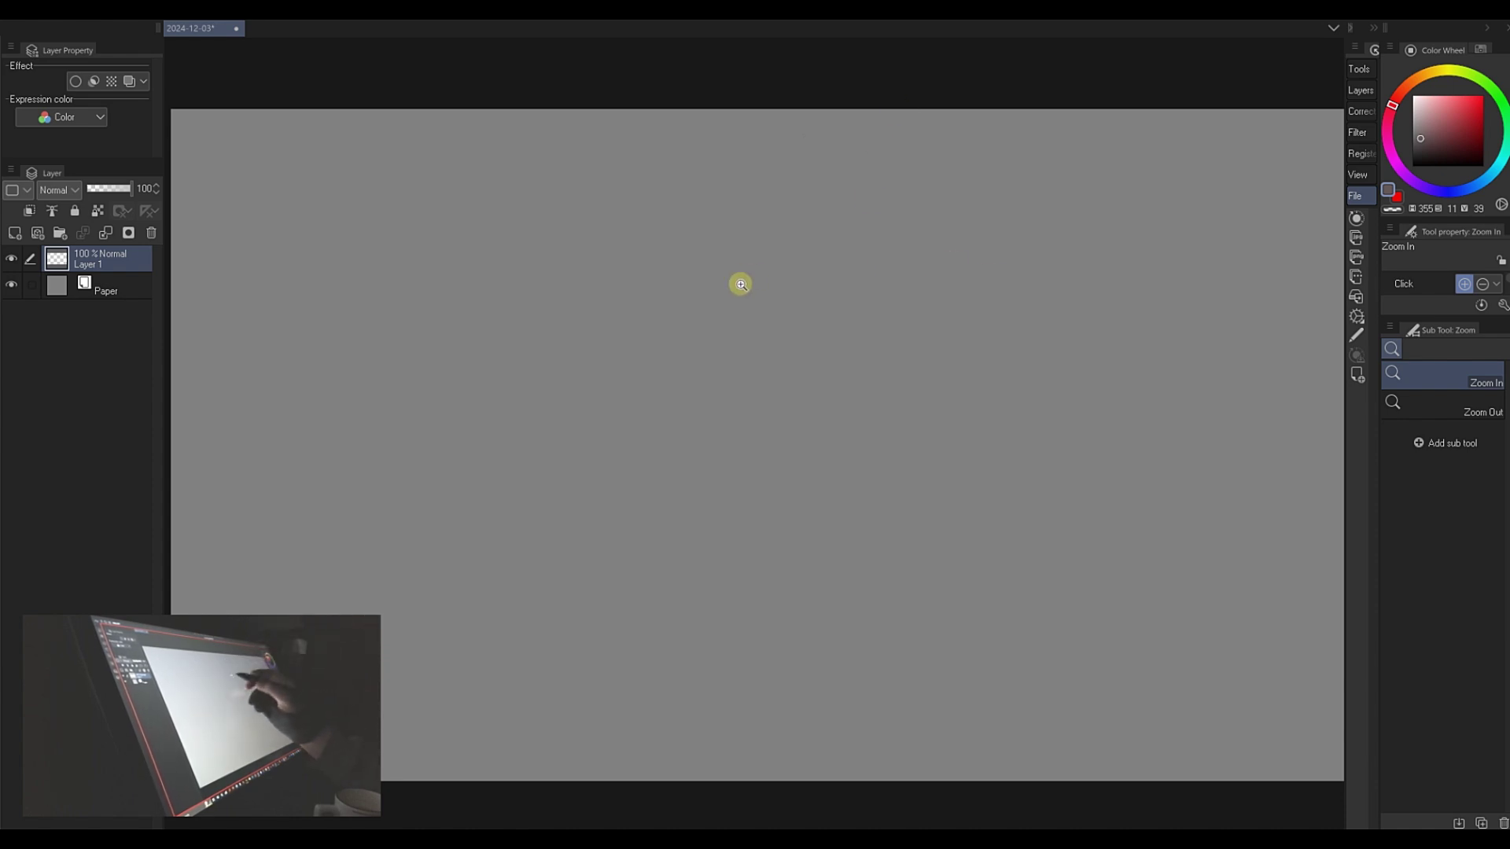
- Block in the dark head and hair silhouette in the upper middle of the canvas with black LASSO FILL (87) shapes
click(1357, 71)
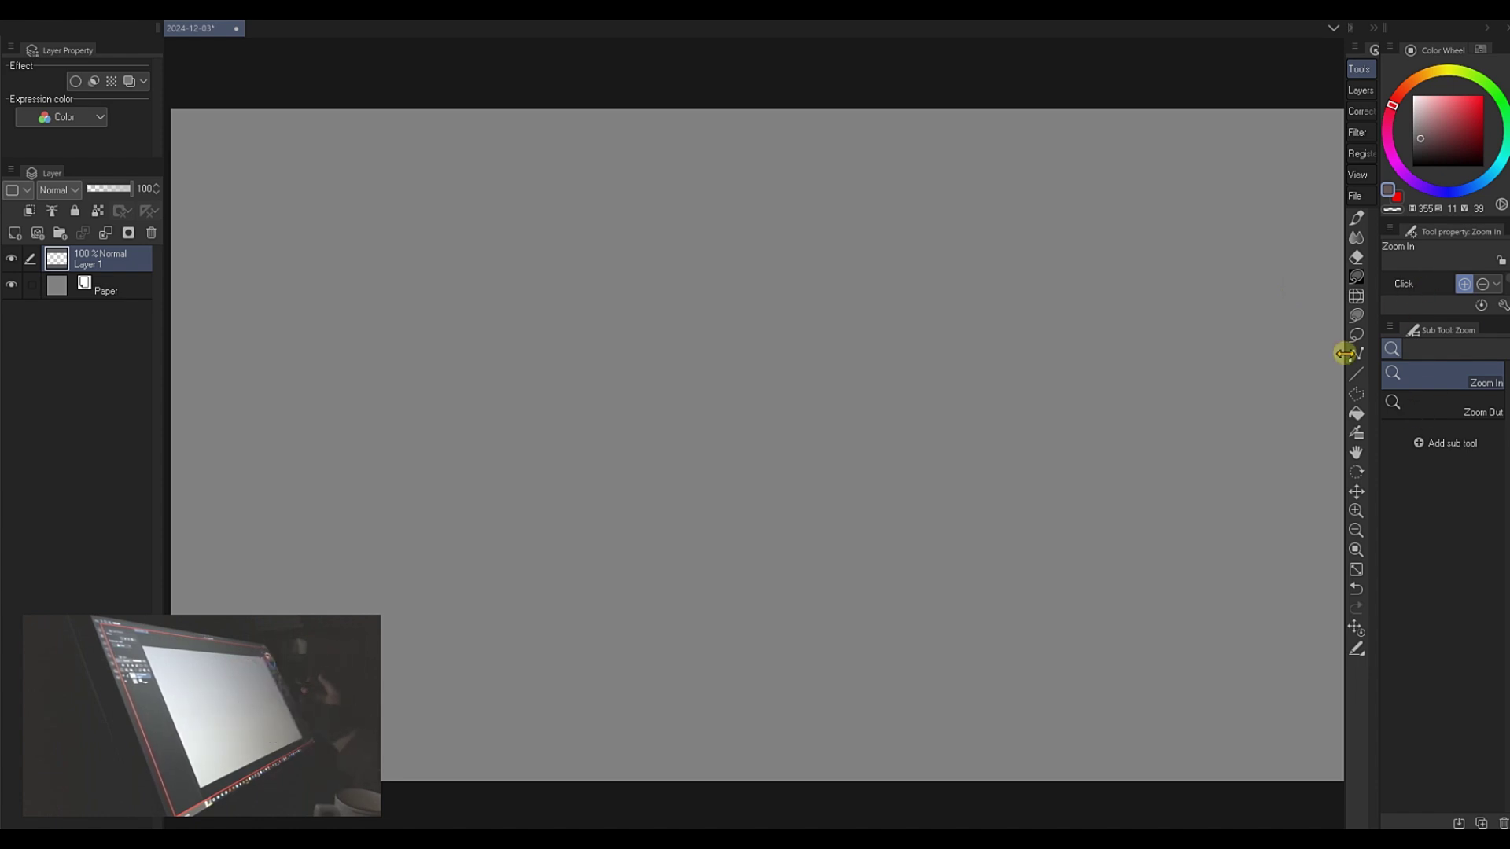
click(1356, 218)
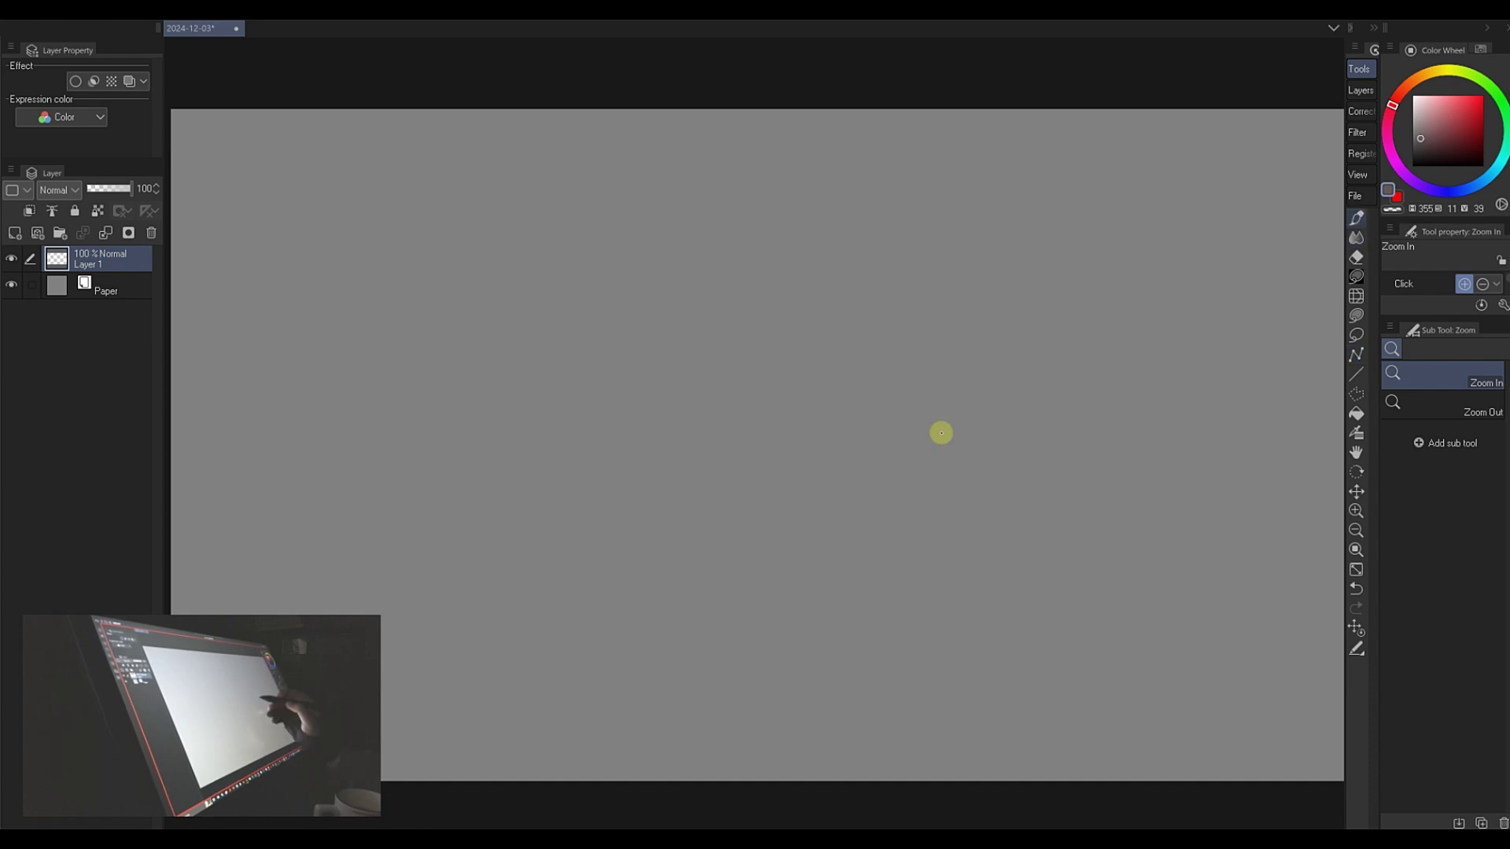
click(1356, 279)
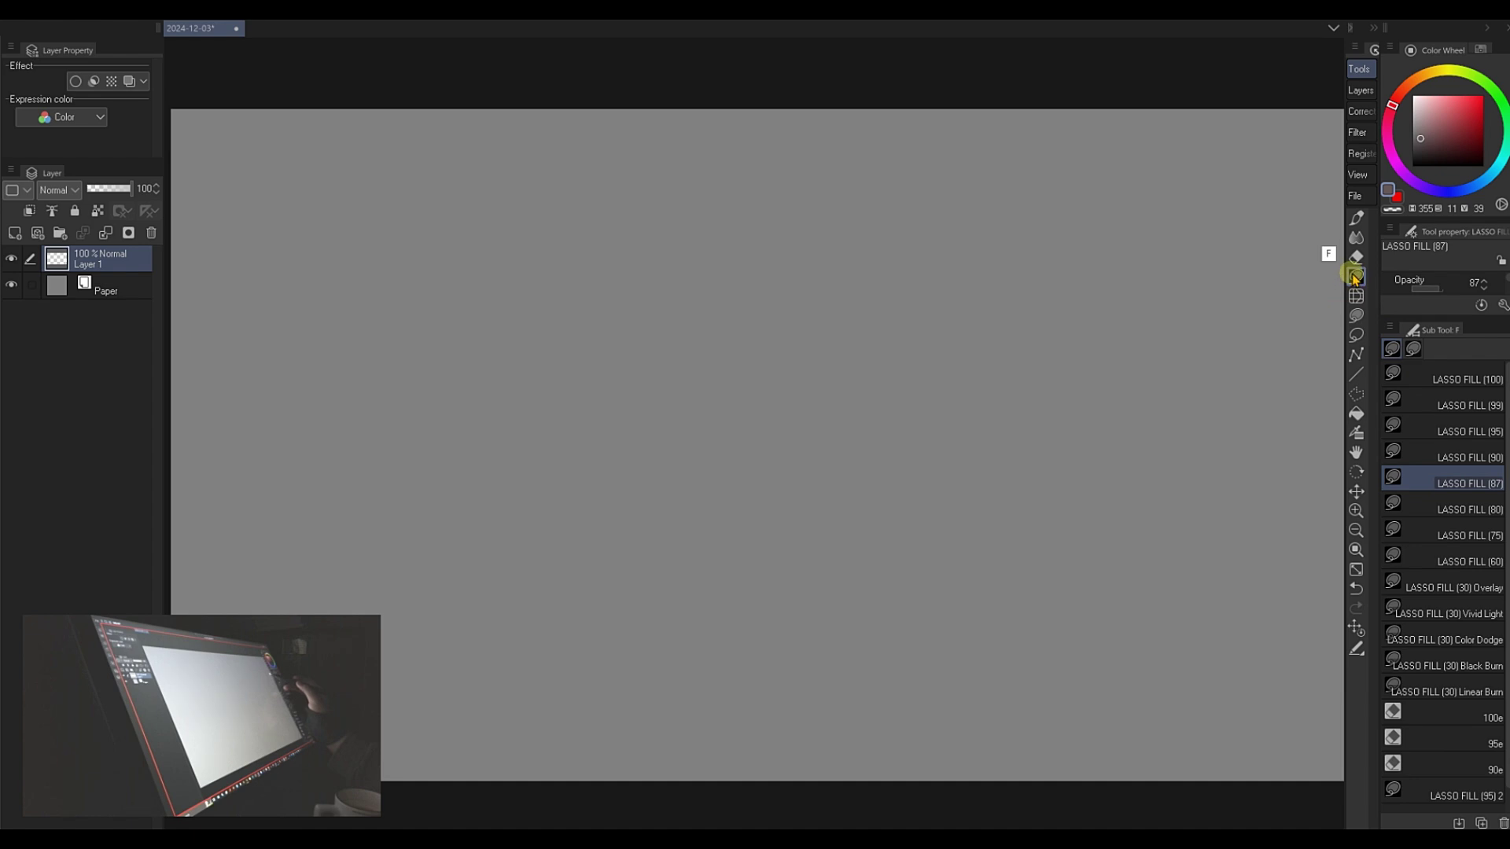
drag(1410, 154, 1401, 178)
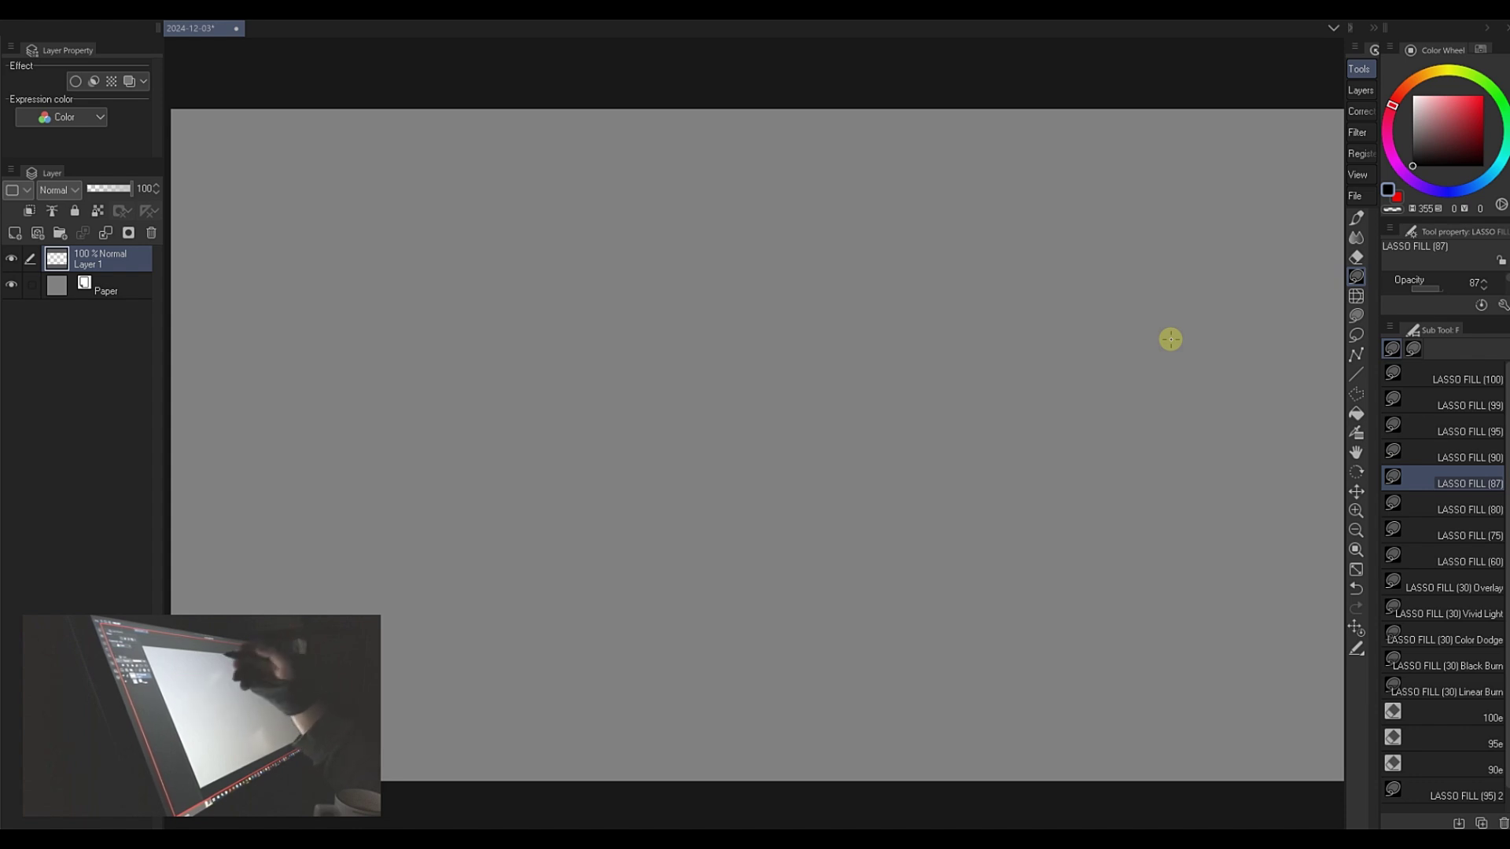
drag(629, 318, 594, 562)
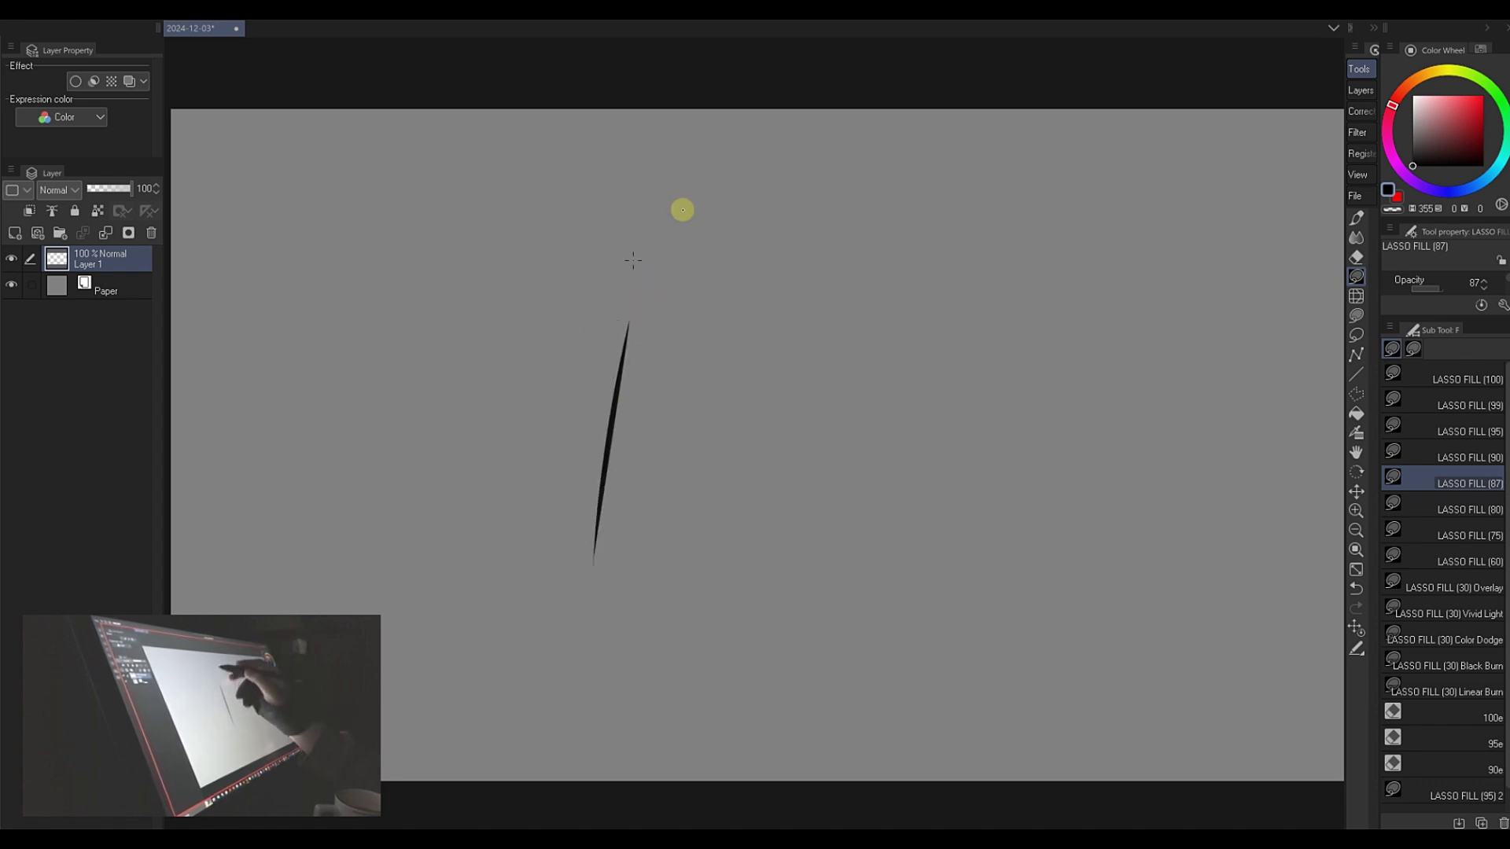
drag(664, 232, 627, 313)
drag(693, 157, 873, 175)
drag(790, 133, 936, 422)
drag(885, 188, 948, 553)
mouse_move(664, 196)
mouse_down()
mouse_move(644, 306)
mouse_move(887, 537)
mouse_up()
drag(855, 265, 886, 349)
mouse_move(693, 158)
mouse_down()
mouse_move(922, 432)
mouse_move(694, 160)
mouse_up()
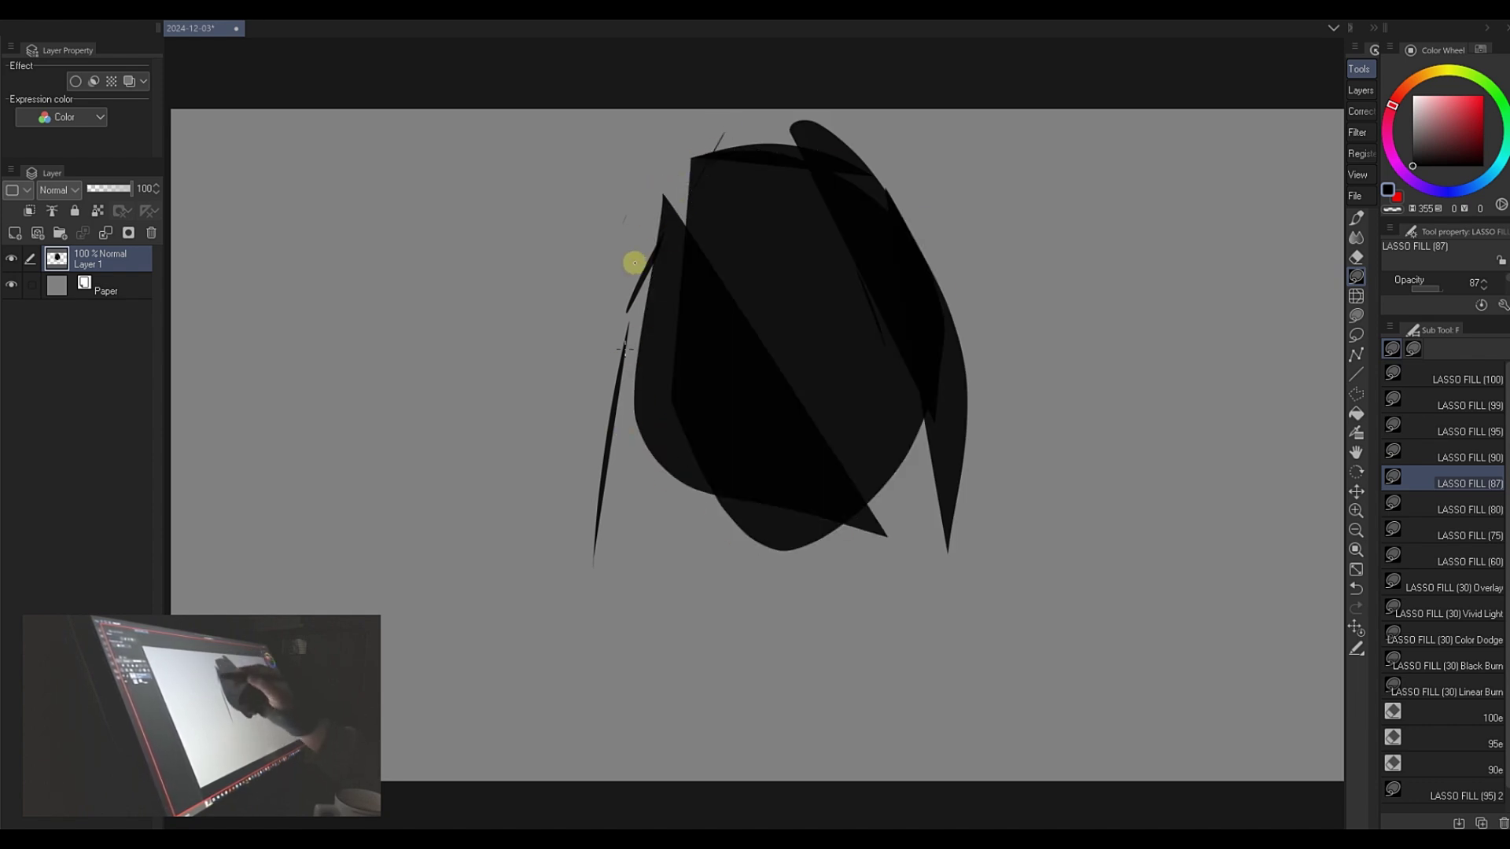
- Add black lasso-filled shapes for the neck, collar and both shoulders, plus thin hair strands down the left side of the head
mouse_move(634, 259)
mouse_down()
mouse_move(571, 700)
mouse_move(605, 409)
mouse_up()
drag(616, 530, 818, 606)
mouse_move(759, 531)
mouse_down()
mouse_move(885, 514)
mouse_move(869, 480)
mouse_move(1027, 597)
mouse_move(873, 543)
mouse_up()
drag(877, 495, 1093, 607)
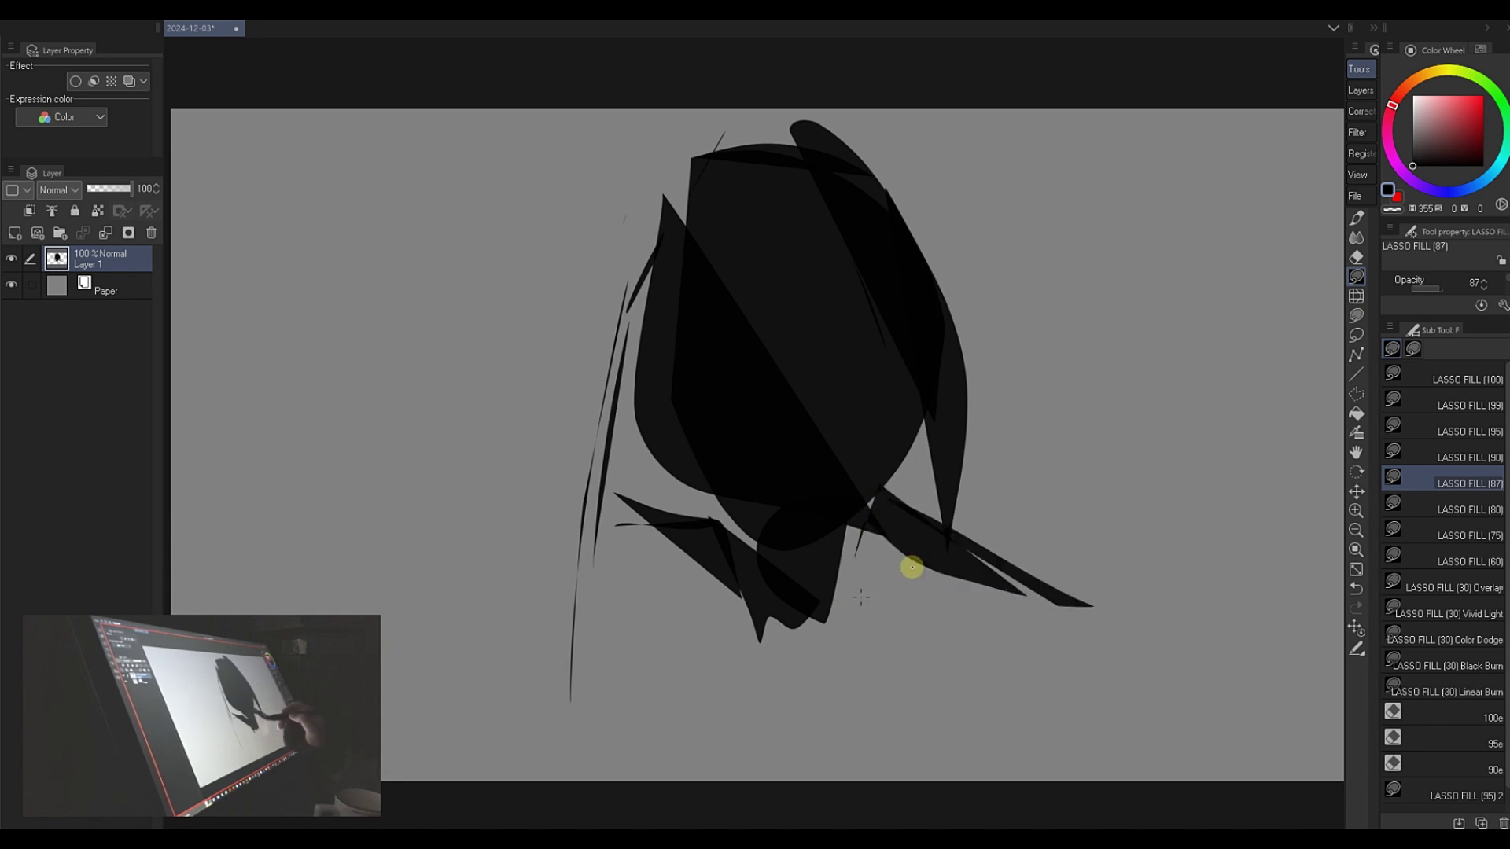
mouse_move(873, 507)
mouse_down()
mouse_move(1037, 591)
mouse_move(832, 627)
mouse_up()
mouse_move(862, 535)
mouse_down()
mouse_move(843, 654)
mouse_move(1039, 639)
mouse_up()
drag(621, 461, 554, 566)
drag(586, 492, 676, 295)
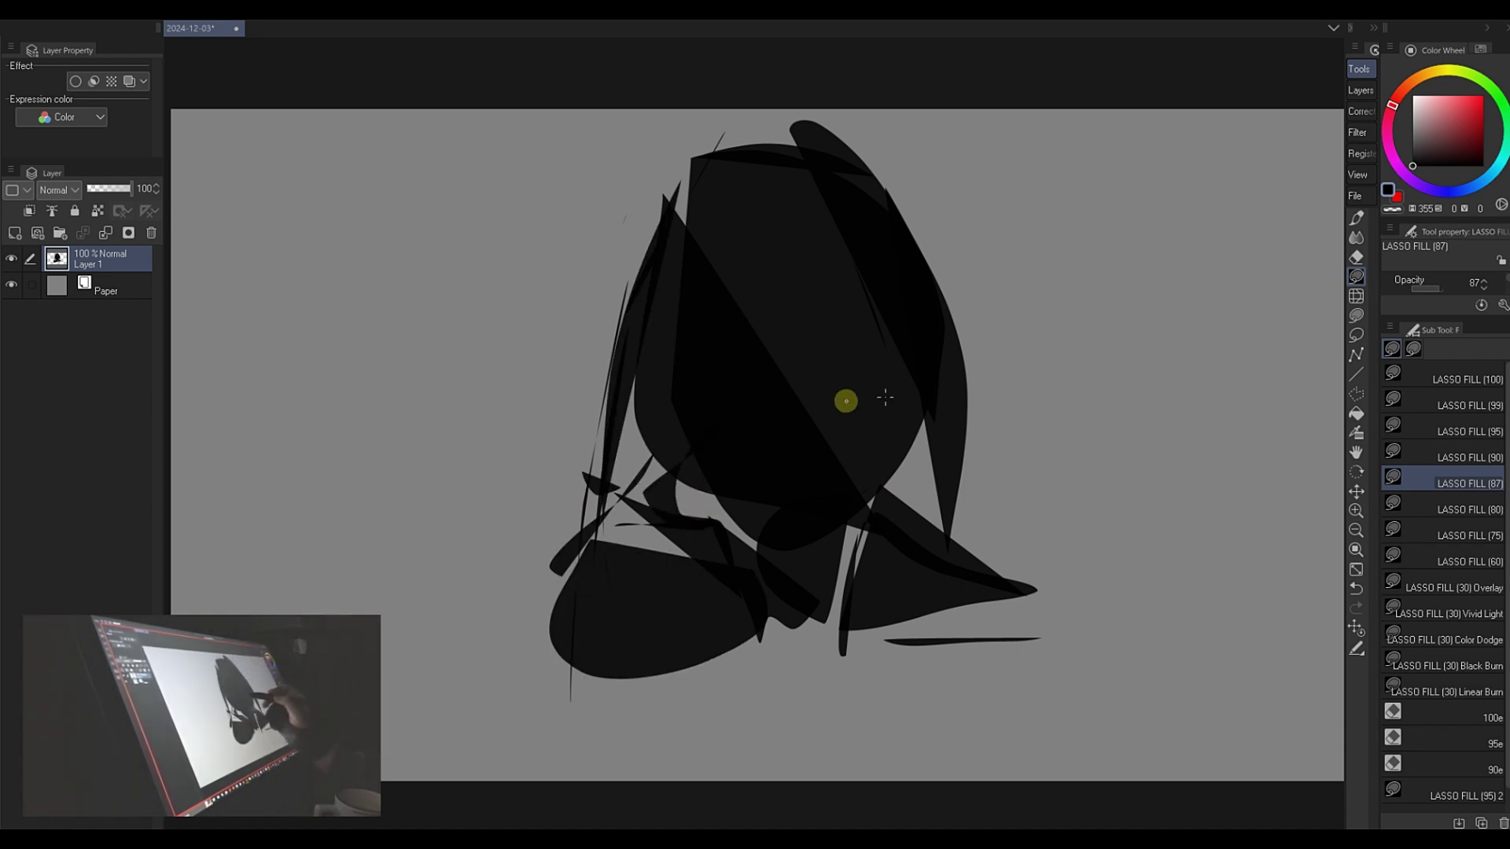
- Carve an oval face area out of the dark head silhouette with lasso fills
mouse_move(704, 347)
mouse_down()
mouse_move(883, 550)
mouse_move(860, 544)
mouse_move(870, 563)
mouse_move(790, 539)
mouse_move(897, 543)
mouse_up()
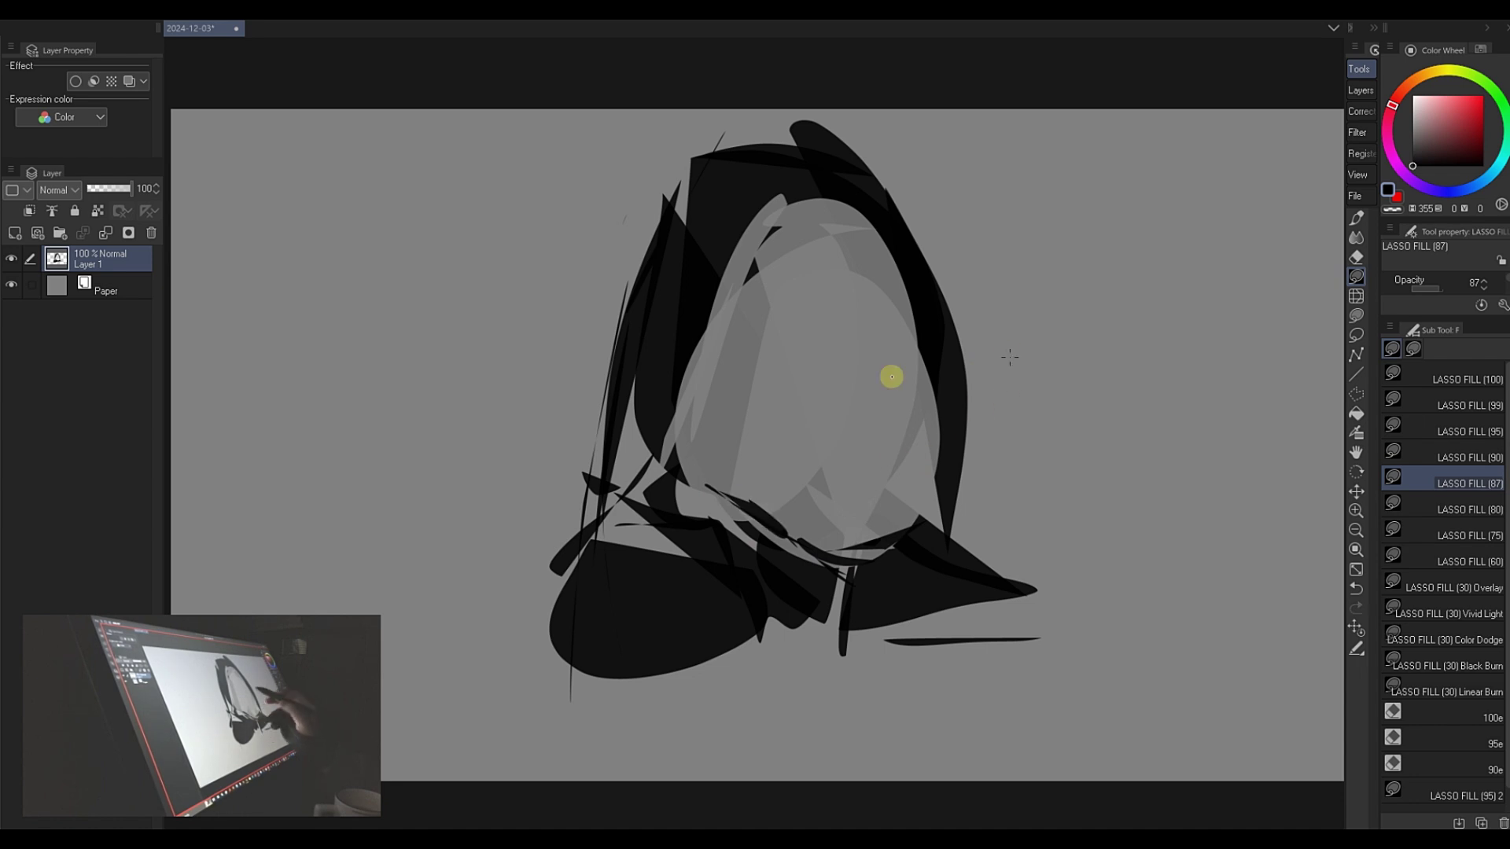
key(ctrl+space)
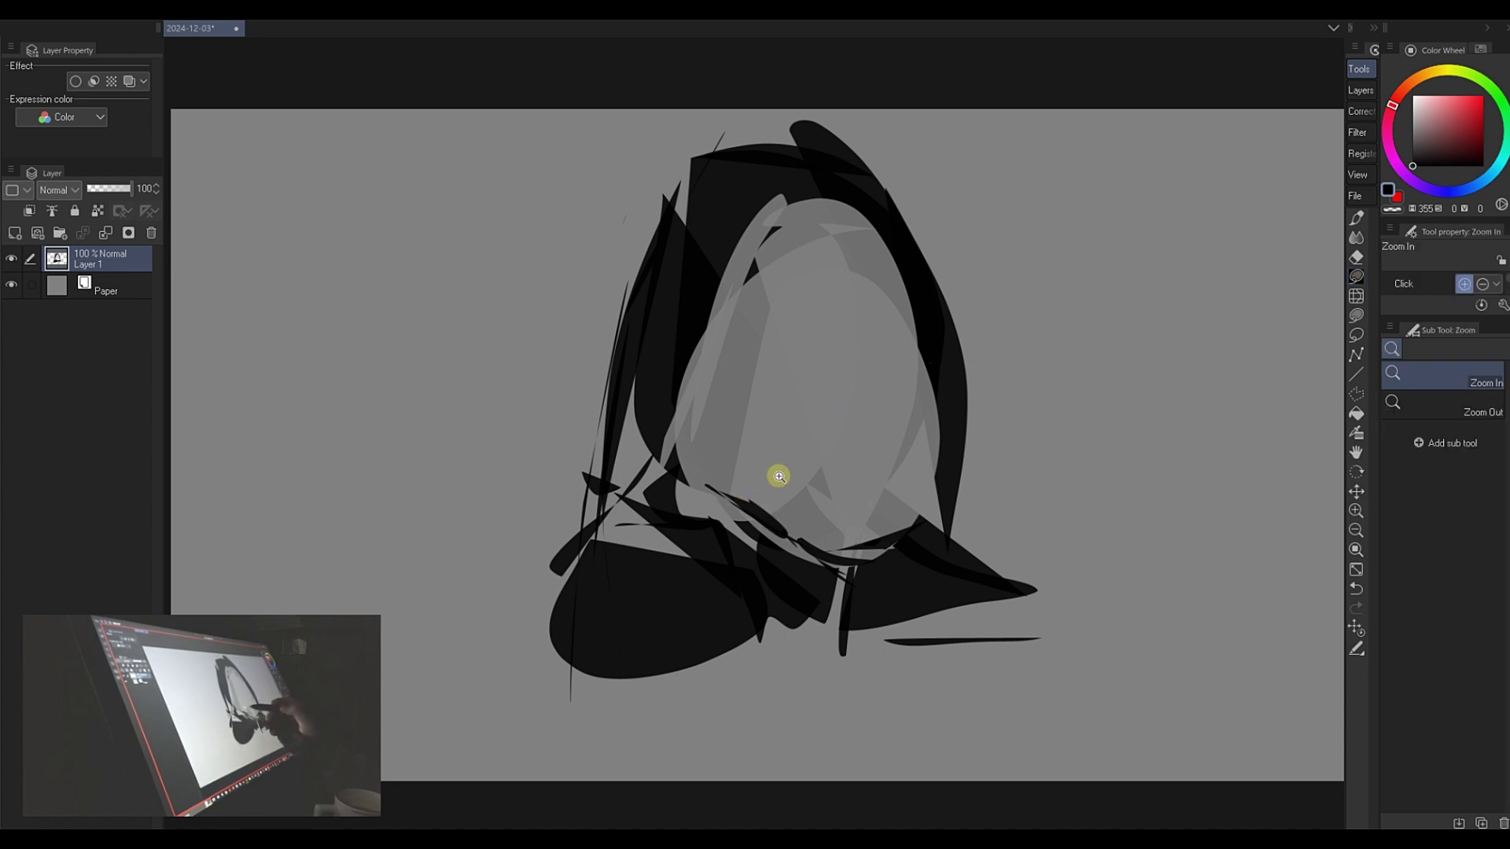
key(p)
key(ctrl+z)
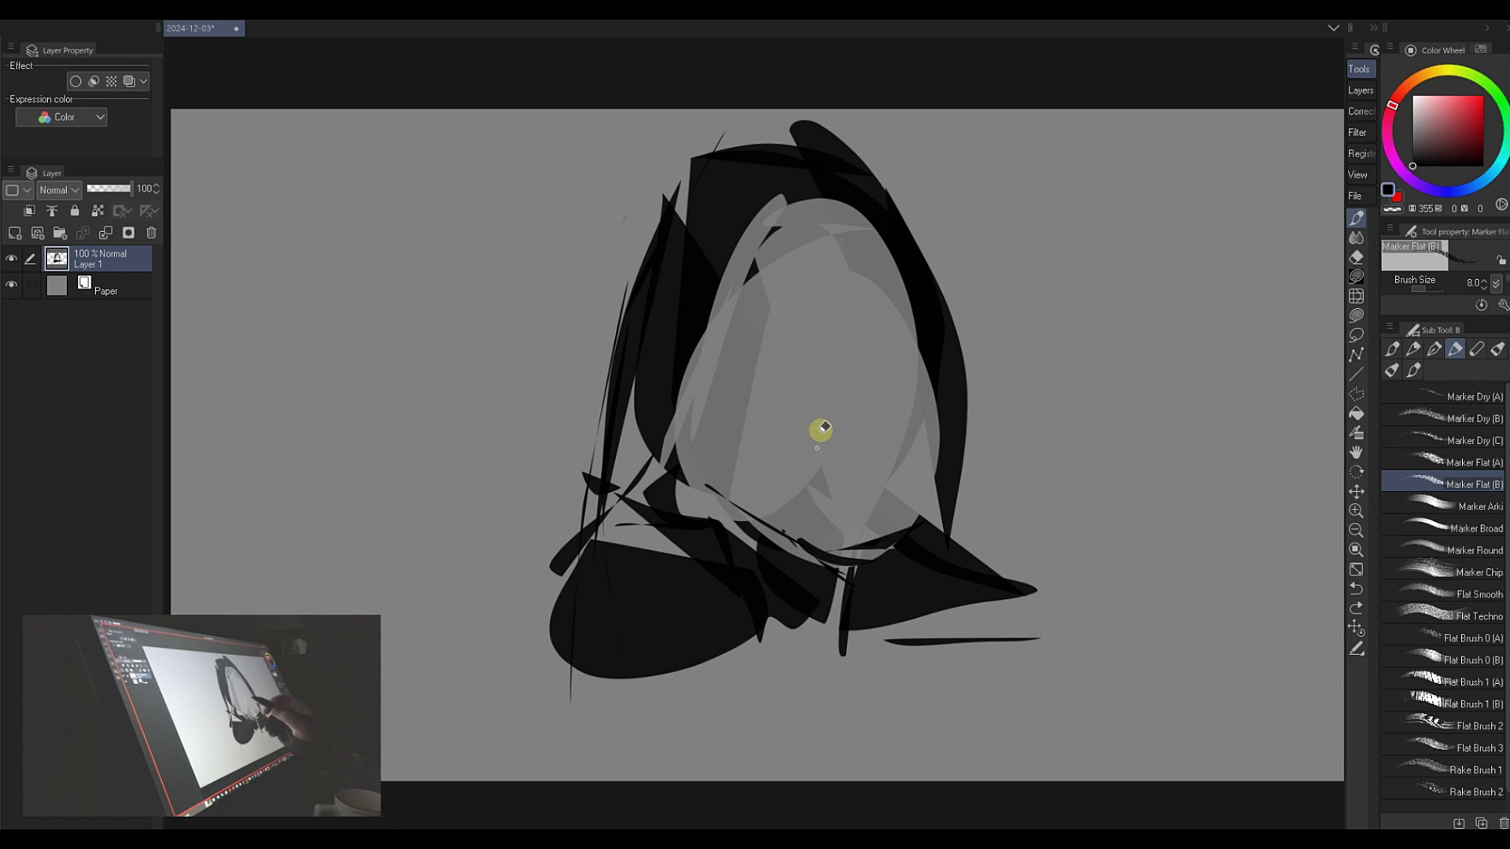
key(e)
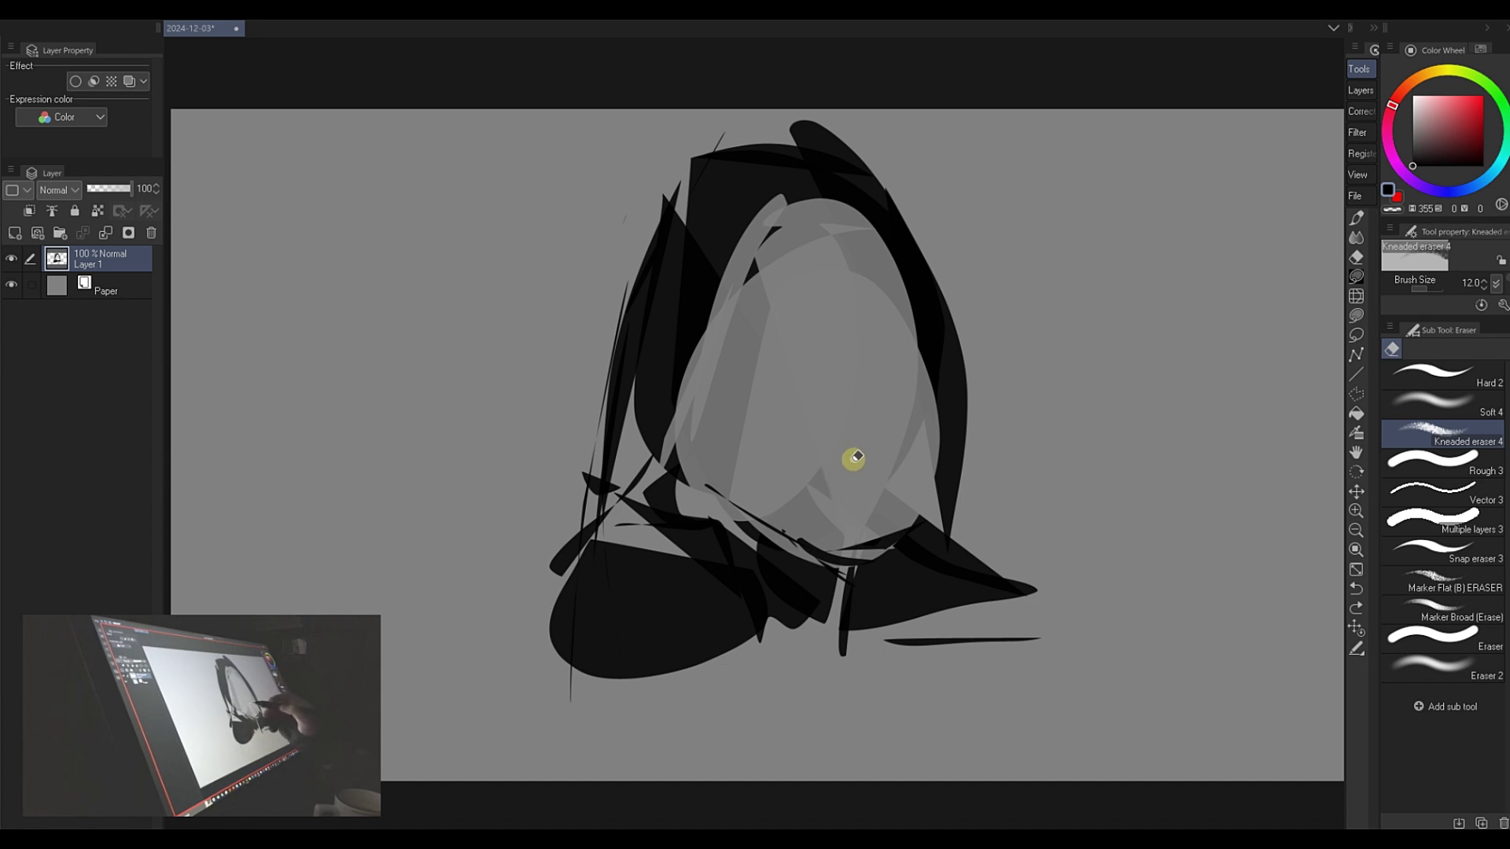
key(p)
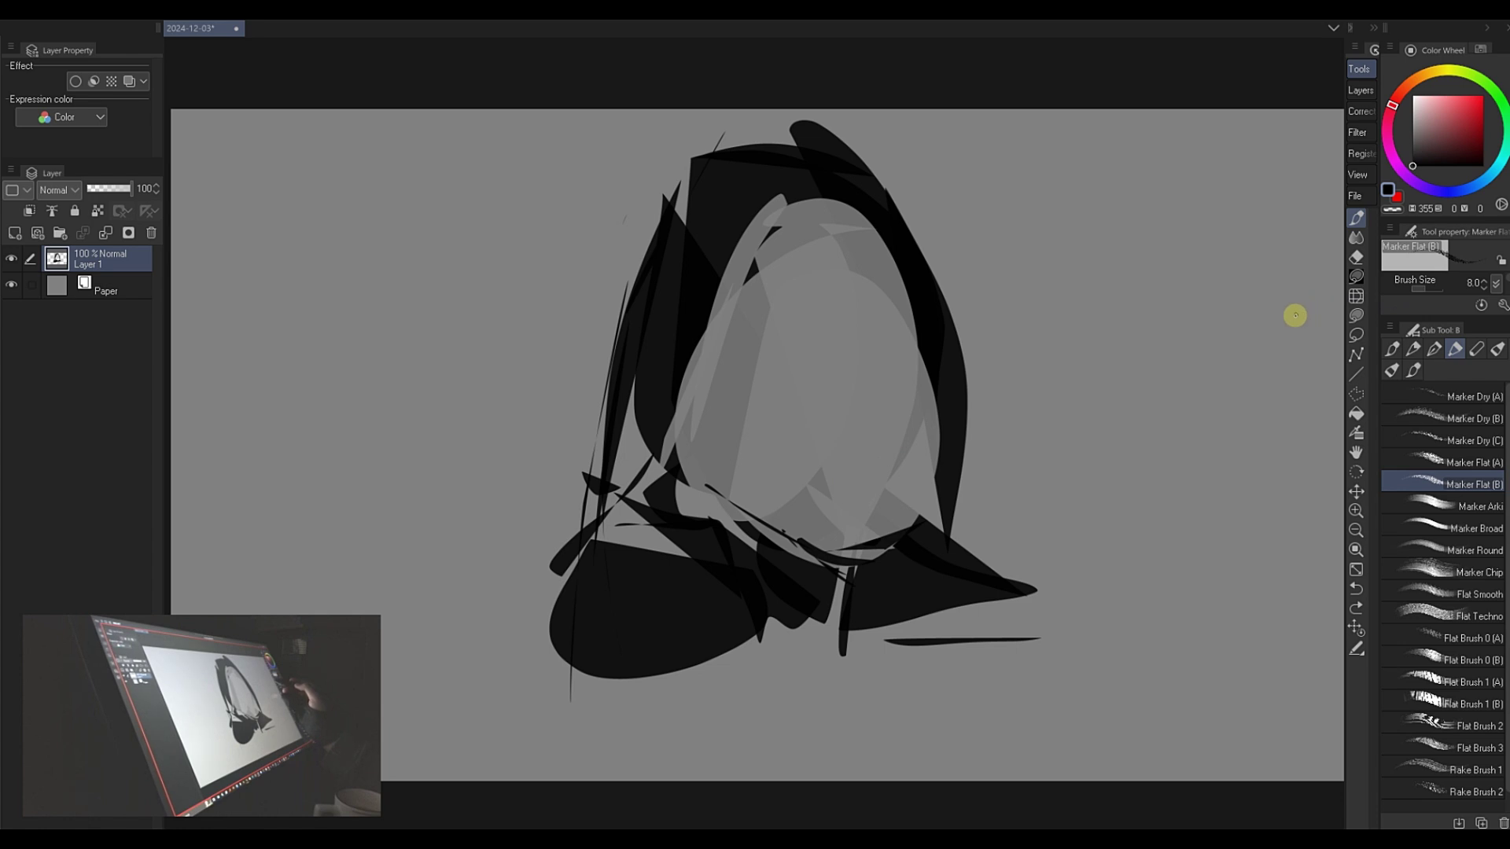
- Use LASSO FILL (87) to add thin black accents at the jaw, the left hair edge and the bridge of the nose
key(f)
drag(882, 529, 914, 529)
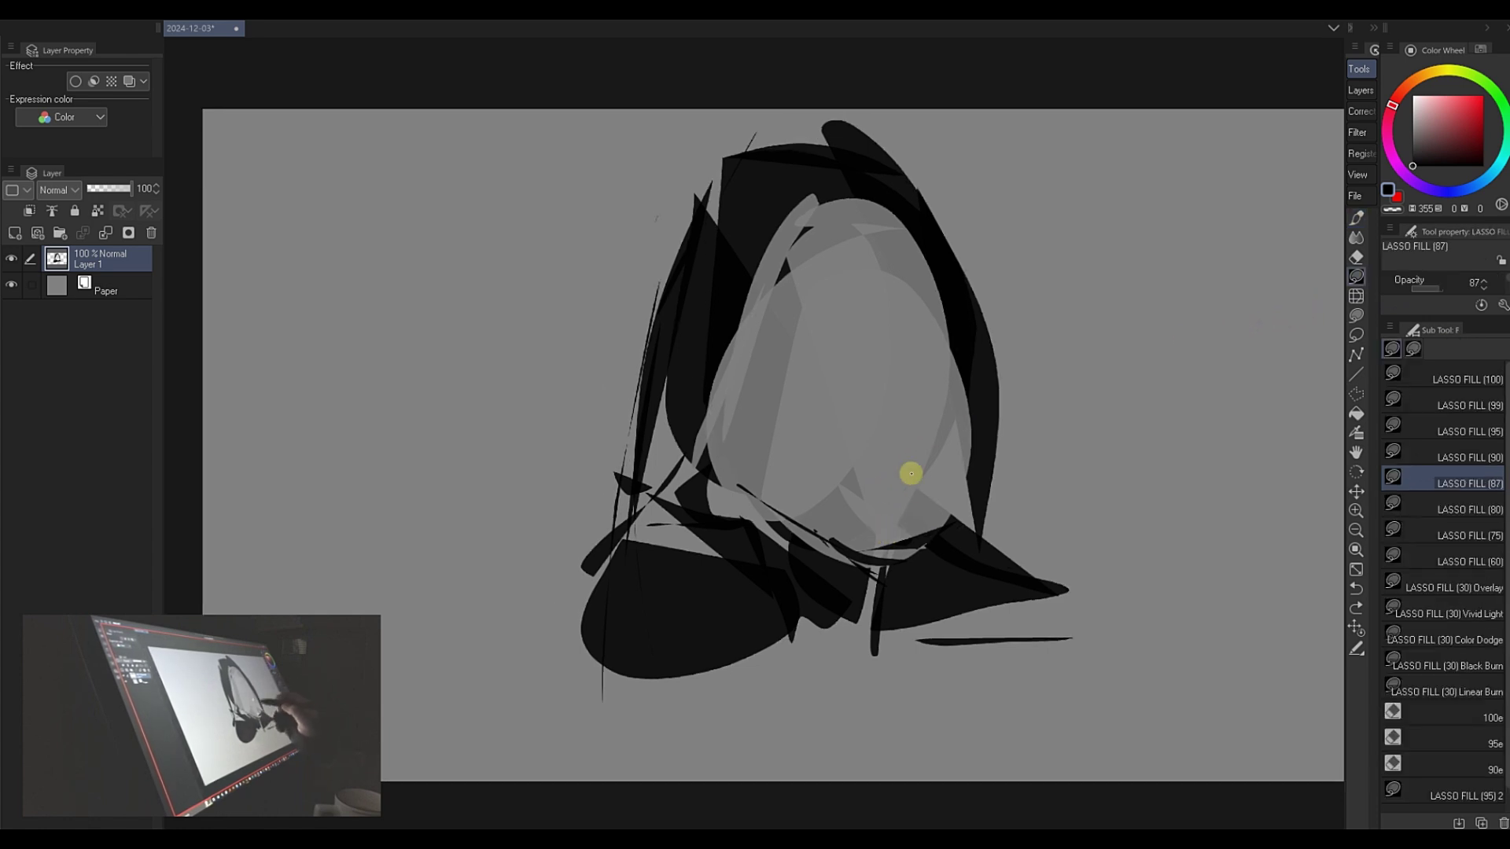
mouse_move(911, 474)
mouse_down()
mouse_move(883, 546)
mouse_move(901, 549)
mouse_move(946, 503)
mouse_up()
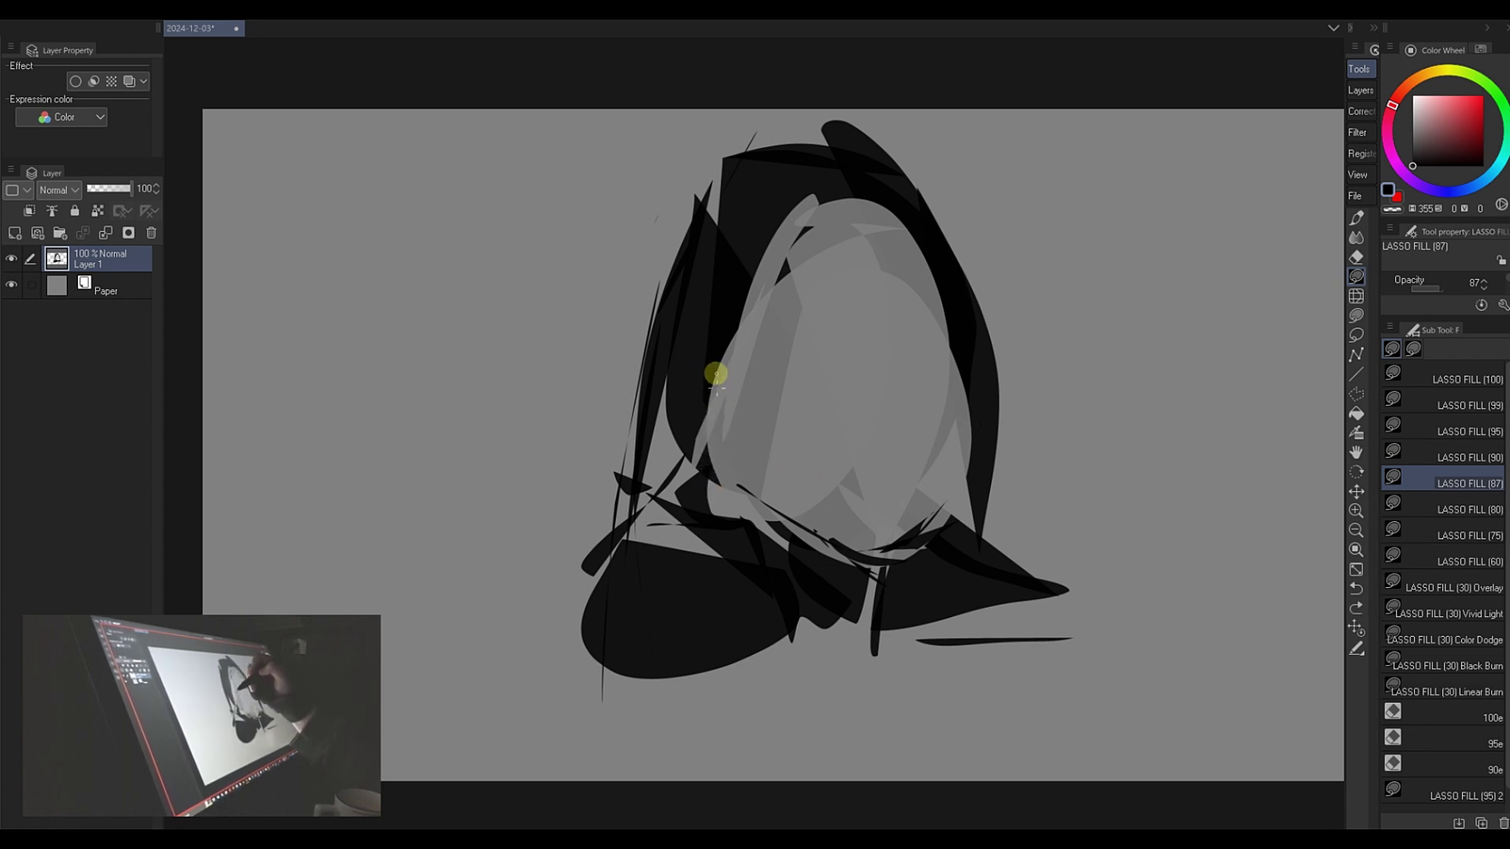
mouse_move(715, 374)
mouse_down()
mouse_move(714, 439)
mouse_move(728, 378)
mouse_move(710, 468)
mouse_up()
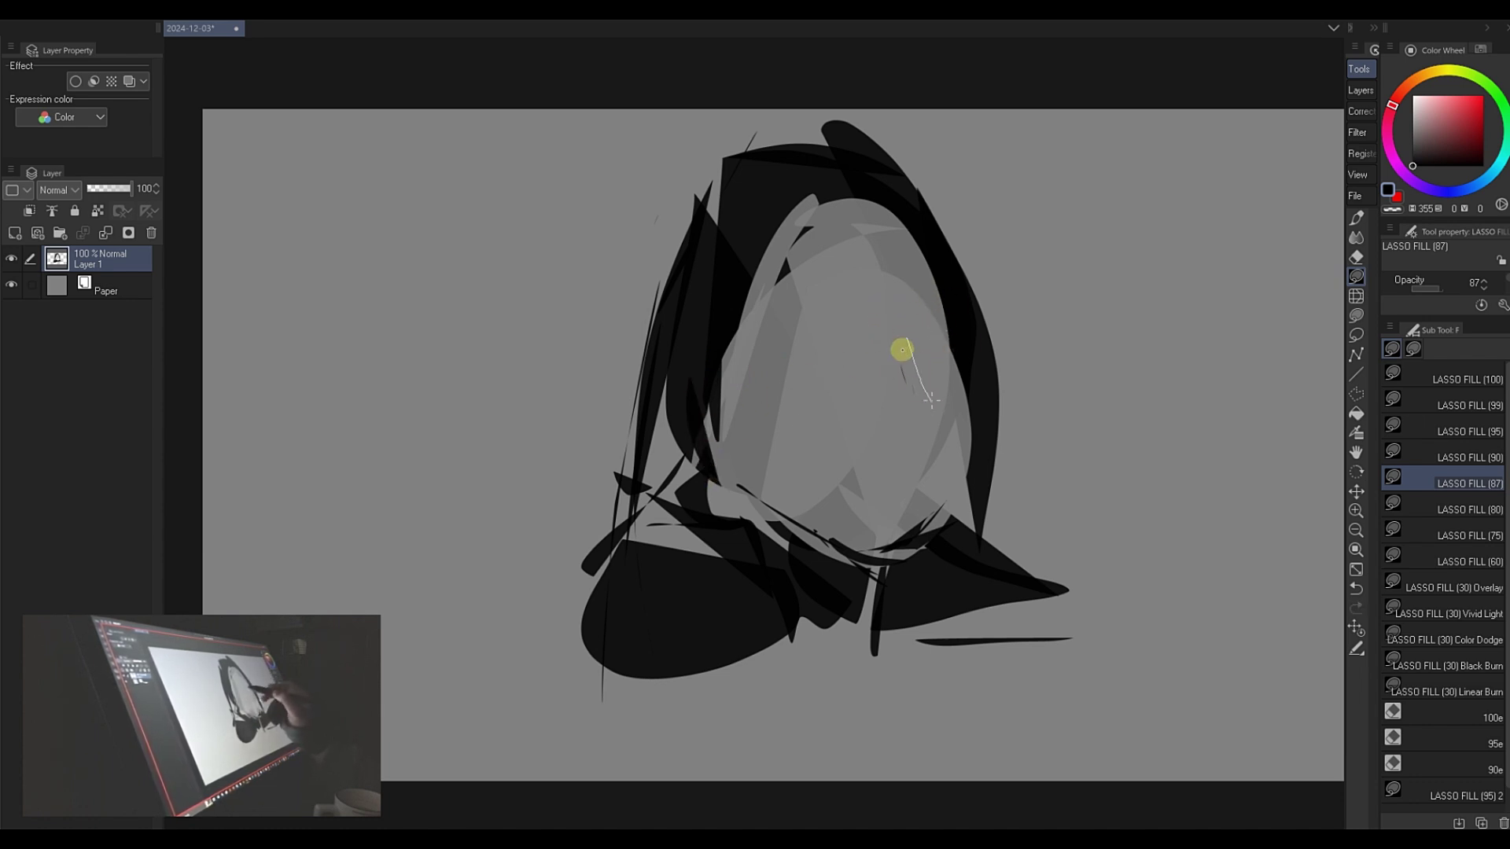
drag(932, 400, 910, 345)
- Fill black shapes for the right-side hair ends and the pointed collar below the chin
mouse_move(901, 623)
mouse_down()
mouse_move(905, 672)
mouse_move(931, 656)
mouse_up()
drag(918, 594, 976, 735)
drag(974, 464, 975, 641)
mouse_move(998, 467)
mouse_down()
mouse_move(968, 634)
mouse_move(992, 590)
mouse_move(967, 488)
mouse_up()
mouse_move(983, 575)
mouse_down()
mouse_move(1019, 739)
mouse_move(916, 582)
mouse_up()
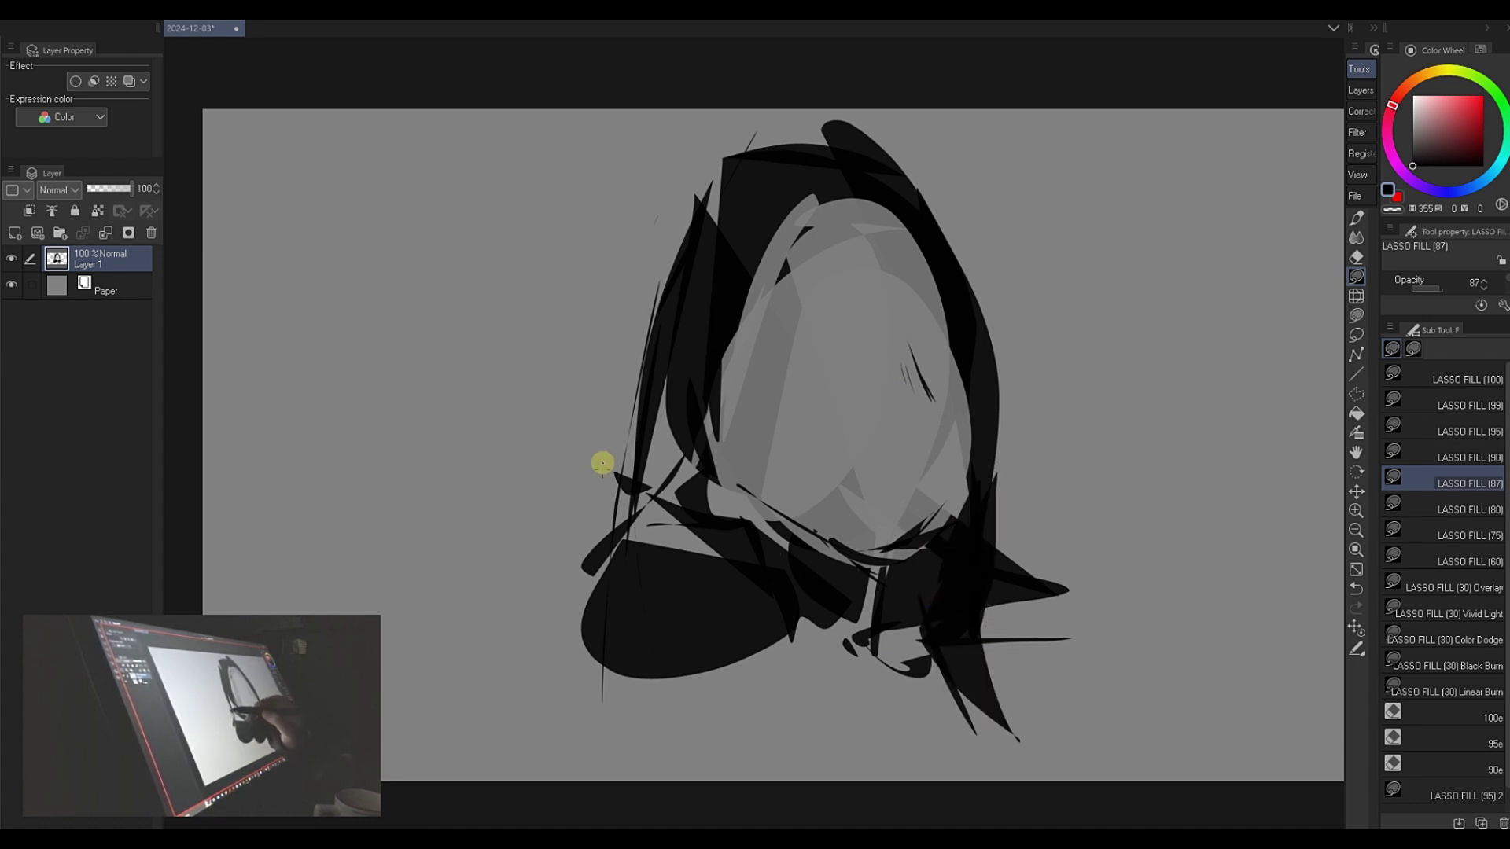
- Thicken the left hair lock and shoulder with black fills and round off the hair at the top of the head
mouse_move(650, 306)
mouse_down()
mouse_move(681, 321)
mouse_move(611, 550)
mouse_up()
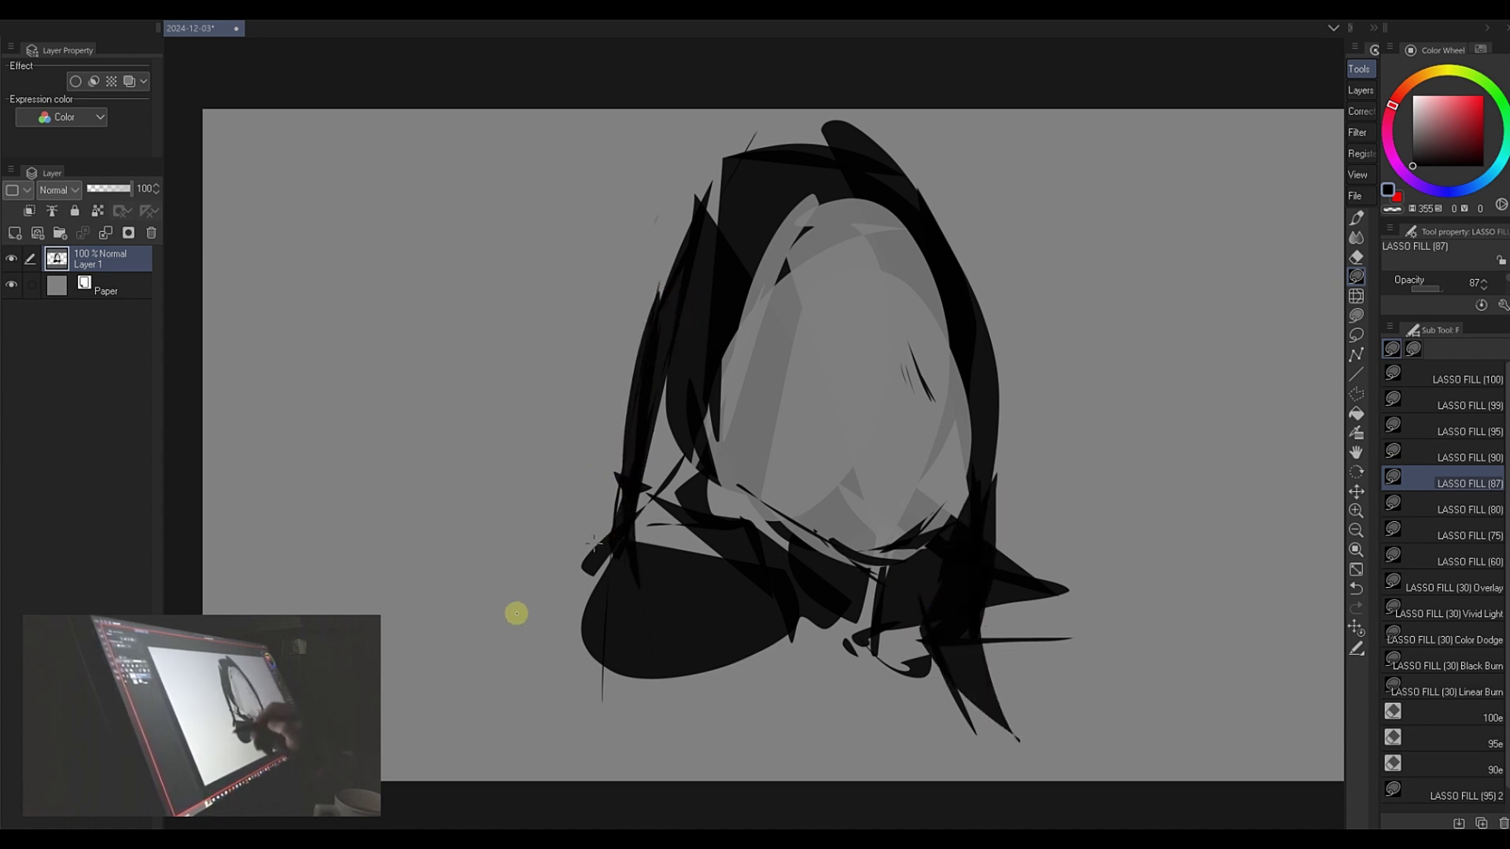
mouse_move(621, 483)
mouse_down()
mouse_move(643, 583)
mouse_move(607, 624)
mouse_up()
drag(621, 570, 617, 623)
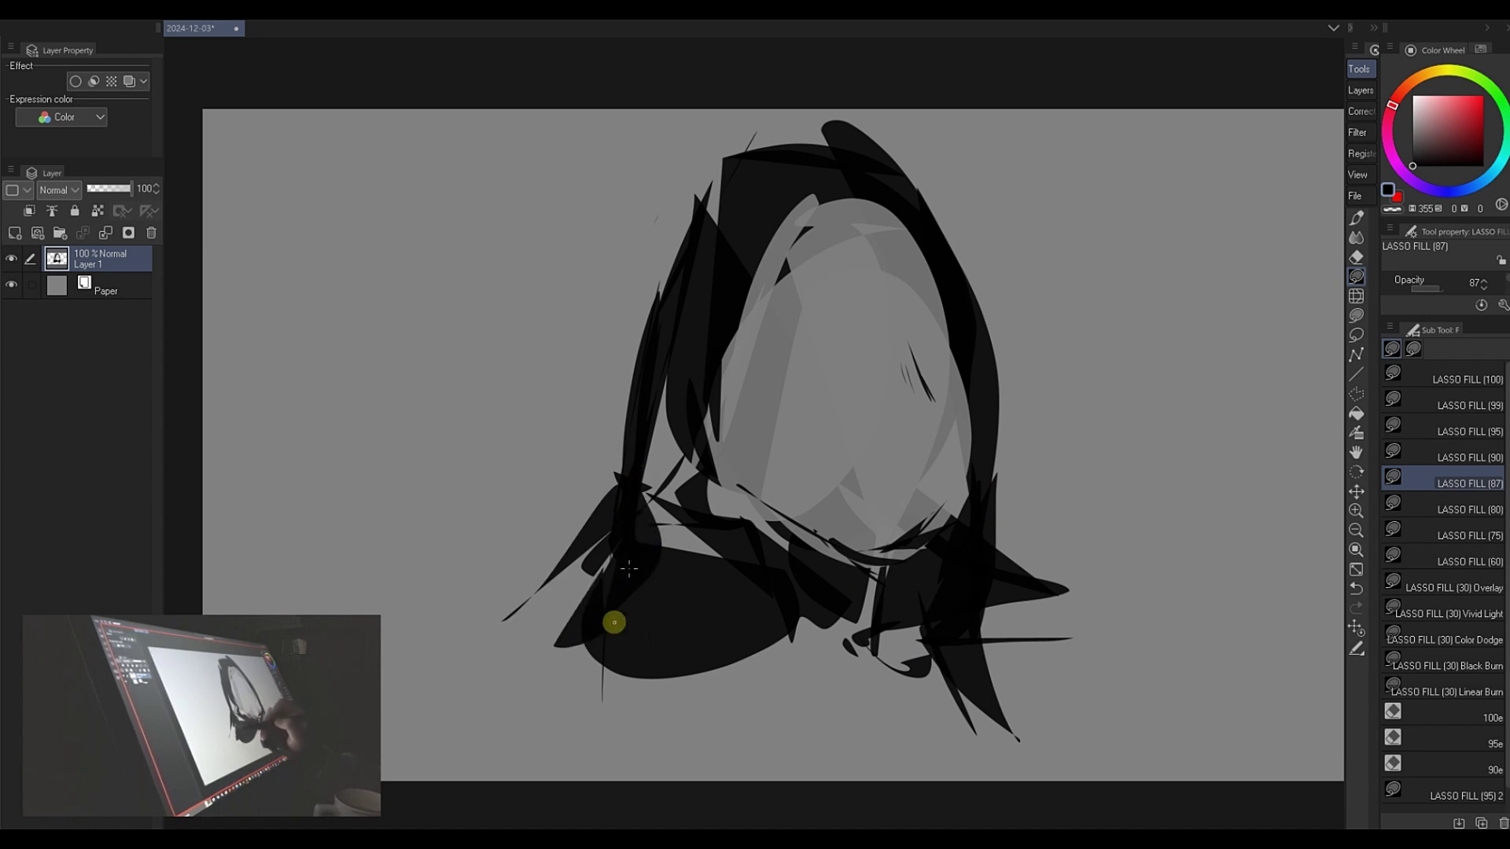
drag(540, 692, 536, 725)
drag(724, 191, 853, 168)
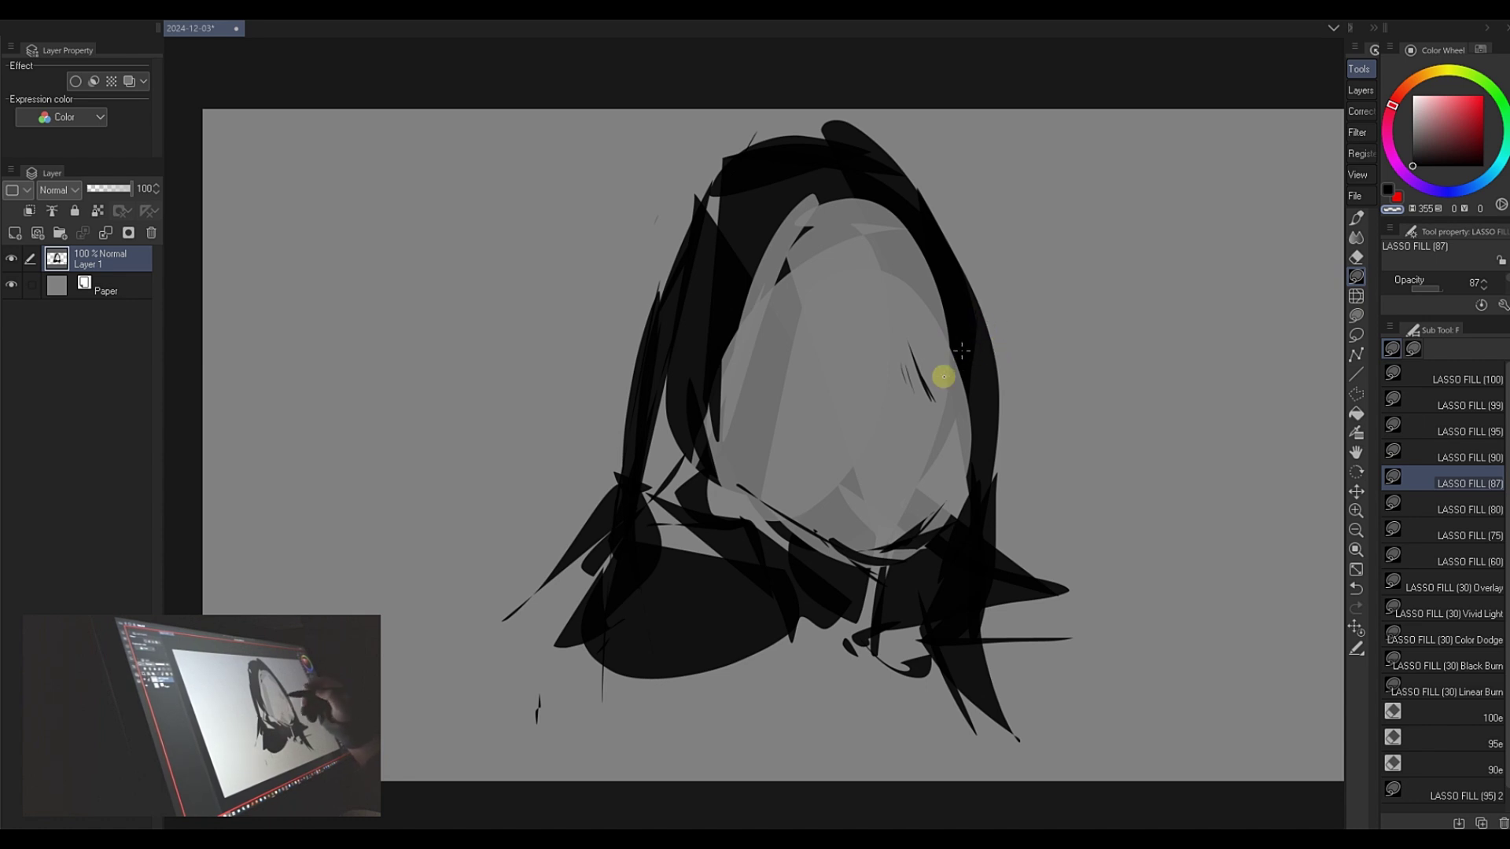
- Fill black hair strands along the right cheek down to the jaw, undoing the stray fills on the face
key(c)
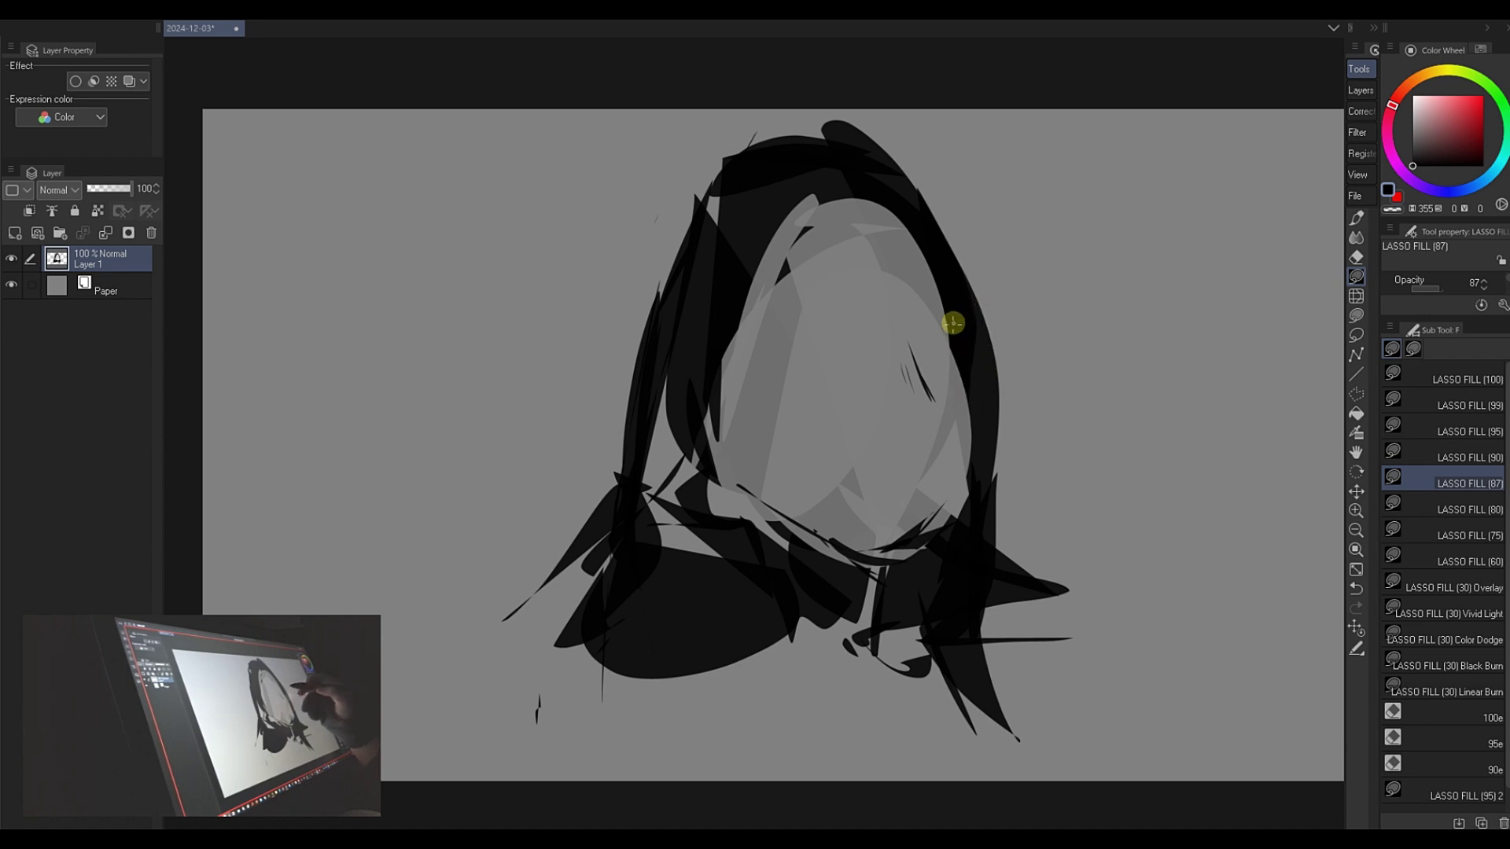
mouse_move(970, 347)
mouse_down()
mouse_move(994, 495)
mouse_move(943, 380)
mouse_move(977, 344)
mouse_move(956, 559)
mouse_move(935, 401)
mouse_up()
key(ctrl+z)
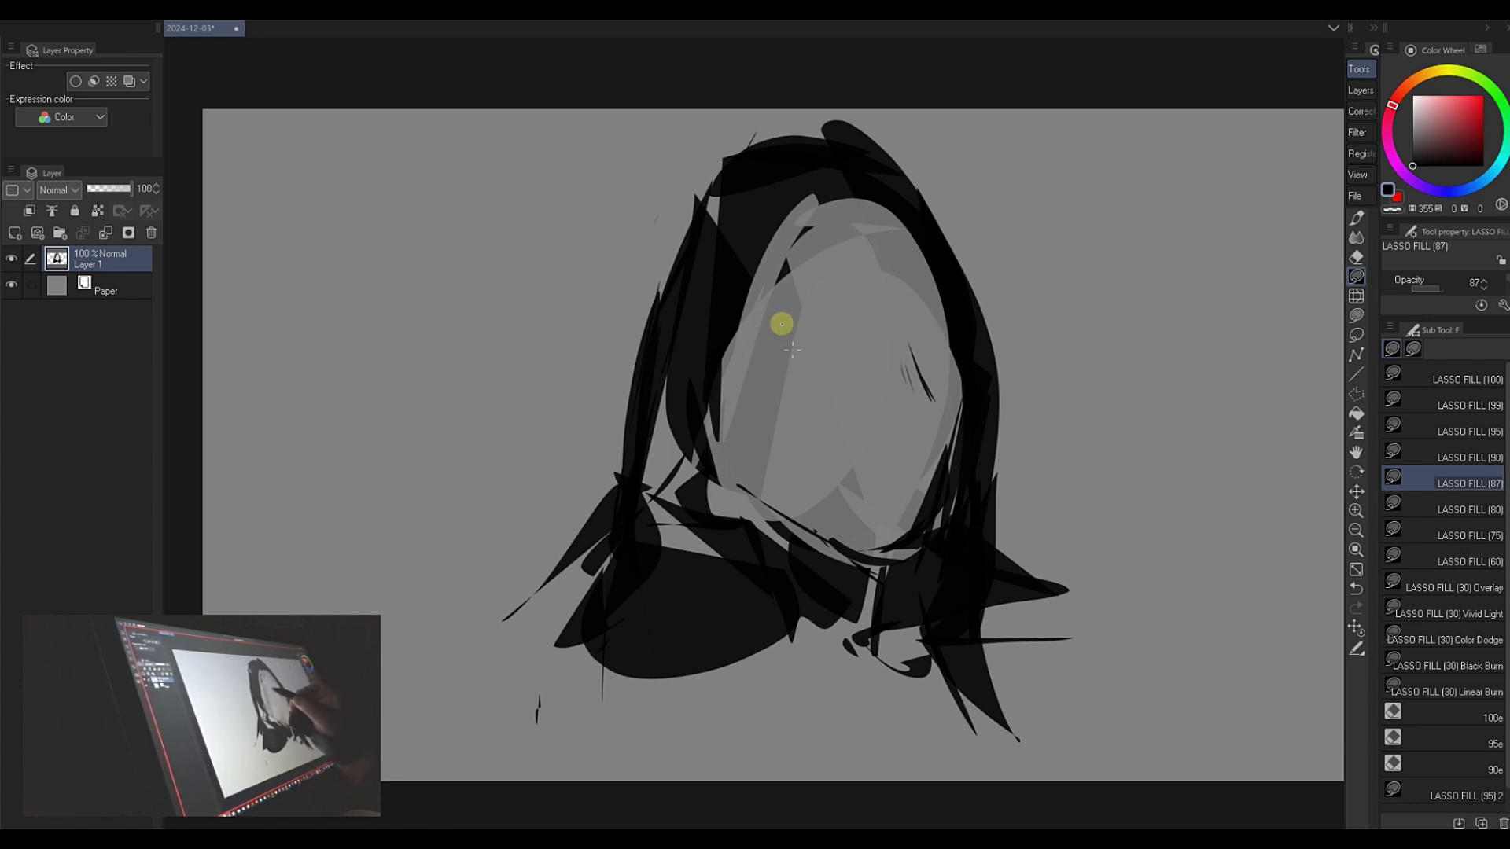
mouse_move(783, 346)
mouse_down()
mouse_move(850, 342)
mouse_move(821, 361)
mouse_up()
key(ctrl+z)
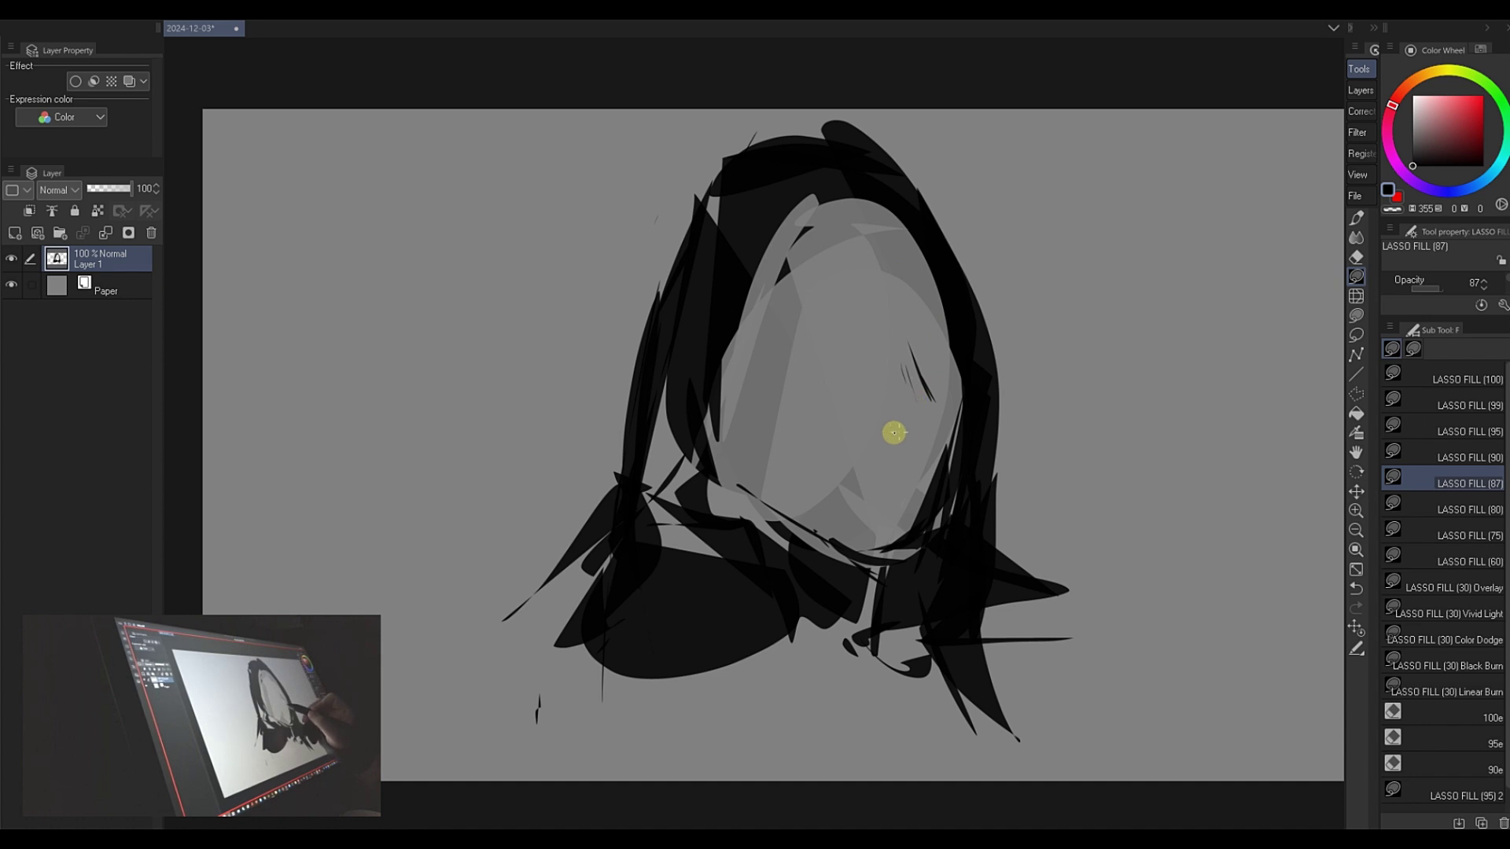
- Block in the nose base, mouth and both eyes with black fills and carve the eyes into finer shapes
drag(924, 408, 869, 429)
mouse_move(859, 456)
mouse_down()
mouse_move(876, 449)
mouse_move(892, 475)
mouse_up()
drag(754, 344, 927, 327)
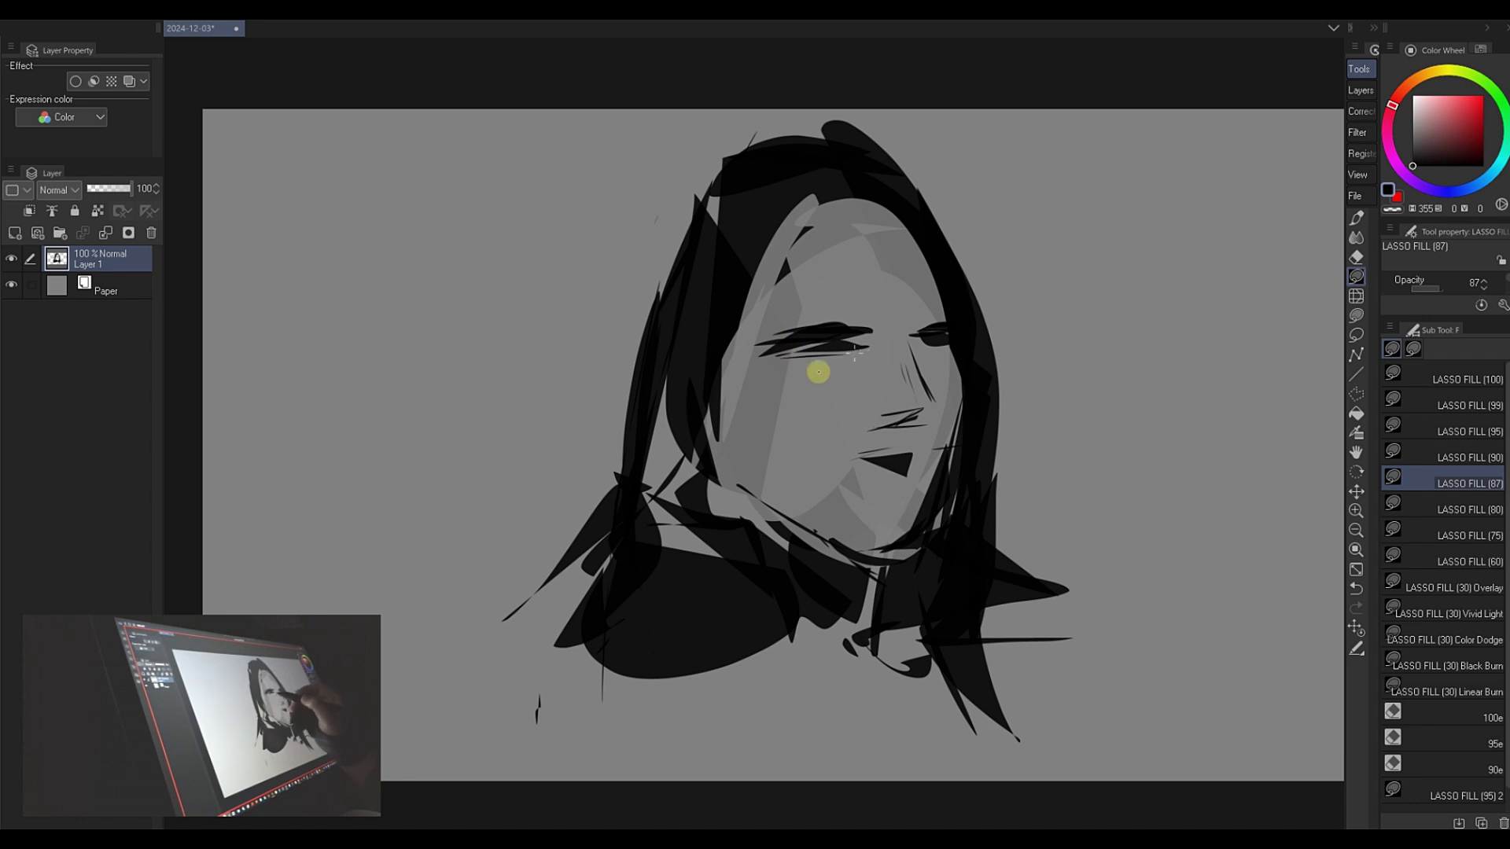
key(p)
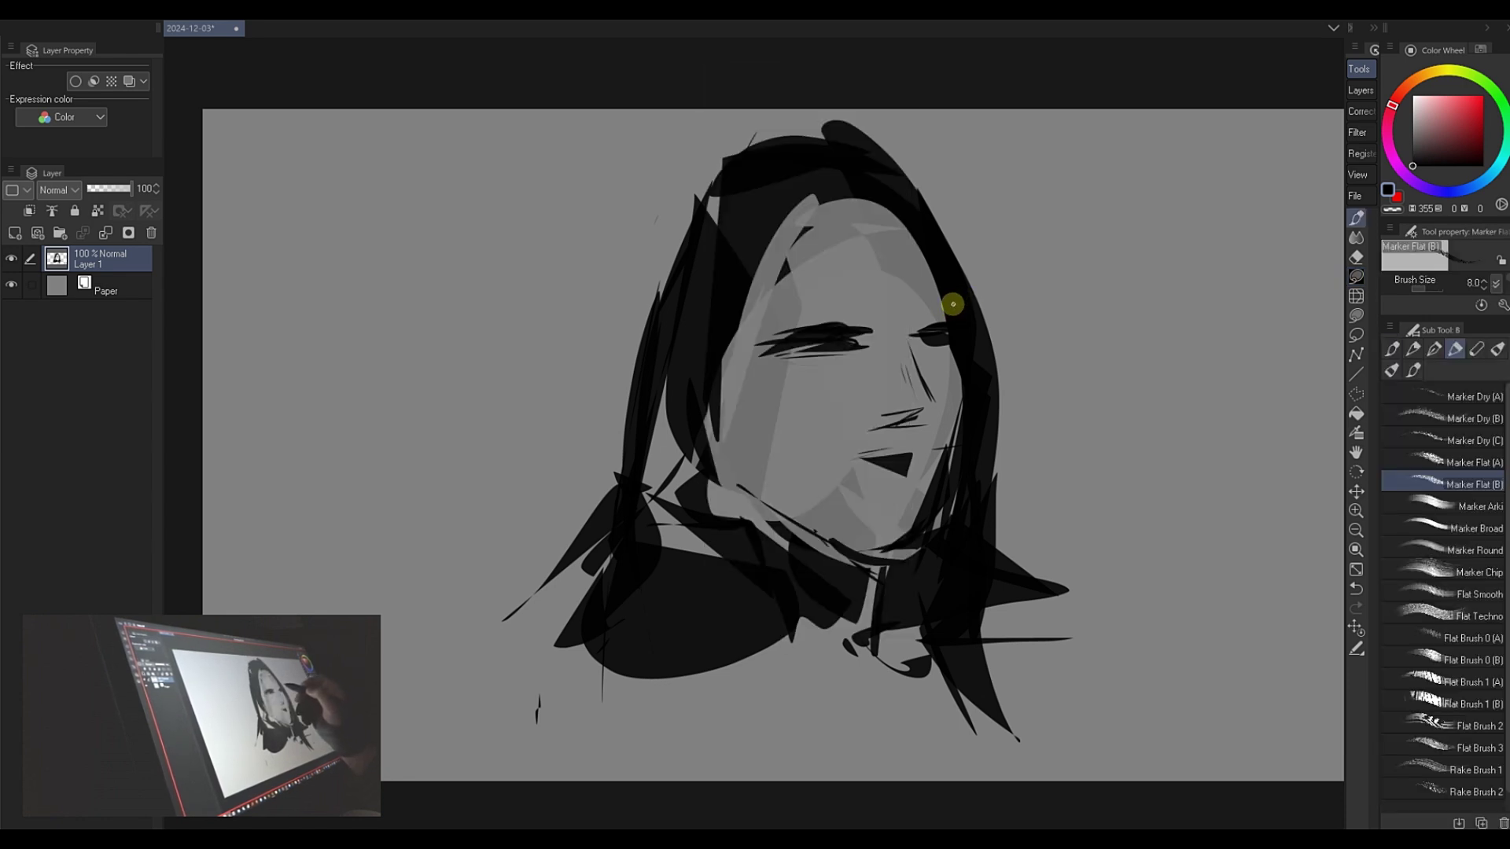
key(u)
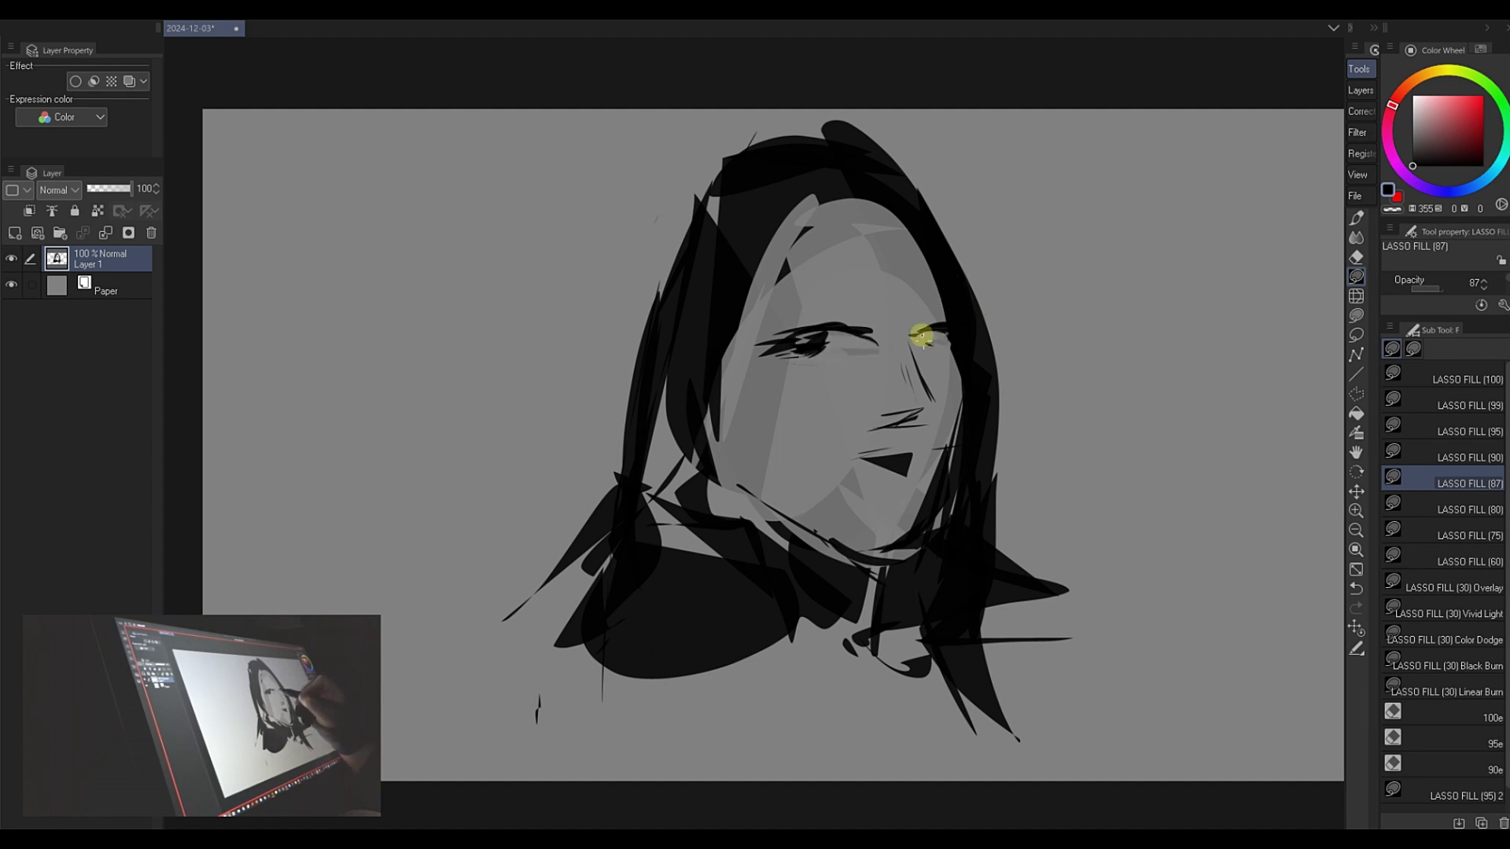
- Add a small brow mark above the right eye and fill out the hair on the left side of the head
mouse_move(921, 336)
mouse_down()
mouse_move(938, 336)
mouse_move(932, 299)
mouse_up()
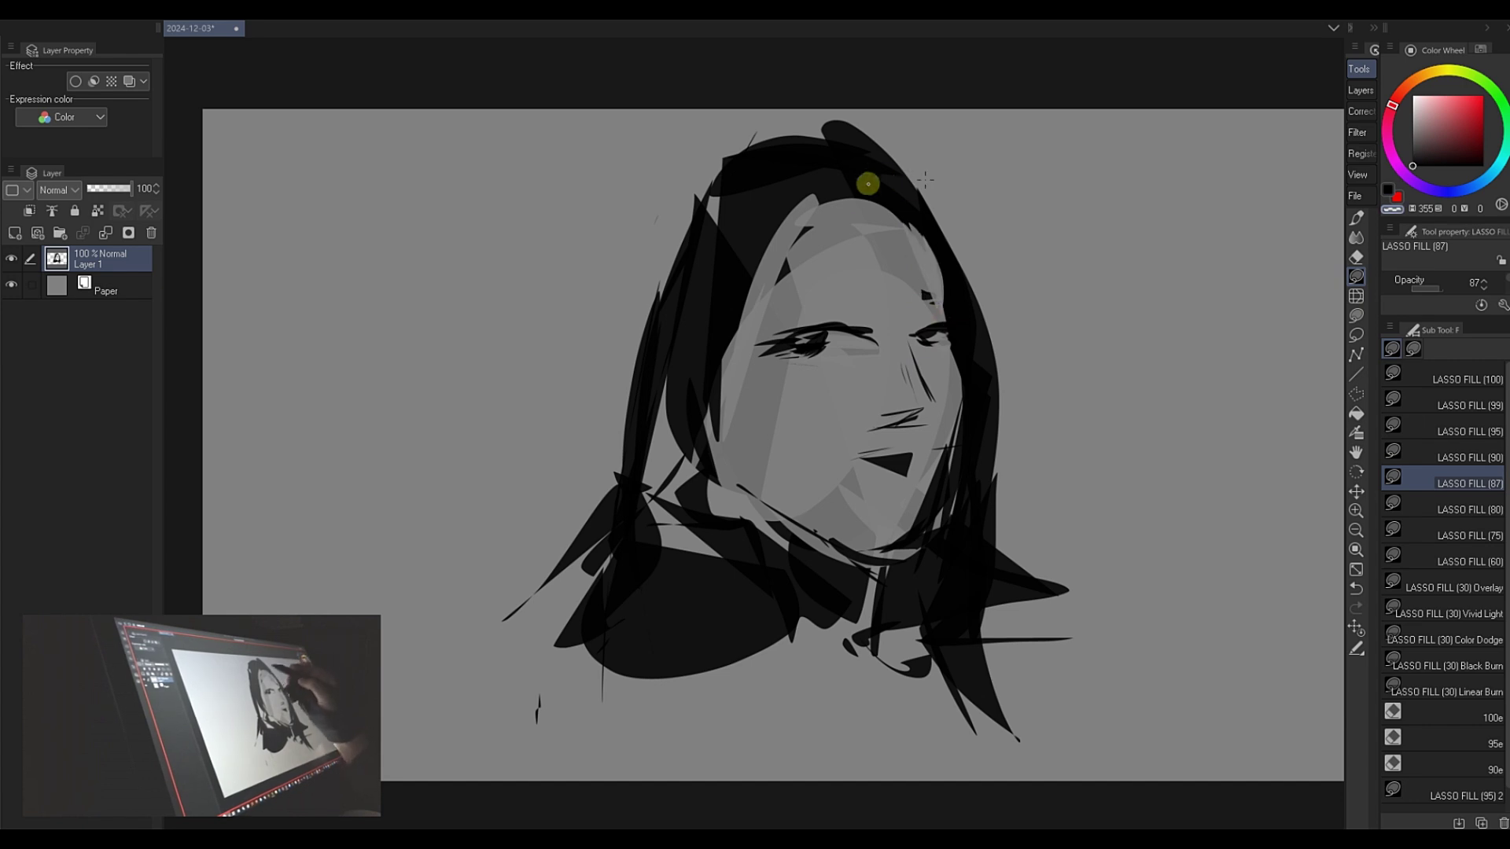
mouse_move(819, 181)
mouse_down()
mouse_move(731, 337)
mouse_move(755, 213)
mouse_move(717, 347)
mouse_move(706, 254)
mouse_move(728, 212)
mouse_move(733, 265)
mouse_move(721, 259)
mouse_move(753, 160)
mouse_move(802, 169)
mouse_up()
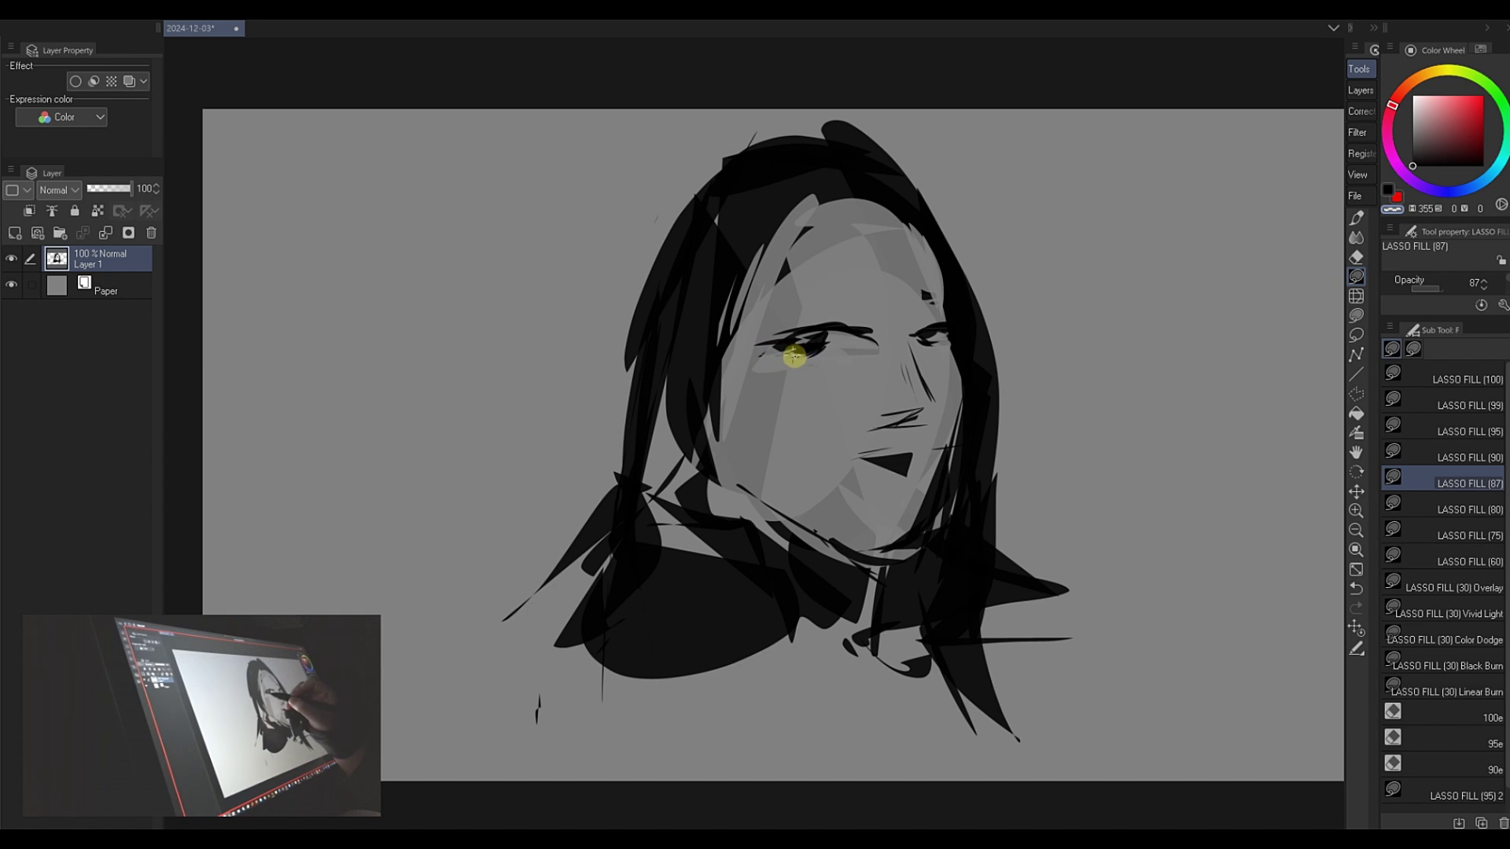
- Refine the details of the left eye and draw an arched black eyebrow above it
key(c)
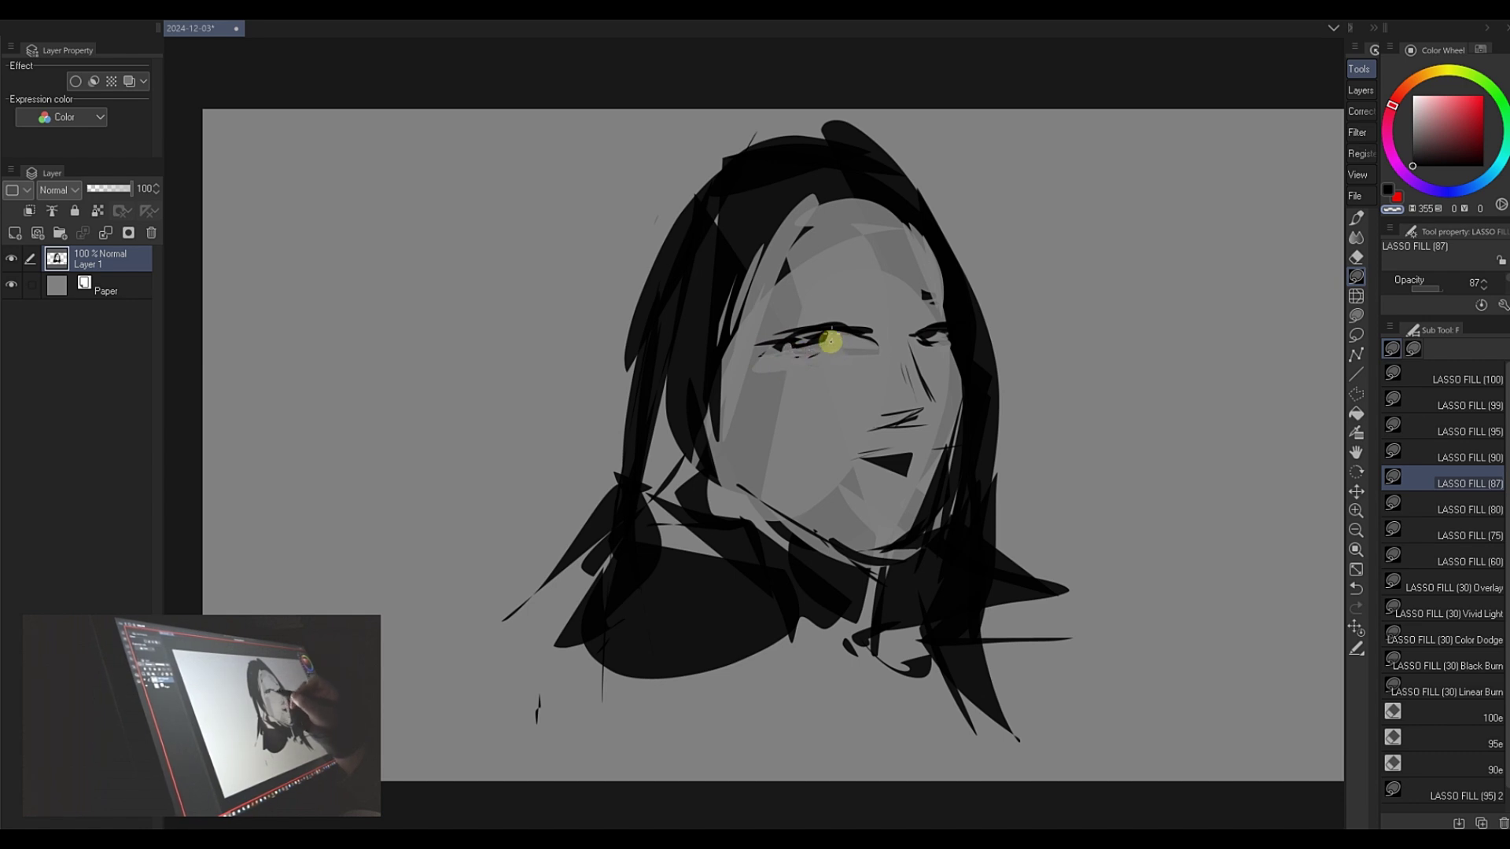
drag(811, 355, 787, 350)
drag(795, 302, 880, 282)
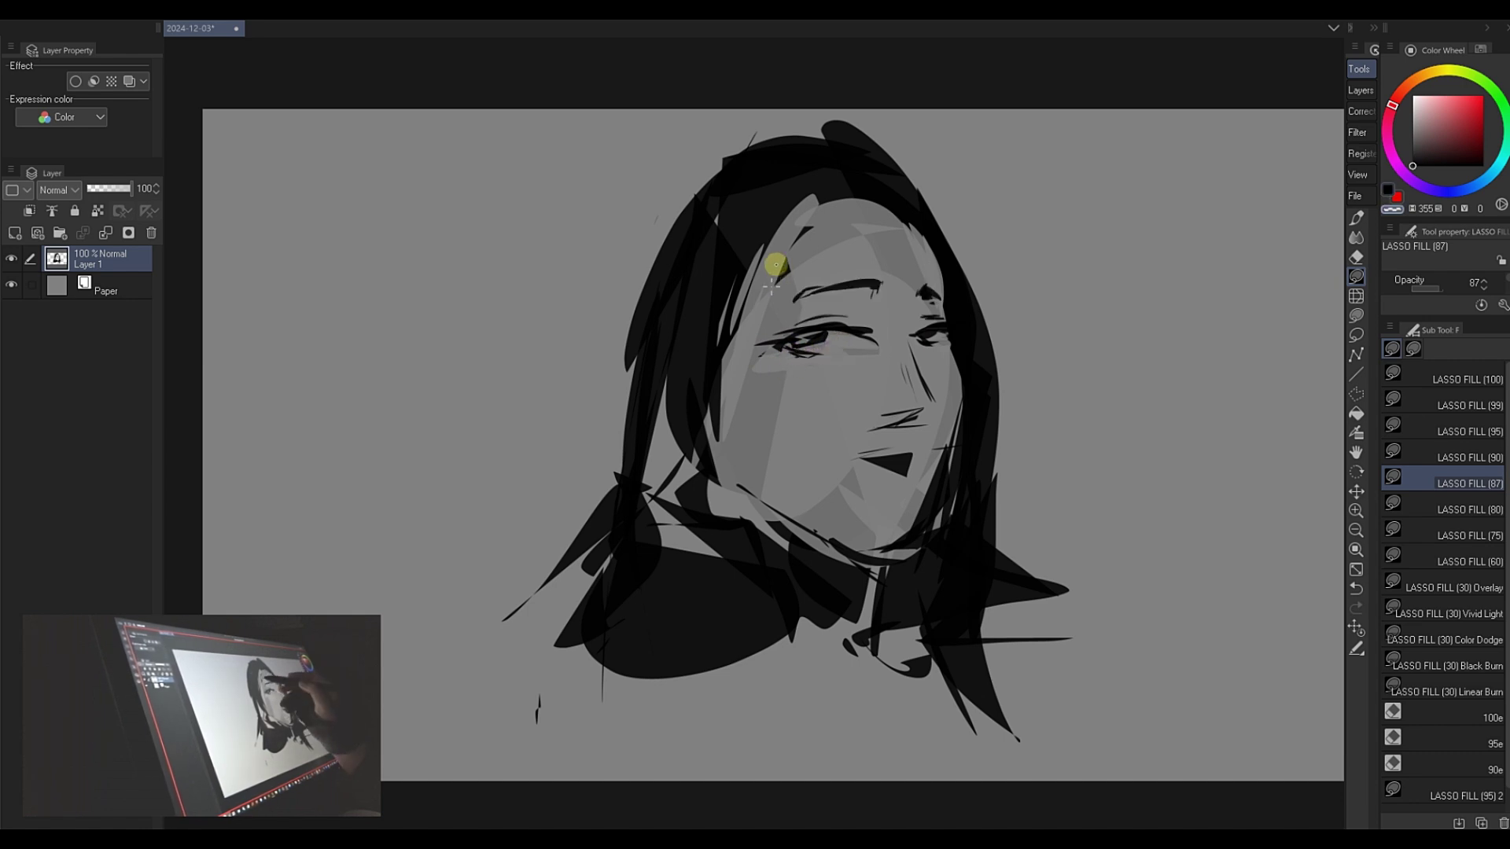
- Clean up the forehead along the hairline with transparent lasso fills
mouse_move(764, 245)
mouse_down()
mouse_move(809, 202)
mouse_move(718, 304)
mouse_move(843, 186)
mouse_up()
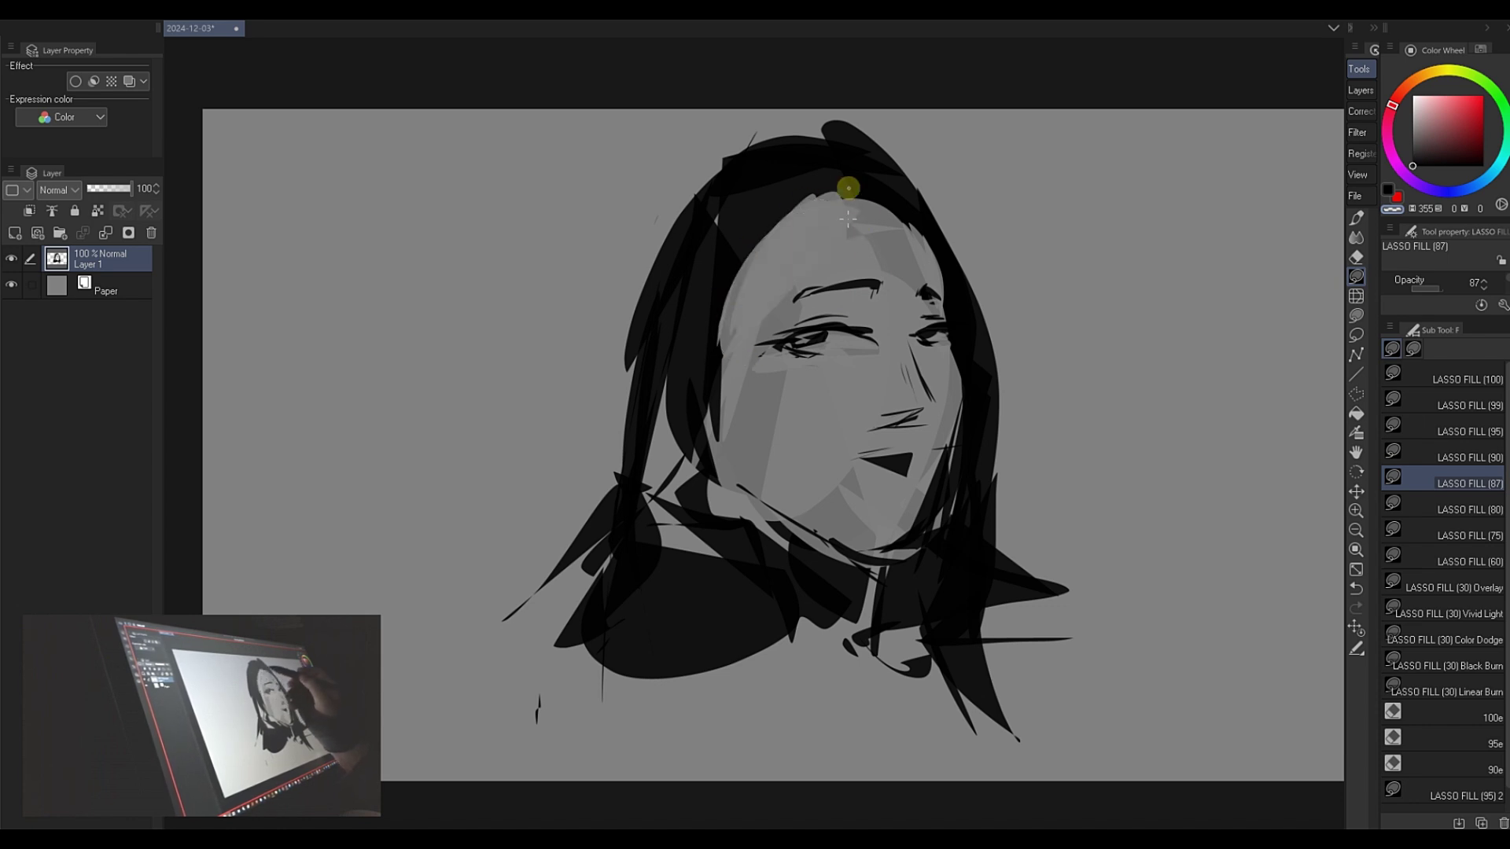
mouse_move(834, 132)
mouse_down()
mouse_move(724, 348)
mouse_move(816, 203)
mouse_move(913, 158)
mouse_up()
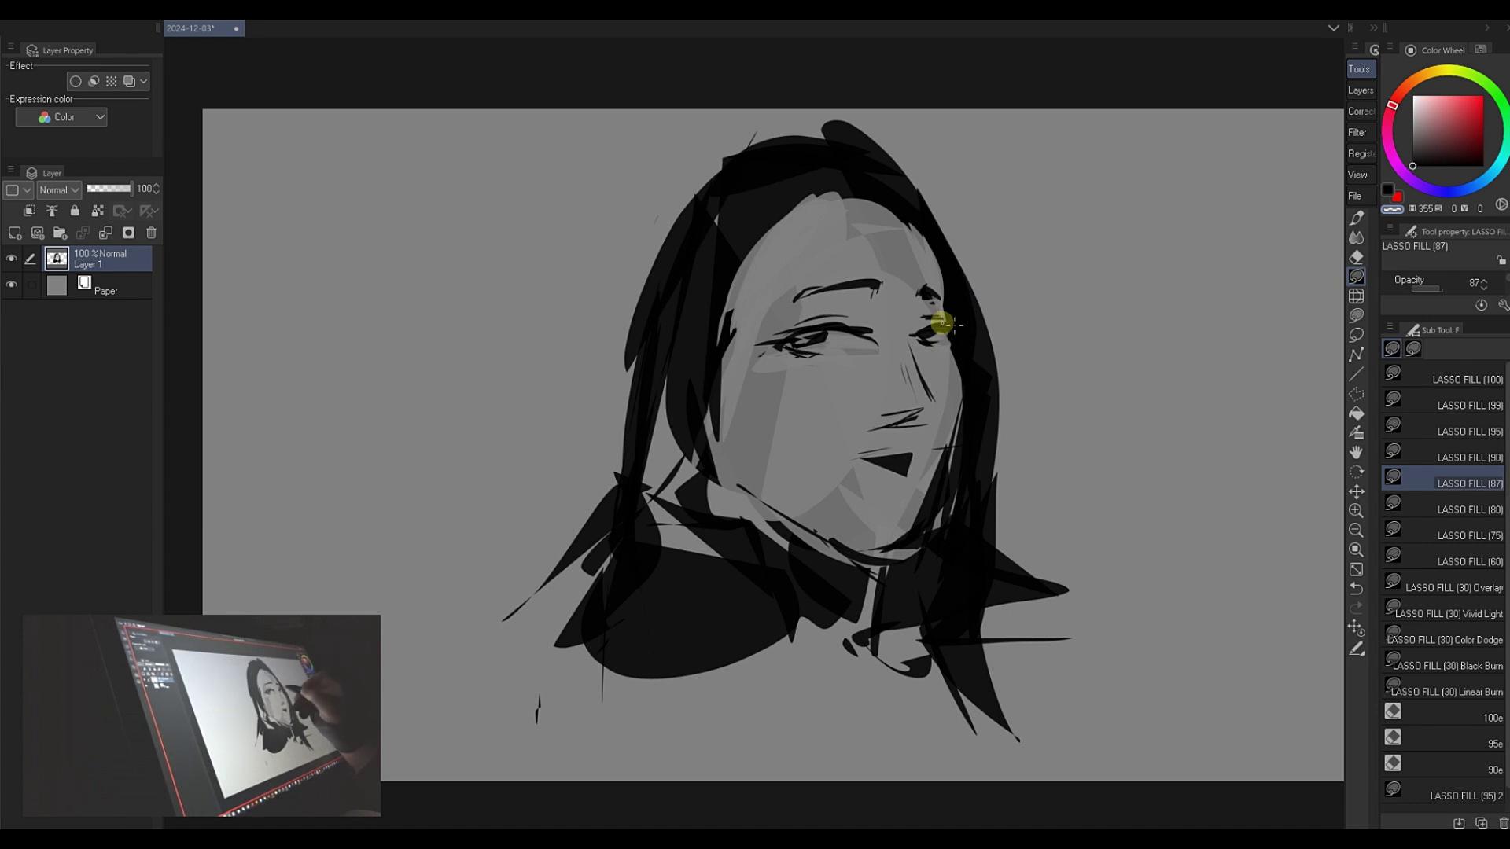
- Fill dark irises in the eyes and carve small light shapes into the left one with transparent lasso fills
key(c)
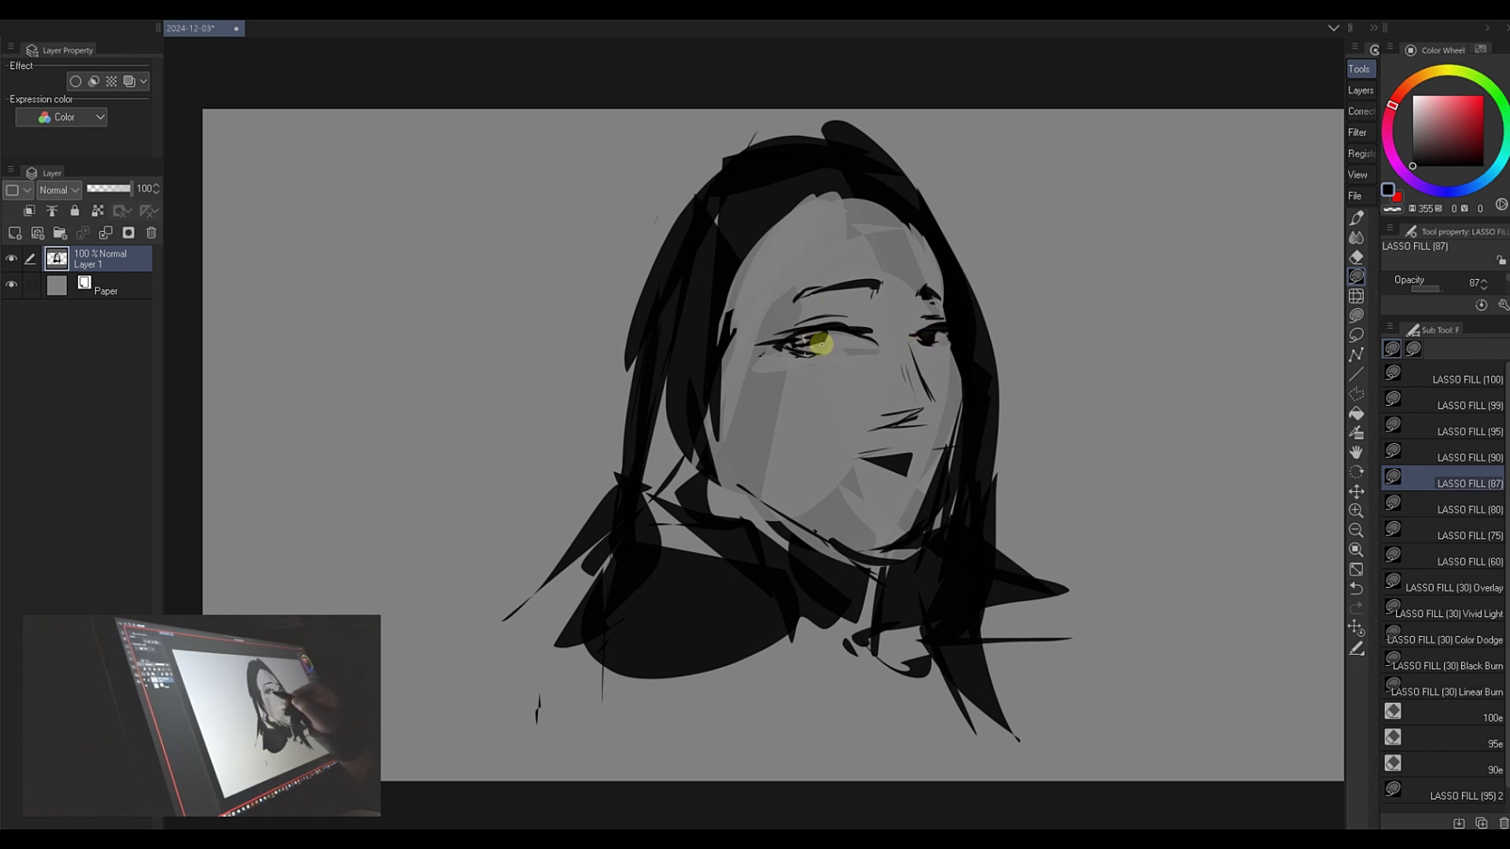
key(c)
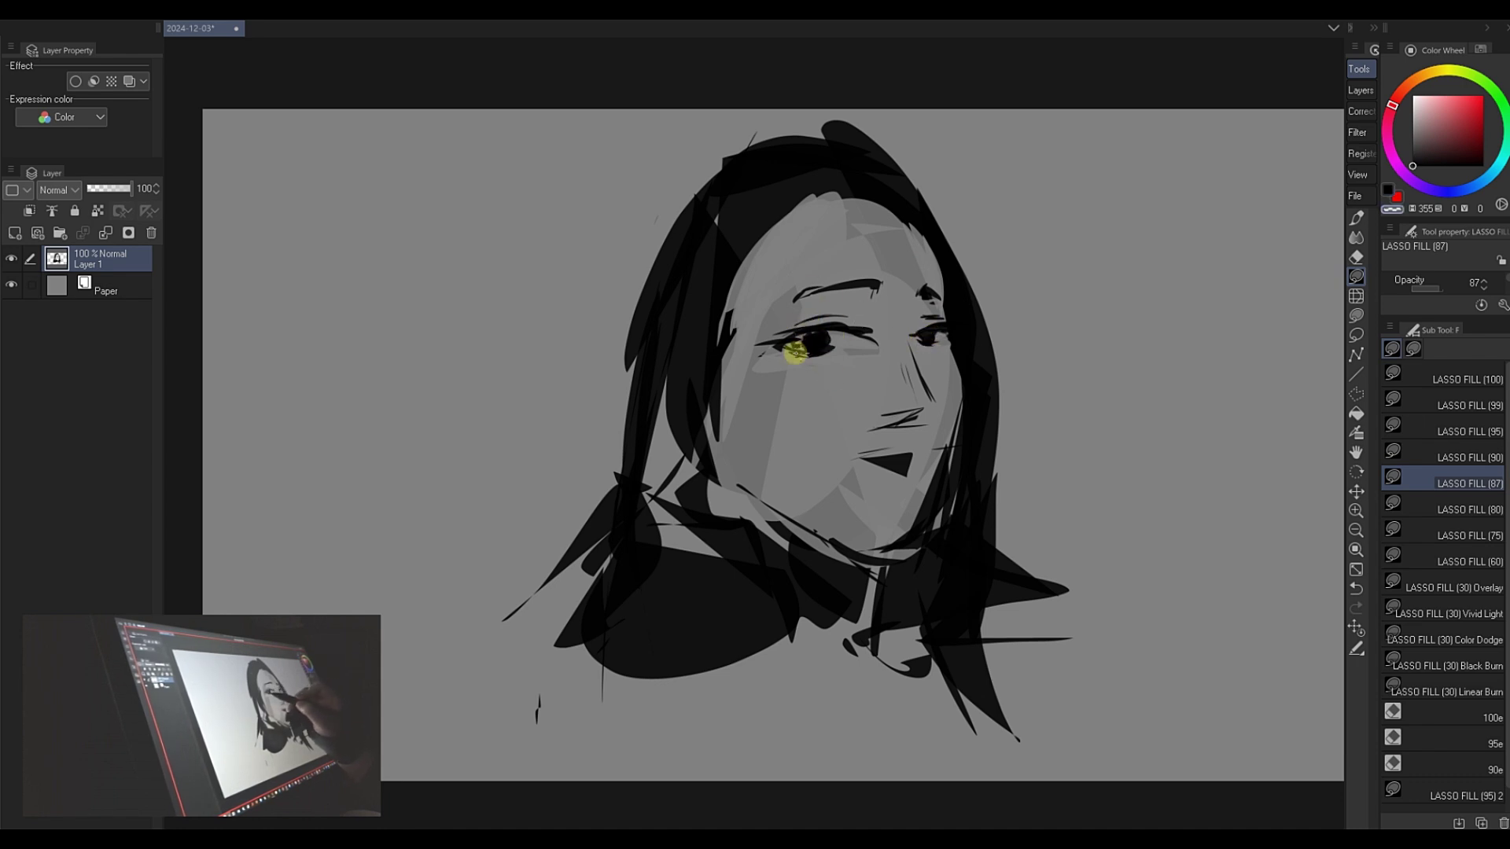
drag(796, 344, 802, 339)
key(ctrl+z)
key(c)
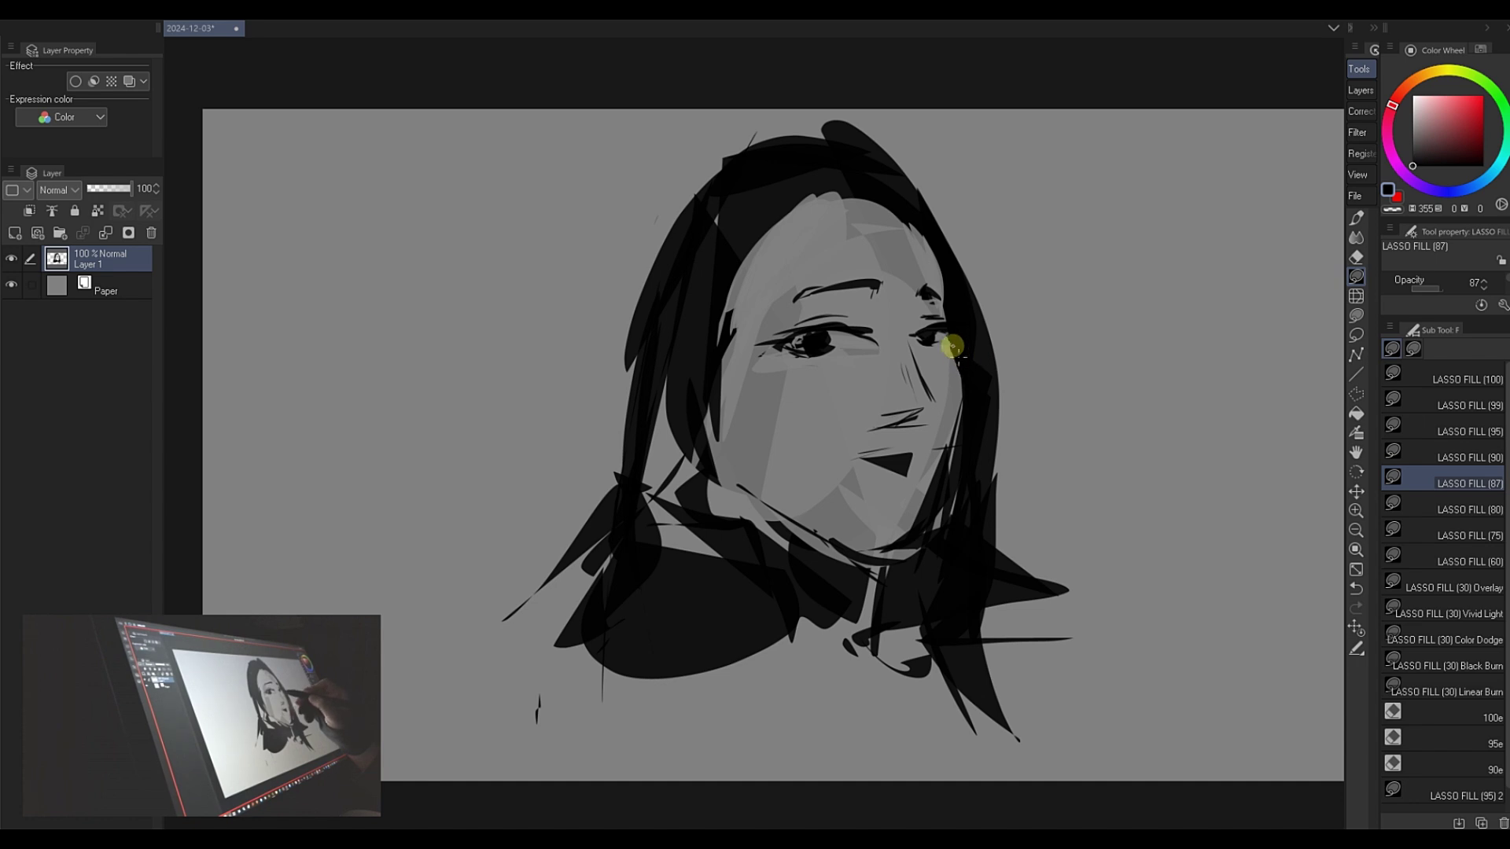
- Clean up the right cheek's edge with transparent lasso fills and strengthen the dark contour along the left cheek and jawline
key(c)
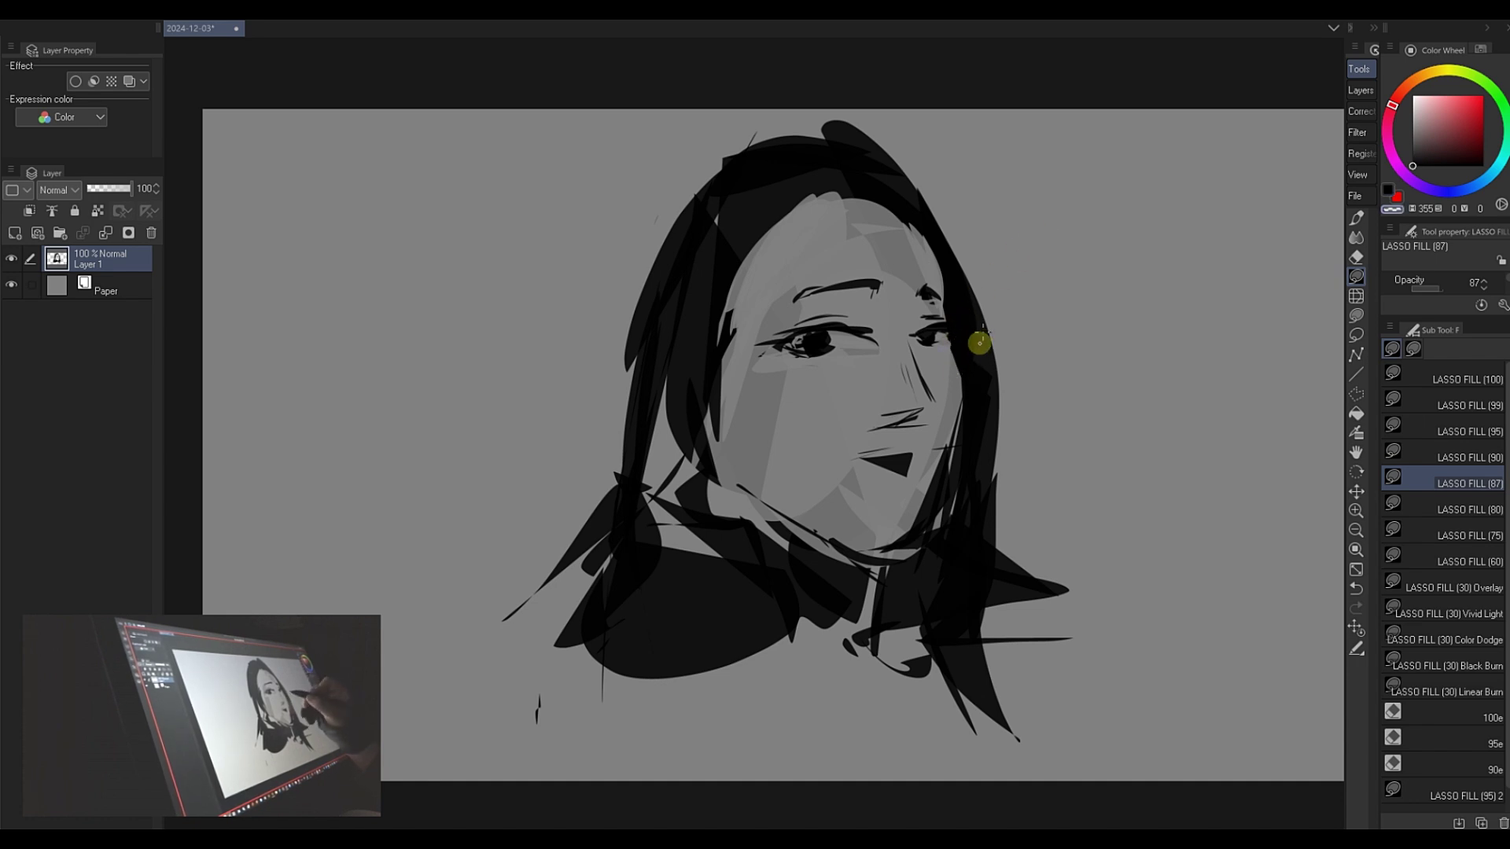
key(c)
key(c)
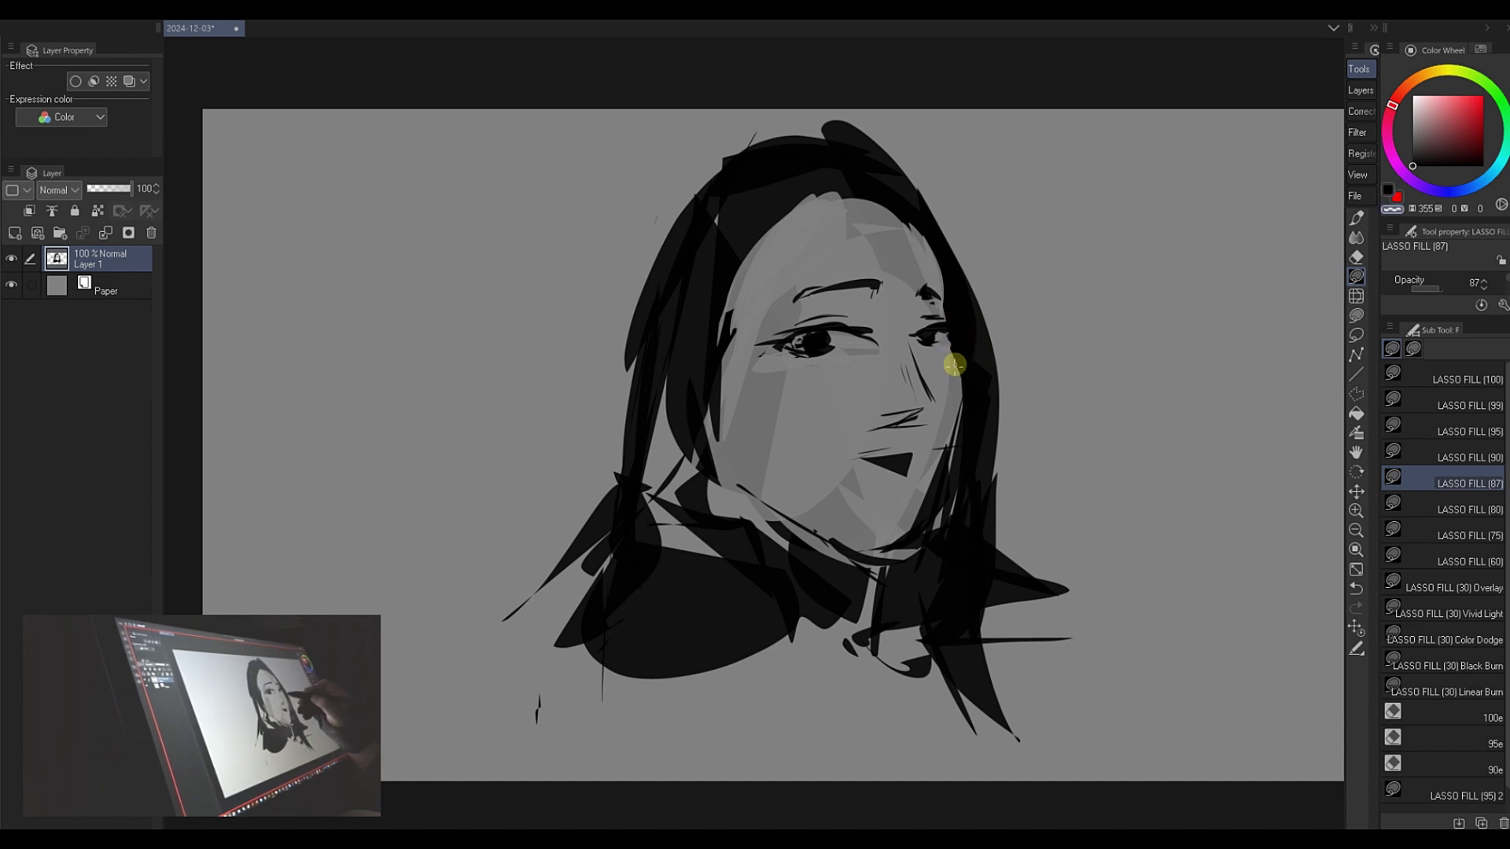
mouse_move(949, 344)
mouse_down()
mouse_move(967, 422)
mouse_move(973, 396)
mouse_move(947, 472)
mouse_move(988, 380)
mouse_move(935, 501)
mouse_move(946, 475)
mouse_move(782, 516)
mouse_move(802, 550)
mouse_move(710, 405)
mouse_up()
key(c)
mouse_move(713, 423)
mouse_down()
mouse_move(730, 466)
mouse_move(763, 507)
mouse_up()
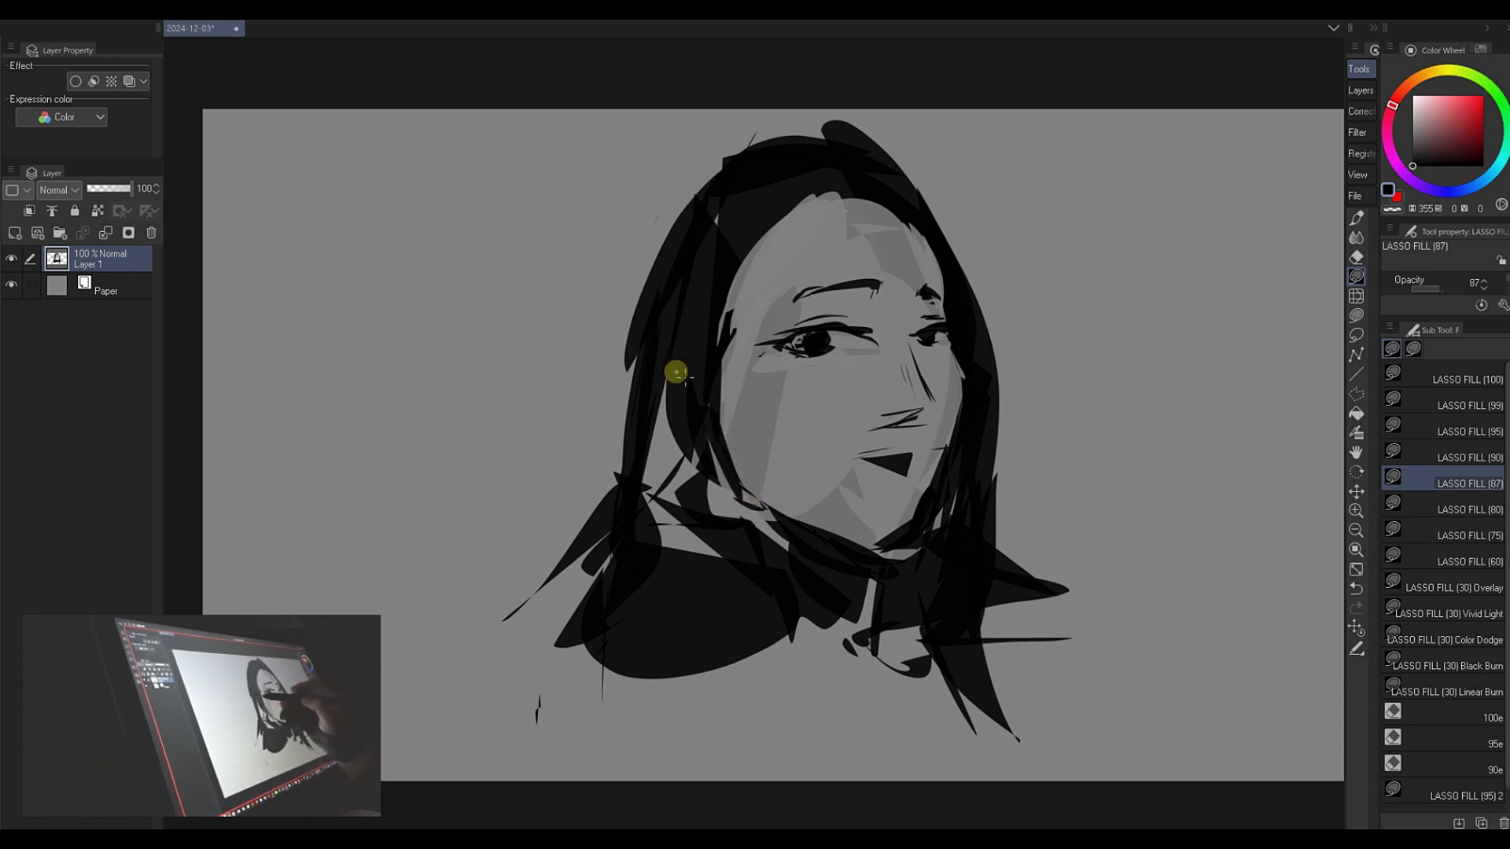
- Carve a light ear shape into the hair on the left and add black shapes for the outer hair and right shoulder
key(c)
mouse_move(698, 410)
mouse_down()
mouse_move(681, 431)
mouse_move(660, 377)
mouse_move(668, 327)
mouse_move(698, 351)
mouse_move(696, 405)
mouse_up()
drag(904, 452, 861, 410)
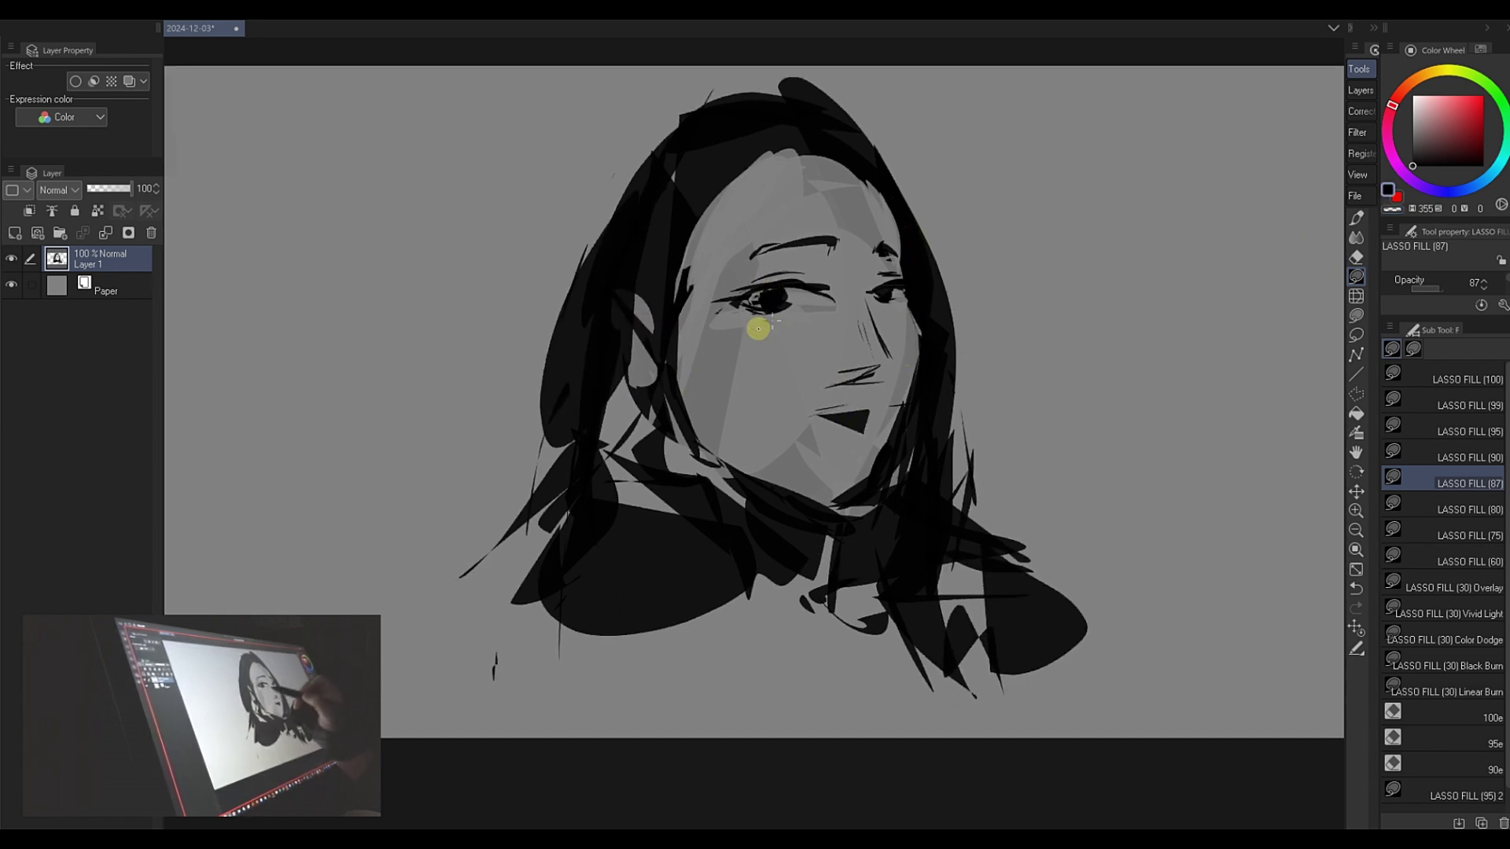
- Draw a large black arrow on the background beside the right side of the head, pointing at it
mouse_move(997, 212)
mouse_down()
mouse_move(1018, 181)
mouse_move(979, 270)
mouse_move(1065, 274)
mouse_move(1004, 266)
mouse_move(1108, 182)
mouse_up()
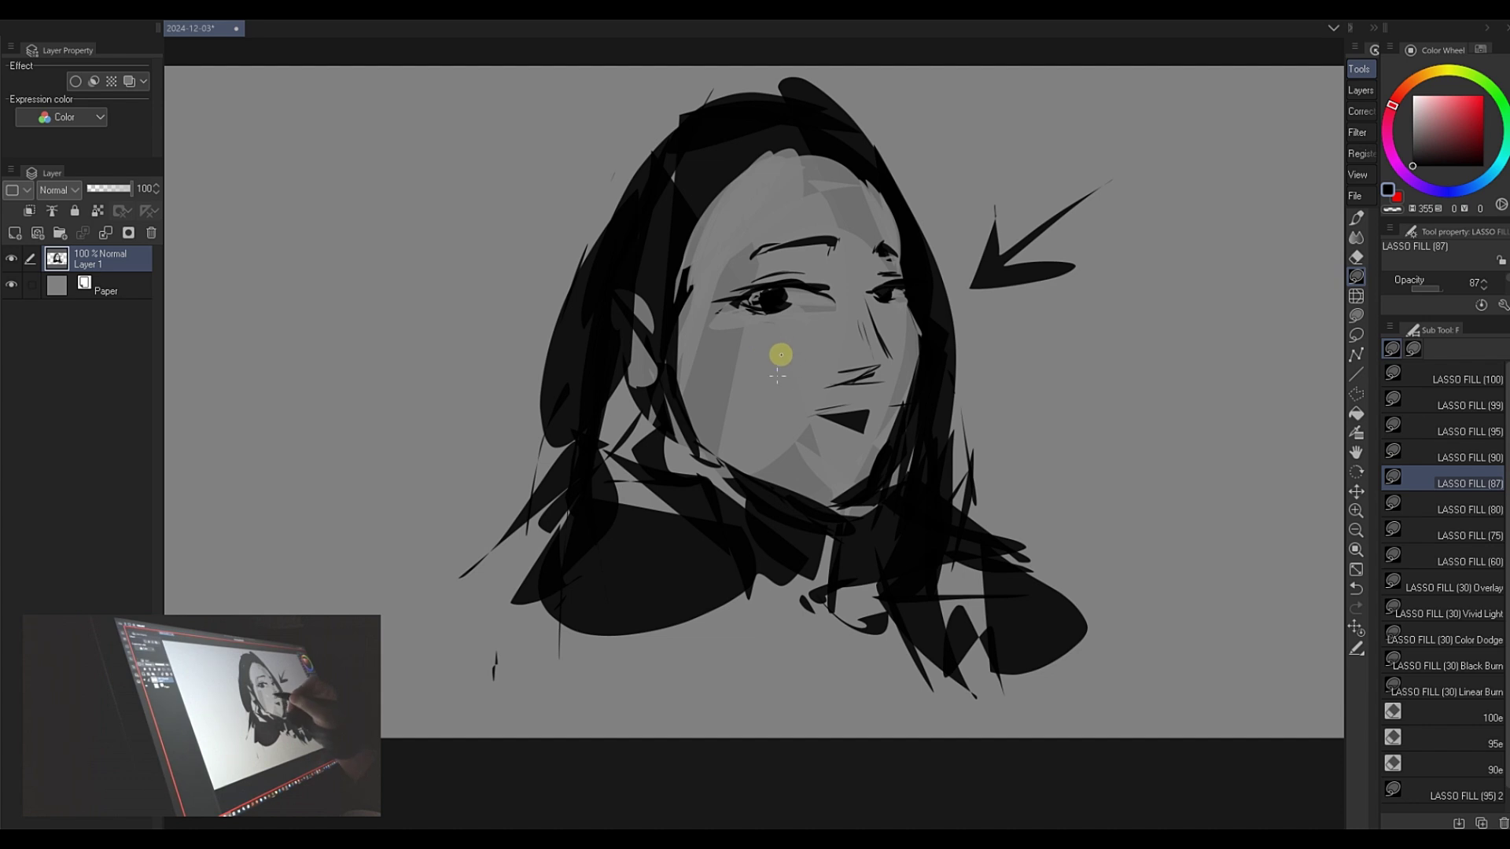
key(c)
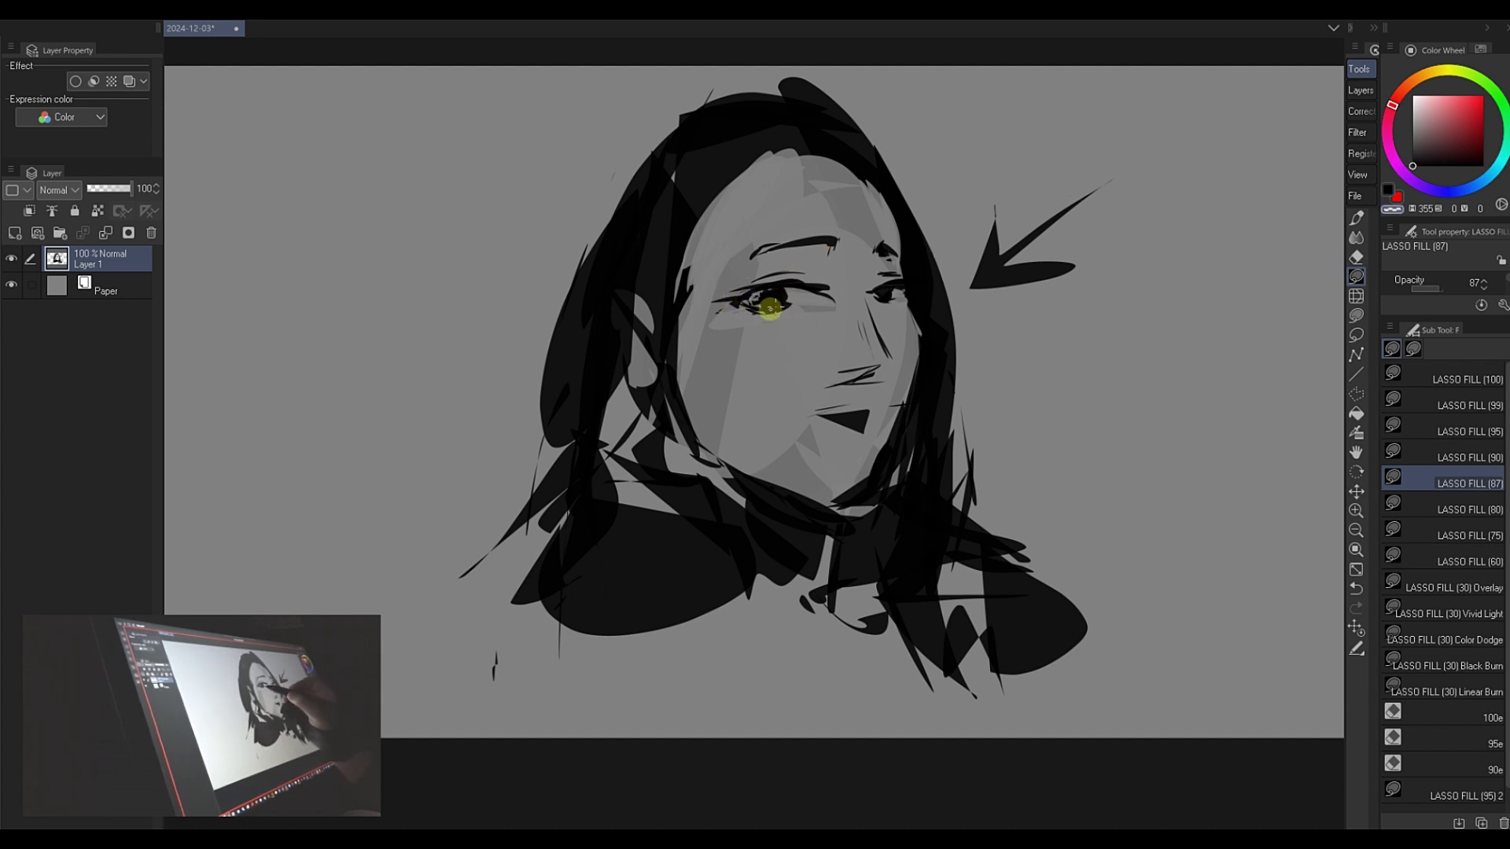
key(c)
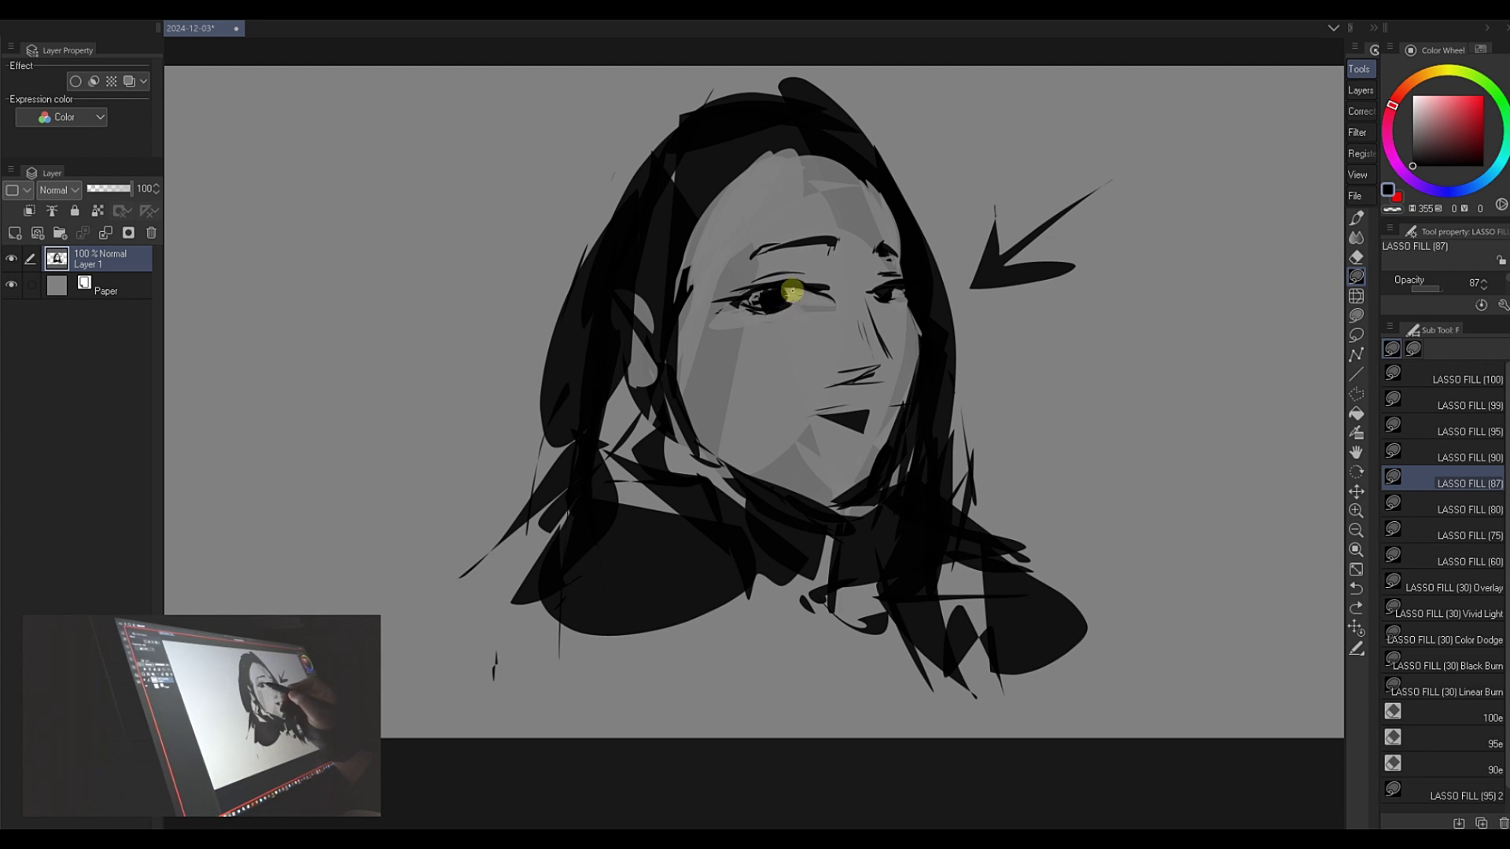
- Shrink the left eye with Liquify Pinch at brush size 170, undoing the first attempt and pinching it again
click(1357, 295)
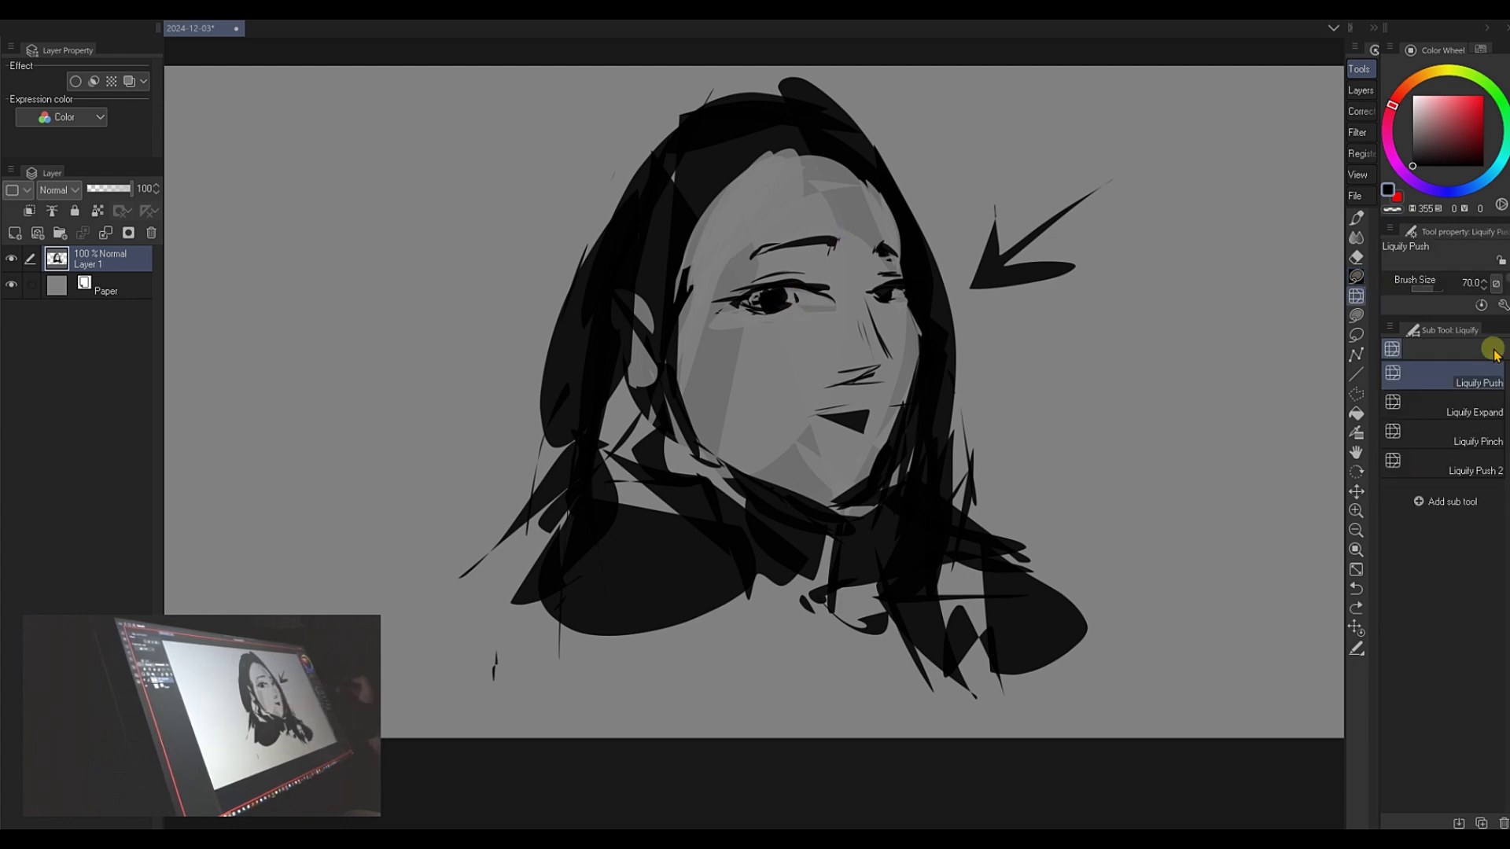
click(1478, 439)
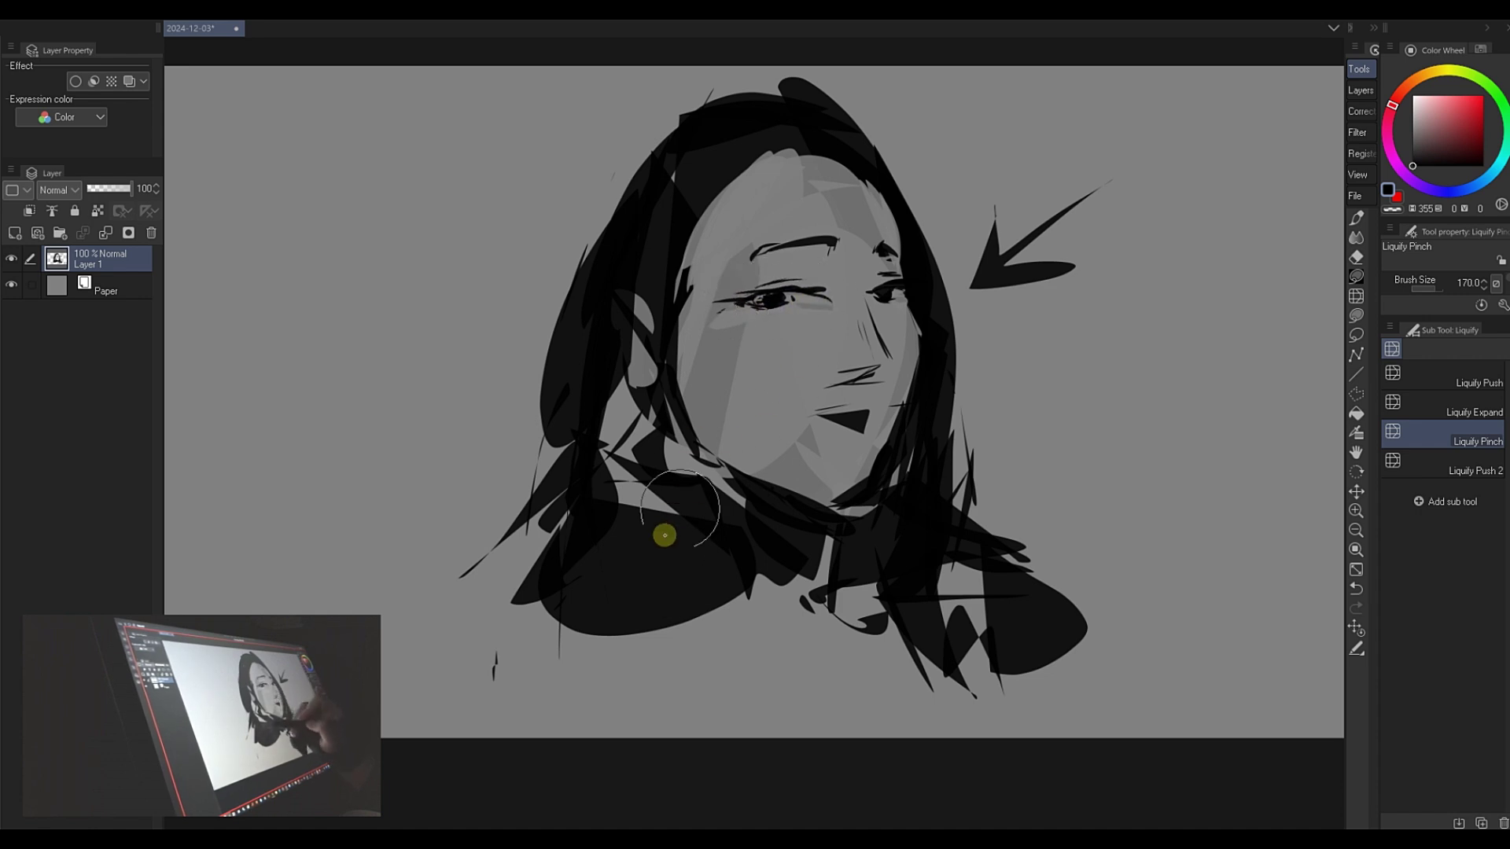
key(ctrl+z)
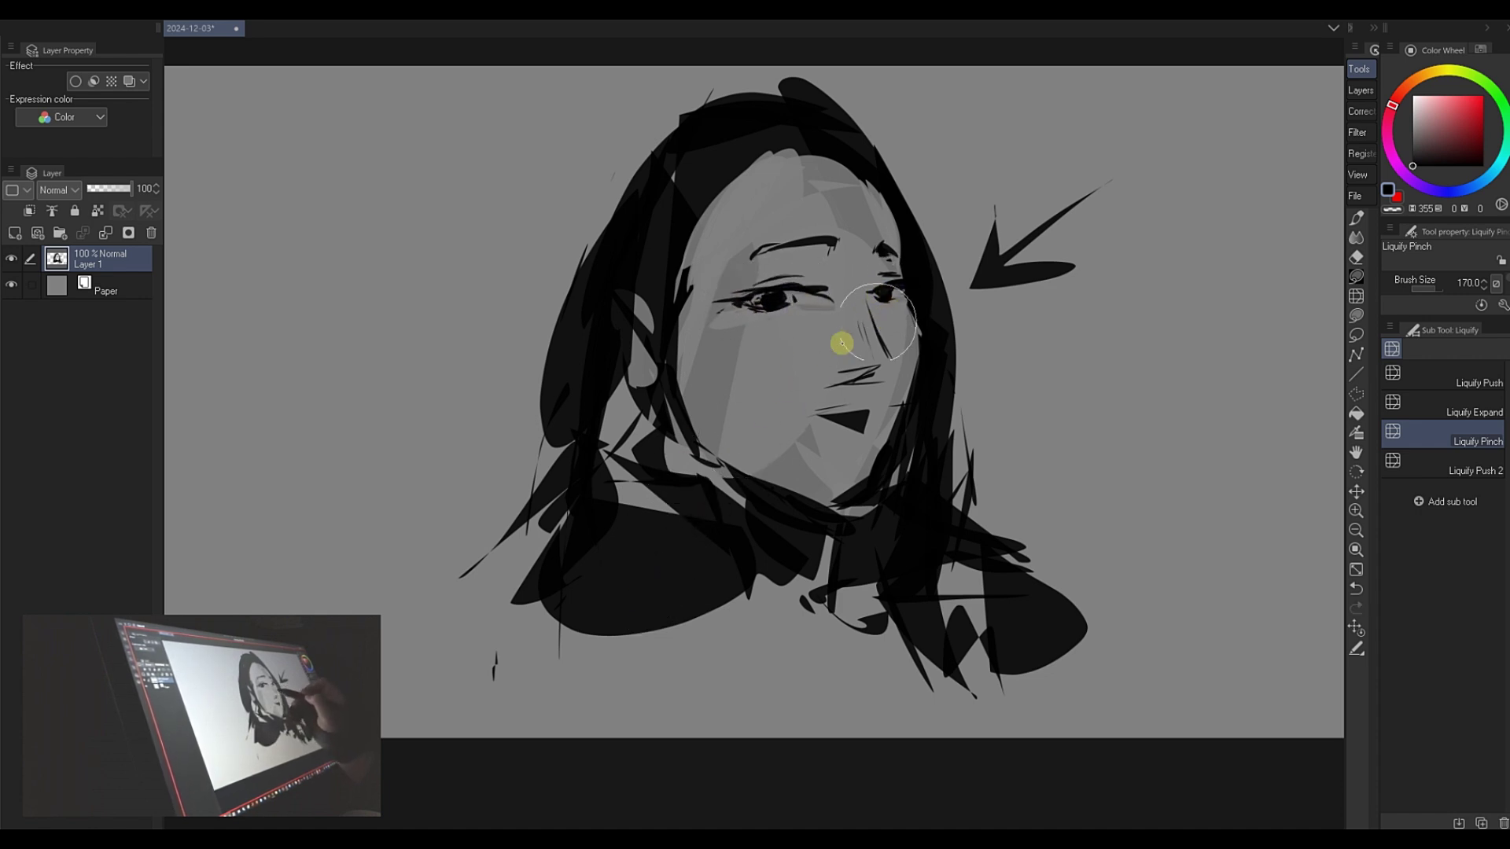
mouse_move(839, 341)
mouse_down()
mouse_move(774, 302)
mouse_move(795, 364)
mouse_up()
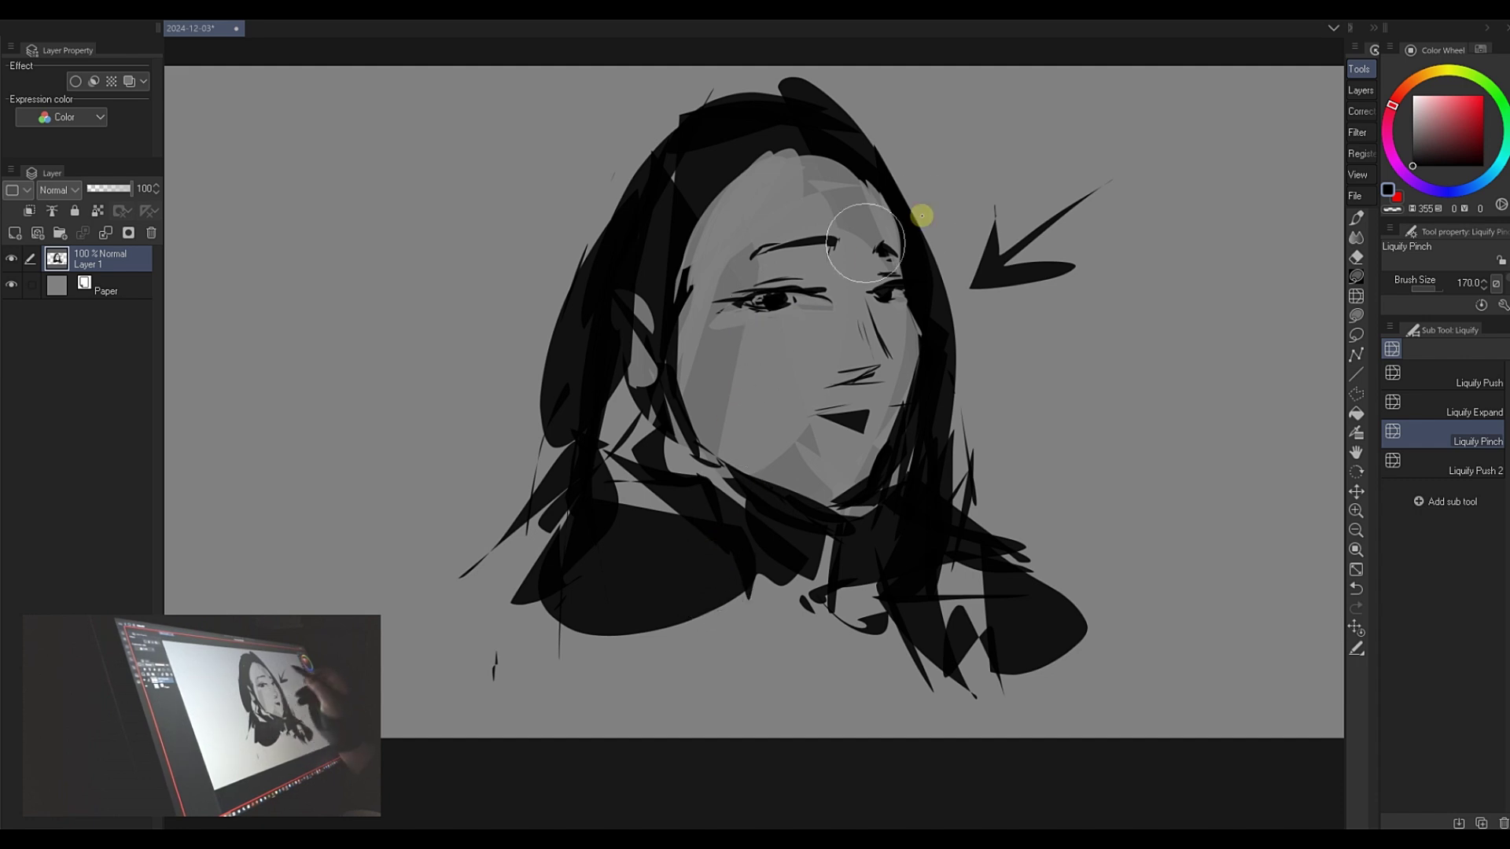
click(1473, 380)
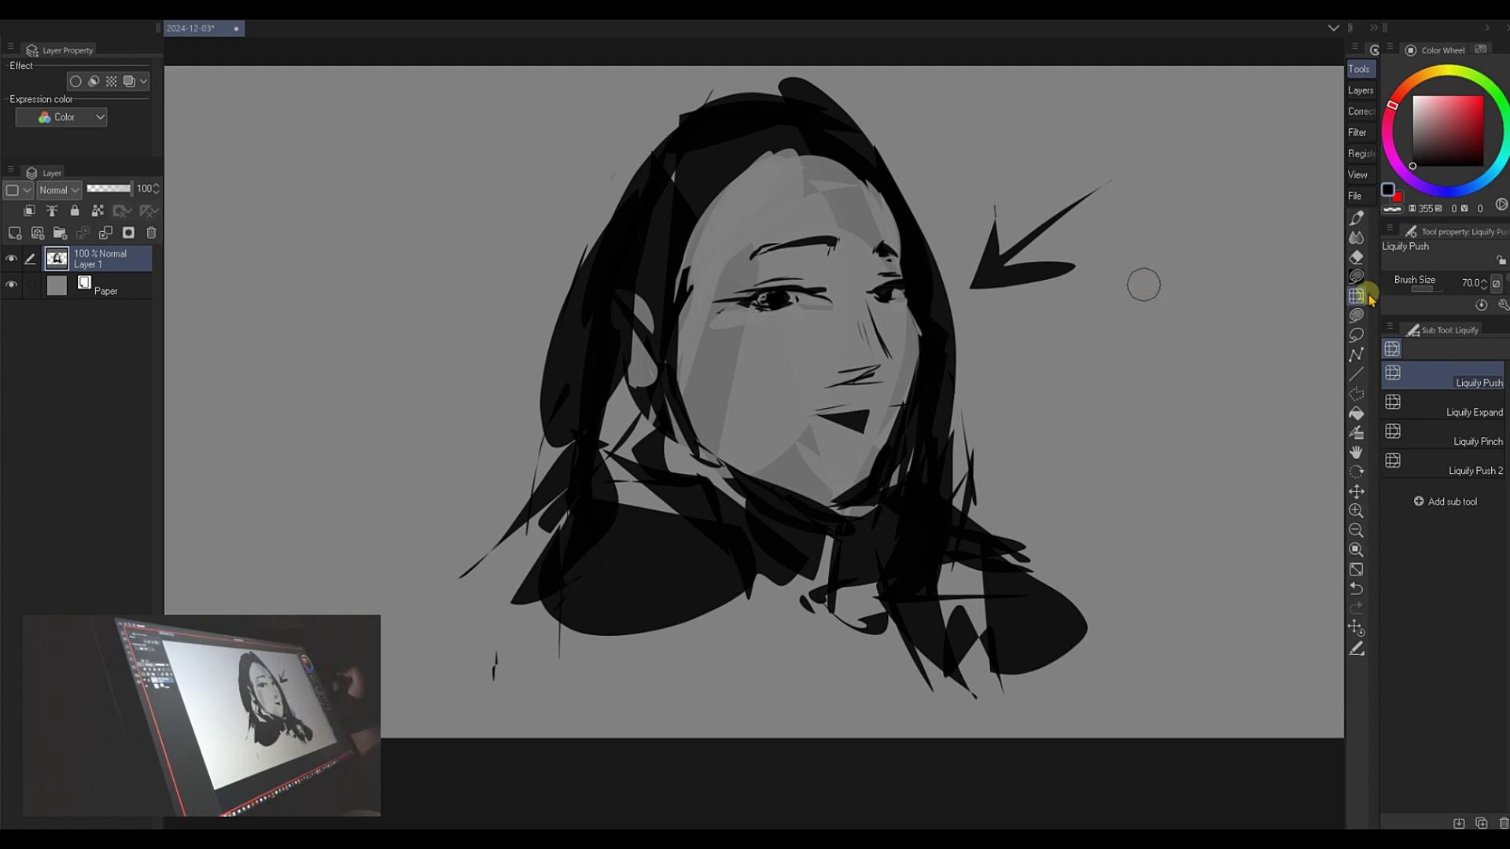
- Add dark hair strands over the left side of the forehead with LASSO FILL (87)
click(1356, 219)
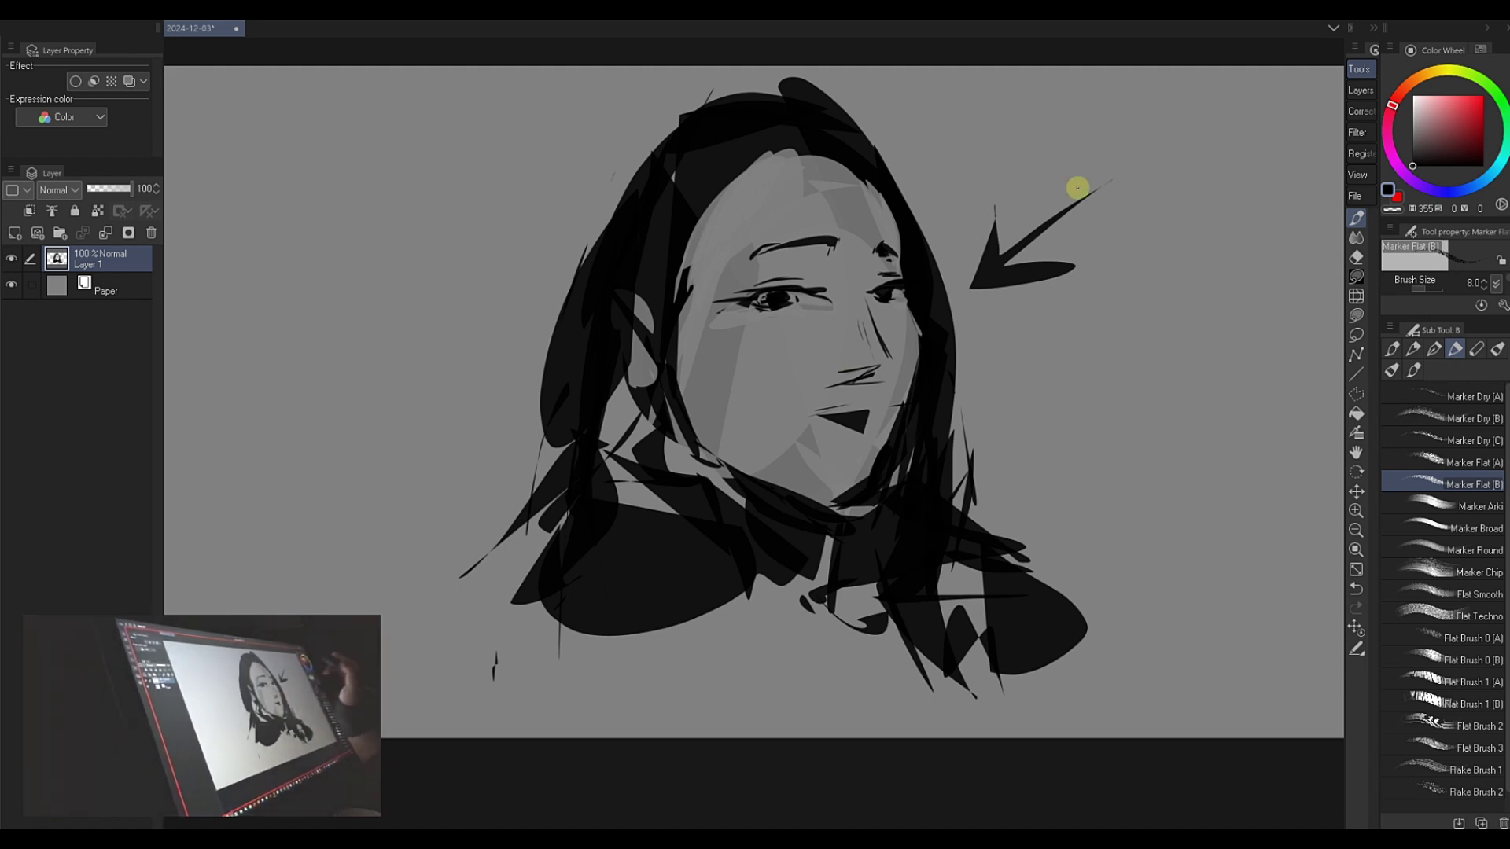
mouse_move(937, 377)
mouse_down()
mouse_move(920, 370)
mouse_move(940, 393)
mouse_move(923, 377)
mouse_up()
key(f)
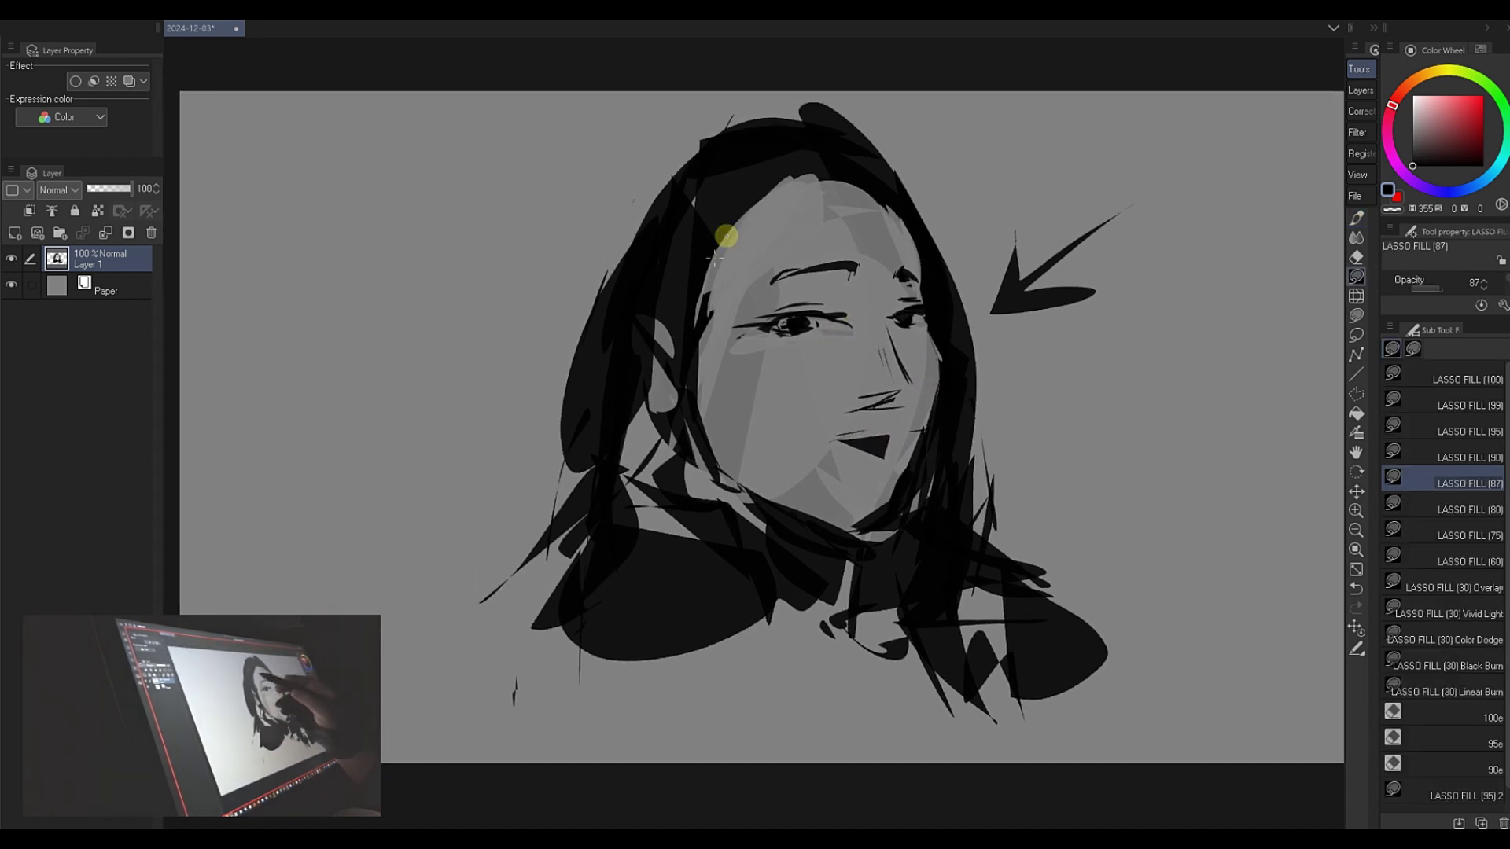
mouse_move(740, 257)
mouse_down()
mouse_move(769, 181)
mouse_move(790, 170)
mouse_move(718, 250)
mouse_move(795, 162)
mouse_up()
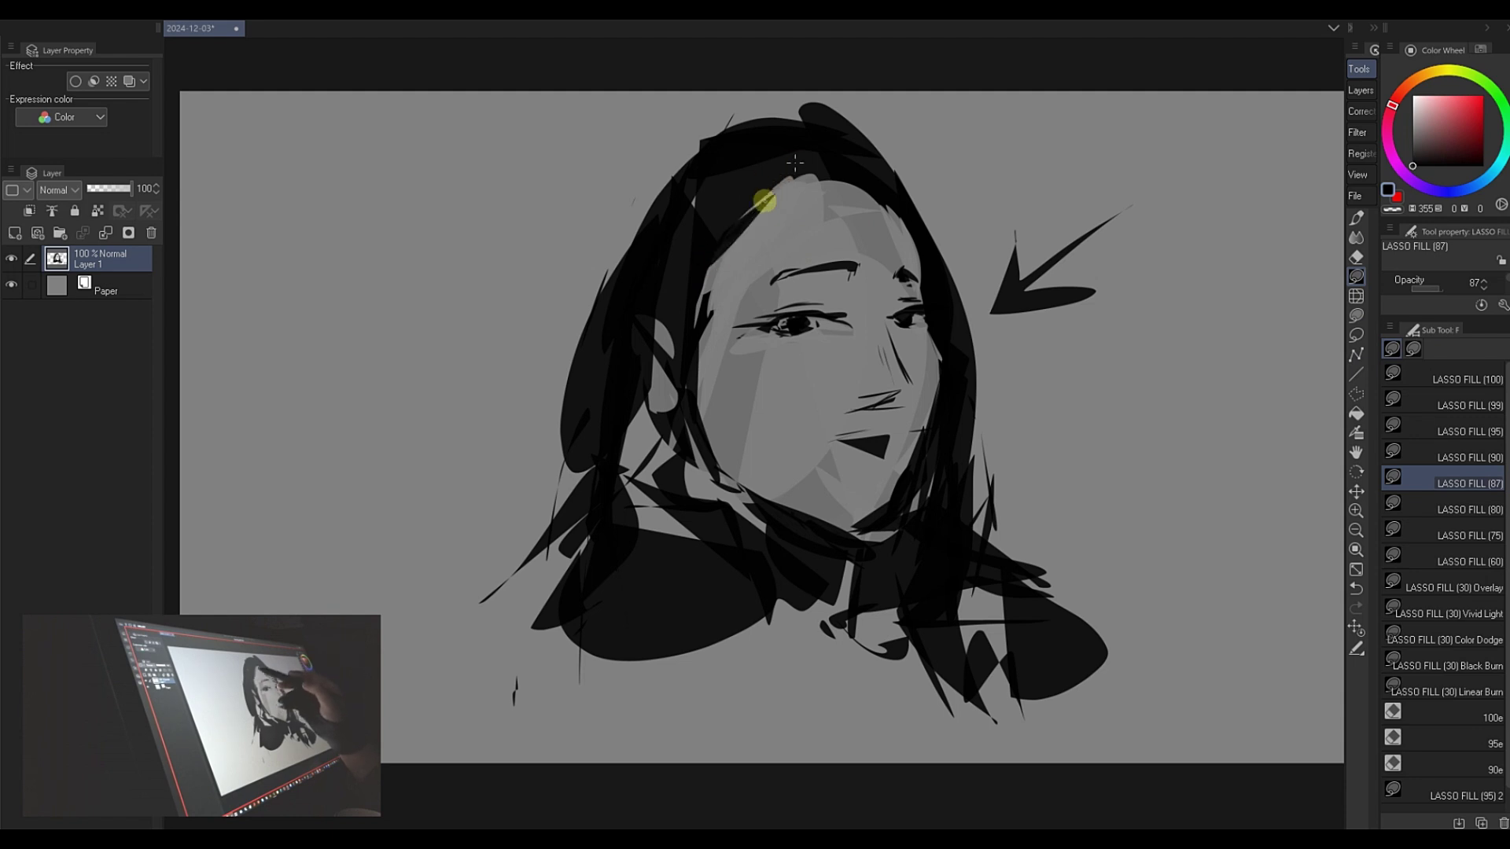
mouse_move(755, 251)
mouse_down()
mouse_move(803, 188)
mouse_move(743, 304)
mouse_move(802, 183)
mouse_move(731, 316)
mouse_move(772, 223)
mouse_move(864, 185)
mouse_move(855, 98)
mouse_move(827, 163)
mouse_move(852, 173)
mouse_move(832, 165)
mouse_move(848, 200)
mouse_move(818, 183)
mouse_move(850, 180)
mouse_up()
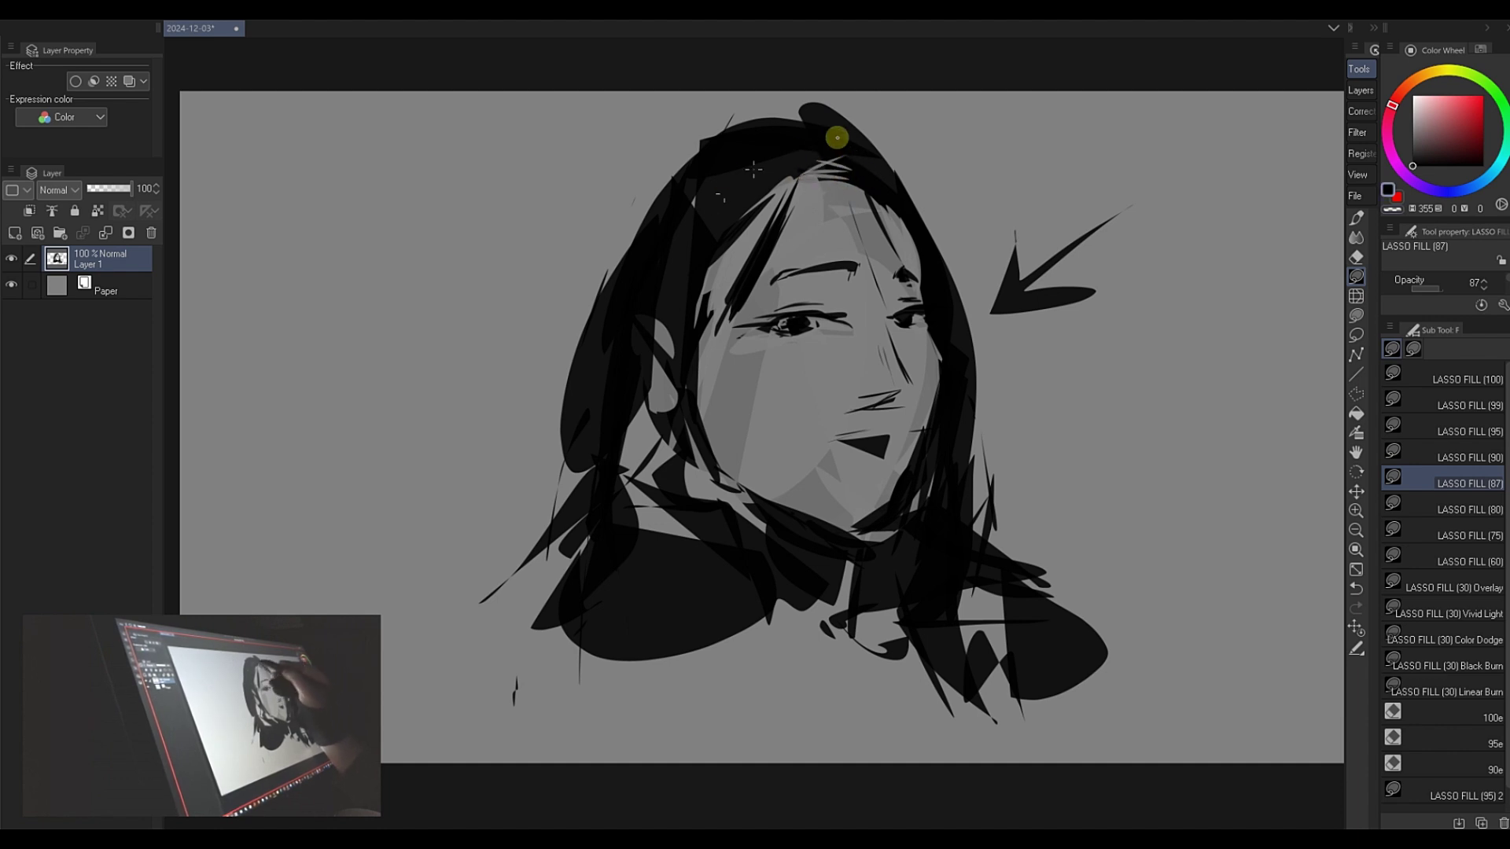
- Cut away the top of the hair with a broad transparent lasso fill, redoing the first attempt
mouse_move(594, 244)
mouse_down()
mouse_move(896, 141)
mouse_move(582, 239)
mouse_move(748, 101)
mouse_move(936, 162)
mouse_up()
key(ctrl+z)
drag(519, 236, 1022, 134)
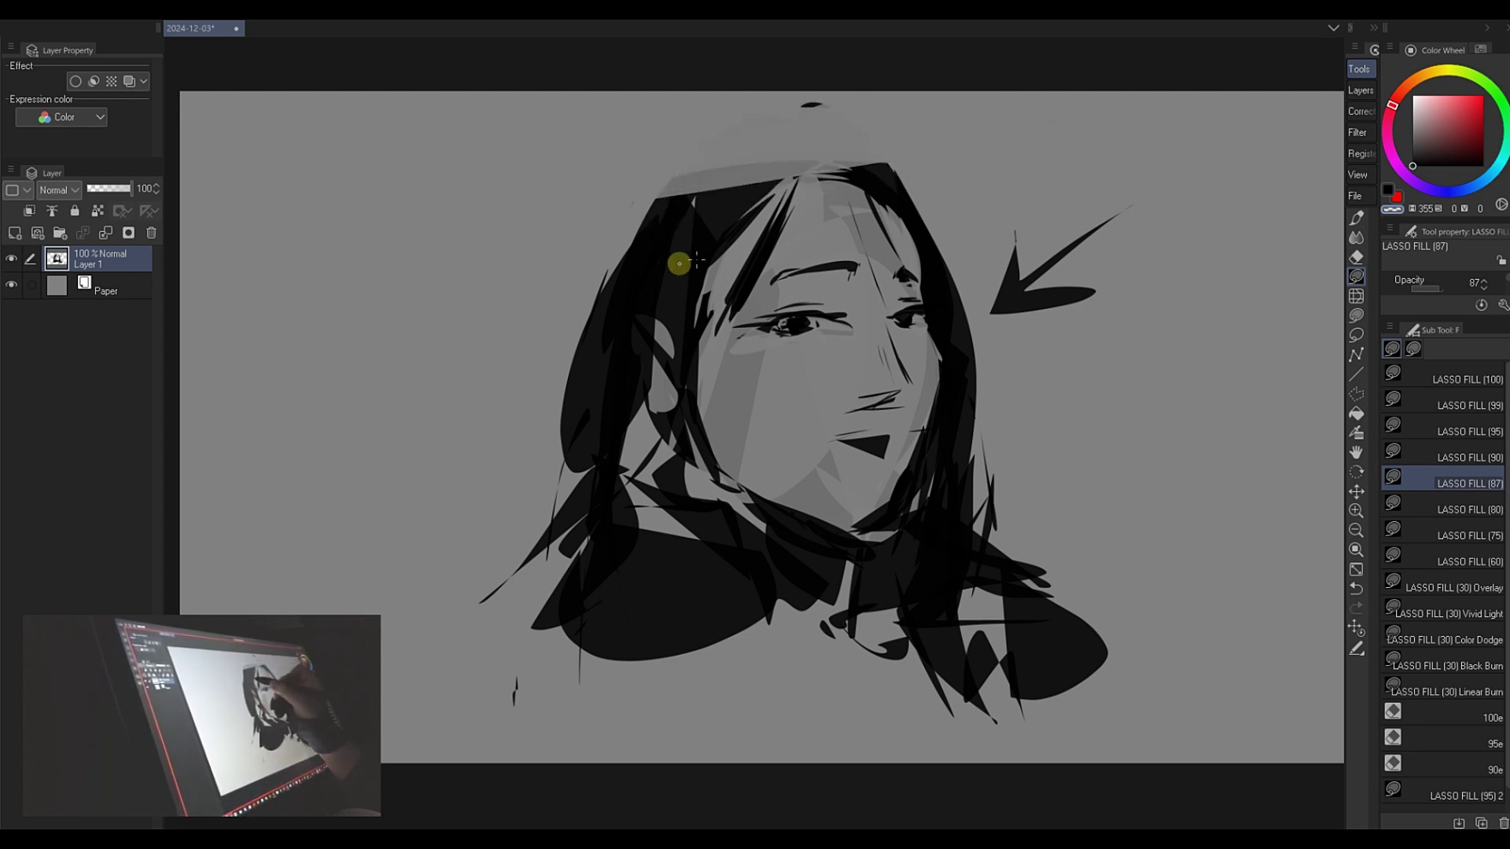
- Rebuild the crown as a lower, rounded outline with overlapping black hair shapes
drag(658, 237, 687, 255)
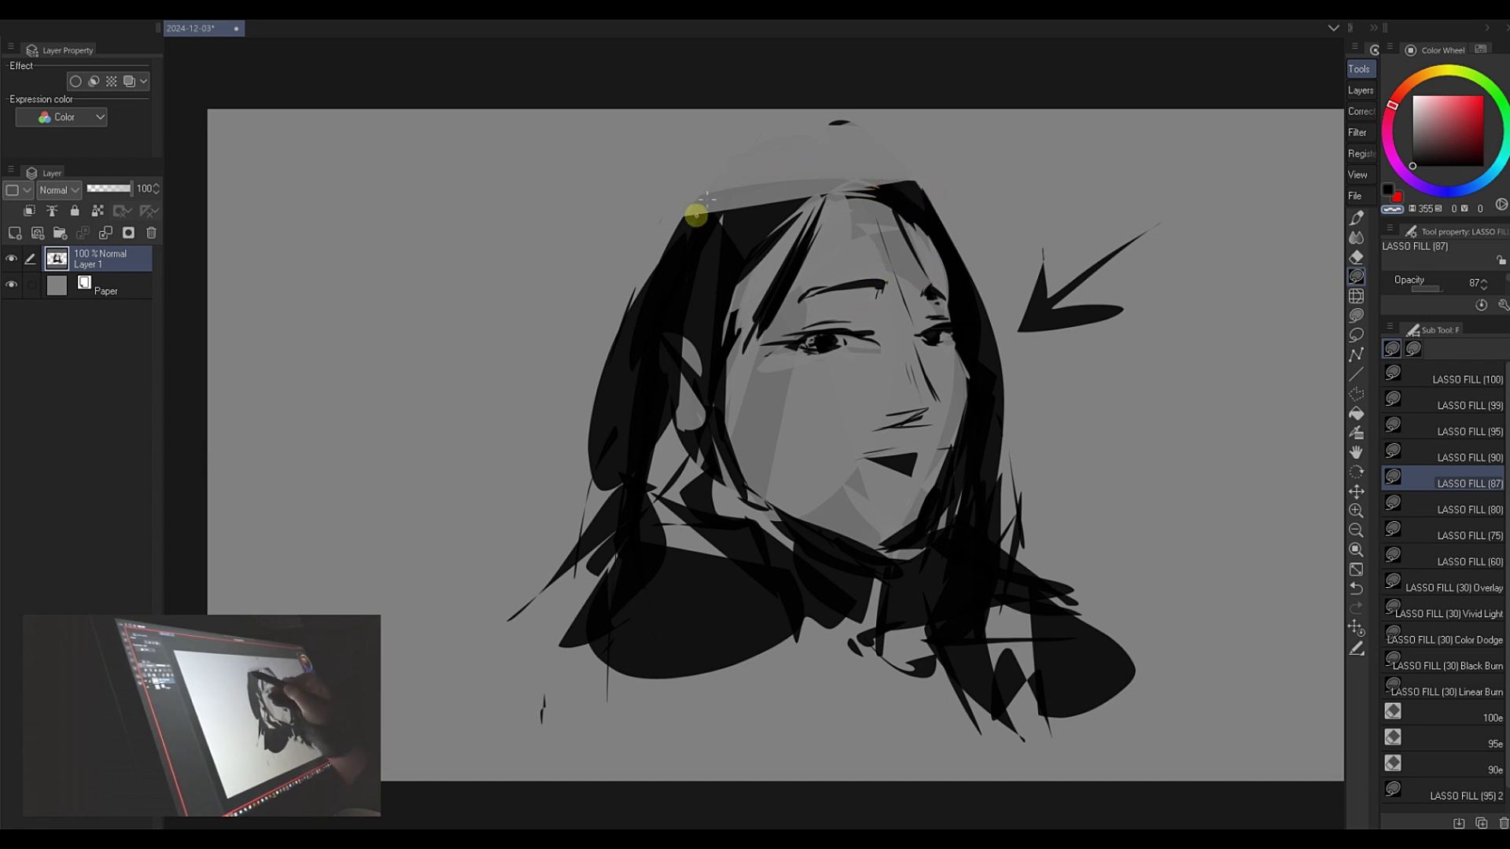
mouse_move(793, 159)
mouse_down()
mouse_move(910, 193)
mouse_move(735, 158)
mouse_move(883, 193)
mouse_move(691, 230)
mouse_up()
mouse_move(602, 358)
mouse_down()
mouse_move(785, 229)
mouse_move(684, 226)
mouse_move(910, 192)
mouse_move(767, 193)
mouse_up()
mouse_move(694, 230)
mouse_down()
mouse_move(719, 192)
mouse_move(857, 158)
mouse_move(796, 167)
mouse_move(847, 166)
mouse_move(719, 213)
mouse_move(791, 165)
mouse_move(679, 246)
mouse_move(715, 192)
mouse_up()
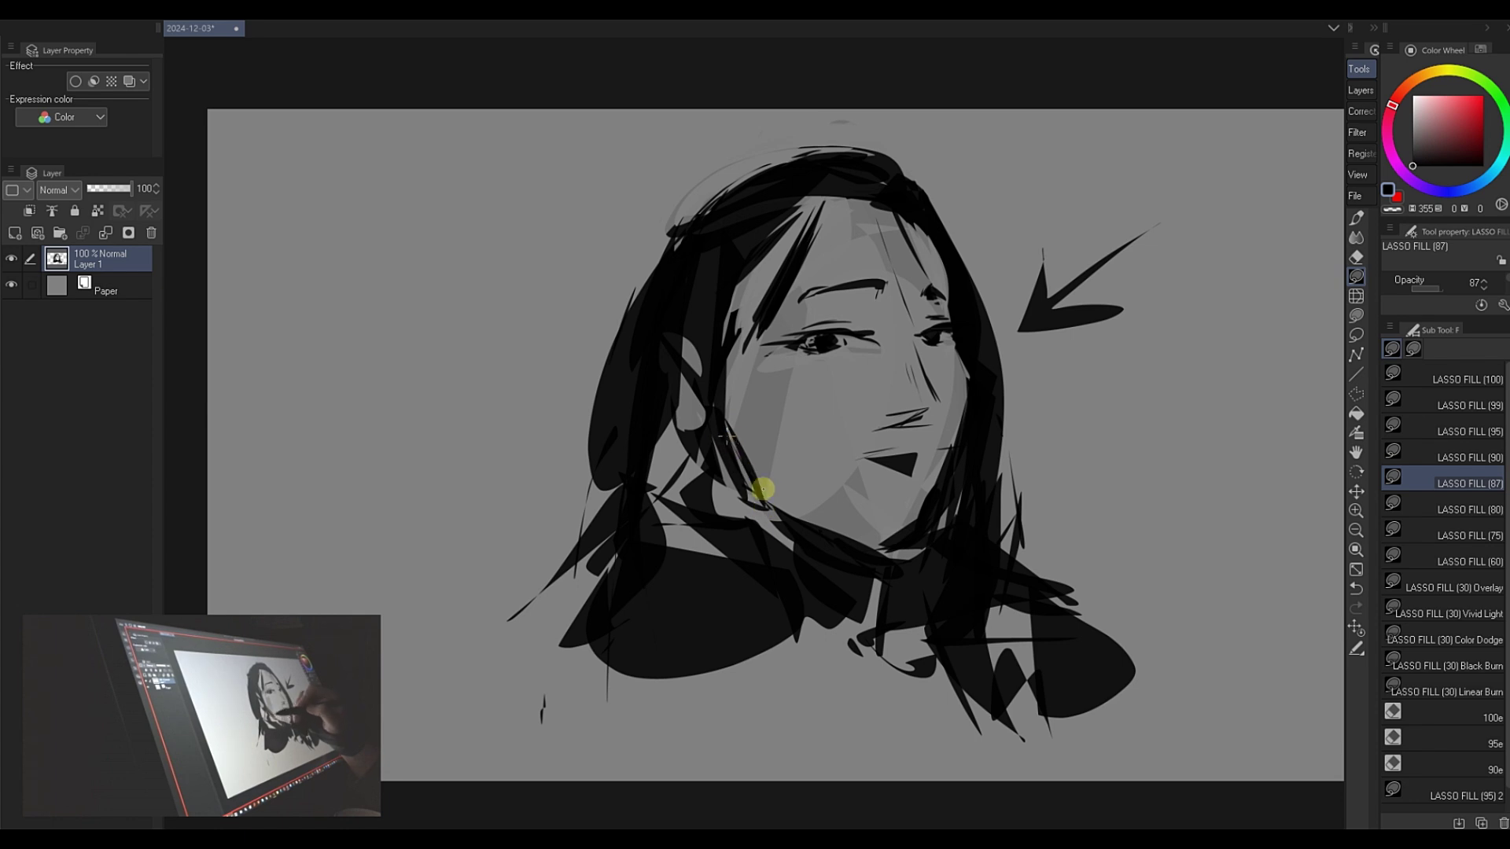
- Clear the dark shapes below the jaw with transparent fills to form a light neck and mark its right edge in black
key(c)
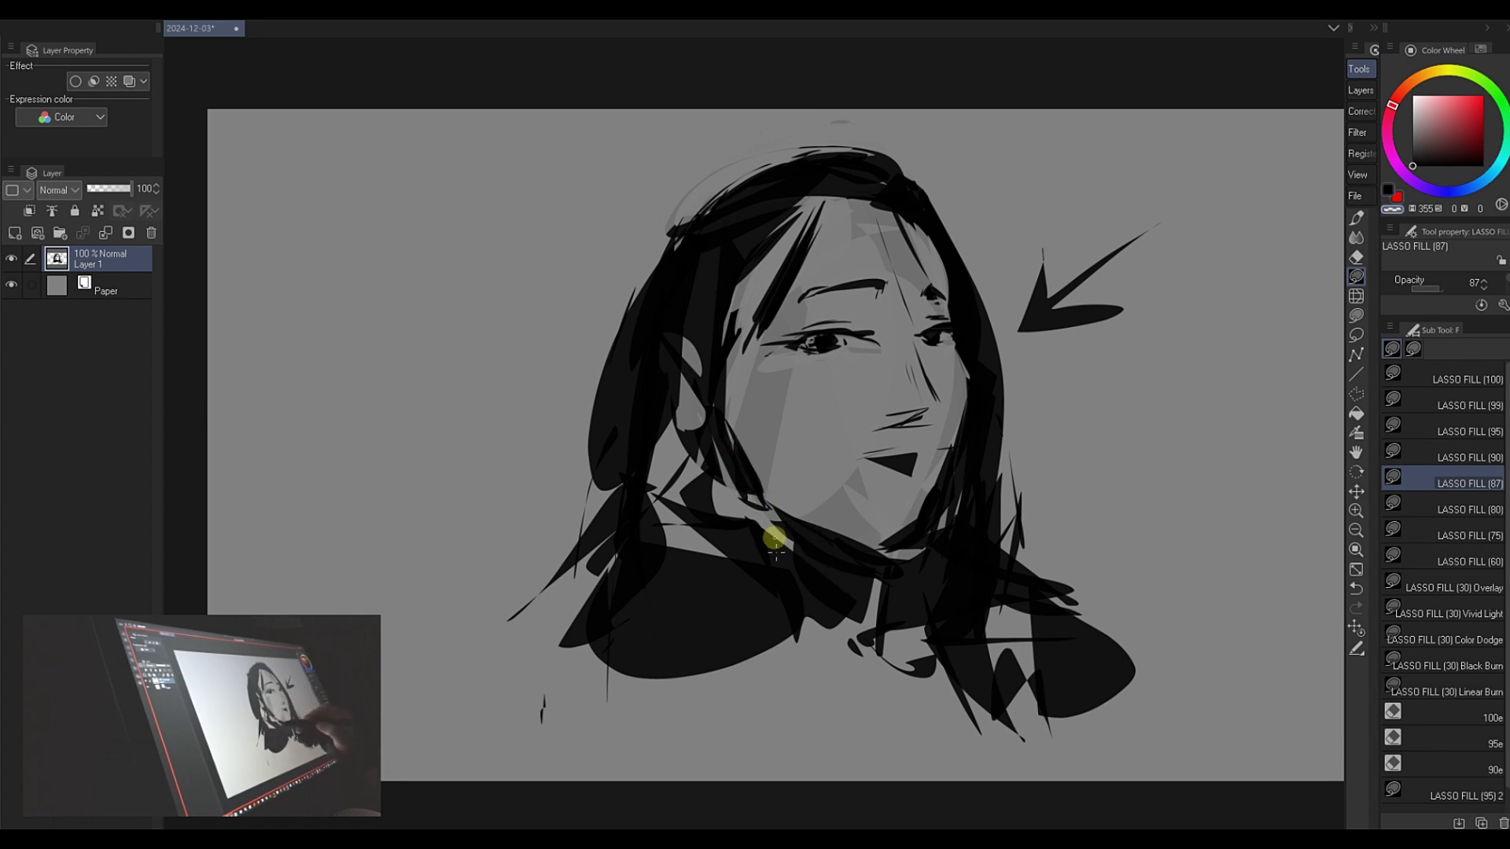
mouse_move(772, 540)
mouse_down()
mouse_move(755, 560)
mouse_move(899, 574)
mouse_up()
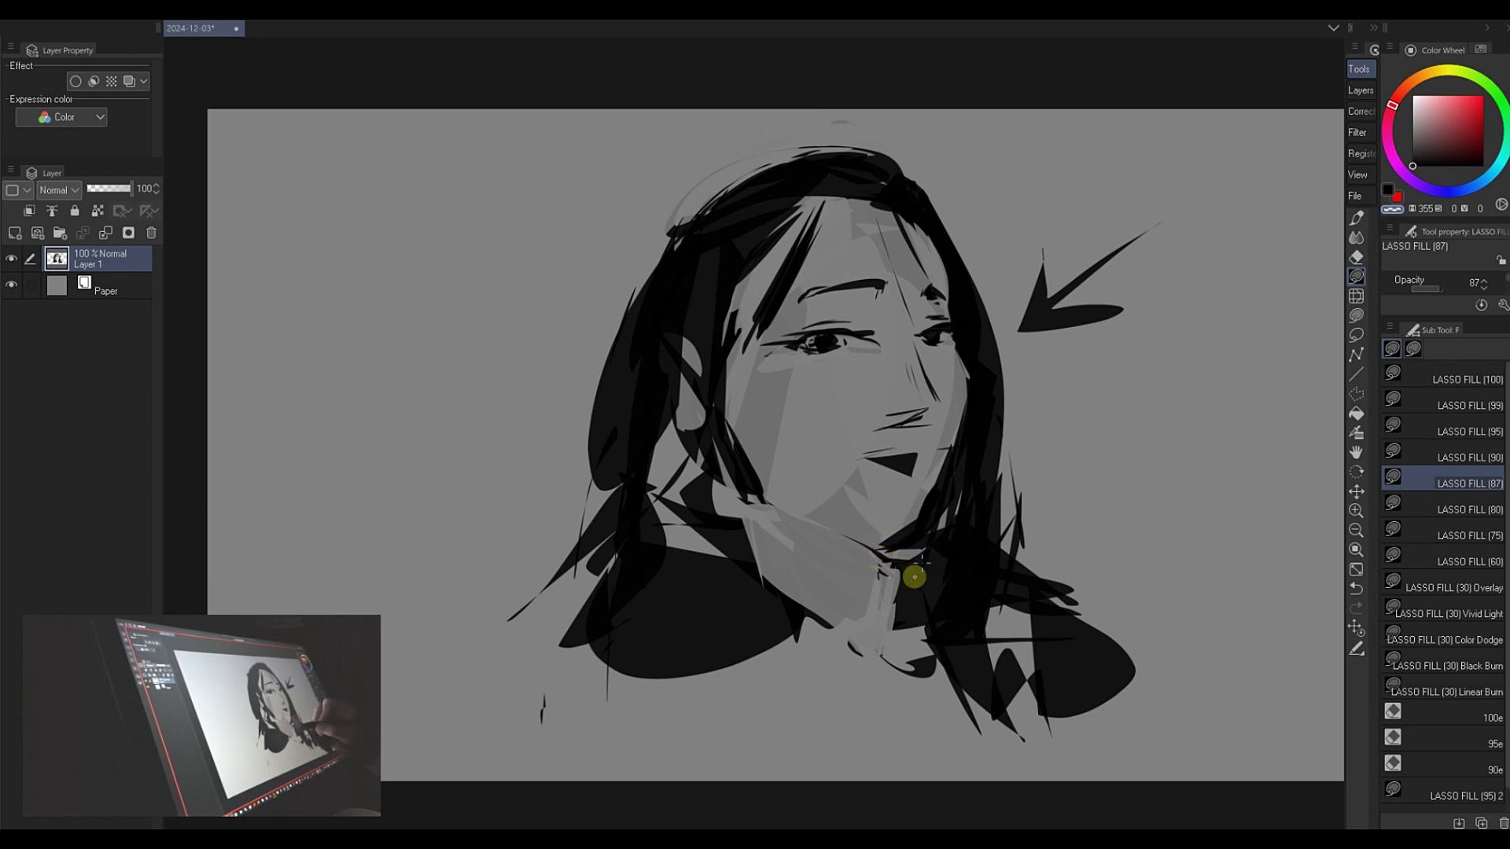
key(c)
mouse_move(904, 573)
mouse_down()
mouse_move(873, 664)
mouse_move(904, 578)
mouse_up()
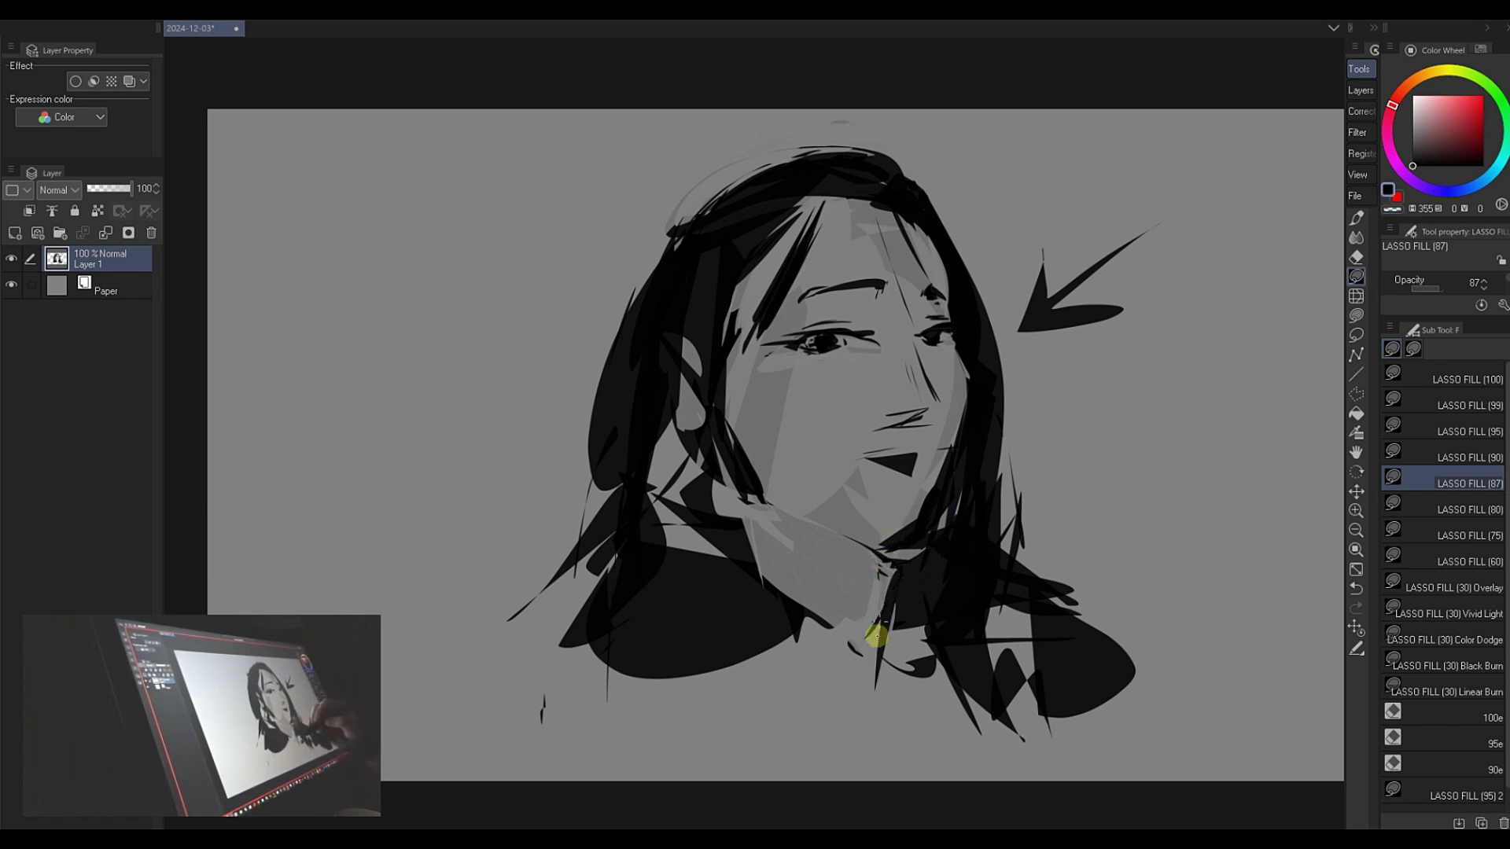
- Fill black shapes across the base of the neck to form a neckline with a rounded end below the left shoulder
mouse_move(876, 634)
mouse_down()
mouse_move(842, 644)
mouse_move(938, 635)
mouse_move(919, 692)
mouse_move(826, 661)
mouse_move(803, 670)
mouse_move(876, 705)
mouse_move(756, 711)
mouse_up()
drag(692, 633, 689, 684)
mouse_move(739, 692)
mouse_down()
mouse_move(764, 742)
mouse_move(777, 652)
mouse_up()
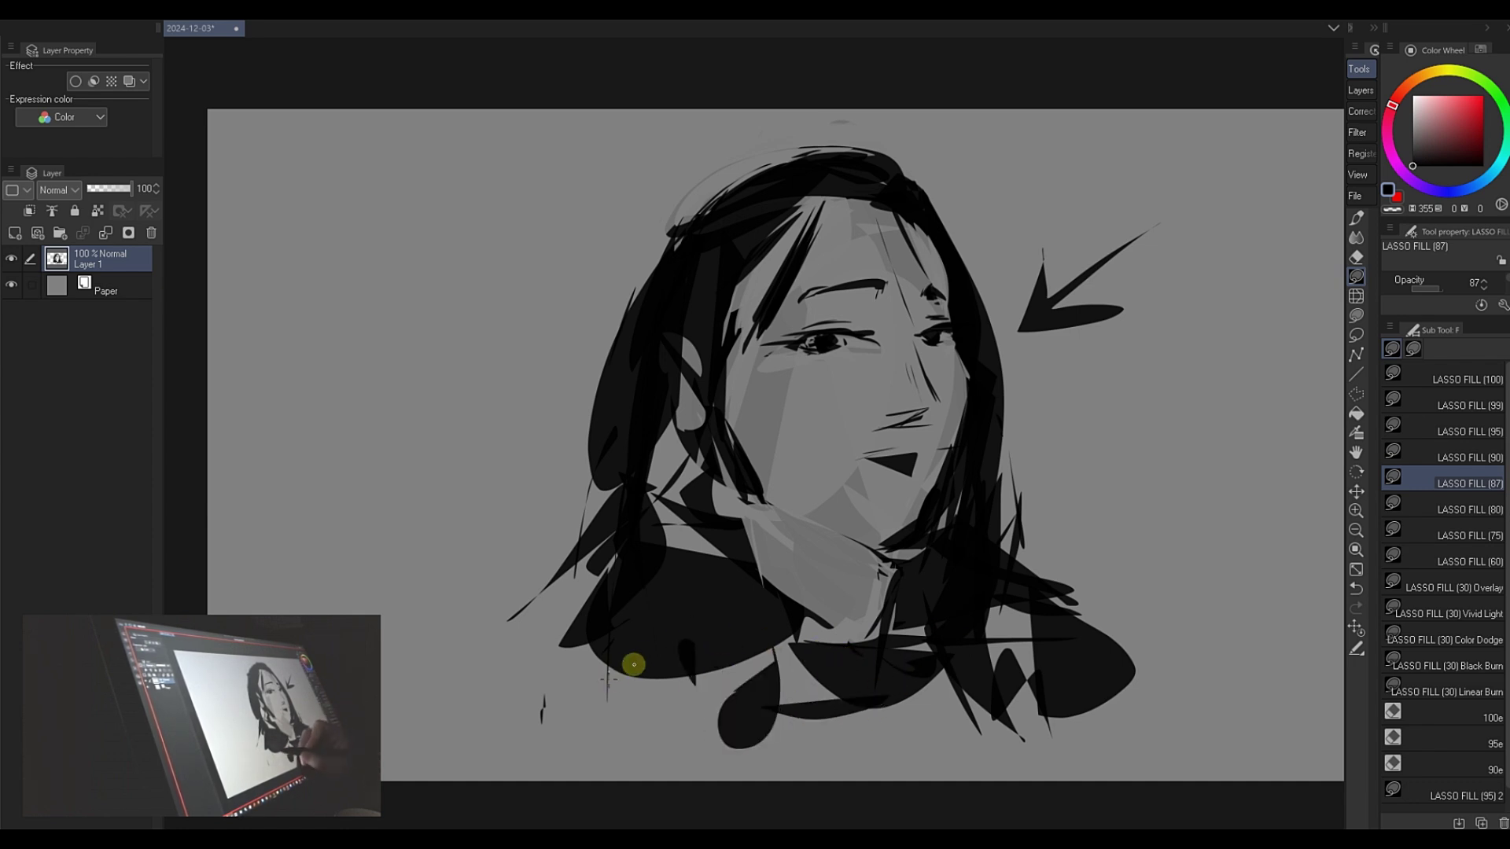
- Carve both shoulders out of the black clothing with large transparent lasso fills
key(c)
drag(529, 546, 493, 587)
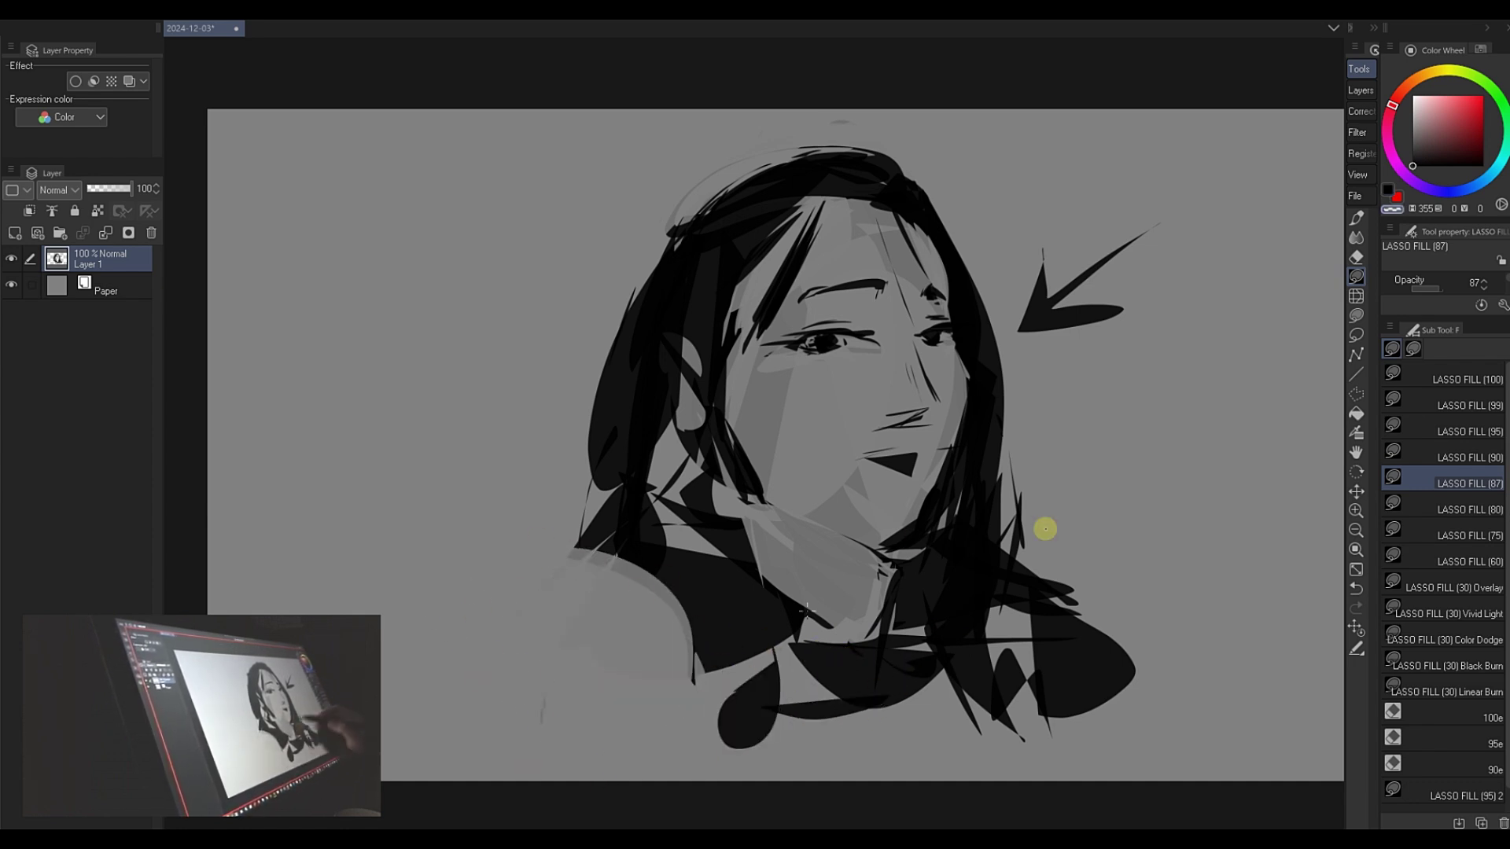
drag(1146, 586, 1085, 742)
mouse_move(995, 607)
mouse_down()
mouse_move(1149, 624)
mouse_move(1014, 621)
mouse_up()
drag(1017, 635, 956, 587)
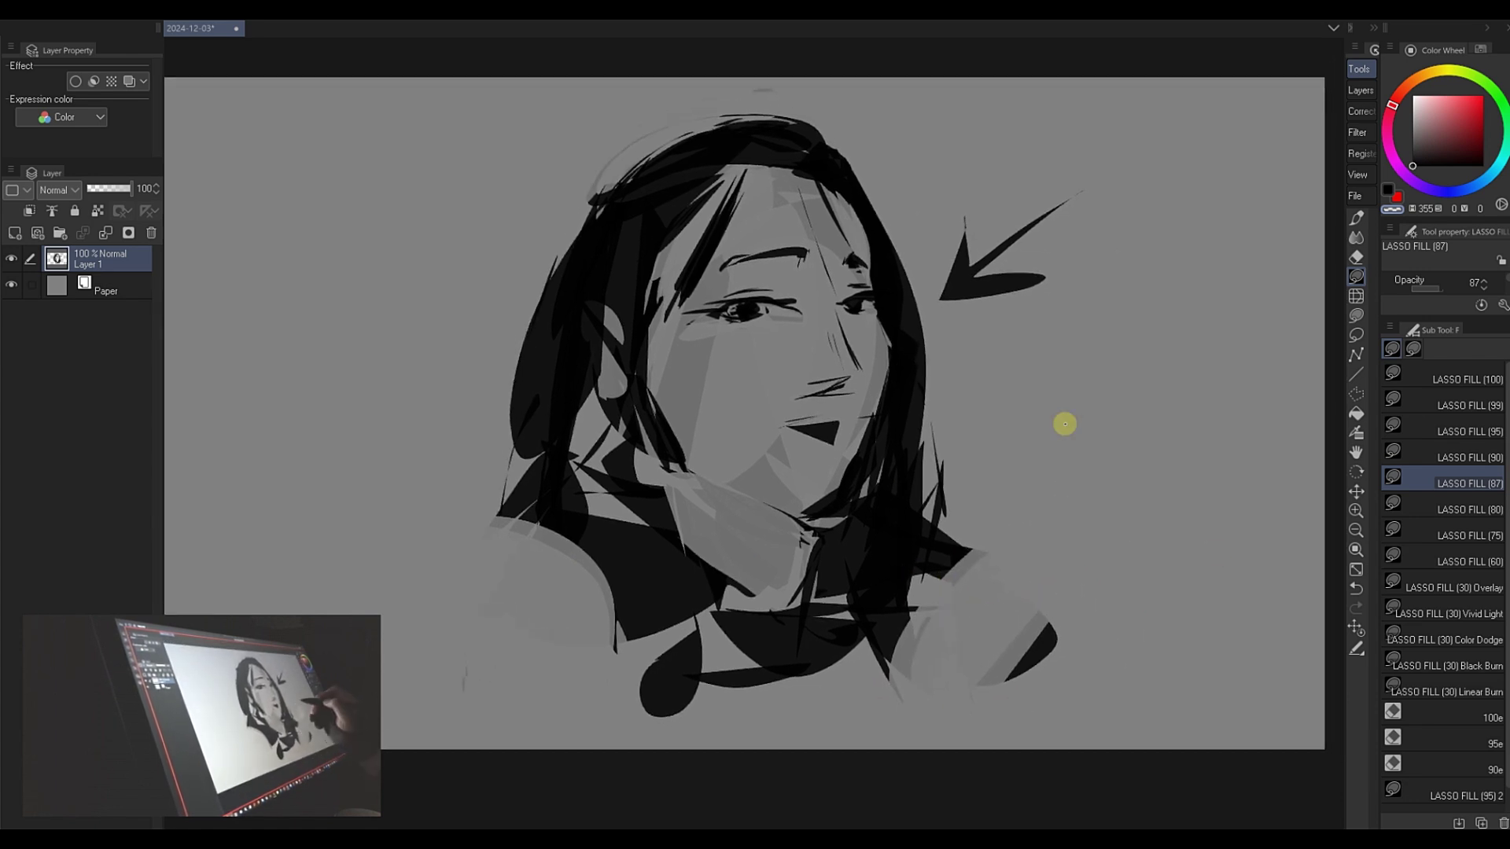
- Shape fuller lips with black outlines and light fills, and refine the chin below them
scroll(1065, 424, down, 3)
scroll(1048, 428, up, 2)
drag(1020, 443, 1031, 456)
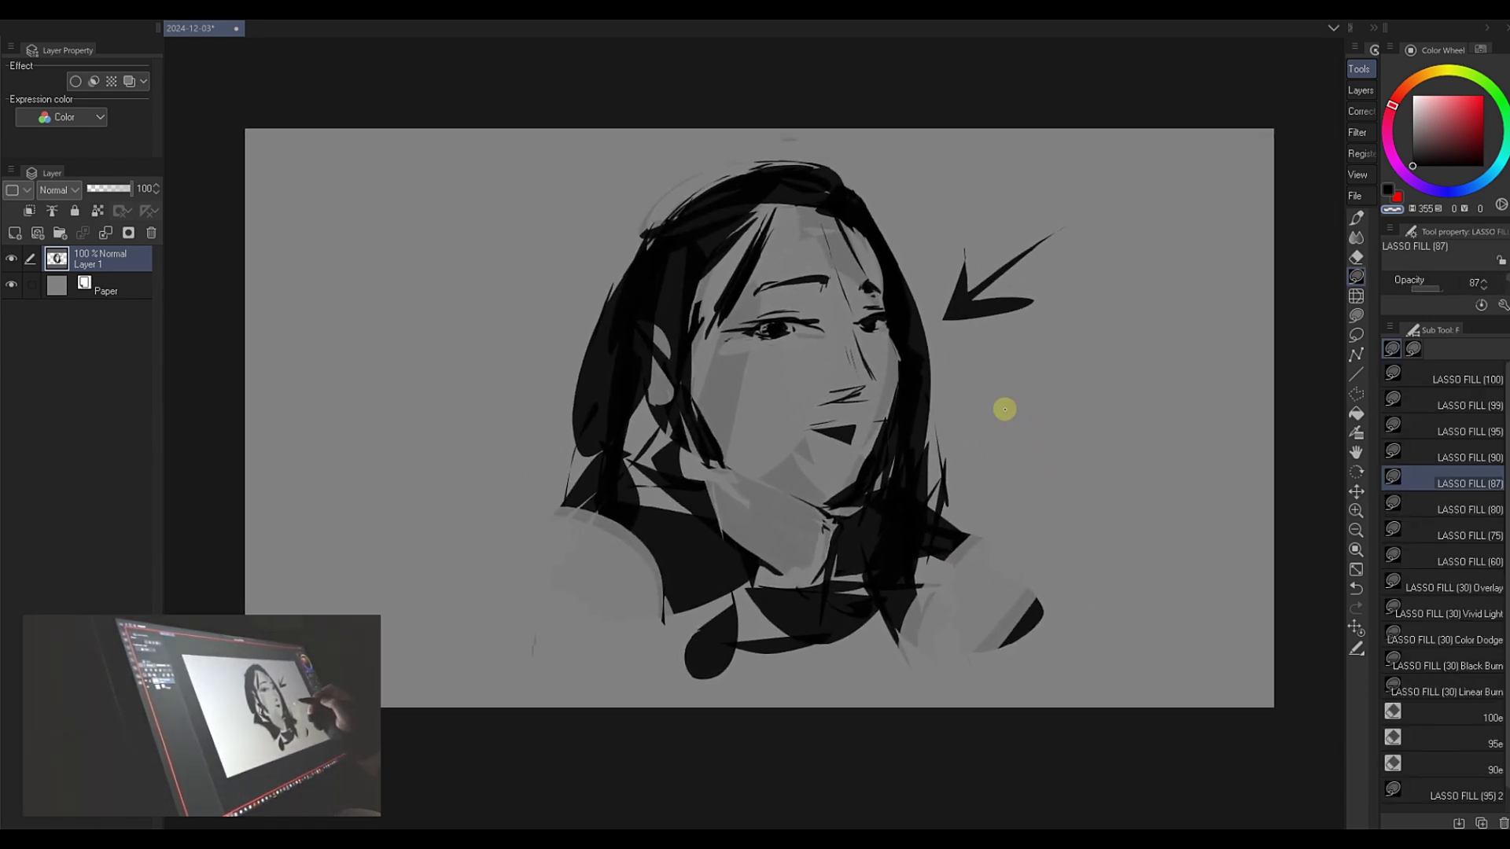
scroll(930, 327, up, 1)
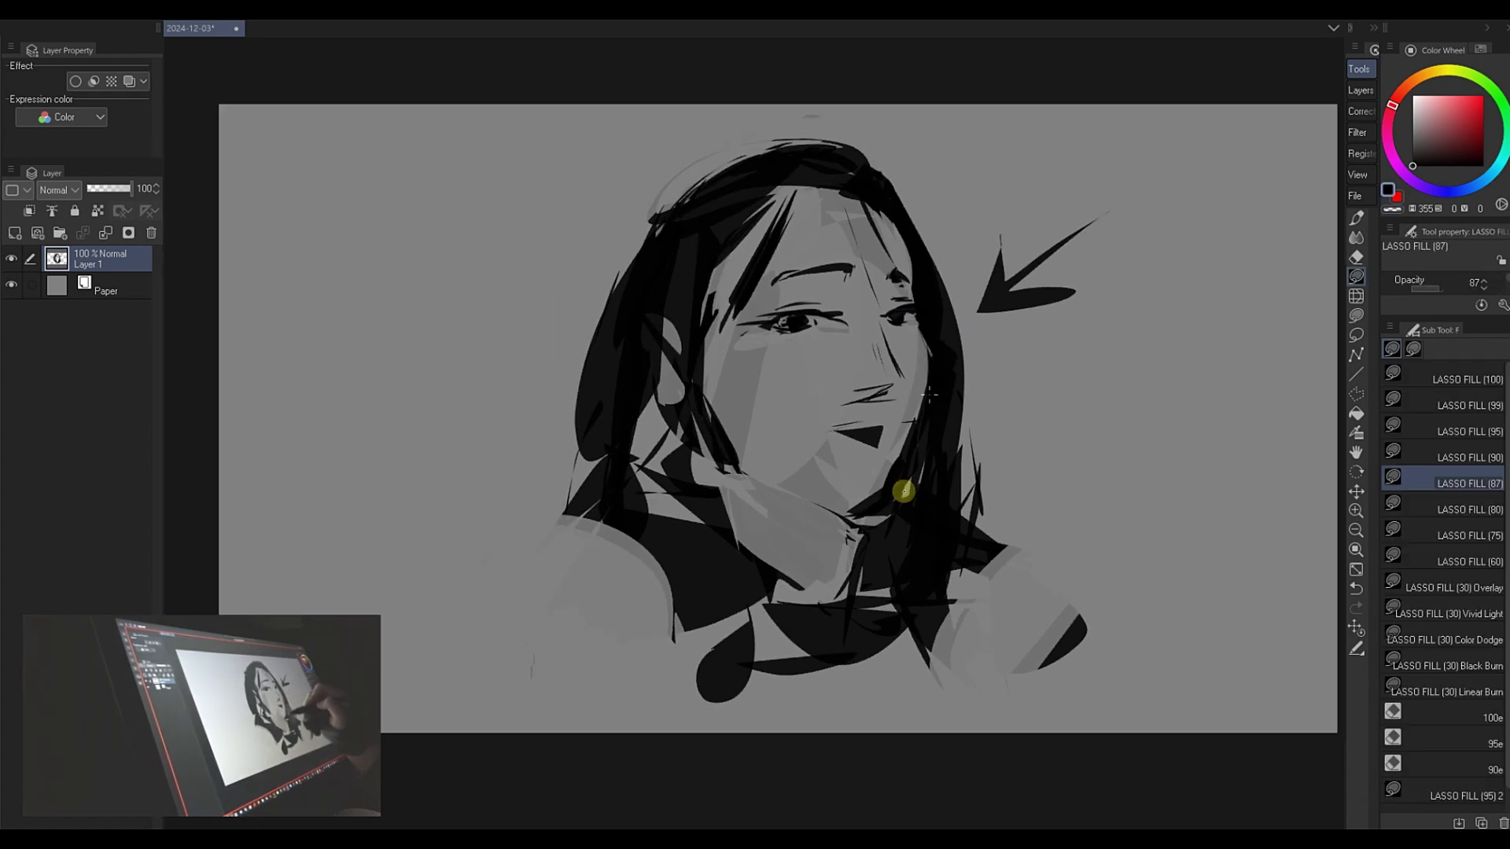
mouse_move(844, 430)
mouse_down()
mouse_move(818, 454)
mouse_move(884, 414)
mouse_move(892, 458)
mouse_move(825, 462)
mouse_move(881, 467)
mouse_move(887, 419)
mouse_move(880, 440)
mouse_move(828, 468)
mouse_move(851, 470)
mouse_move(877, 422)
mouse_move(889, 440)
mouse_move(869, 464)
mouse_move(832, 438)
mouse_up()
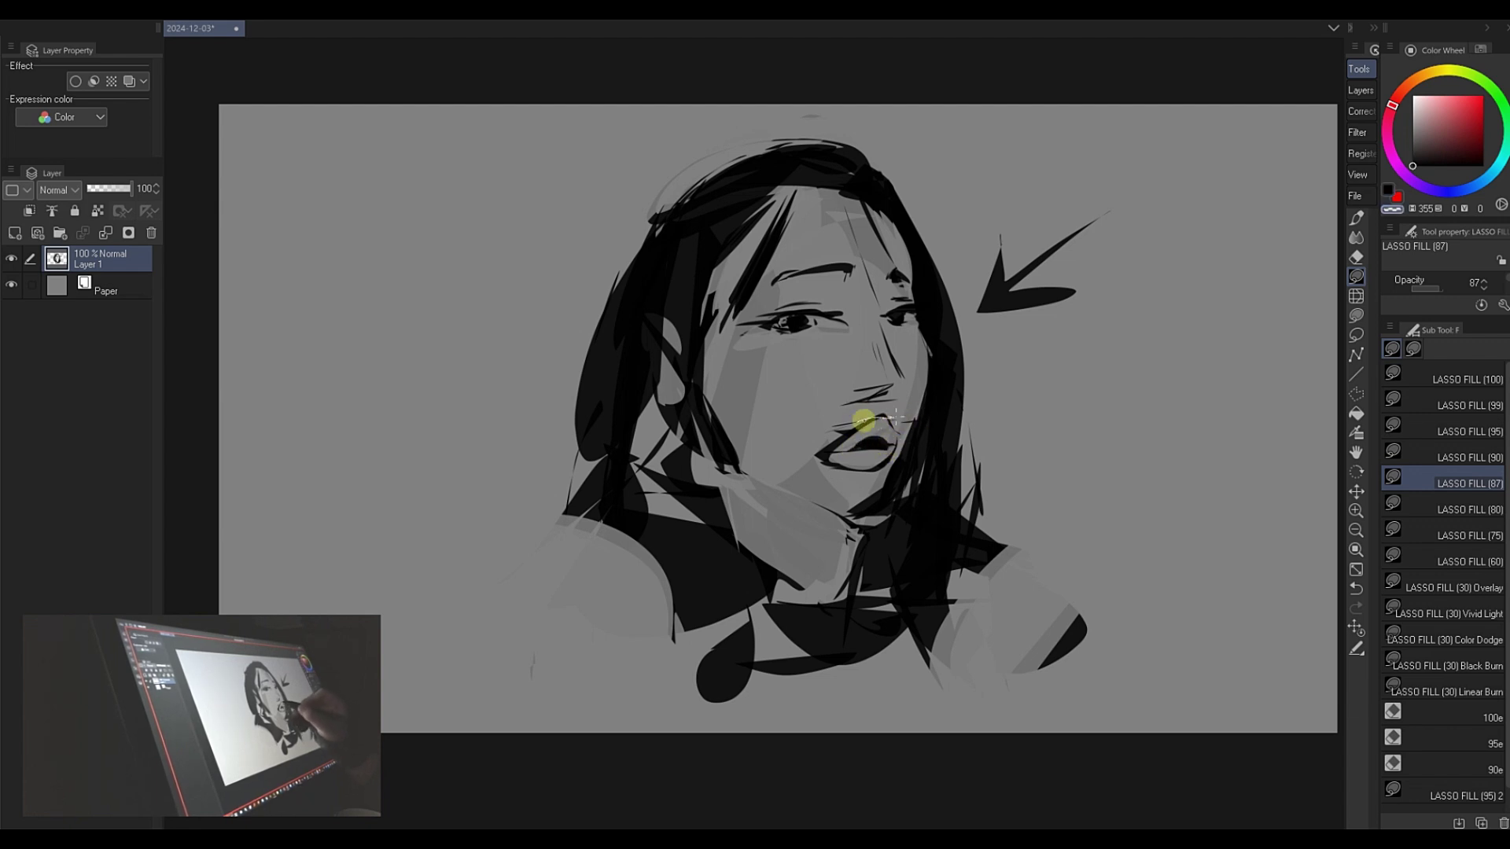
drag(856, 425, 865, 428)
key(c)
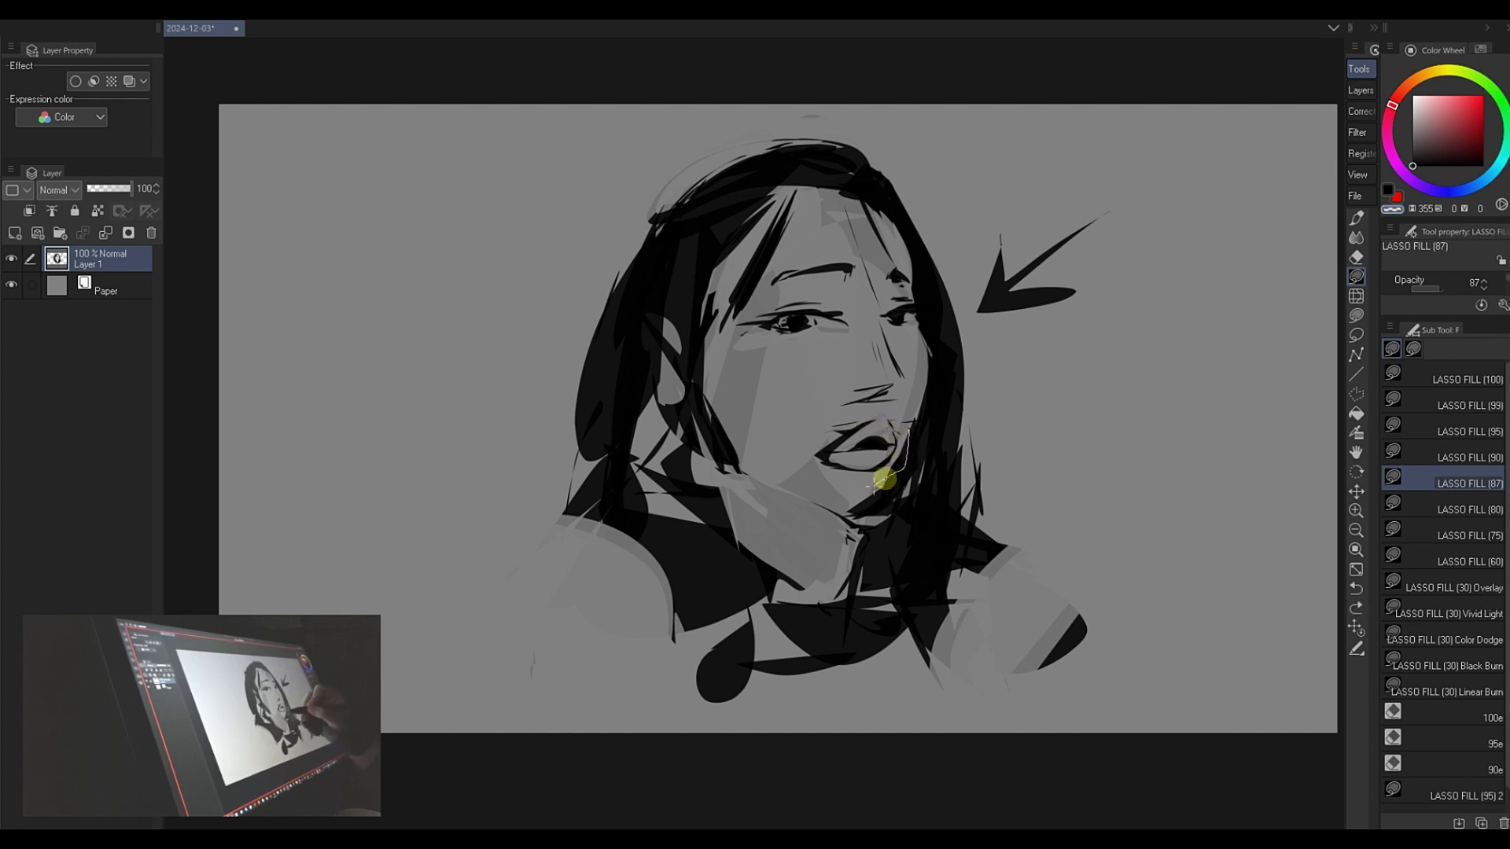
drag(883, 480, 883, 486)
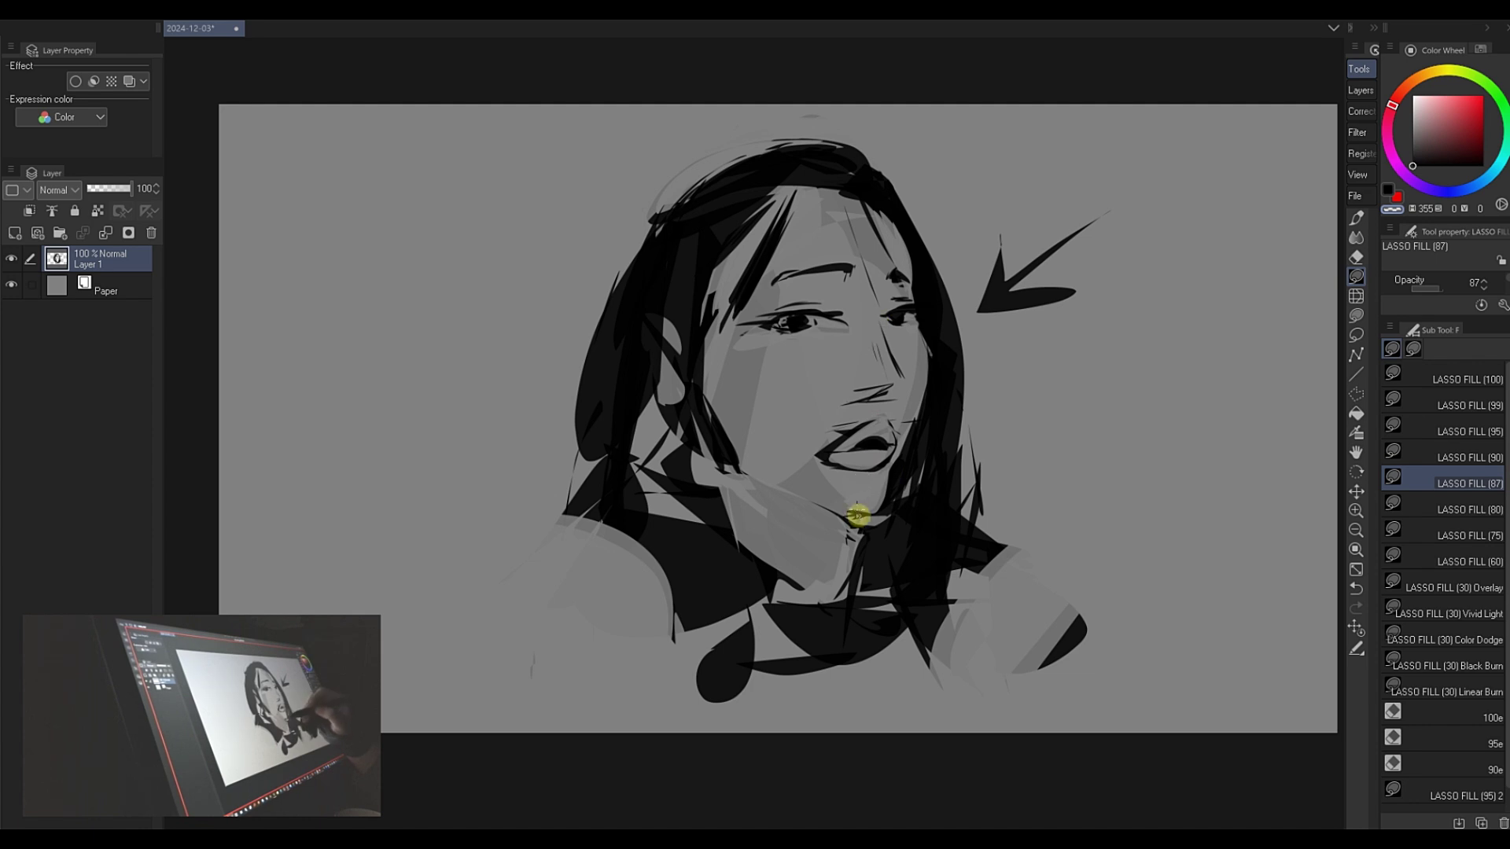
key(ctrl)
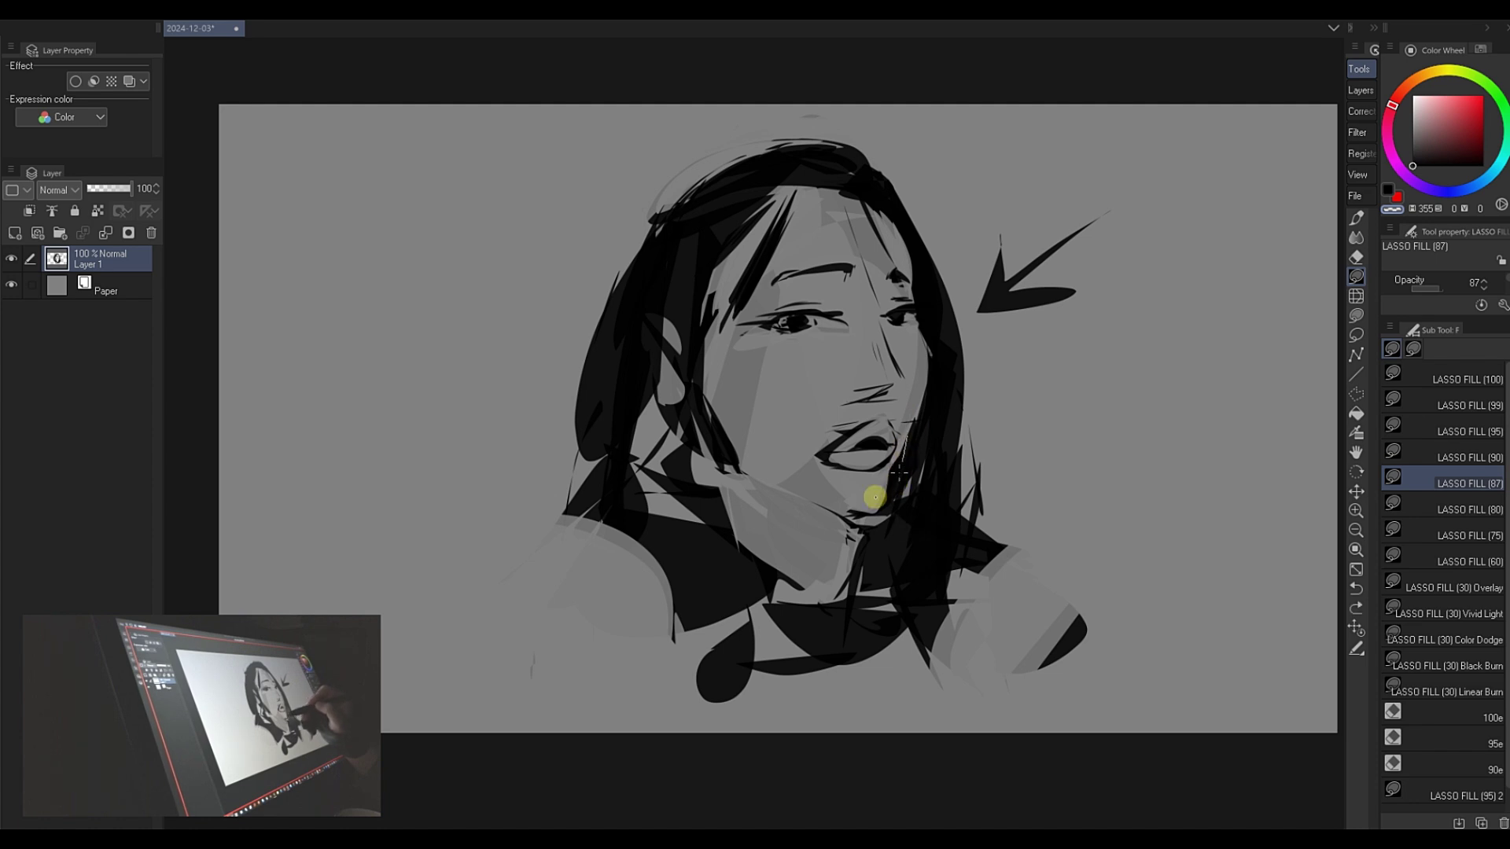
key(ctrl+space)
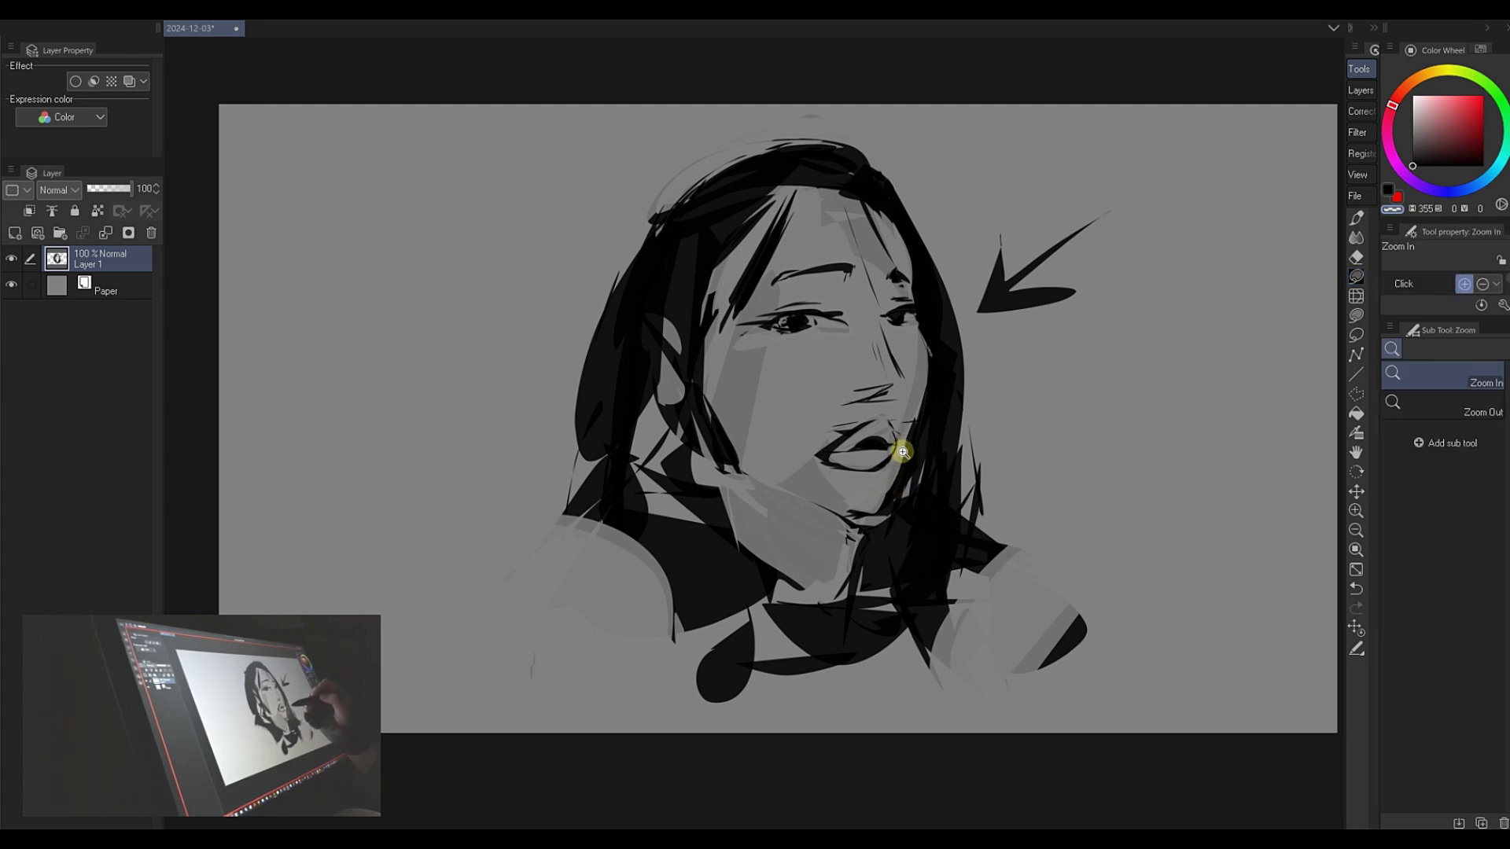
key(p)
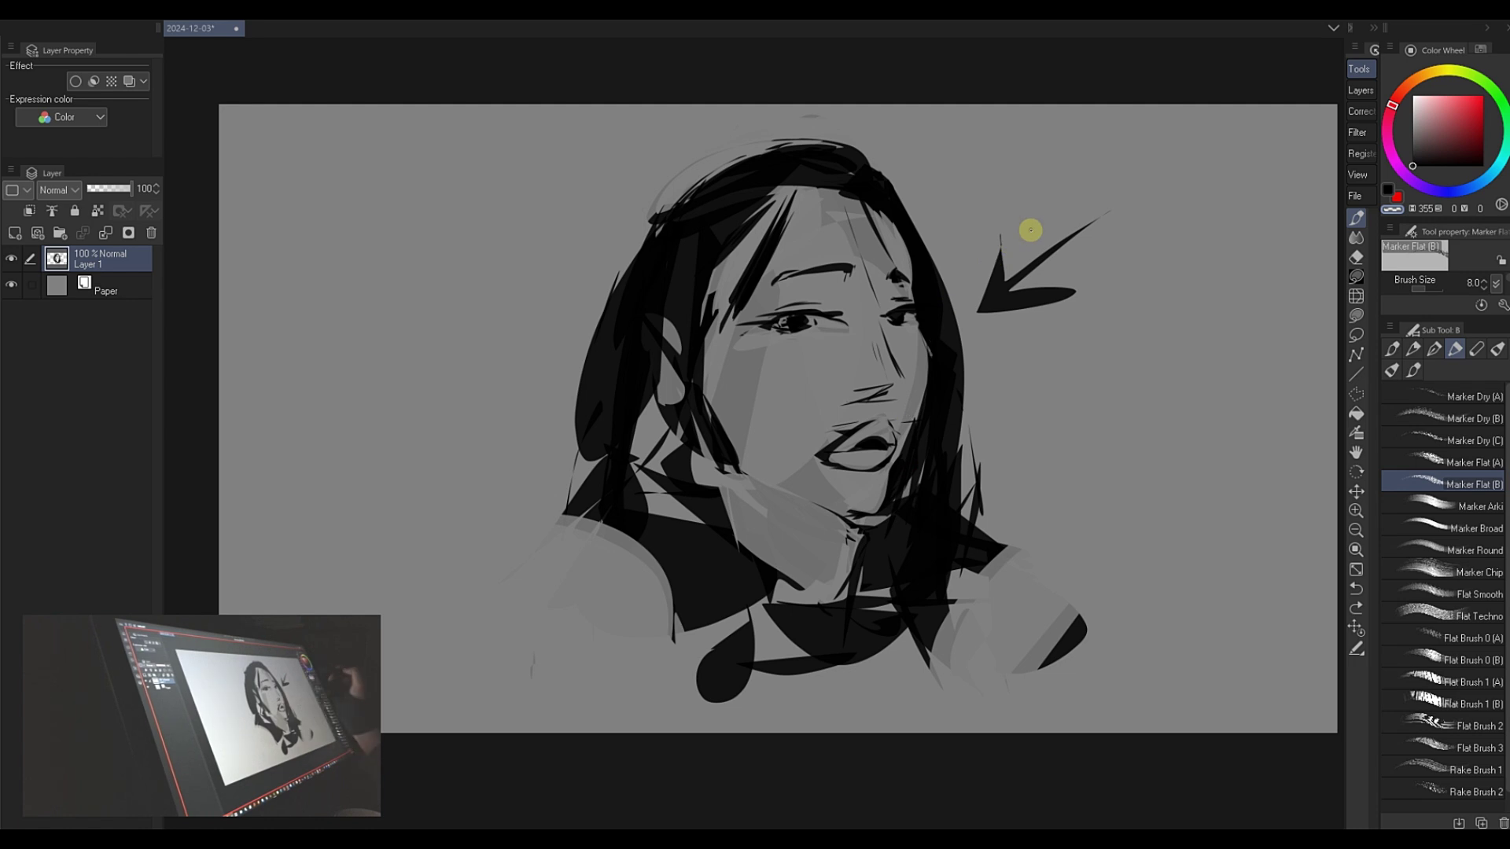
click(1355, 276)
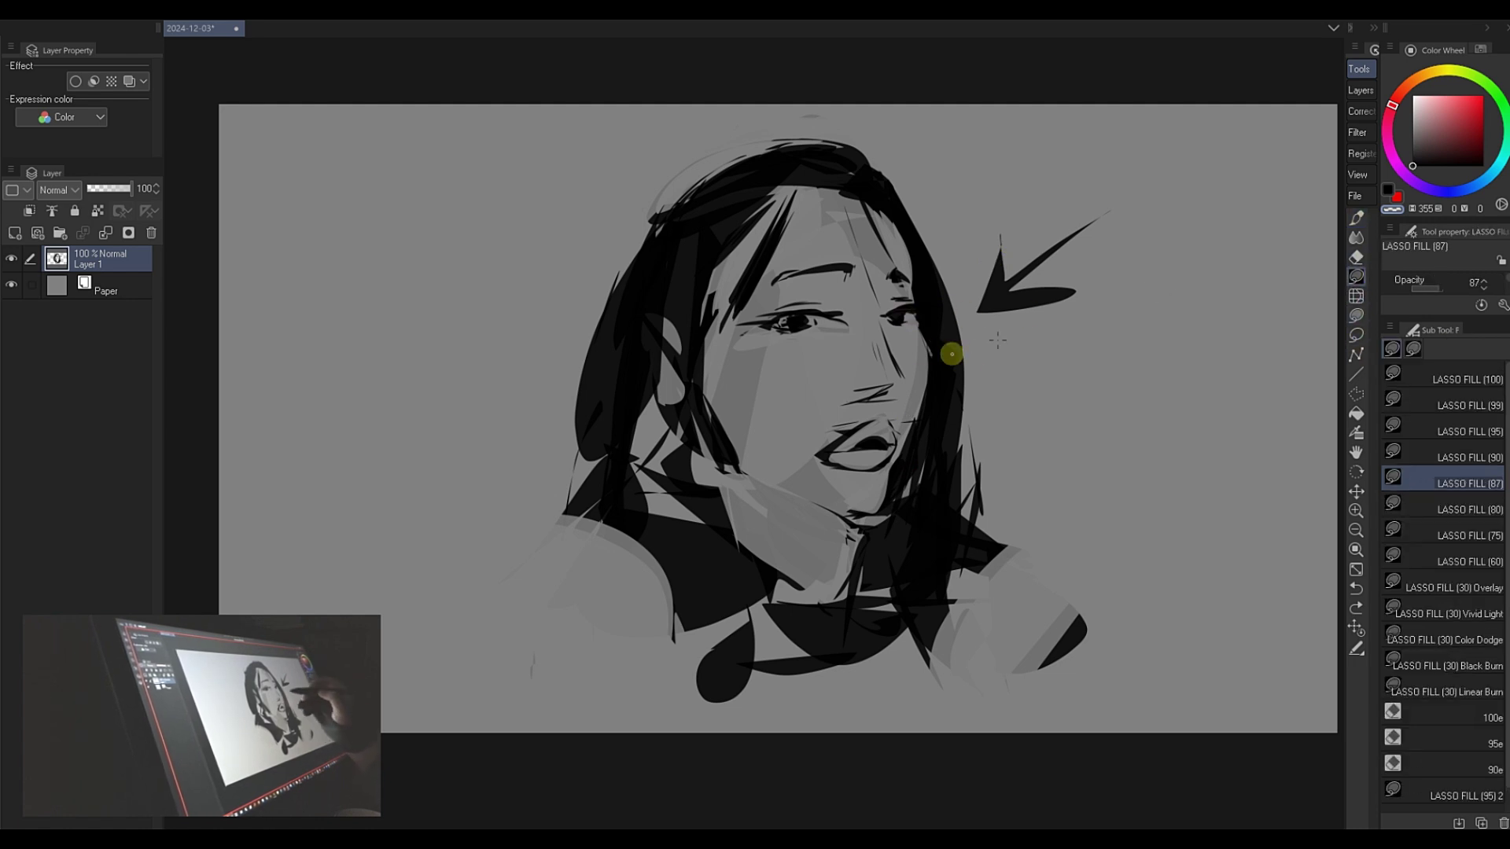
mouse_move(895, 423)
mouse_down()
mouse_move(886, 473)
mouse_move(911, 429)
mouse_up()
key(ctrl+z)
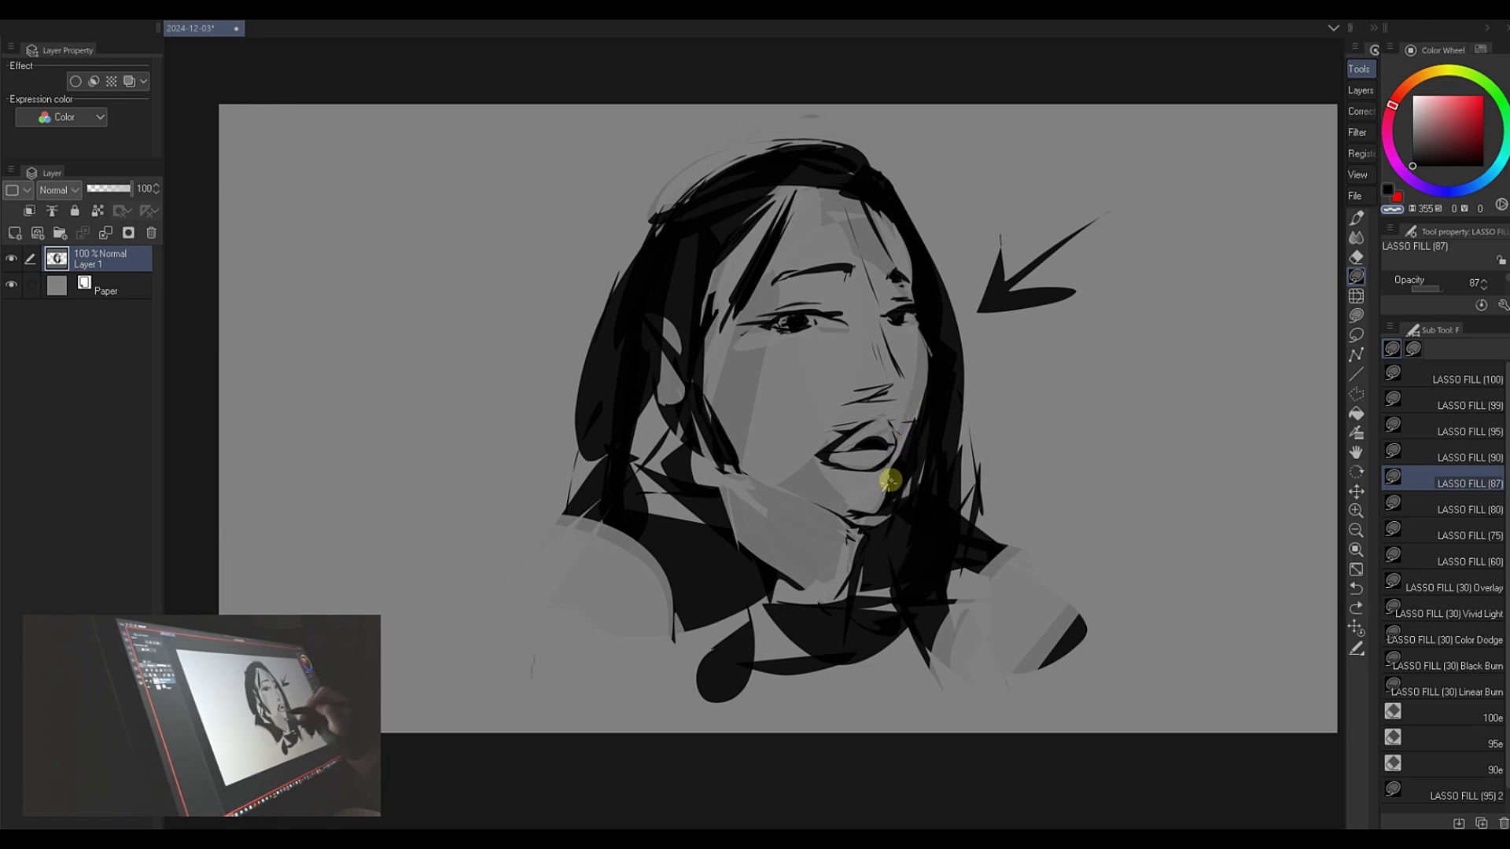
- Refine the lower lip edge, the area below the far eye and the nostril with small lasso fills
mouse_move(890, 481)
mouse_down()
mouse_move(917, 404)
mouse_move(888, 476)
mouse_up()
mouse_move(920, 337)
mouse_down()
mouse_move(932, 275)
mouse_move(910, 299)
mouse_move(922, 277)
mouse_move(926, 356)
mouse_up()
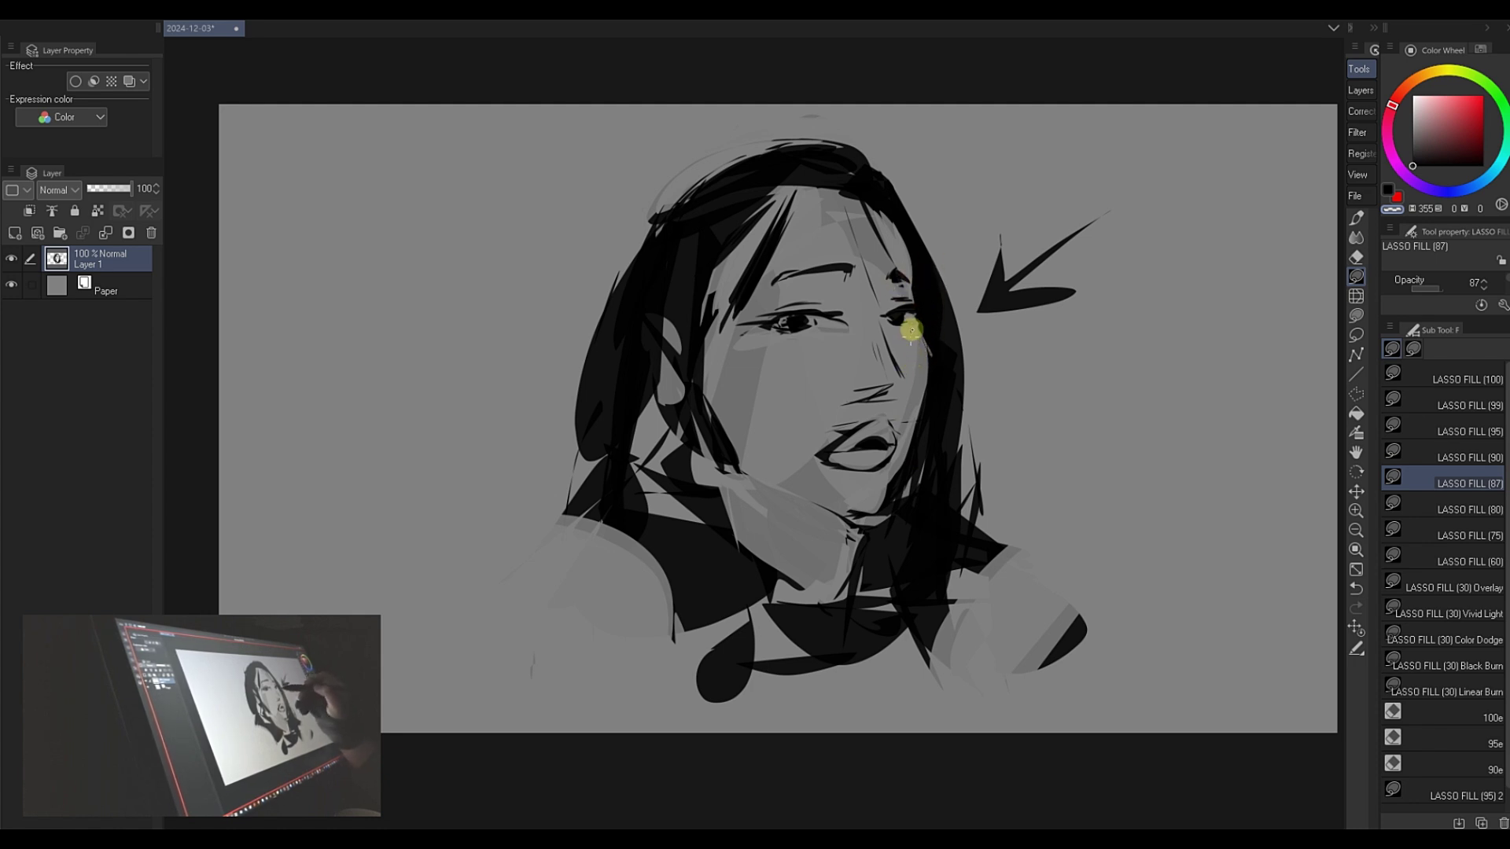
click(1408, 165)
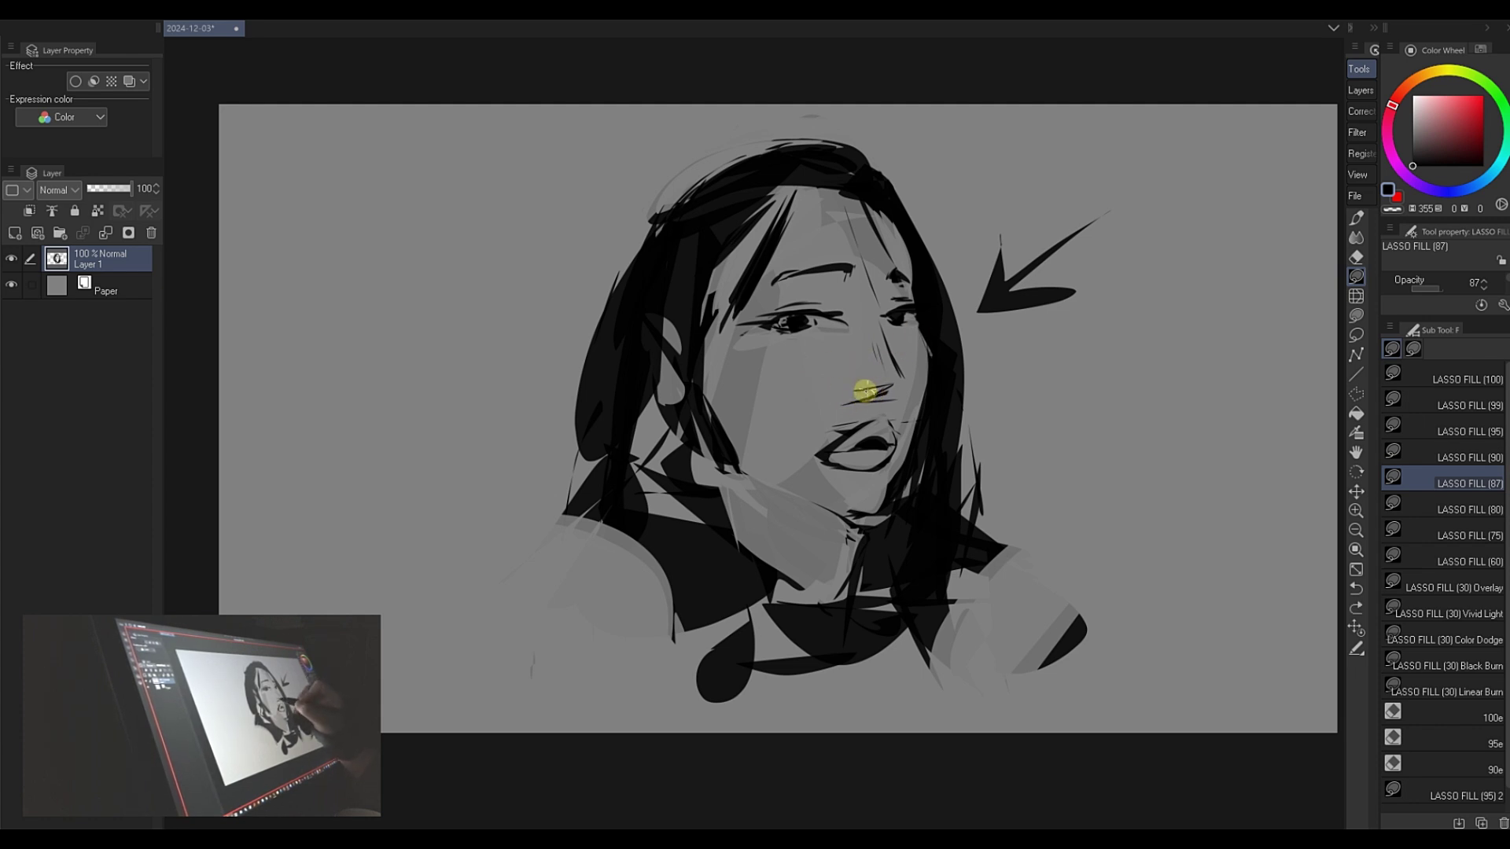
drag(888, 395, 858, 395)
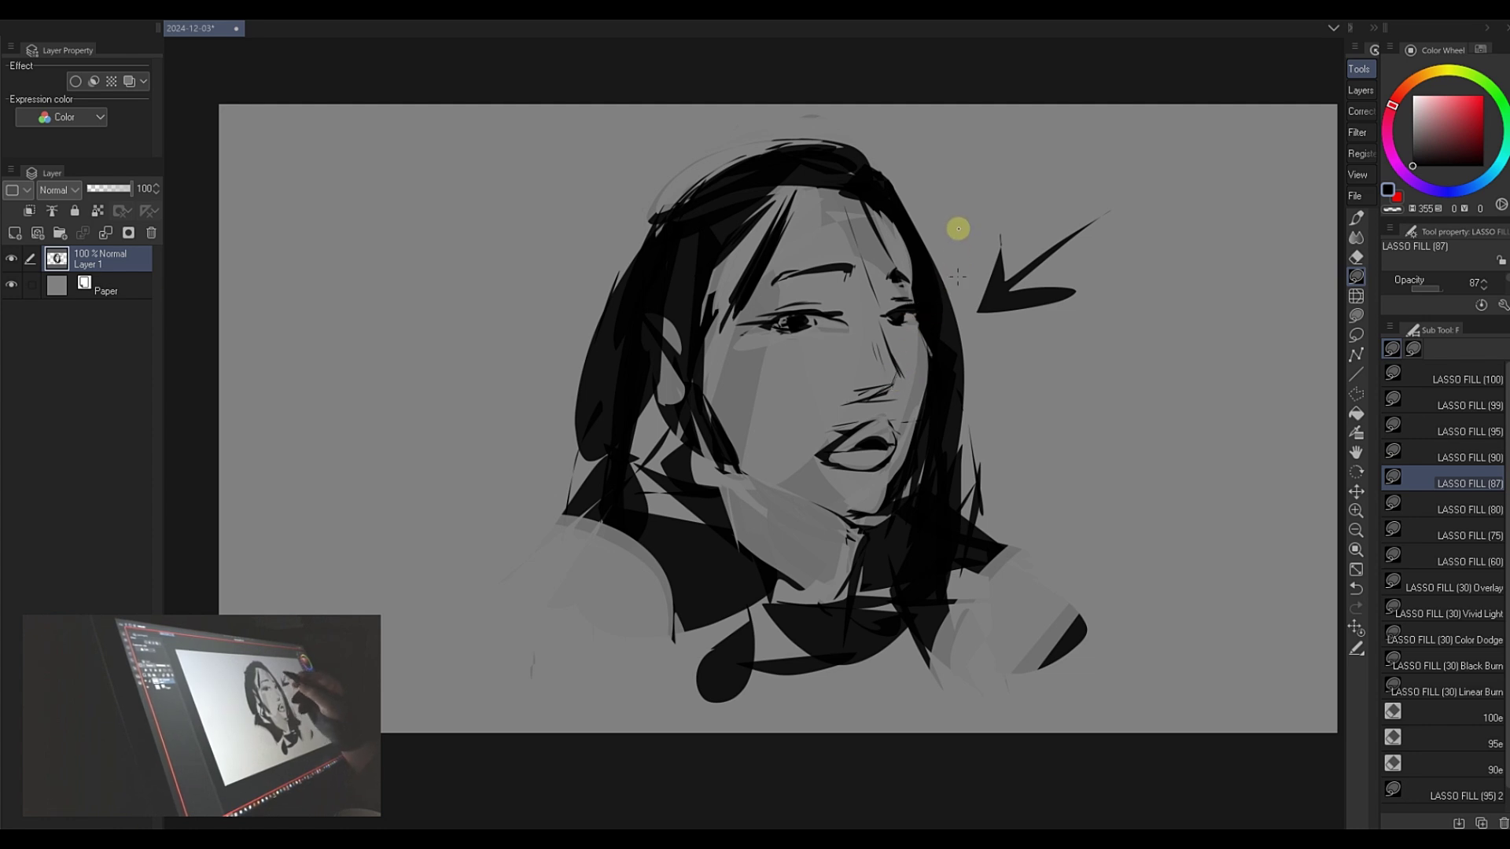
- Widen the black hair mass behind the near ear, clean up the ear's shape, and check the portrait mirrored
key(c)
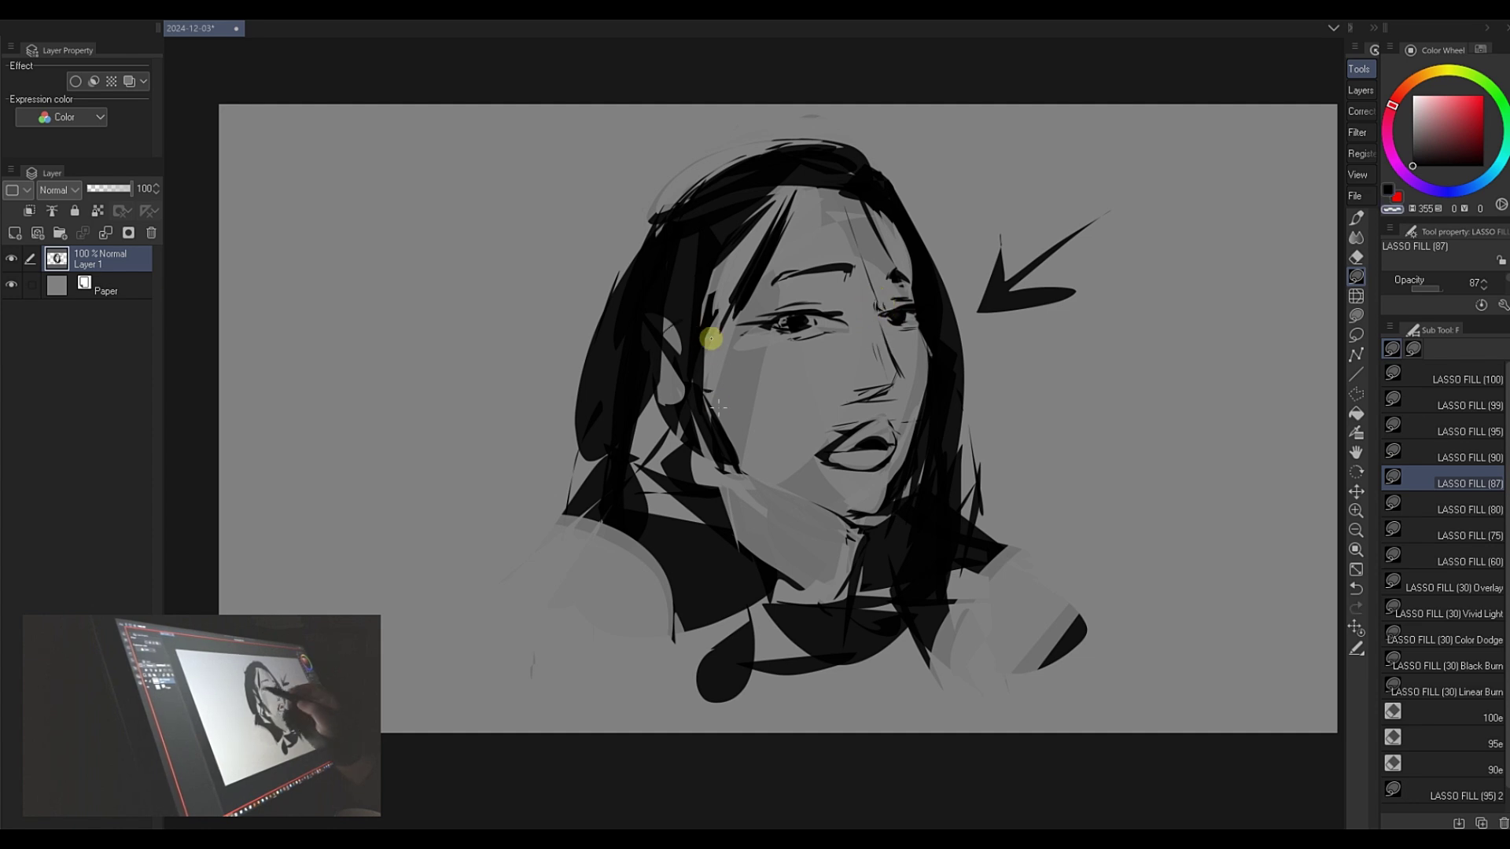
key(ctrl+y)
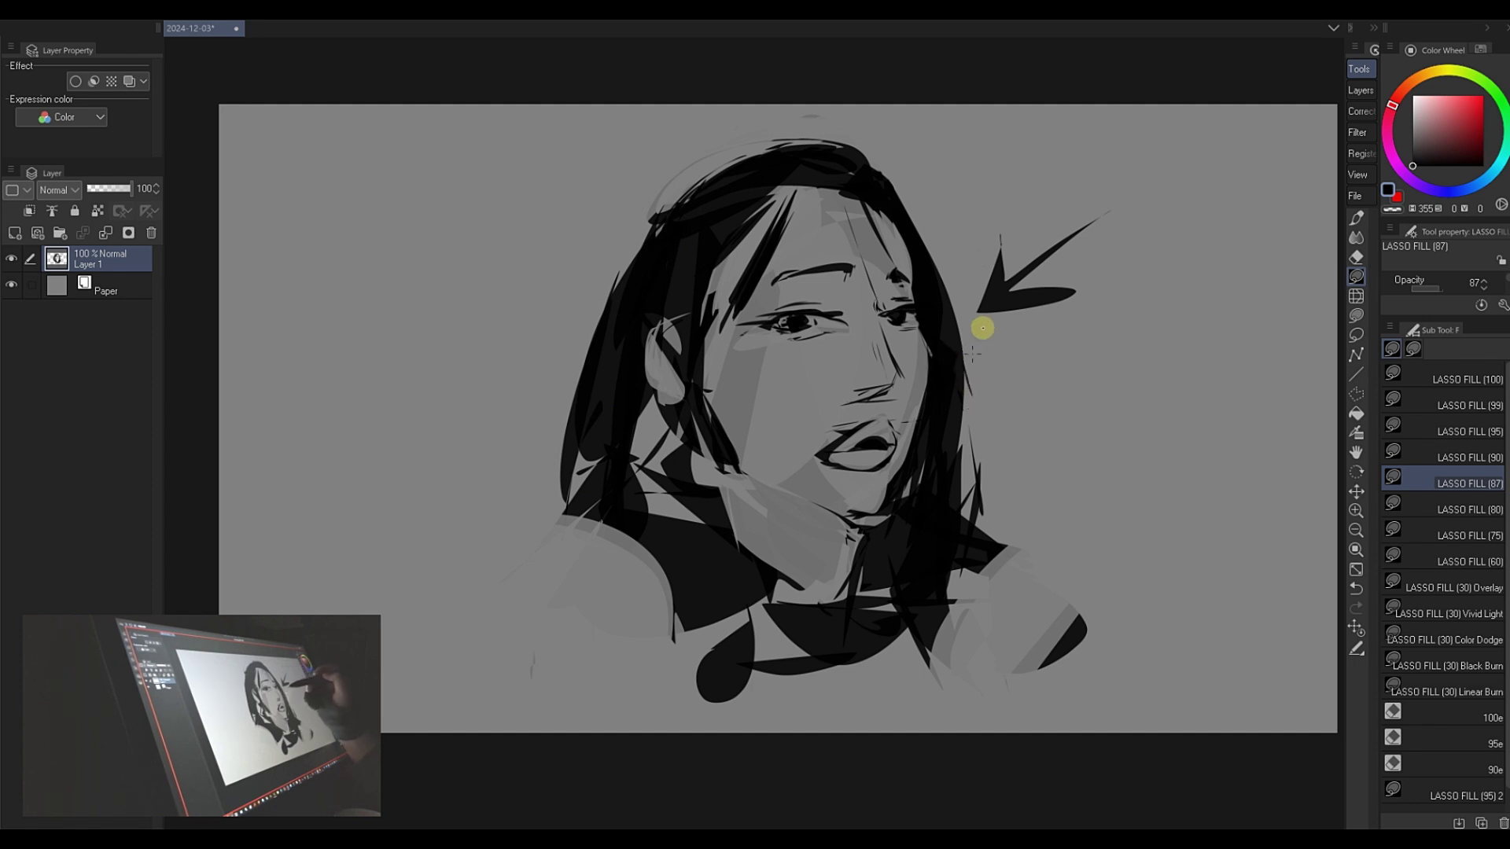
key(h)
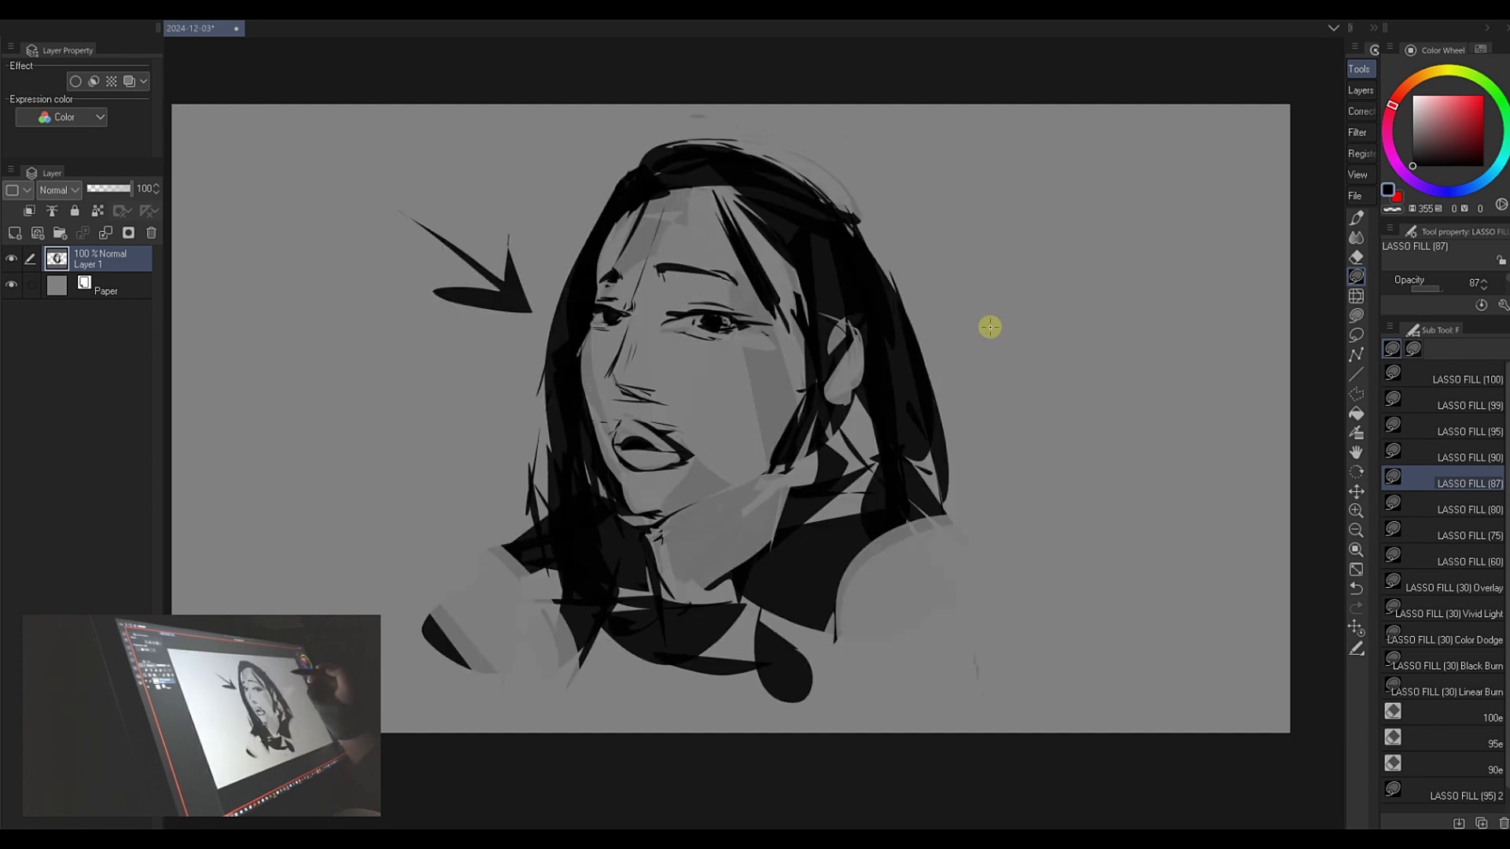
key(h)
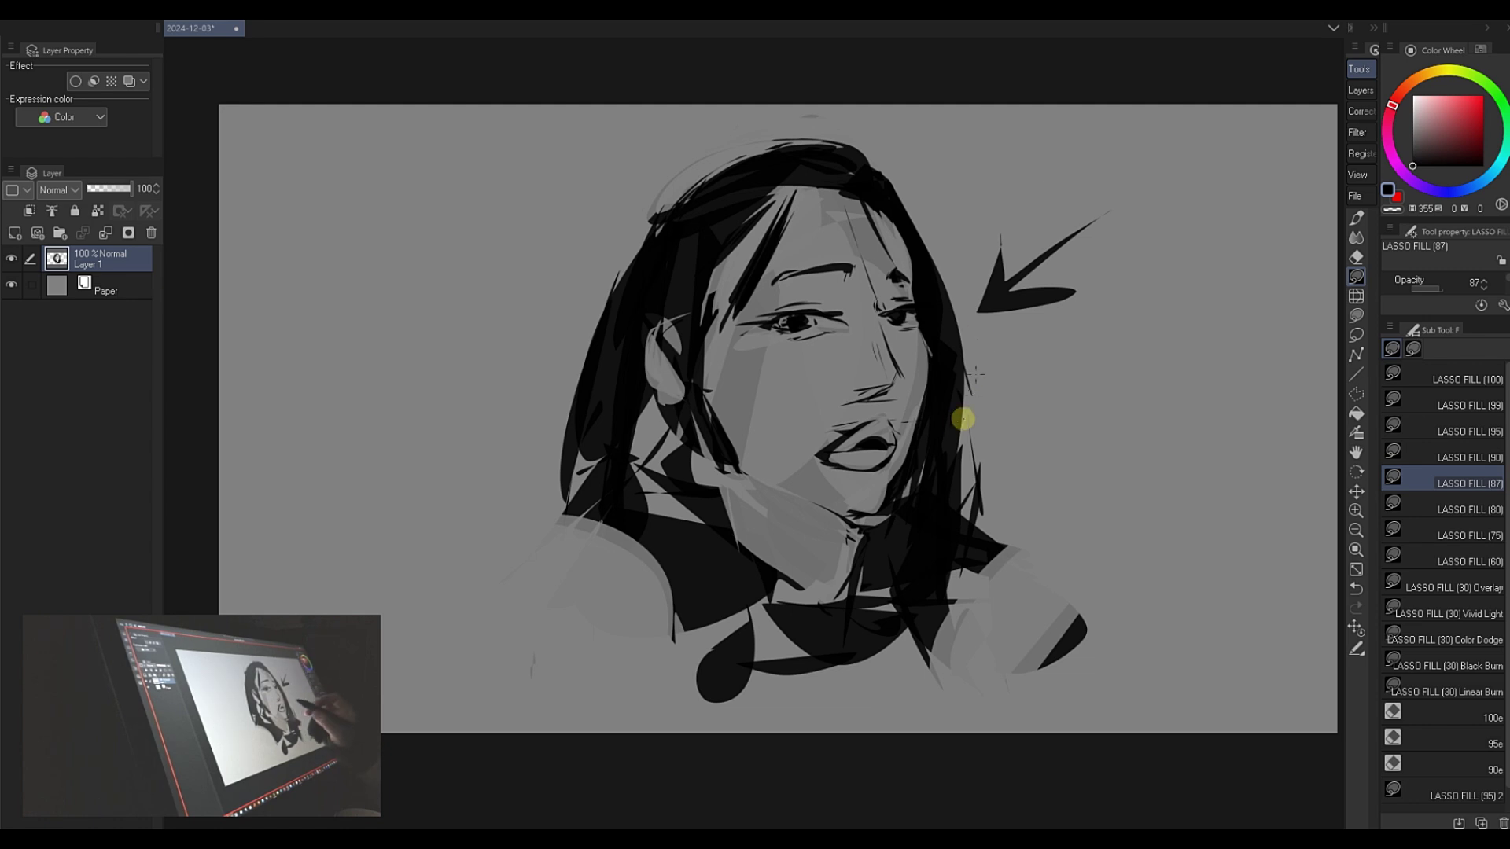
- Clean up the chin with transparent fills and darken the shadow between the chin and the neckline in black
mouse_move(889, 465)
mouse_down()
mouse_move(887, 488)
mouse_move(902, 445)
mouse_move(897, 464)
mouse_up()
key(c)
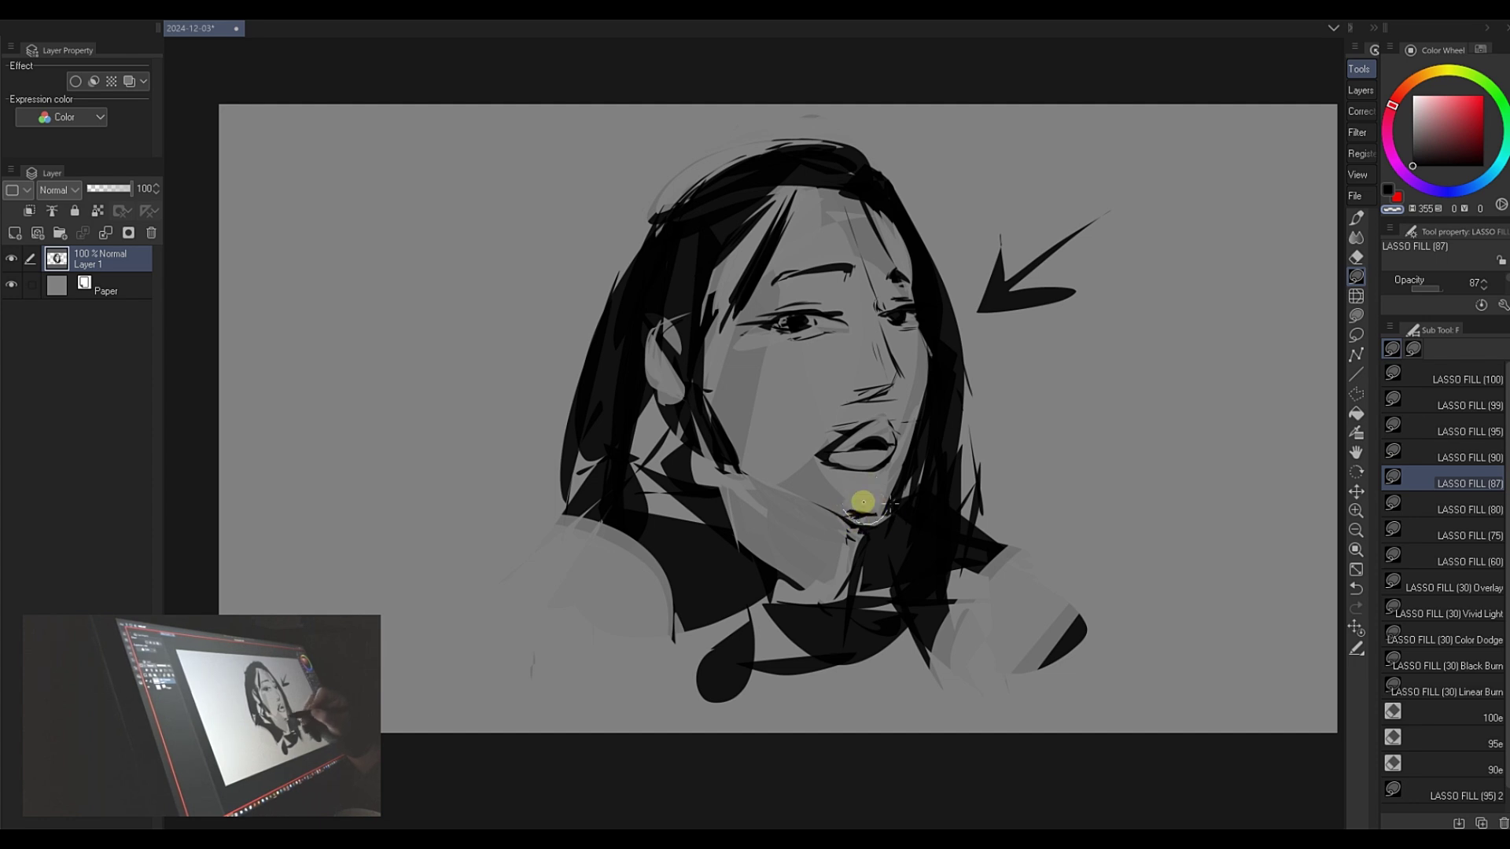
key(c)
drag(850, 521, 821, 645)
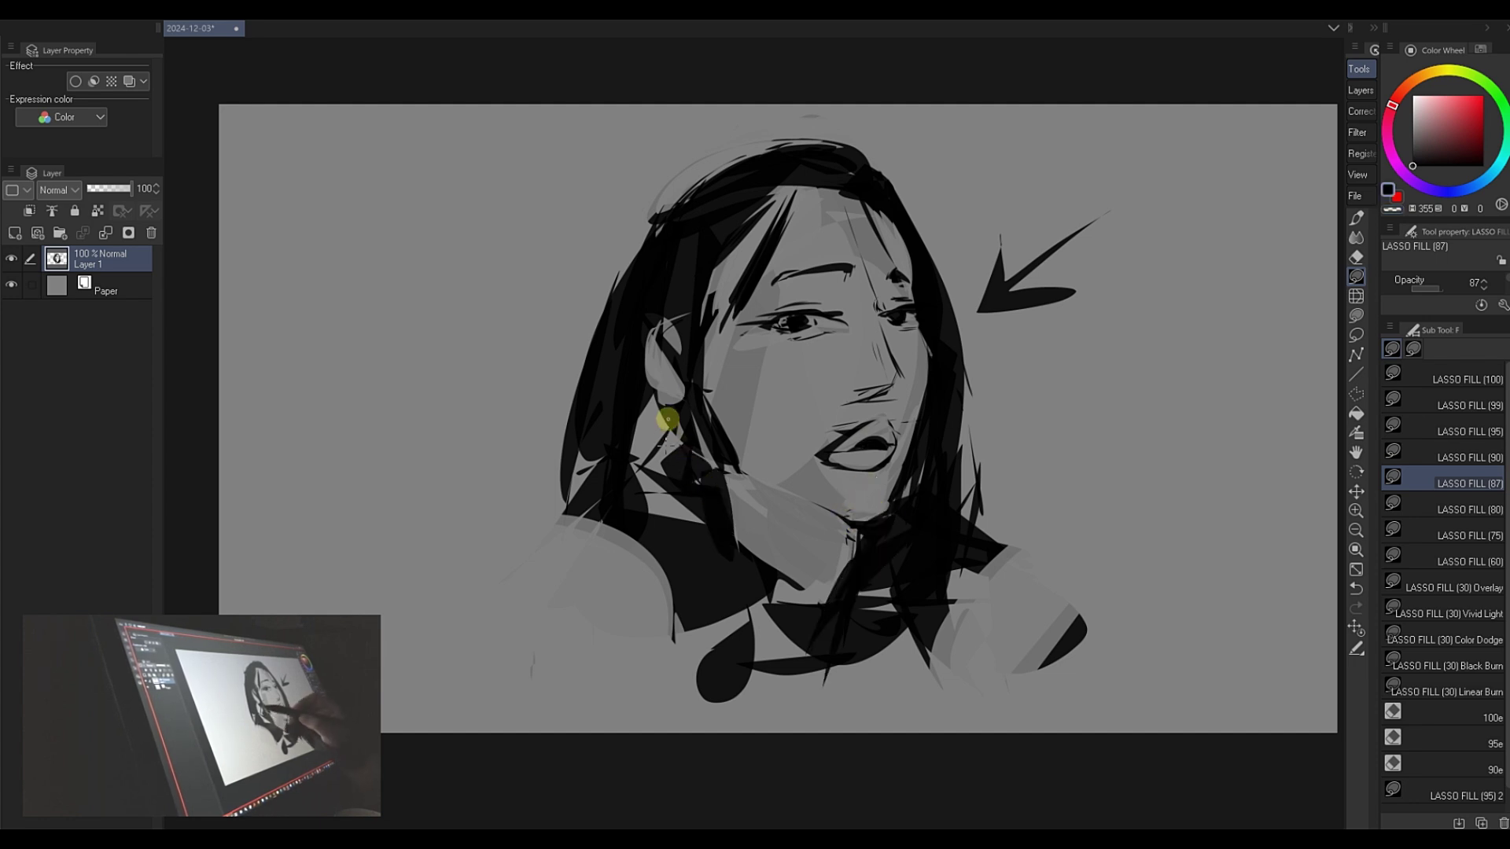
- Add black lasso shapes between the near ear and collar and small dark accents on both shoulders
mouse_move(674, 434)
mouse_down()
mouse_move(658, 438)
mouse_move(664, 532)
mouse_move(611, 452)
mouse_move(538, 563)
mouse_up()
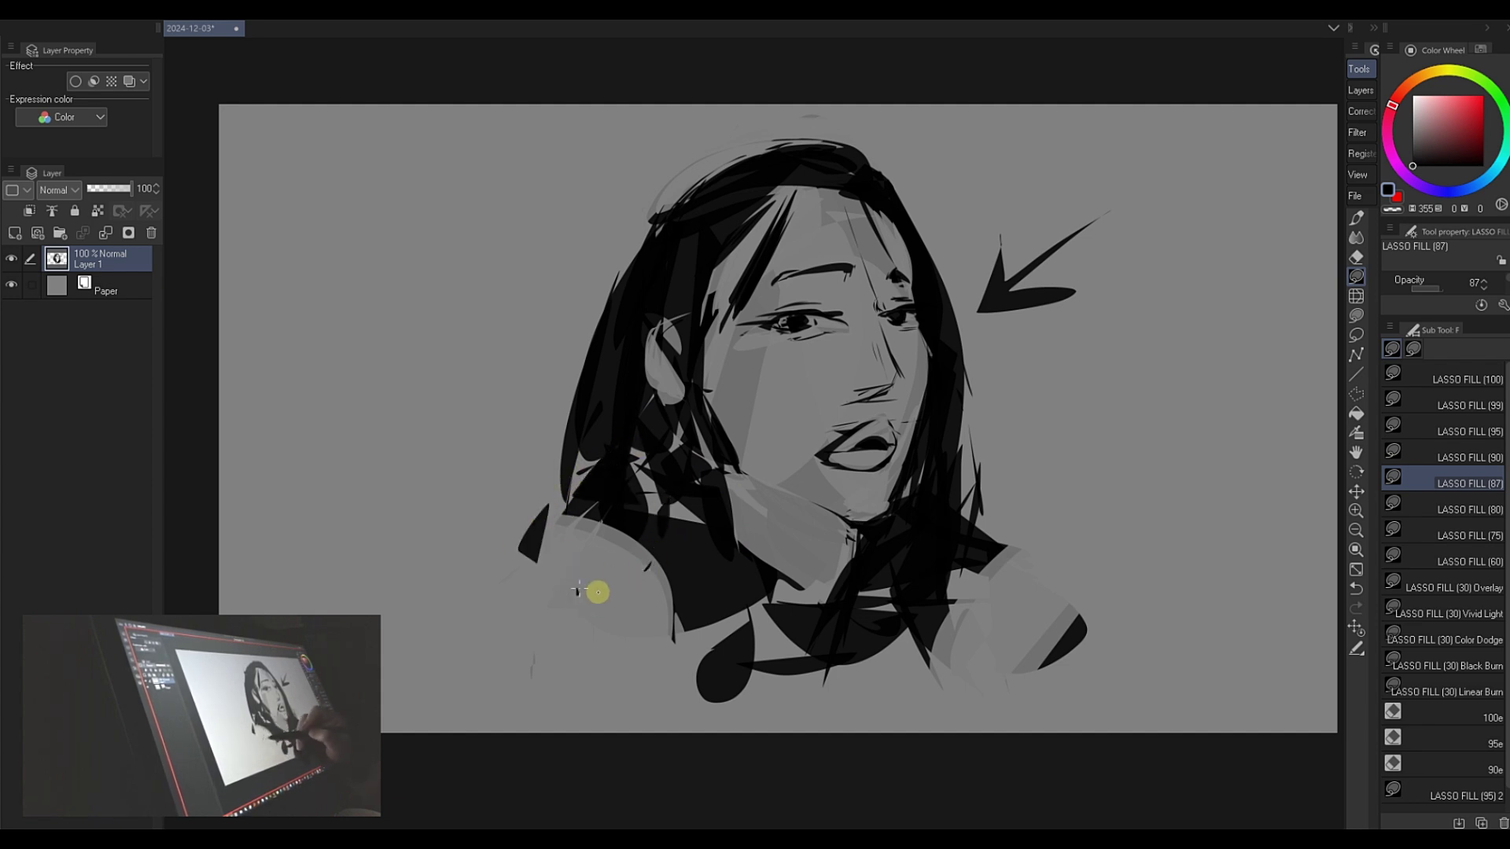
drag(636, 615, 644, 629)
drag(1025, 549, 1022, 550)
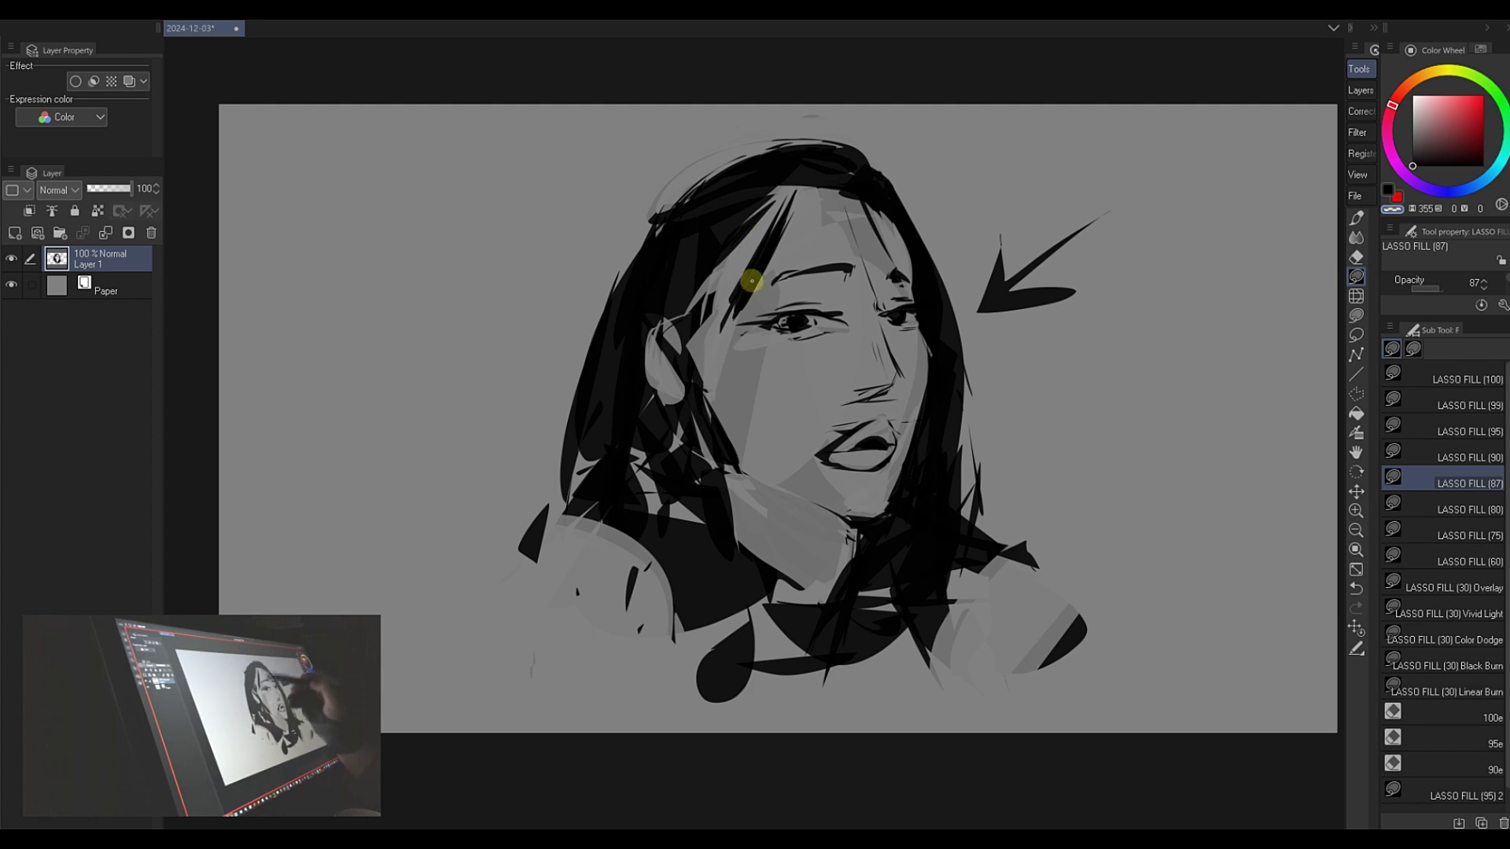
- Shape the inside of the near ear with black fills and refine the far eyebrow with a transparent cut
mouse_move(654, 331)
mouse_down()
mouse_move(631, 365)
mouse_move(656, 361)
mouse_move(648, 341)
mouse_move(671, 329)
mouse_move(673, 355)
mouse_move(653, 334)
mouse_move(673, 372)
mouse_move(661, 384)
mouse_move(683, 364)
mouse_move(667, 311)
mouse_move(709, 396)
mouse_move(703, 415)
mouse_move(676, 351)
mouse_move(663, 347)
mouse_move(687, 379)
mouse_move(662, 360)
mouse_move(659, 382)
mouse_move(644, 342)
mouse_move(649, 376)
mouse_move(653, 336)
mouse_move(639, 368)
mouse_up()
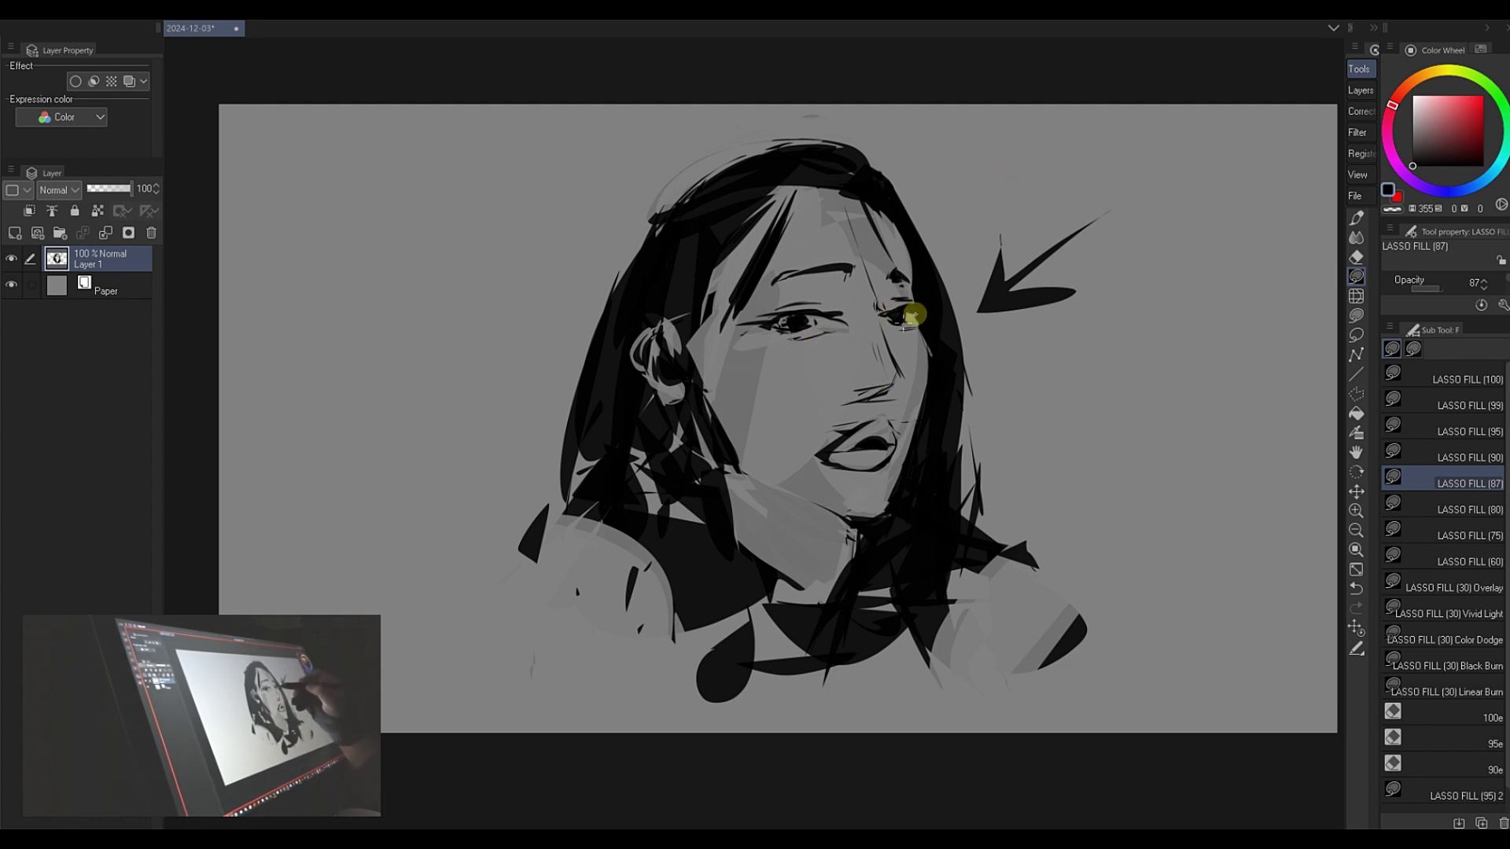
key(c)
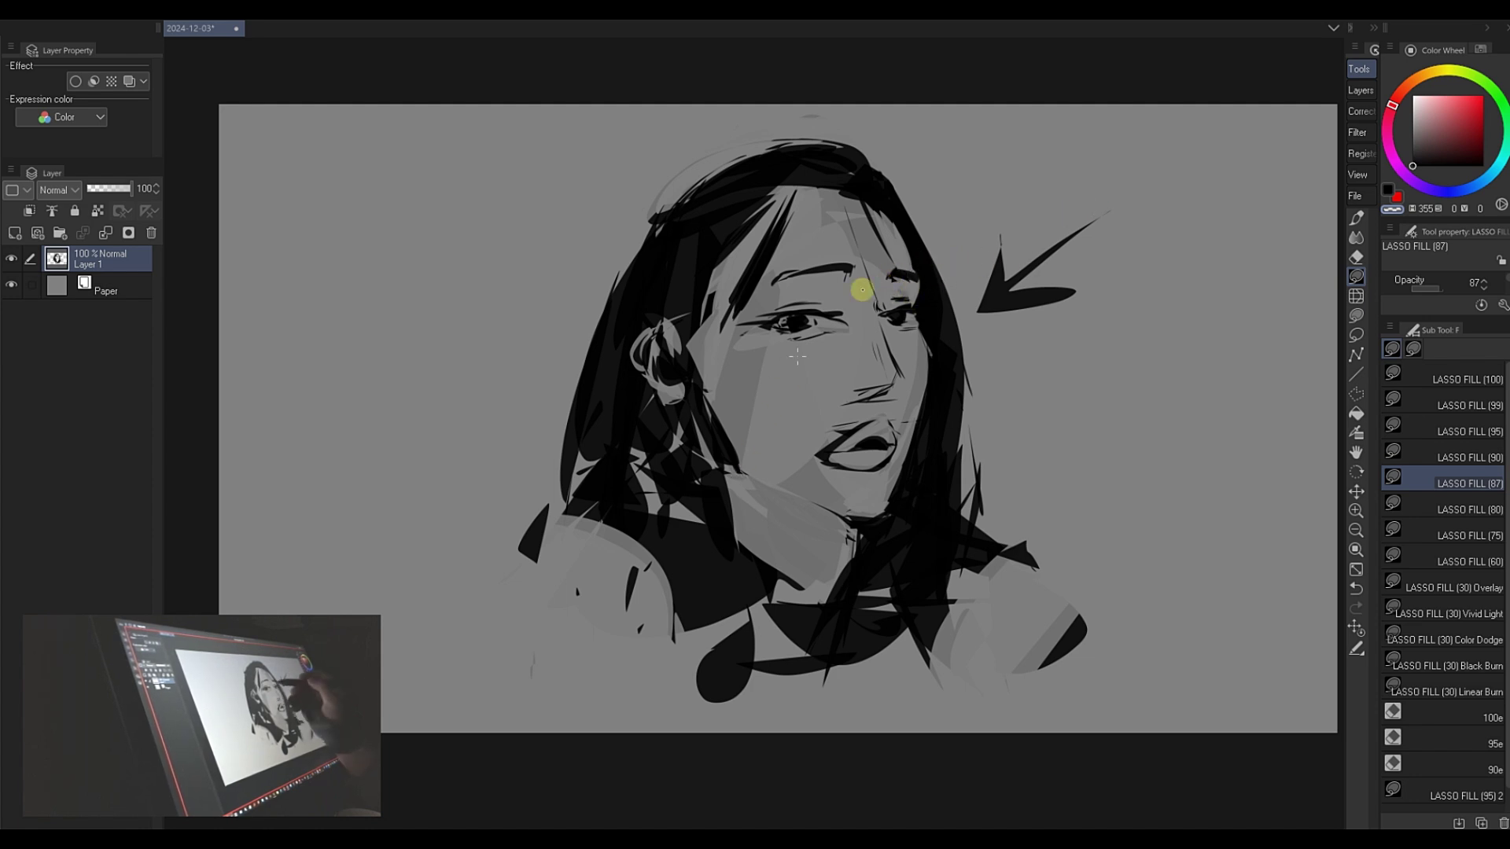
key(c)
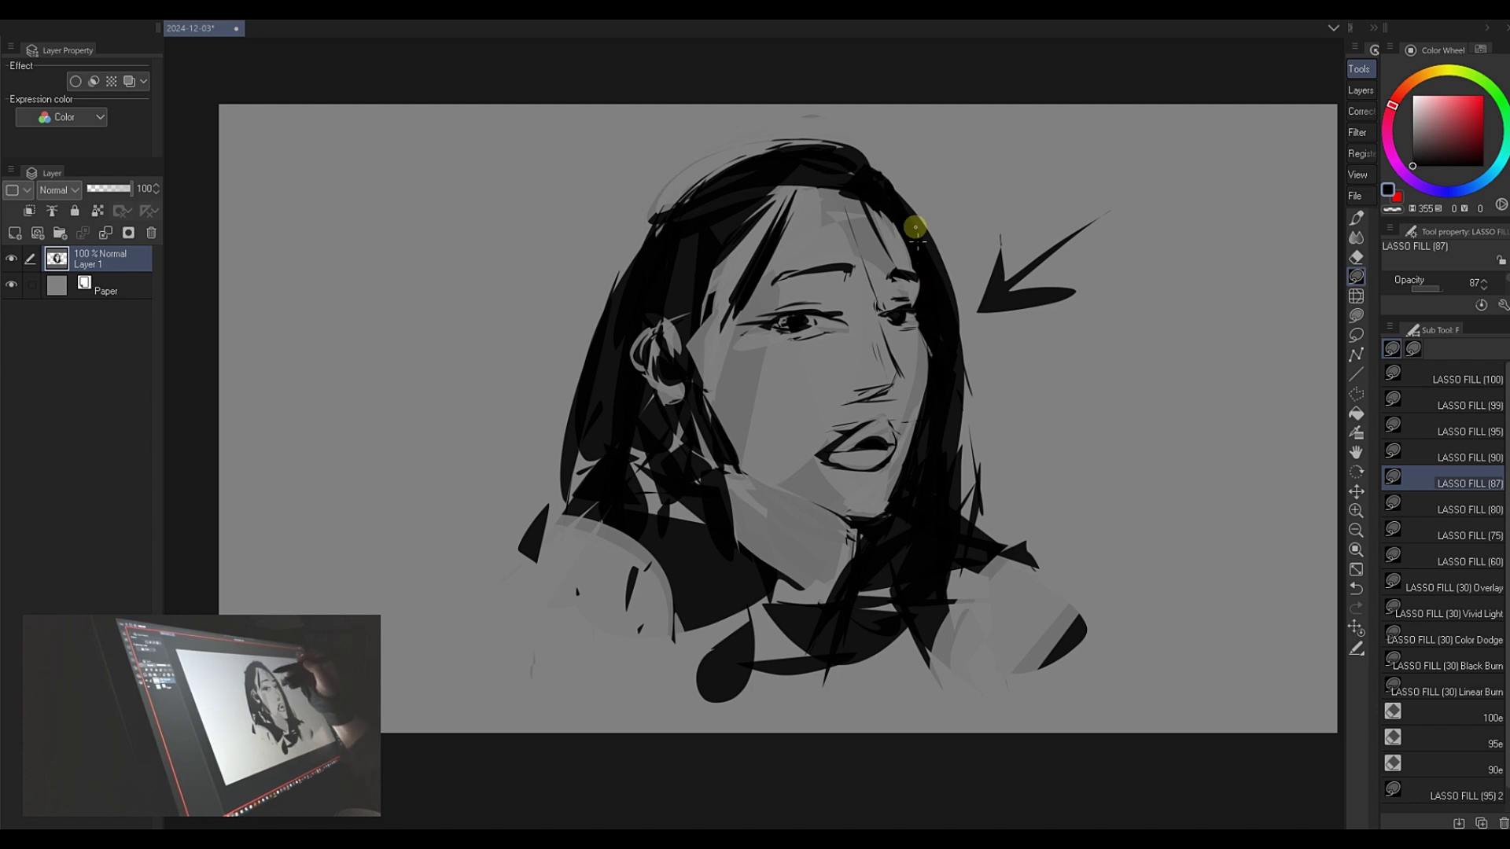
- Layer black strands along the hair on the far side of the face and undo the last stray strand
mouse_move(892, 179)
mouse_down()
mouse_move(935, 264)
mouse_move(938, 321)
mouse_up()
mouse_move(910, 212)
mouse_down()
mouse_move(951, 398)
mouse_move(941, 331)
mouse_up()
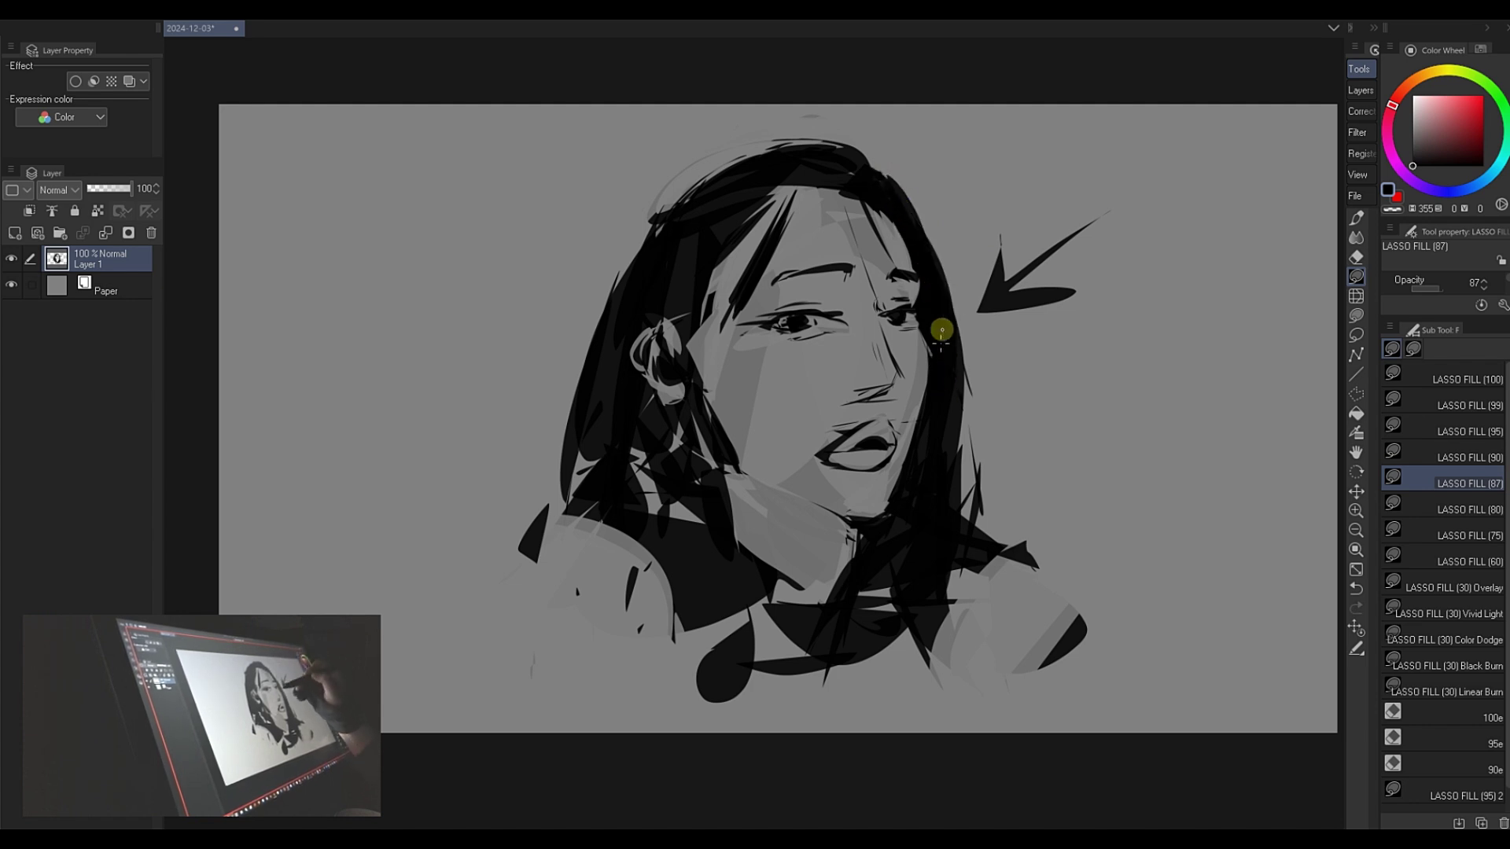
mouse_move(928, 243)
mouse_down()
mouse_move(956, 227)
mouse_move(957, 398)
mouse_move(964, 361)
mouse_up()
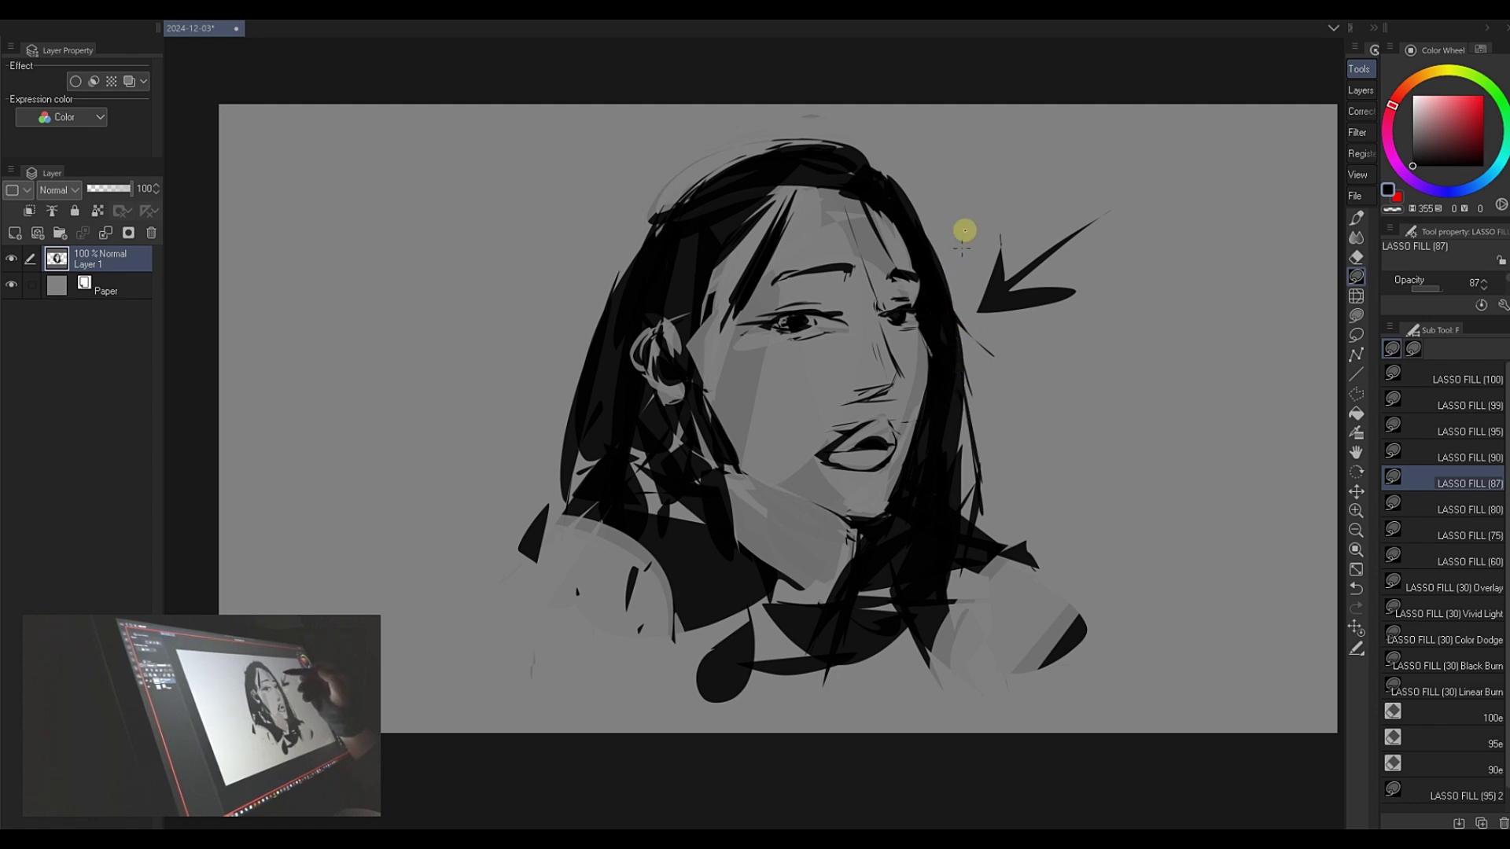
key(ctrl+z)
- Carve a thin light gap into the hair beside the far shoulder and touch up its edge in black
key(c)
mouse_move(913, 600)
mouse_down()
mouse_move(957, 521)
mouse_move(945, 464)
mouse_up()
mouse_move(940, 560)
mouse_down()
mouse_move(964, 539)
mouse_move(941, 514)
mouse_move(954, 551)
mouse_up()
key(c)
drag(949, 543, 951, 543)
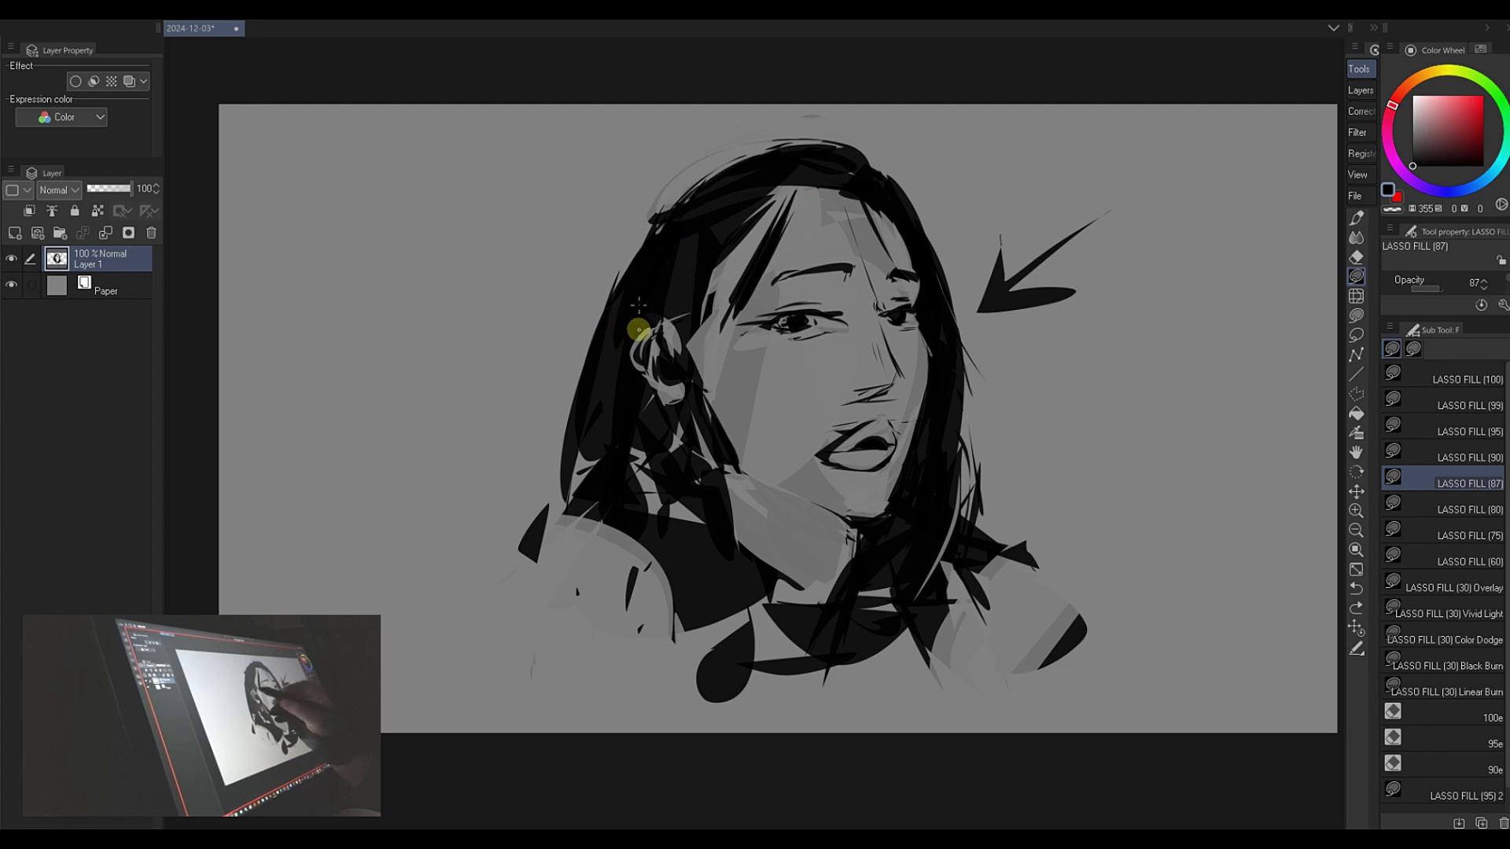
- Reshape the hairline at the near temple with alternating transparent and black lasso fills
key(c)
mouse_move(614, 285)
mouse_down()
mouse_move(628, 228)
mouse_move(606, 262)
mouse_move(611, 298)
mouse_up()
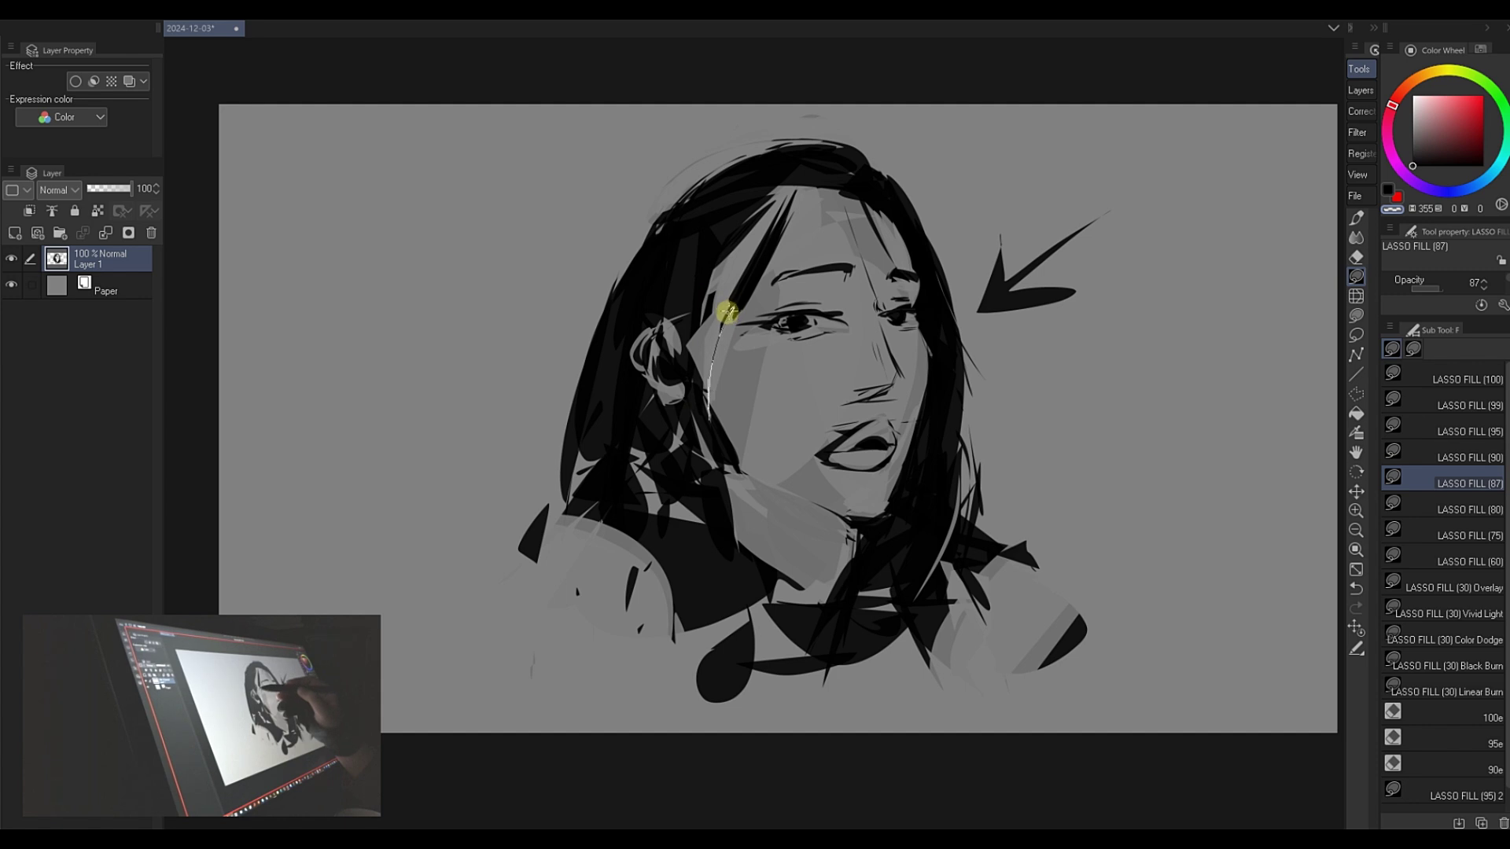
mouse_move(728, 313)
mouse_down()
mouse_move(718, 229)
mouse_move(738, 247)
mouse_up()
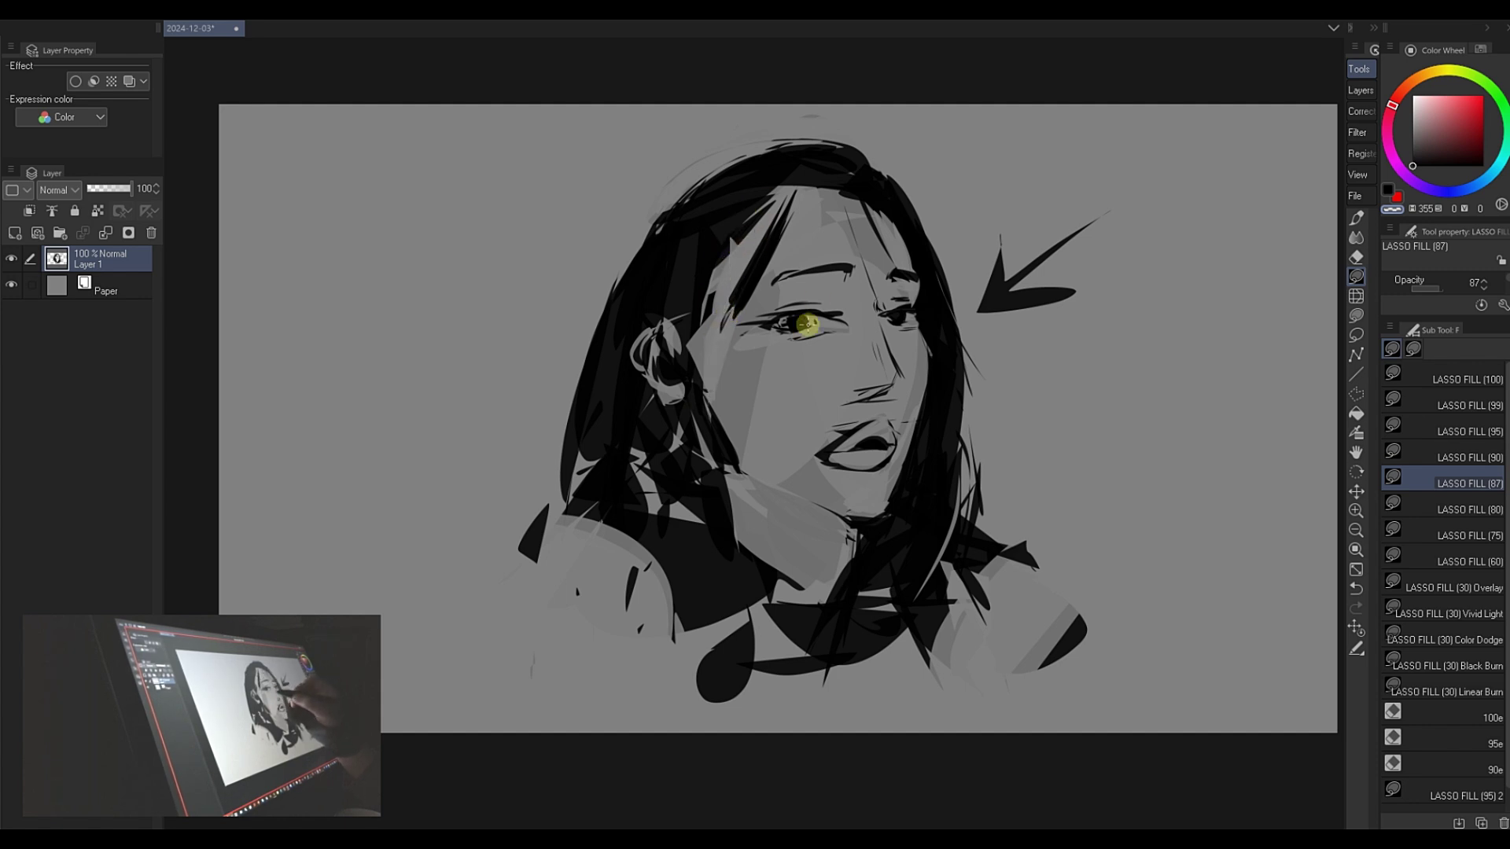
key(c)
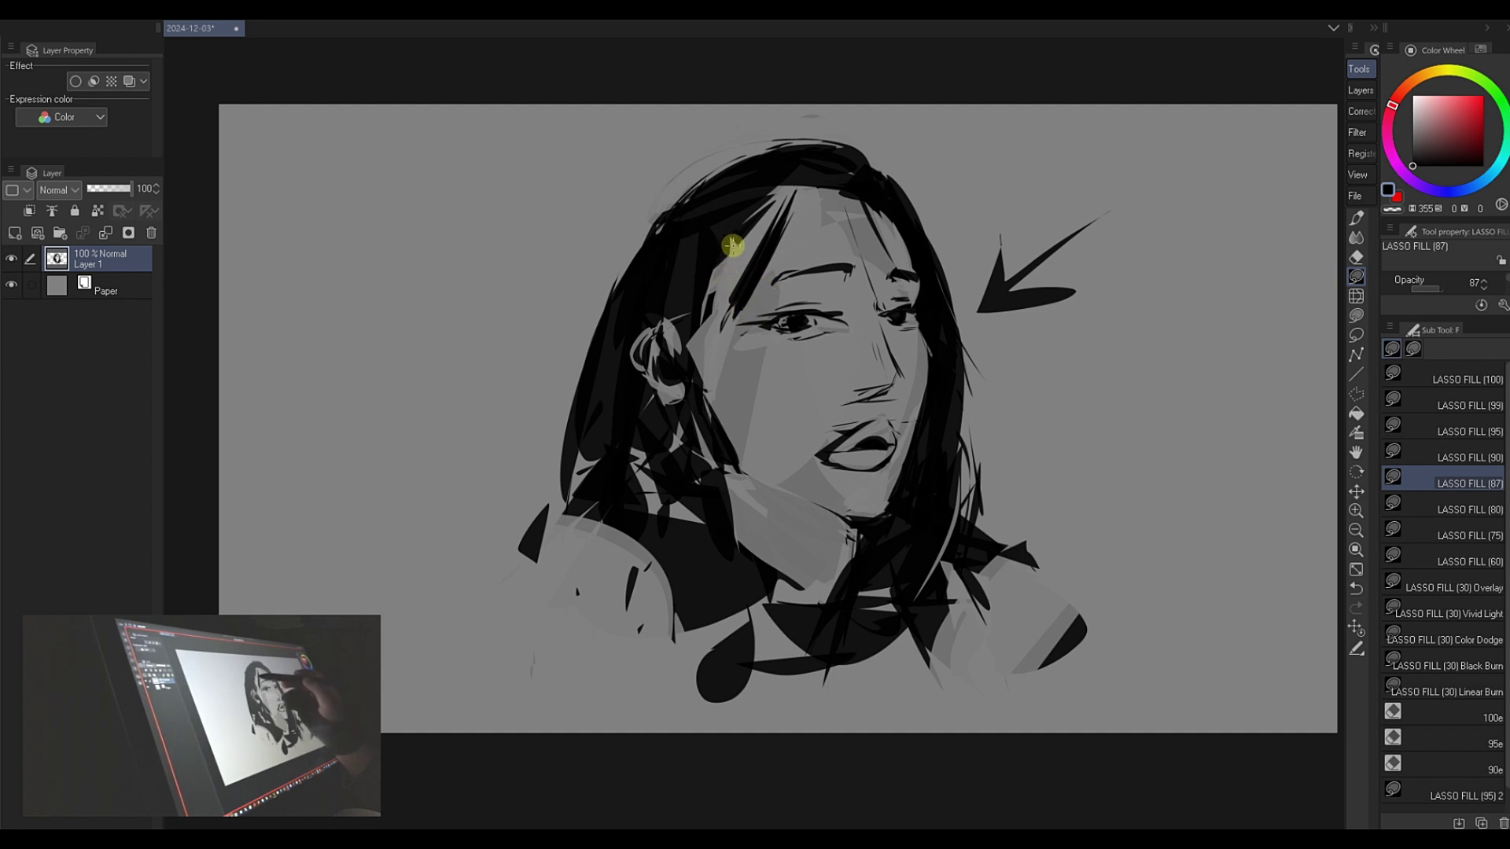
mouse_move(732, 245)
mouse_down()
mouse_move(711, 340)
mouse_move(733, 241)
mouse_move(766, 239)
mouse_move(737, 287)
mouse_up()
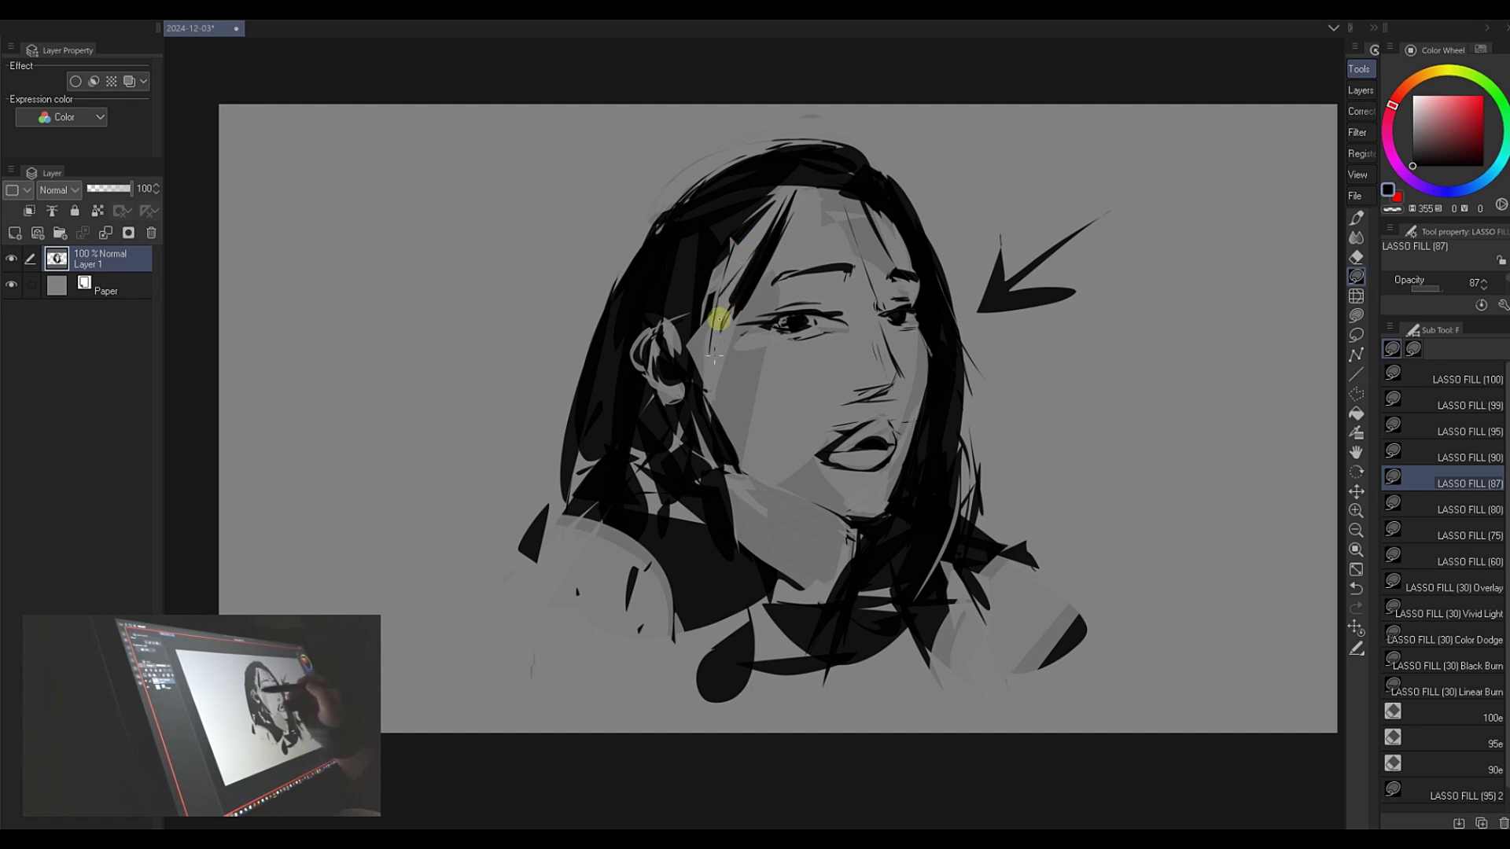
mouse_move(705, 372)
mouse_down()
mouse_move(723, 305)
mouse_move(715, 327)
mouse_move(712, 261)
mouse_move(642, 426)
mouse_move(675, 319)
mouse_move(700, 296)
mouse_move(660, 442)
mouse_move(708, 263)
mouse_up()
key(ctrl+z)
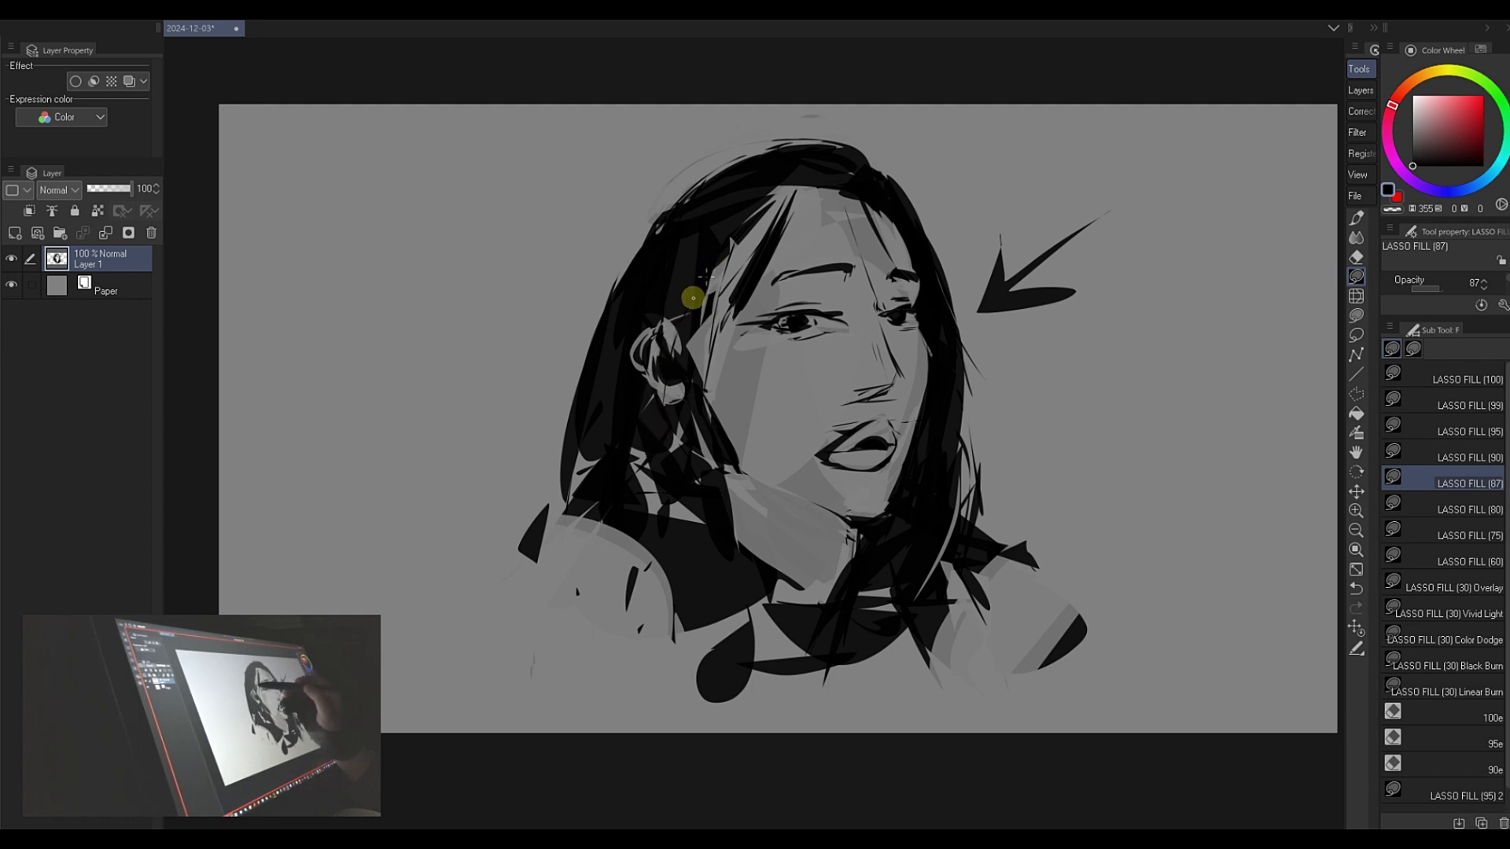
- Redefine the near ear with black strands around it and transparent fills between the ear and cheek
key(ctrl+space)
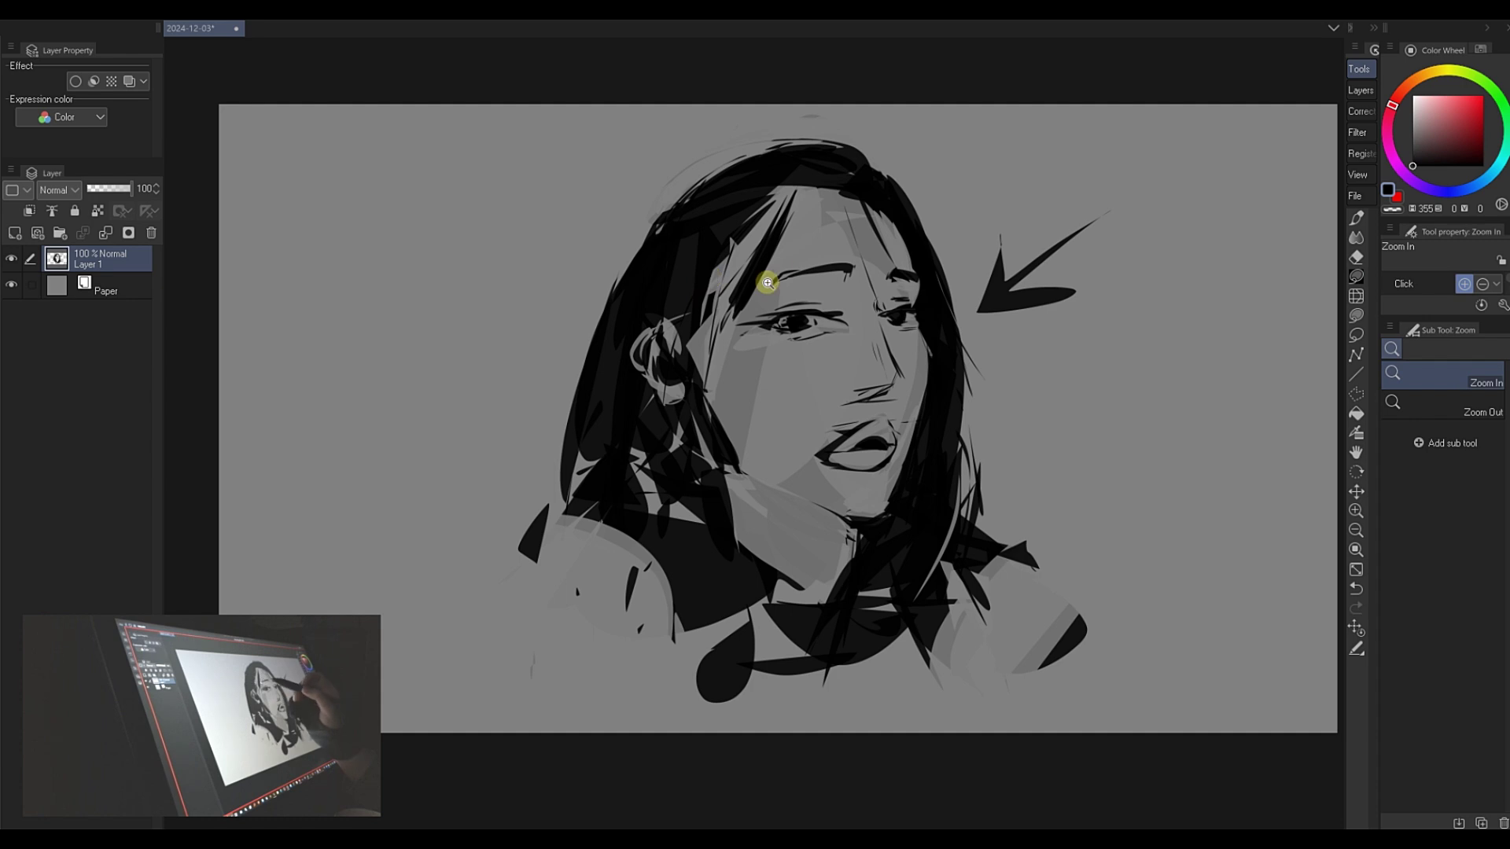
mouse_move(684, 320)
mouse_down()
mouse_move(660, 431)
mouse_move(684, 294)
mouse_move(646, 441)
mouse_up()
drag(712, 266, 735, 253)
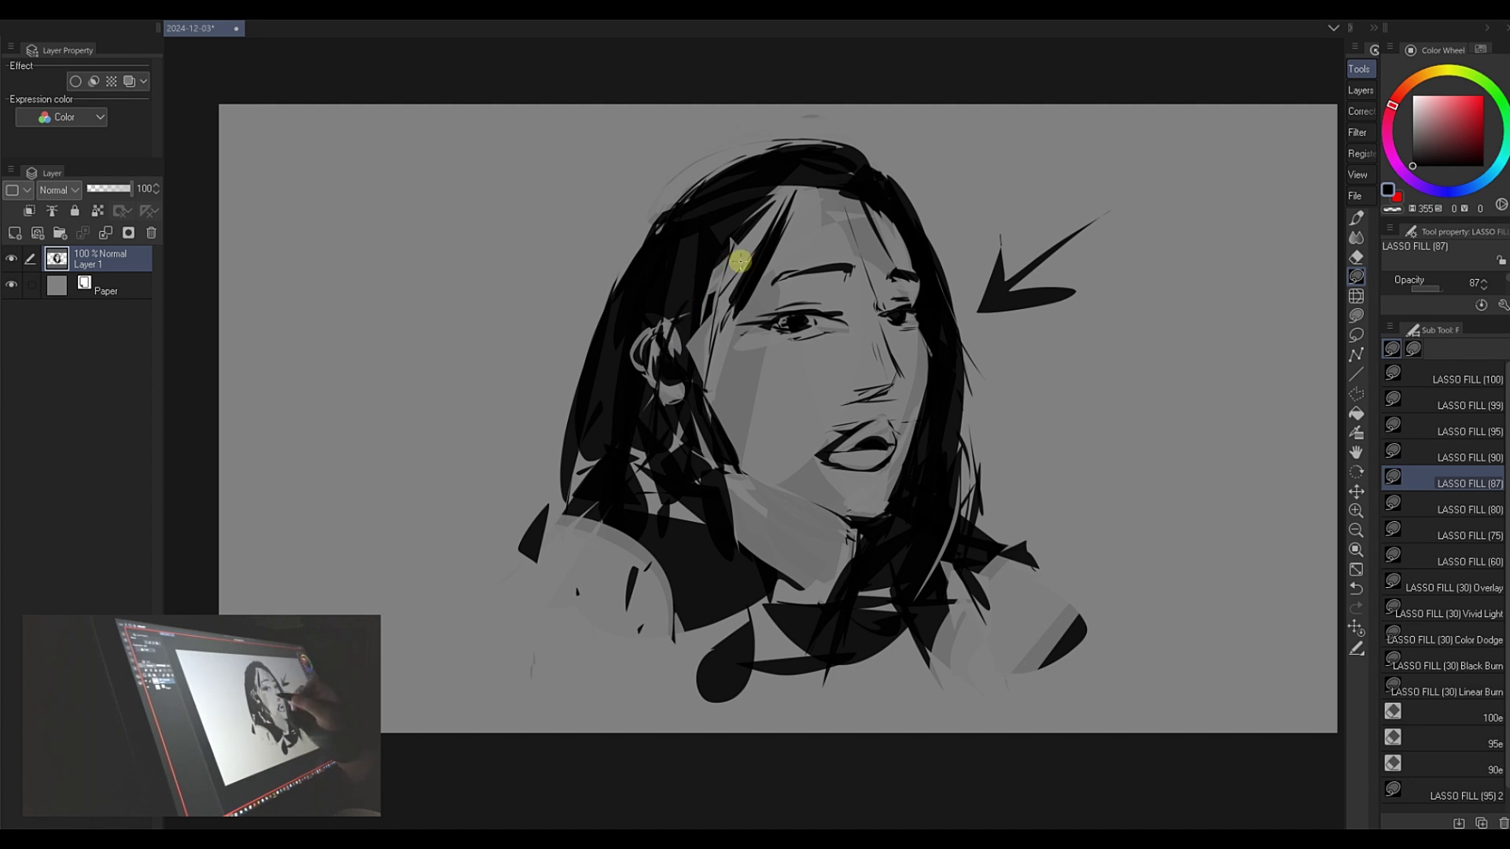
key(c)
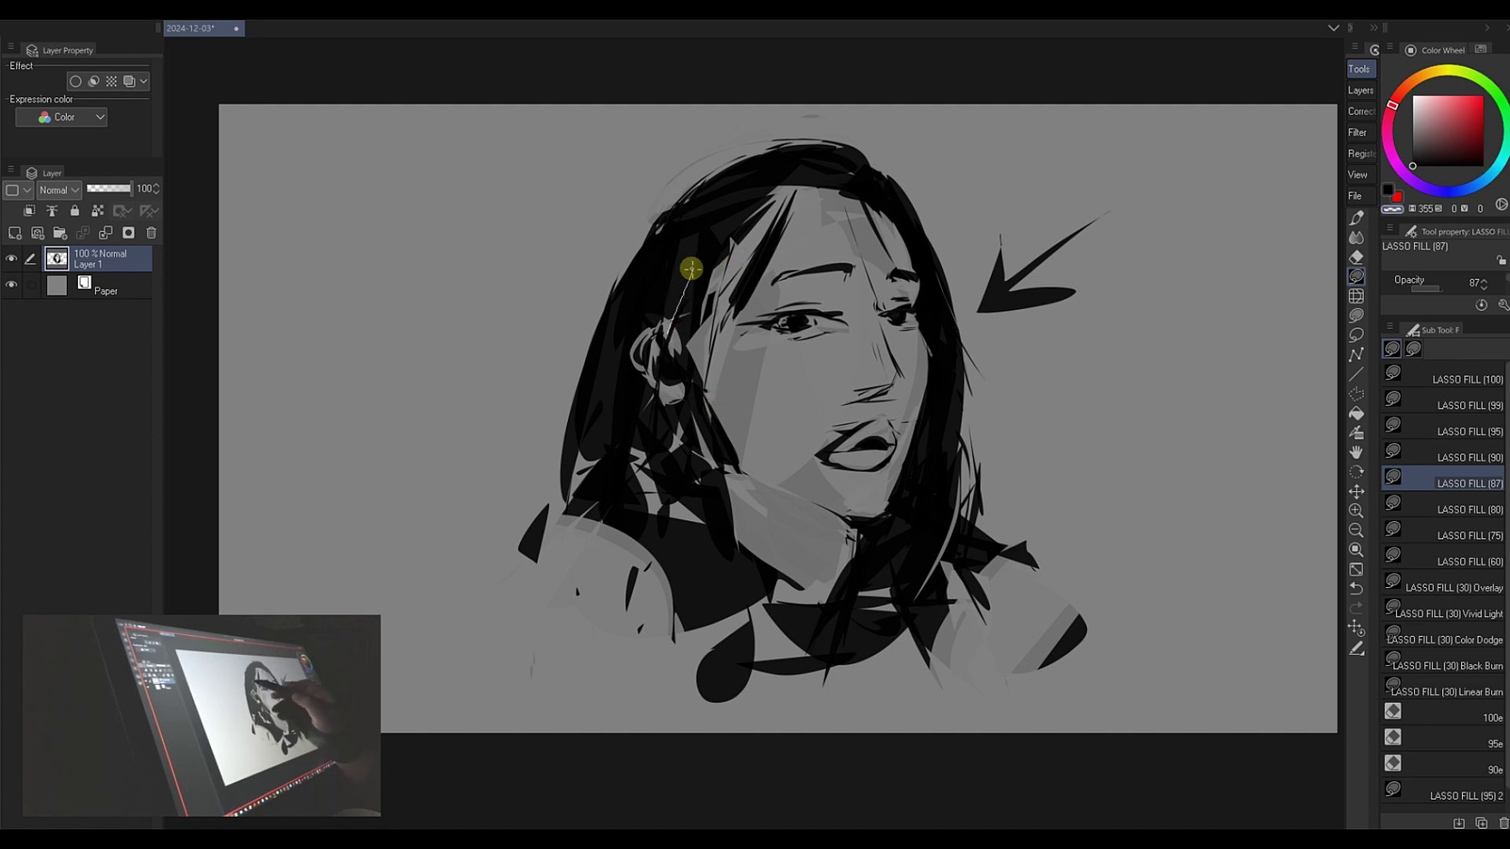
key(c)
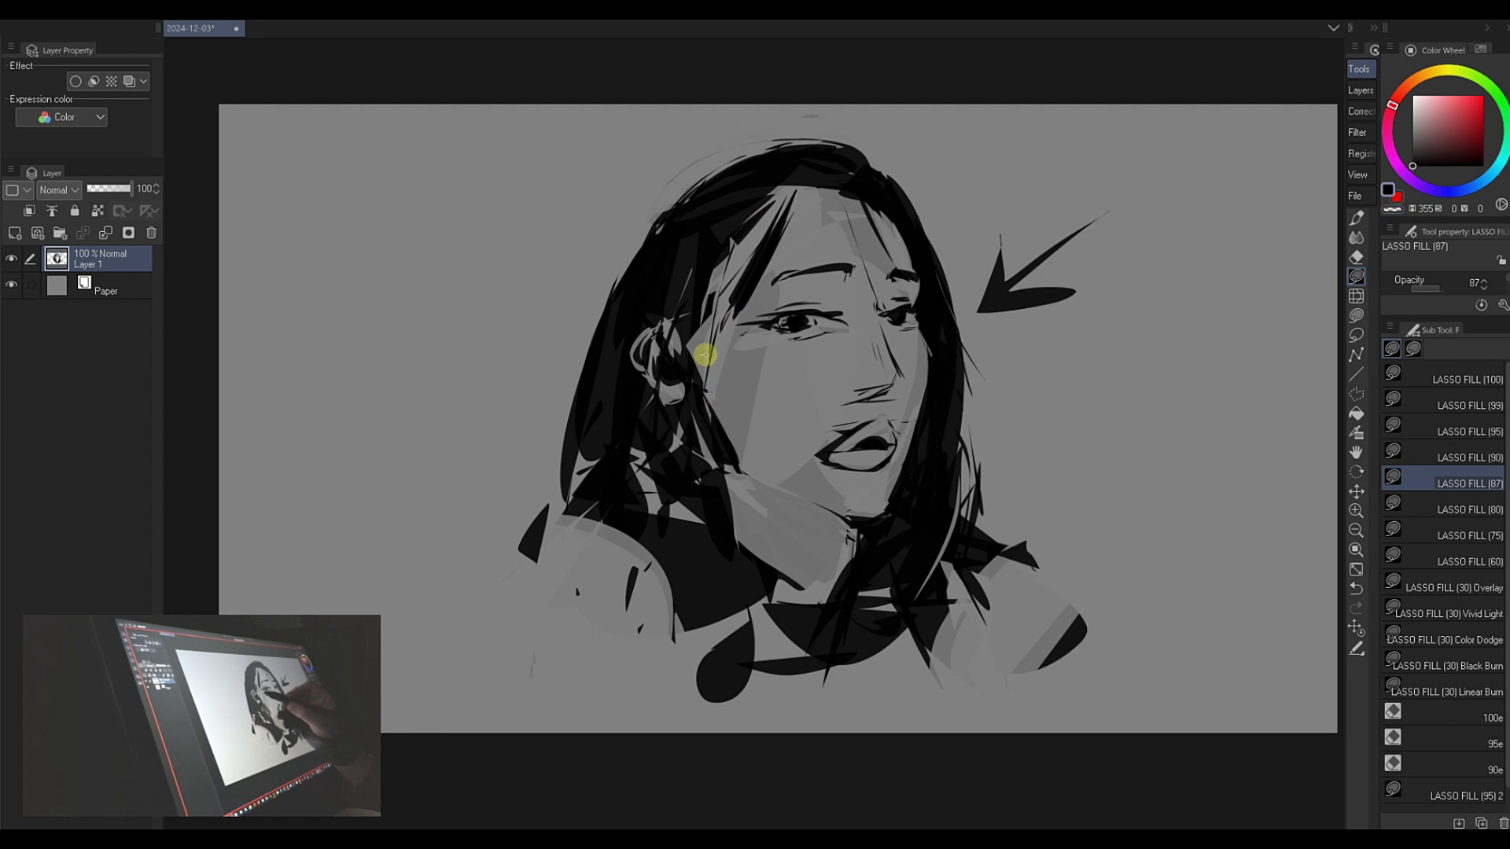
key(c)
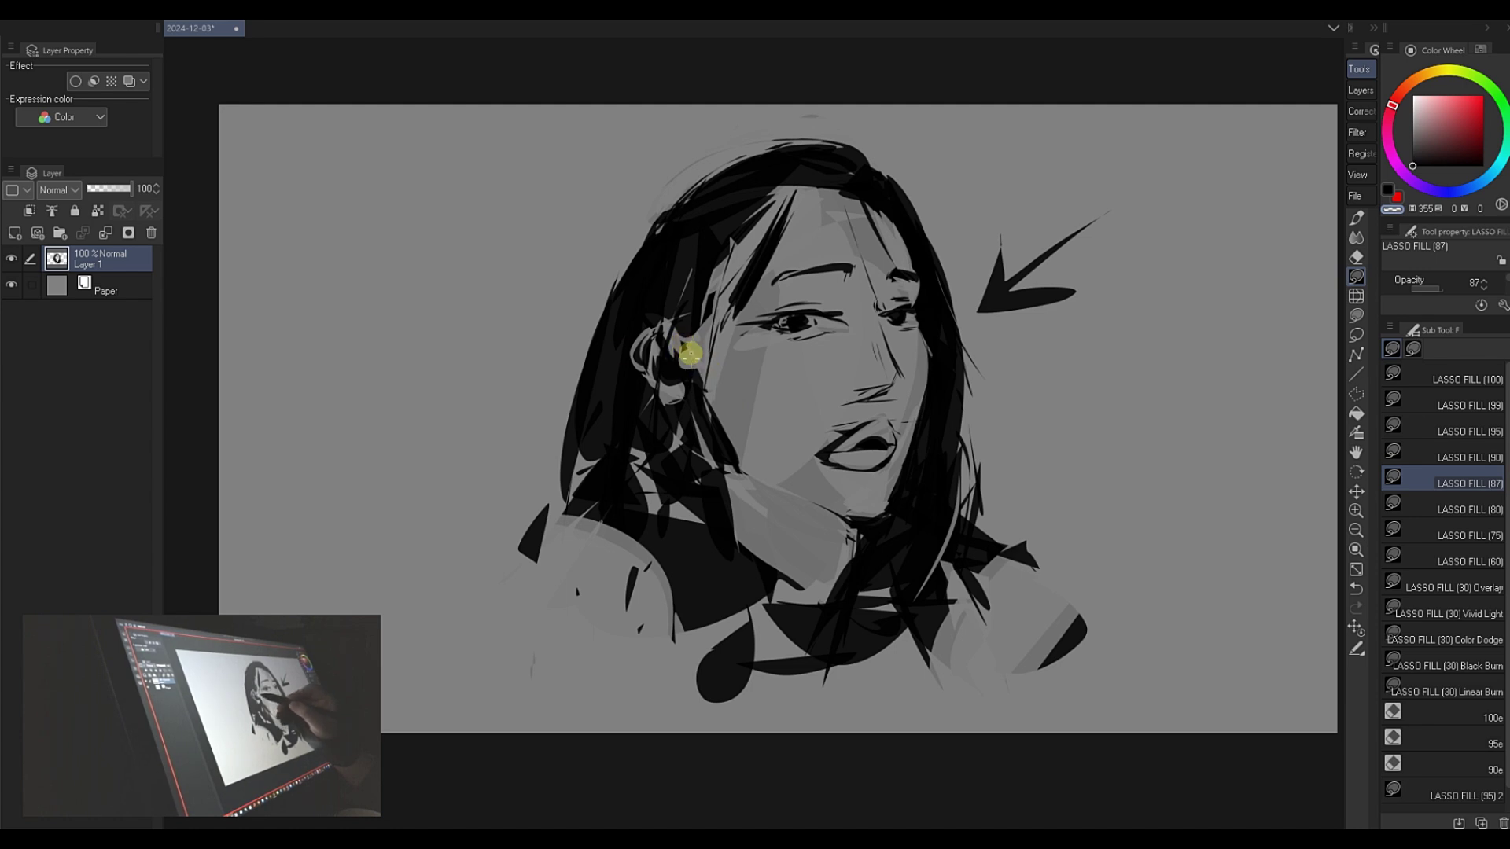
key(c)
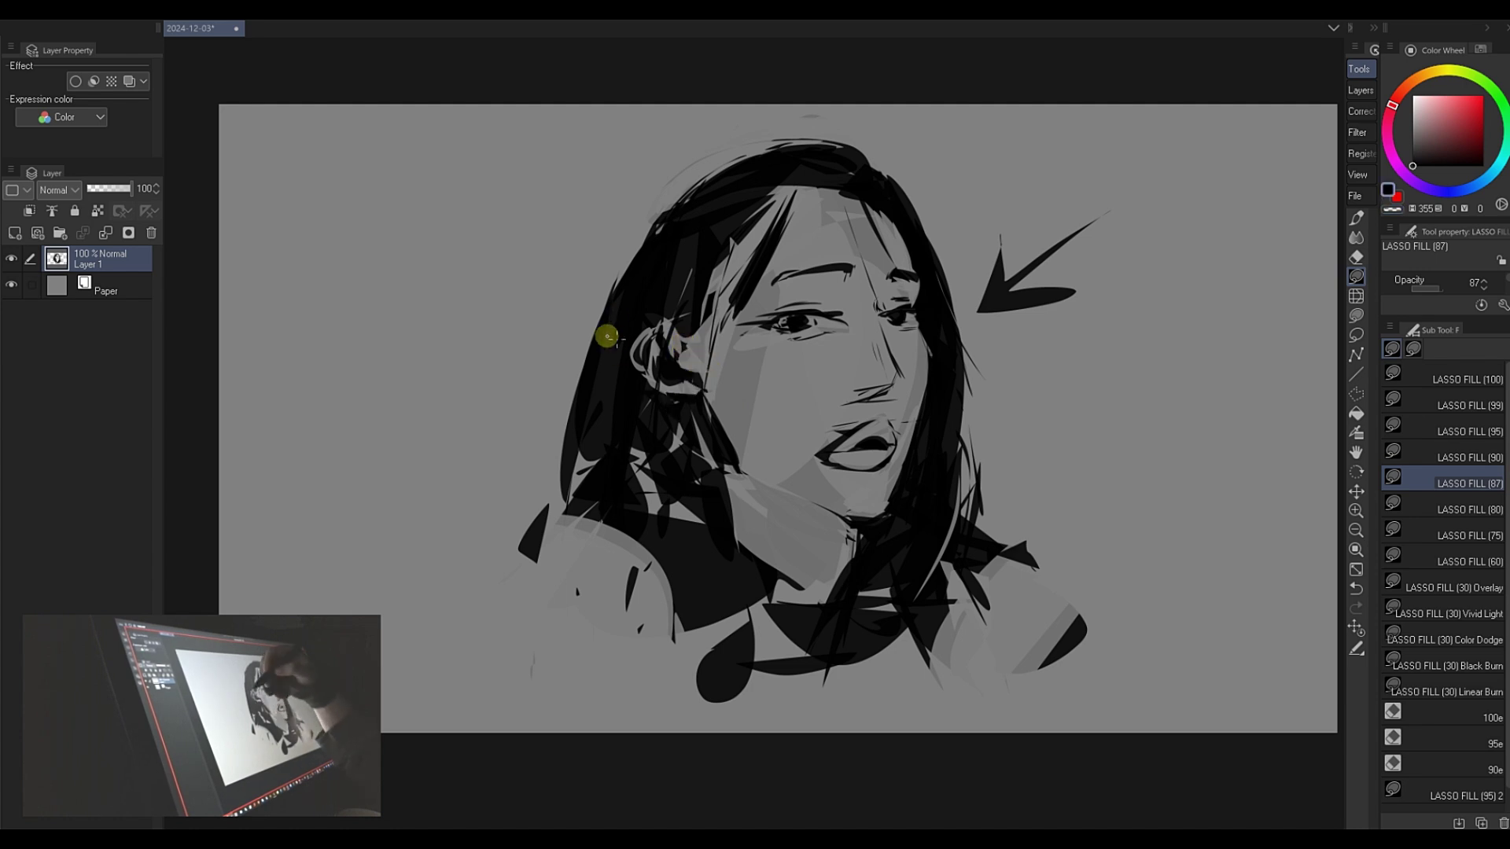
- Adjust the near ear and the far eye with Liquify Push, raising the brush size to 170
click(1356, 296)
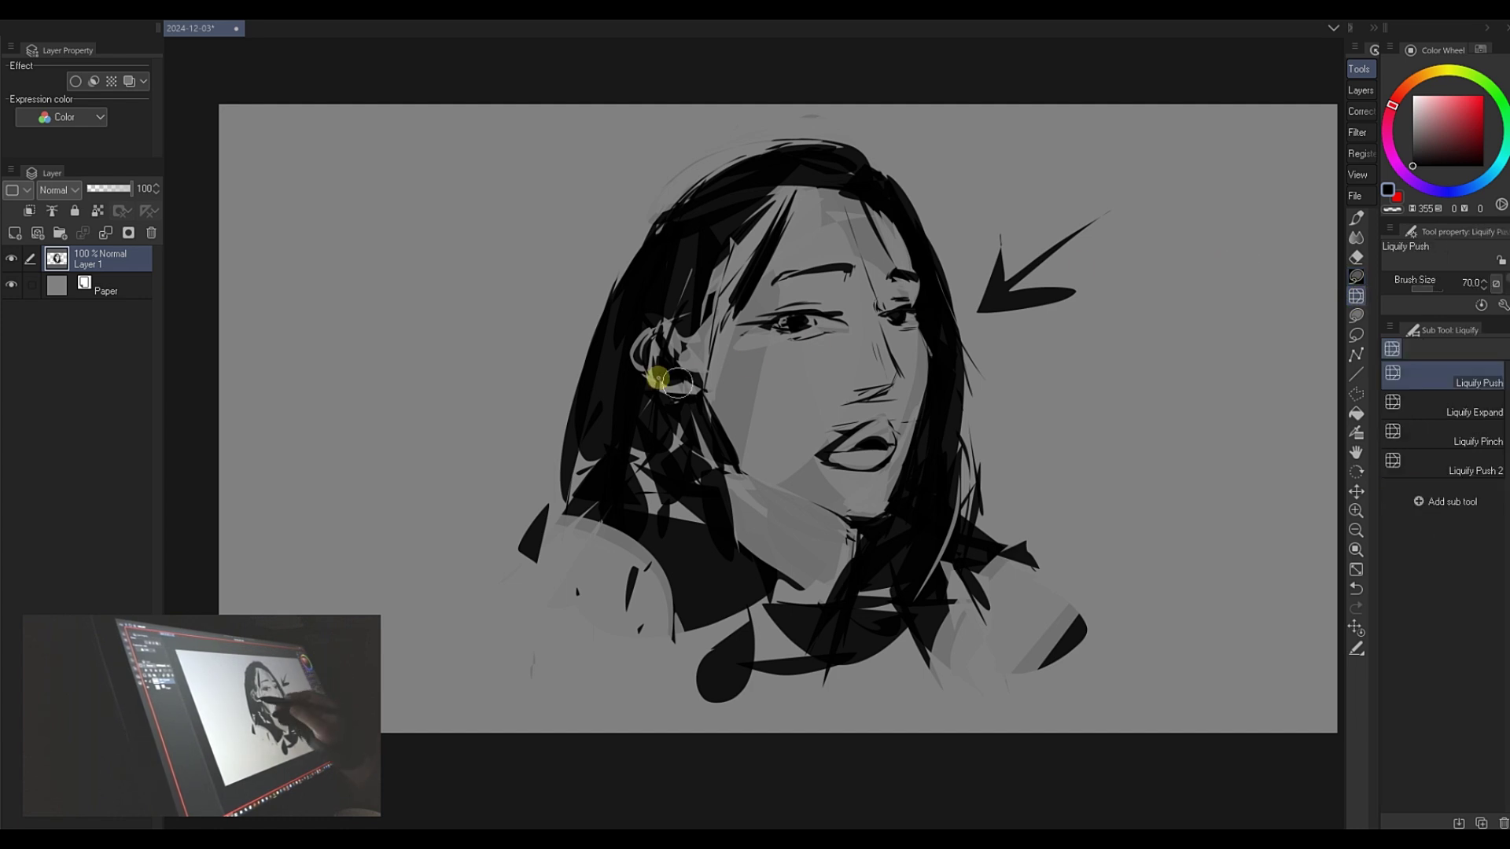
mouse_move(676, 383)
mouse_down()
mouse_move(651, 381)
mouse_move(691, 414)
mouse_up()
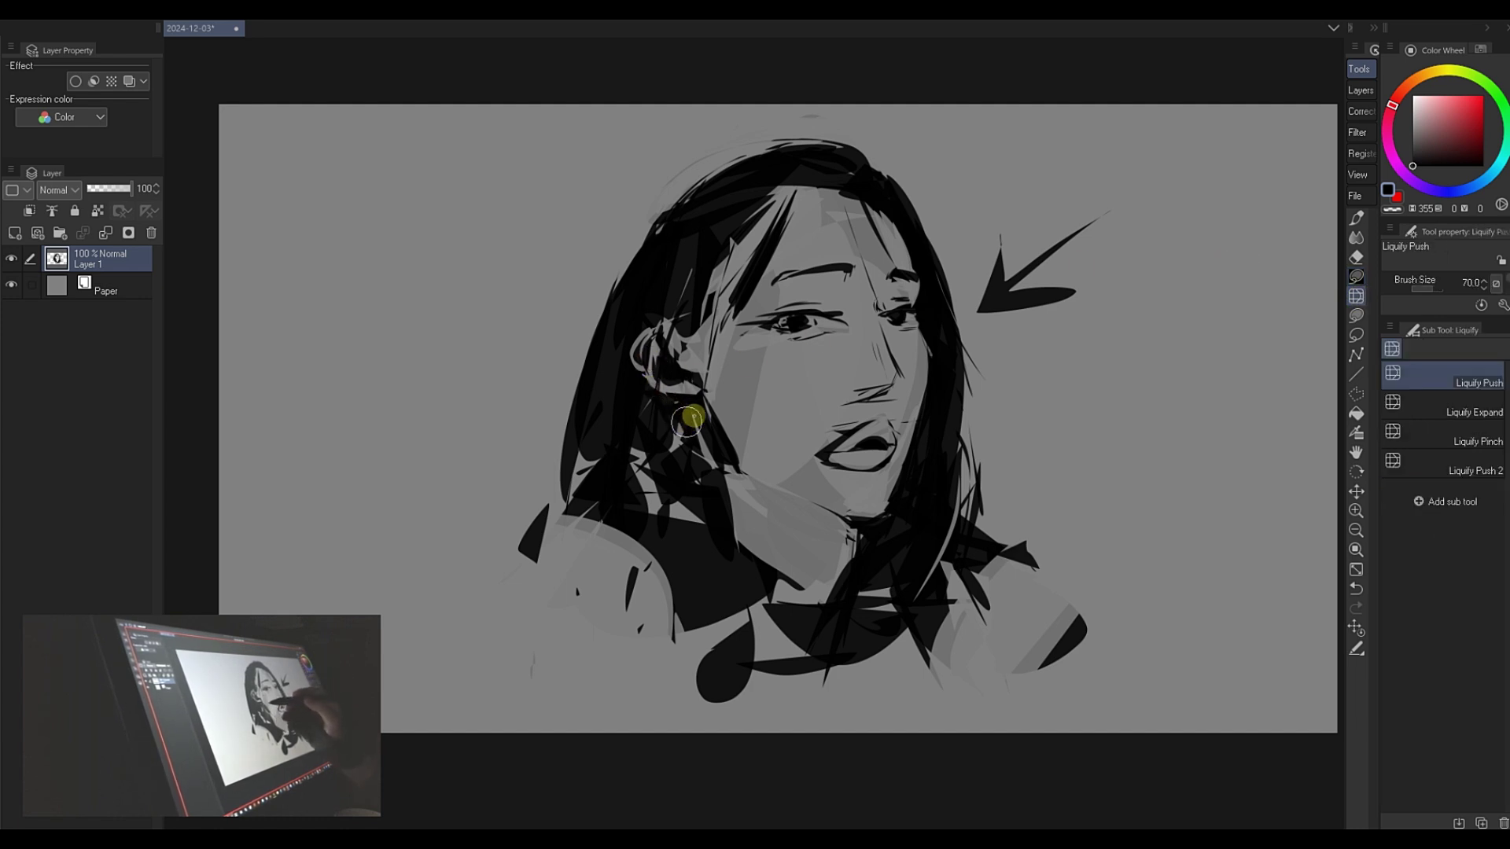
key(bracketright)
key(bracketright)
key(bracketright)
key(bracketright)
drag(632, 354, 662, 345)
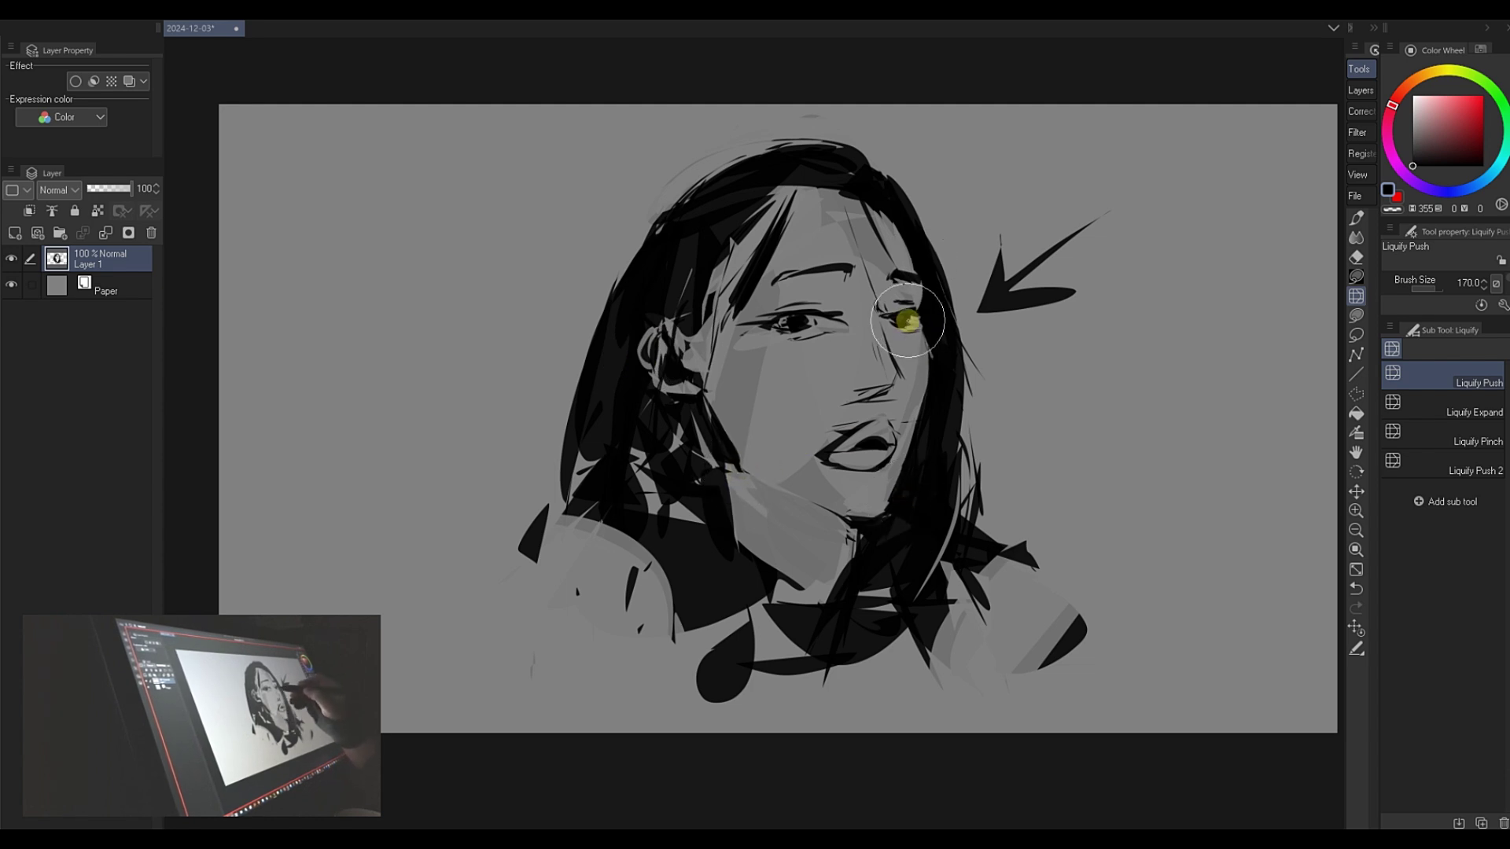
drag(909, 320, 922, 307)
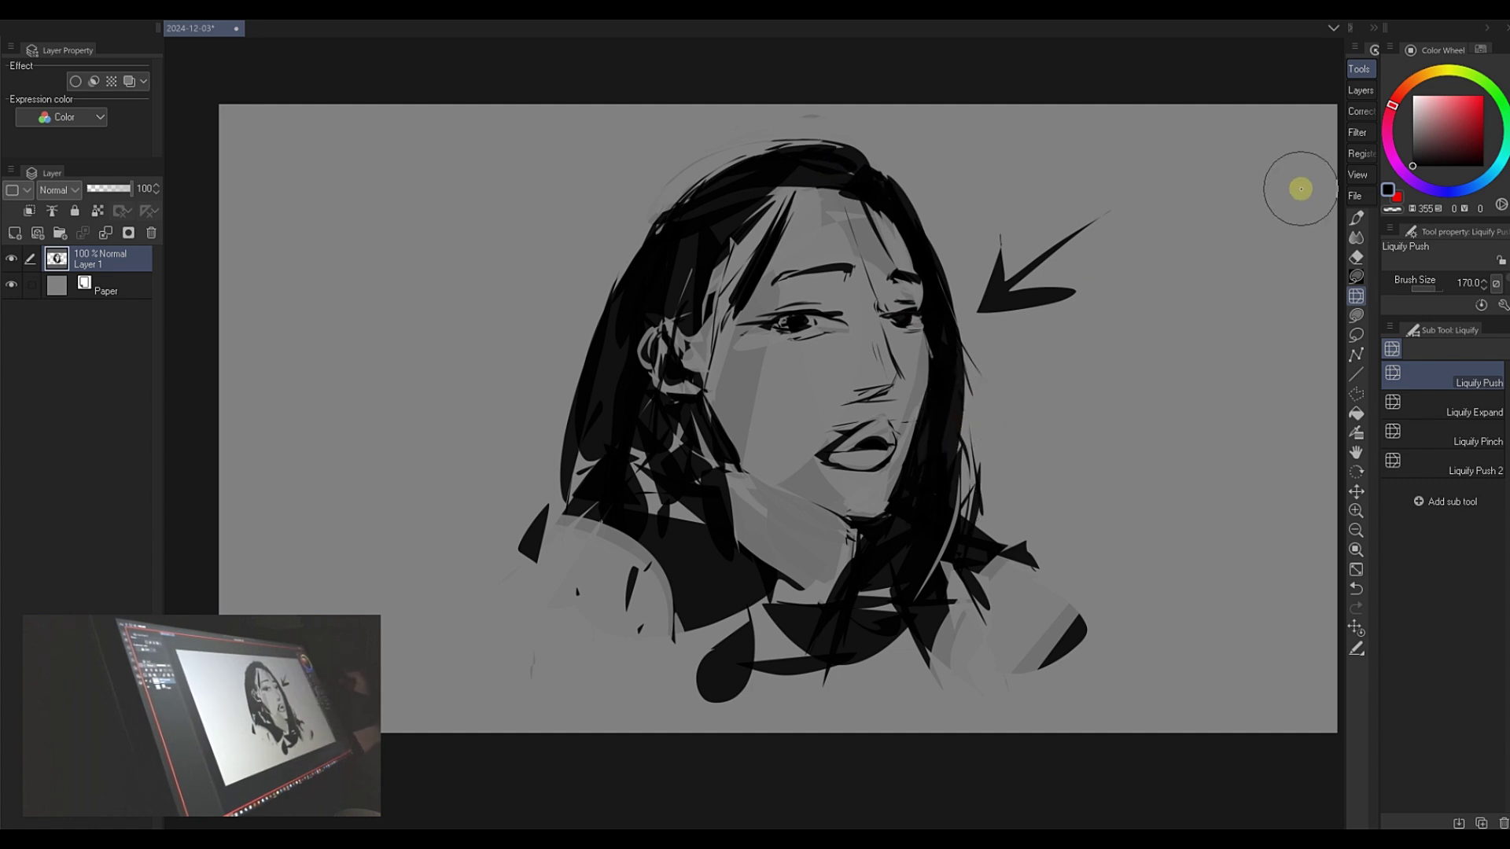
- Trim the upper contour of the hair at the crown with a transparent fill using LASSO FILL (87)
click(1356, 277)
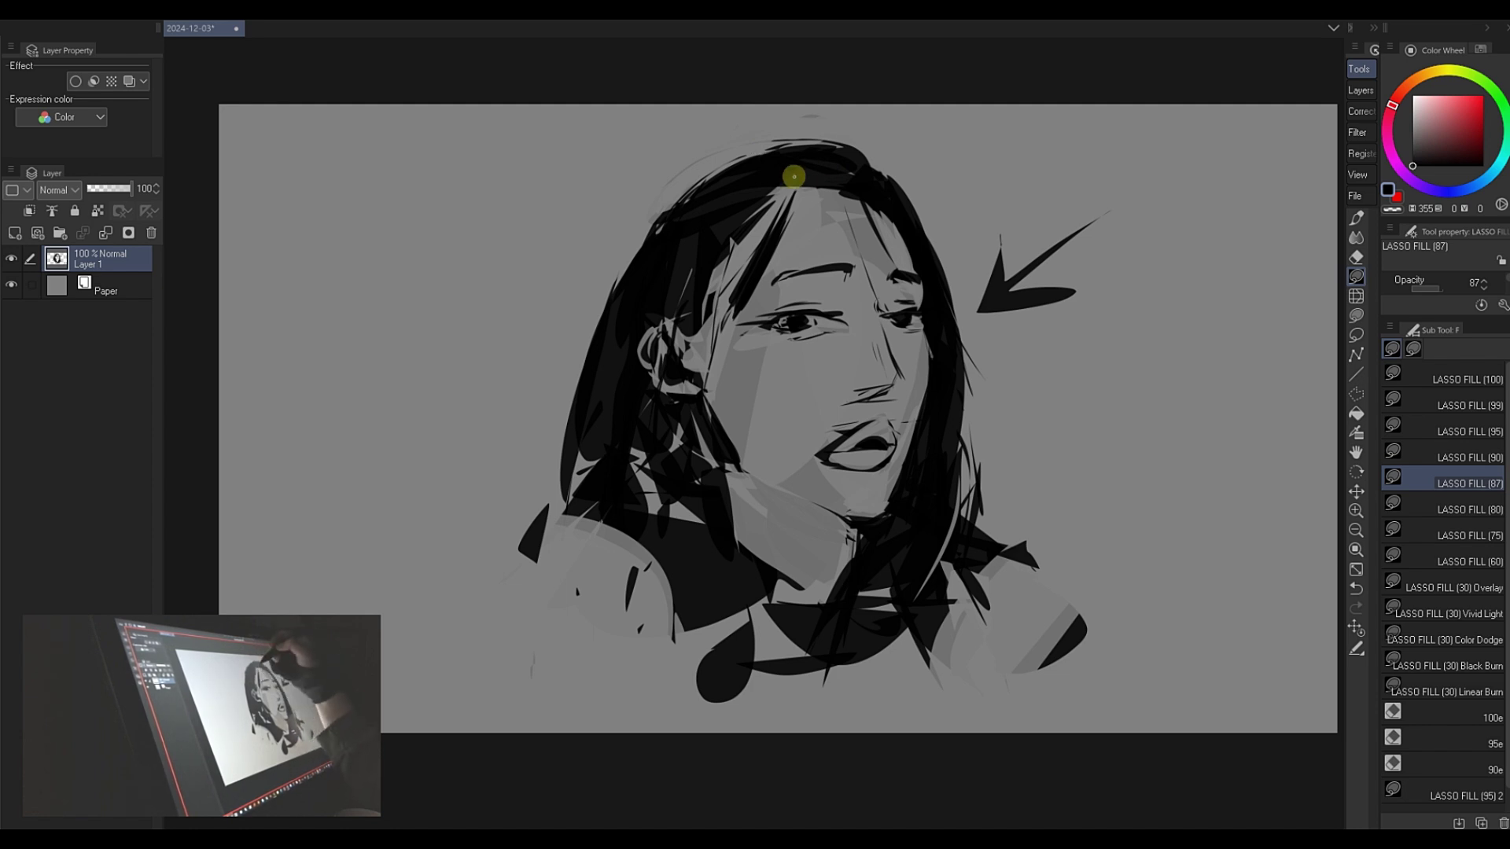
drag(792, 152, 893, 167)
key(ctrl+z)
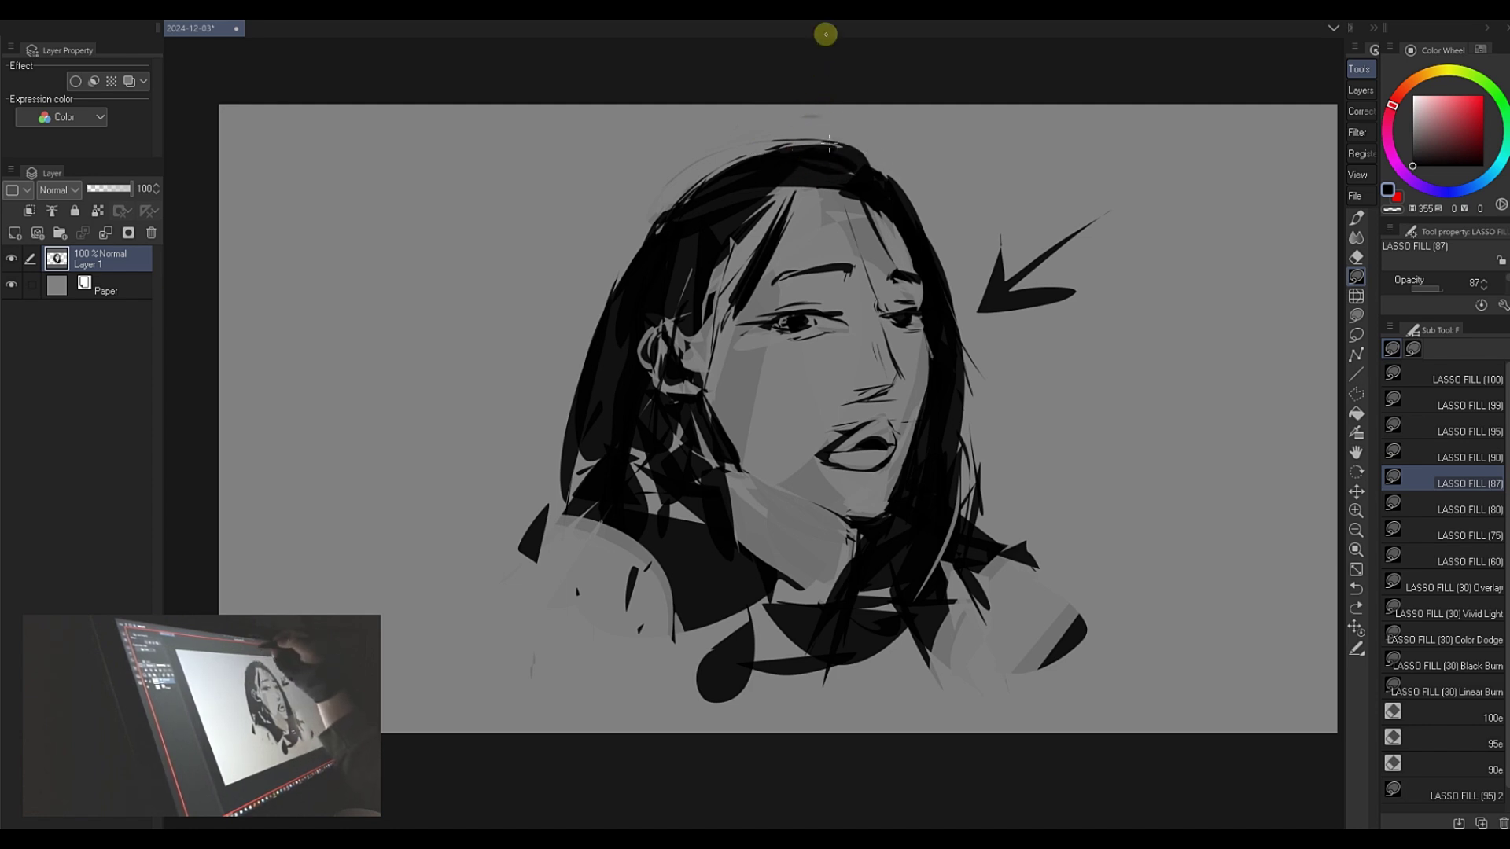
key(c)
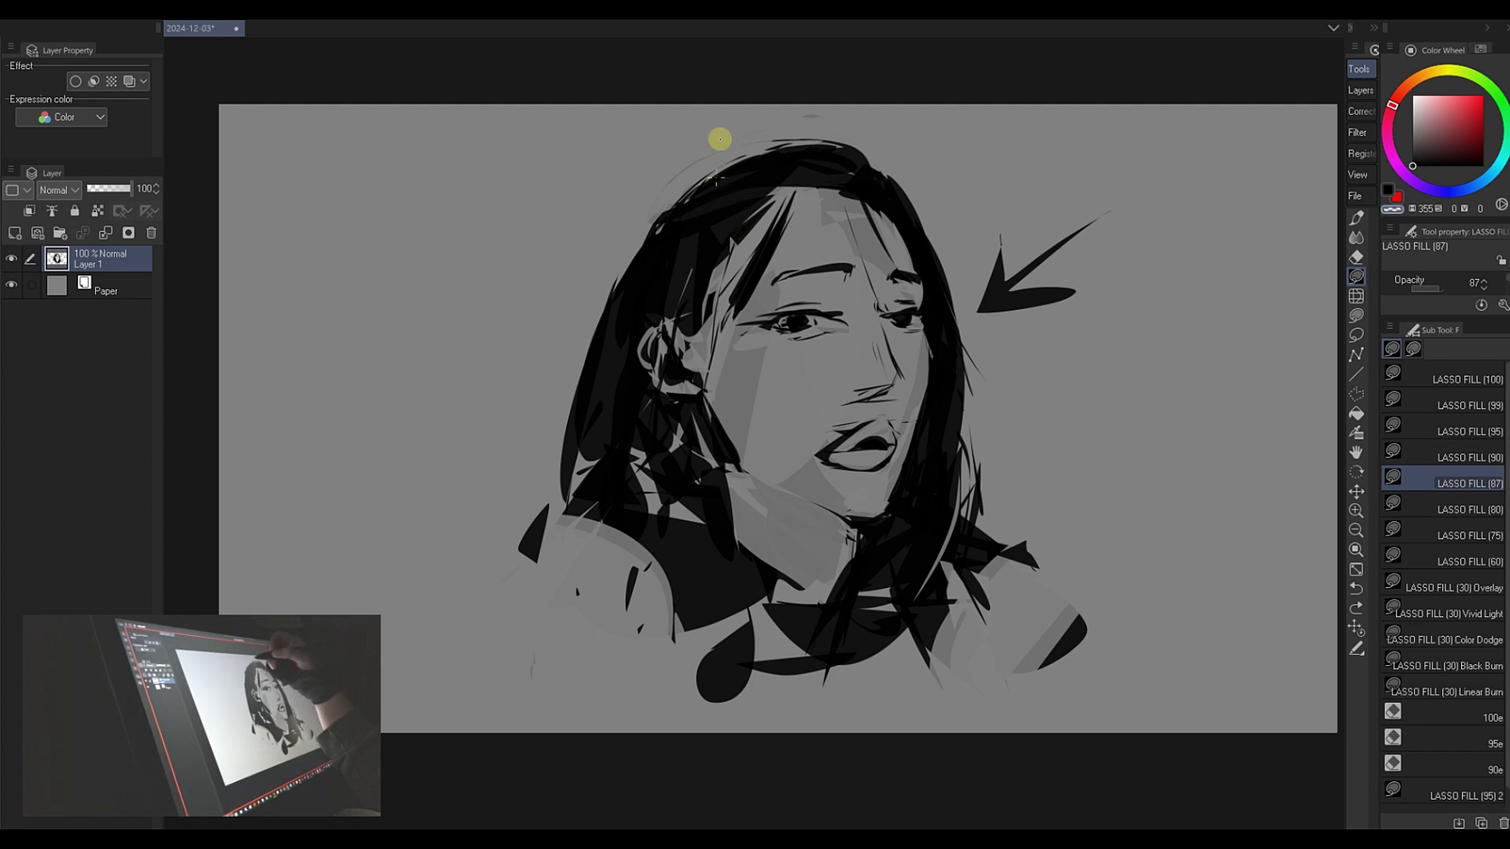
drag(824, 145, 895, 161)
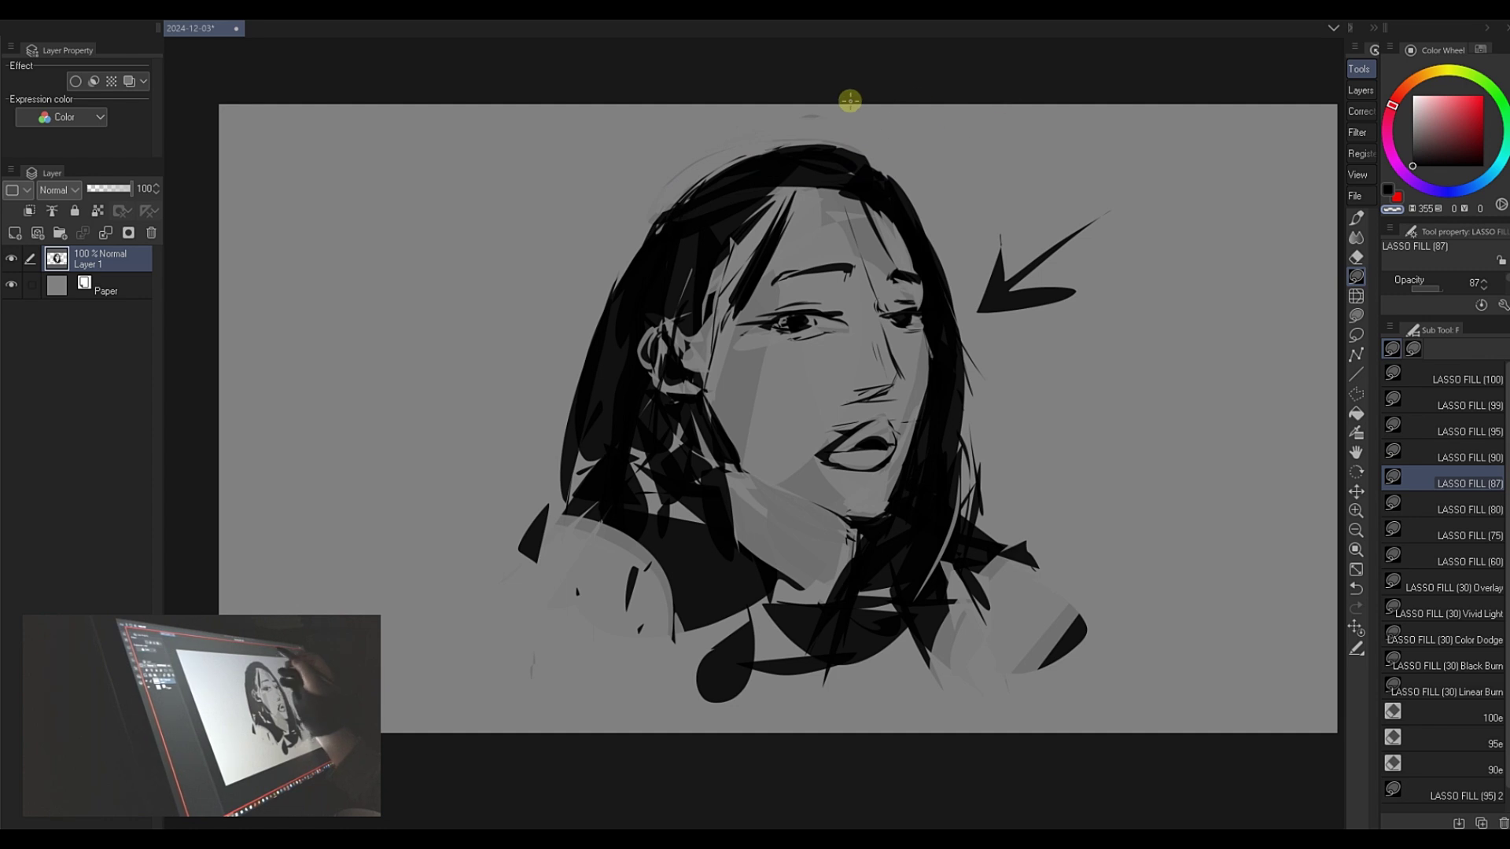
key(ctrl+z)
key(ctrl+y)
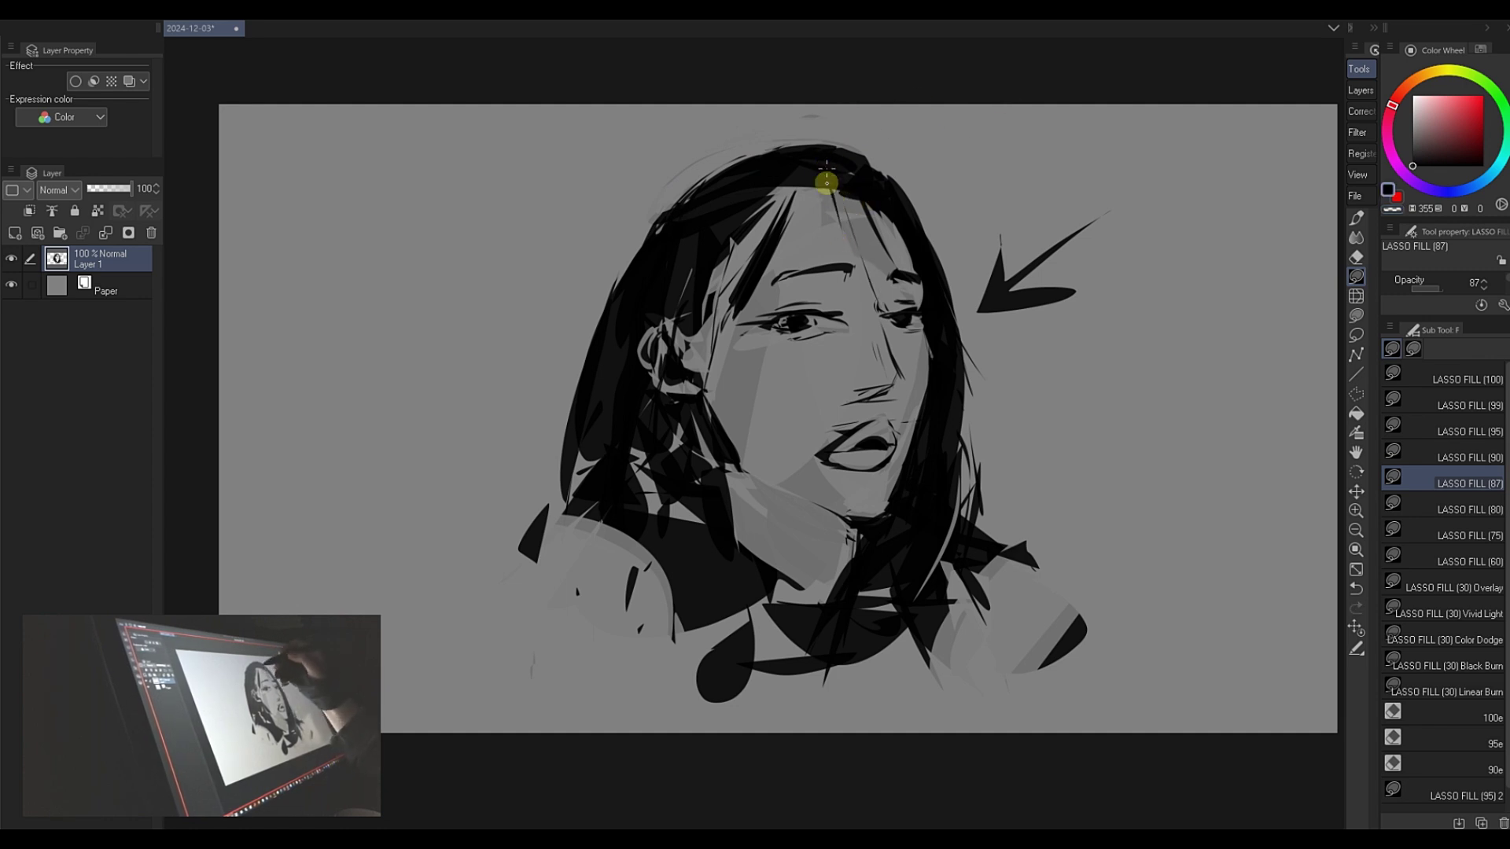
- Refine the black strands falling from the hairline over the near side of the forehead with small lasso fills
mouse_move(825, 195)
mouse_down()
mouse_move(789, 199)
mouse_move(799, 189)
mouse_move(783, 236)
mouse_up()
key(ctrl+z)
drag(781, 176, 784, 221)
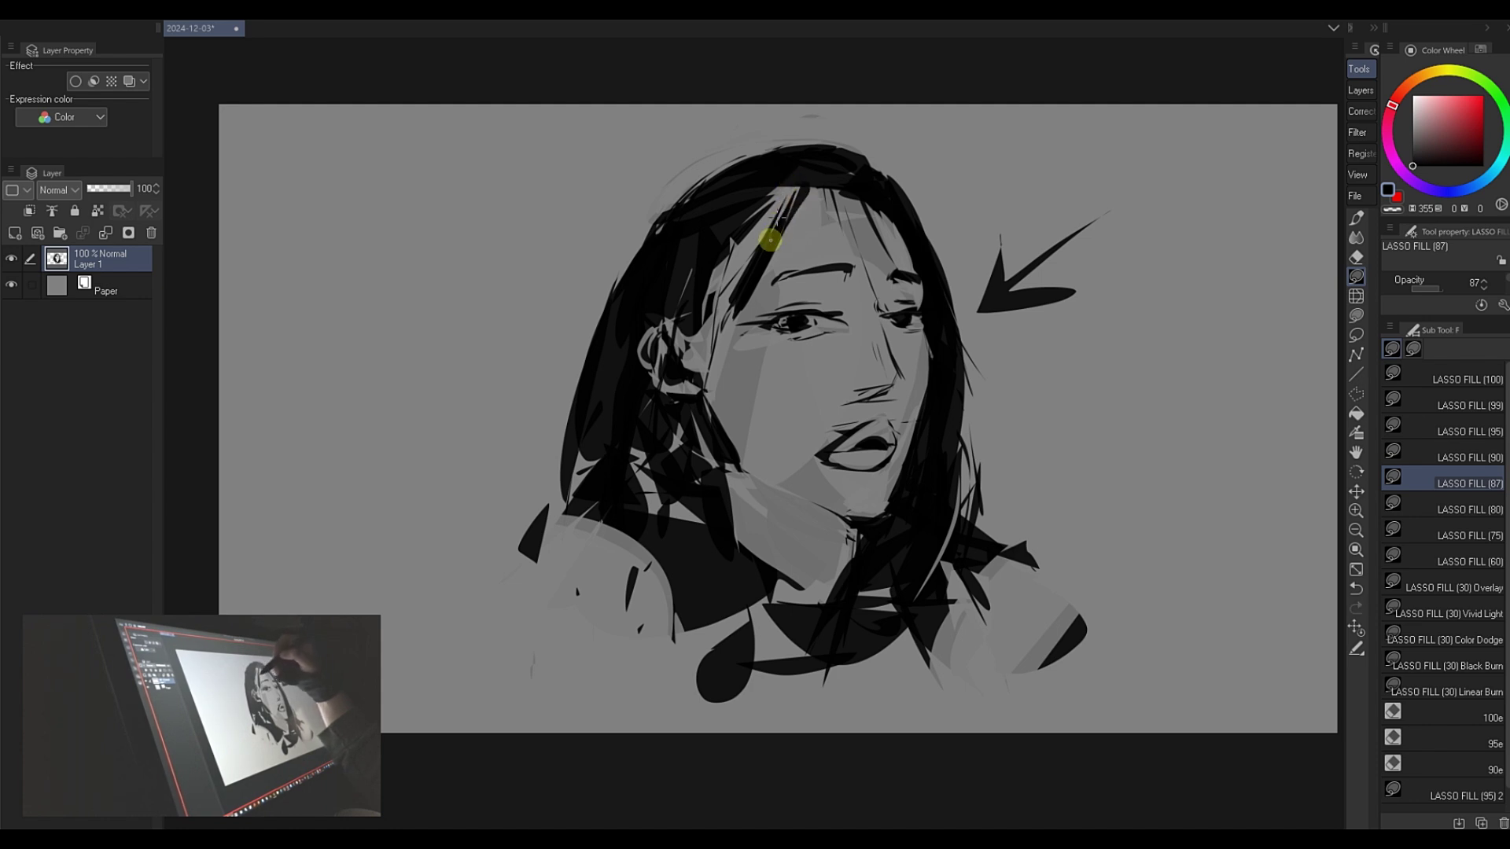
mouse_move(793, 189)
mouse_down()
mouse_move(778, 214)
mouse_move(774, 186)
mouse_up()
key(ctrl+z)
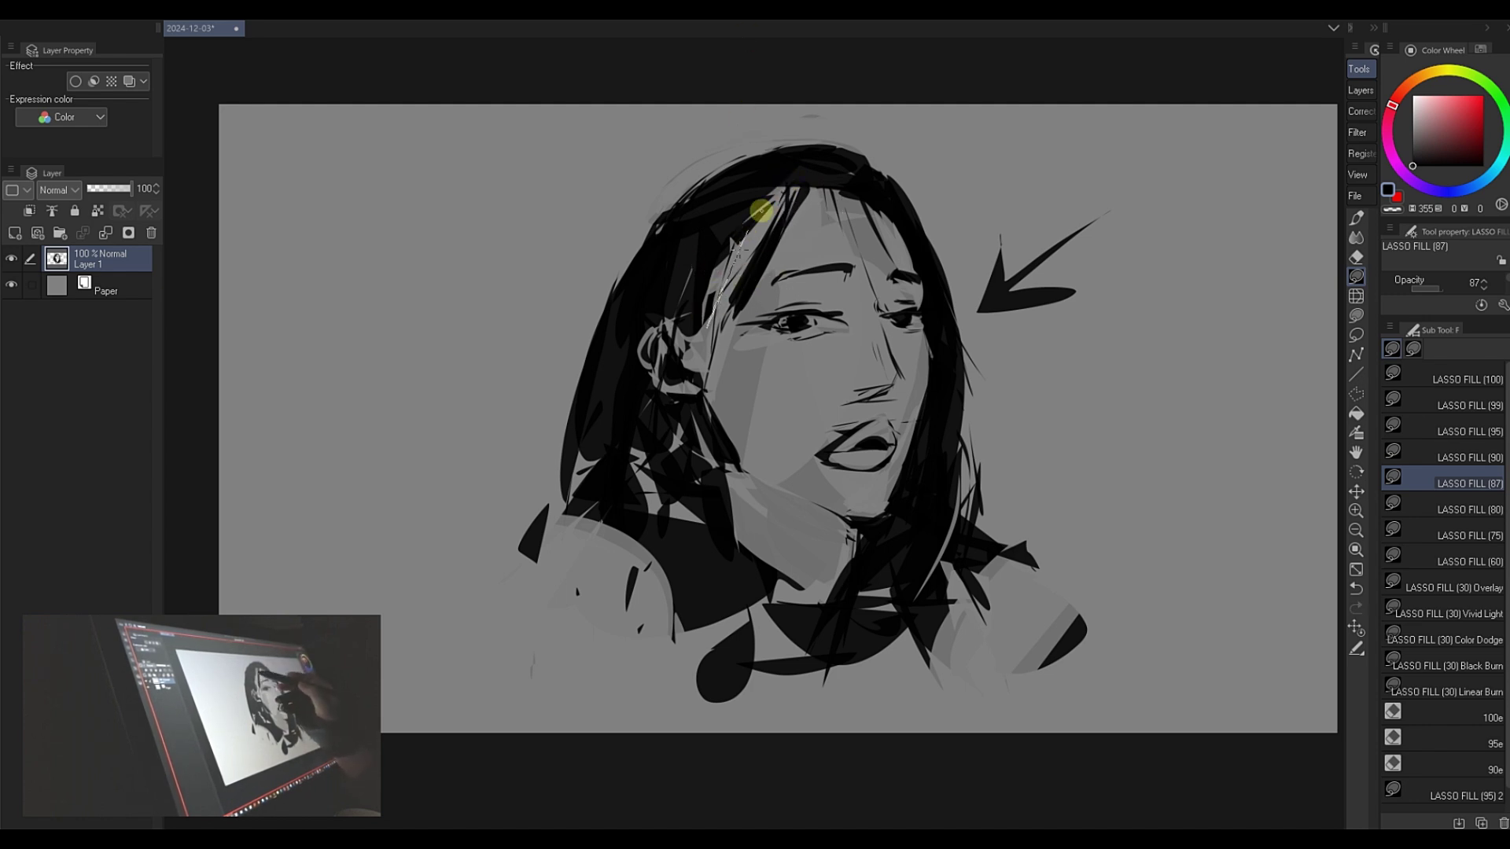
mouse_move(726, 274)
mouse_down()
mouse_move(796, 182)
mouse_move(757, 261)
mouse_up()
key(ctrl+z)
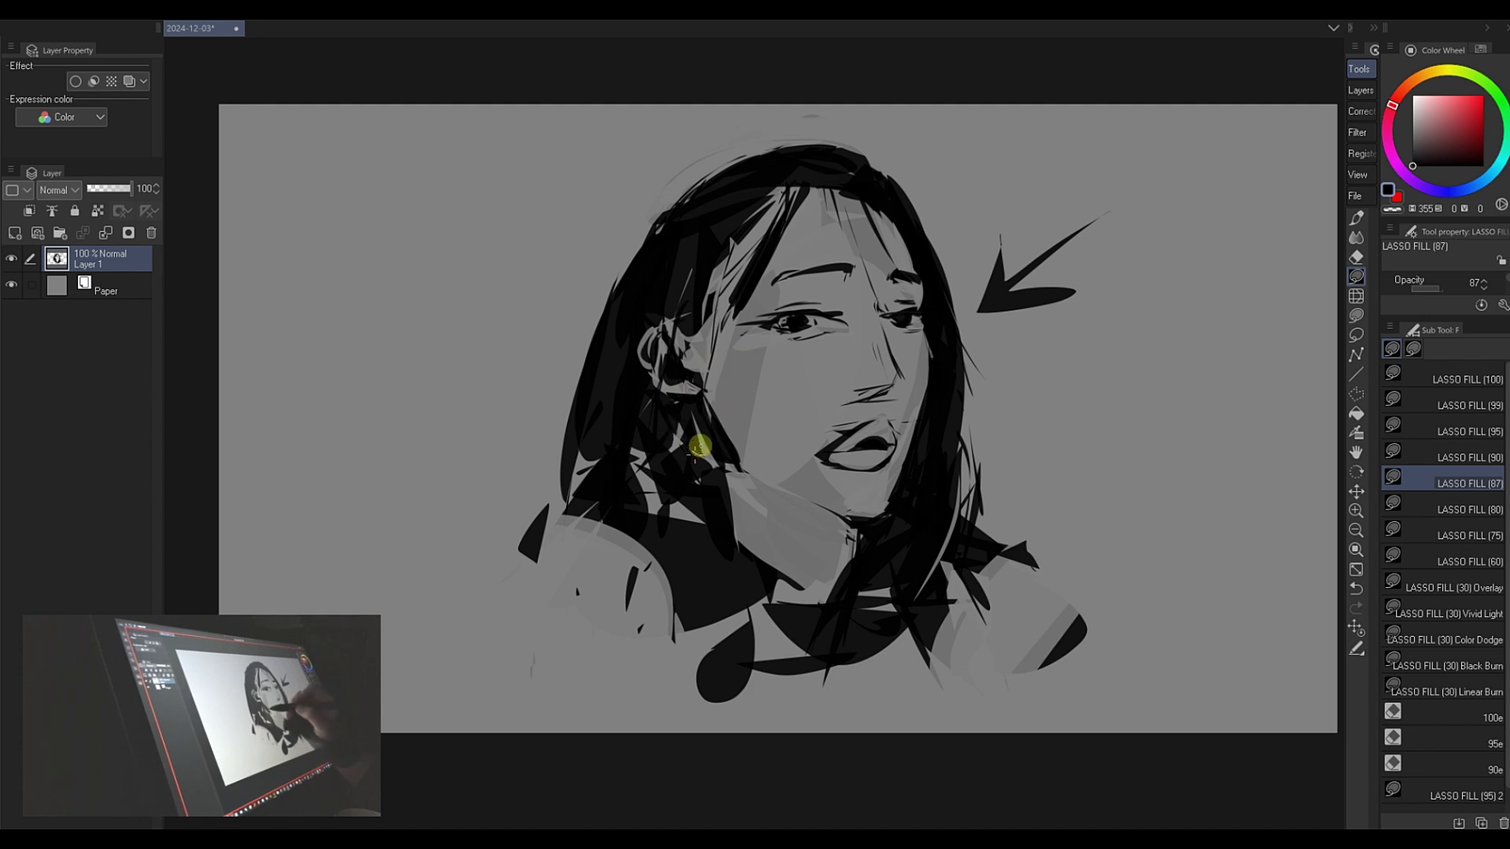
- Carve a transparent opening into the dark hair below the near ear, beside the jaw
key(ctrl+z)
key(c)
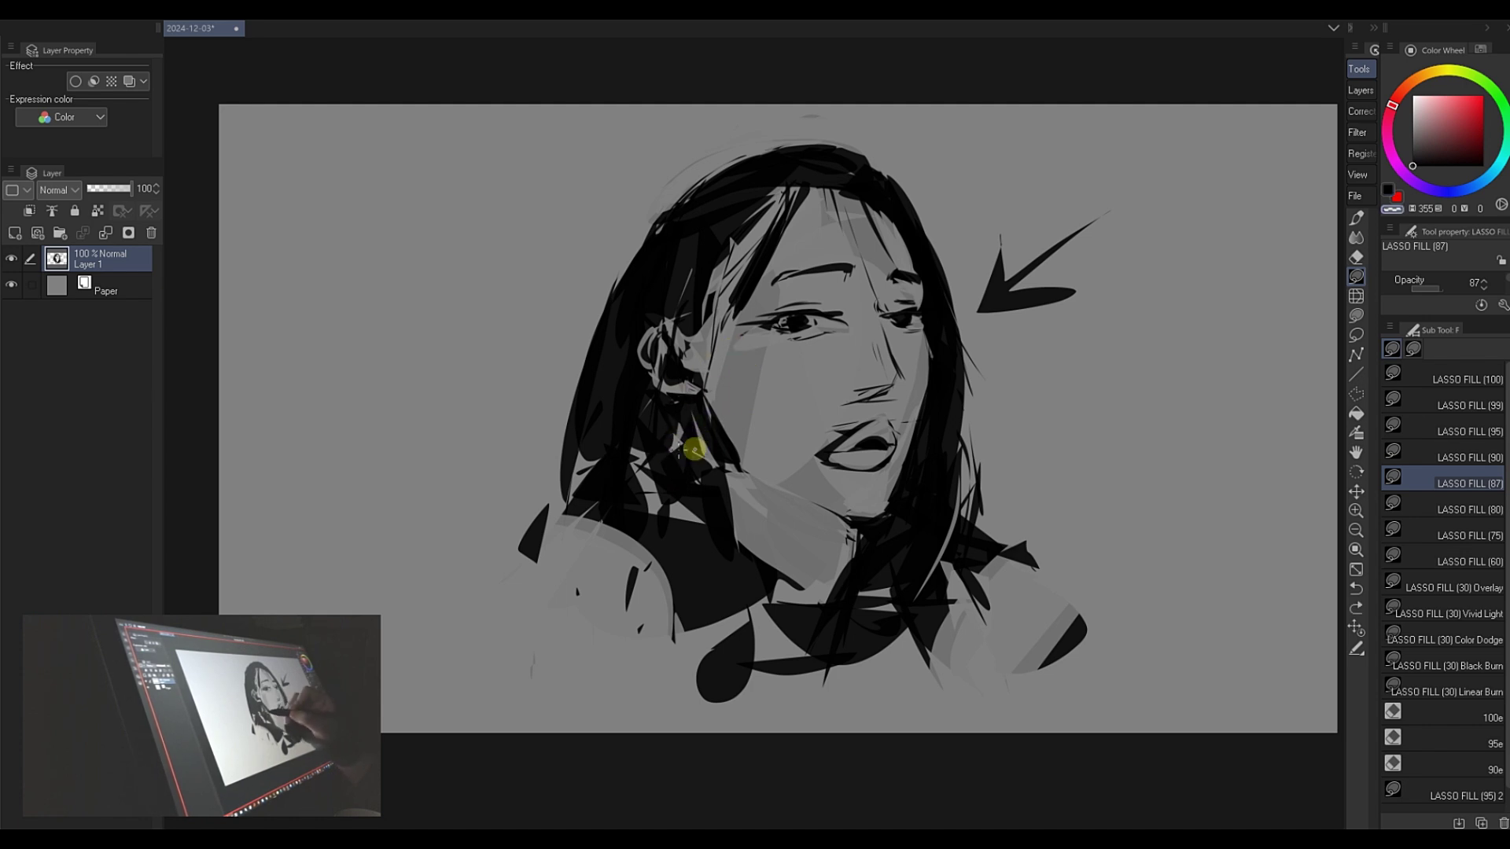
drag(695, 449, 692, 419)
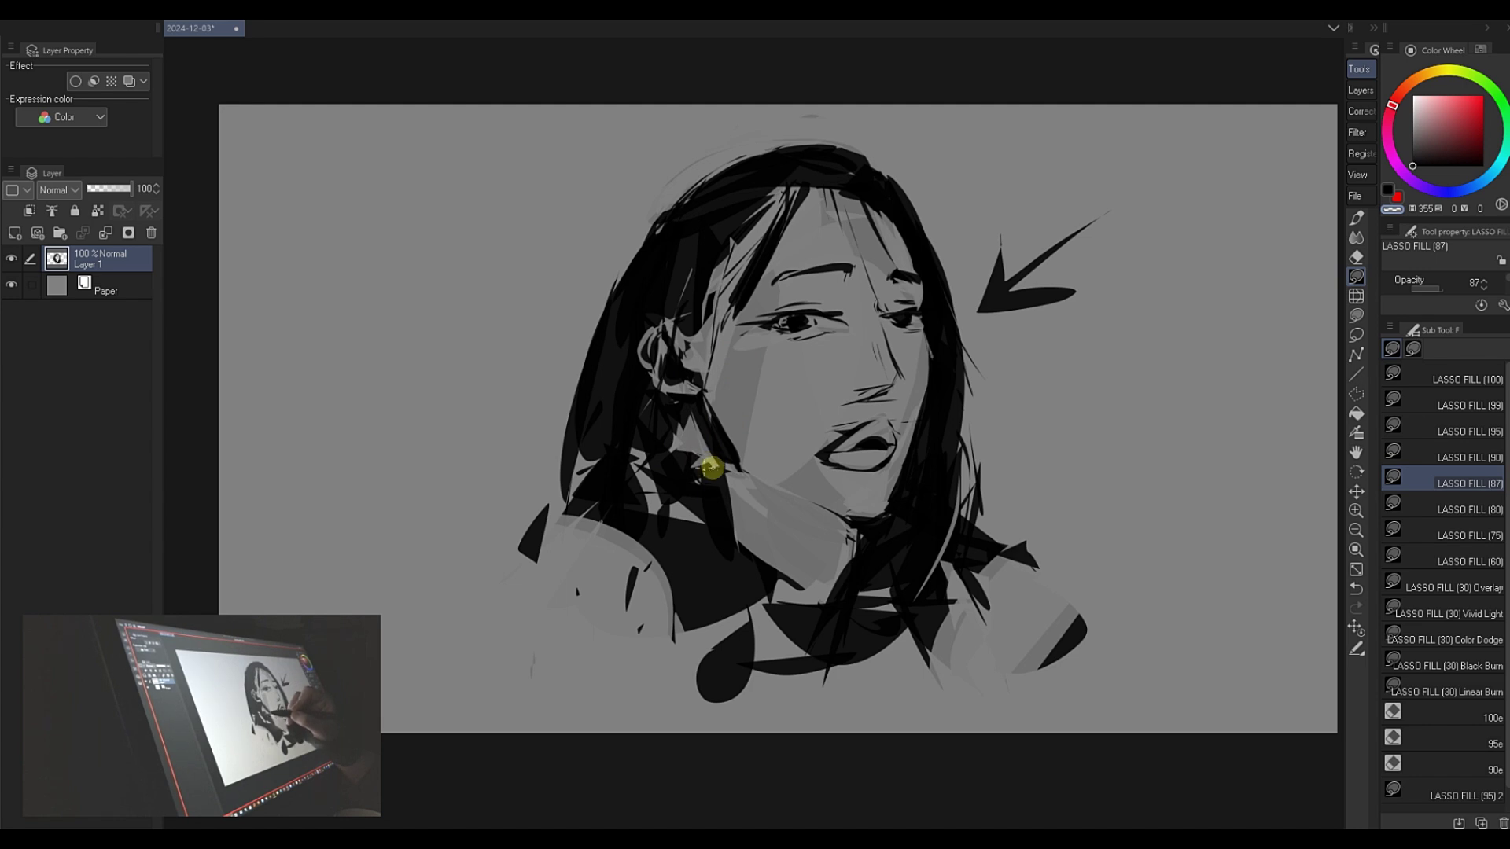
- Define the jawline and the hair edge along the far cheek with black fills, cleaning the edge with transparent ones
key(c)
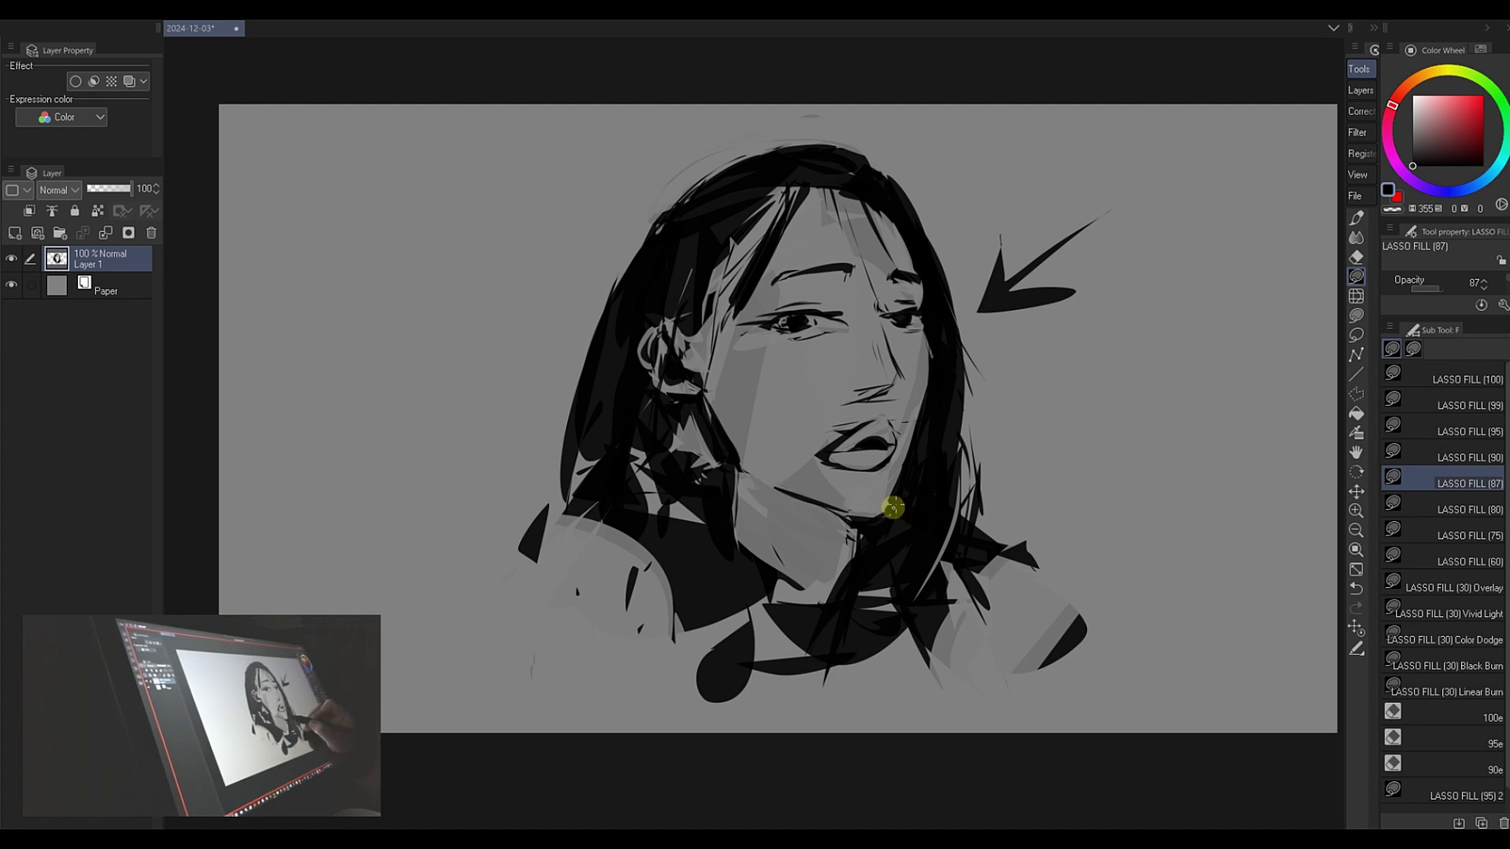
drag(892, 506, 907, 423)
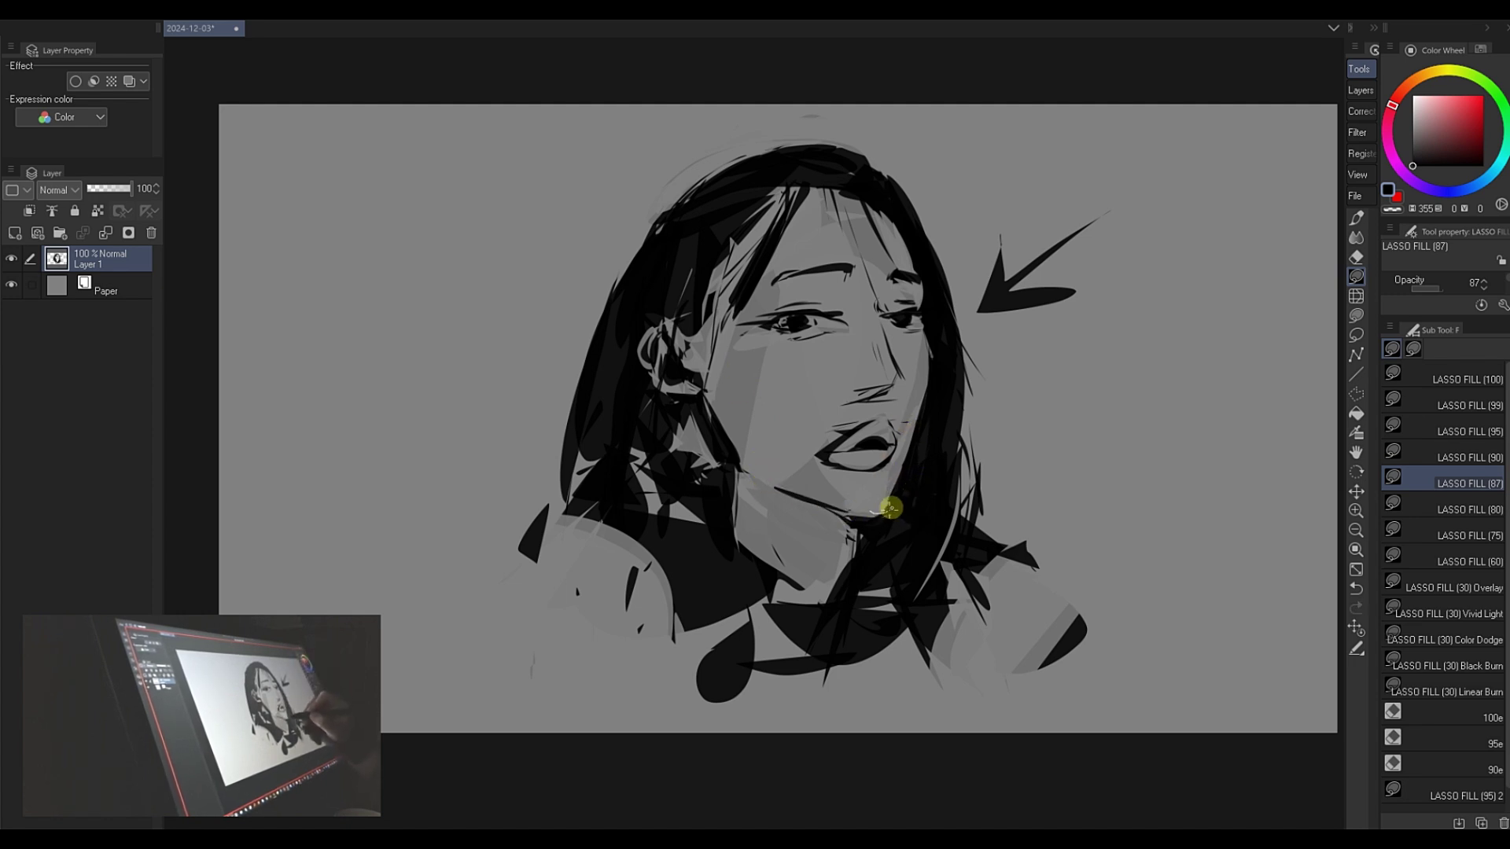
mouse_move(891, 508)
mouse_down()
mouse_move(899, 458)
mouse_move(885, 508)
mouse_move(896, 484)
mouse_up()
key(c)
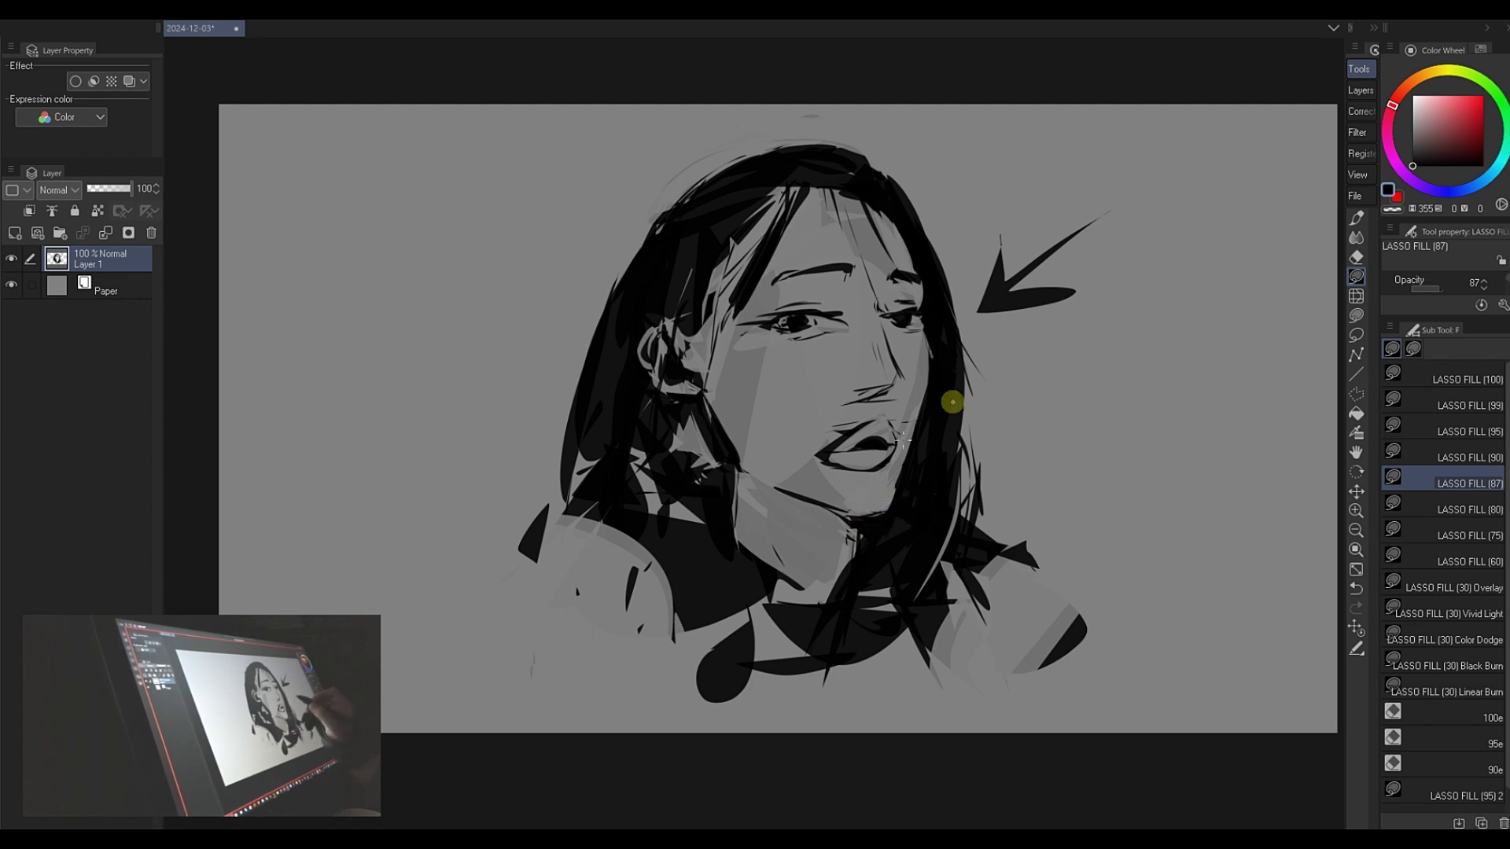
key(c)
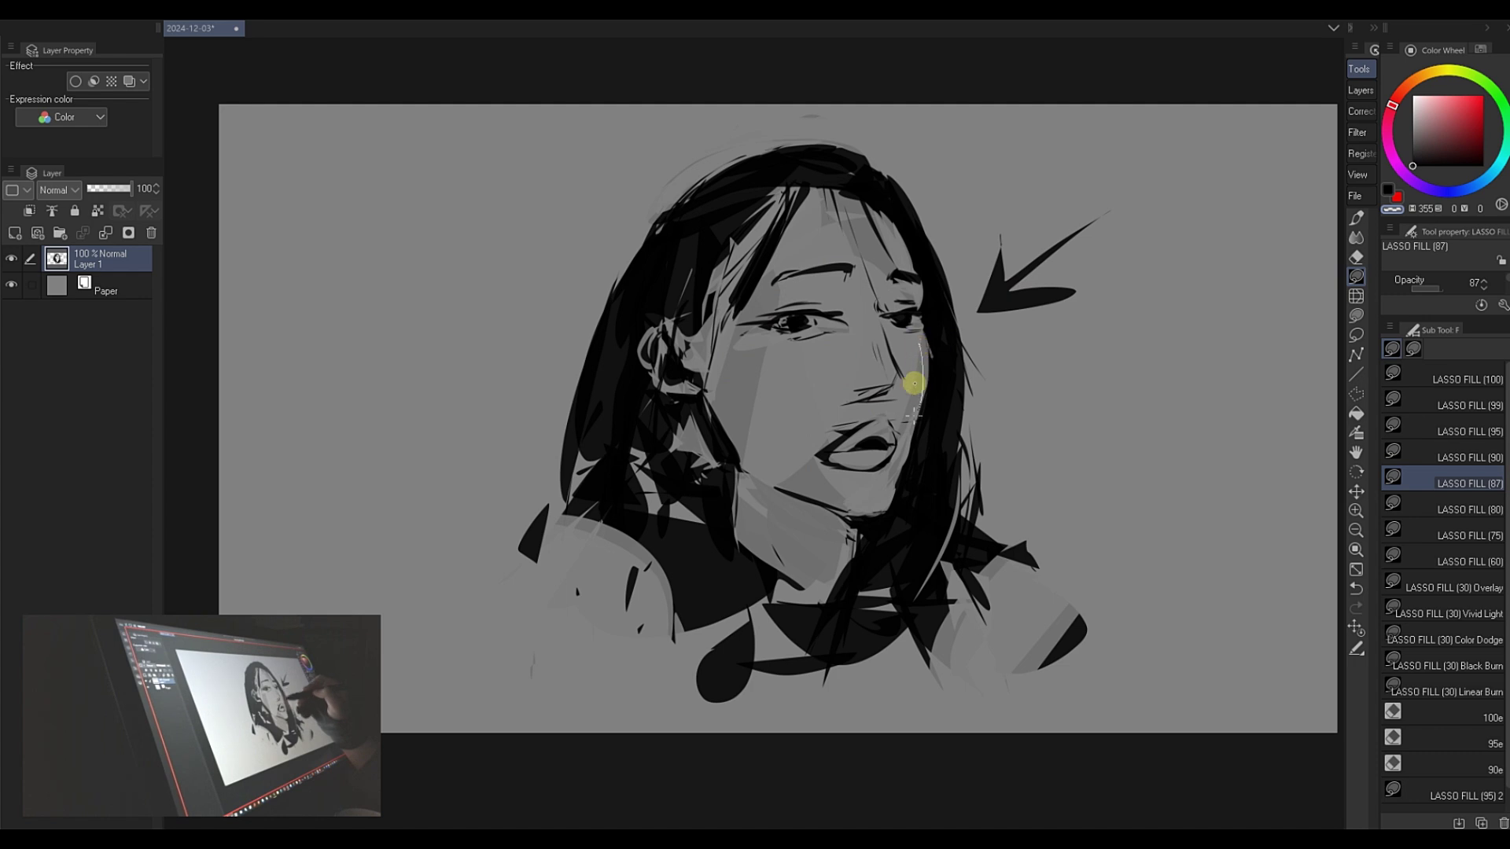
key(ctrl)
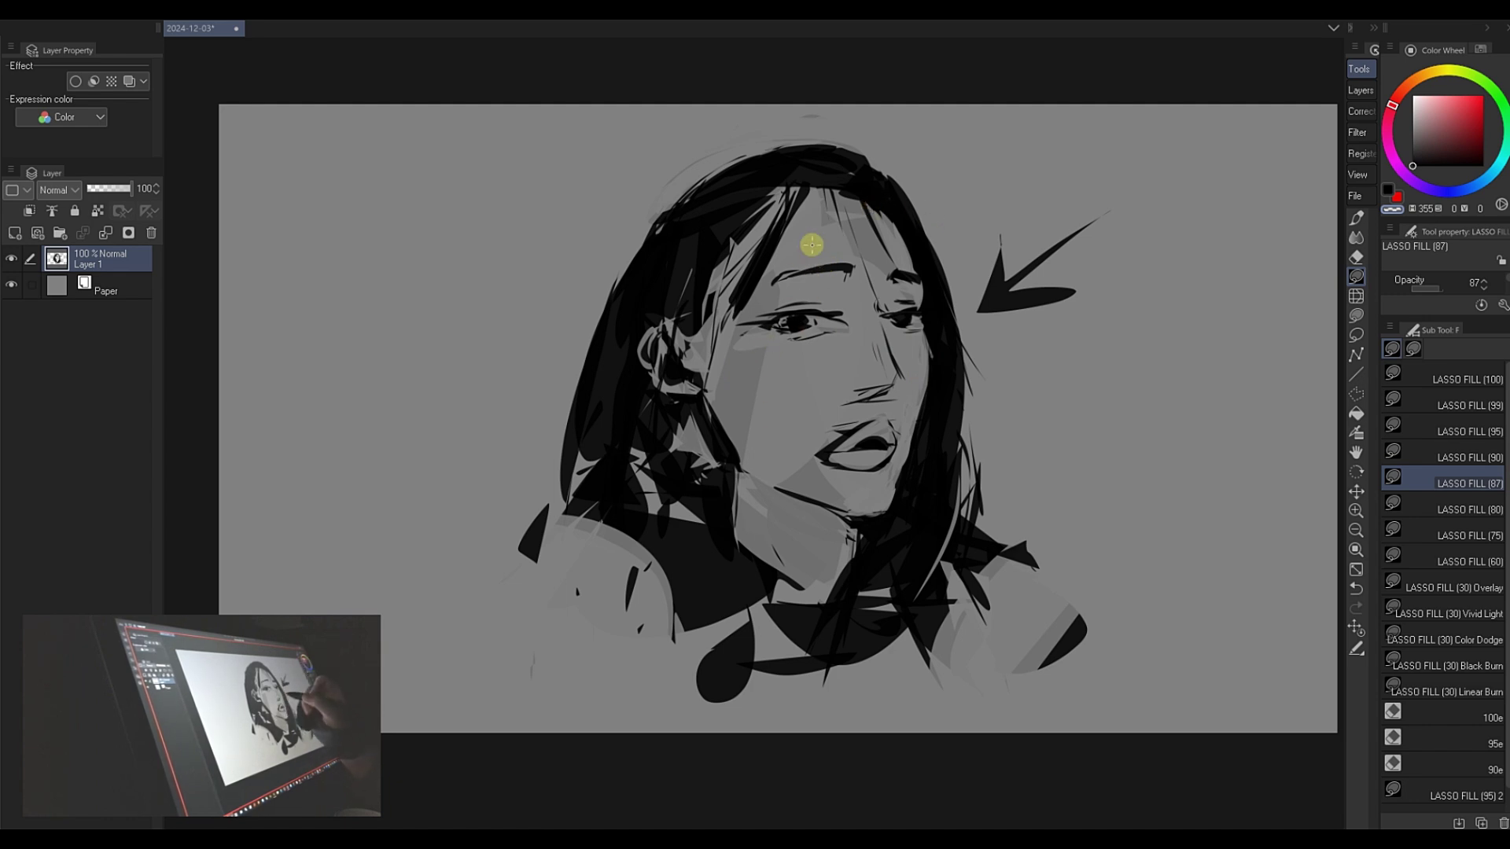
- Rework the loose hair strands at the near temple and across the forehead with black lasso fills
drag(735, 283, 765, 265)
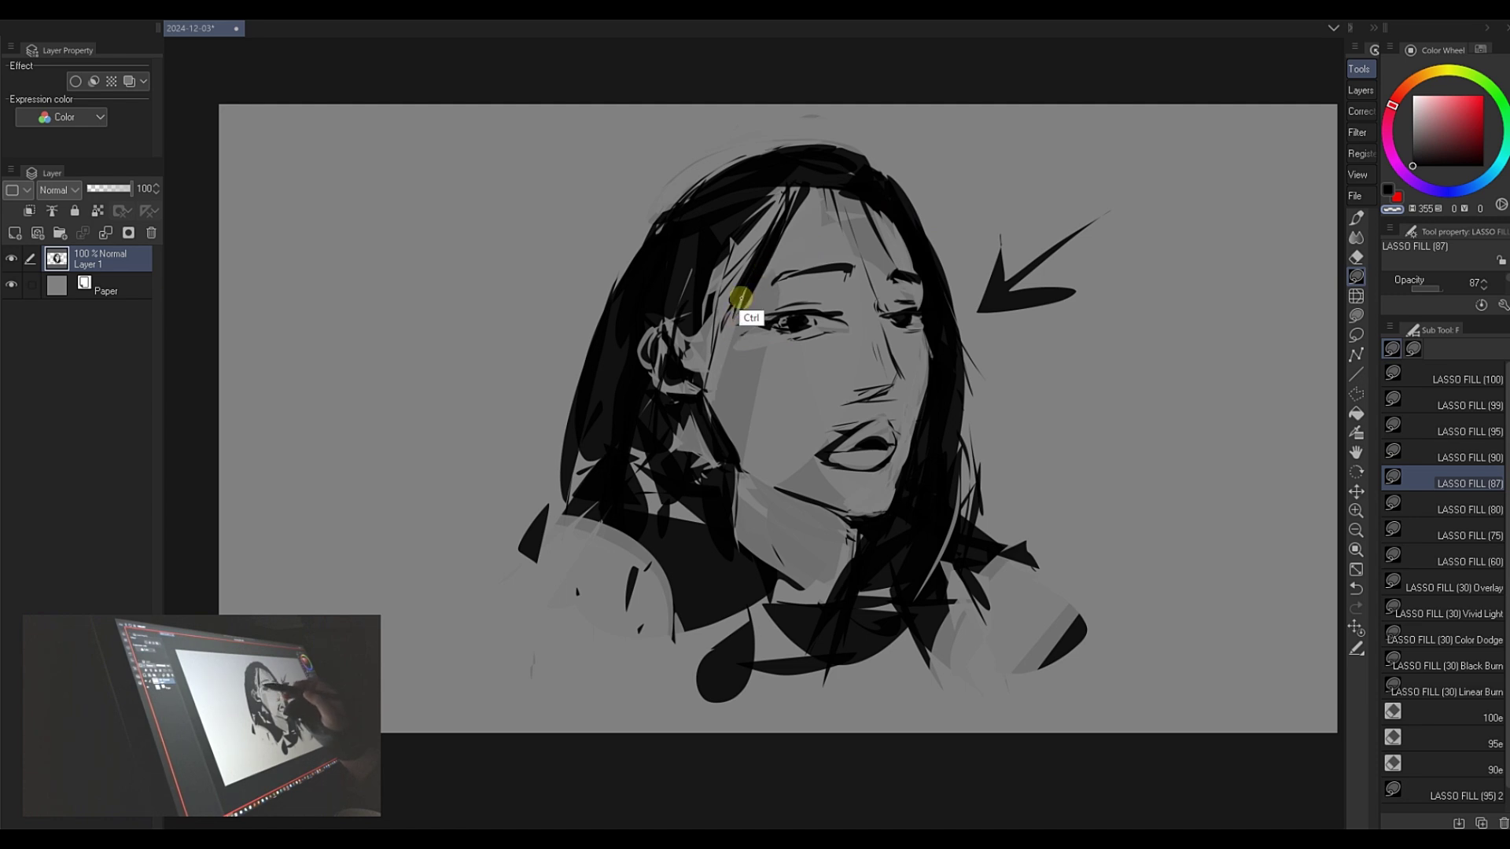
key(ctrl+z)
key(c)
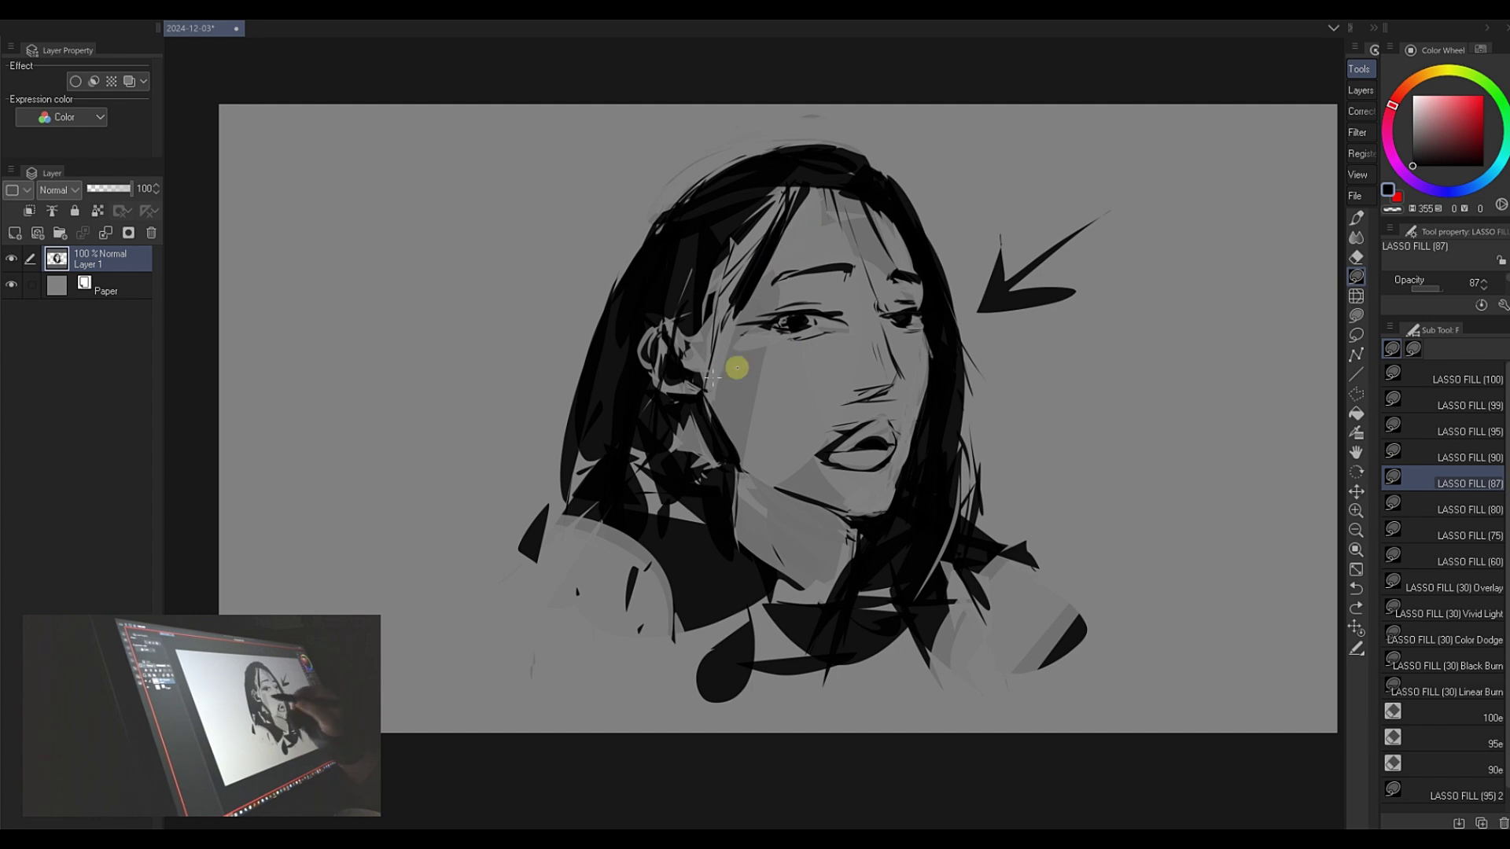
mouse_move(737, 367)
mouse_down()
mouse_move(811, 259)
mouse_move(730, 372)
mouse_move(739, 301)
mouse_move(718, 359)
mouse_move(742, 290)
mouse_move(774, 244)
mouse_up()
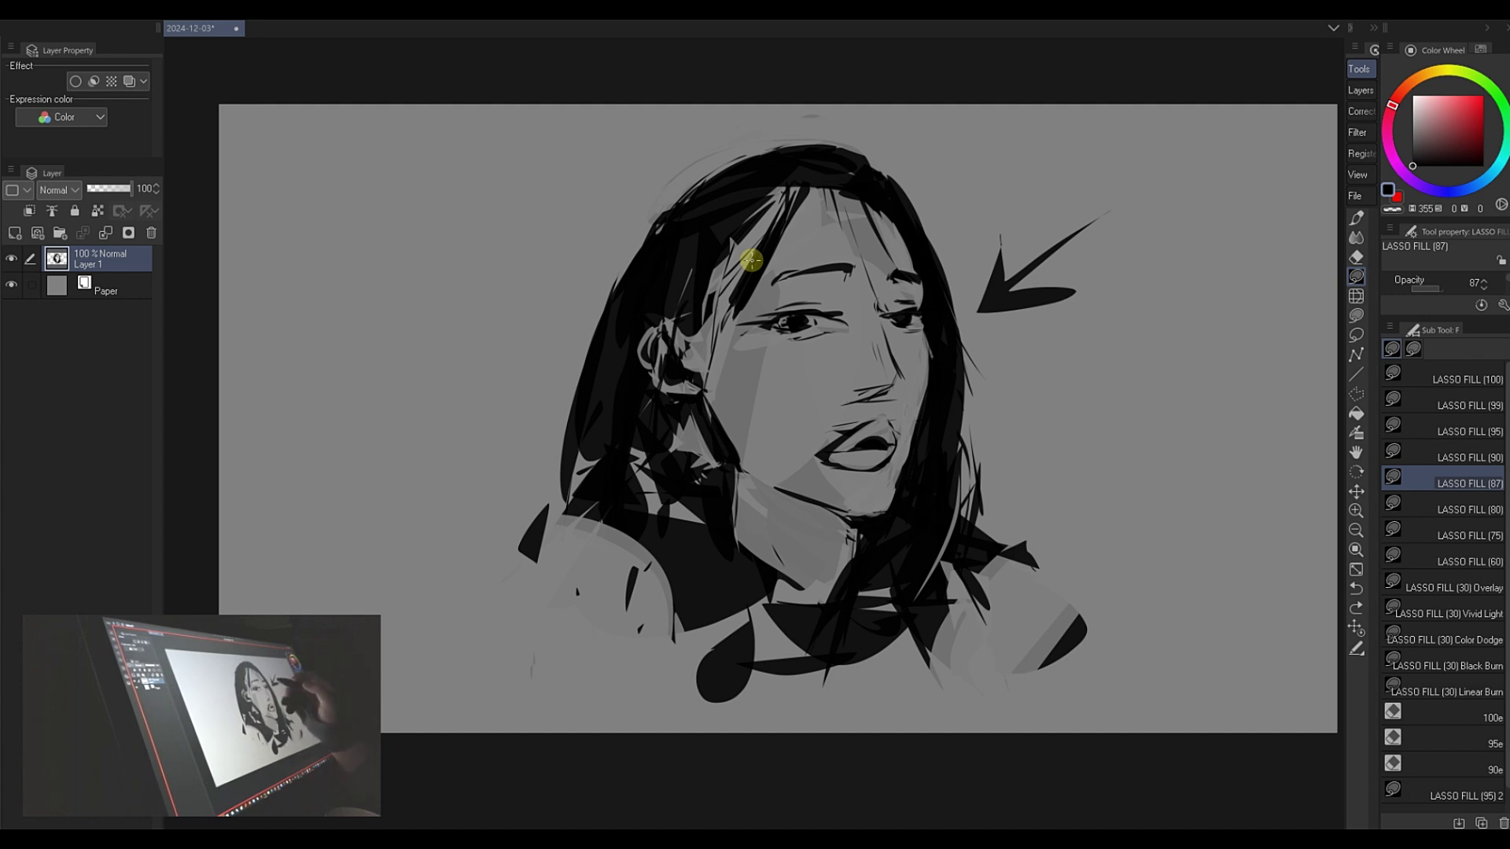
drag(752, 261, 773, 266)
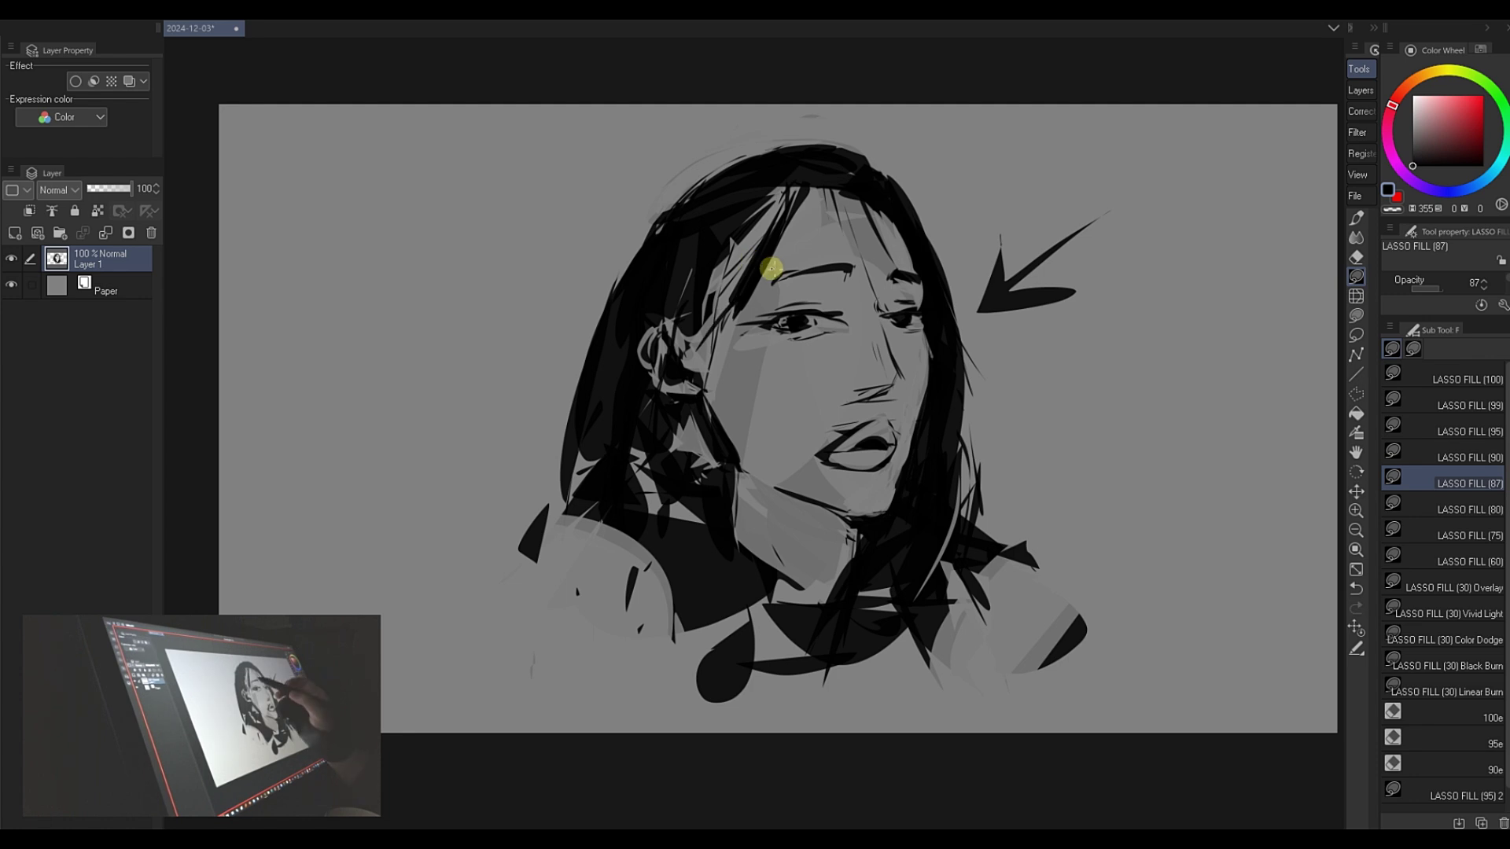
key(ctrl+z)
drag(809, 195, 869, 272)
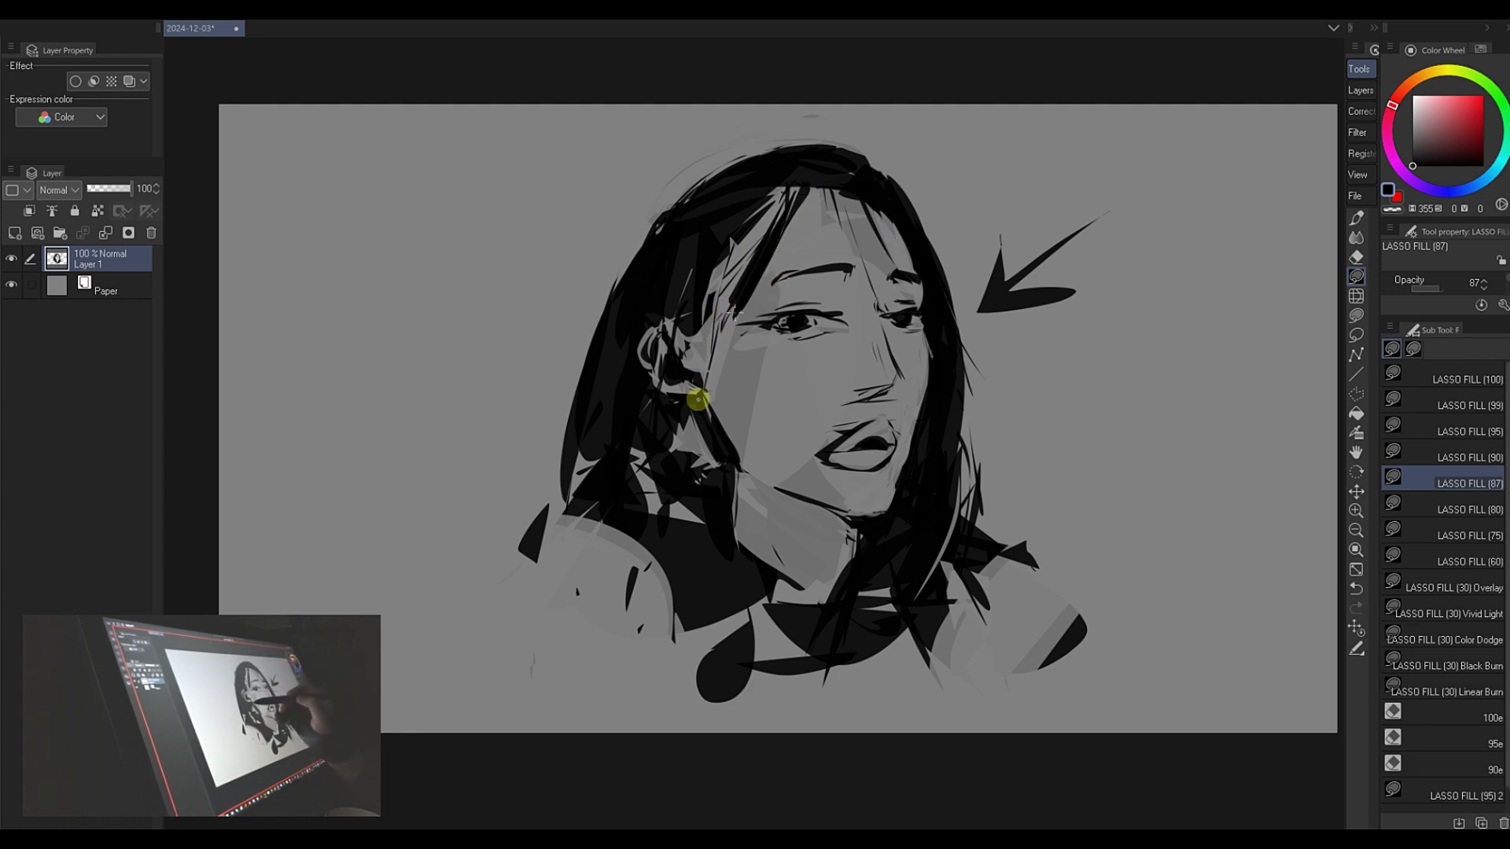
mouse_move(701, 405)
mouse_down()
mouse_move(718, 276)
mouse_move(708, 320)
mouse_move(748, 271)
mouse_move(718, 293)
mouse_up()
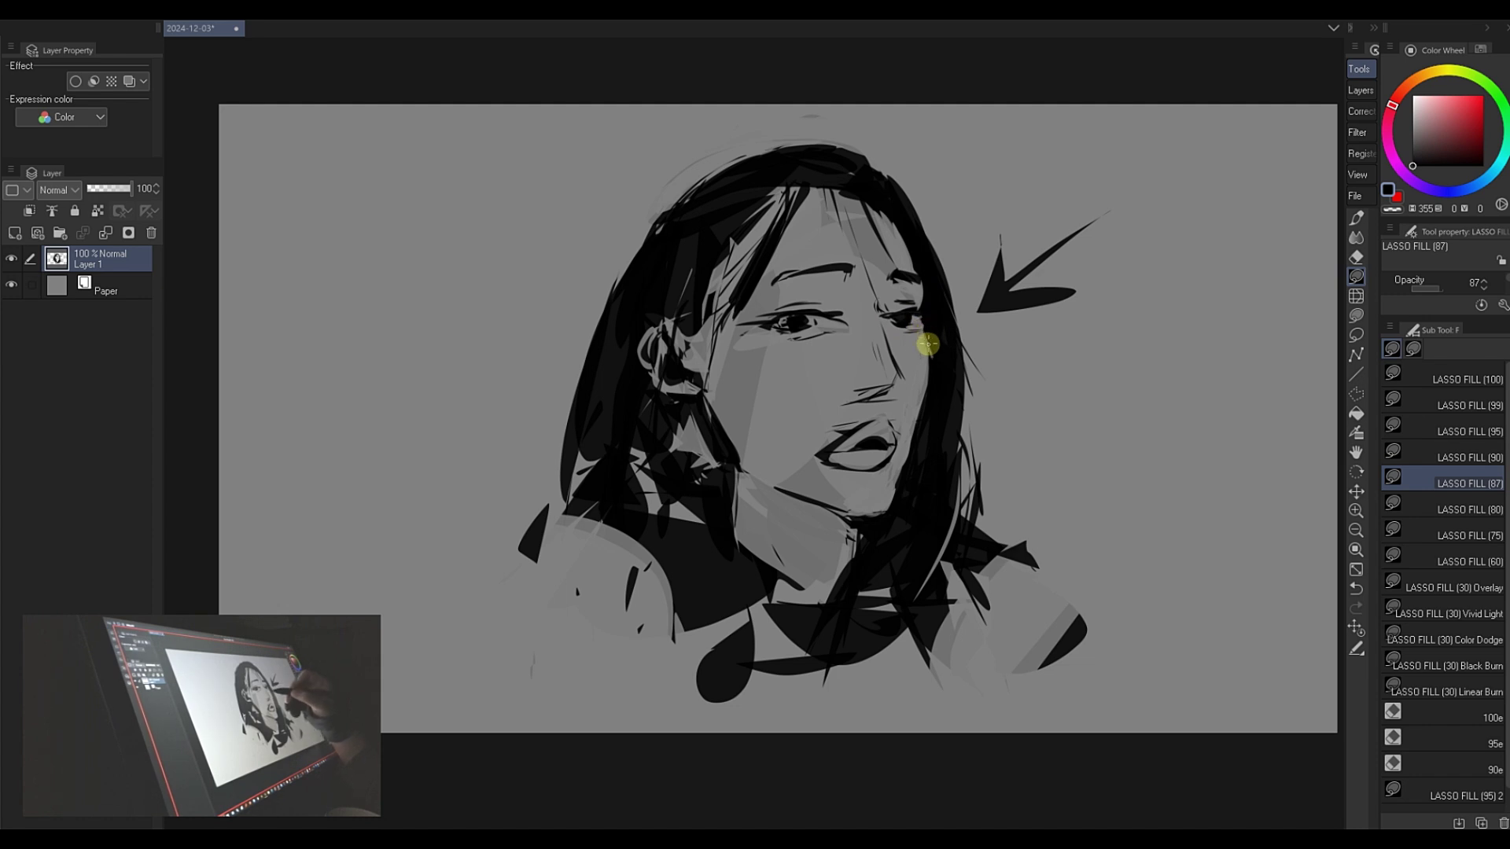
- Clean the far cheek's edge below the eye and erase the gray shadow shape on the near cheek with transparent fills
key(c)
drag(922, 332, 926, 349)
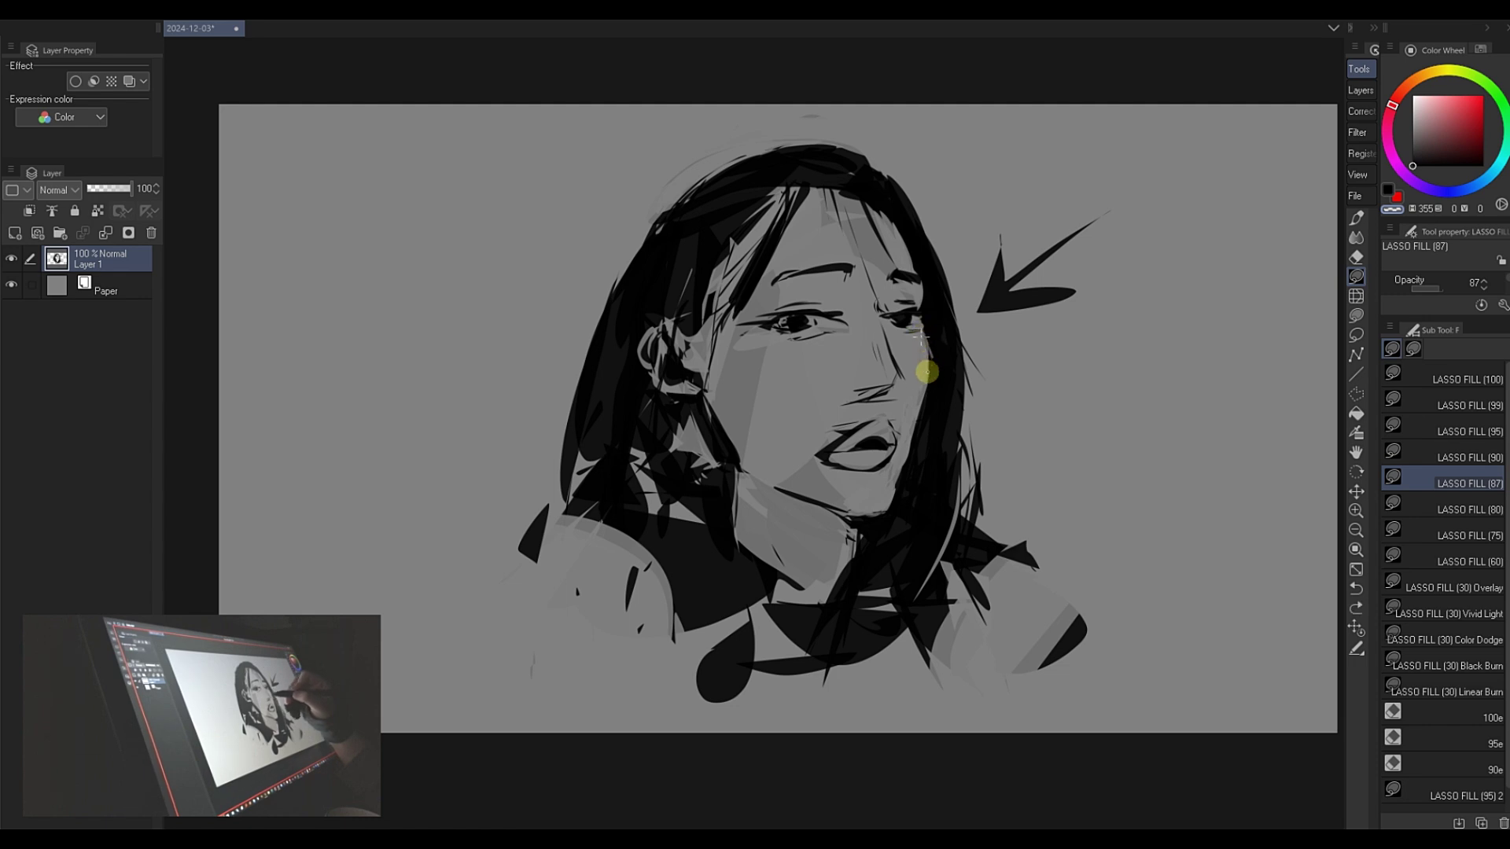
key(ctrl)
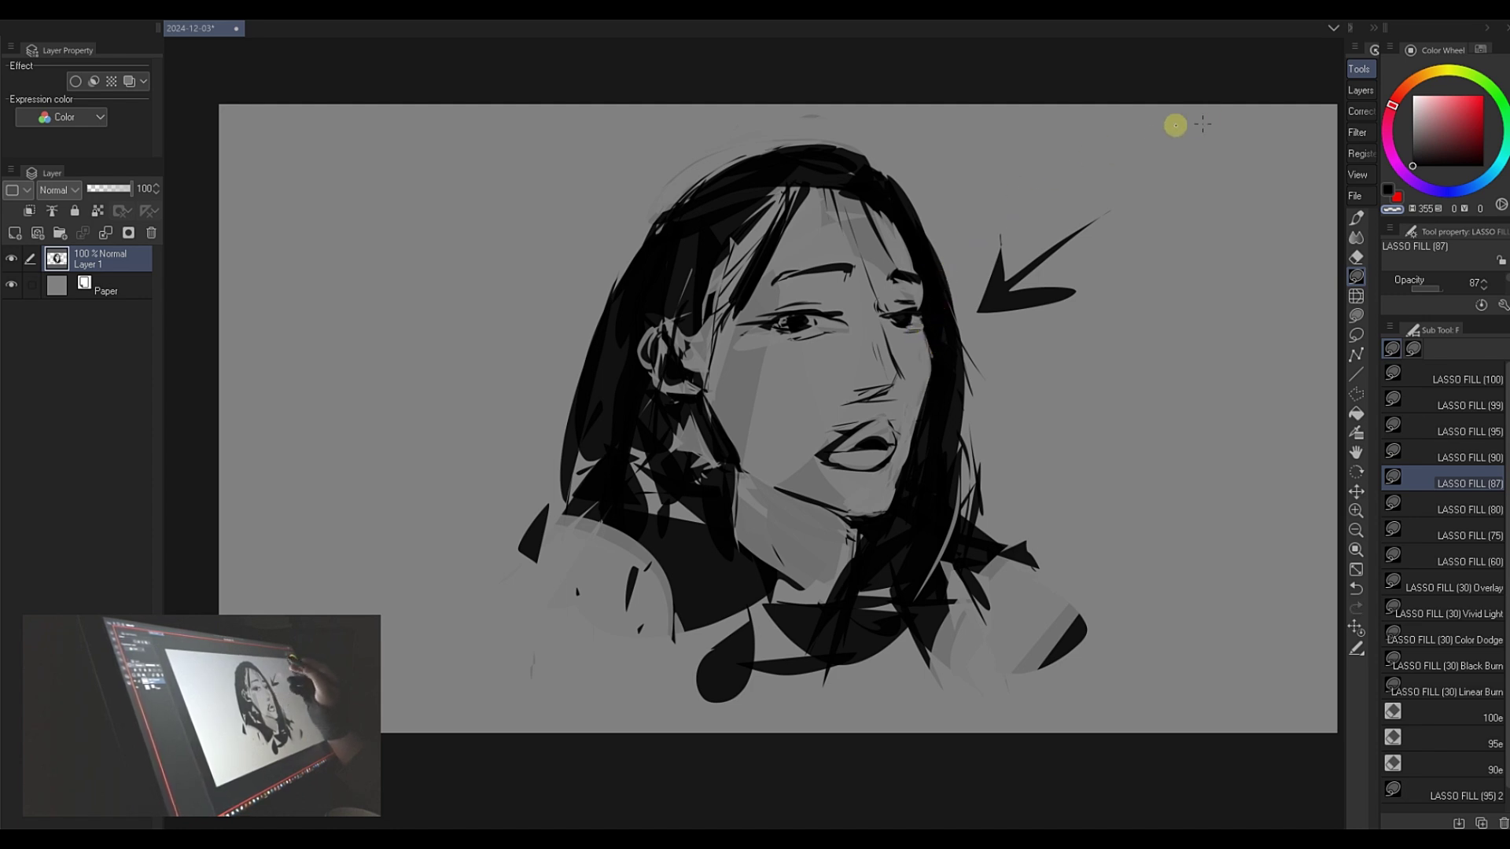
mouse_move(779, 351)
mouse_down()
mouse_move(725, 337)
mouse_move(780, 342)
mouse_move(773, 305)
mouse_move(707, 301)
mouse_move(794, 292)
mouse_move(796, 268)
mouse_move(762, 304)
mouse_up()
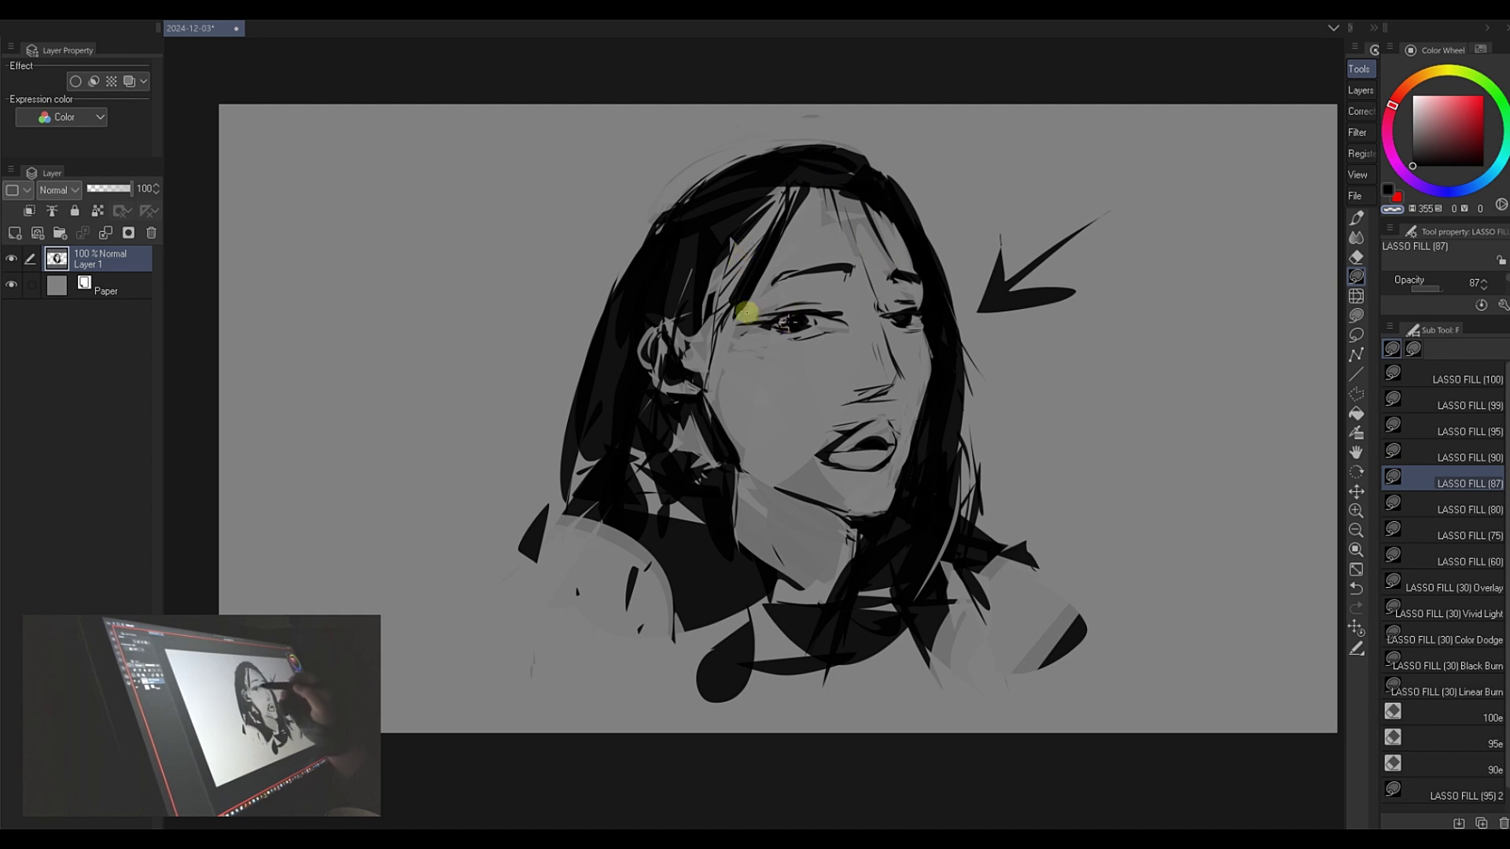
key(ctrl)
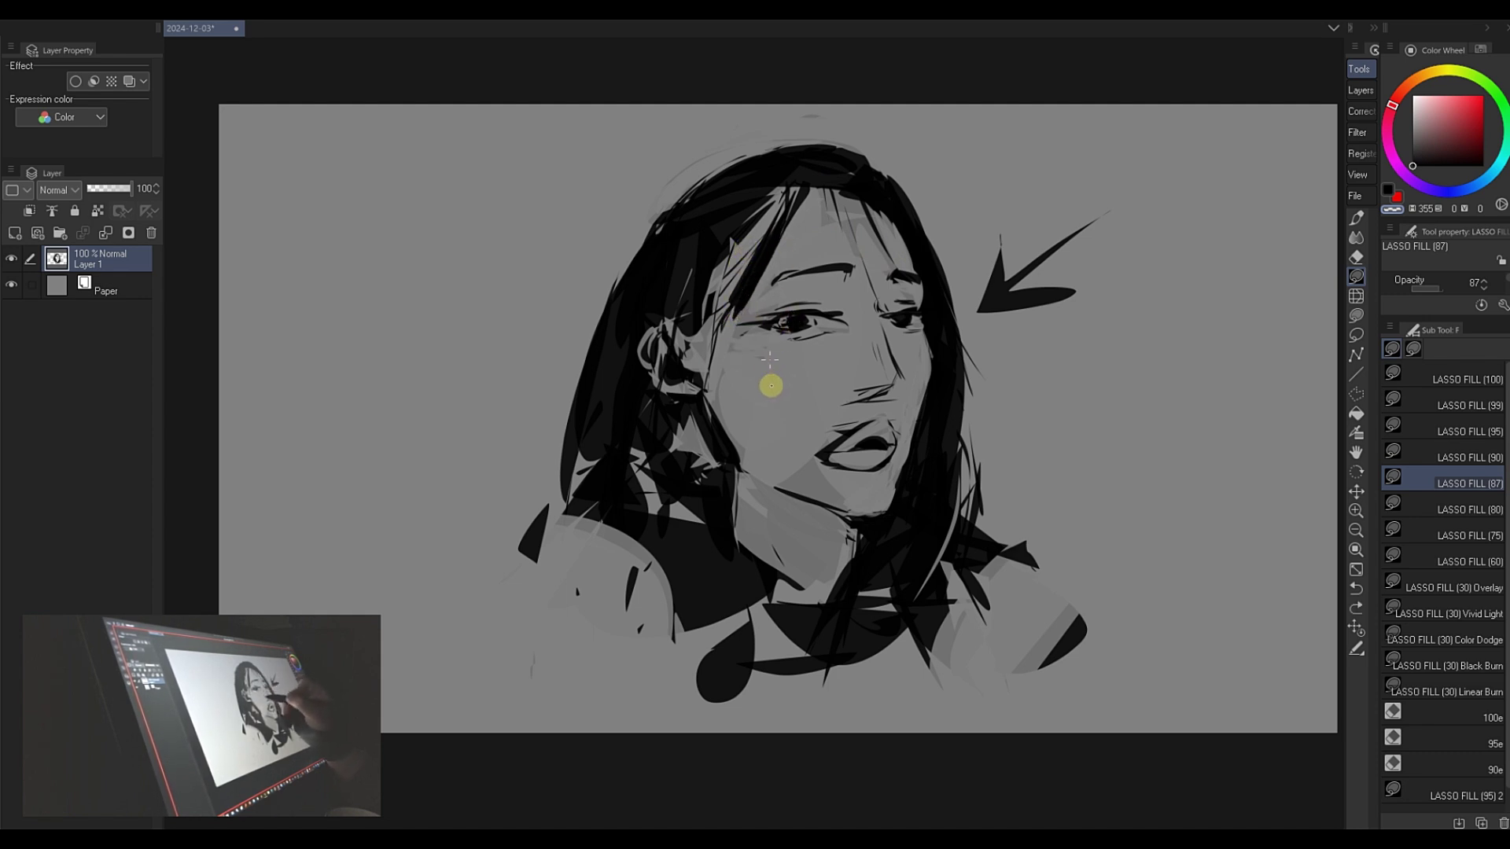
- Reshape the inside of the near ear and its edge toward the cheek with alternating black and transparent fills
key(c)
drag(737, 312, 744, 287)
key(ctrl+z)
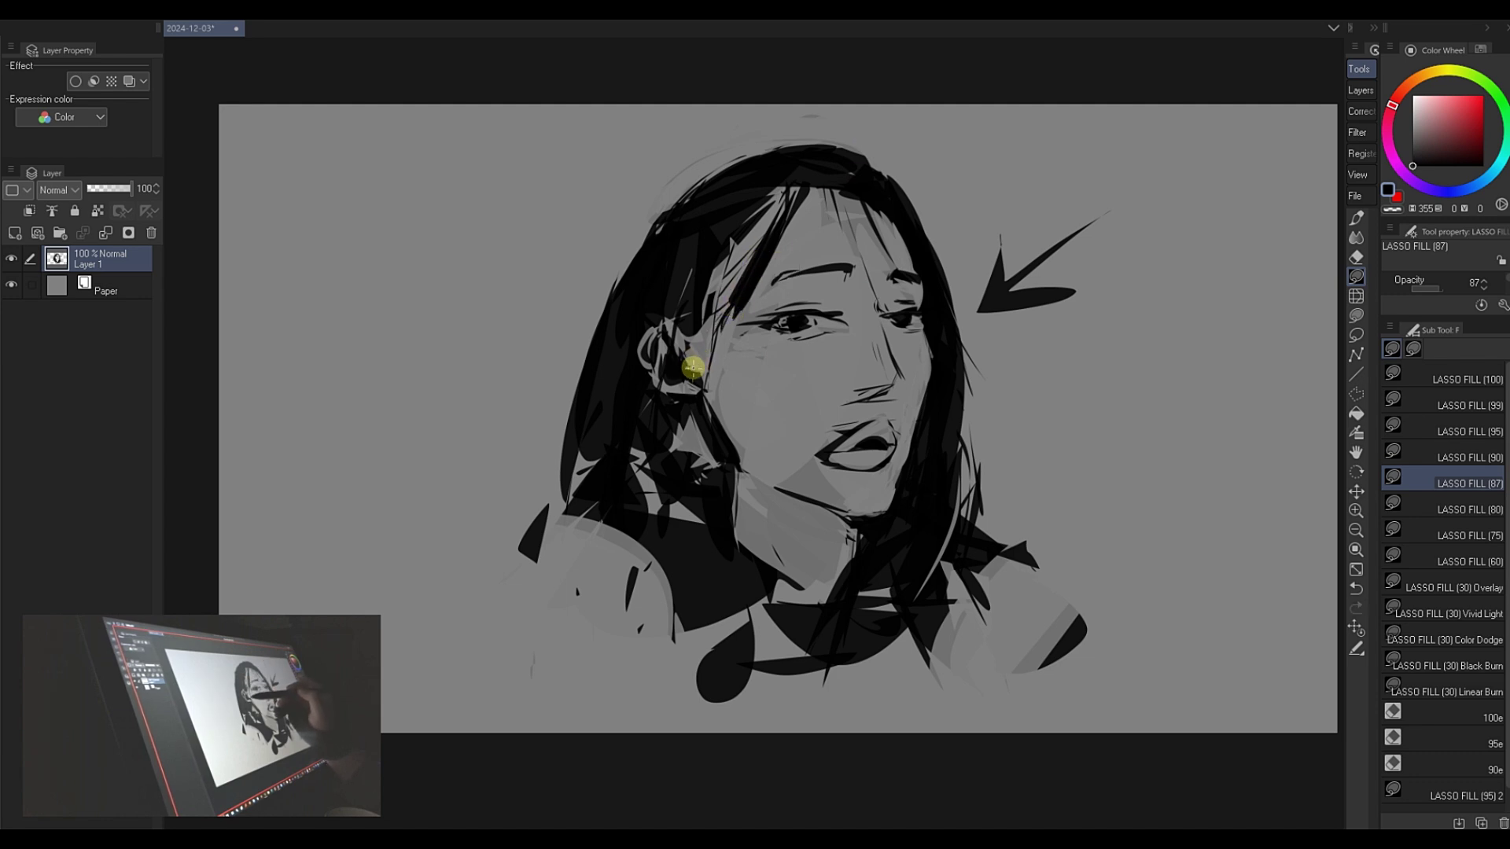
mouse_move(688, 368)
mouse_down()
mouse_move(667, 377)
mouse_move(698, 392)
mouse_move(673, 357)
mouse_up()
key(c)
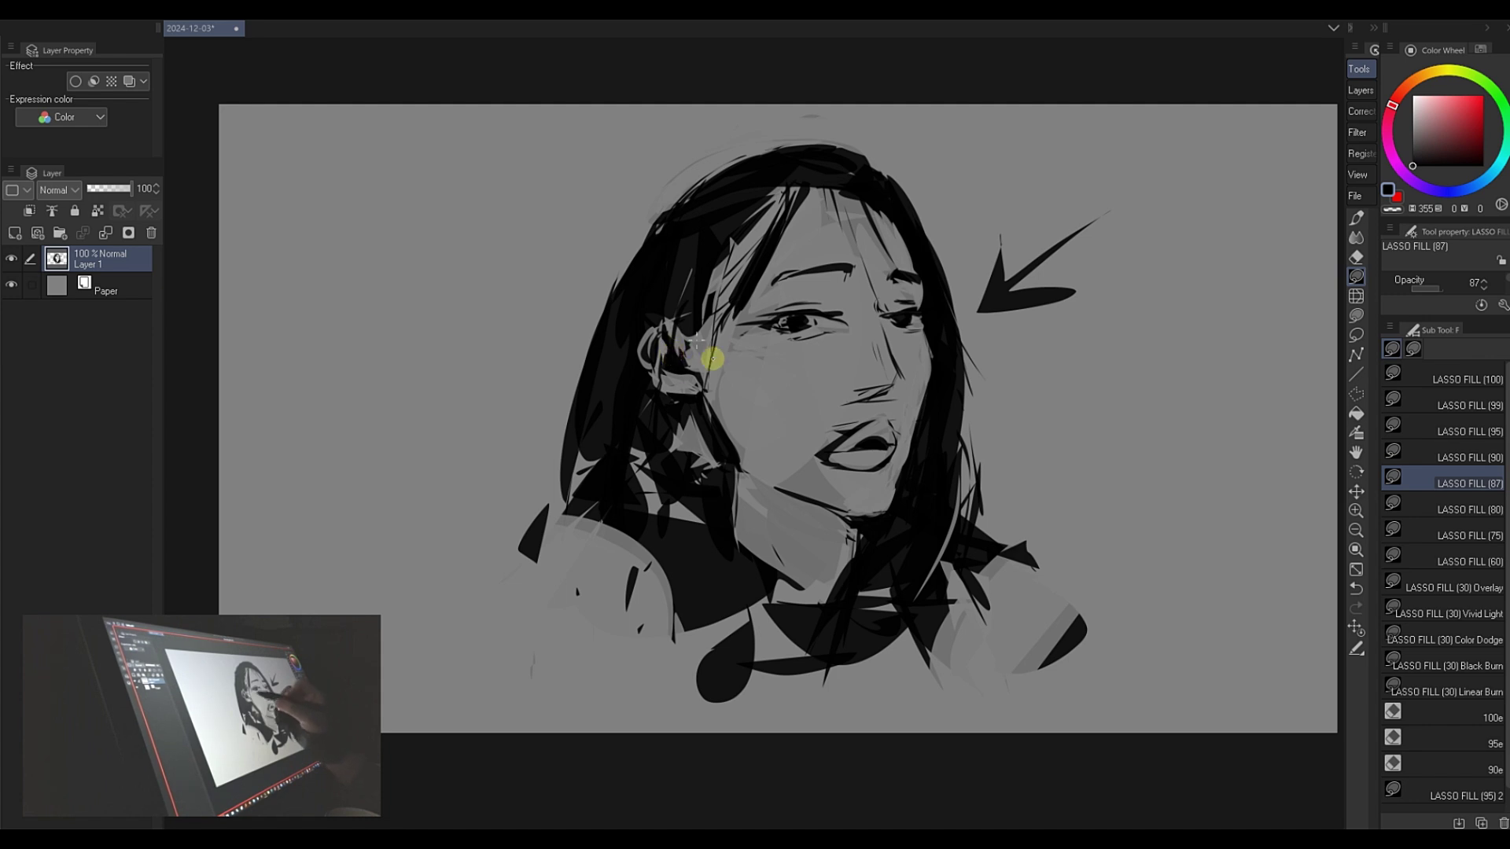
key(c)
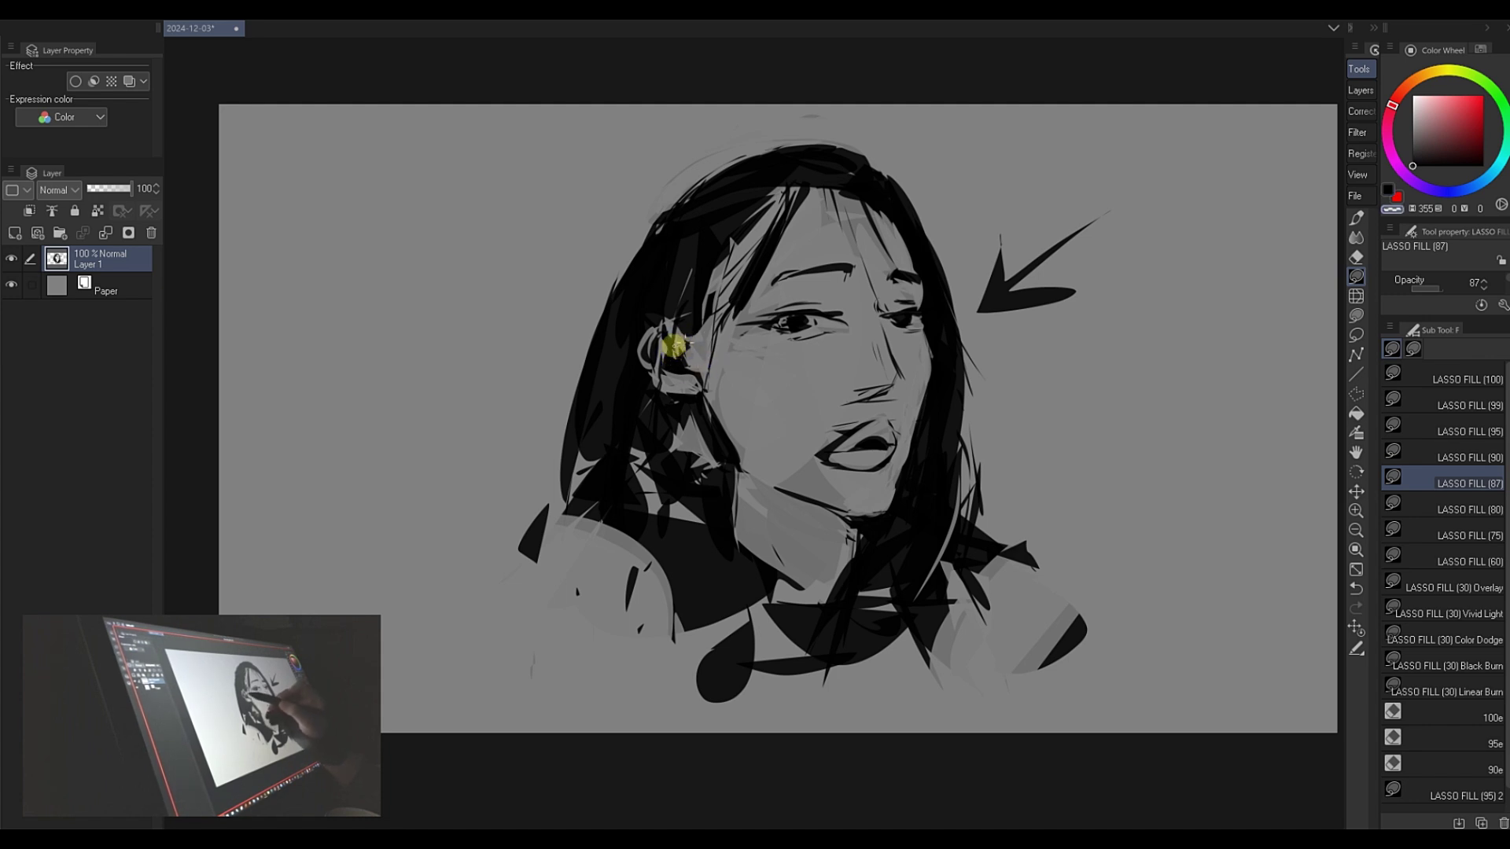
key(c)
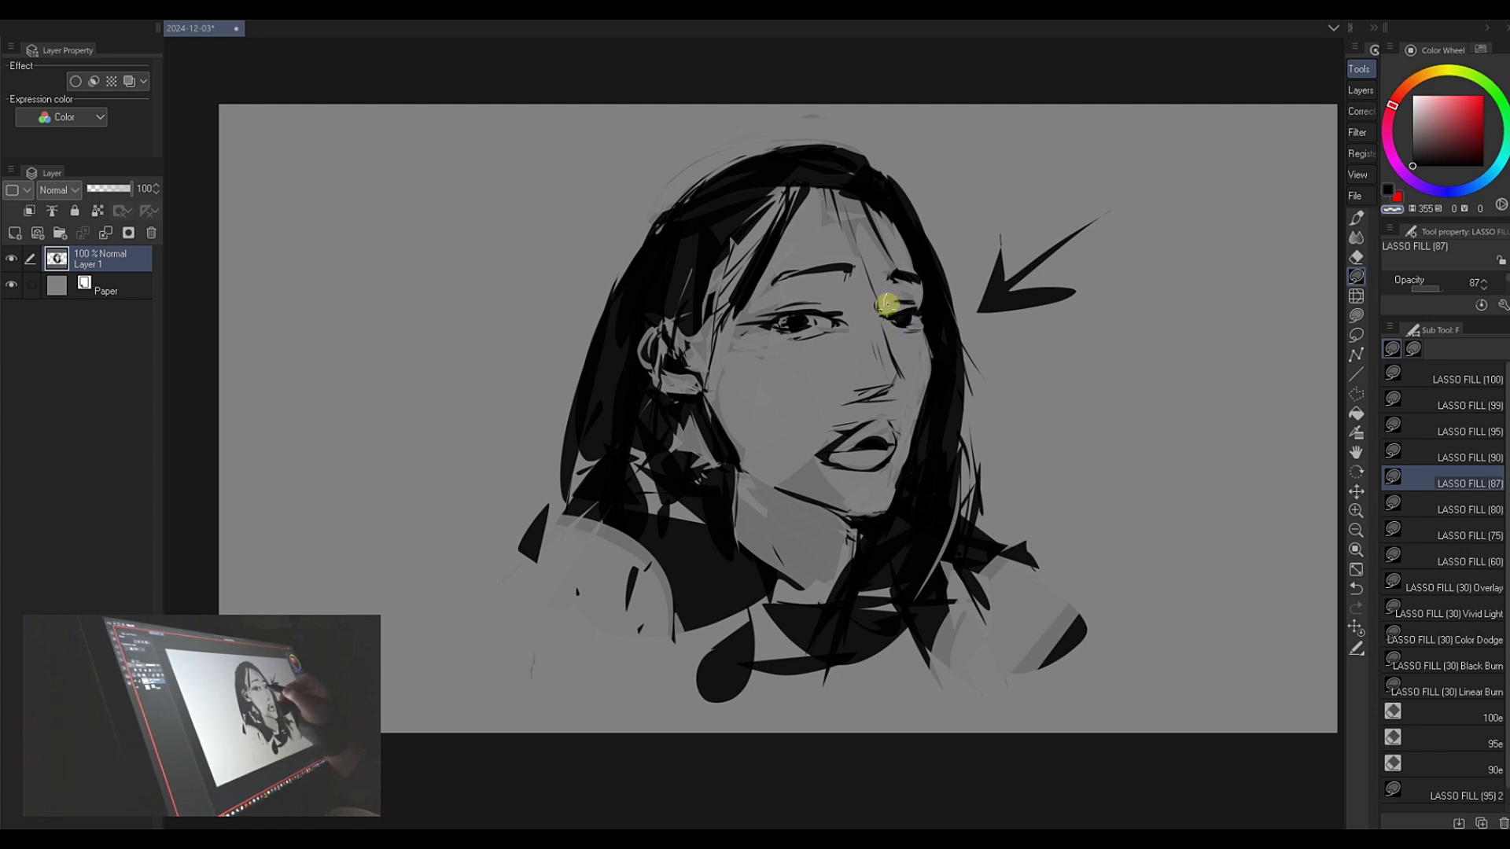
- Sharpen the far eye's upper lid crease and the area below its eyebrow with small black fills
key(c)
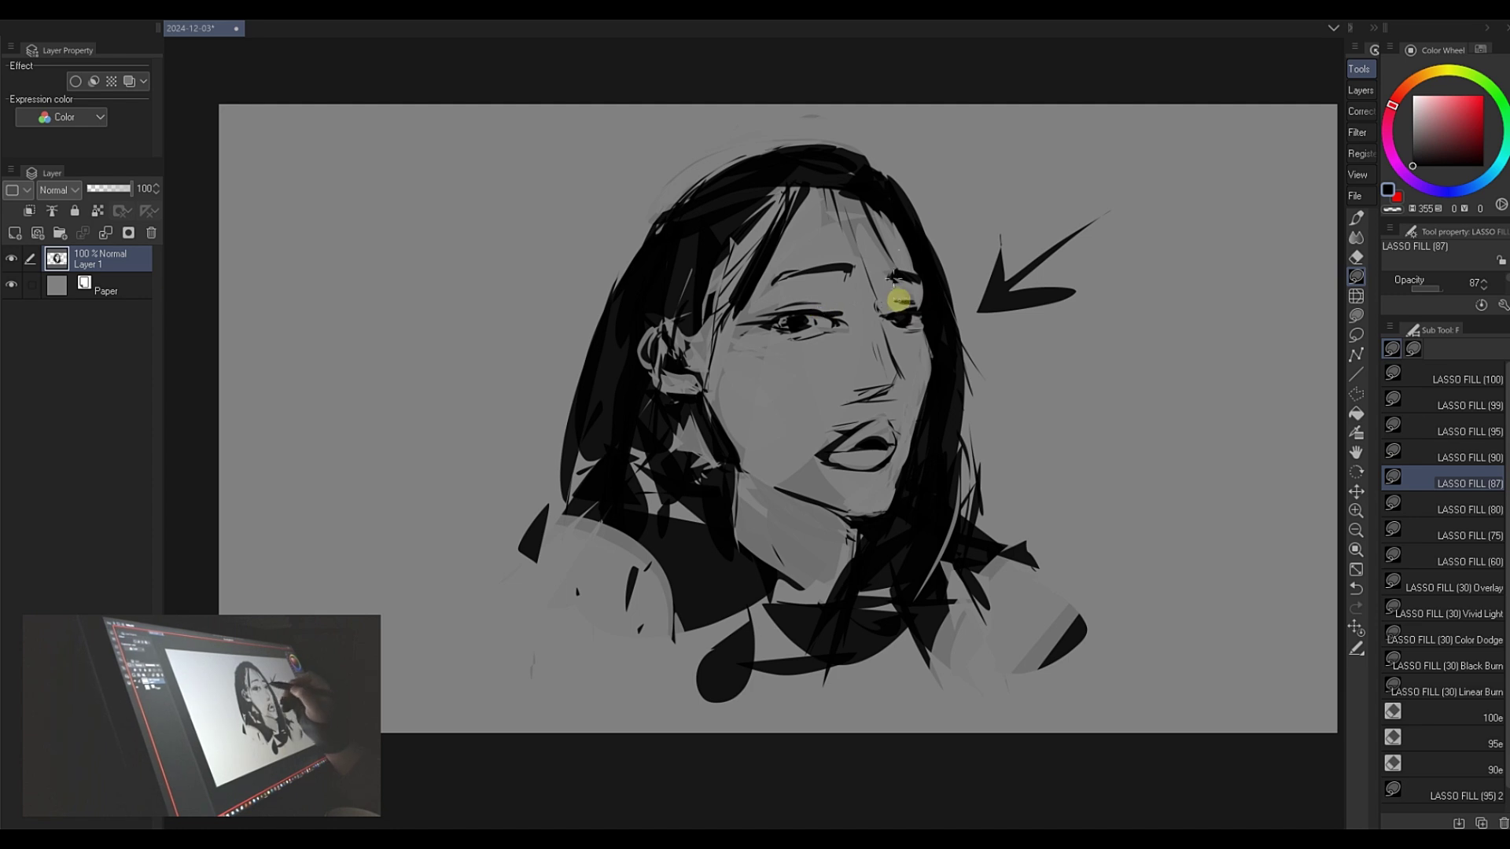
drag(910, 303, 933, 291)
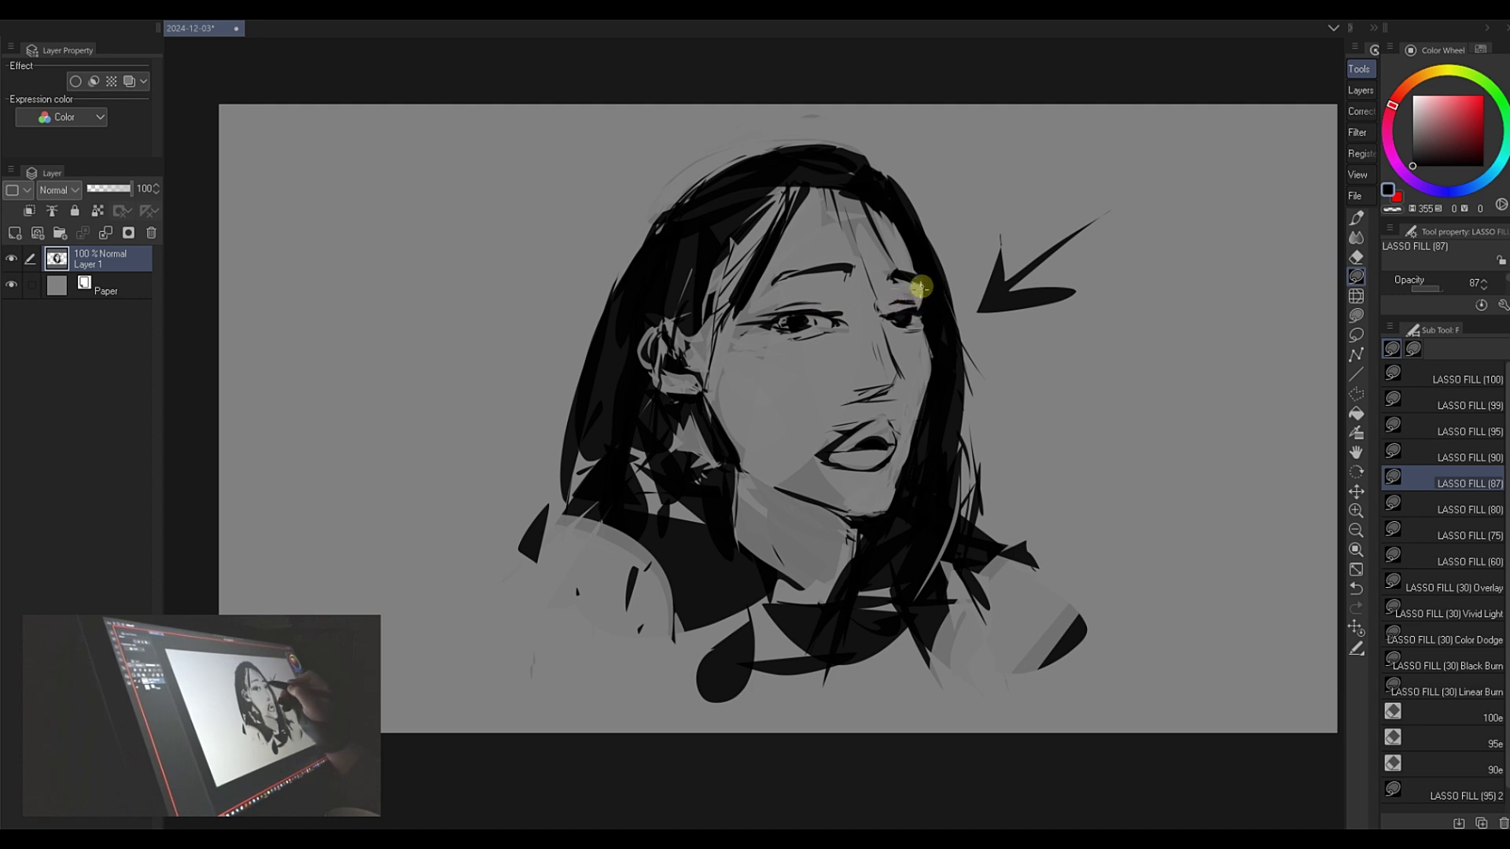
key(c)
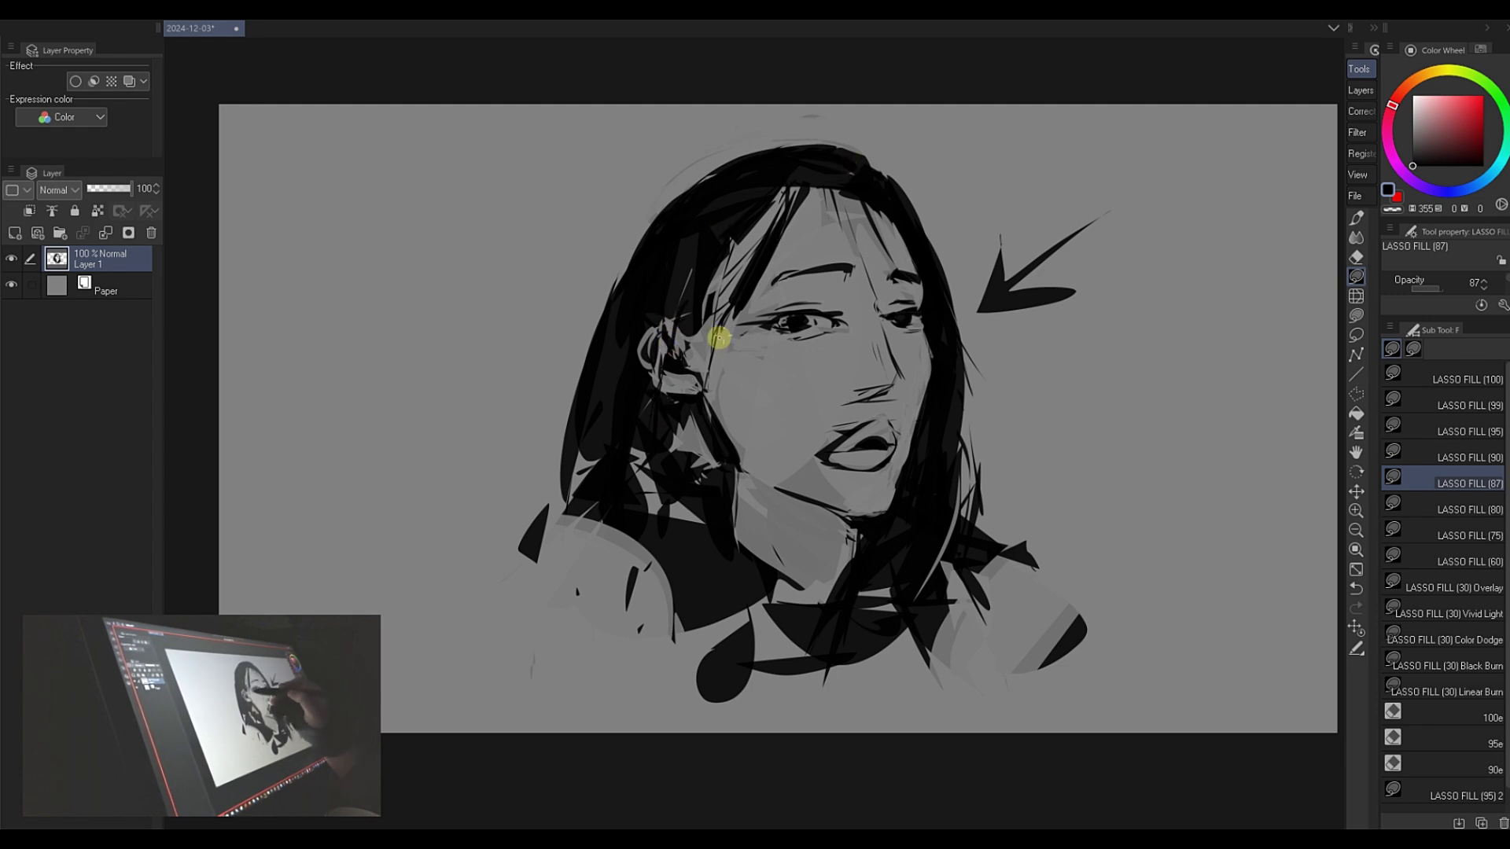
- Refine the near eye and the far cheek's edge with black fills, and trim the far eye's corners and upper lid with transparent fills
key(ctrl)
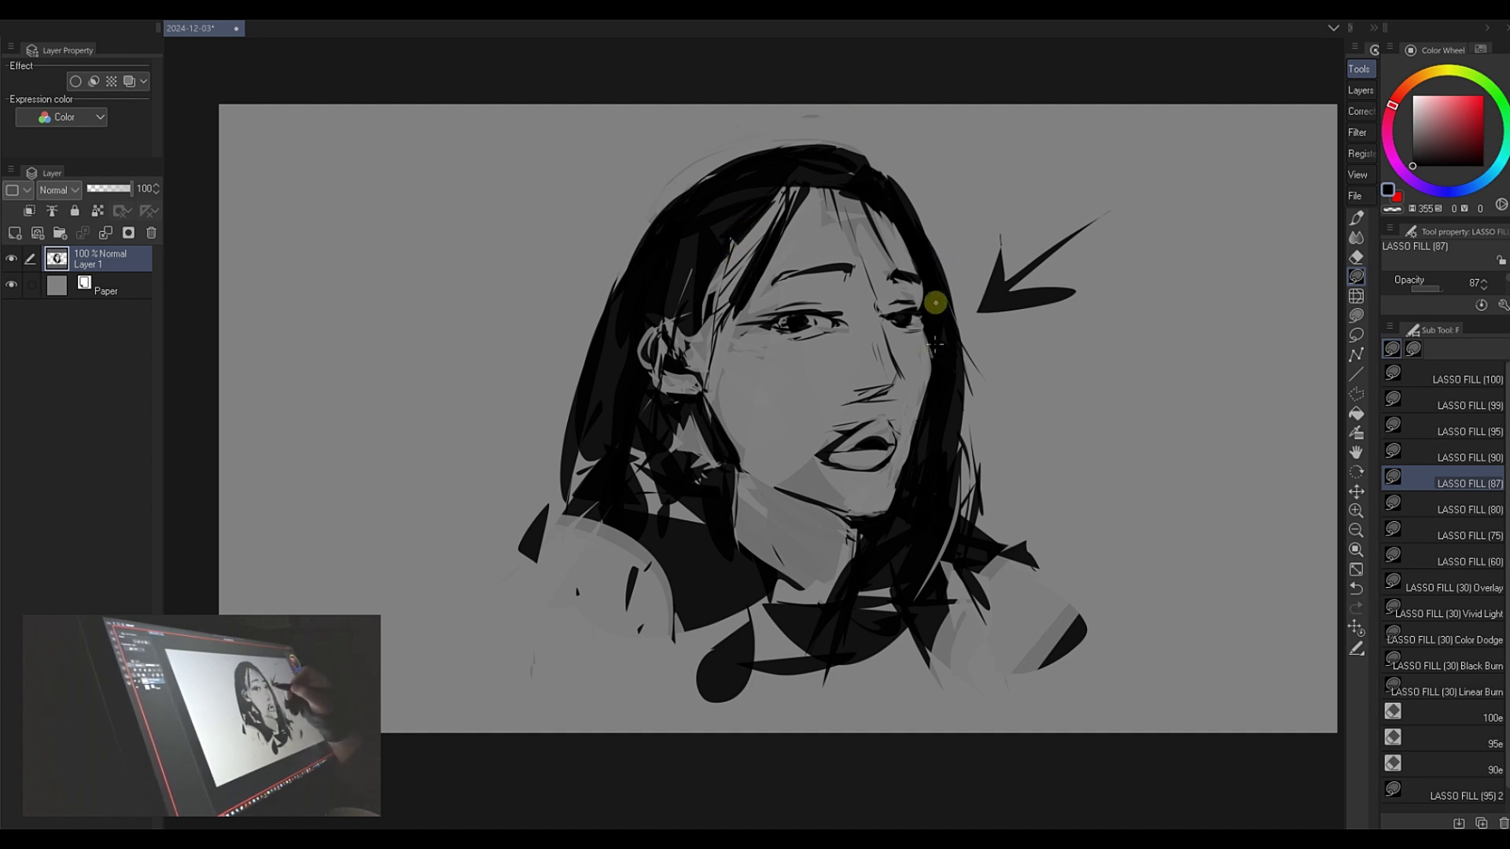
mouse_move(933, 341)
mouse_down()
mouse_move(929, 265)
mouse_move(945, 330)
mouse_move(997, 188)
mouse_move(855, 298)
mouse_move(936, 341)
mouse_up()
key(c)
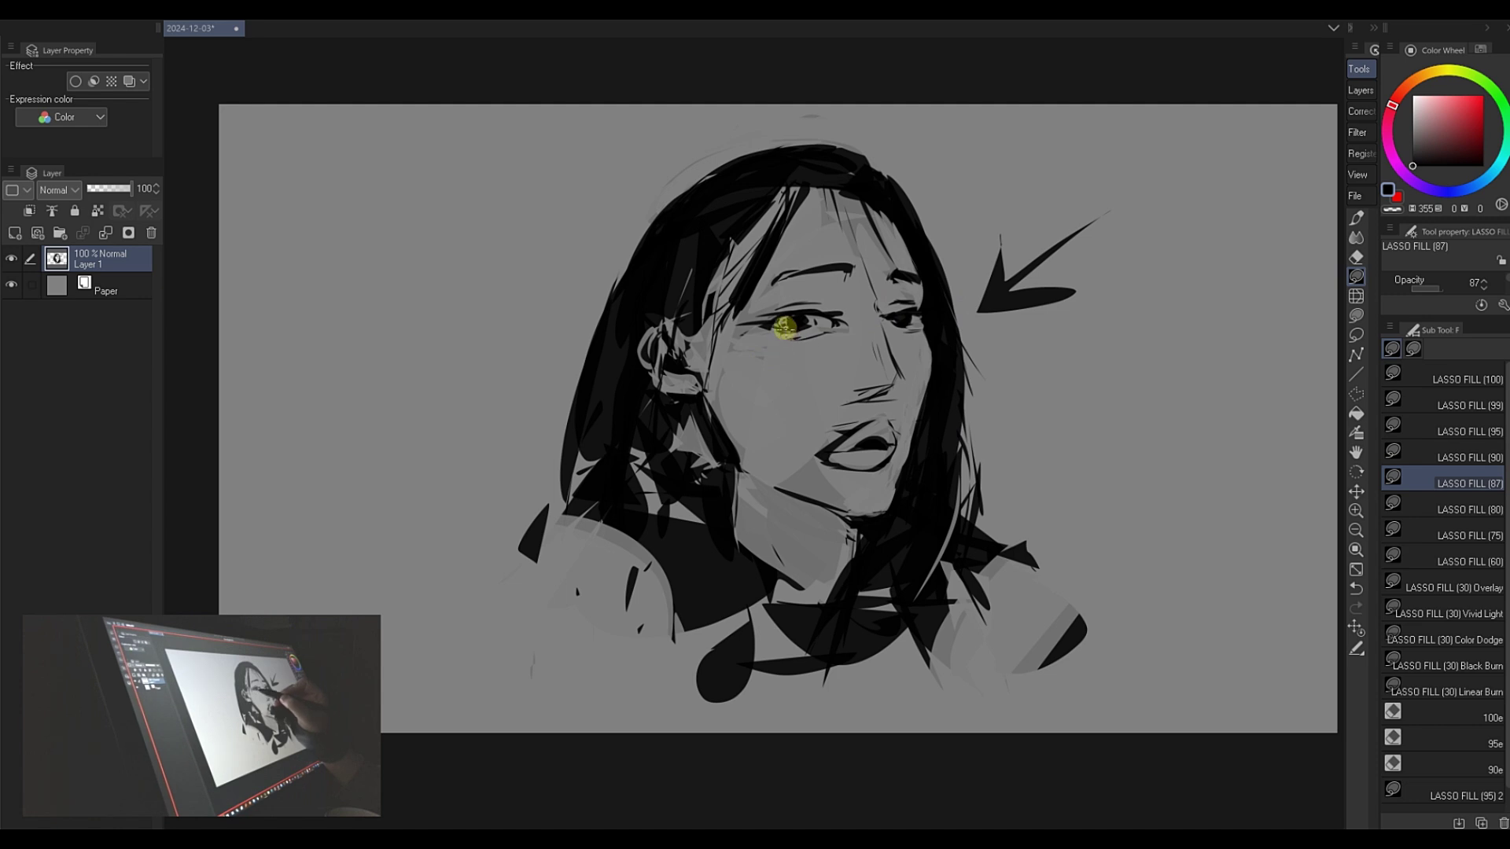
key(c)
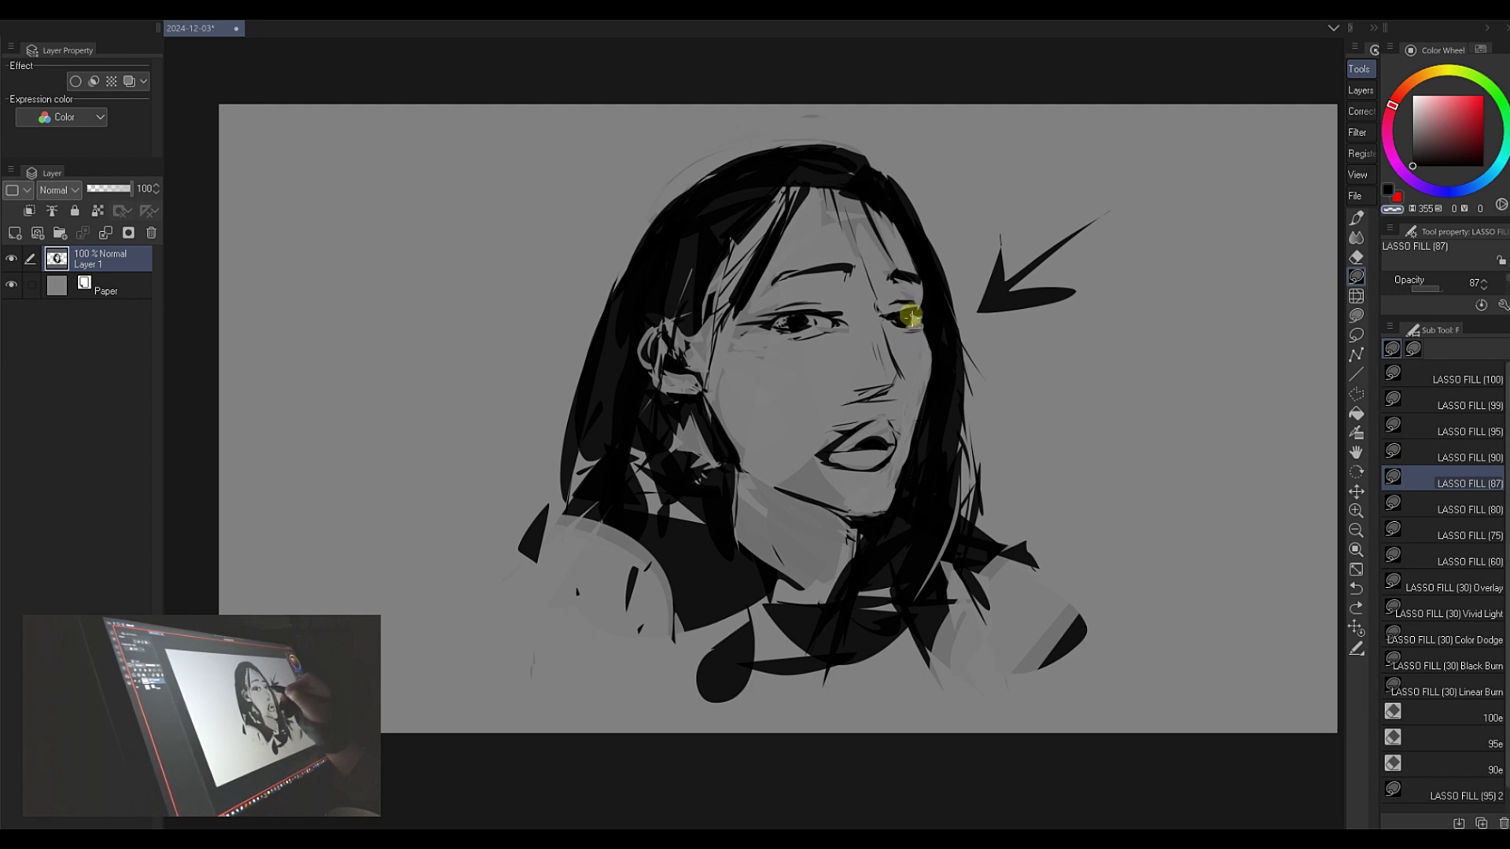
drag(913, 318, 921, 320)
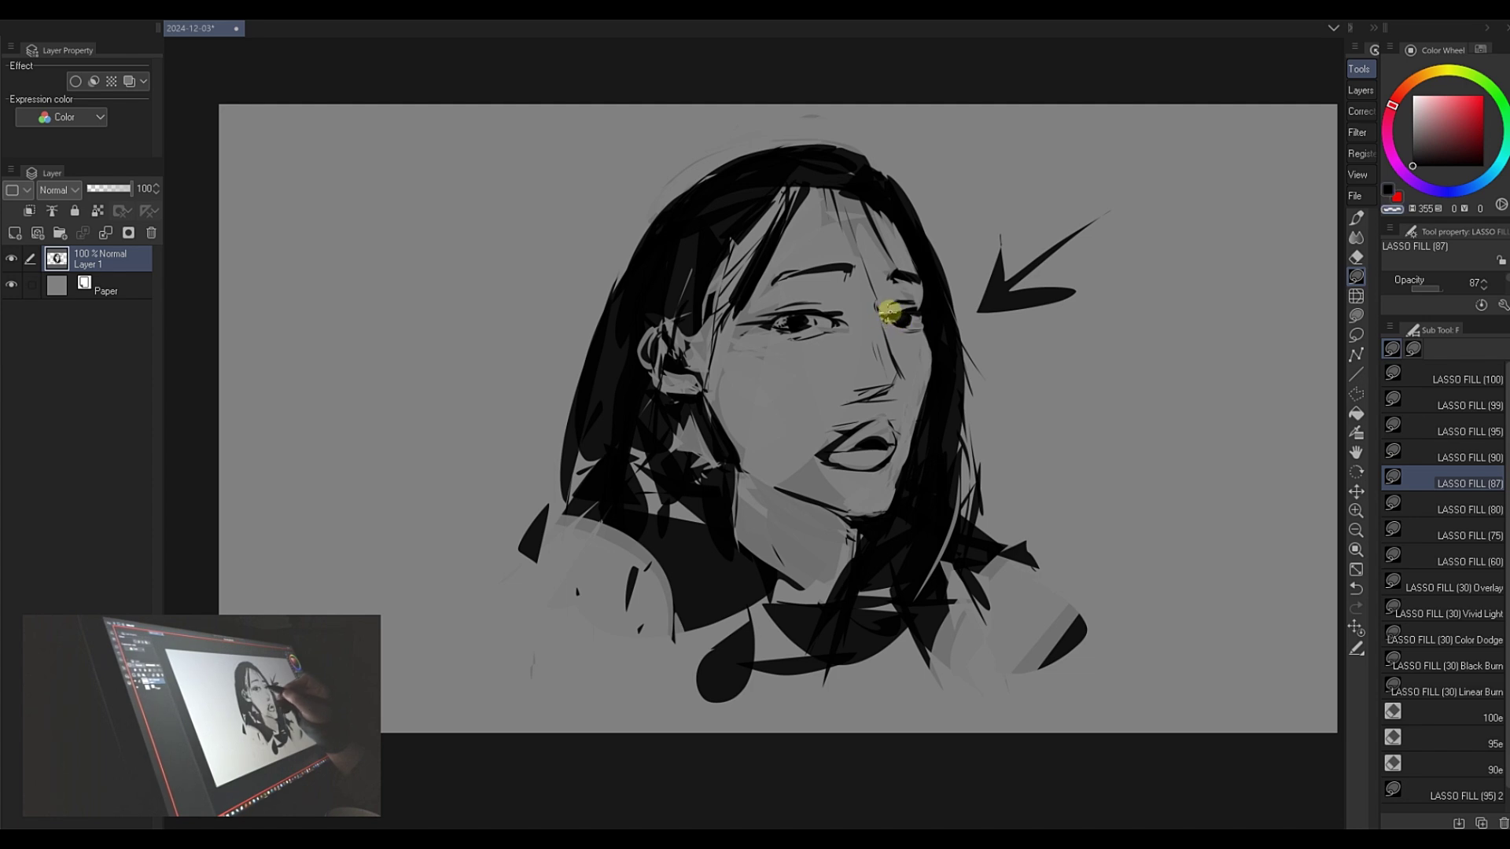
drag(883, 318, 911, 300)
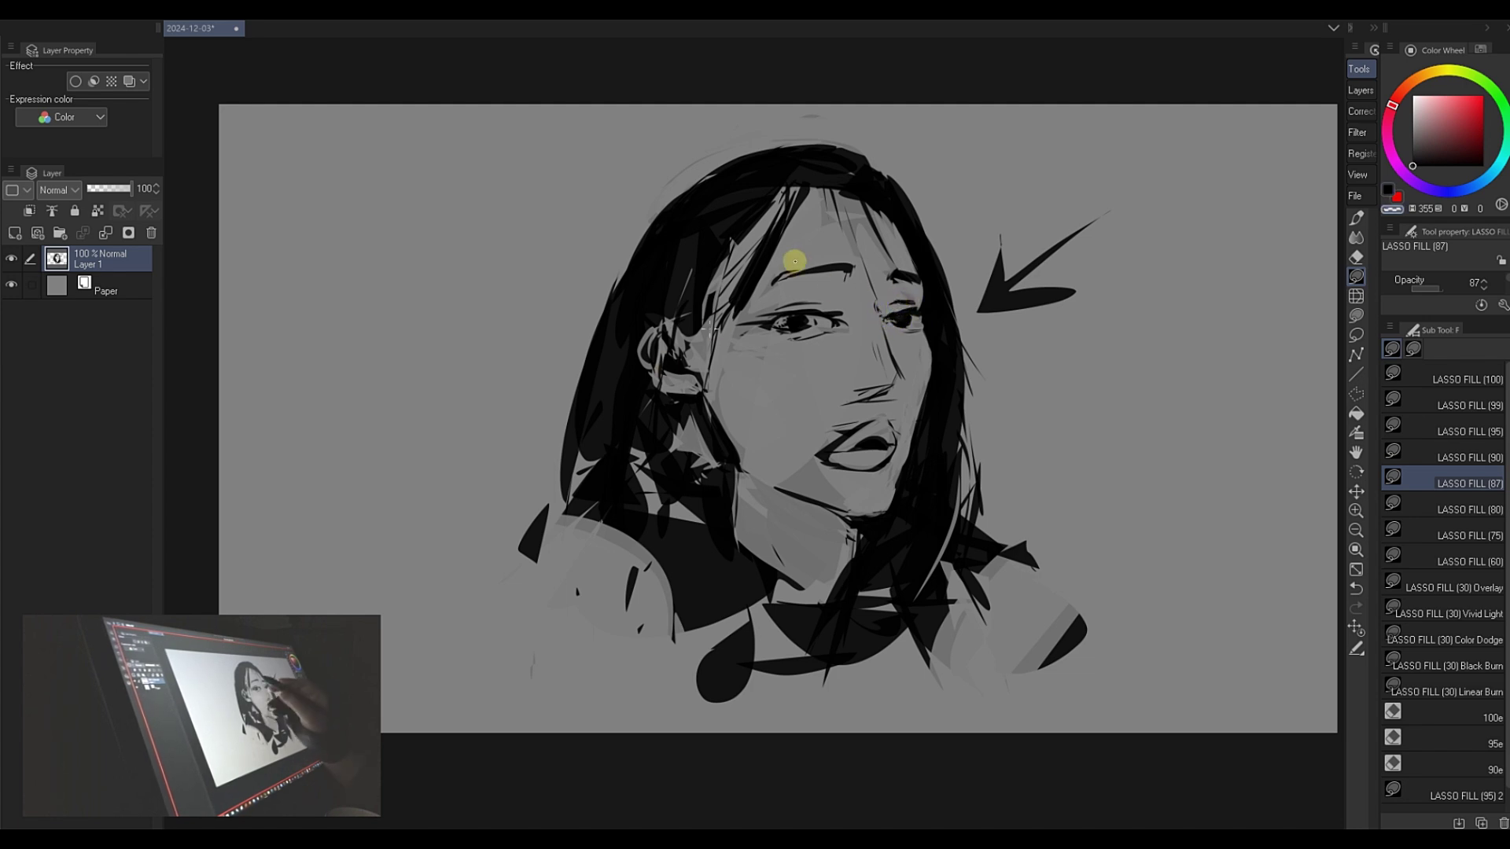
- Fill in the hairline above the forehead and add a curved lock from the near ear toward the jaw with black lasso fills
key(c)
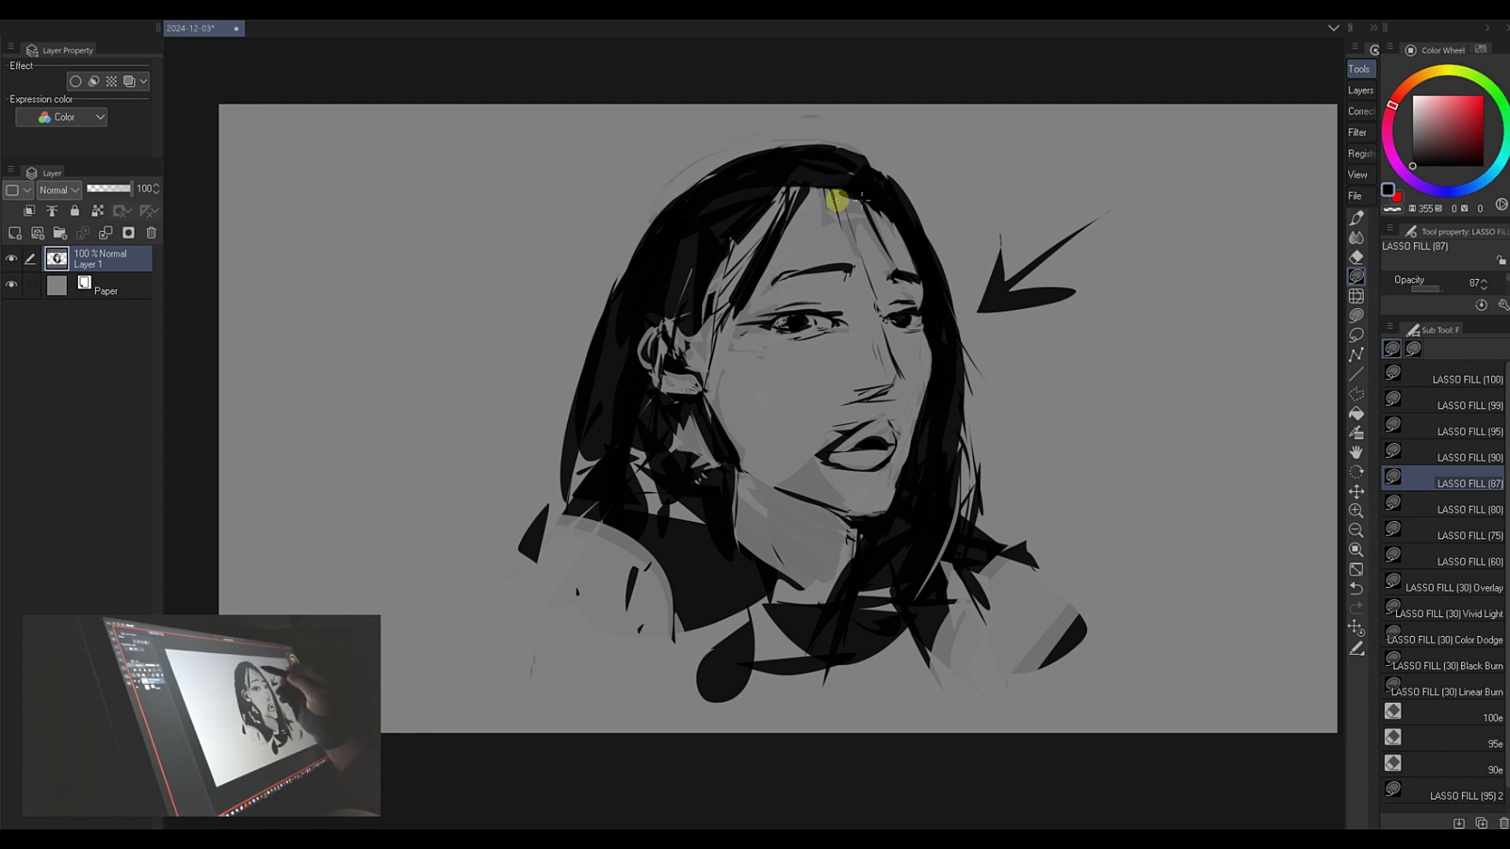
mouse_move(815, 176)
mouse_down()
mouse_move(796, 209)
mouse_move(806, 195)
mouse_up()
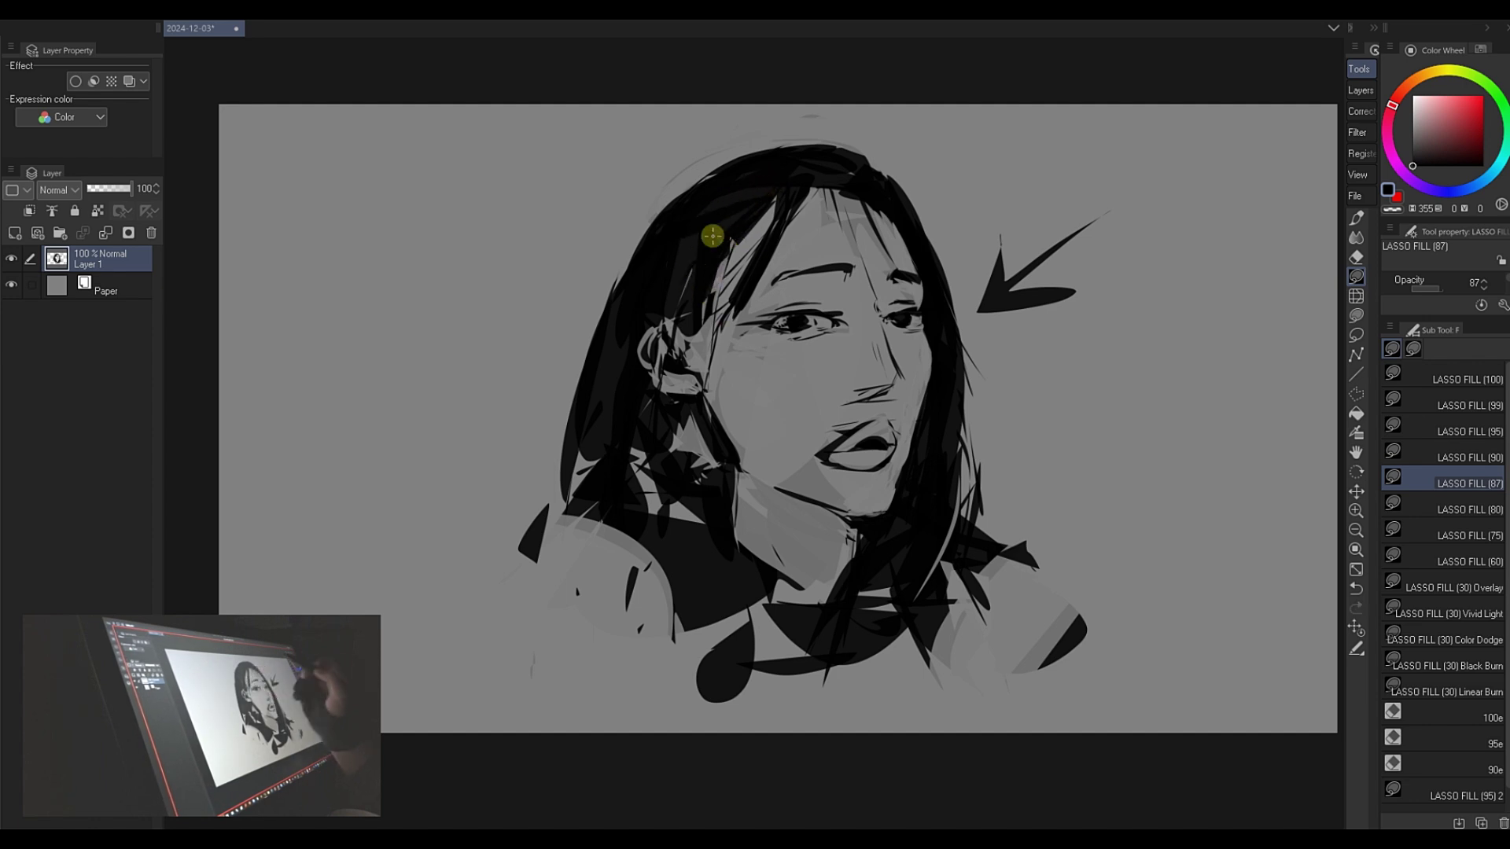
mouse_move(664, 381)
mouse_down()
mouse_move(718, 505)
mouse_move(661, 375)
mouse_move(704, 314)
mouse_up()
- Cut thin strand gaps into the hair near the parting, the near temple and the far side with transparent fills
mouse_move(656, 387)
mouse_down()
mouse_move(702, 504)
mouse_move(656, 385)
mouse_move(588, 388)
mouse_move(601, 486)
mouse_move(616, 324)
mouse_up()
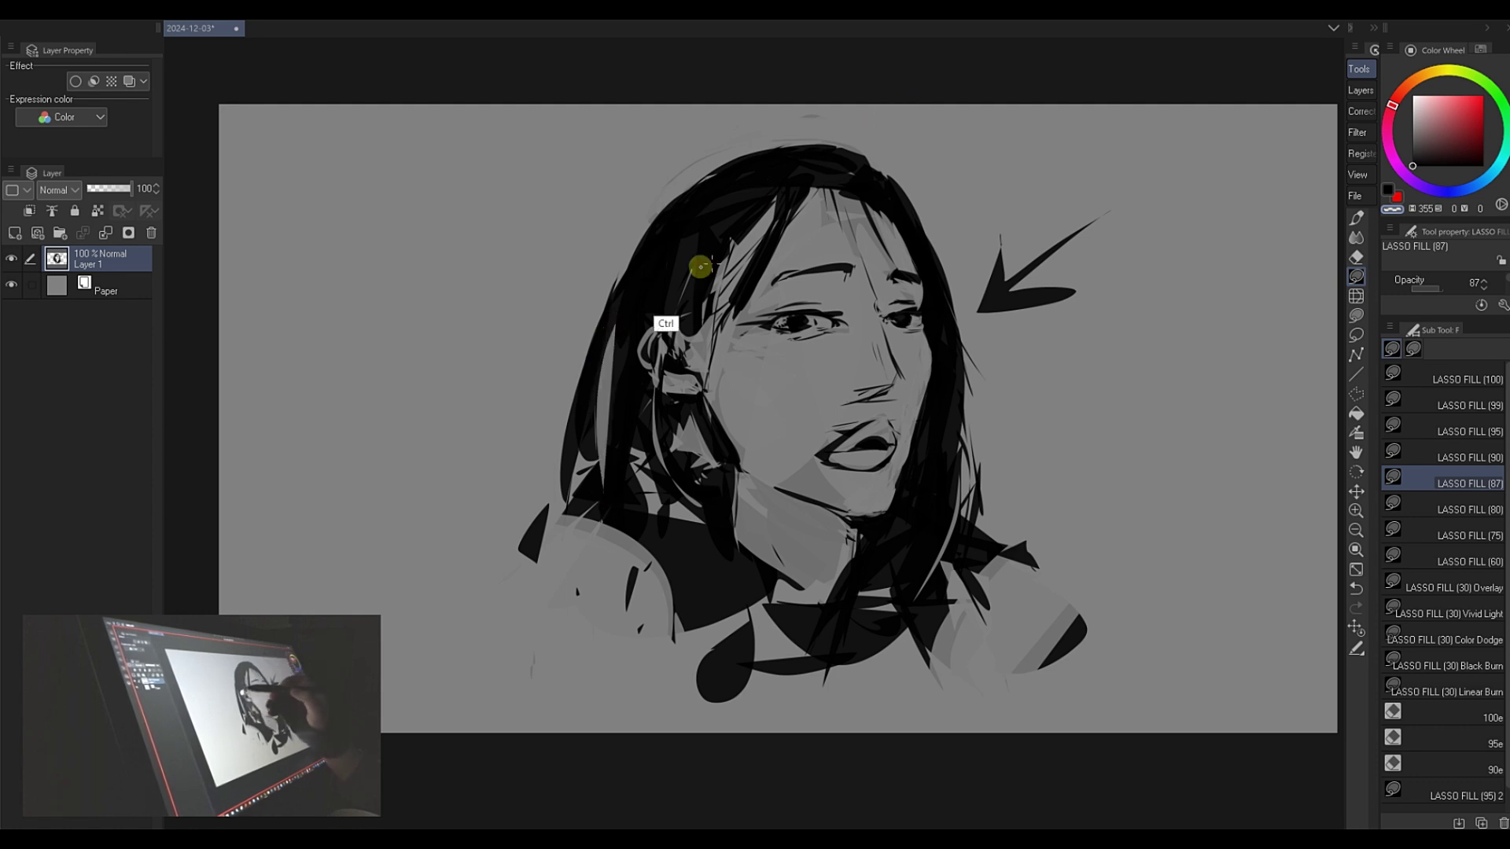
key(ctrl+z)
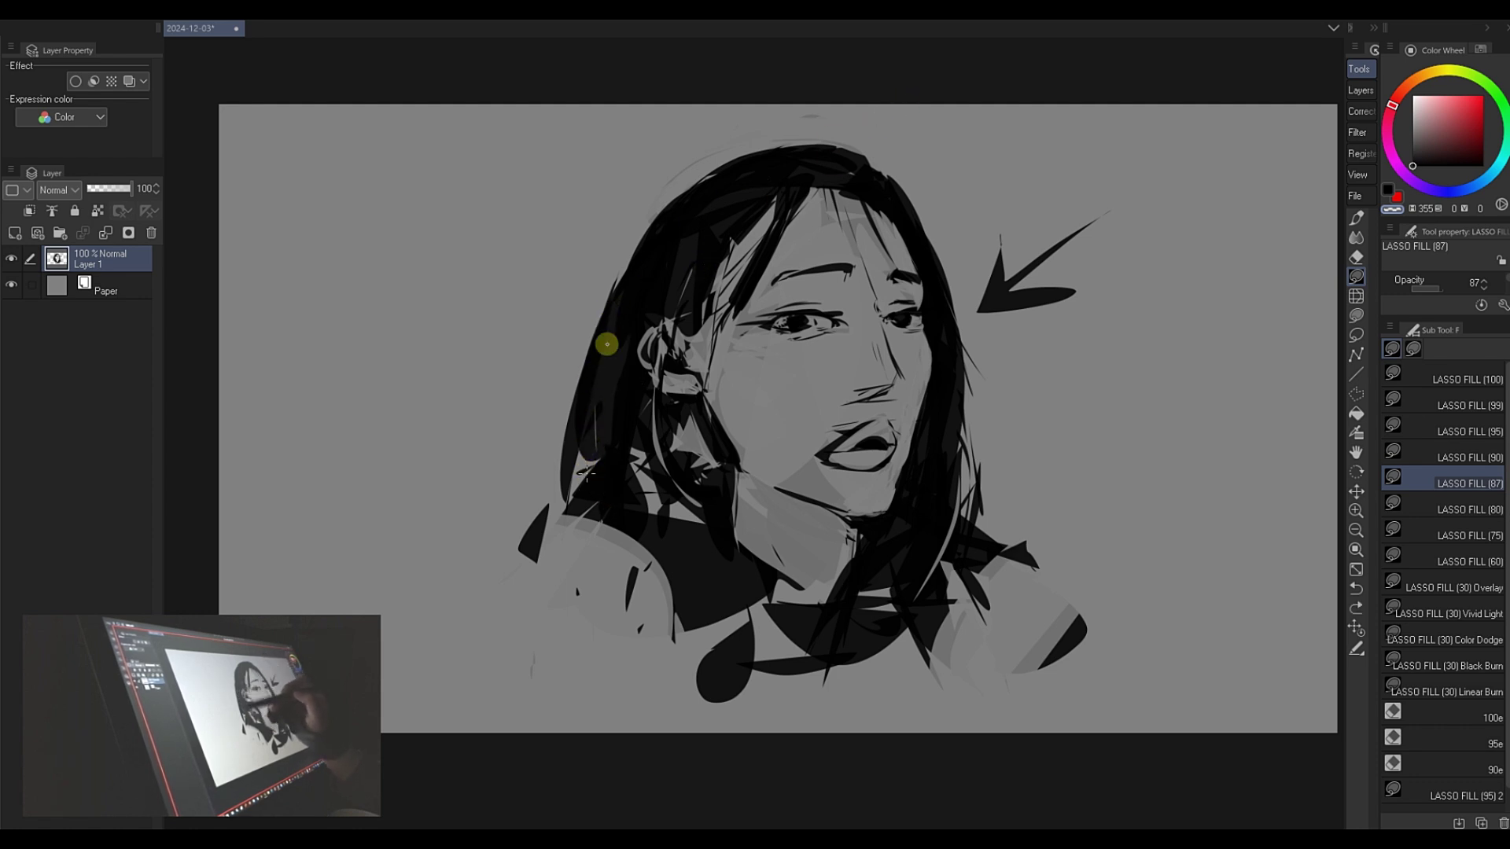
mouse_move(747, 206)
mouse_down()
mouse_move(716, 295)
mouse_move(682, 326)
mouse_move(684, 290)
mouse_up()
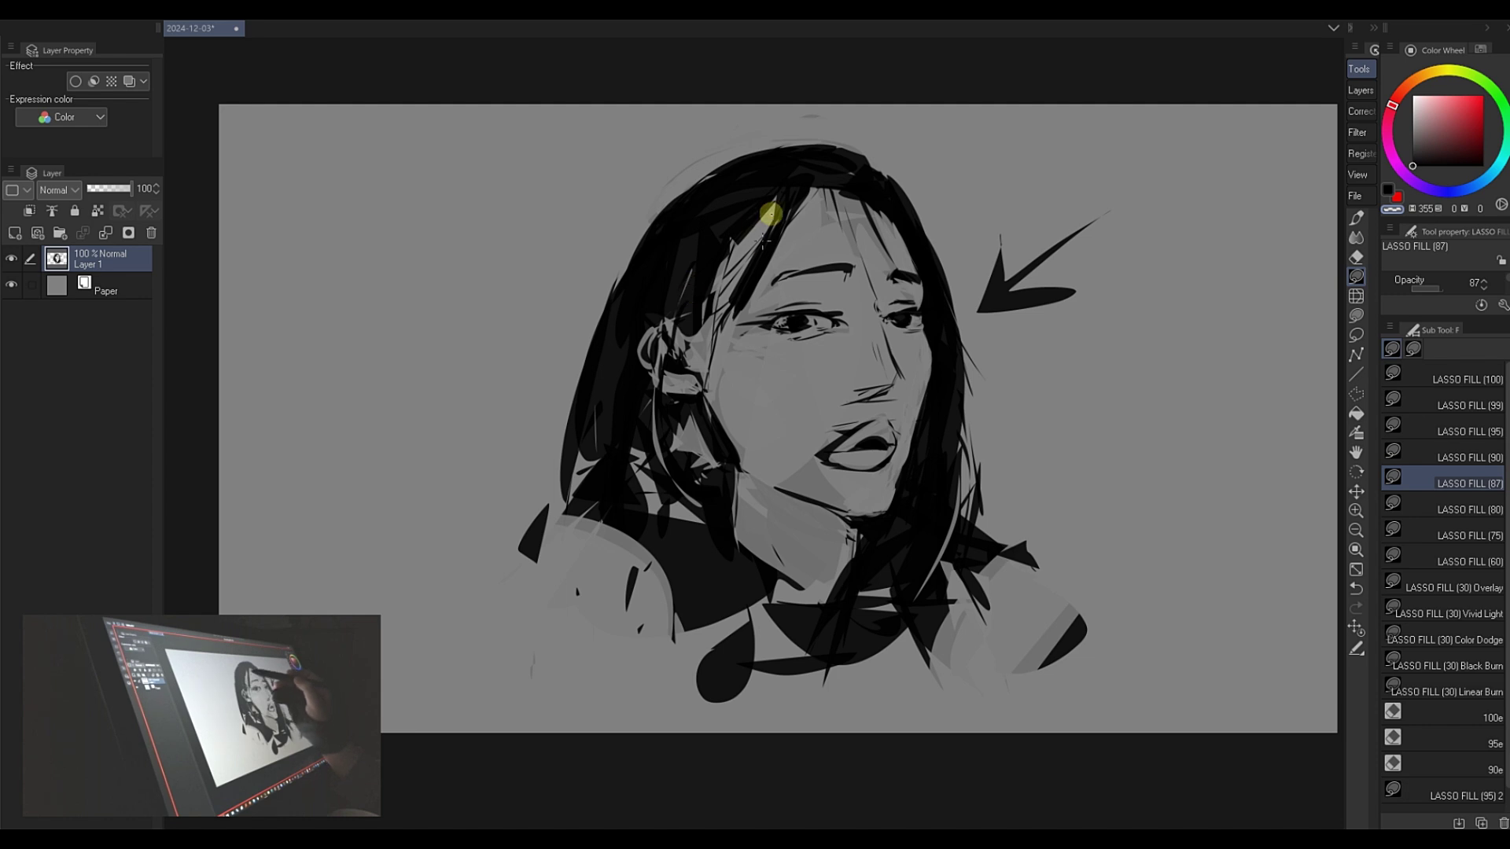
mouse_move(771, 236)
mouse_down()
mouse_move(793, 173)
mouse_move(776, 210)
mouse_move(782, 192)
mouse_up()
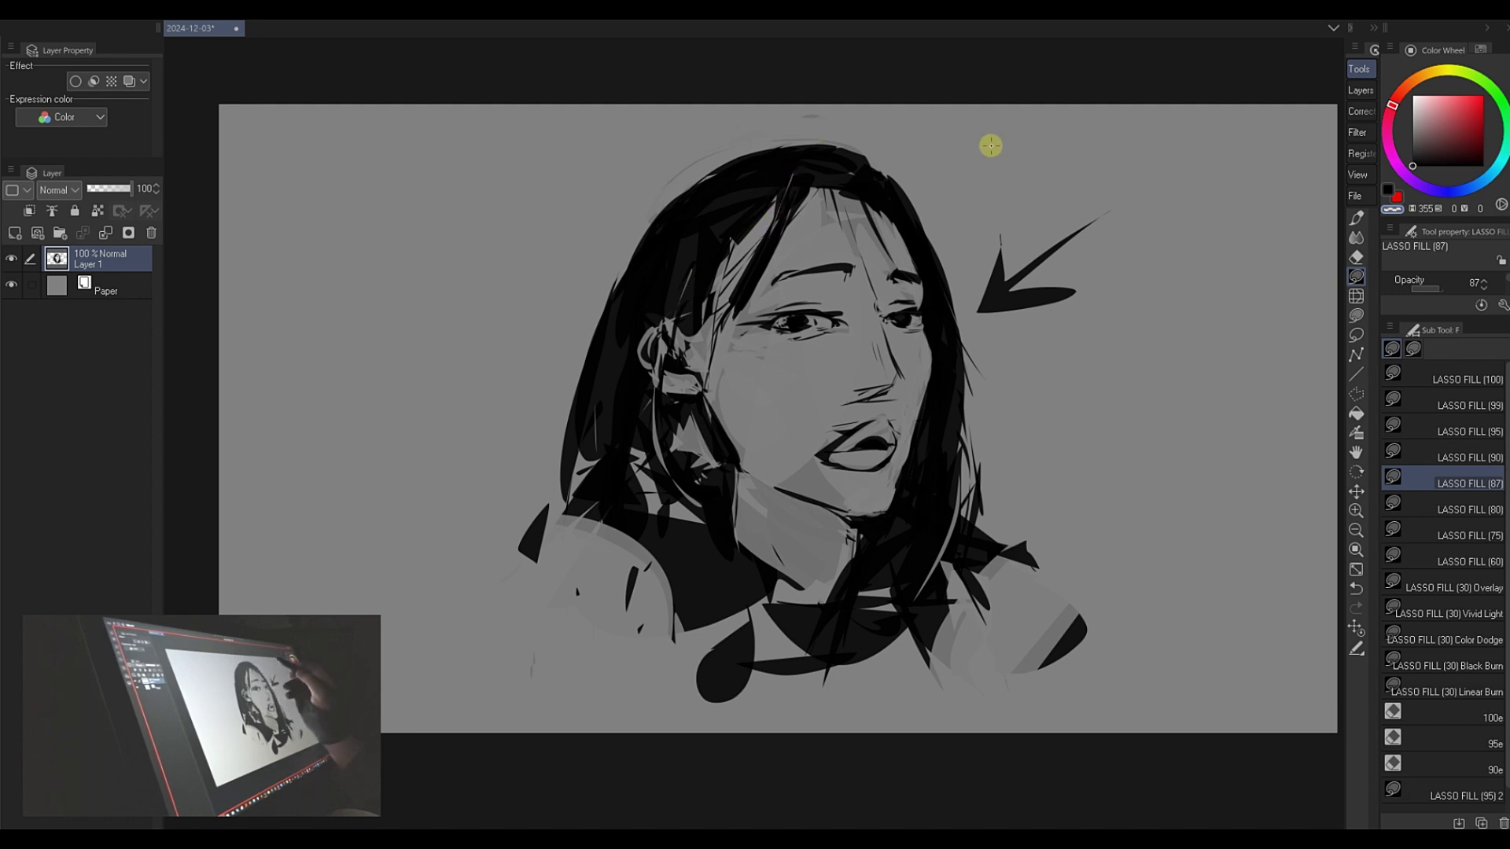
mouse_move(944, 287)
mouse_down()
mouse_move(953, 280)
mouse_move(944, 297)
mouse_up()
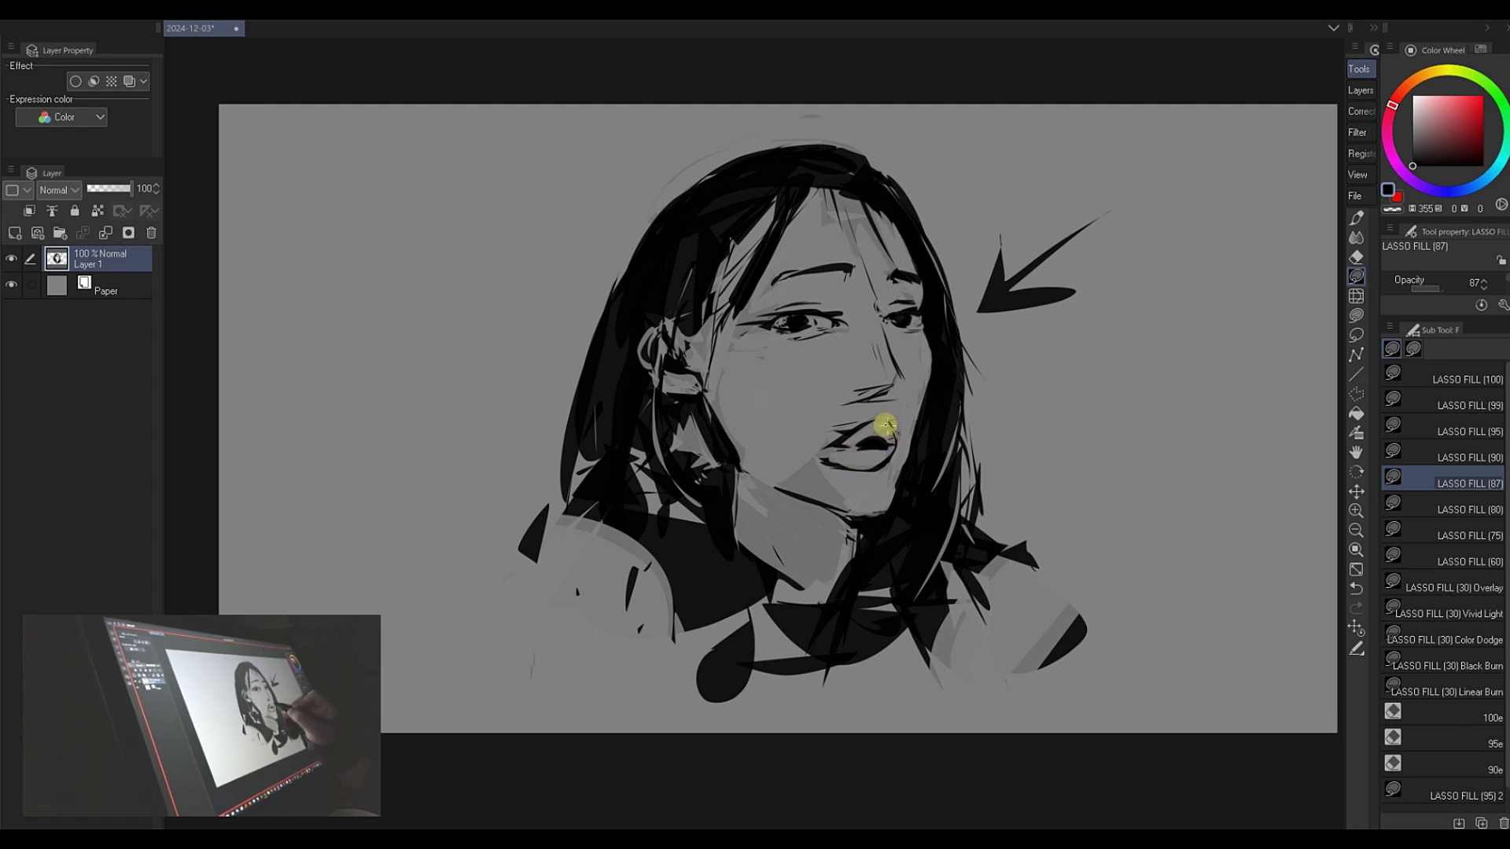
- Rework the lips with alternating black and transparent fills, lightening their heavy outline and defining the line between them
key(ctrl+z)
key(c)
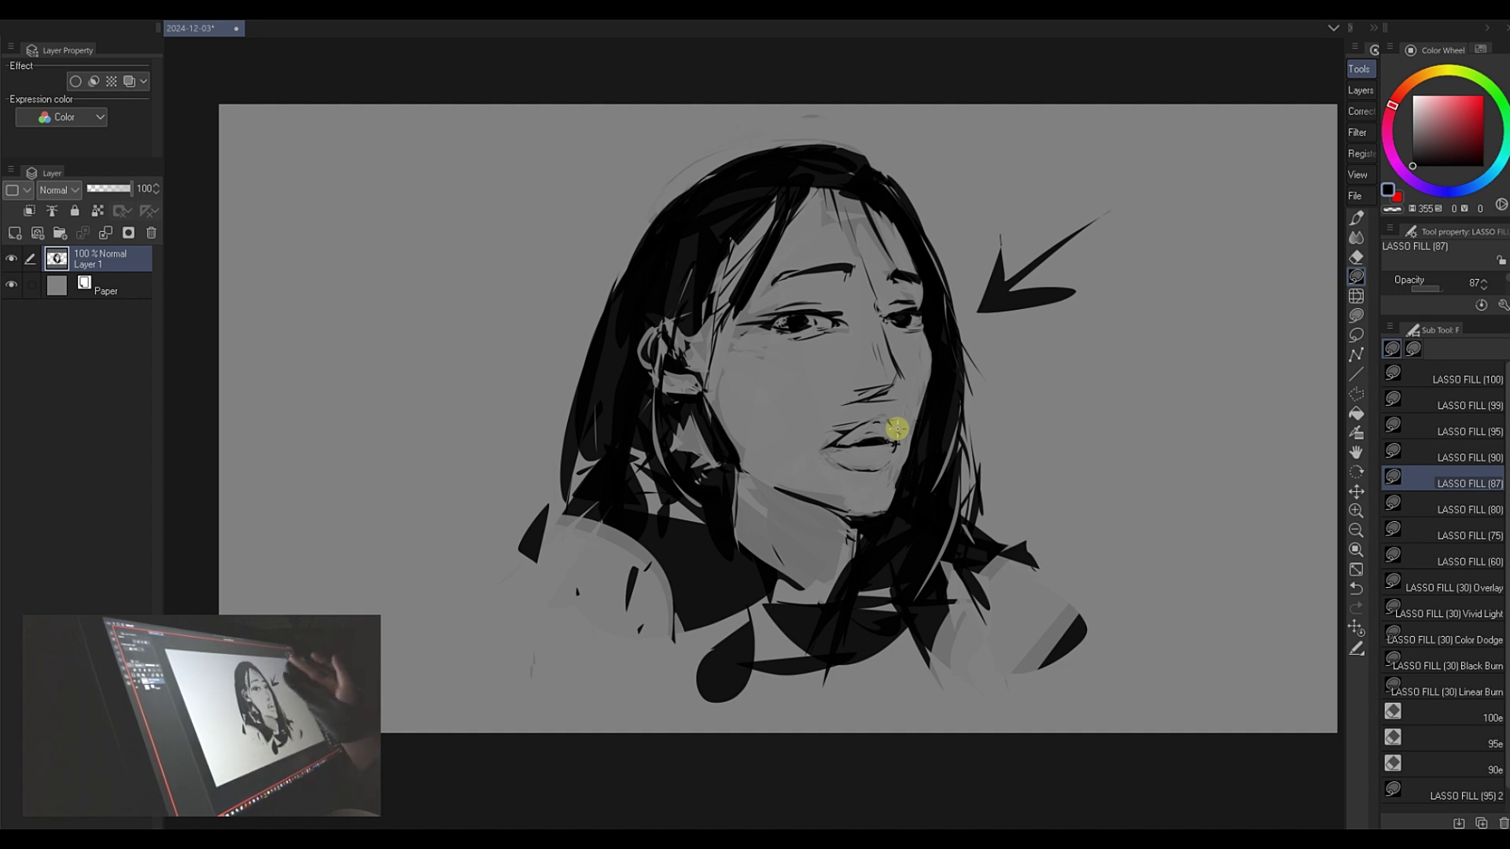
key(c)
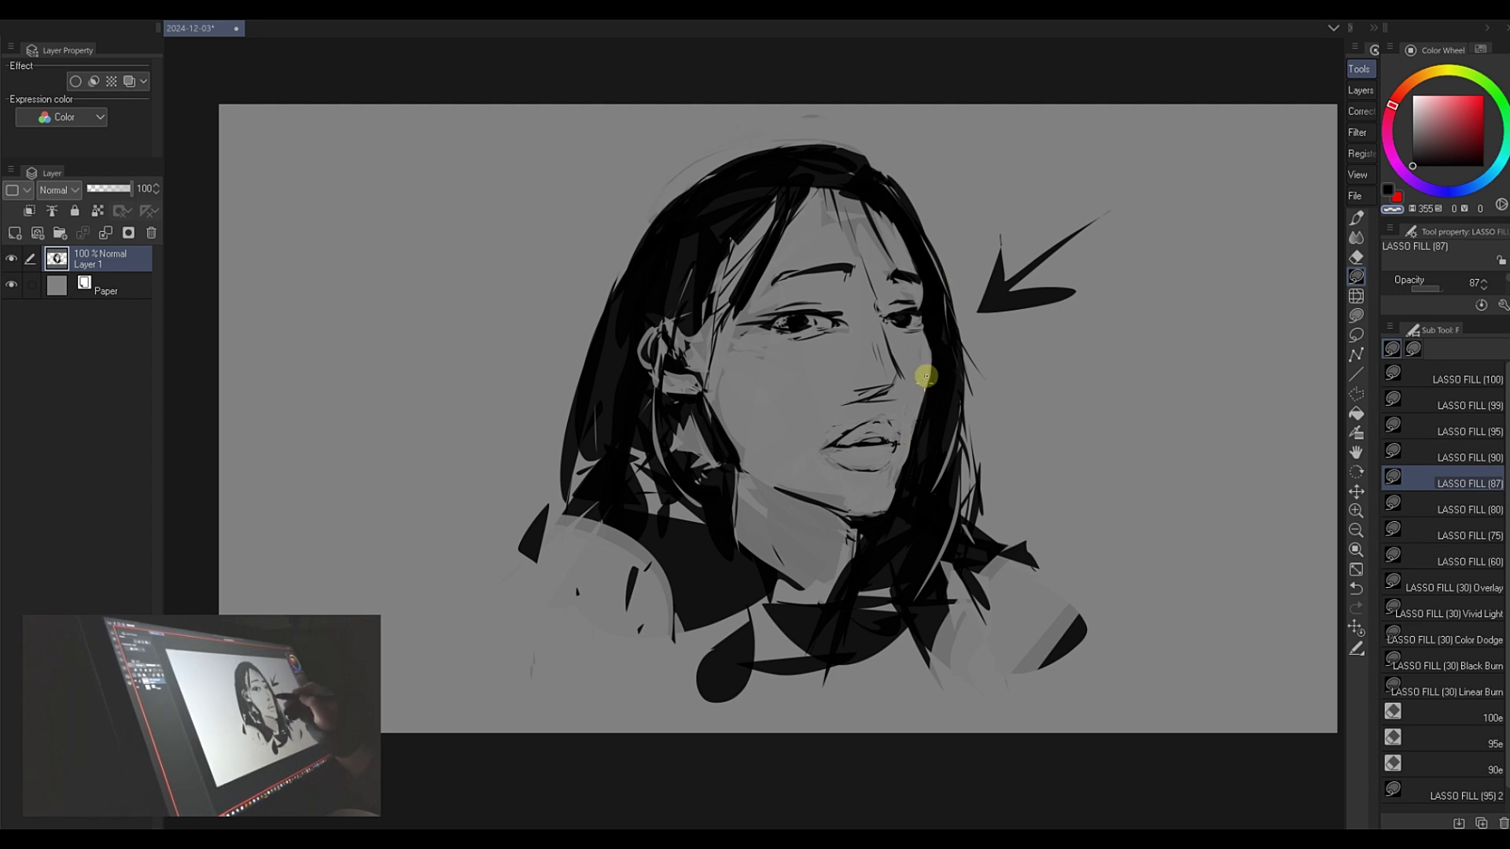
- Clean the far cheek's edge and reshape the underside of the nose with alternating black and transparent fills
mouse_move(931, 372)
mouse_down()
mouse_move(910, 422)
mouse_move(920, 375)
mouse_move(919, 407)
mouse_up()
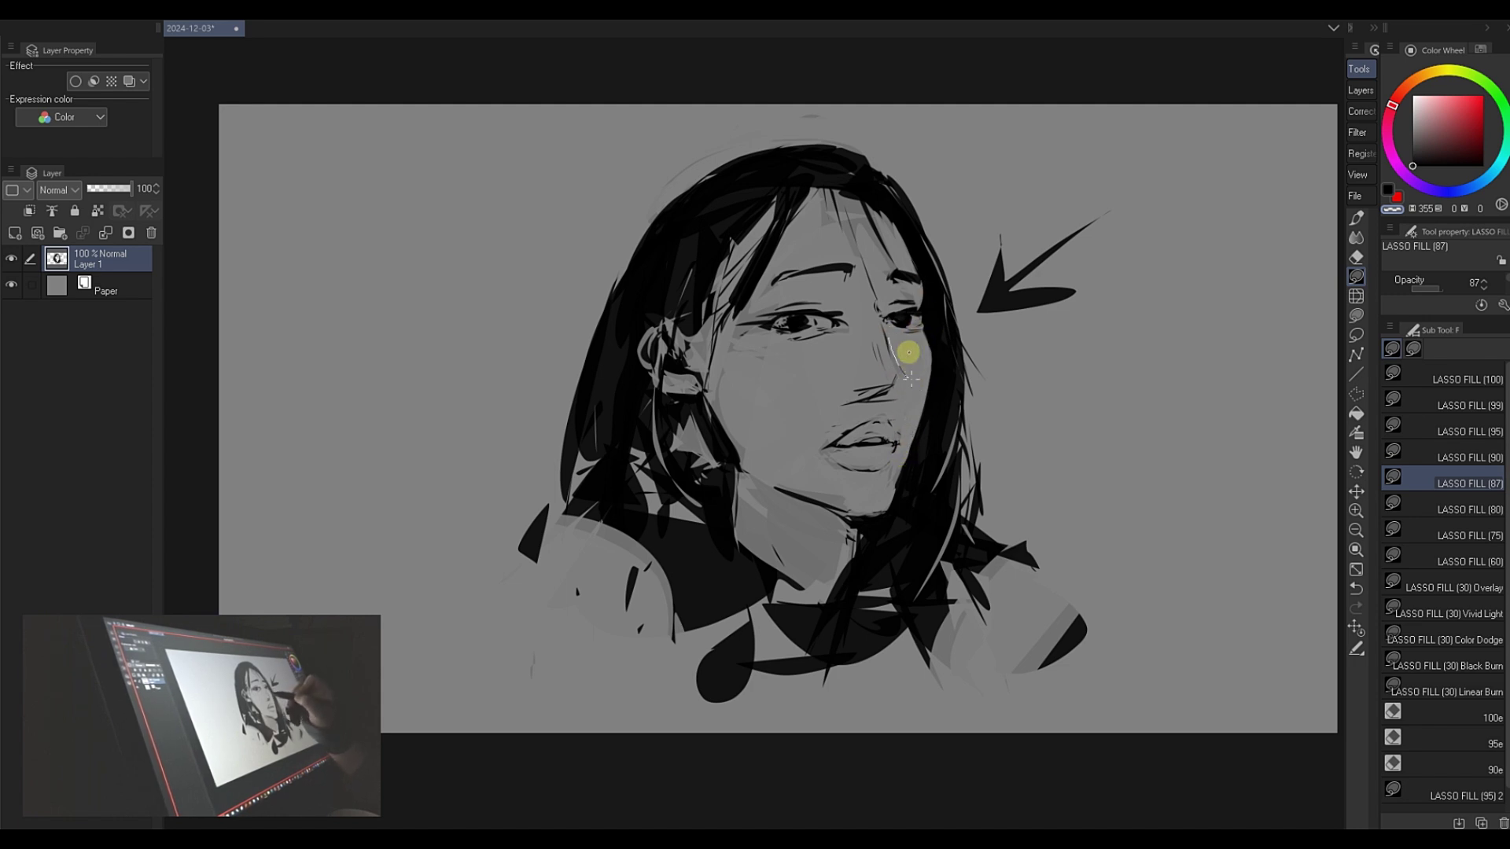
key(c)
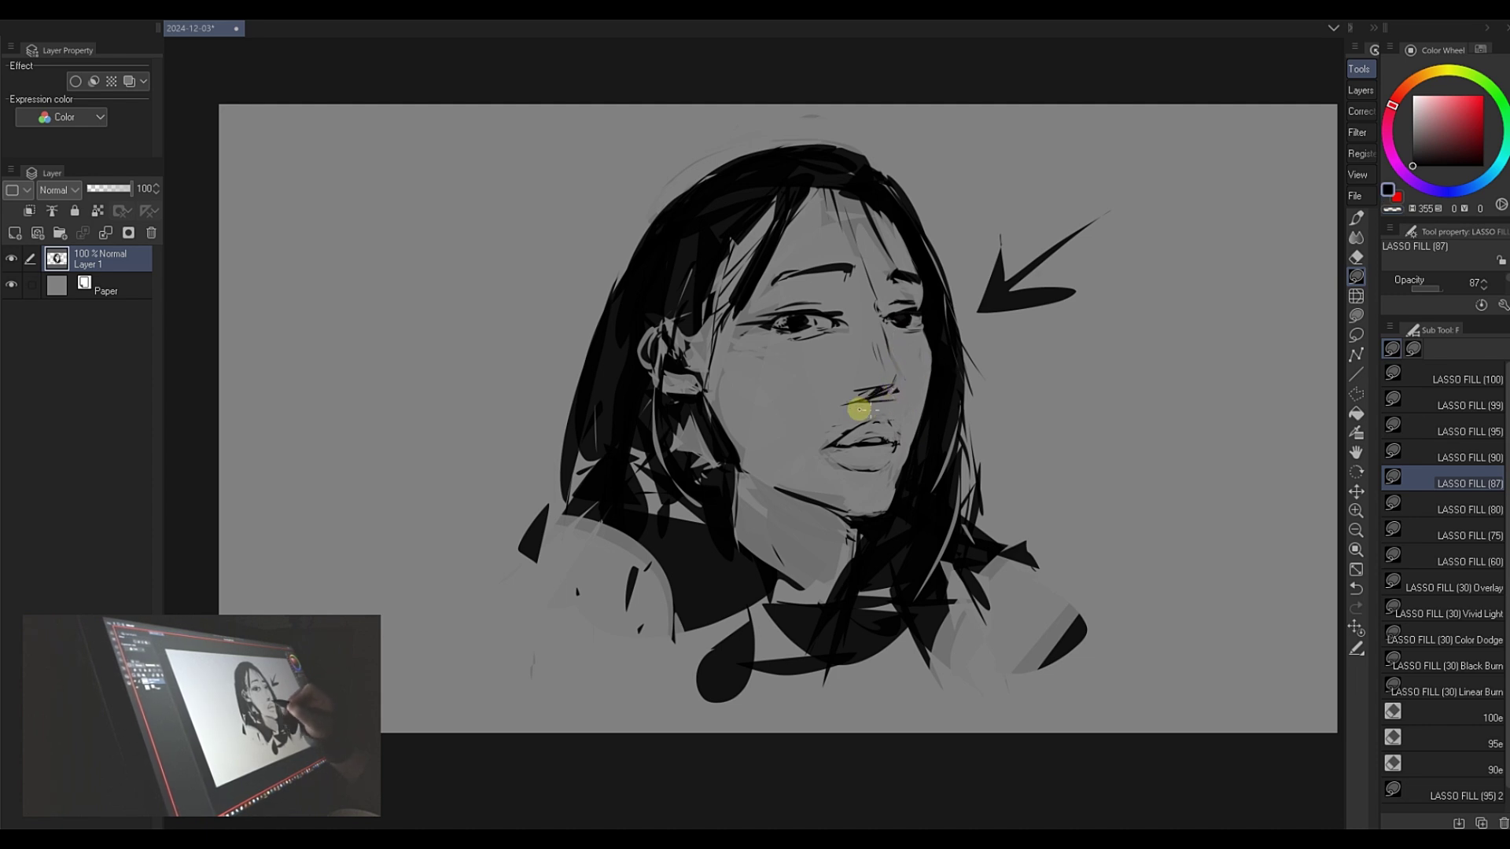
key(c)
drag(884, 398, 849, 404)
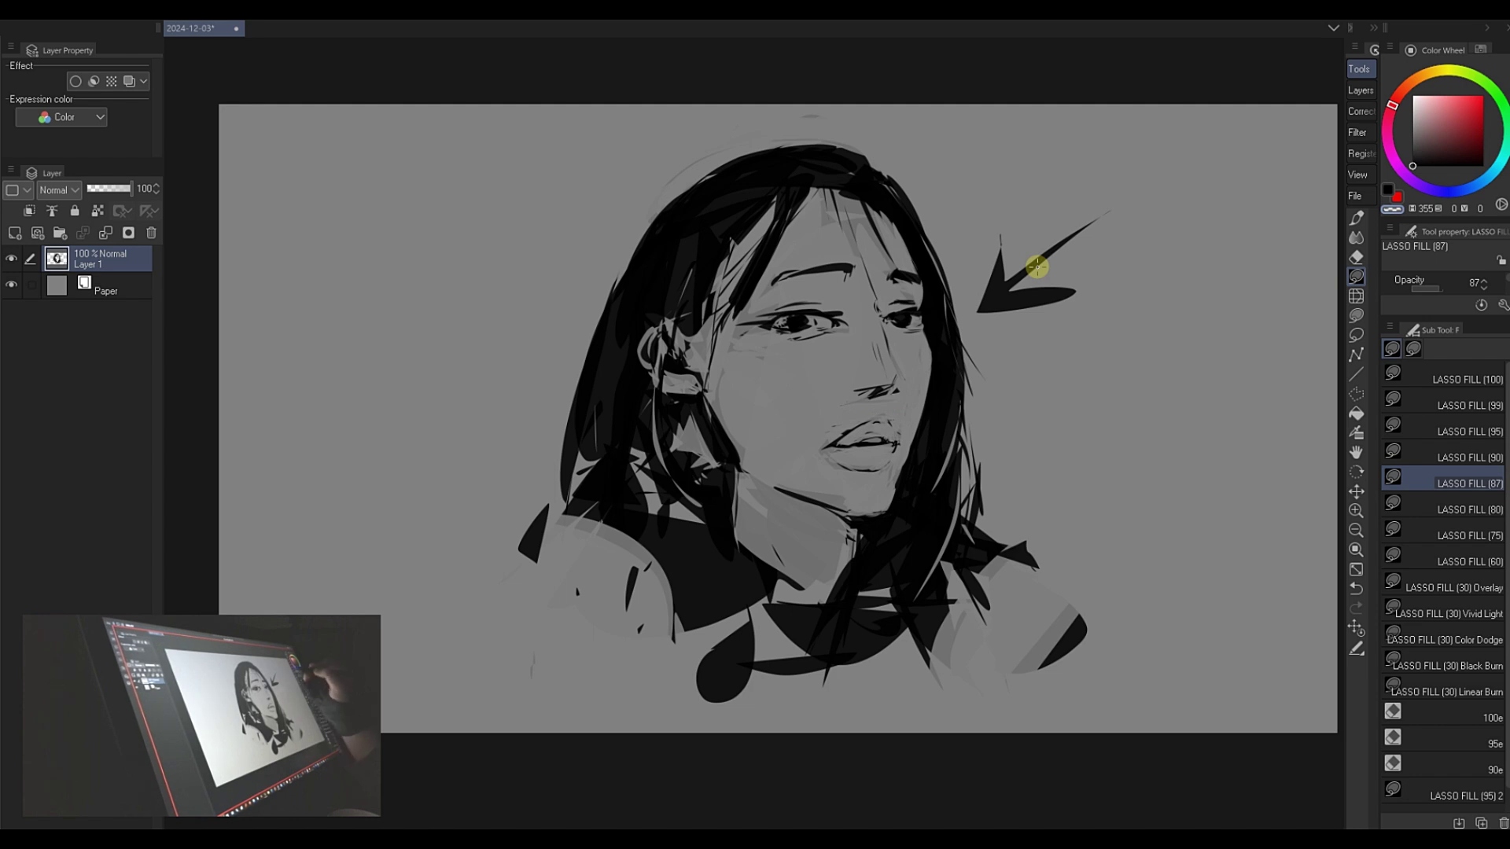
key(c)
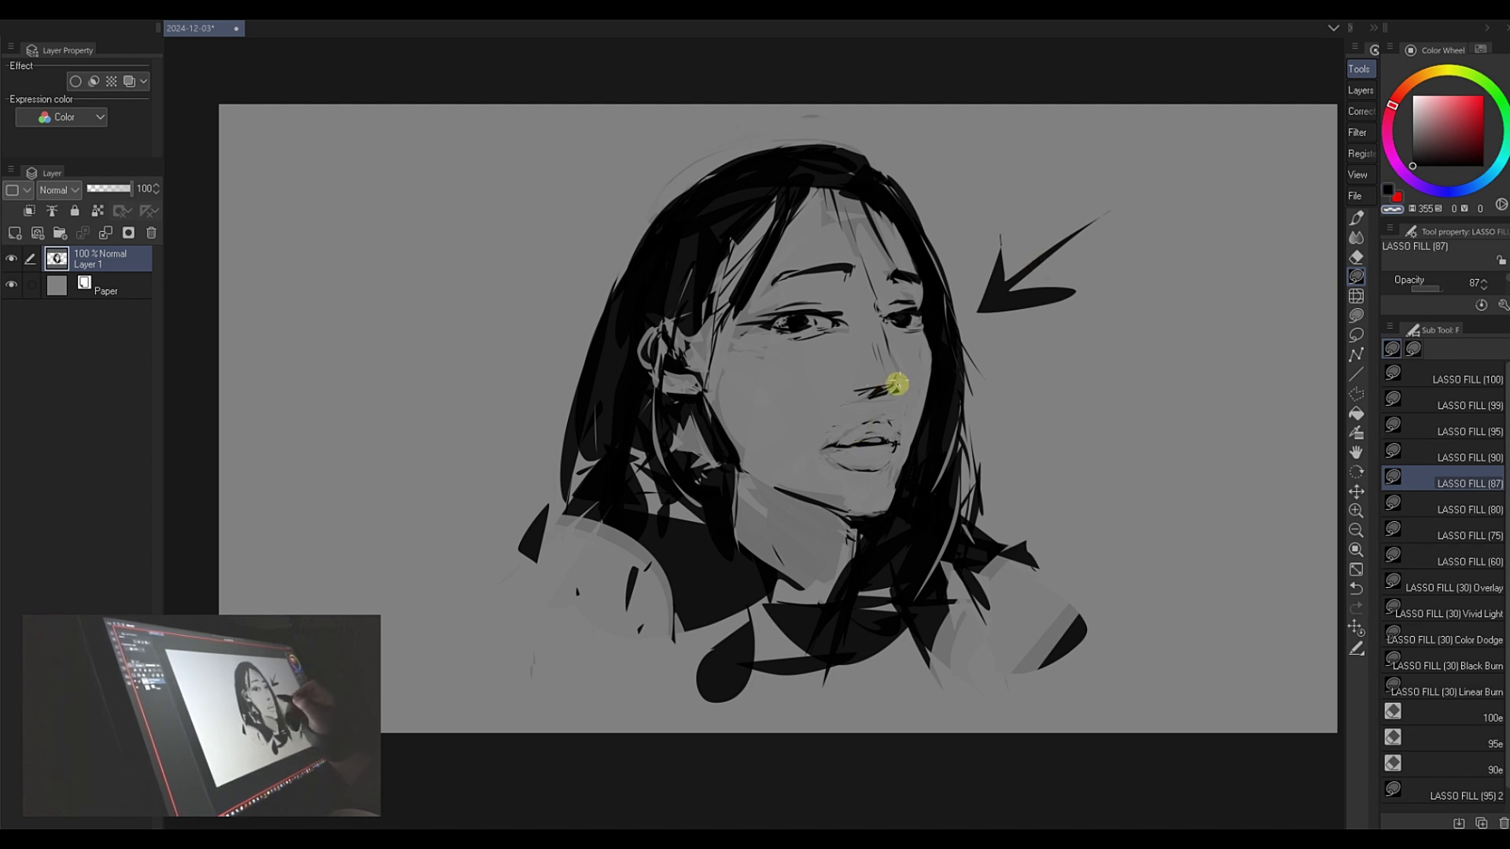
key(c)
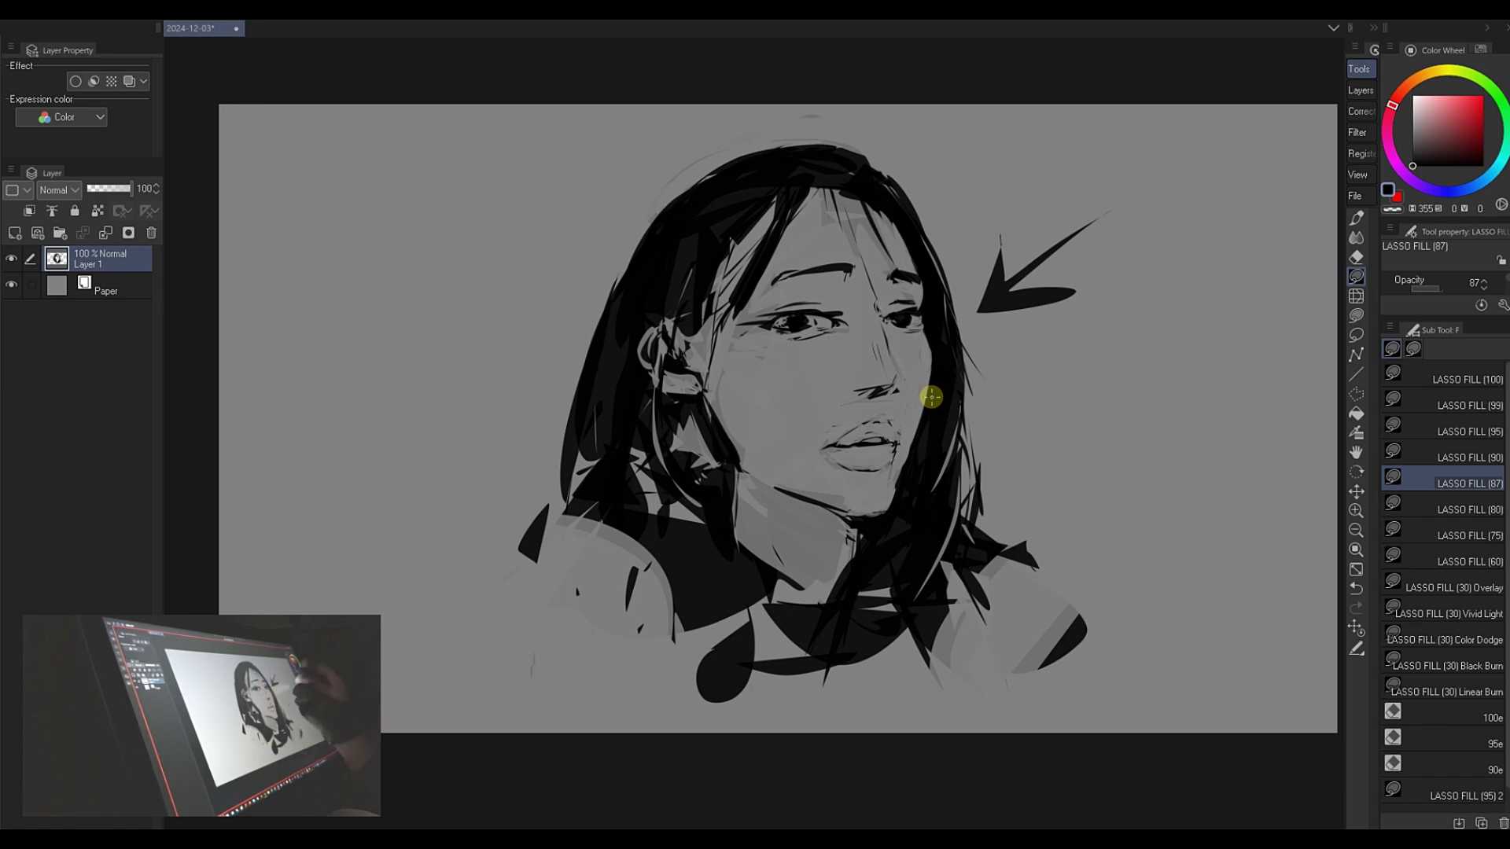
- Shorten the near eye's outer lash line and touch up the jawline and the neck shadow beneath it
key(c)
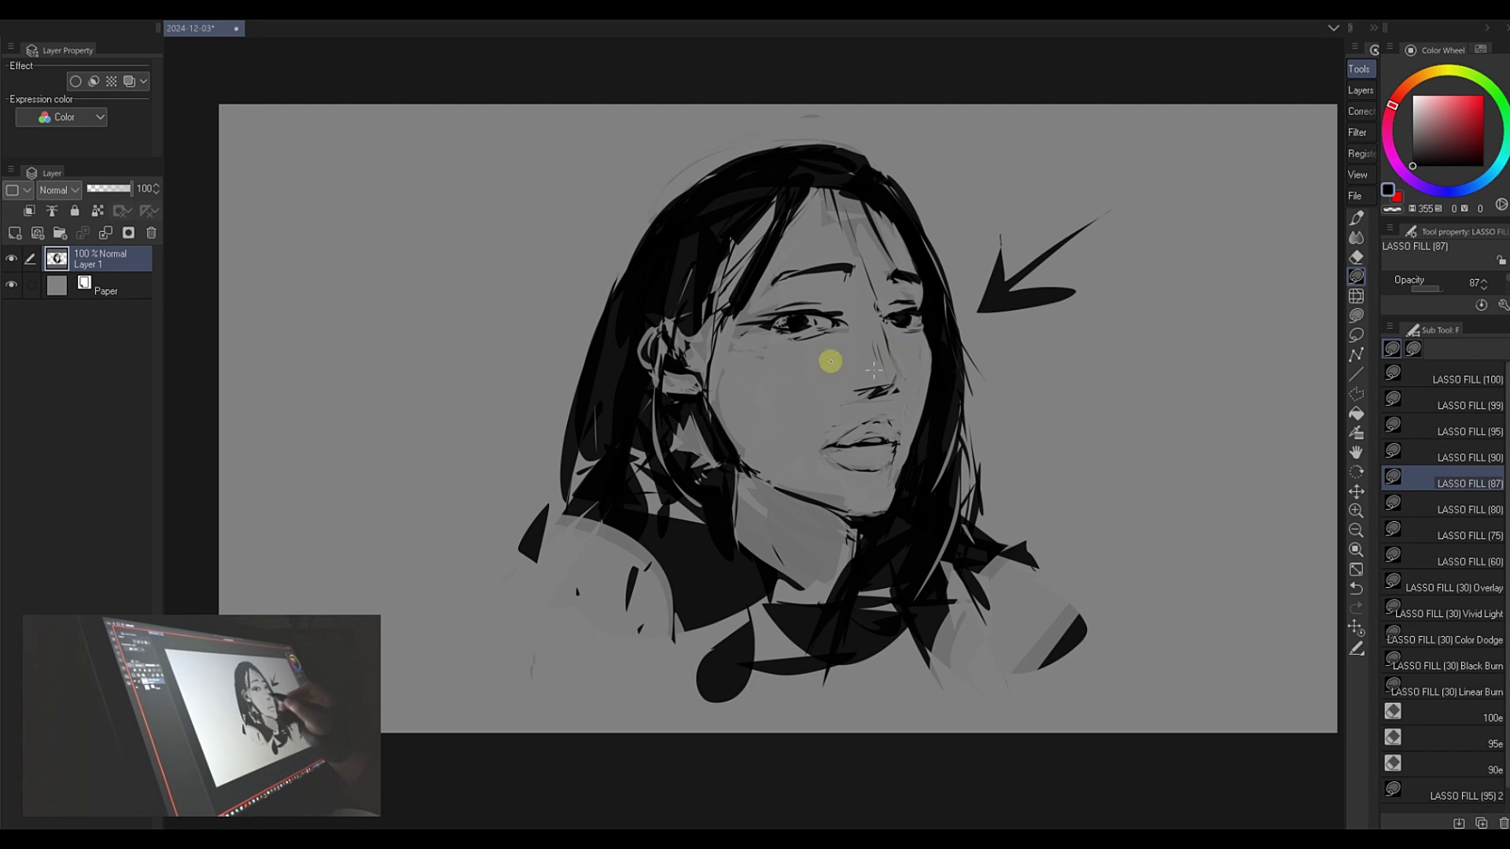
key(c)
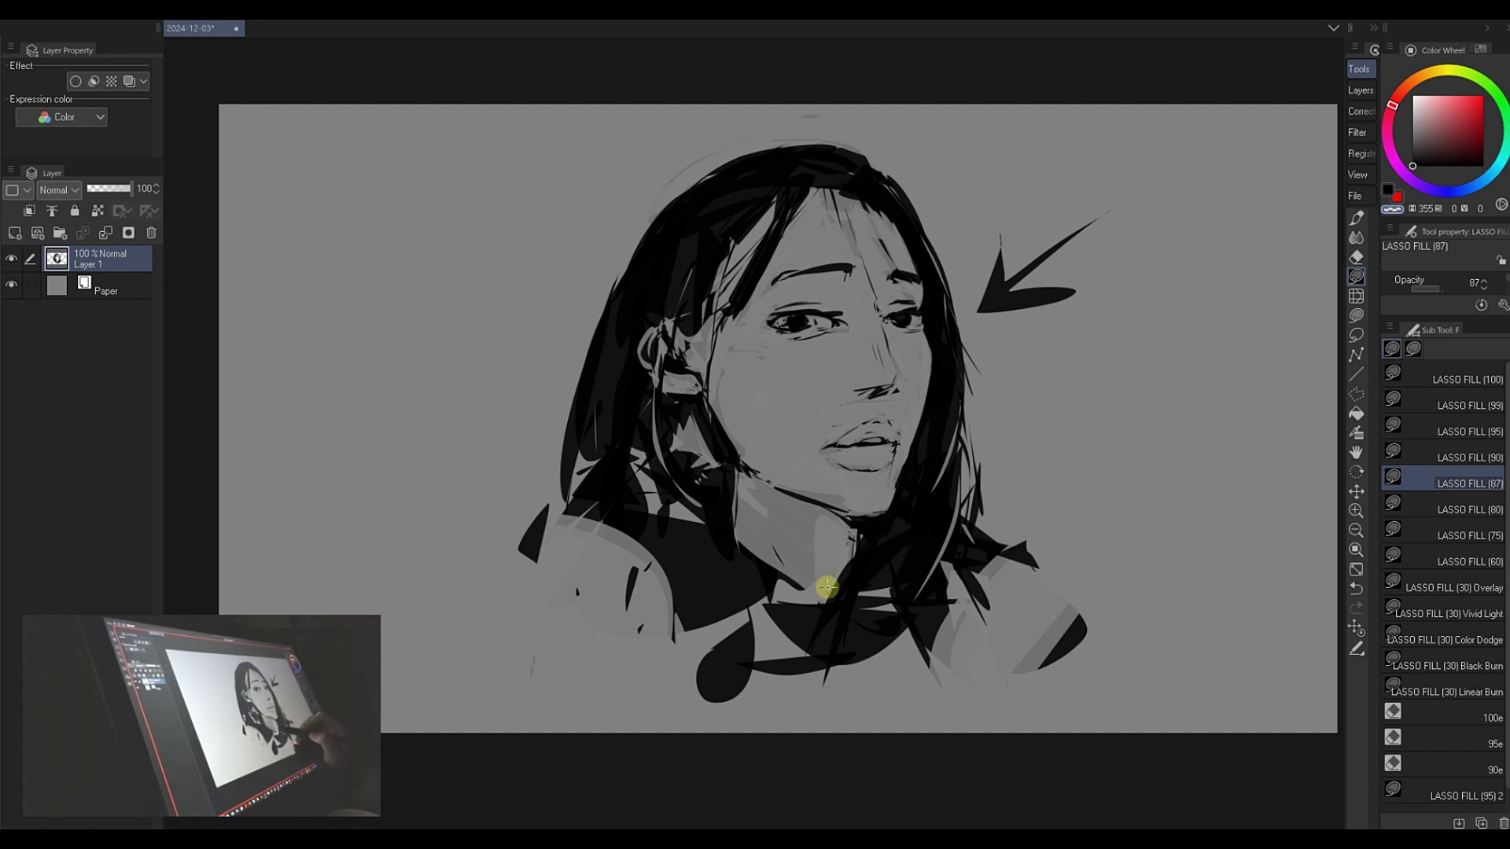
key(b)
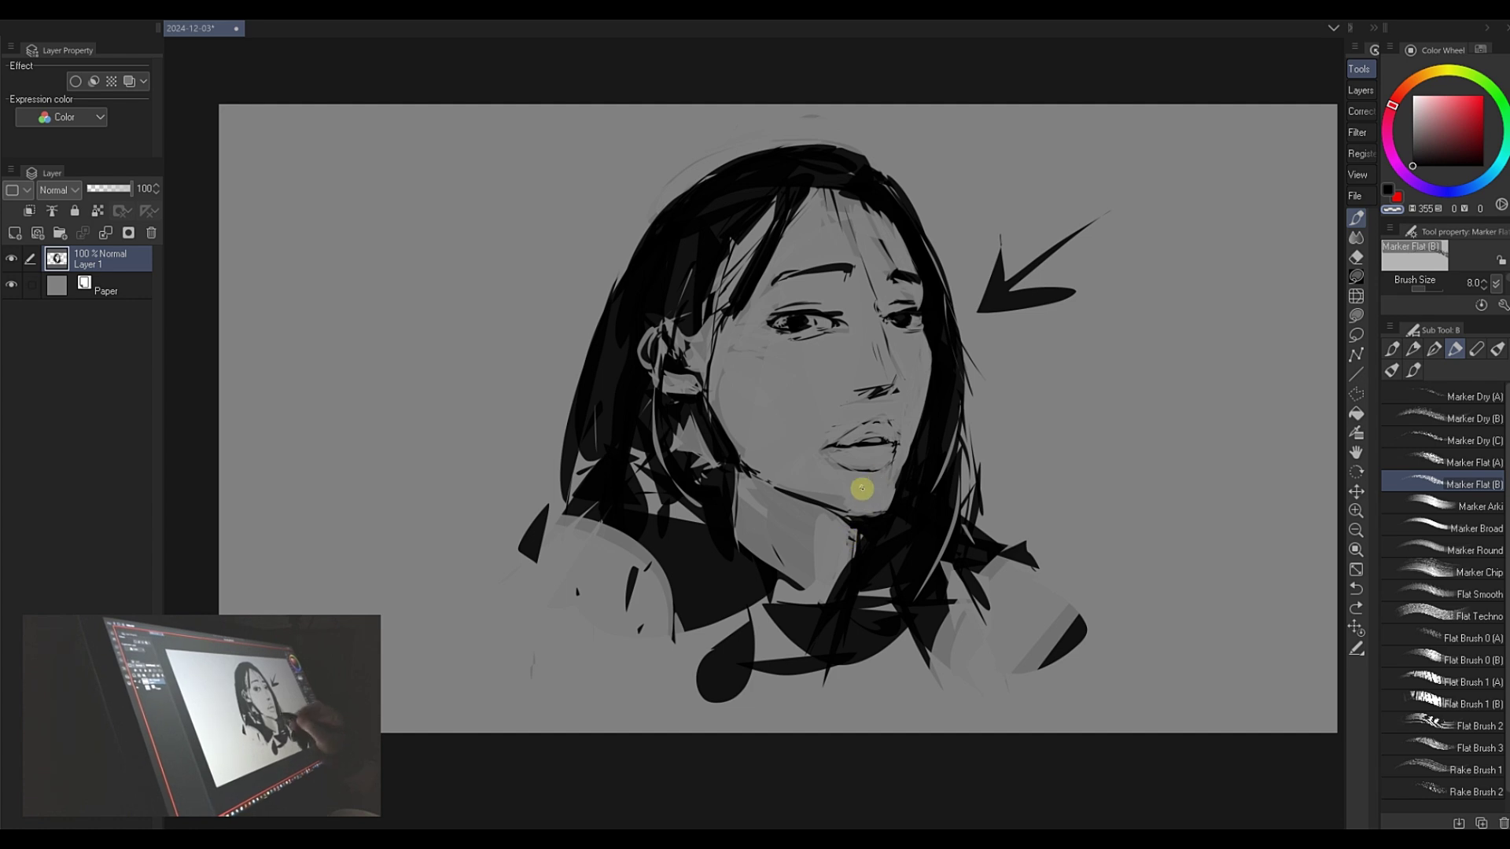
key(f)
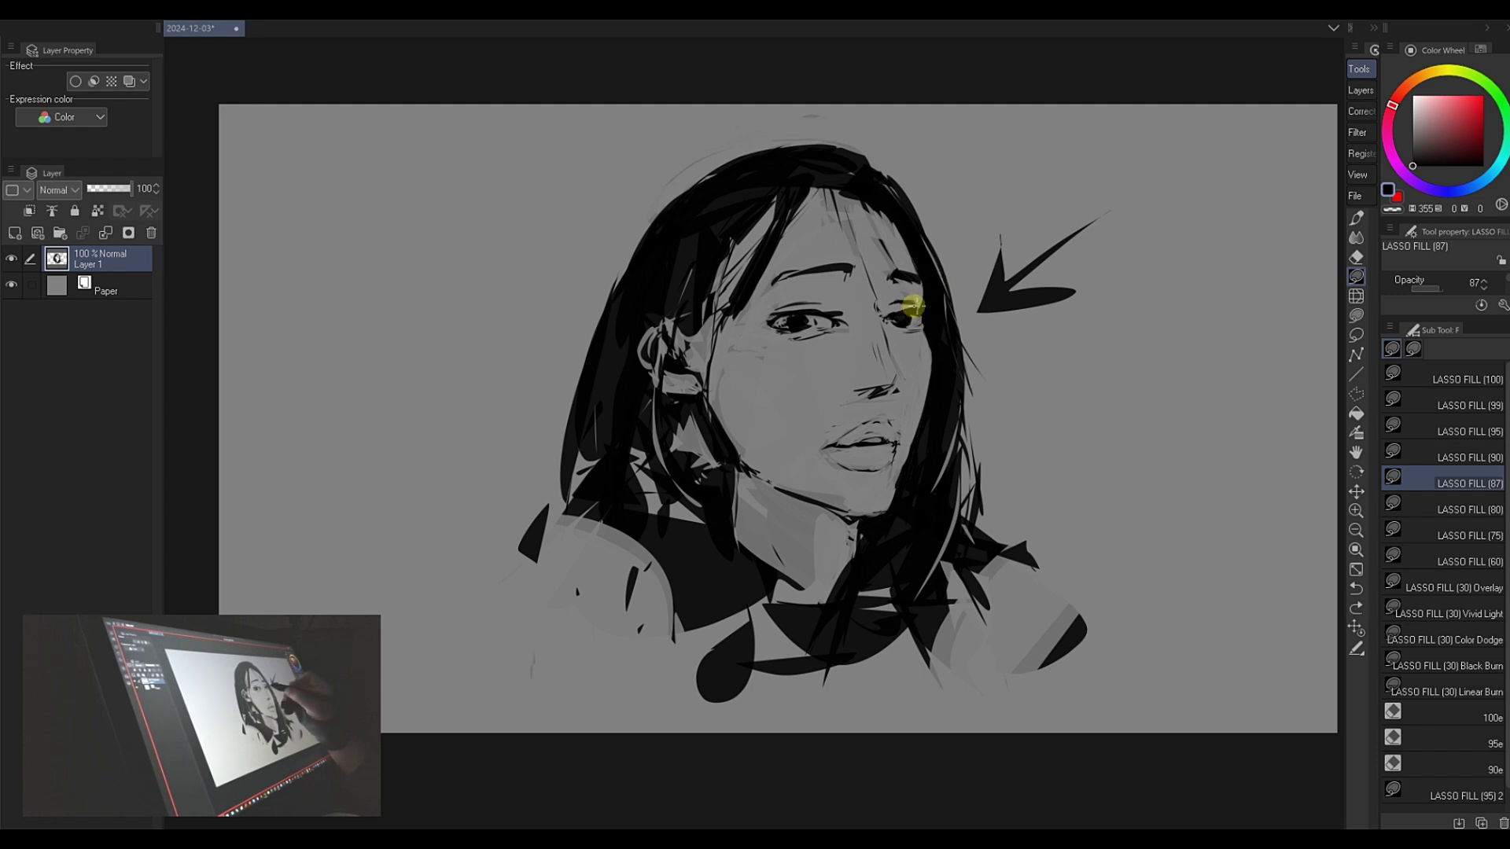
- Touch up the far eye and clean the face edge between the mouth corner and chin with transparent fills
key(c)
key(c)
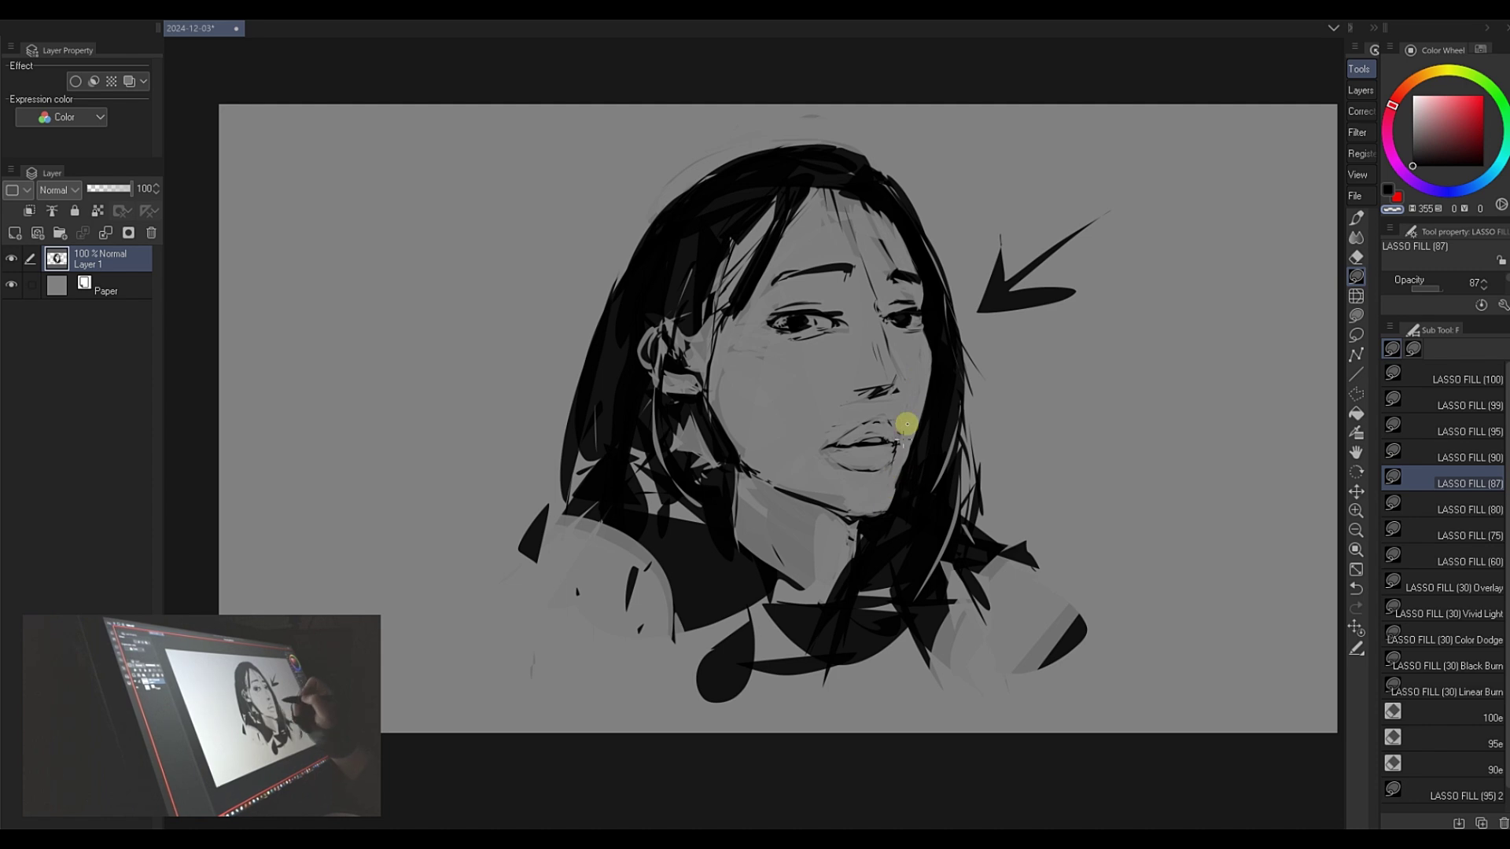
drag(907, 442, 893, 489)
key(ctrl+z)
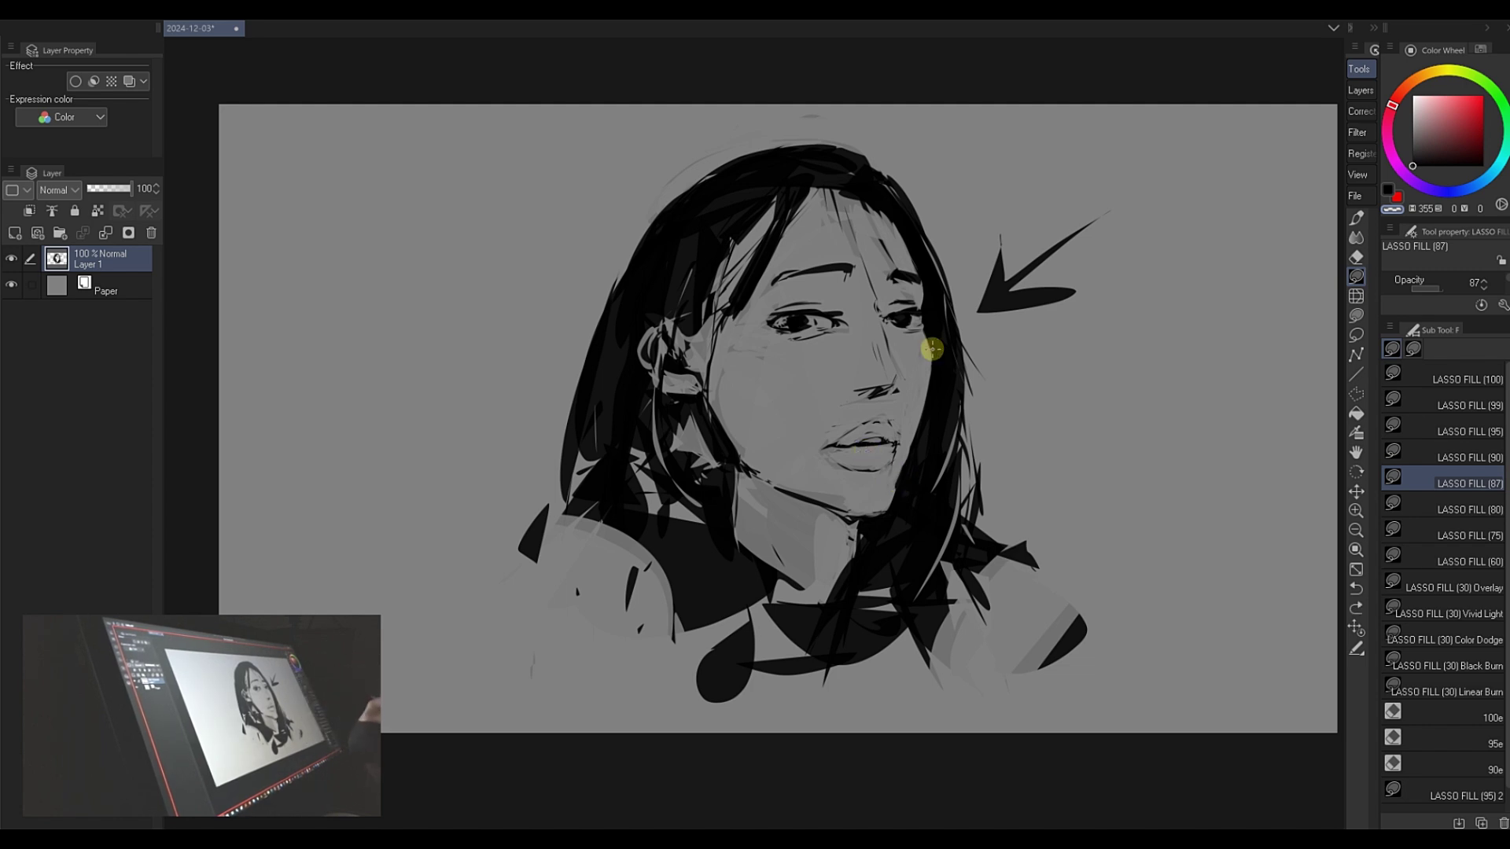
drag(918, 463, 902, 481)
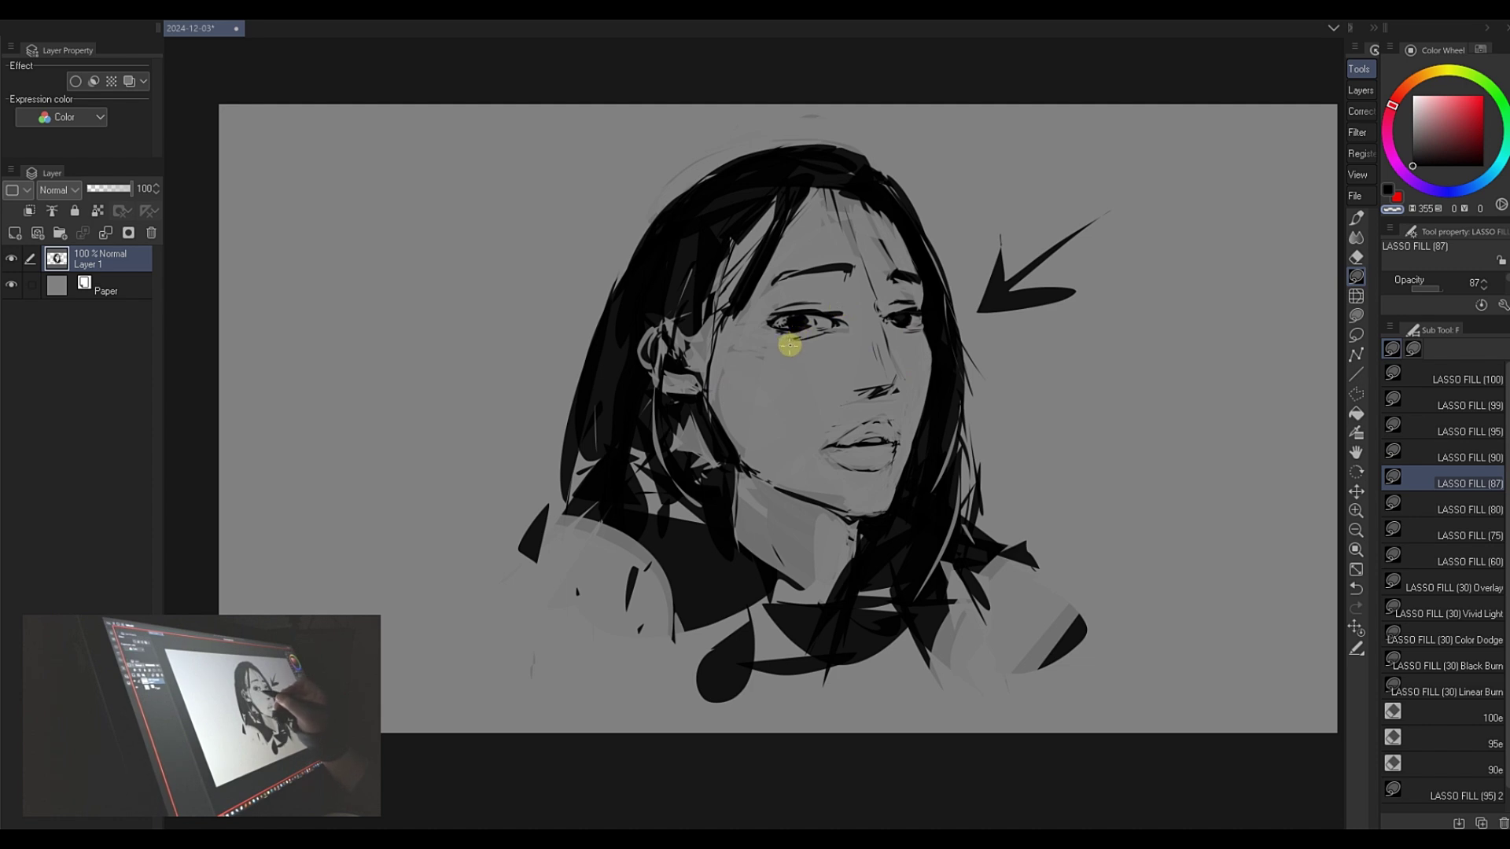
- Refine the near eye's lower lid and outer corner and the far eye's lid crease with alternating black and transparent fills
key(c)
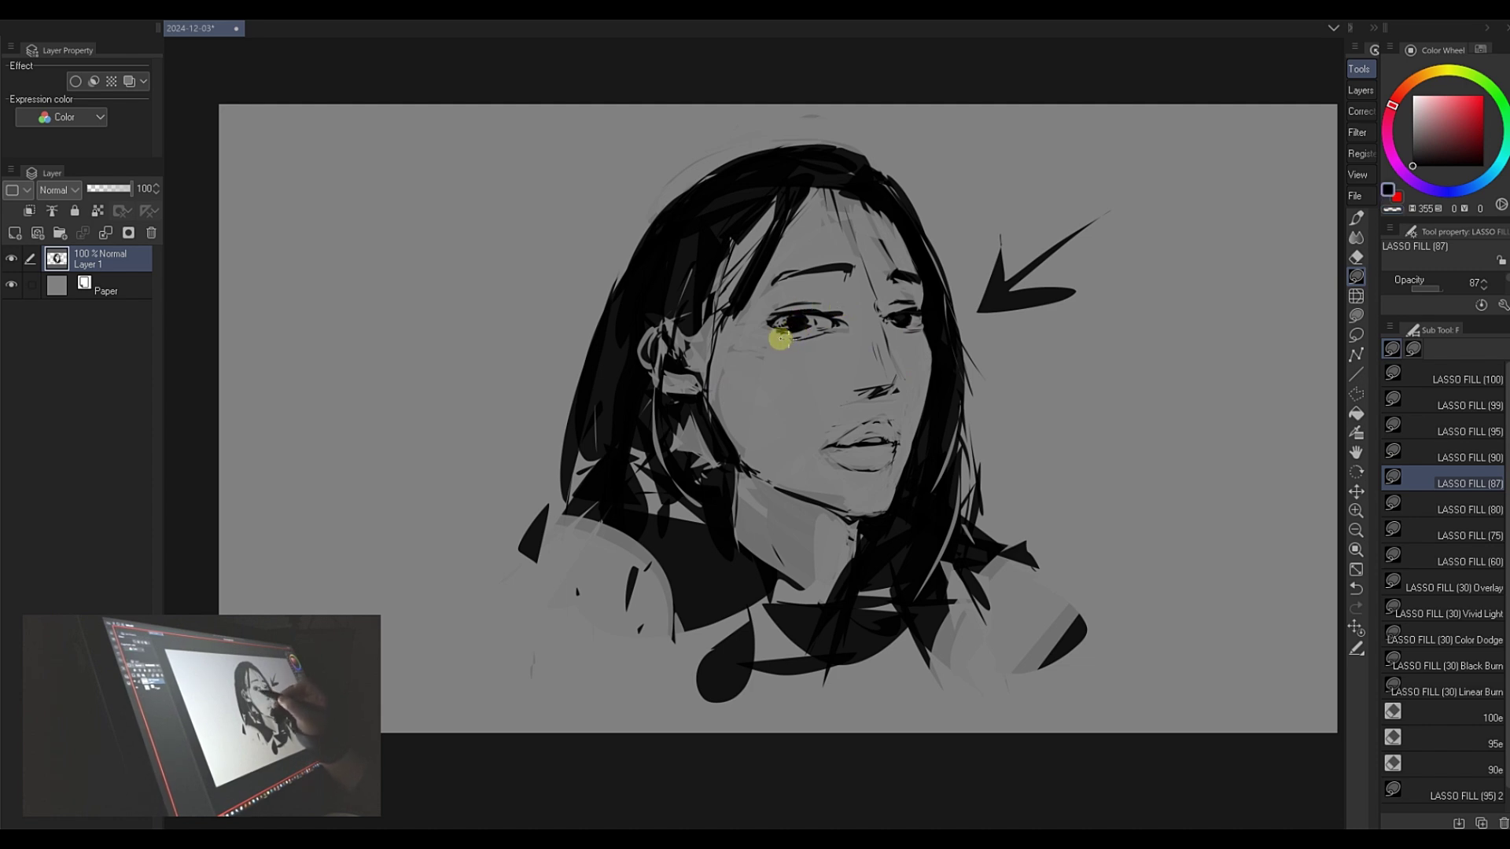
key(c)
key(c)
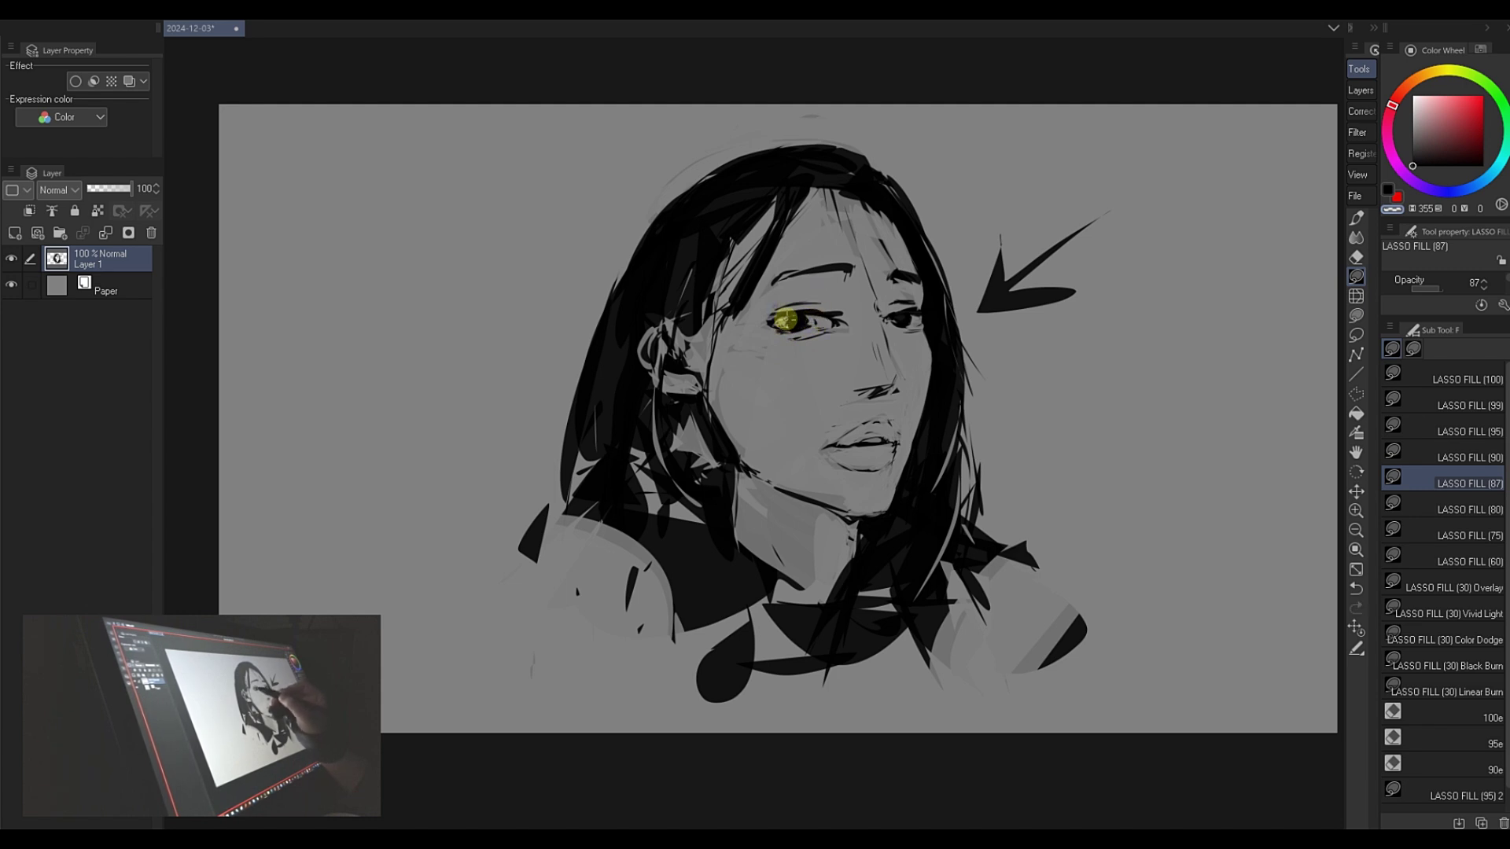
key(c)
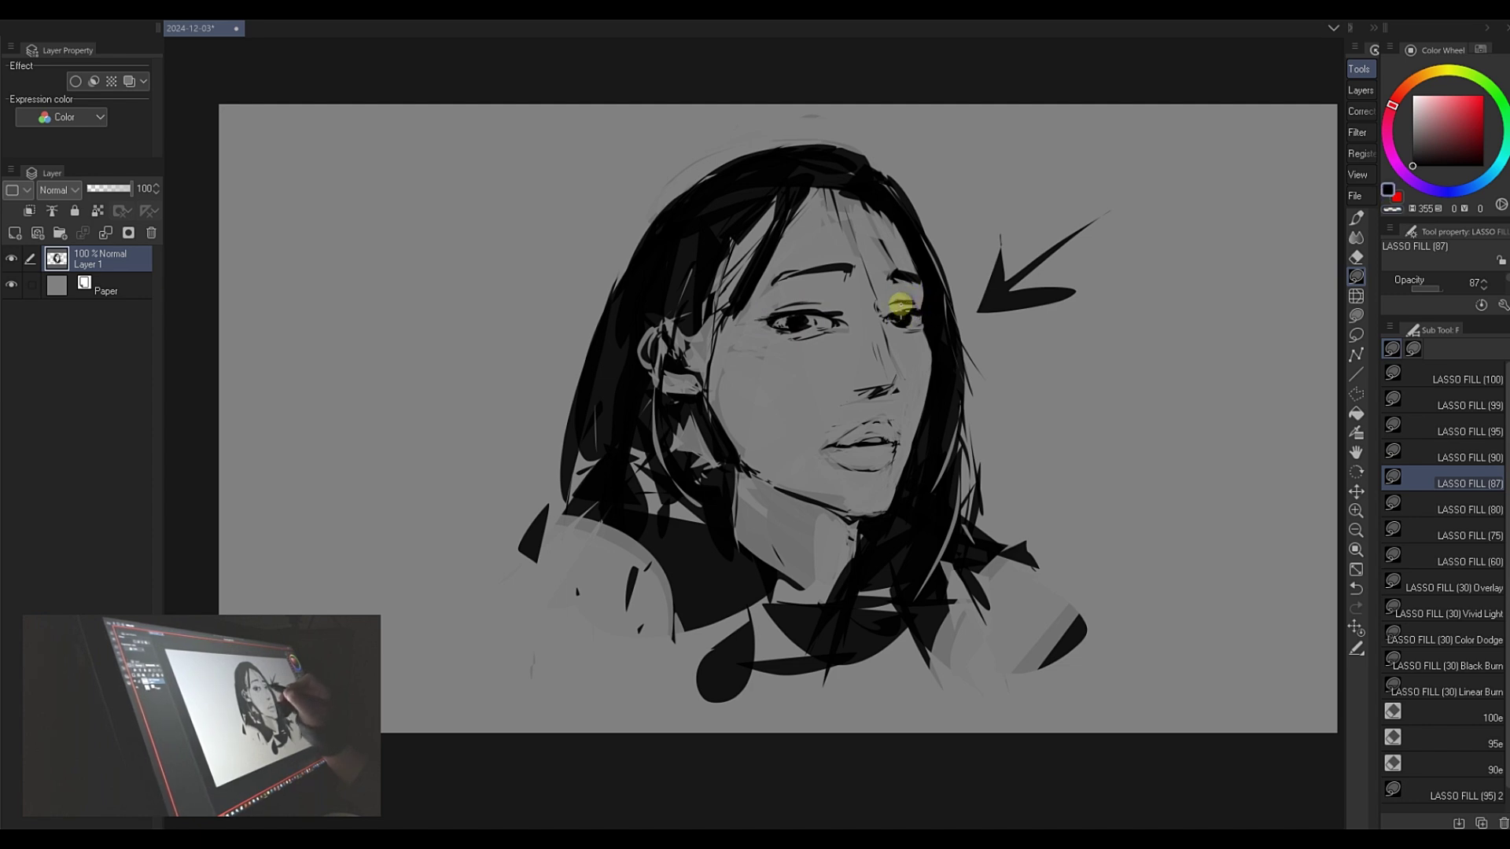
- Trim the shadow under the nose with transparent fills and redraw the nostril as a smaller black shape
key(c)
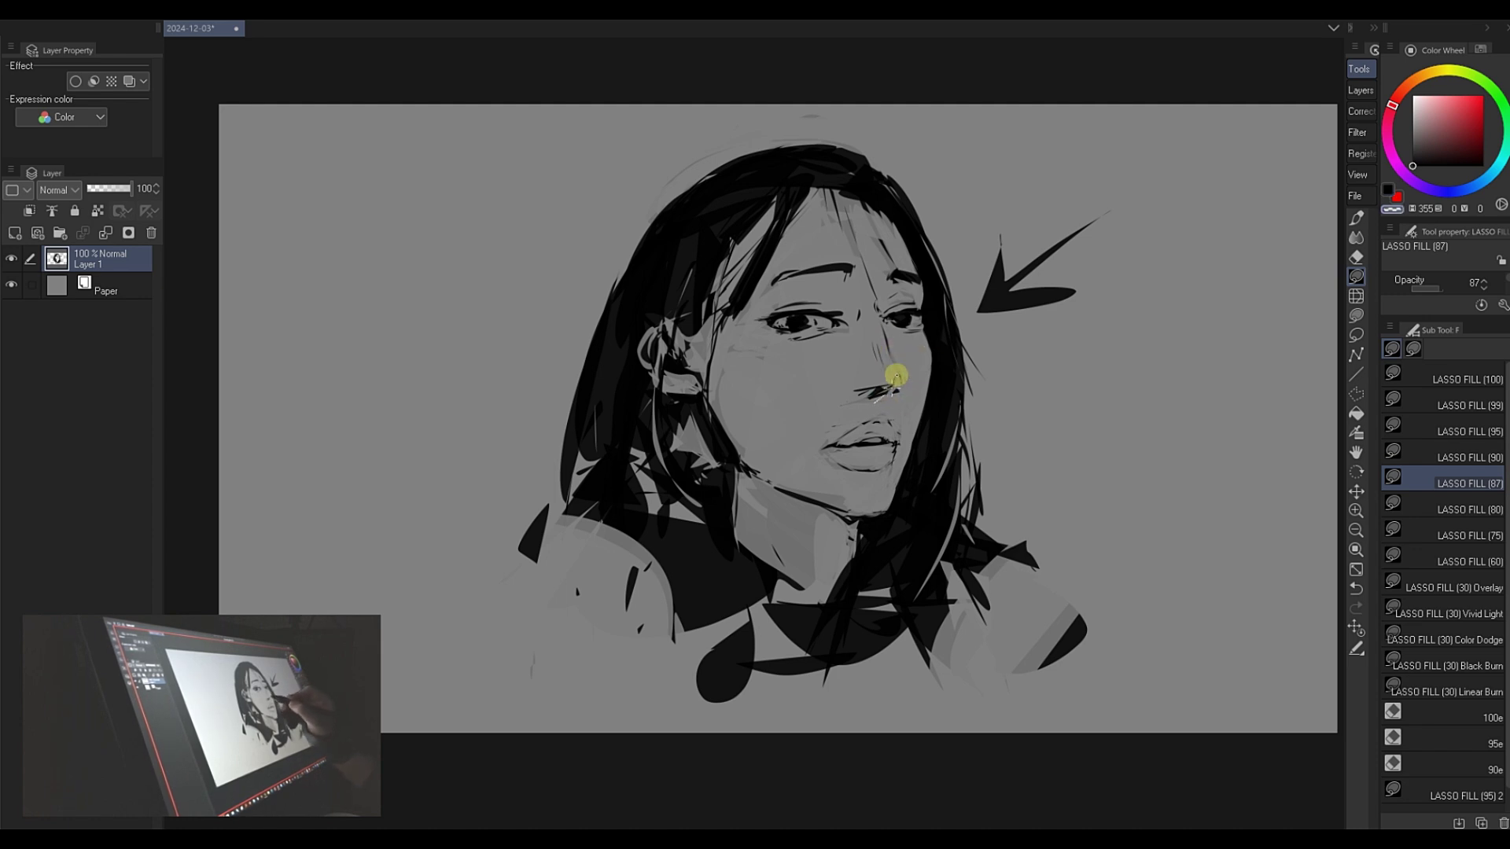
key(c)
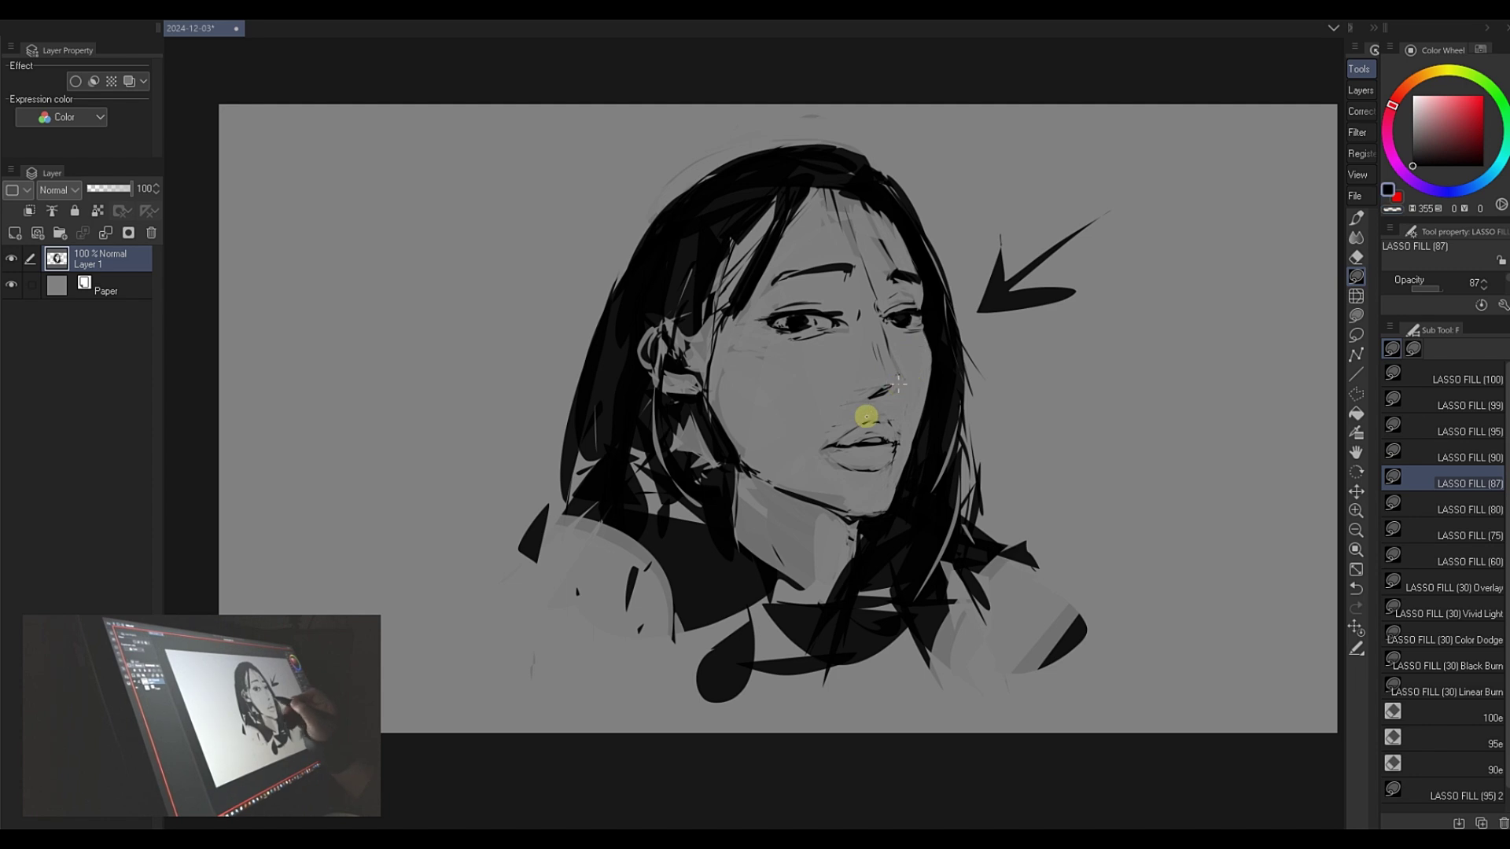
mouse_move(863, 396)
mouse_down()
mouse_move(900, 388)
mouse_move(852, 404)
mouse_up()
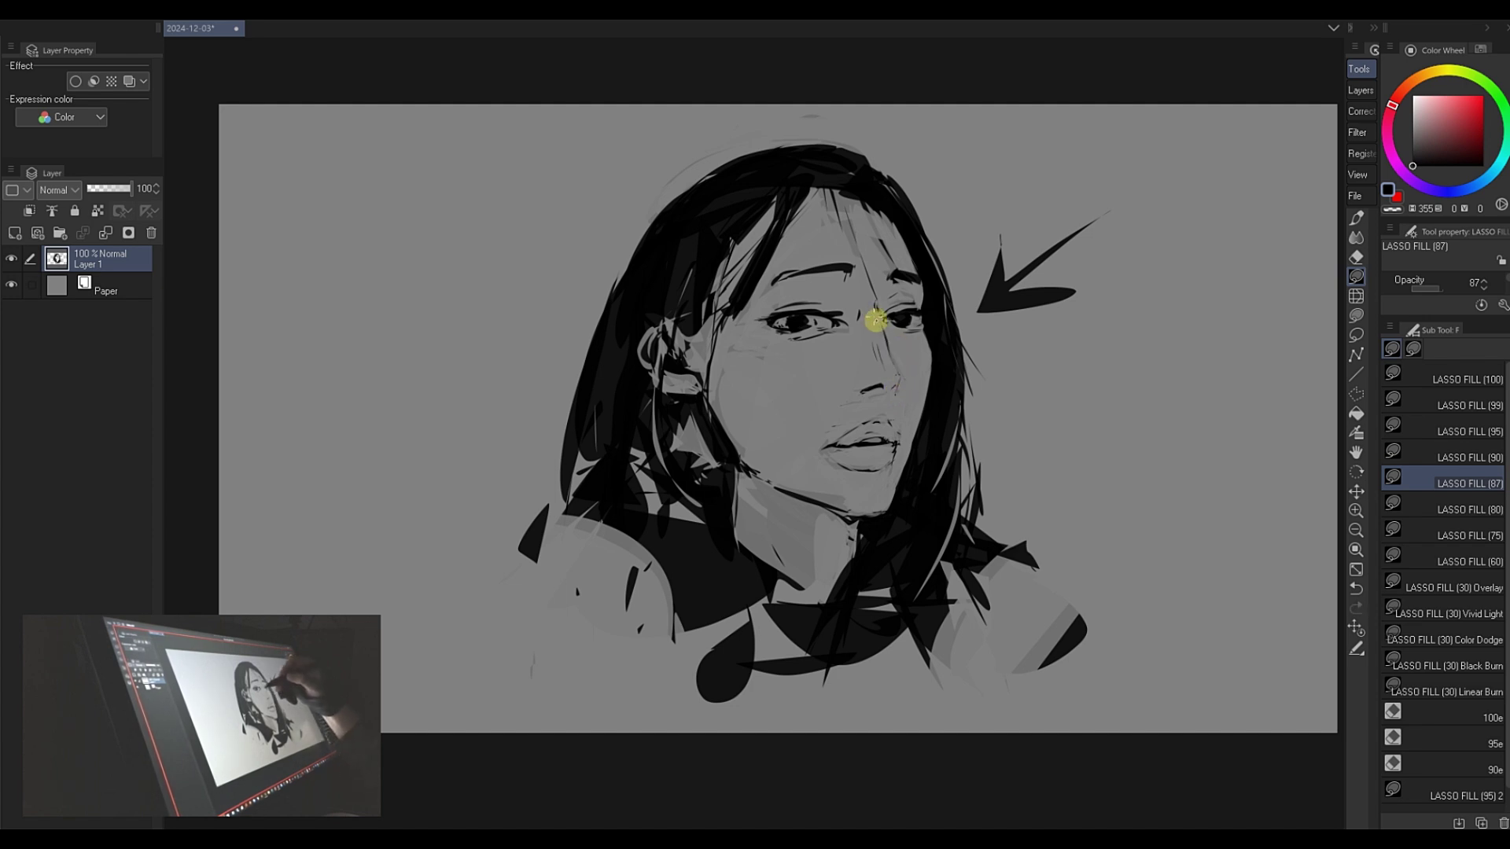
- Touch up the nose bridge between the eyes with small black and transparent fills
key(c)
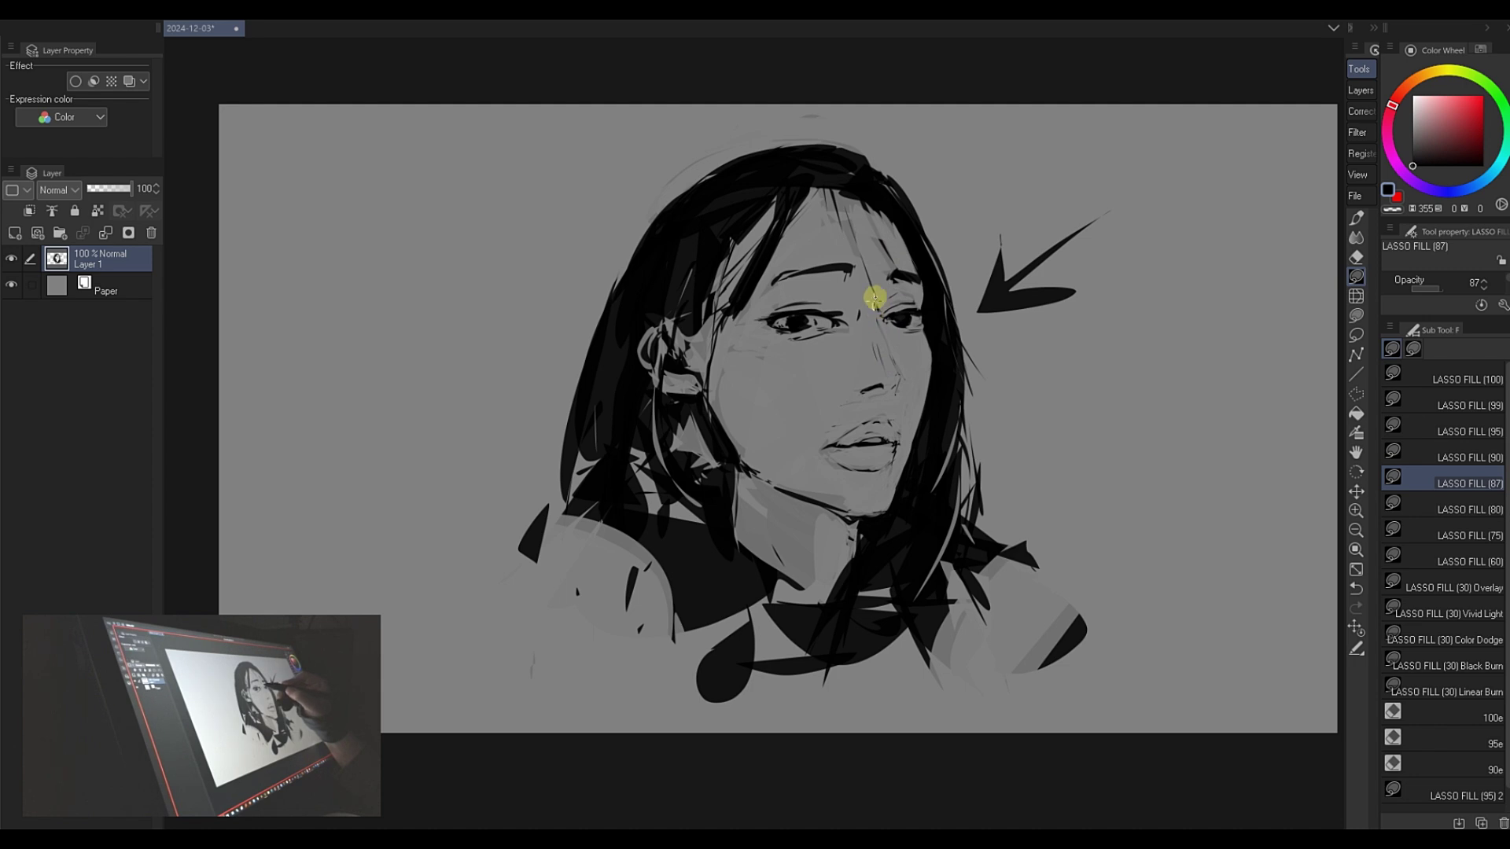
drag(879, 299, 878, 299)
key(c)
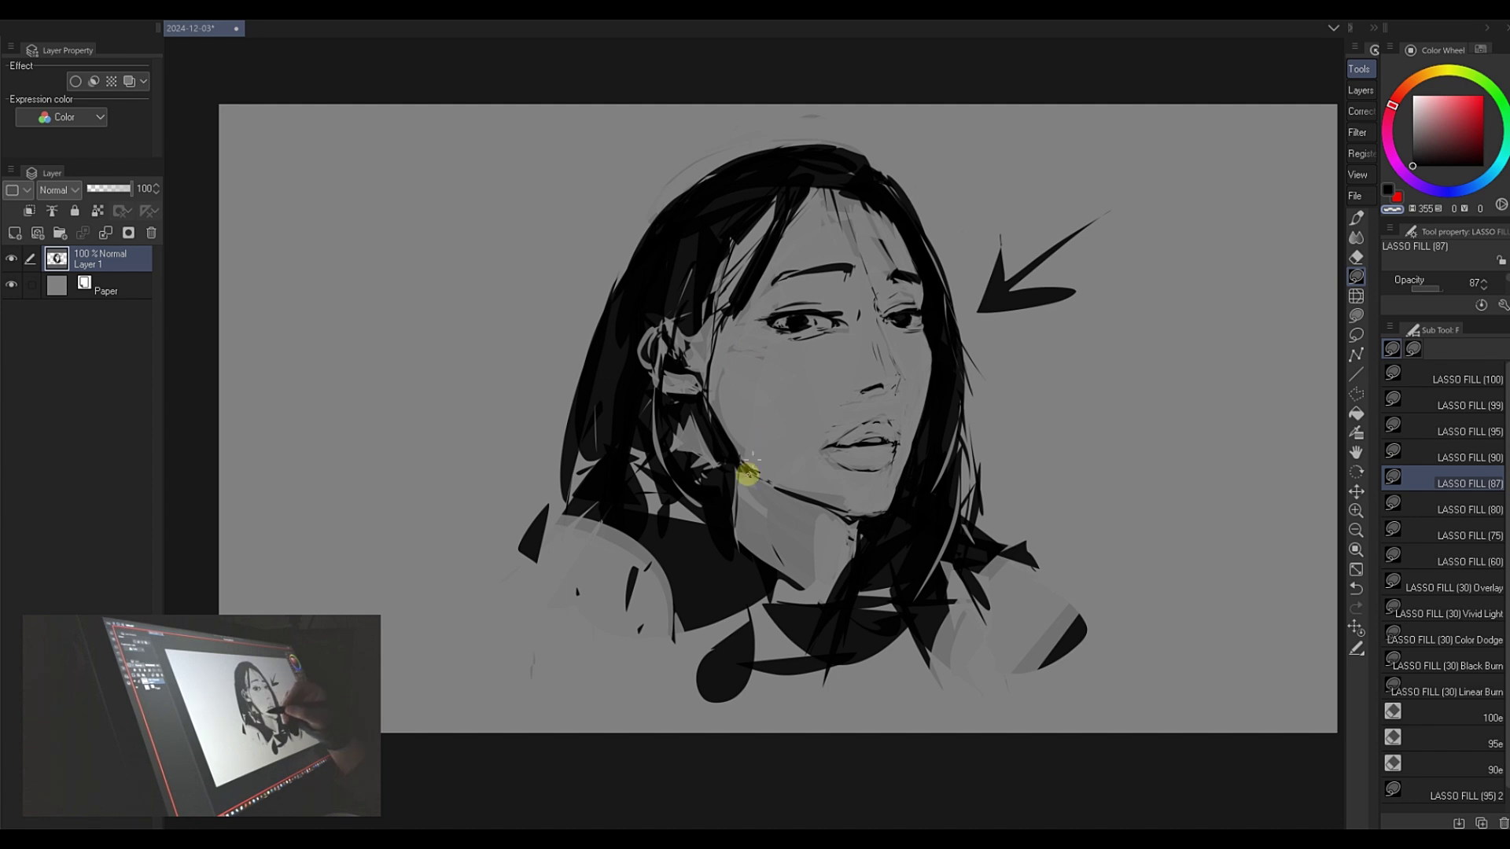
- Touch up the jaw corner below the ear with black and transparent lasso fills
key(c)
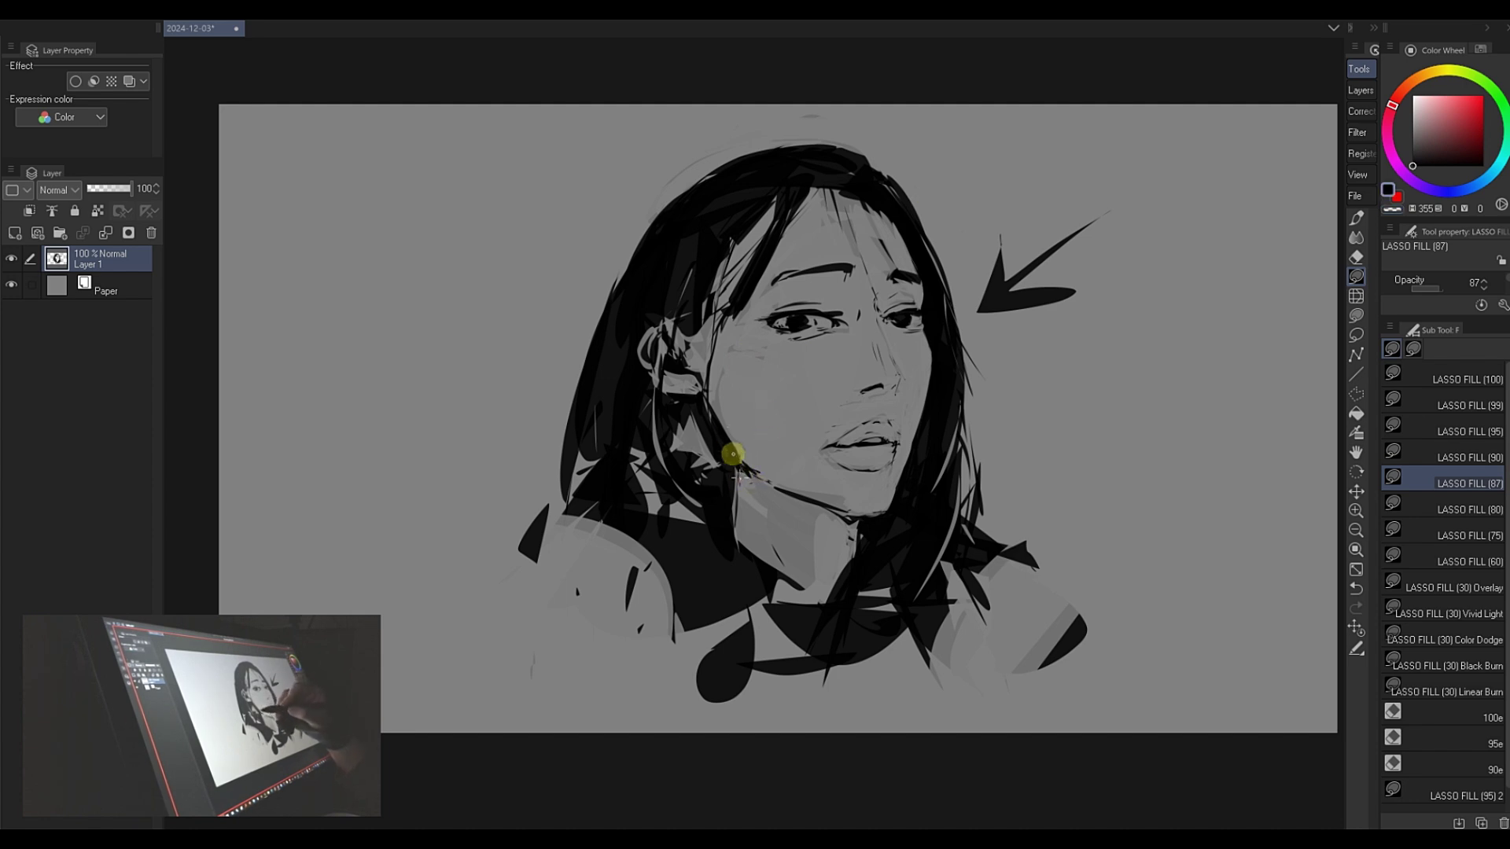
key(p)
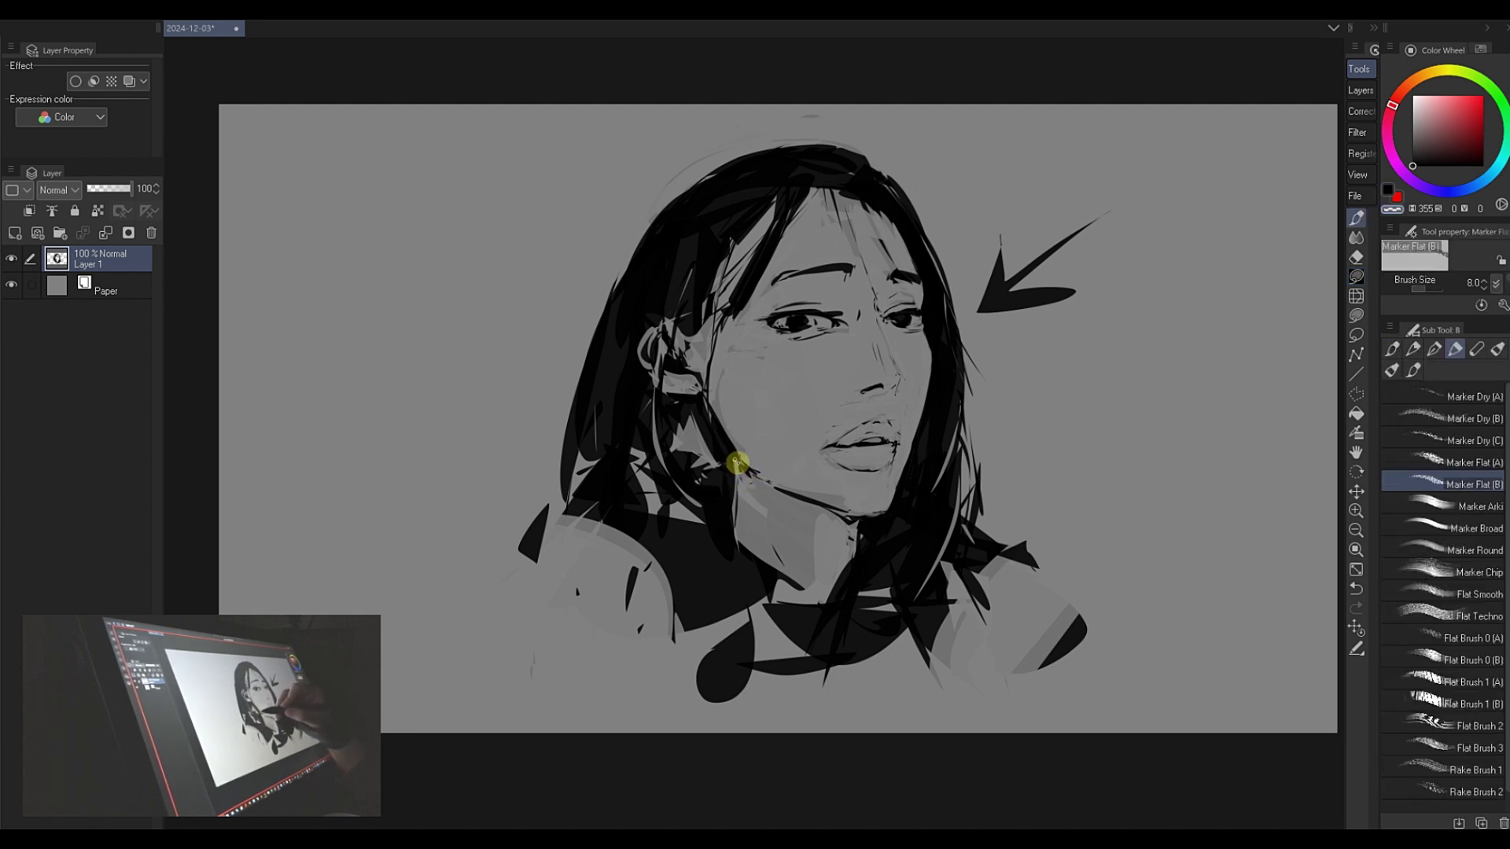
key(ctrl+z)
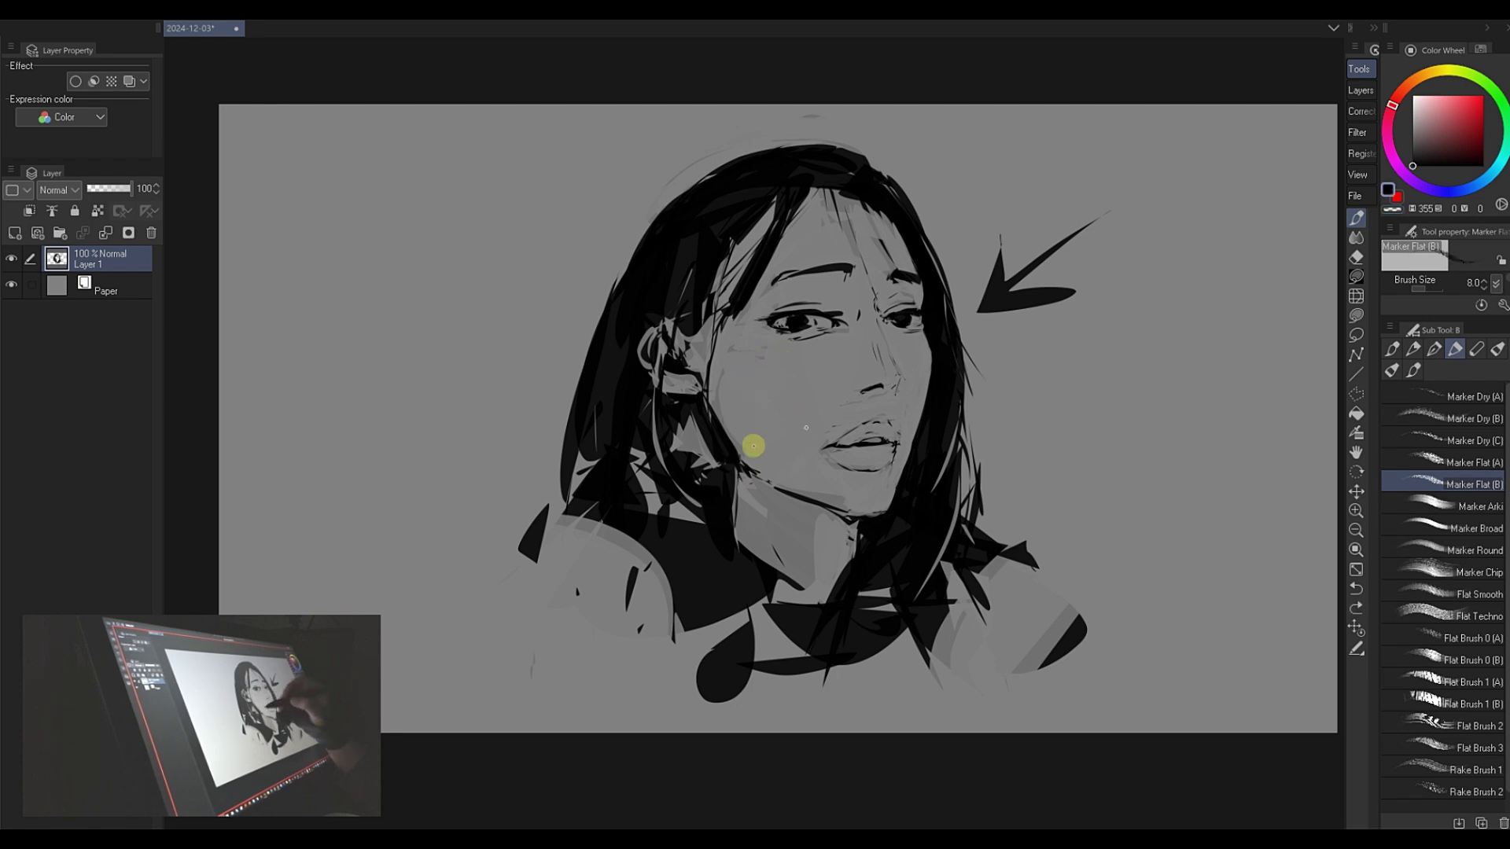
key(u)
key(c)
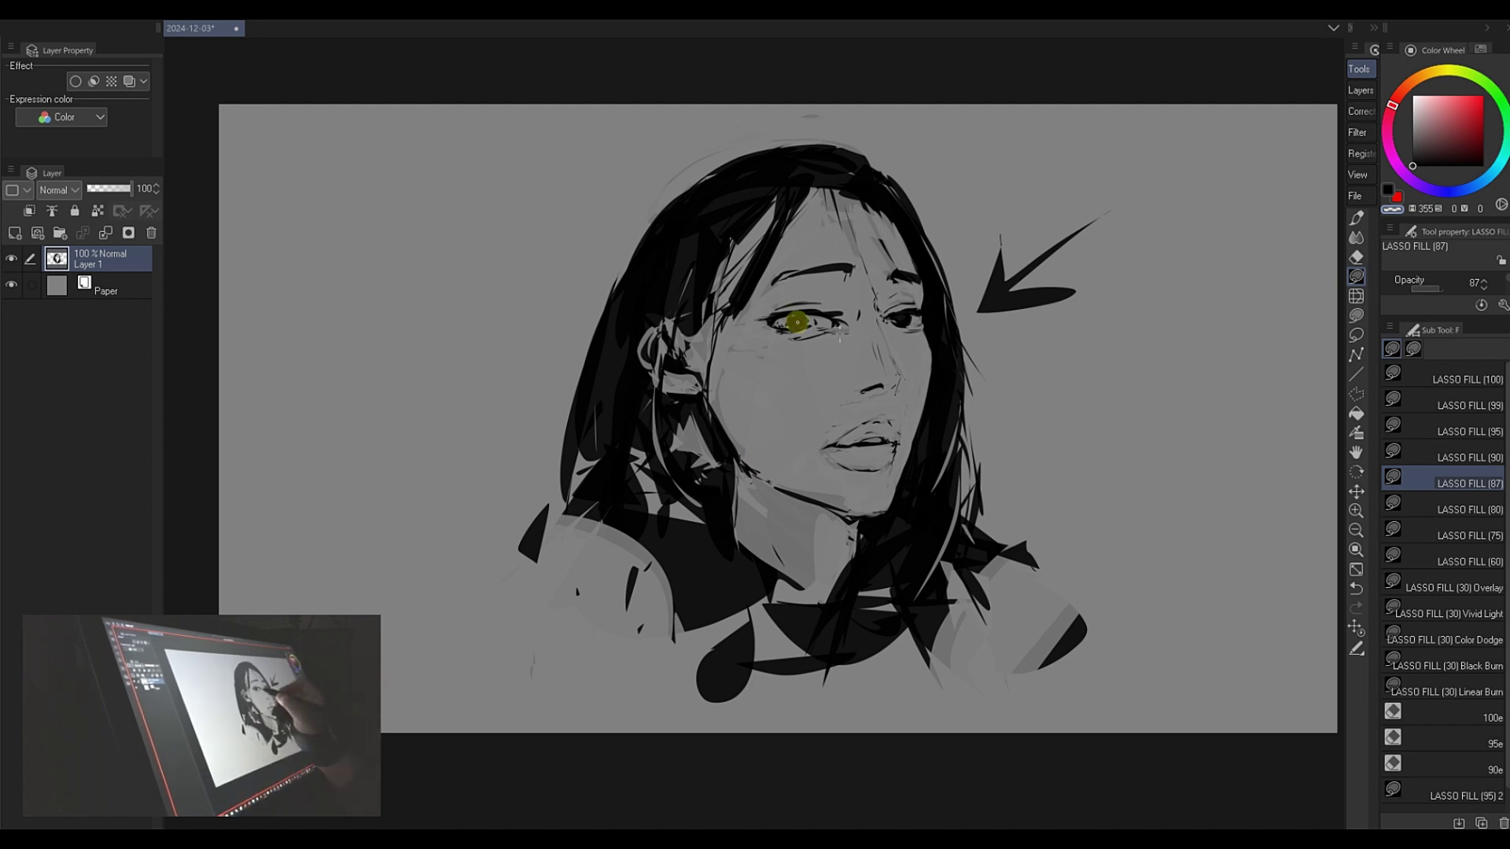
- Refine the near eye's inner and outer corners with alternating transparent and black fills
key(c)
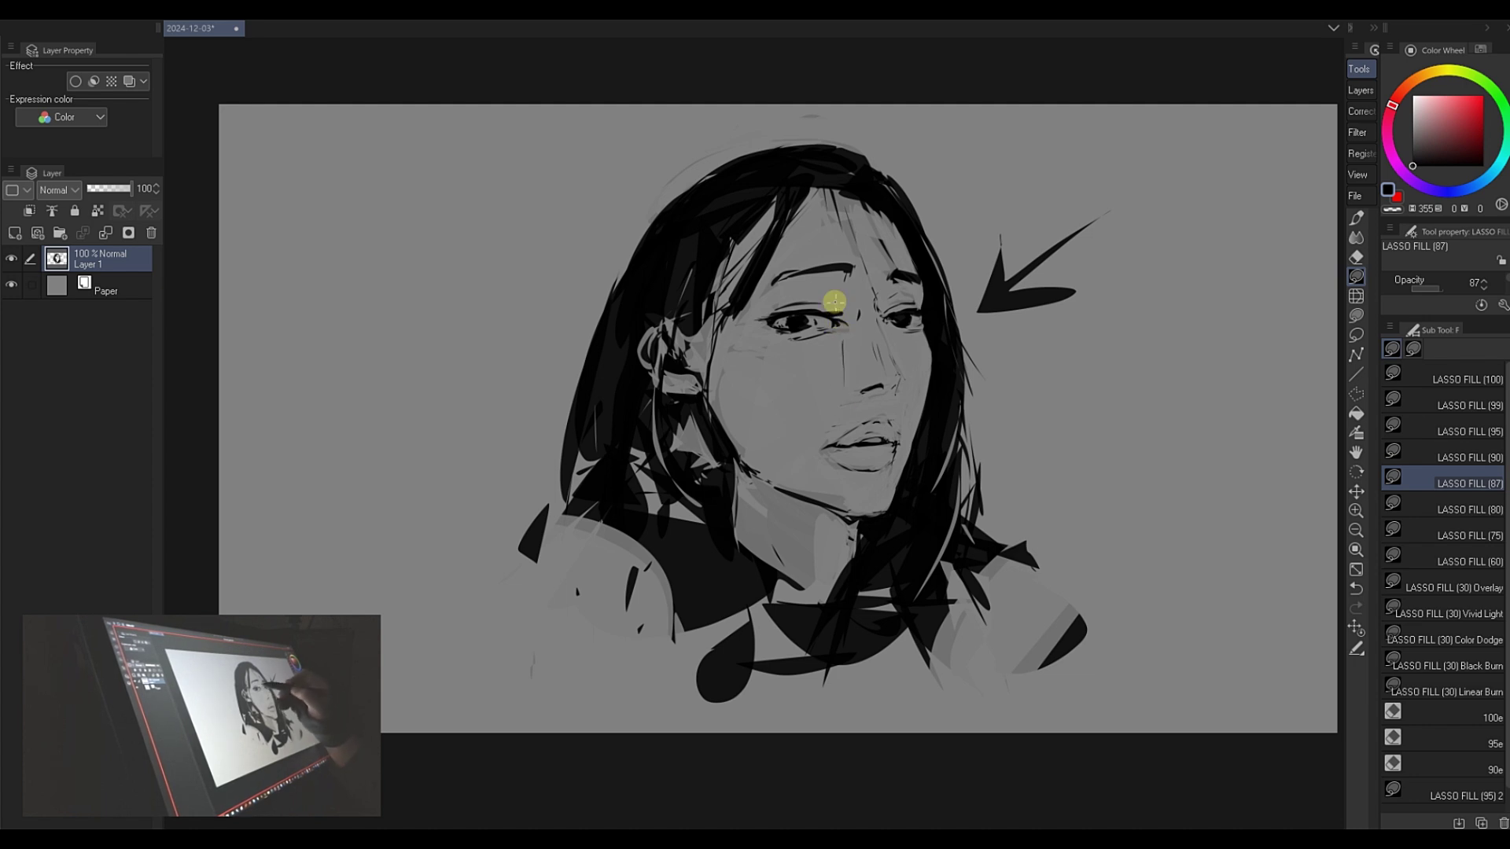
key(c)
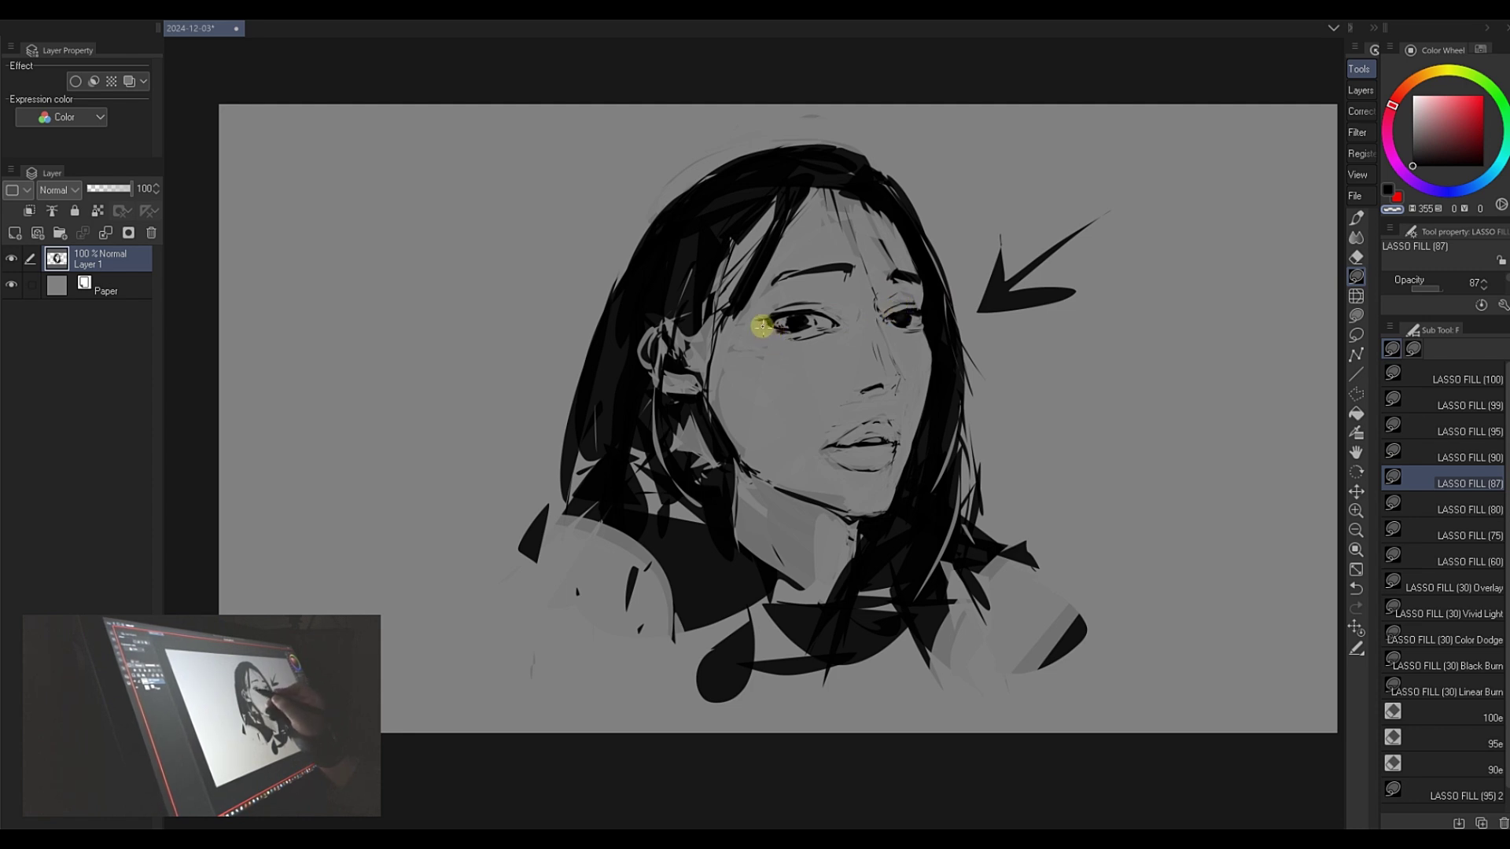
key(c)
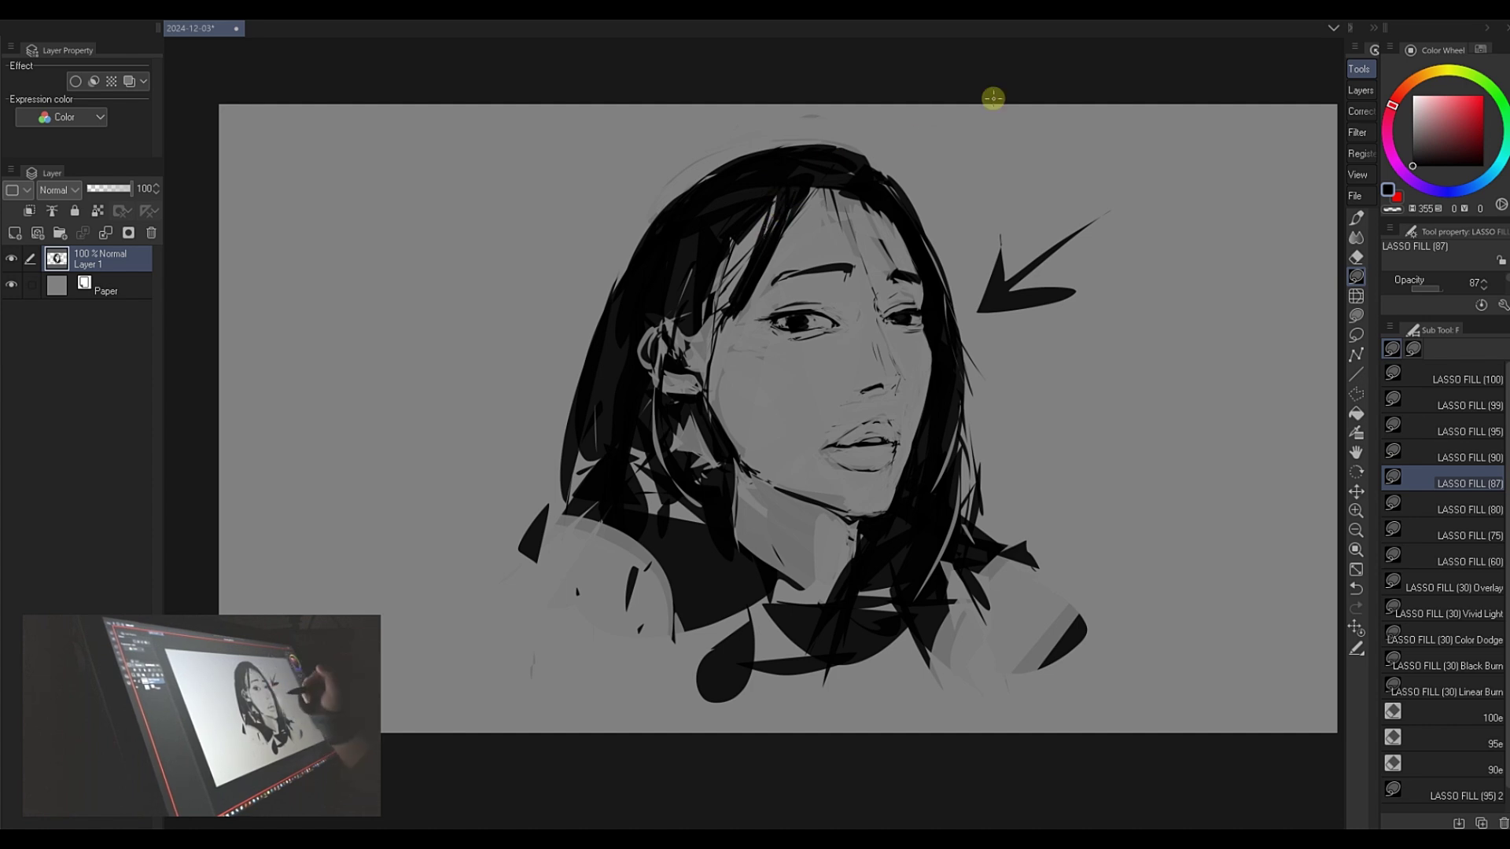
- Mirror the view and nudge the far eye into shape using Liquify Push at brush size 170
key(h)
mouse_move(779, 298)
mouse_down()
mouse_move(947, 267)
mouse_move(1081, 291)
mouse_up()
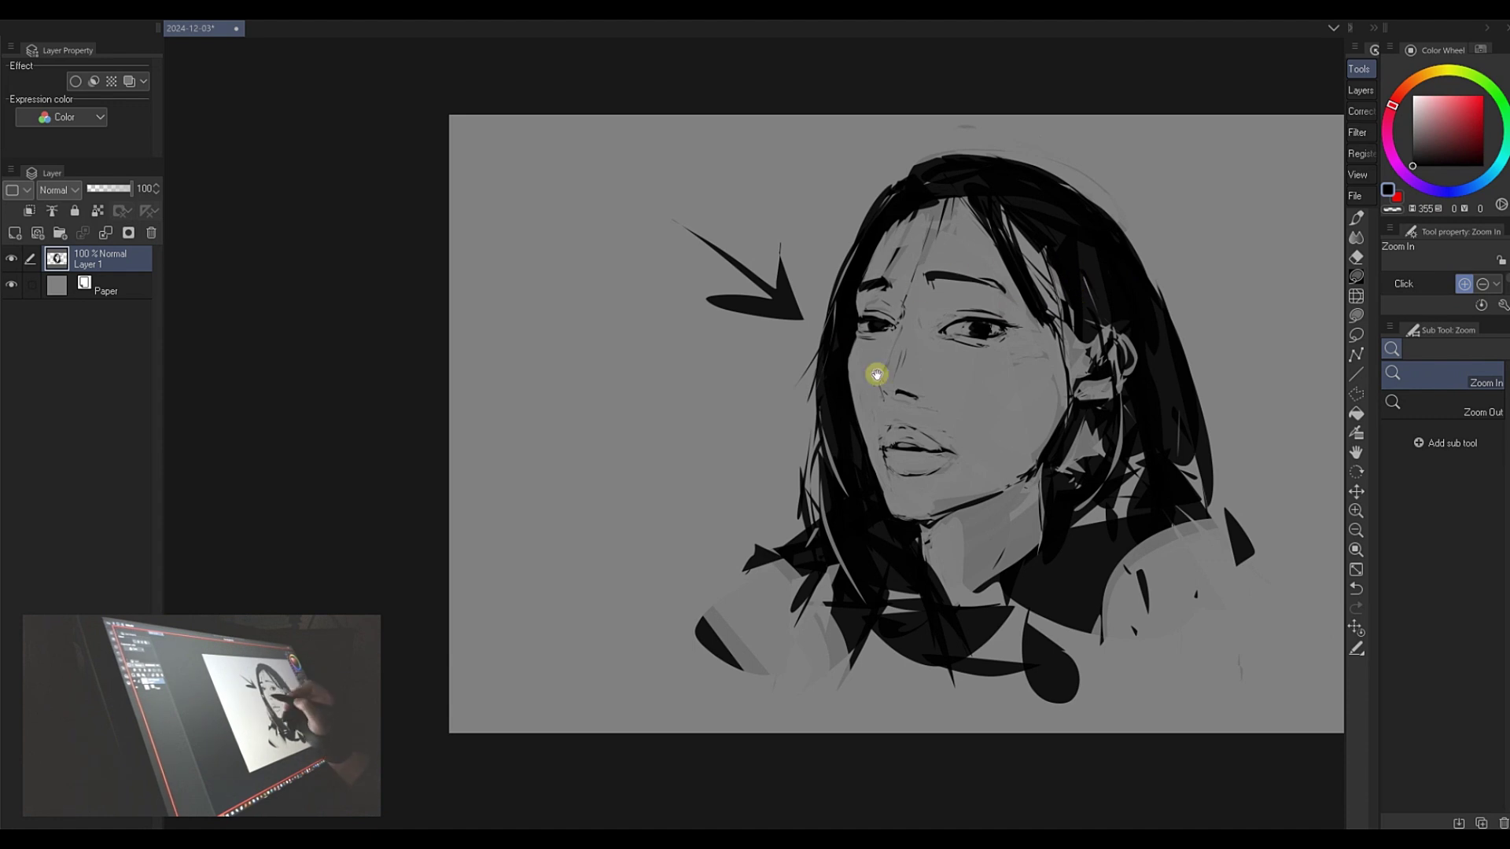
drag(870, 374, 836, 377)
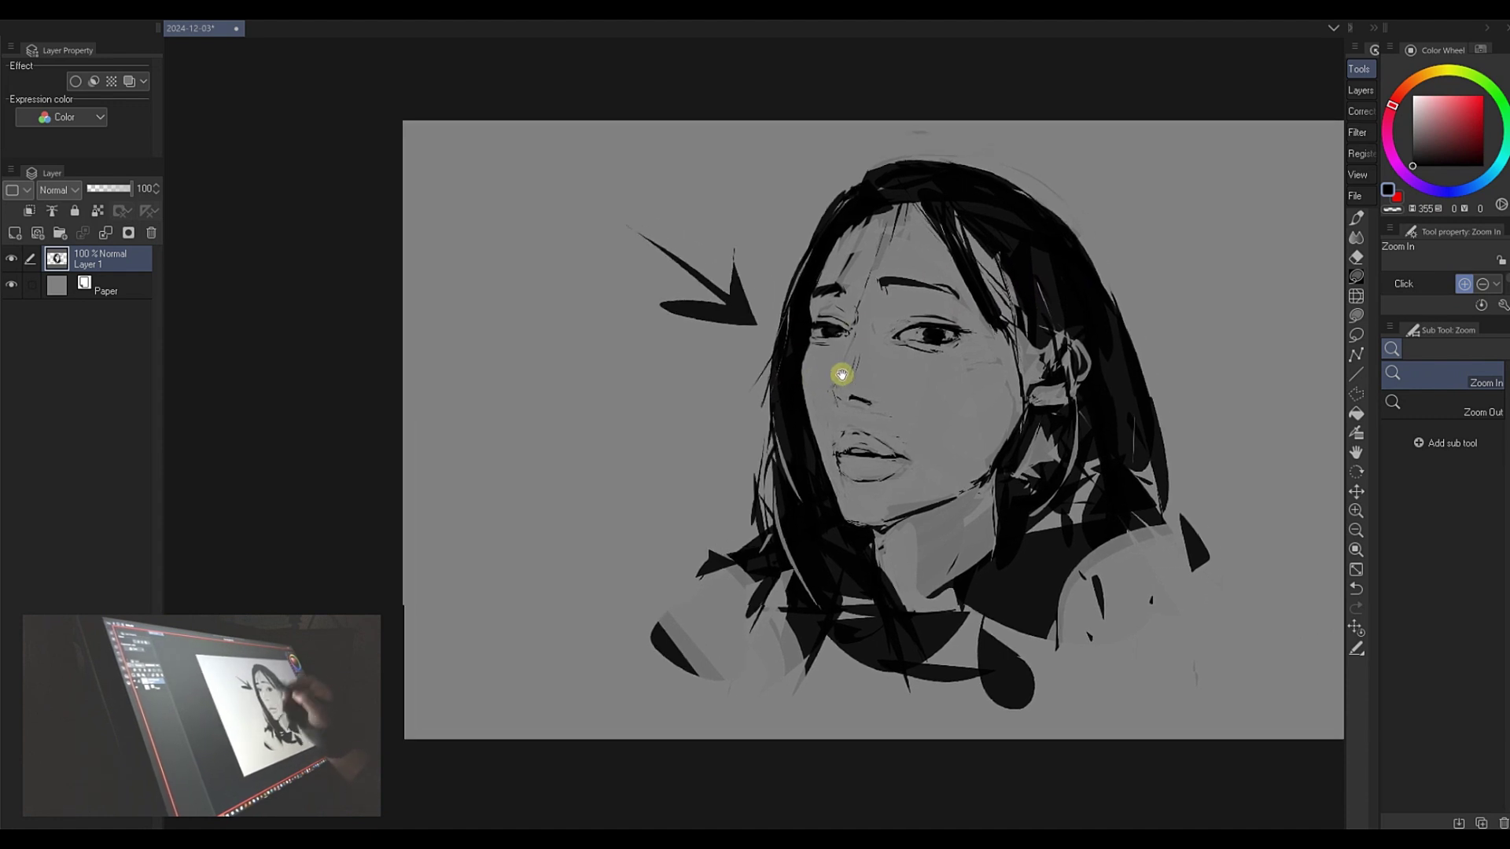
click(1356, 295)
mouse_move(800, 330)
mouse_down()
mouse_move(745, 537)
mouse_move(797, 322)
mouse_up()
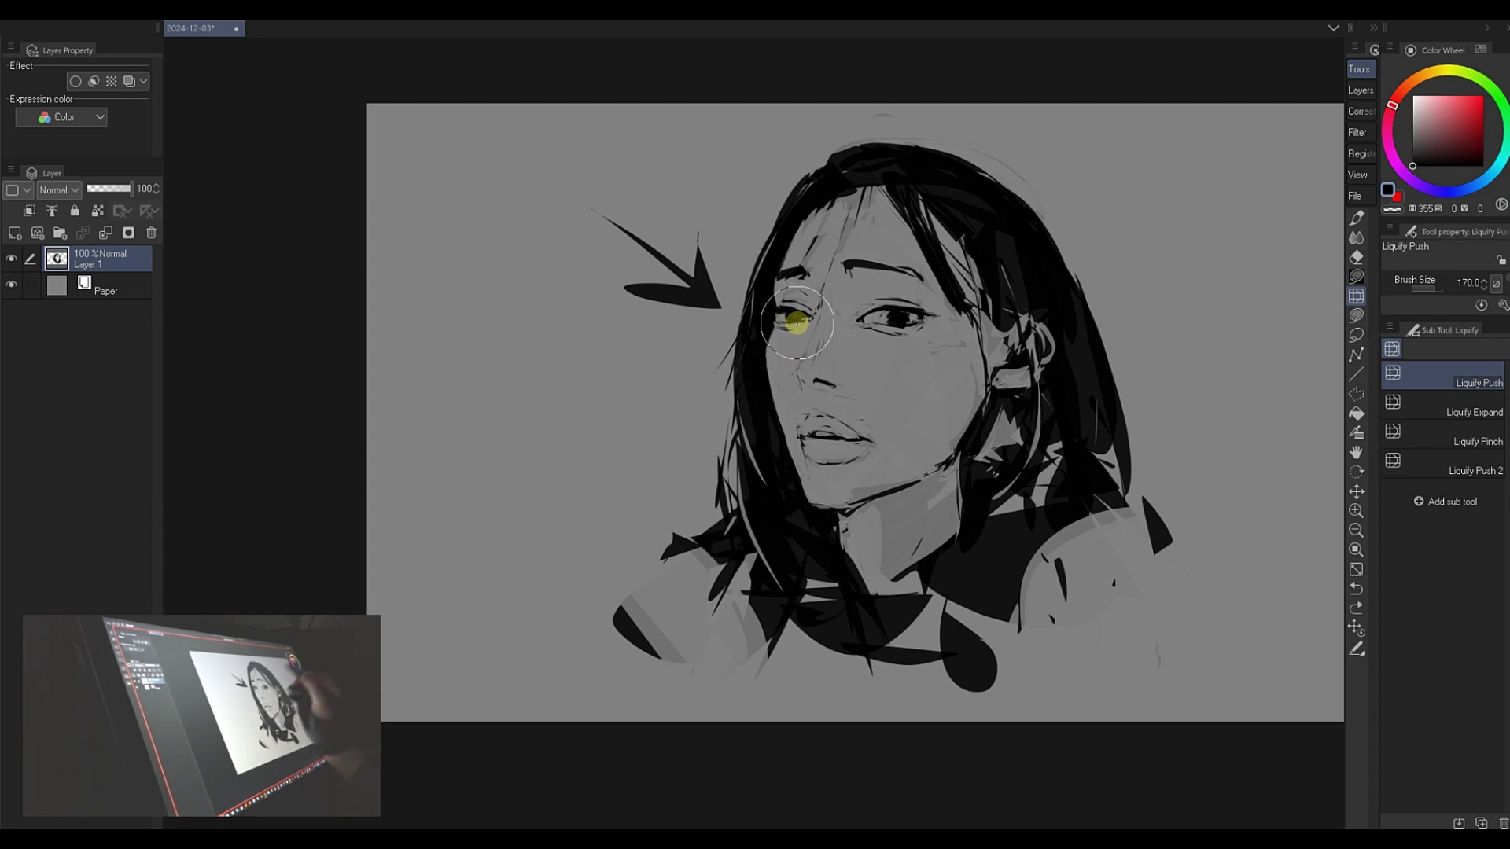
- Try to enlarge the far eye using Liquify Expand at brush size 120
click(1475, 409)
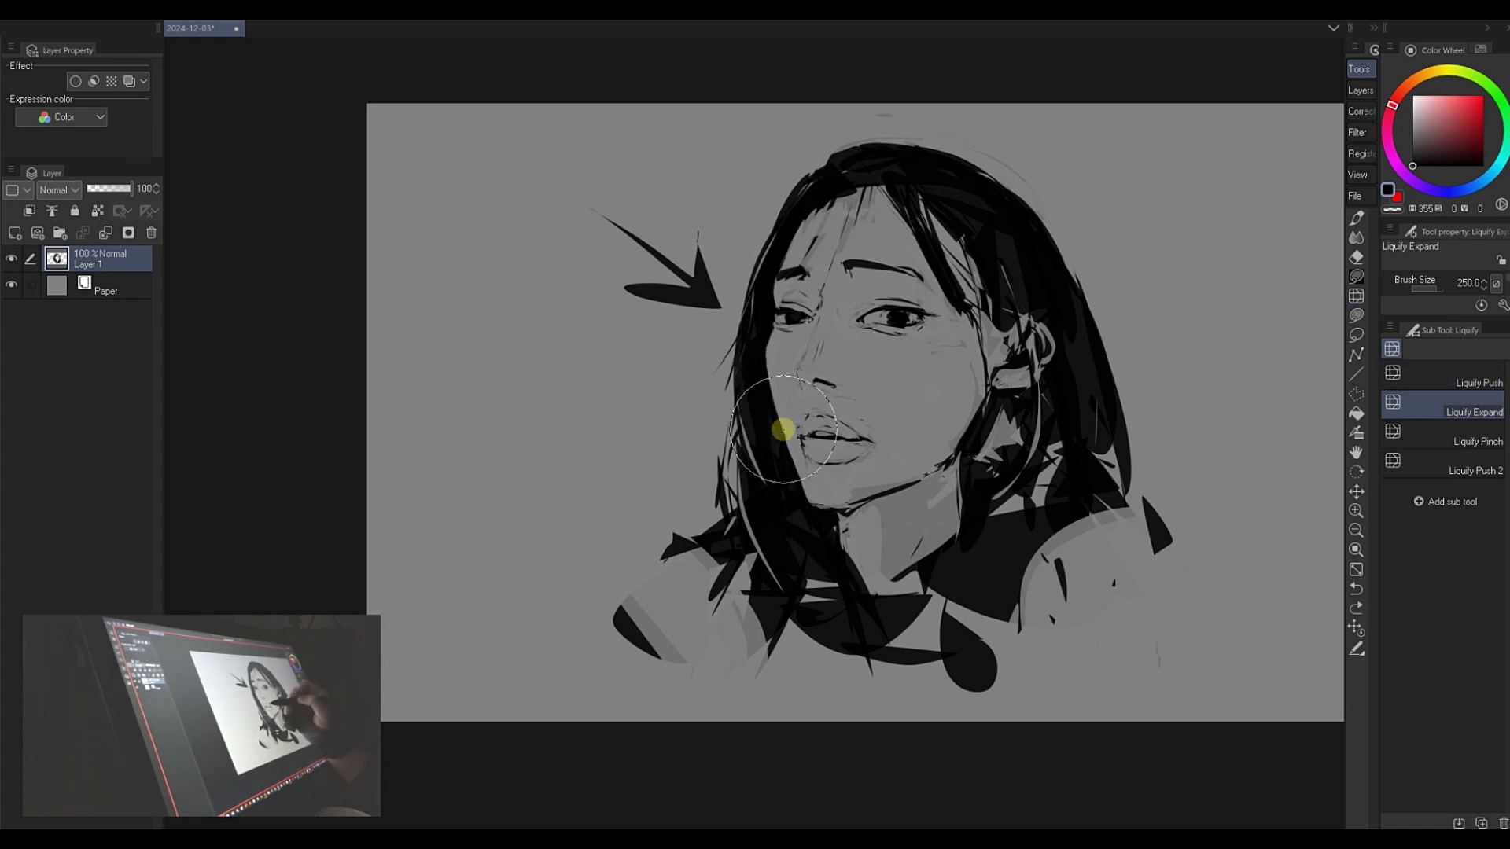
key(bracketleft)
key(bracketleft)
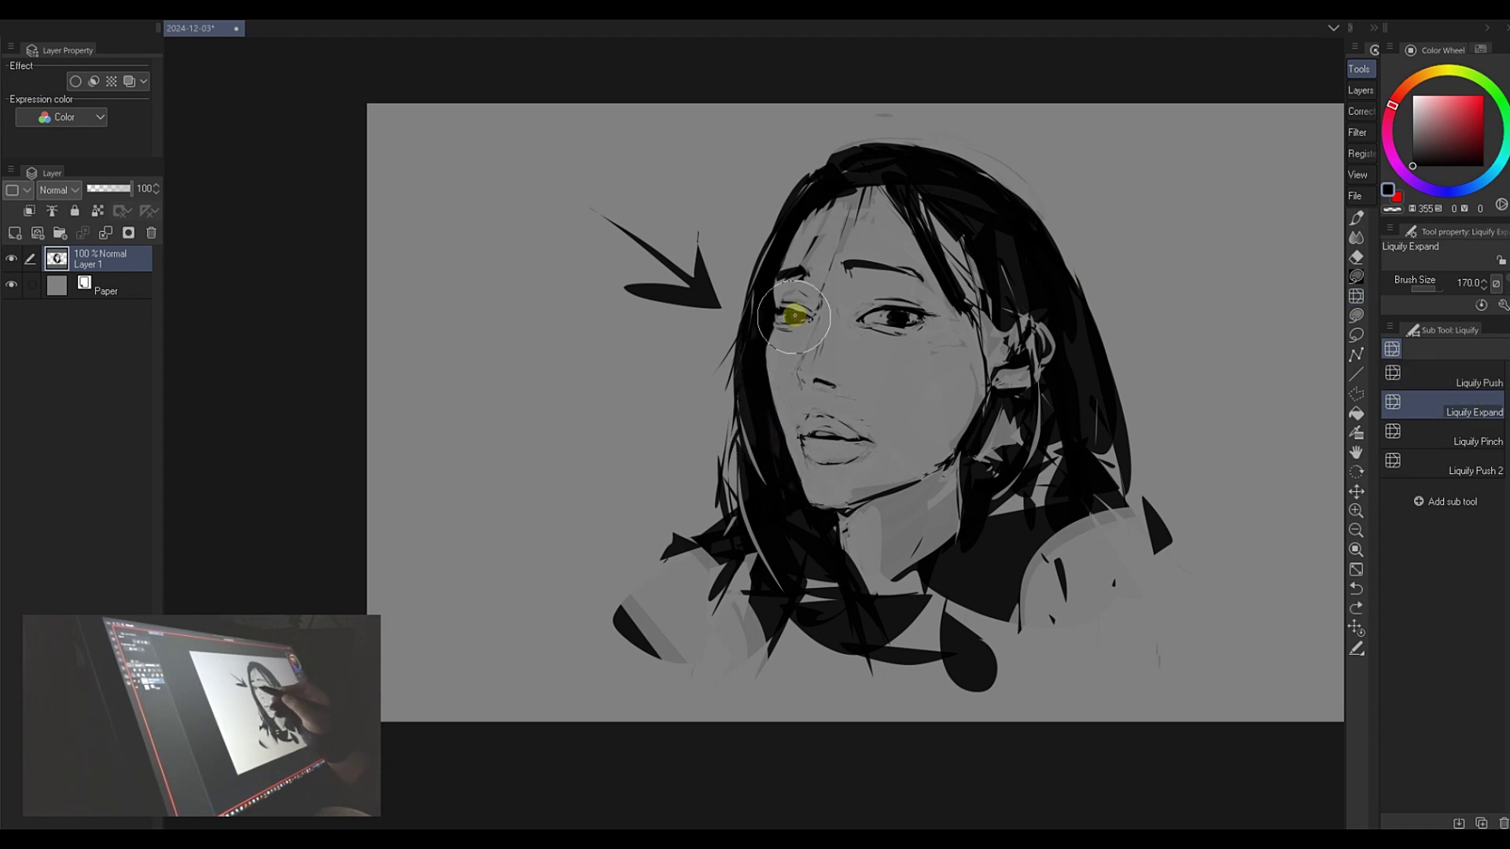
key(bracketleft)
key(bracketleft)
click(794, 317)
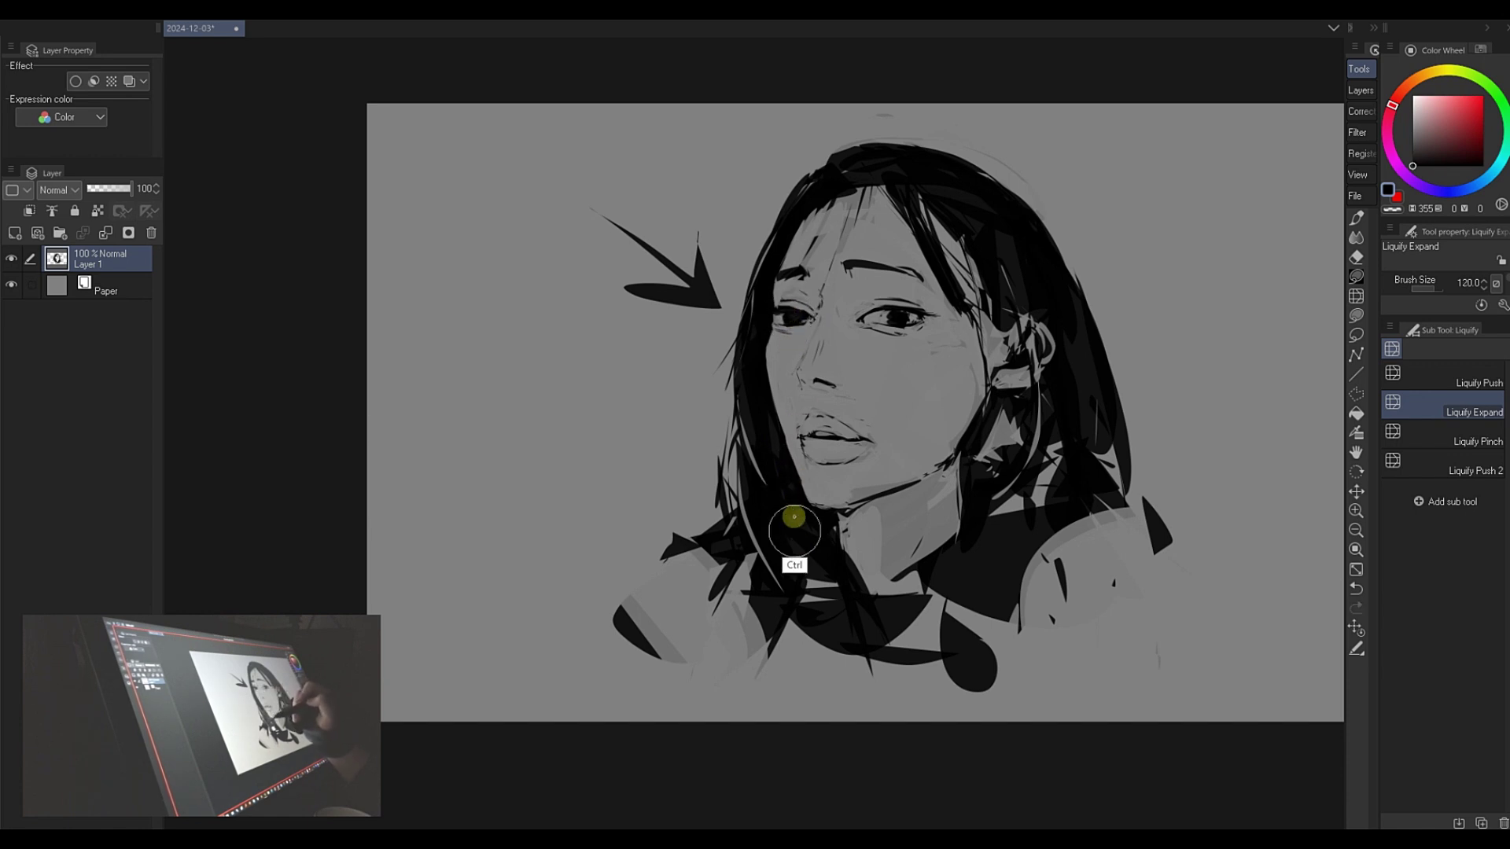
key(ctrl+z)
click(790, 320)
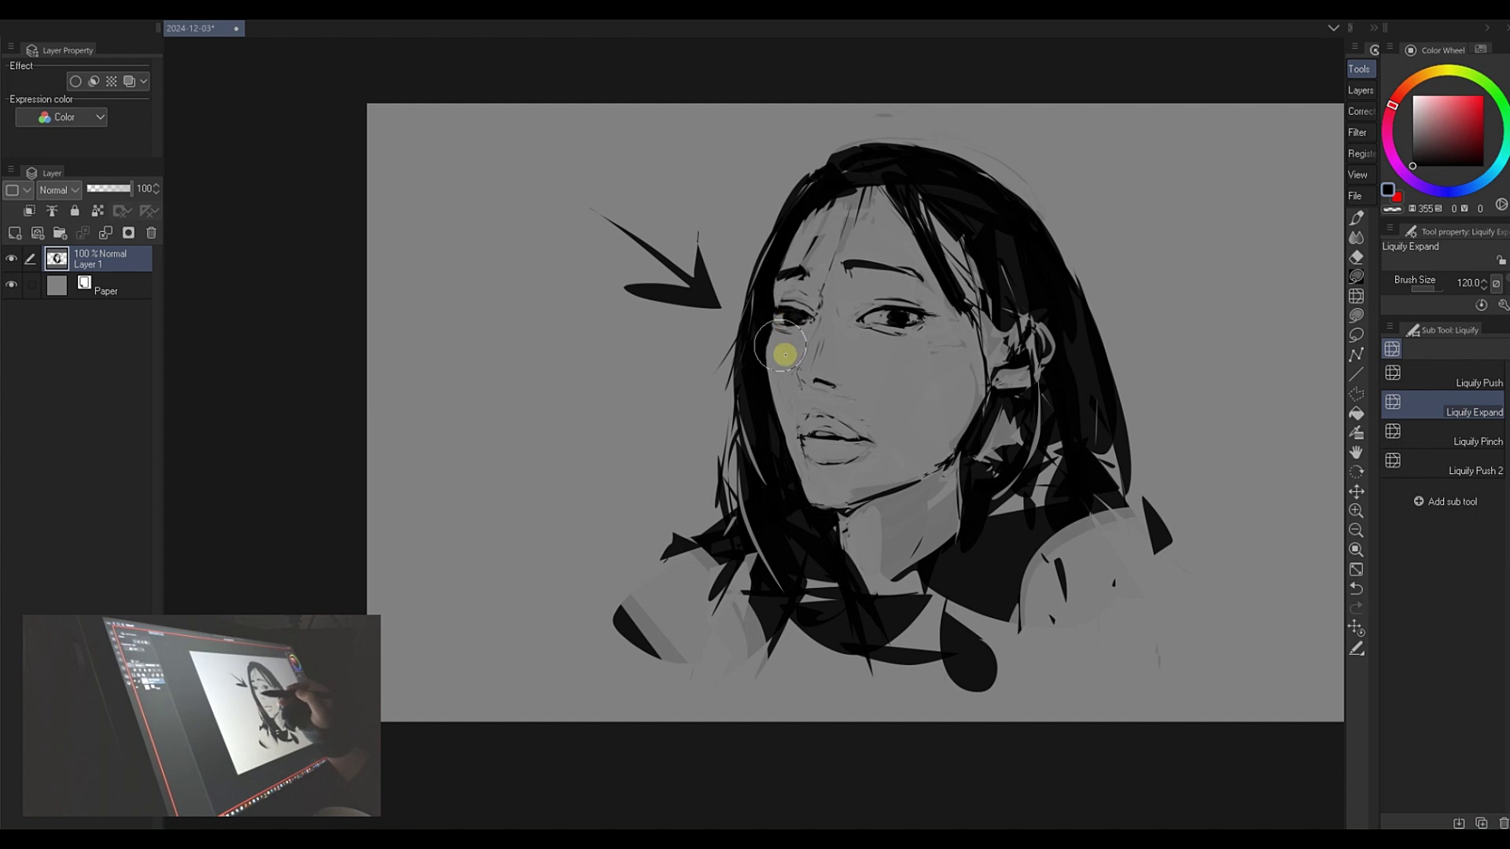
key(ctrl+z)
drag(780, 318, 797, 323)
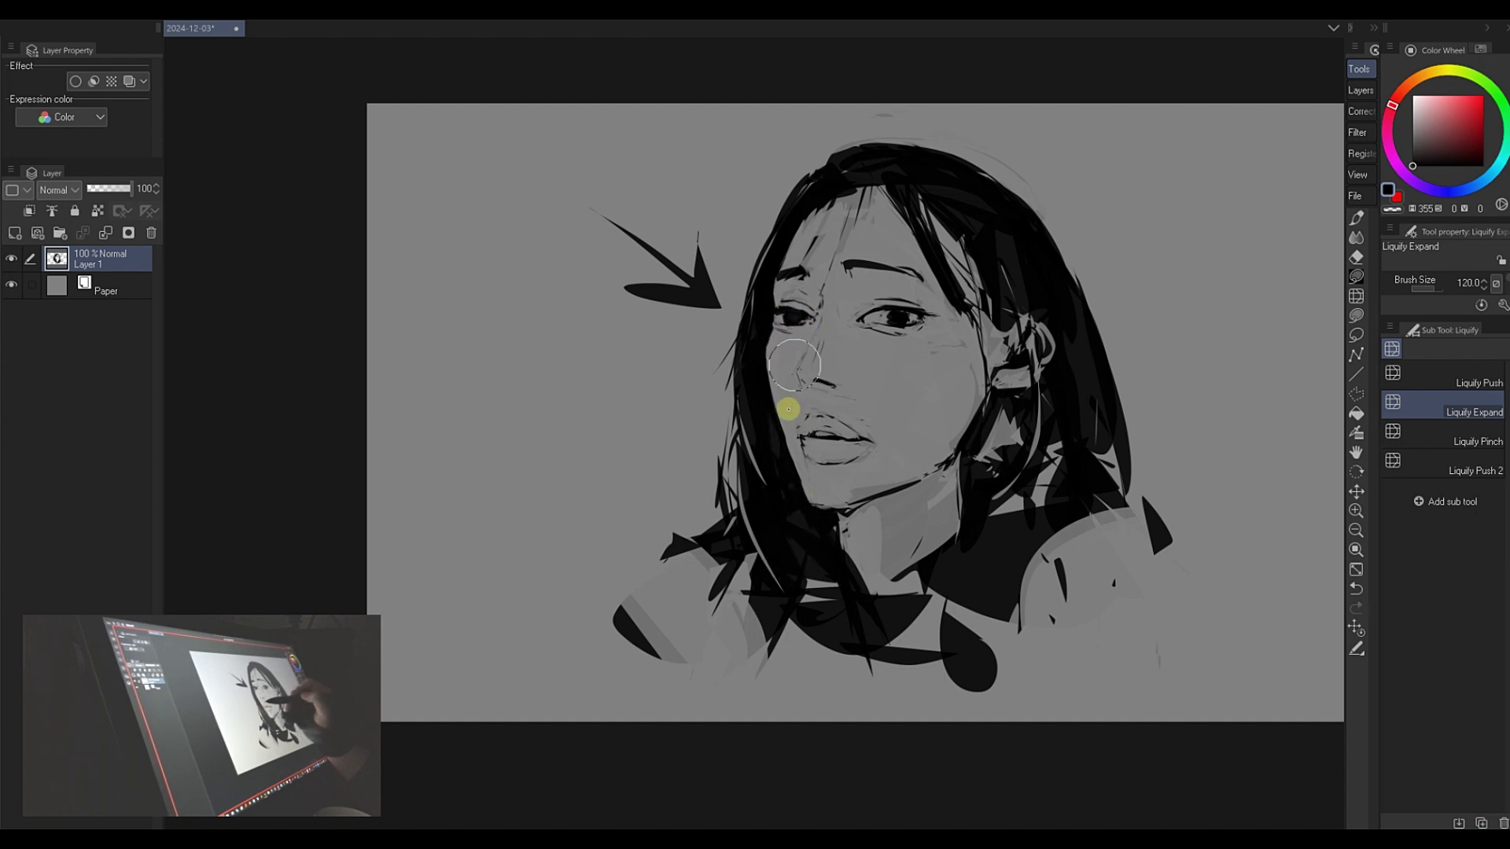
key(ctrl+z)
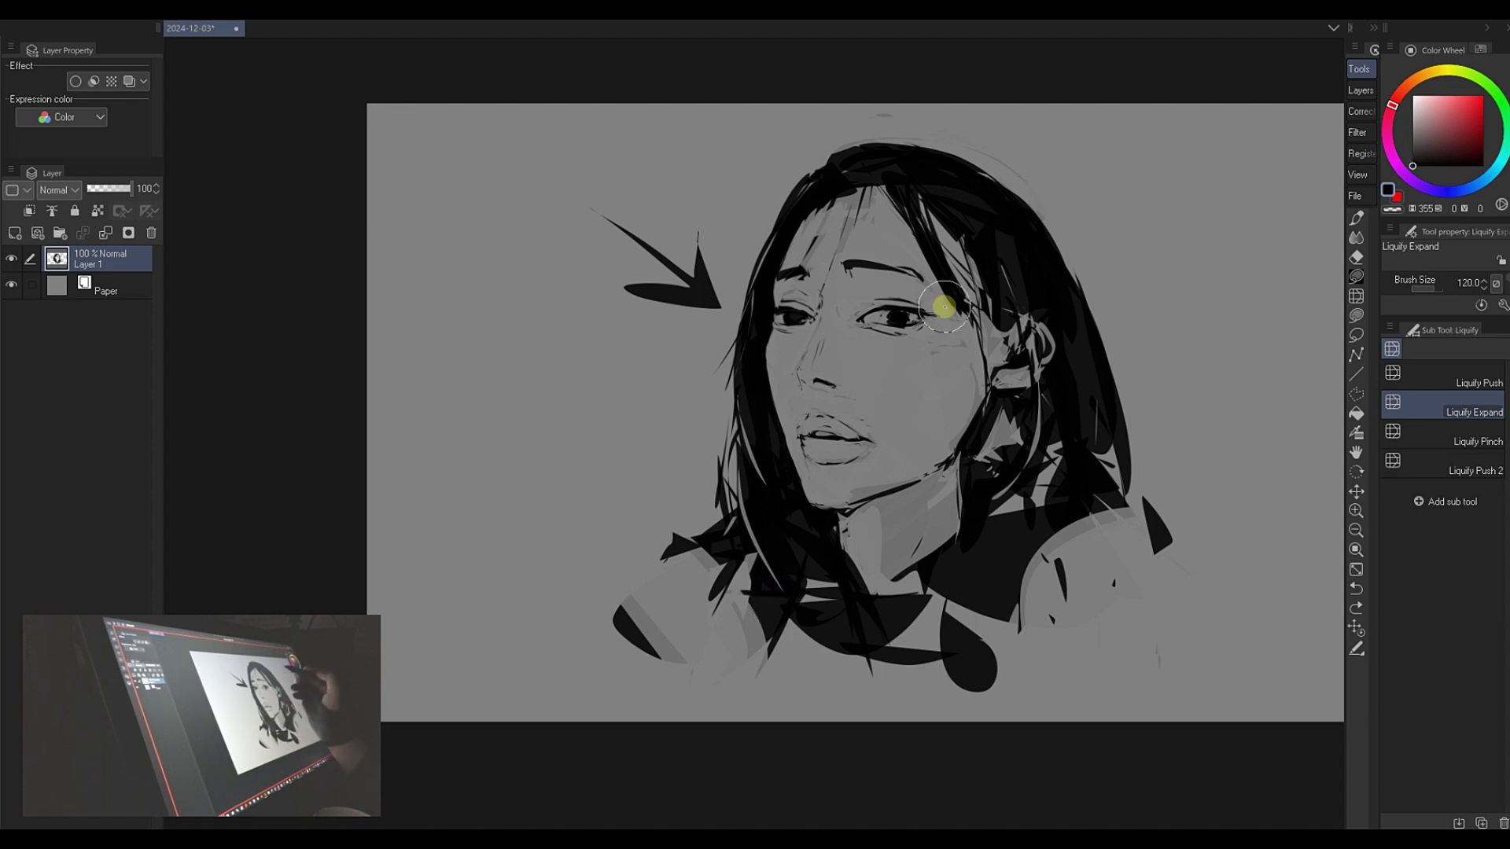
- Restore the unmirrored view and add black hair strands falling across the forehead with LASSO FILL (87)
key(h)
drag(841, 299, 1053, 311)
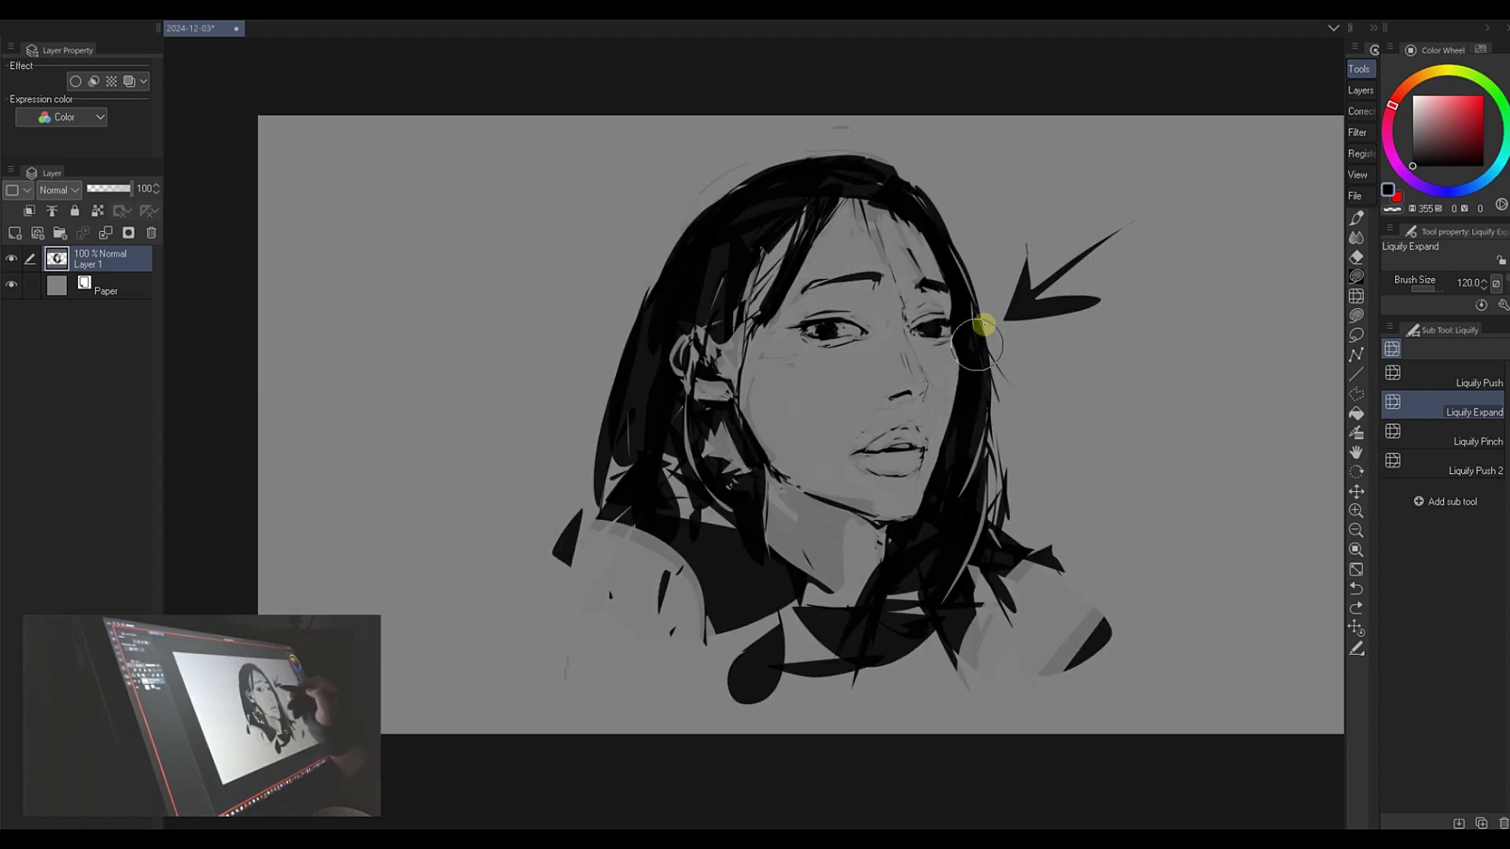
click(1356, 259)
click(1357, 276)
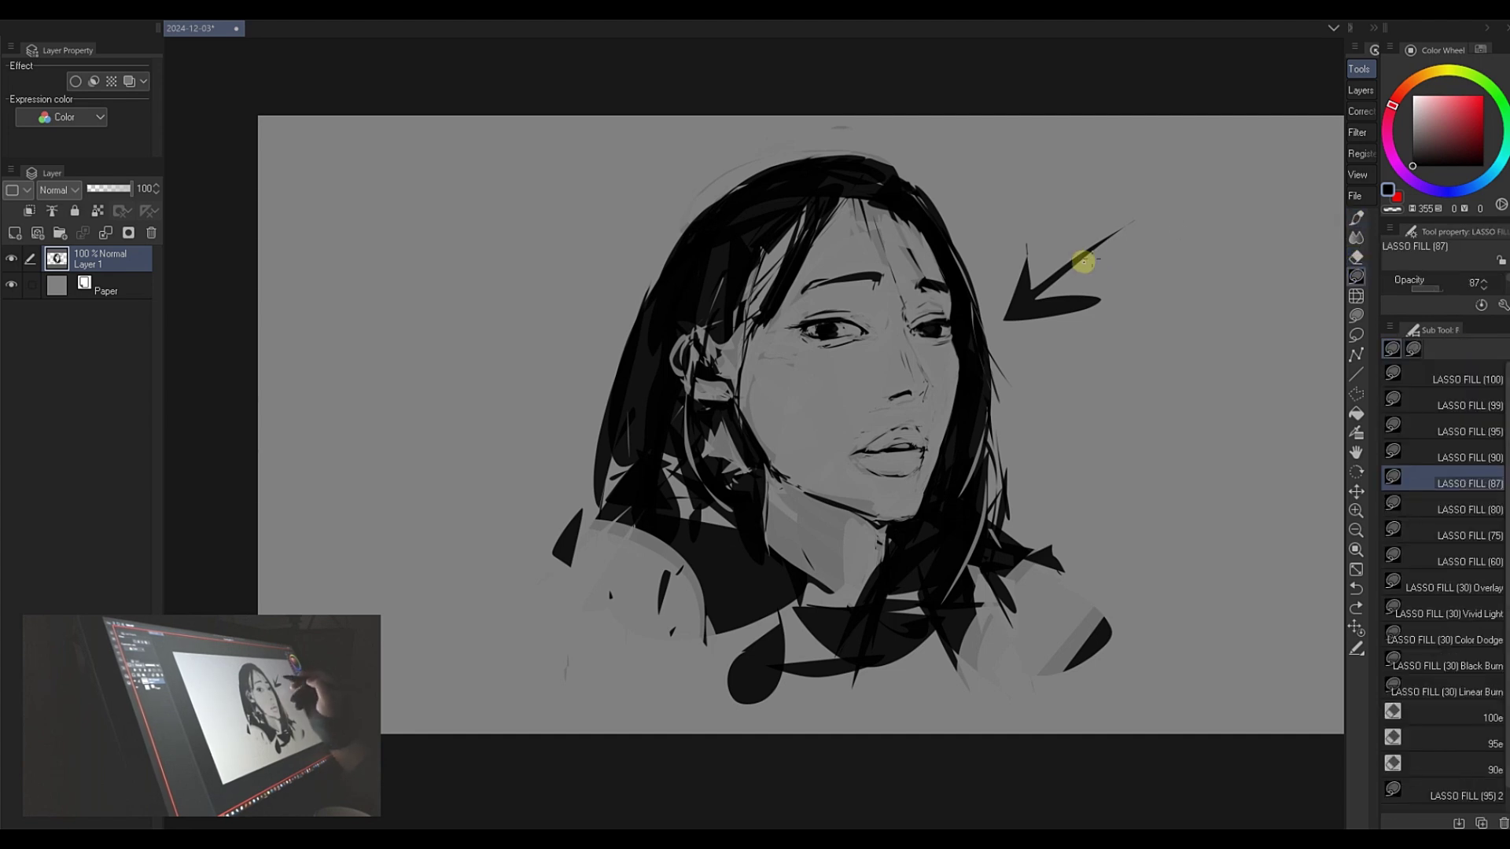
mouse_move(1058, 249)
mouse_down()
mouse_move(1015, 283)
mouse_move(1060, 305)
mouse_move(1049, 336)
mouse_up()
mouse_move(928, 362)
mouse_down()
mouse_move(940, 327)
mouse_move(1011, 346)
mouse_up()
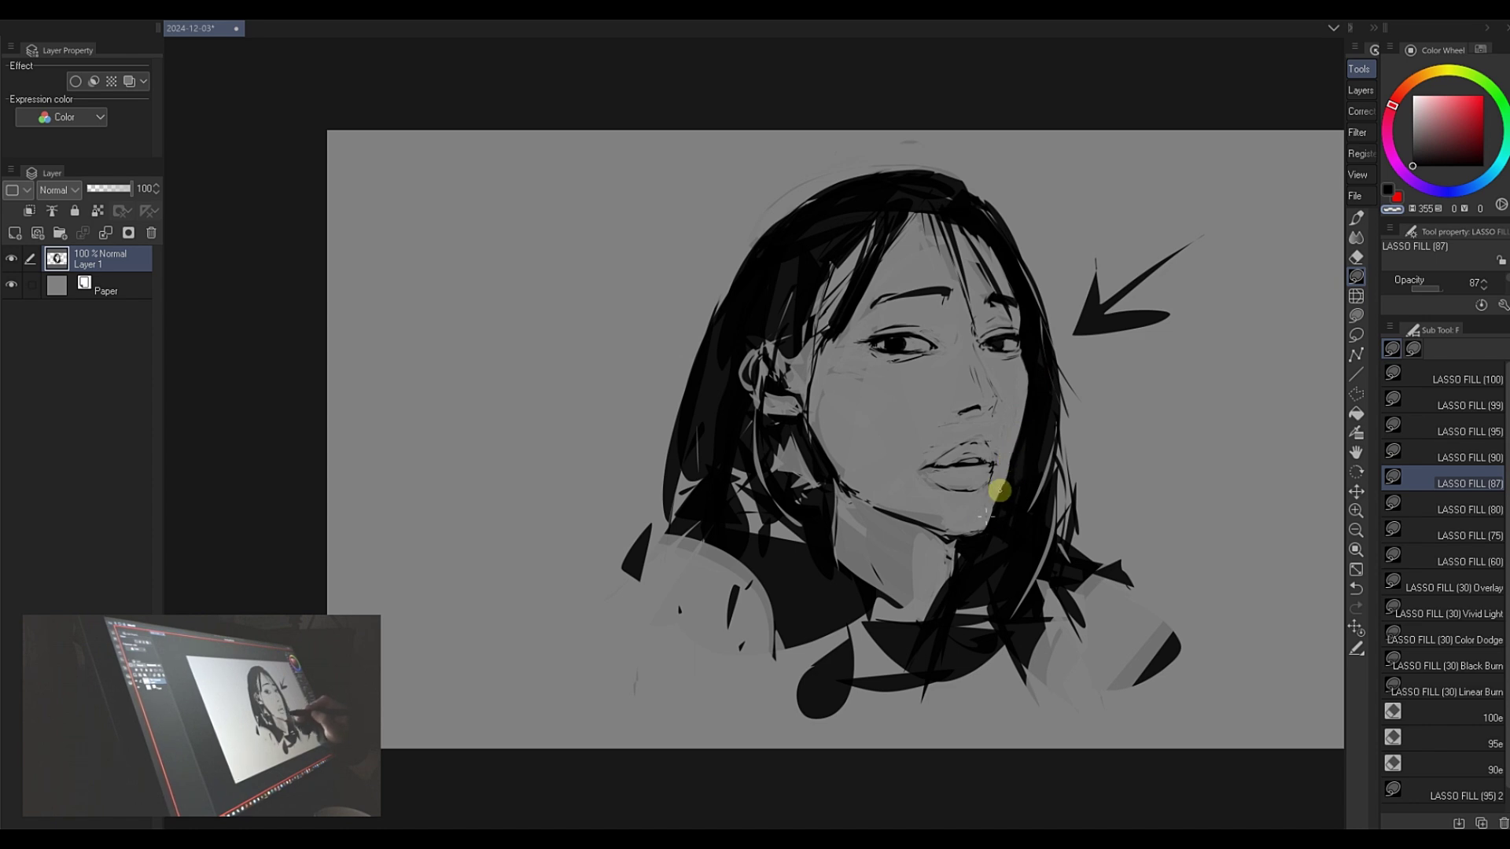
- Erase the dark shape under the nose tip with a transparent lasso fill
mouse_move(964, 574)
mouse_down()
mouse_move(994, 450)
mouse_move(1017, 431)
mouse_up()
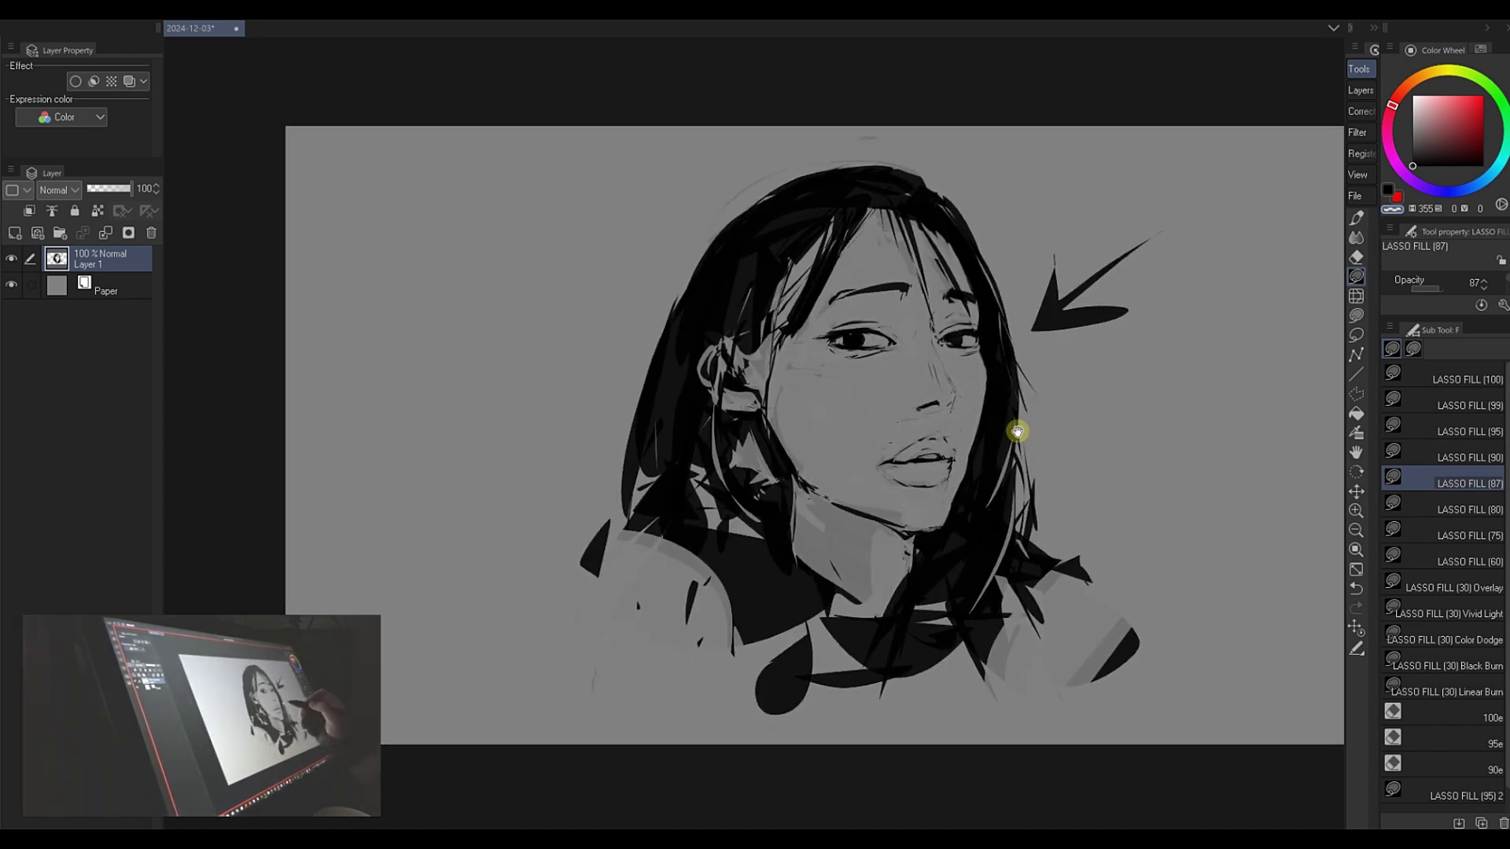
drag(948, 352, 965, 331)
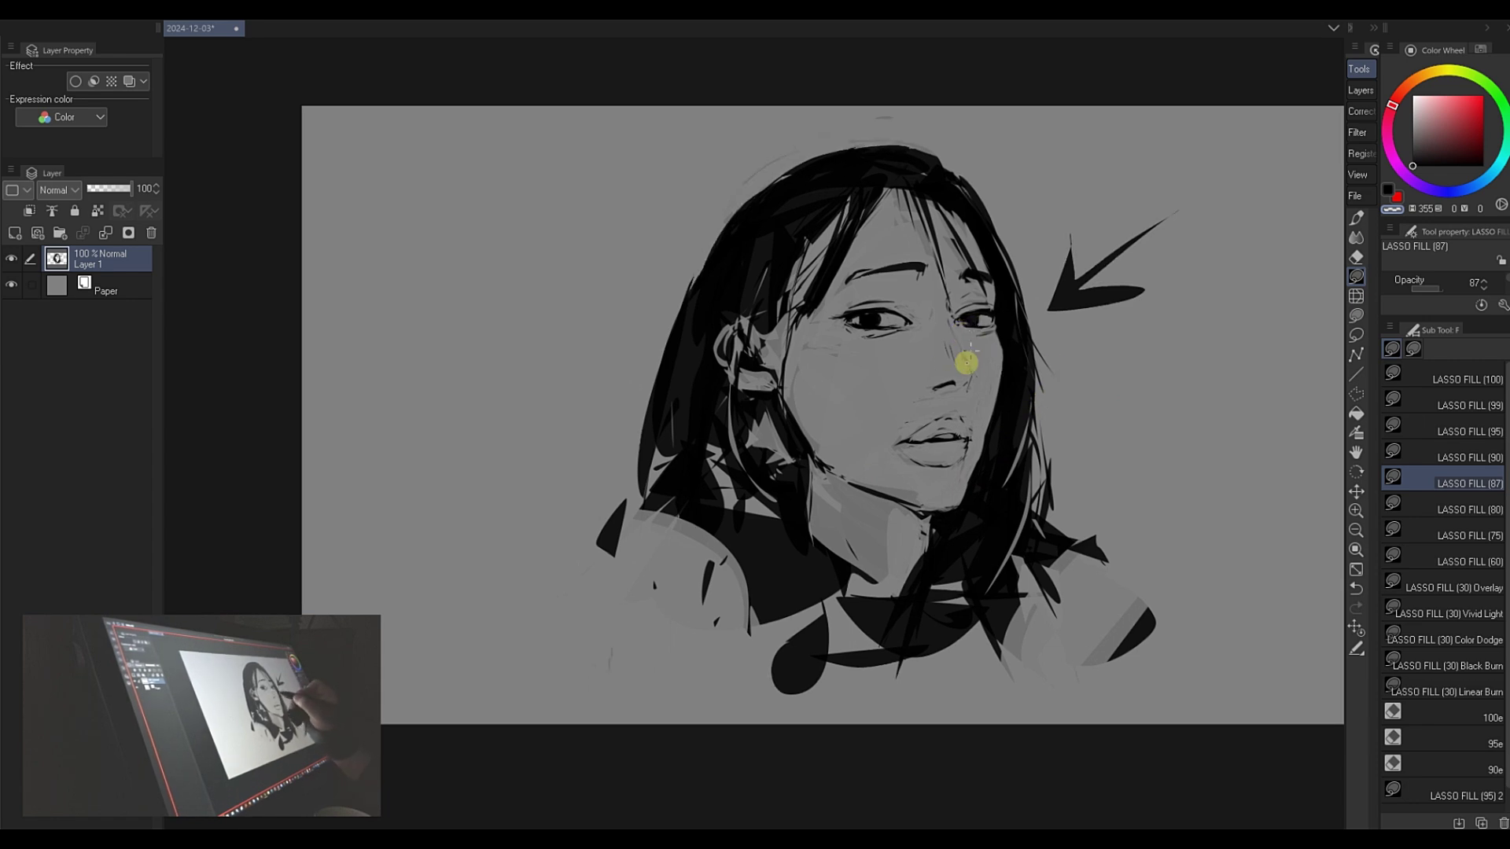
key(x)
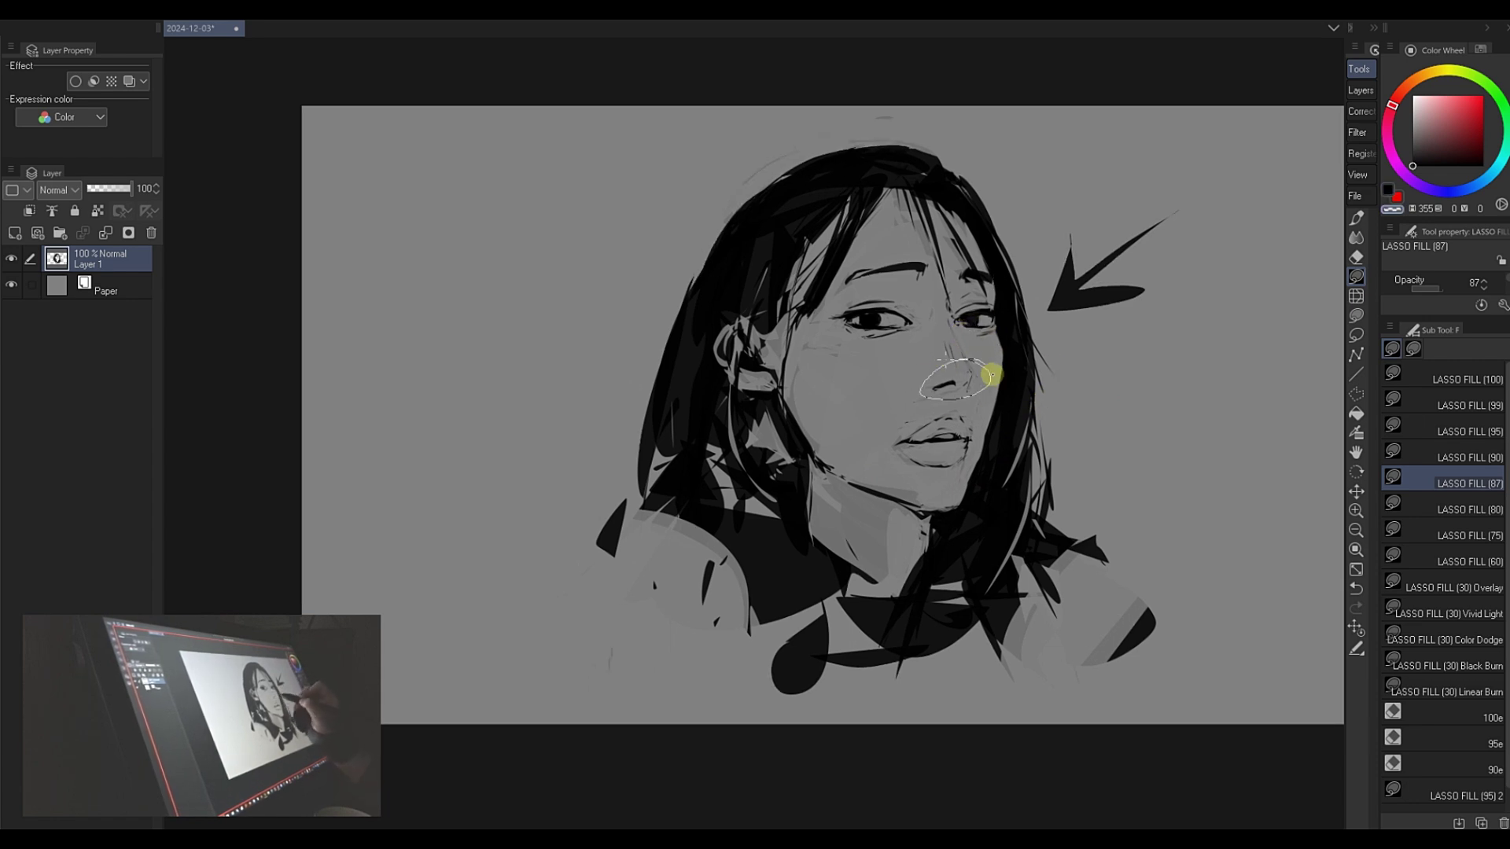
key(c)
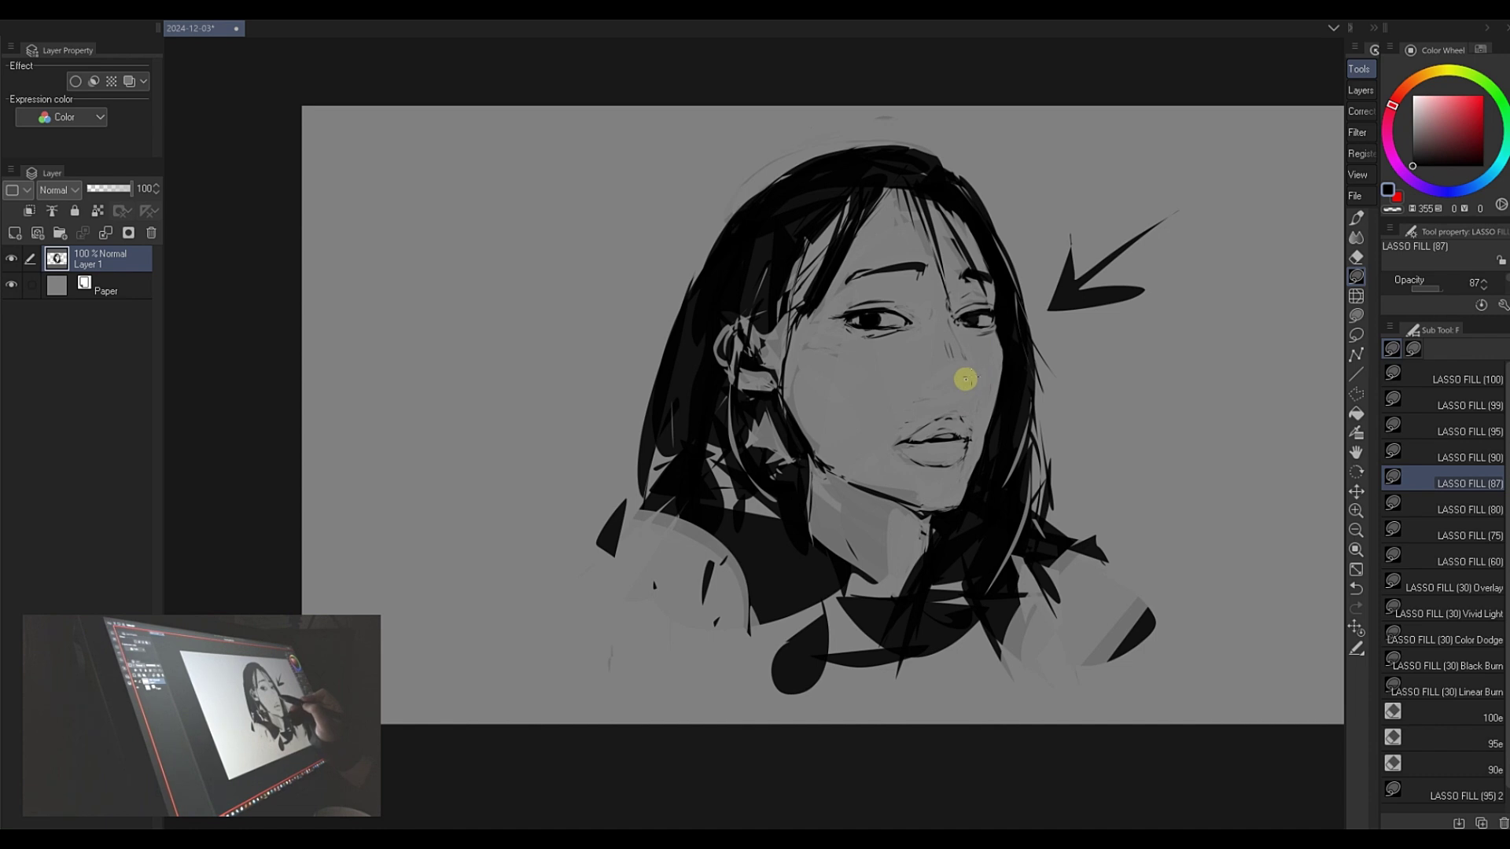
- Redraw the underside of the nose with small black shapes for both nostril wings and the shadow between them
key(ctrl)
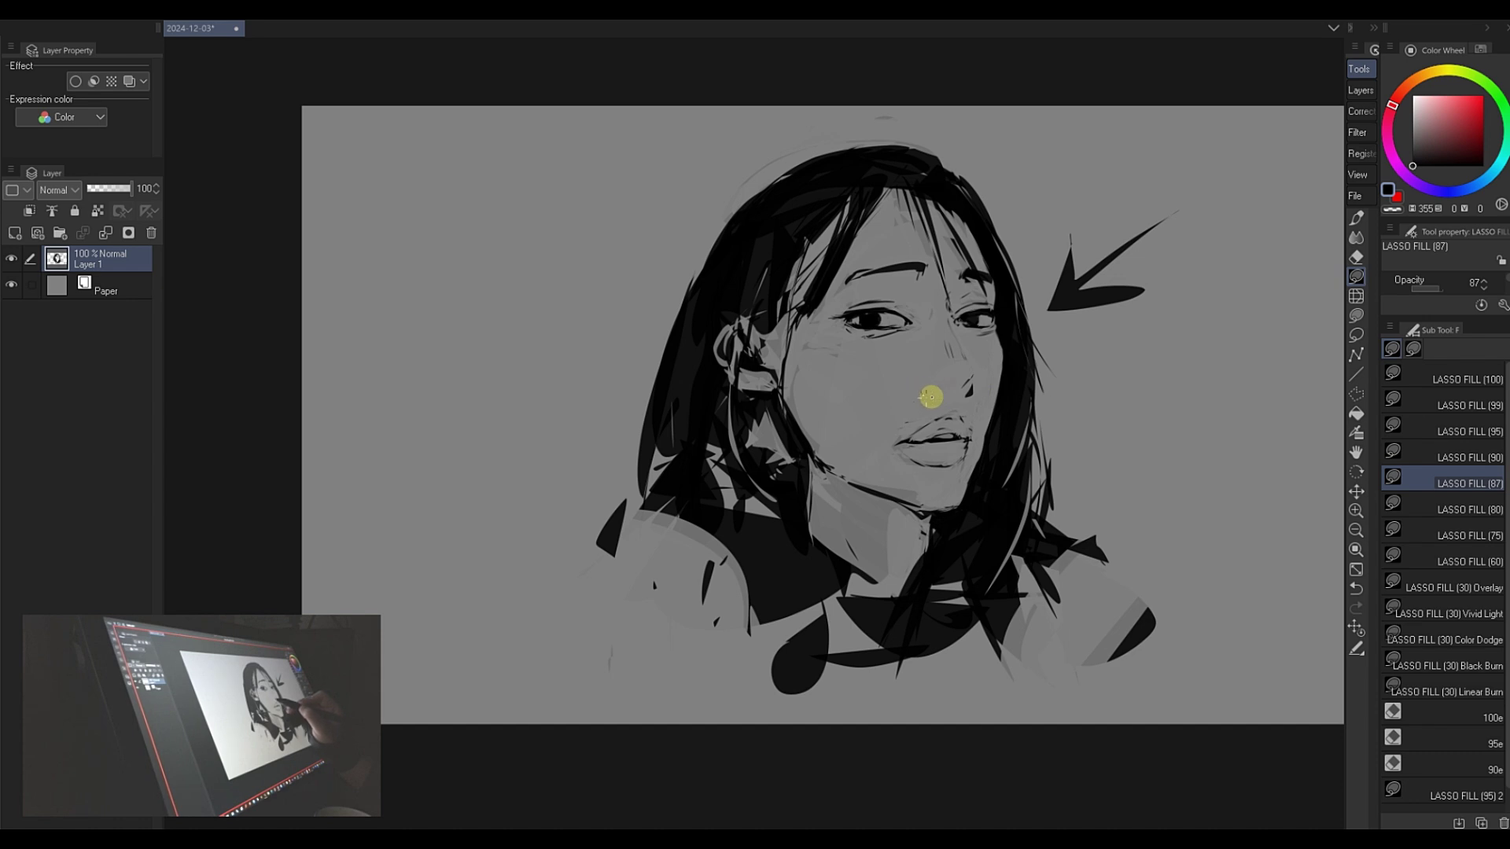
mouse_move(923, 393)
mouse_down()
mouse_move(988, 249)
mouse_move(928, 355)
mouse_move(970, 306)
mouse_move(985, 393)
mouse_up()
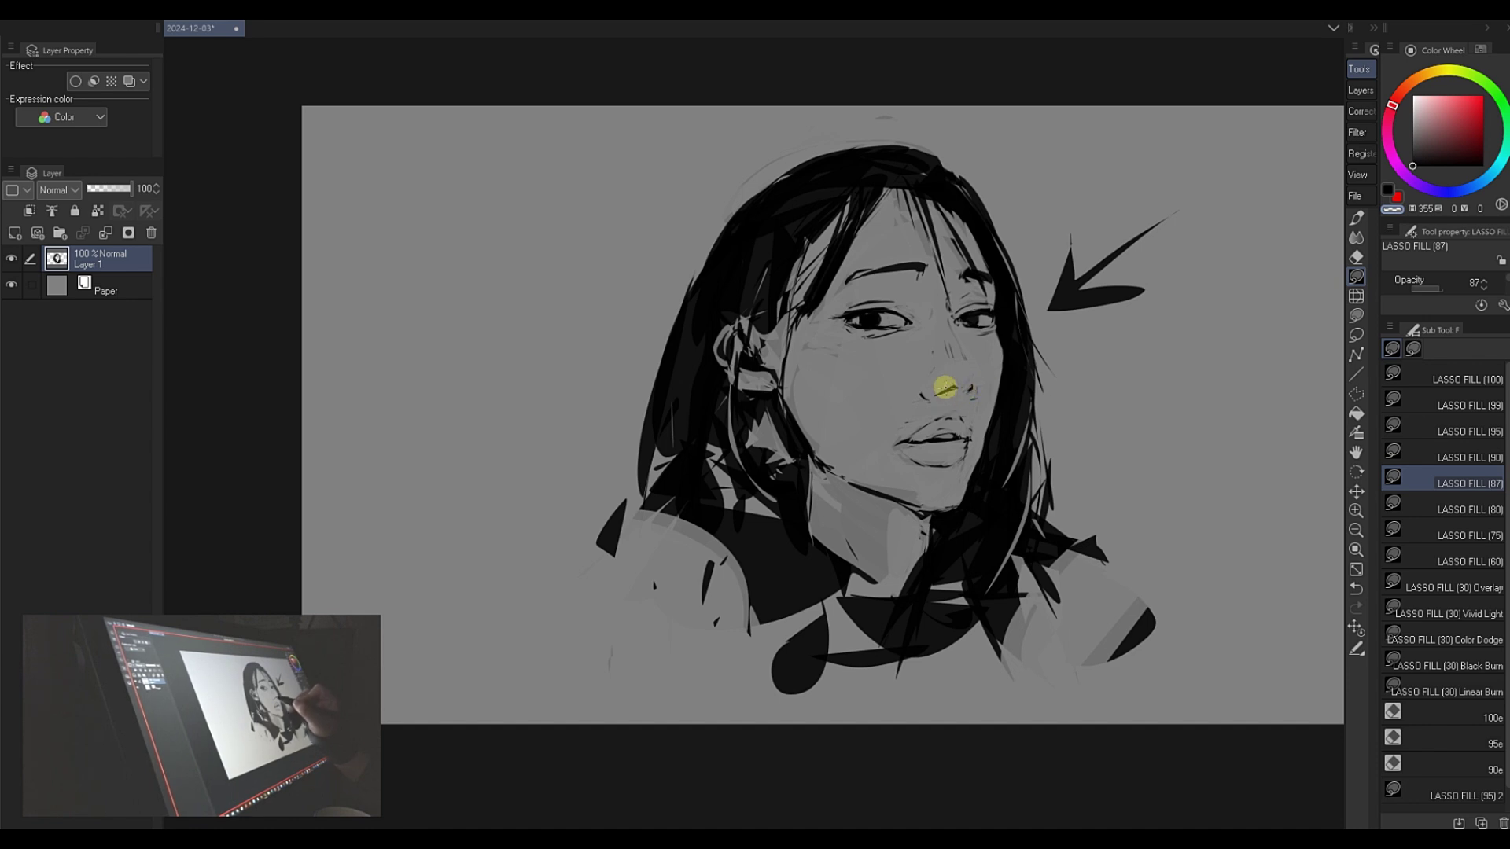
key(ctrl+z)
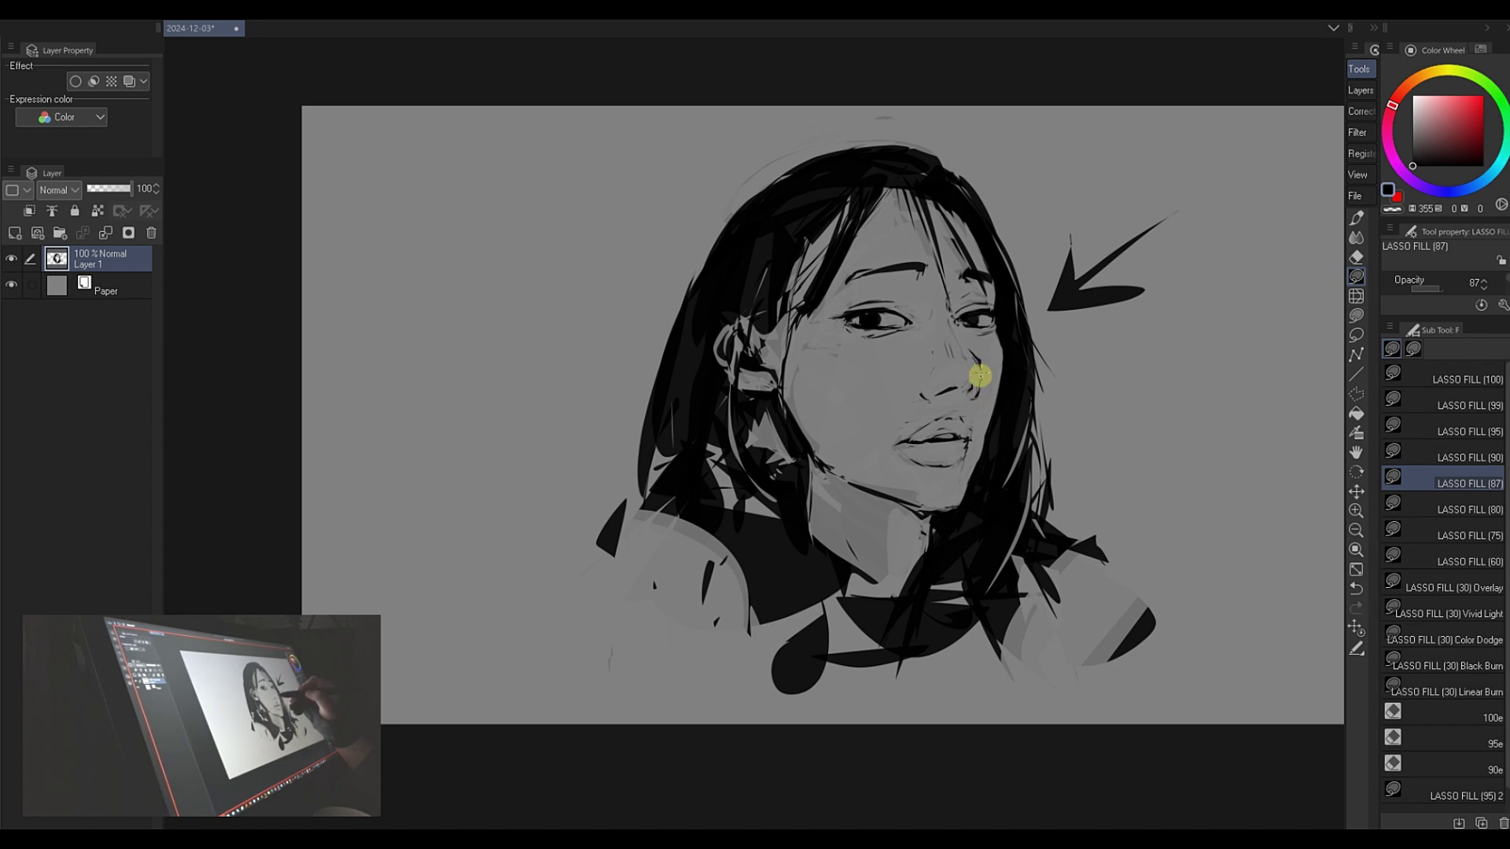
key(ctrl+z)
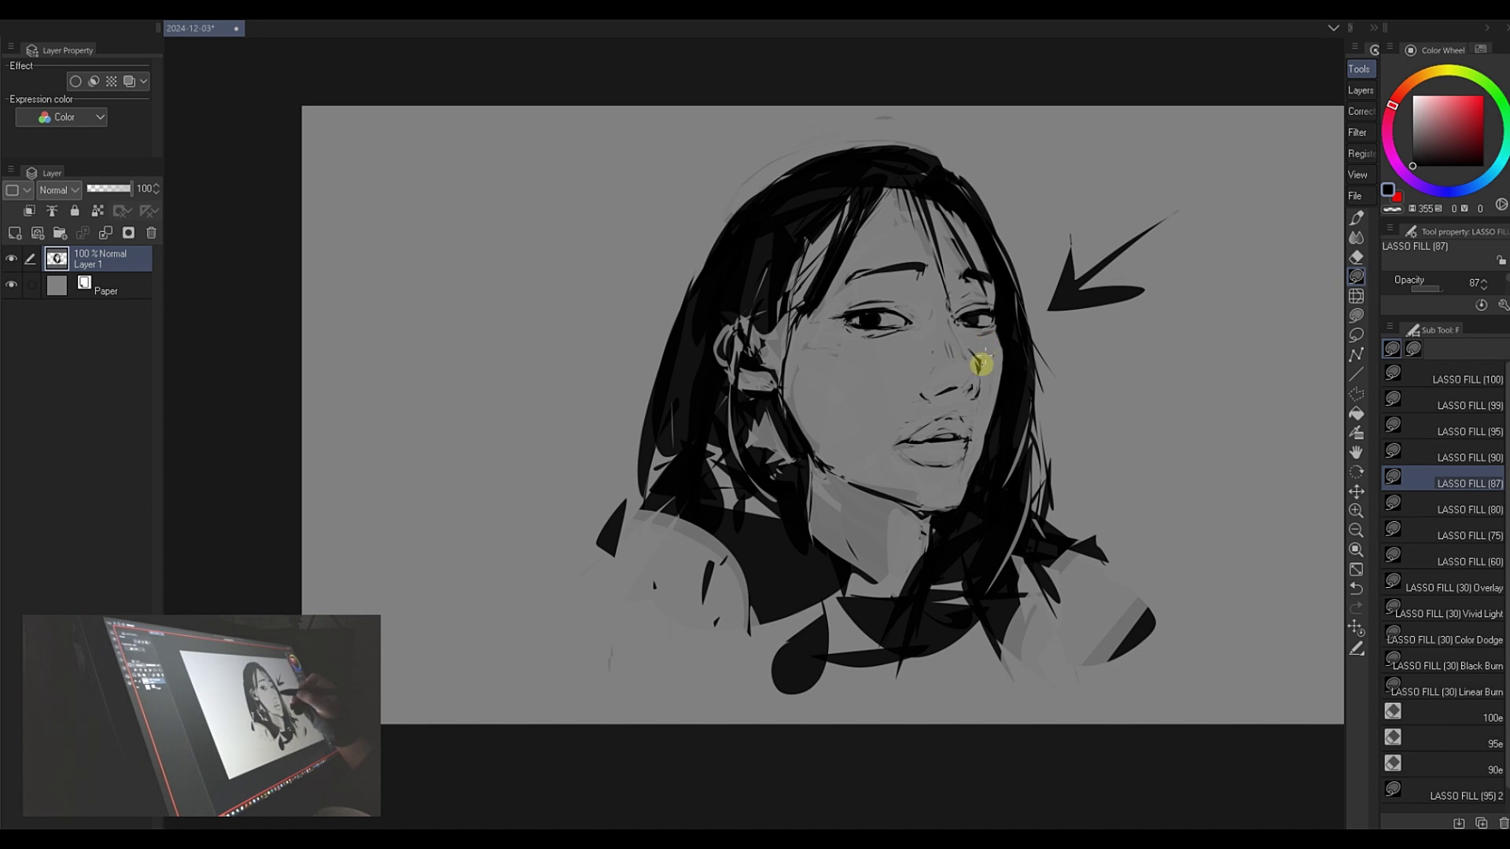
- Check the face mirrored and refine the redrawn nostril shadow with transparent and black fills
key(h)
drag(922, 377, 924, 379)
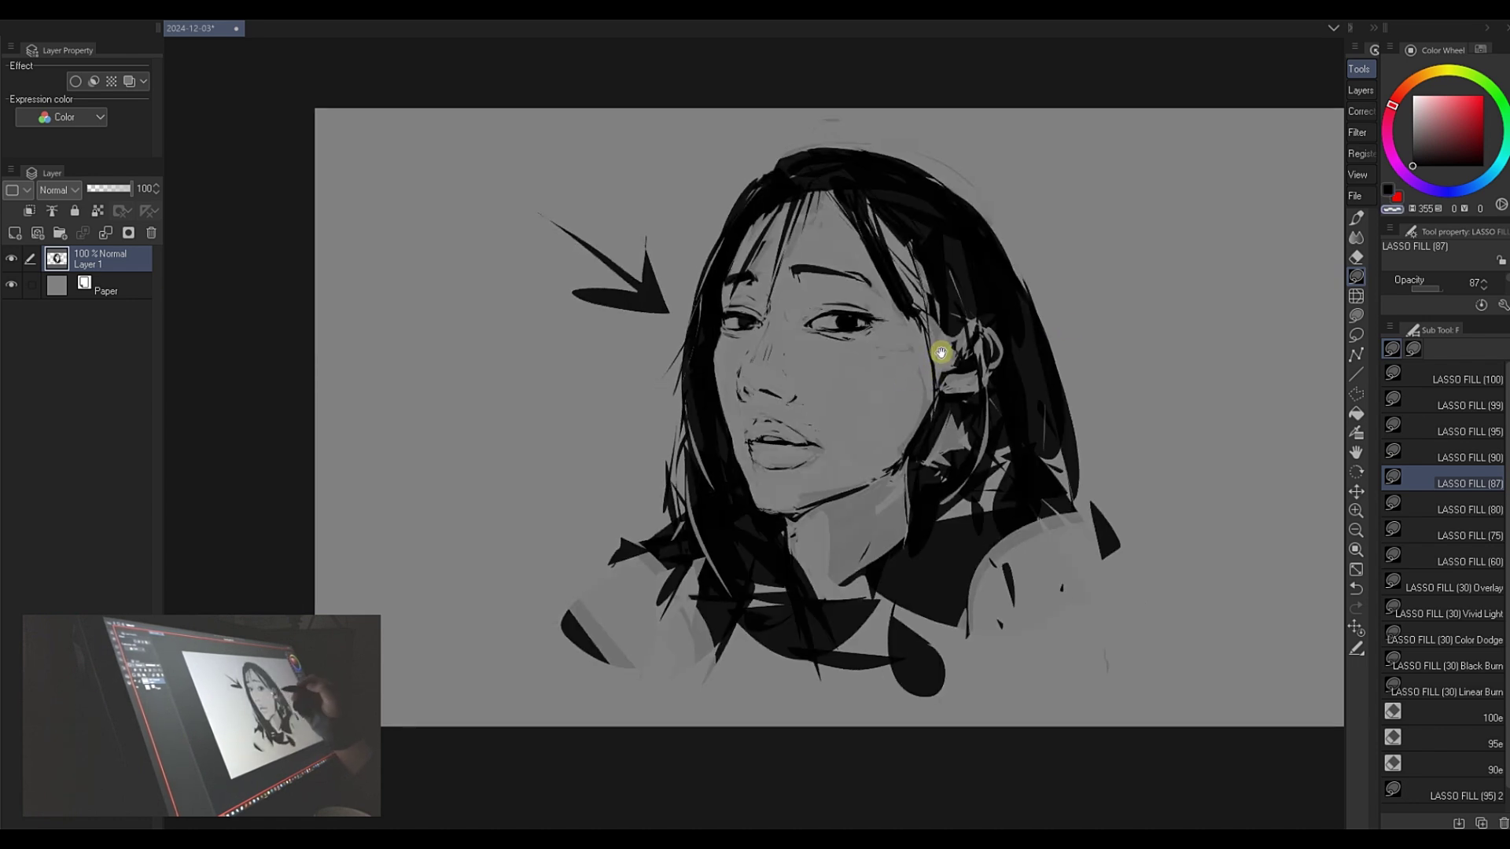
key(h)
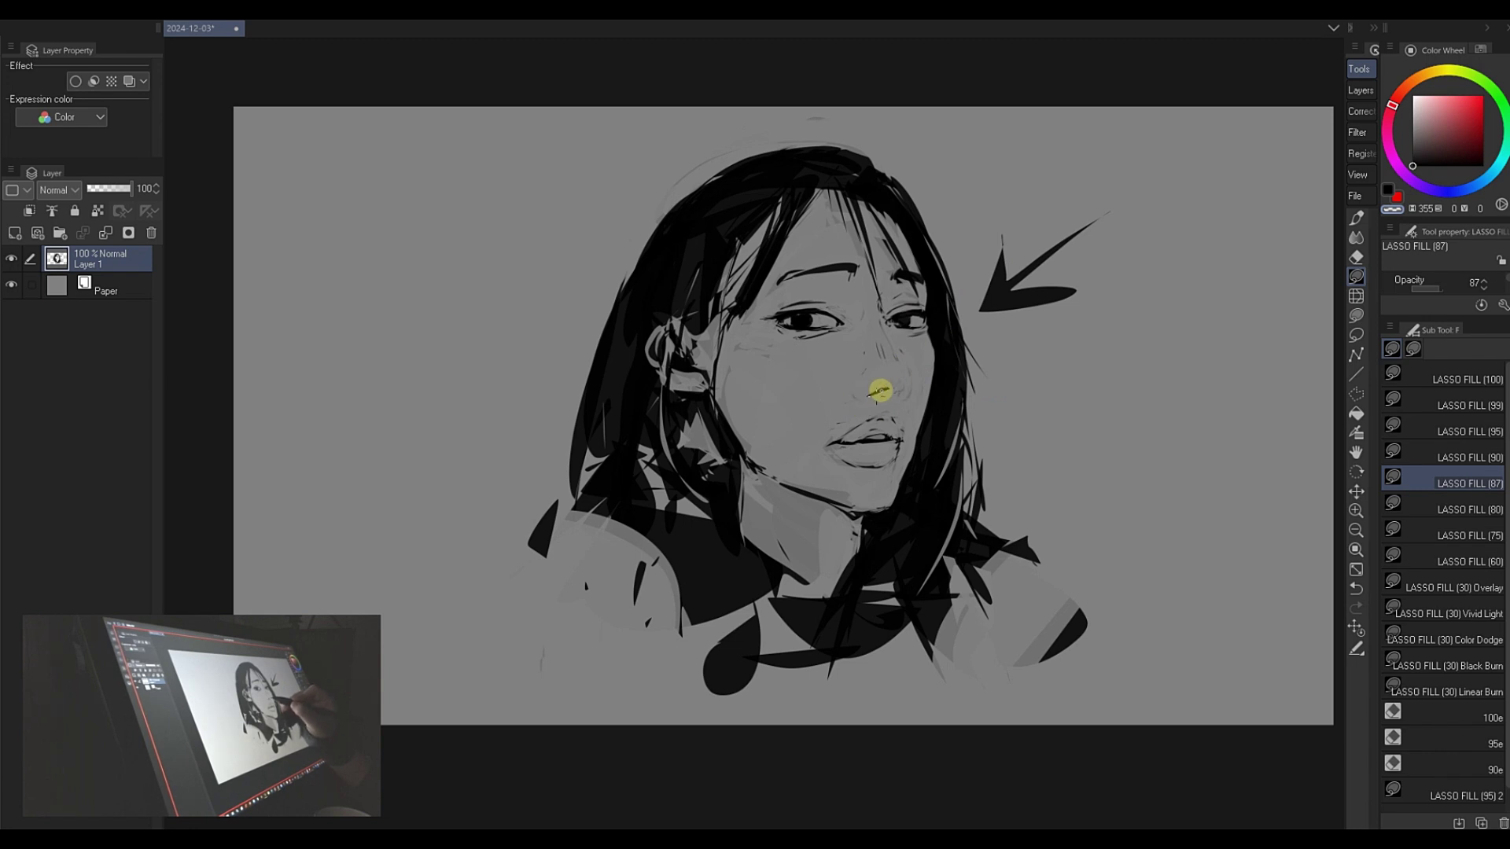
drag(880, 391, 875, 402)
key(c)
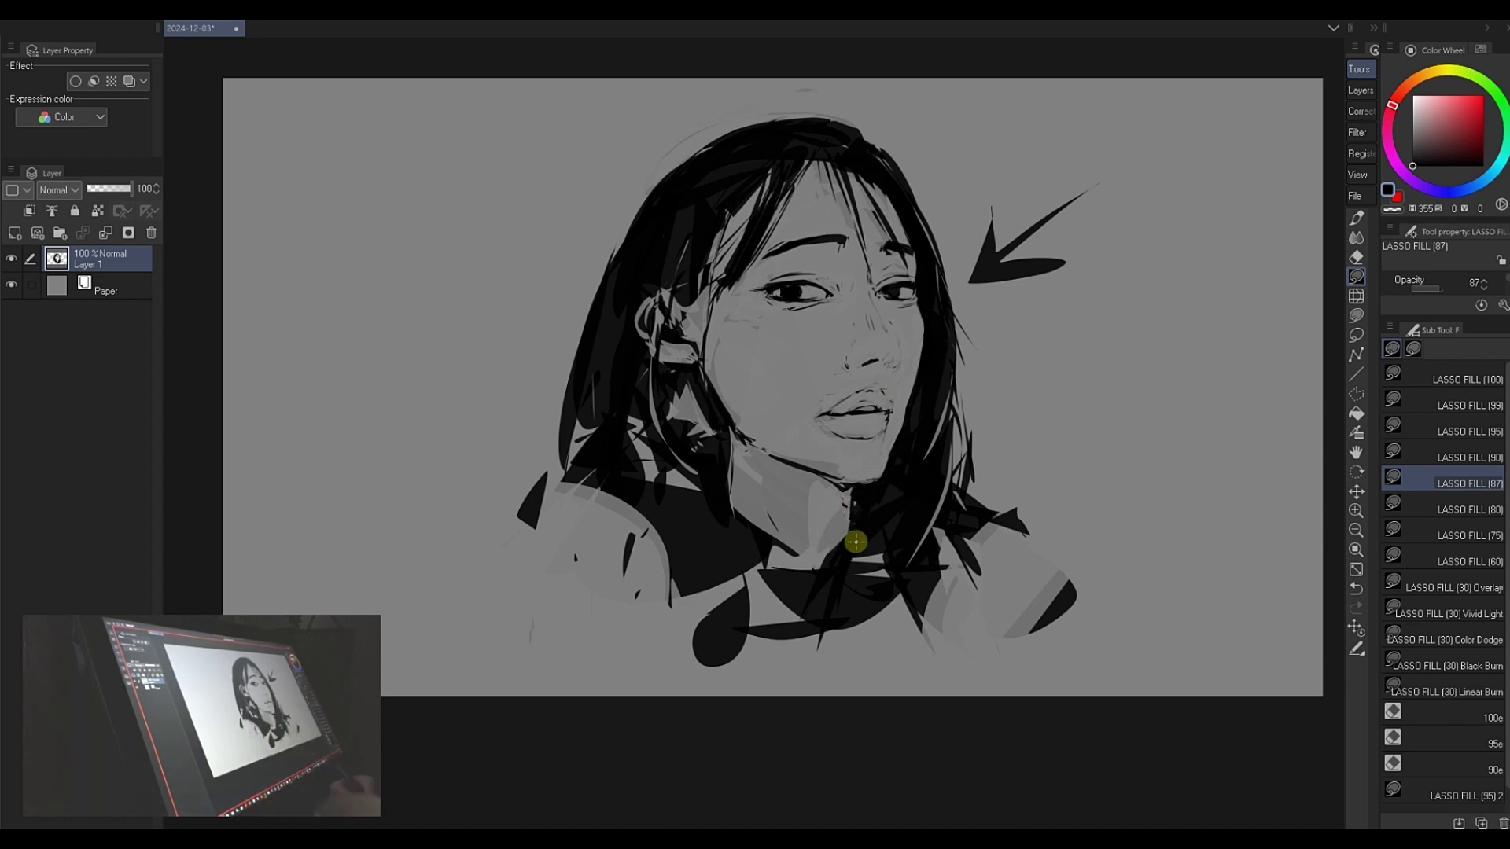
- Examine the whole portrait mirrored, rotated and at a reduced zoom to judge its proportions
key(h)
key(ctrl+space)
drag(1058, 361, 1038, 351)
key(shift+space)
drag(971, 245, 859, 411)
scroll(900, 361, up, 4)
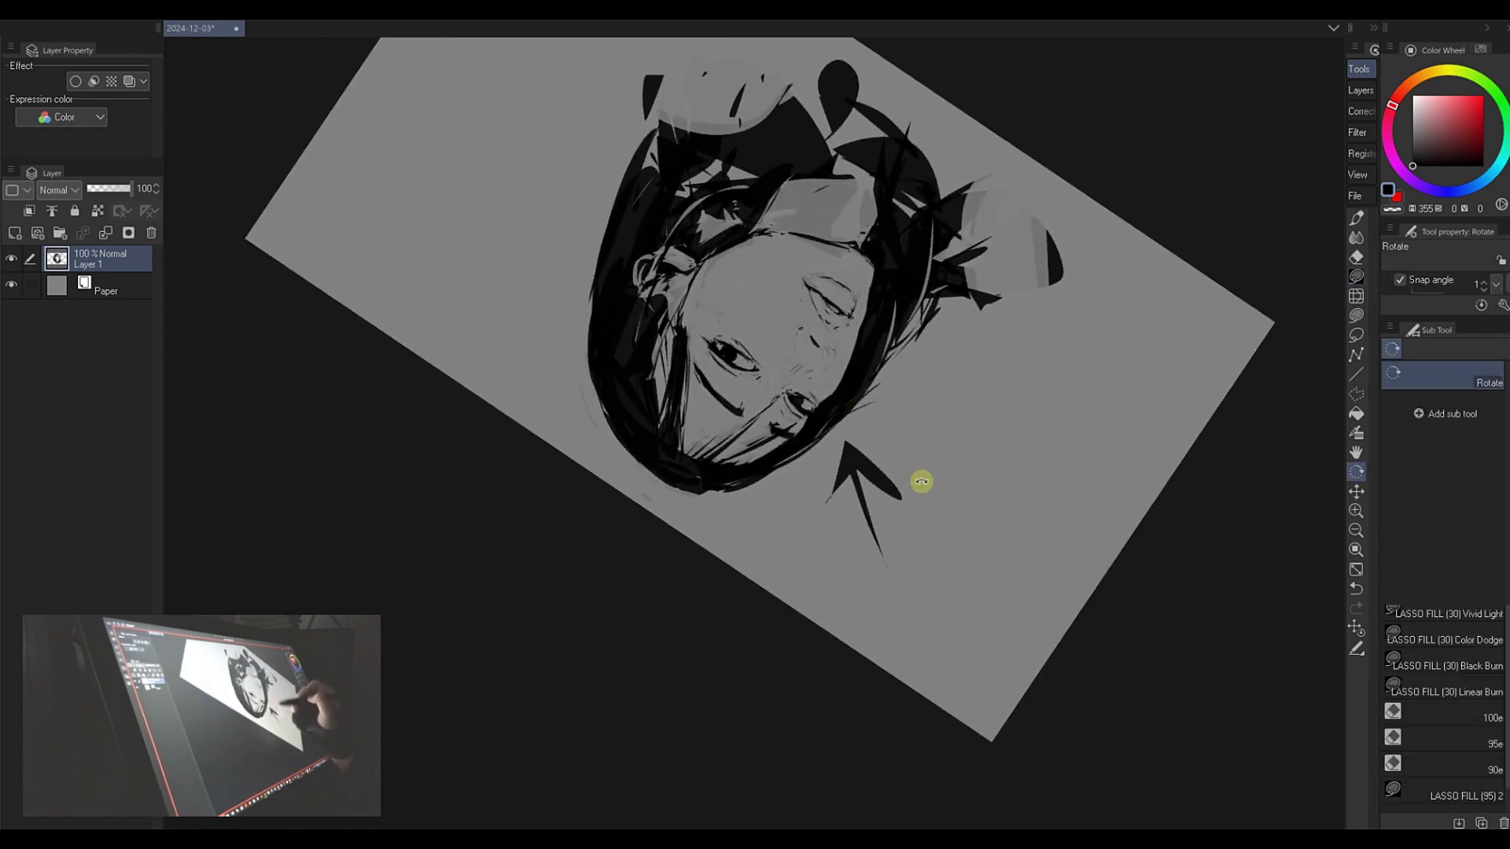
drag(922, 481, 893, 148)
key(ctrl+space)
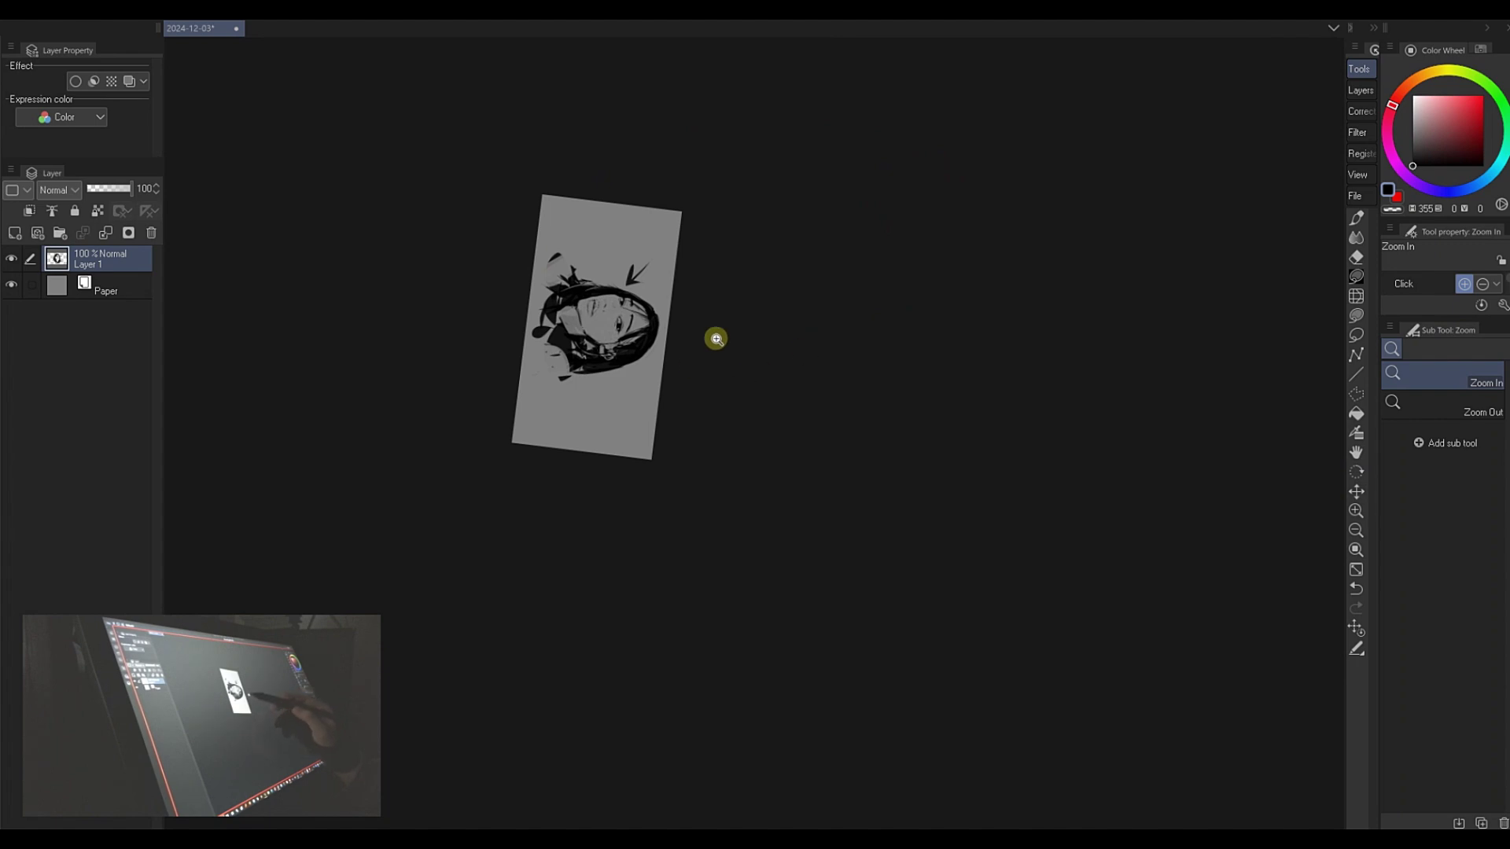
drag(716, 339, 809, 472)
key(r)
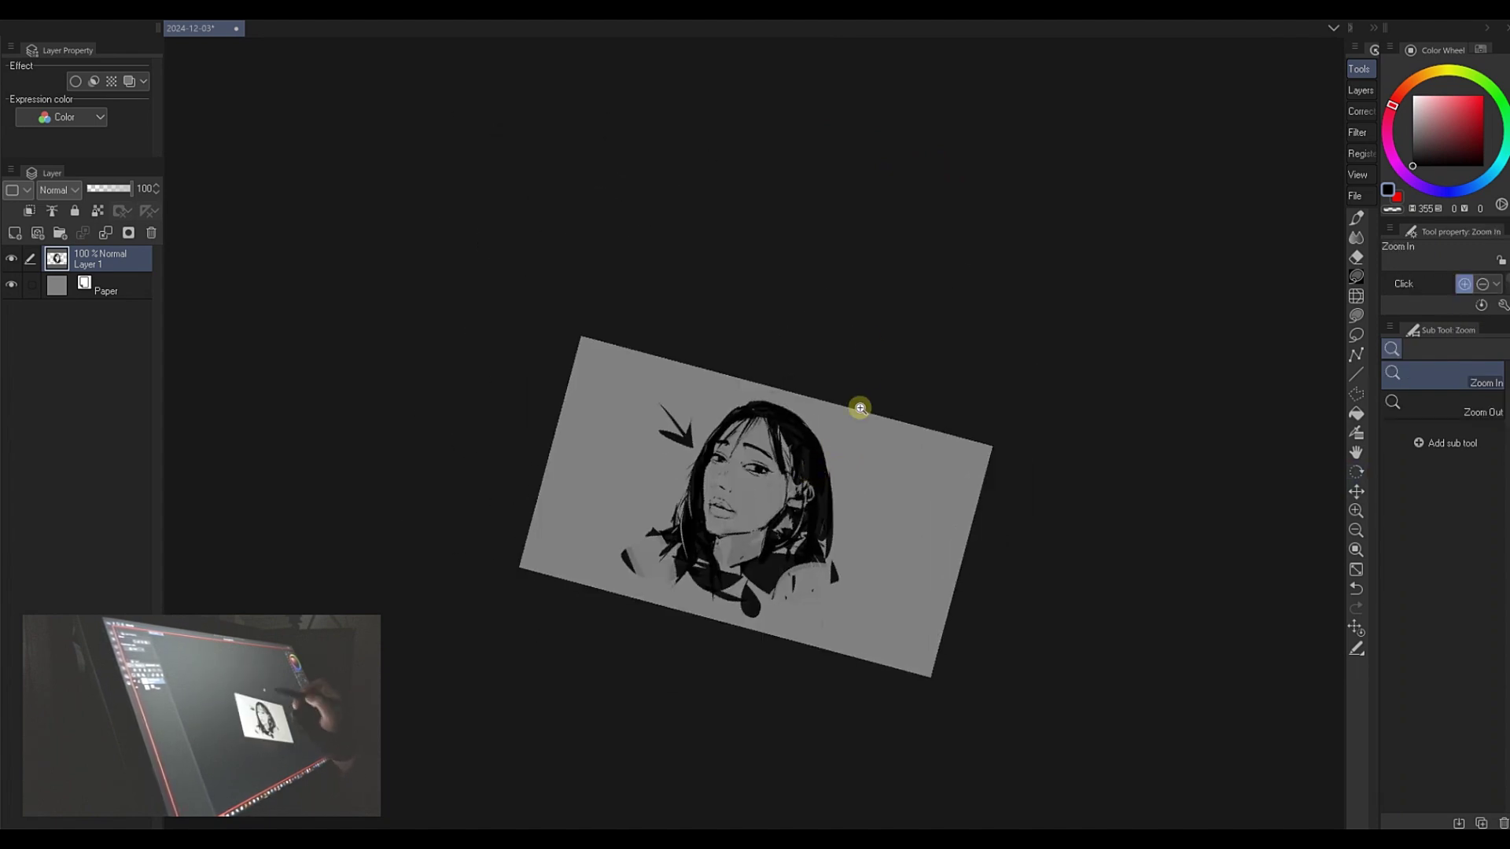
- Draw thin black shapes along the far side of the nose on the upright portrait with the LASSO FILL (87) sub tool
click(885, 472)
click(951, 295)
click(1022, 338)
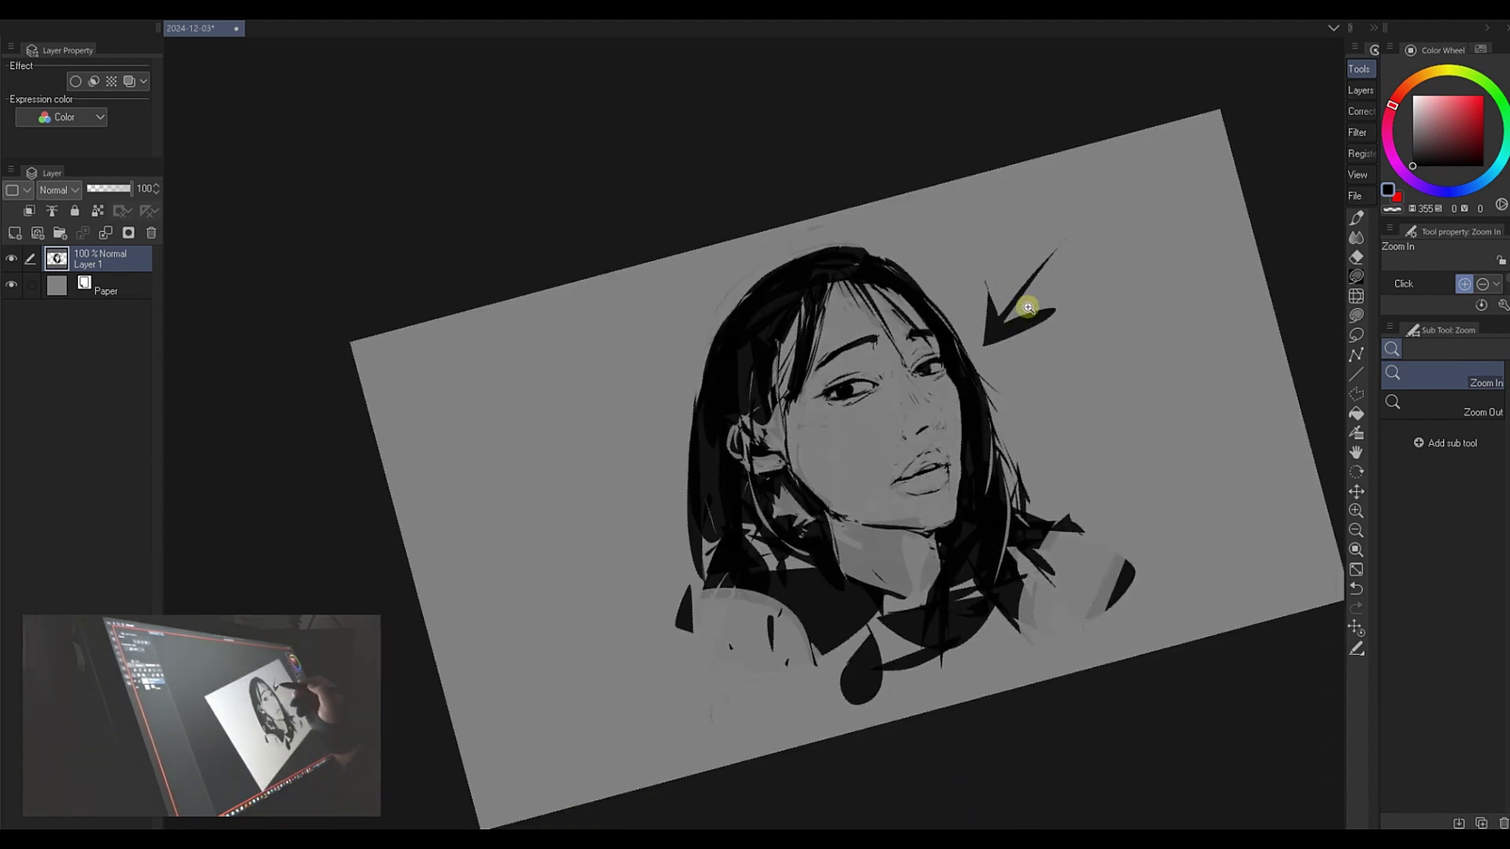
key(r)
drag(1028, 306, 936, 287)
click(910, 335)
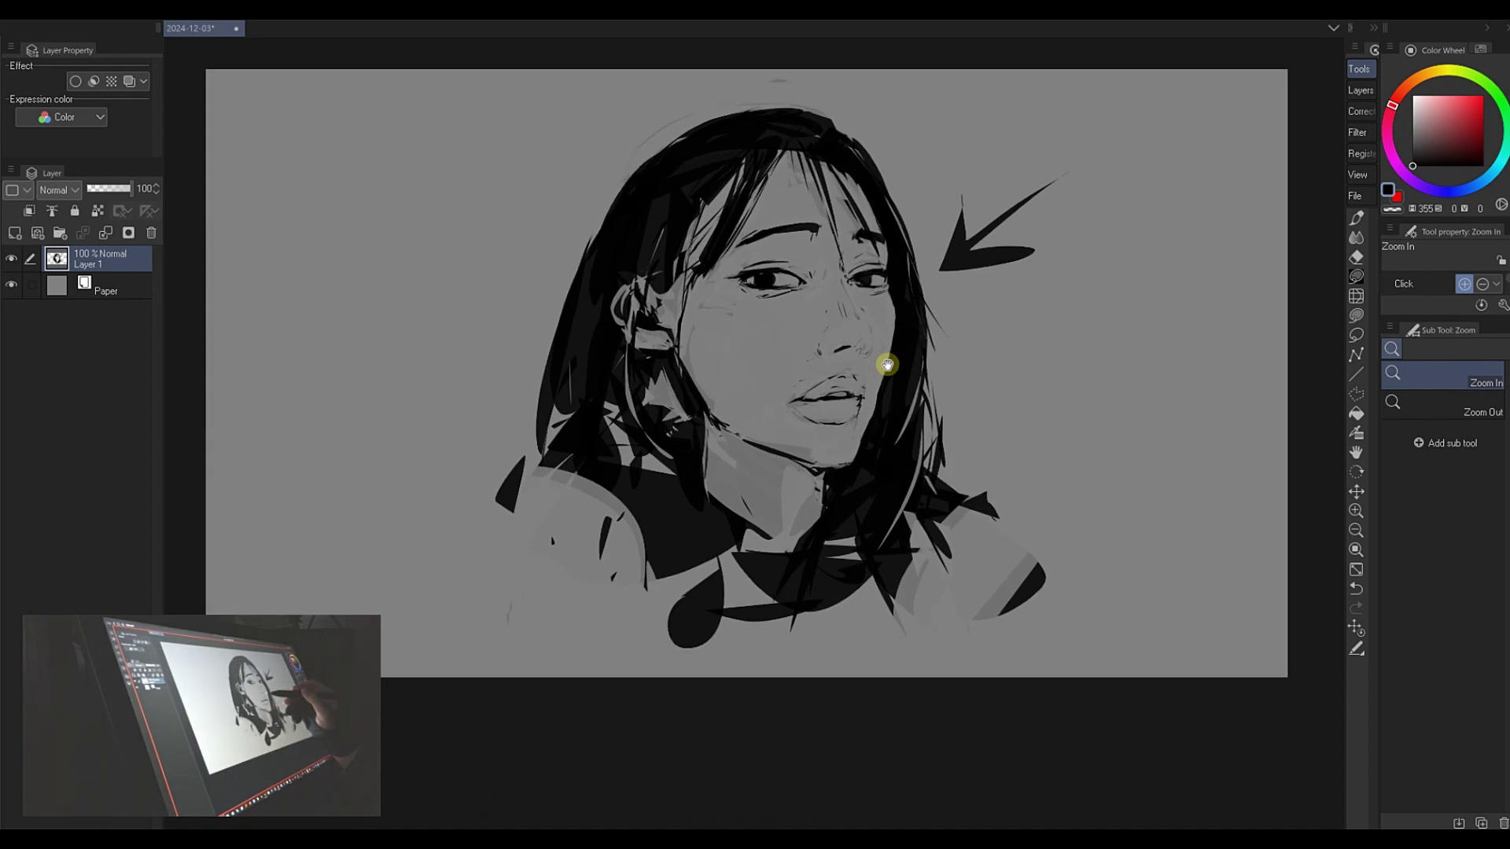
drag(887, 365, 925, 392)
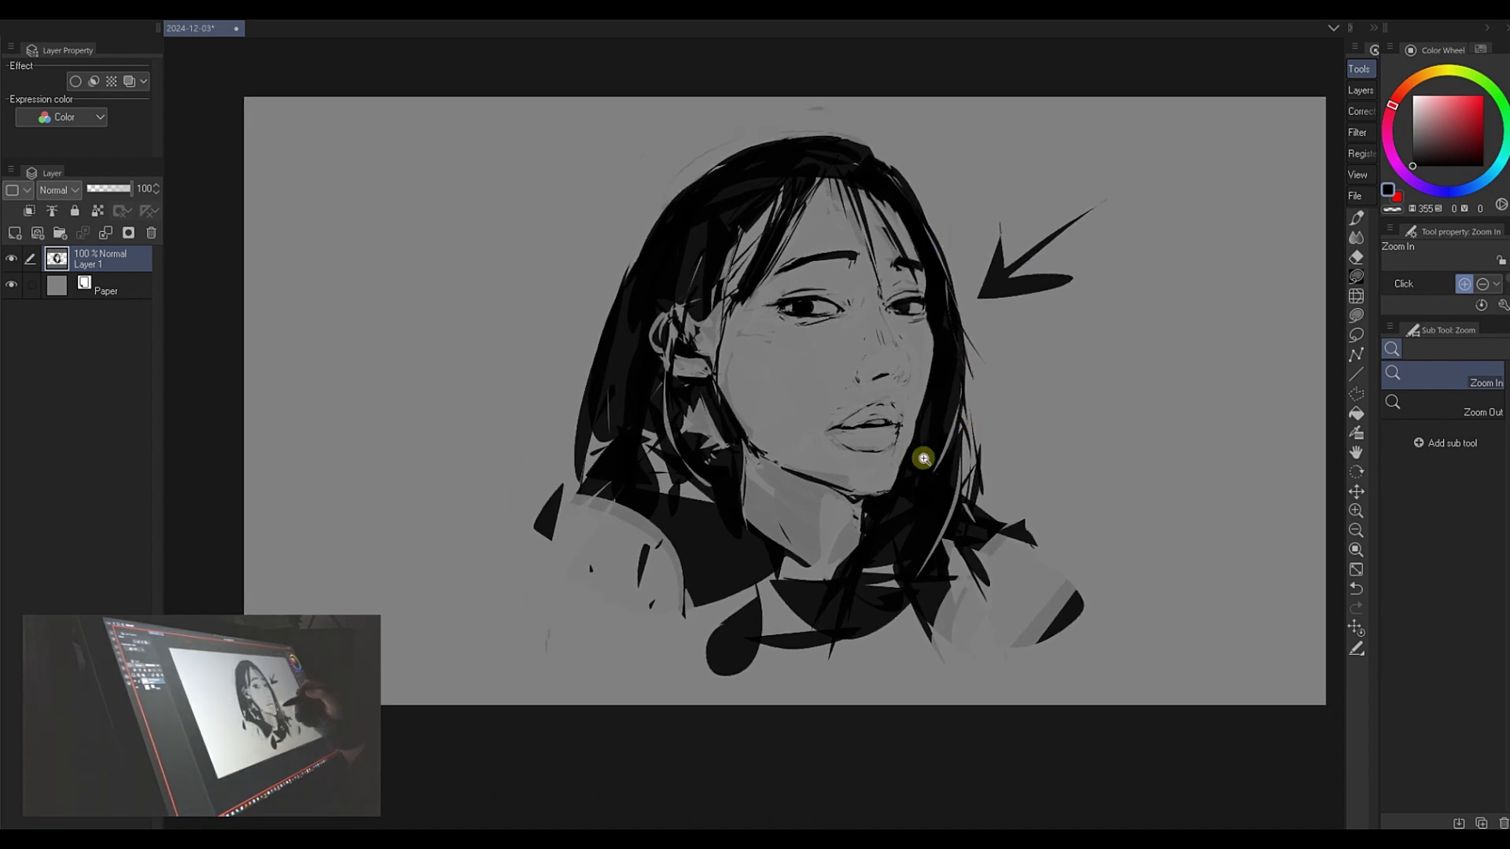
key(p)
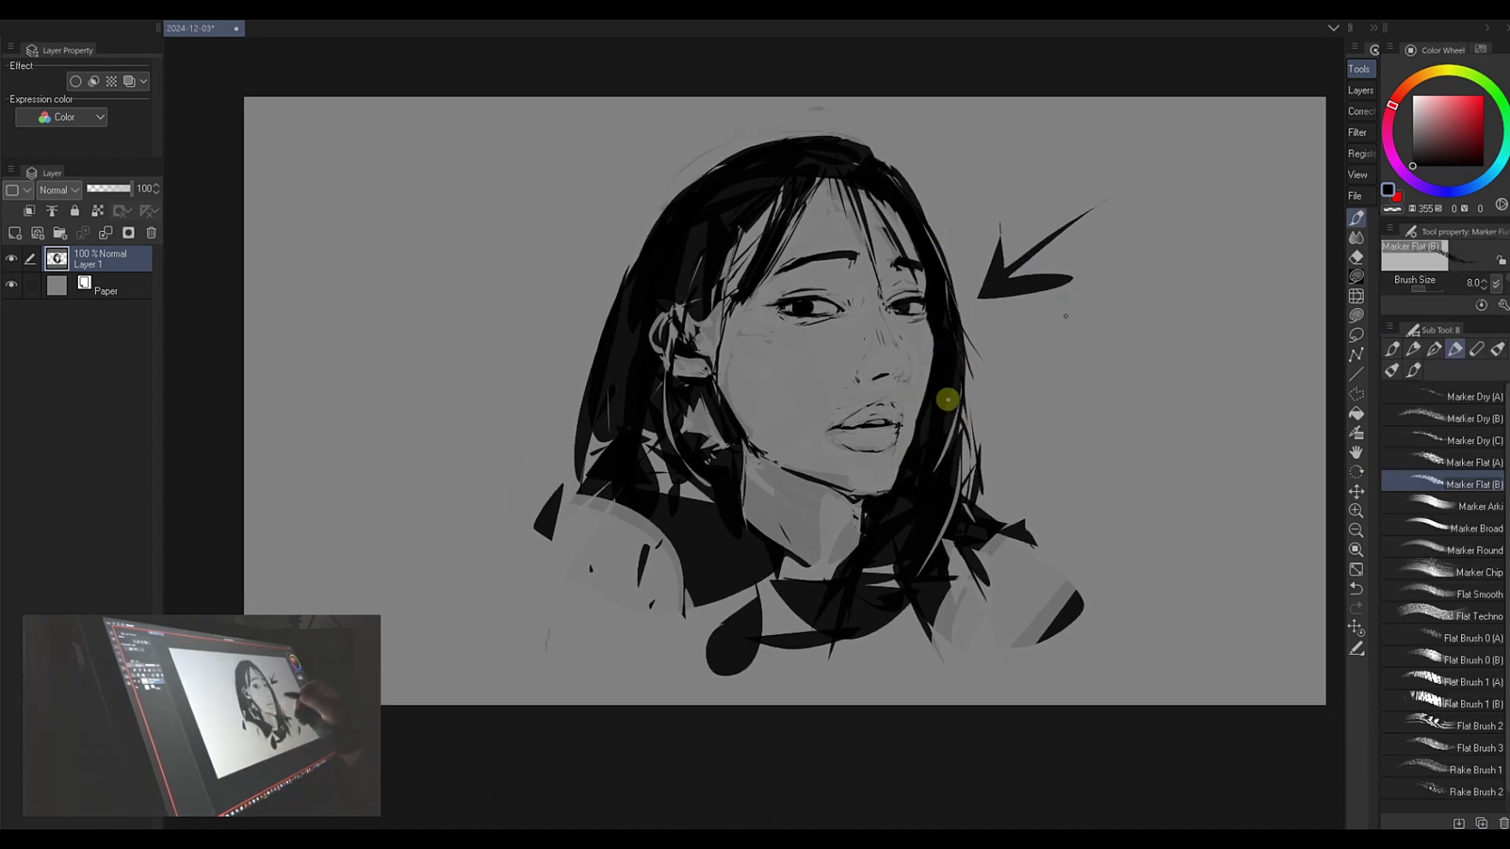
key(f)
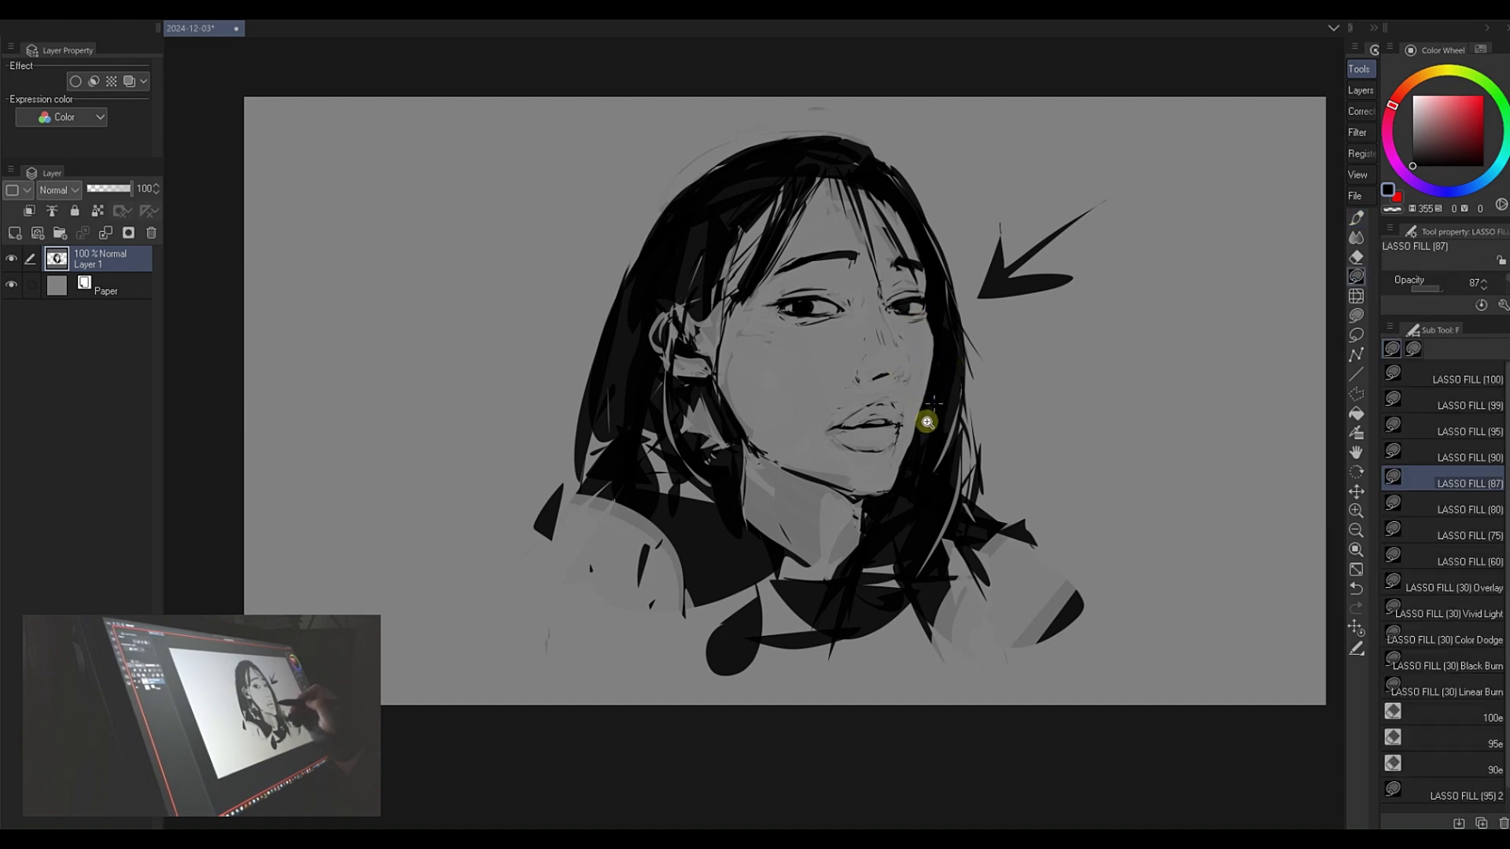
scroll(904, 401, up, 2)
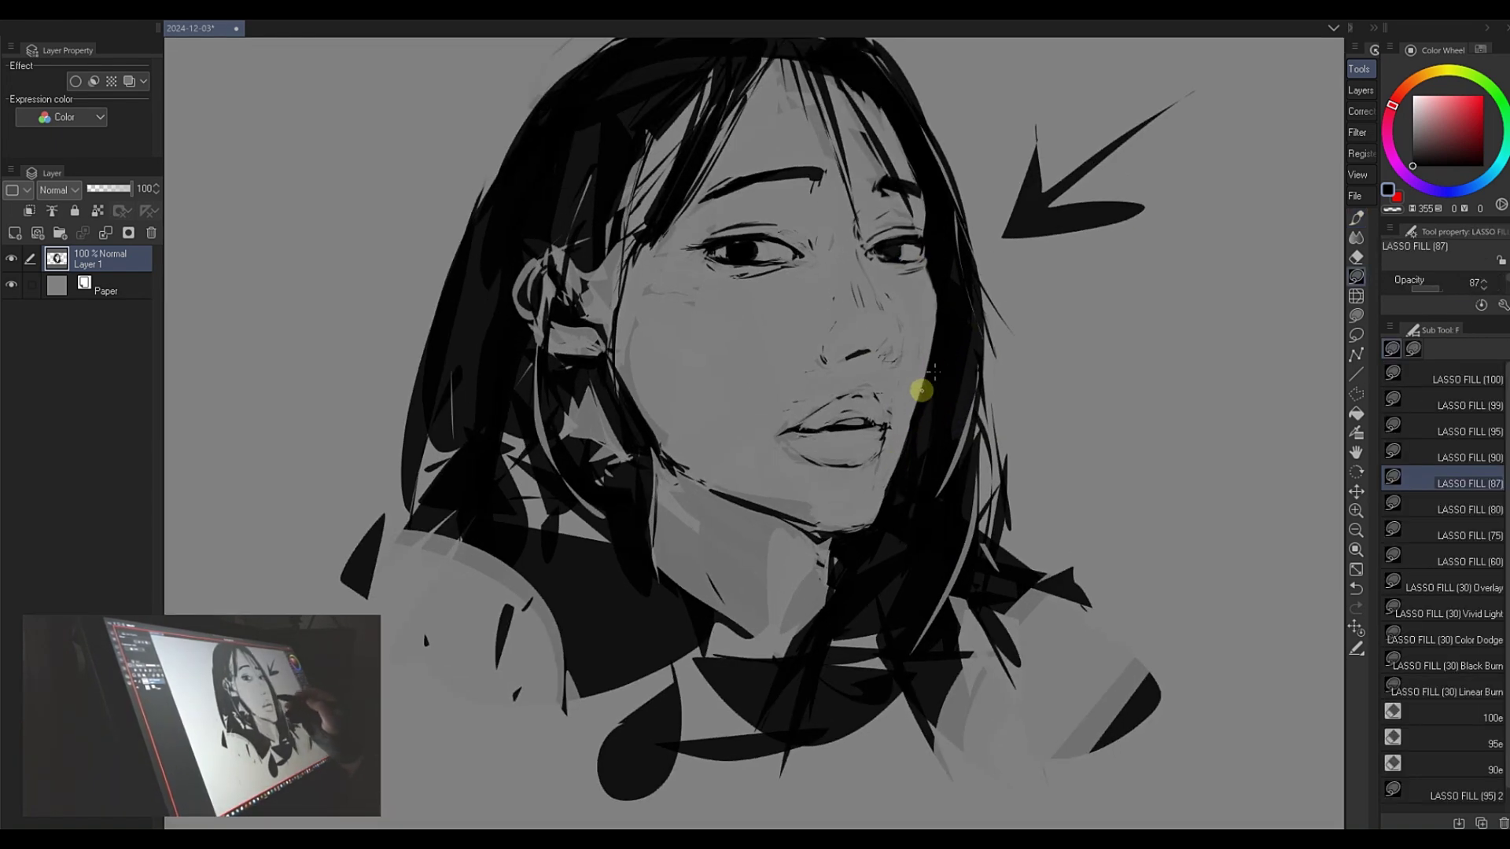
key(ctrl+space)
mouse_move(939, 402)
mouse_down()
mouse_move(930, 385)
mouse_move(972, 407)
mouse_move(920, 399)
mouse_move(940, 415)
mouse_up()
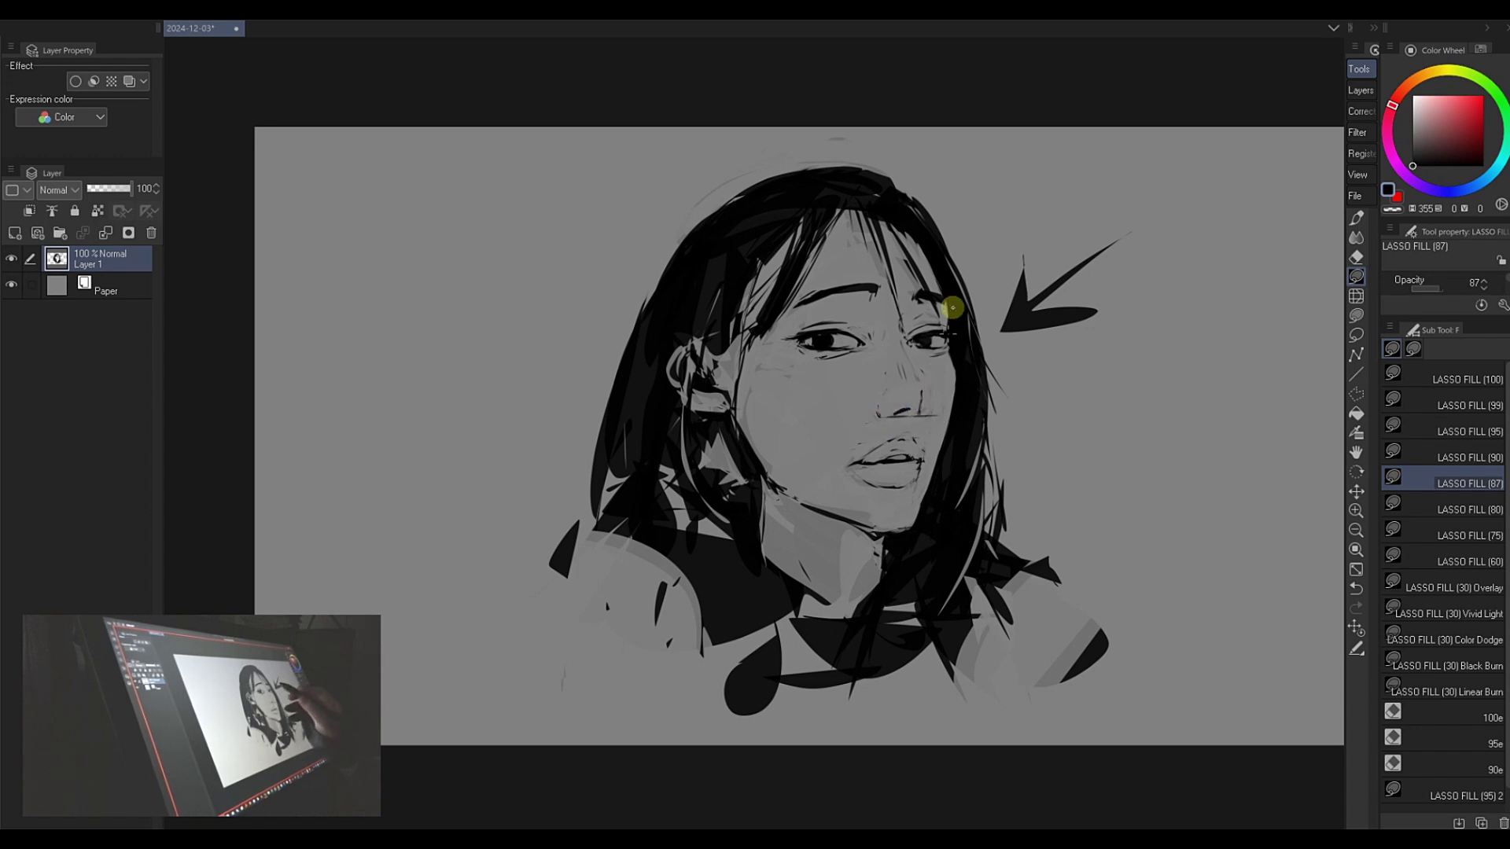
drag(928, 382, 925, 403)
- Shade the nose bridge, near nostril wing and inner eye corner with small black lasso-filled shapes
mouse_move(740, 473)
mouse_down()
mouse_move(721, 409)
mouse_move(721, 469)
mouse_move(736, 375)
mouse_up()
drag(881, 391, 895, 360)
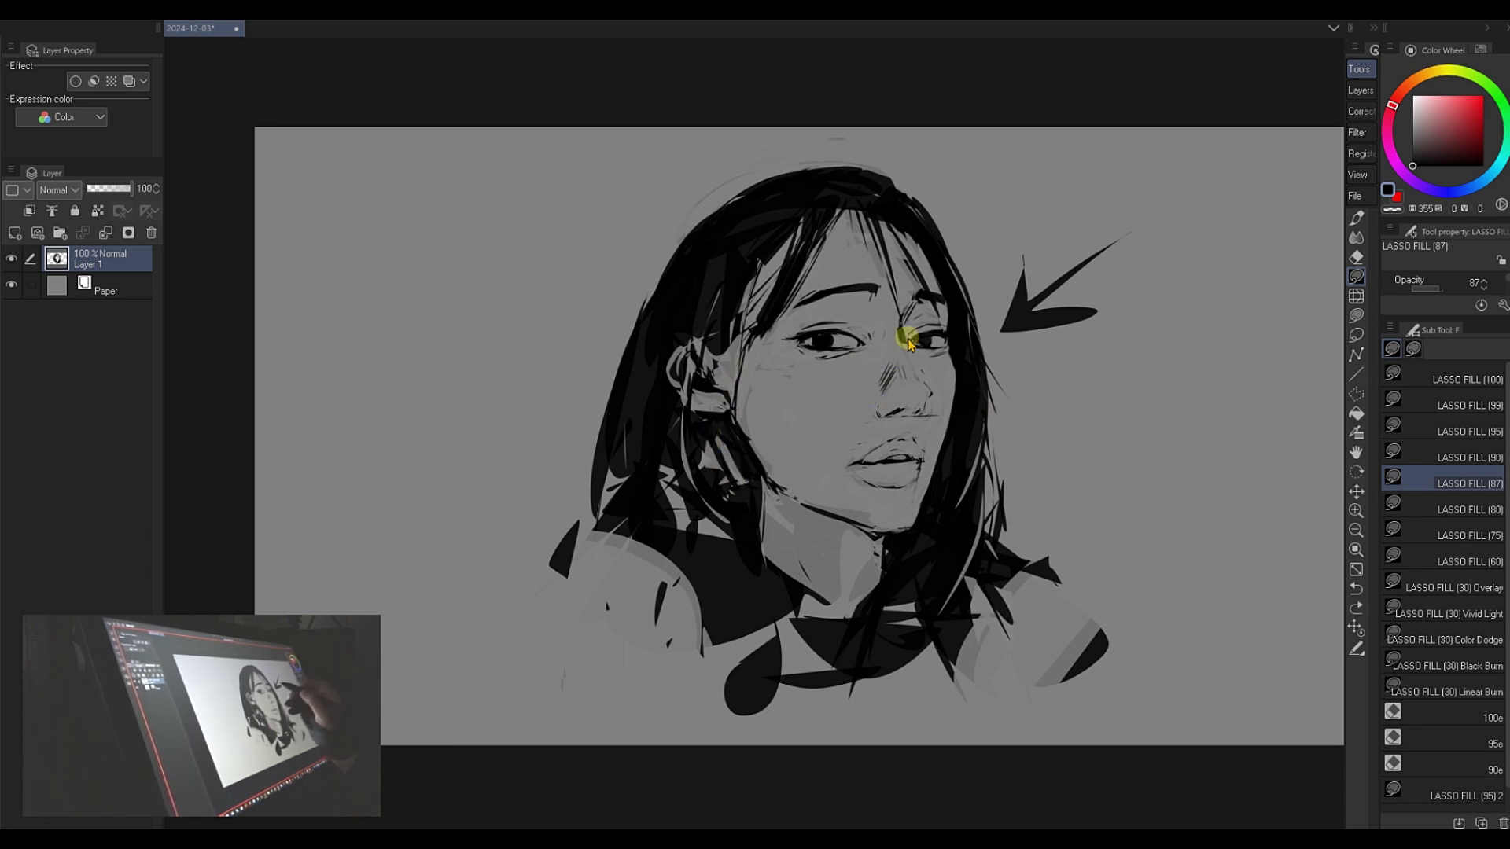
drag(877, 416, 923, 414)
key(ctrl+z)
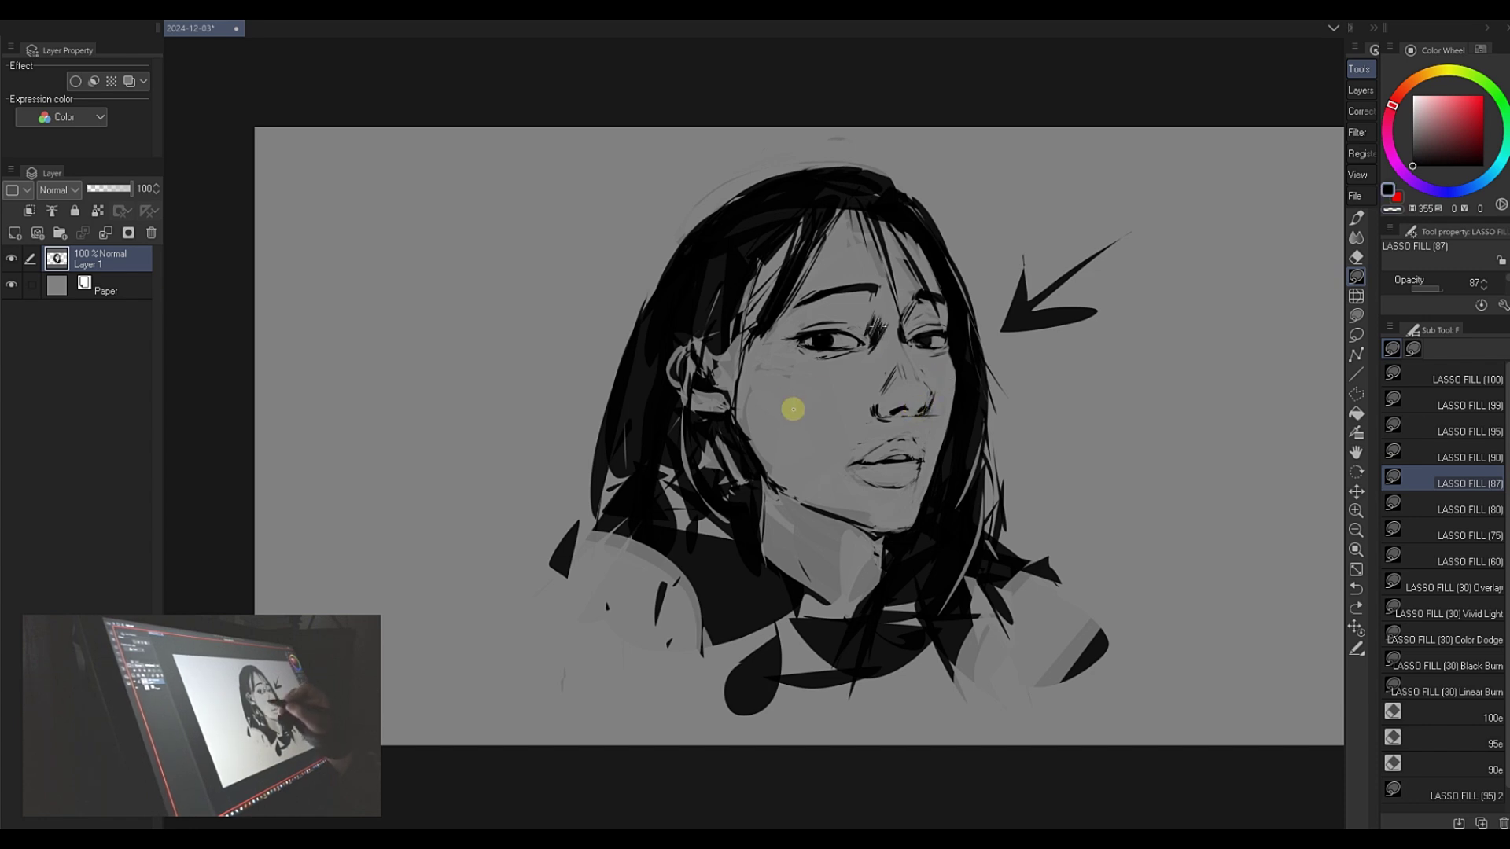
drag(755, 353, 727, 384)
- Sharpen the outline of the lips and mouth corners with alternating transparent and black lasso fills
key(c)
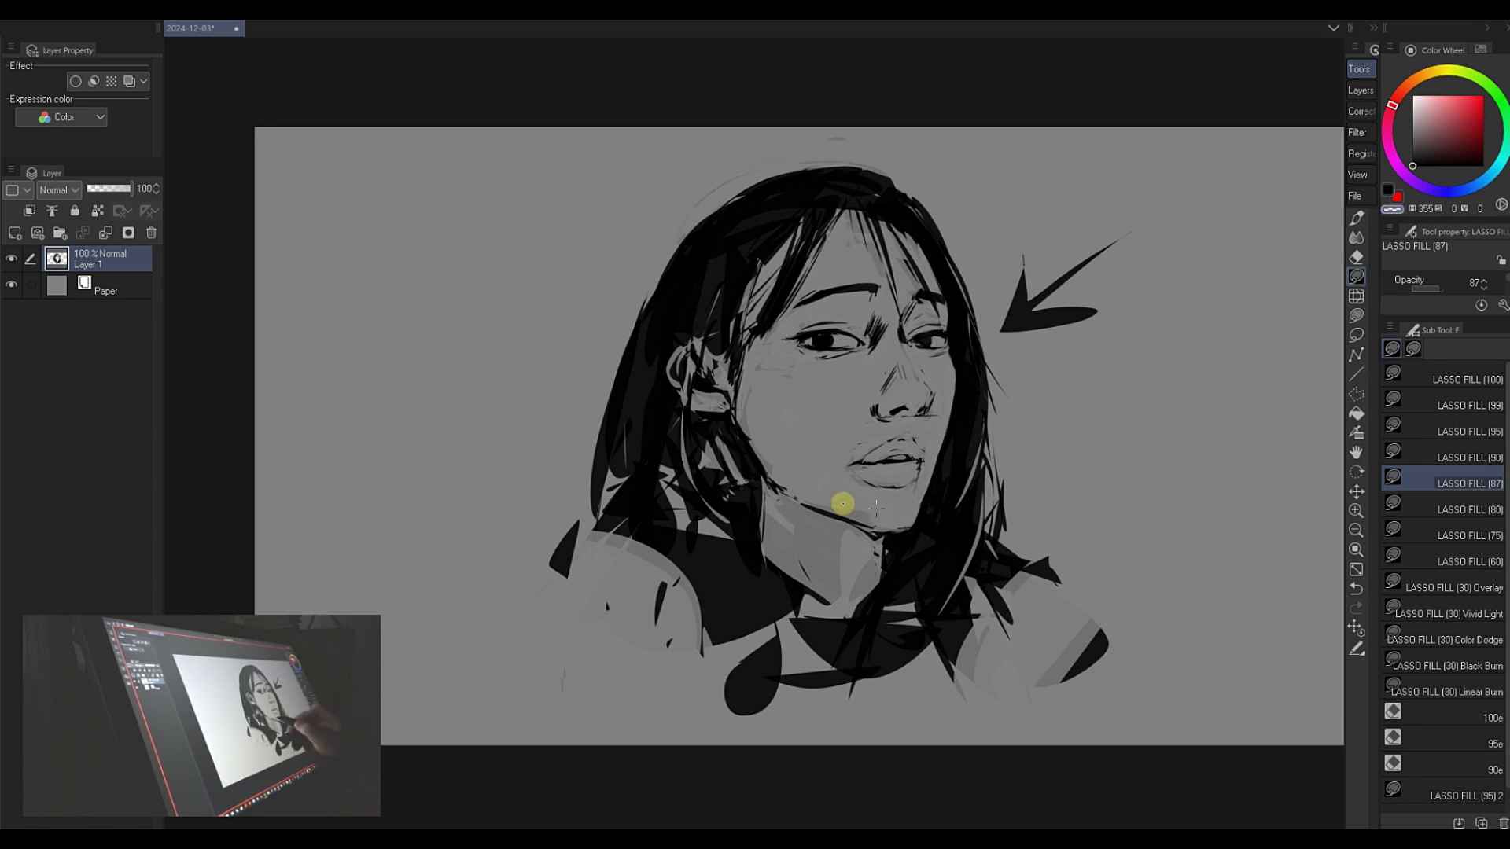
mouse_move(904, 491)
mouse_down()
mouse_move(867, 481)
mouse_move(886, 492)
mouse_move(874, 480)
mouse_move(913, 466)
mouse_move(867, 477)
mouse_move(902, 485)
mouse_move(858, 490)
mouse_move(883, 489)
mouse_move(871, 479)
mouse_move(914, 486)
mouse_move(876, 483)
mouse_move(916, 467)
mouse_move(845, 469)
mouse_move(898, 494)
mouse_move(853, 490)
mouse_move(842, 466)
mouse_move(856, 484)
mouse_move(865, 434)
mouse_move(847, 454)
mouse_move(883, 483)
mouse_up()
key(c)
key(c)
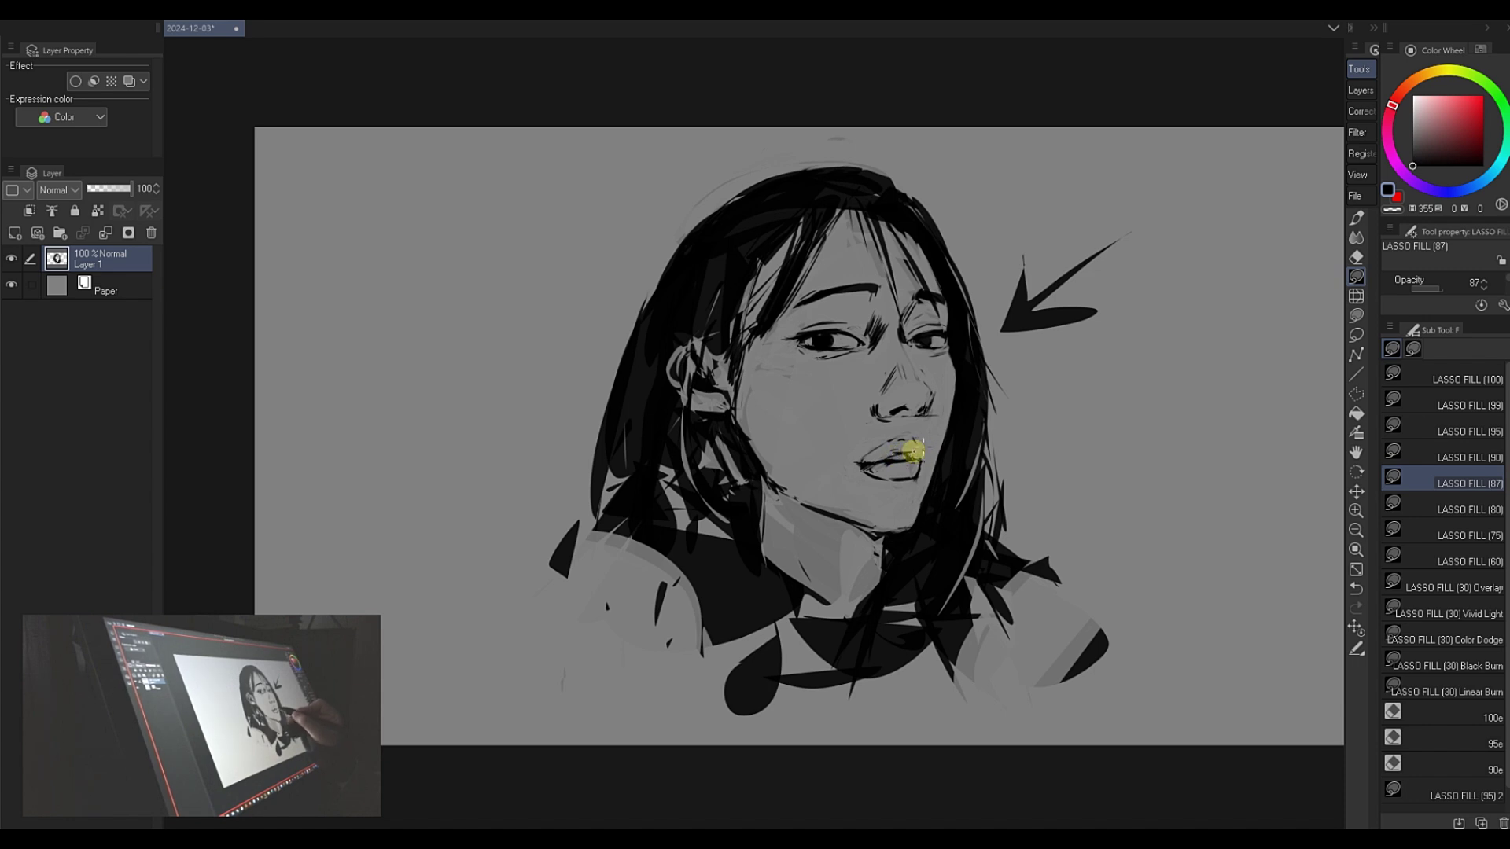
key(c)
key(c)
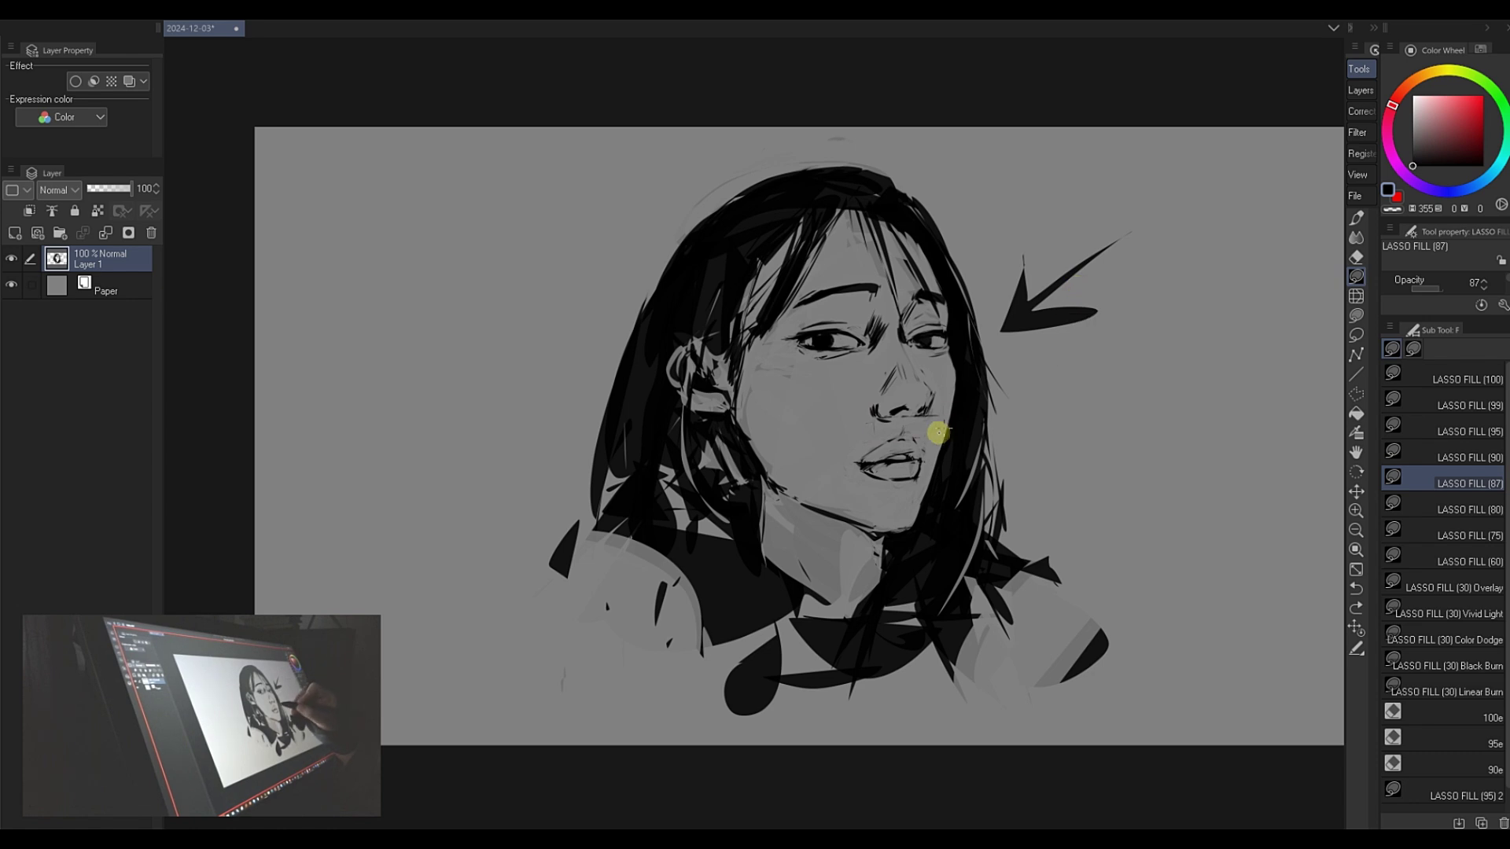
drag(923, 451, 916, 439)
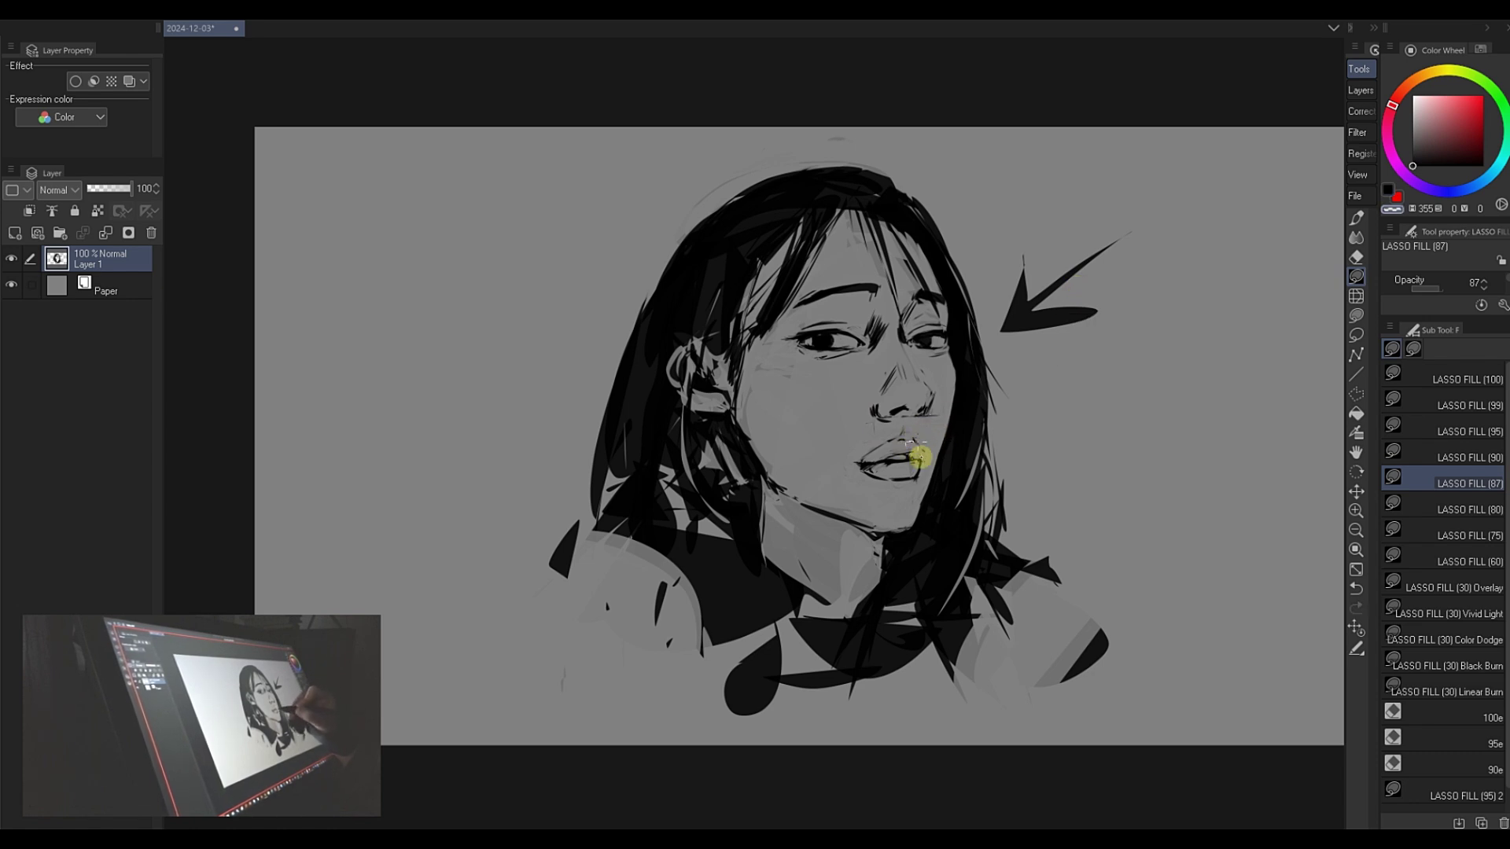
key(c)
drag(937, 472, 912, 464)
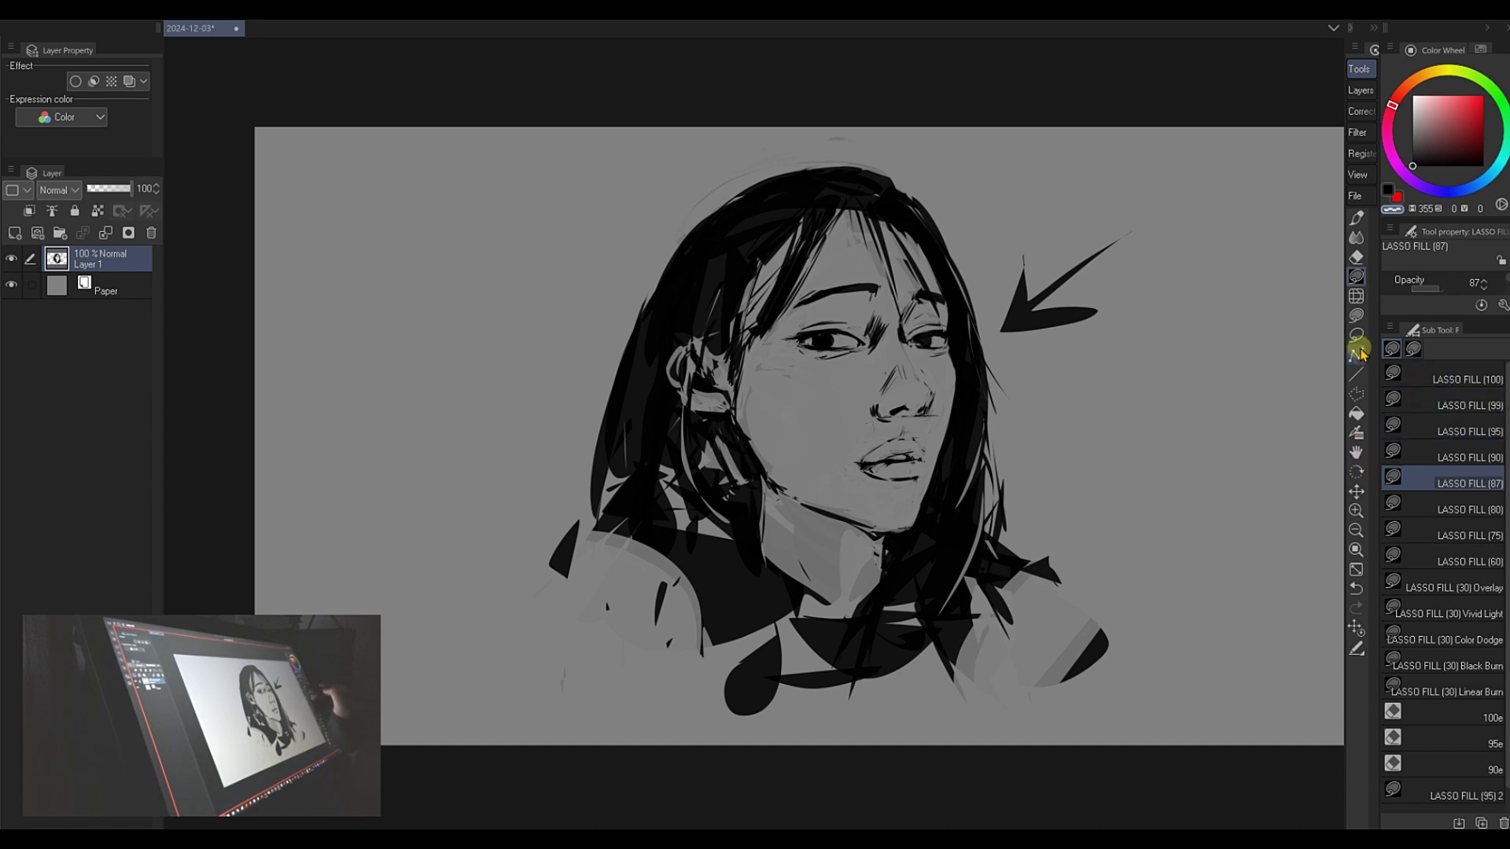
- Push the far nostril wing slightly outward and up using Liquify Push at brush size 120
click(1356, 297)
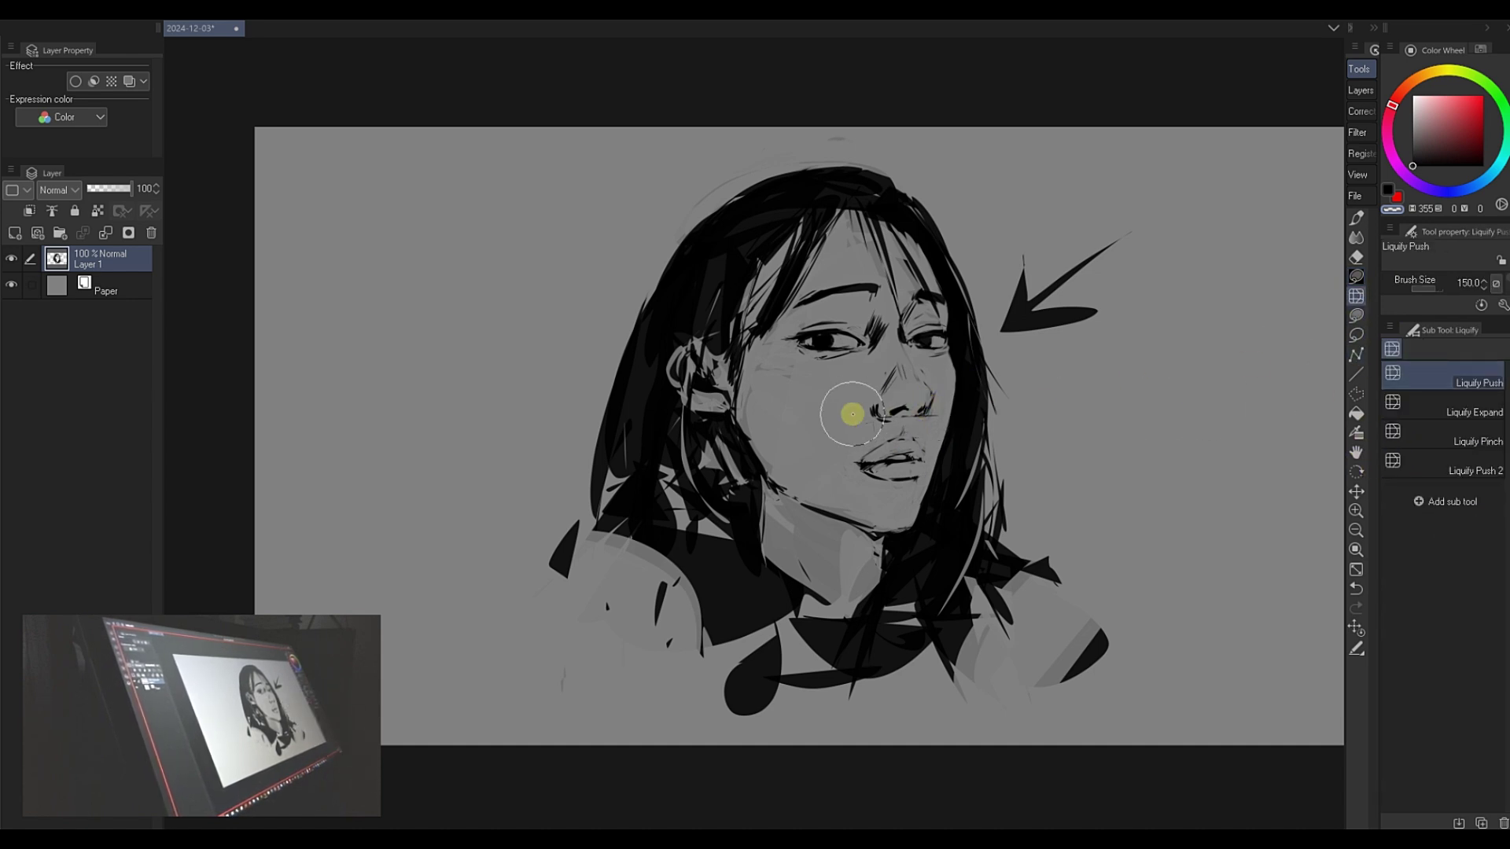
key(bracketleft)
key(bracketleft)
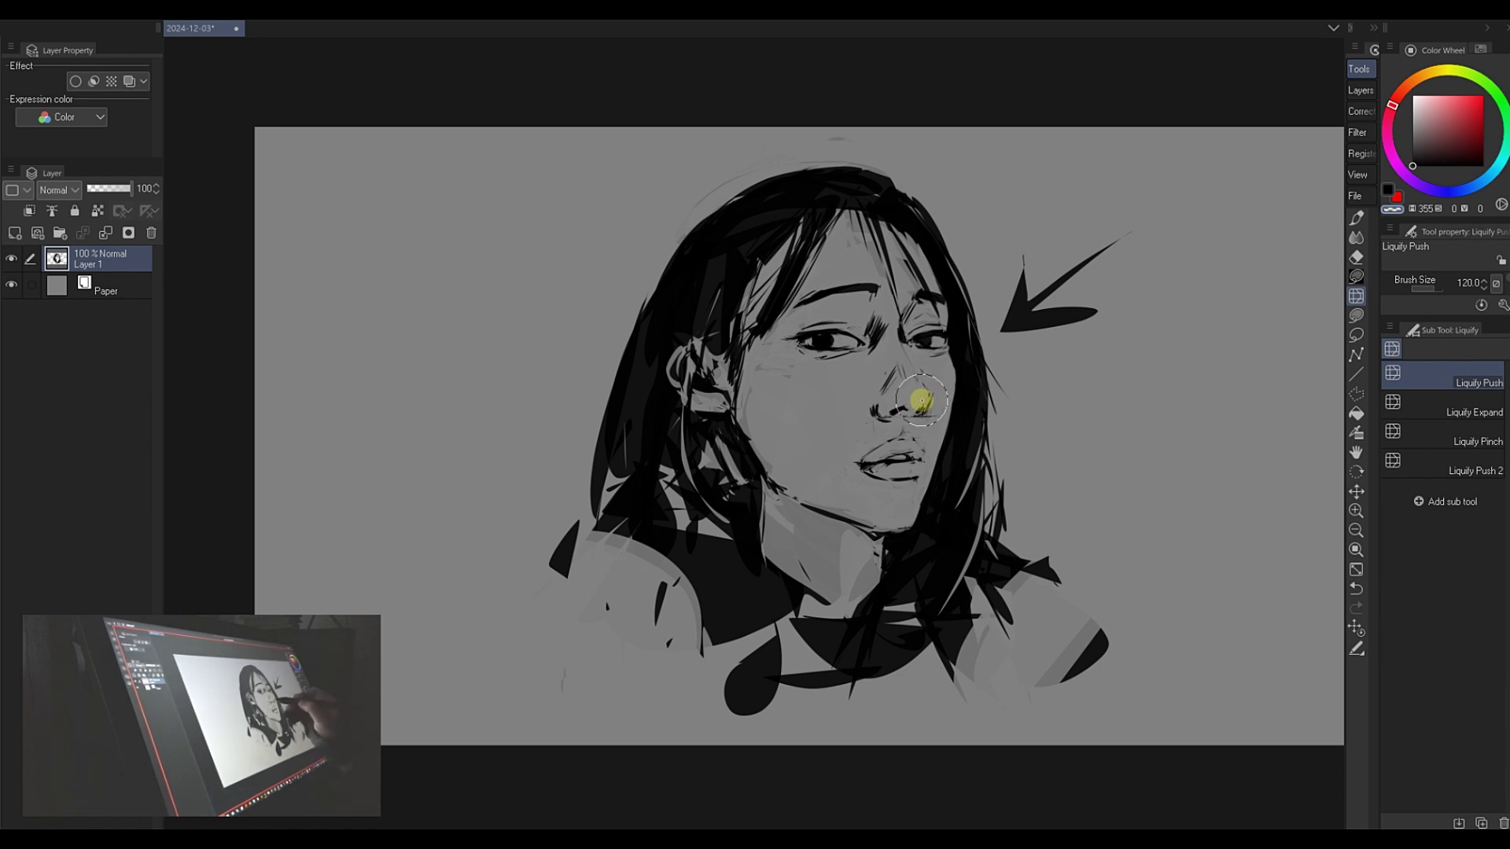
mouse_move(918, 403)
mouse_down()
mouse_move(904, 588)
mouse_move(860, 423)
mouse_move(883, 420)
mouse_move(923, 321)
mouse_move(884, 401)
mouse_move(930, 365)
mouse_move(926, 397)
mouse_up()
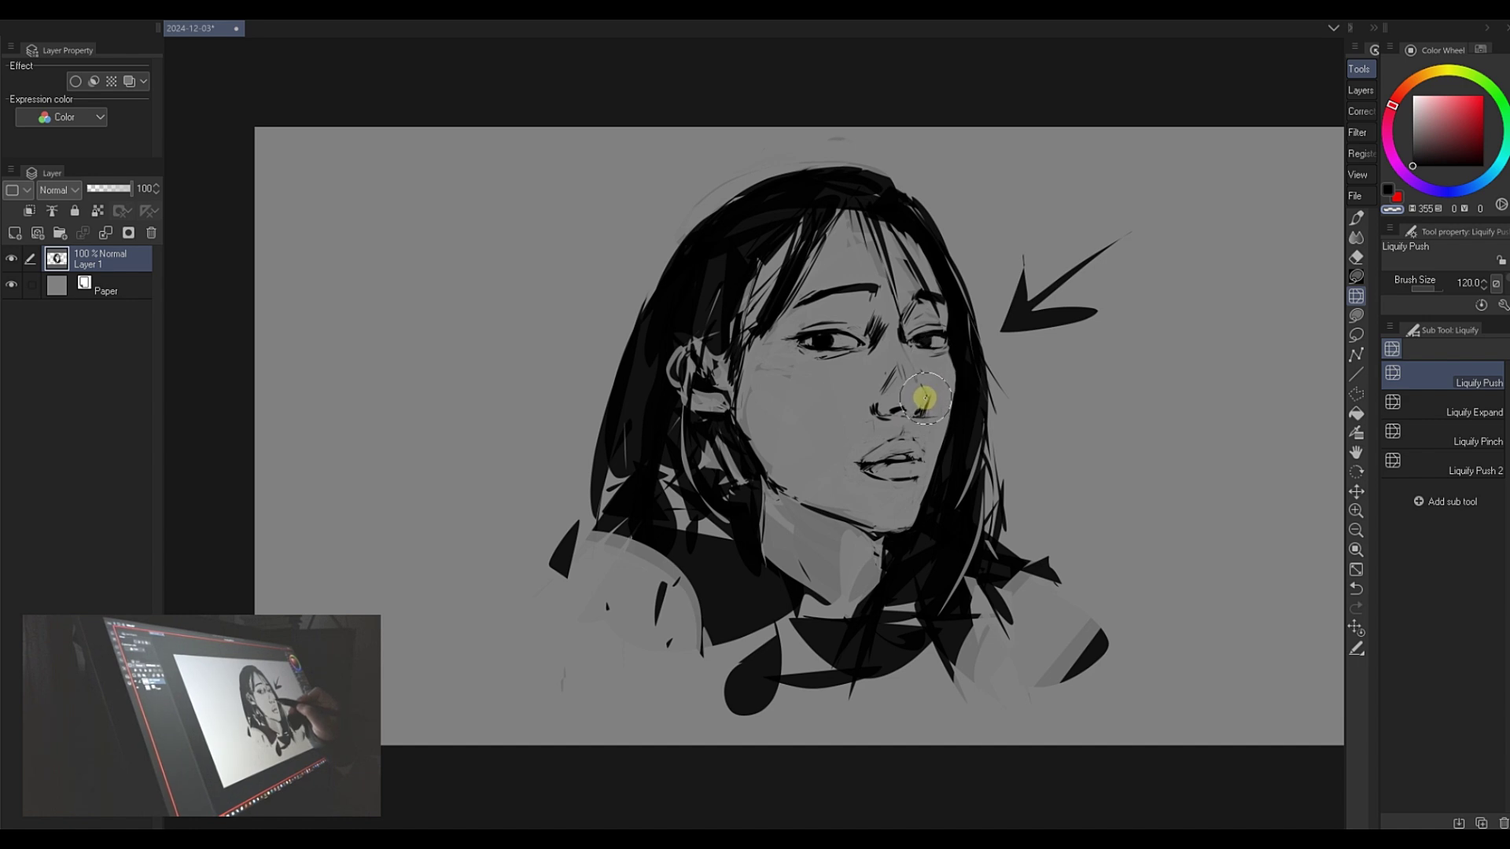
- Lighten the nose-bridge shadow with a transparent lasso fill and hatch the cheek beside the ear with black slivers
click(1358, 276)
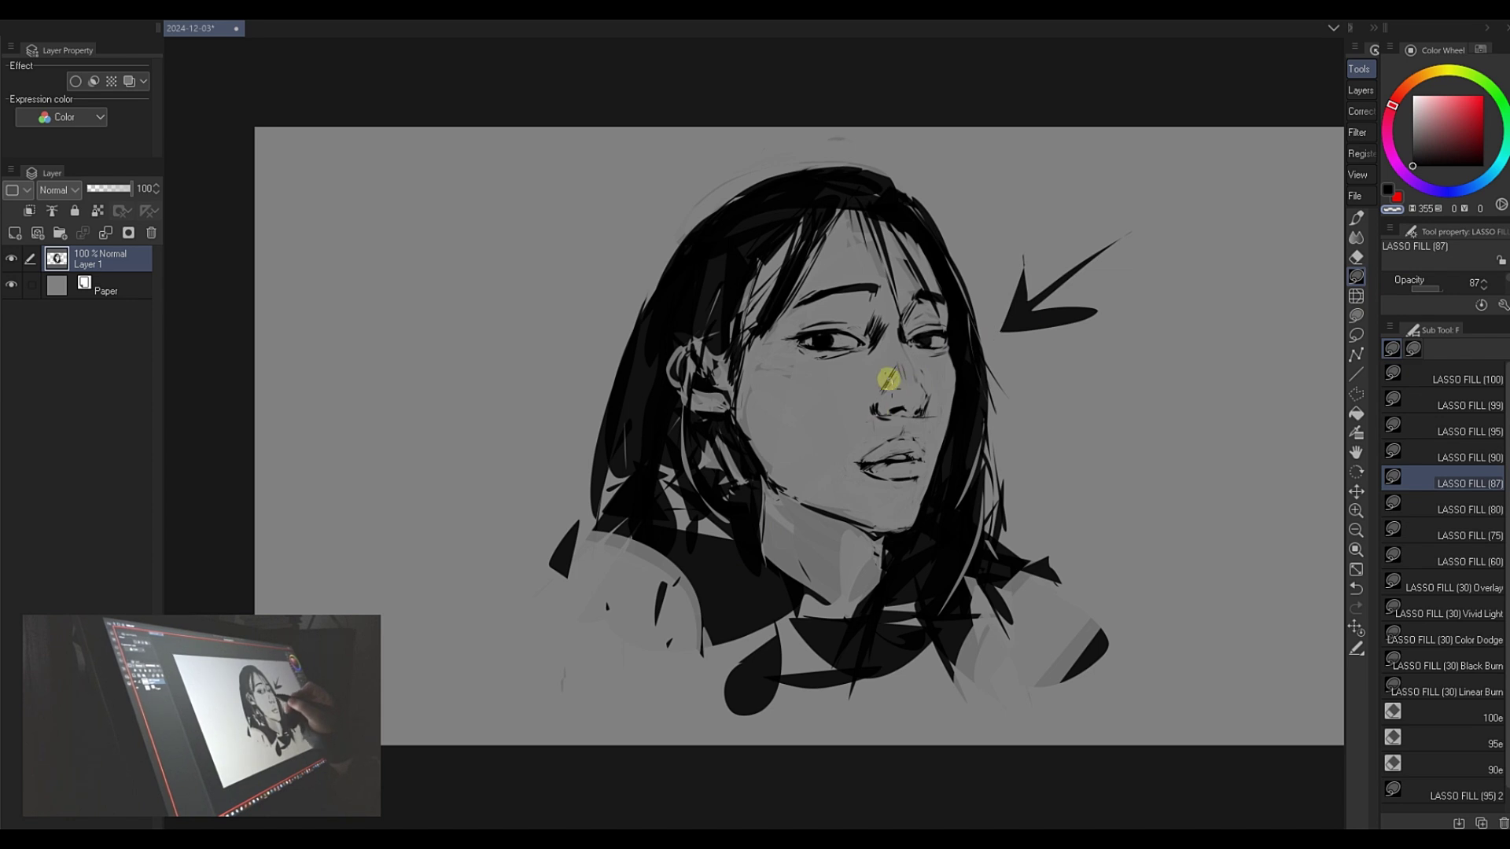
mouse_move(888, 379)
mouse_down()
mouse_move(874, 398)
mouse_move(887, 332)
mouse_move(866, 351)
mouse_move(886, 320)
mouse_move(870, 338)
mouse_up()
key(c)
drag(786, 314, 711, 475)
mouse_move(763, 367)
mouse_down()
mouse_move(731, 424)
mouse_move(782, 480)
mouse_up()
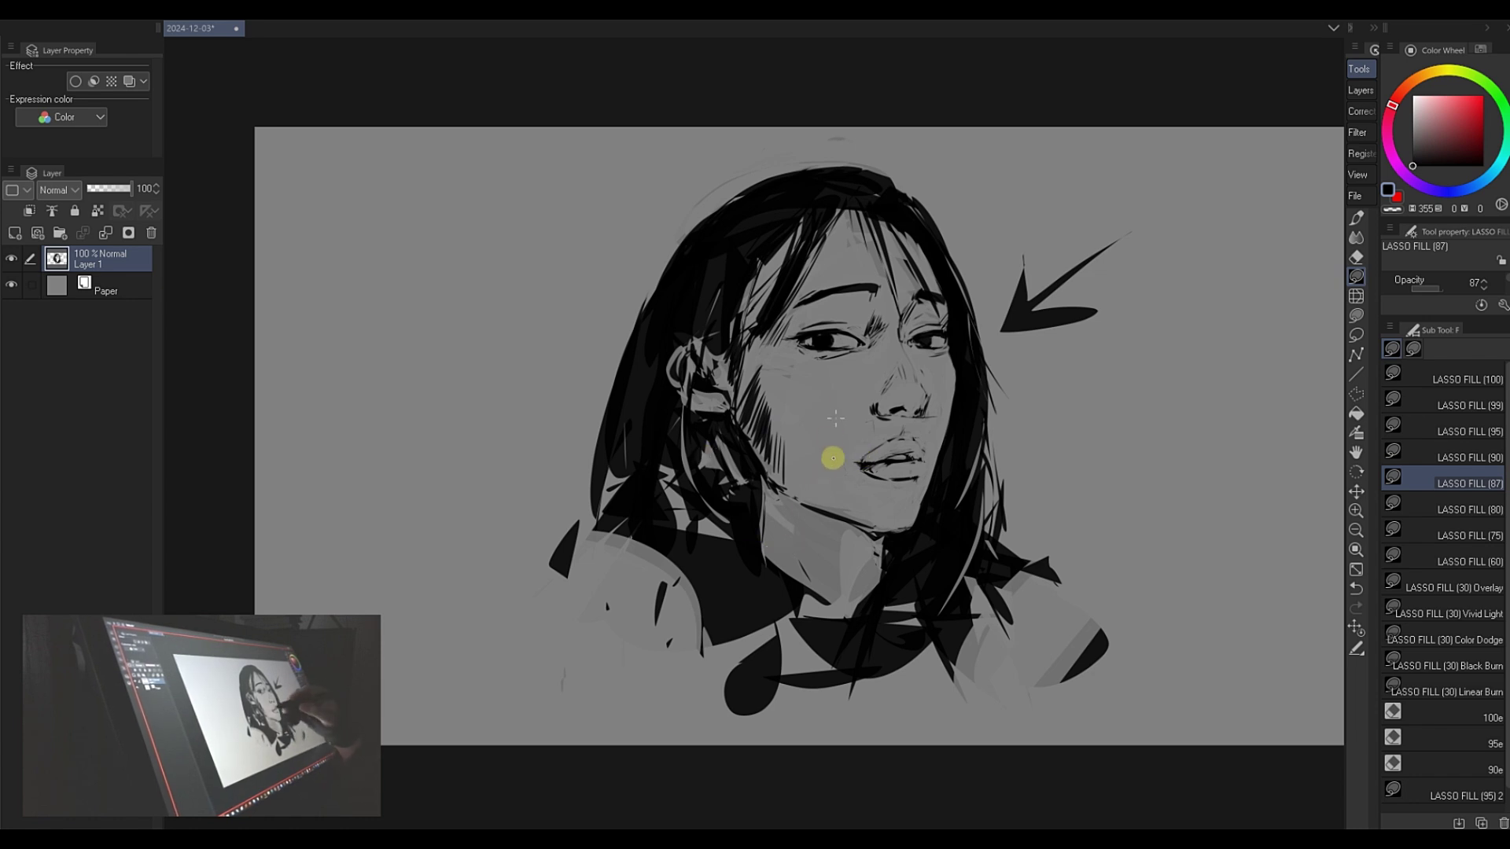
- Add pointed black shadow shapes to the front of the neck and below the near jaw corner
drag(813, 555, 842, 598)
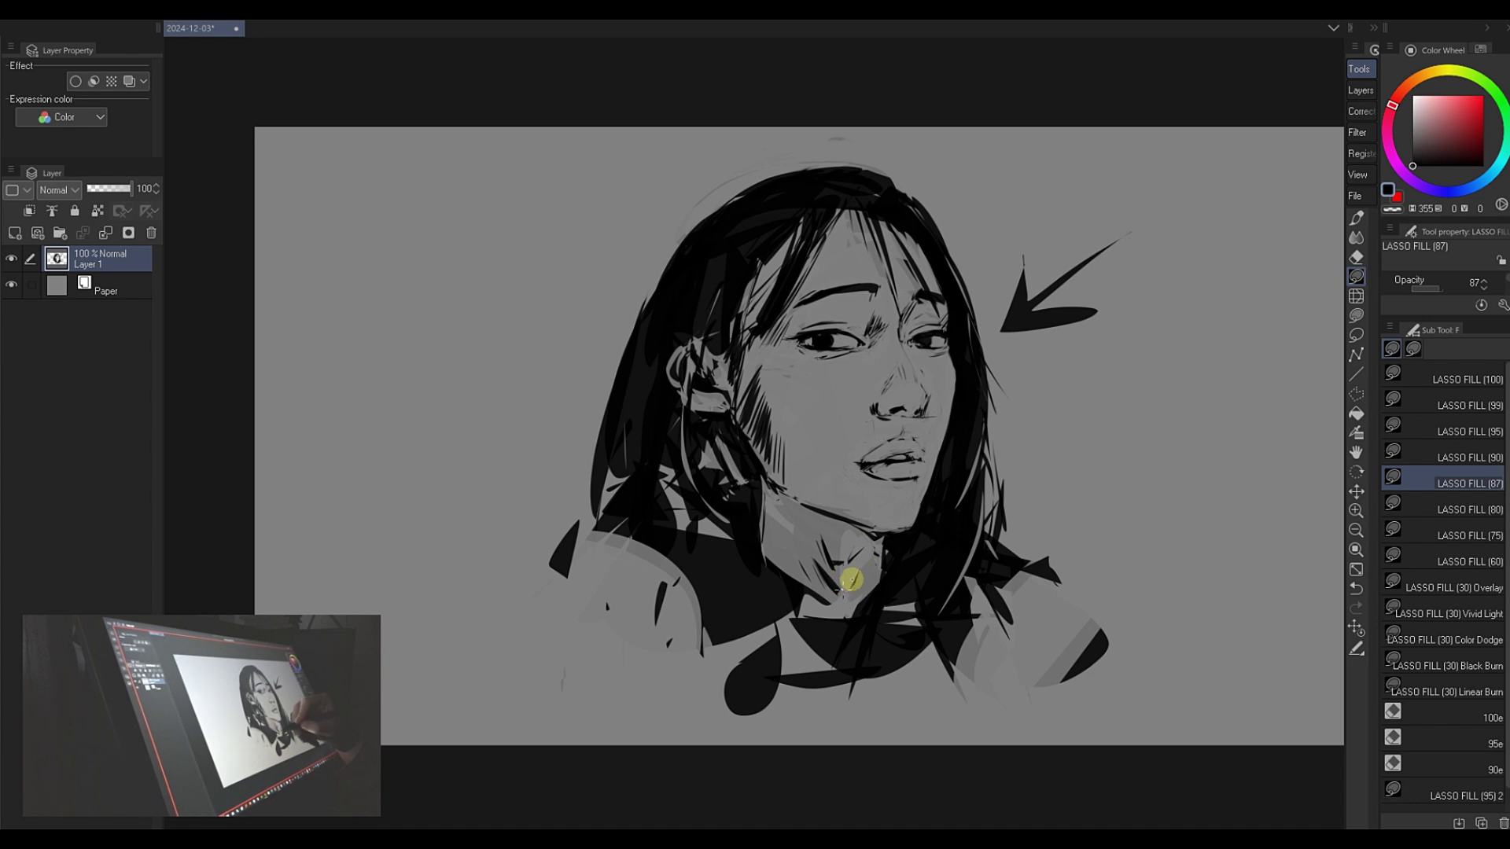
drag(813, 555, 841, 590)
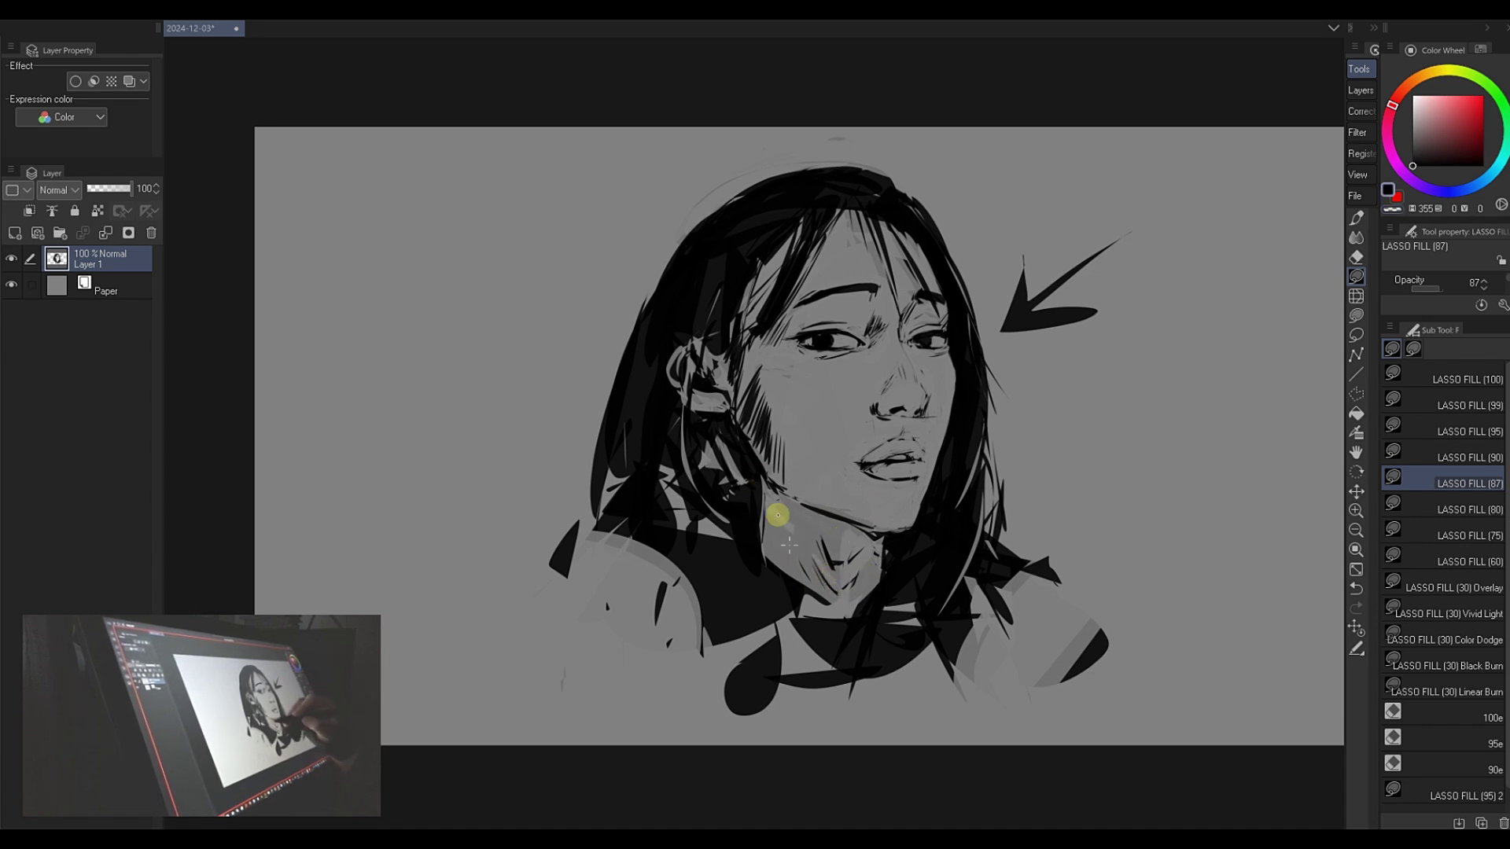
mouse_move(770, 500)
mouse_down()
mouse_move(792, 536)
mouse_move(769, 560)
mouse_move(701, 533)
mouse_move(737, 532)
mouse_up()
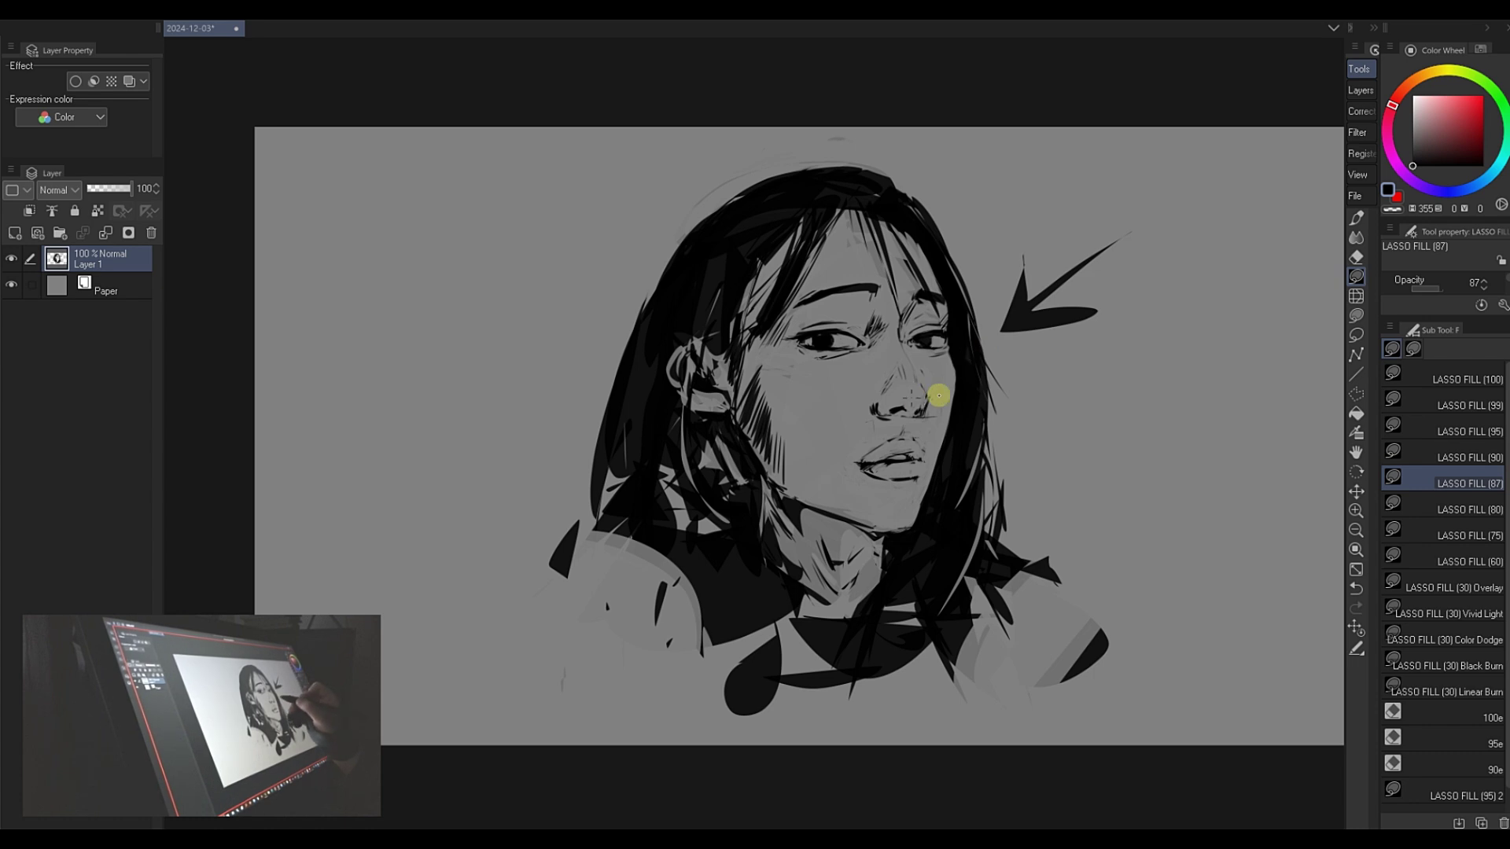
- Erase the far nostril wing with a transparent fill and redraw it as a thin black contour while viewing the face mirrored
key(c)
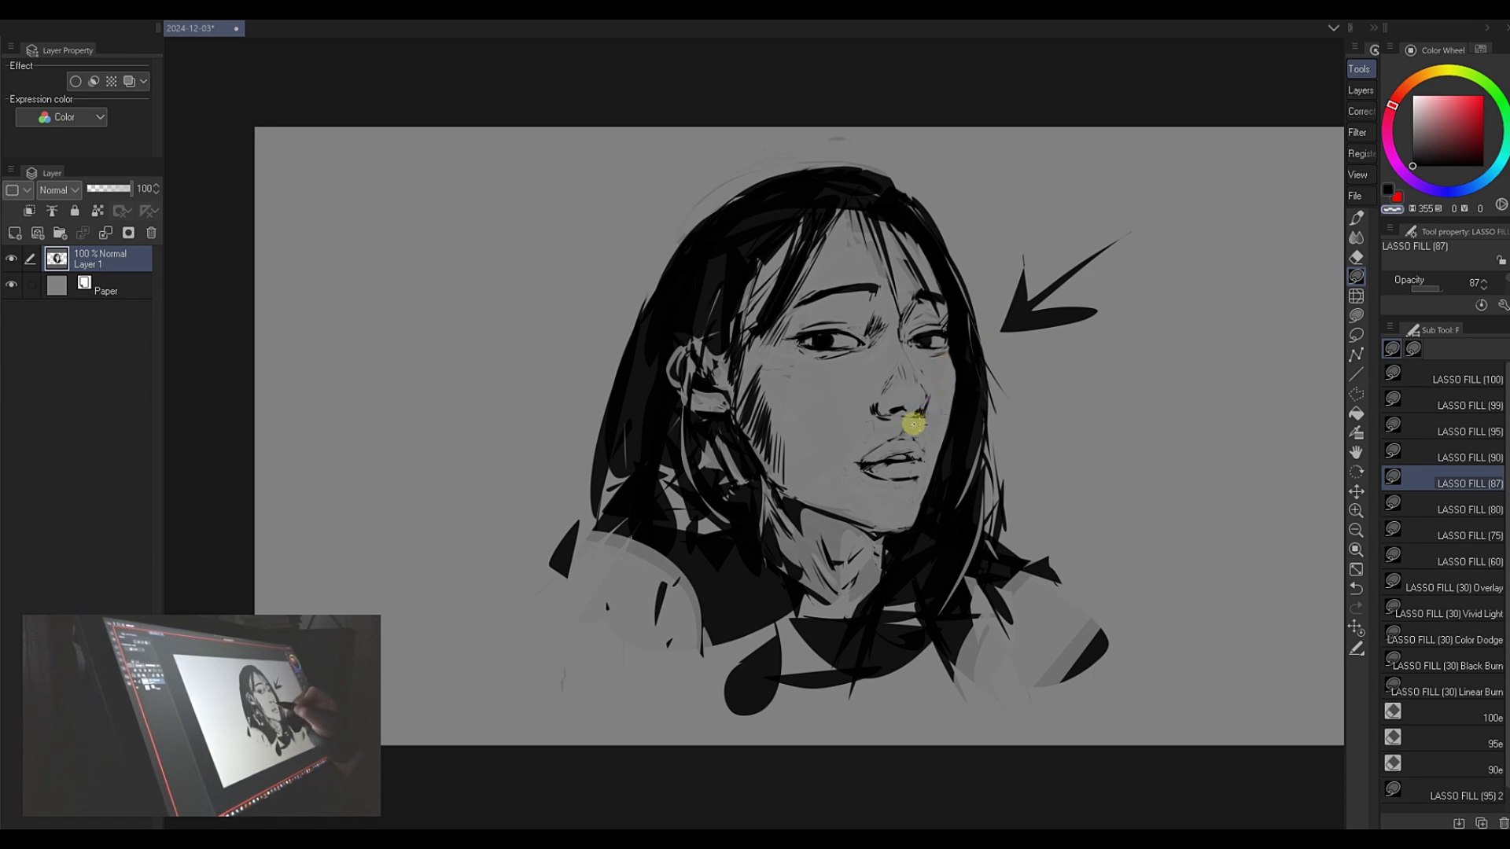
mouse_move(913, 424)
mouse_down()
mouse_move(935, 380)
mouse_move(902, 334)
mouse_move(931, 414)
mouse_move(910, 422)
mouse_up()
key(h)
key(c)
drag(756, 408, 754, 409)
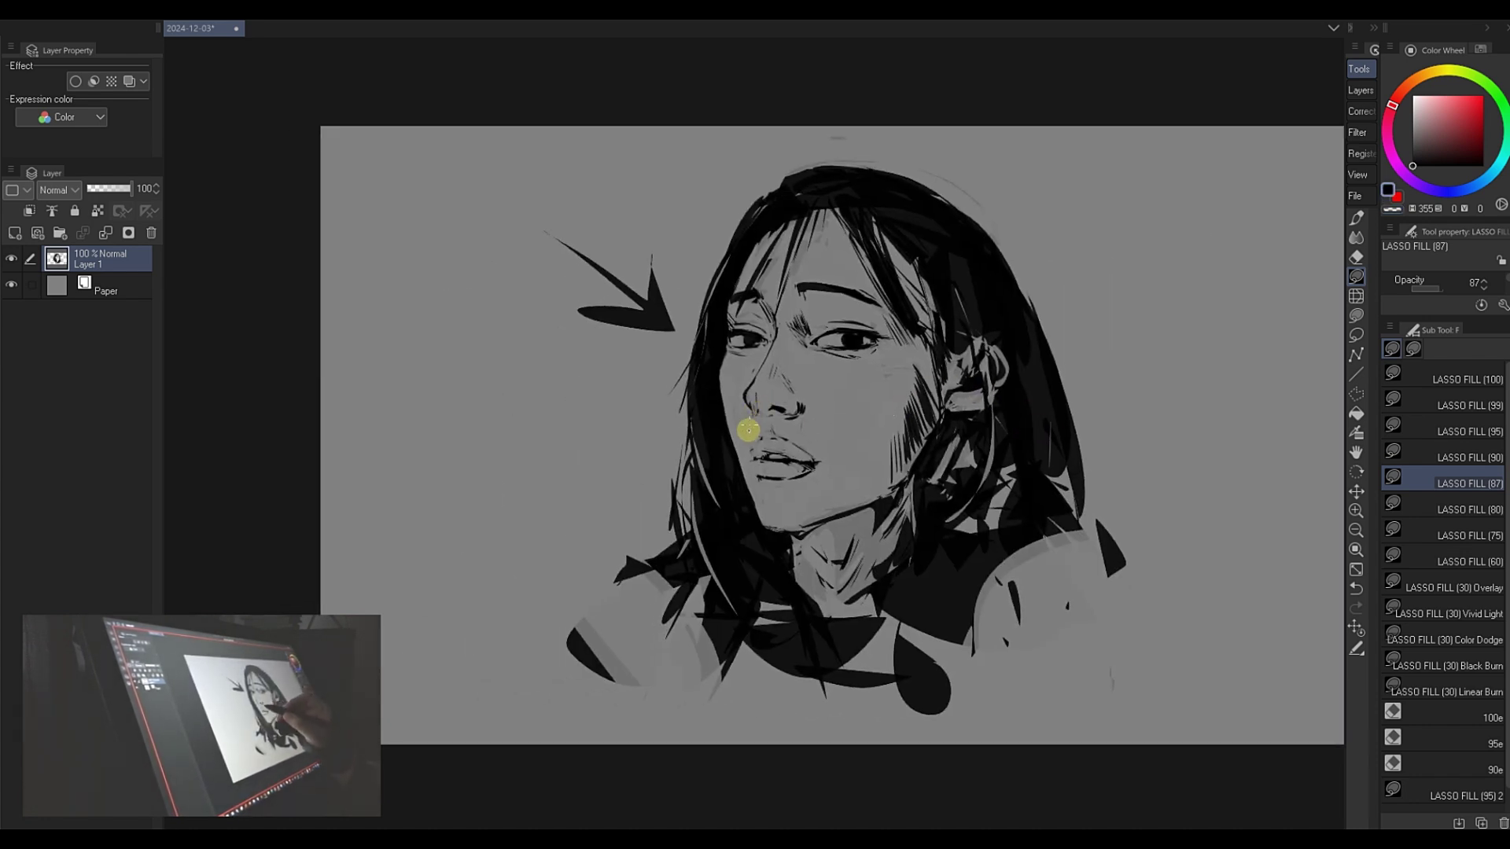
key(ctrl+z)
key(ctrl+z)
key(ctrl+z)
key(ctrl+z)
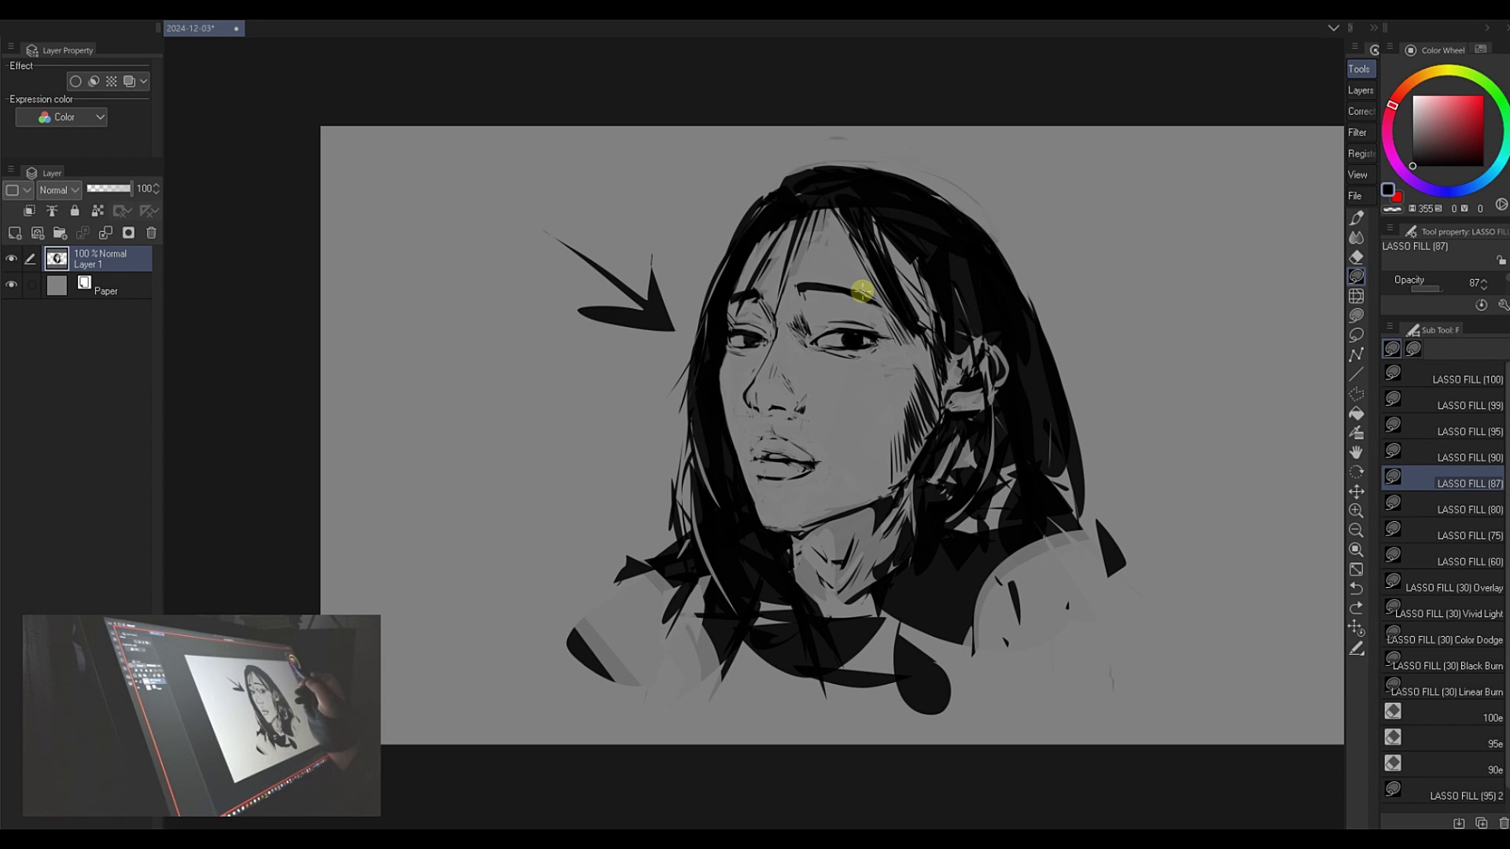
key(h)
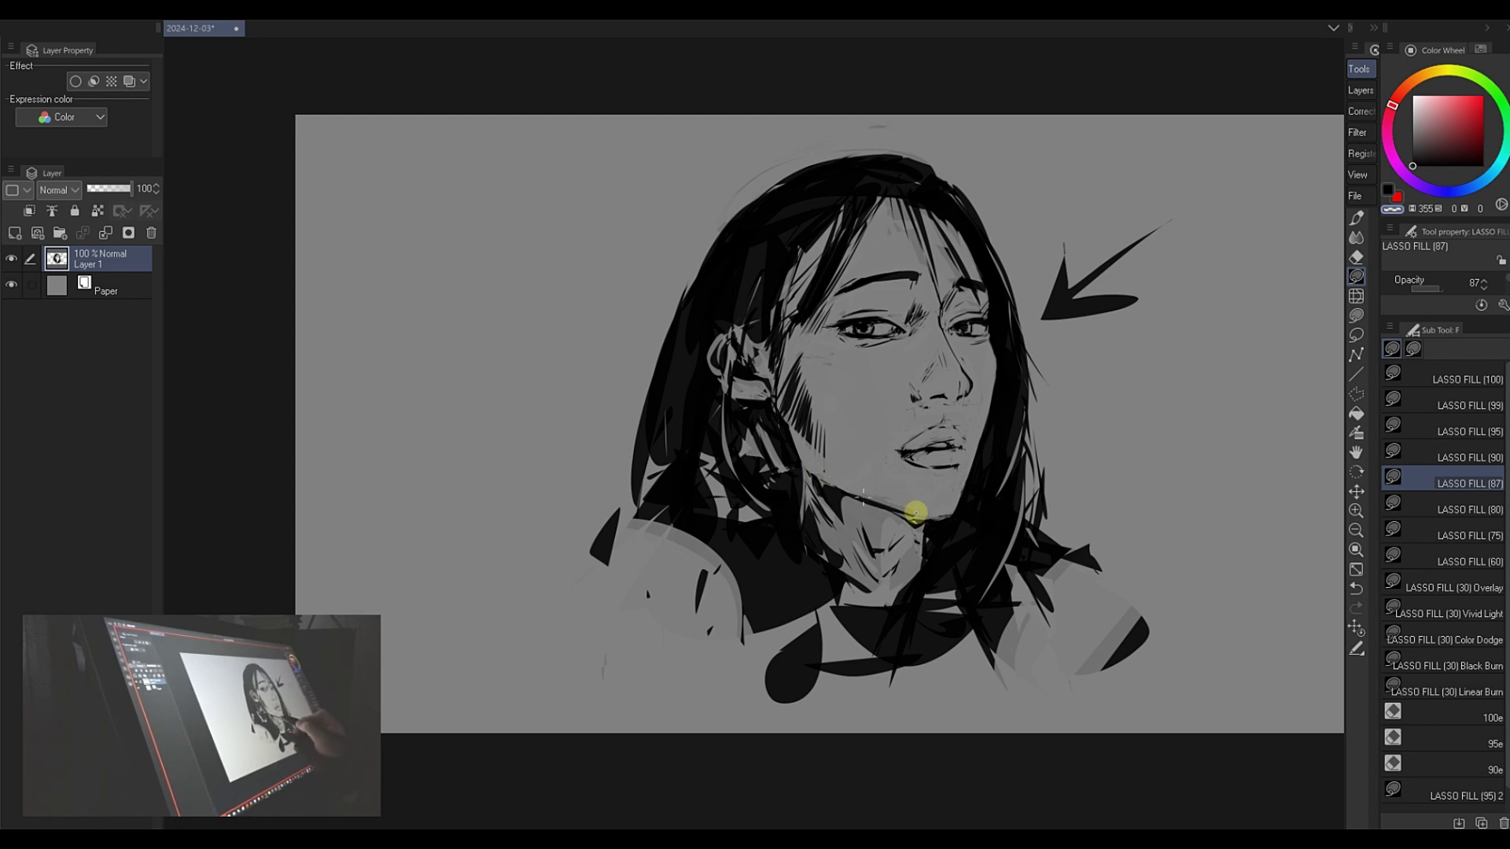
- Refine the jawline and chin contour with thin black shapes and transparent trims beside the hair
key(ctrl+z)
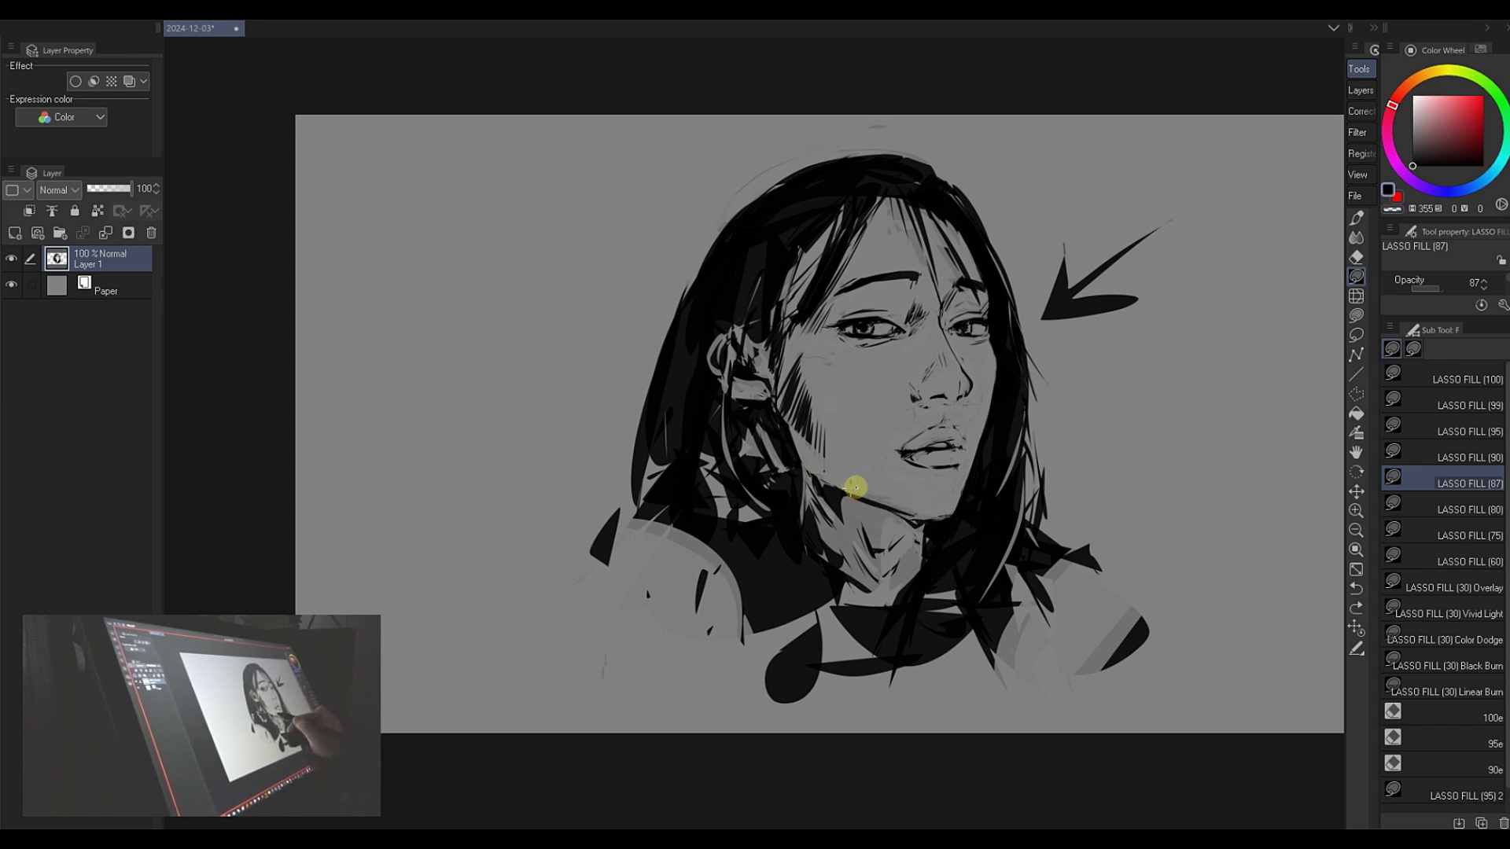
mouse_move(889, 500)
mouse_down()
mouse_move(917, 516)
mouse_move(880, 512)
mouse_up()
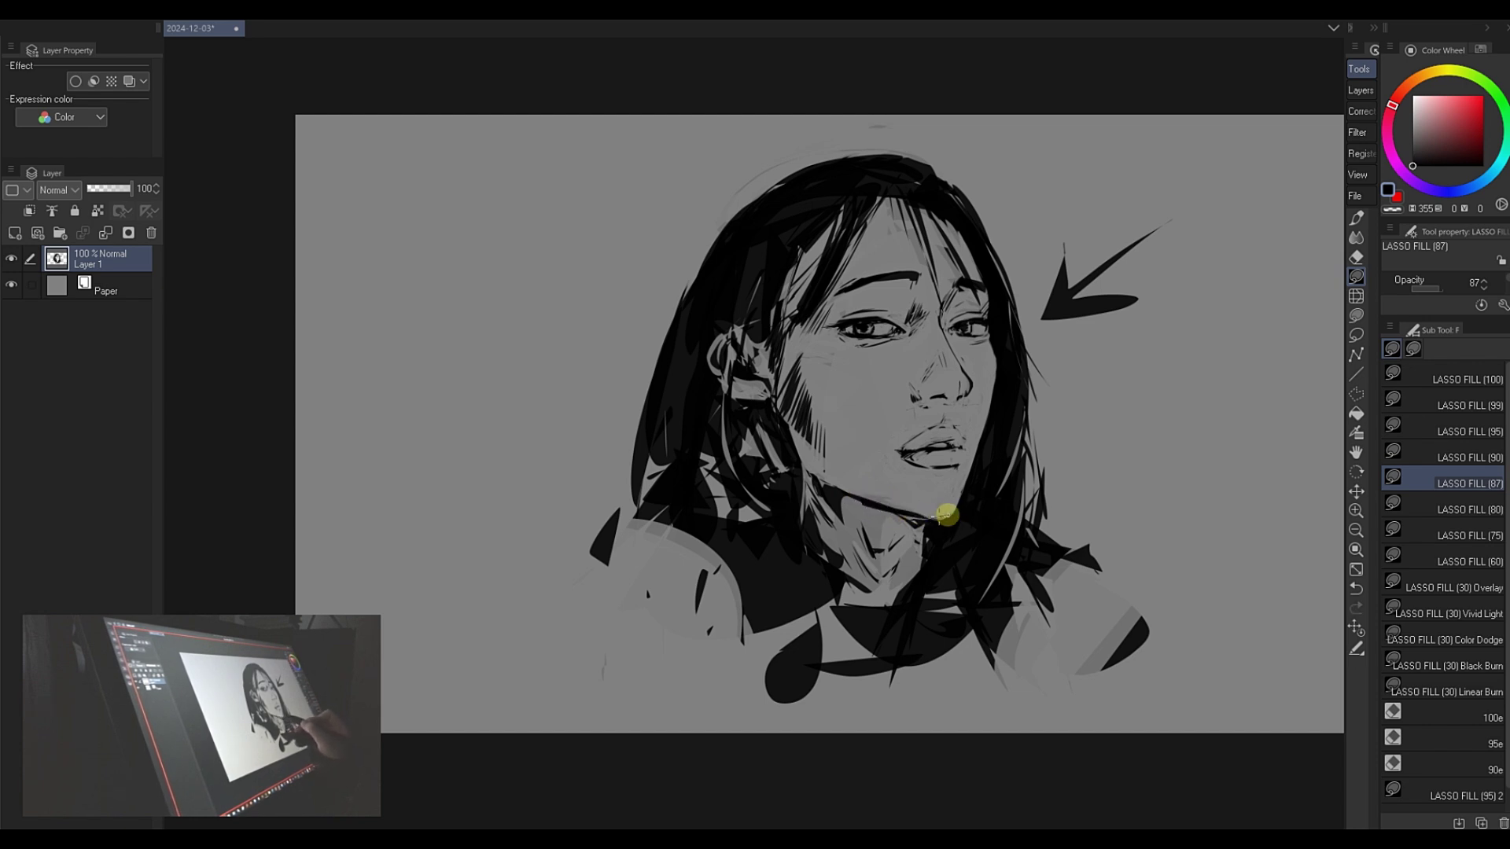
mouse_move(947, 515)
mouse_down()
mouse_move(960, 515)
mouse_move(936, 519)
mouse_up()
key(c)
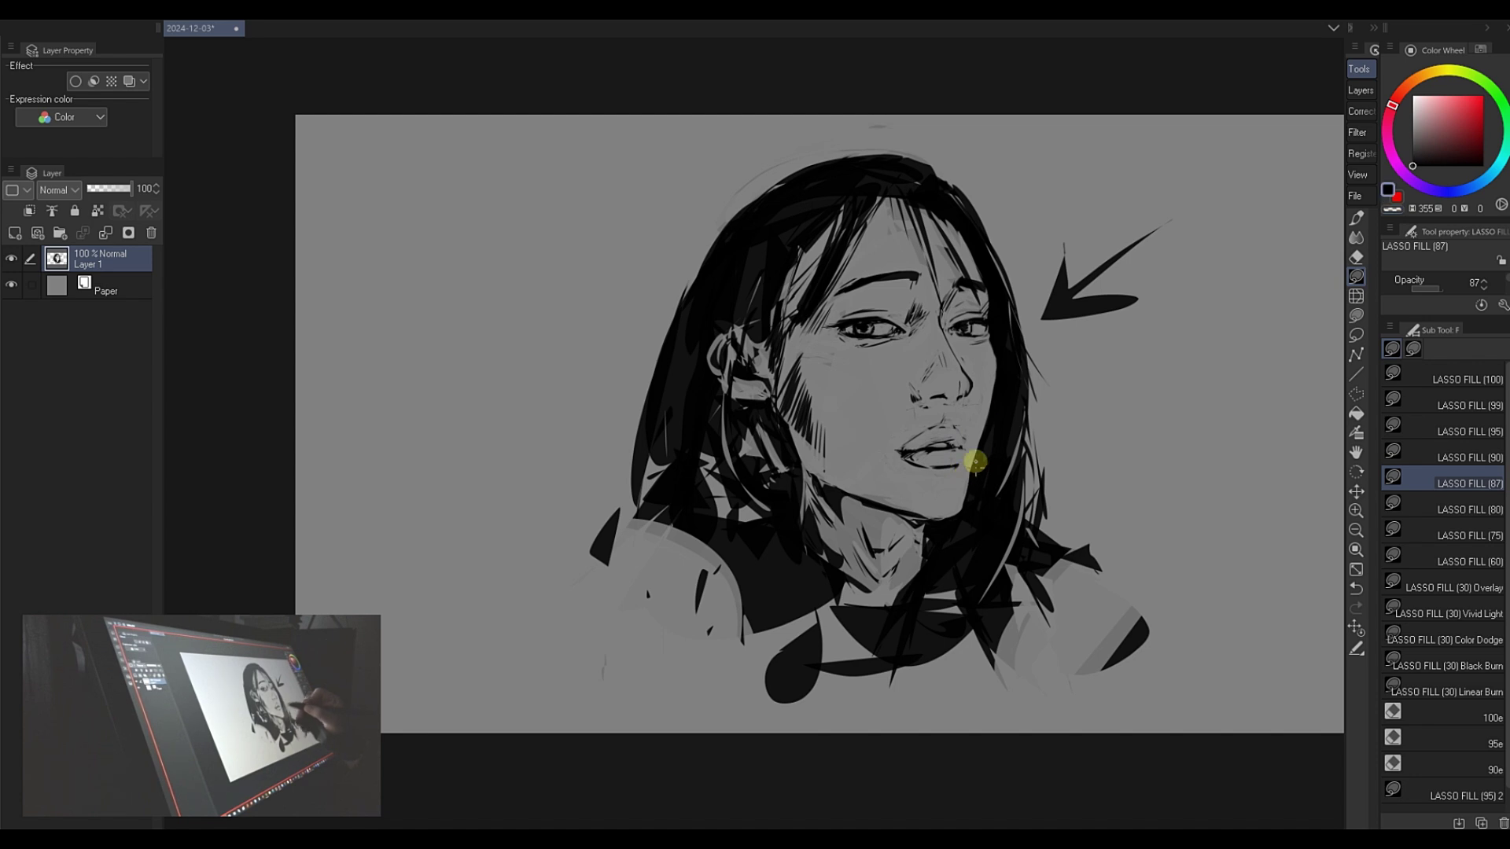
key(c)
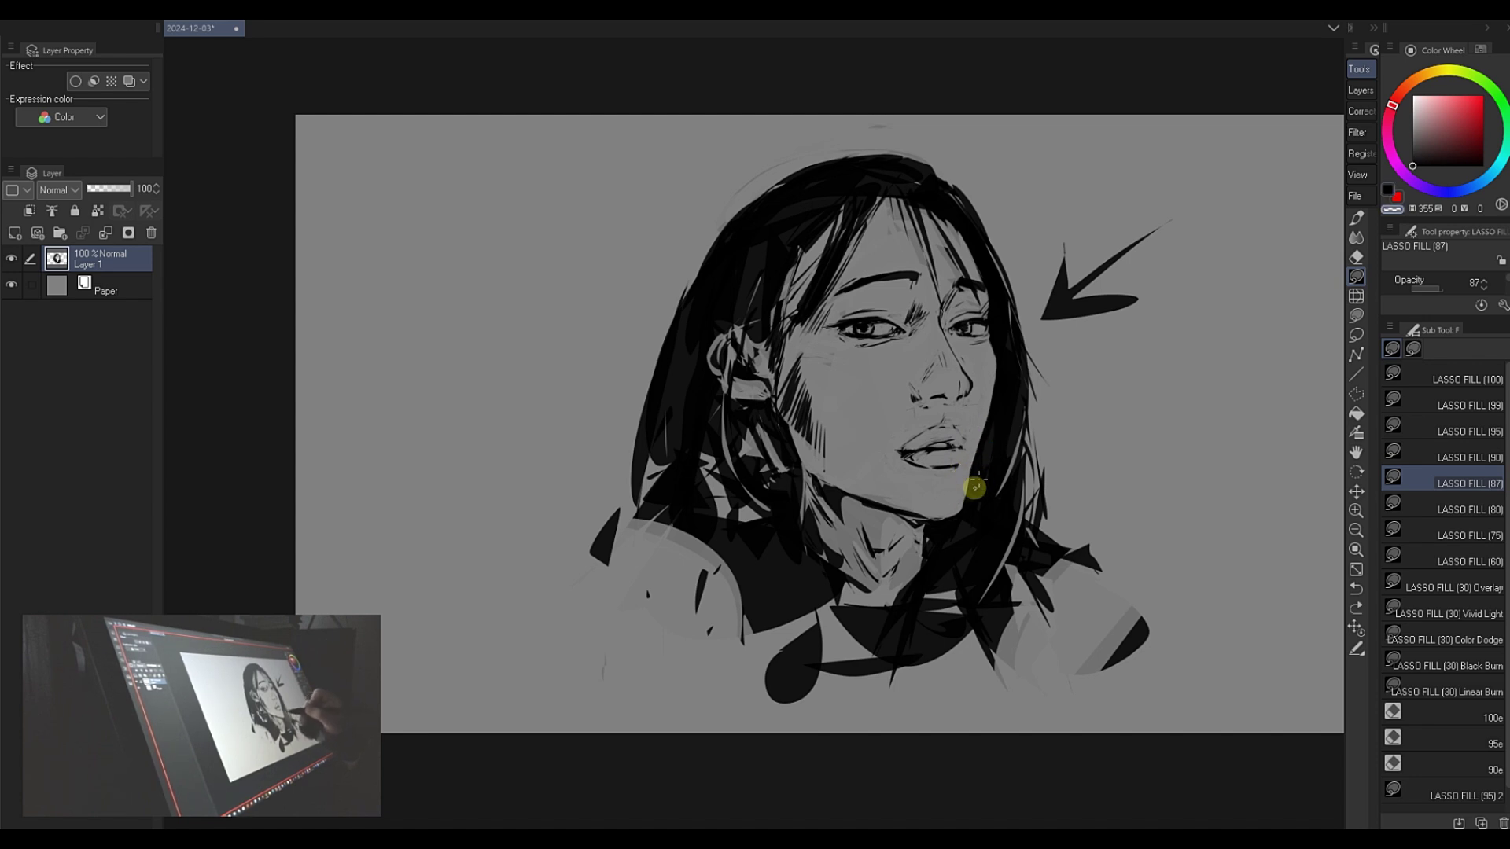
key(ctrl+z)
mouse_move(973, 478)
mouse_down()
mouse_move(963, 522)
mouse_move(971, 486)
mouse_up()
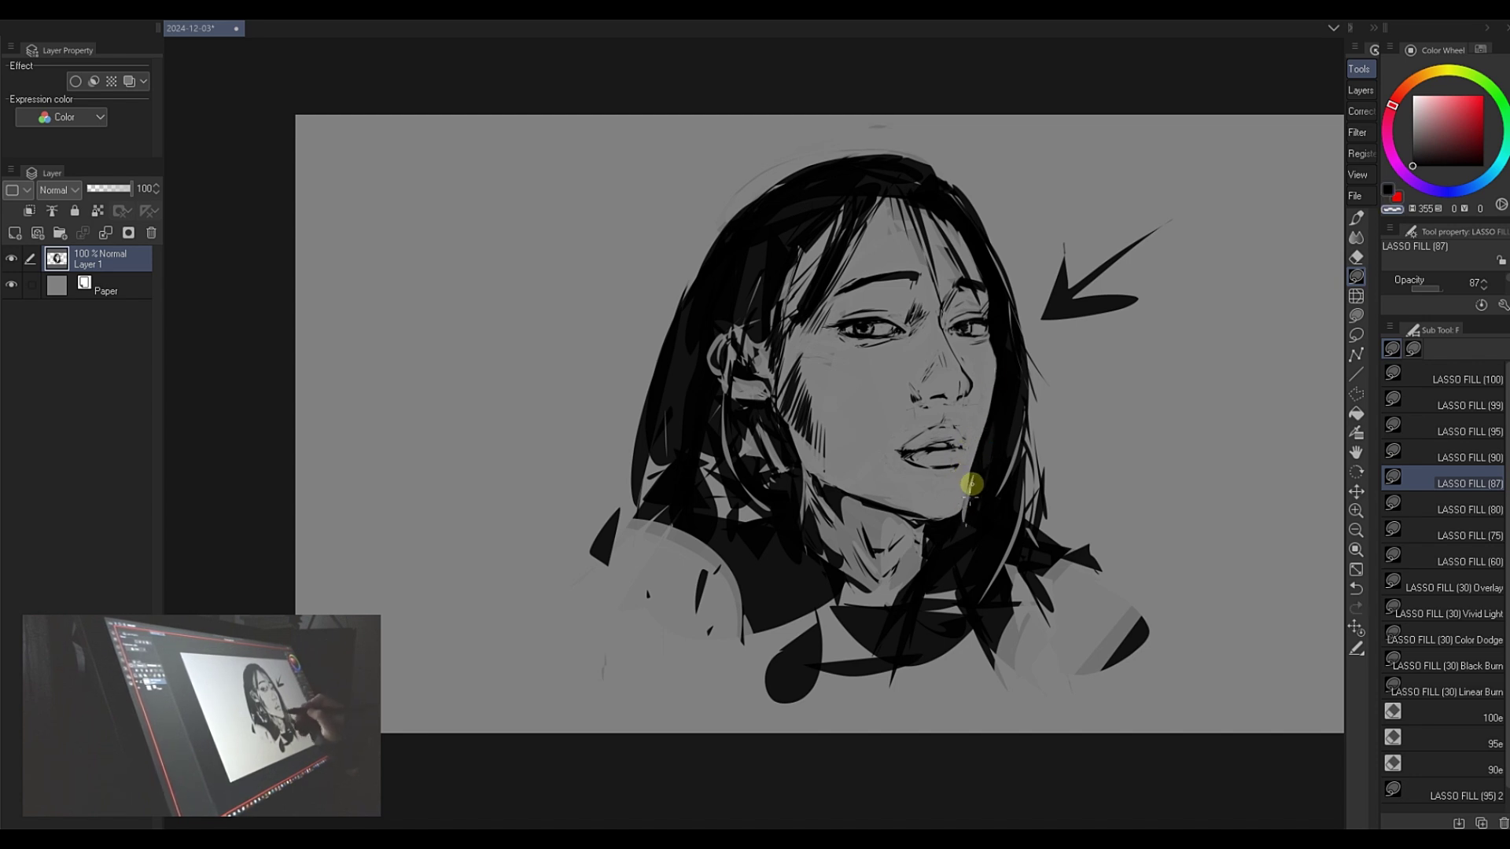
key(c)
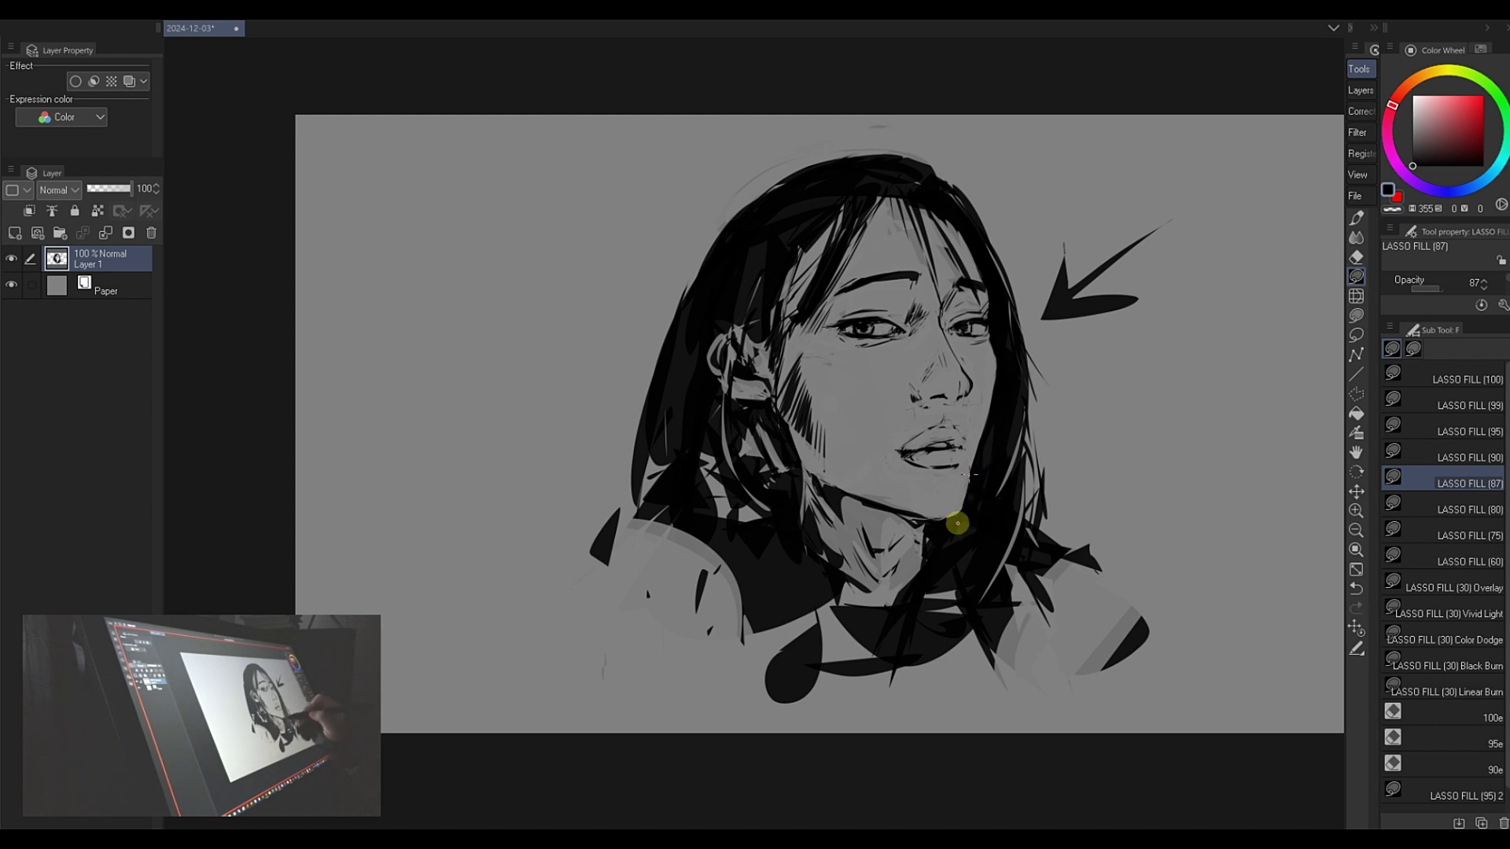
- Reshape the upper lip and the dark parting of the mouth with transparent and black lasso fills
key(ctrl)
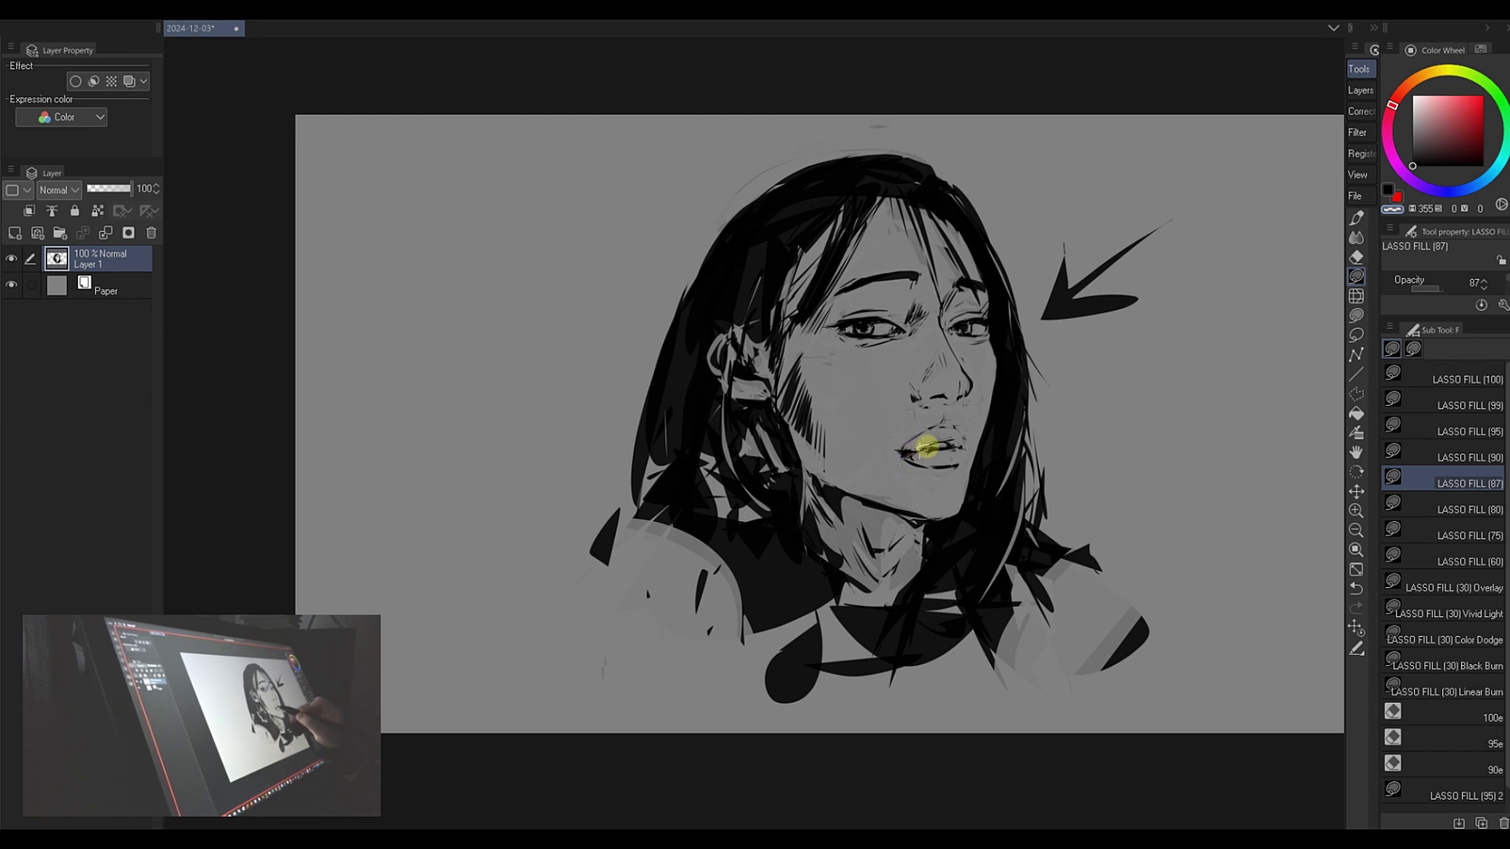
key(ctrl)
drag(941, 439, 915, 455)
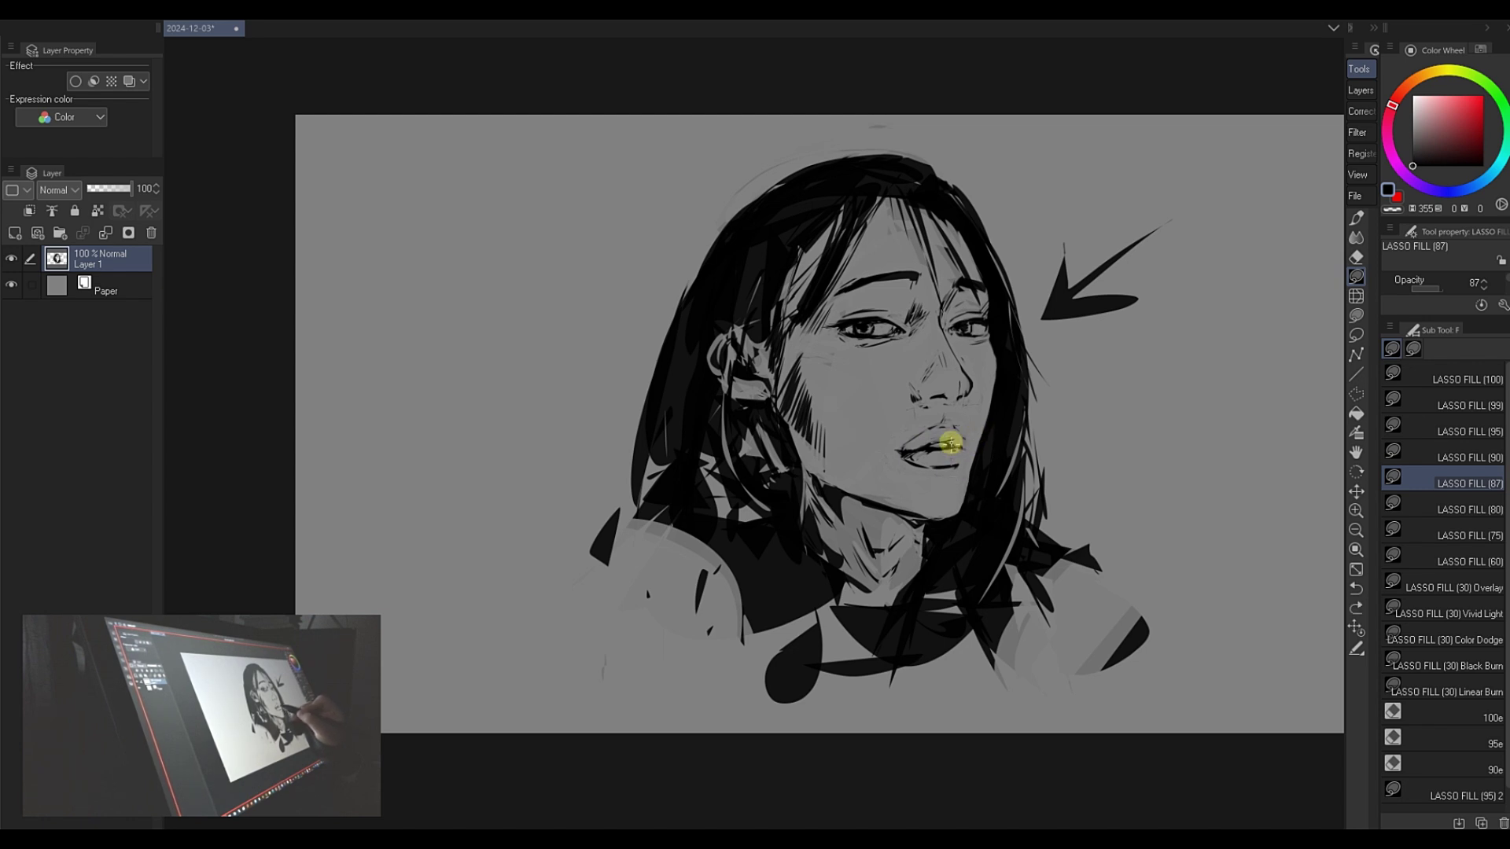
mouse_move(961, 435)
mouse_down()
mouse_move(920, 459)
mouse_move(1065, 422)
mouse_move(935, 437)
mouse_move(988, 434)
mouse_move(942, 438)
mouse_move(974, 431)
mouse_up()
key(c)
key(c)
key(c)
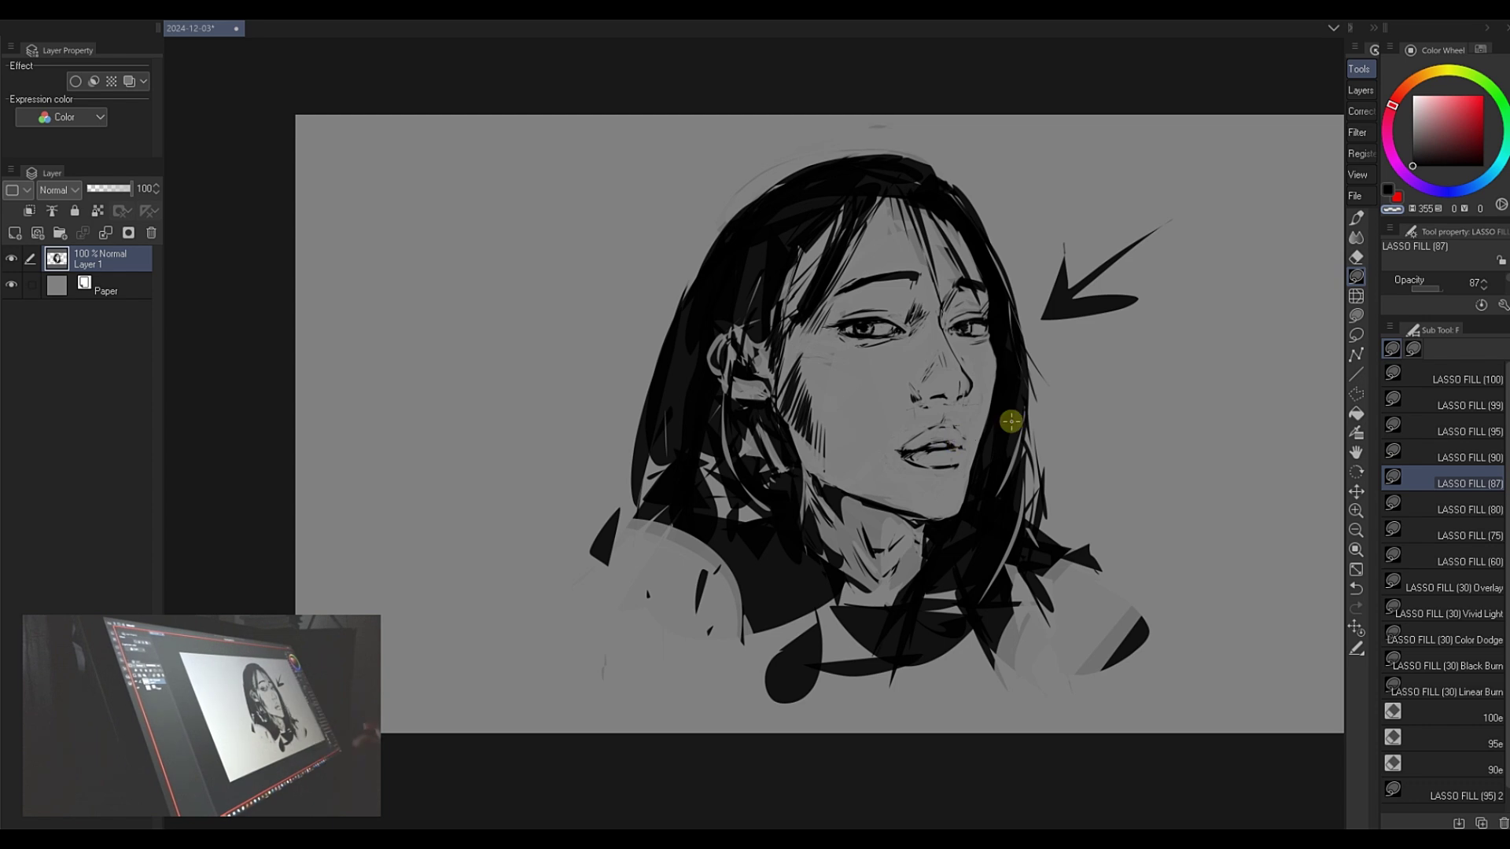
- Add thin hatching around the far eye and darken the hair strands at the near temple with black lasso fills
key(c)
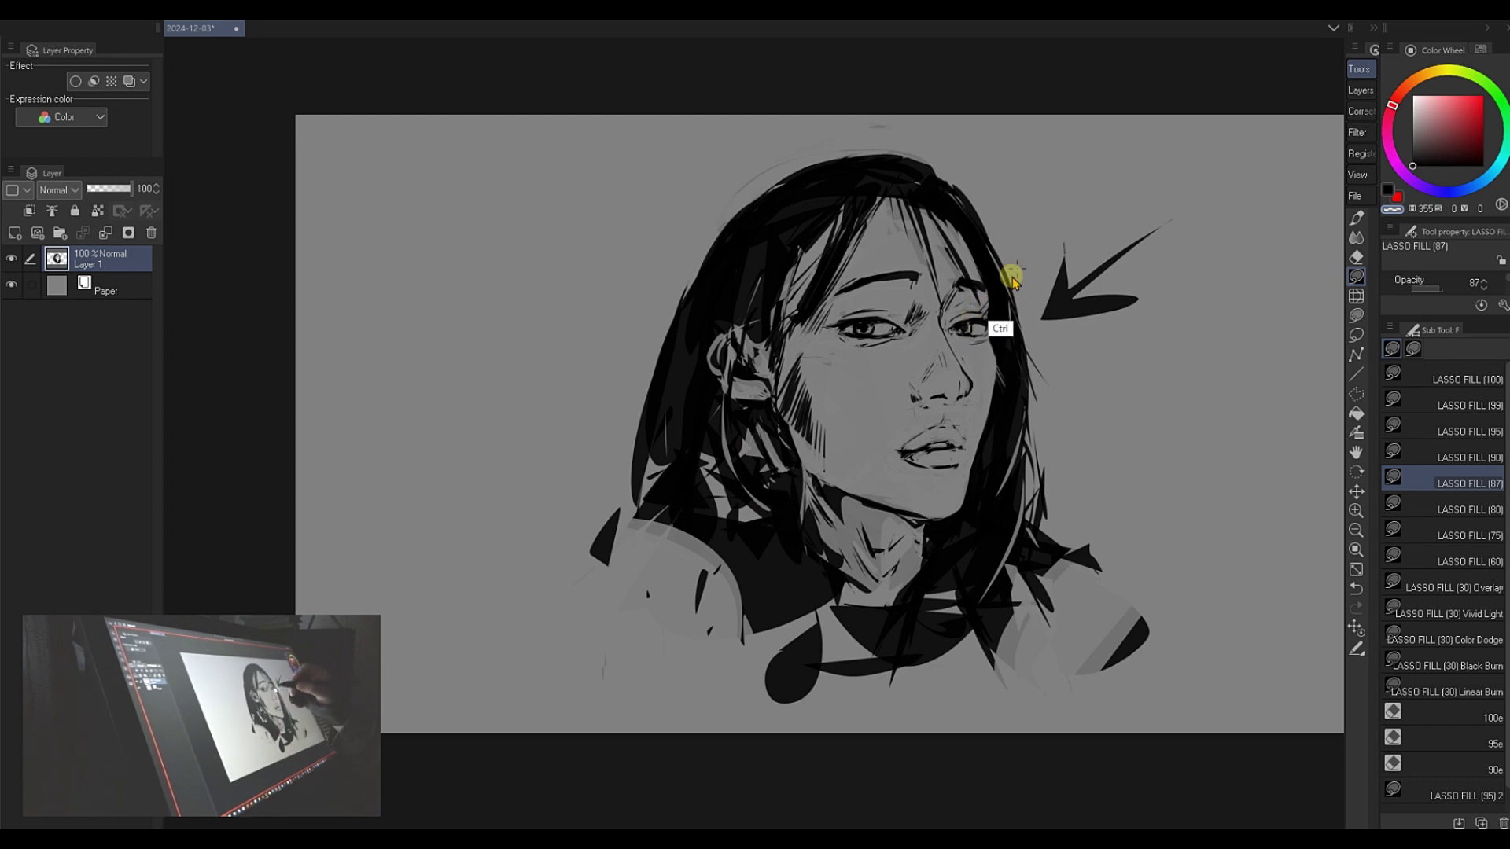
key(c)
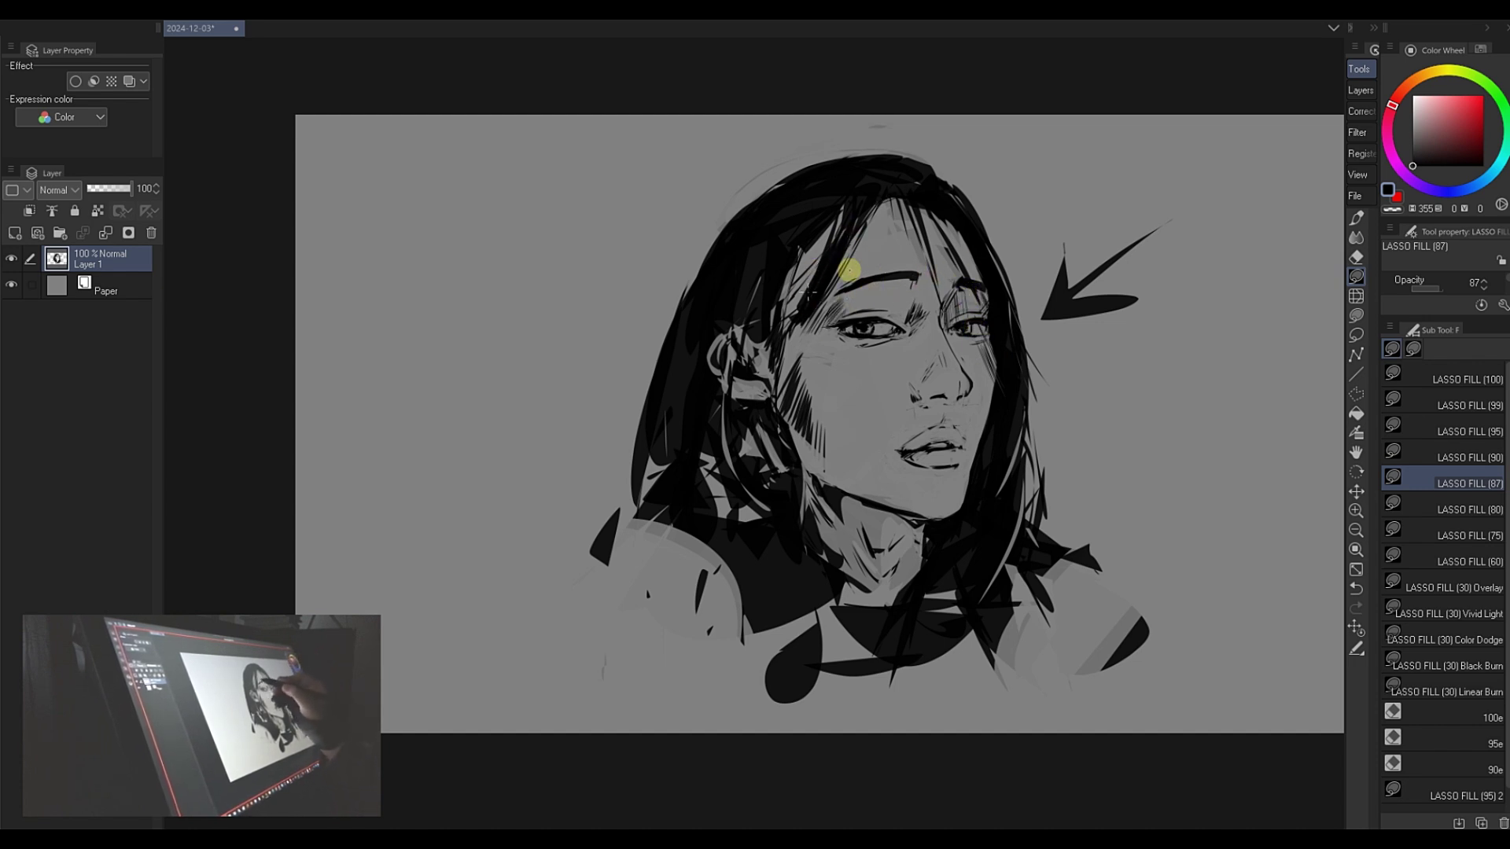
key(ctrl)
mouse_move(863, 249)
mouse_down()
mouse_move(835, 270)
mouse_move(901, 187)
mouse_move(846, 181)
mouse_move(747, 246)
mouse_move(816, 253)
mouse_move(838, 223)
mouse_move(796, 265)
mouse_move(807, 295)
mouse_move(779, 306)
mouse_up()
key(ctrl+z)
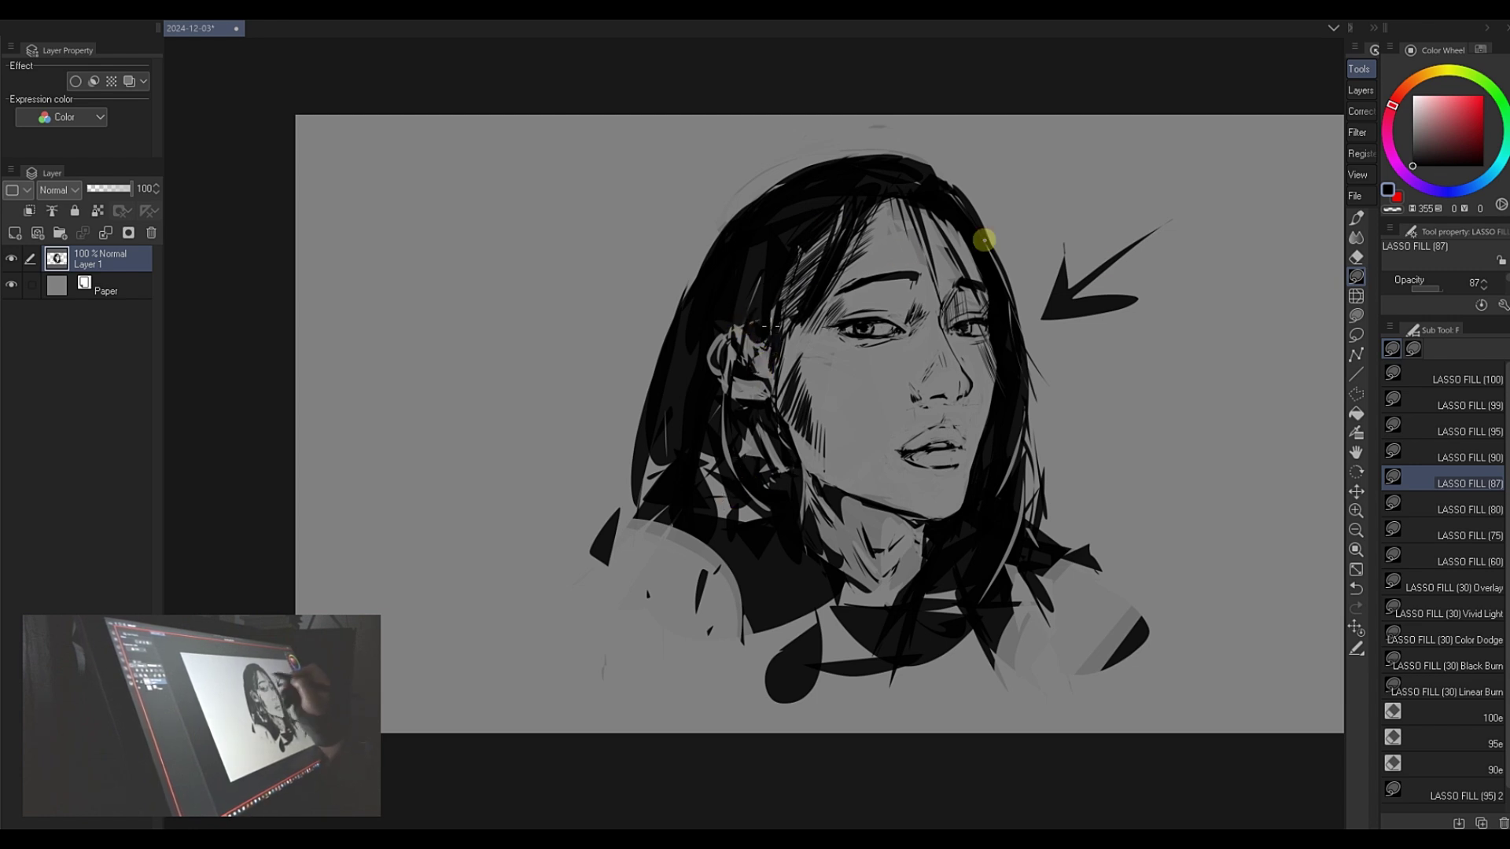
mouse_move(1094, 838)
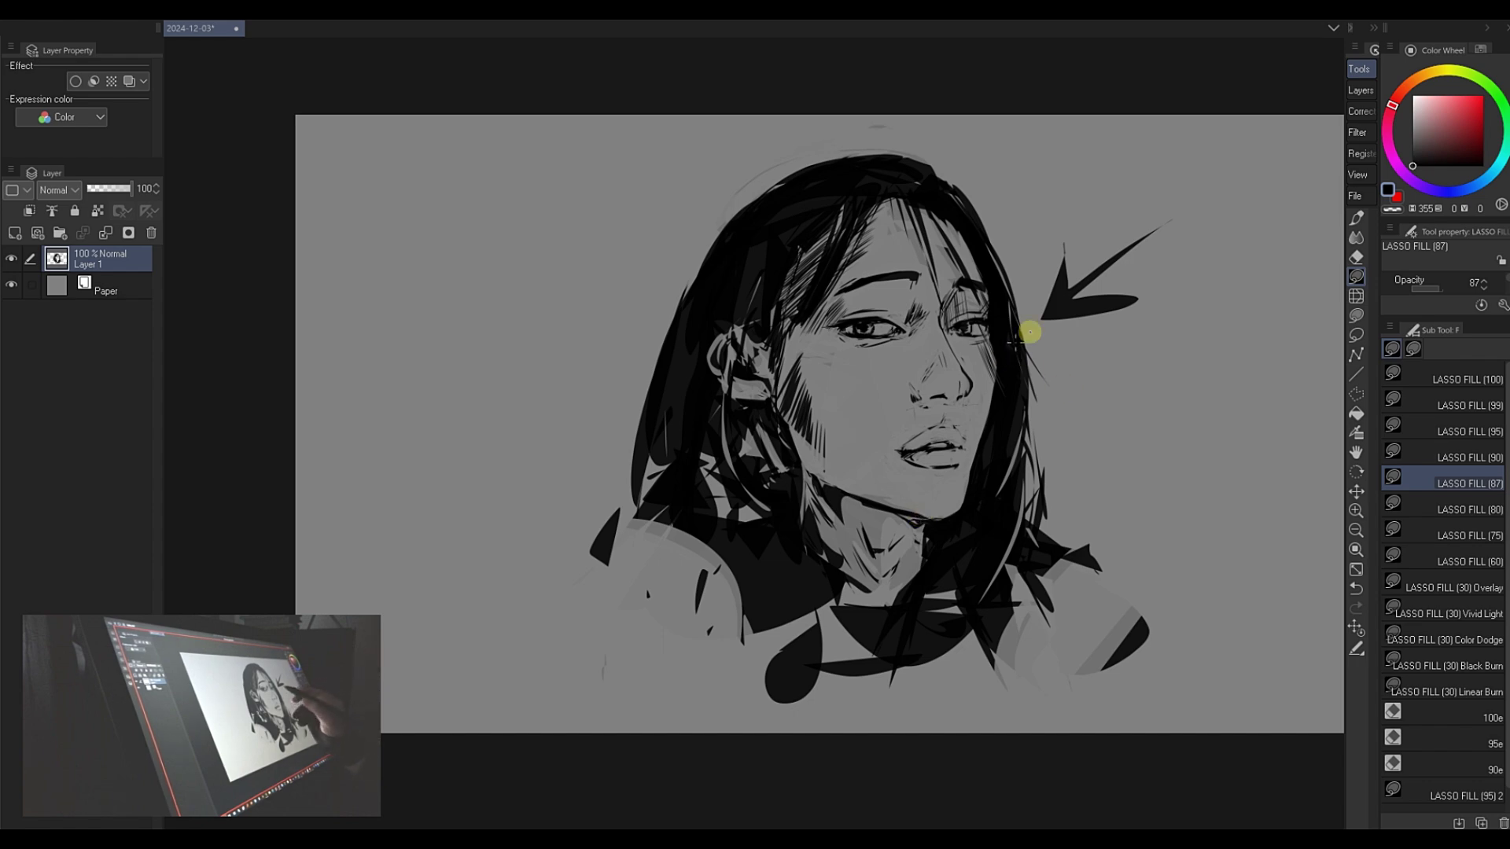
- Refine the far nostril and nose wing with small black and transparent lasso fills
key(ctrl+space)
drag(1039, 408, 1114, 281)
drag(1020, 415, 1074, 382)
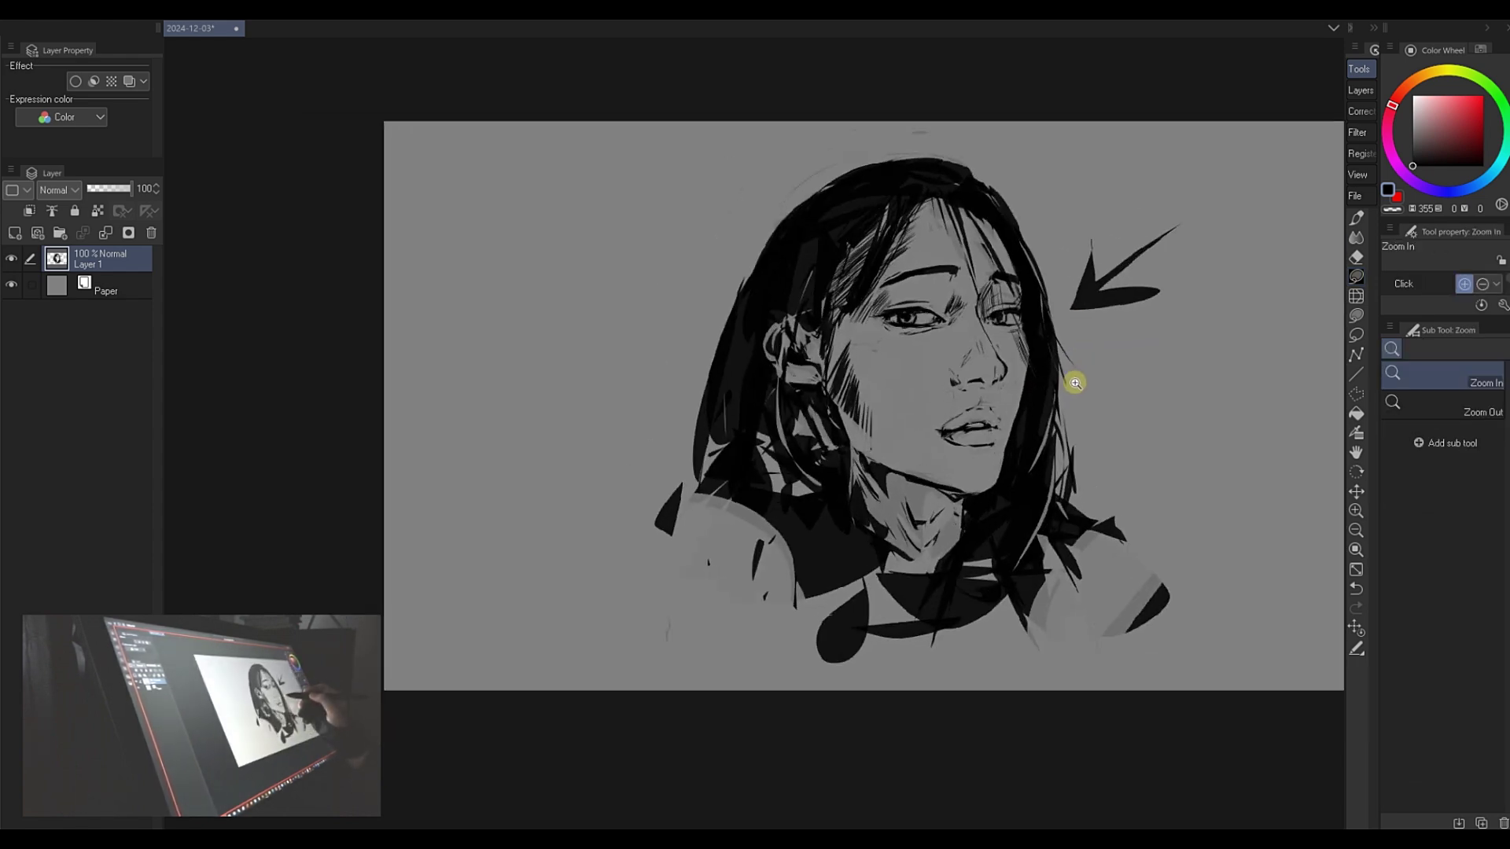
key(ctrl+space)
drag(987, 356, 1018, 392)
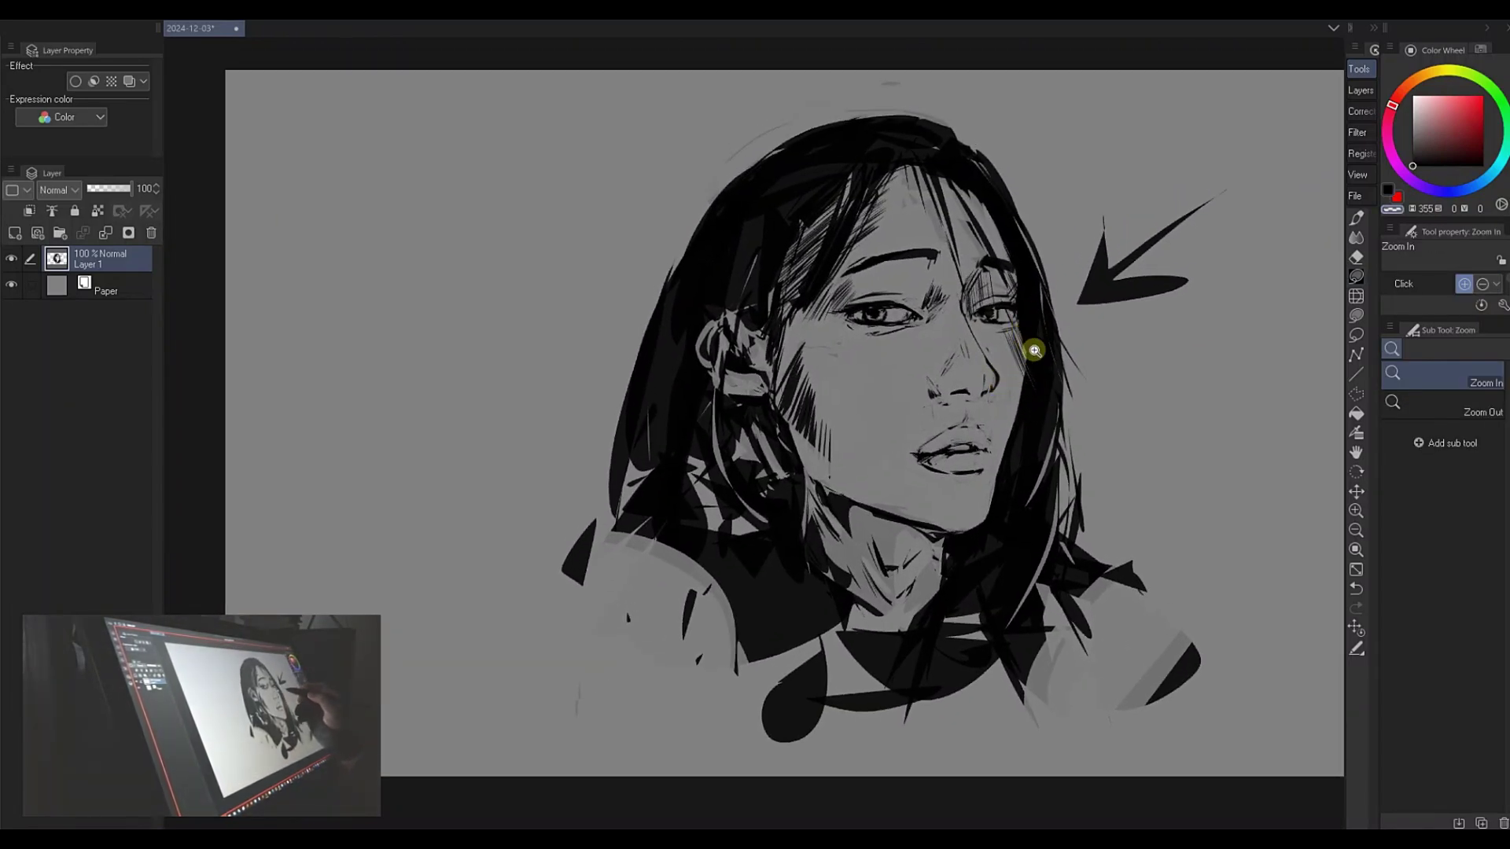
key(ctrl+space)
key(c)
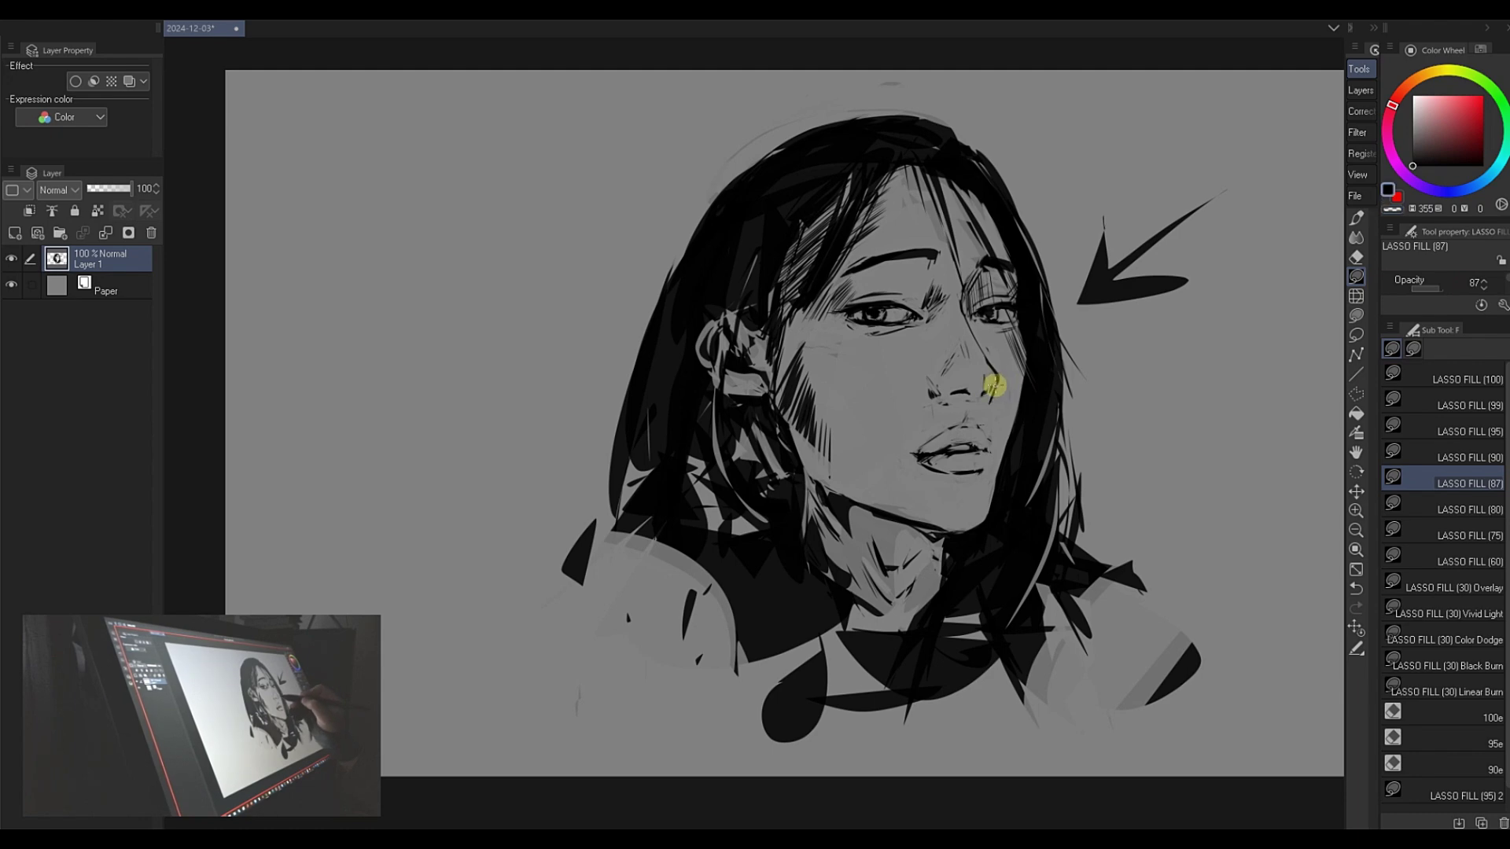
key(c)
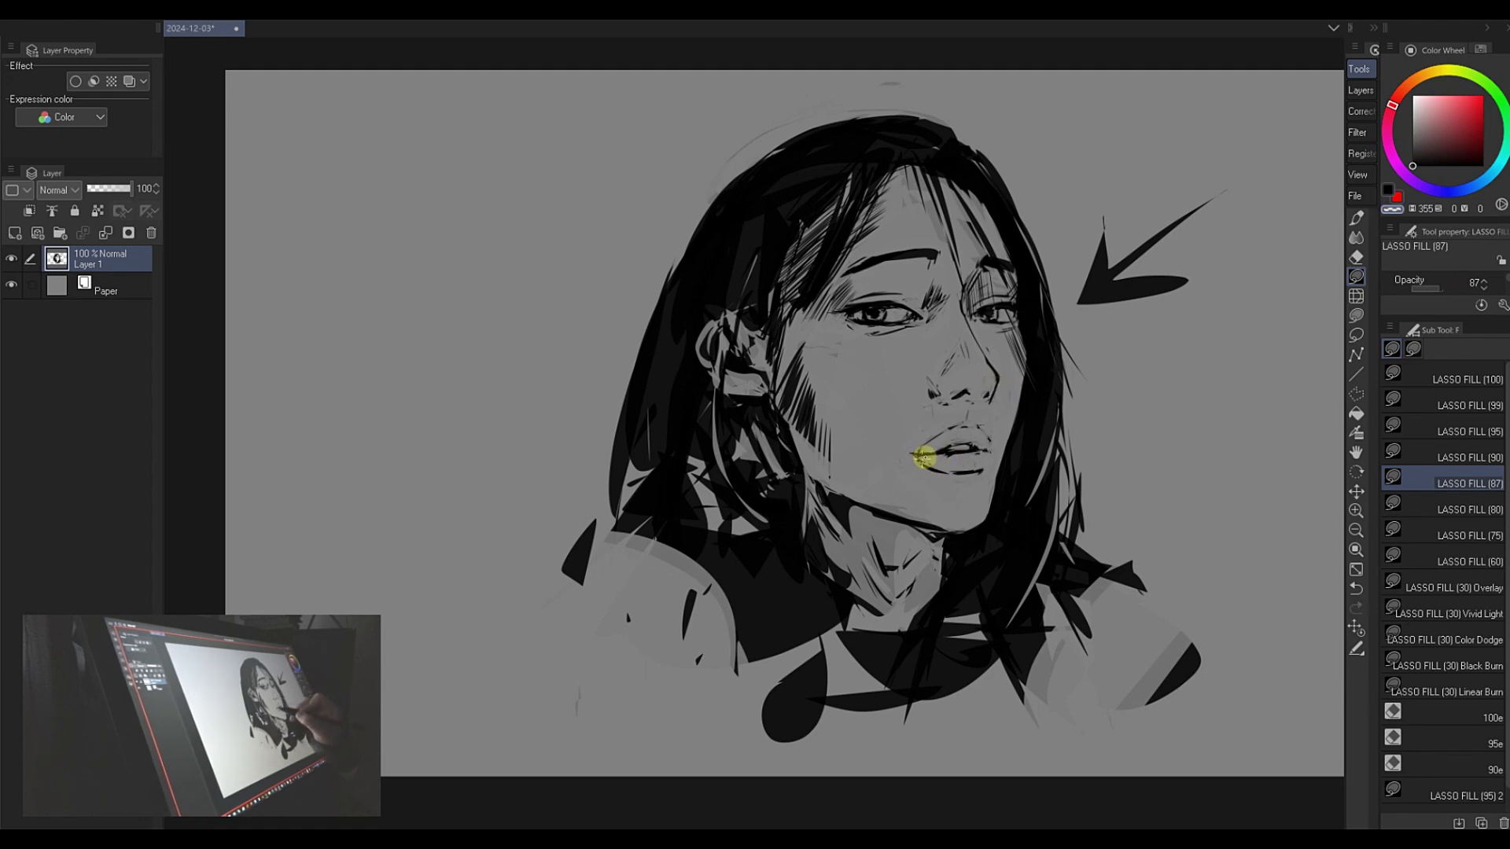
- Reshape the near mouth corner and the upper lip outline with alternating black and transparent lasso fills
key(c)
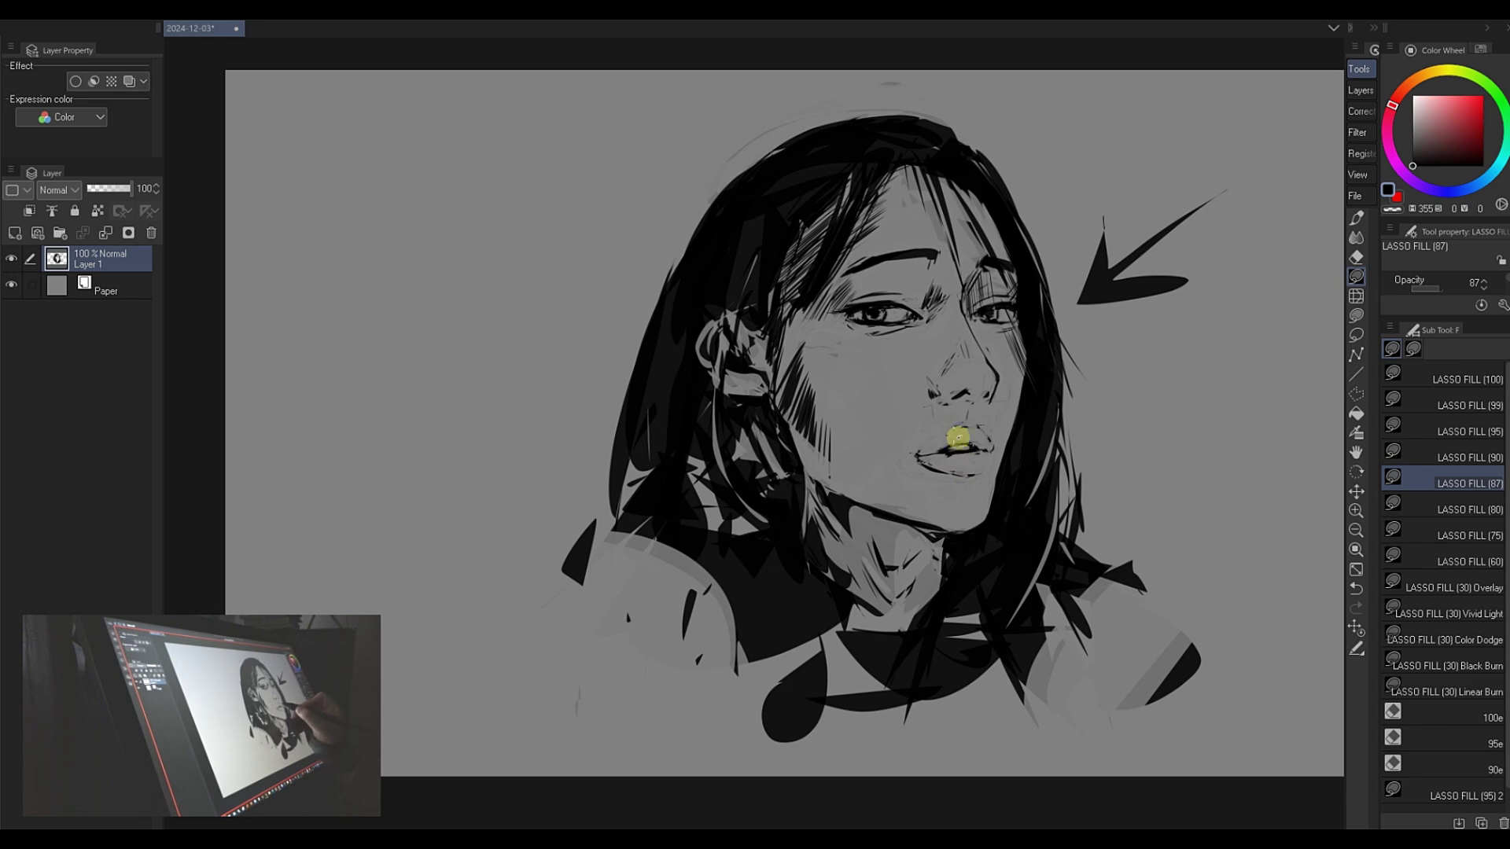
key(c)
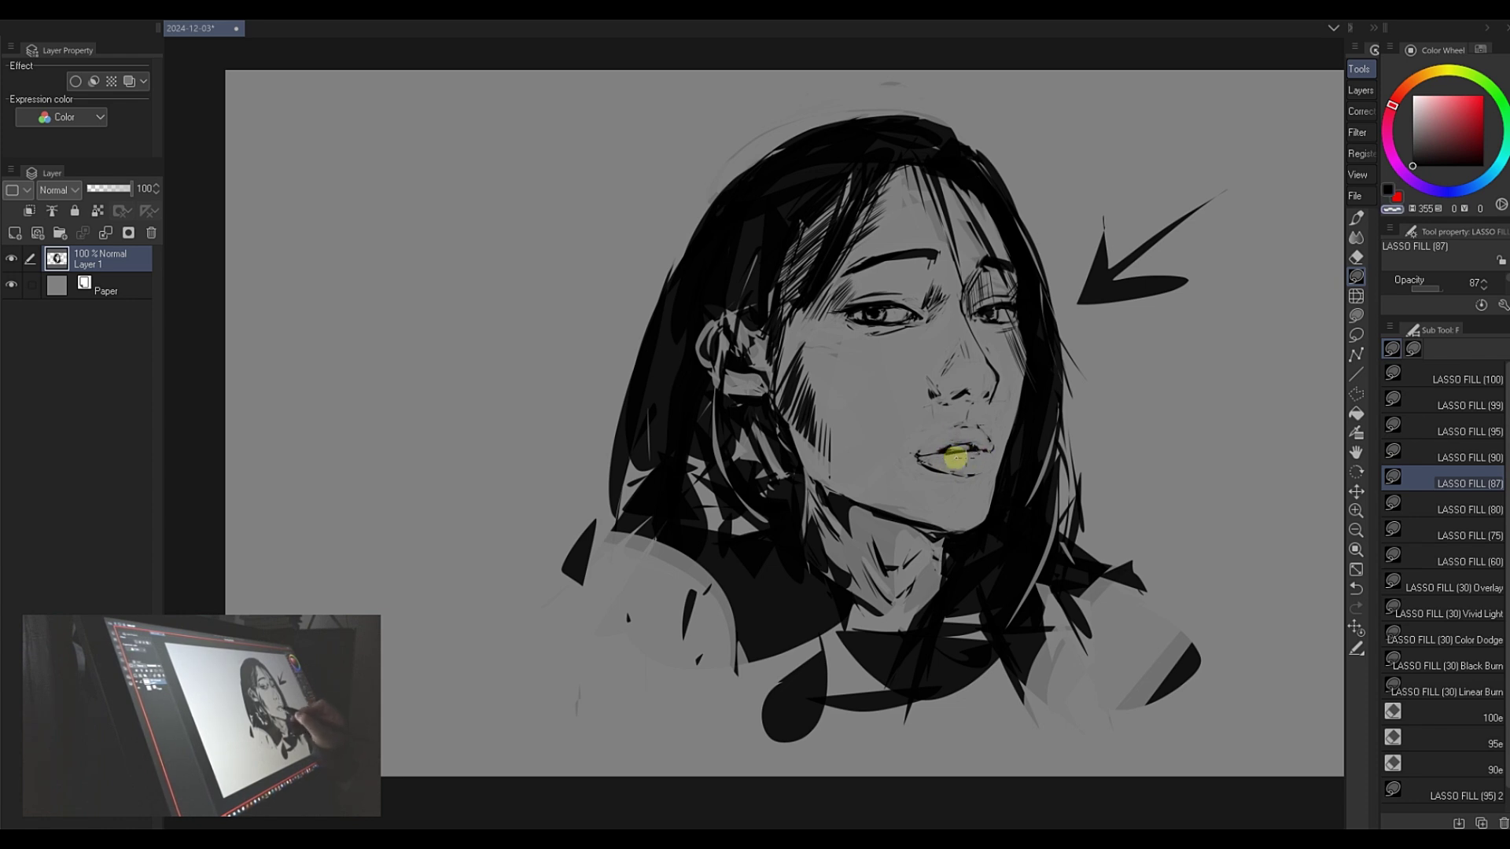
key(c)
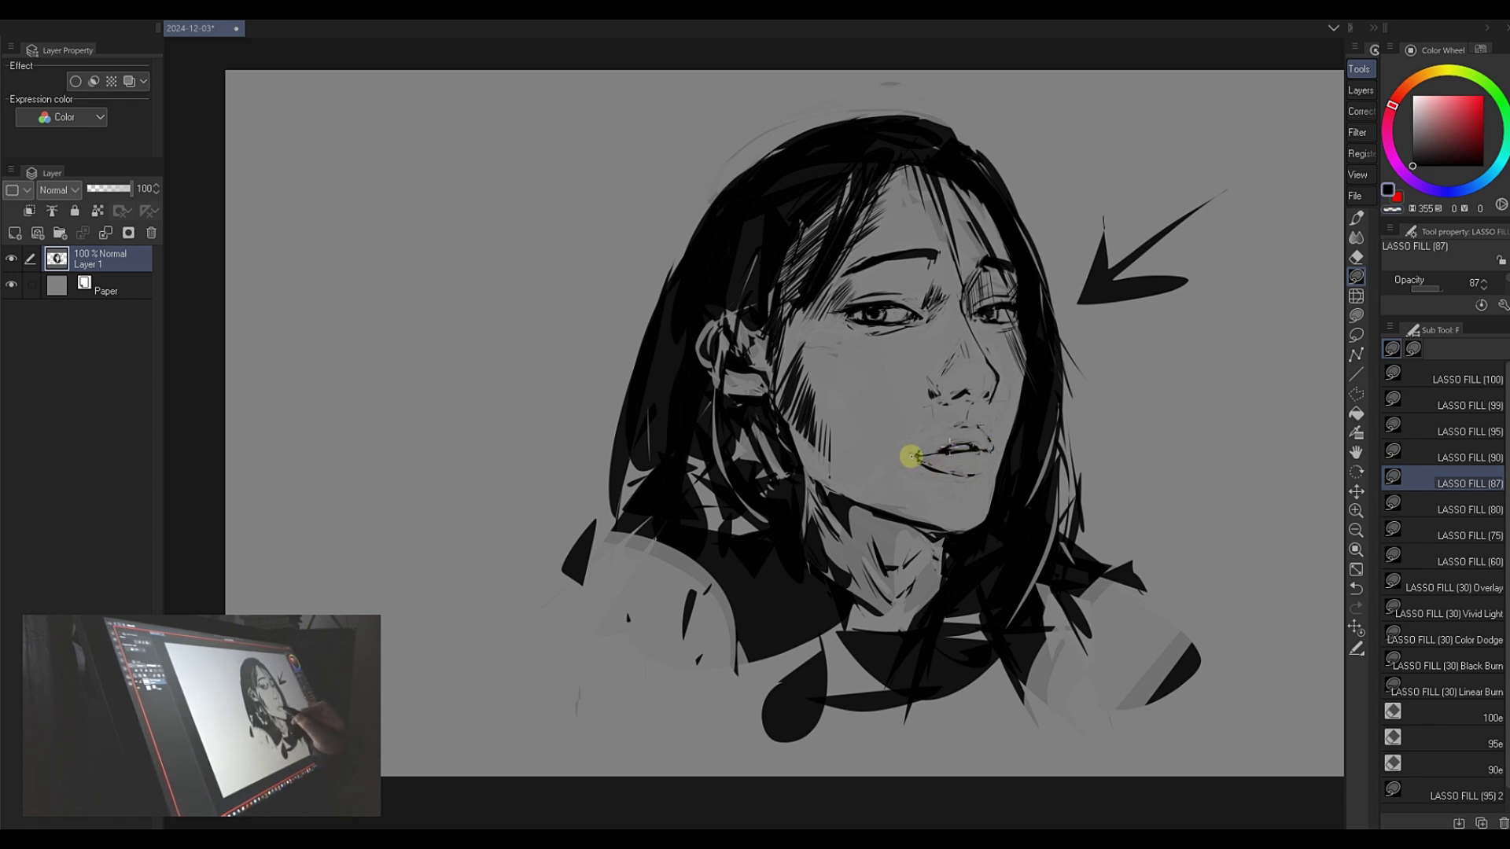
key(c)
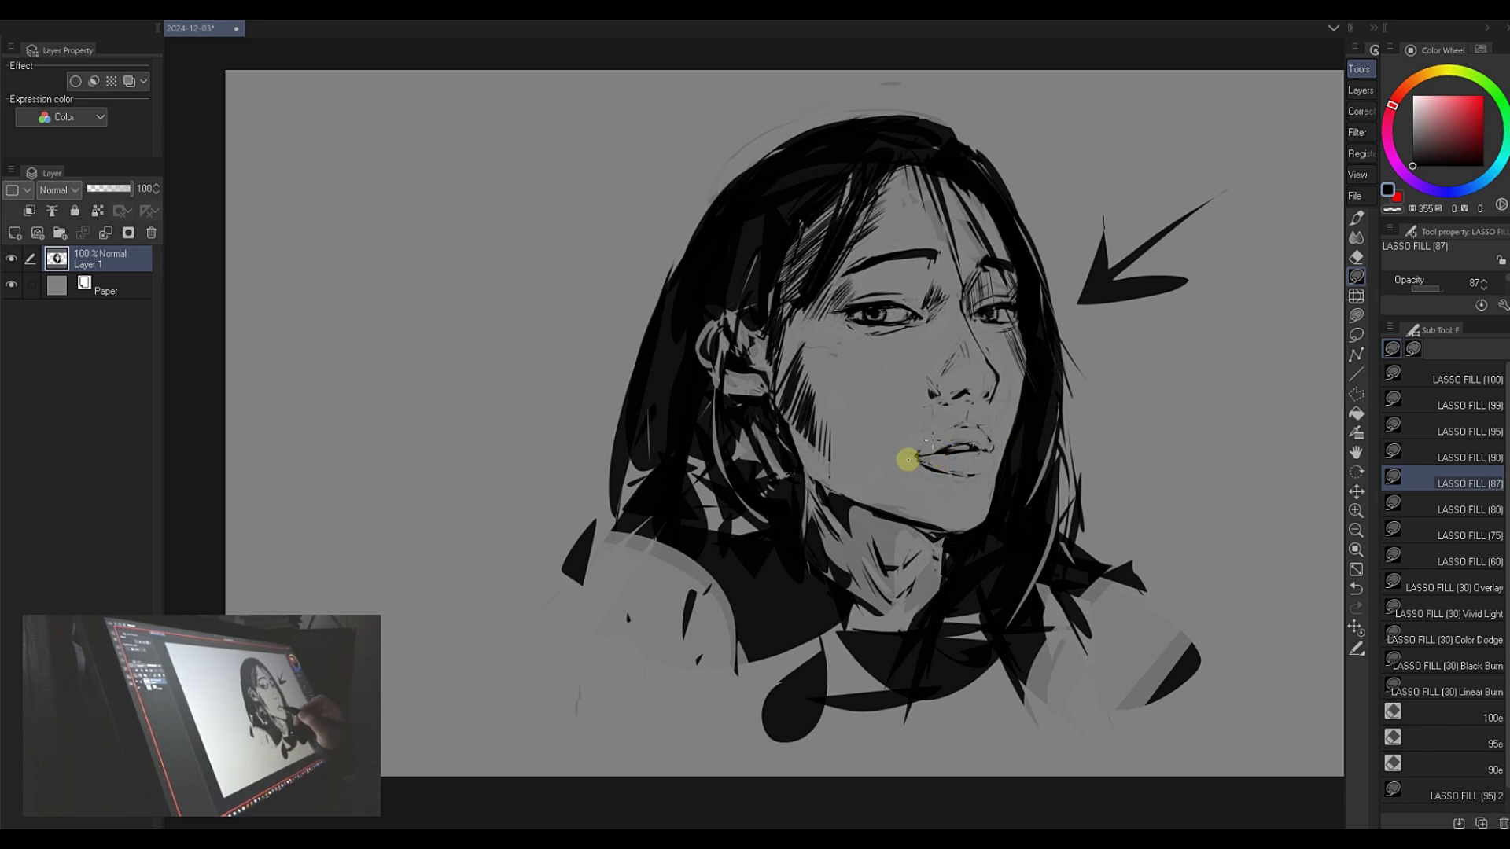
drag(913, 454, 968, 428)
key(c)
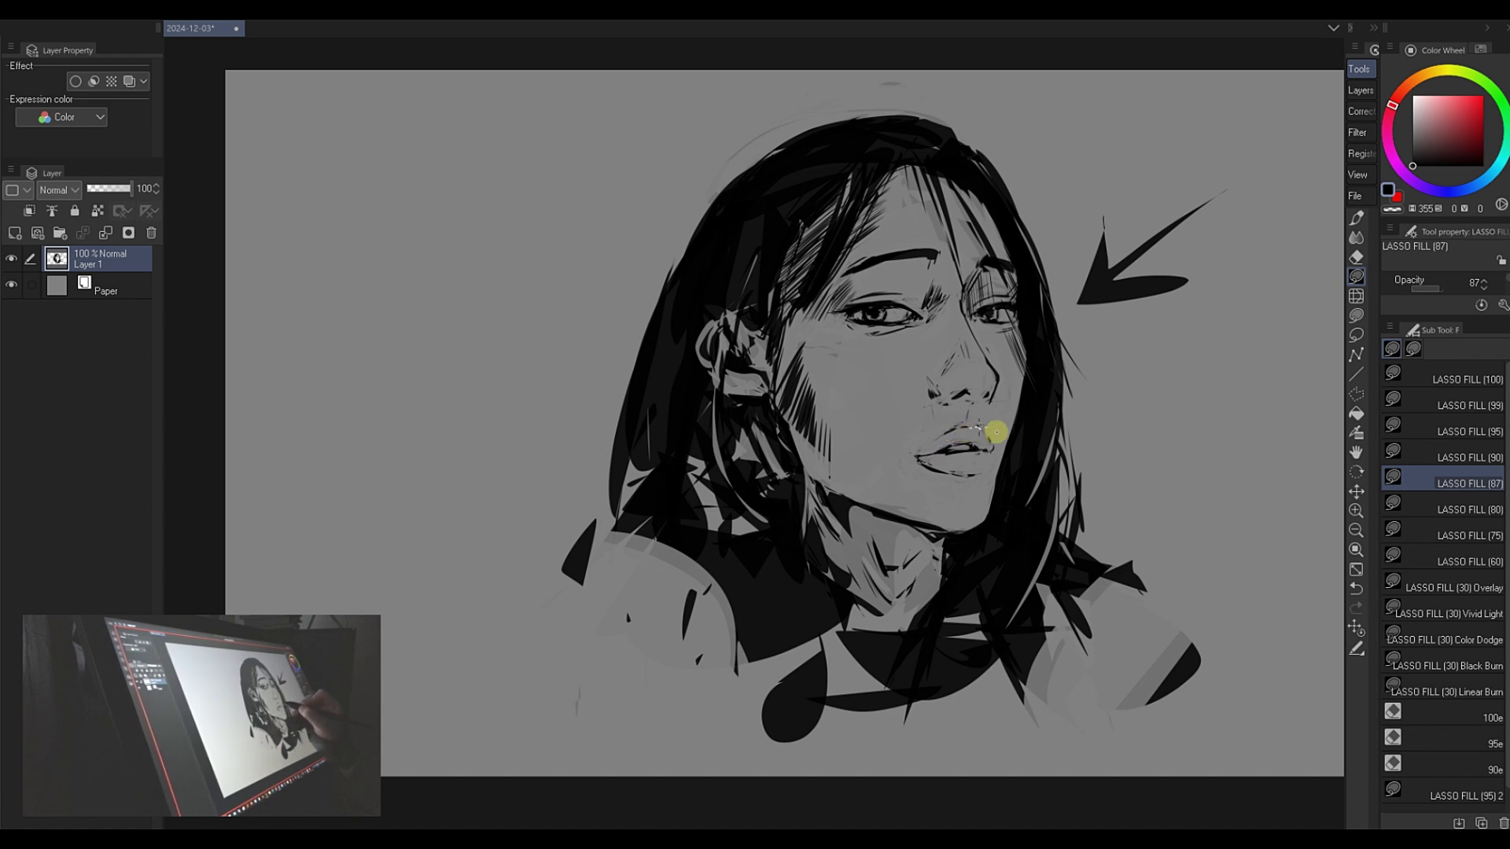
- Clean up the philtrum and soften the near nostril crease with transparent lasso fills
key(c)
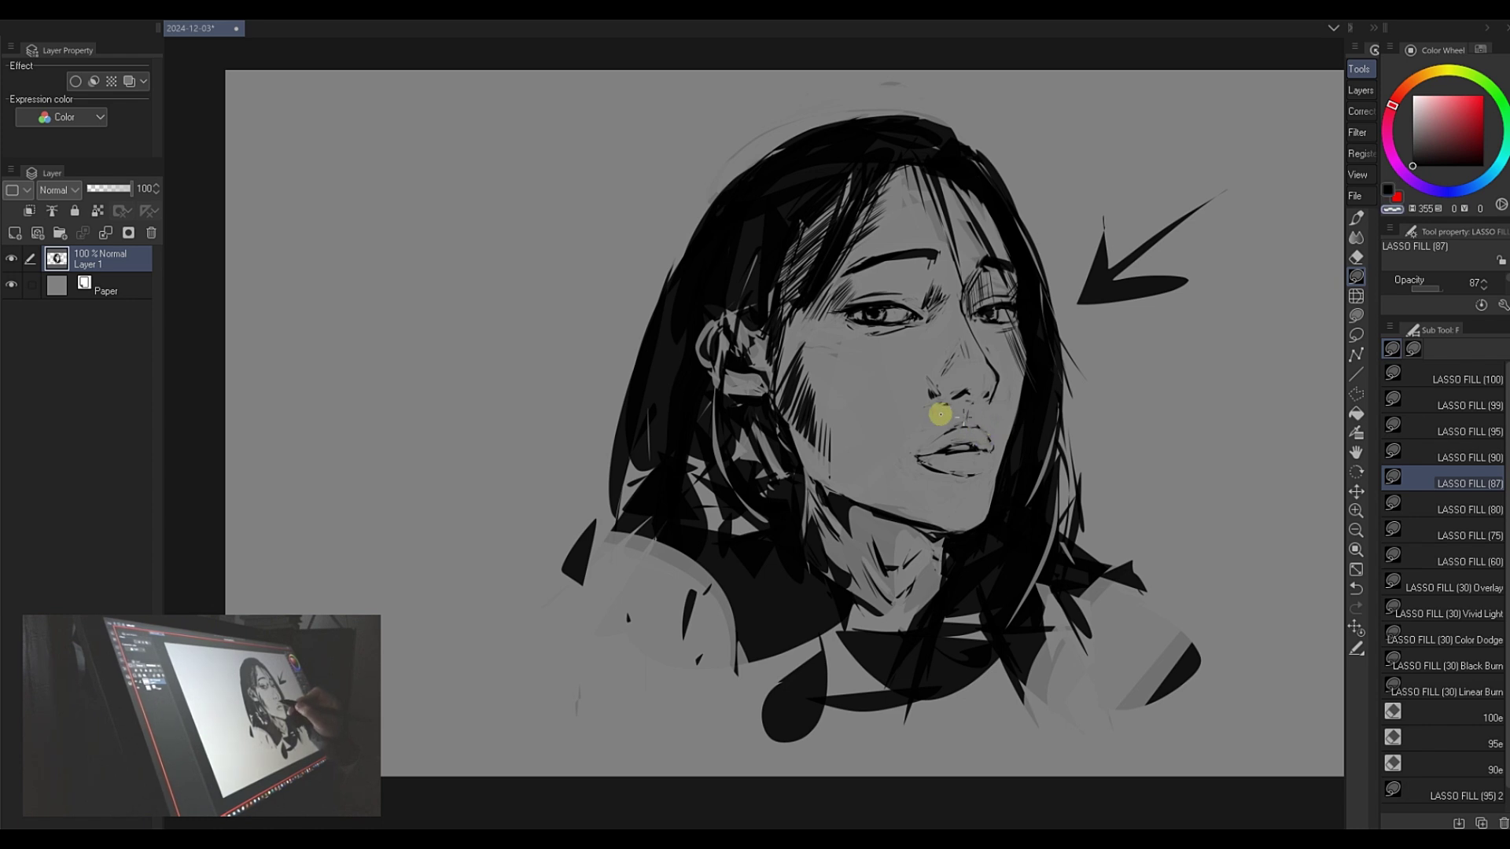
drag(910, 422, 932, 387)
key(c)
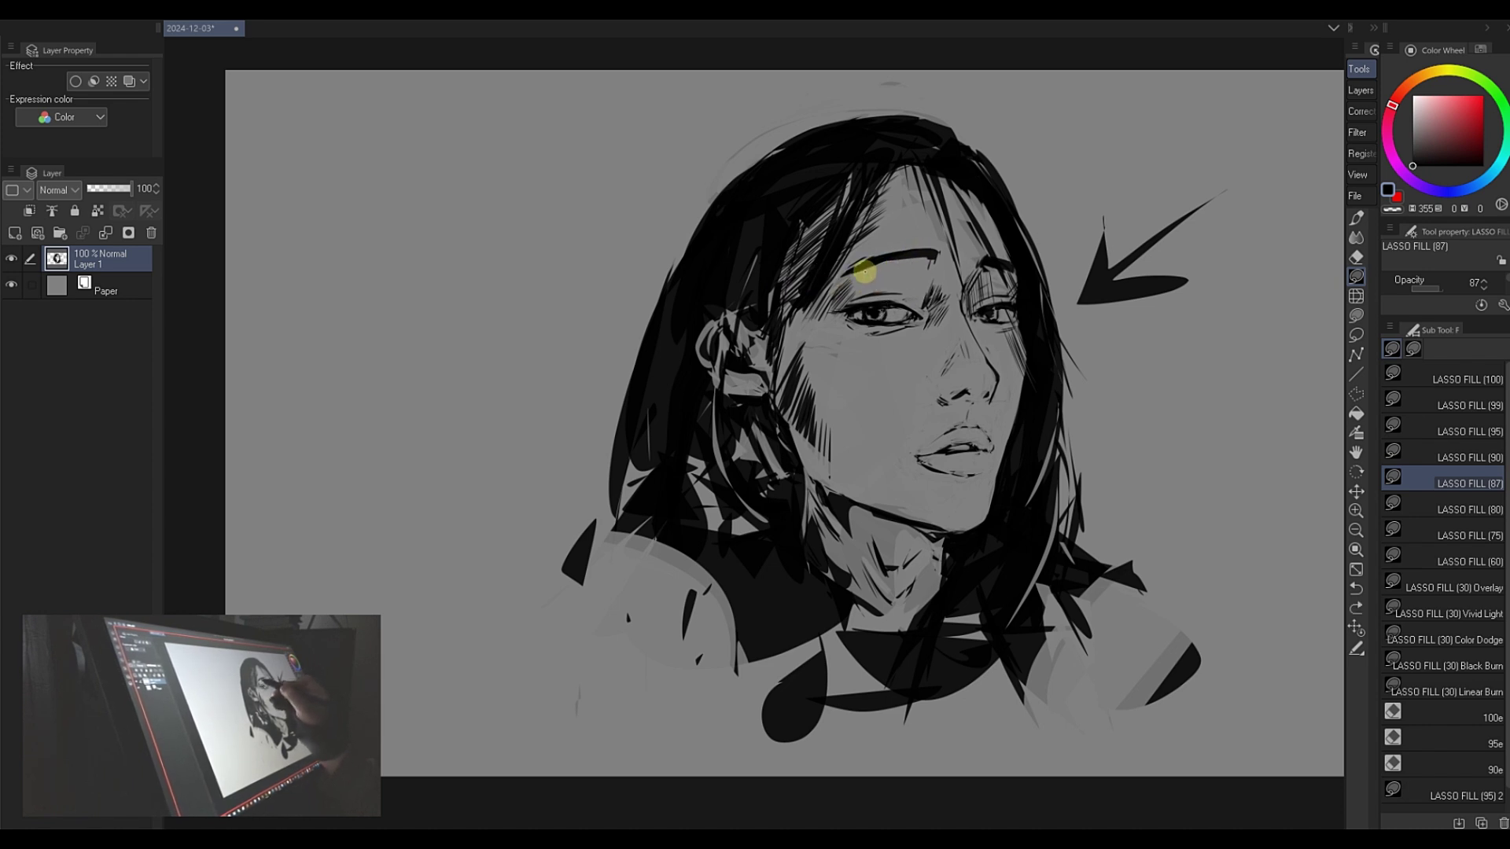
- Reshape the near eyebrow into a thicker tapered arch with black and transparent lasso fills and touch up the far brow
key(c)
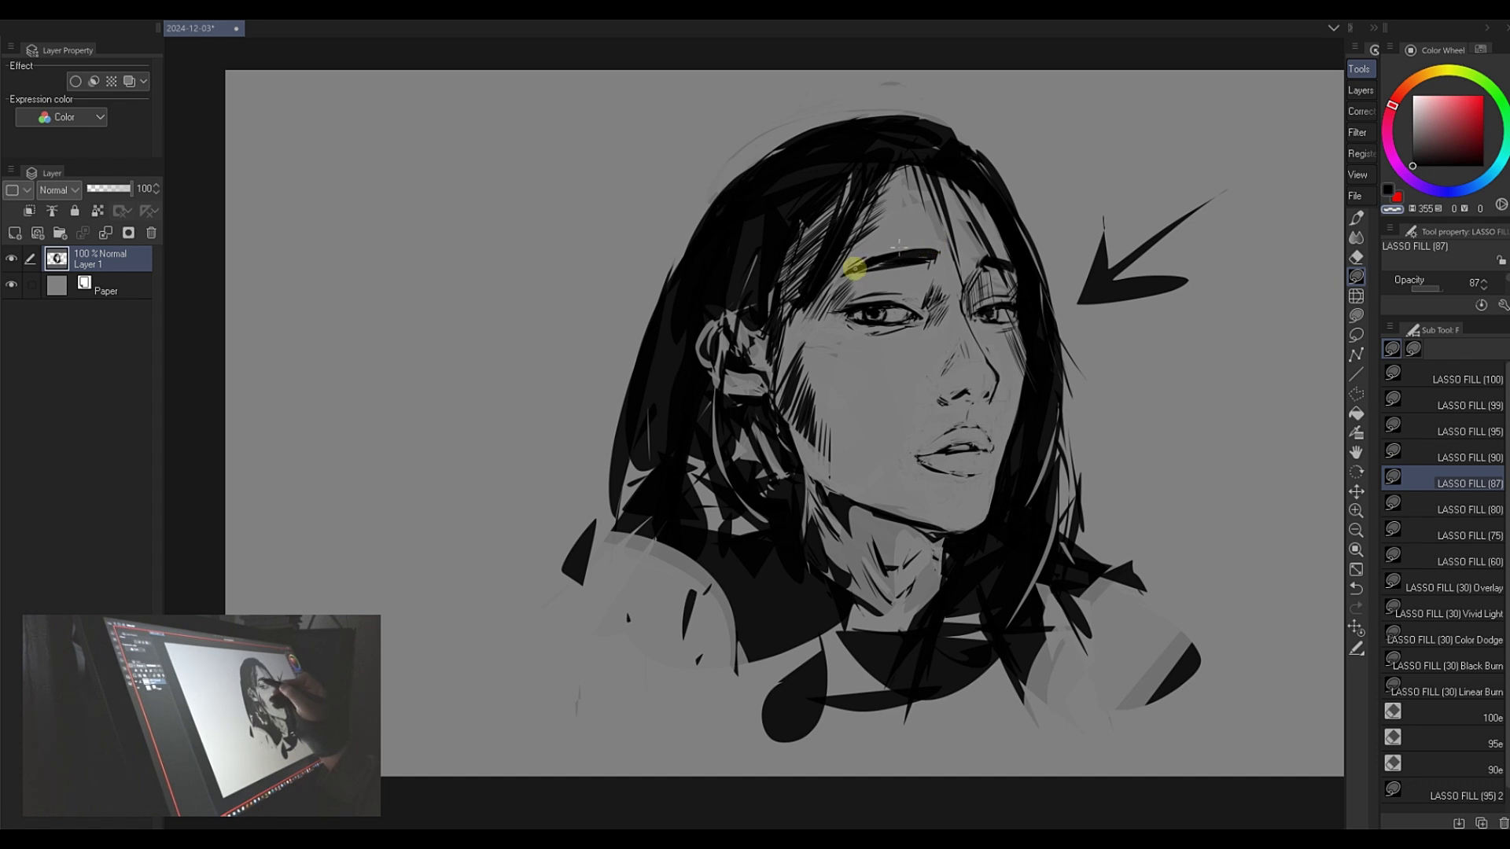
mouse_move(939, 248)
mouse_down()
mouse_move(862, 262)
mouse_move(892, 250)
mouse_up()
key(ctrl+z)
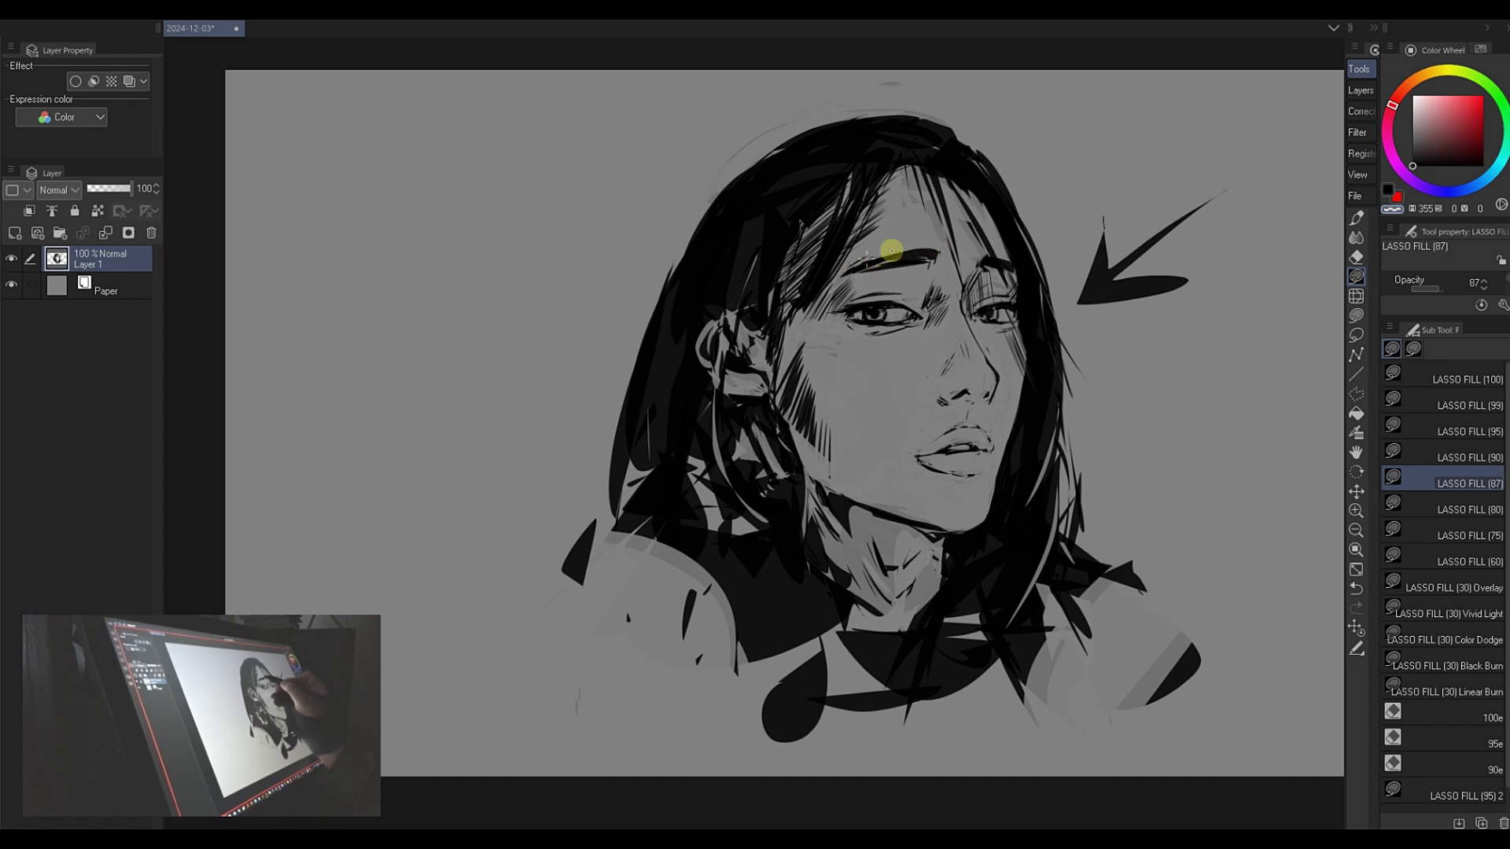
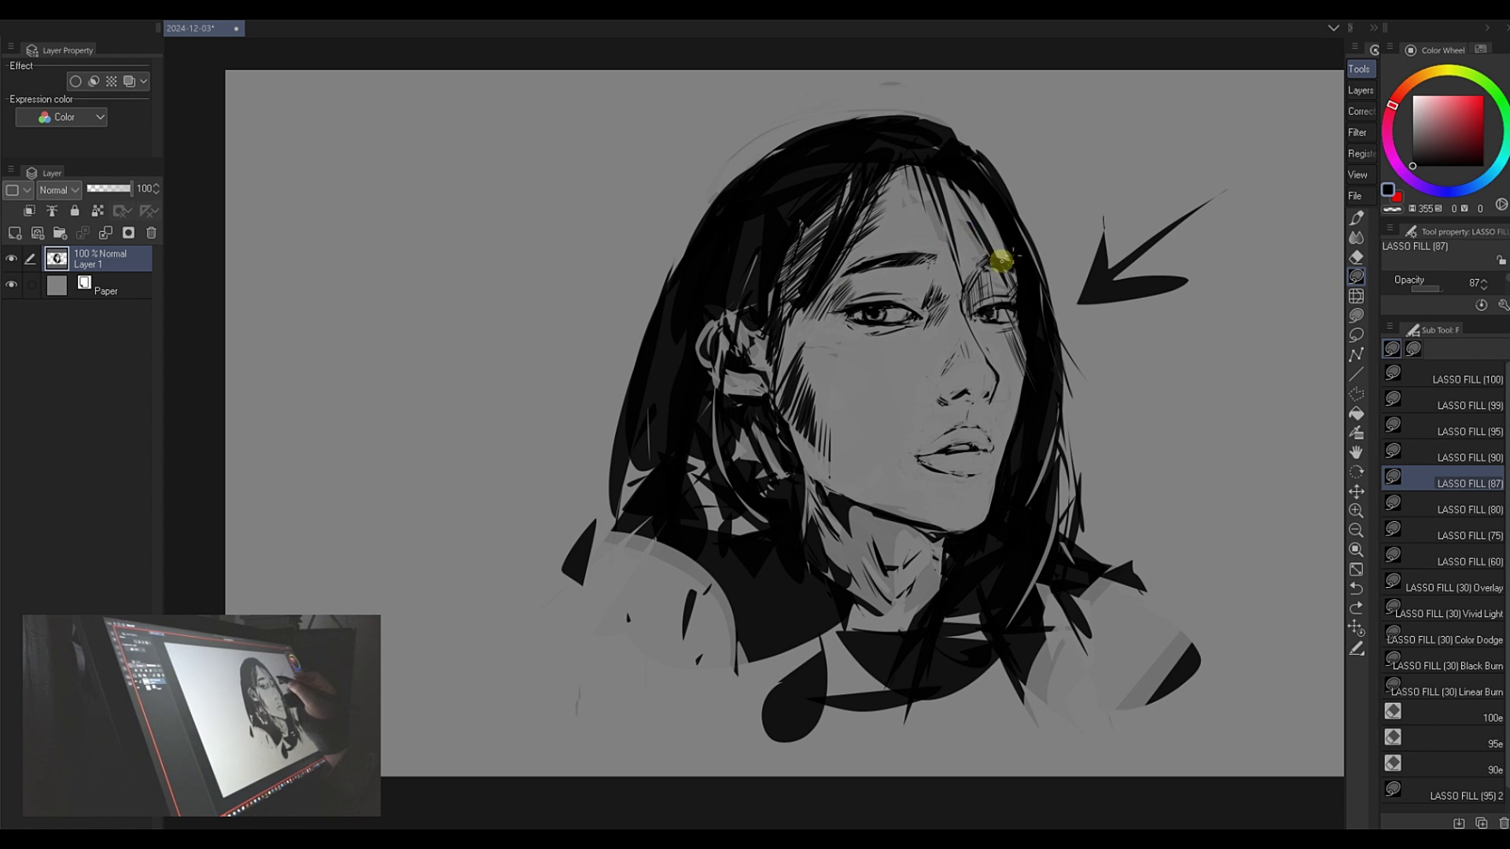
key(c)
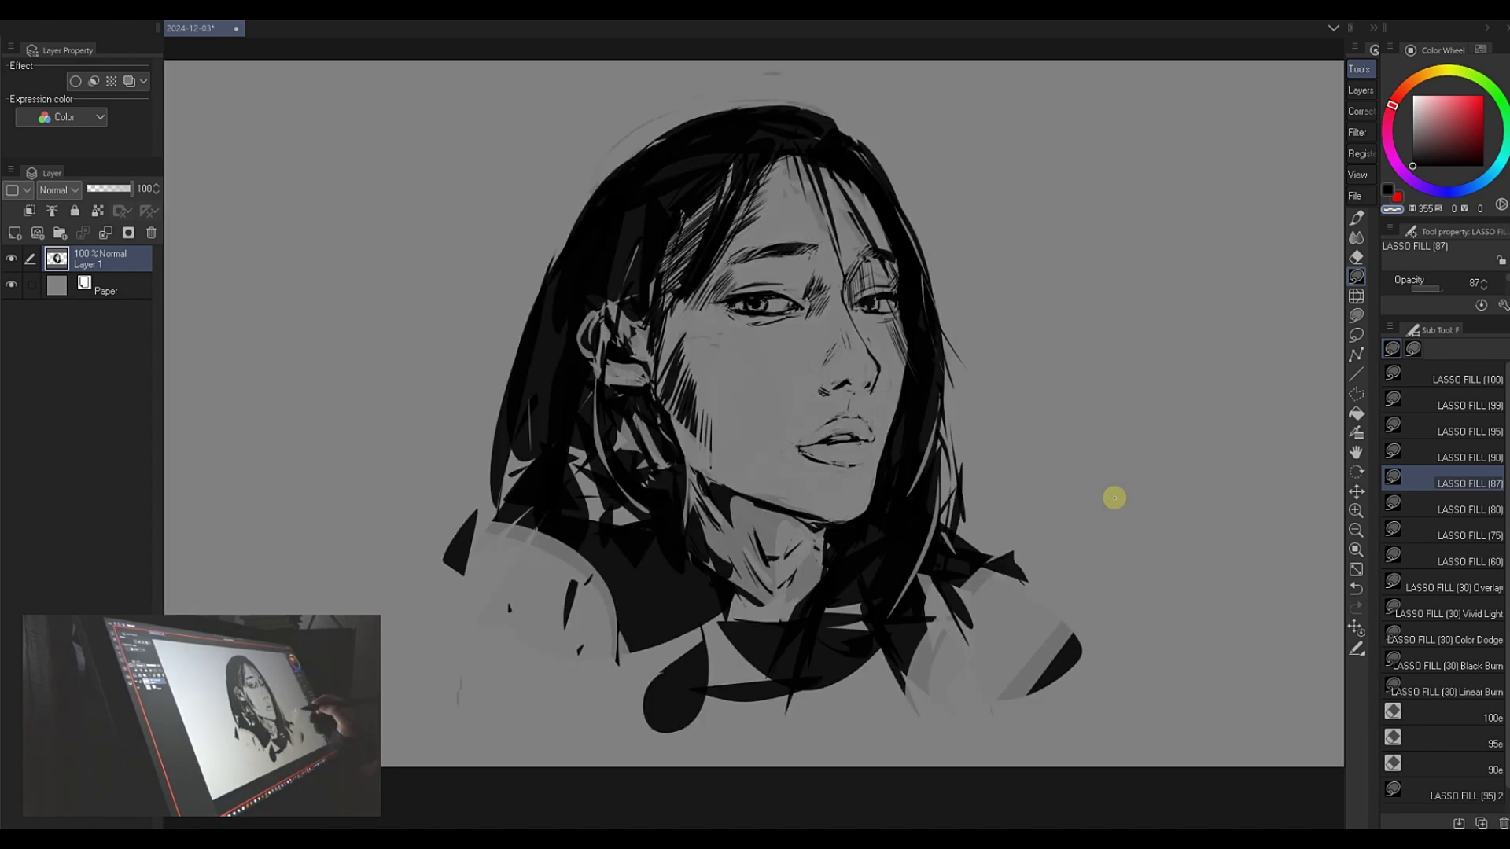
- Examine the portrait's proportions with the canvas rotated to several angles and zoomed out, and restore the upright fitted view
drag(1114, 498, 833, 199)
key(r)
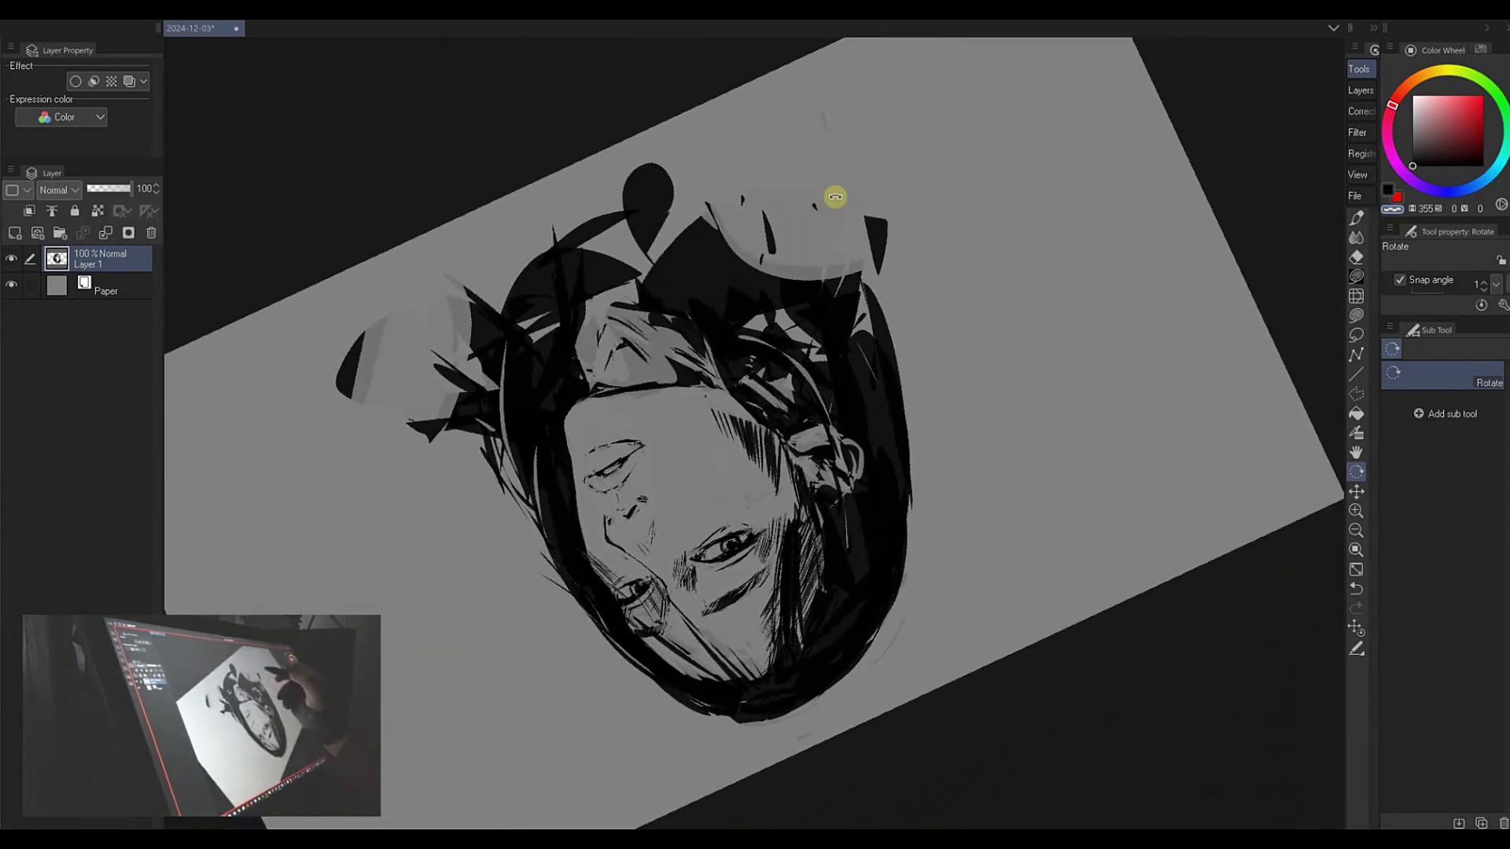
drag(978, 351, 904, 472)
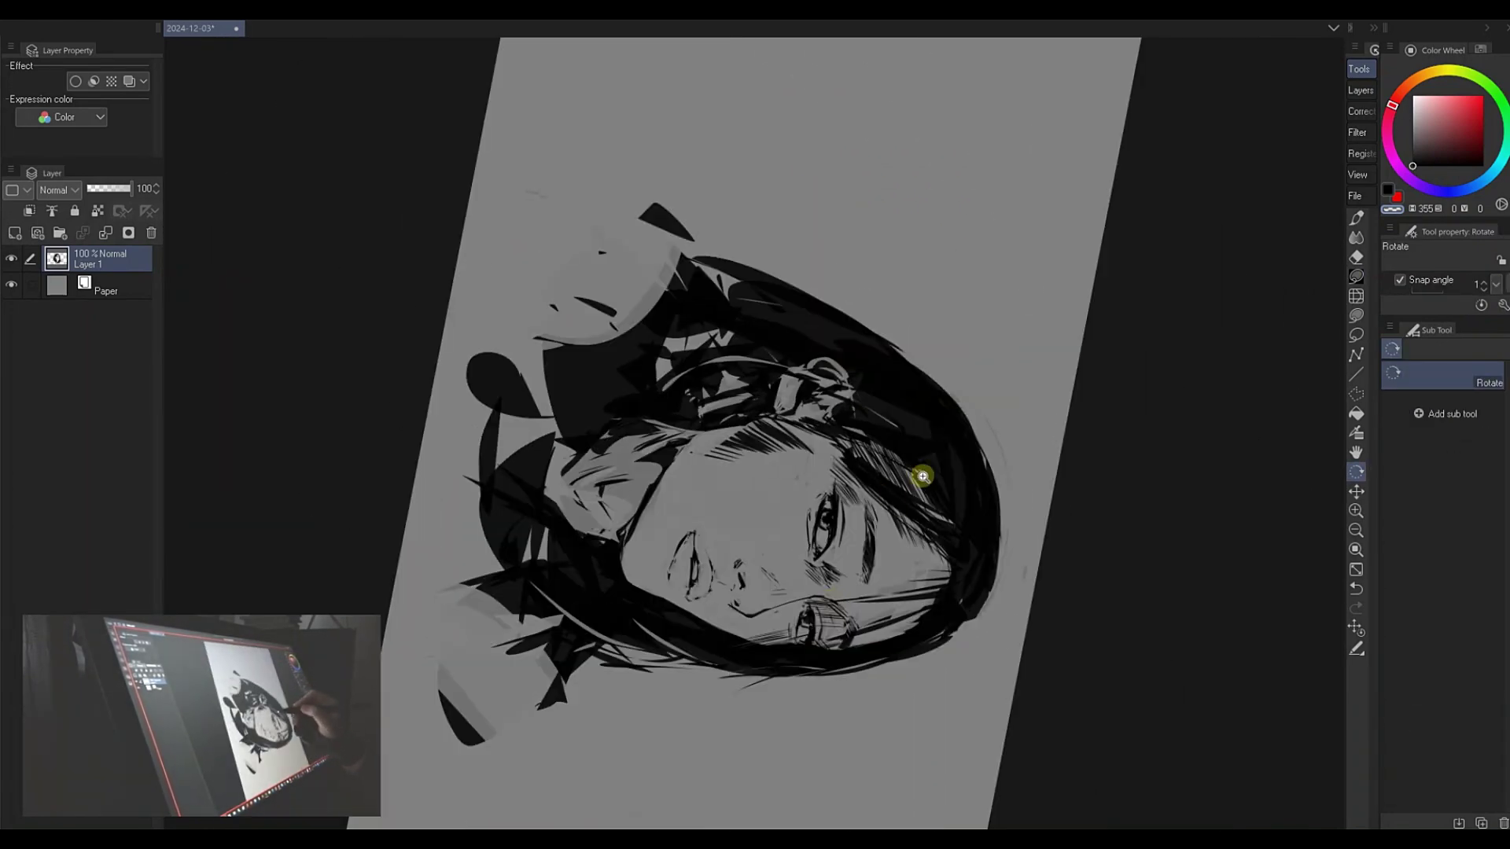
key(/)
click(910, 471)
click(940, 425)
mouse_move(1013, 416)
mouse_down()
mouse_move(980, 394)
mouse_move(971, 531)
mouse_move(992, 502)
mouse_move(532, 344)
mouse_move(523, 403)
mouse_up()
key(r)
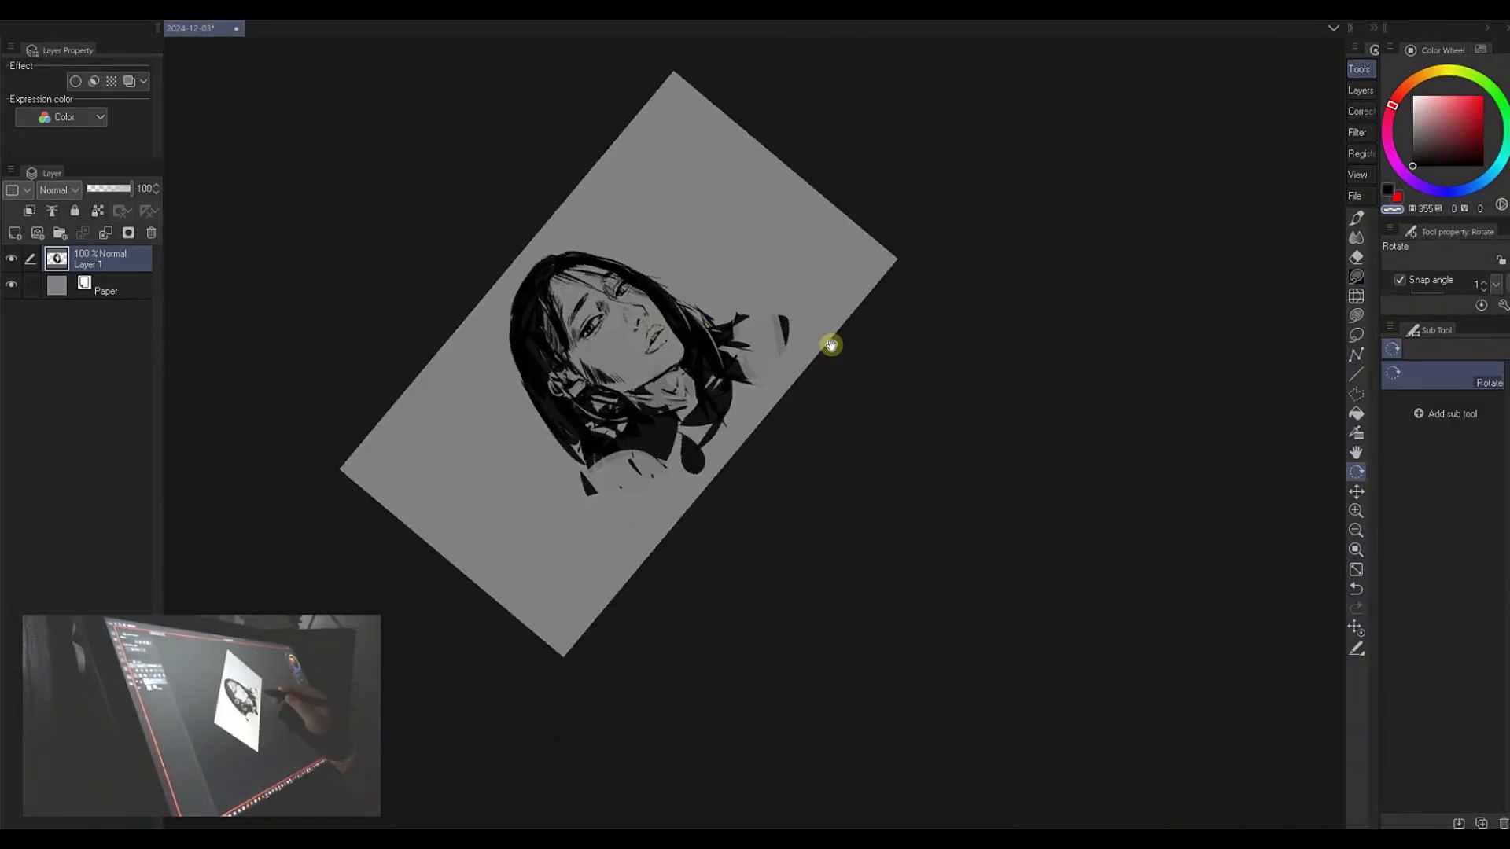
drag(849, 315, 1095, 425)
key(ctrl+0)
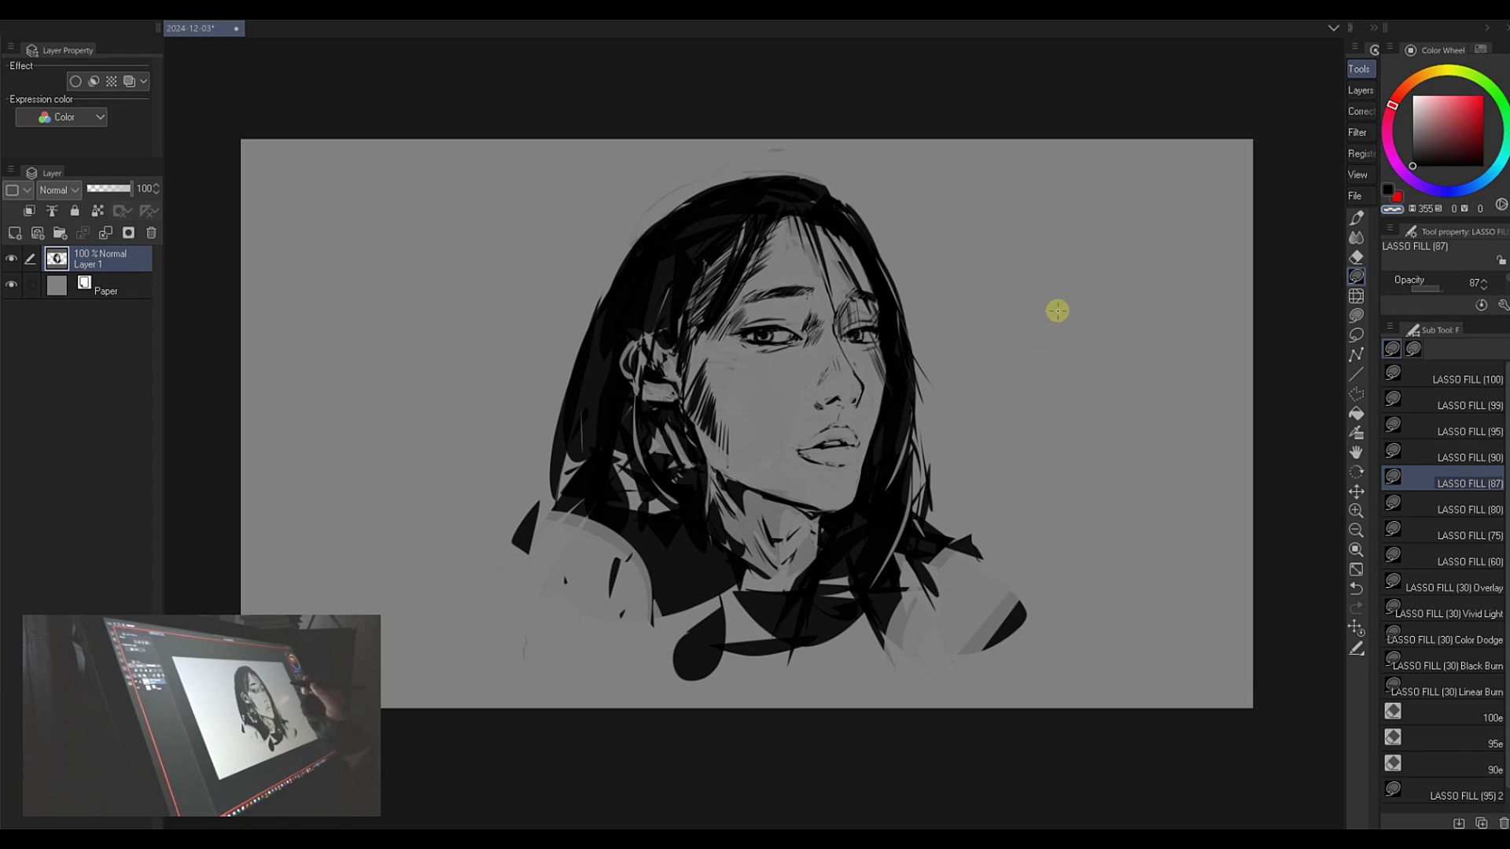
- Push the far cheek and the hair edge beside it into shape using Liquify Push with a 170 brush
click(1356, 295)
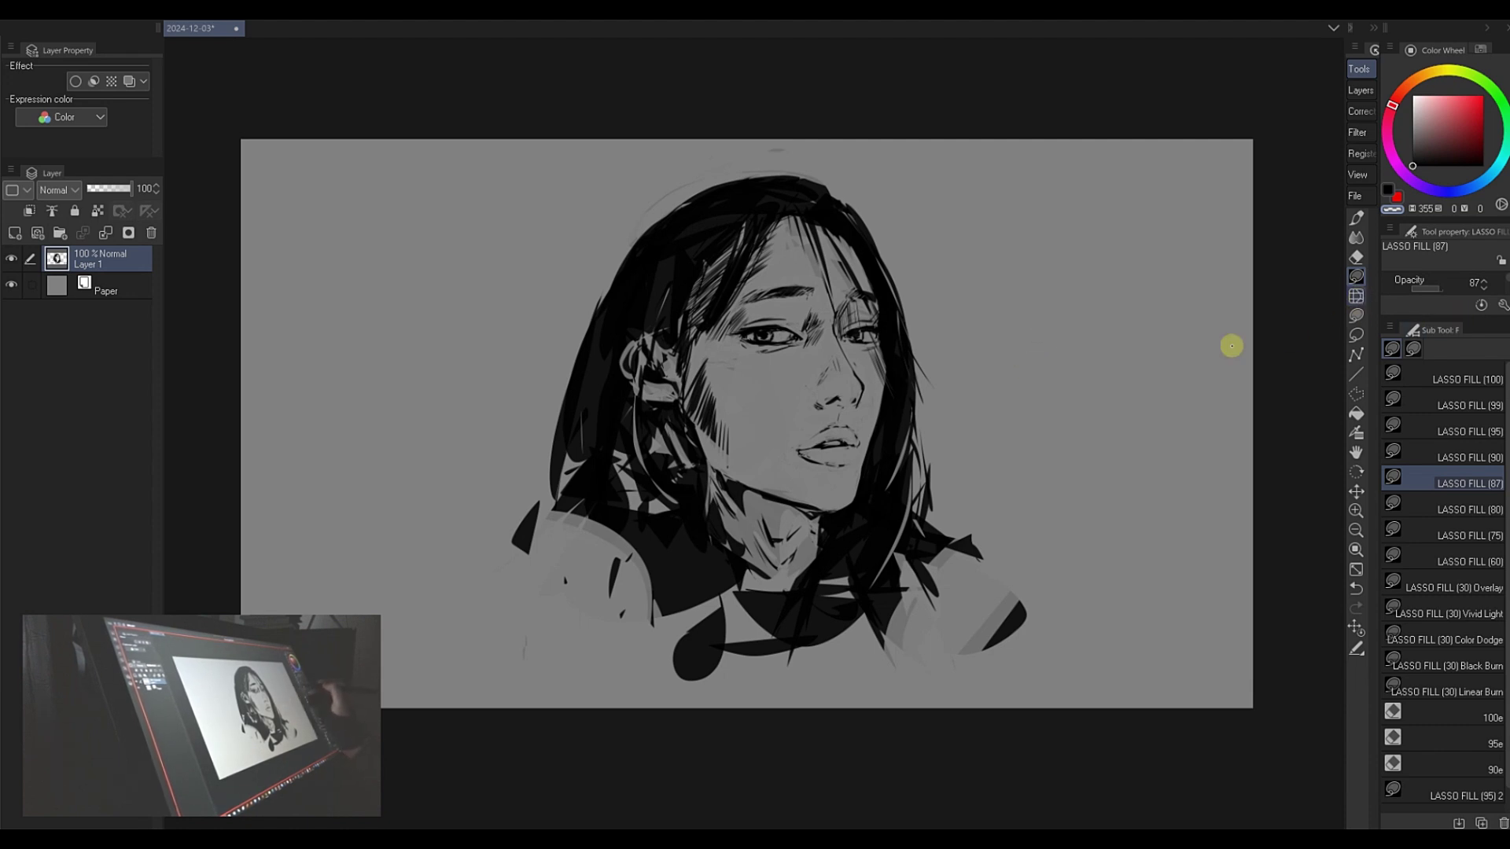
key(bracketright)
key(bracketright)
key(bracketright)
key(bracketright)
key(bracketright)
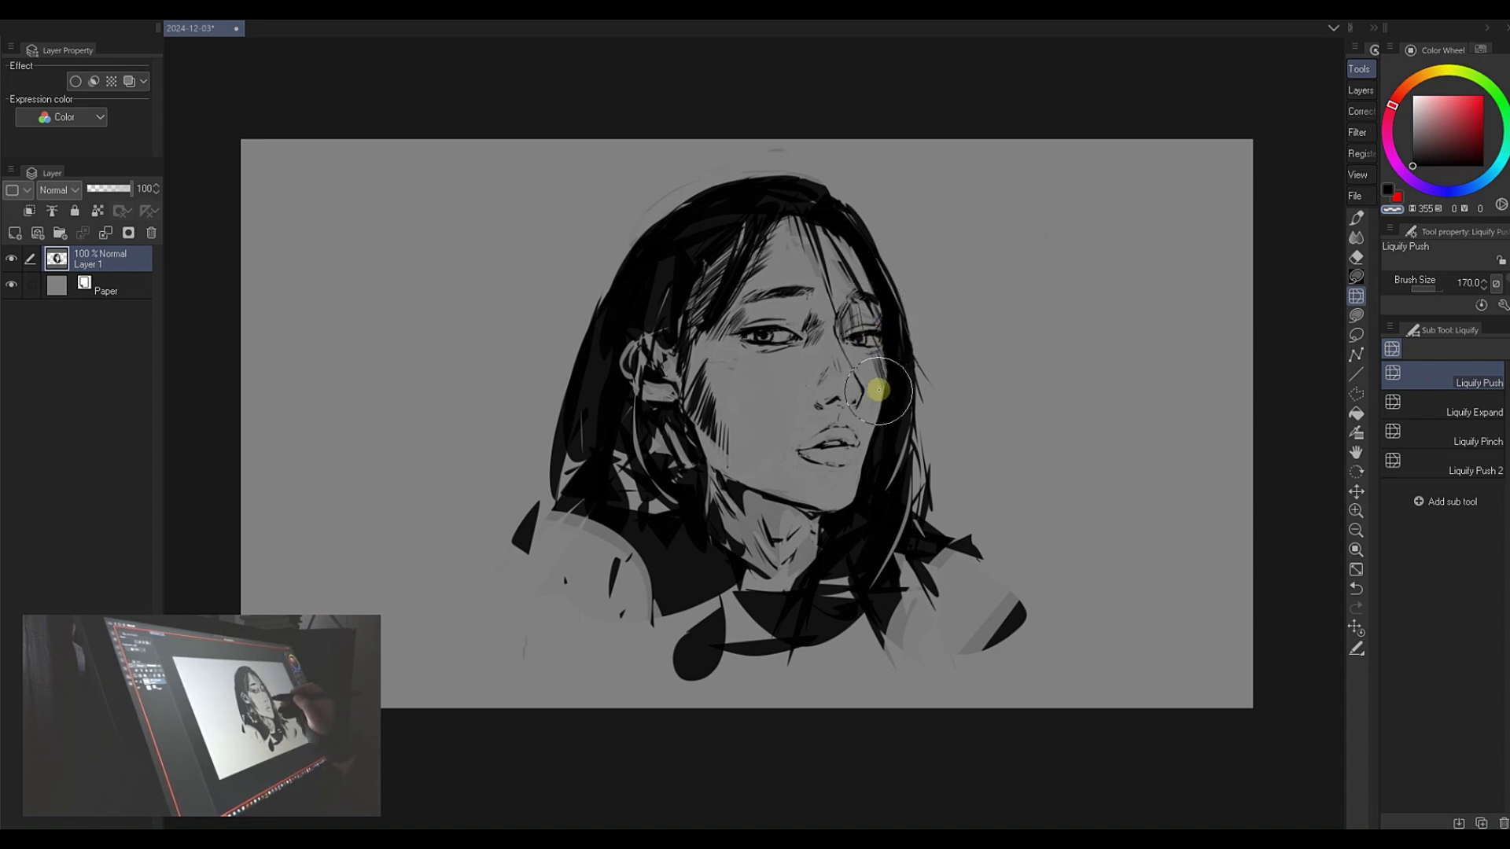
key(bracketleft)
key(bracketleft)
drag(920, 364, 901, 416)
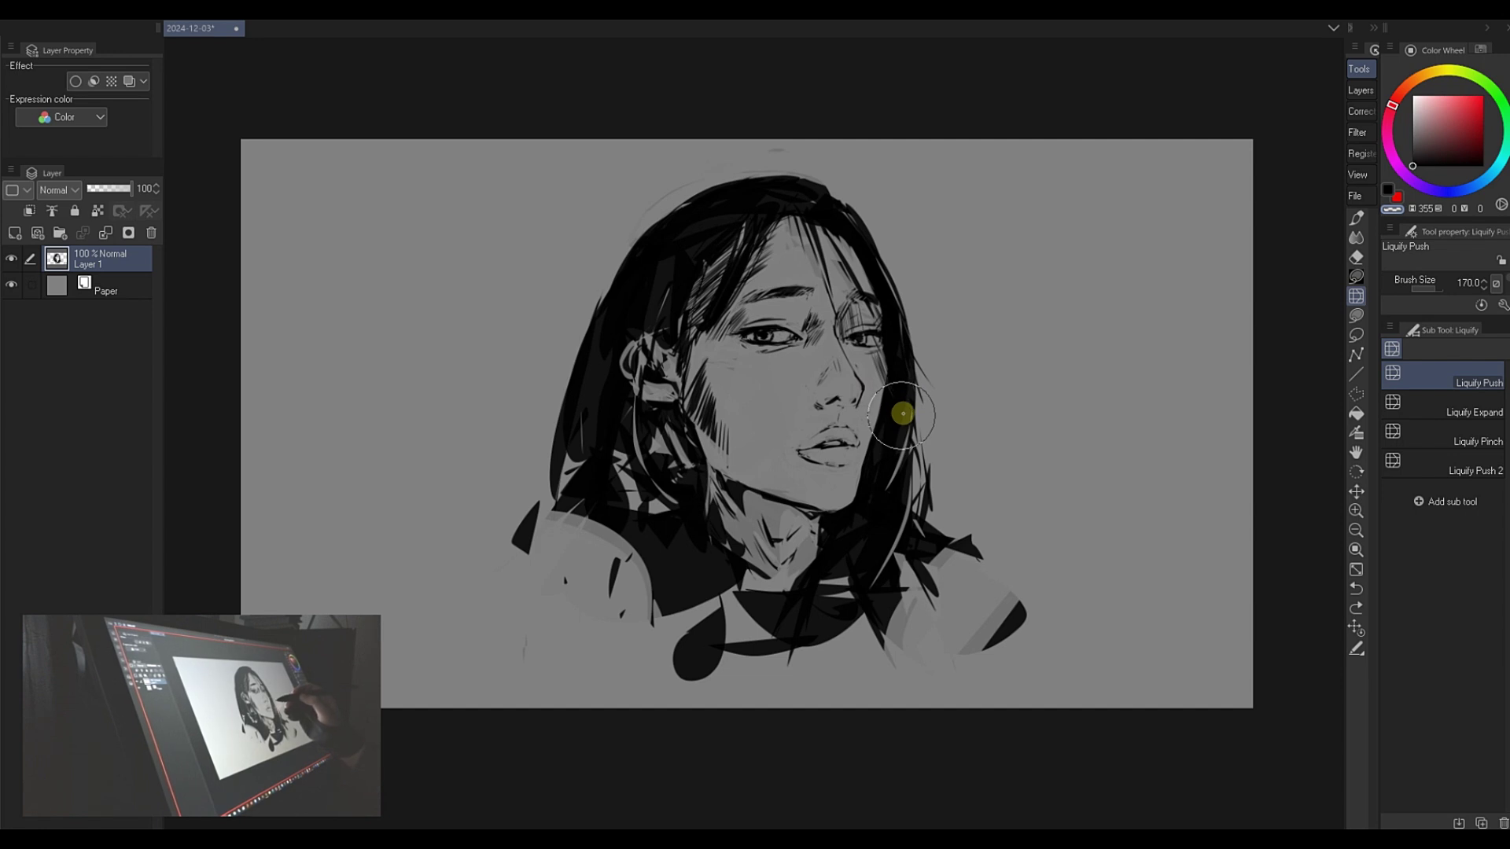
- Fine-tune the far cheek contour below the eye using Liquify Push with brush sizes 80 to 100
key(bracketleft)
key(bracketleft)
key(bracketleft)
key(bracketleft)
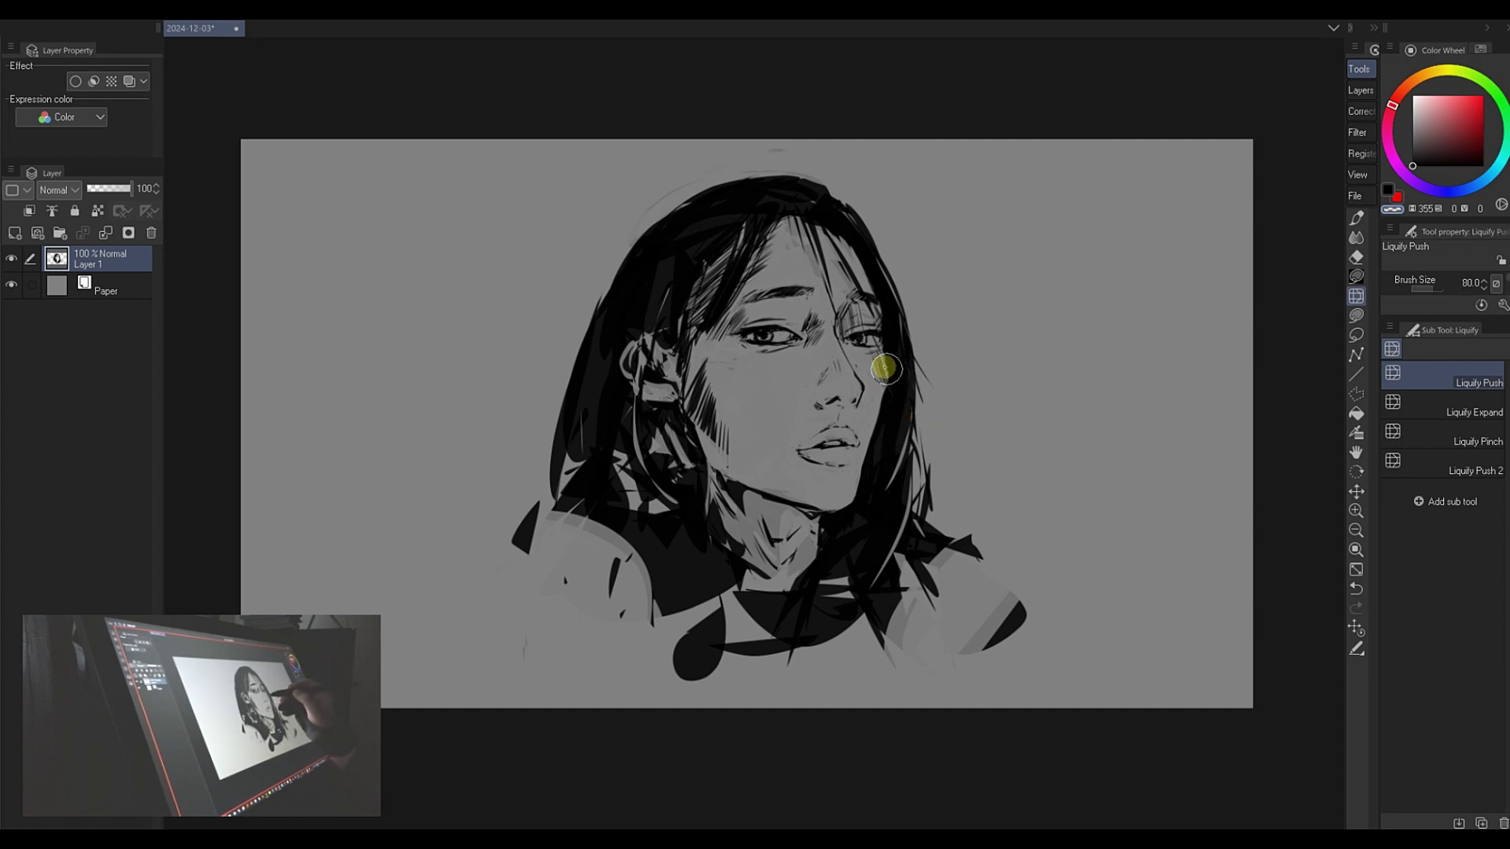
drag(889, 382, 887, 394)
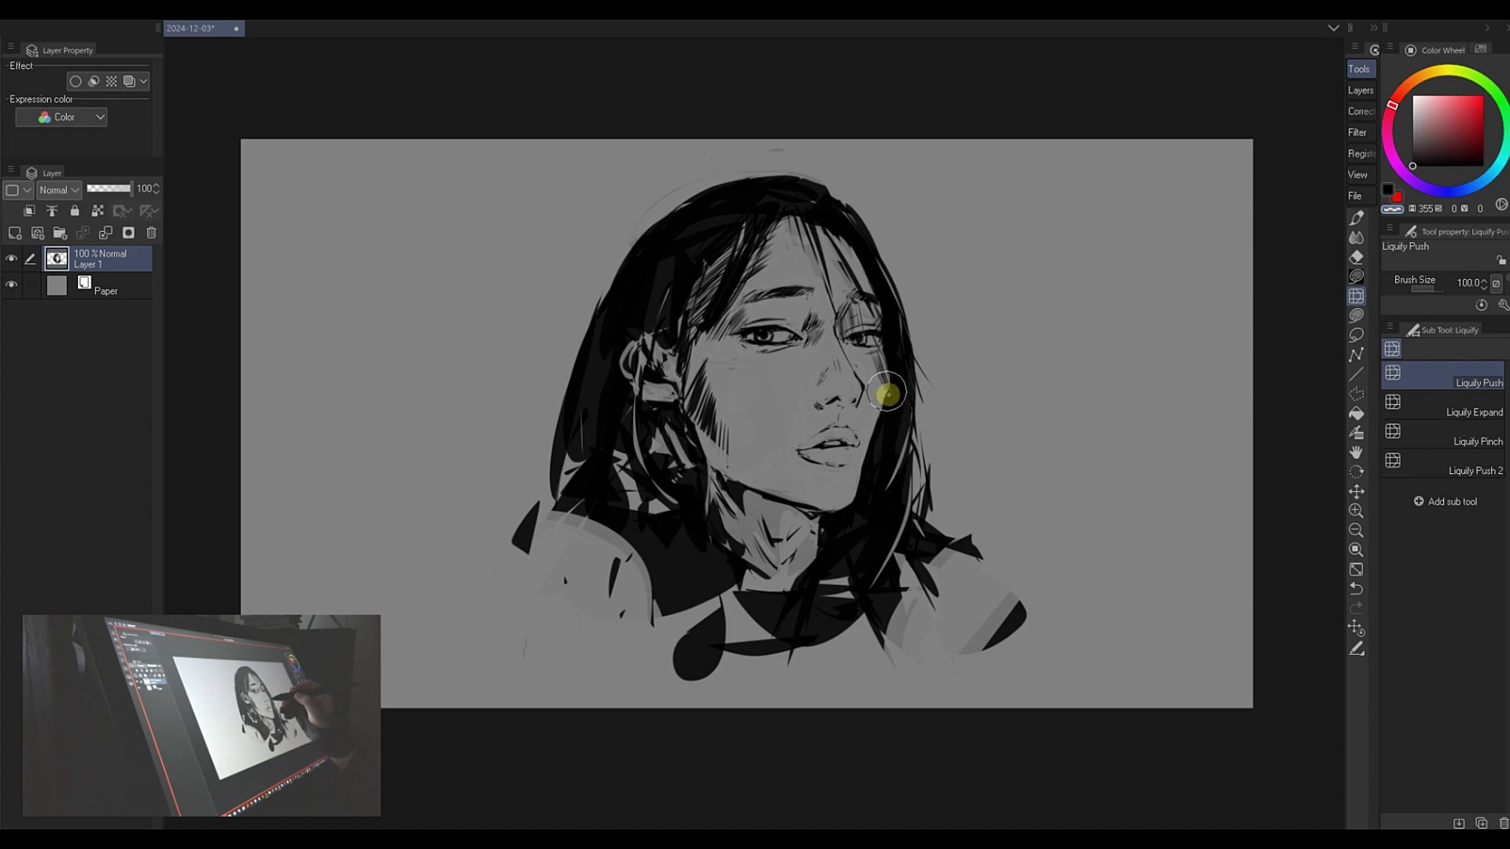
- Widen the far cheek using Liquify Expand with a brush reduced to 60, and trim the adjacent hair edge with a transparent lasso fill
click(1439, 415)
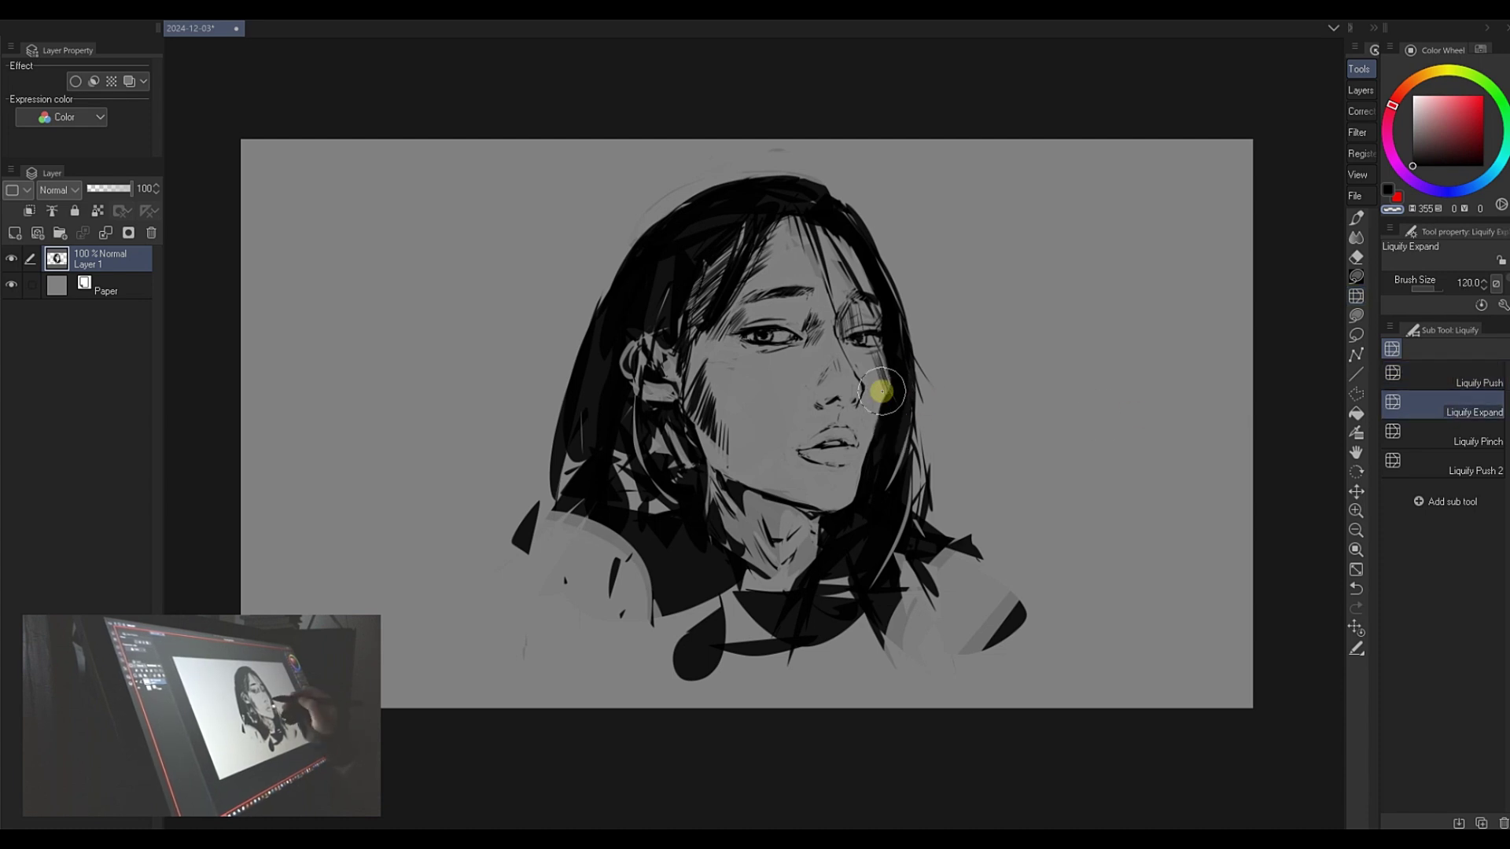
key(bracketleft)
key(bracketleft)
key(bracketleft)
key(bracketleft)
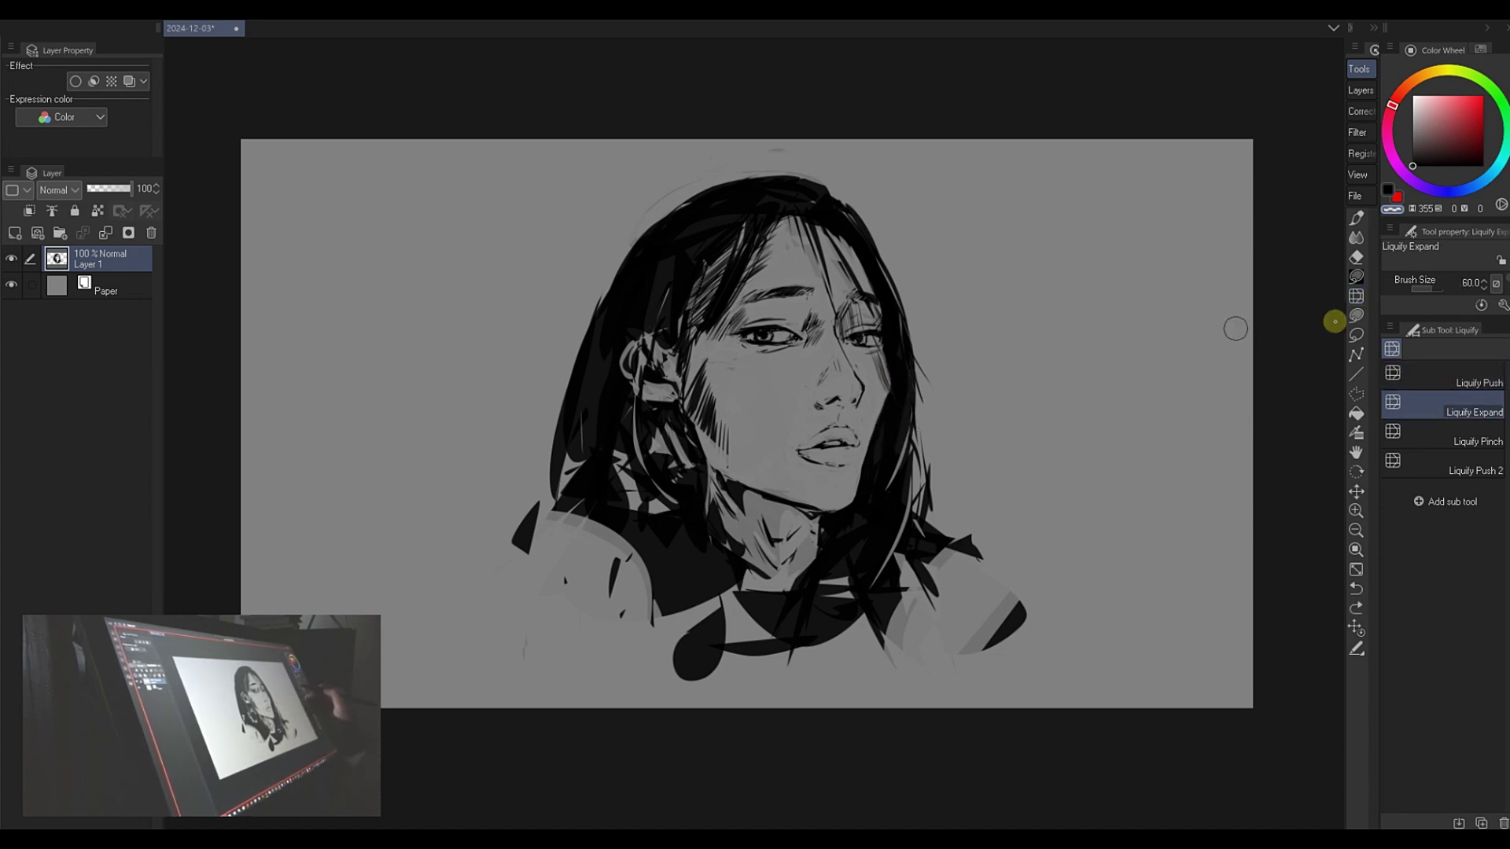
click(1357, 276)
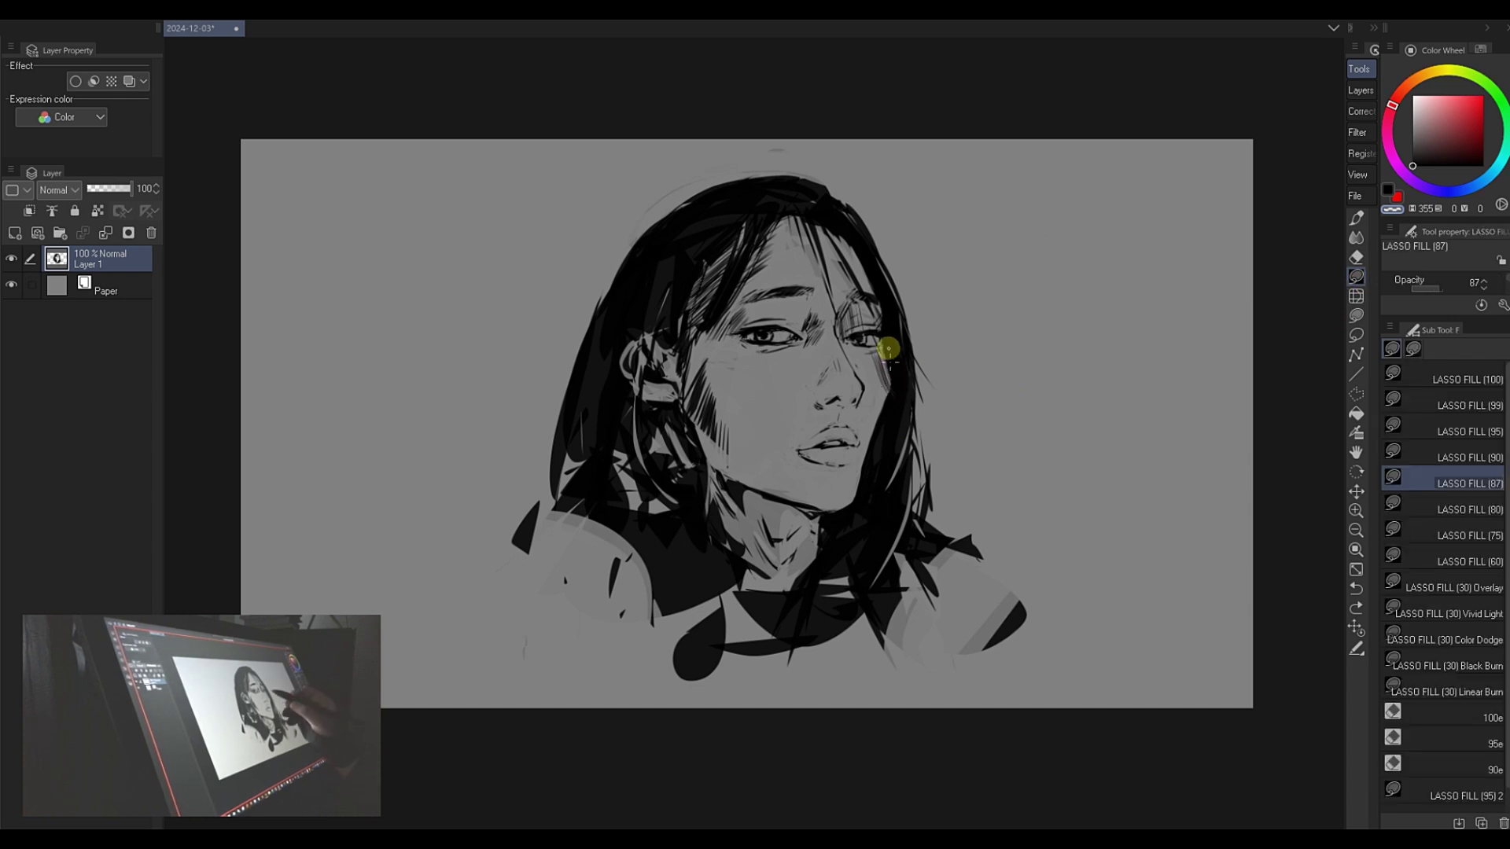
drag(899, 382, 865, 481)
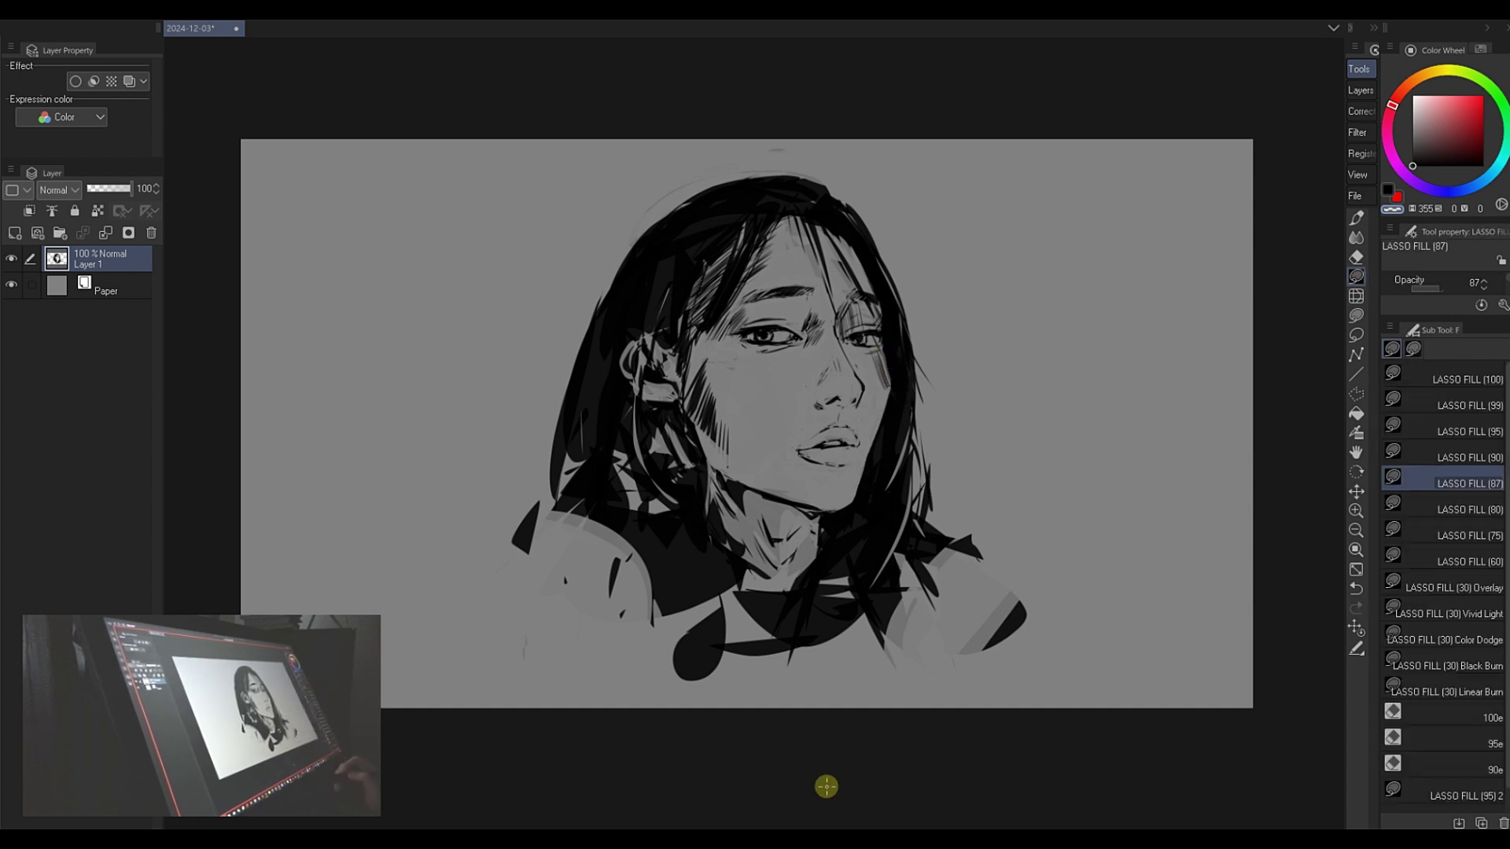
- Push the near jawline into shape using Liquify Push at brush size 150, and enlarge the brush to 250
click(1356, 295)
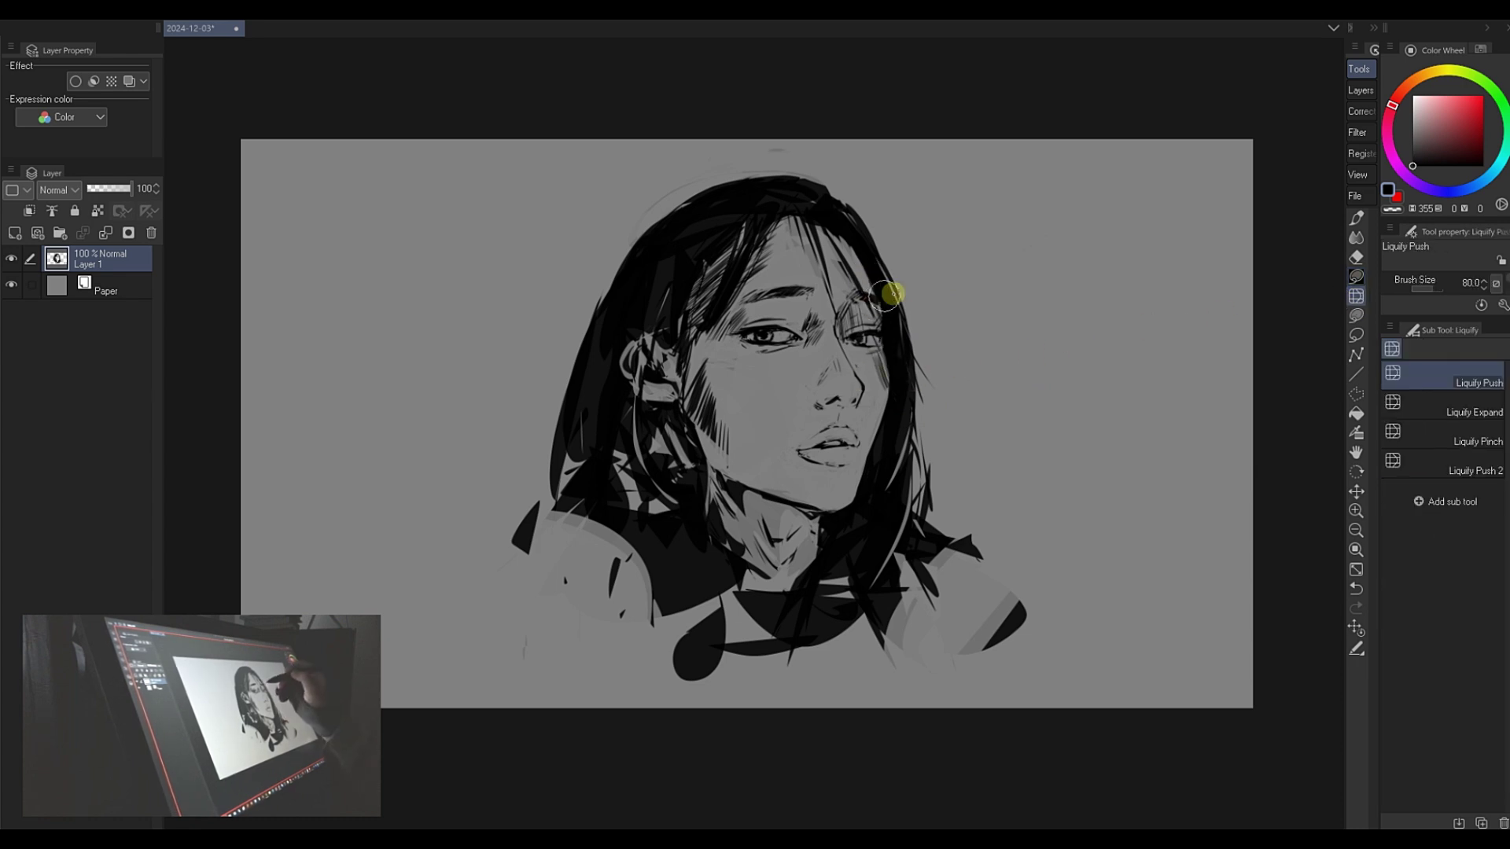
key(bracketright)
key(bracketright)
key(bracketright)
key(bracketright)
key(bracketright)
mouse_move(779, 497)
mouse_down()
mouse_move(711, 431)
mouse_move(690, 442)
mouse_move(708, 468)
mouse_up()
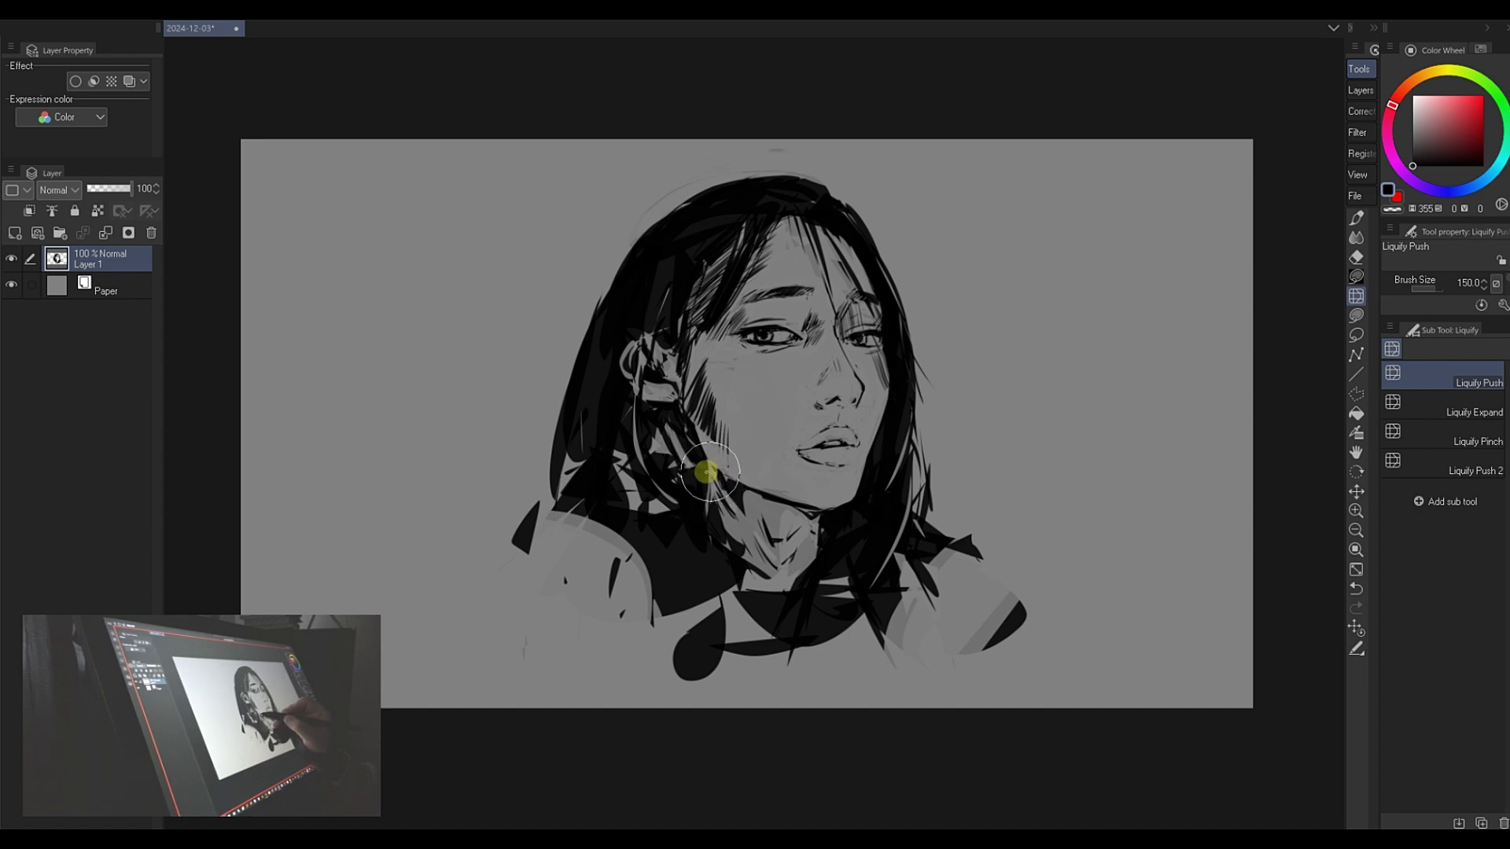
key(bracketright)
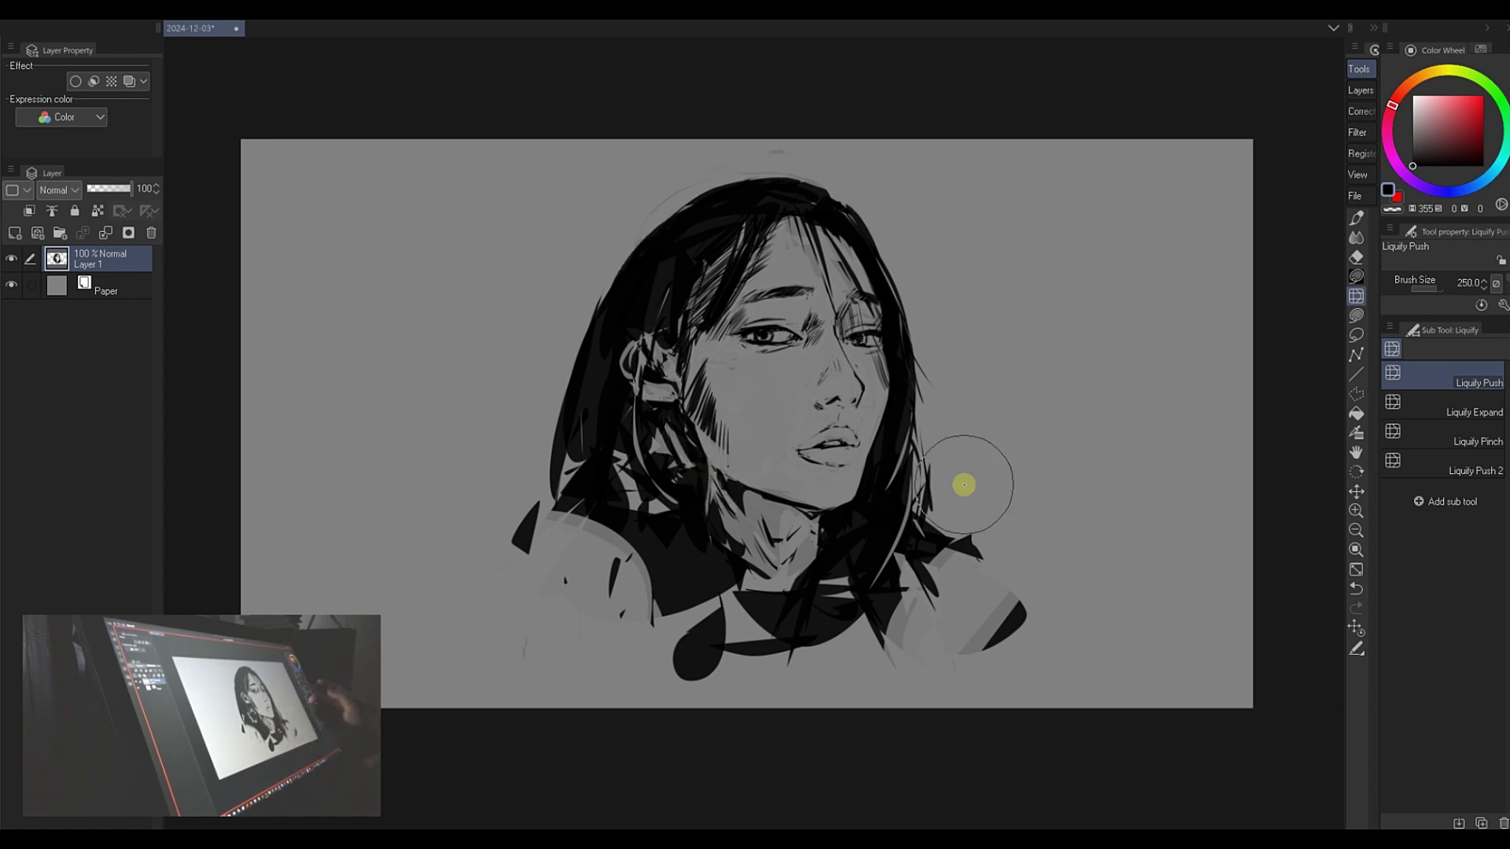
- Push the hair ends above the far shoulder using Liquify Push at 250, and lasso-fill small dark accents by the inner eye and hairline
drag(964, 482, 953, 557)
key(g)
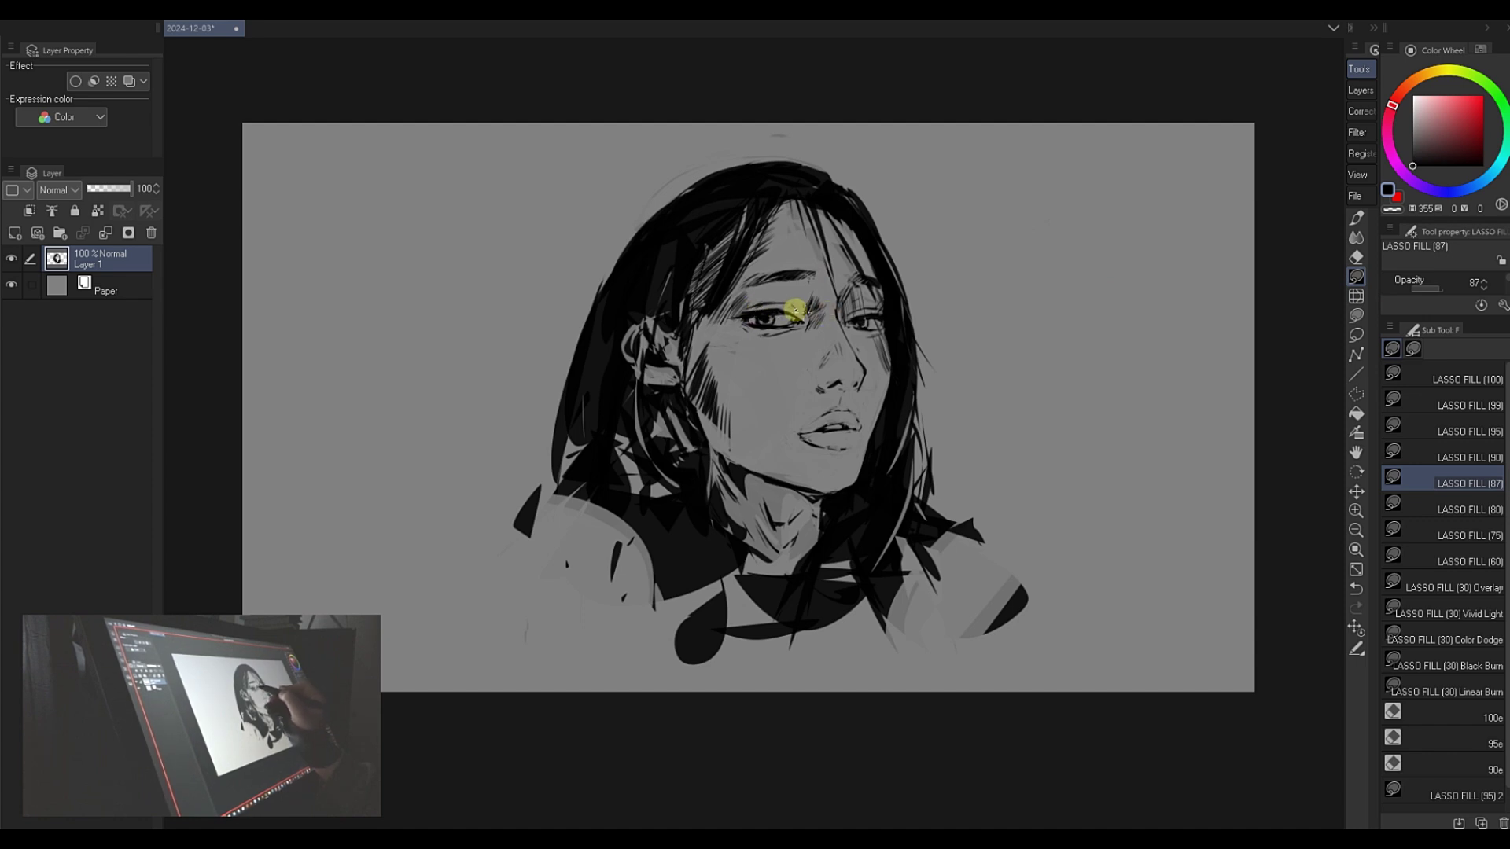
mouse_move(791, 306)
mouse_down()
mouse_move(832, 327)
mouse_move(809, 312)
mouse_up()
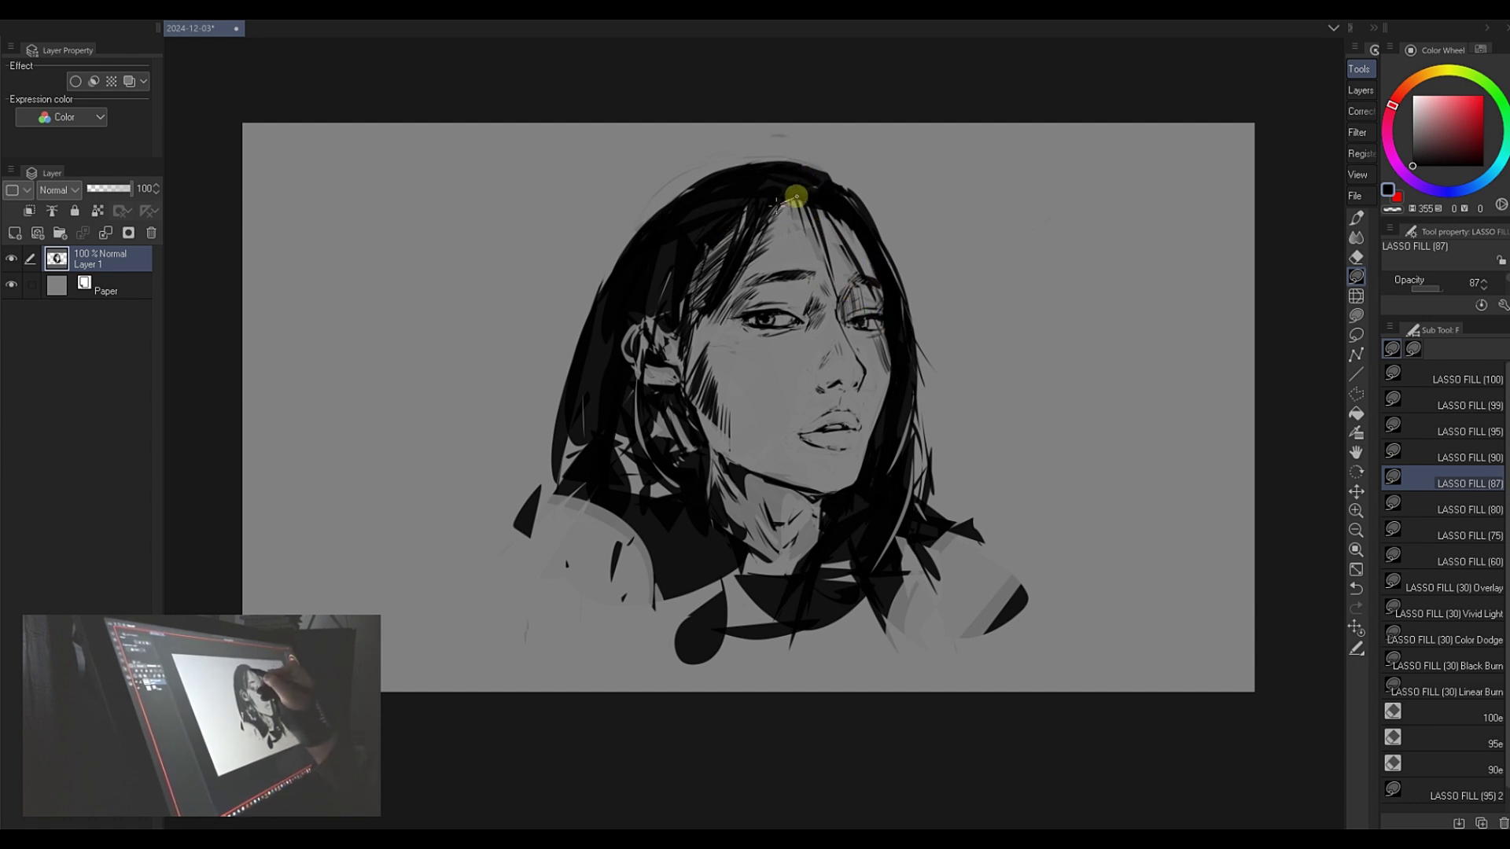
drag(796, 195, 799, 201)
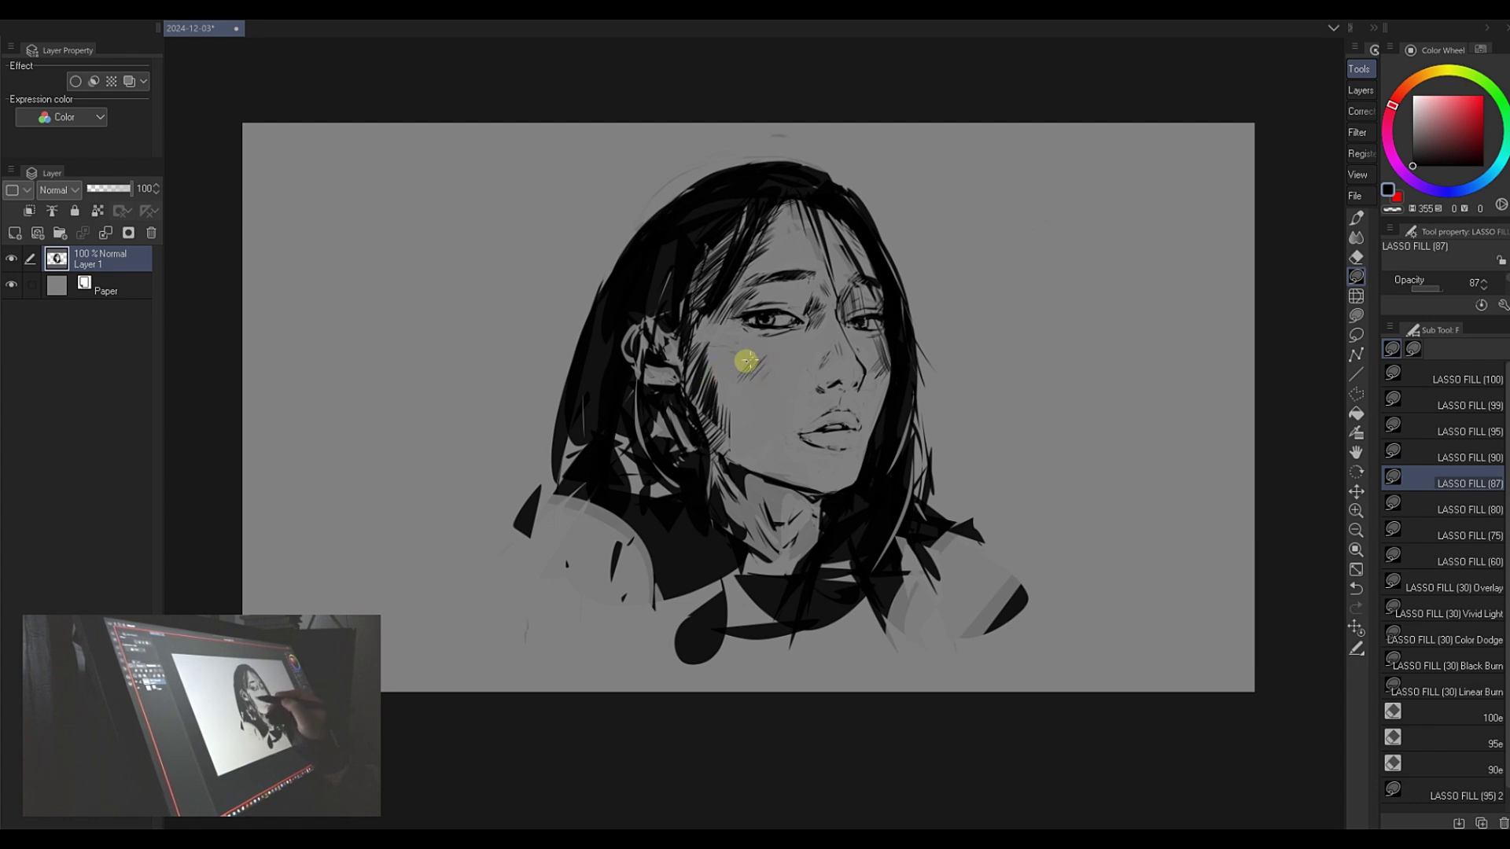
- Hatch the near and far cheeks with black lasso fills at 87 opacity, and cut transparent hatching into the near cheek shadow
key(c)
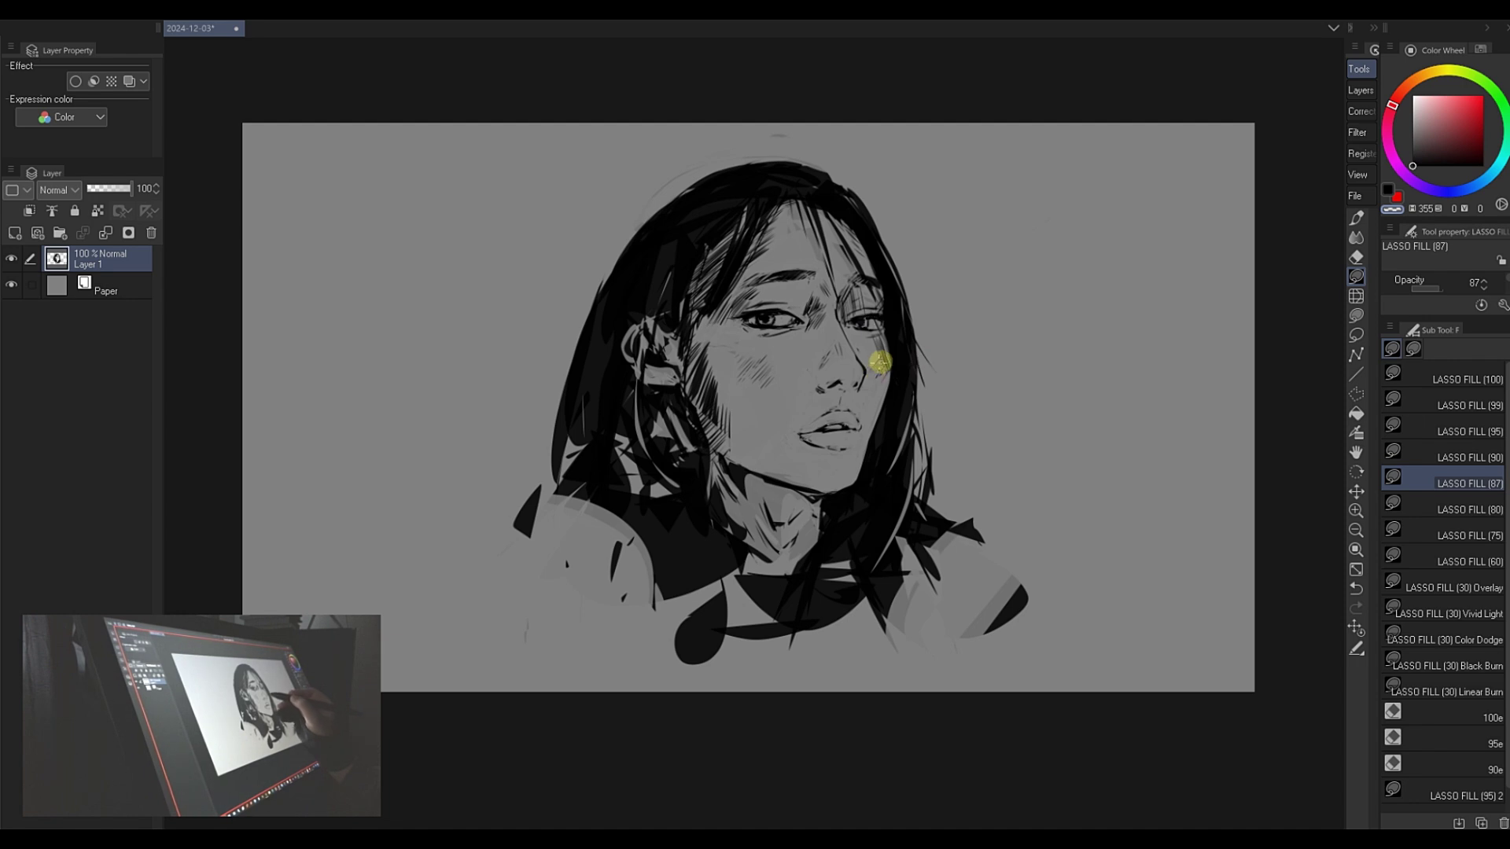
key(c)
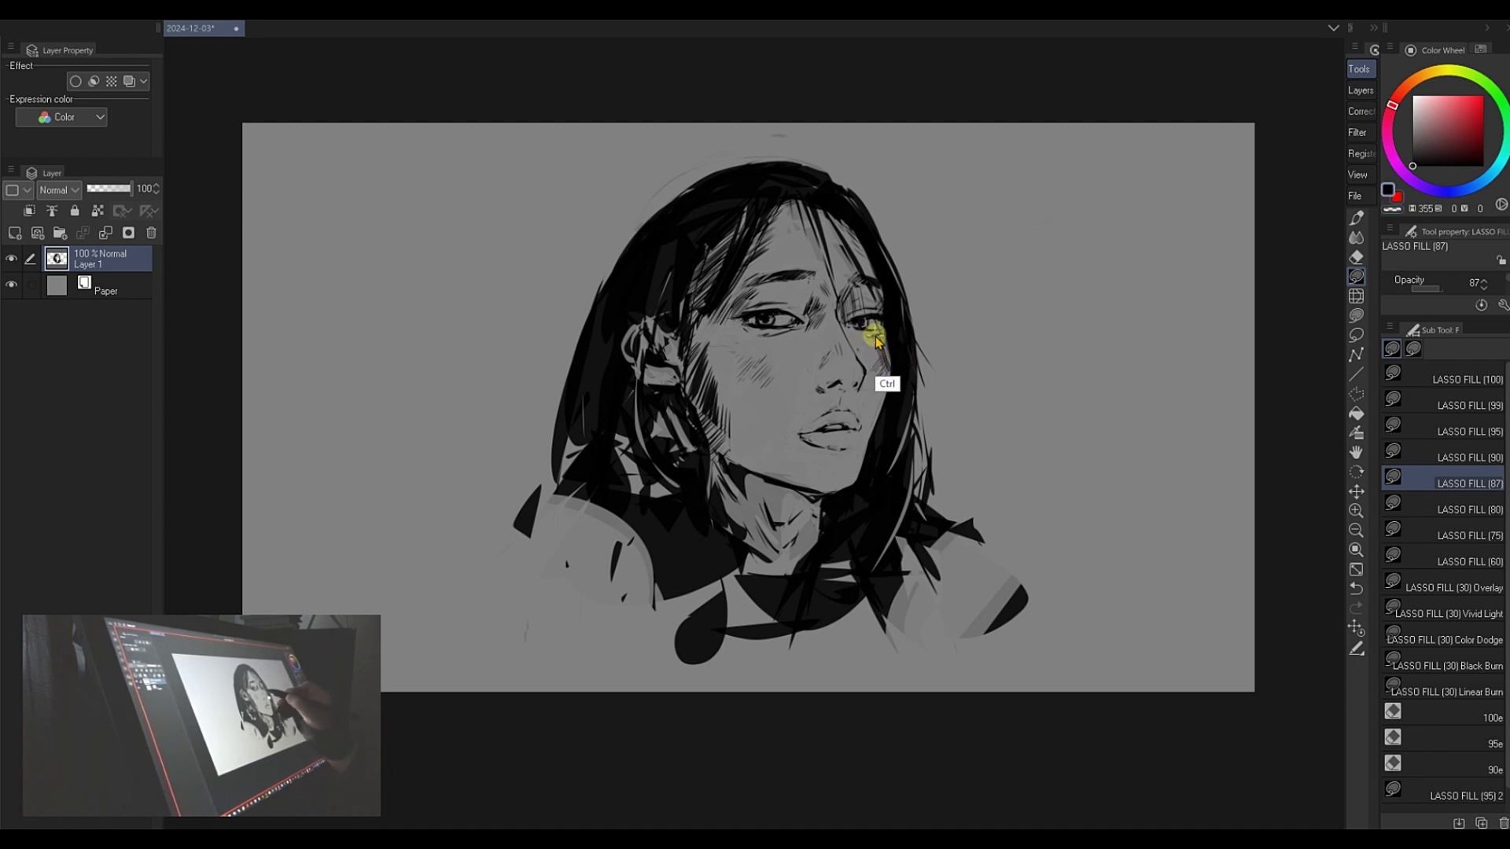
drag(876, 334, 889, 329)
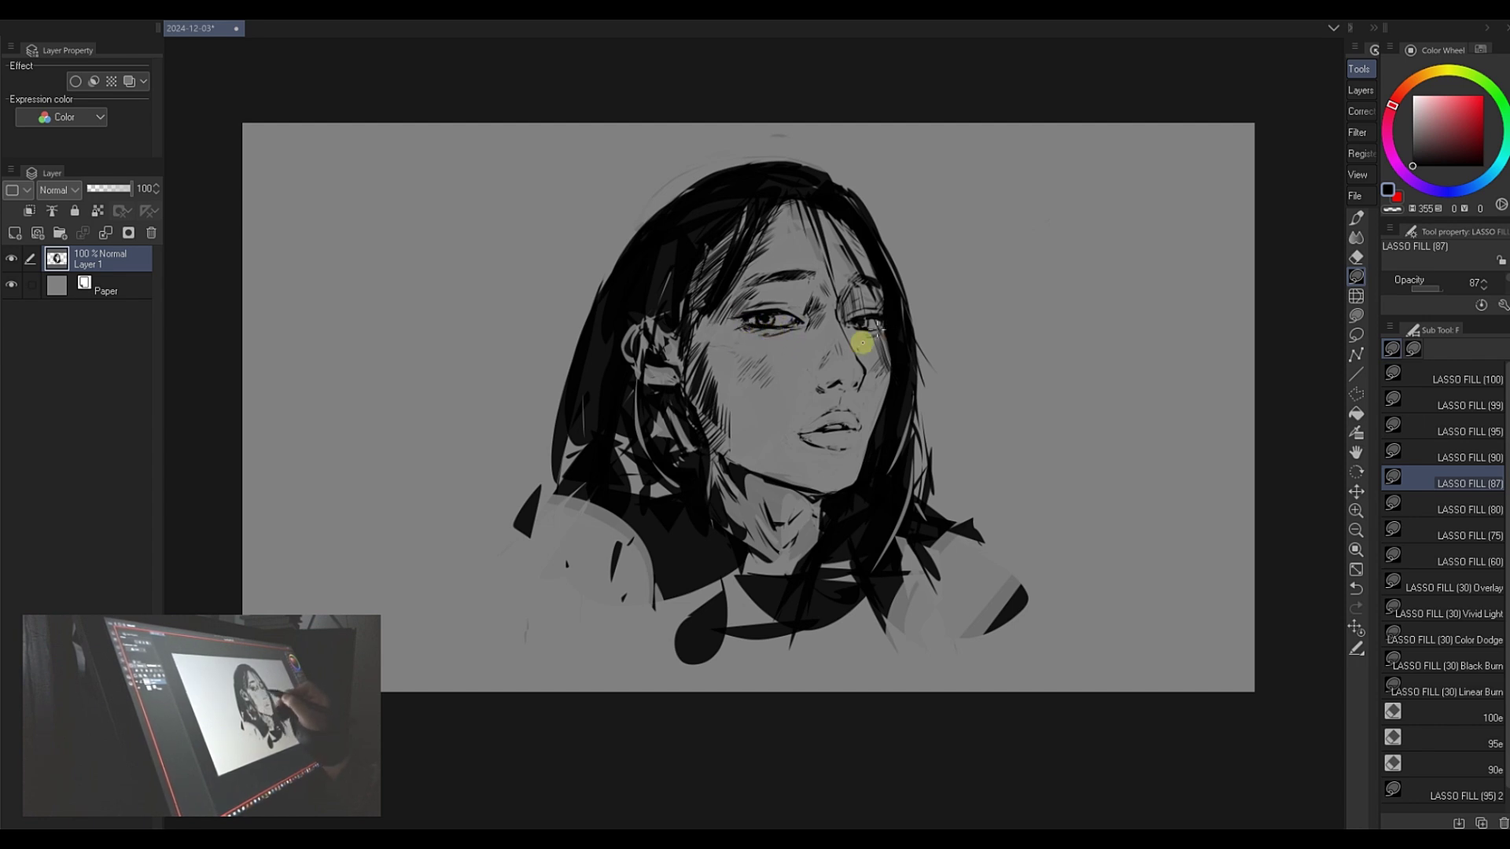
key(ctrl)
key(ctrl)
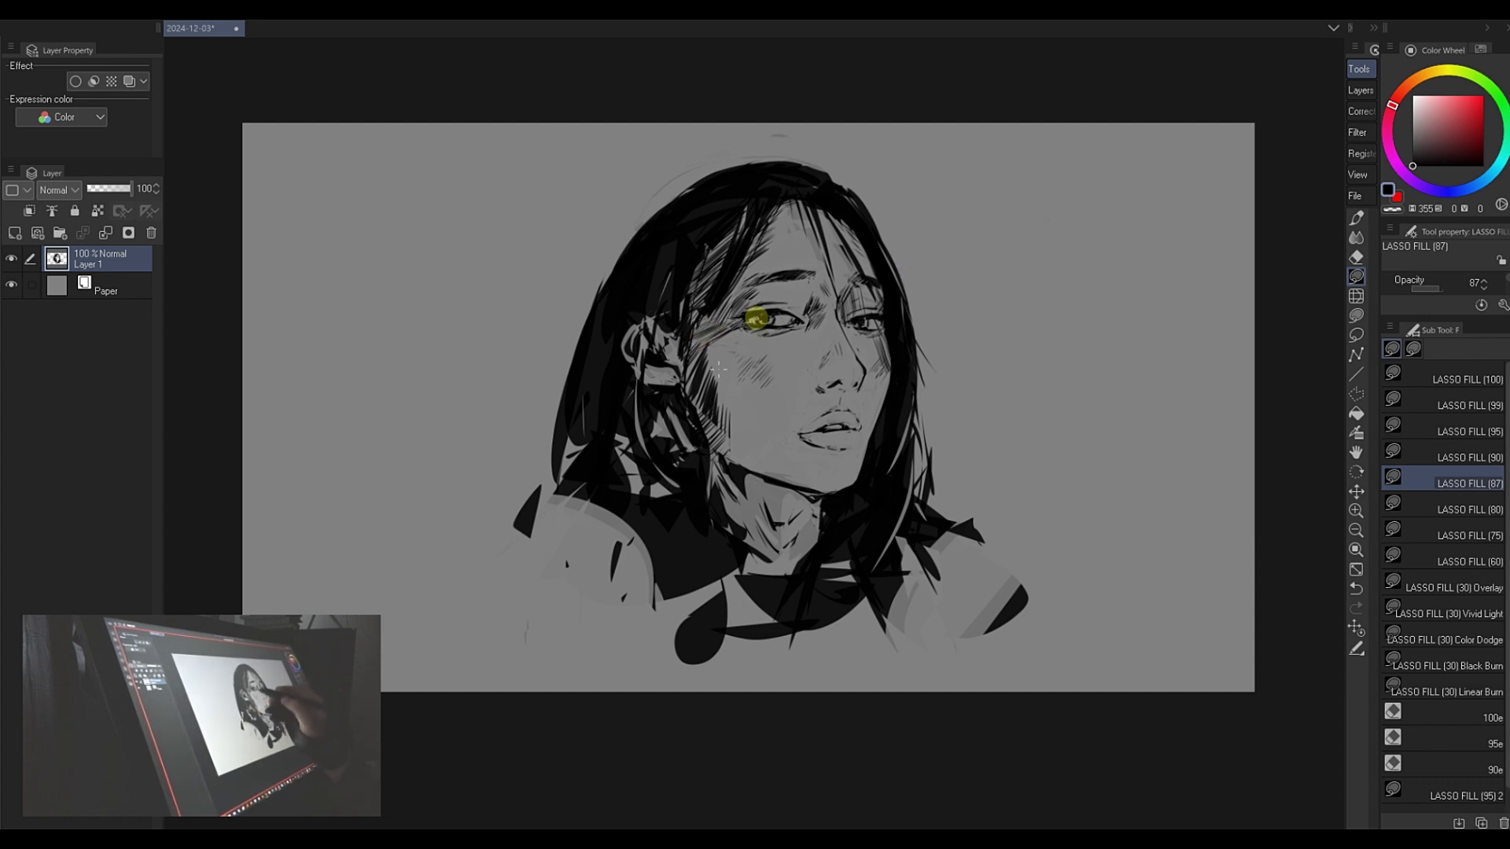
key(c)
drag(715, 342, 707, 374)
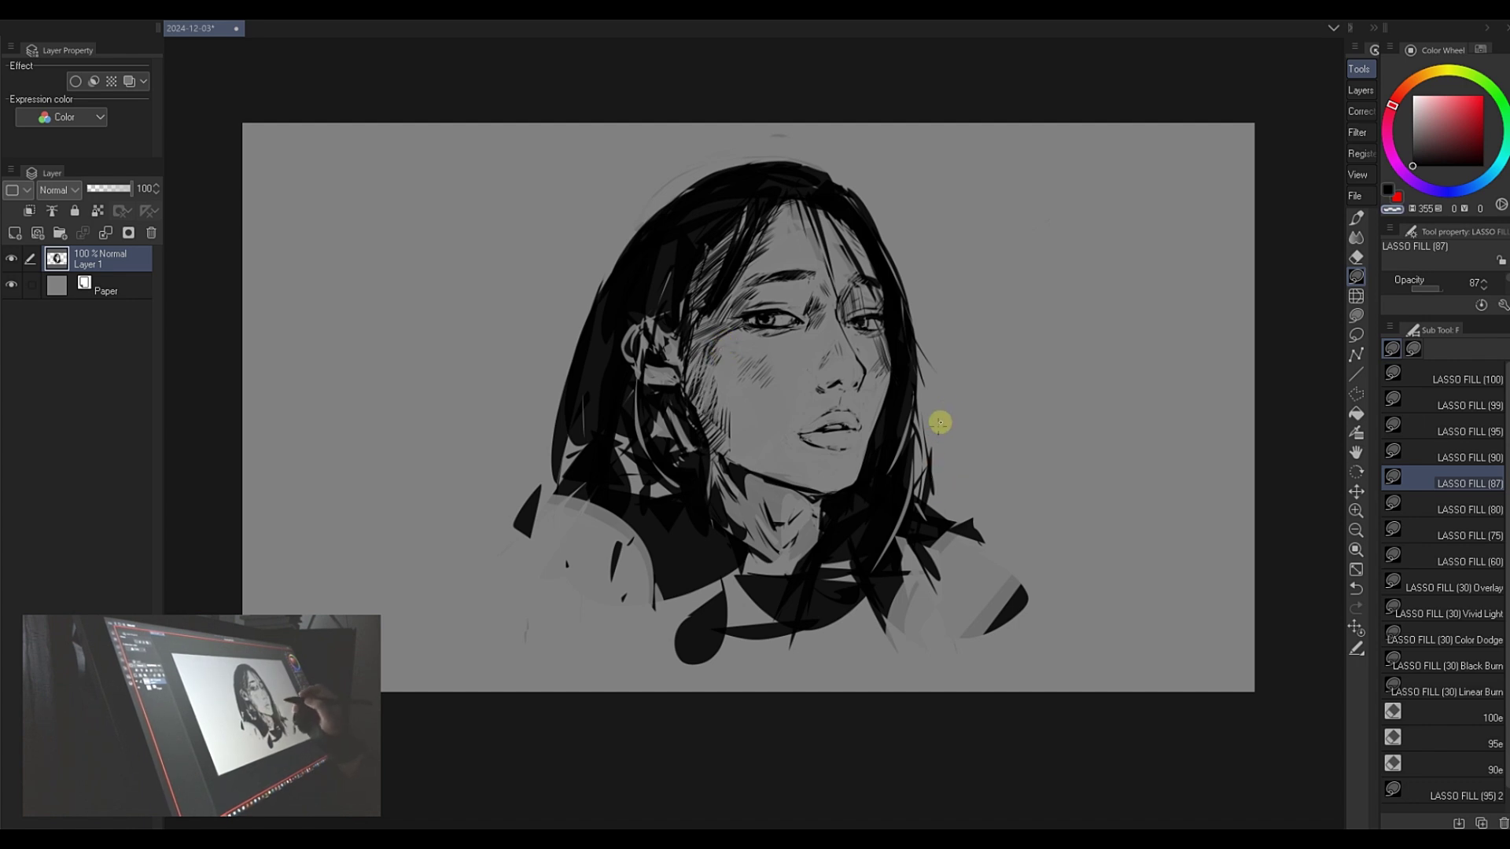
- Check the portrait in a mirrored view and at a reduced zoom
key(h)
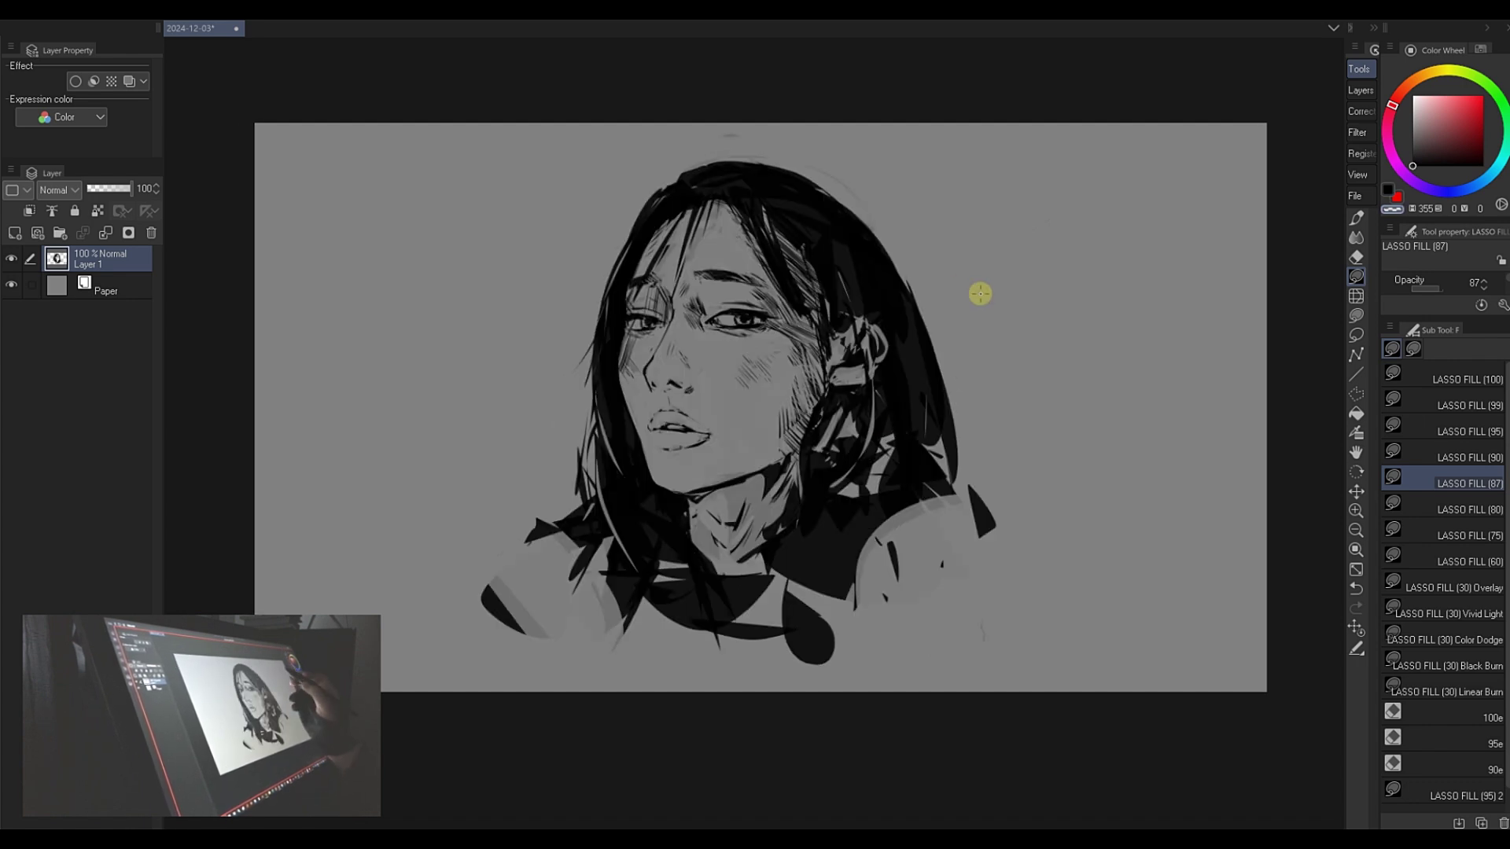
key(h)
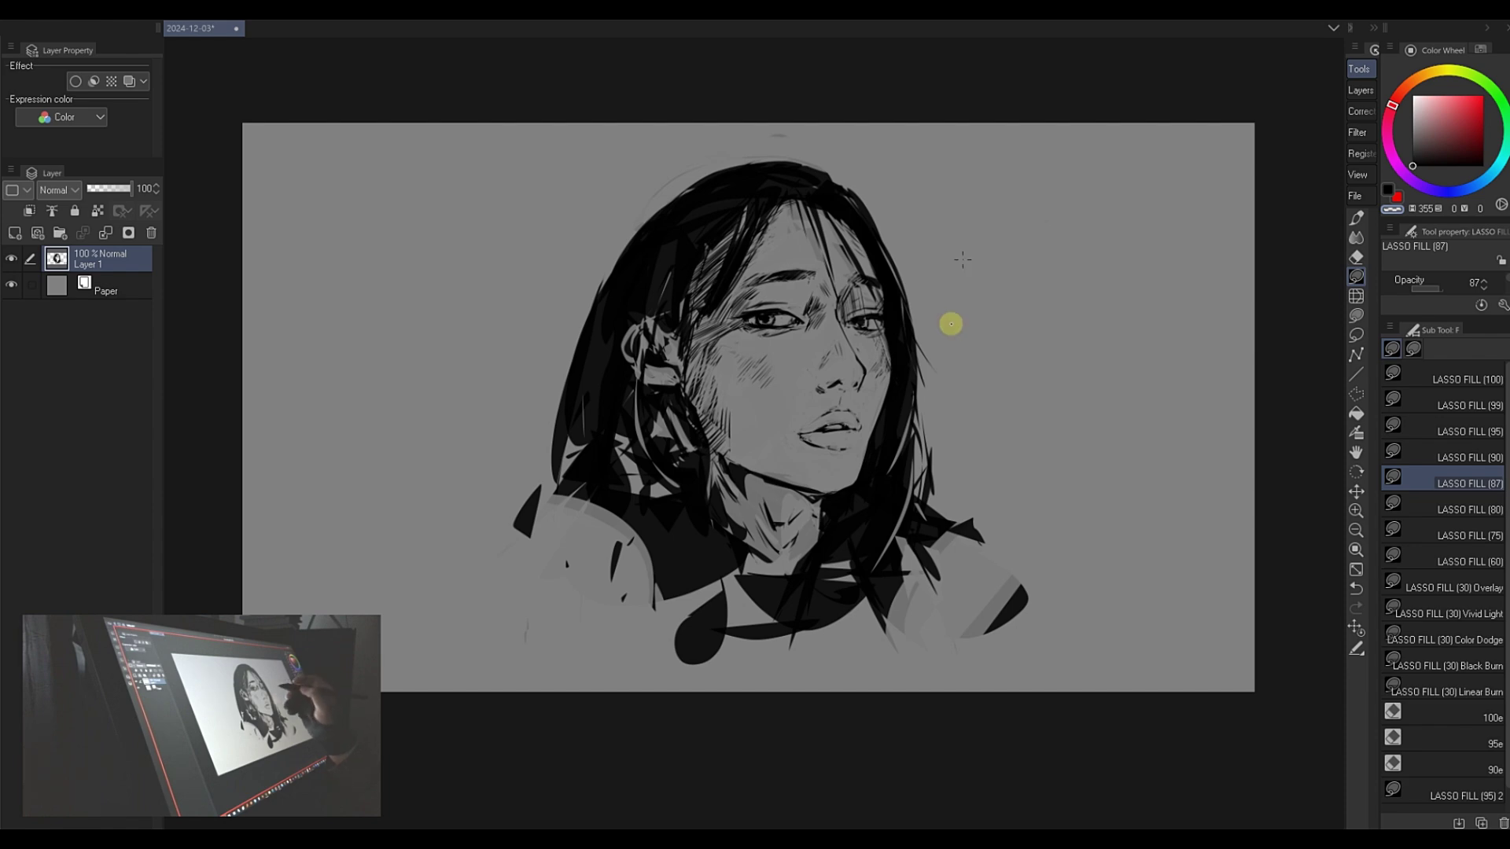
drag(950, 342, 970, 404)
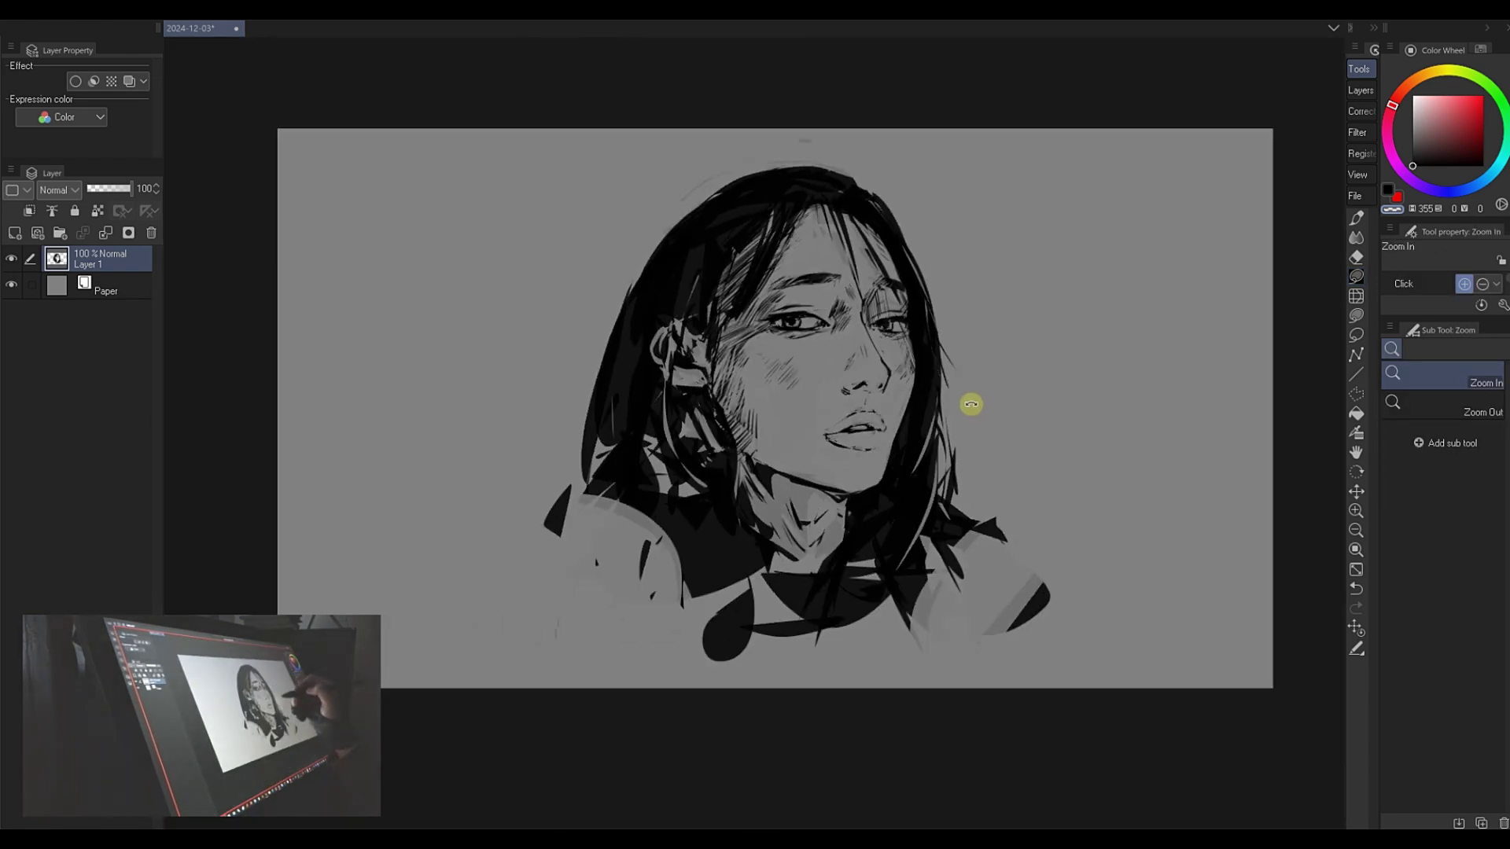
key(shift+space)
mouse_move(971, 224)
mouse_down()
mouse_move(721, 92)
mouse_move(876, 336)
mouse_move(762, 256)
mouse_move(674, 559)
mouse_move(889, 370)
mouse_move(908, 396)
mouse_move(949, 396)
mouse_up()
key(space)
key(ctrl+space)
- Lock Layer 1 and add a new layer between it and the Paper layer
click(106, 287)
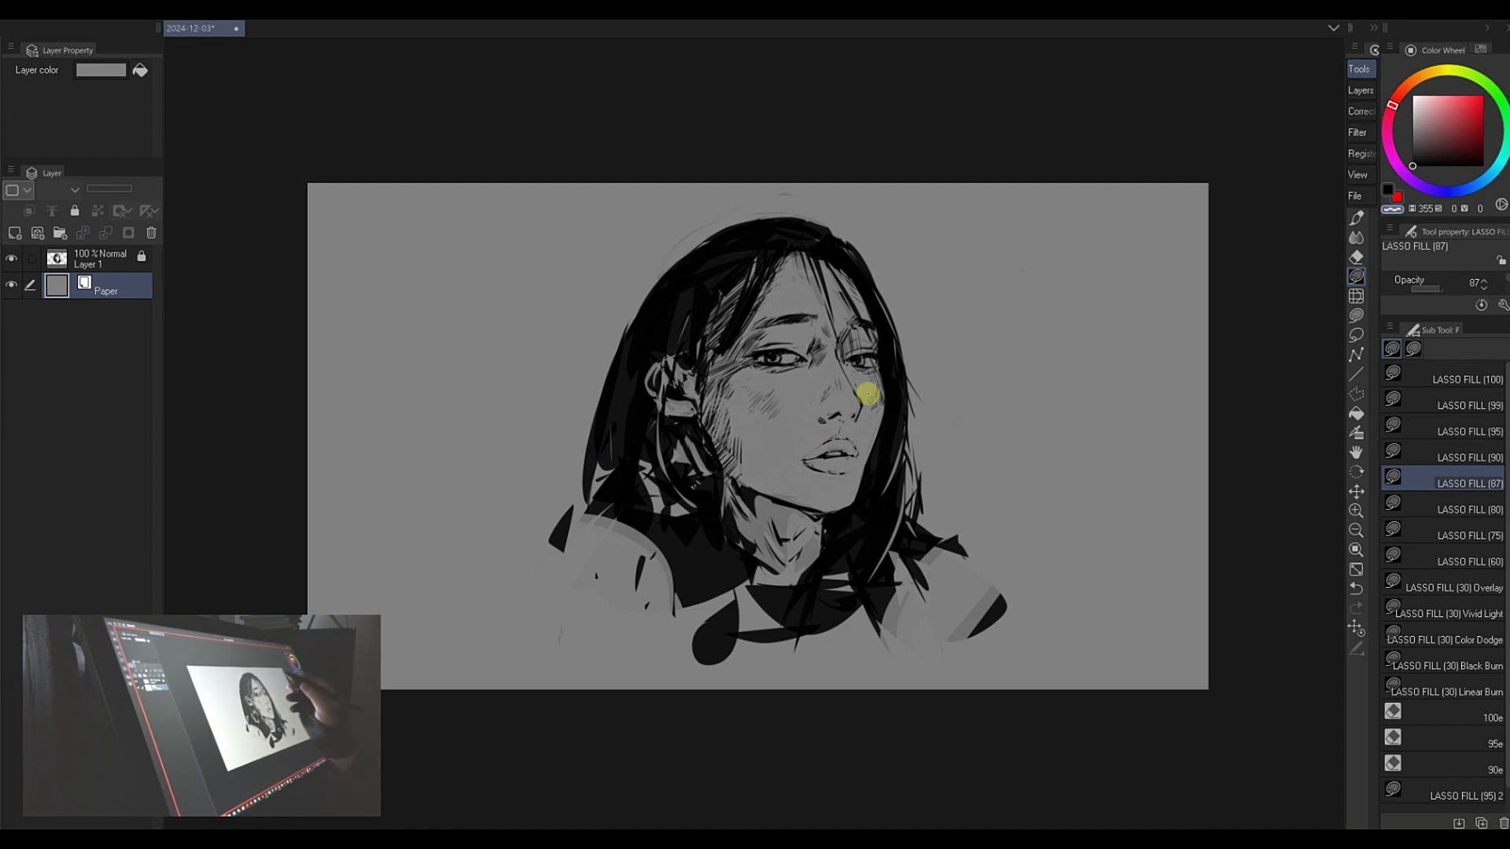
key(ctrl+shift+n)
drag(889, 432, 869, 427)
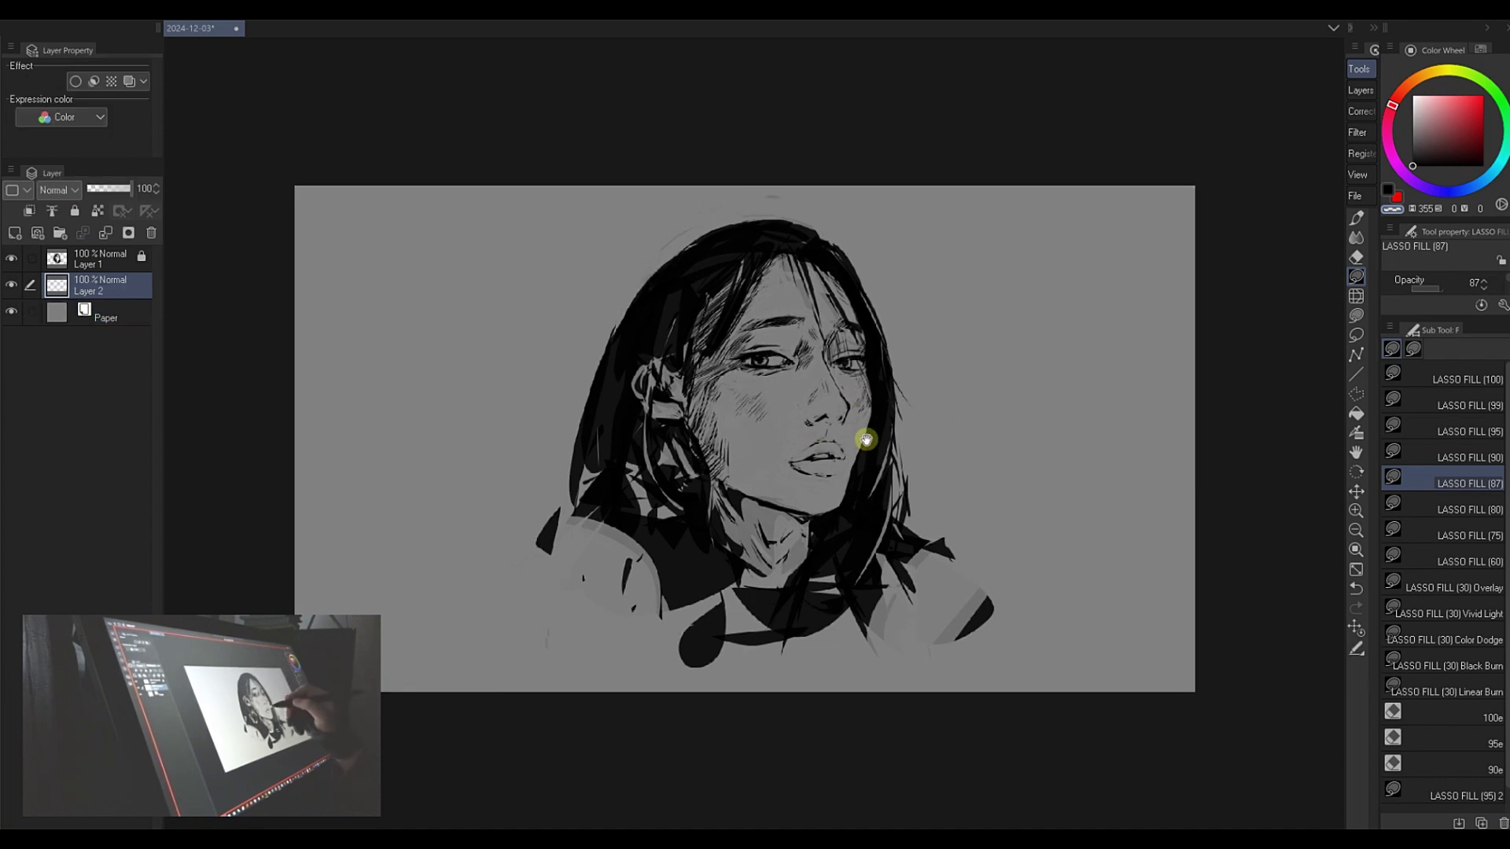
drag(105, 285, 109, 253)
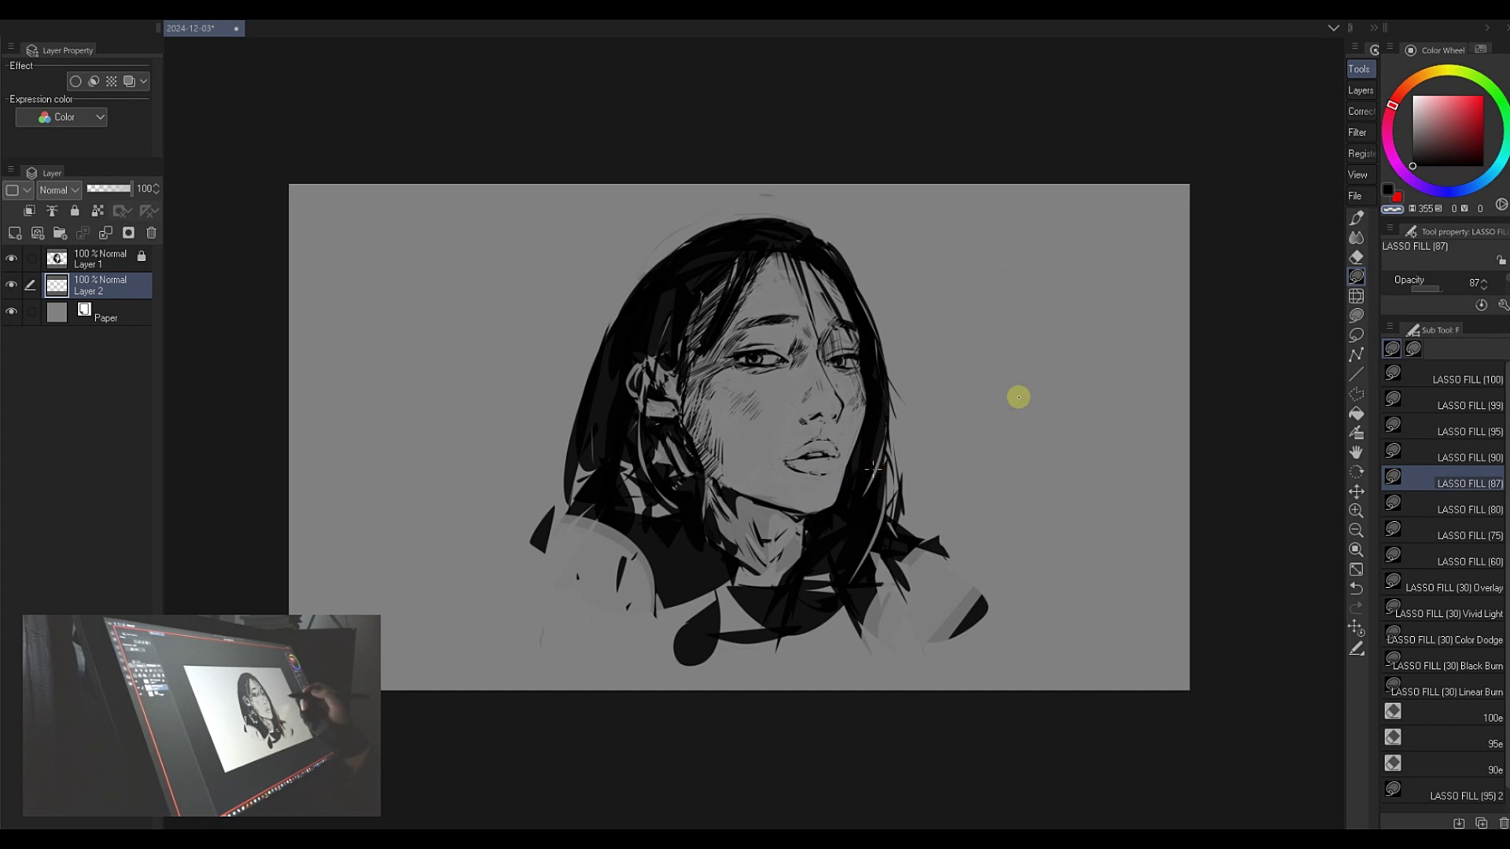
- Paint the face and neck with a Marker Round brush at size 120 in a skin tone of hue 32, saturation 29, value 75
key(p)
click(1477, 529)
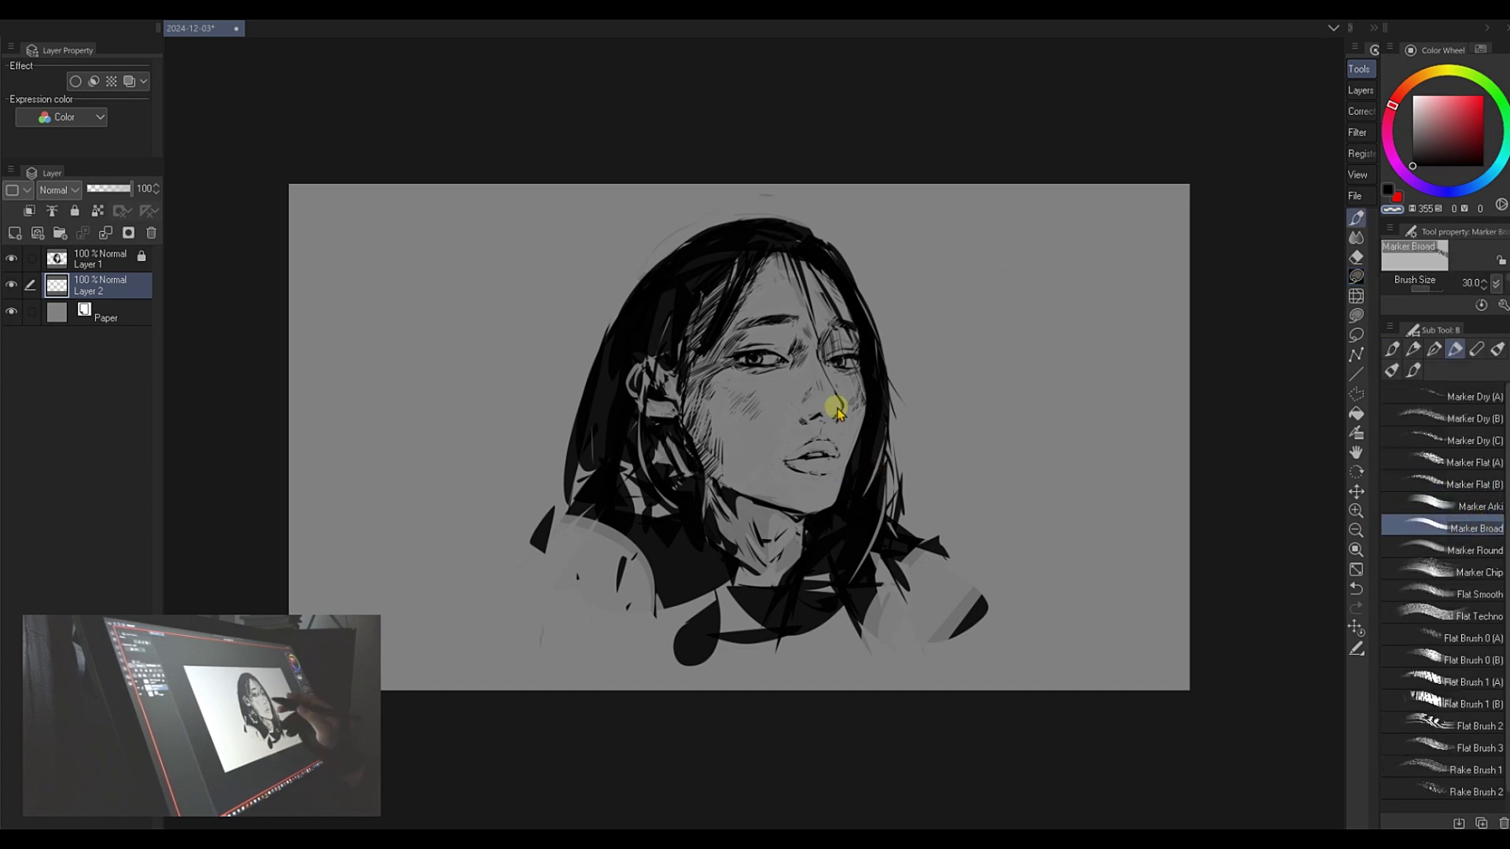
click(1475, 551)
click(1434, 118)
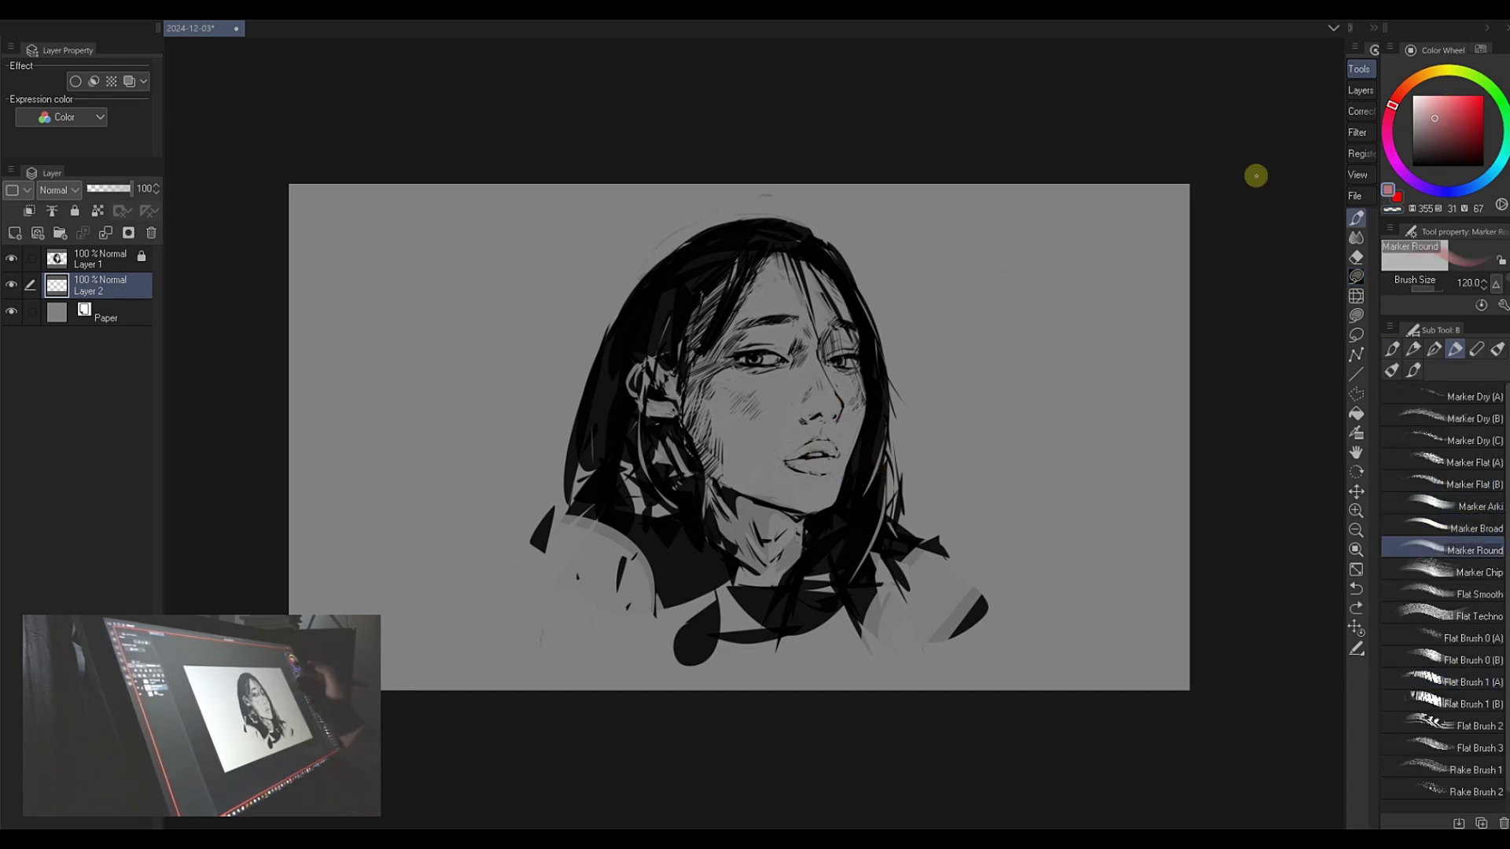
click(1419, 76)
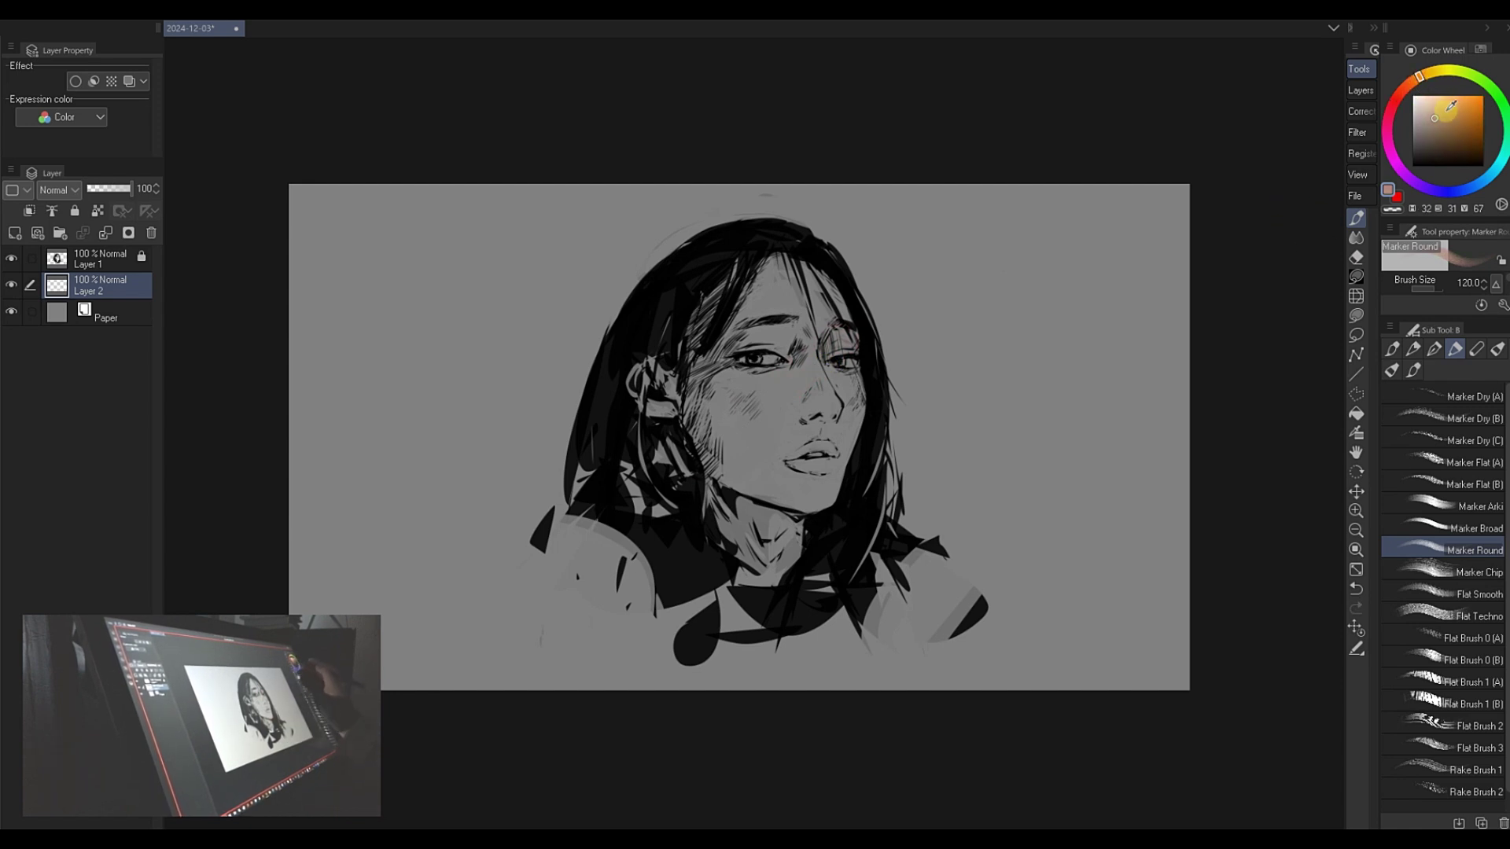
click(1427, 110)
mouse_move(790, 586)
mouse_down()
mouse_move(839, 480)
mouse_move(745, 503)
mouse_move(782, 445)
mouse_move(638, 456)
mouse_move(653, 523)
mouse_move(691, 534)
mouse_move(723, 503)
mouse_move(741, 470)
mouse_move(711, 497)
mouse_move(658, 456)
mouse_move(704, 454)
mouse_up()
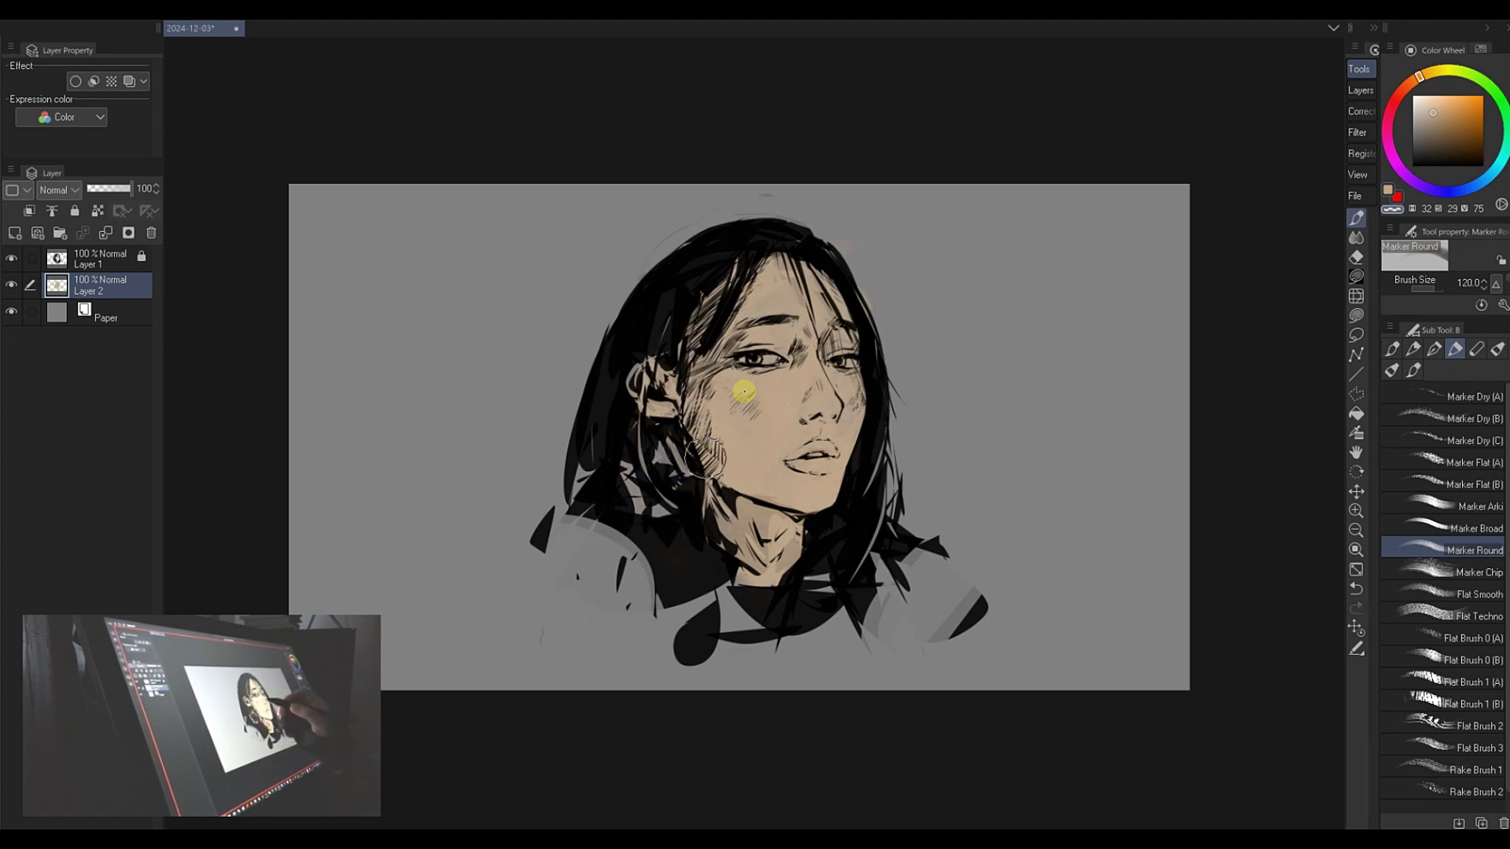
mouse_move(744, 391)
mouse_down()
mouse_move(729, 459)
mouse_move(640, 385)
mouse_move(649, 309)
mouse_move(656, 337)
mouse_move(678, 298)
mouse_up()
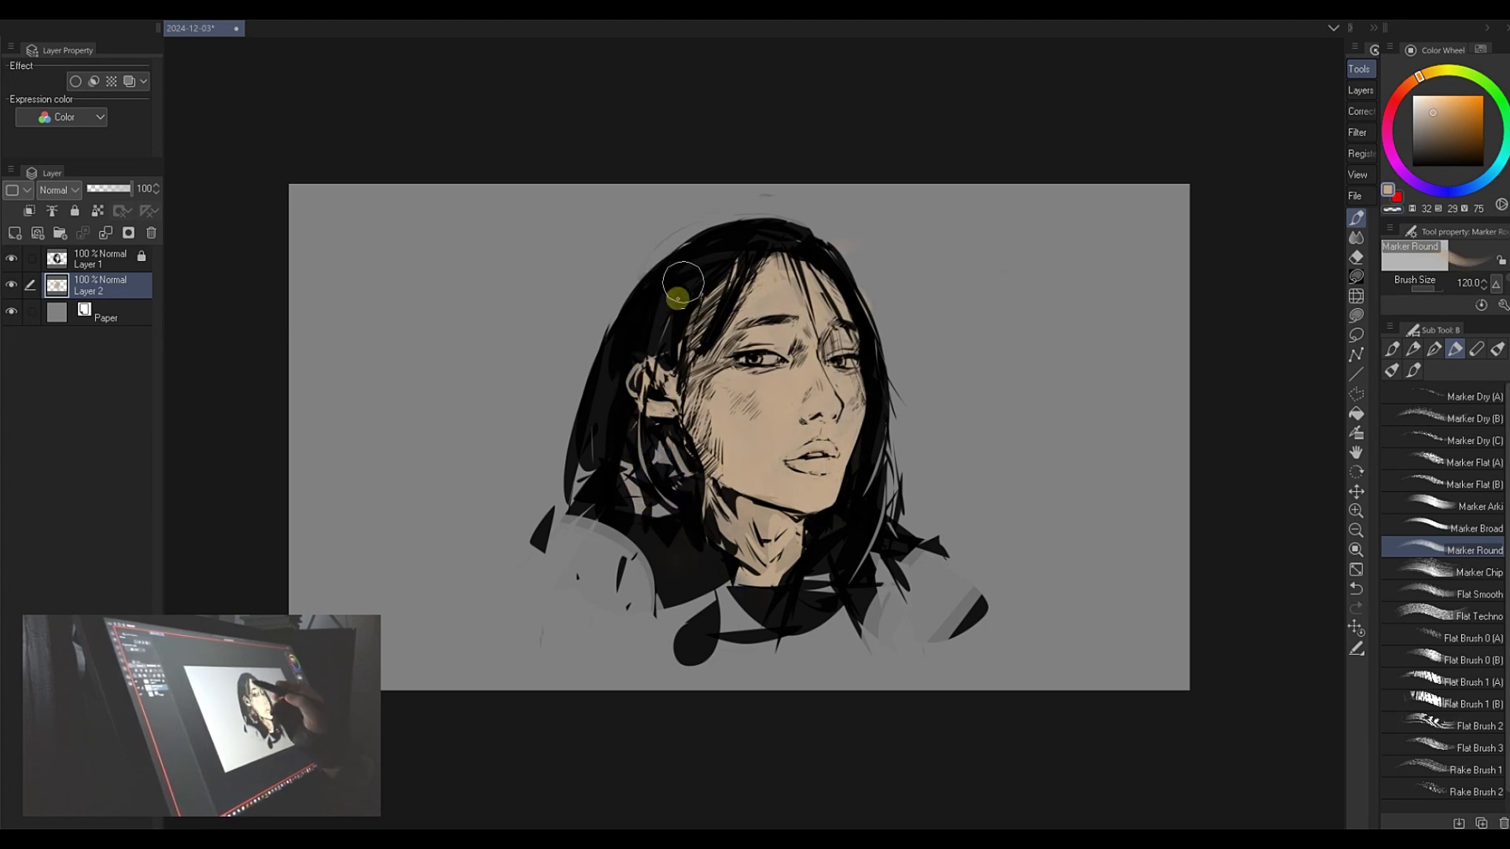
- Reduce the marker to size 60, fill the ear with the skin tone, and erase the skin color spilling below the neck
key(bracketleft)
key(bracketleft)
key(bracketleft)
mouse_move(642, 365)
mouse_down()
mouse_move(687, 374)
mouse_move(656, 382)
mouse_up()
drag(844, 568, 796, 612)
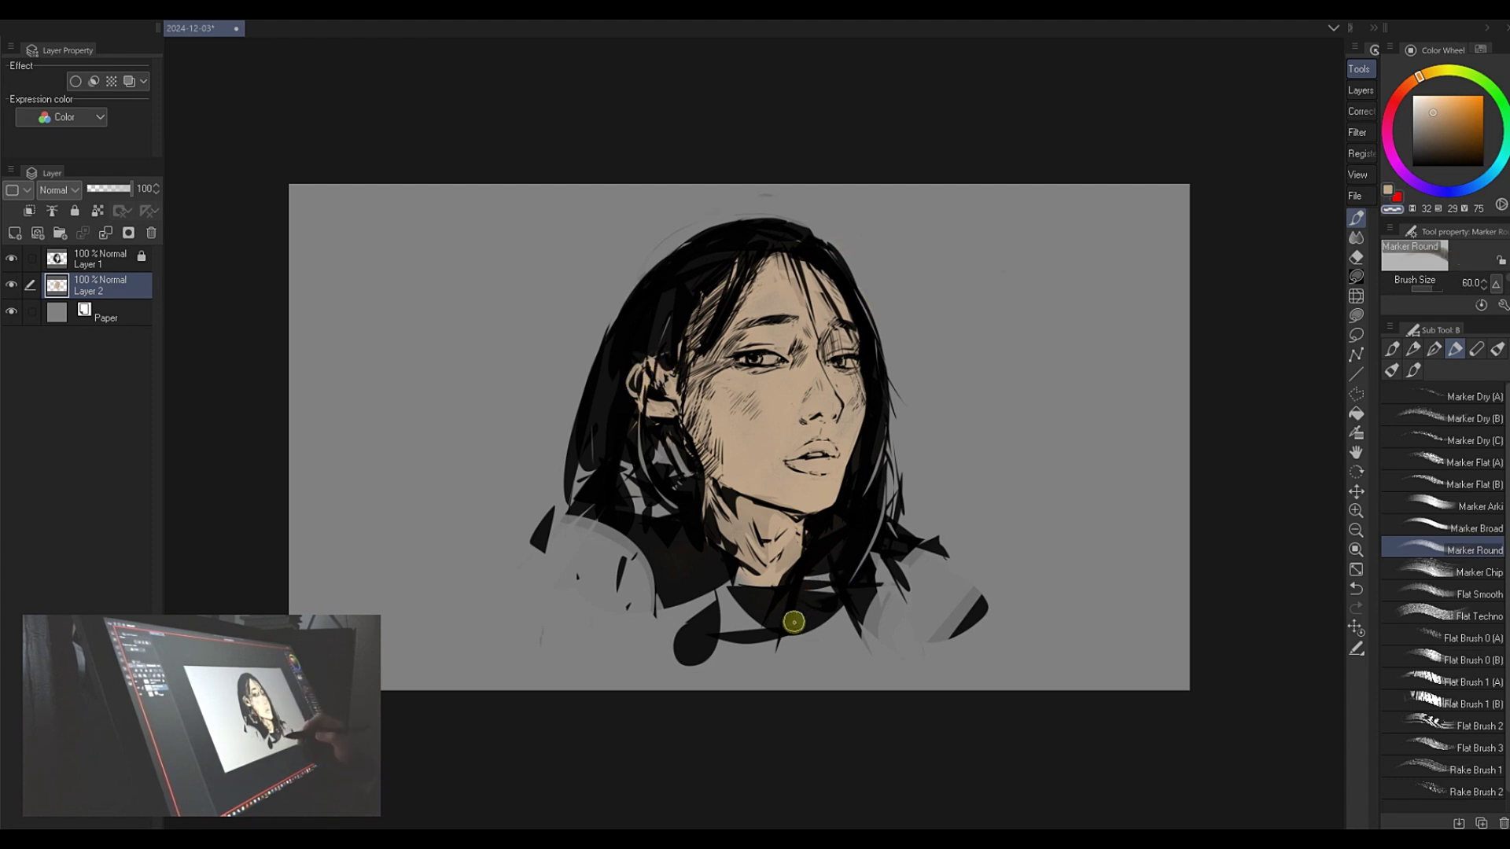
- Add a new layer above the skin color layer and set the paint color to a bluish violet of hue 247
key(ctrl+shift+n)
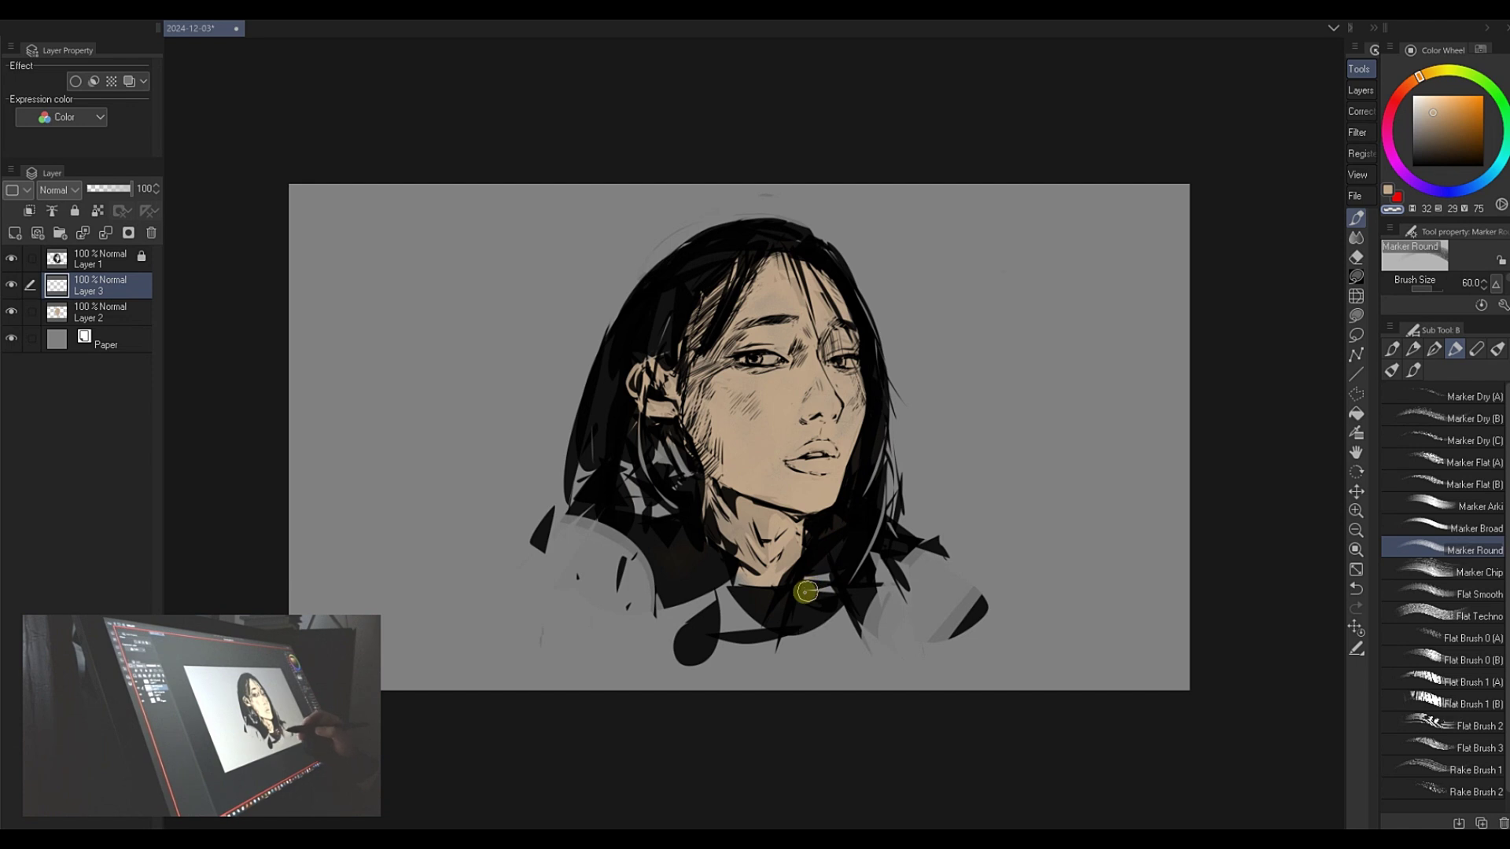
click(1473, 186)
drag(1387, 147, 1392, 159)
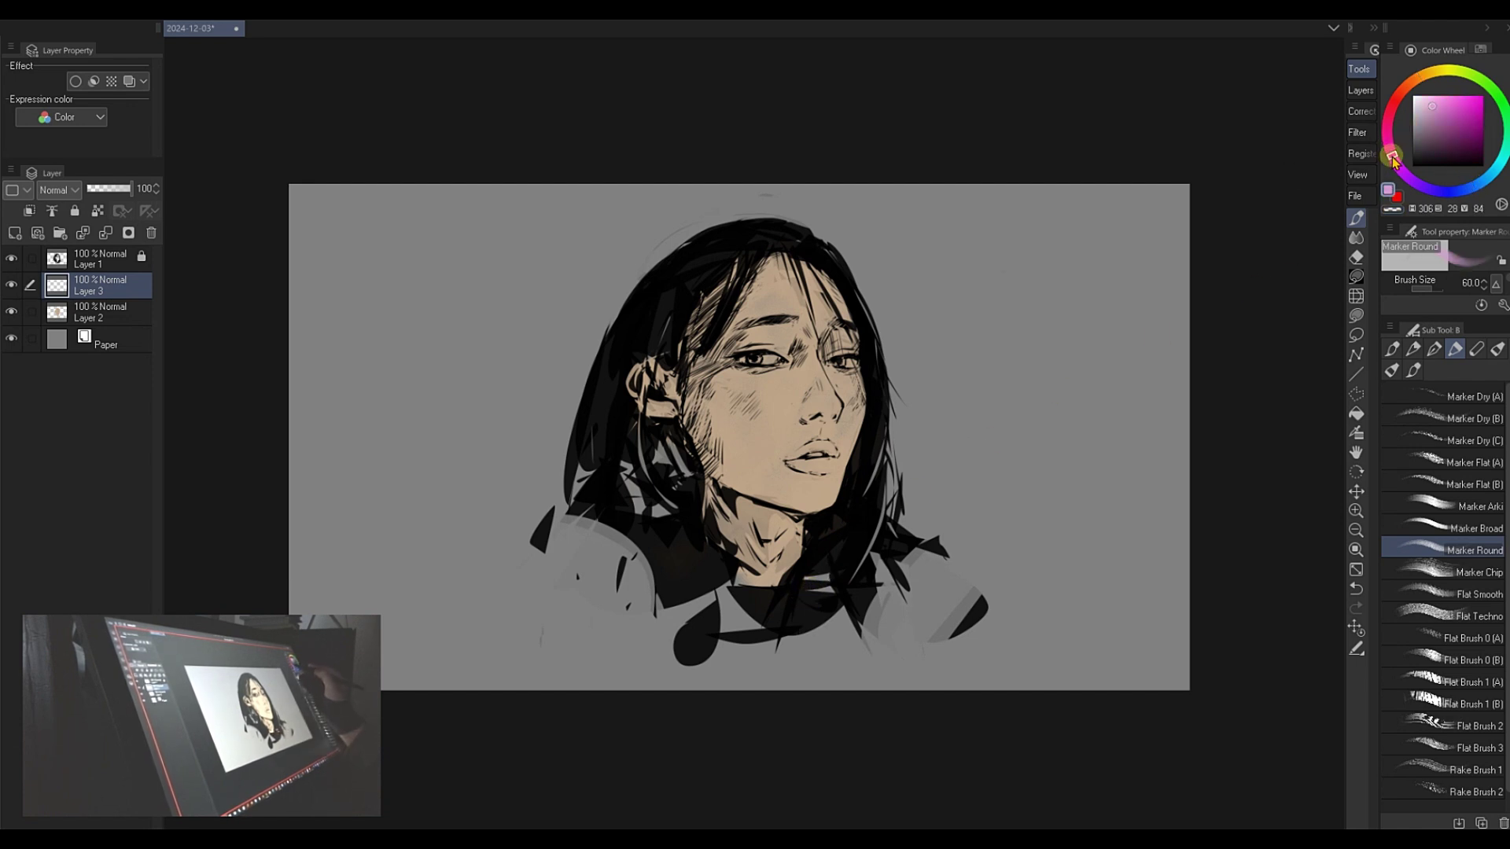
click(1447, 192)
click(1442, 191)
- Try bluish violet shading strokes on the near cheek, first bright and then darker and more muted, undoing each attempt
drag(712, 365, 690, 444)
drag(731, 390, 720, 456)
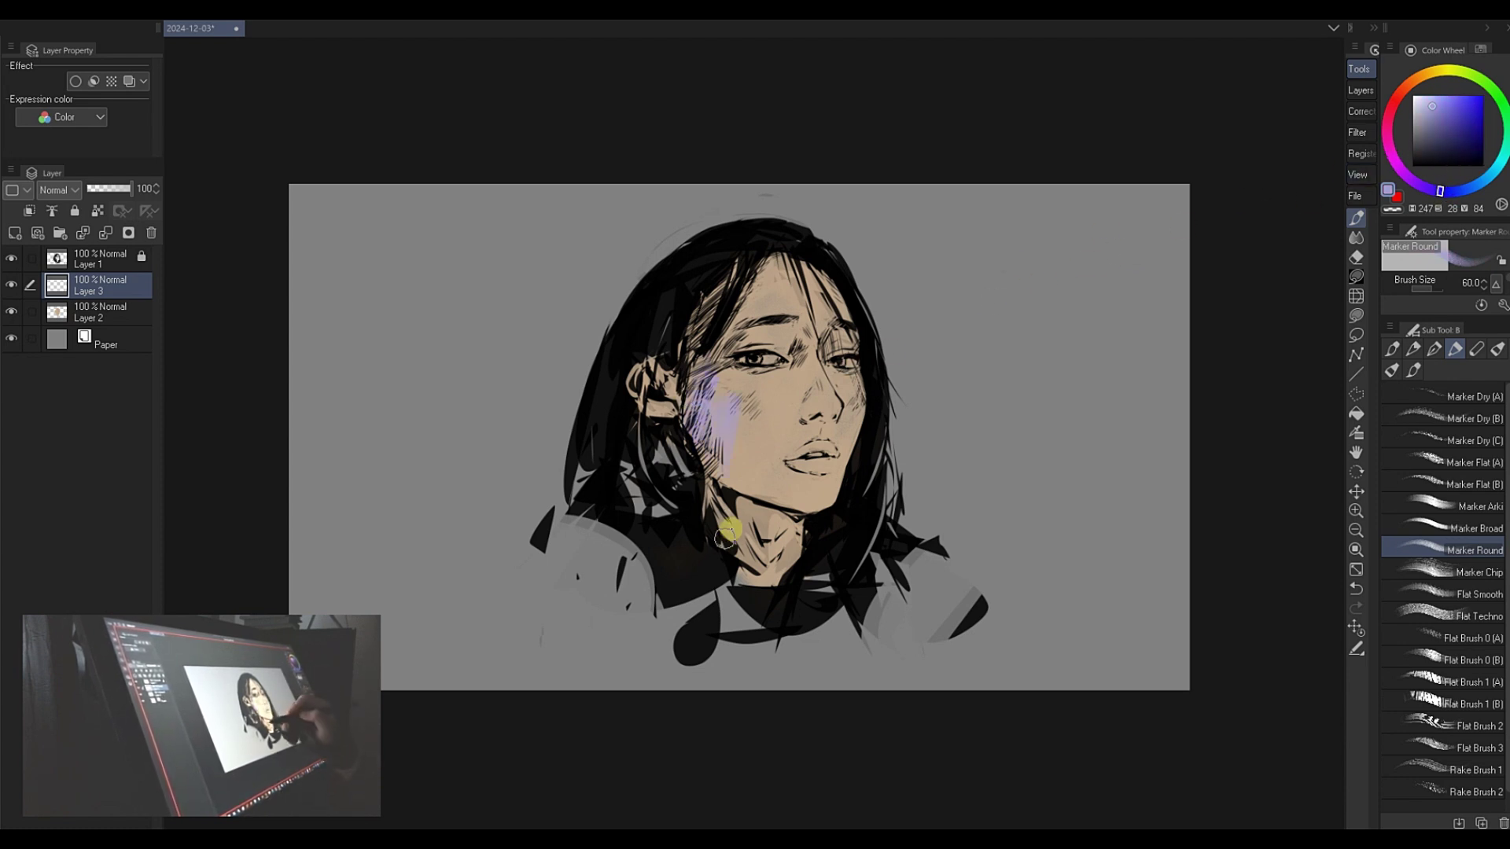
key(ctrl+z)
key(ctrl+z)
click(1420, 136)
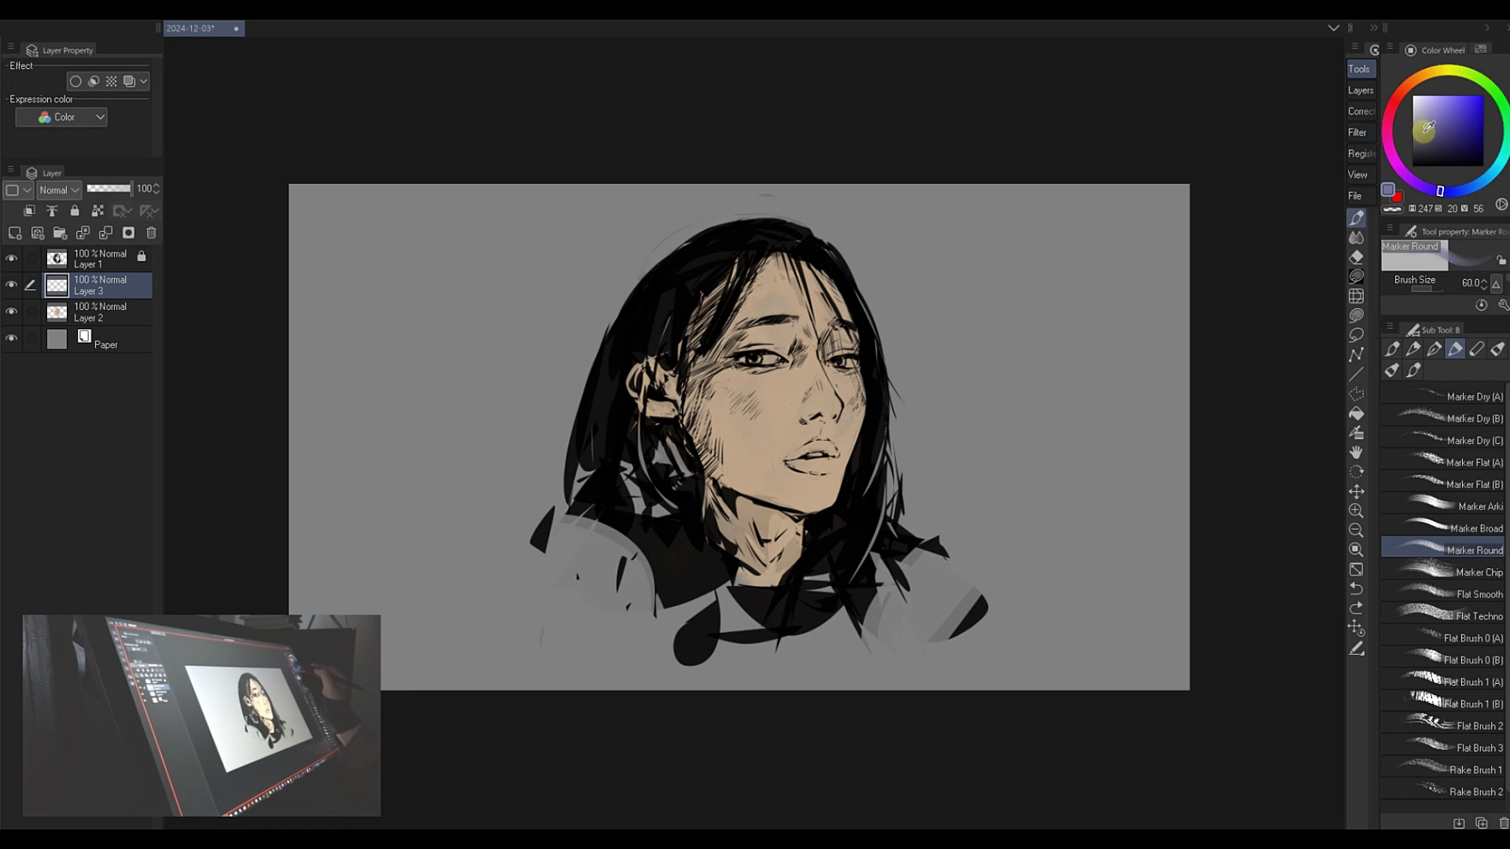
mouse_move(701, 382)
mouse_down()
mouse_move(692, 449)
mouse_move(717, 476)
mouse_up()
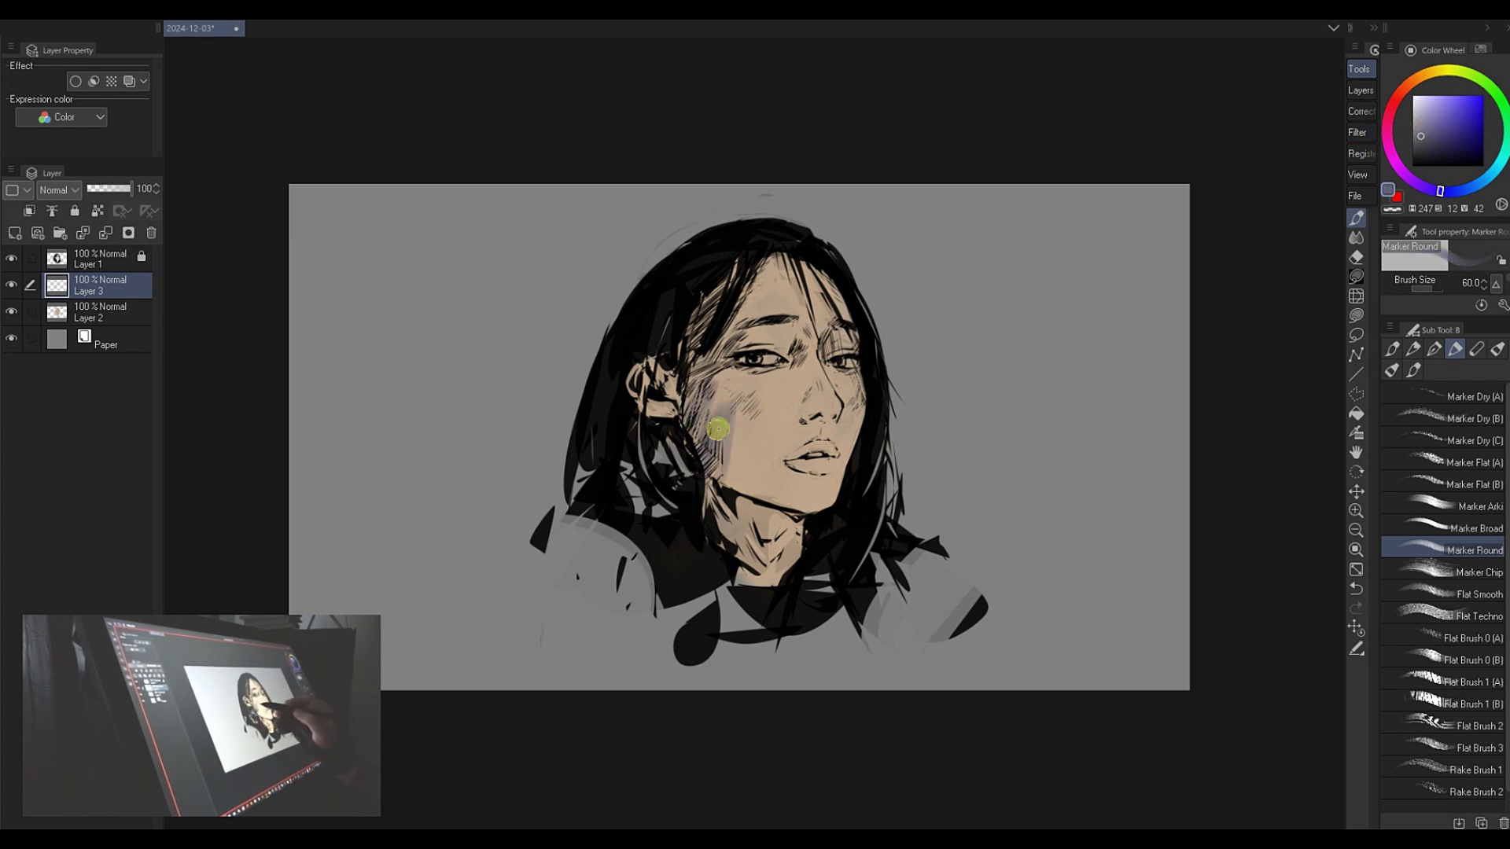
key(ctrl+z)
- Shade the near cheek edge, neck and nose bridge in a muted violet of hue 247, saturation 15, value 63
mouse_move(696, 366)
mouse_down()
mouse_move(685, 472)
mouse_move(728, 464)
mouse_move(769, 542)
mouse_up()
key(ctrl+z)
click(1422, 121)
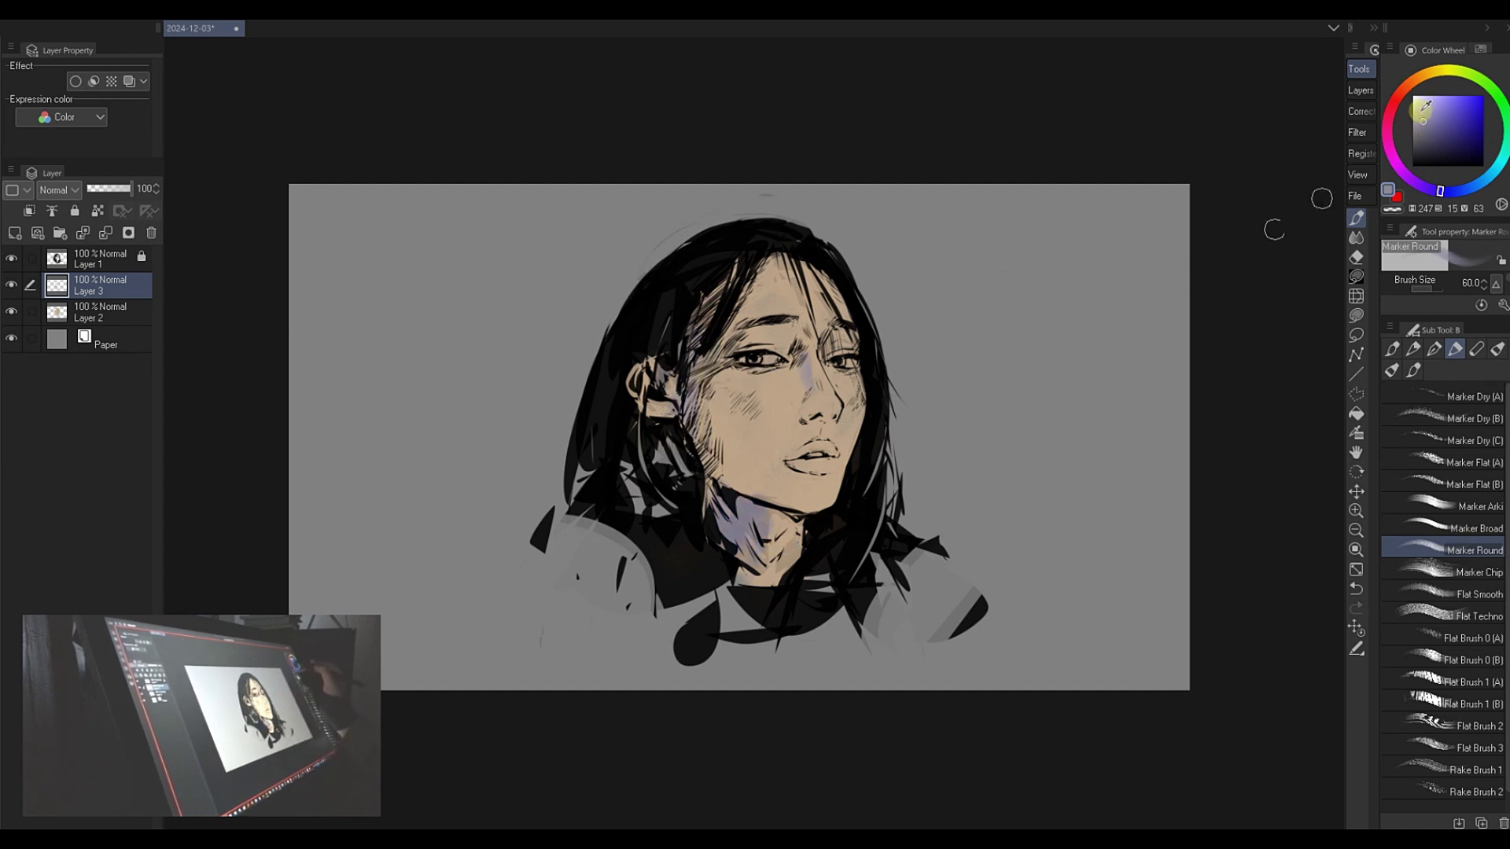
- Try purplish pink patches of hue 302 and 318 on the near cheek, undoing each attempt
click(1394, 158)
click(1430, 104)
mouse_move(769, 405)
mouse_down()
mouse_move(751, 453)
mouse_move(762, 418)
mouse_move(772, 470)
mouse_move(761, 391)
mouse_up()
key(ctrl+z)
click(1421, 115)
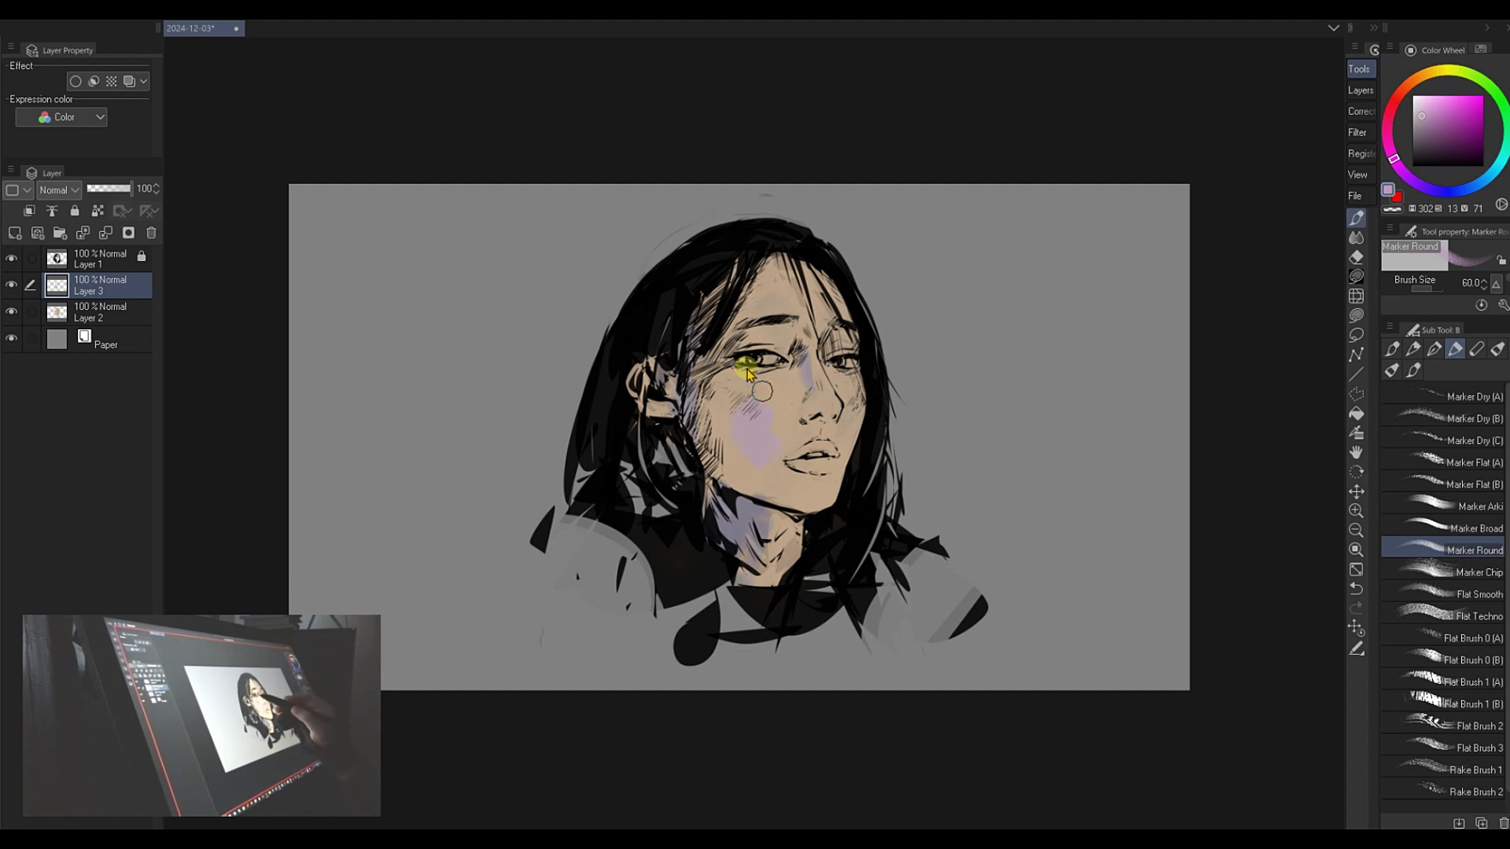
key(ctrl+z)
click(1389, 144)
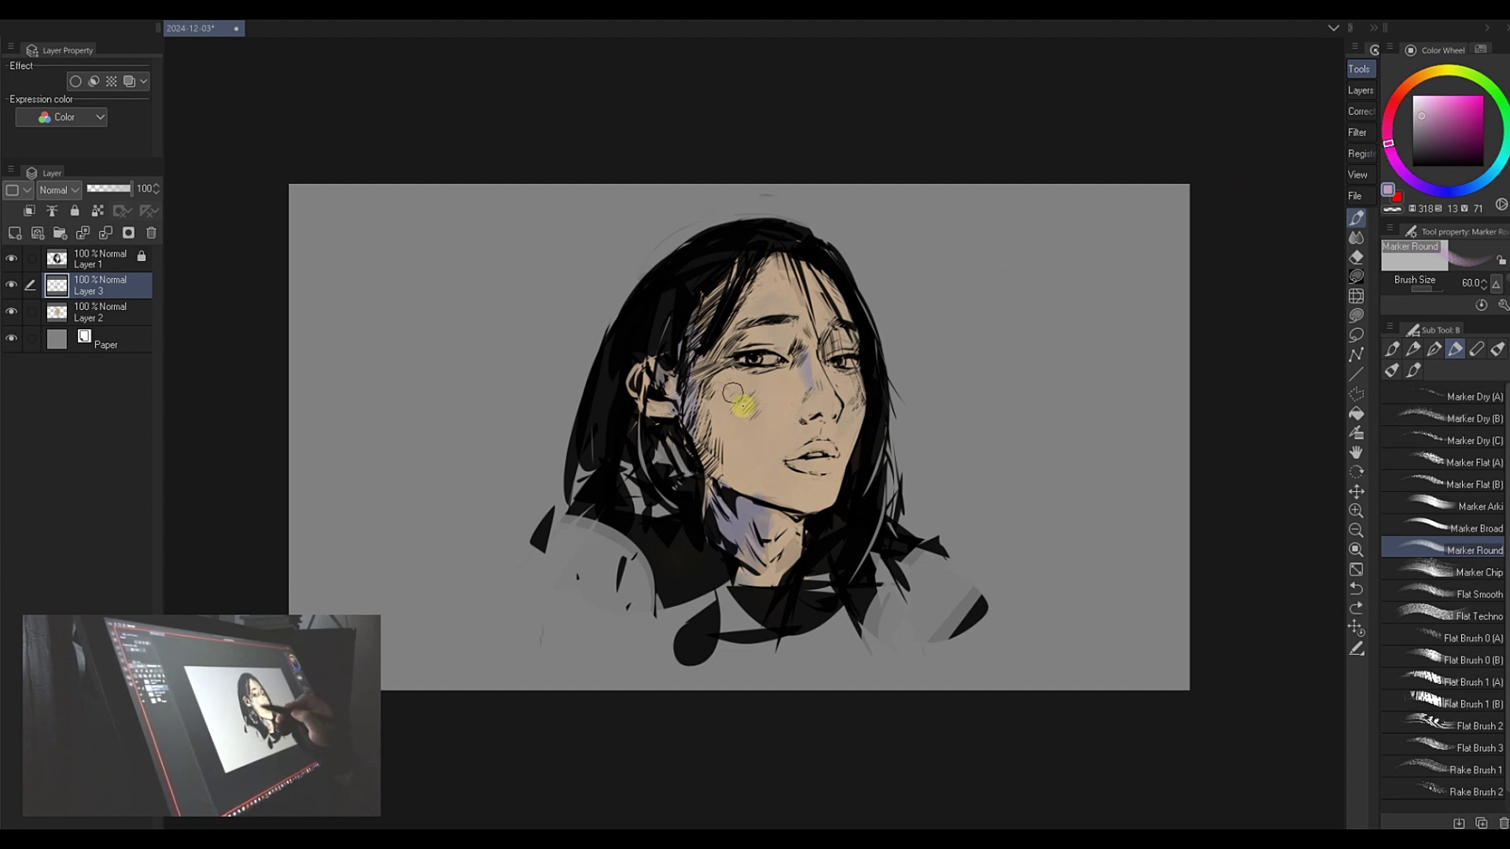
drag(732, 392, 755, 464)
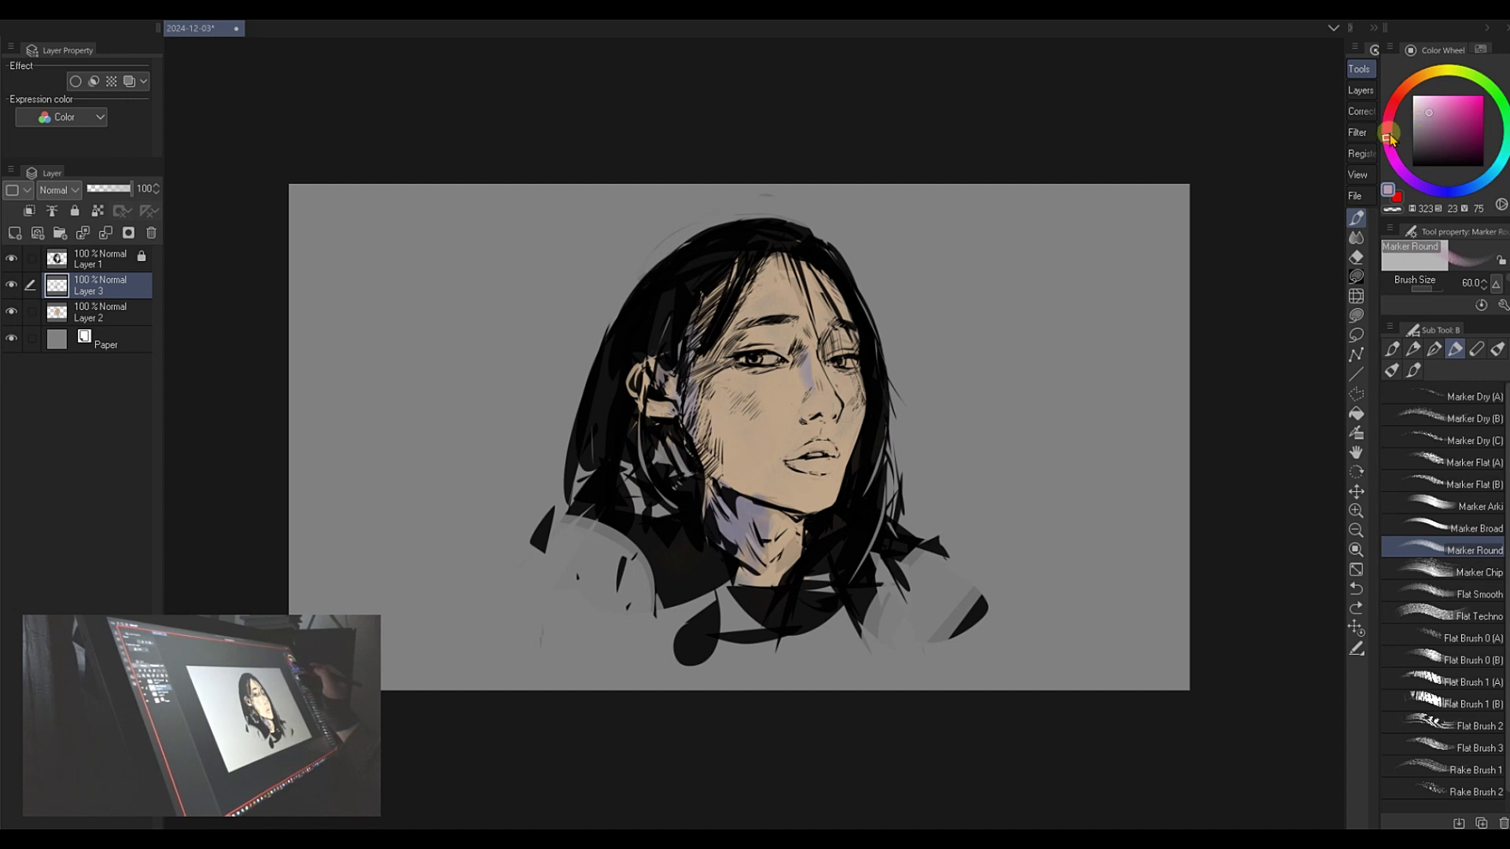
- Brush a soft mauve blush of hue 330, saturation 16, value 75 onto the near cheek
drag(1389, 140, 1386, 131)
mouse_move(729, 399)
mouse_down()
mouse_move(736, 460)
mouse_move(781, 432)
mouse_move(740, 403)
mouse_up()
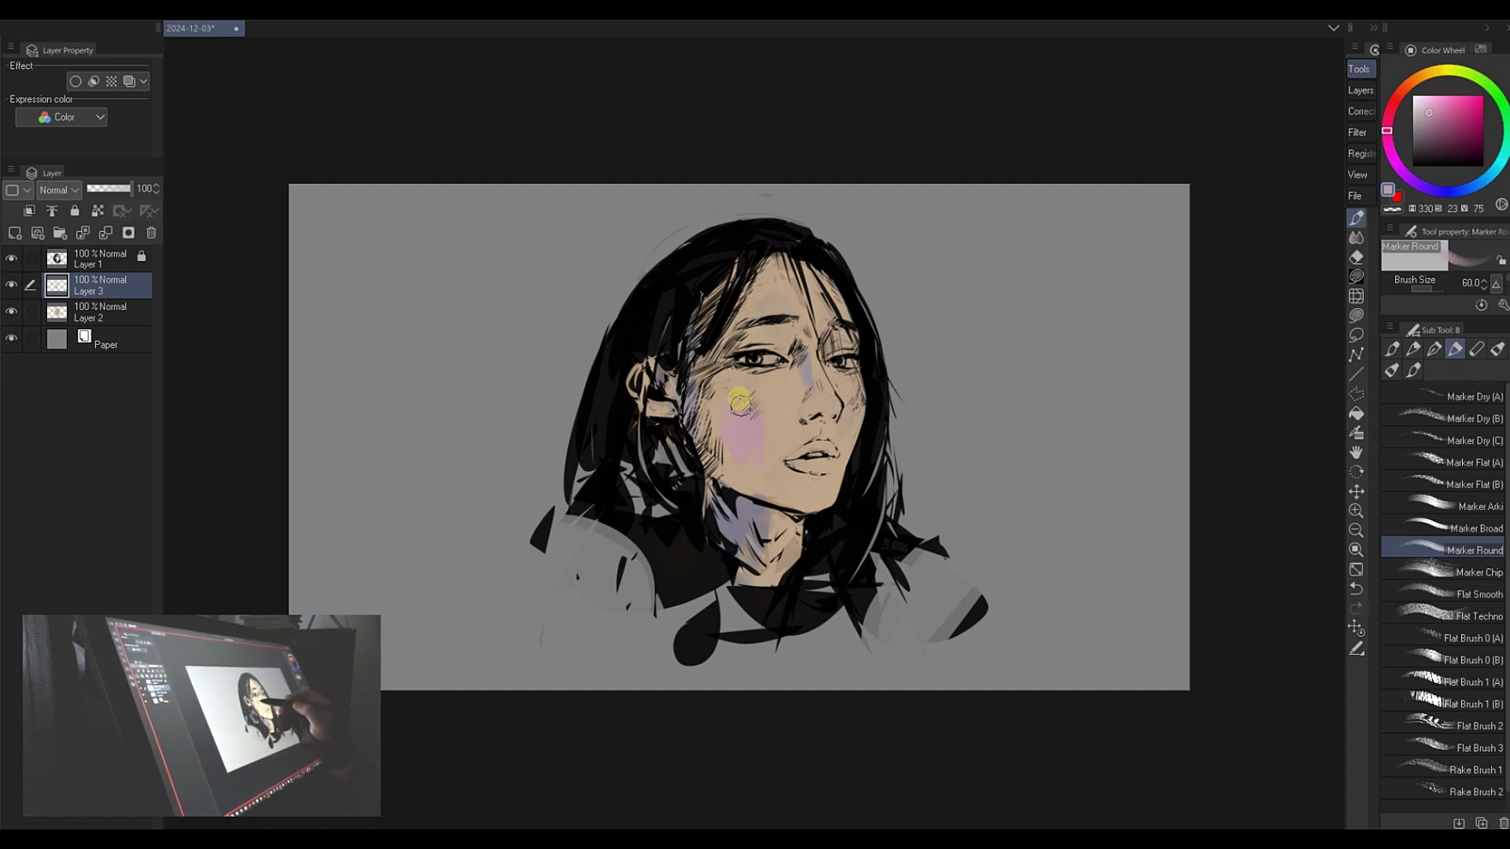
click(1425, 110)
drag(733, 380, 743, 412)
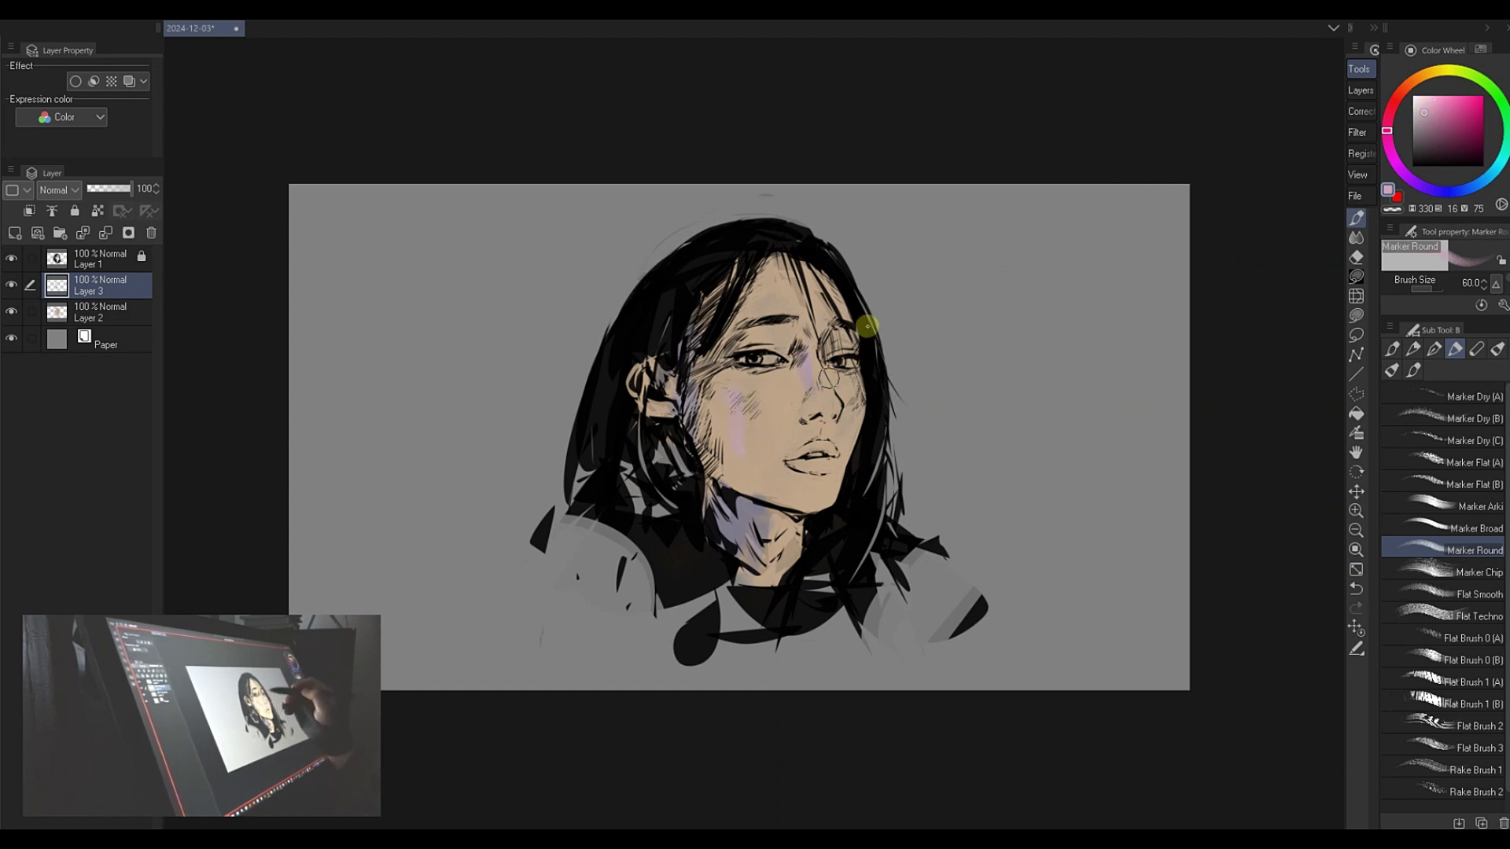
- Strengthen the near cheek blush with hue 340 pink, and tint the forehead and nose bridge at saturation 21, value 79
drag(1387, 131, 1387, 120)
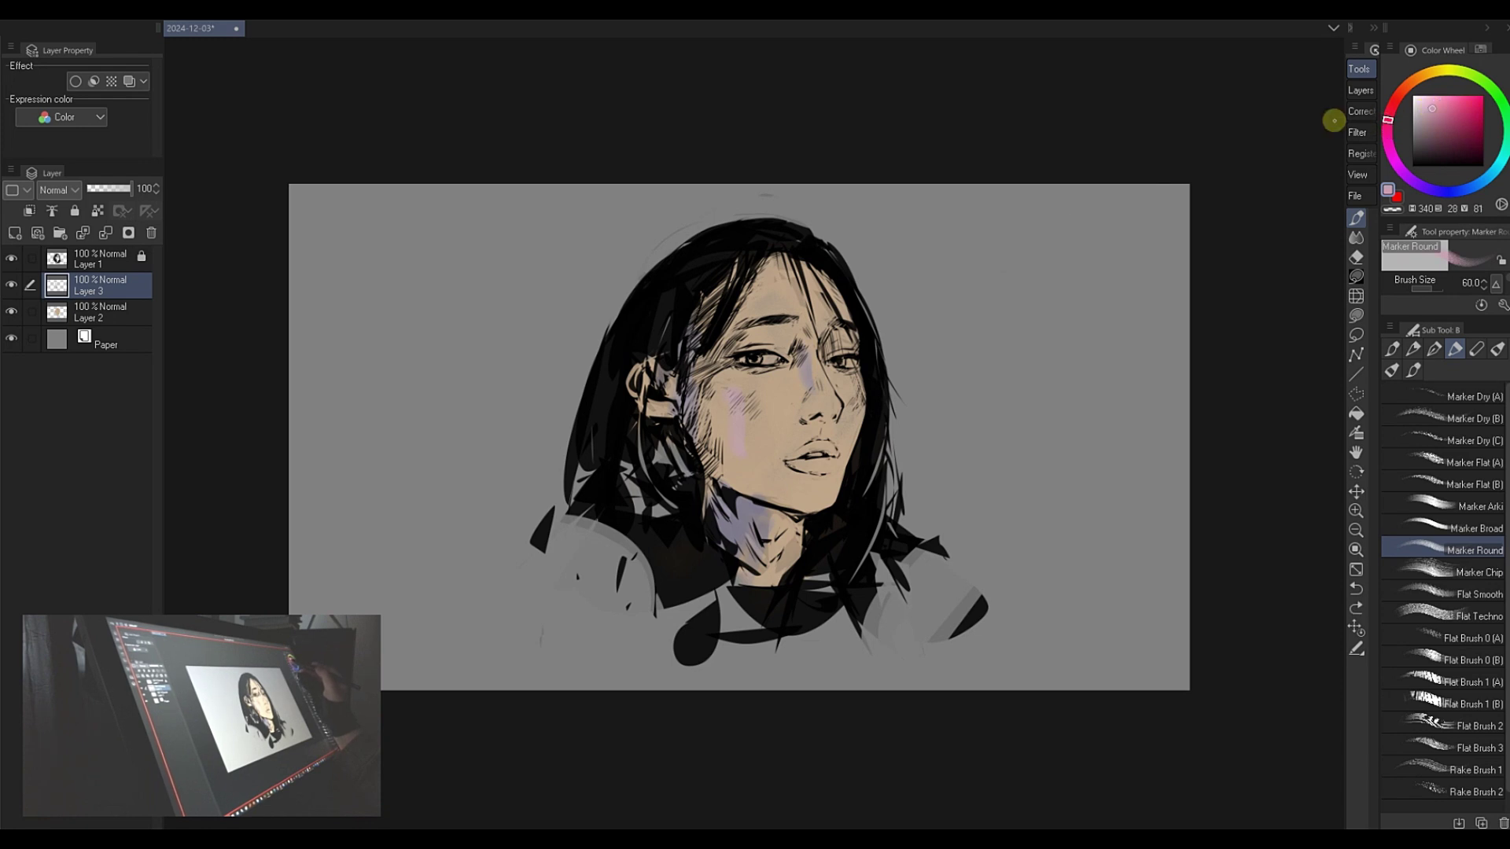
mouse_move(717, 425)
mouse_down()
mouse_move(741, 388)
mouse_move(780, 449)
mouse_move(730, 420)
mouse_move(777, 462)
mouse_move(755, 425)
mouse_up()
click(1427, 110)
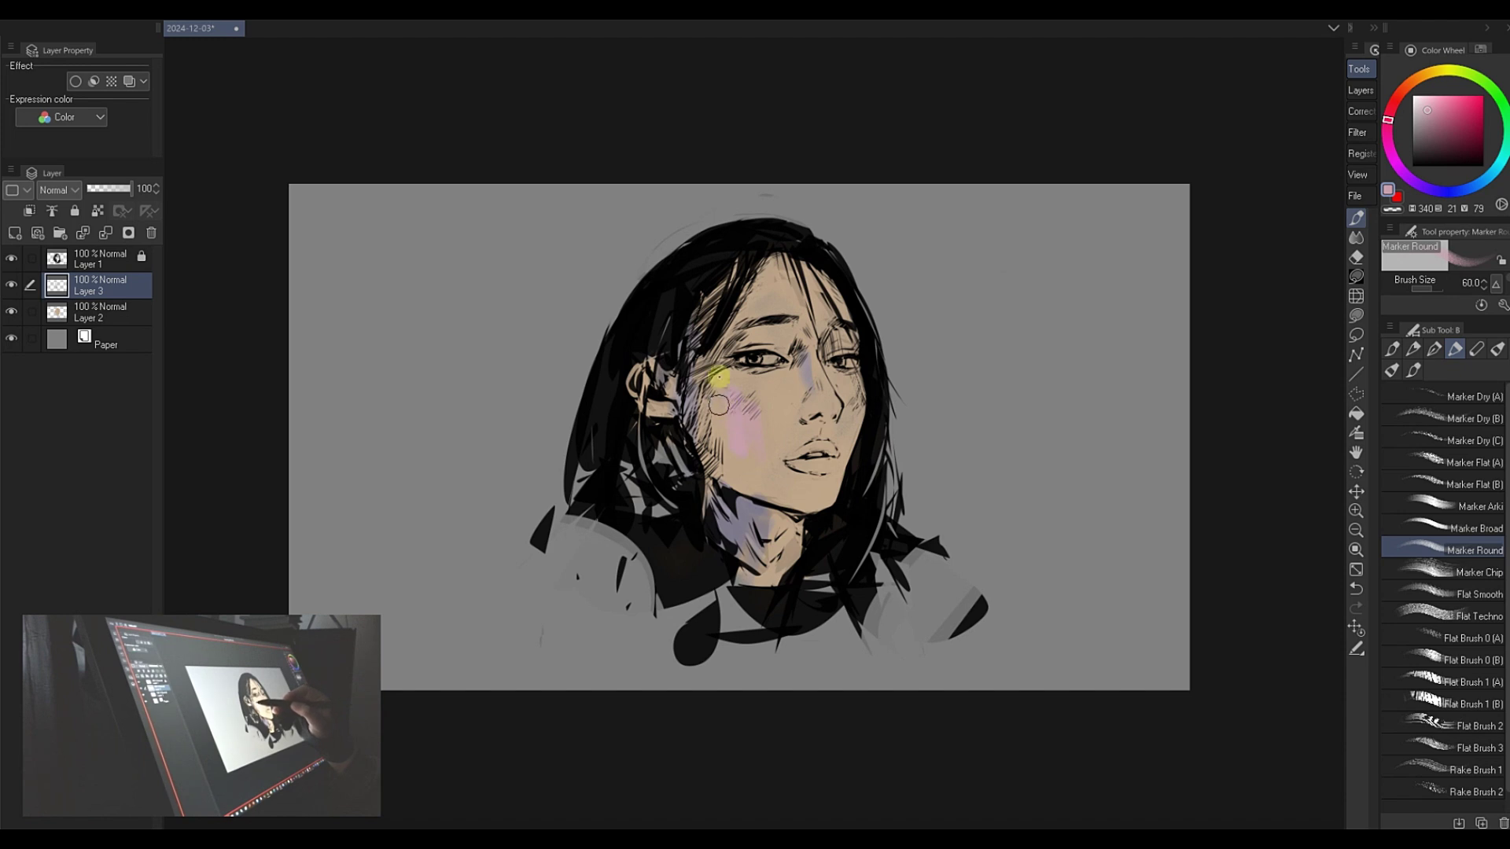
mouse_move(770, 275)
mouse_down()
mouse_move(767, 318)
mouse_move(733, 322)
mouse_move(774, 267)
mouse_up()
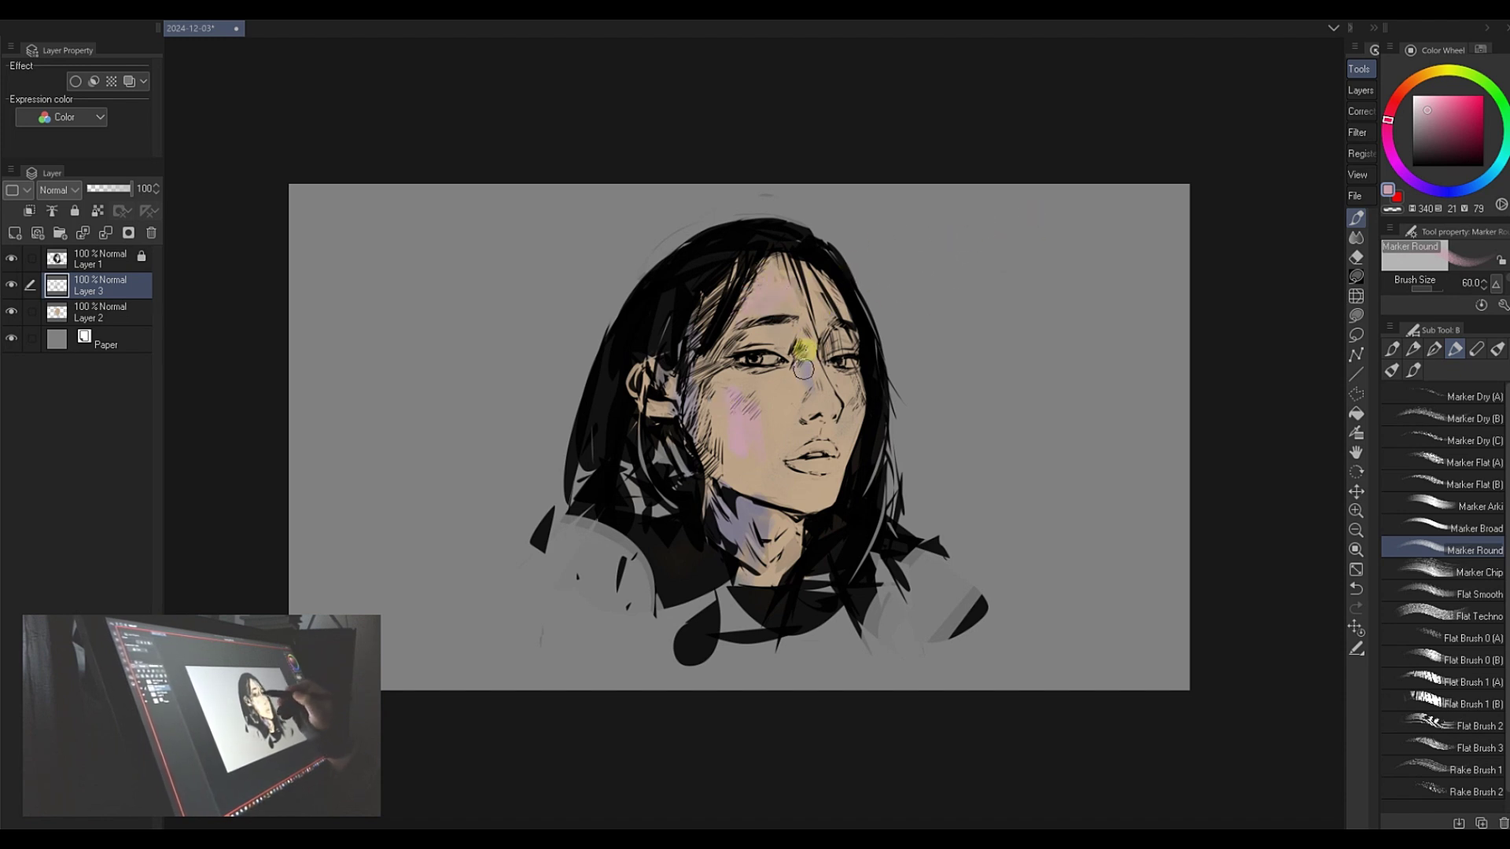
drag(804, 348, 807, 381)
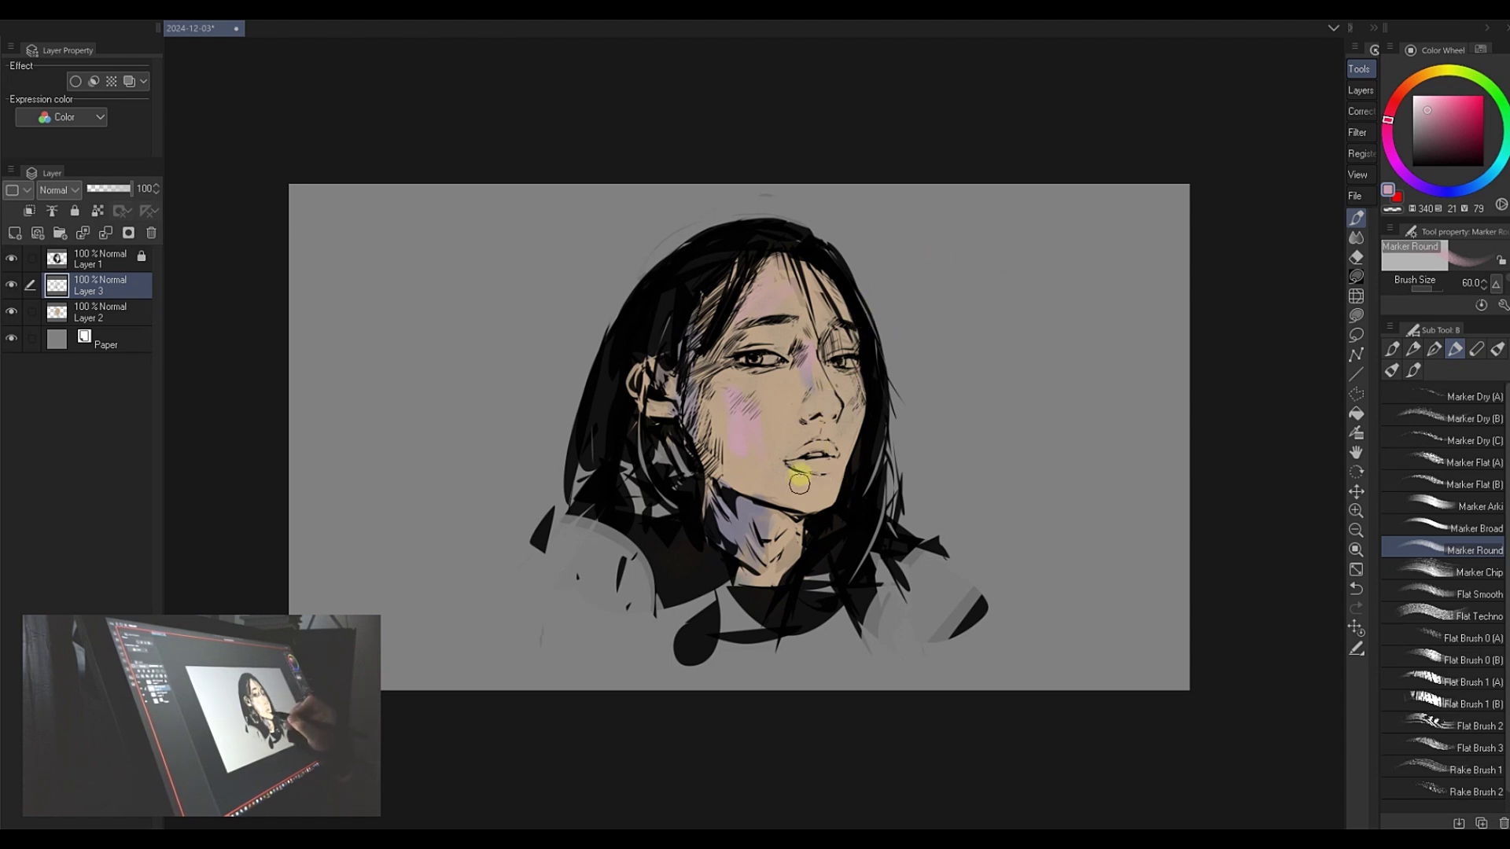
- Tint the chin with the current pink, and warm the far cheek with an orange skin tone of hue 29, saturation 37, value 91
drag(799, 484, 787, 492)
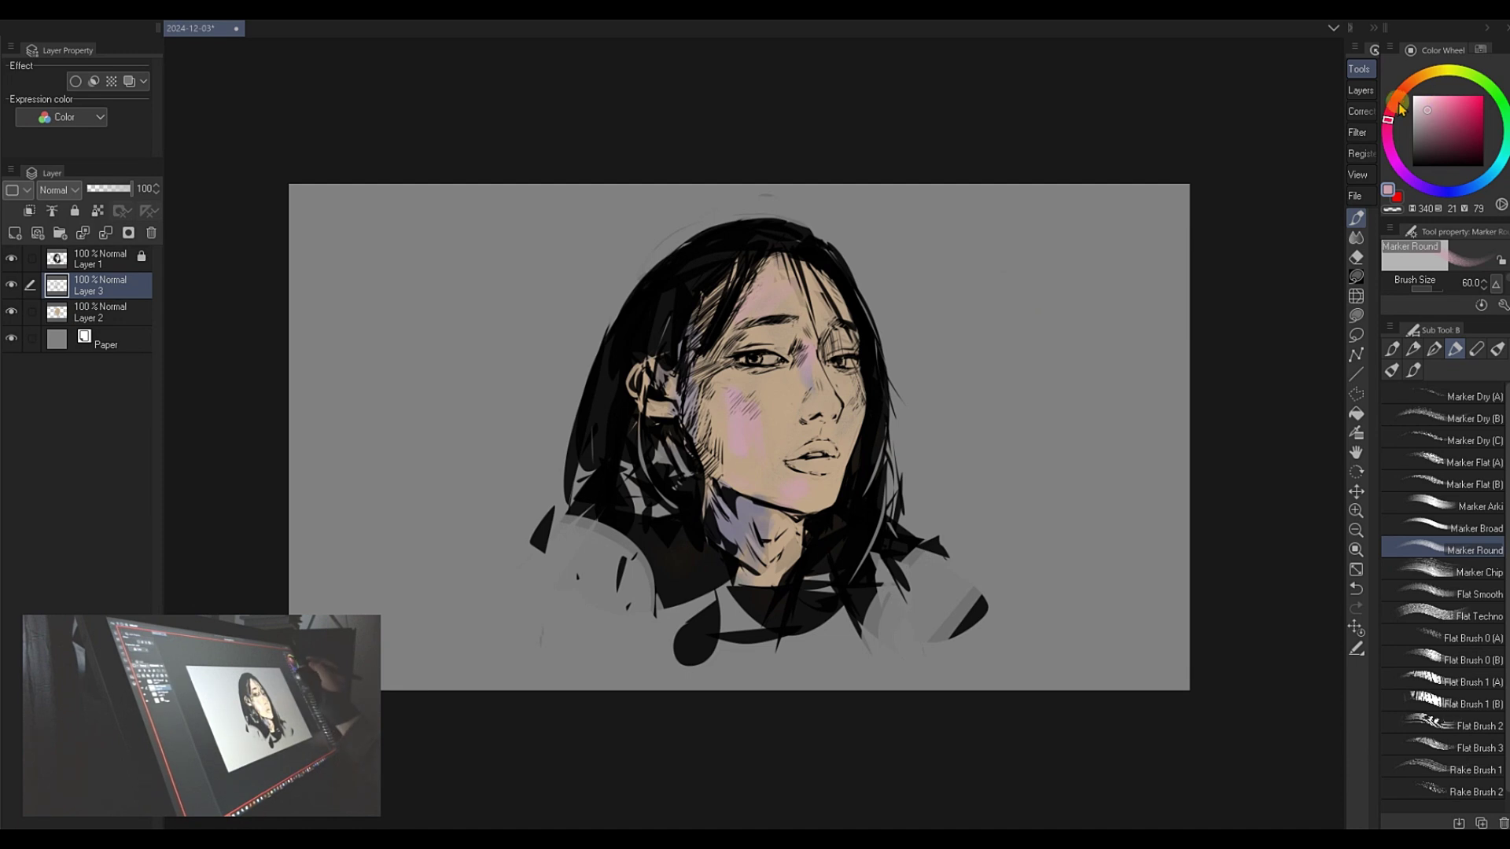
drag(1399, 107, 1416, 78)
click(1440, 98)
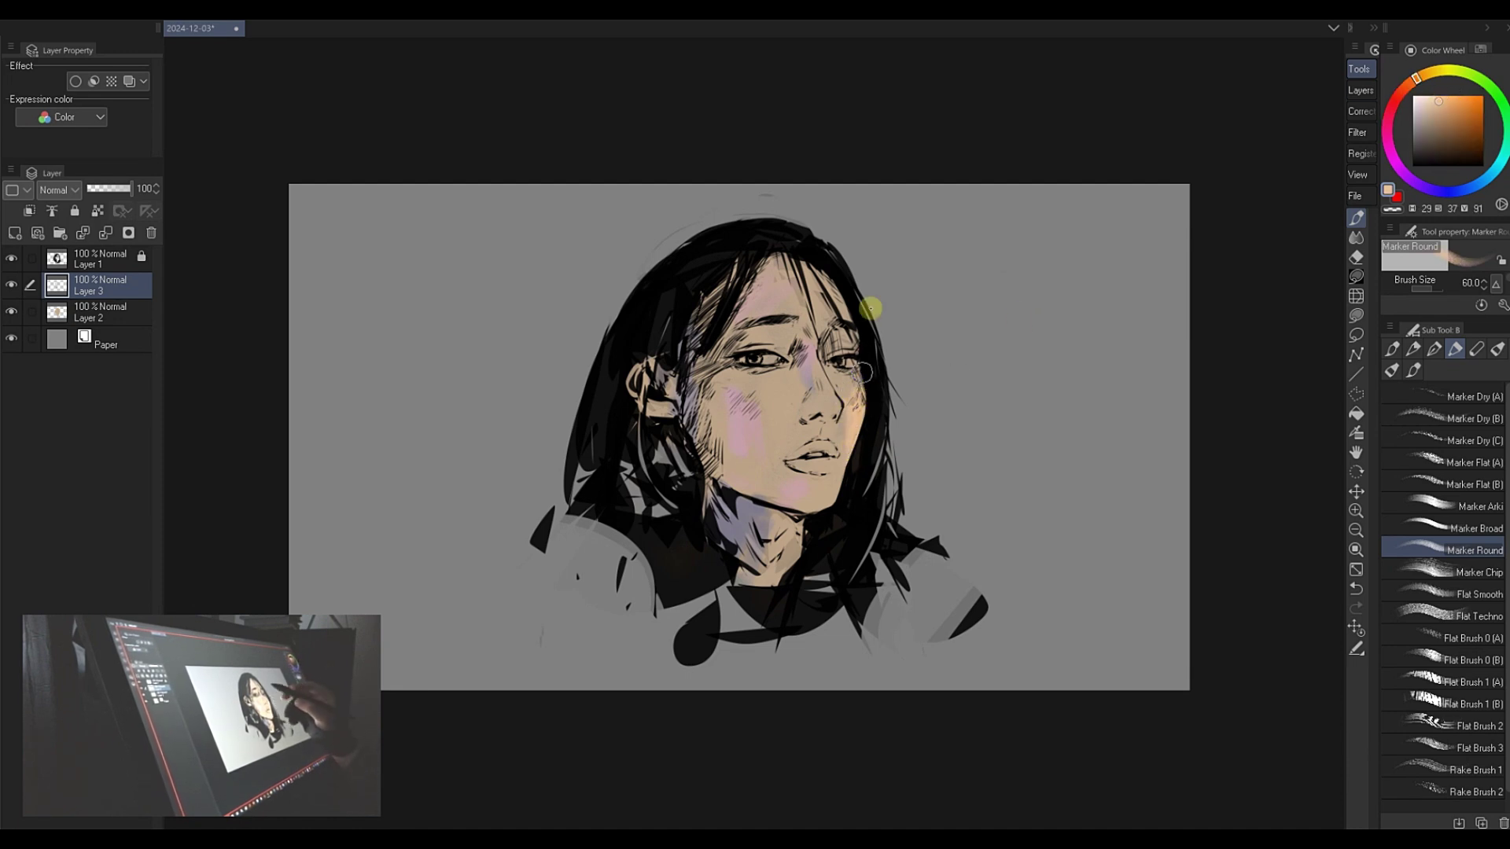
key(bracketleft)
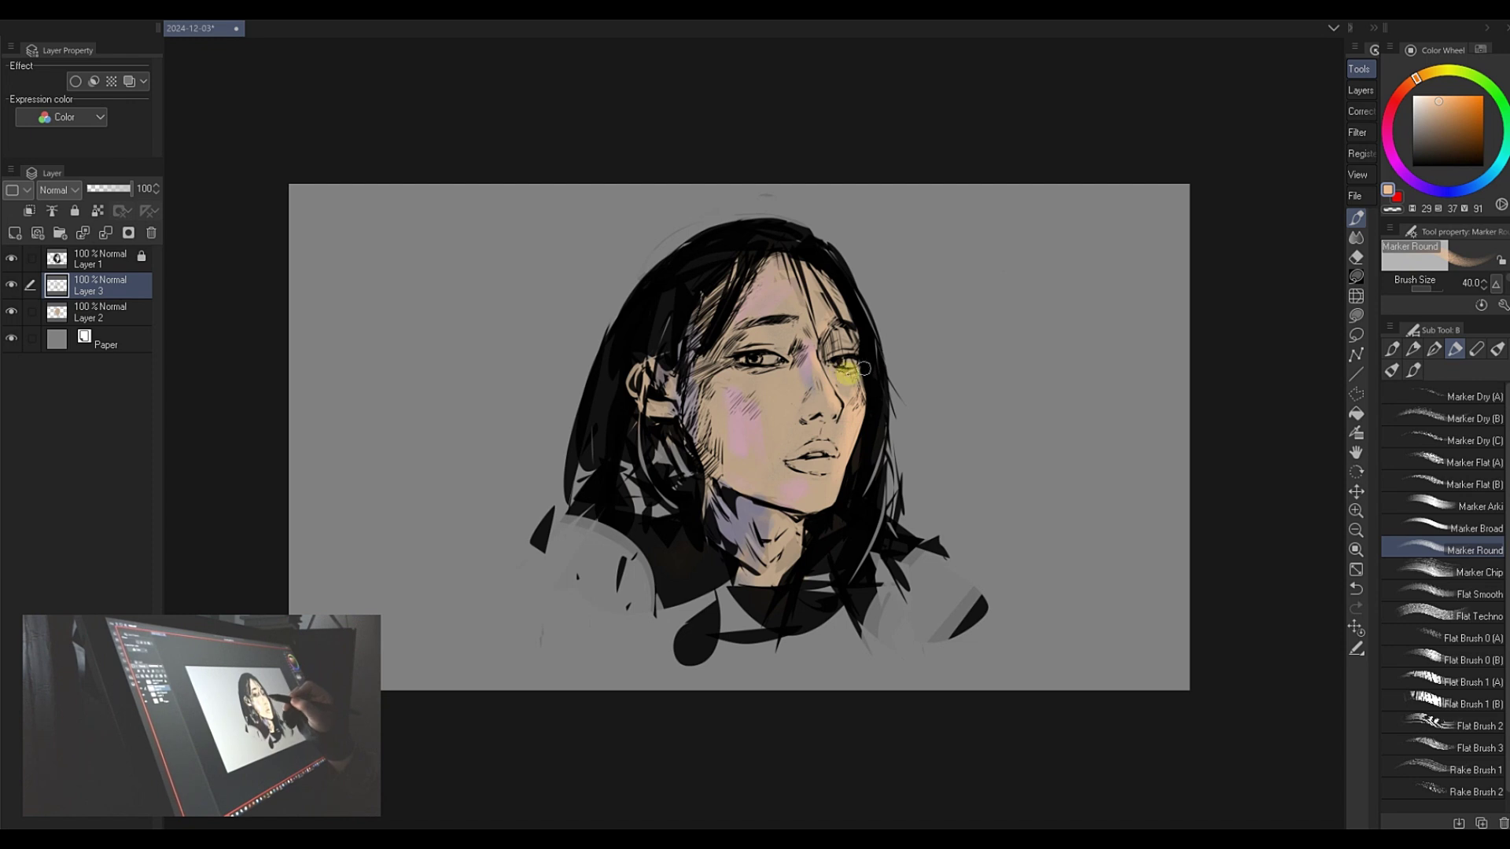
- Brush a paler peach of hue 29, saturation 25, value 94 below the near eye and beside the nose and mouth, reducing the brush size to 40
key(bracketright)
key(bracketright)
alt+click(771, 381)
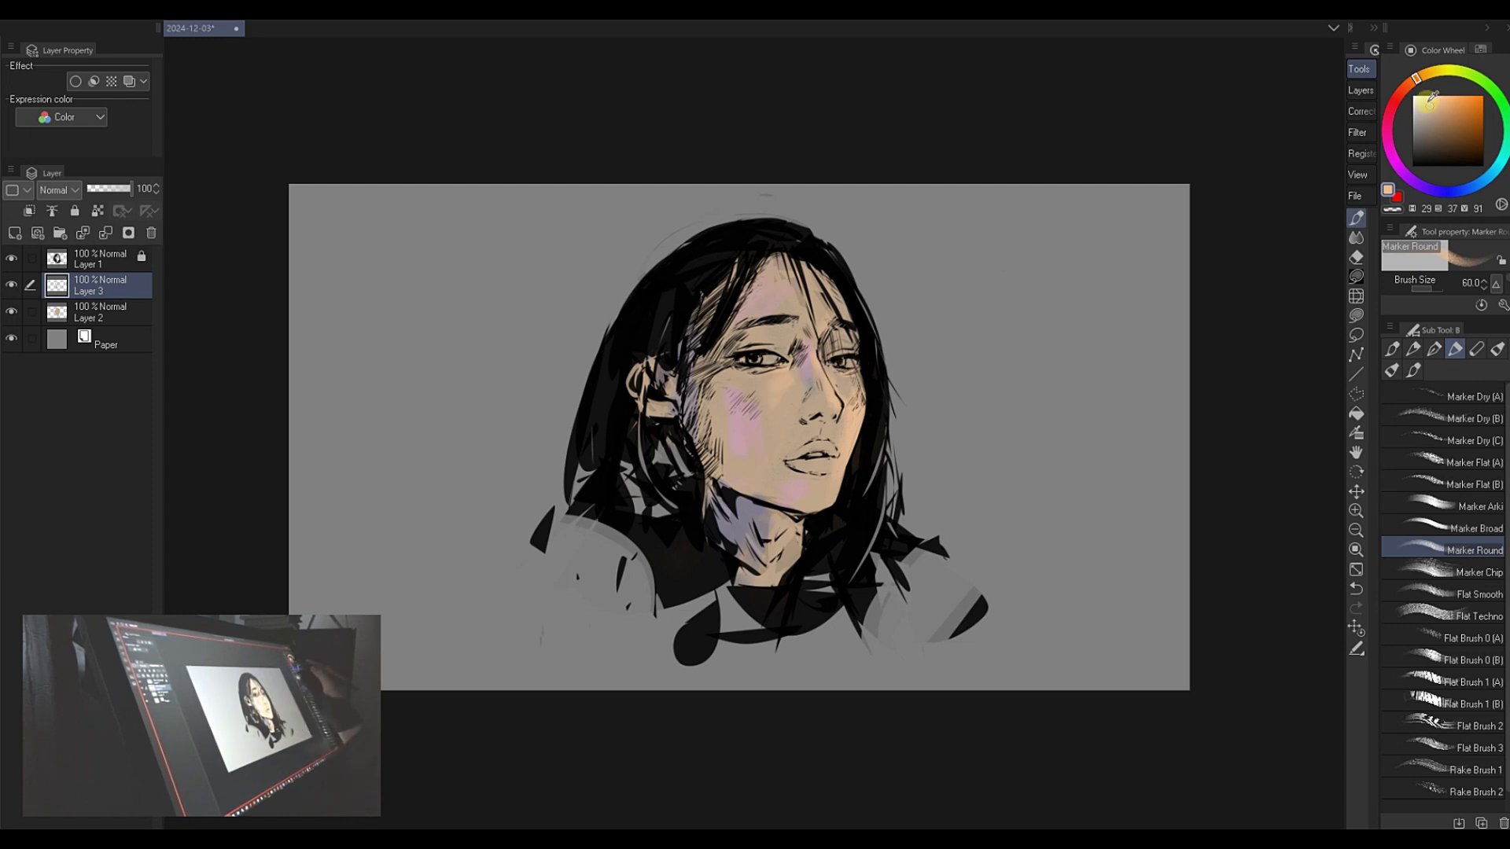
drag(770, 383, 775, 409)
click(1431, 100)
key(bracketleft)
key(bracketleft)
key(bracketleft)
key(bracketleft)
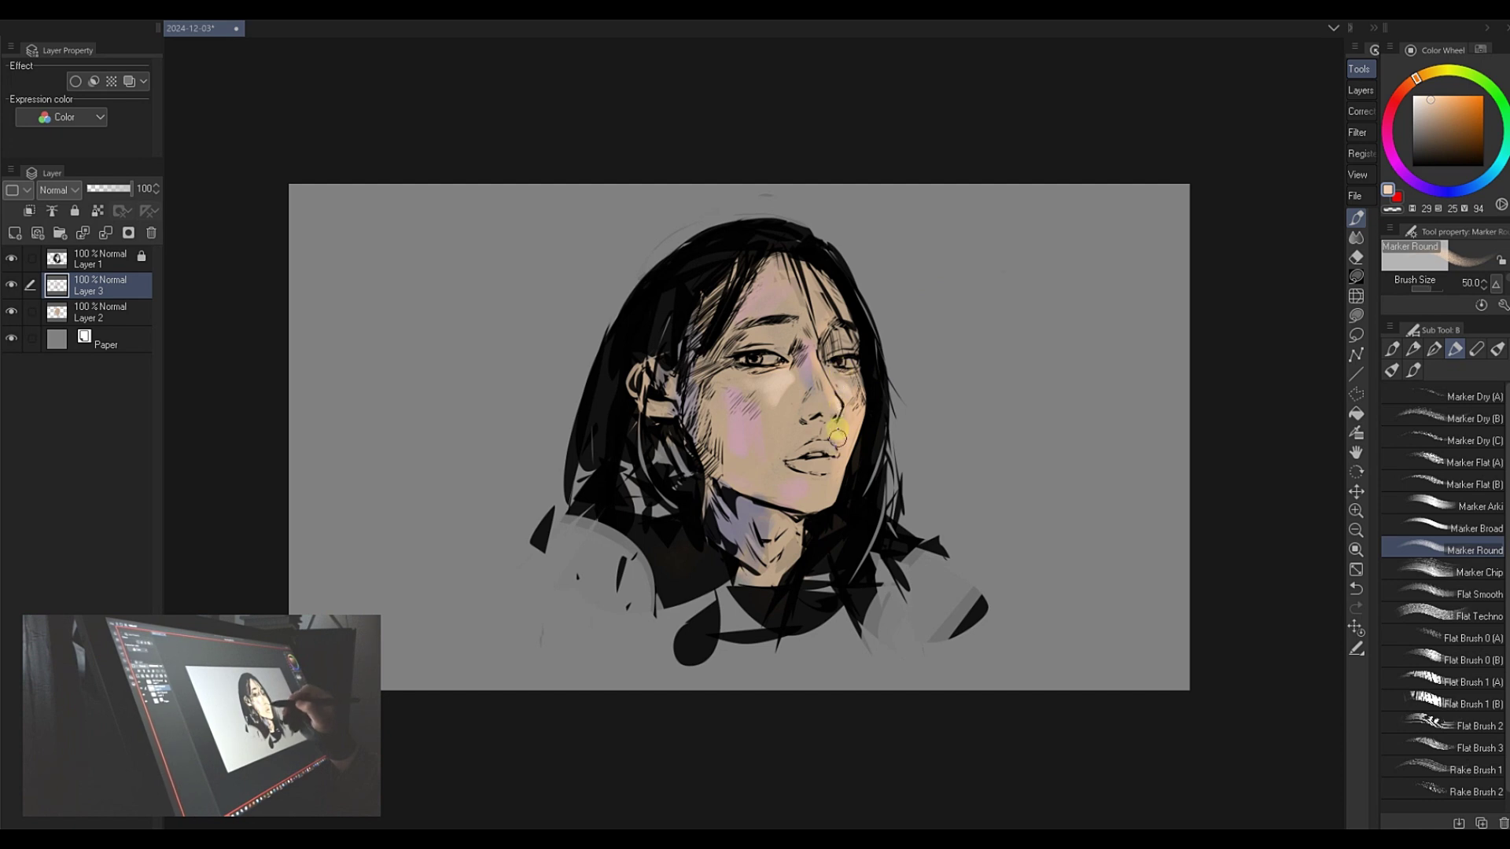
key(bracketleft)
key(bracketleft)
key(bracketleft)
key(bracketleft)
key(bracketleft)
key(bracketleft)
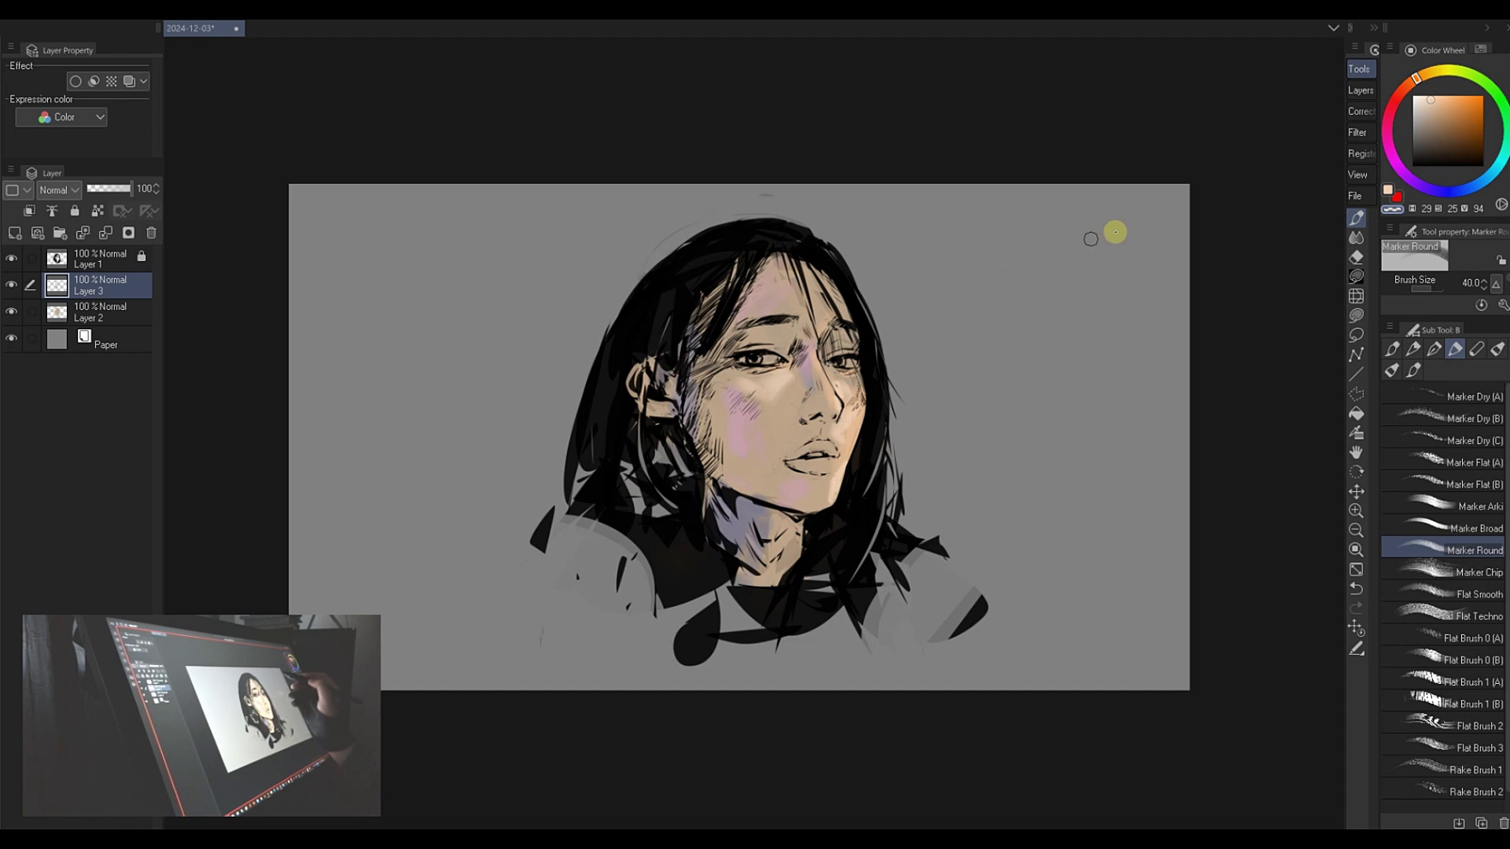
- Select the Paper layer
key(bracketright)
mouse_move(1090, 244)
mouse_down()
mouse_move(964, 196)
mouse_move(990, 228)
mouse_up()
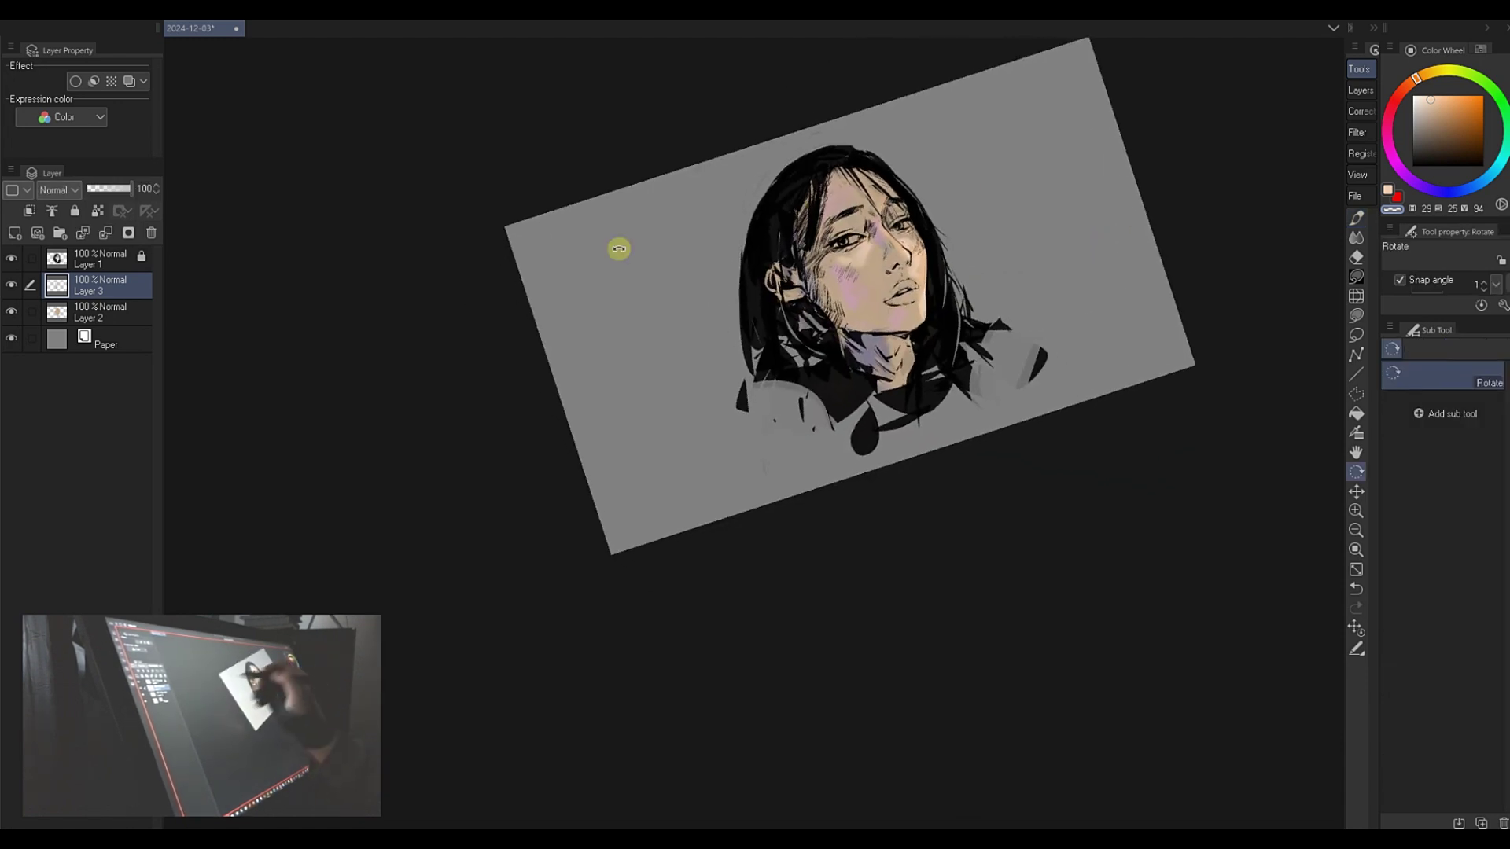
click(131, 330)
key(ctrl)
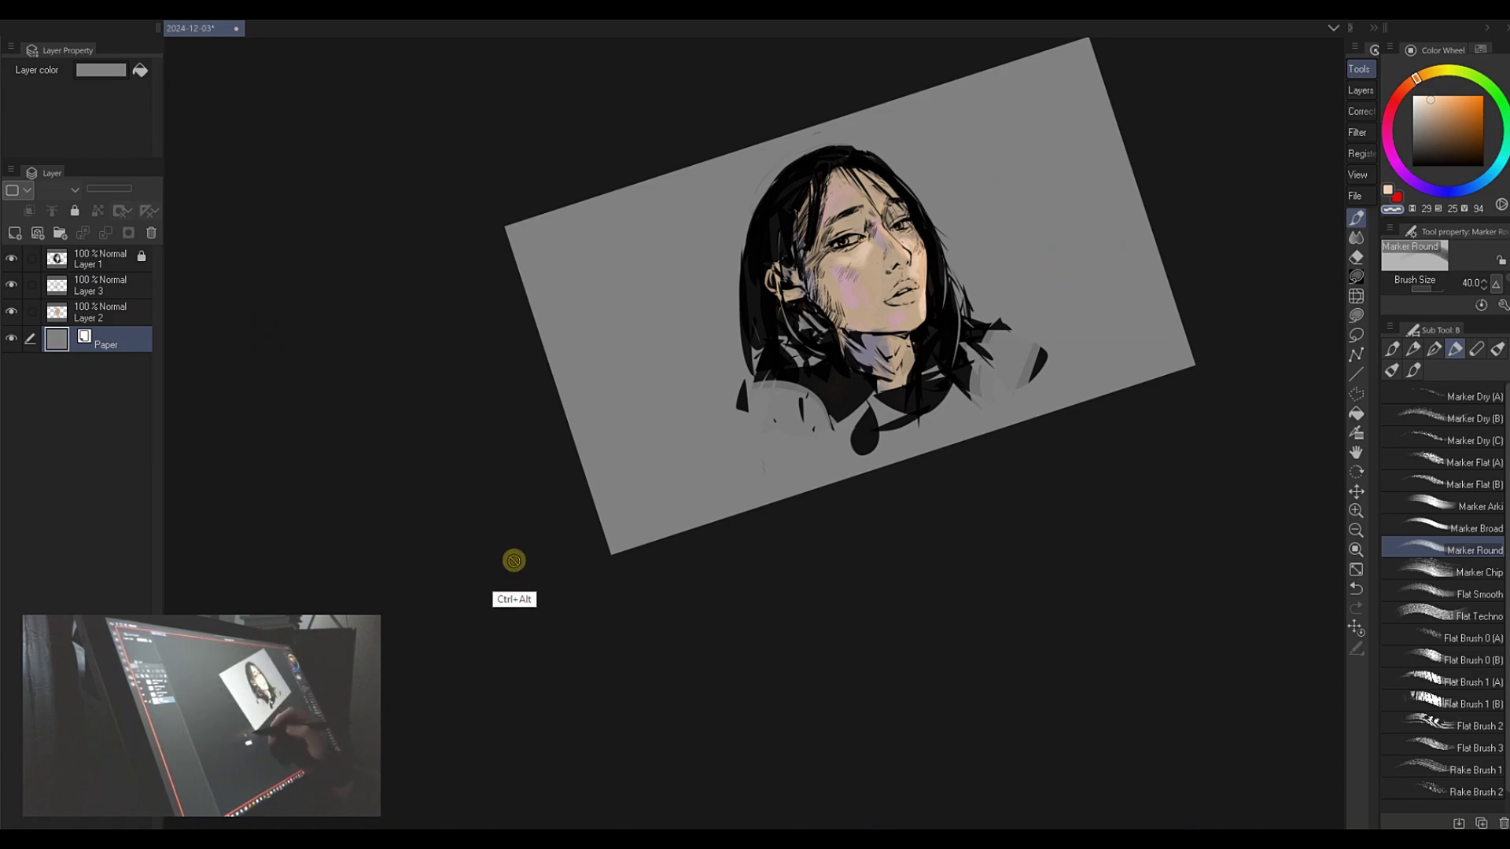
- Add a new raster layer above the grey paper layer and fill it with white
key(ctrl+shift+n)
key(g)
click(653, 541)
key(shift+space)
drag(1006, 314, 717, 672)
drag(1003, 478, 778, 507)
key(ctrl+space)
click(674, 496)
key(g)
key(ctrl+space)
drag(834, 385, 676, 365)
key(shift+space)
drag(676, 365, 1027, 383)
key(ctrl+space)
drag(929, 438, 951, 432)
drag(992, 281, 996, 287)
- On Layer 2, shade the forehead edge and temples with a muted purple sampled from the neck, using the Marker Round brush
key(b)
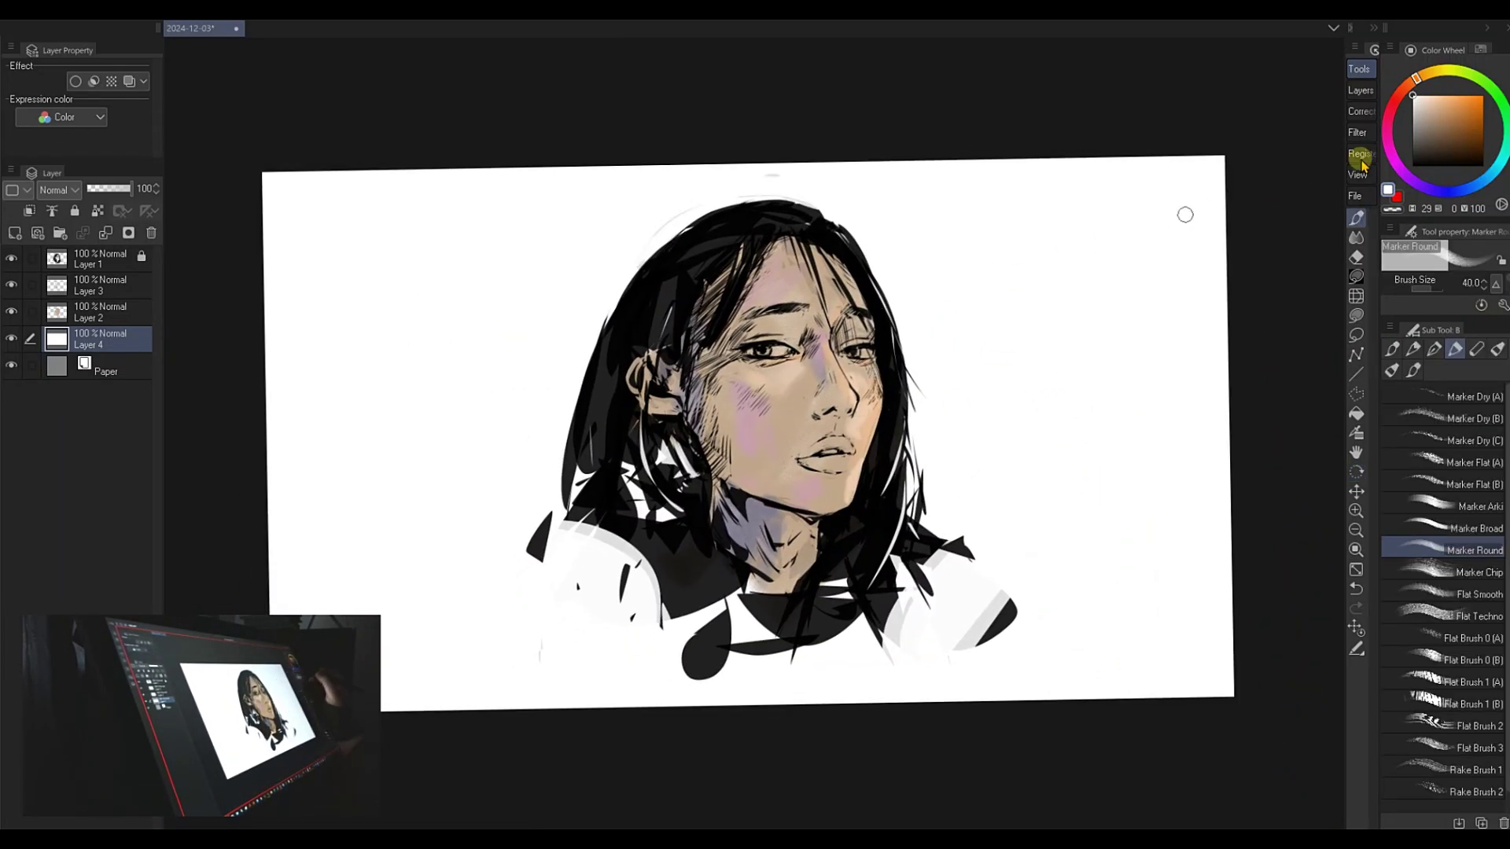
click(1423, 102)
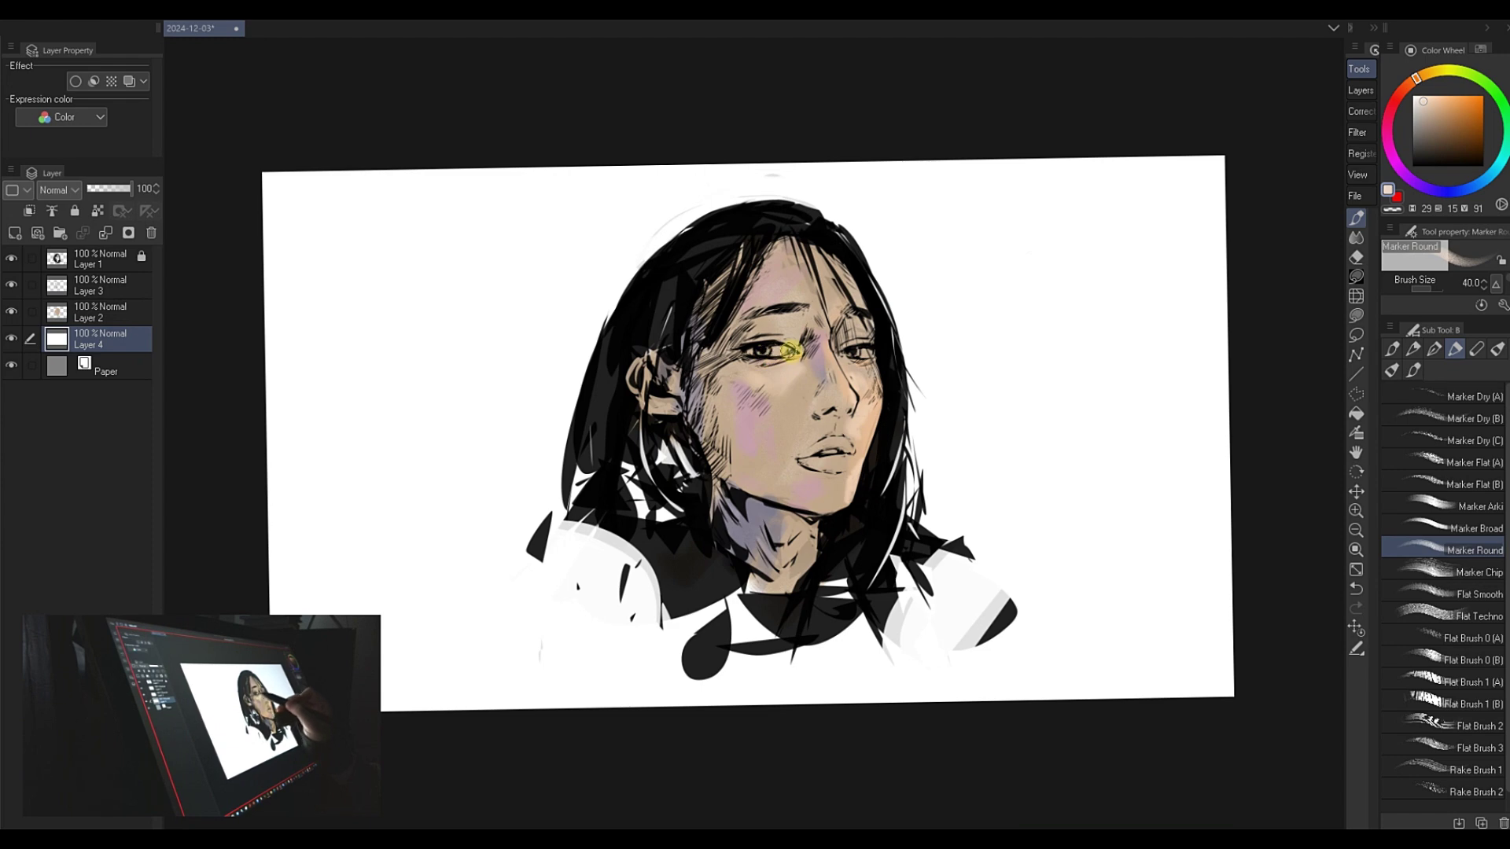
ctrl+click(787, 354)
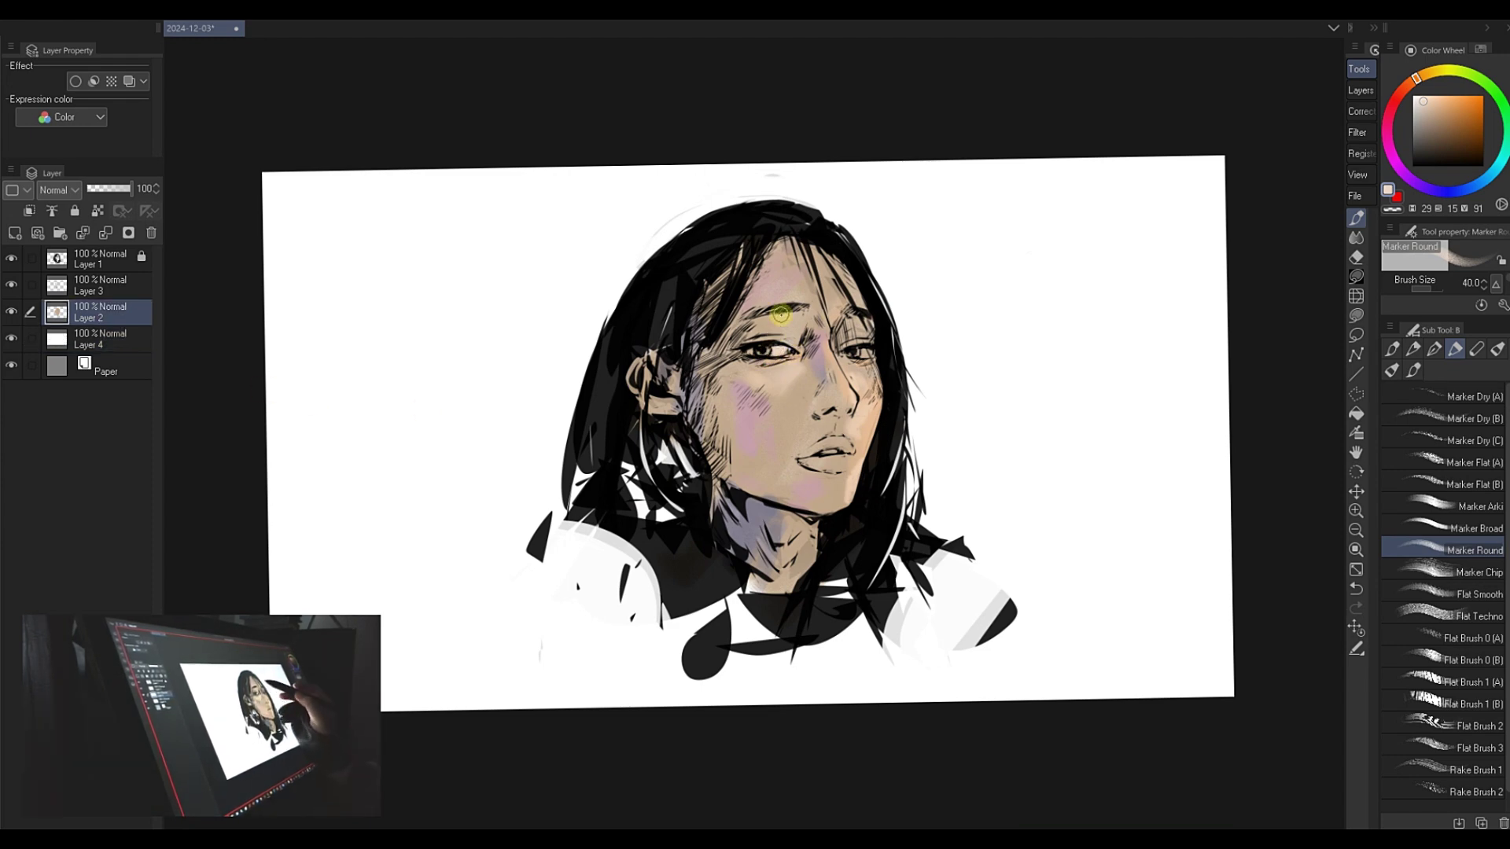
key(bracketleft)
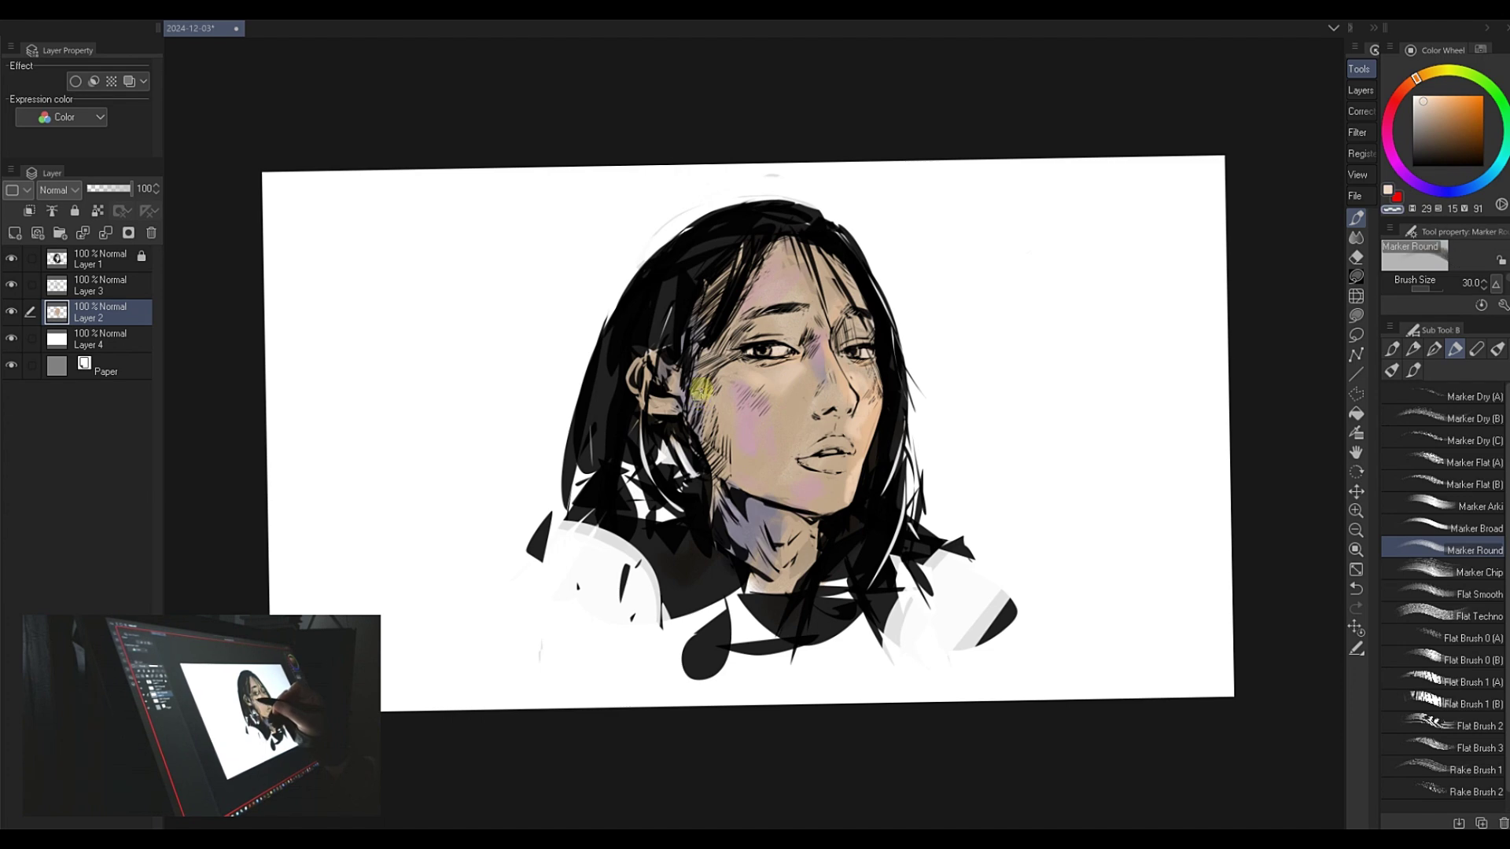
alt+click(760, 513)
drag(723, 336, 714, 392)
drag(765, 287, 699, 327)
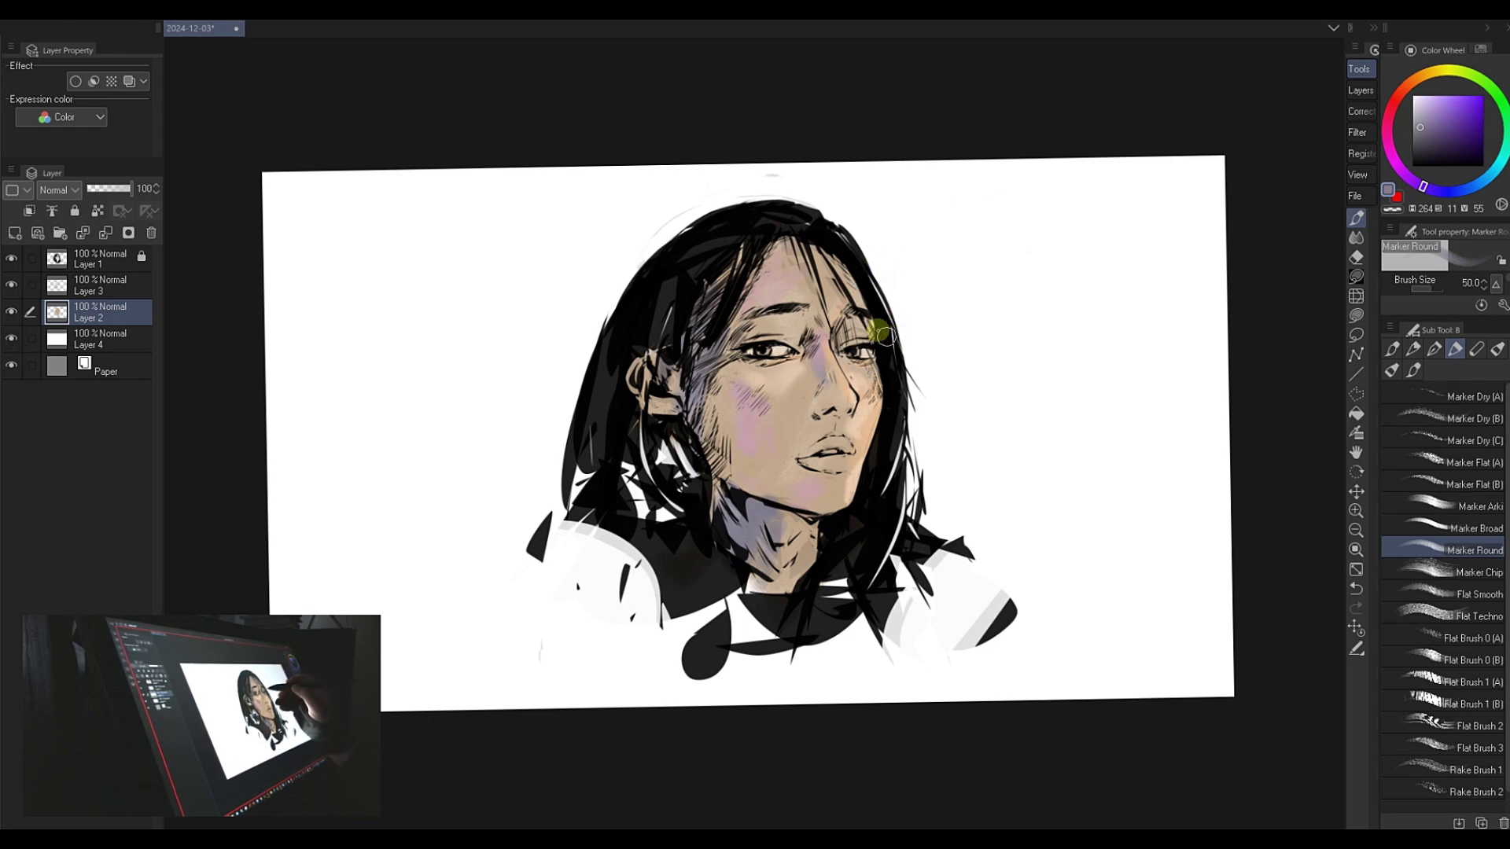
drag(871, 325, 870, 344)
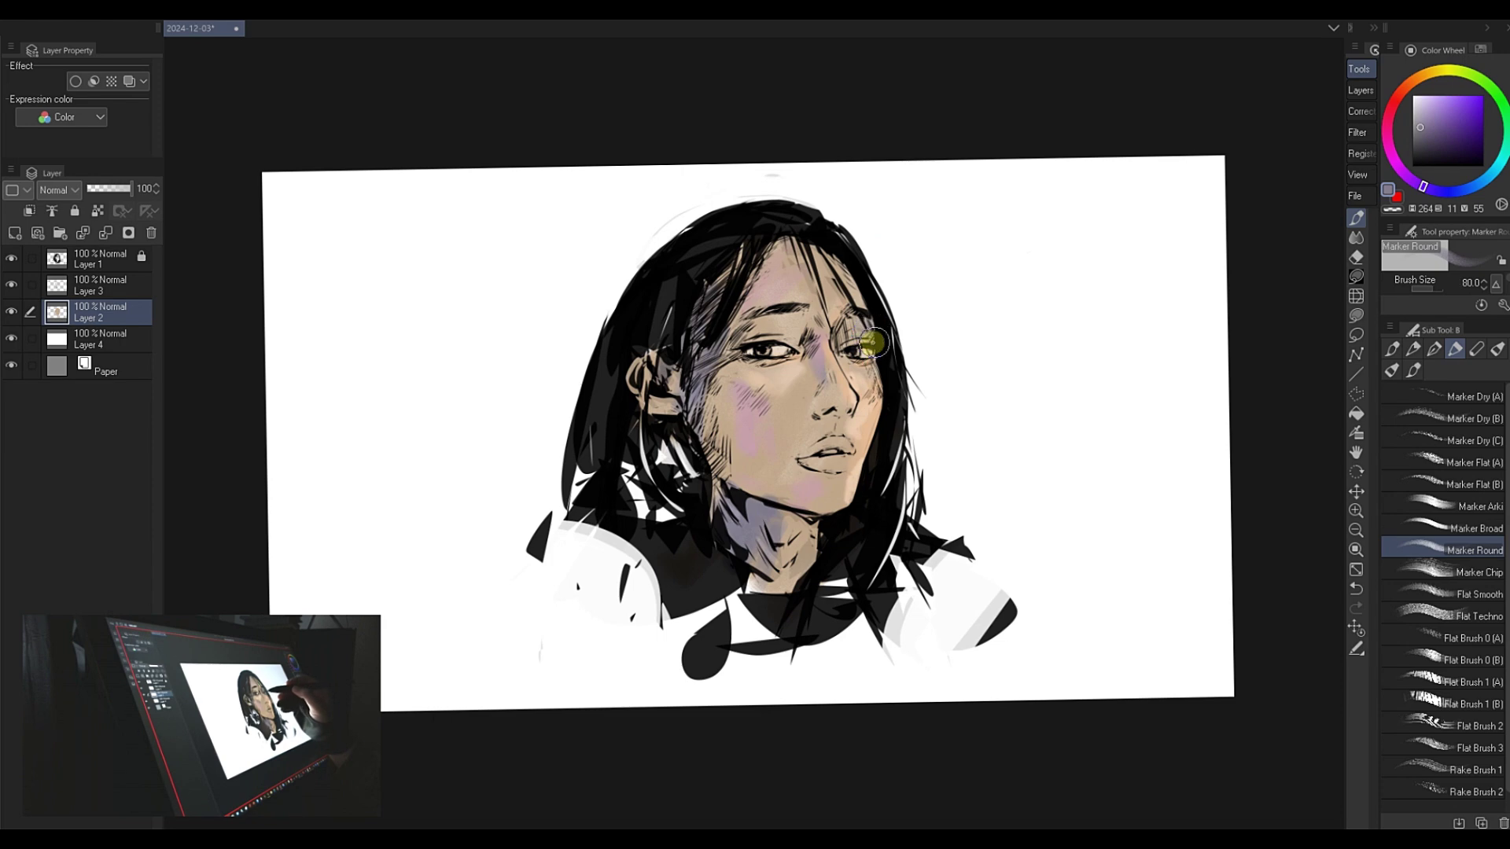
key([)
- Pick a muted red and paint a blush on the far cheek, undoing the extra stroke beside the nose
click(1397, 96)
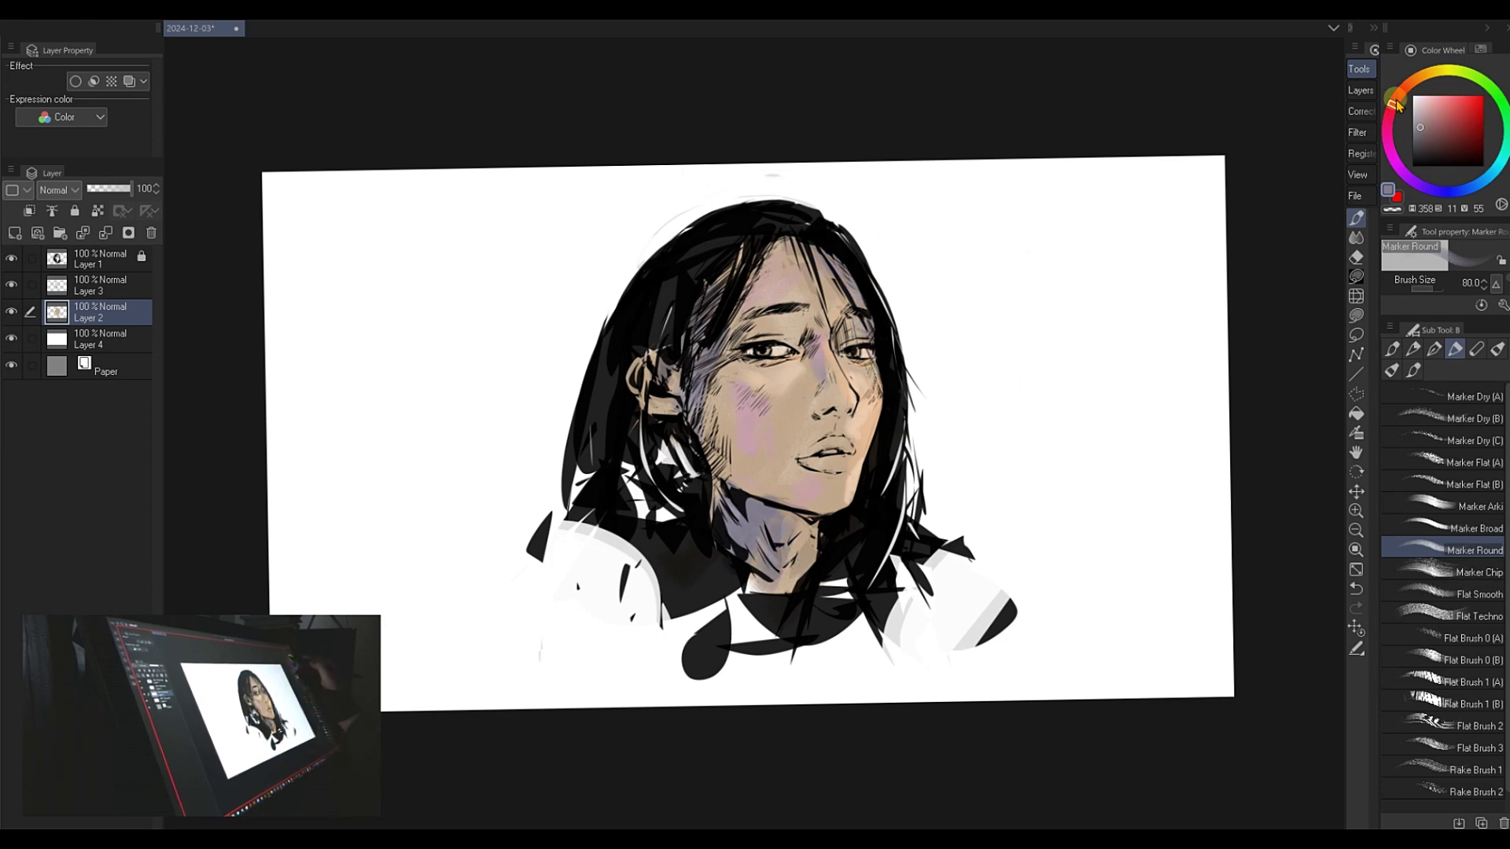
click(1449, 114)
click(1454, 108)
mouse_move(877, 401)
mouse_down()
mouse_move(849, 529)
mouse_move(862, 530)
mouse_move(880, 430)
mouse_up()
drag(828, 385, 819, 371)
key(ctrl+z)
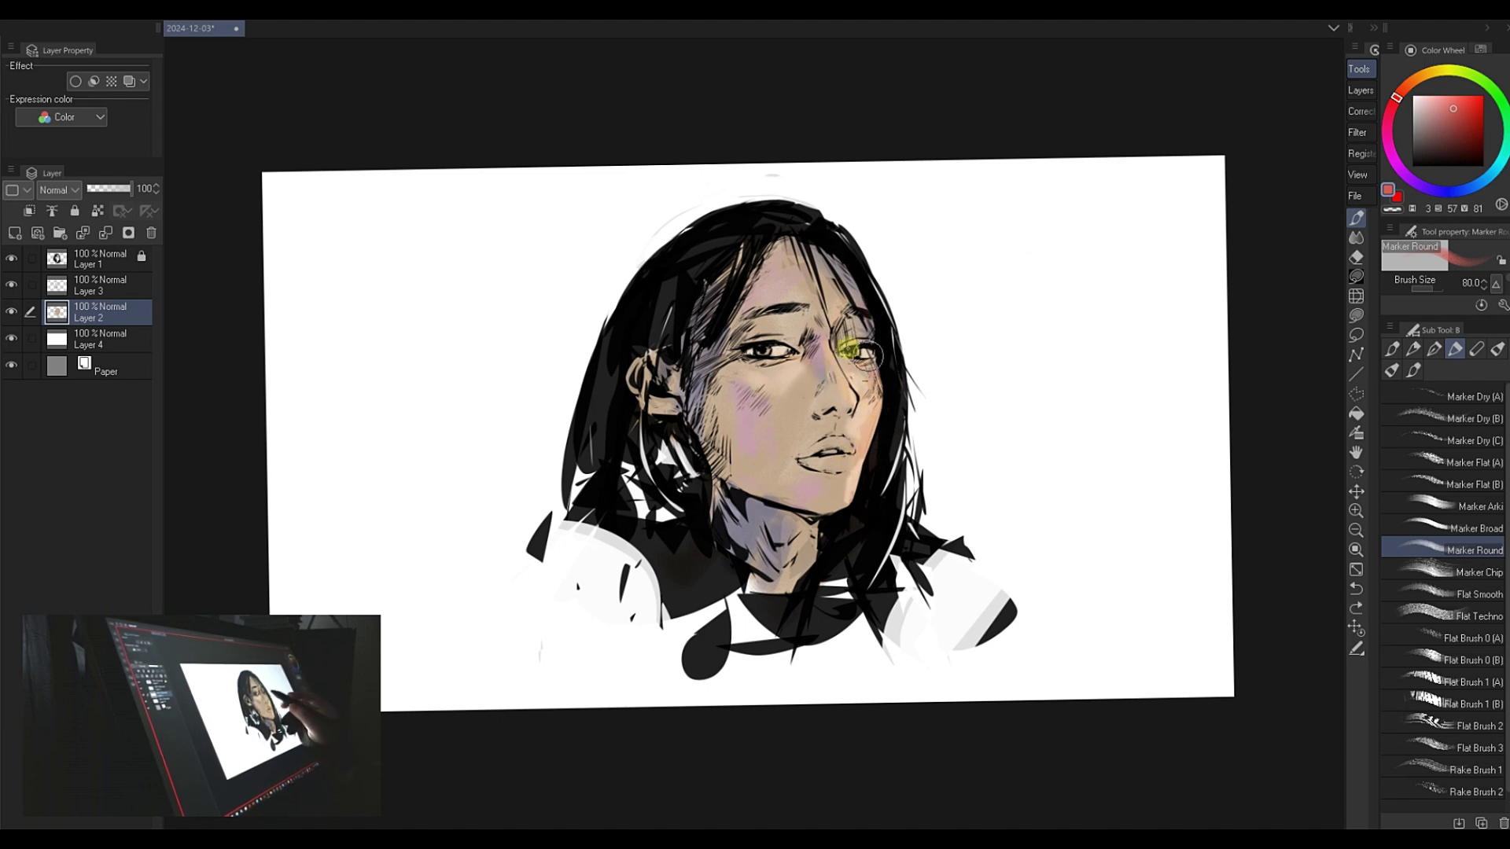
- Reduce the brush size to 25 and colour the lips with a softer pink-red
key(bracketleft)
key(bracketleft)
key(bracketleft)
key(bracketleft)
key(bracketleft)
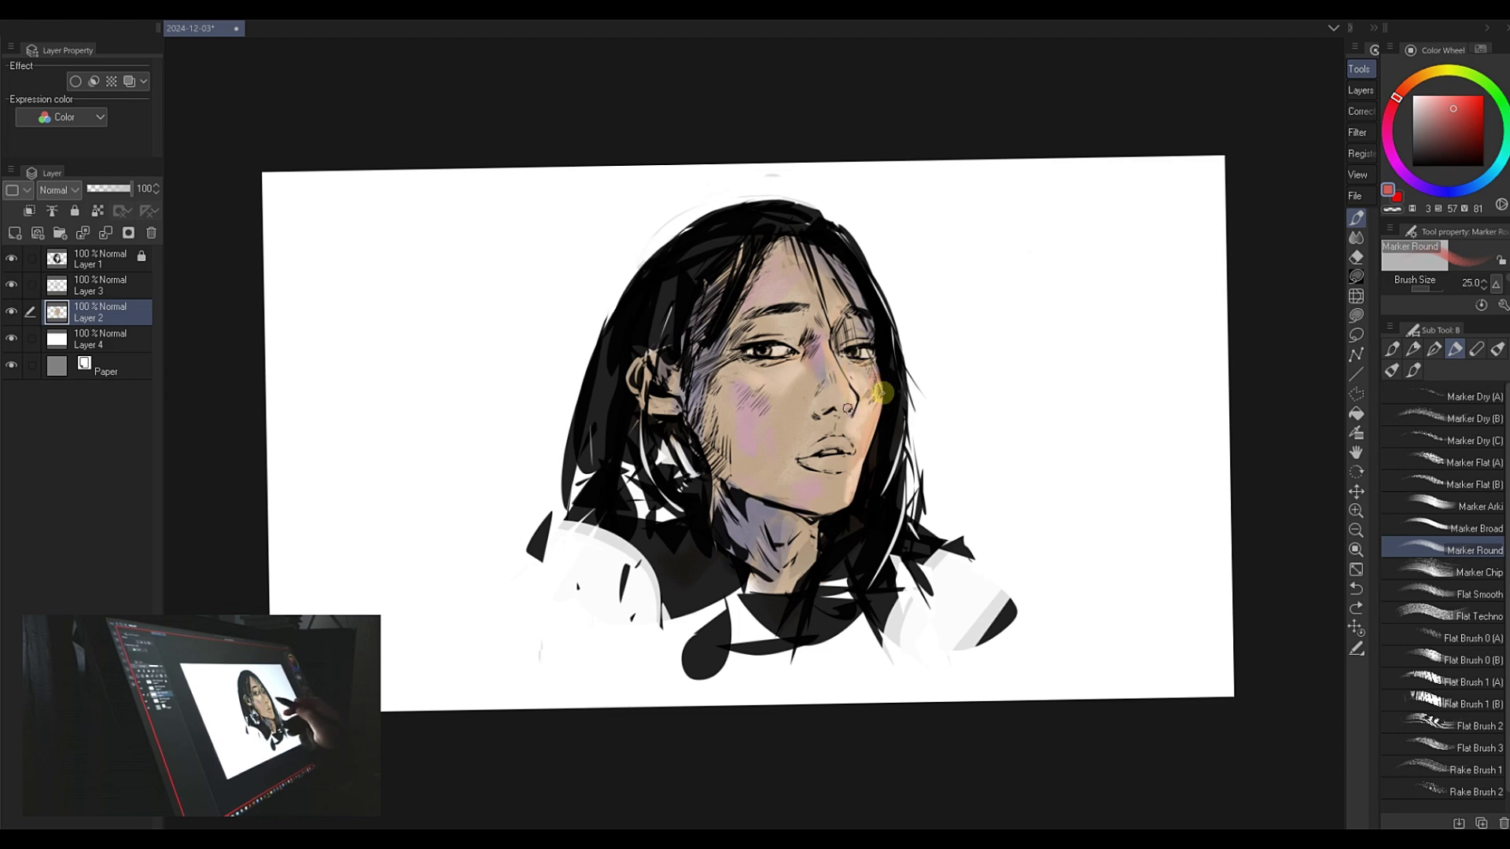
click(1435, 110)
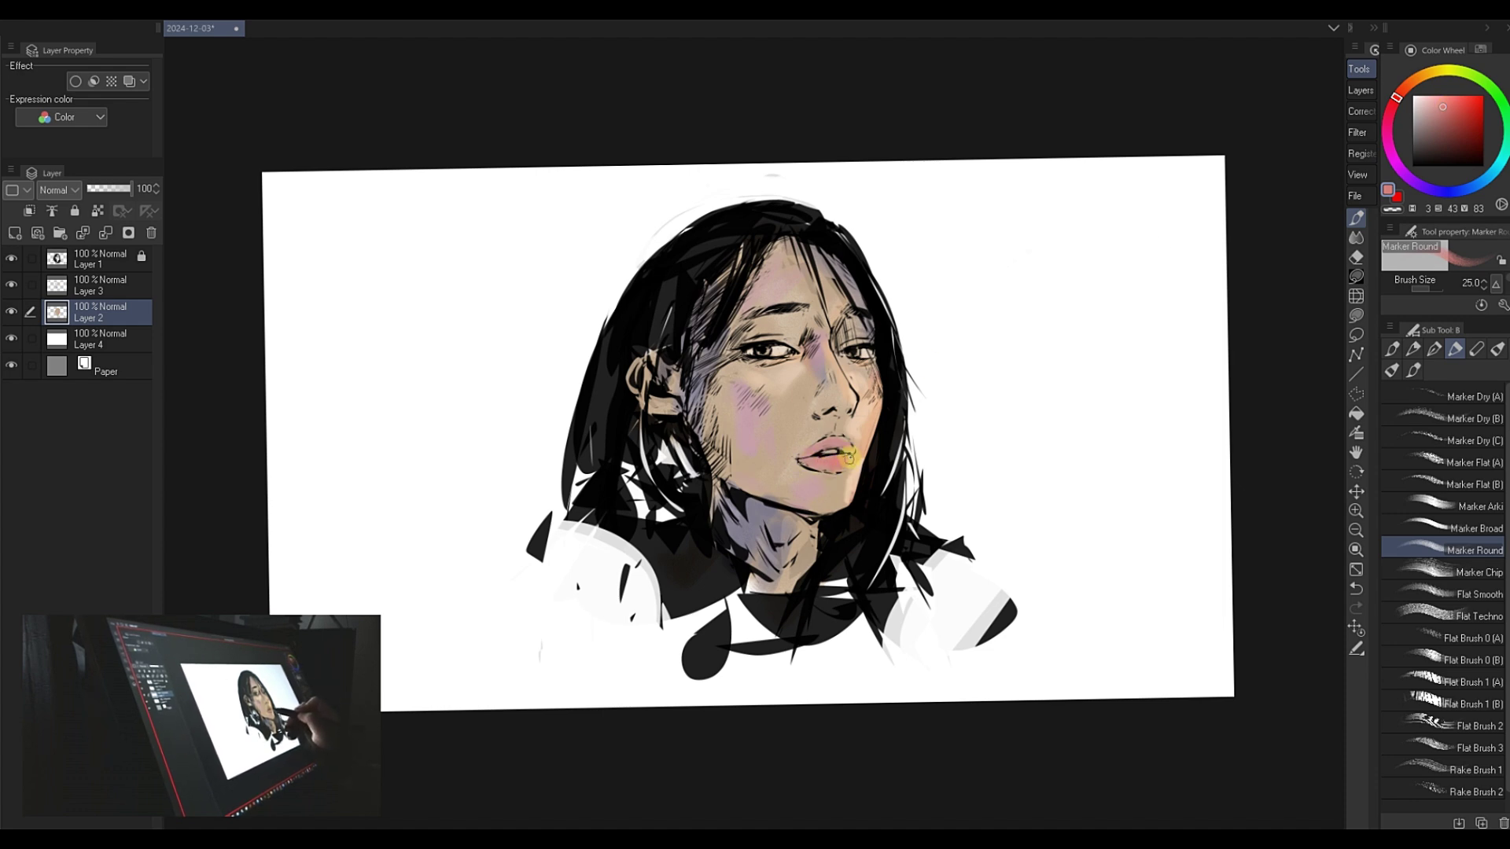
- Touch up the lower lip and mouth opening with darkened skin tones sampled from the face, and resample the cheek's light skin tone
key(c)
alt+click(803, 429)
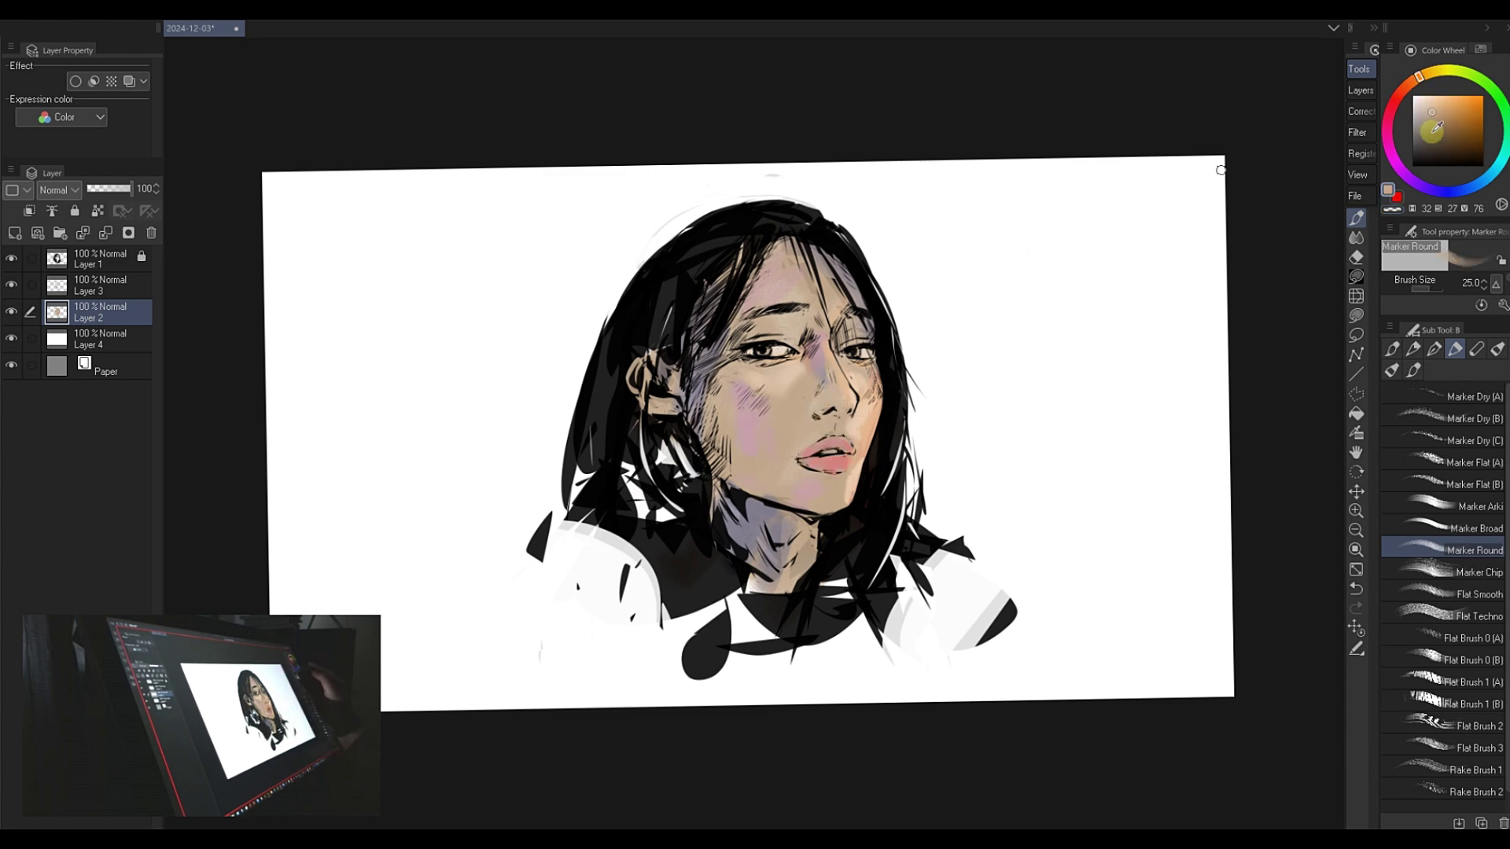
drag(827, 466, 840, 471)
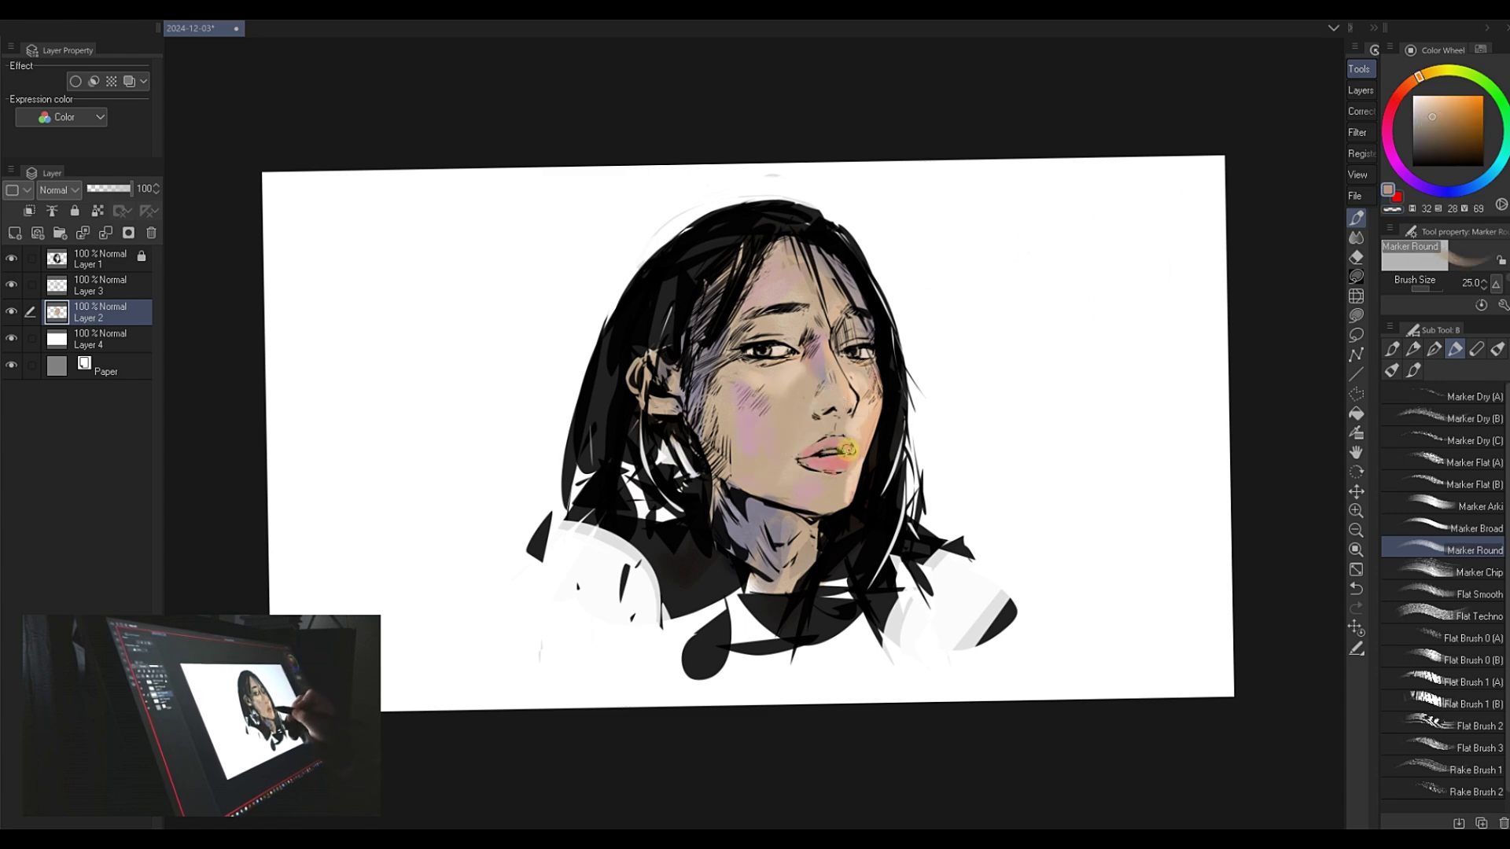
drag(827, 453, 841, 452)
click(1415, 121)
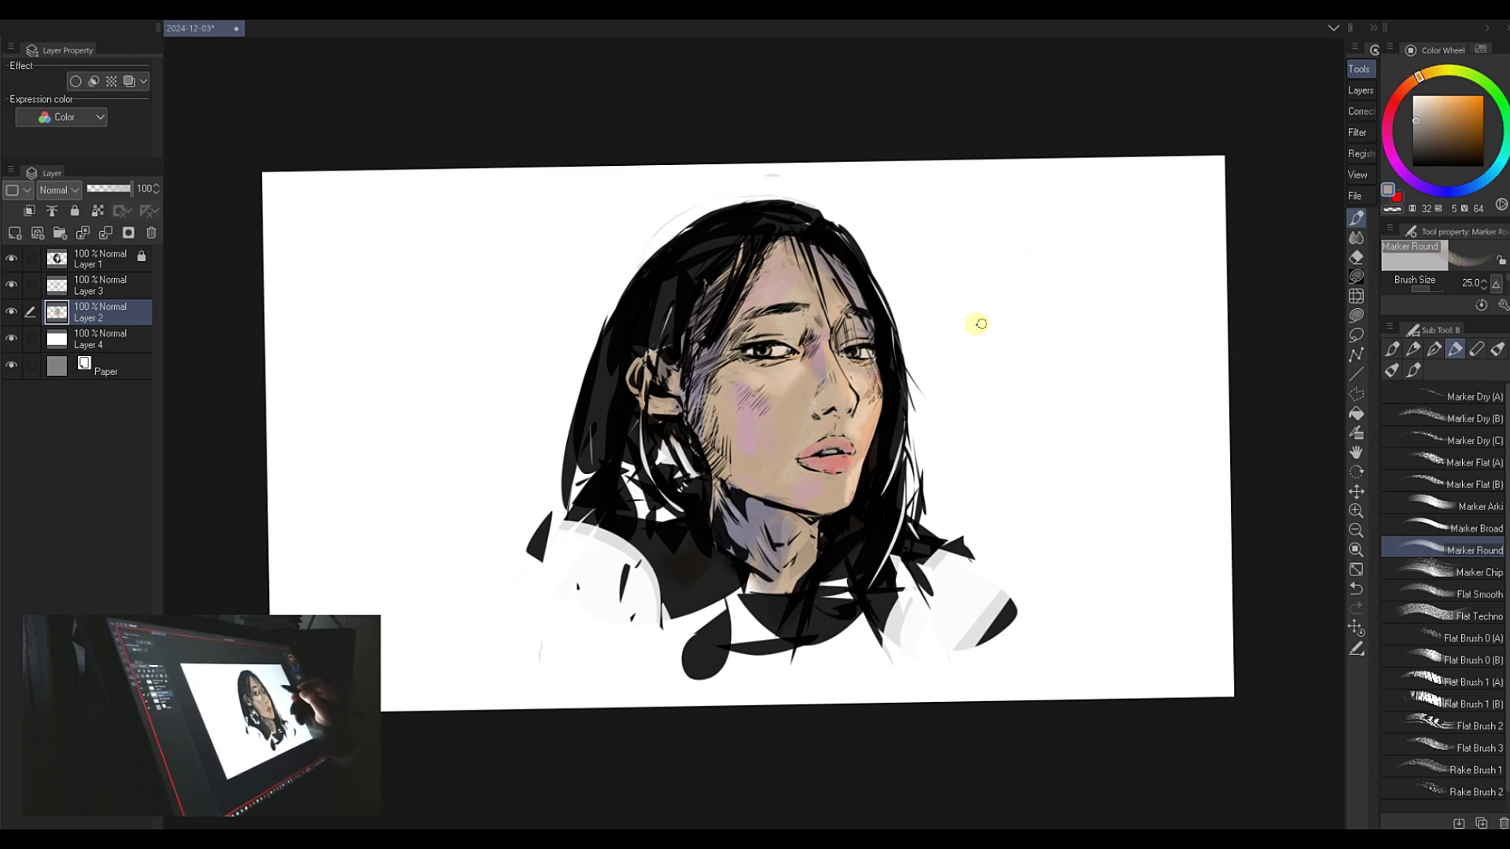
alt+click(861, 441)
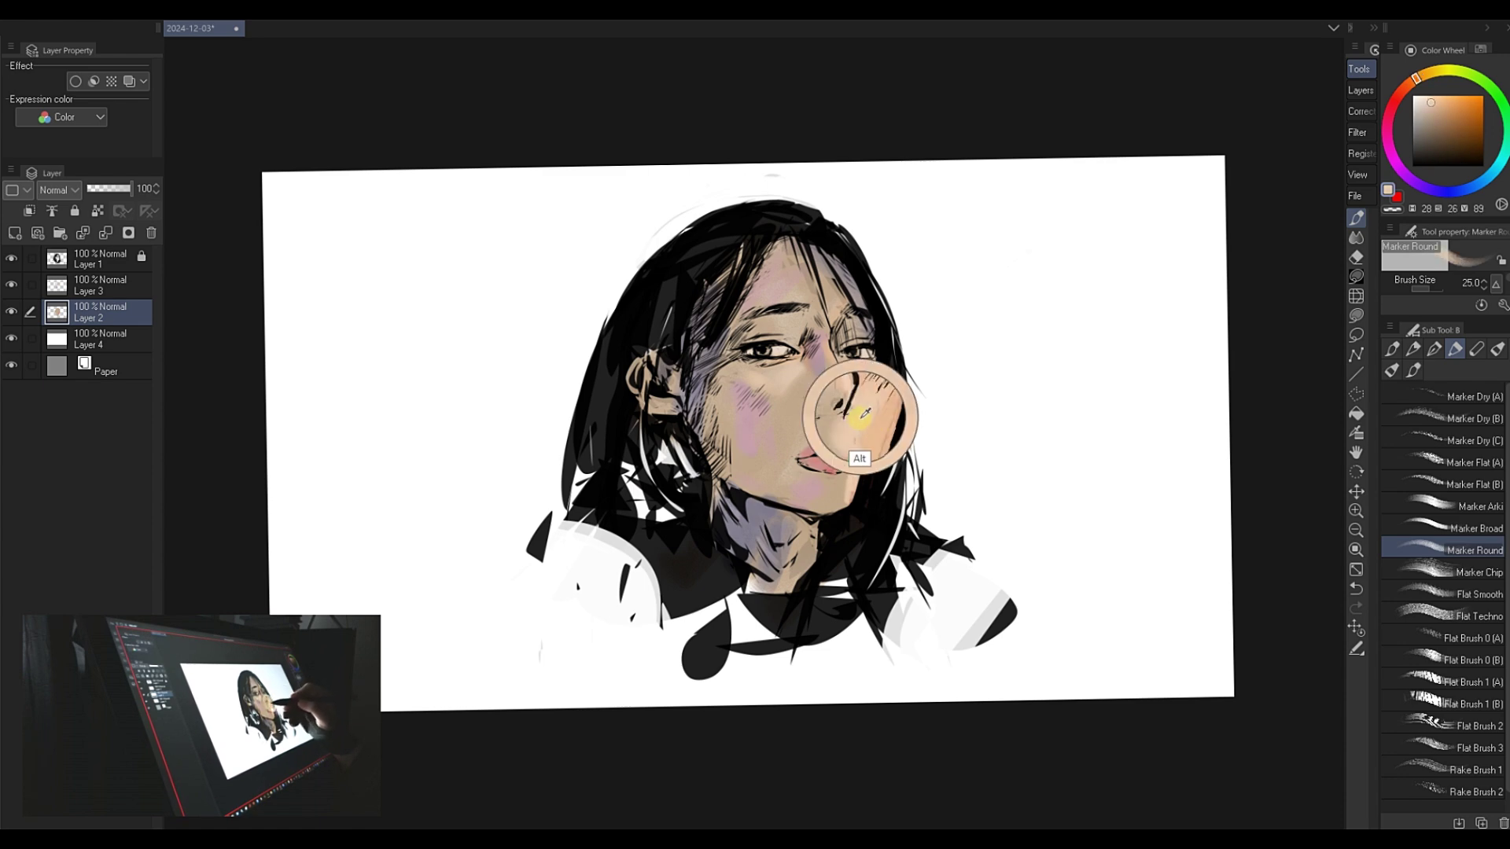
- Toggle the visibility of Layer 2 and Layer 3 to compare the colouring, and add a new layer above Layer 3
key(ctrl+comma)
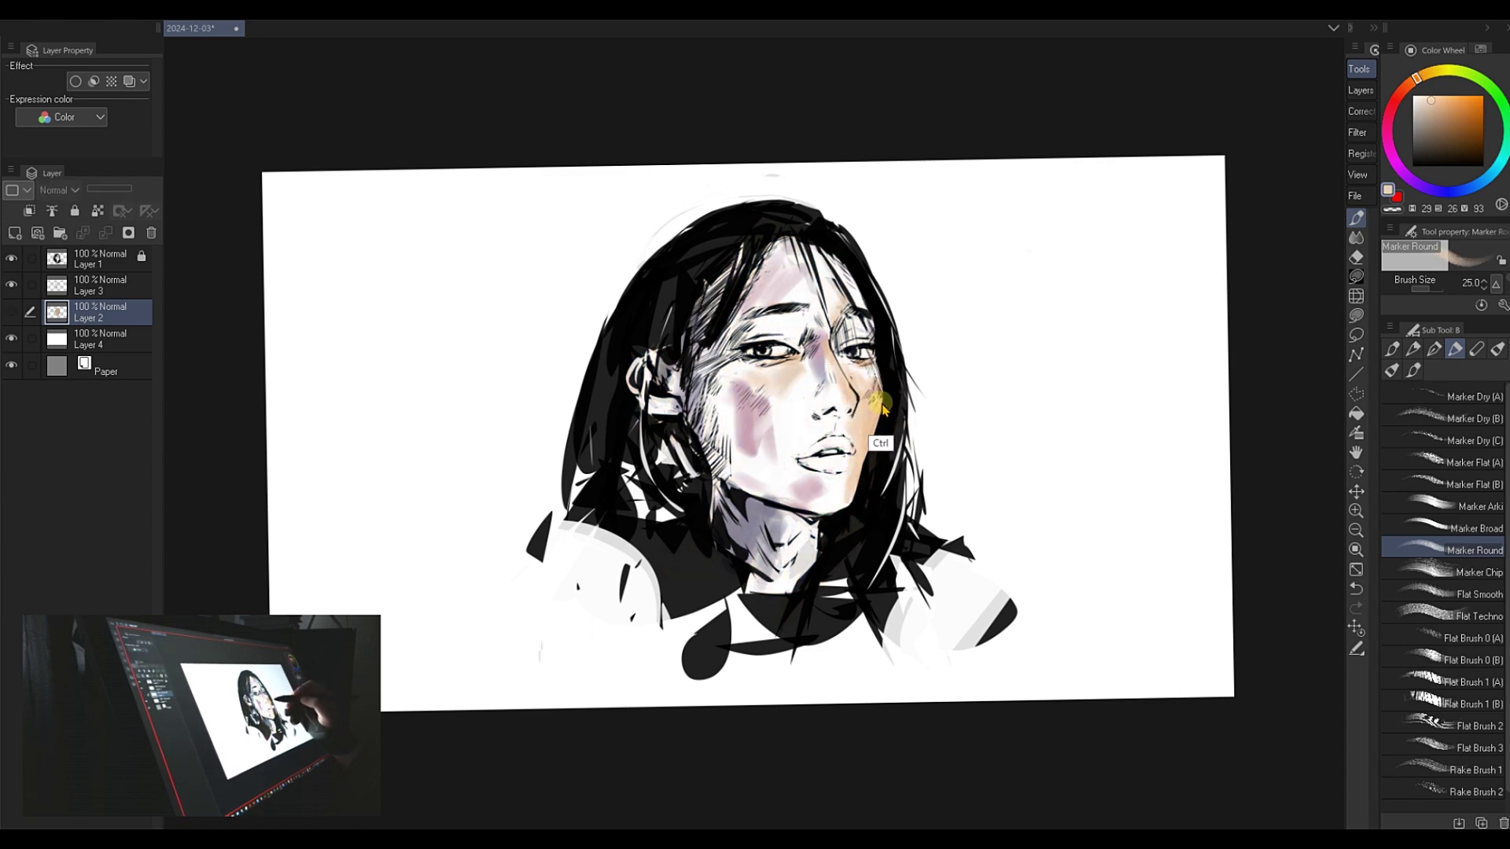
key(ctrl+comma)
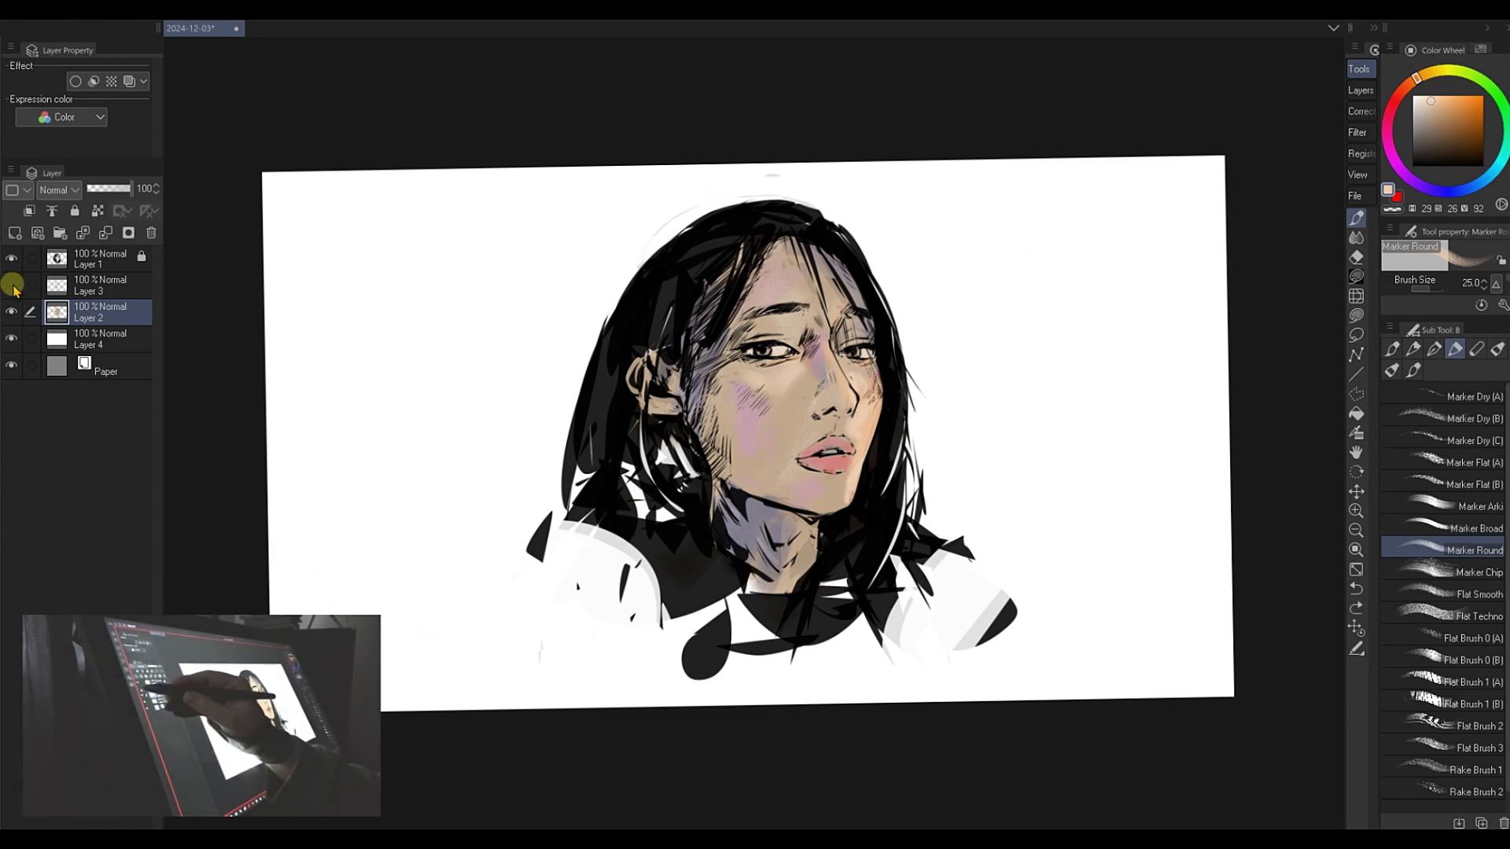
click(12, 285)
click(71, 284)
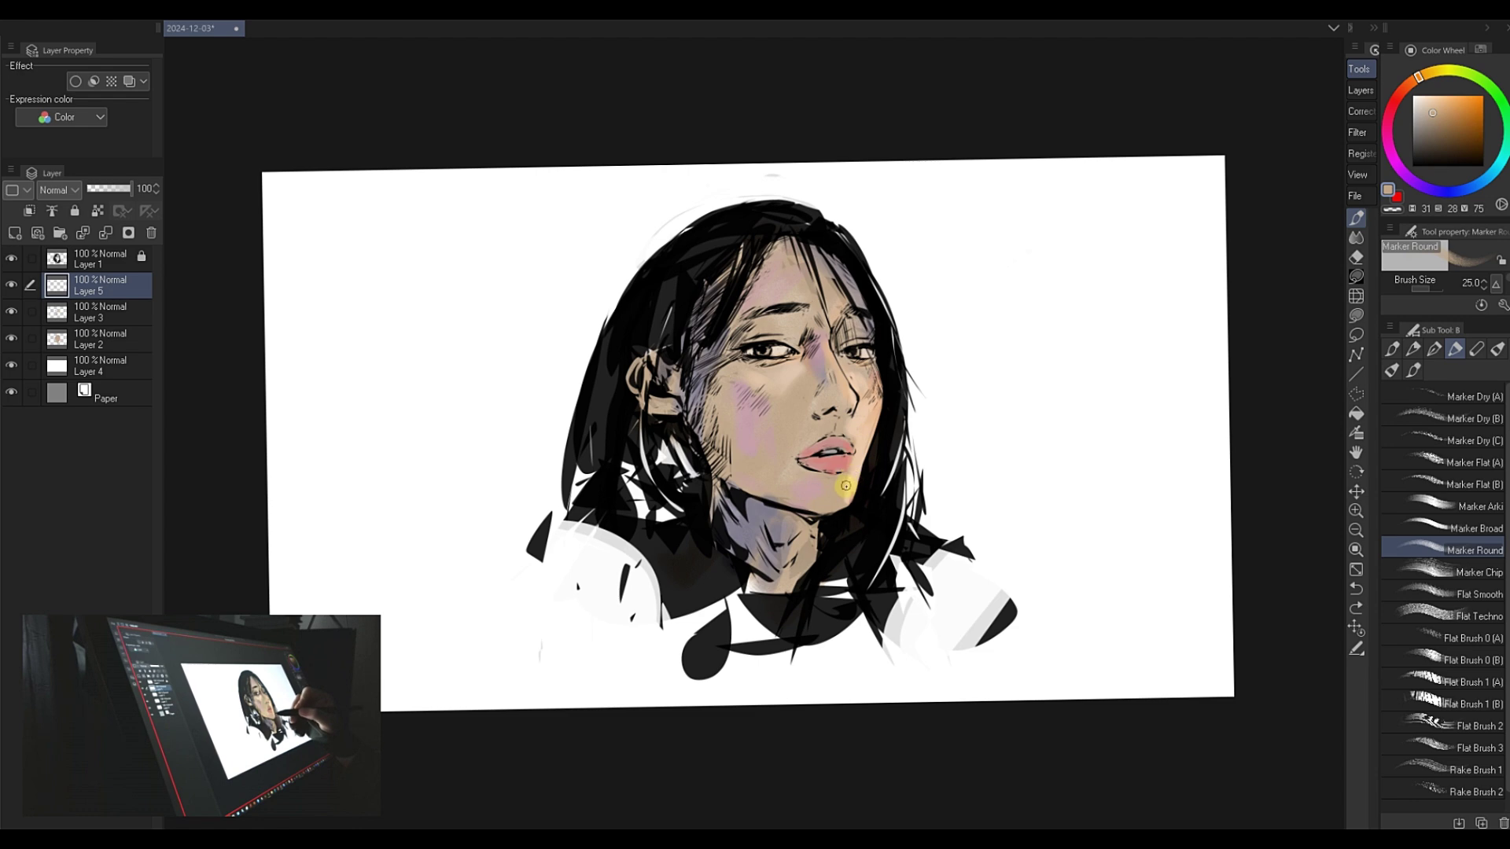
- Enlarge the brush to 60 and paint a lighter warm skin tone down the near cheek
click(1435, 106)
key(])
key(])
key(])
key(])
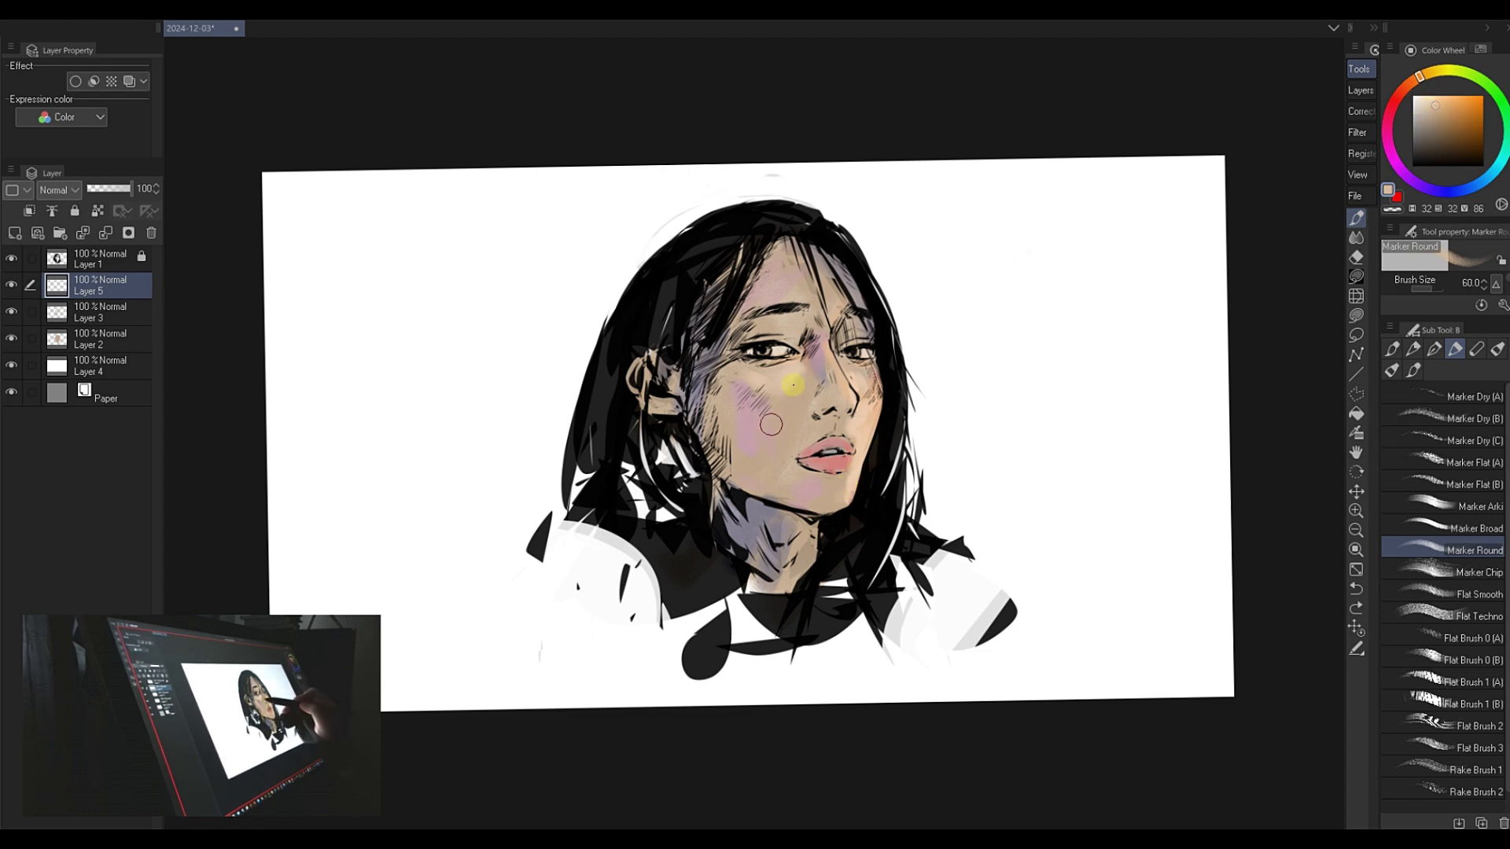
drag(794, 384, 772, 448)
- Mix a light pink from the sampled cheek colour and paint blush strokes on the cheeks, undoing unwanted strokes
alt+click(742, 394)
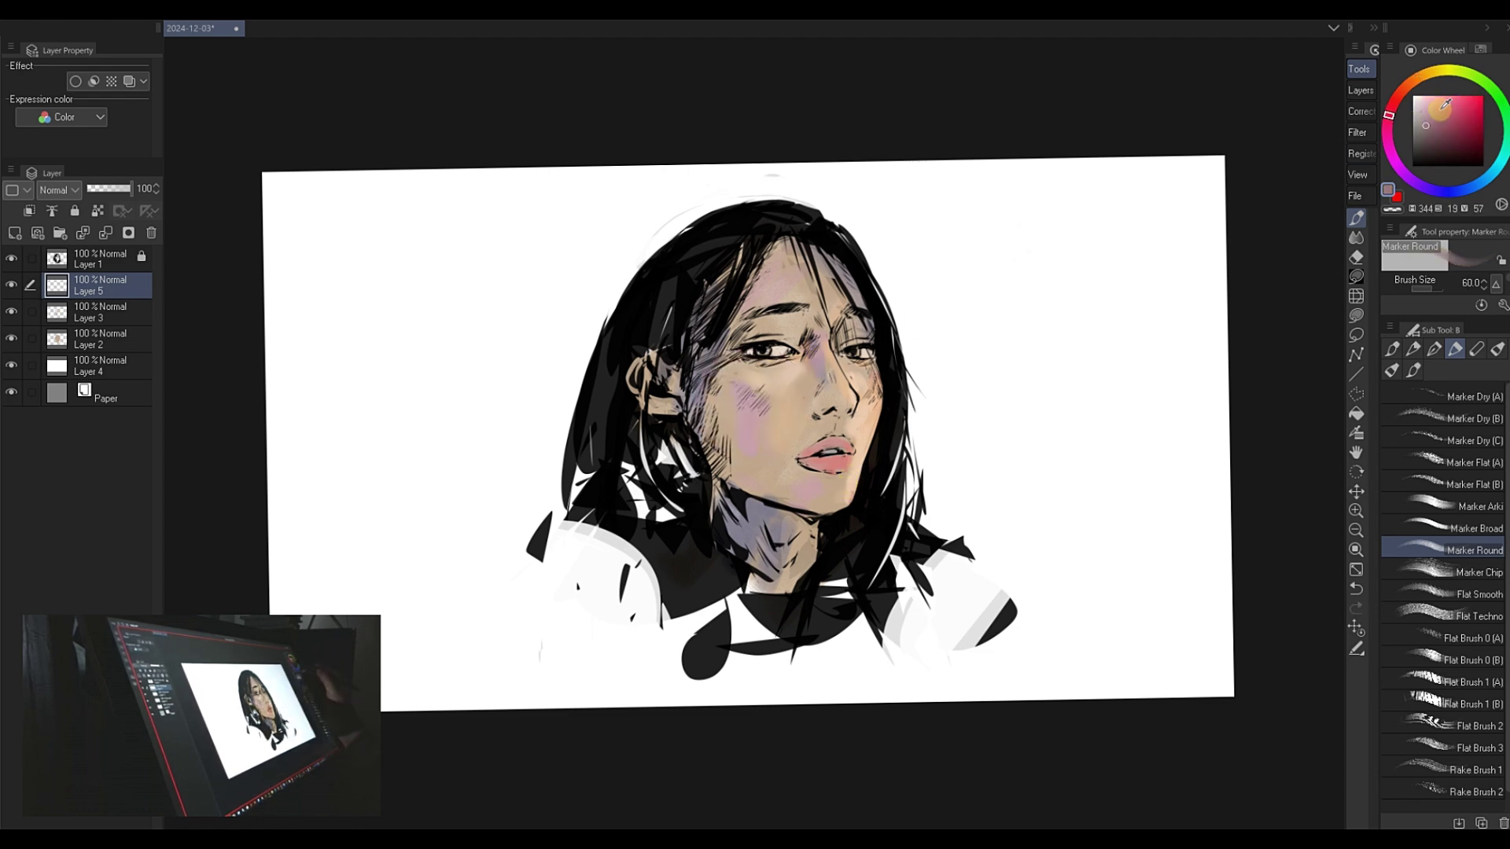
drag(762, 454, 768, 461)
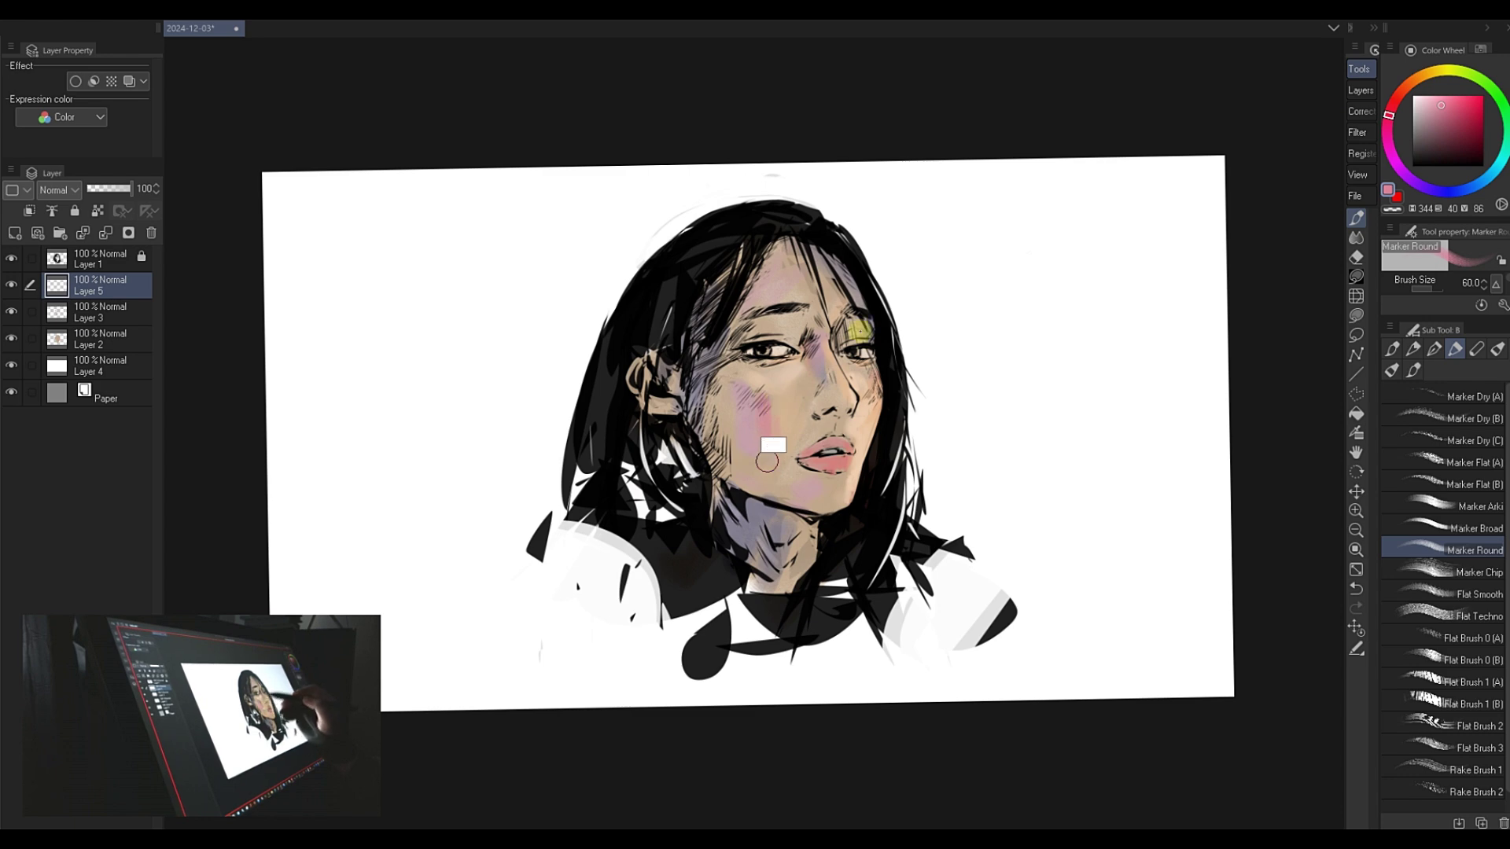
drag(1392, 117, 1391, 108)
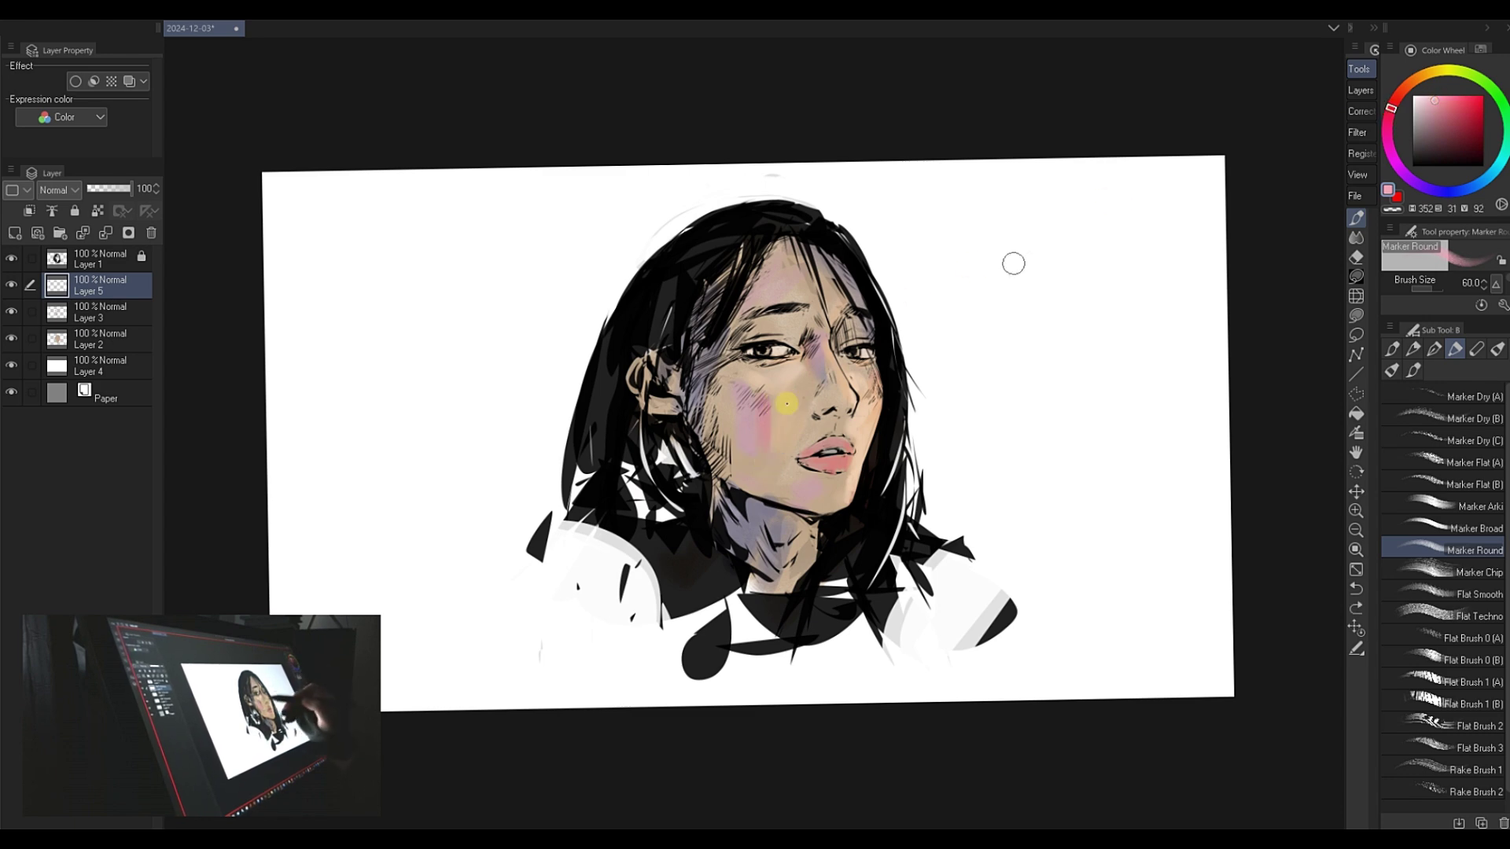
mouse_move(772, 407)
mouse_down()
mouse_move(767, 448)
mouse_move(772, 431)
mouse_up()
key(ctrl+z)
key(ctrl+z)
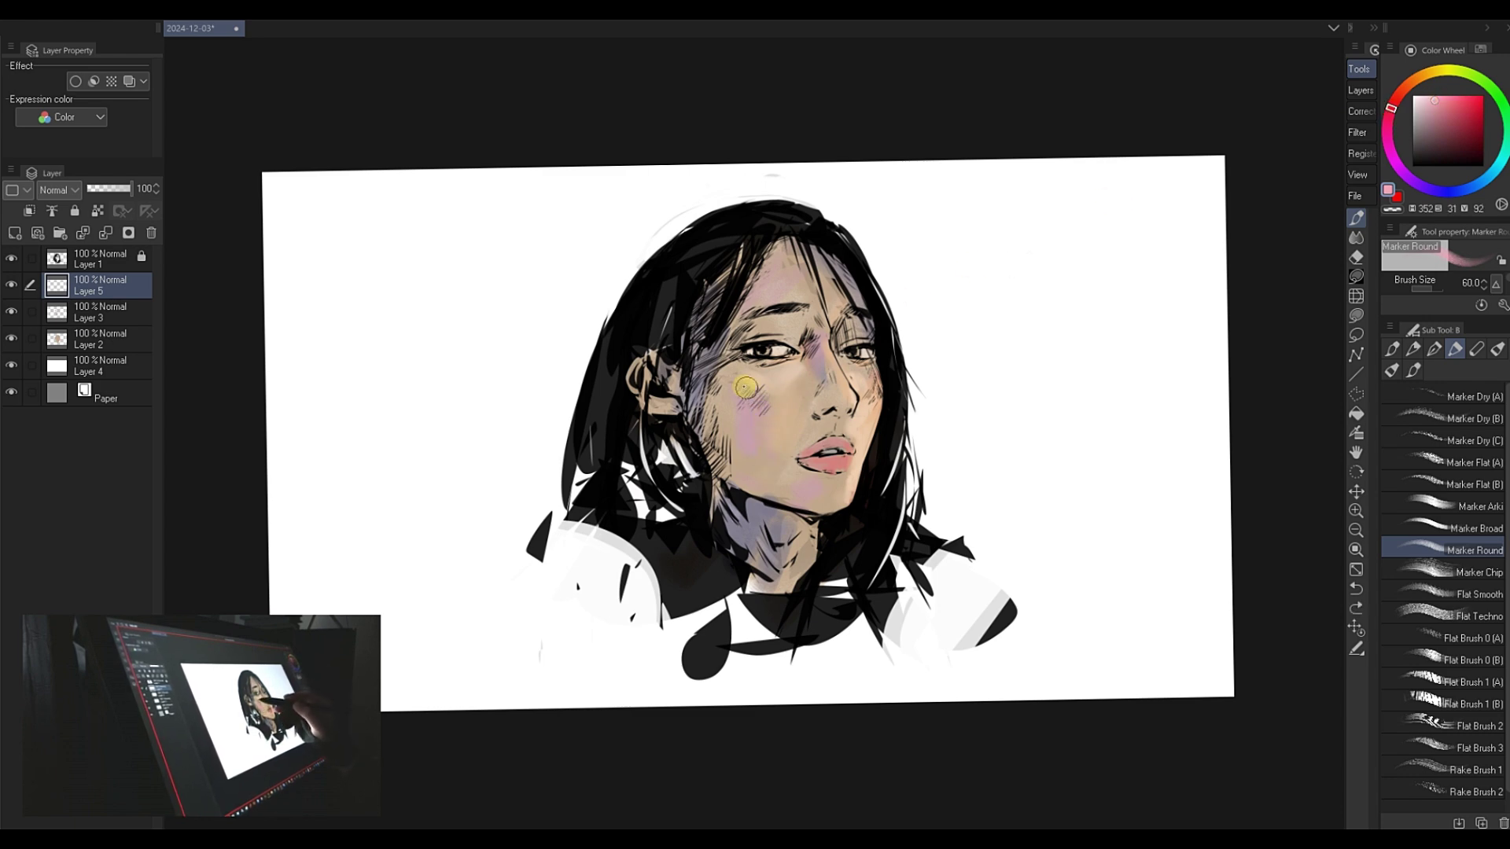
key(ctrl+y)
key(ctrl+y)
- Sample the purple shadow near the ear, make it lighter and greyer, and shade the side of the face down to the jaw
alt+click(712, 402)
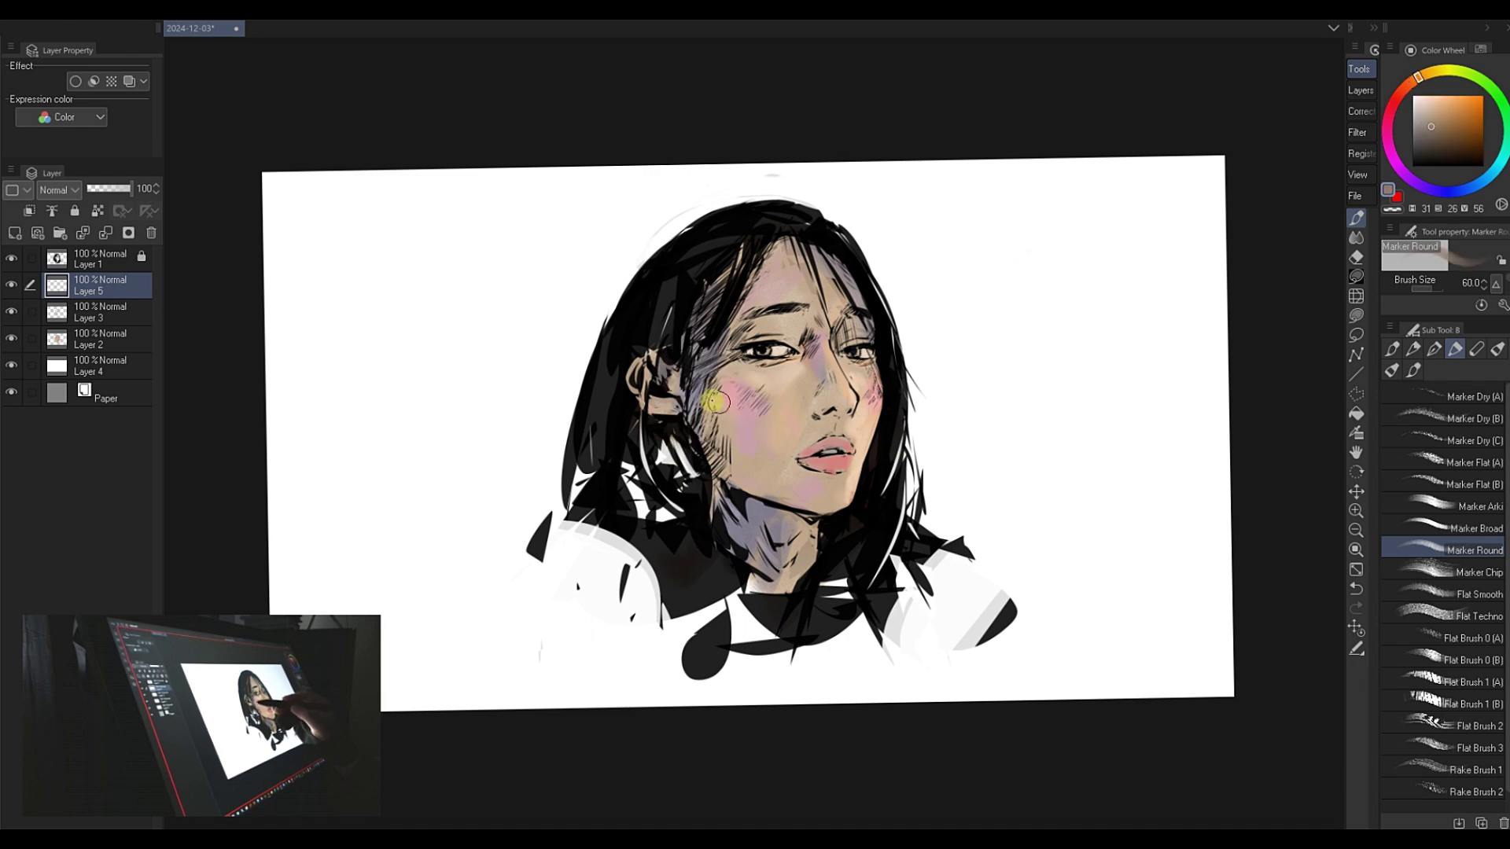
alt+click(704, 385)
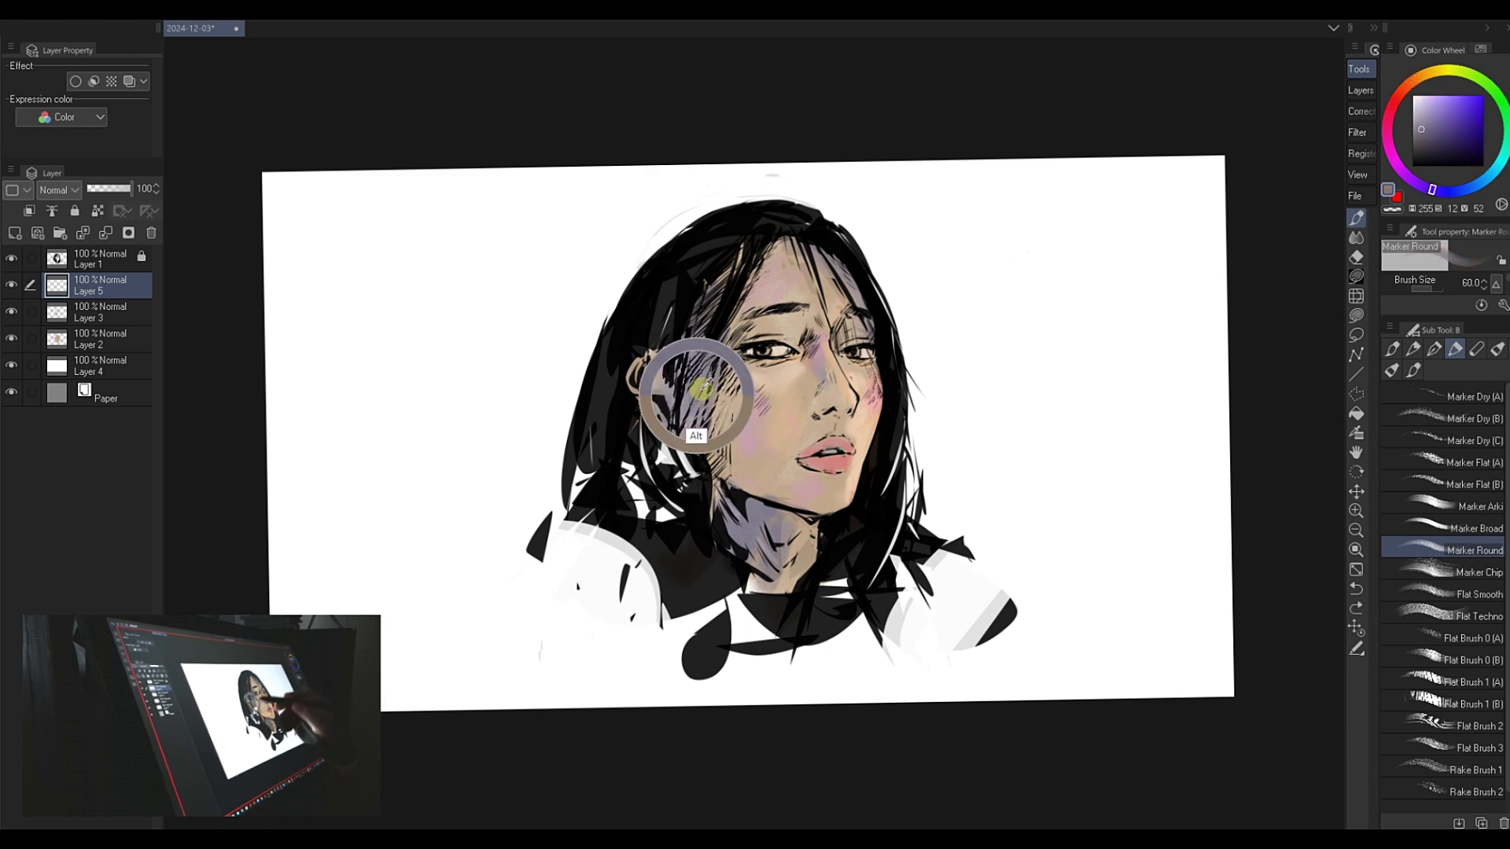
click(1417, 122)
drag(711, 409, 736, 472)
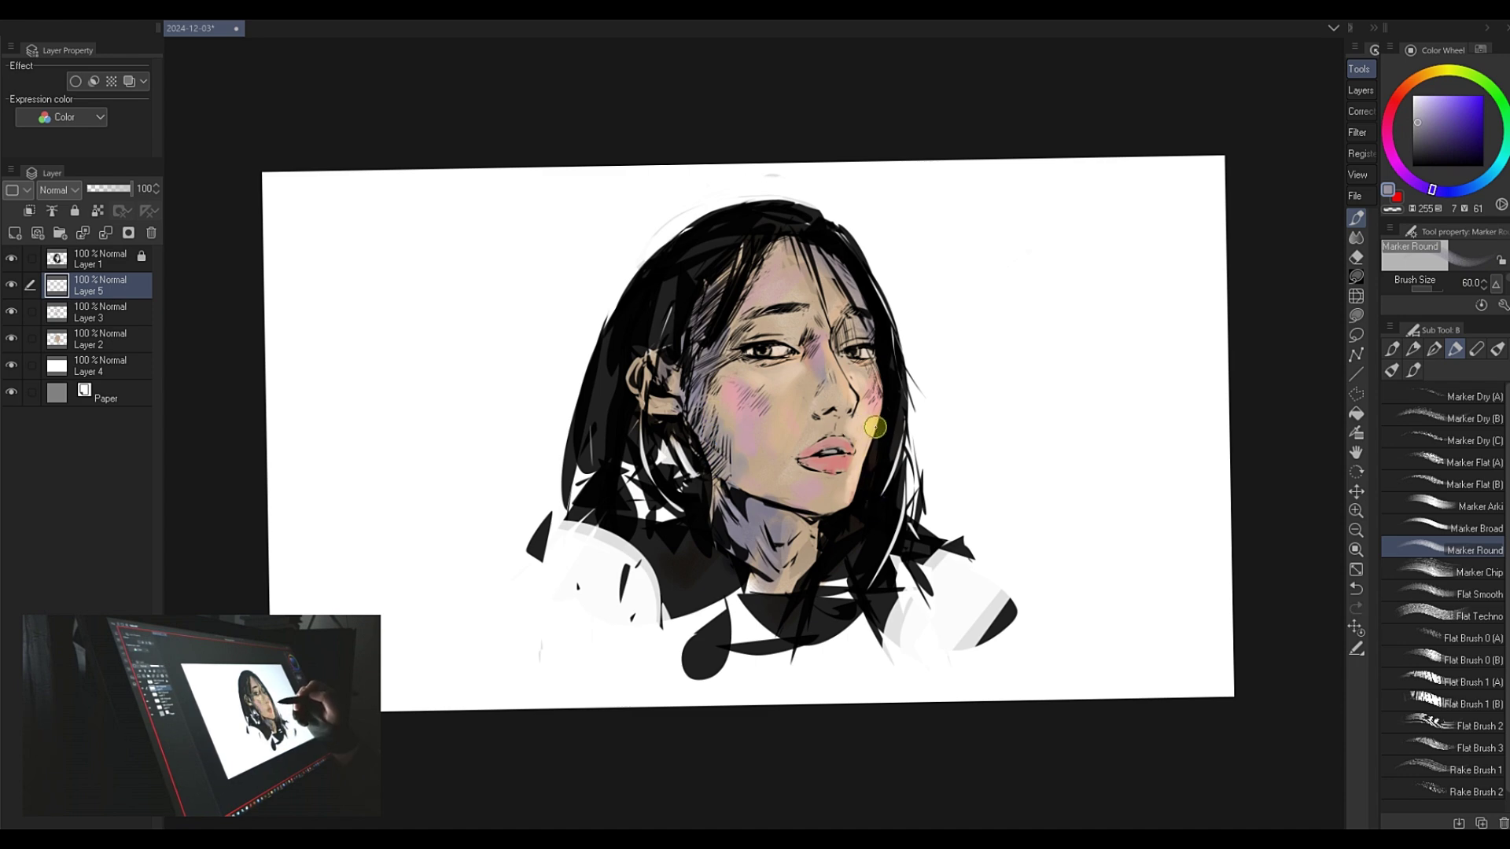
- Reduce the brush size to 15 and pick a darker muted purple for detailing around the eyes
key(bracketleft)
key(bracketleft)
key(bracketleft)
key(bracketleft)
key(bracketleft)
key(bracketleft)
key(bracketleft)
click(1427, 130)
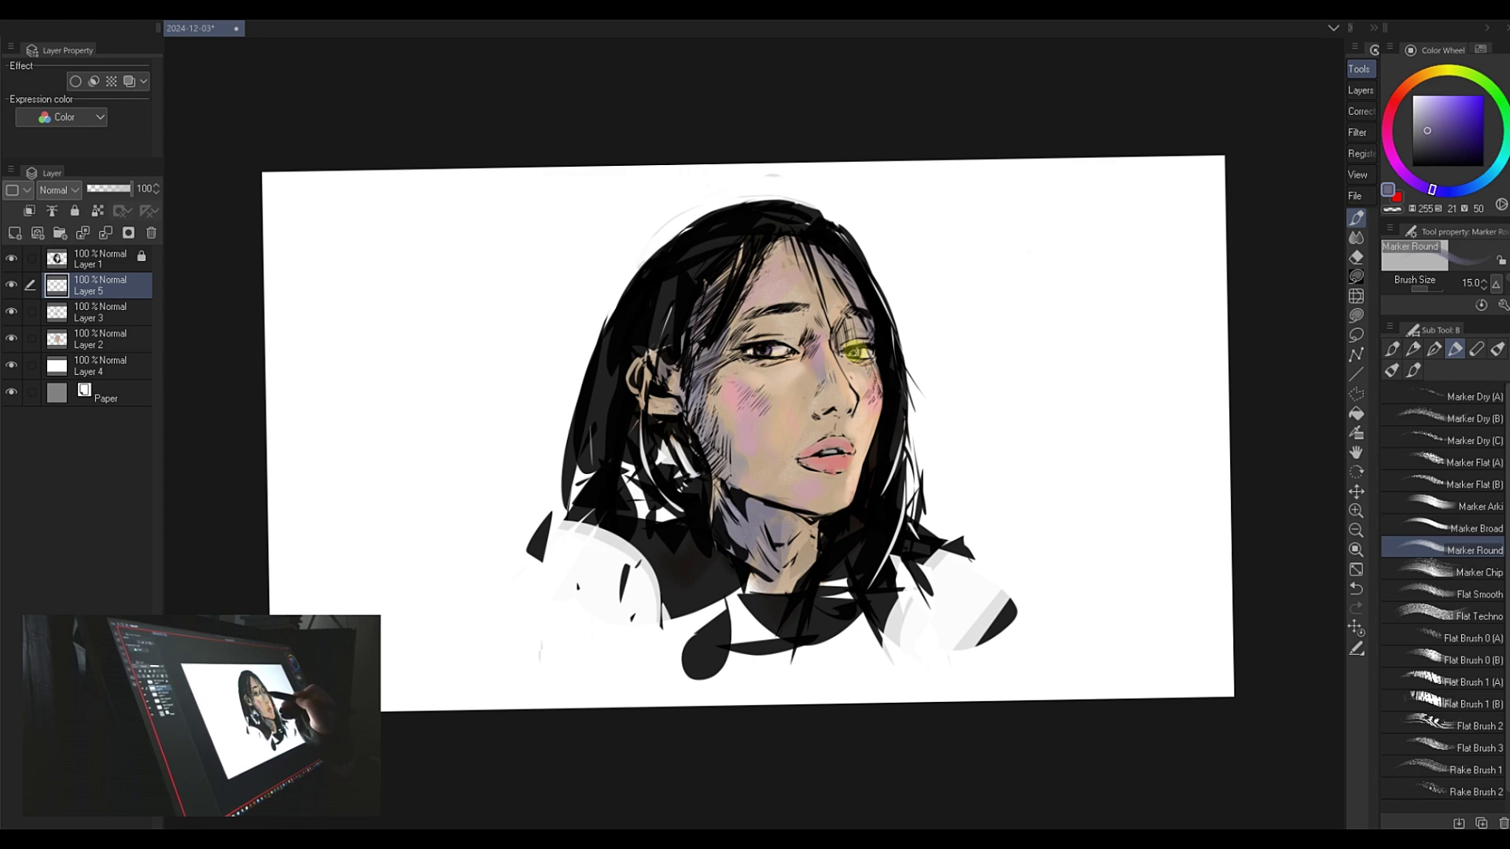
- Sample the light skin tone beneath the near eye and switch to the Soft Pastel brush at size 80
key(alt)
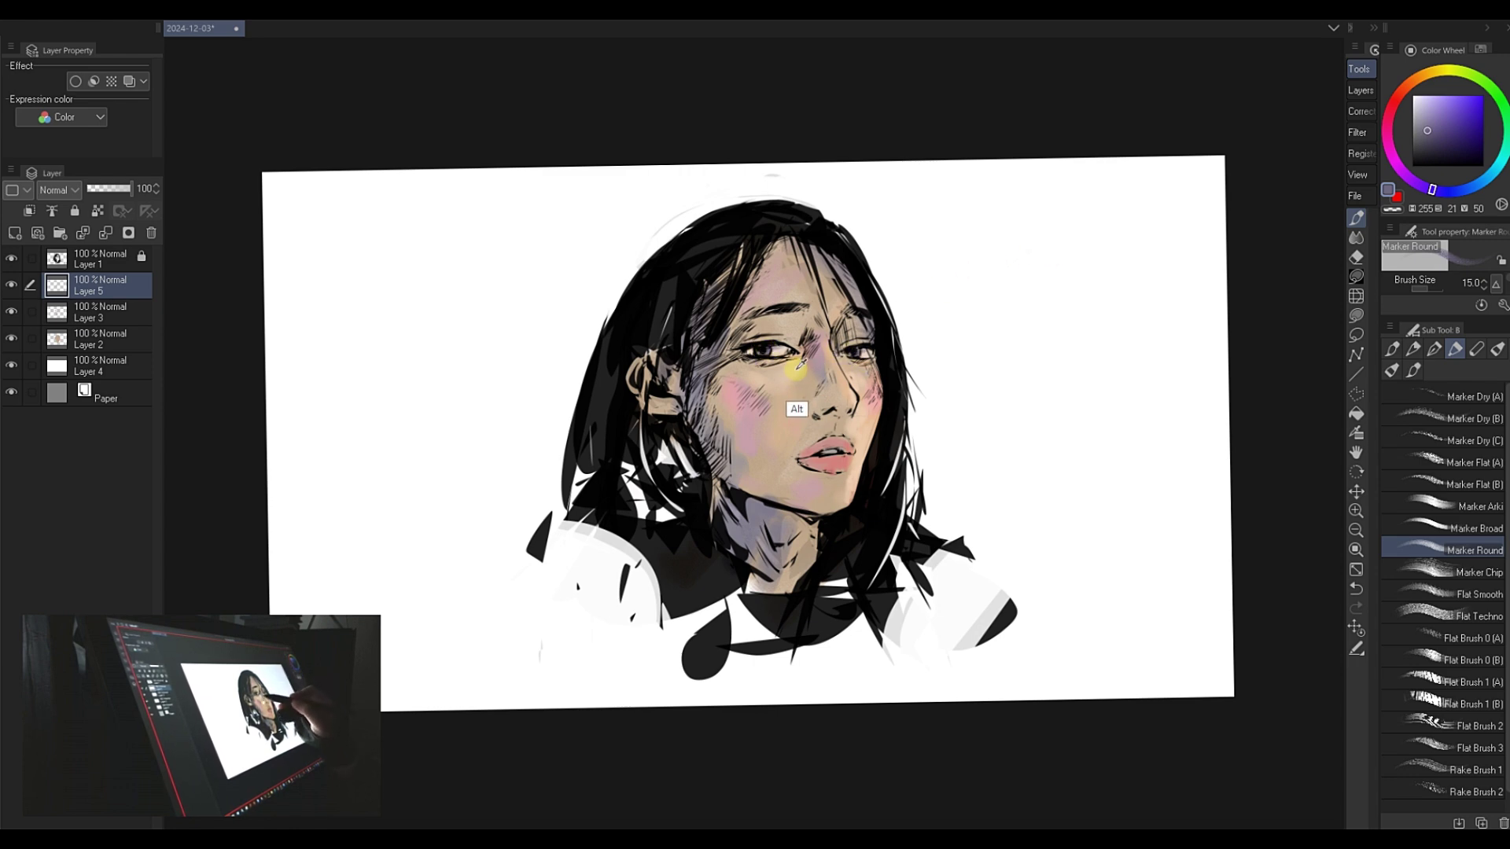
alt+click(799, 369)
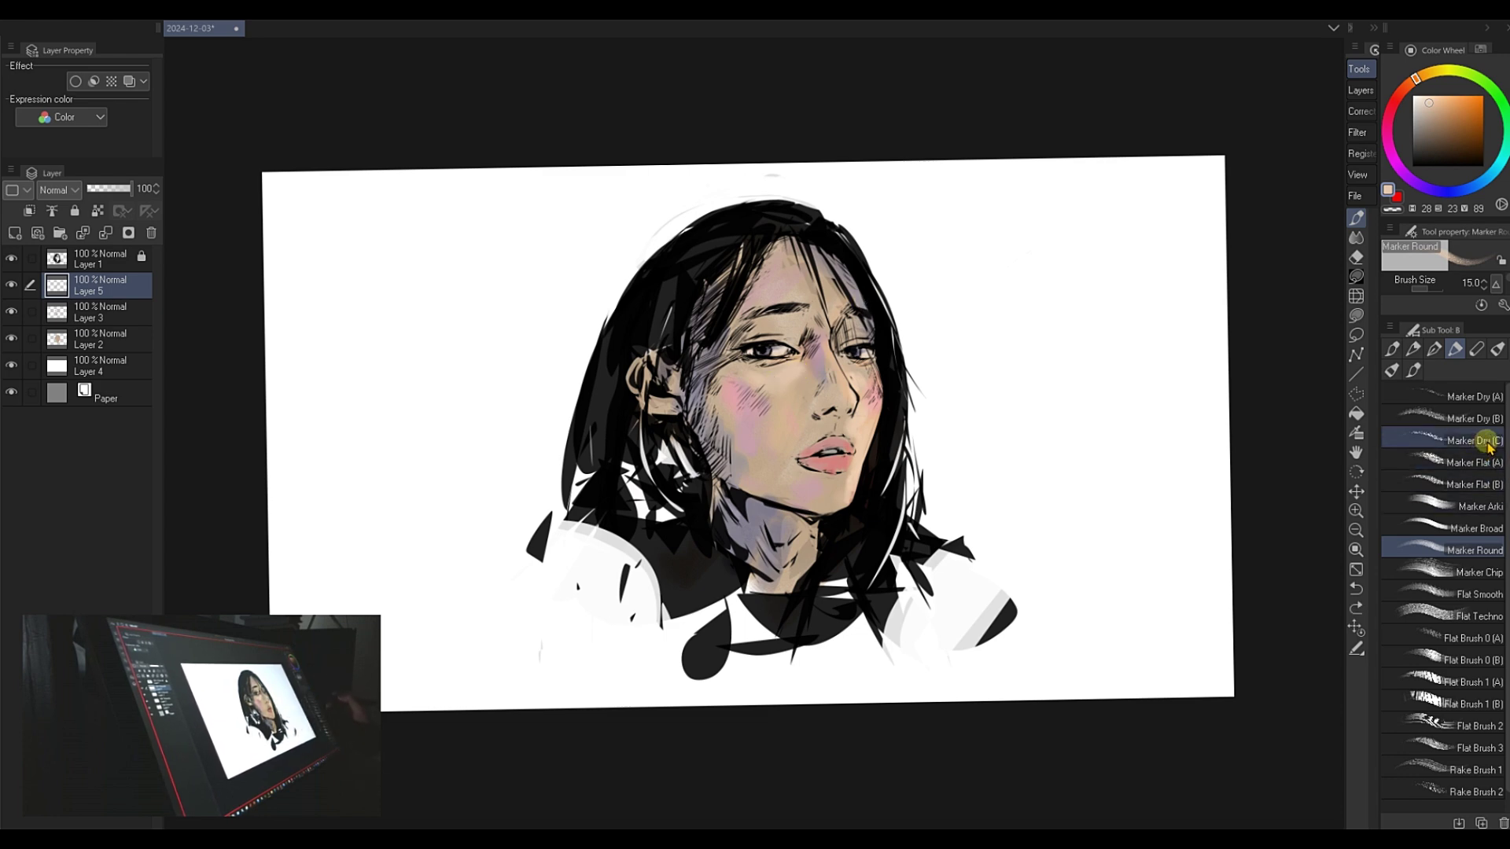
click(1475, 352)
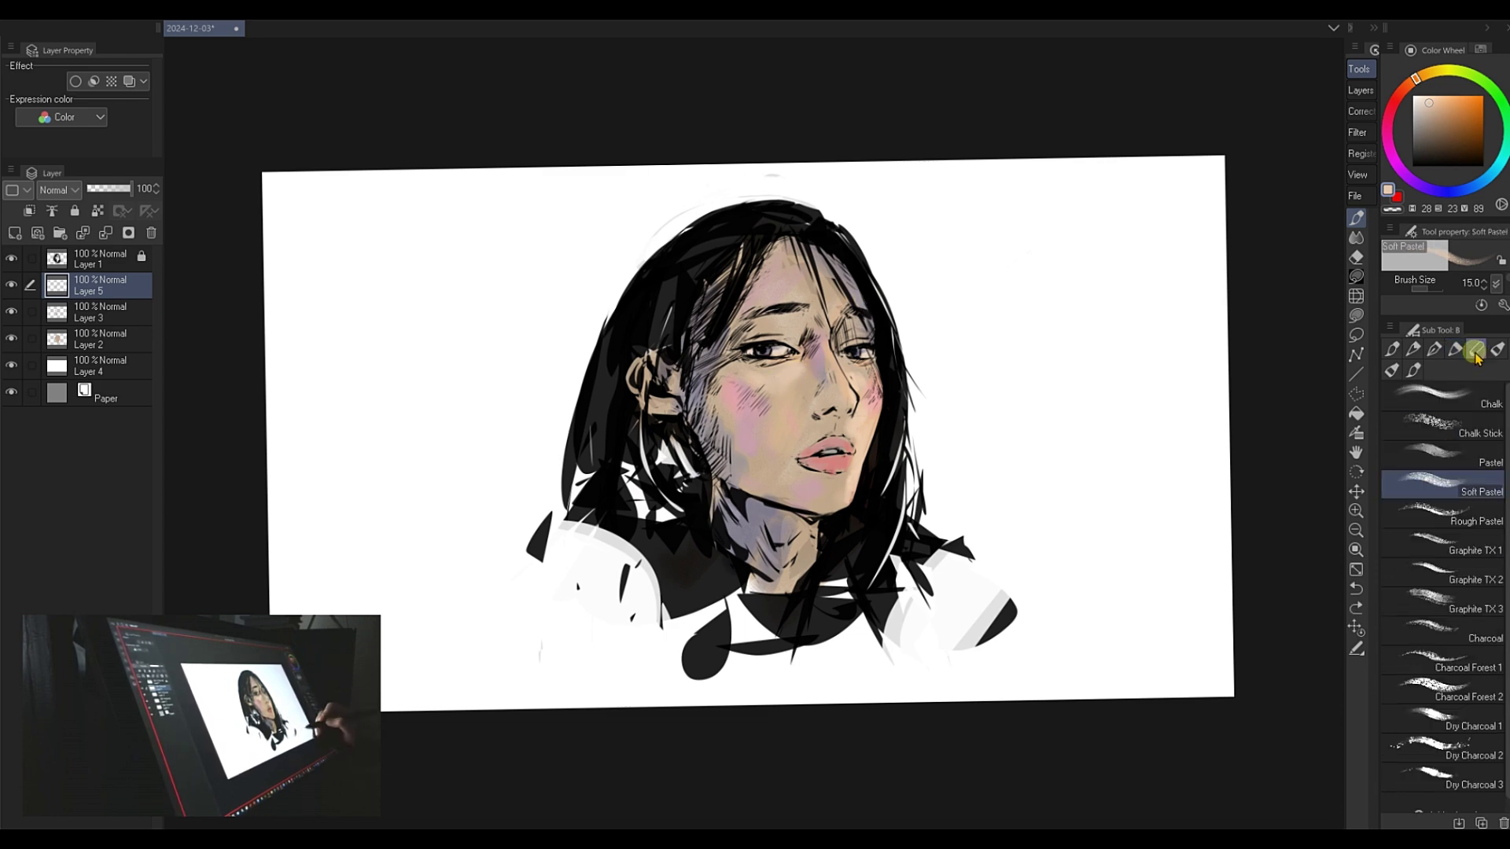
key(])
key(])
key(])
key(])
key(])
key(])
key(])
key(])
key(])
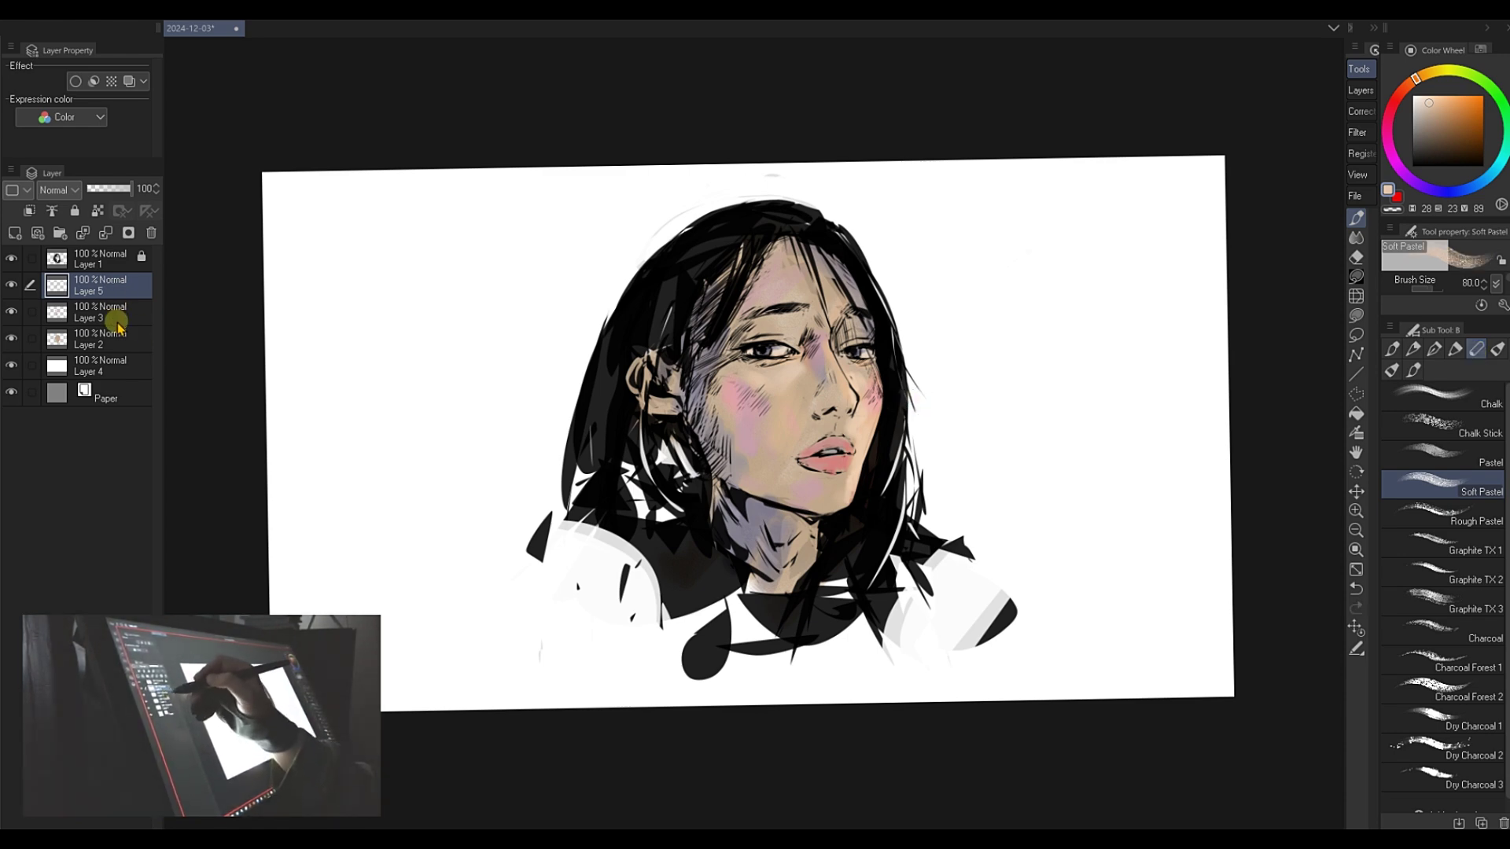
- Add a new layer above Layer 5, and merge Layer 5 and Layer 3 down into Layer 2, toggling its visibility to check
key(ctrl+shift+n)
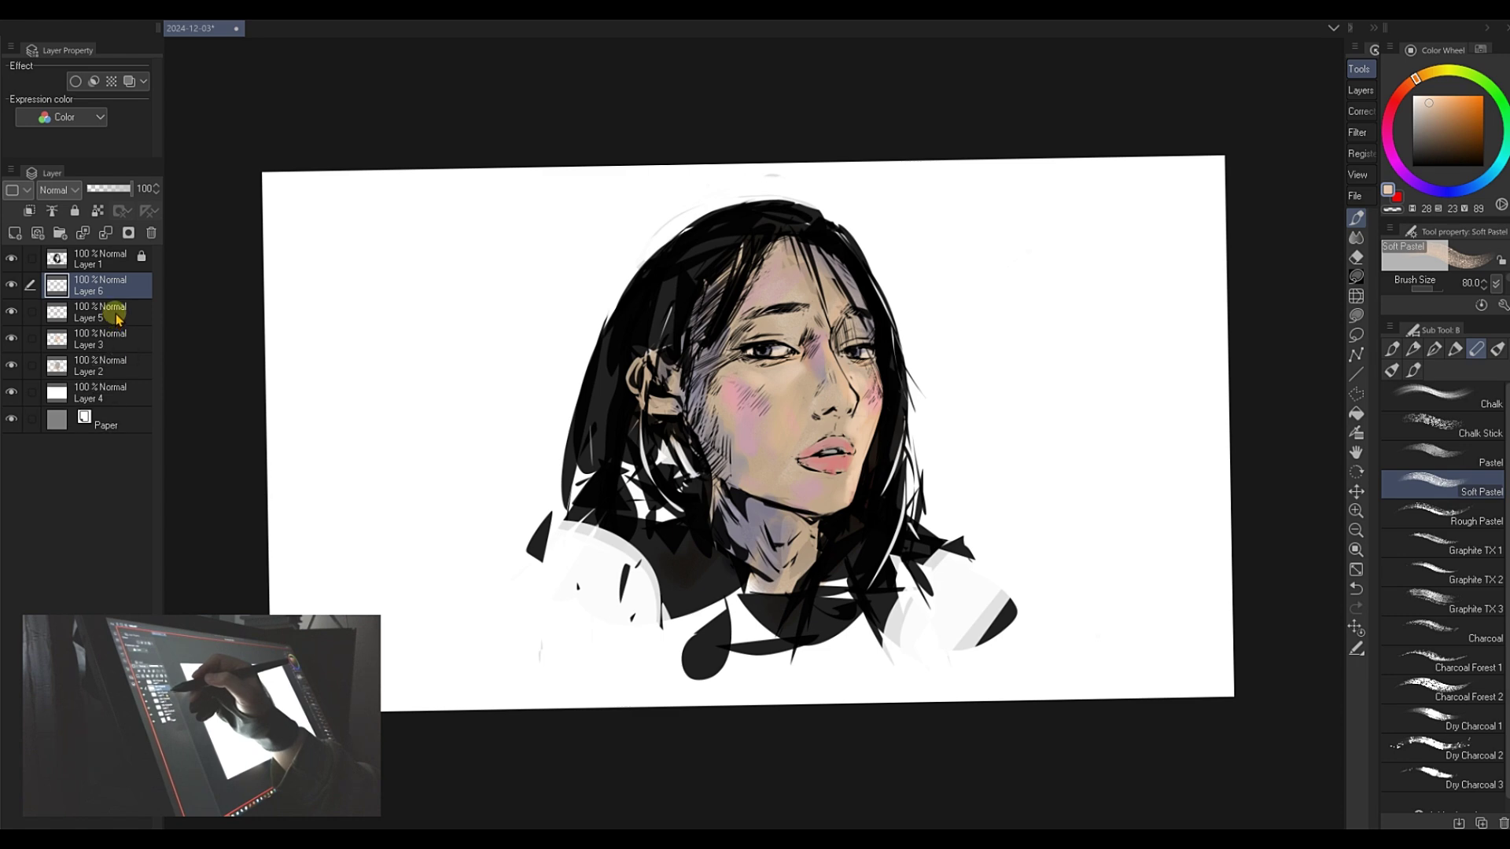
click(117, 317)
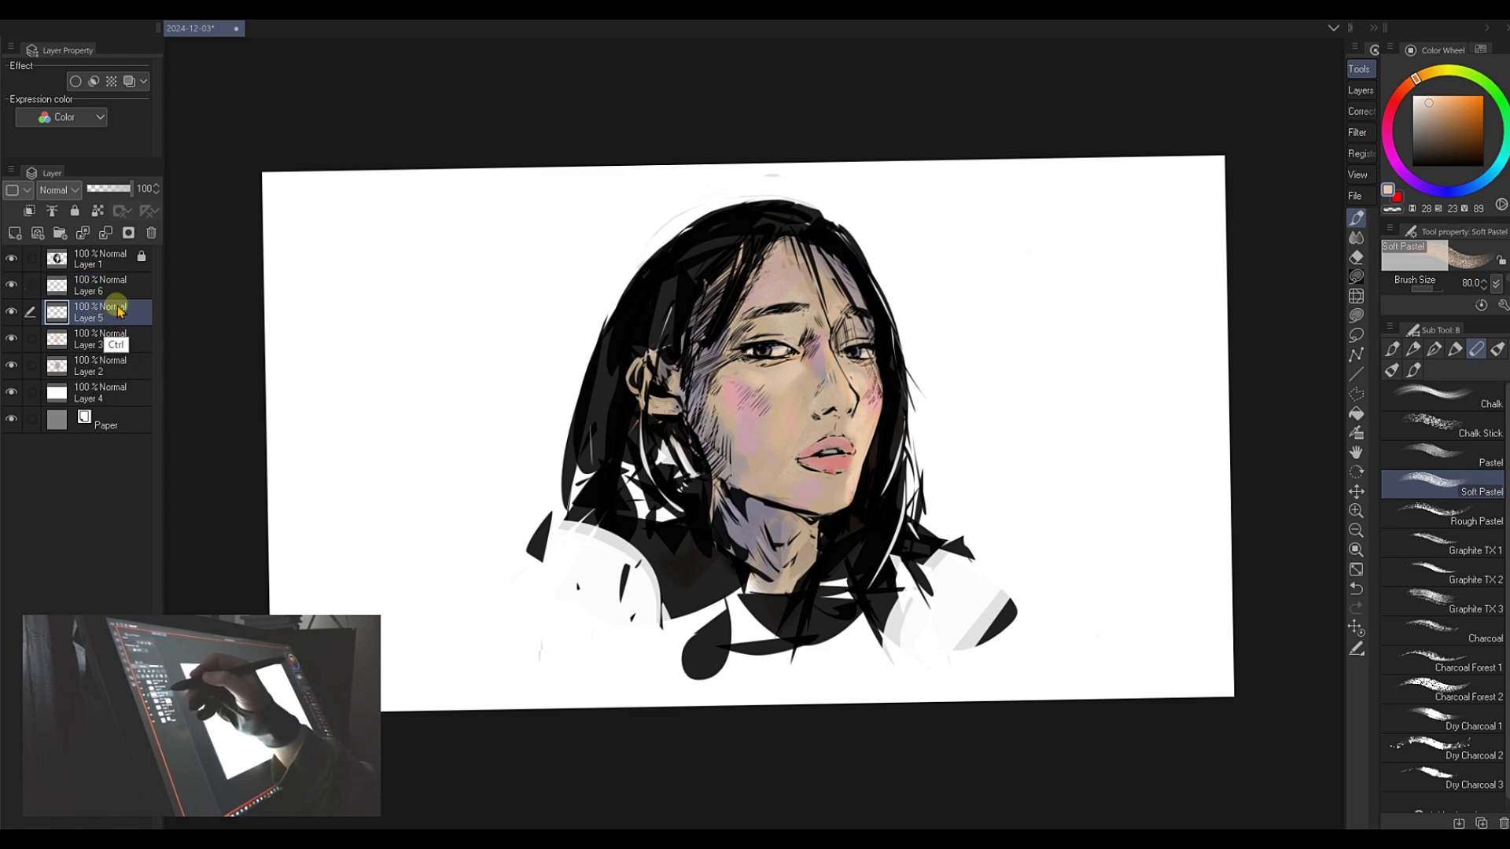
key(ctrl+e)
key(ctrl+e)
click(11, 312)
click(12, 312)
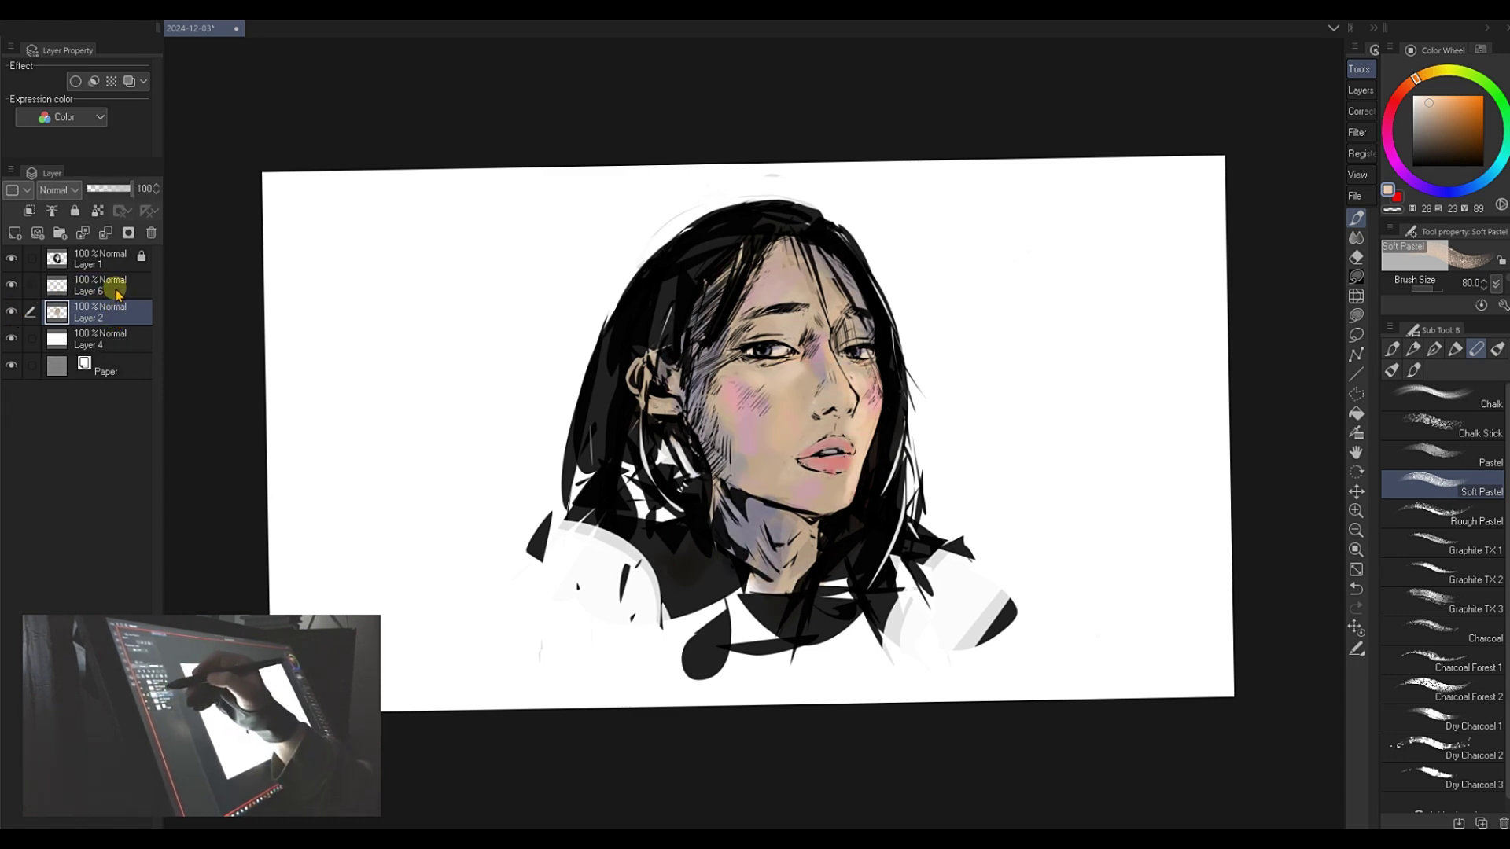
- Set the new layer above the merged colours to Multiply blending and choose a darker greyish-brown brush colour
click(116, 287)
click(59, 190)
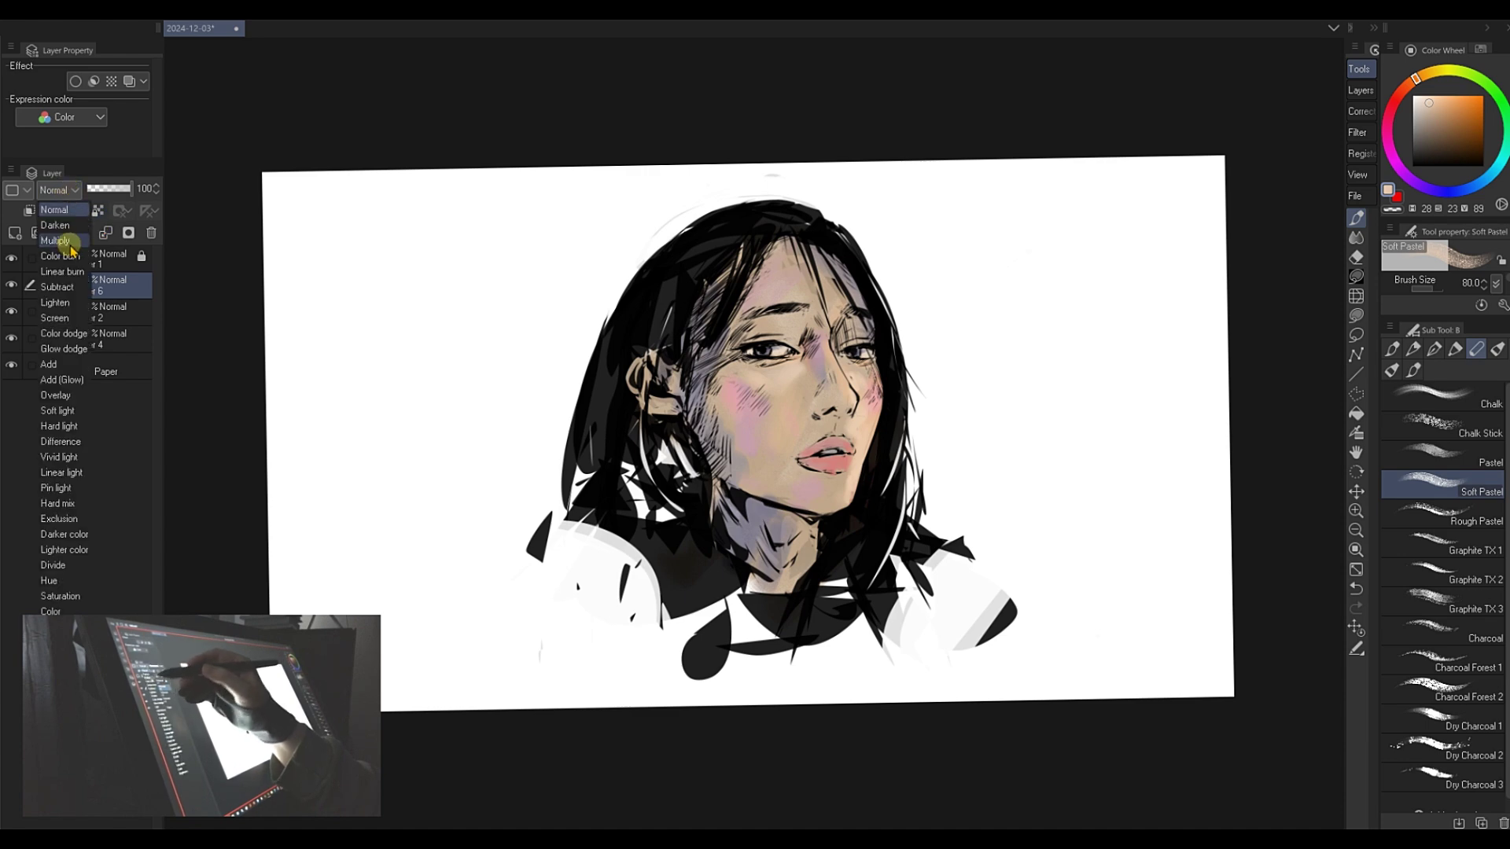
click(59, 241)
click(1428, 111)
drag(1434, 115, 1428, 126)
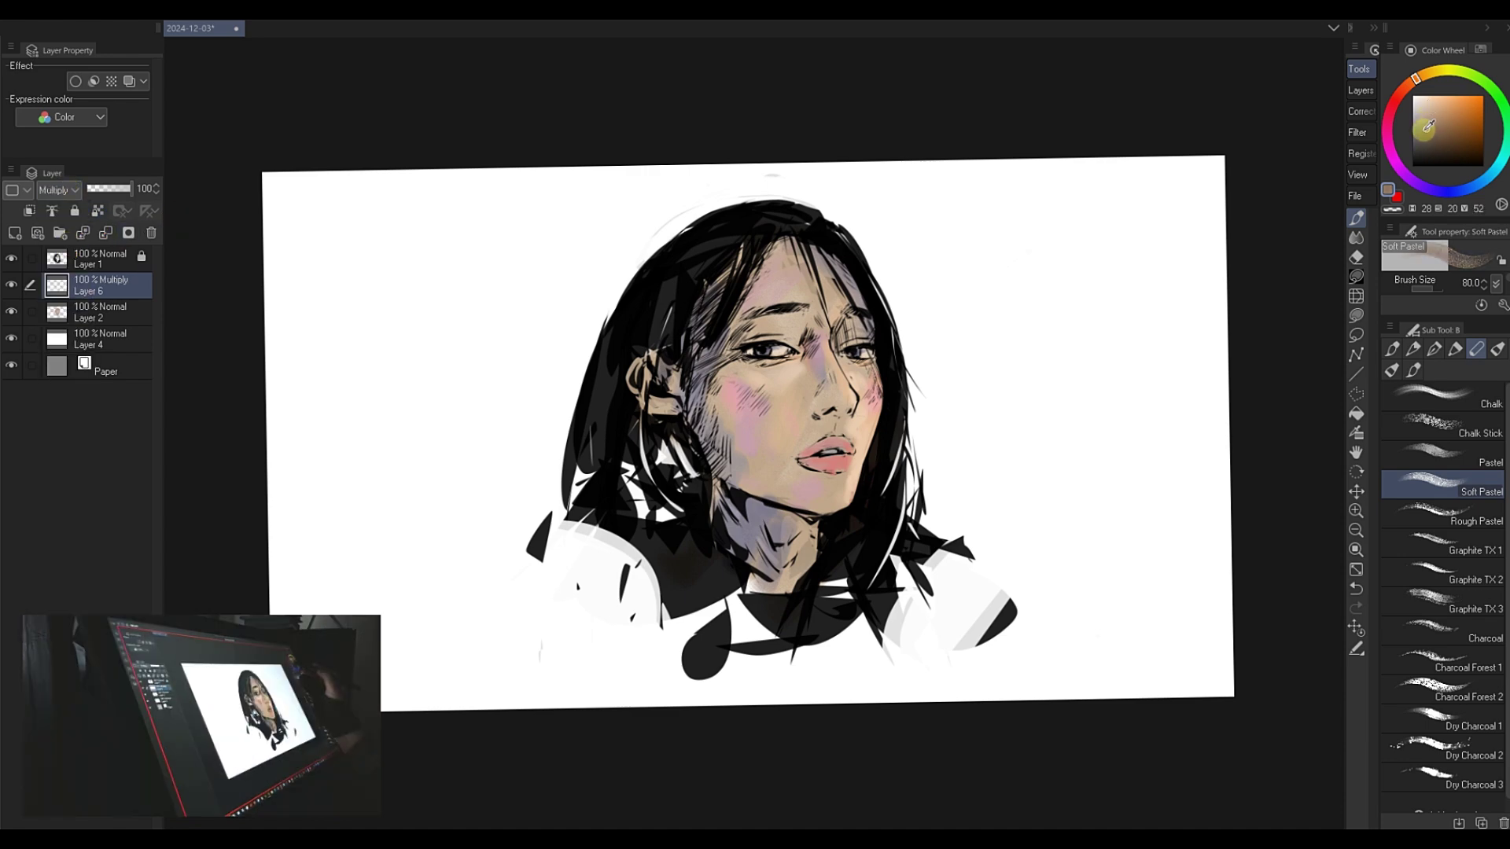
- Try greyish-brown and dark muted red shadow strokes over the far cheek, mouth and chin on the Multiply layer
drag(786, 358, 748, 535)
key(ctrl+z)
click(1420, 116)
alt+click(692, 446)
drag(861, 409, 802, 539)
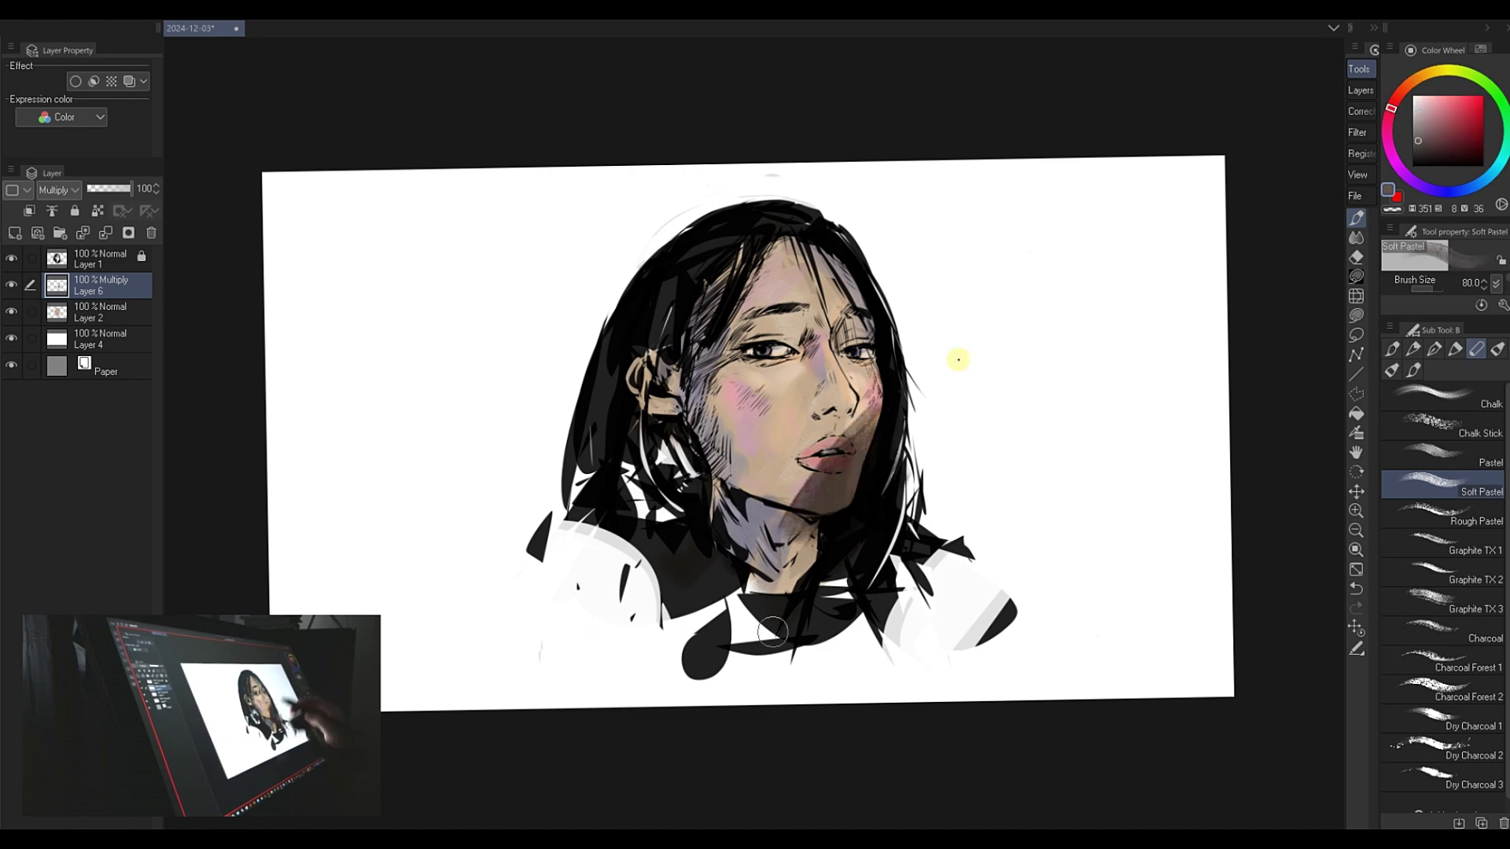
key(ctrl+z)
mouse_move(865, 429)
mouse_down()
mouse_move(840, 514)
mouse_move(848, 411)
mouse_move(878, 406)
mouse_up()
key(ctrl+z)
- Pick a muted bluish violet, reduce the brush to size 60, and shade the far cheek, forehead, near side of the face and neck
click(1421, 185)
key(ctrl+z)
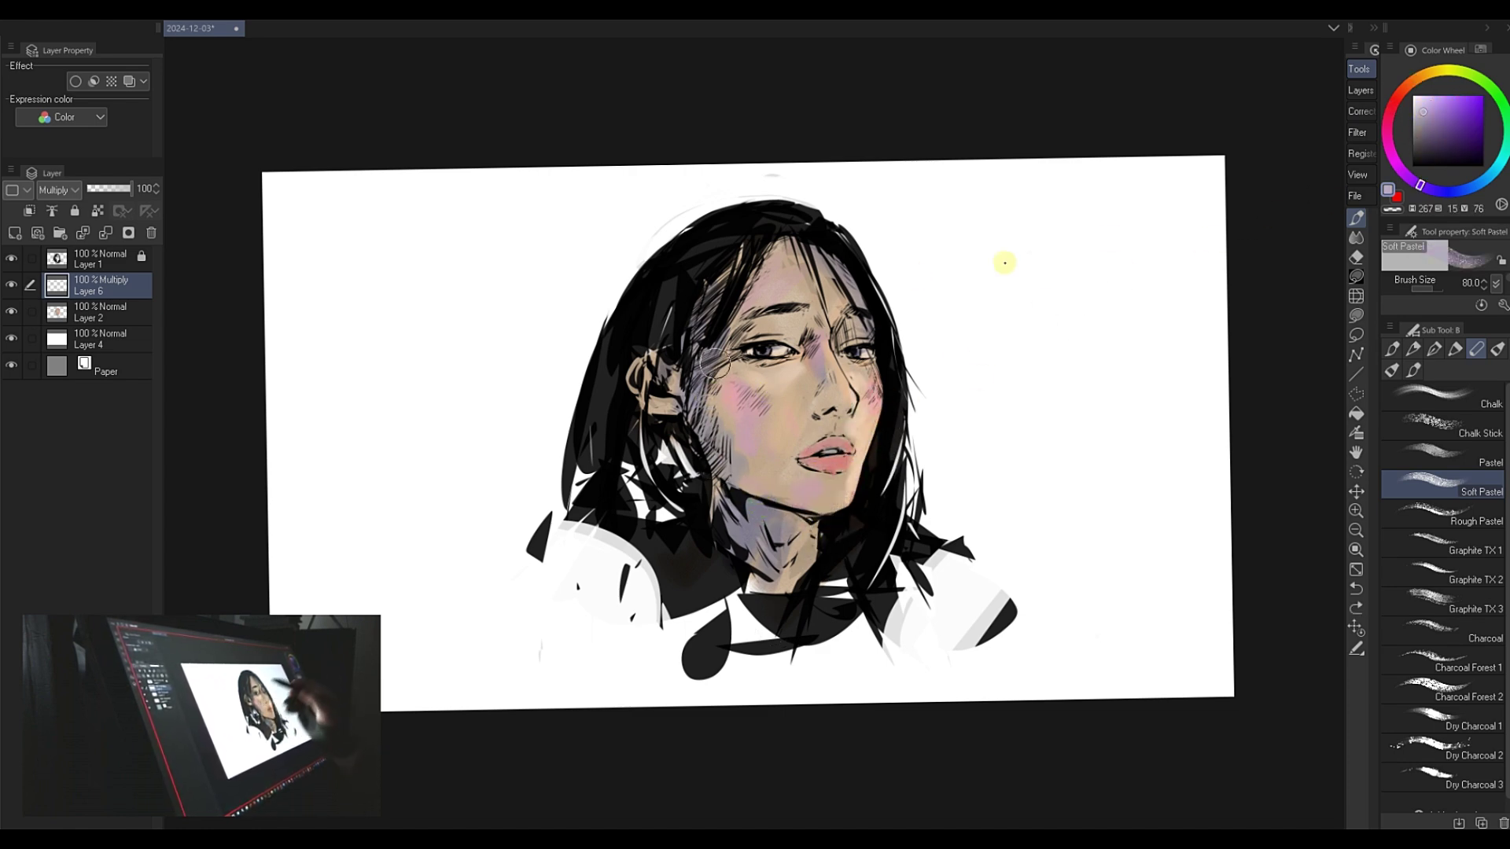
click(1437, 193)
drag(735, 354, 684, 437)
key(bracketleft)
key(bracketleft)
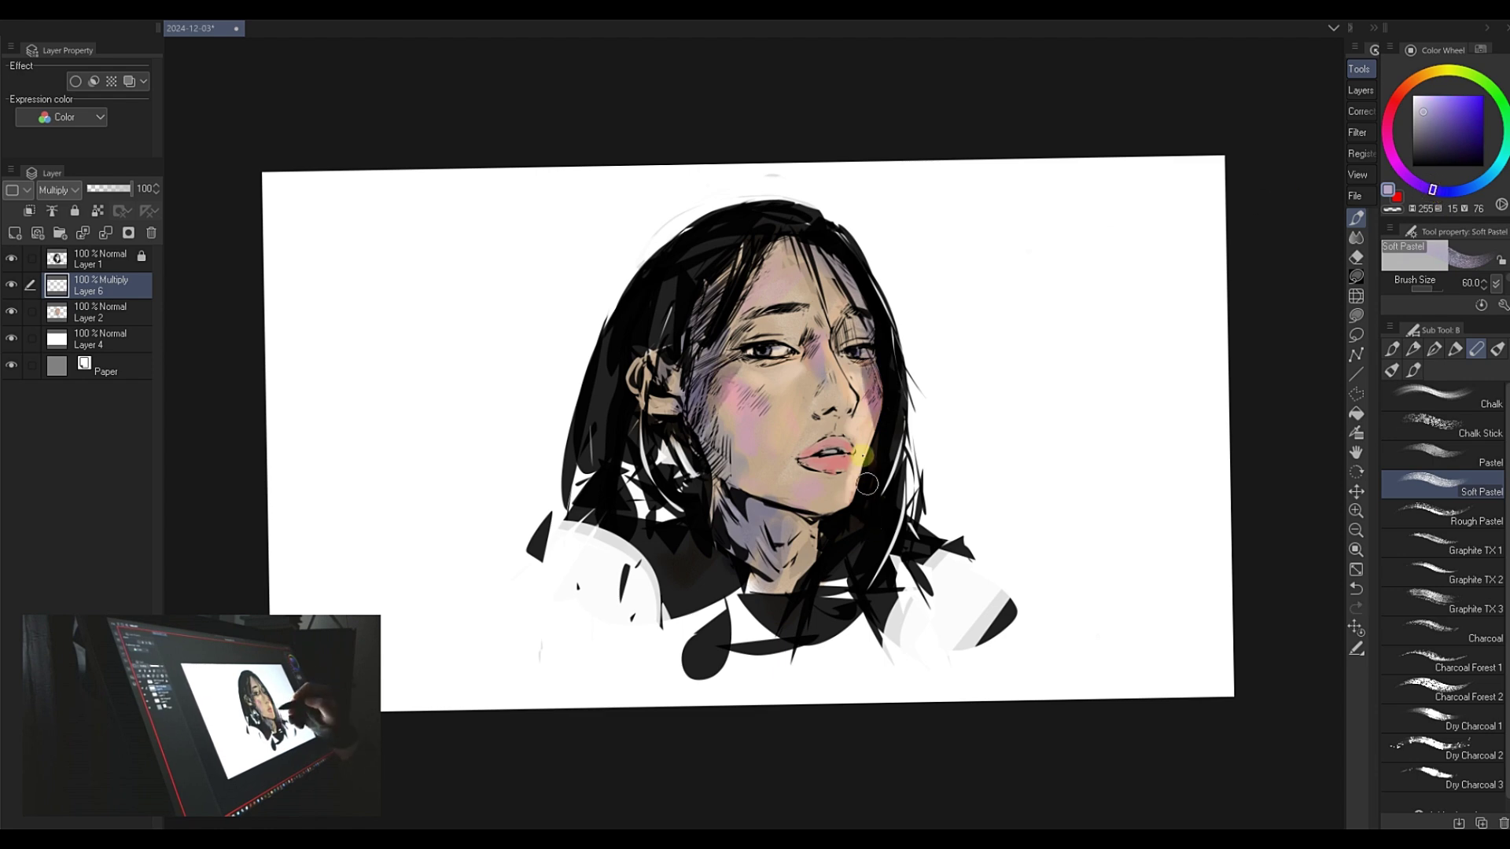
mouse_move(840, 289)
mouse_down()
mouse_move(859, 260)
mouse_move(841, 262)
mouse_up()
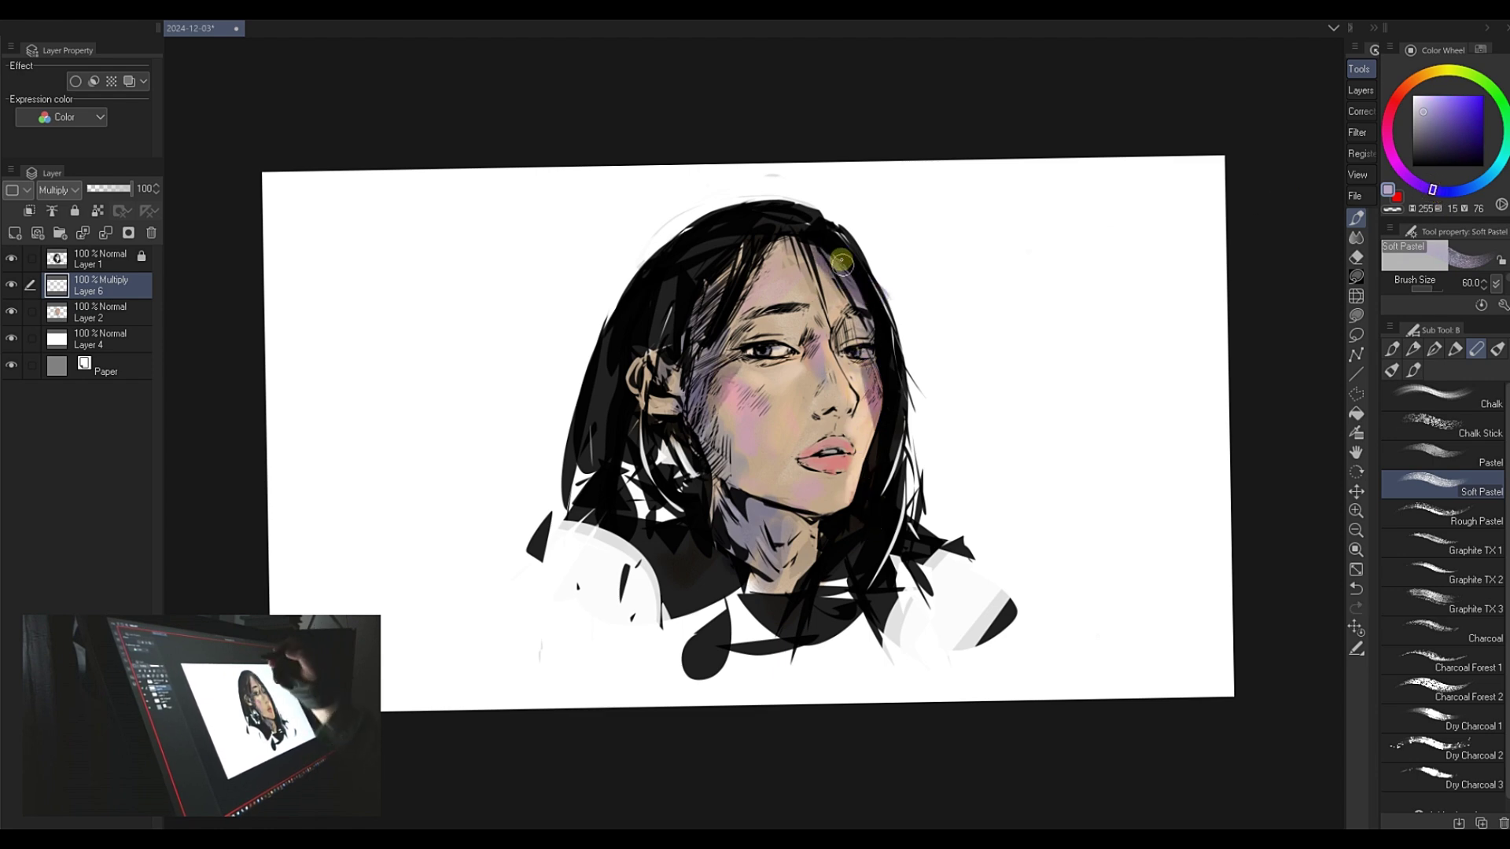
mouse_move(707, 379)
mouse_down()
mouse_move(674, 449)
mouse_move(712, 489)
mouse_move(705, 378)
mouse_move(725, 480)
mouse_move(713, 413)
mouse_move(755, 440)
mouse_move(732, 492)
mouse_move(744, 543)
mouse_move(765, 543)
mouse_move(733, 502)
mouse_move(753, 528)
mouse_up()
- Lighten the far cheek's shadow with Kneaded eraser 4 at size 60, toggling the Multiply layer's visibility to compare
key(e)
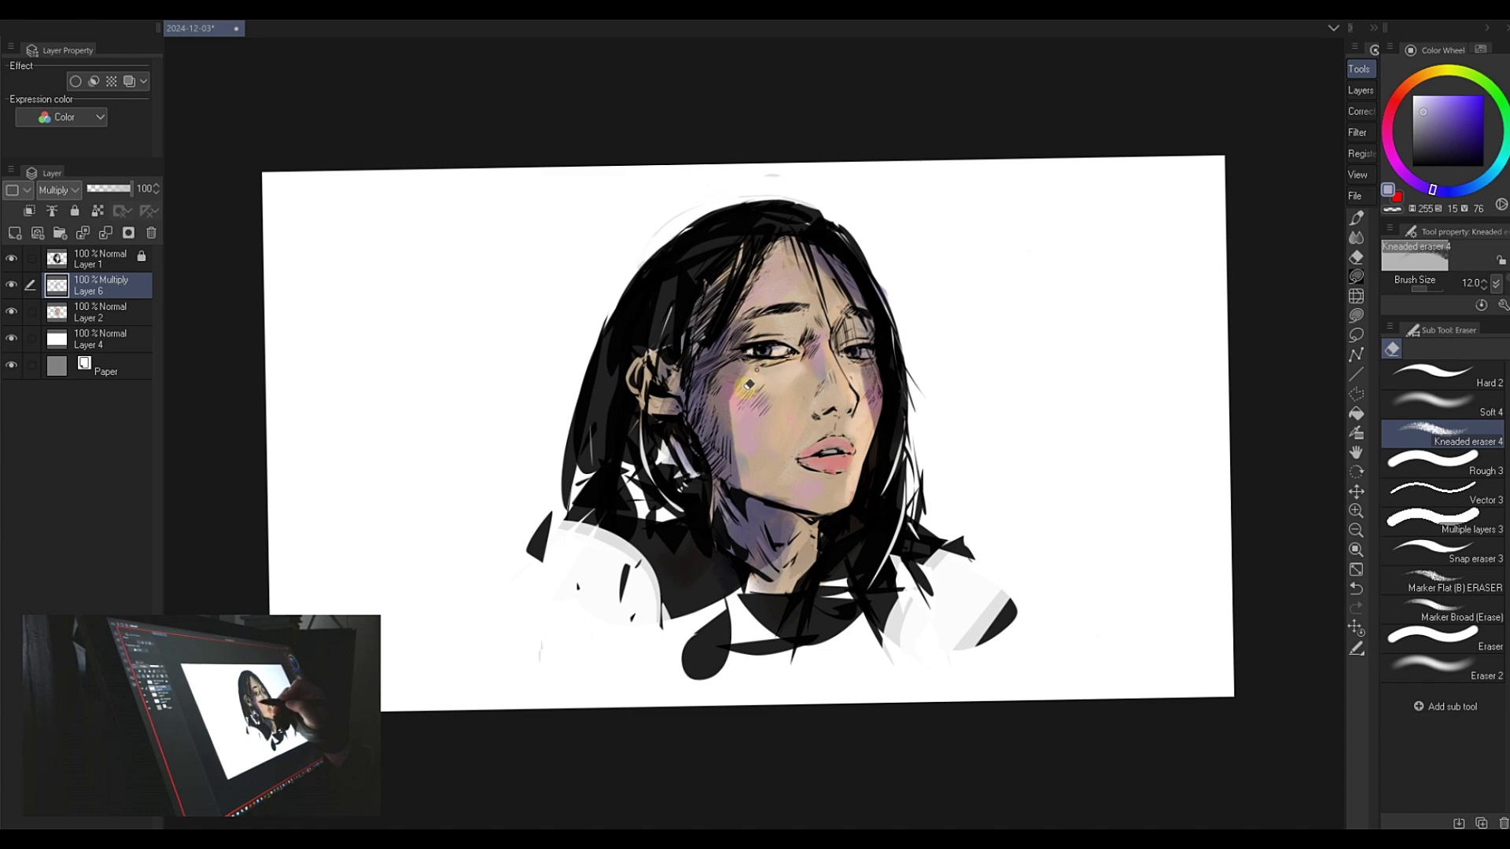
key(ctrl+z)
key(bracketright)
key(bracketright)
key(bracketright)
key(bracketright)
key(bracketright)
key(bracketright)
key(bracketright)
key(bracketright)
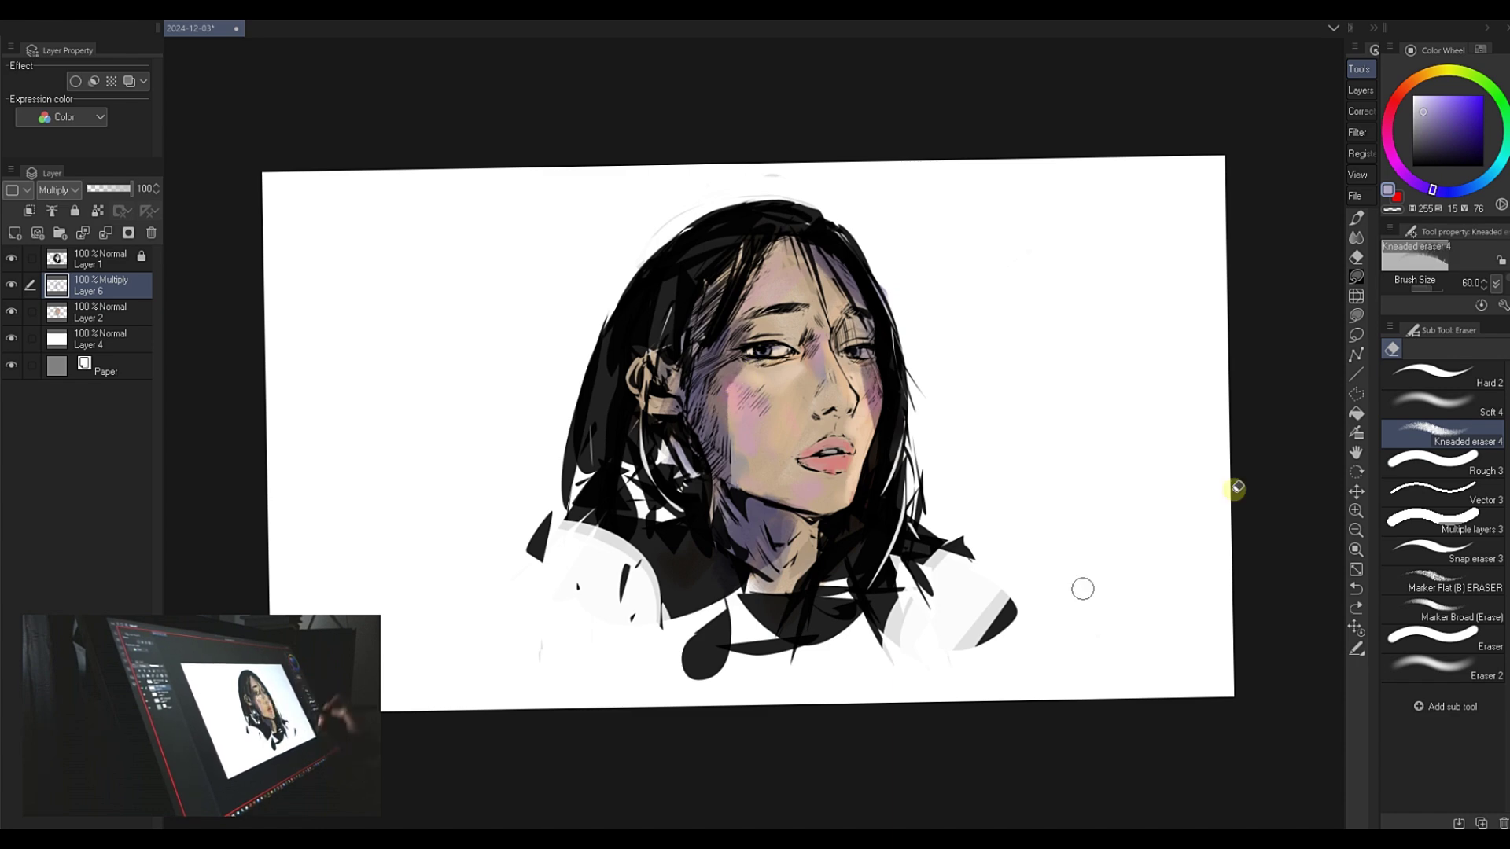
click(1474, 413)
key(e)
key(ctrl+comma)
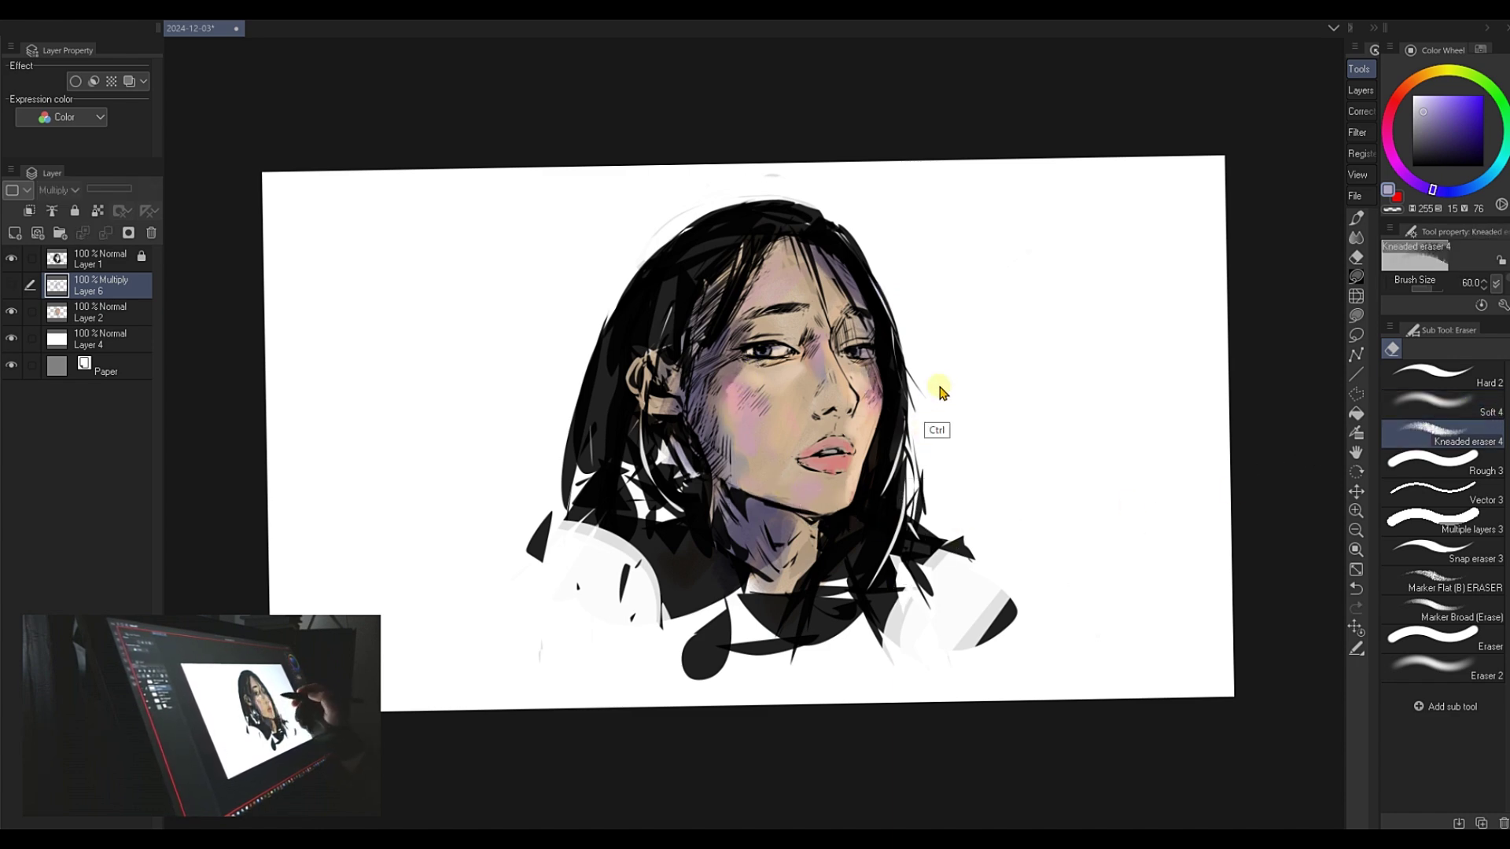
key(ctrl+comma)
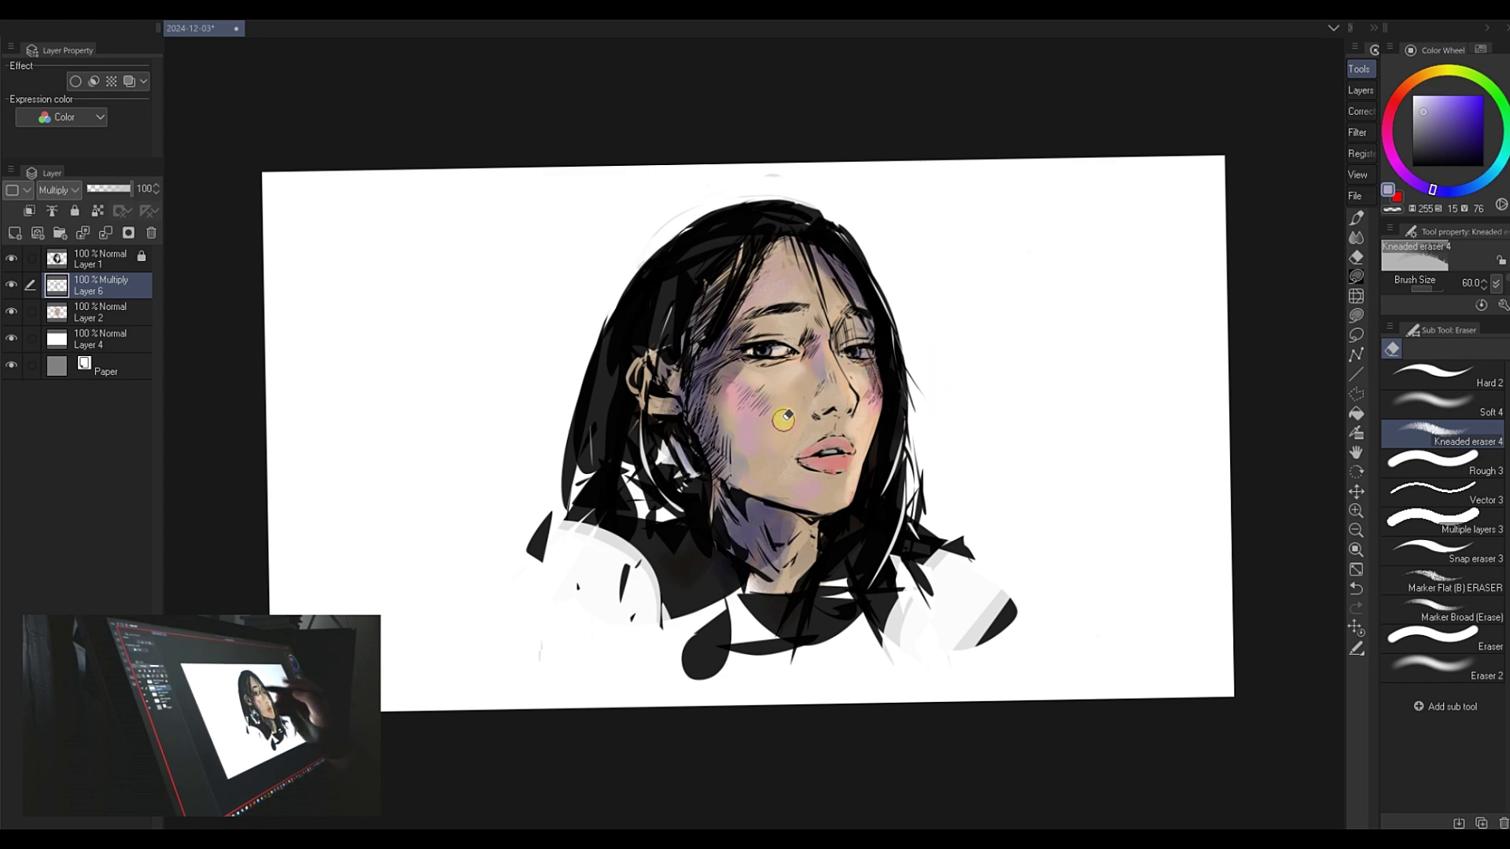
- Deepen the shadows on the ear, forehead and eye sockets with Soft Pastel, and reduce the brush to size 30 with a lighter violet
key(b)
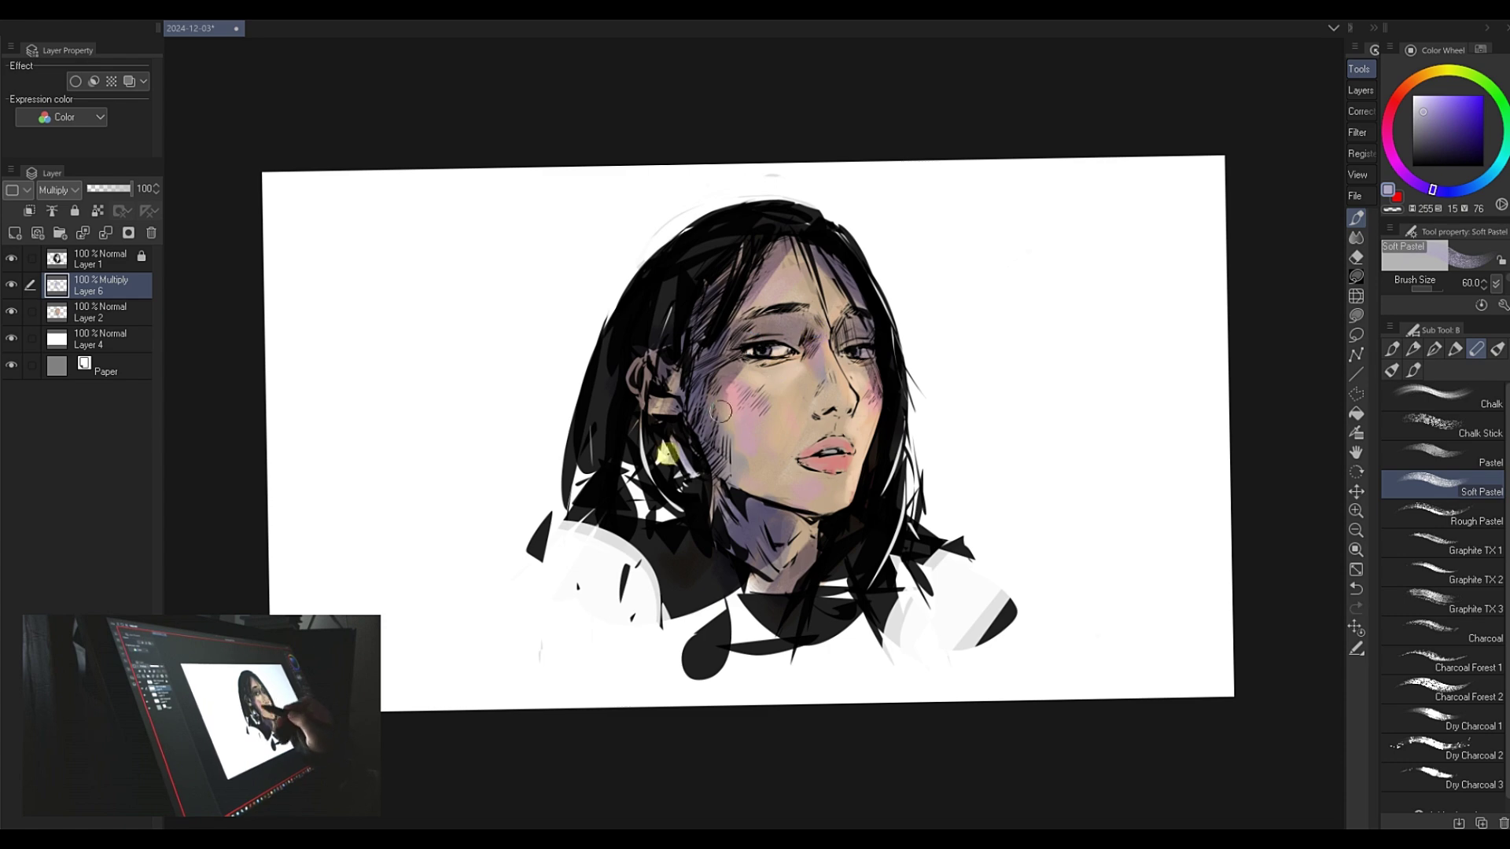
key(bracketleft)
key(bracketleft)
key(bracketleft)
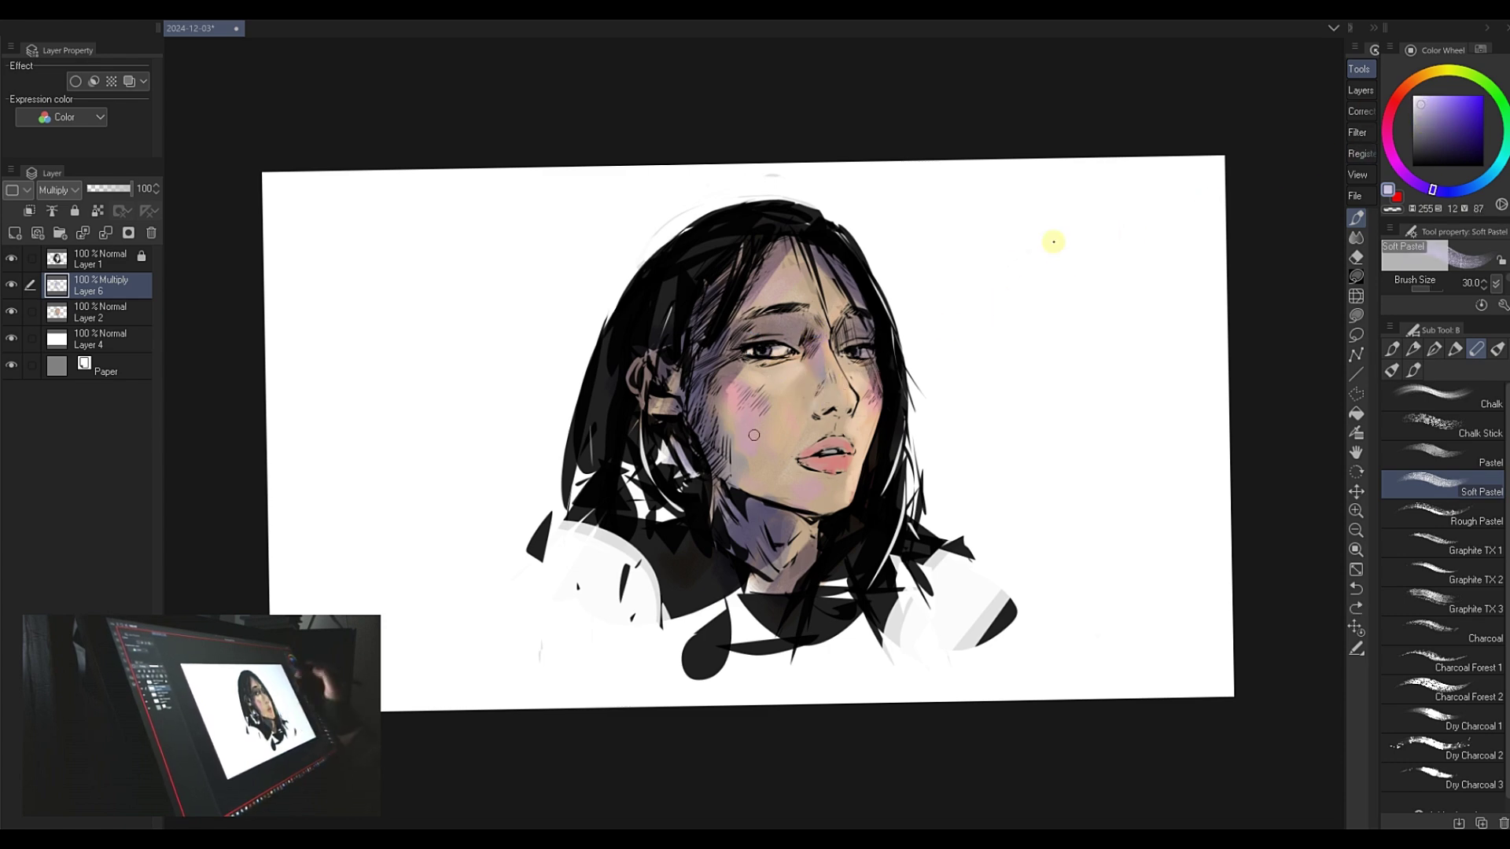
- Soften the face shadows with the Soft 4 eraser at size 70, and return to the Soft Pastel brush
key(e)
click(1465, 398)
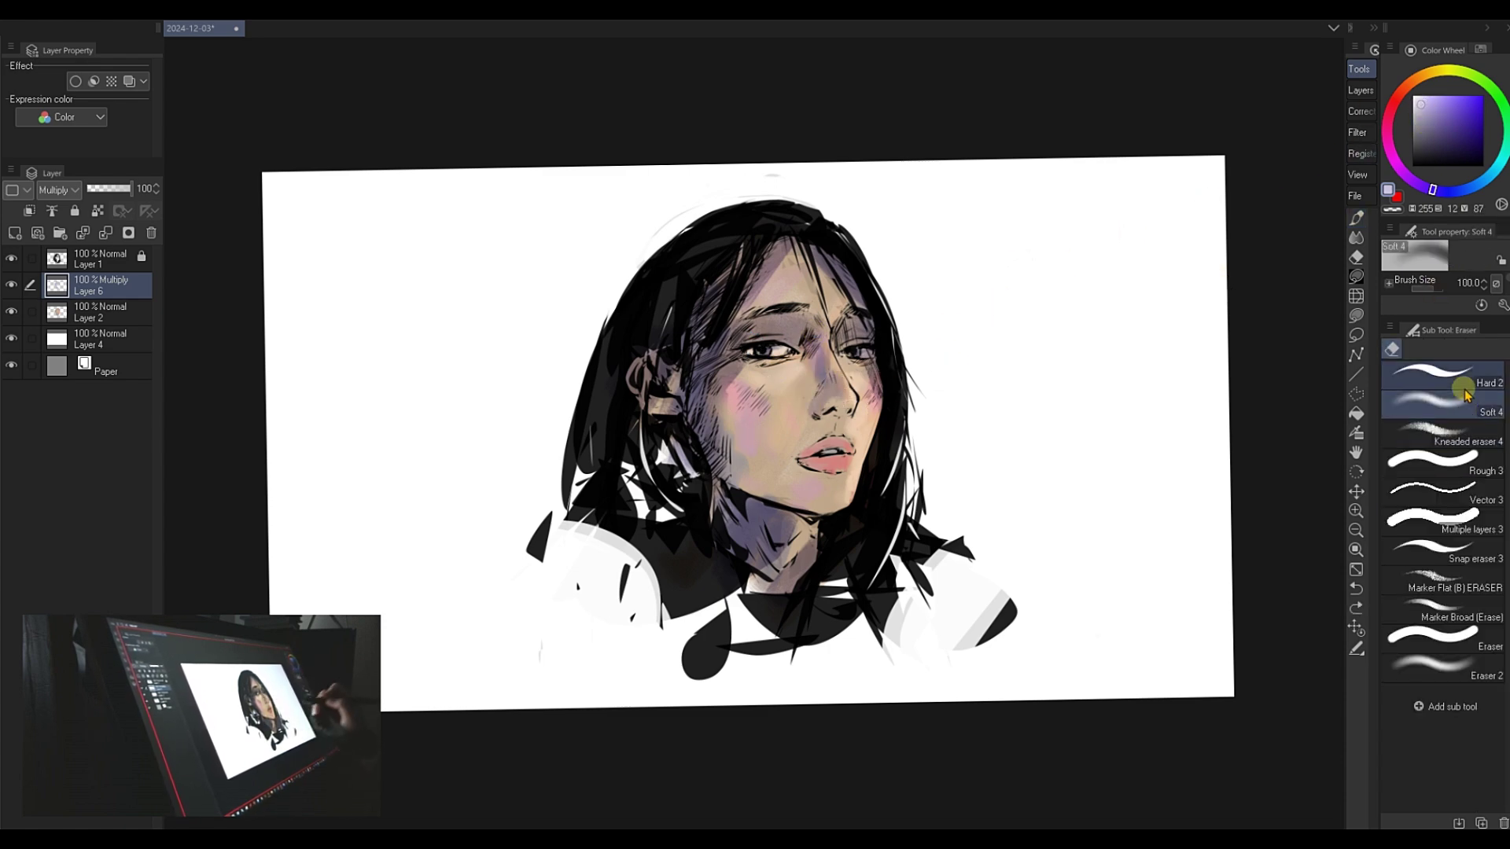
drag(787, 431, 843, 427)
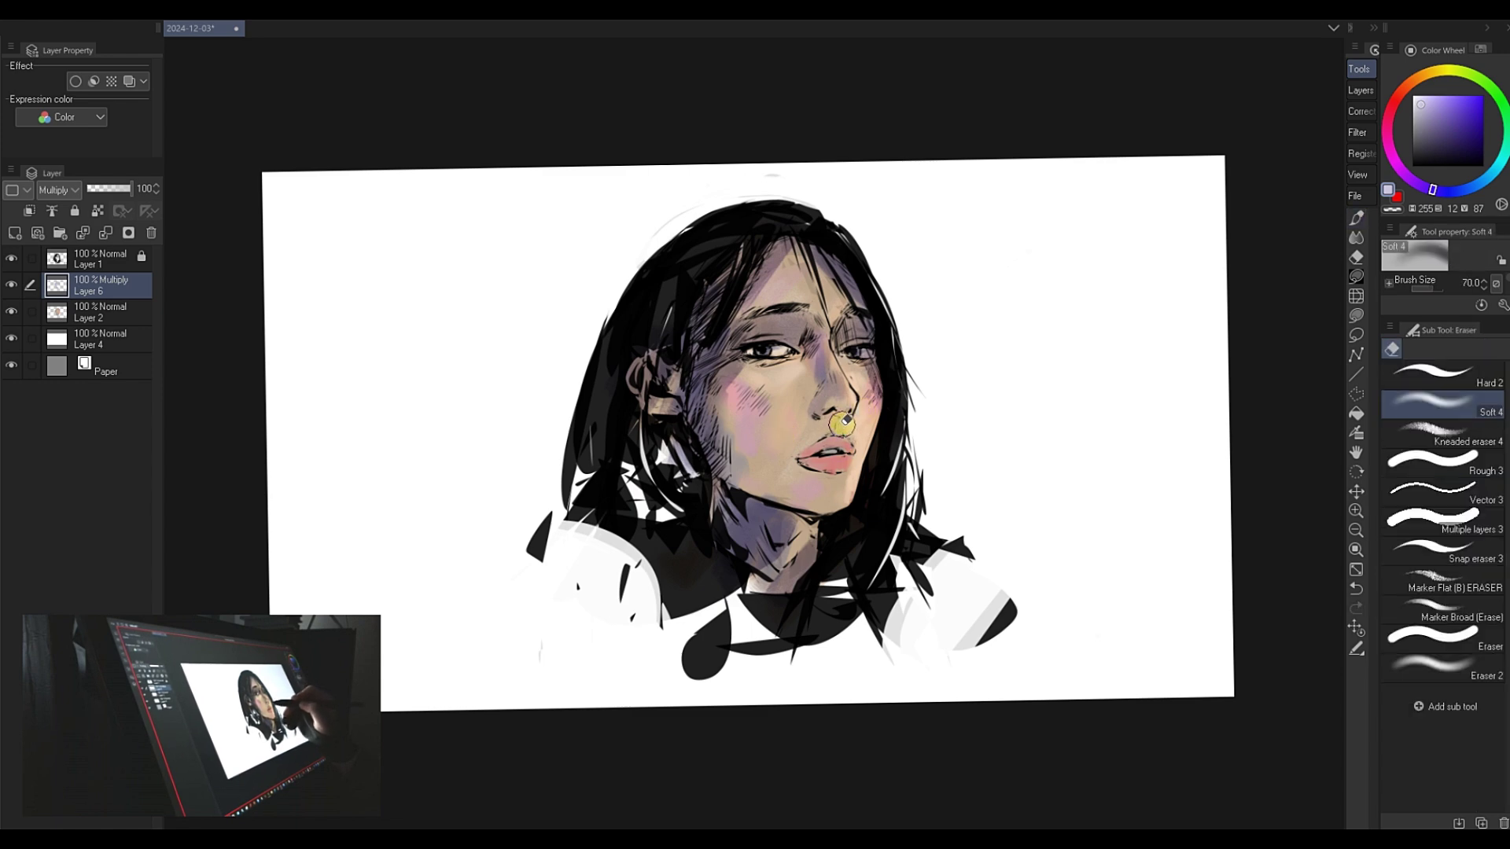
mouse_move(843, 366)
mouse_down()
mouse_move(1028, 415)
mouse_move(991, 379)
mouse_up()
key(b)
- Hide and reshow the white background in Layer 4 to check the portrait against the grey paper
drag(968, 468, 900, 441)
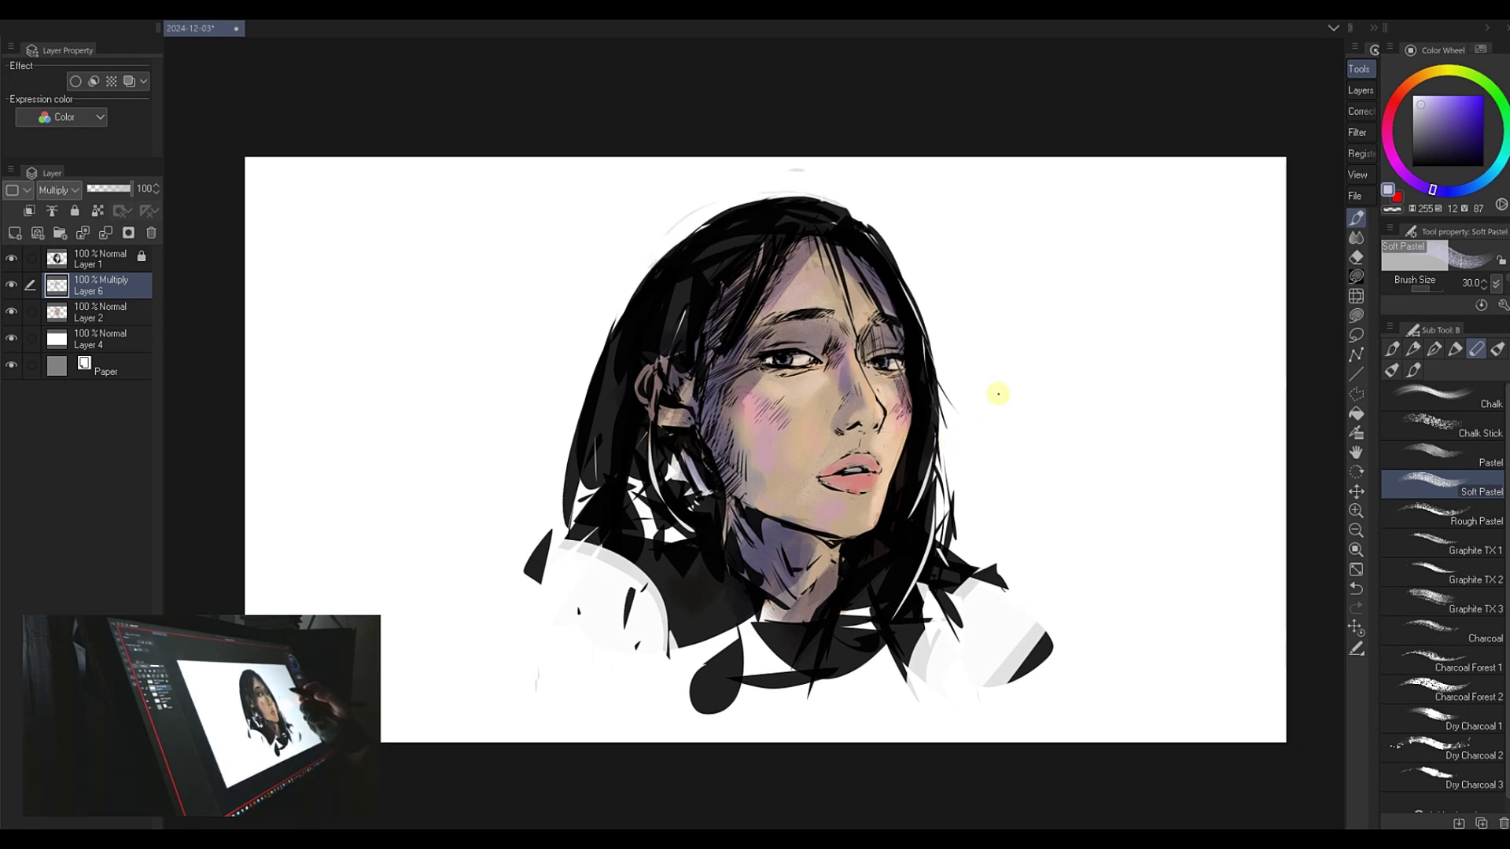
mouse_move(985, 422)
mouse_down()
mouse_move(971, 416)
mouse_move(1001, 412)
mouse_up()
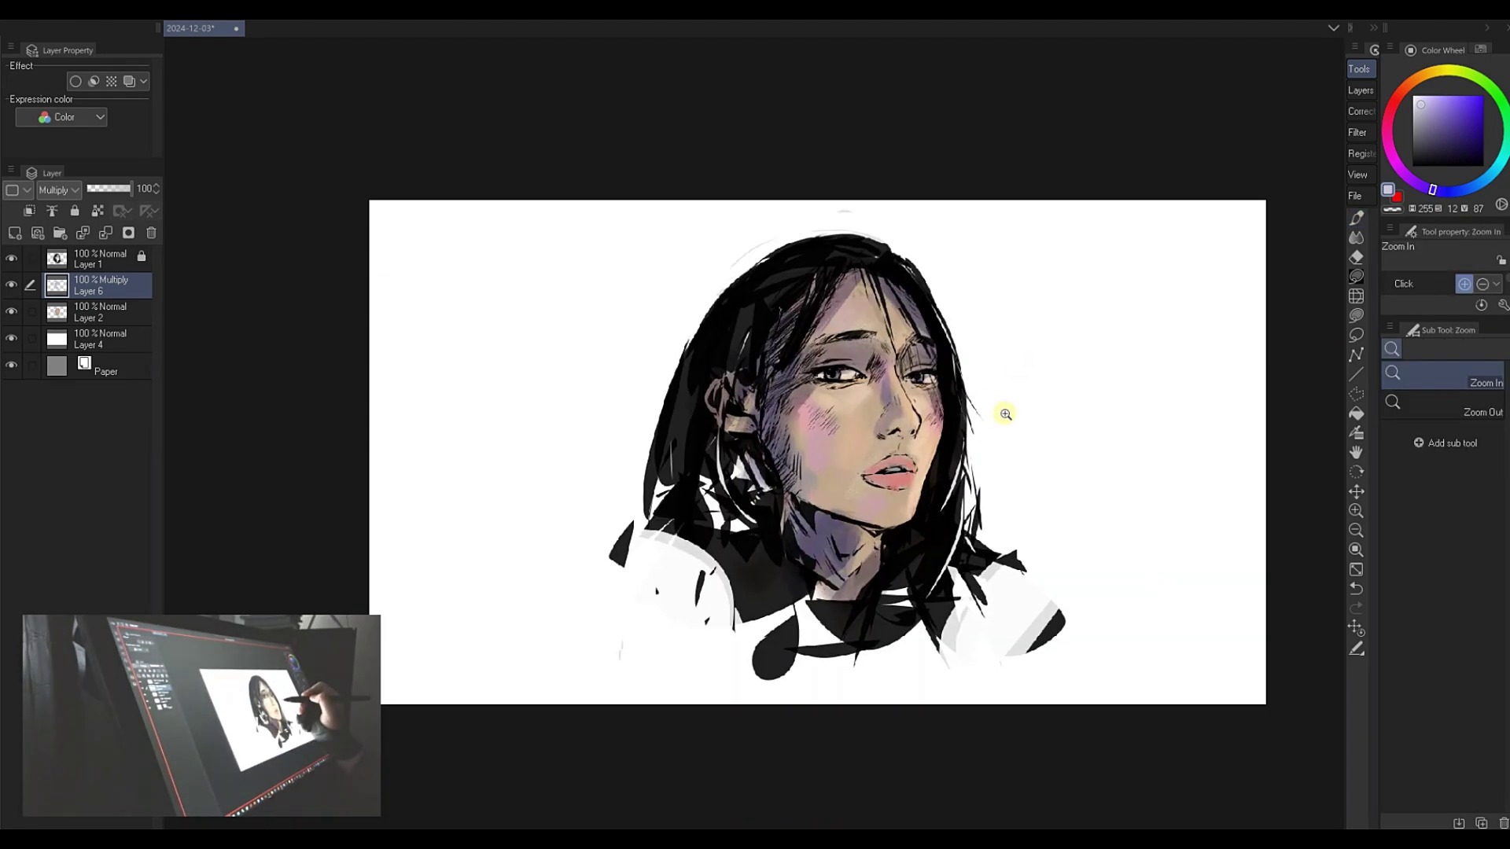
click(11, 338)
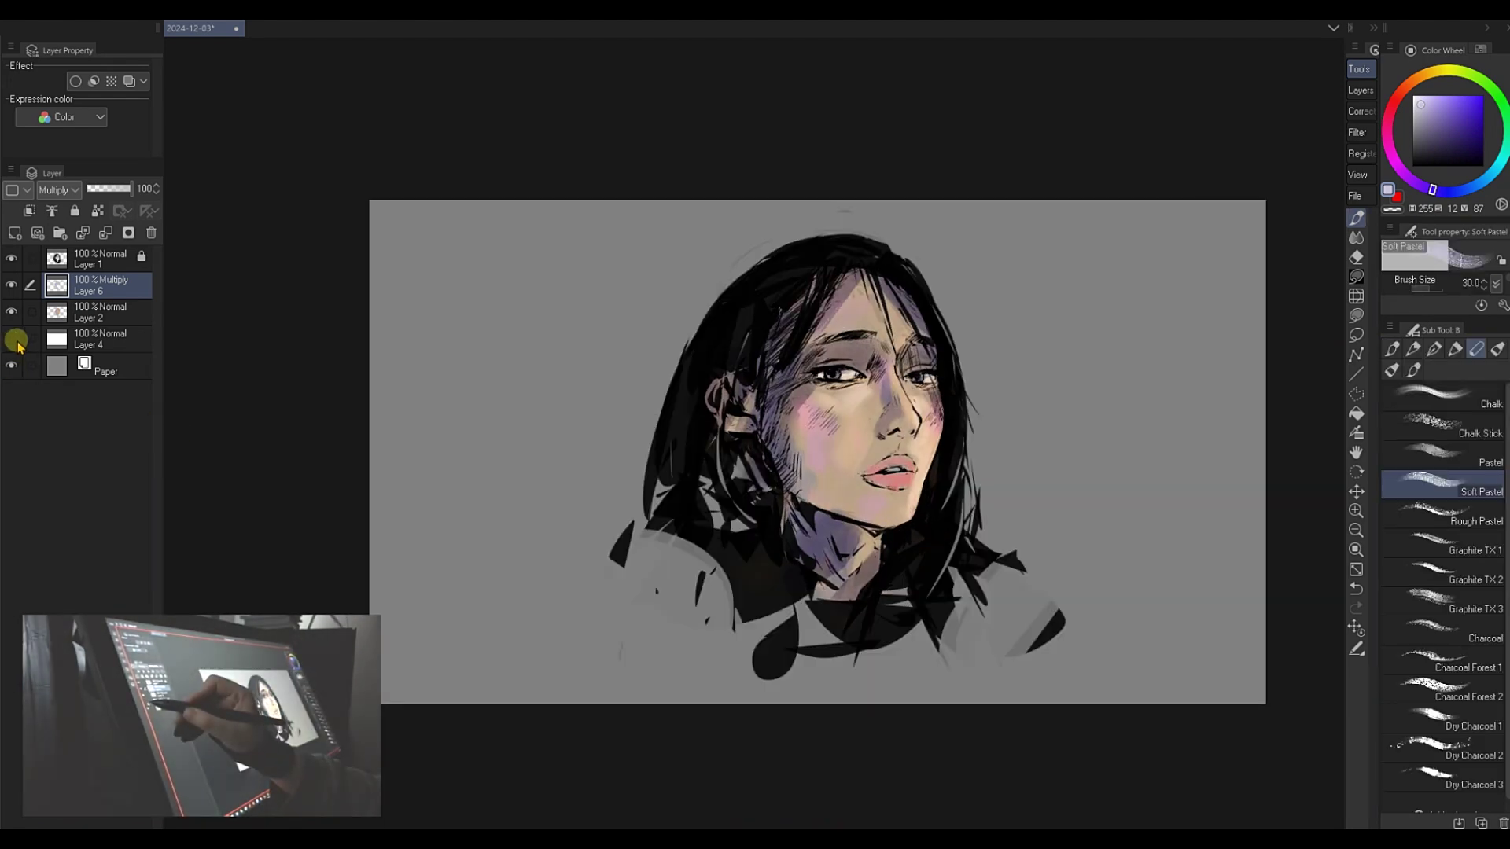
click(11, 338)
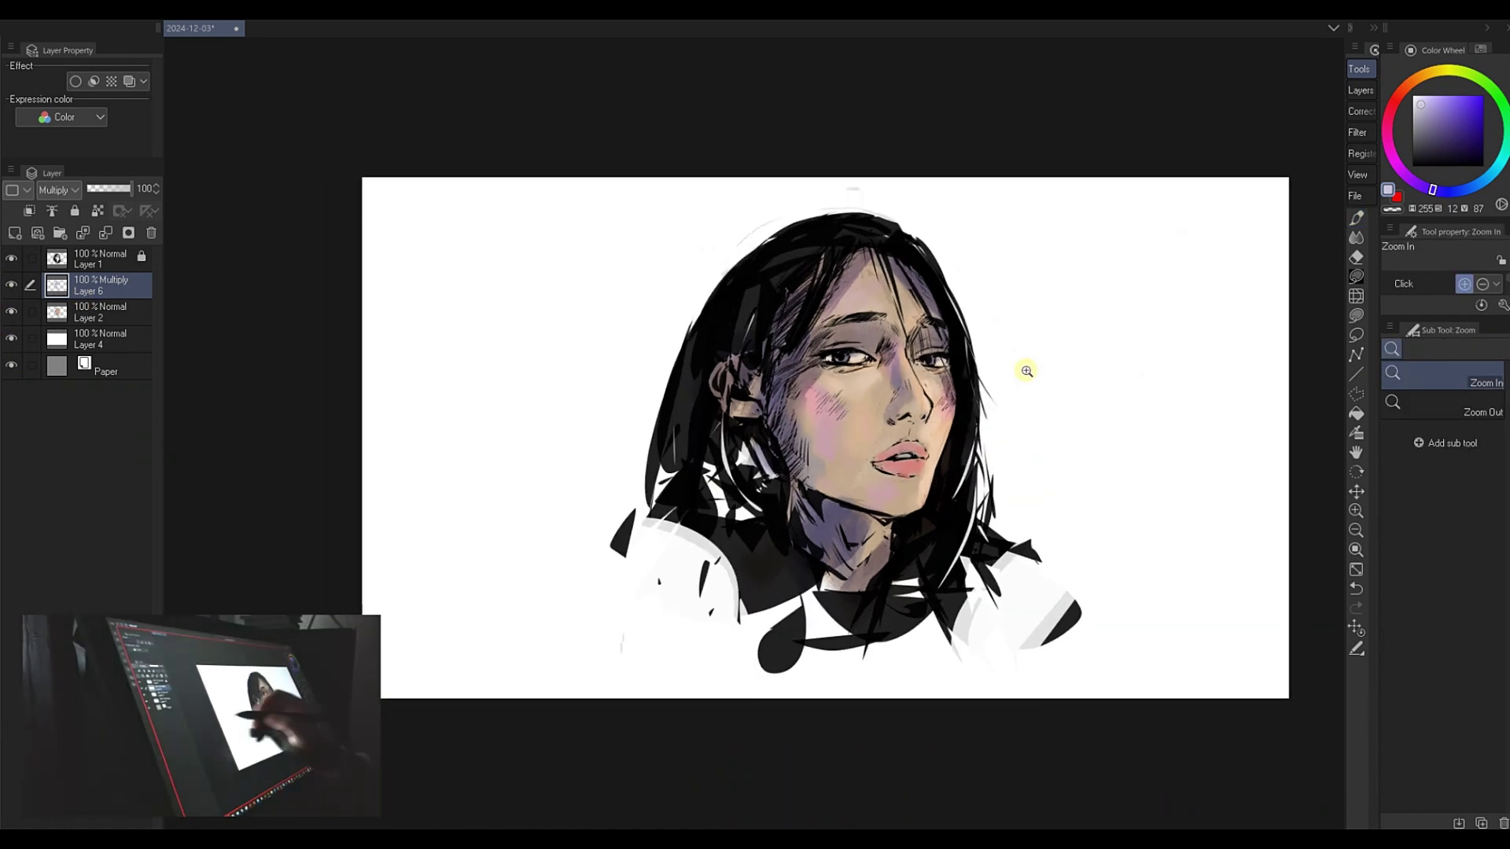
- Add a new layer clipped to the line art in Layer 1 and choose the Graphite TX 2 brush at size 200
click(107, 265)
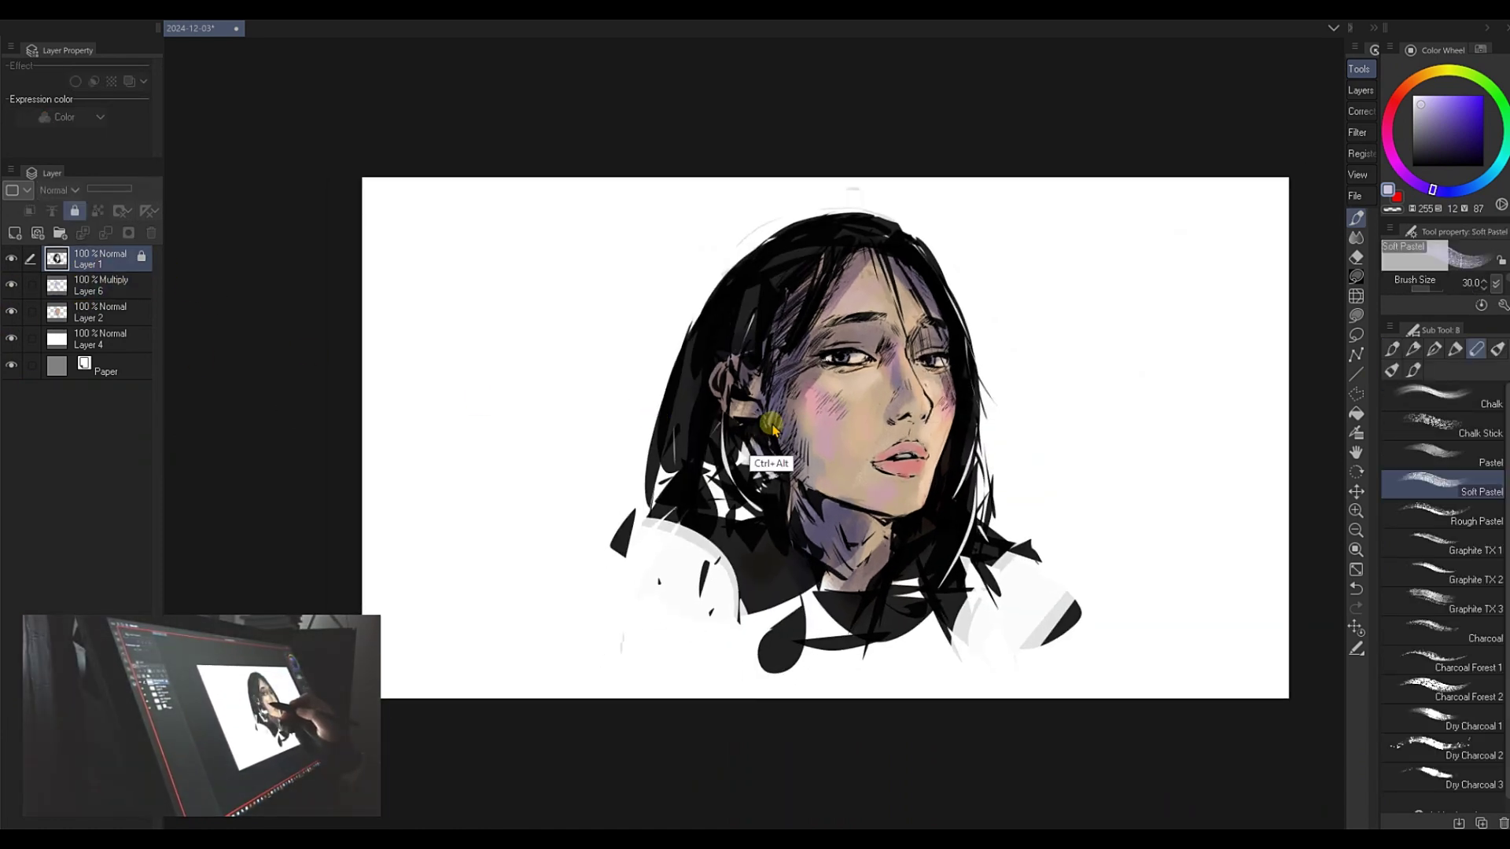
key(ctrl+shift+n)
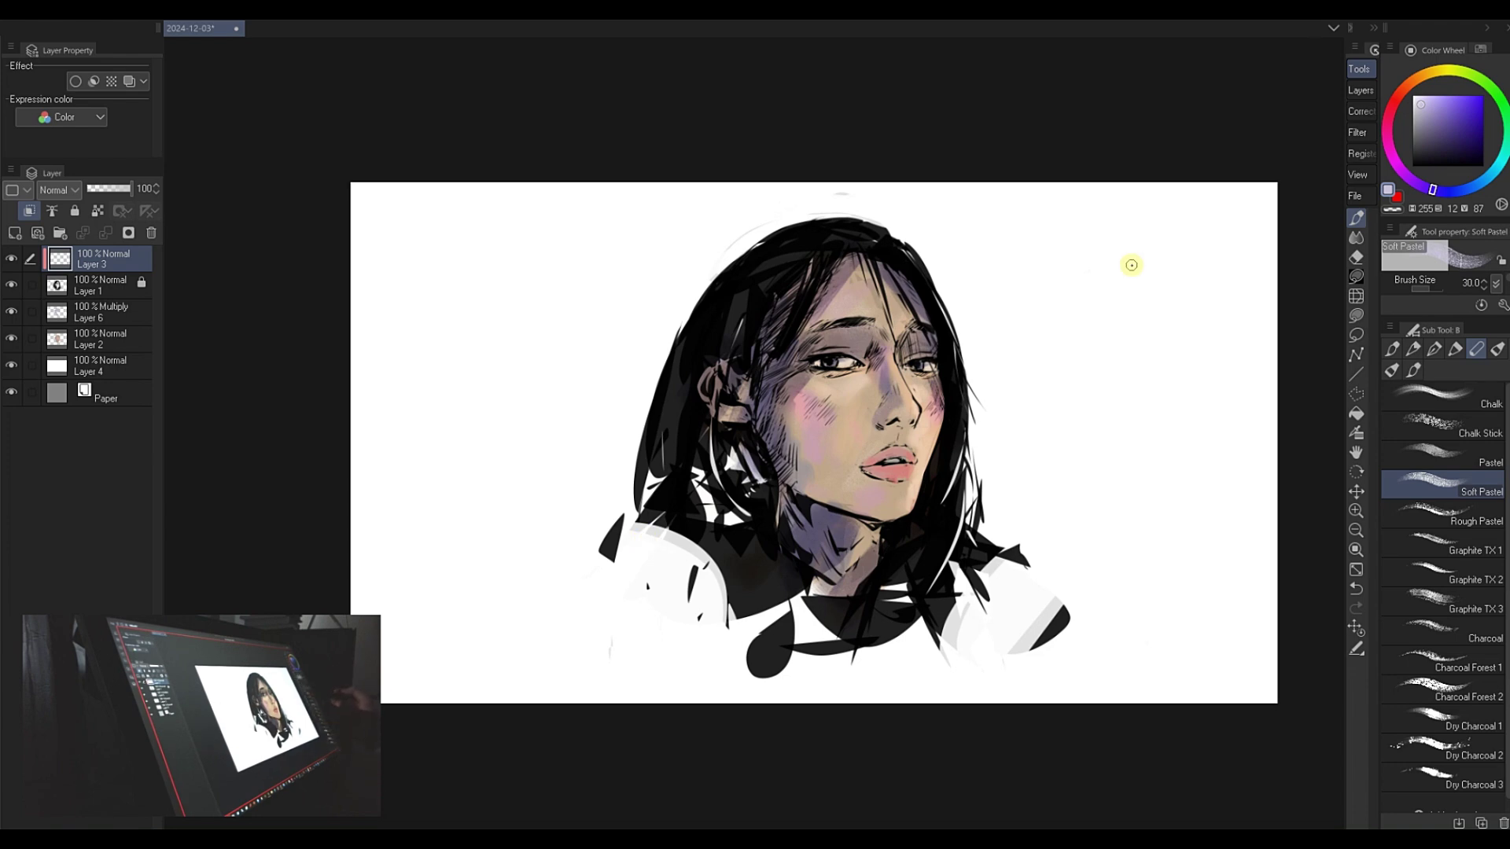
click(1456, 579)
key(bracketright)
key(bracketright)
key(bracketright)
key(bracketright)
key(bracketright)
key(bracketright)
key(bracketright)
key(bracketright)
key(bracketright)
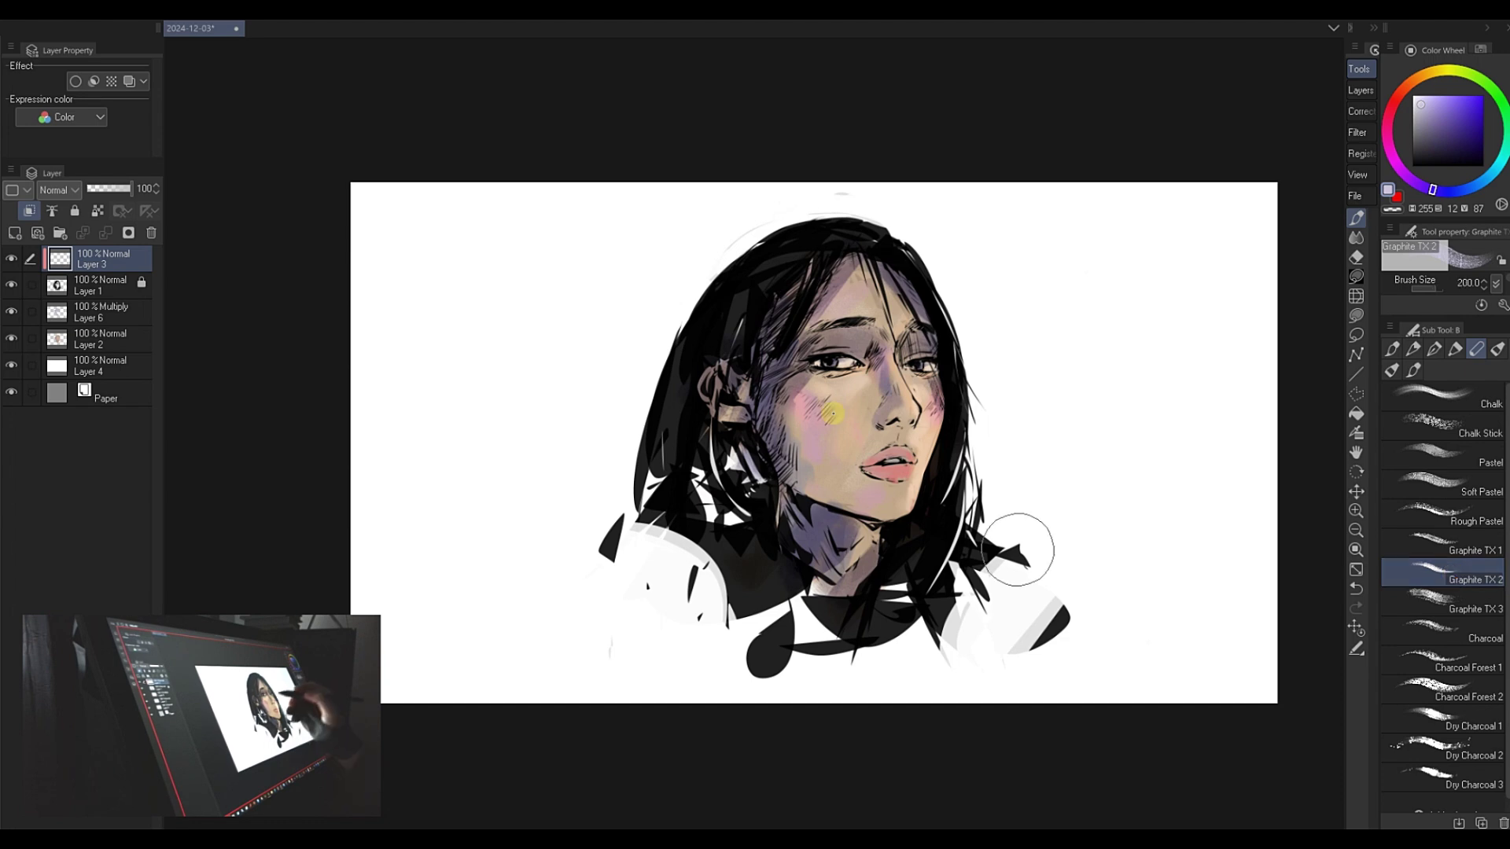
- Pick a dark, desaturated reddish brown for tinting the line art
key(ctrl+z)
click(1396, 101)
click(1434, 143)
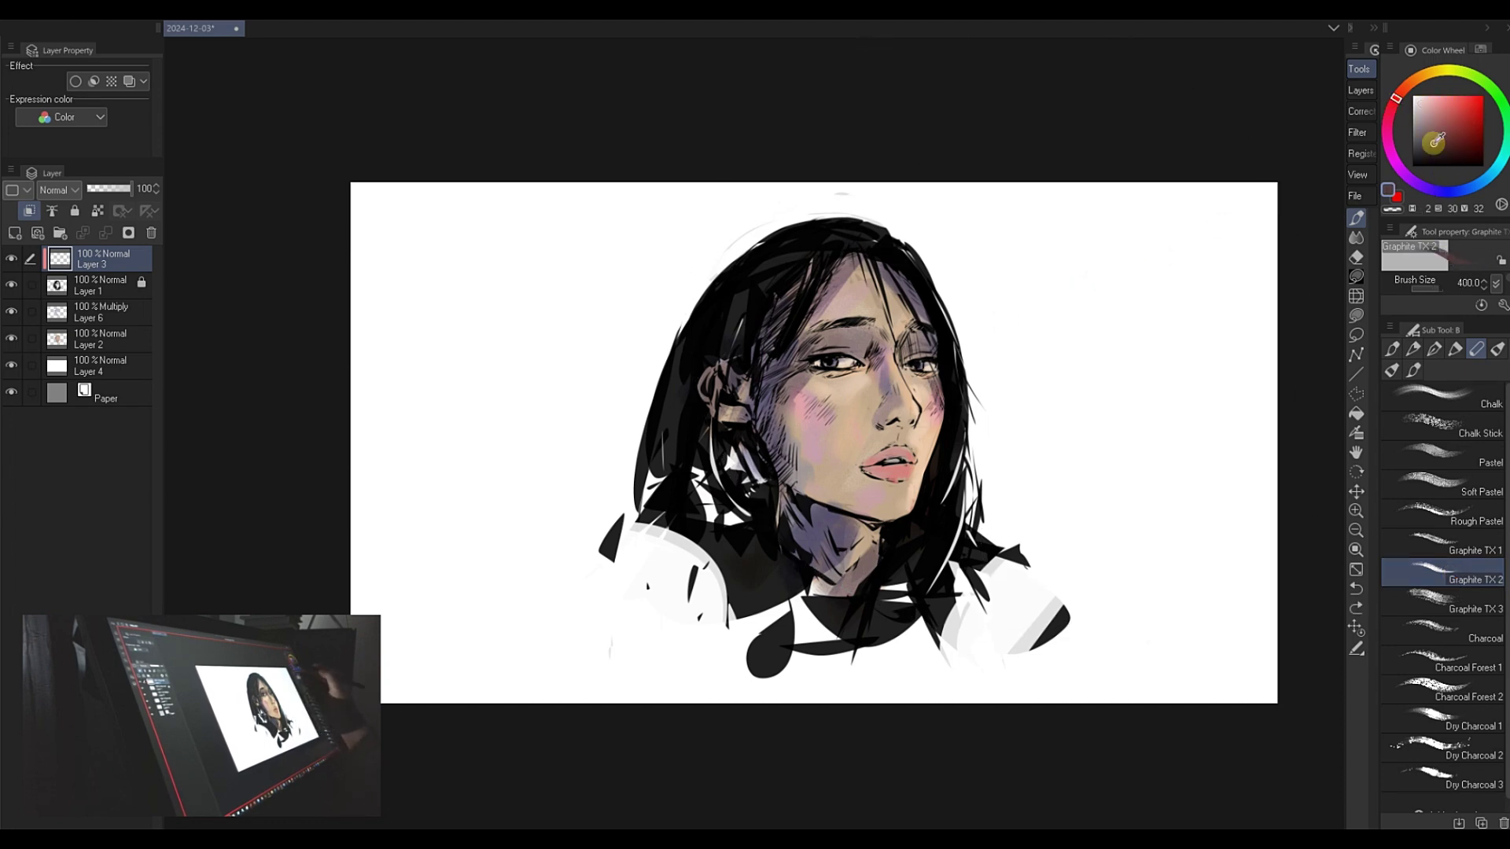
click(1403, 88)
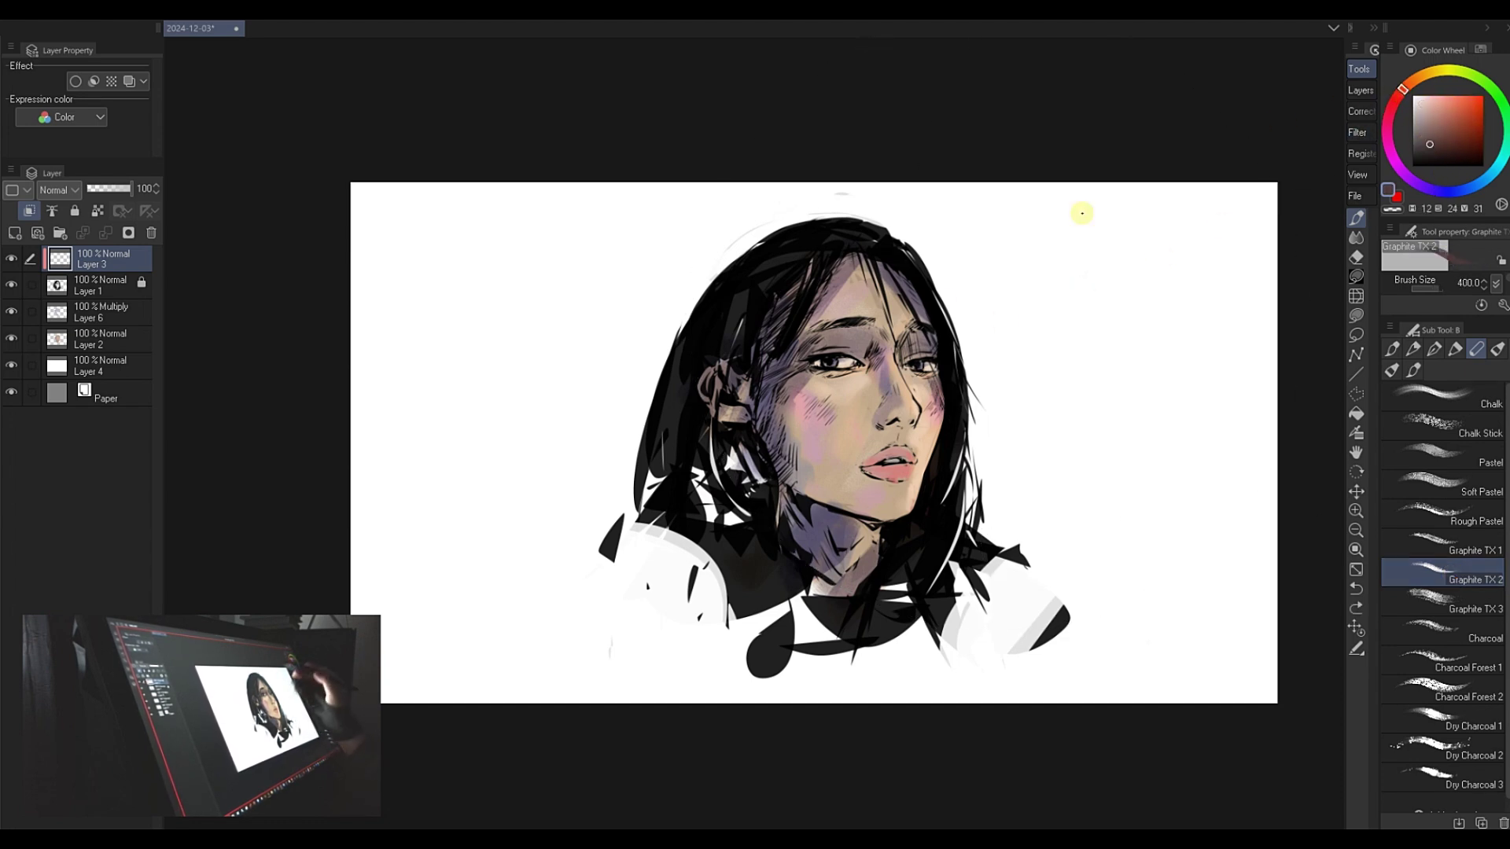
- Reduce the brush size to 100 and tint the inked hair, facial lines and clothing dark brown on the clipped layer
mouse_move(952, 338)
mouse_down()
mouse_move(906, 267)
mouse_move(918, 382)
mouse_move(935, 370)
mouse_move(818, 322)
mouse_up()
key(ctrl+y)
key(ctrl+z)
key(bracketleft)
key(bracketleft)
key(bracketleft)
key(bracketleft)
key(bracketleft)
key(bracketleft)
key(bracketleft)
key(ctrl+y)
mouse_move(818, 590)
mouse_down()
mouse_move(778, 627)
mouse_move(789, 677)
mouse_up()
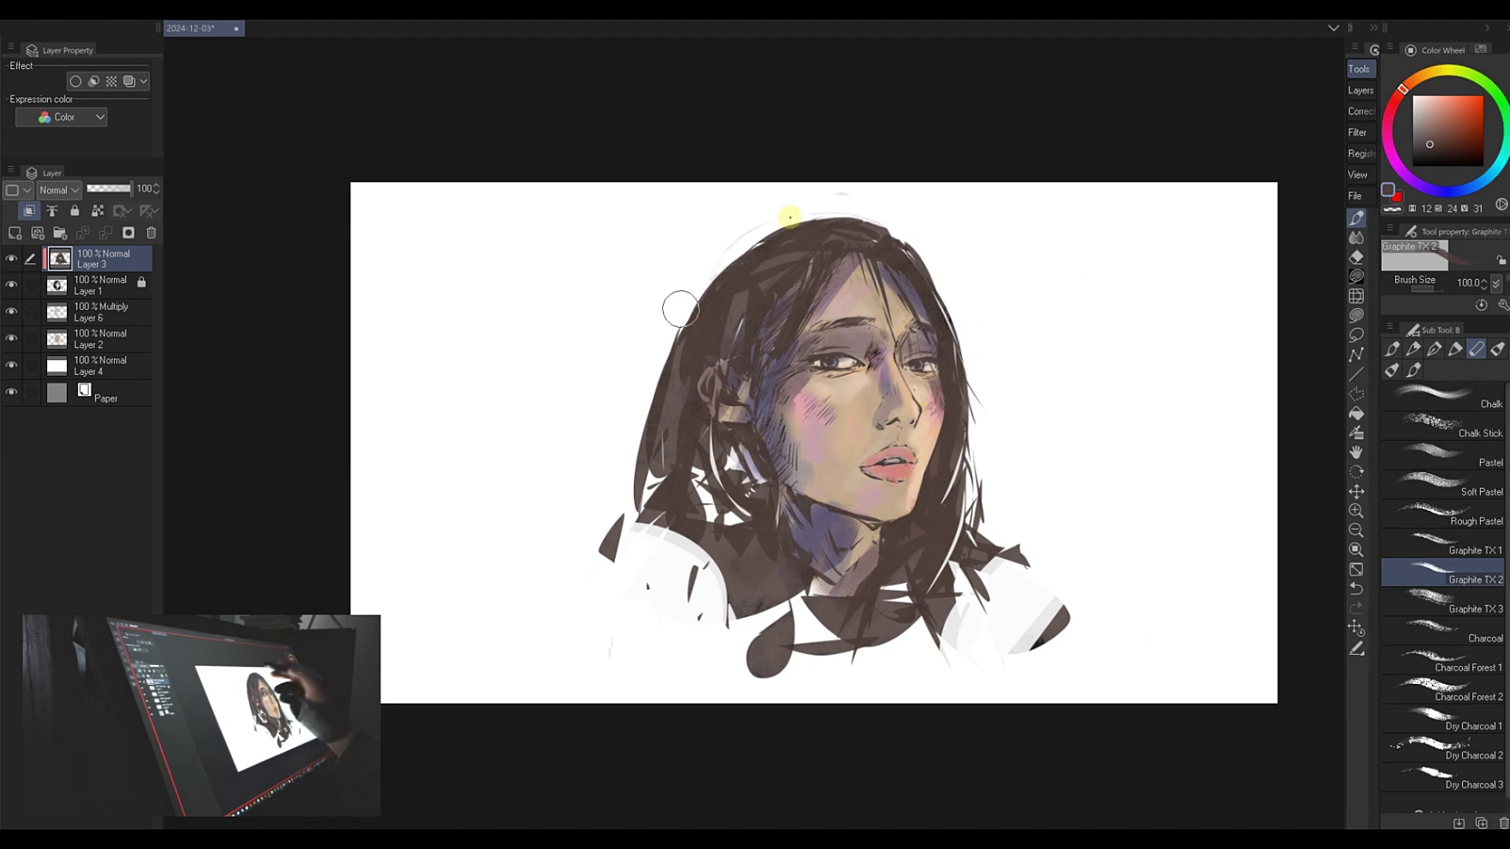
- Lower the opacity of the brown tint on Layer 3 to 65%
key(r)
drag(967, 505, 686, 369)
key(ctrl+space)
drag(809, 410, 833, 381)
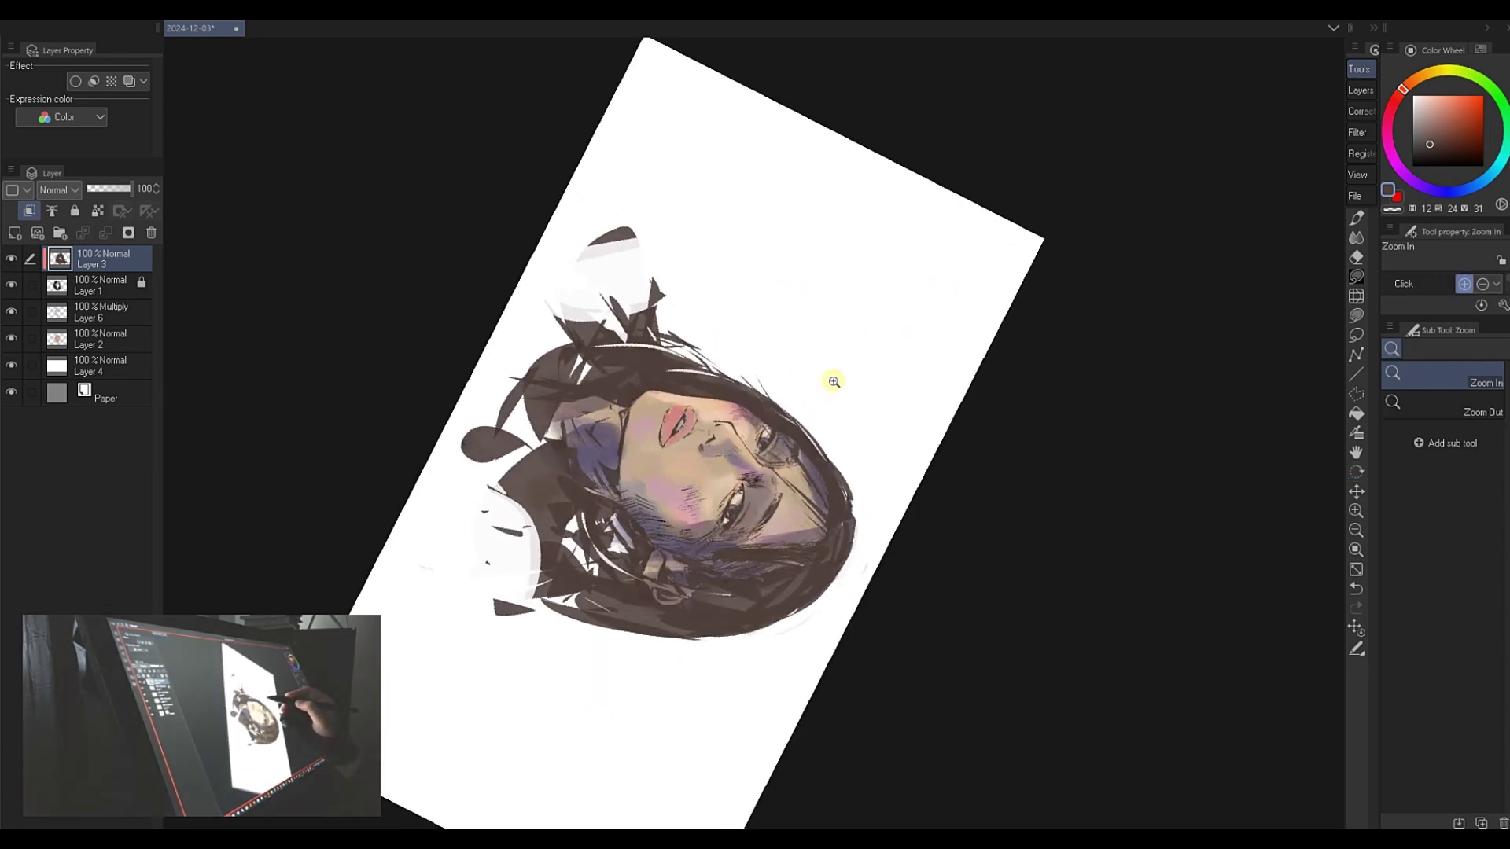
key(r)
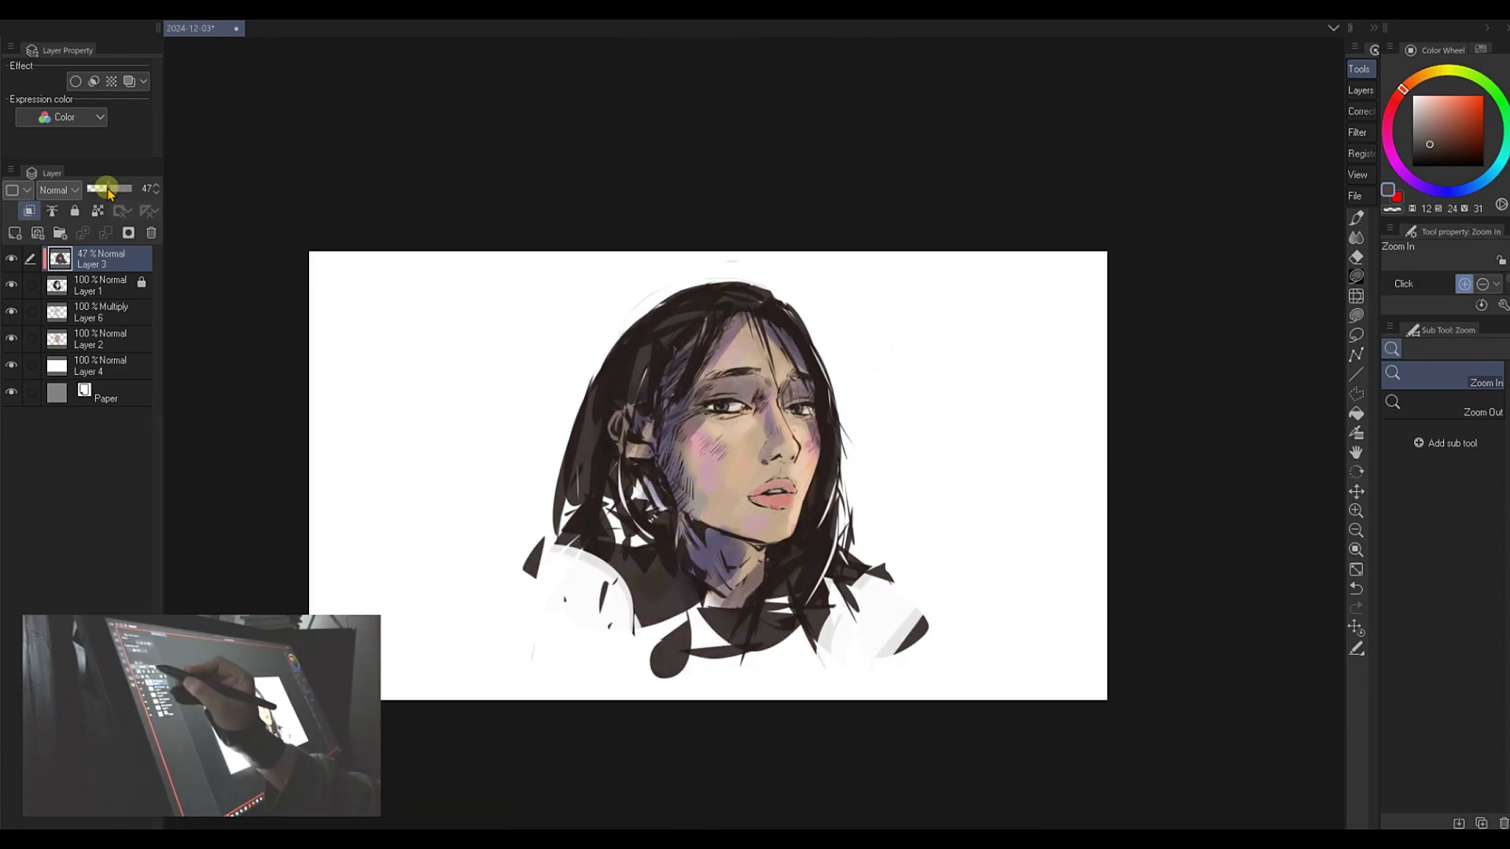
drag(130, 188, 119, 190)
mouse_move(124, 189)
mouse_down()
mouse_move(157, 186)
mouse_move(119, 193)
mouse_up()
scroll(1095, 384, down, 2)
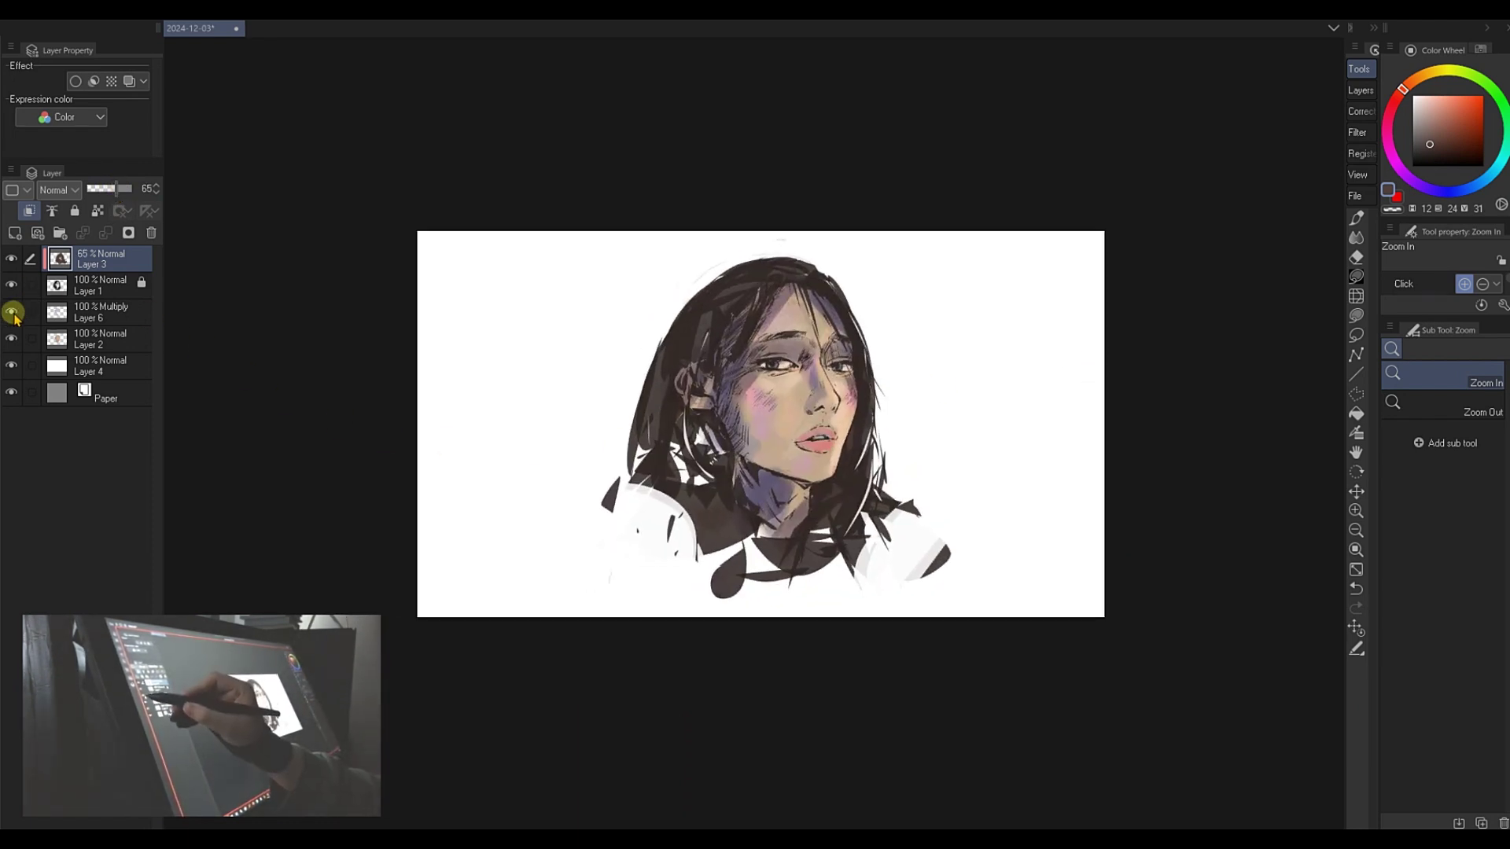
- Toggle the Multiply shadows off and on to compare, select Layer 6, and switch to the Soft 4 eraser at size 170
click(11, 311)
click(11, 312)
click(68, 291)
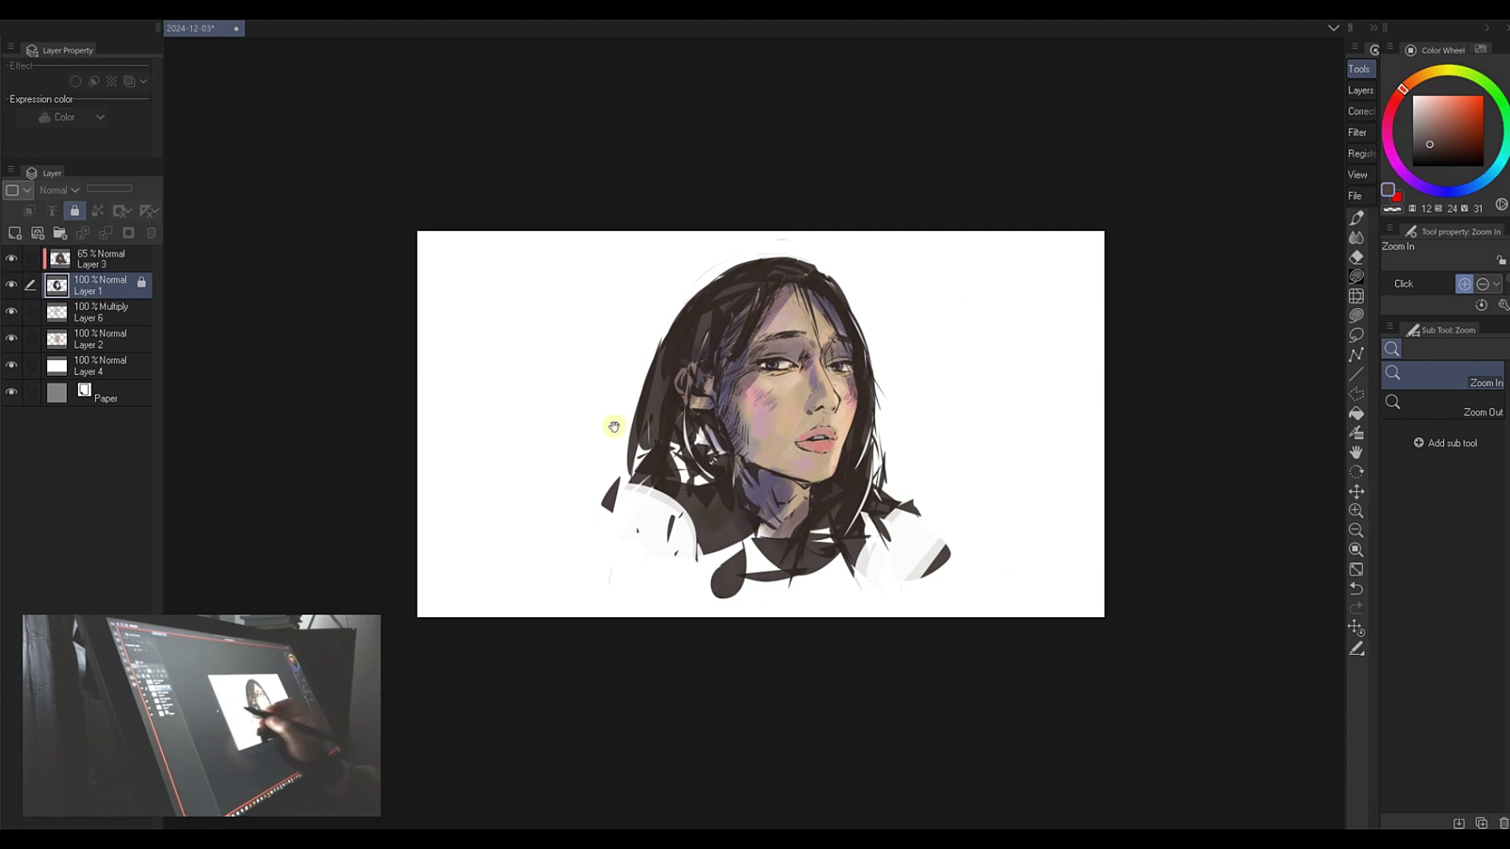
drag(787, 415, 836, 443)
click(68, 312)
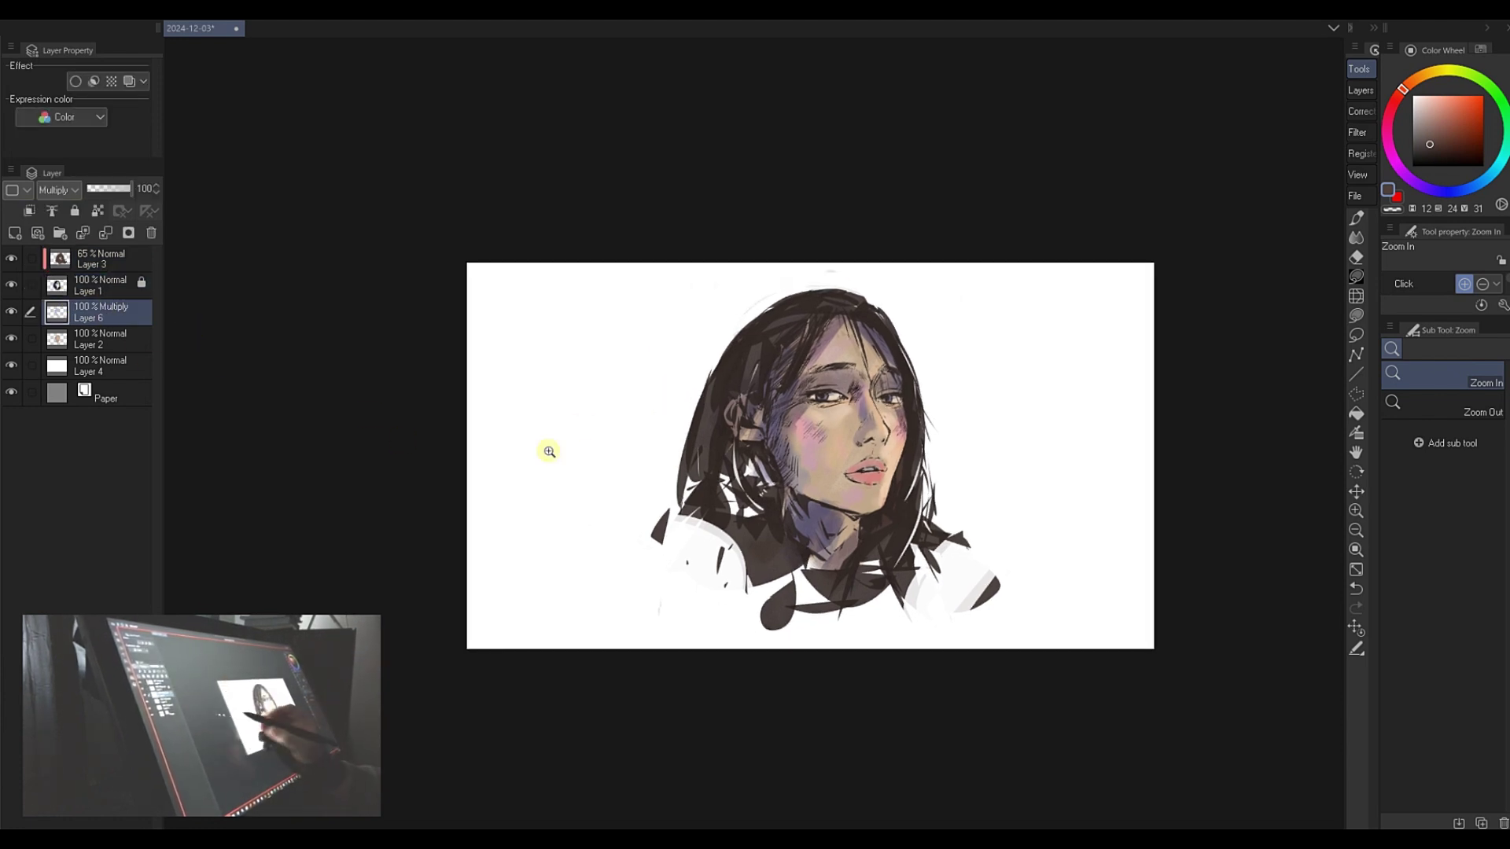
click(908, 450)
click(916, 454)
key(e)
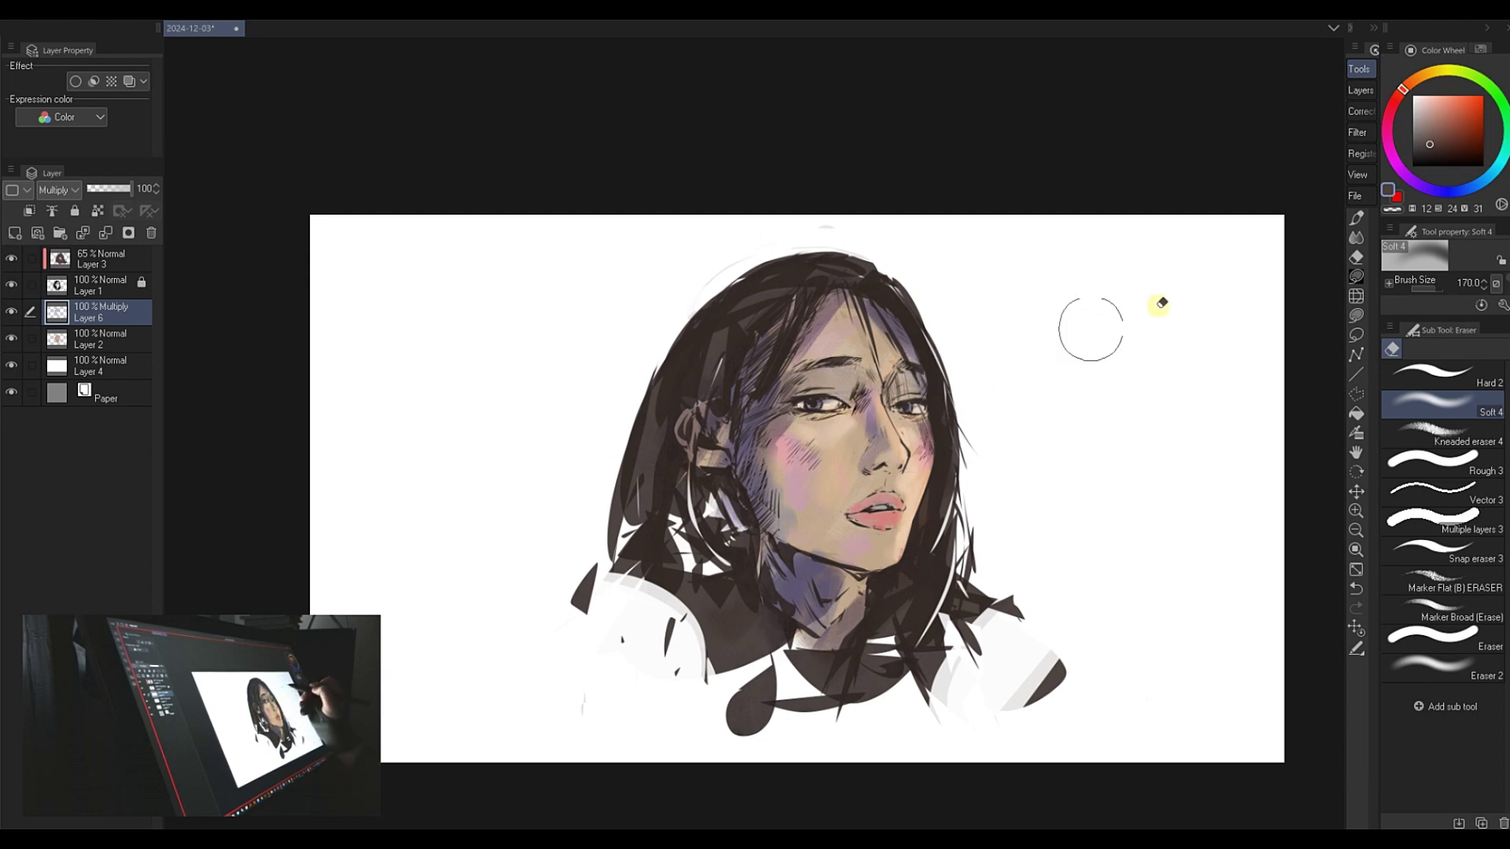
- Return to the Graphite TX 2 brush and hide the skin colours in Layer 2
key(p)
key(ctrl+comma)
drag(1057, 348, 881, 409)
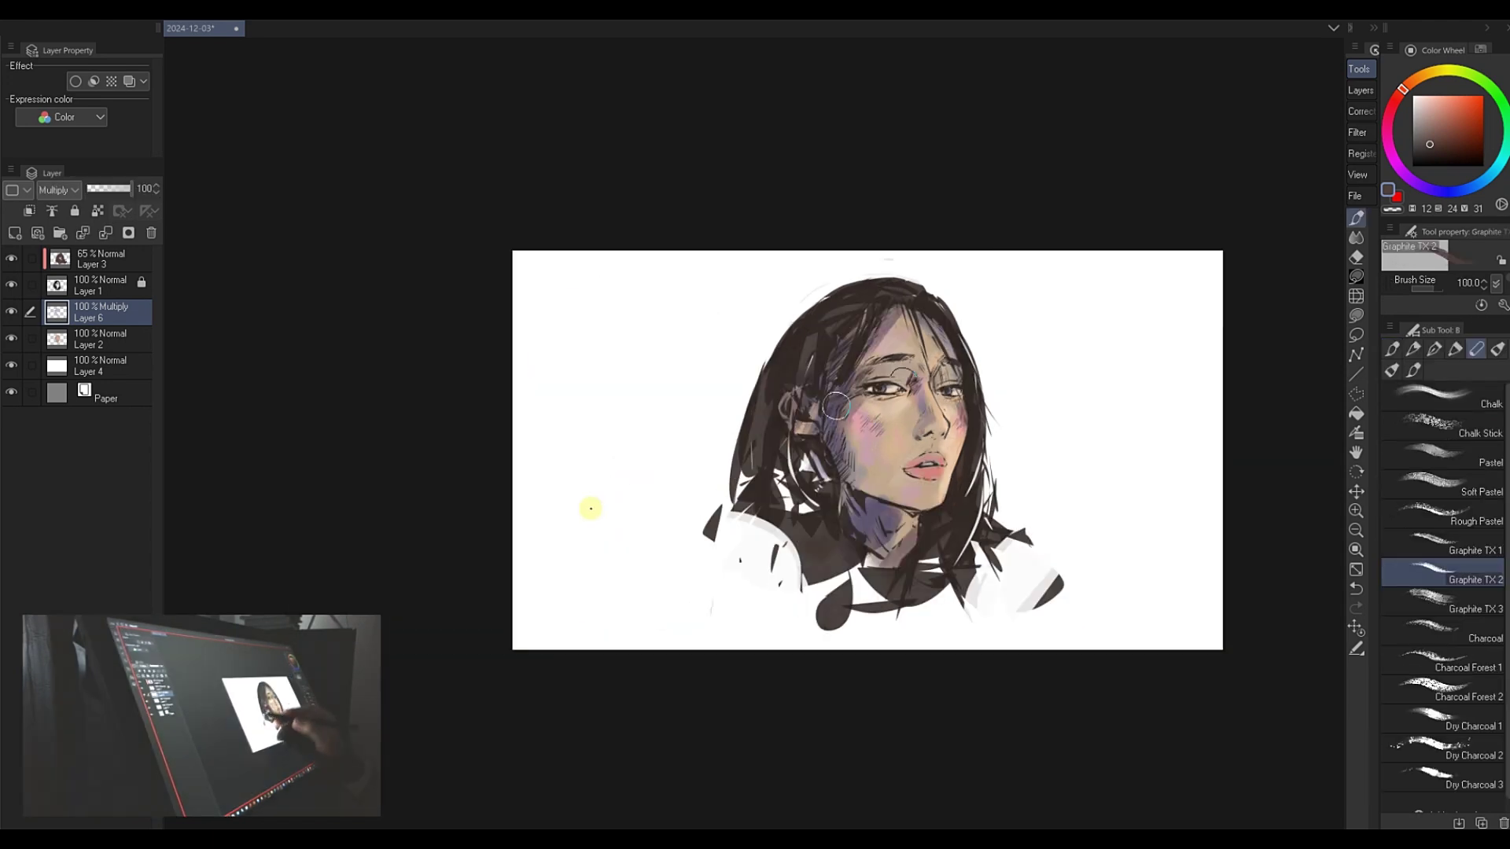
click(12, 338)
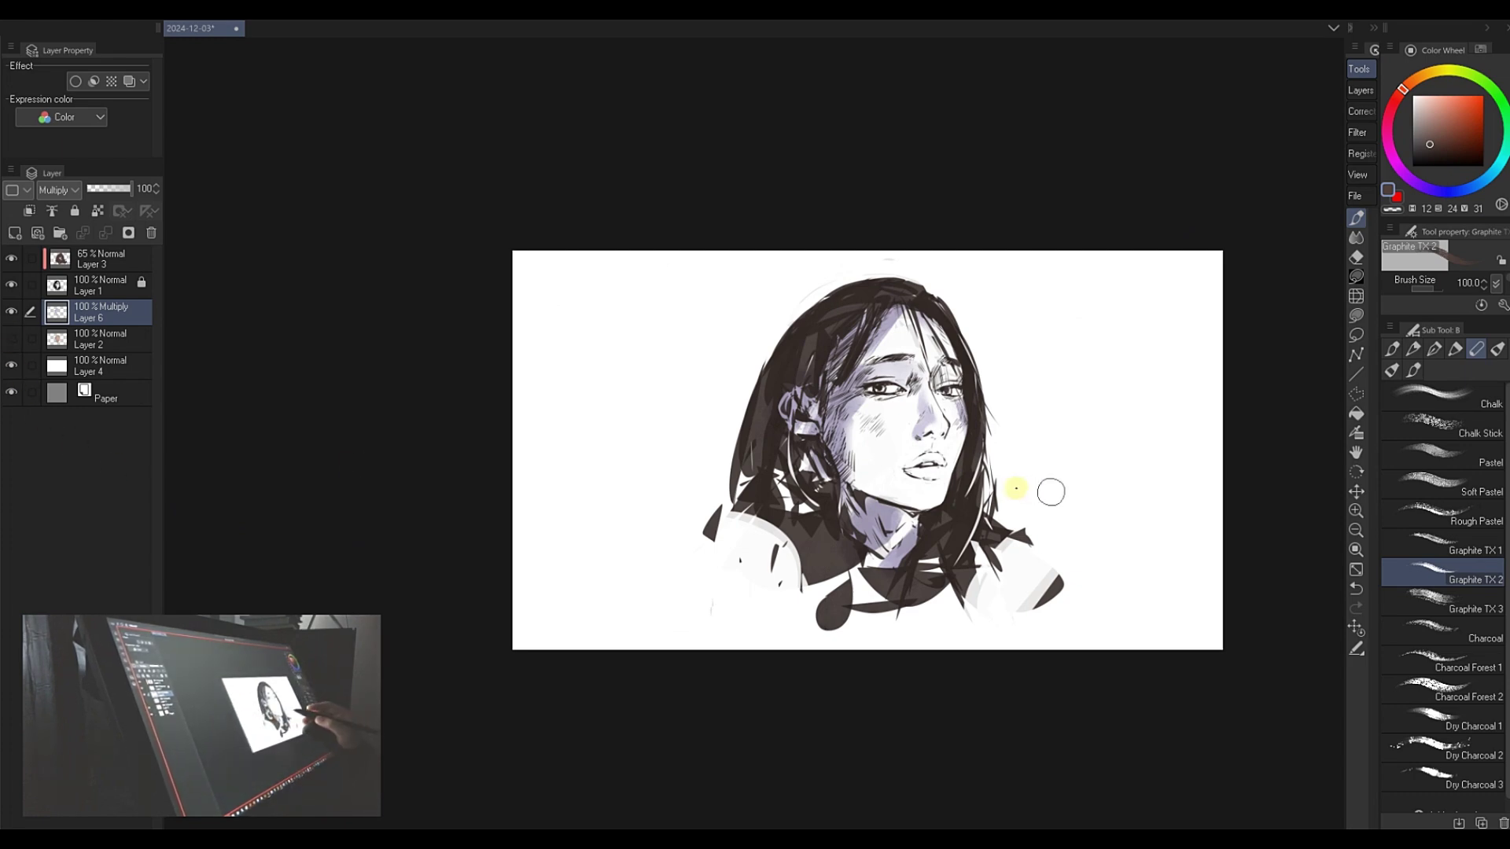
- Examine the tinted line art and violet shadows without the skin colours at different zoom levels and canvas angles
key(ctrl+space)
click(970, 443)
click(975, 434)
alt+click(1019, 430)
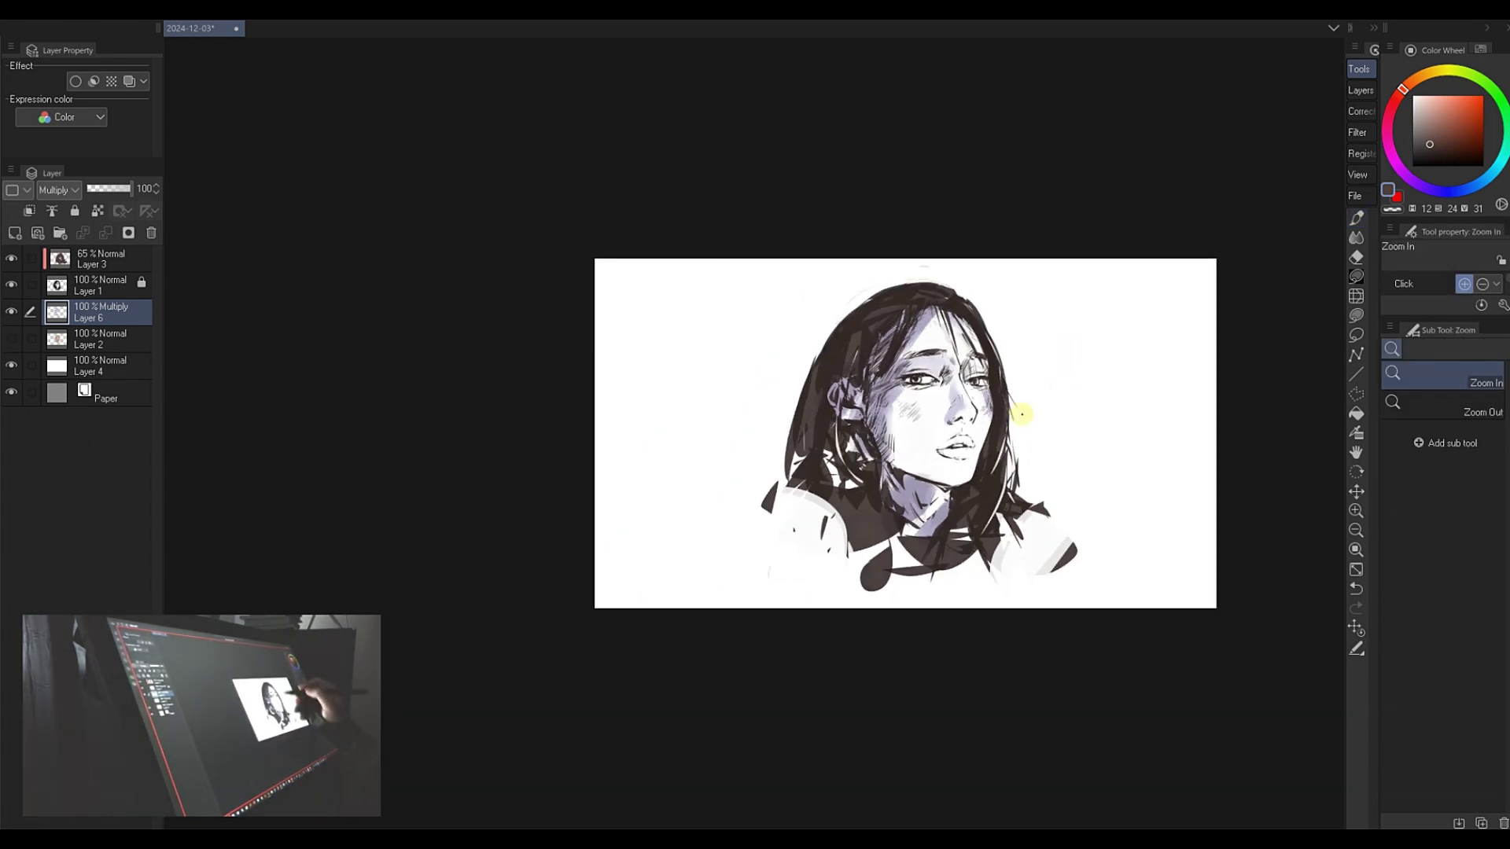
key(shift+space)
drag(1017, 411, 538, 209)
key(ctrl+space)
drag(802, 398, 833, 354)
key(shift+space)
drag(932, 362, 1046, 497)
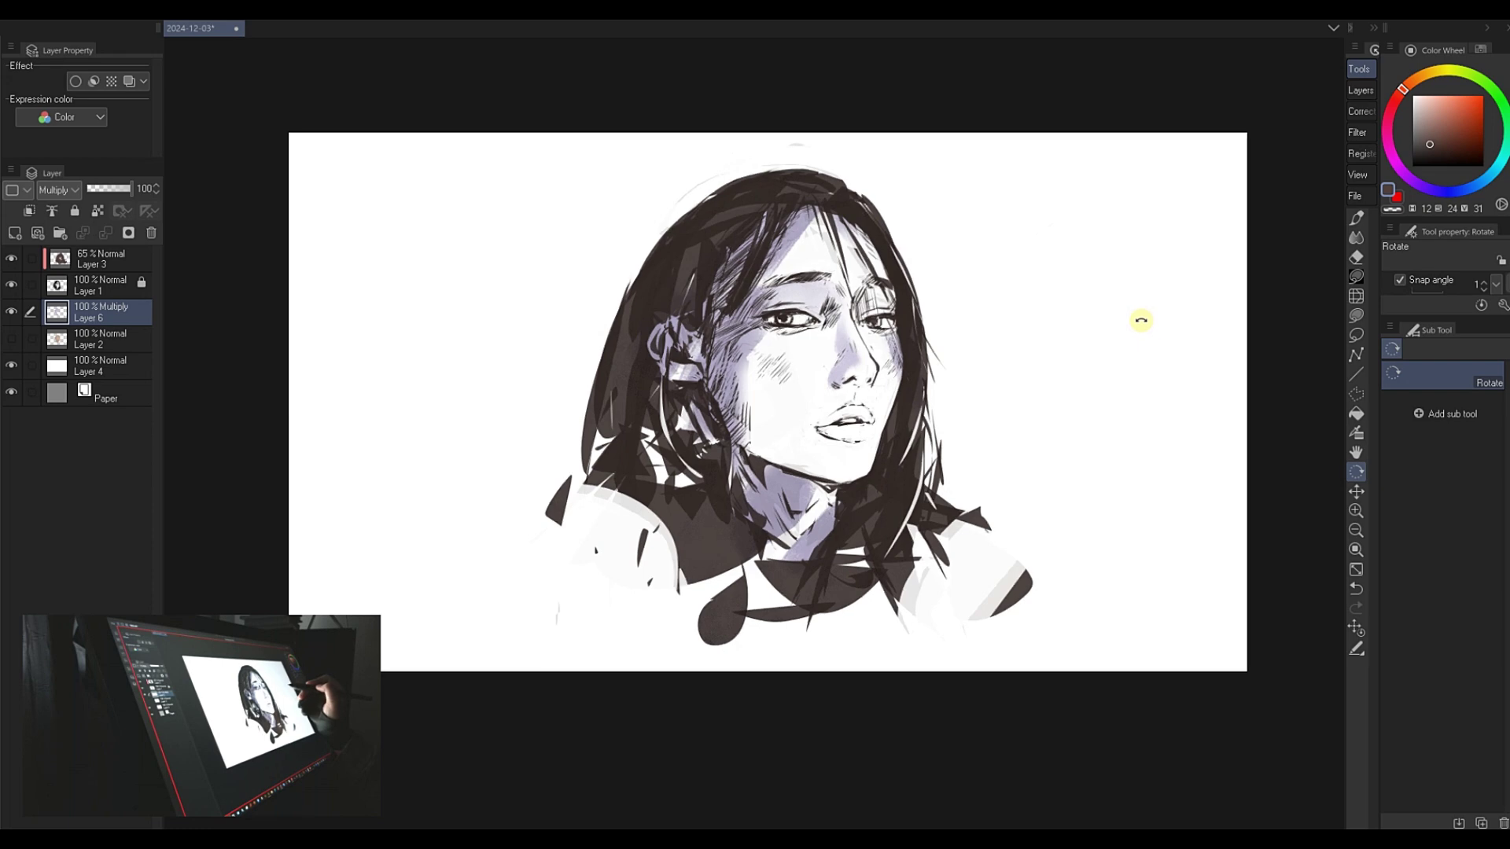
key(ctrl+space)
drag(1143, 320, 1130, 317)
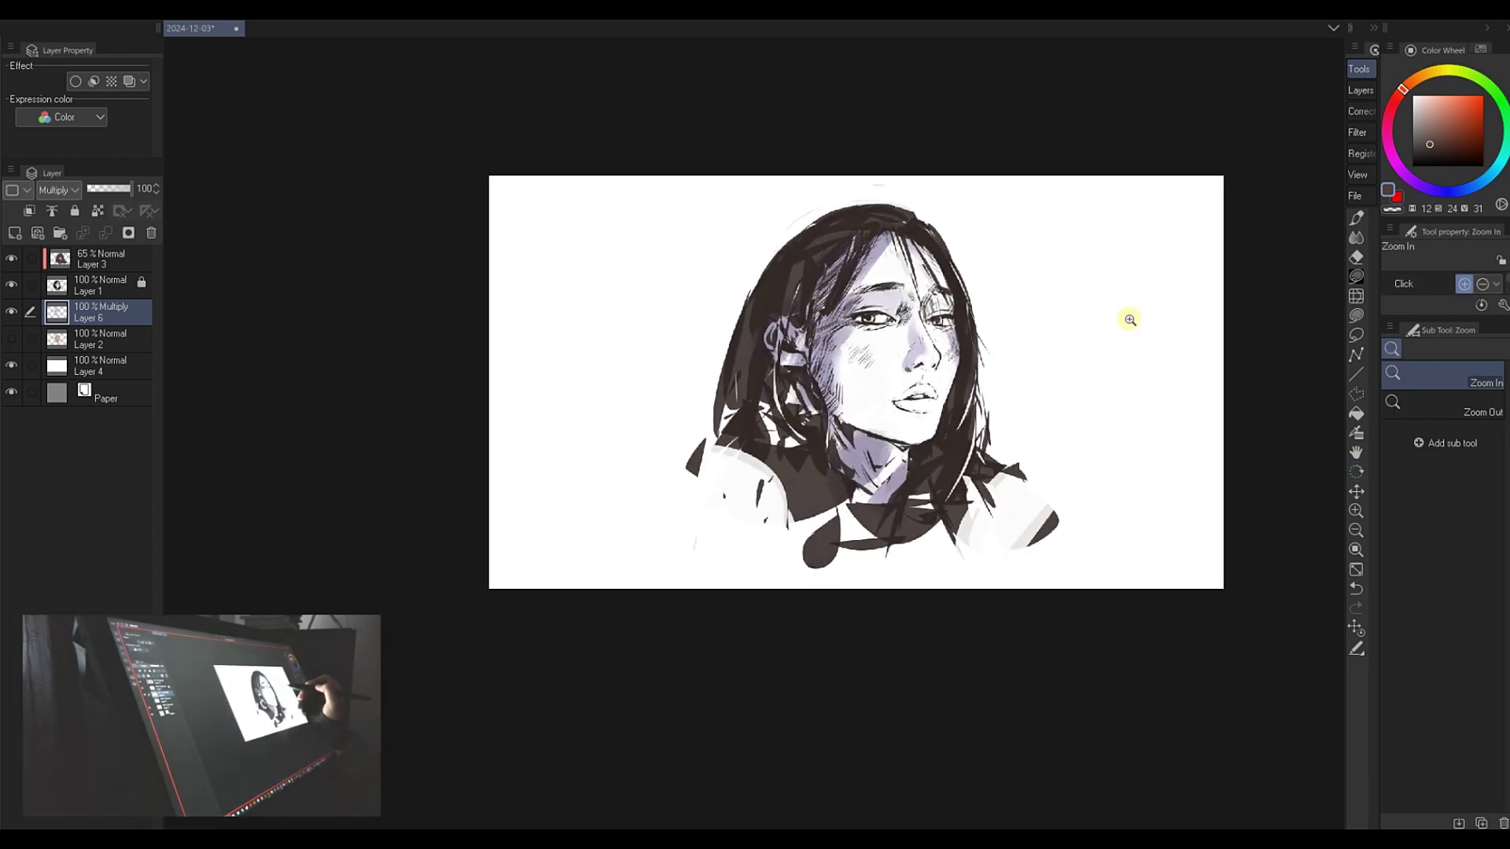
- Add a new layer directly above the hidden Layer 2 and return to the brush tool
click(114, 338)
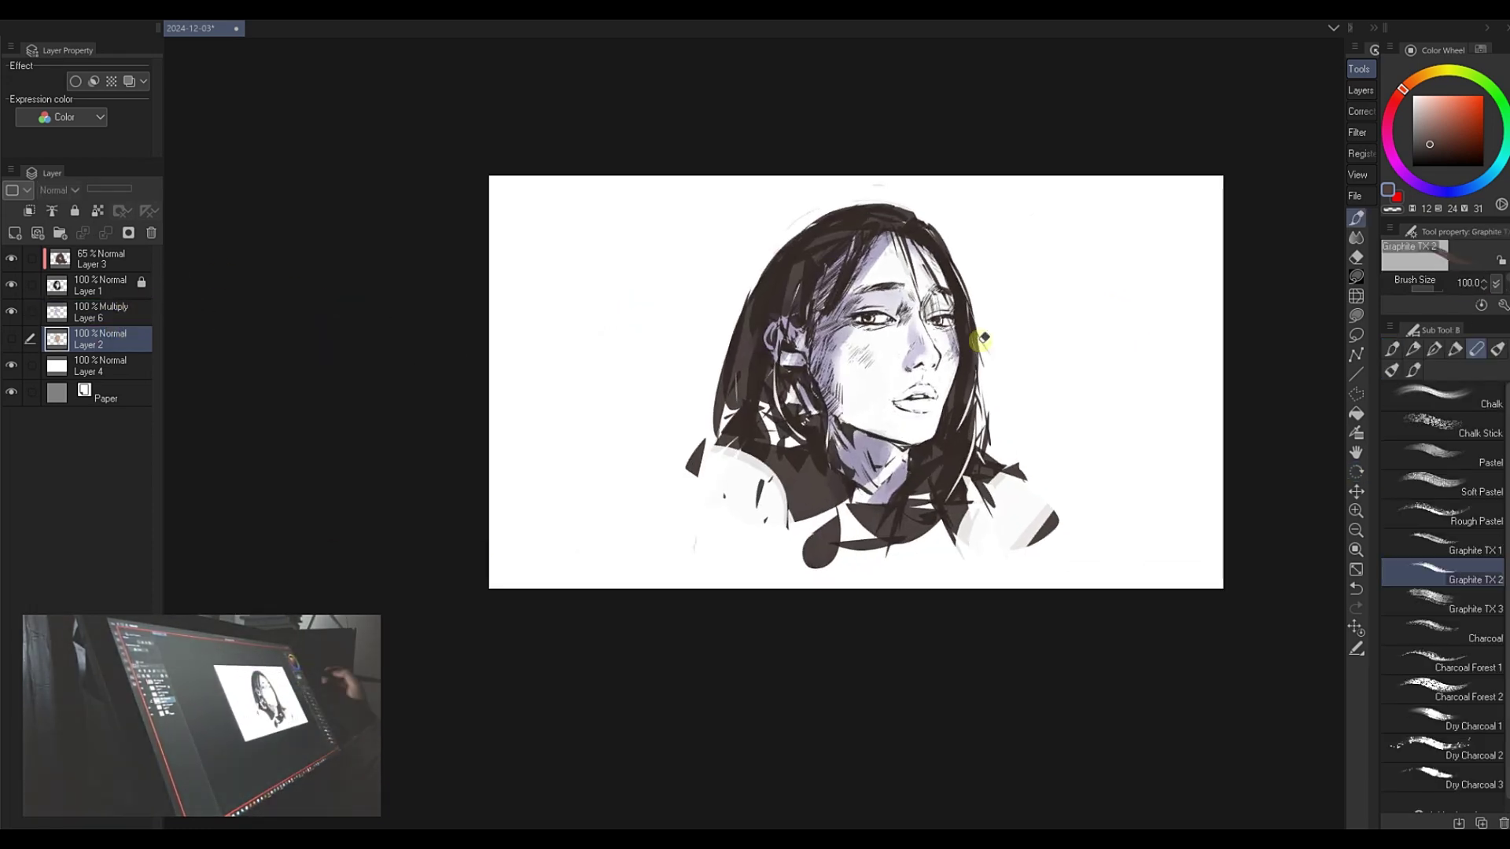
key(ctrl+shift+n)
key(e)
key(b)
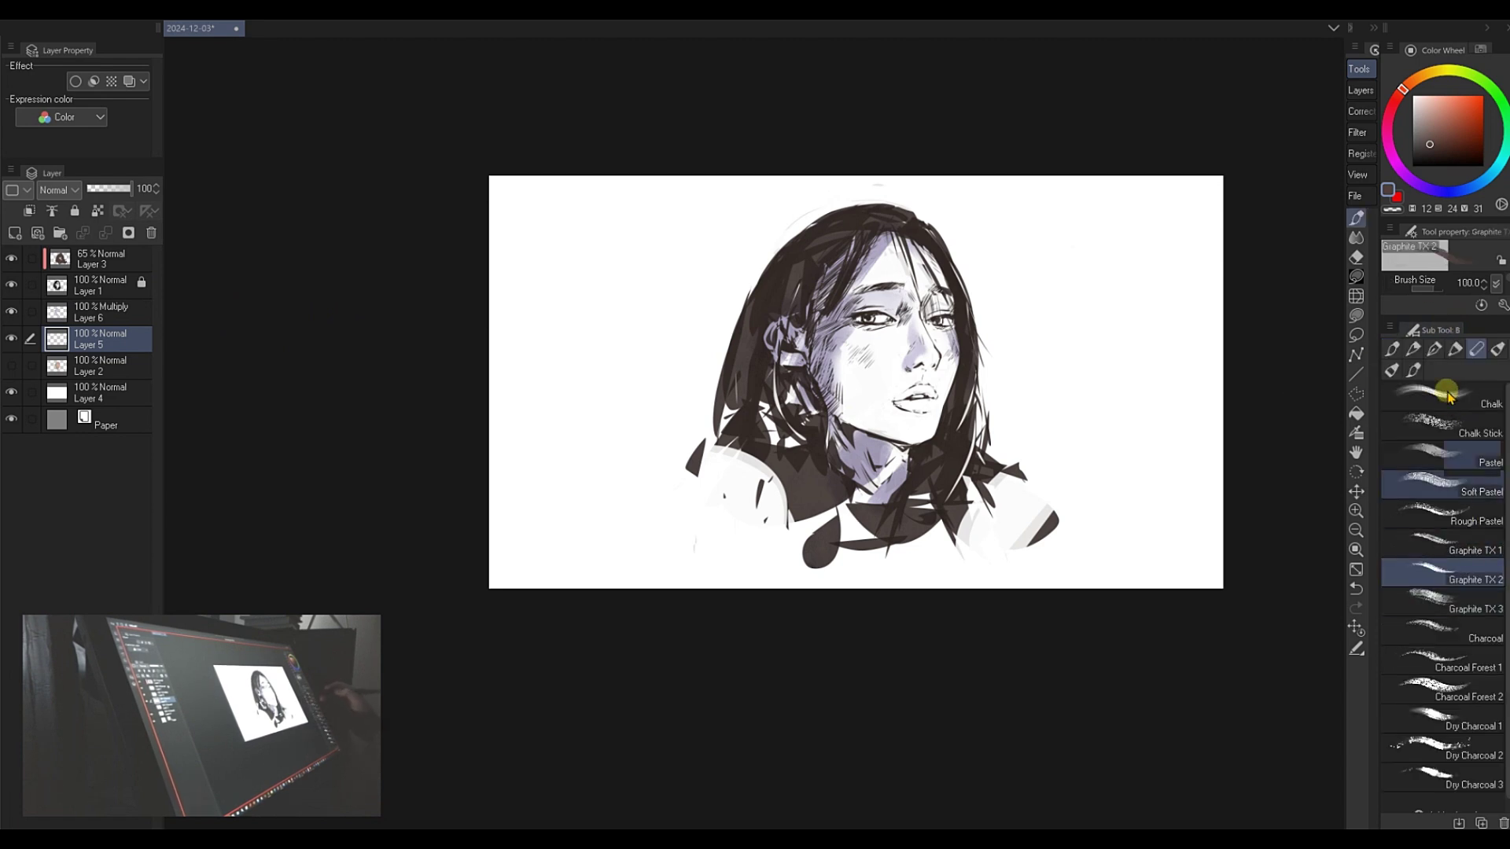
- Block in the face and neck on Layer 5 with a beige skin tone using Flat Brush 0 (B) at size 70
key(ctrl+plus)
click(1428, 110)
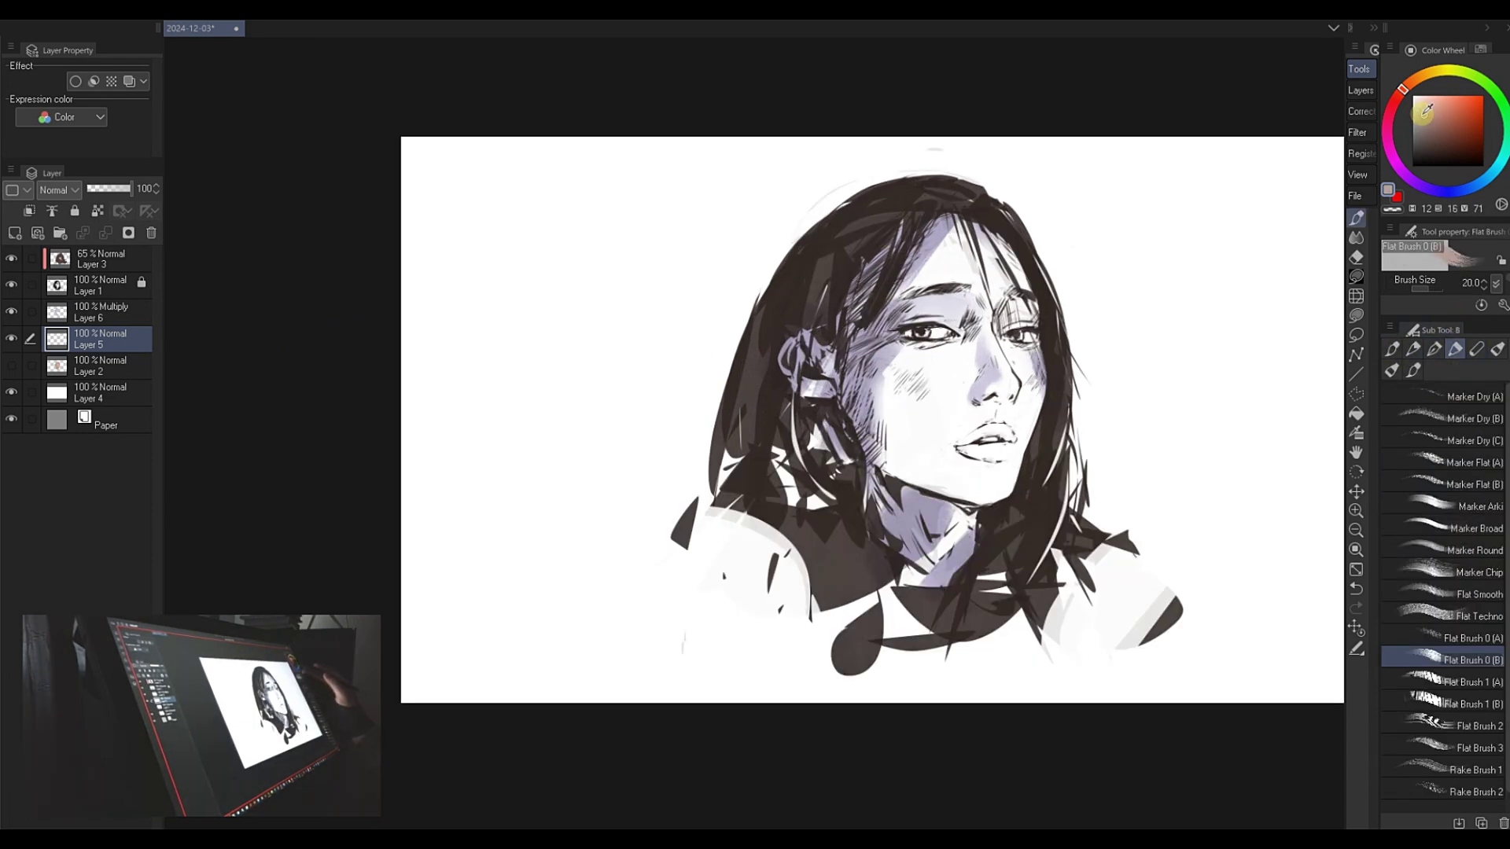
click(1423, 114)
key(])
key(])
key(])
key(])
key(])
key(])
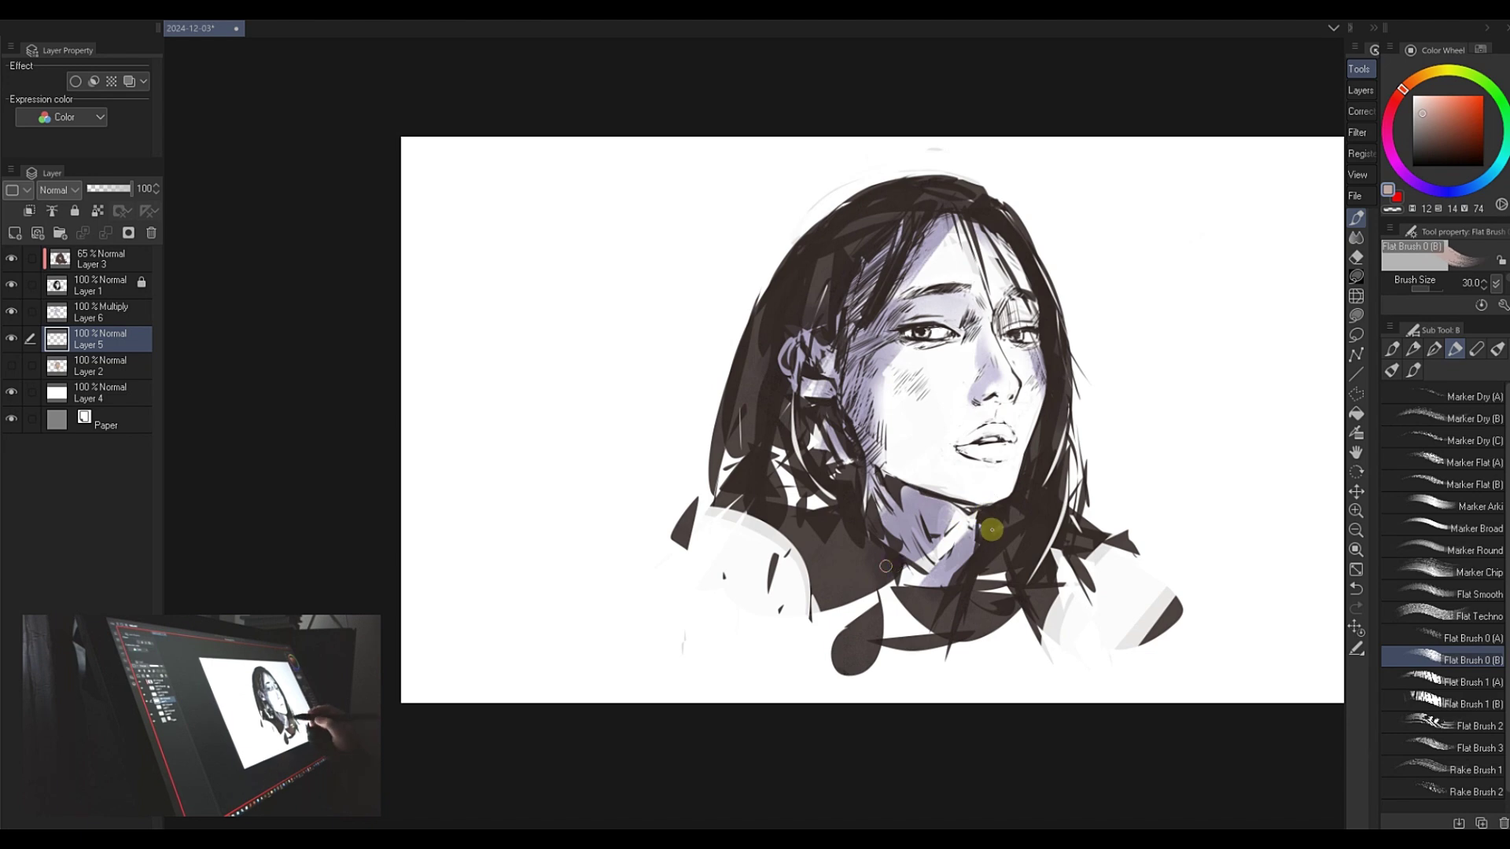
click(1427, 108)
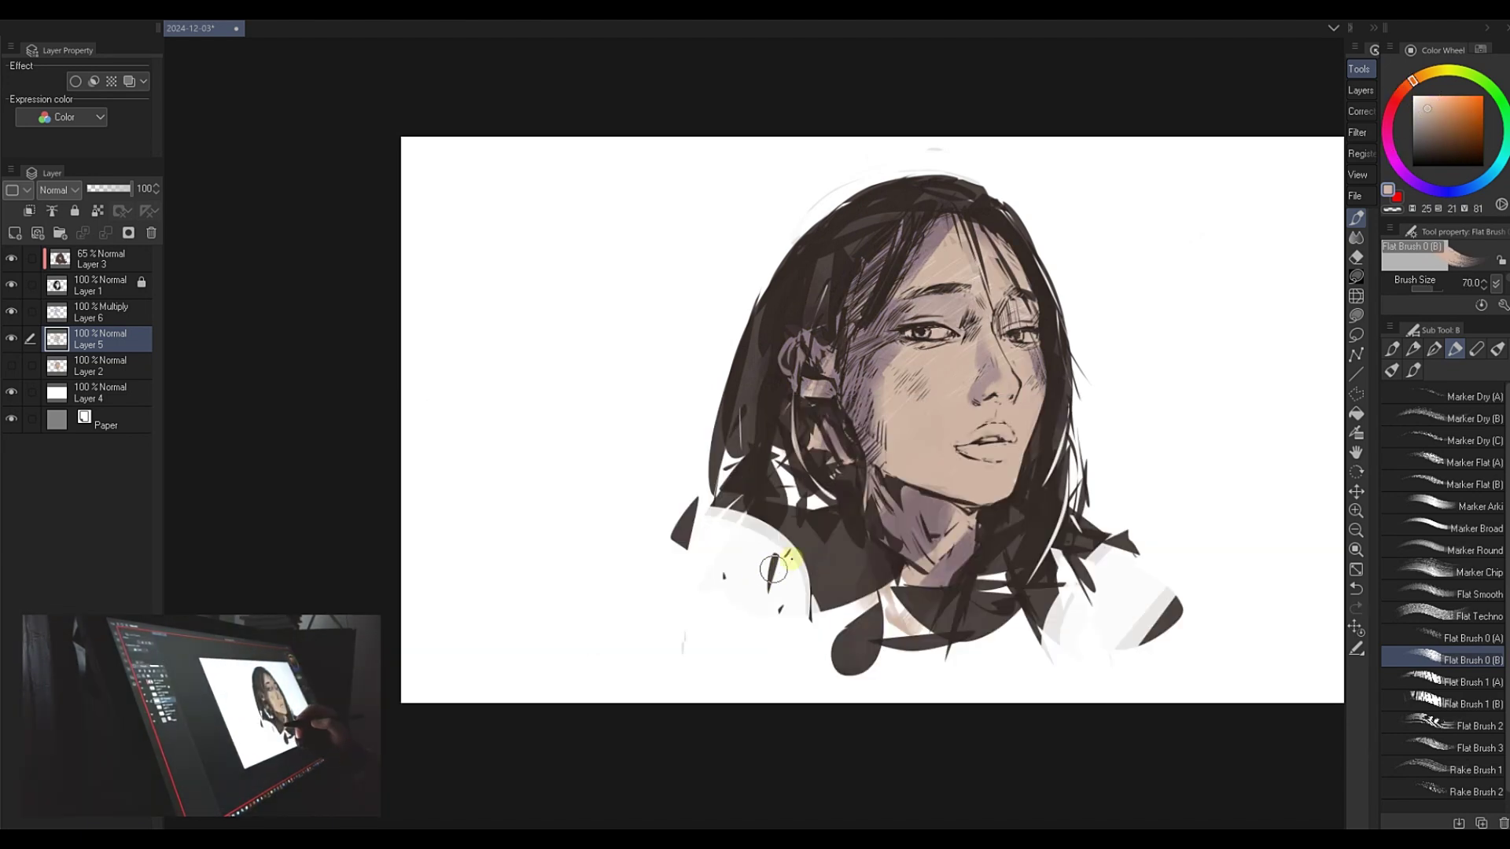
- Add two layers above the skin base, pick a pale warm grey, and toggle the line art and Multiply shadows off and on
key(ctrl+shift+n)
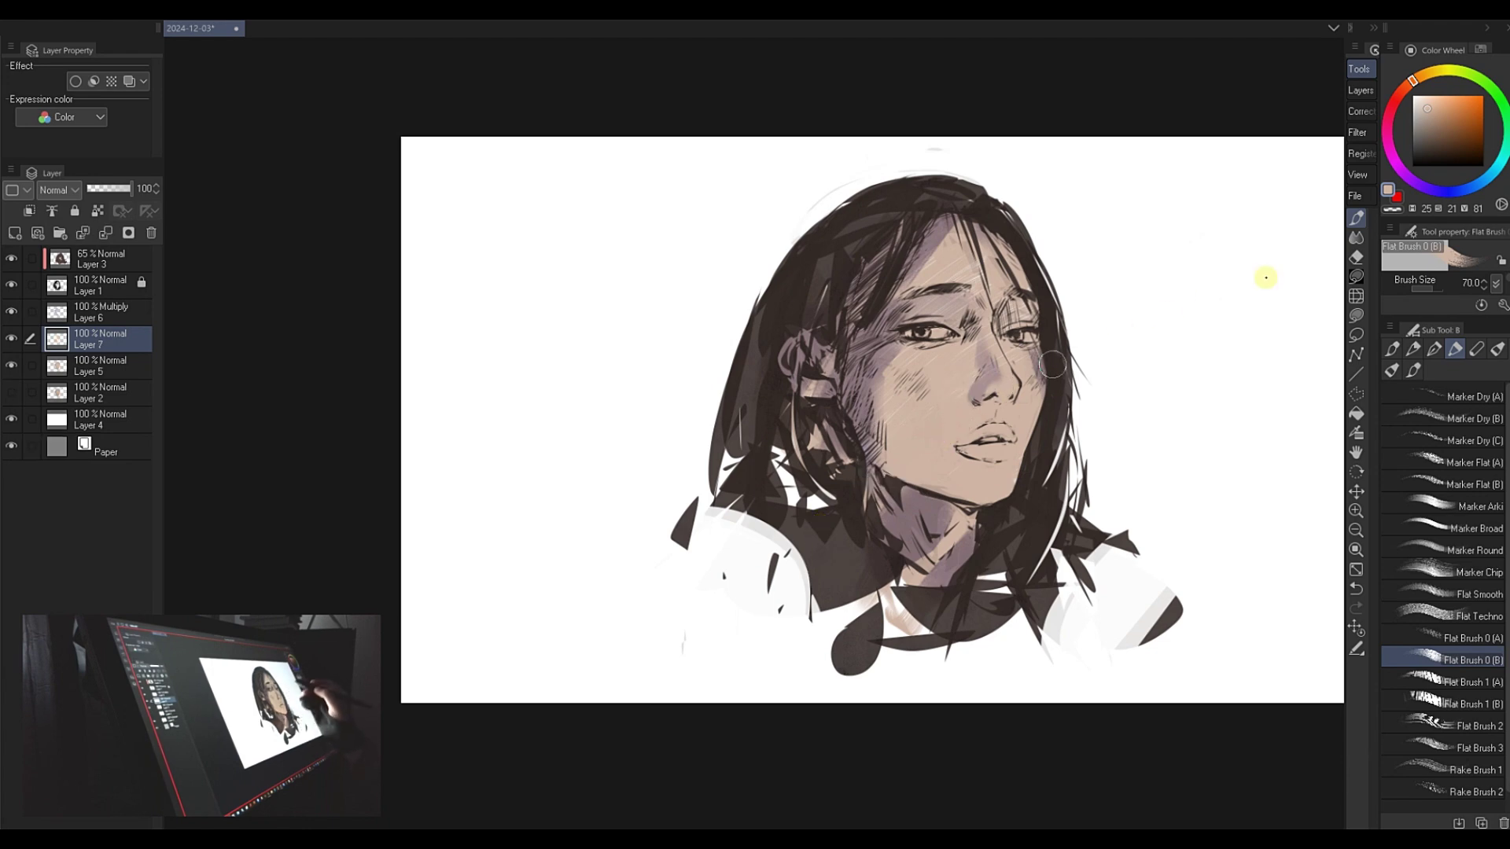
click(1421, 108)
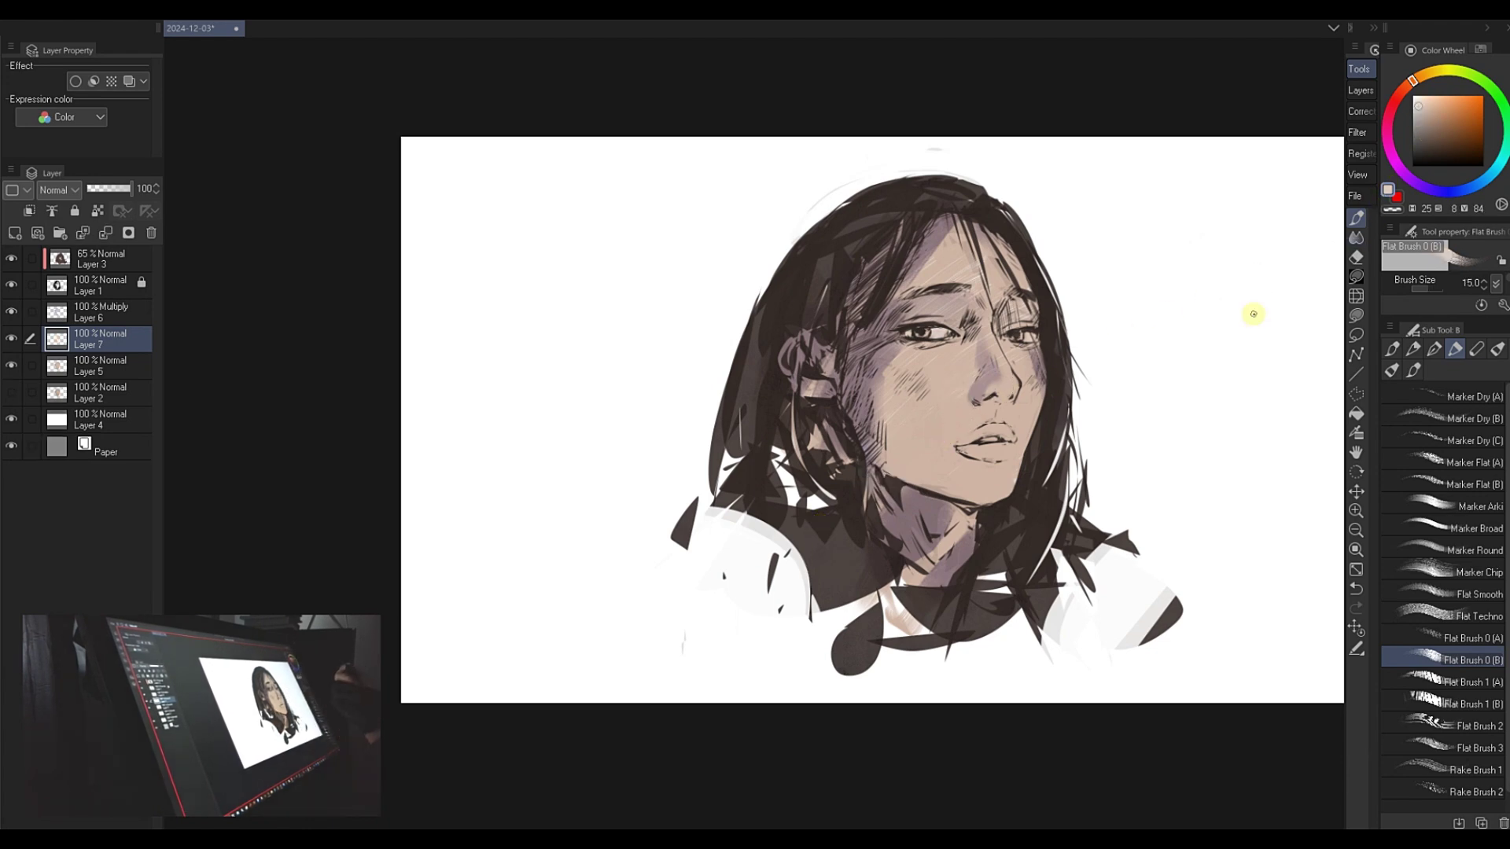
click(11, 286)
click(12, 286)
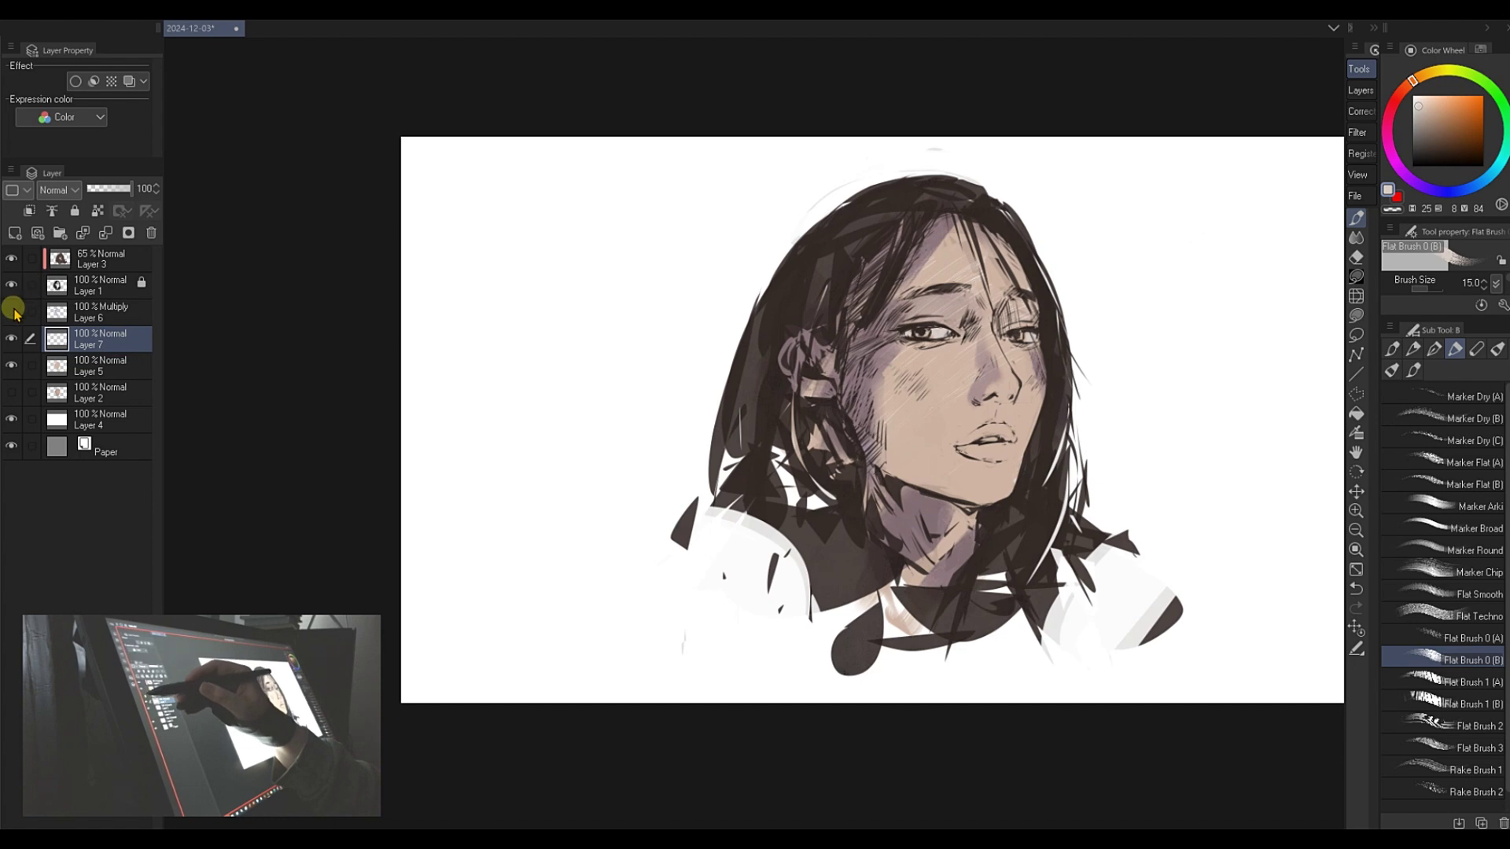
click(12, 311)
click(12, 311)
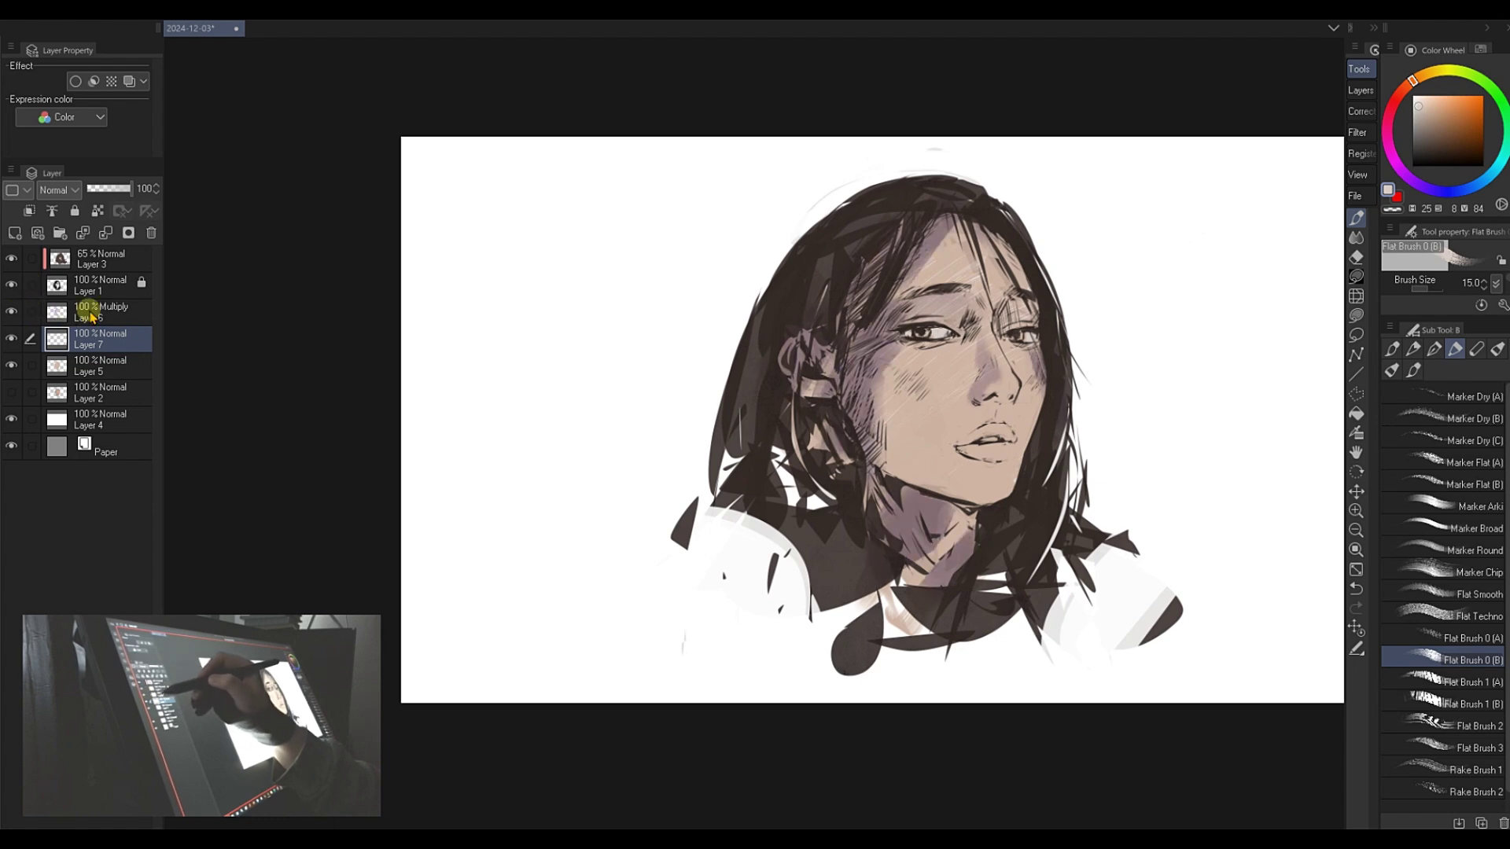
key(ctrl+shift+n)
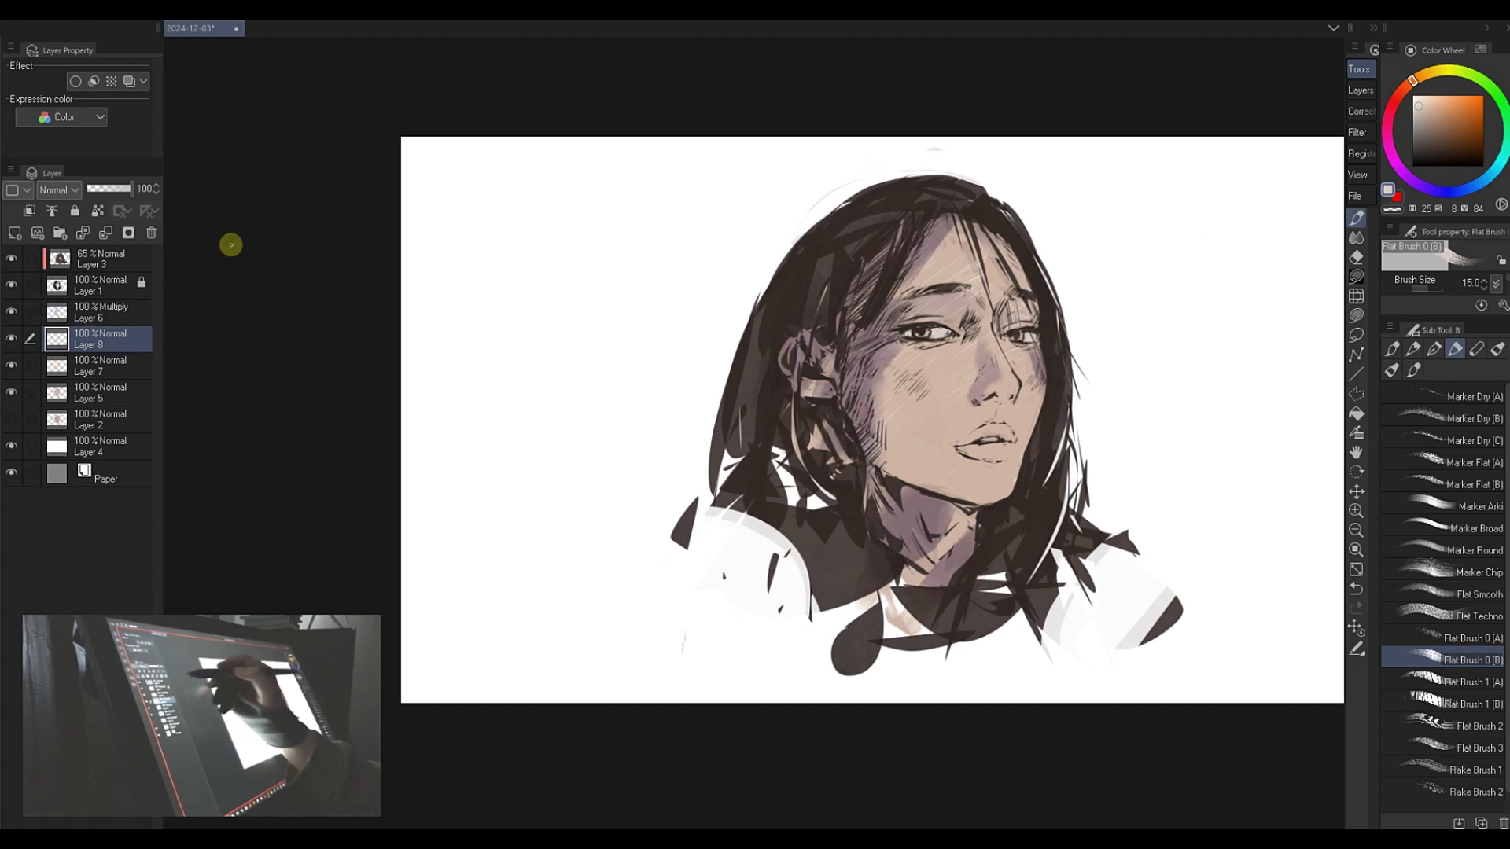
- Paint lighter peach highlights along the jaw and cheek with Flat Brush 0 (B), reducing the brush from size 20 to 8
alt+click(998, 407)
key(bracketright)
key(bracketright)
drag(1011, 471, 1035, 376)
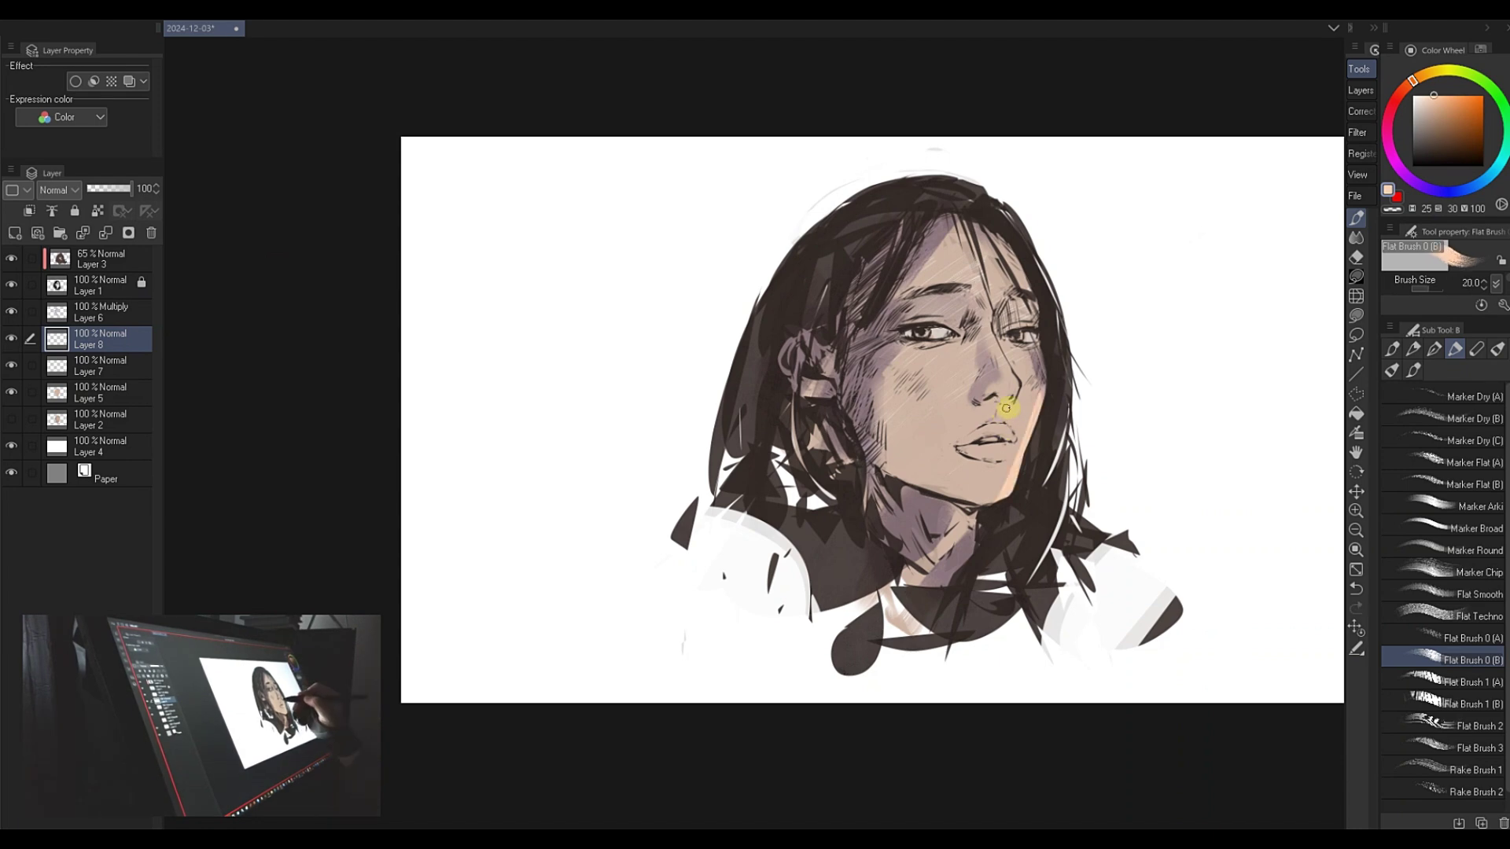
key(bracketleft)
key(bracketleft)
key(bracketleft)
key(bracketleft)
key(bracketleft)
key(bracketleft)
key(bracketleft)
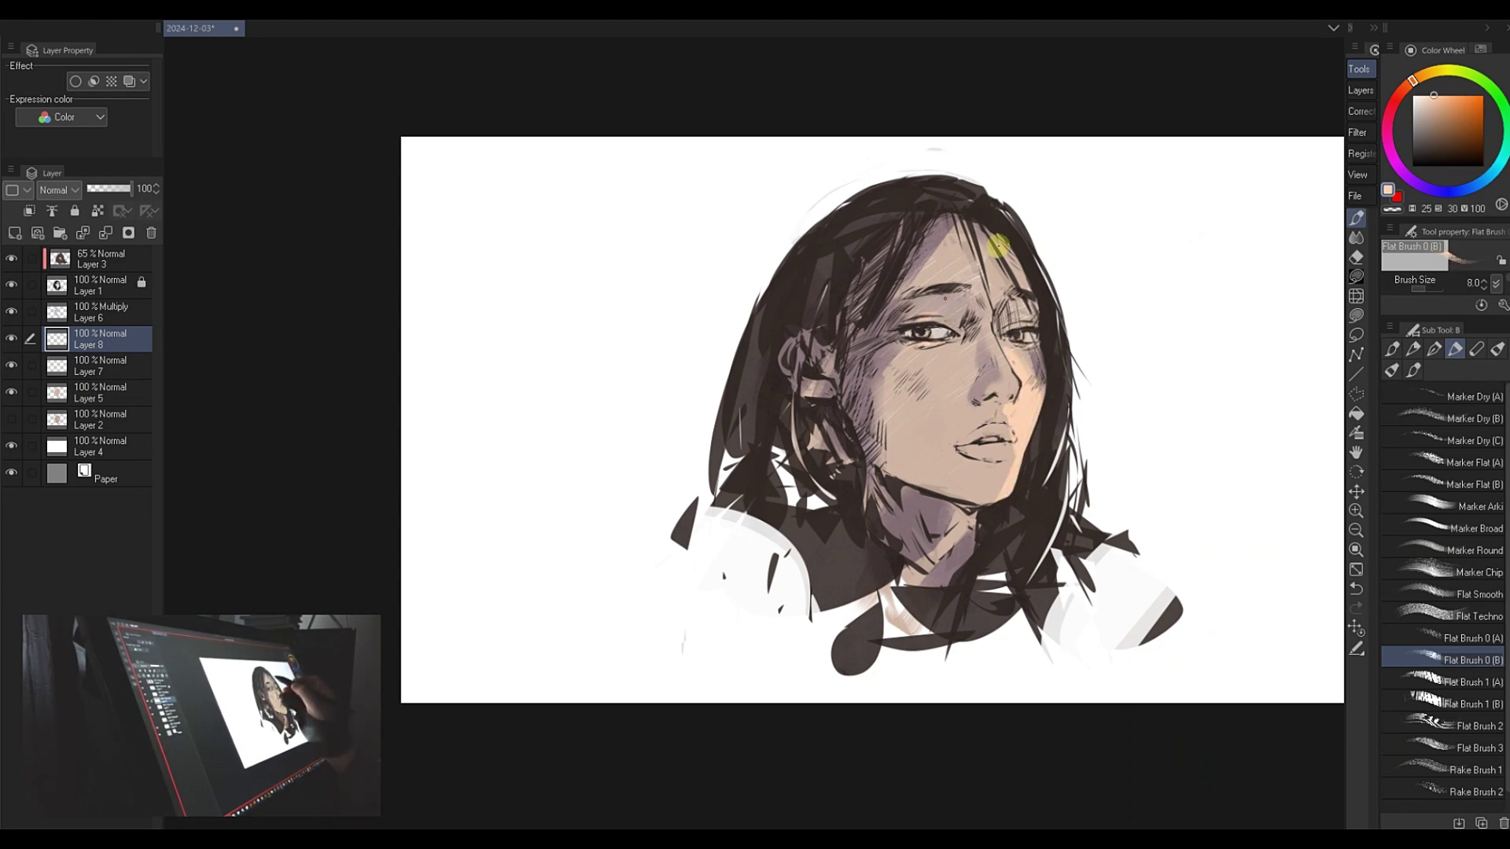
- Add peach highlights to the forehead and nose bridge, undoing one stroke and enlarging the brush to size 20
key(bracketright)
key(bracketright)
key(bracketright)
key(bracketright)
key(bracketright)
key(bracketright)
key(bracketright)
key(bracketright)
key(bracketright)
drag(937, 263, 983, 232)
key(ctrl+z)
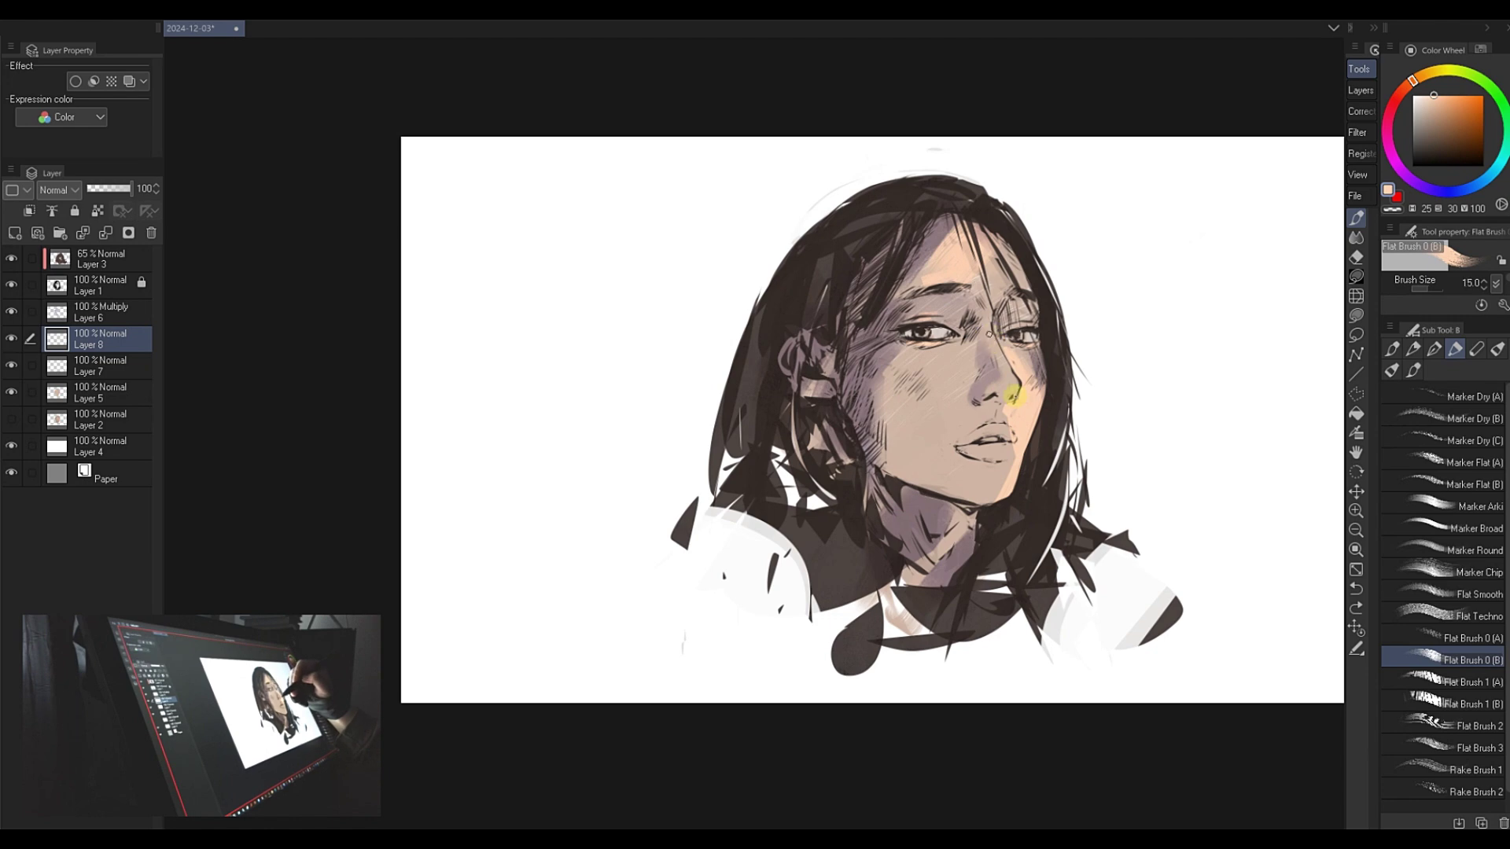
key(bracketright)
drag(1002, 370, 991, 336)
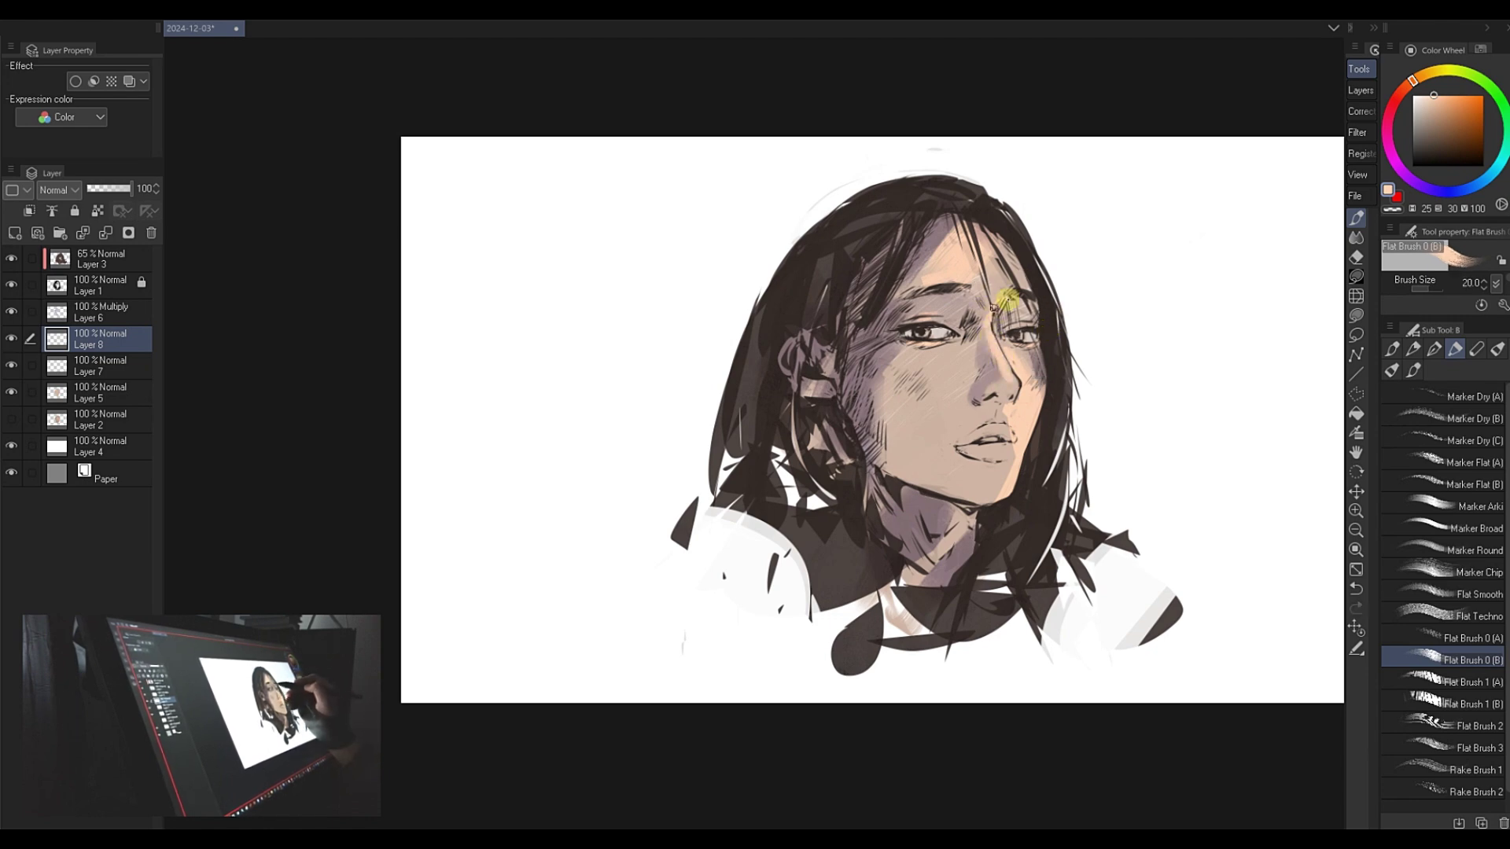
- Adjust the colour balance of the Multiply shadows in Layer 6 to 100, 31 and -5 in the half tones
click(57, 315)
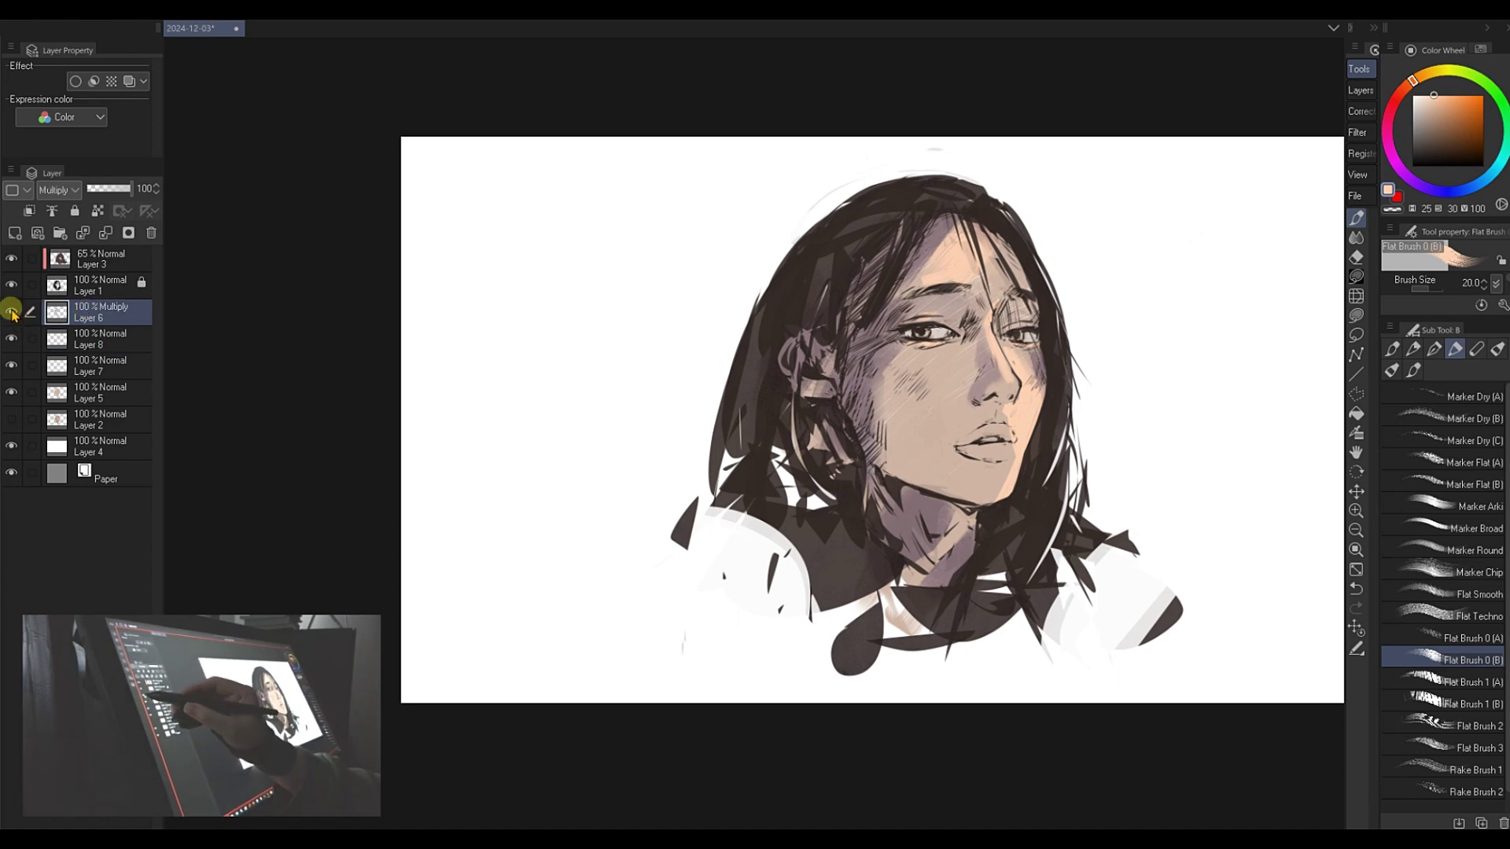
key(ctrl+b)
drag(476, 394, 449, 394)
drag(481, 446, 395, 462)
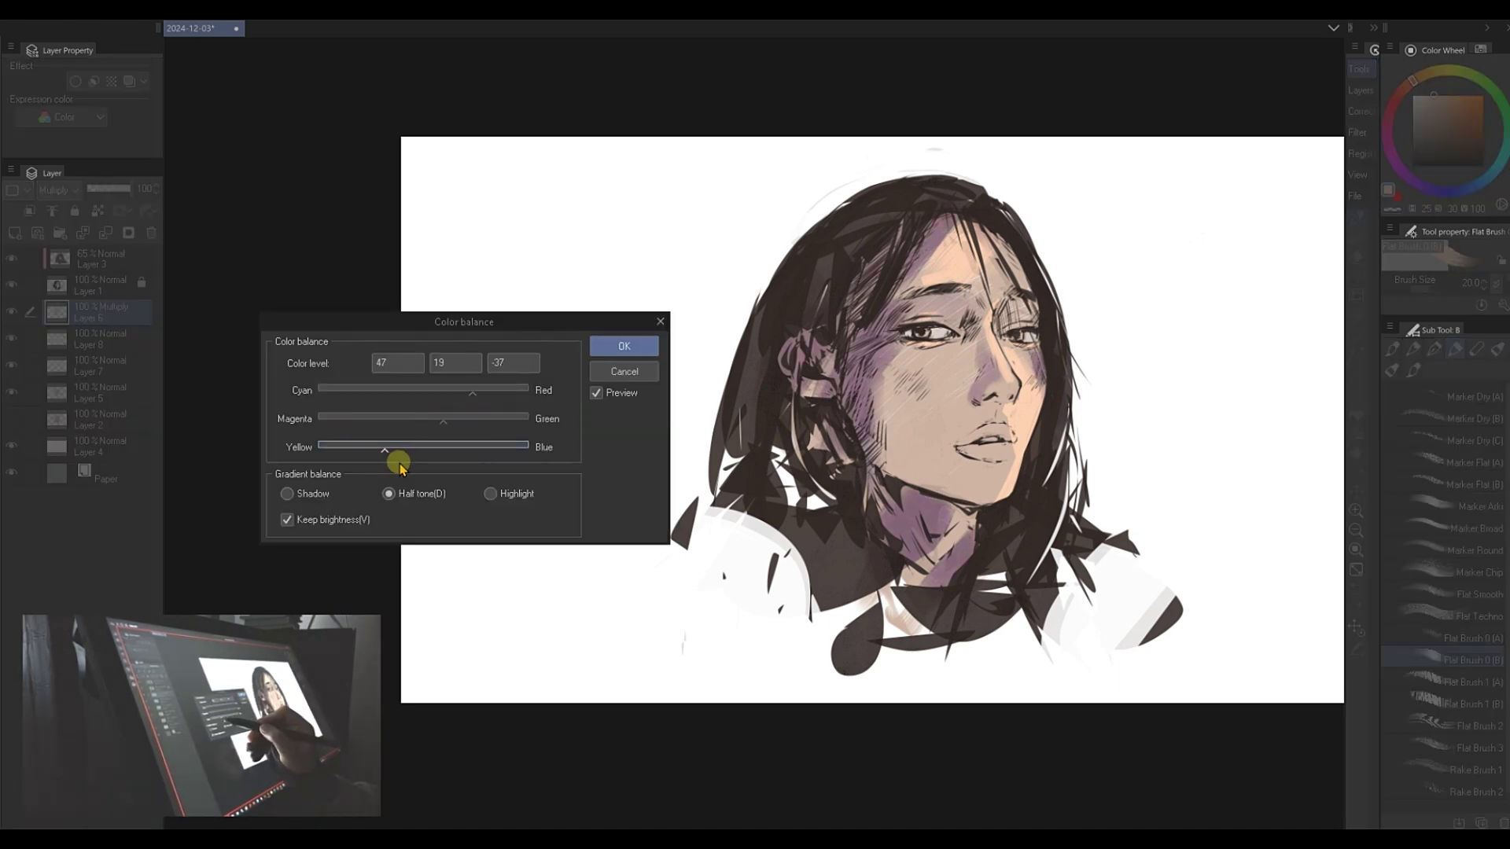
drag(472, 393, 542, 387)
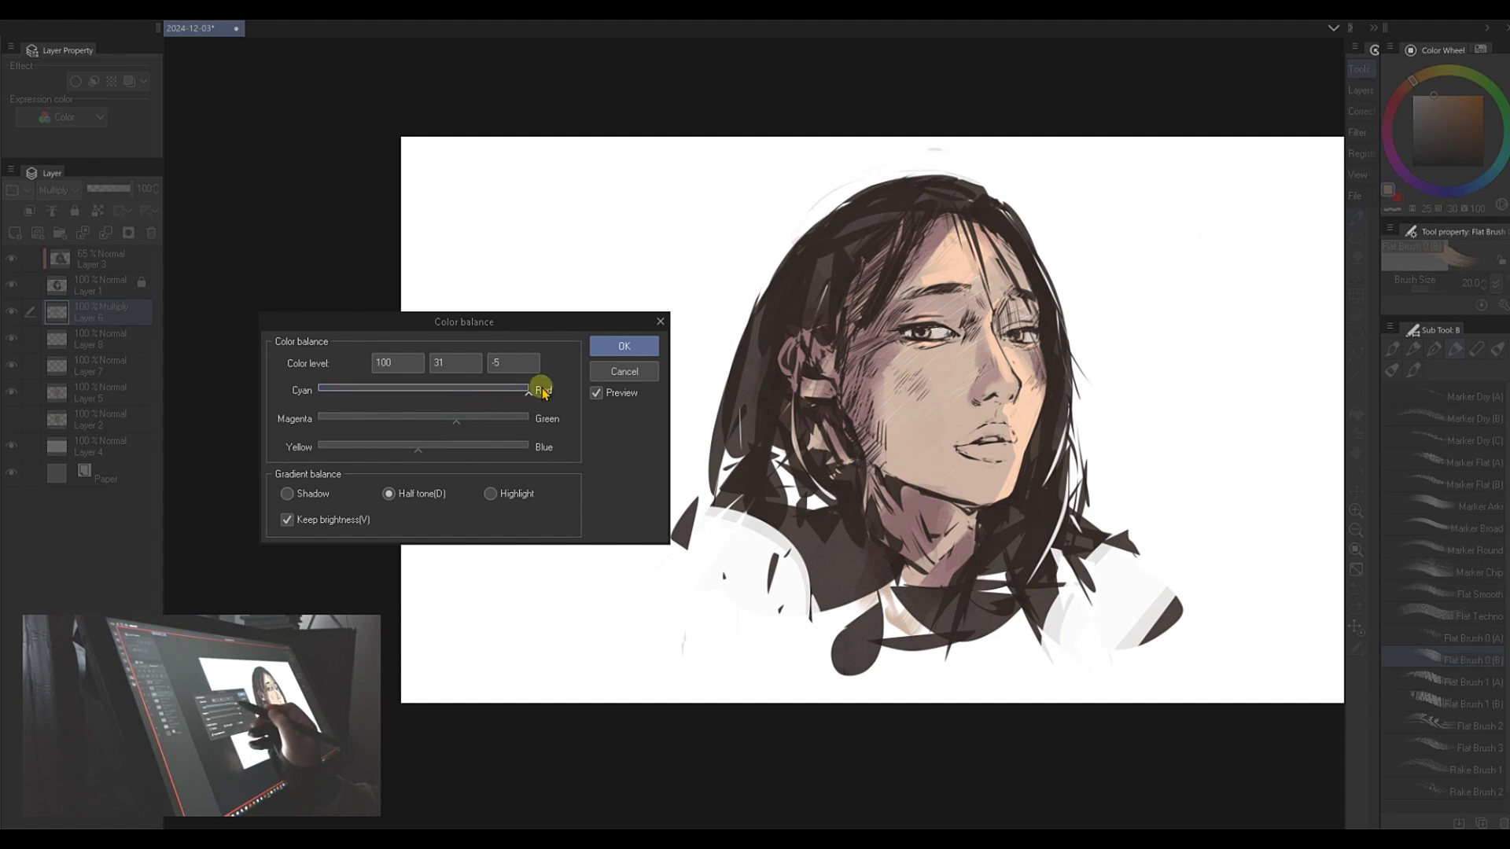
click(624, 346)
- Hide the line-art tint in Layer 3 and check the portrait at different zoom levels and canvas angles
key(ctrl+space)
drag(1212, 441, 1129, 313)
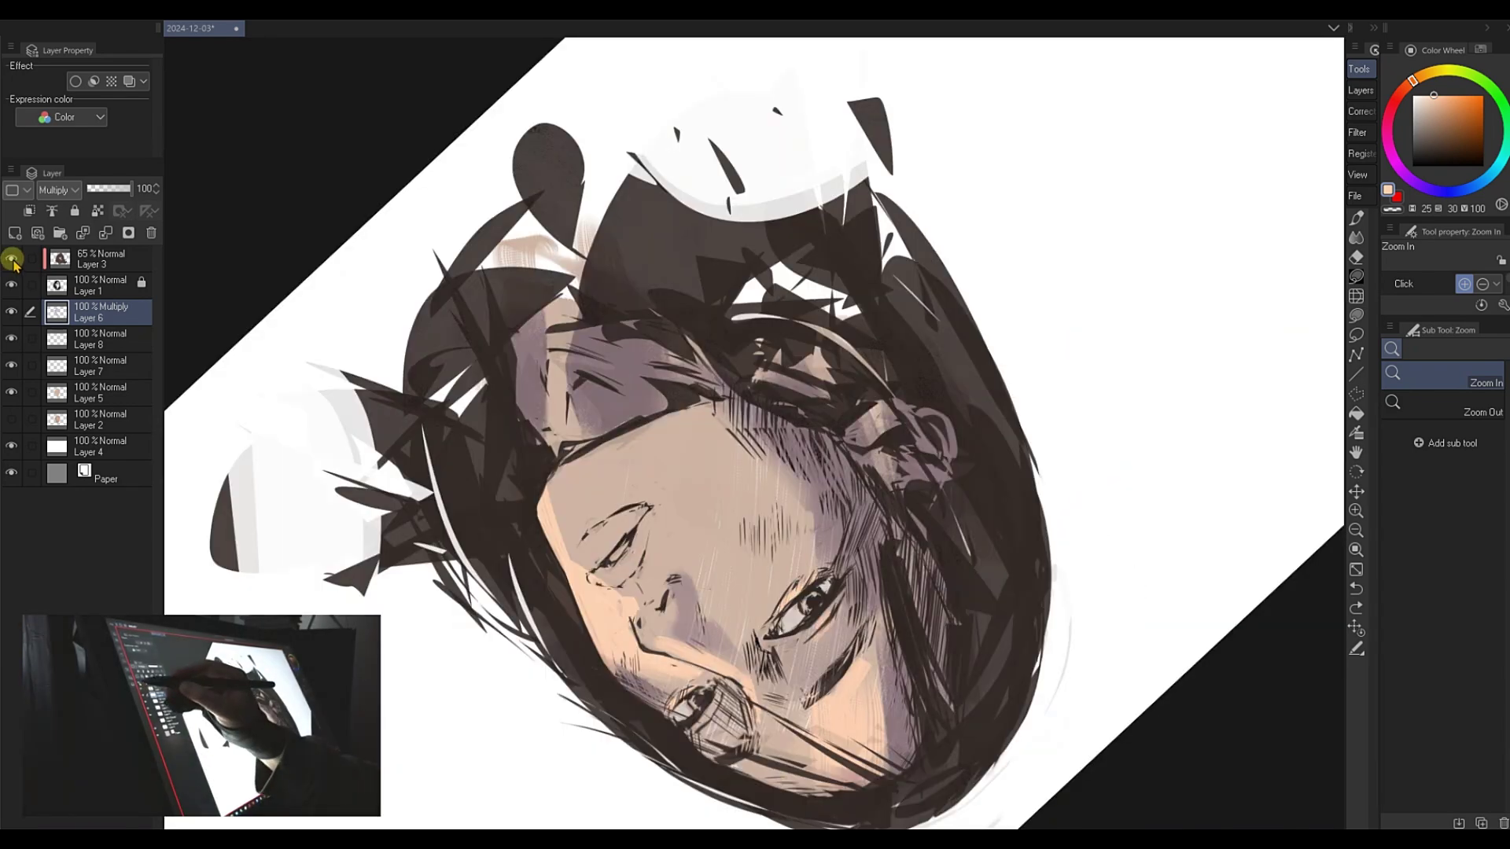
click(12, 260)
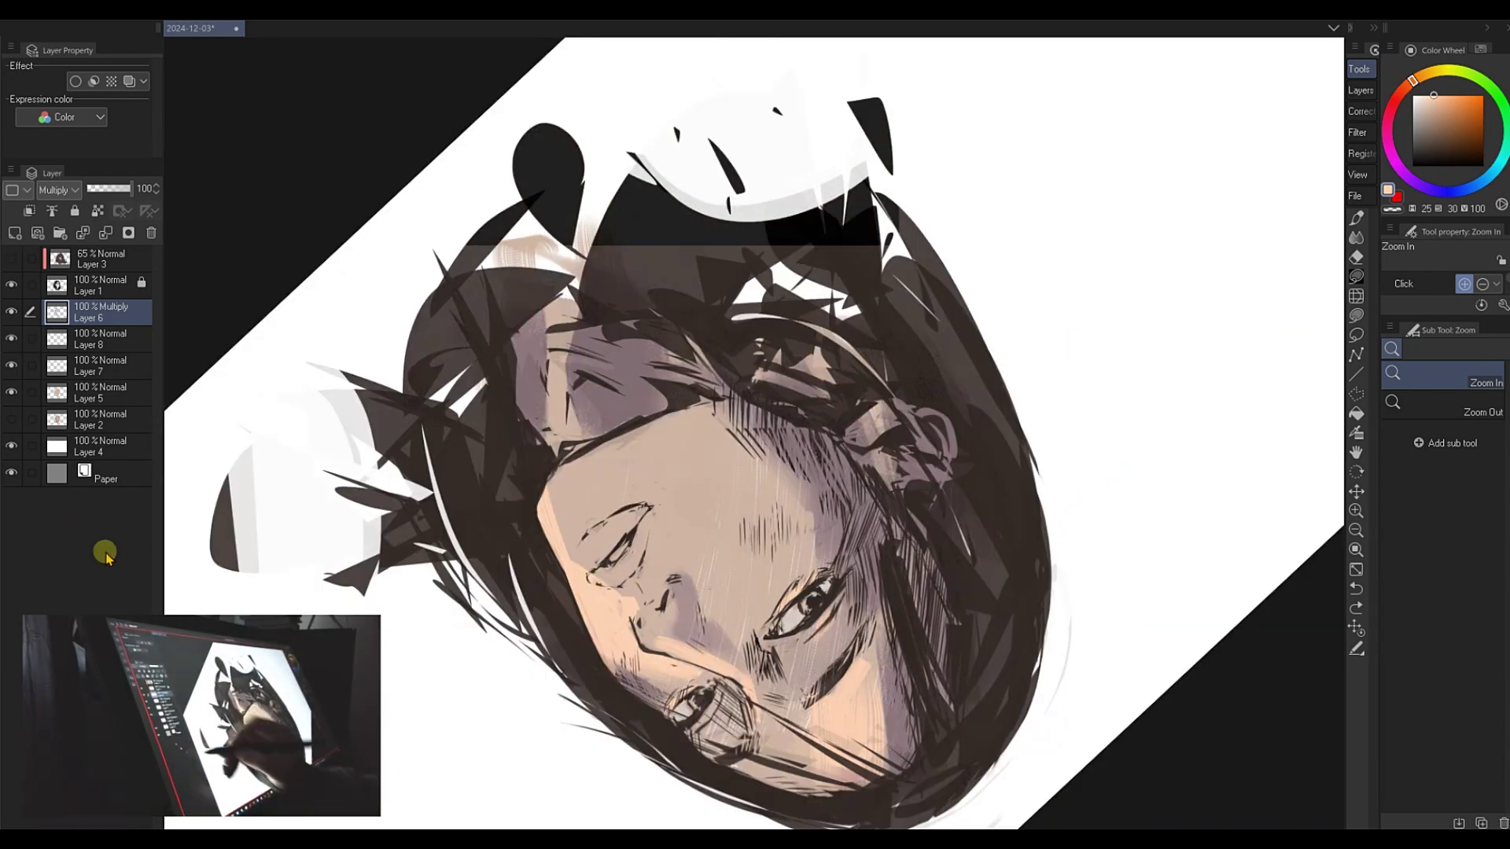
drag(971, 594, 892, 591)
key(shift+space)
drag(1015, 550, 612, 362)
key(ctrl+space)
click(739, 351)
key(shift+space)
drag(738, 350, 1018, 401)
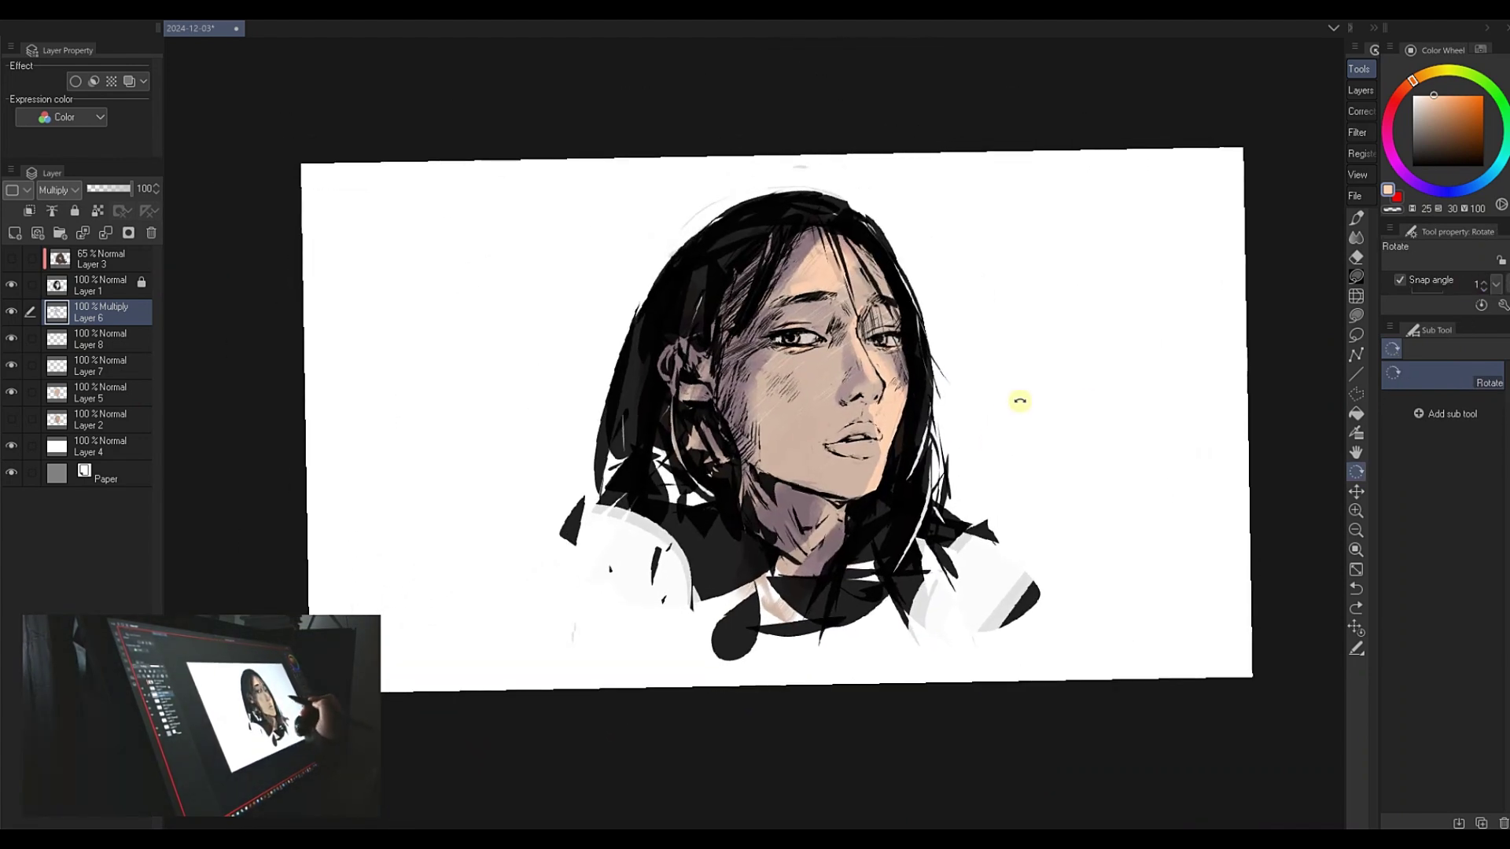
click(968, 423)
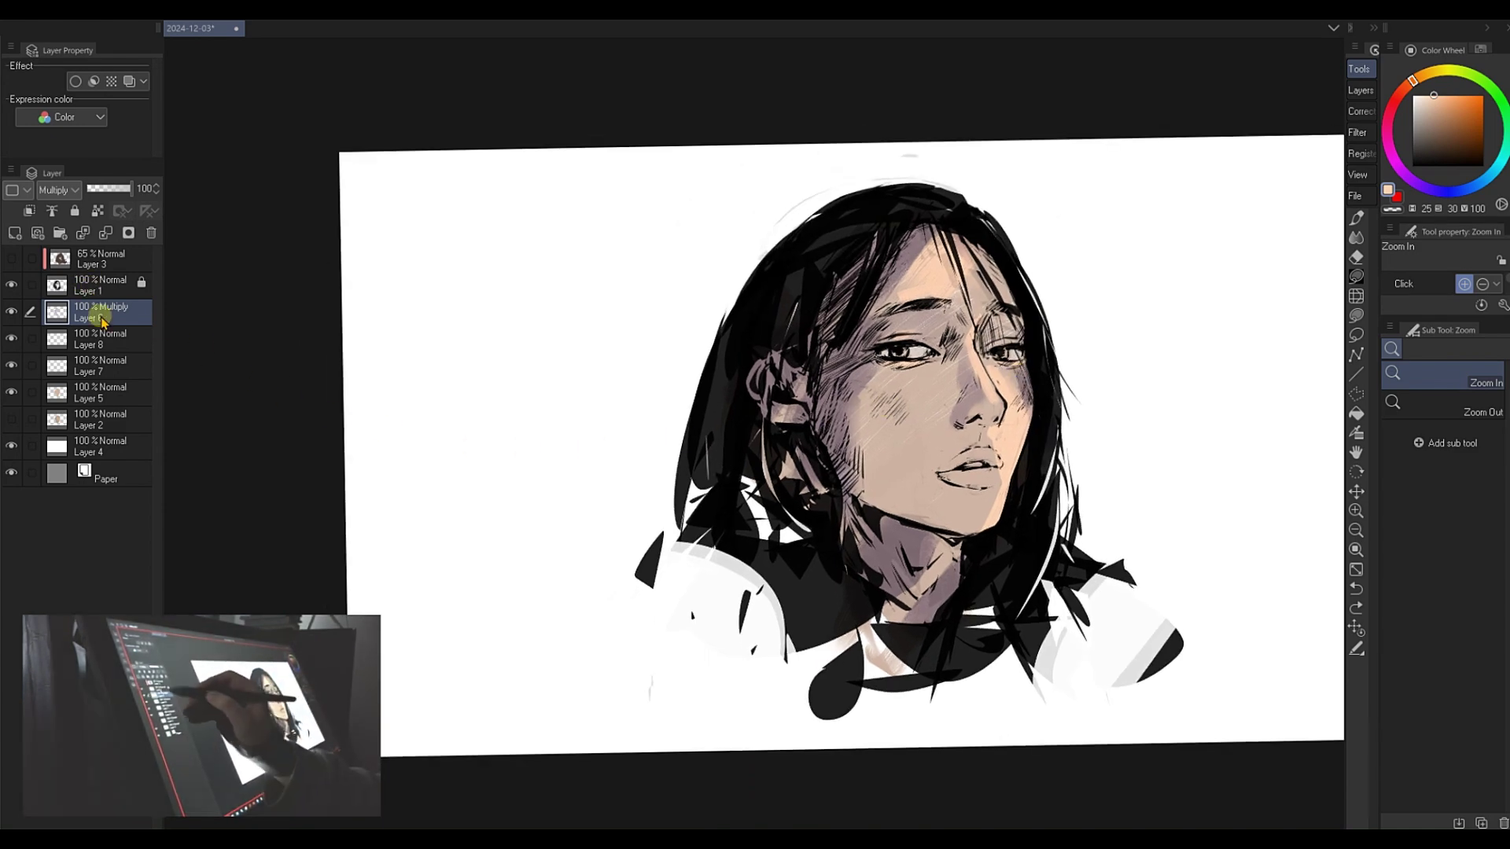
- Add a layer clipped to the line art in Layer 1 and set the Marker Flat (A) brush to size 80
click(98, 285)
key(ctrl+shift+n)
key(p)
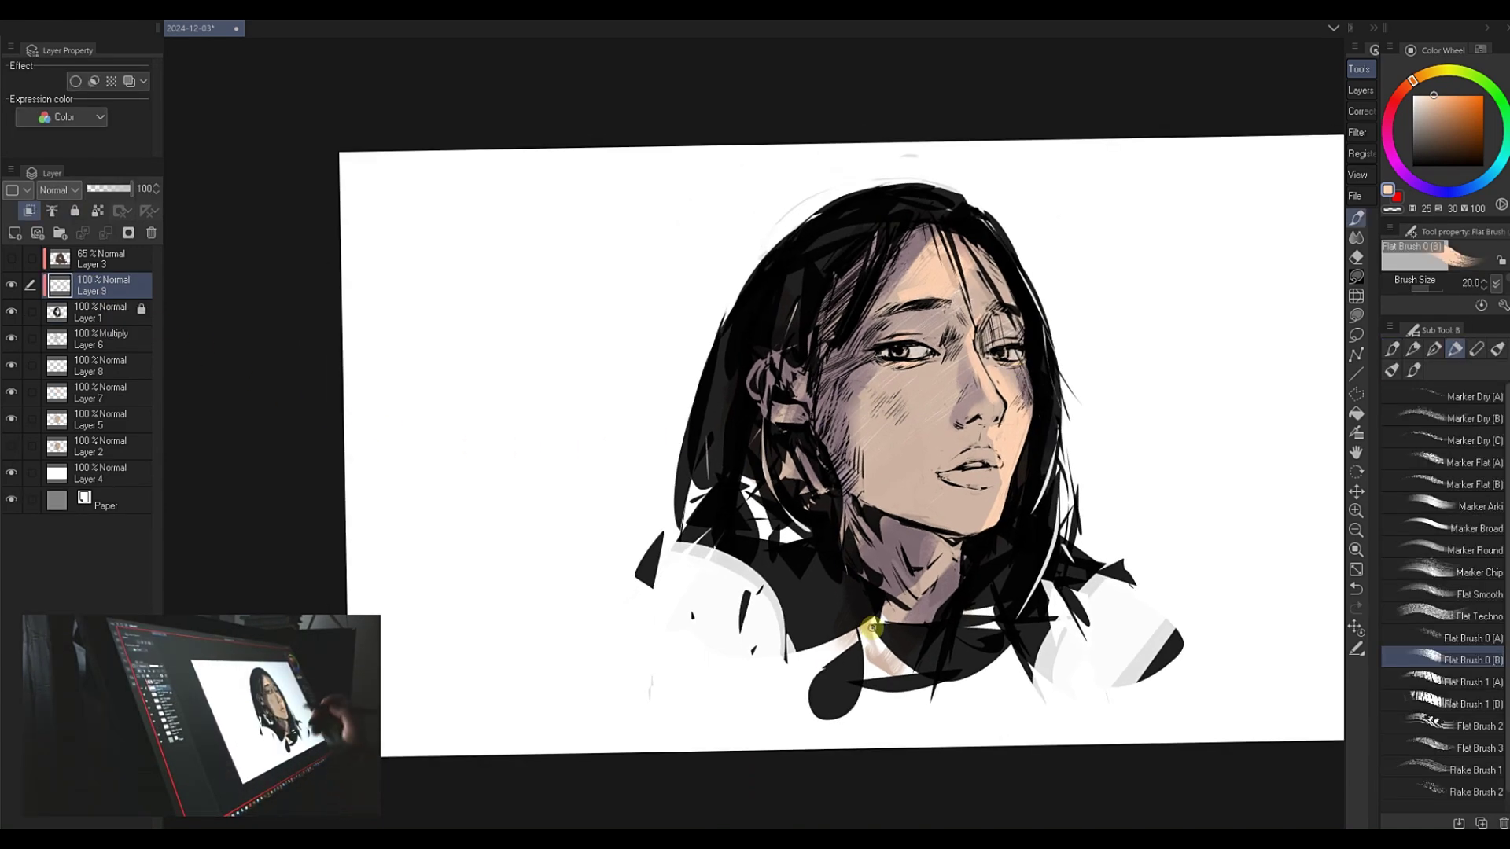
click(1486, 464)
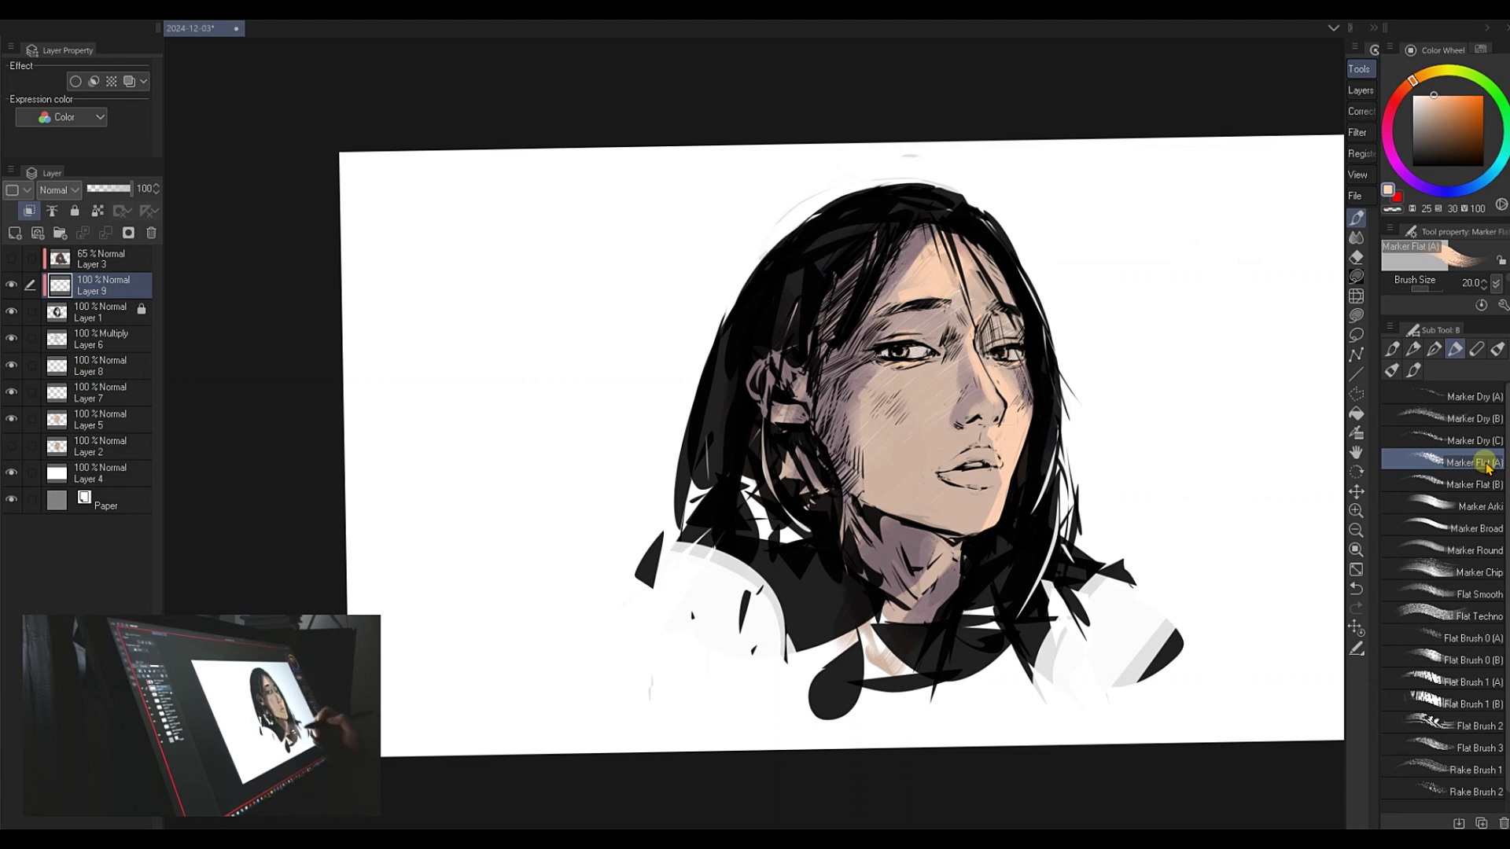
key(])
key(])
key(])
key(])
key(])
key(])
key(])
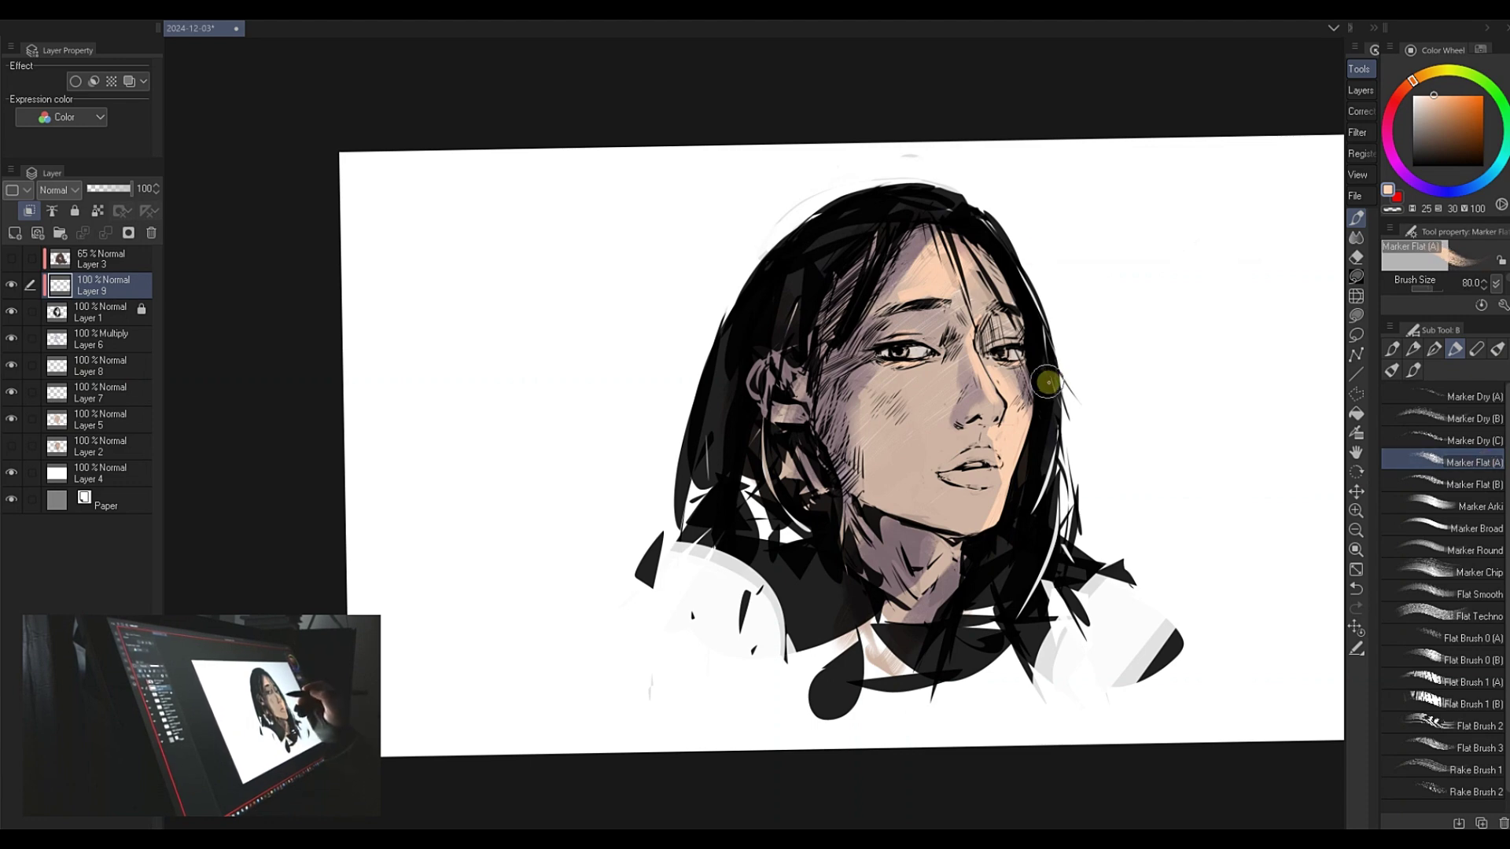
- Tint the hair's line art dark brown and the eyebrows a lighter brown on the clipped layer
drag(1429, 130, 1437, 135)
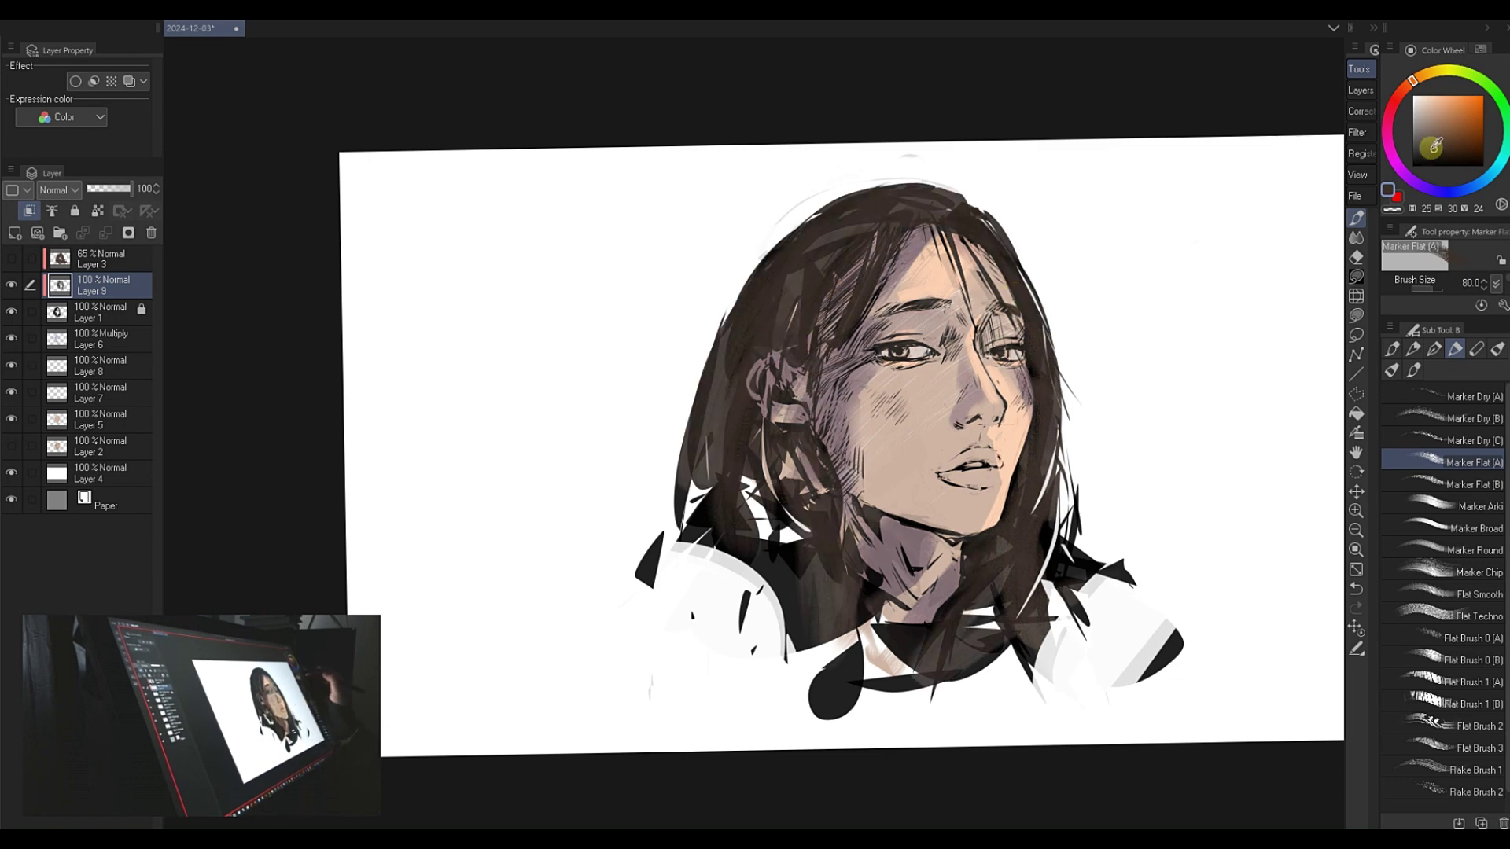
drag(1436, 146, 1434, 128)
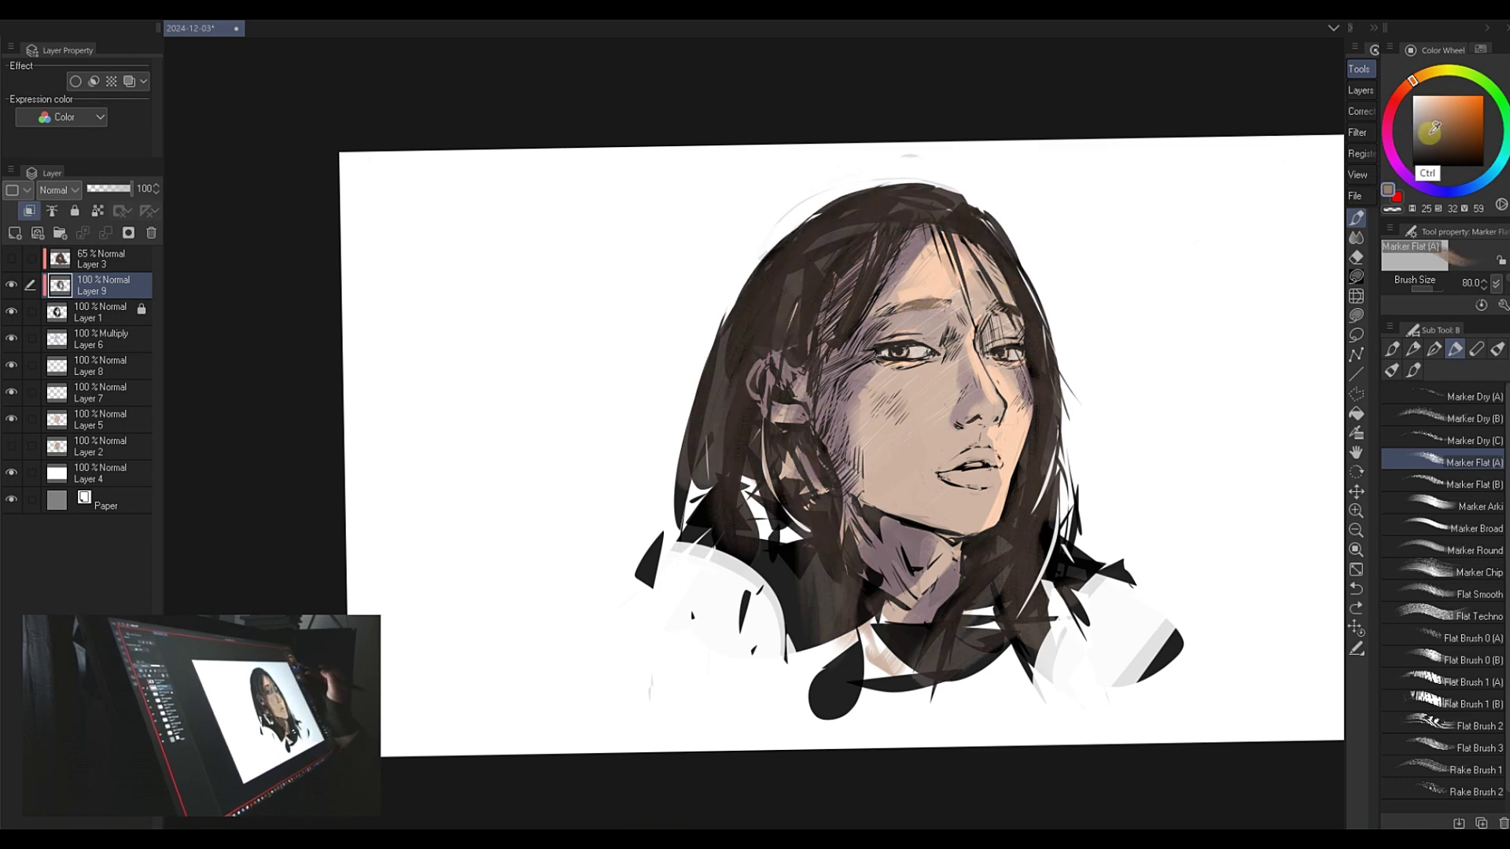
click(1433, 130)
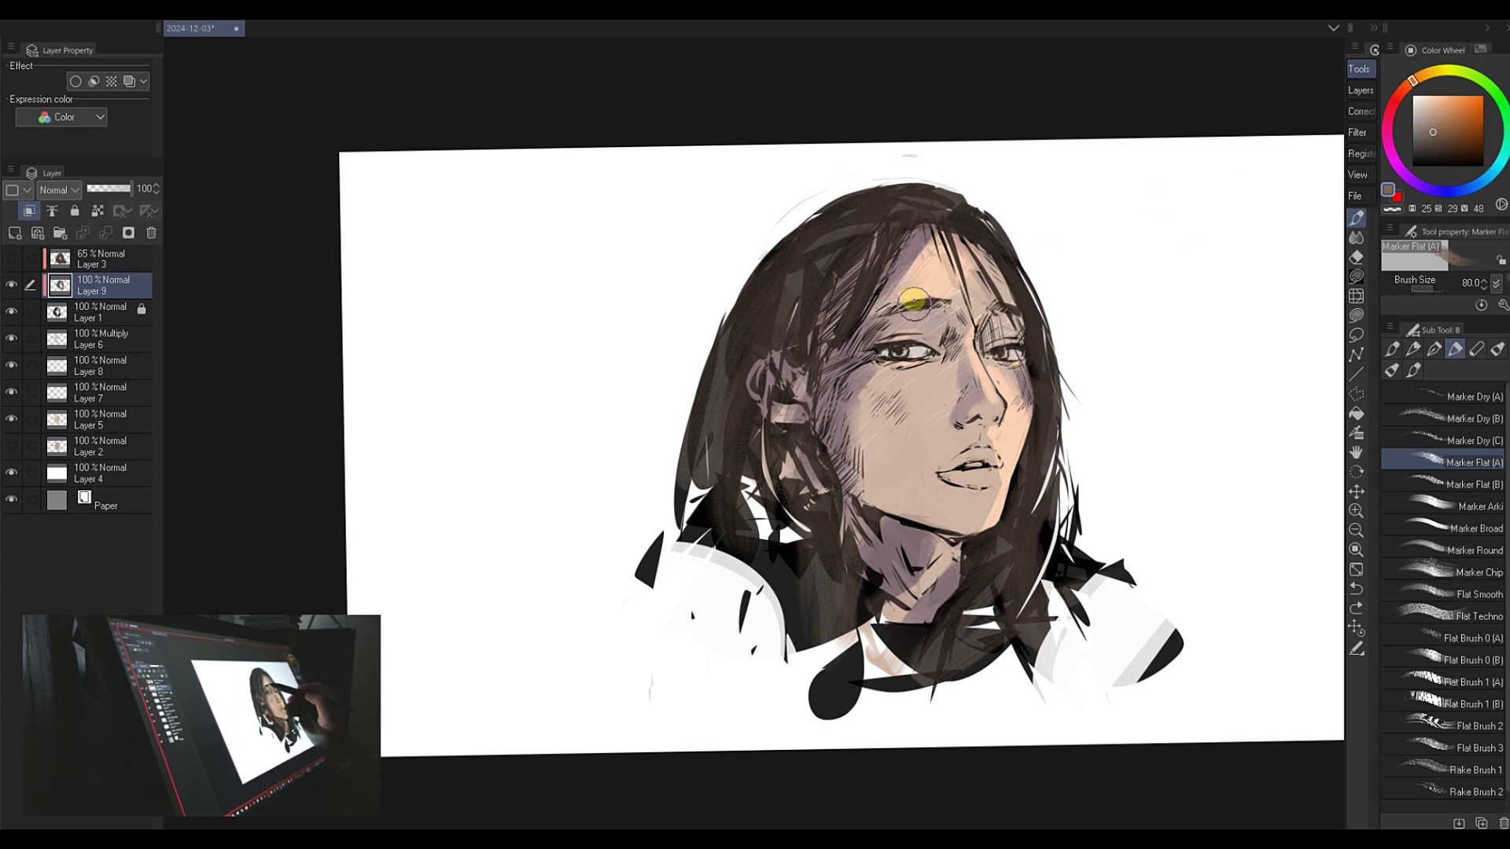
key(m)
key(p)
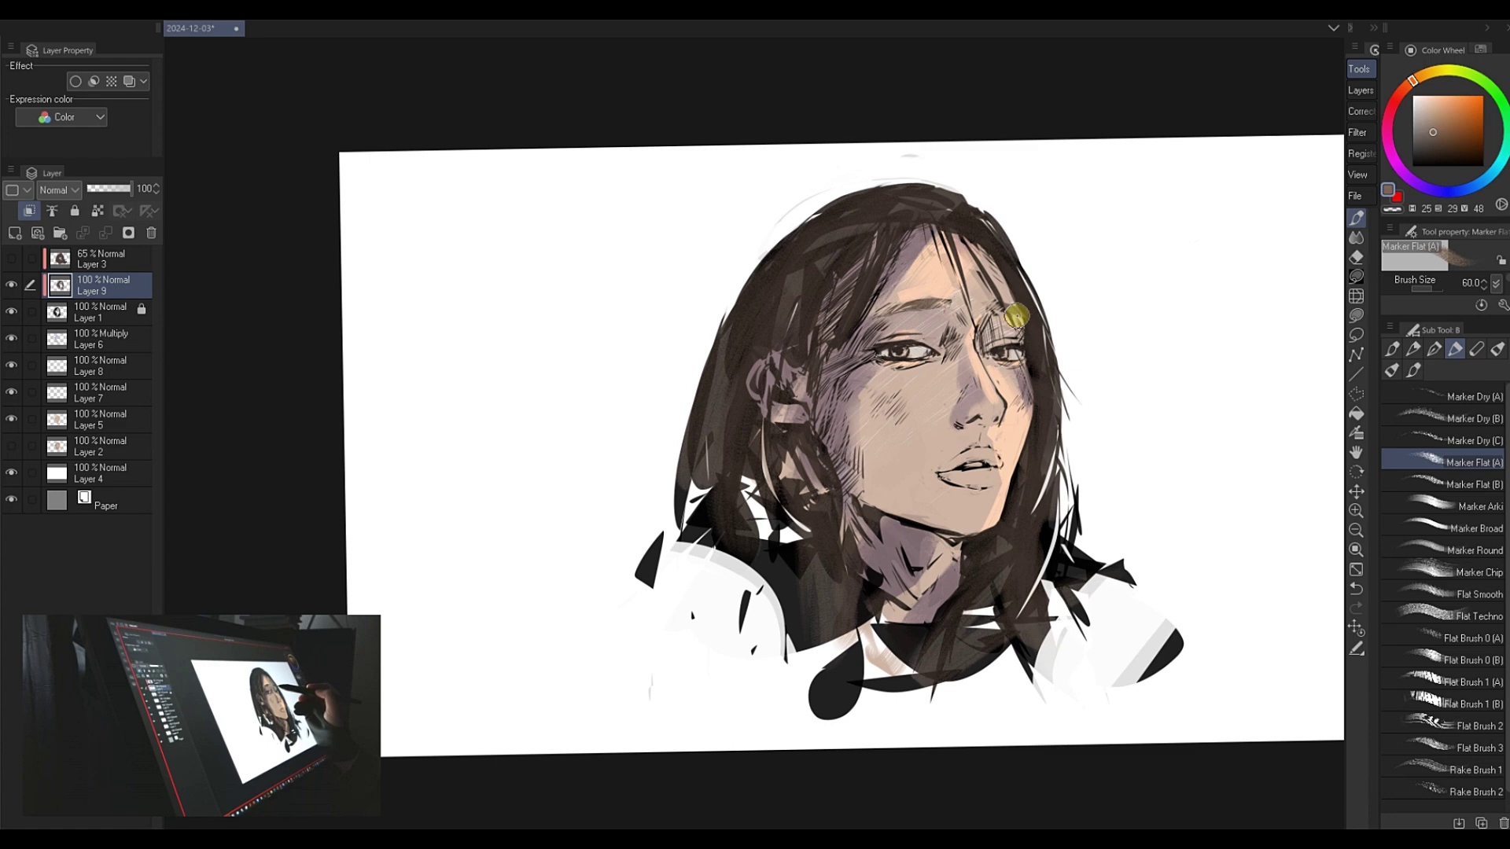
- Tint the nose lines with a lighter tone and the lip lines with a muted pinkish red at brush size 60
click(1431, 117)
mouse_move(966, 410)
mouse_down()
mouse_move(1001, 398)
mouse_move(976, 346)
mouse_move(1004, 394)
mouse_move(987, 445)
mouse_up()
click(1392, 104)
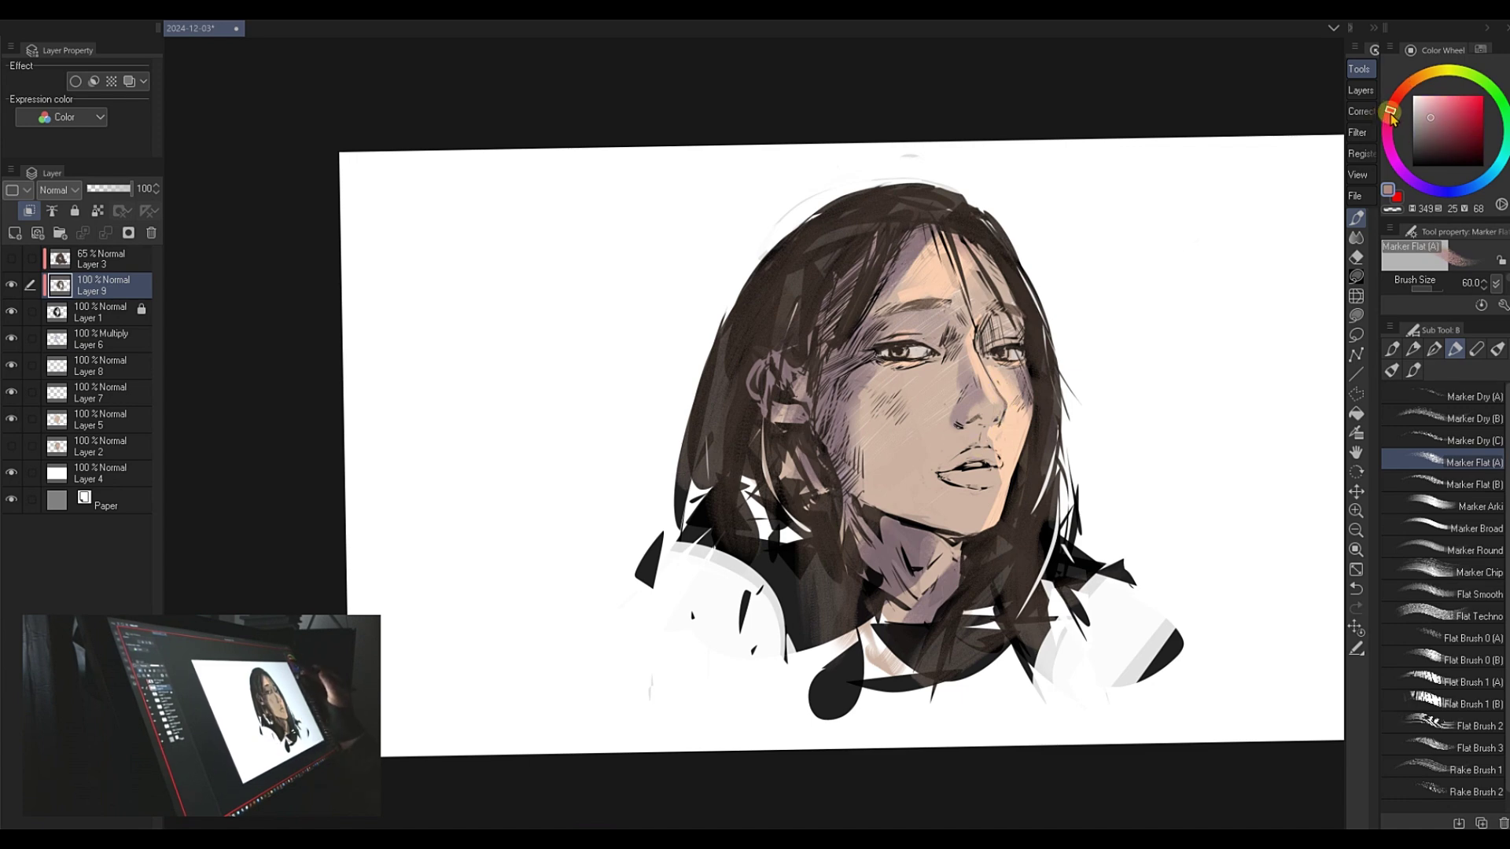
click(1436, 130)
click(1446, 124)
mouse_move(940, 475)
mouse_down()
mouse_move(964, 469)
mouse_move(960, 484)
mouse_up()
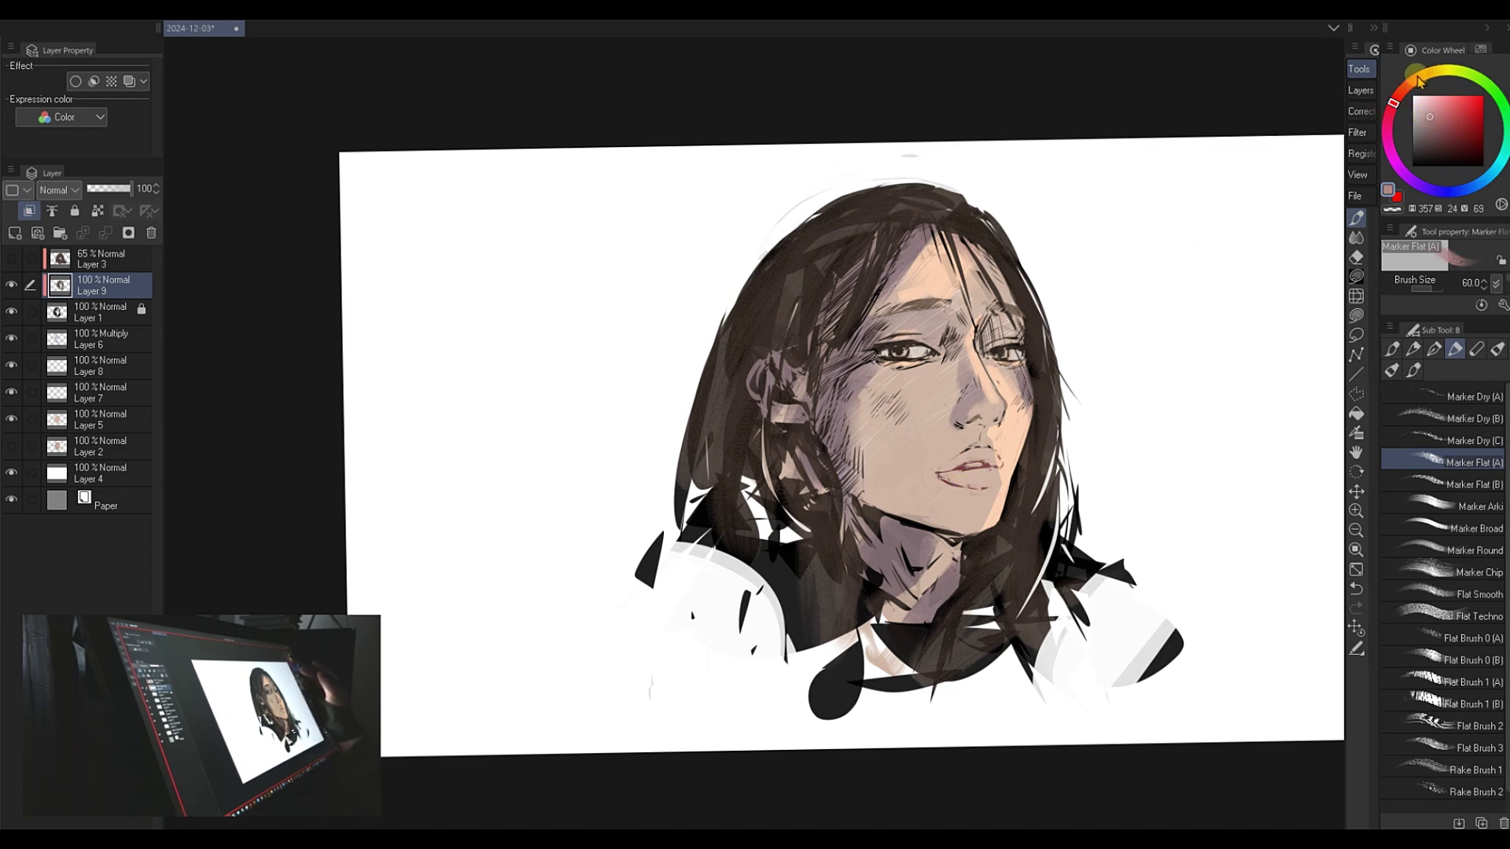
- Tint the ear lines a light orange-brown and deepen the hair with darker brown tones
click(1416, 78)
click(1430, 117)
mouse_move(743, 366)
mouse_down()
mouse_move(775, 464)
mouse_move(757, 399)
mouse_move(782, 398)
mouse_move(758, 379)
mouse_up()
click(1429, 136)
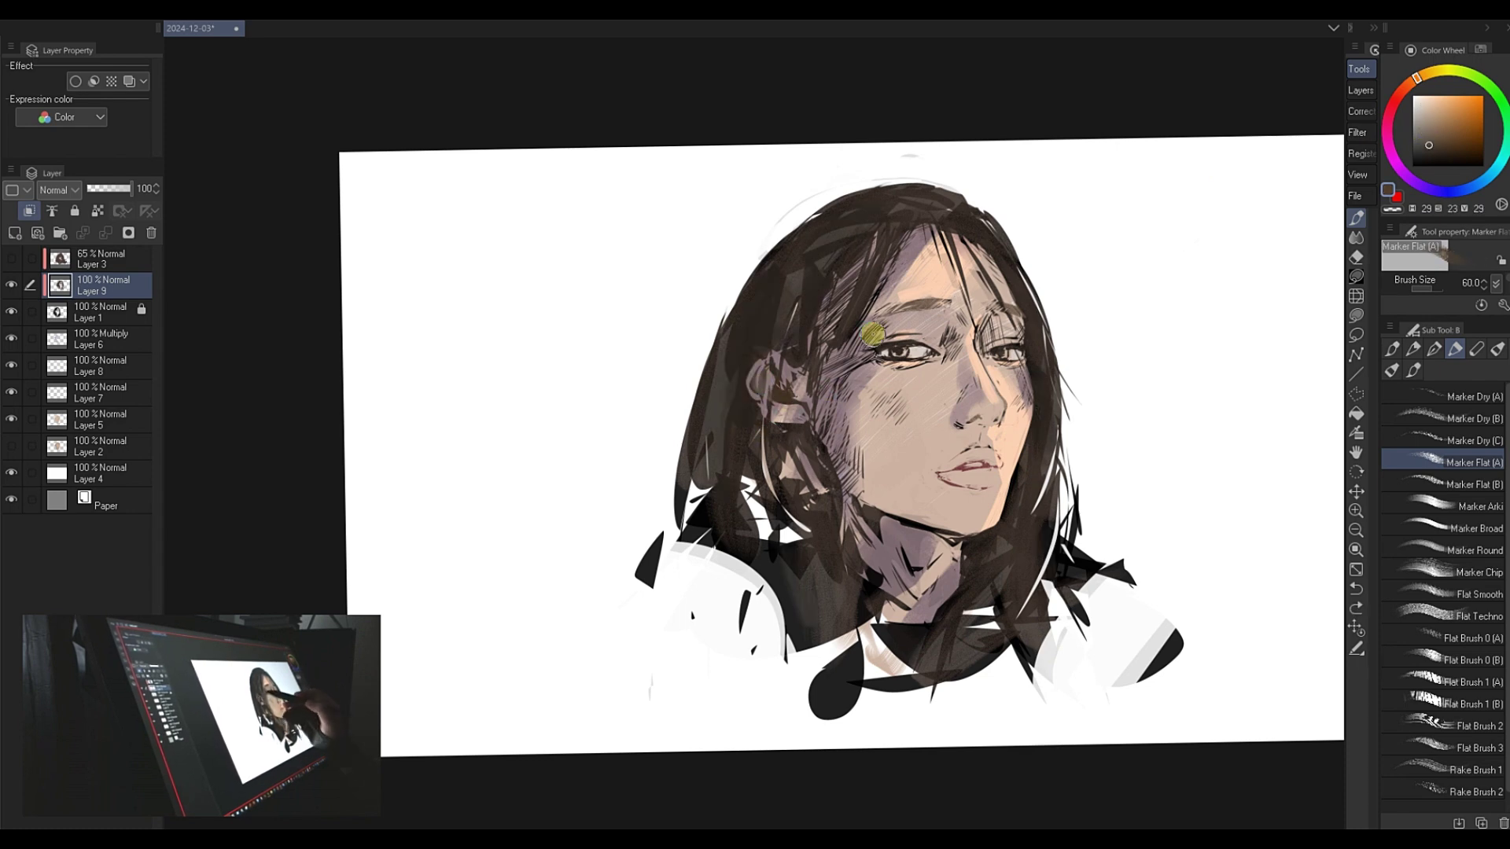
click(1433, 149)
- Toggle the Multiply shadows off and on to compare, and add a new layer directly above them
key(ctrl+0)
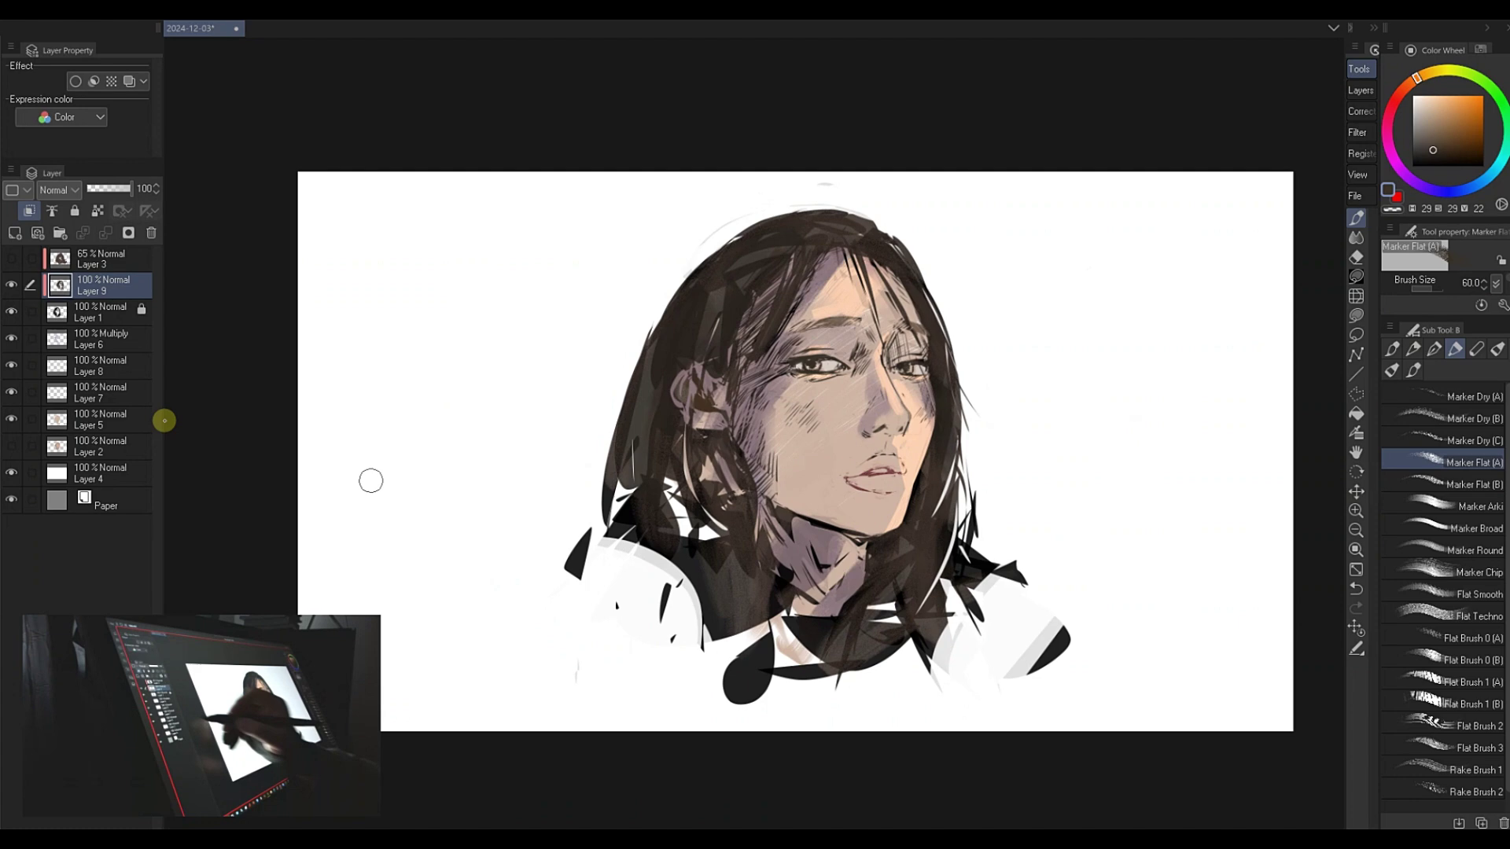
click(11, 339)
click(11, 339)
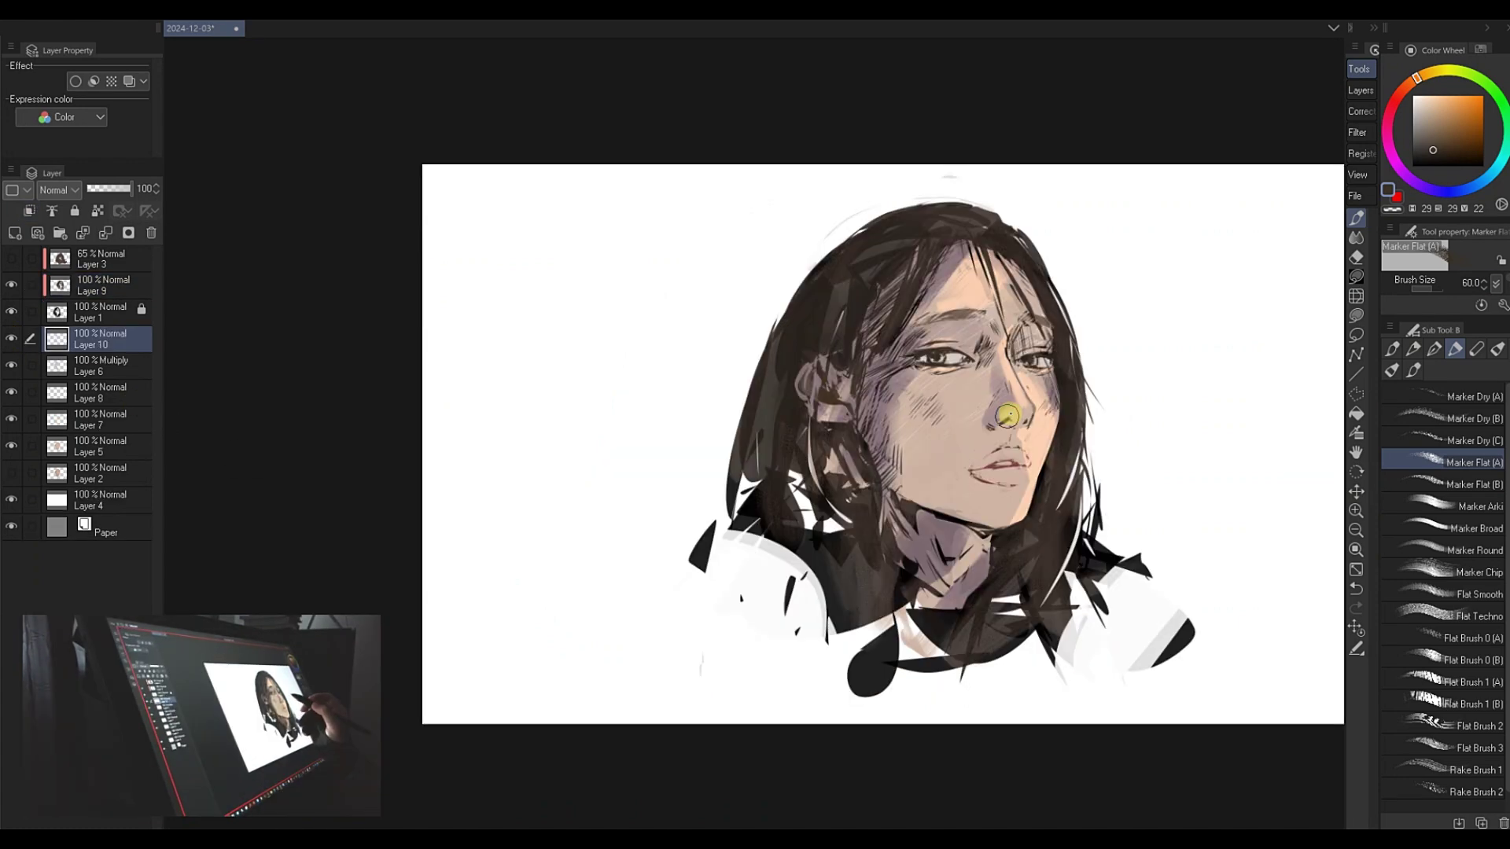
- Colour the lips a muted rose pink on the new layer using the Marker Flat (A) brush at size 12
key(e)
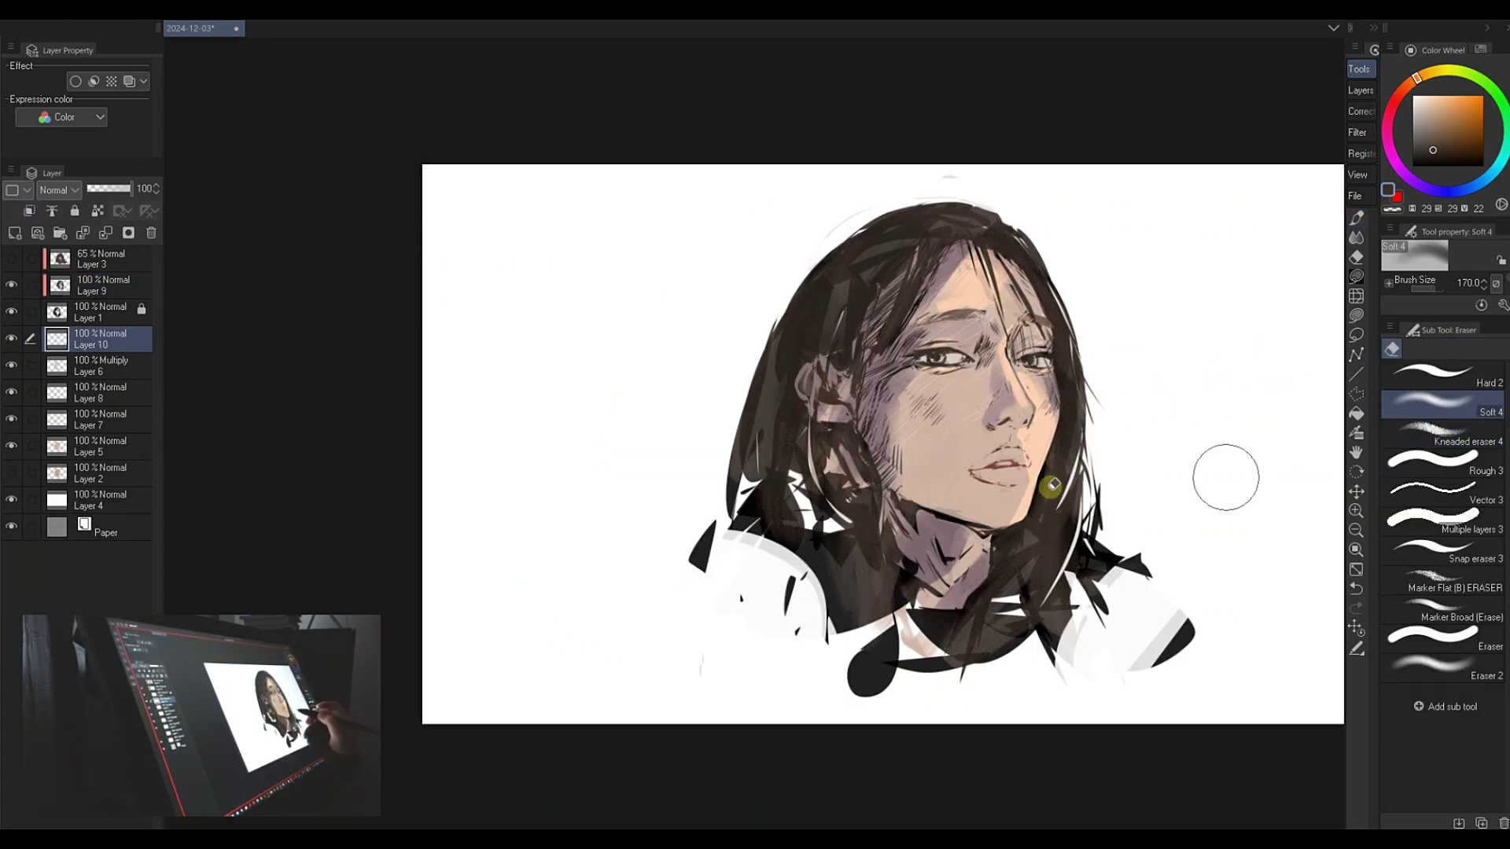
key(p)
key([)
key([)
key([)
key([)
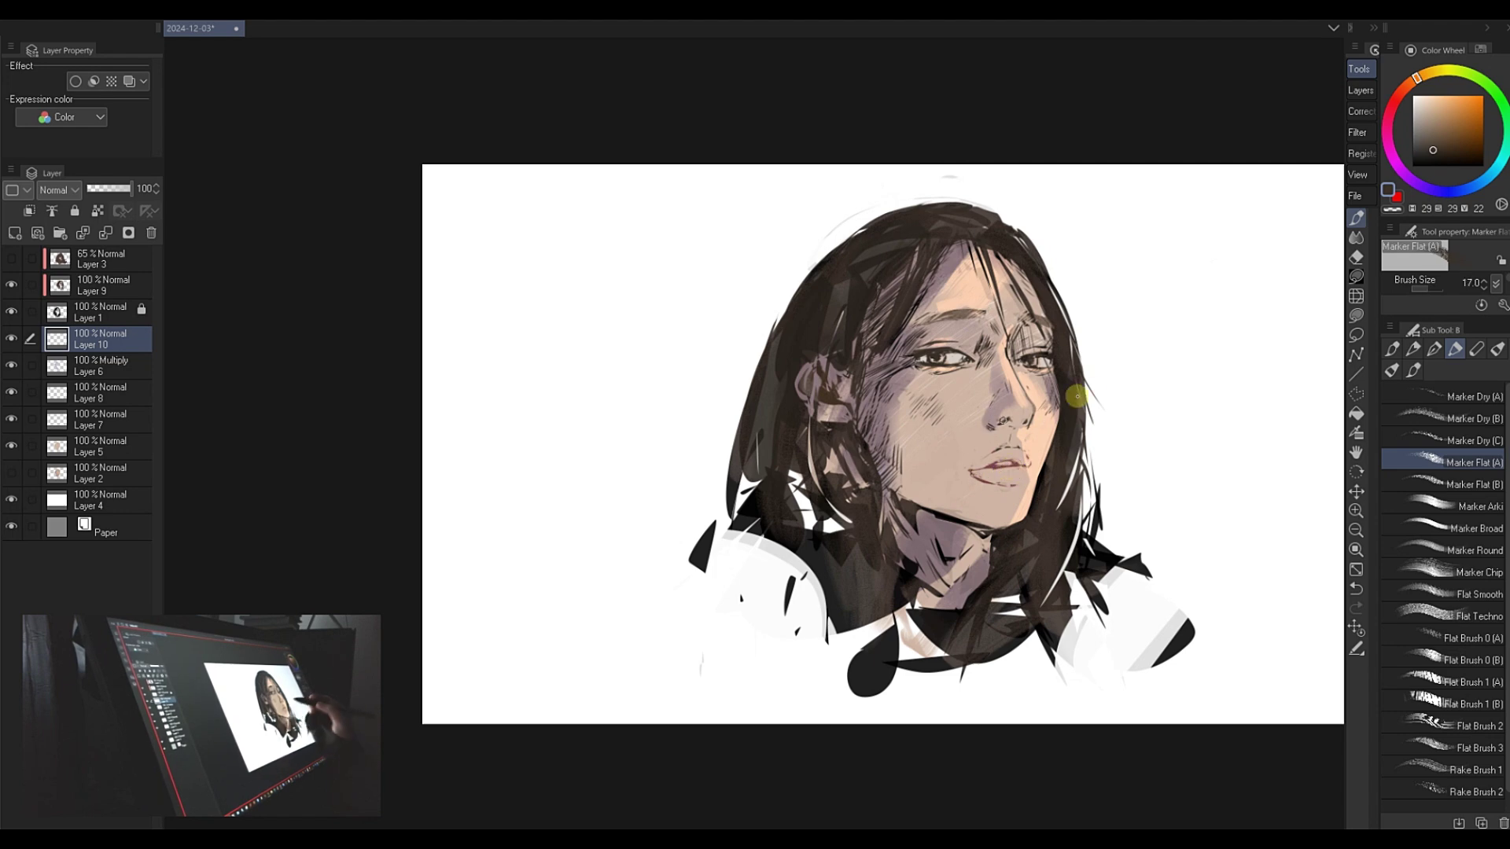
drag(1418, 94, 1407, 86)
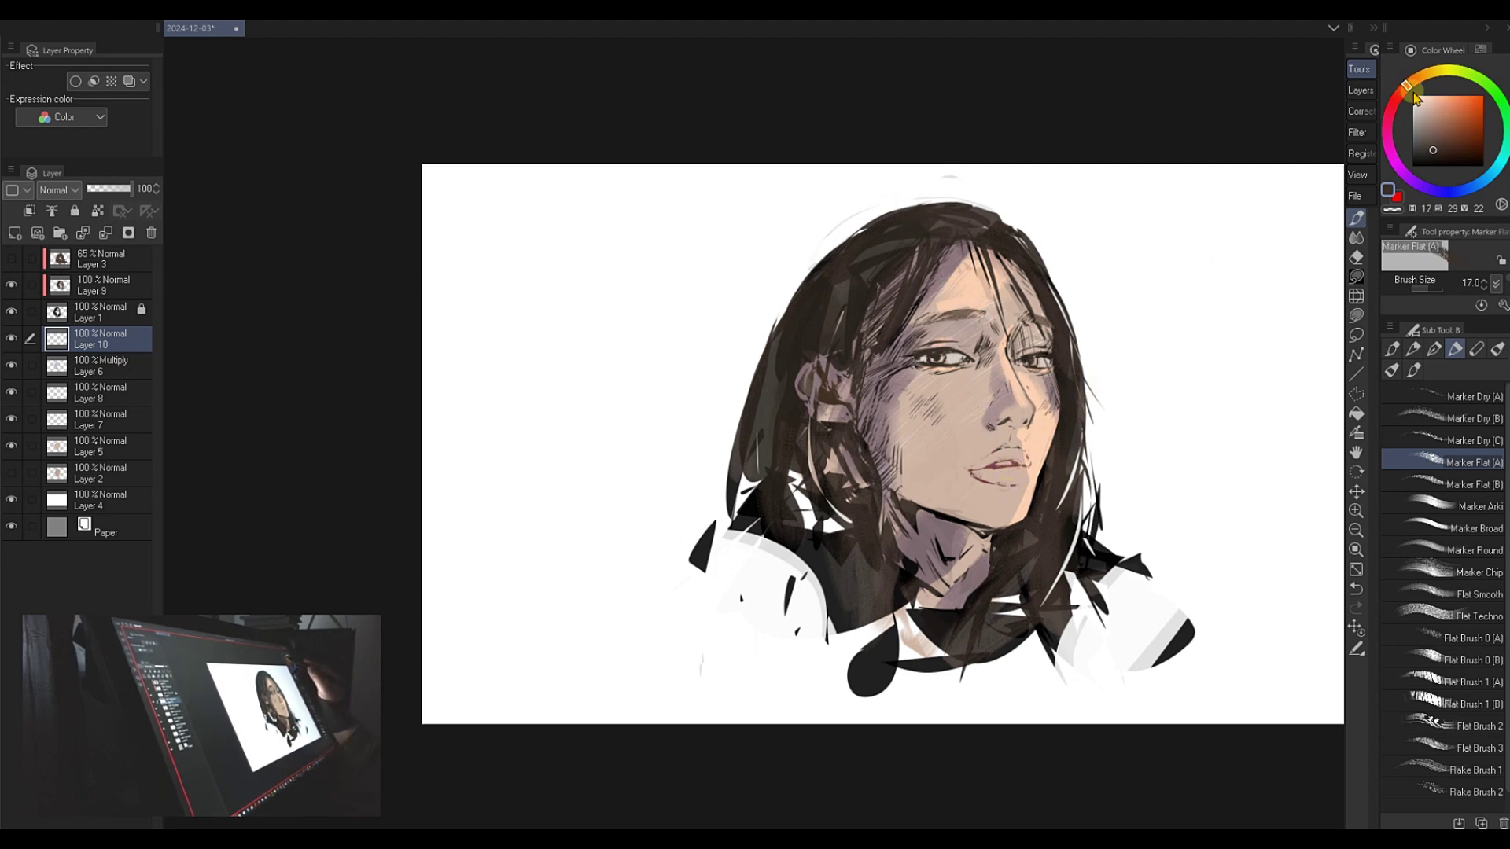
drag(1447, 132, 1431, 137)
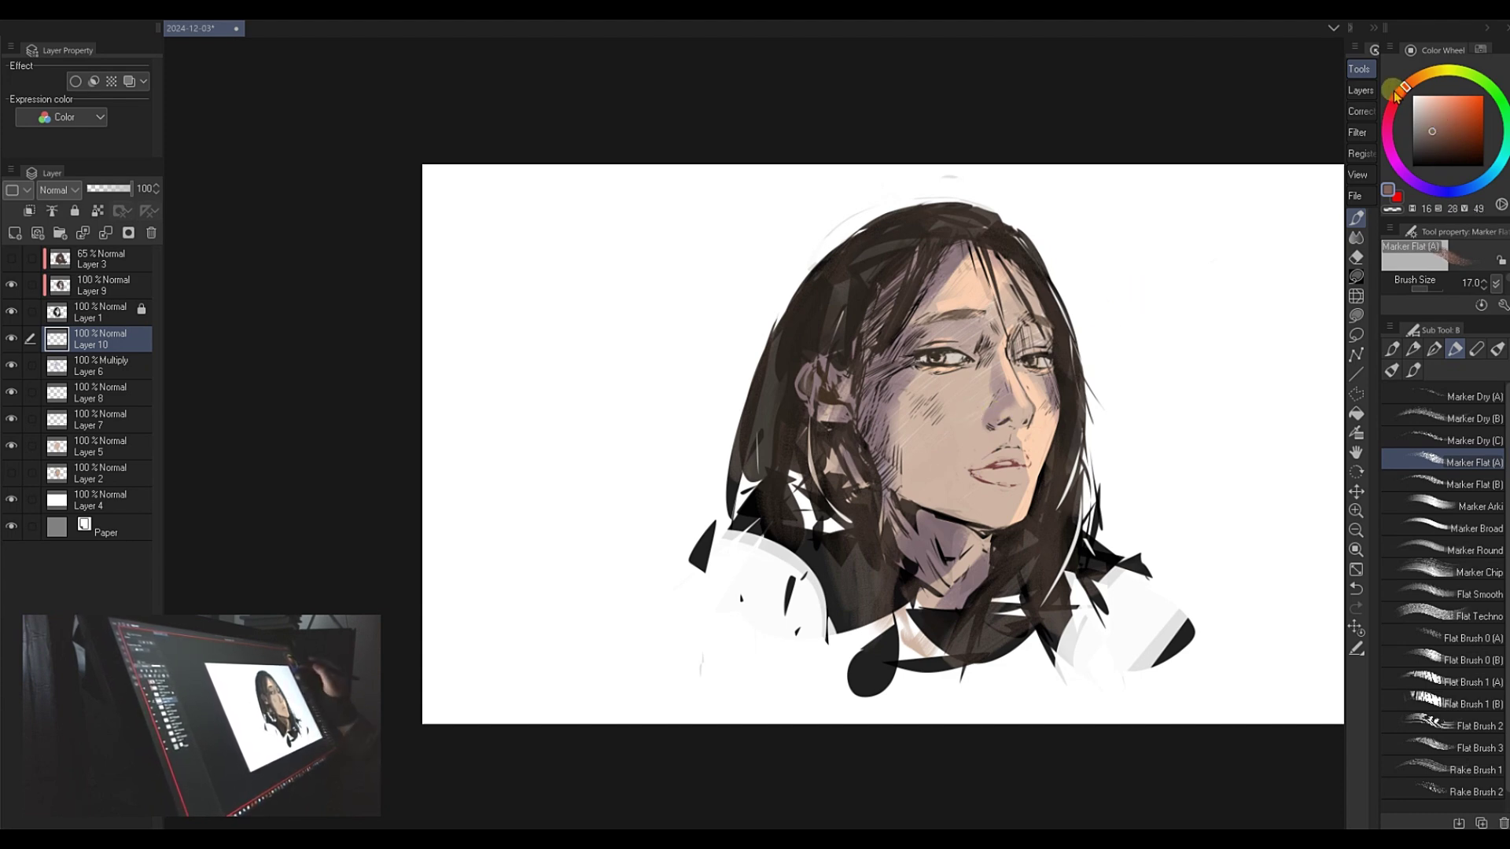
drag(1399, 94, 1431, 115)
key(bracketright)
key(bracketright)
key(bracketright)
drag(985, 464, 1022, 458)
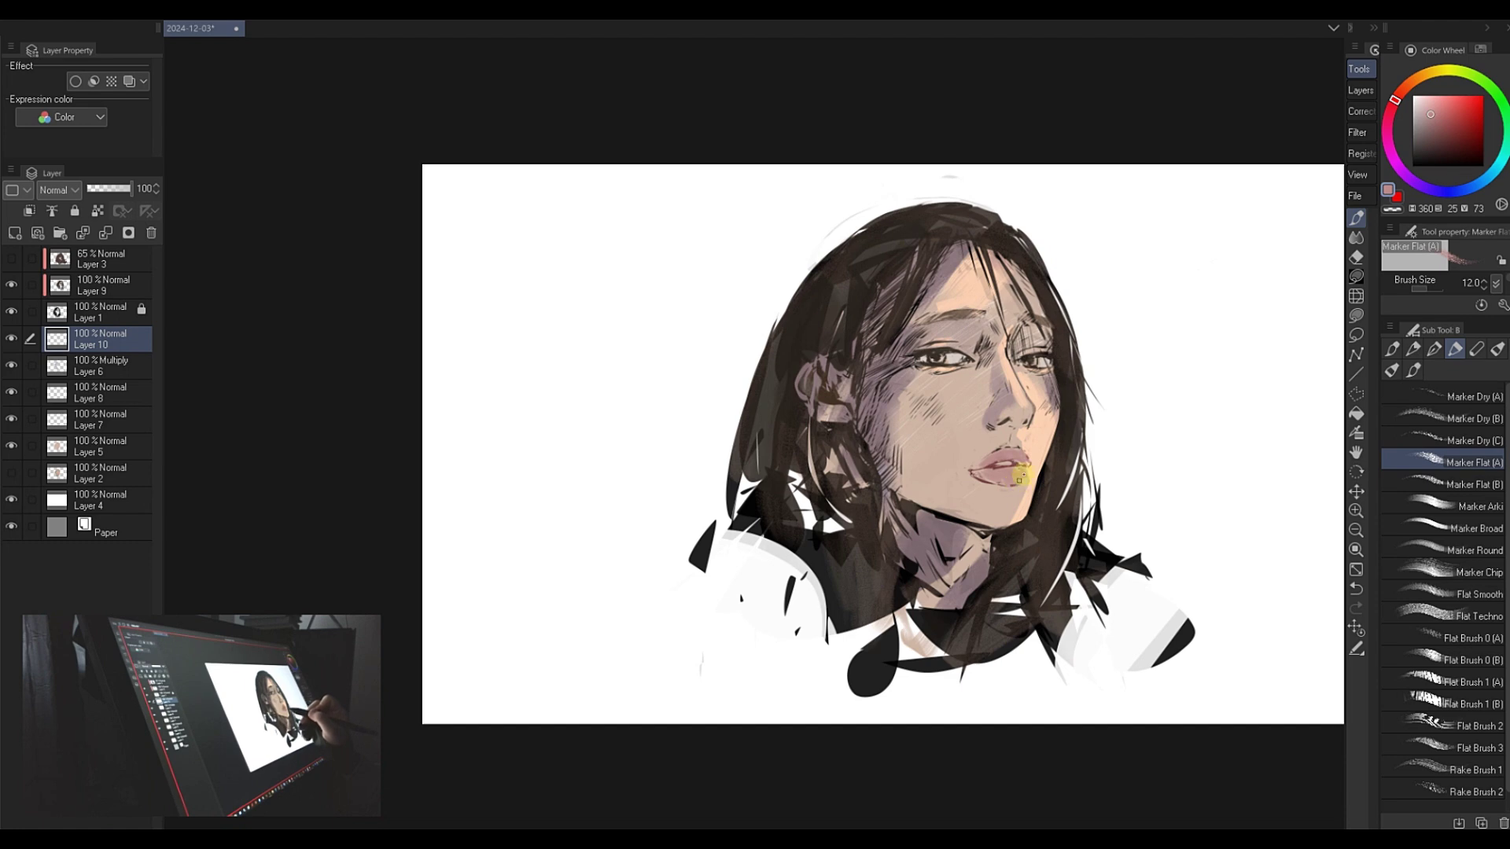
- Shade the lips with a darker muted red at brush size 17 and accent them with brighter and paler pink
alt+click(989, 481)
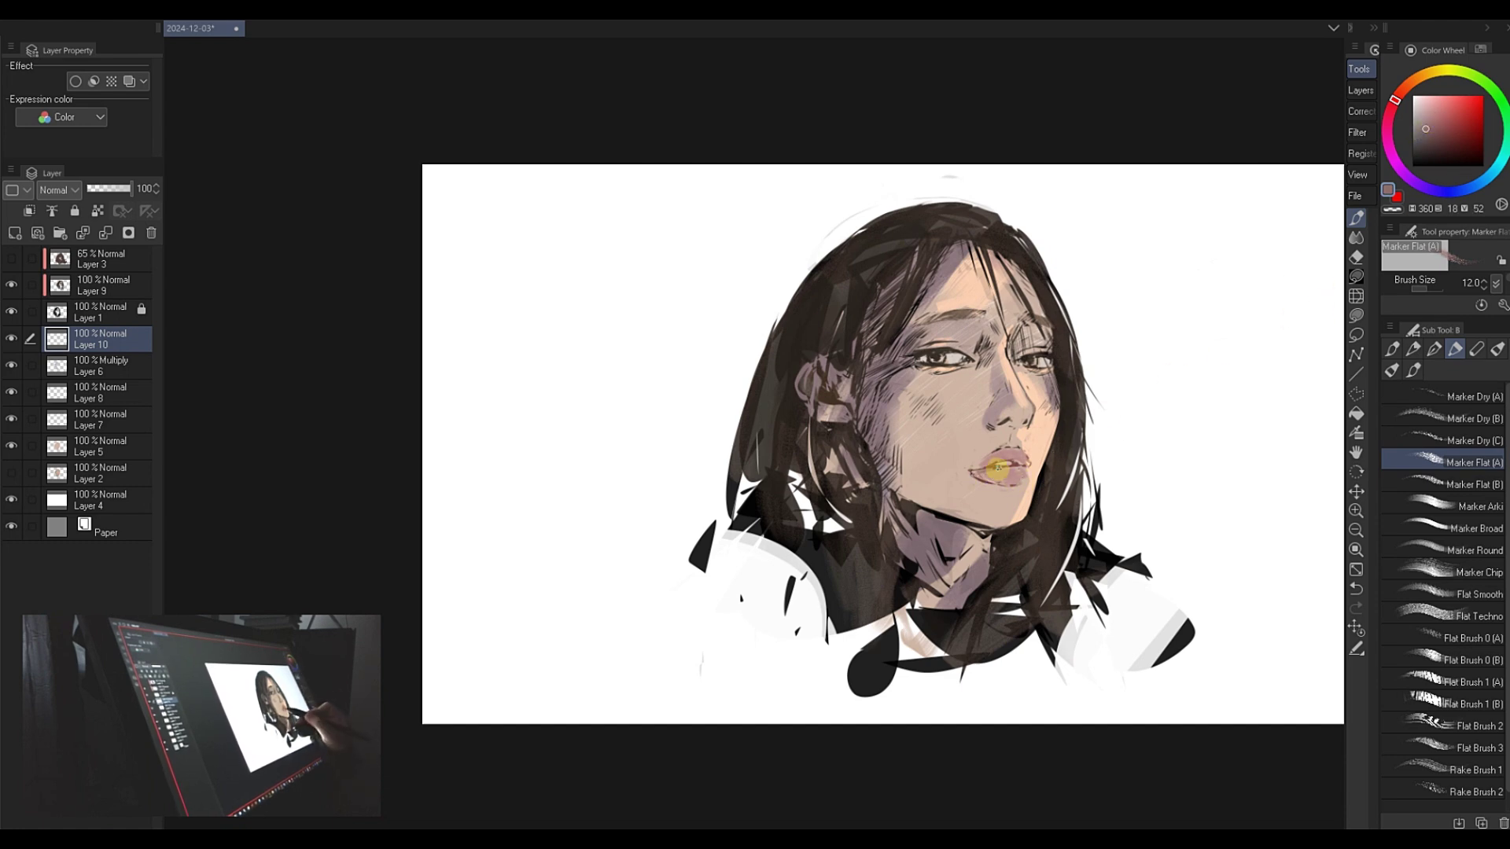
click(1433, 133)
key(bracketright)
key(bracketright)
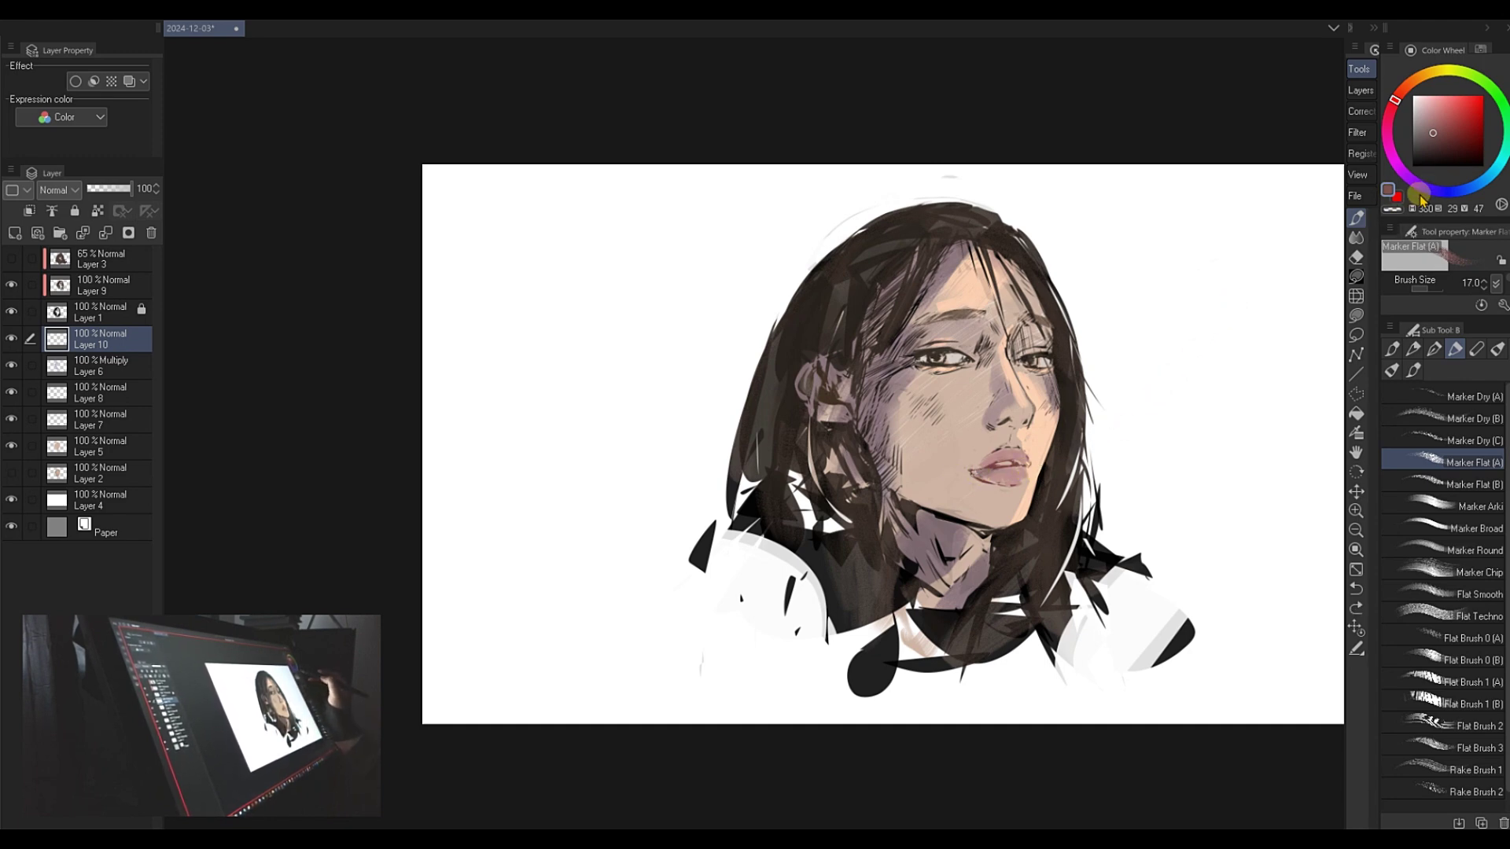
click(1439, 119)
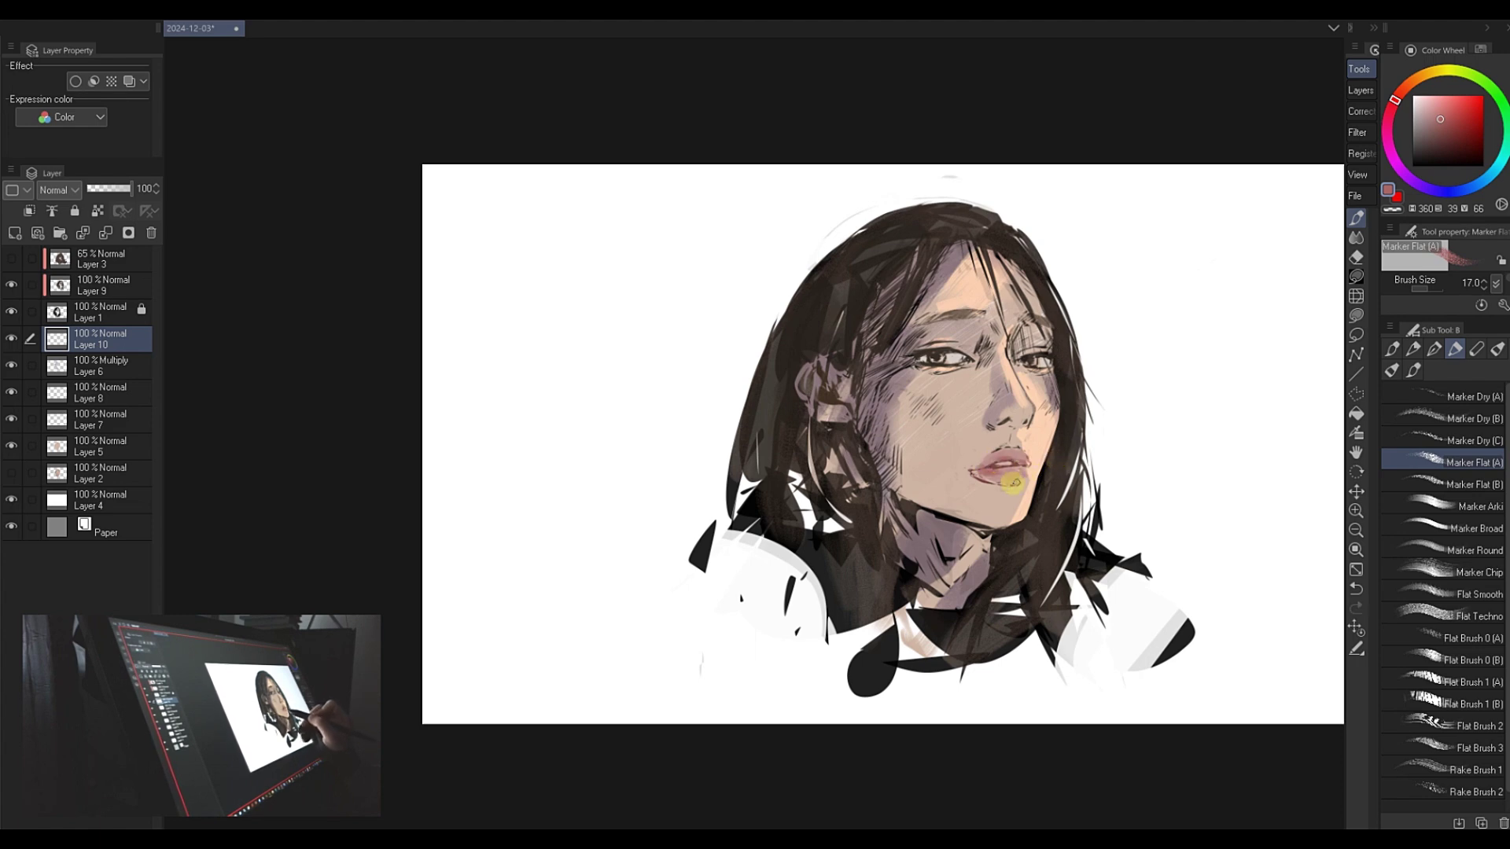
click(1428, 106)
alt+click(1027, 447)
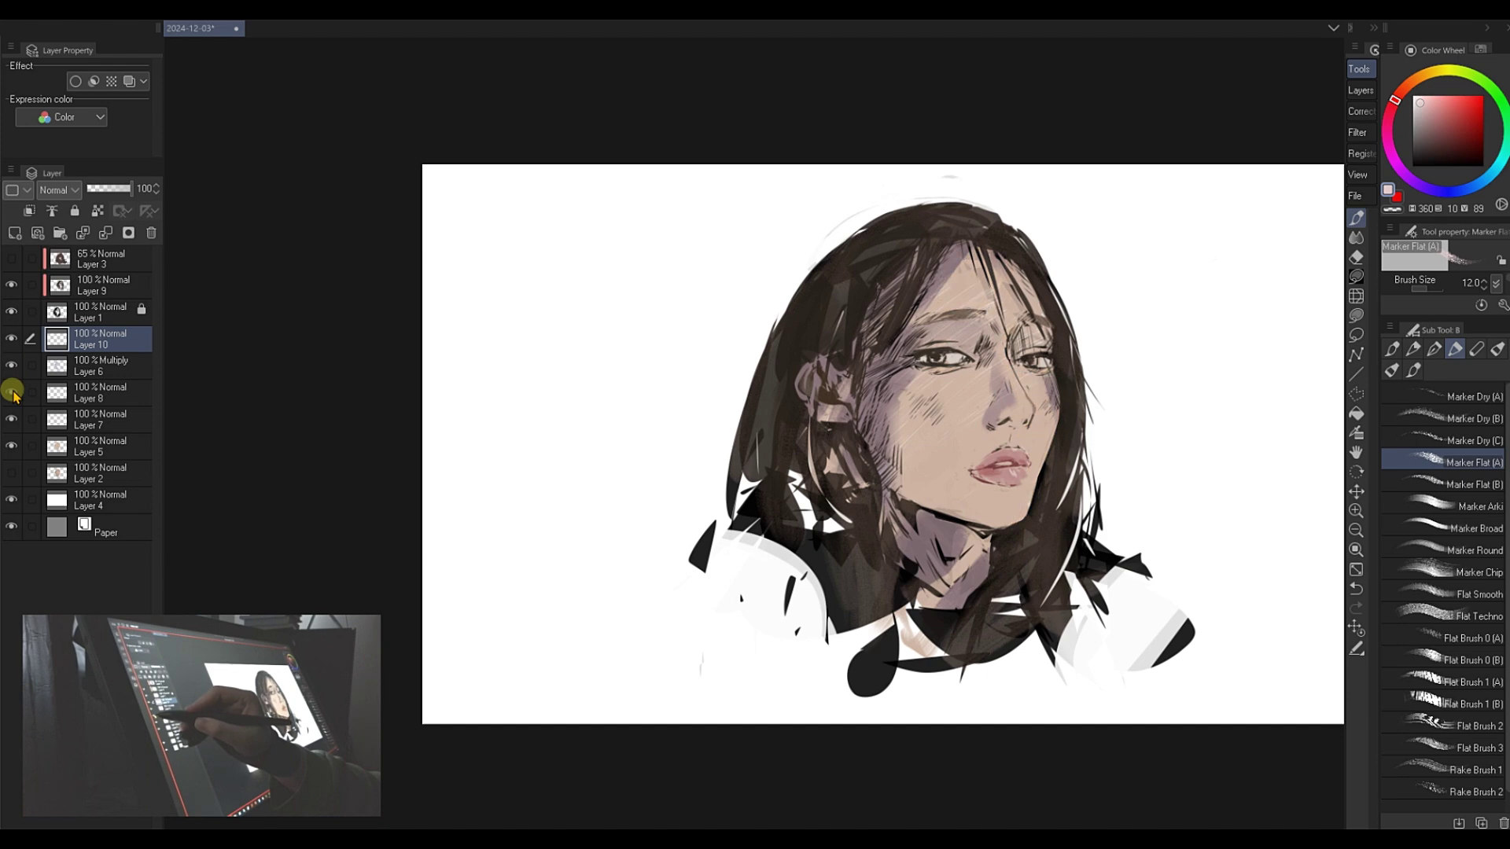
- Touch up the skin beside the mouth corner on Layer 8 with a light skin tone sampled from the face
click(76, 392)
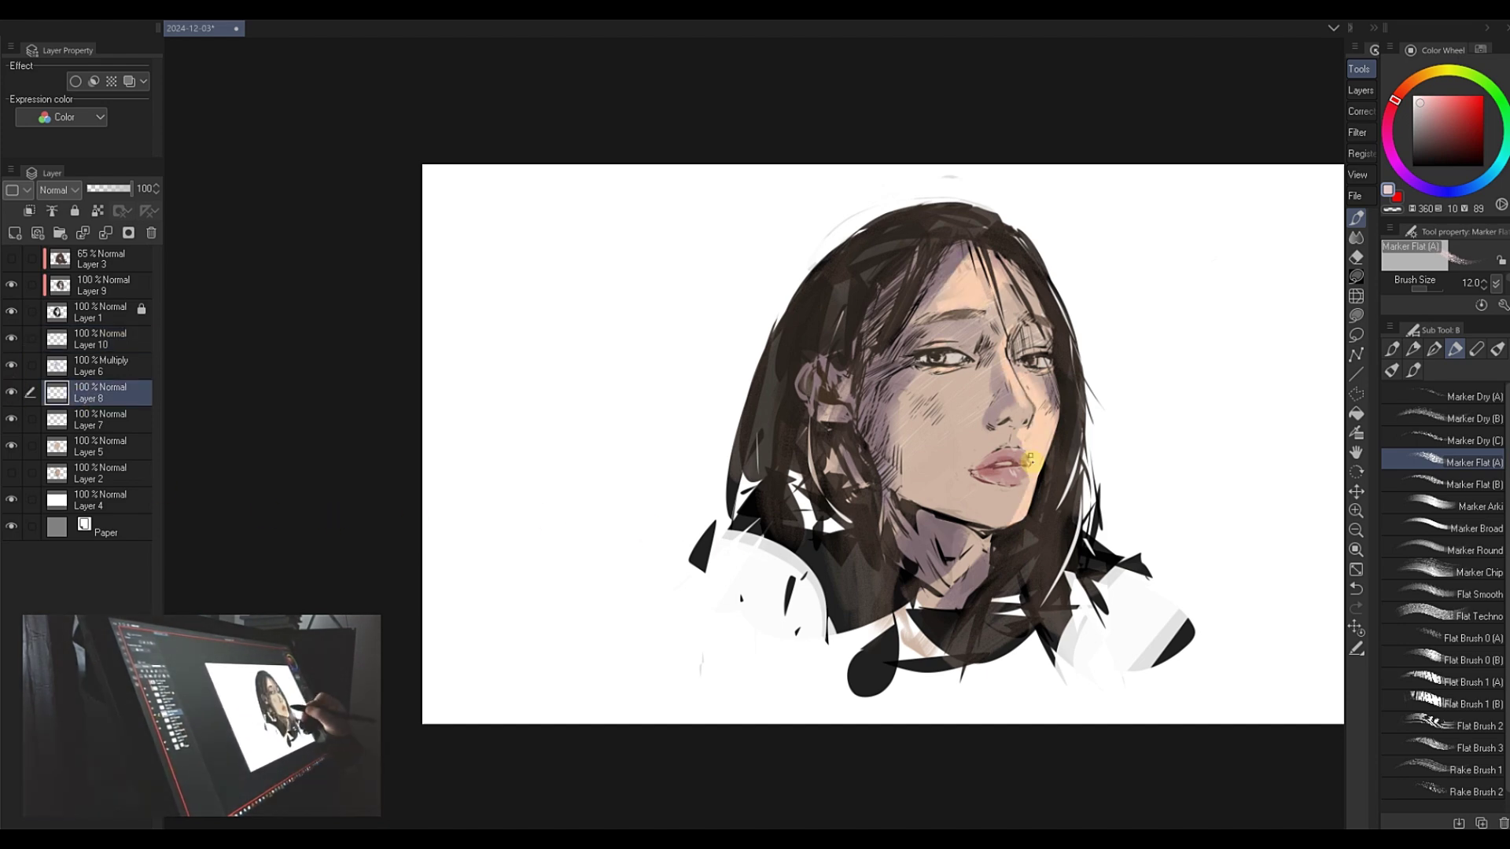
alt+click(1044, 455)
key(e)
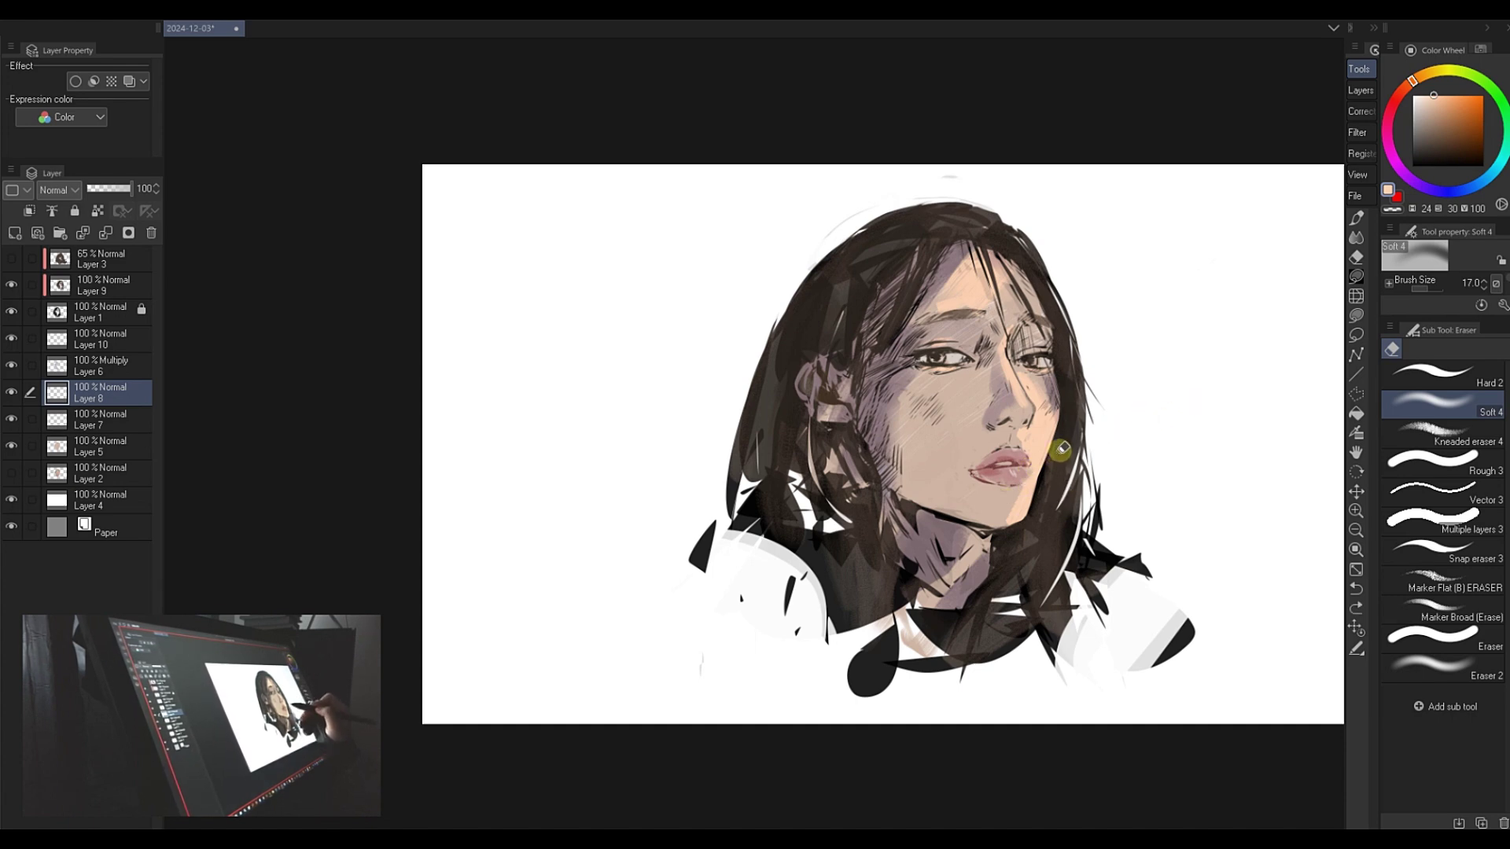
- Inspect the coloured face and lips at several zoom levels and canvas rotations
key(ctrl+space)
drag(1141, 456, 1076, 460)
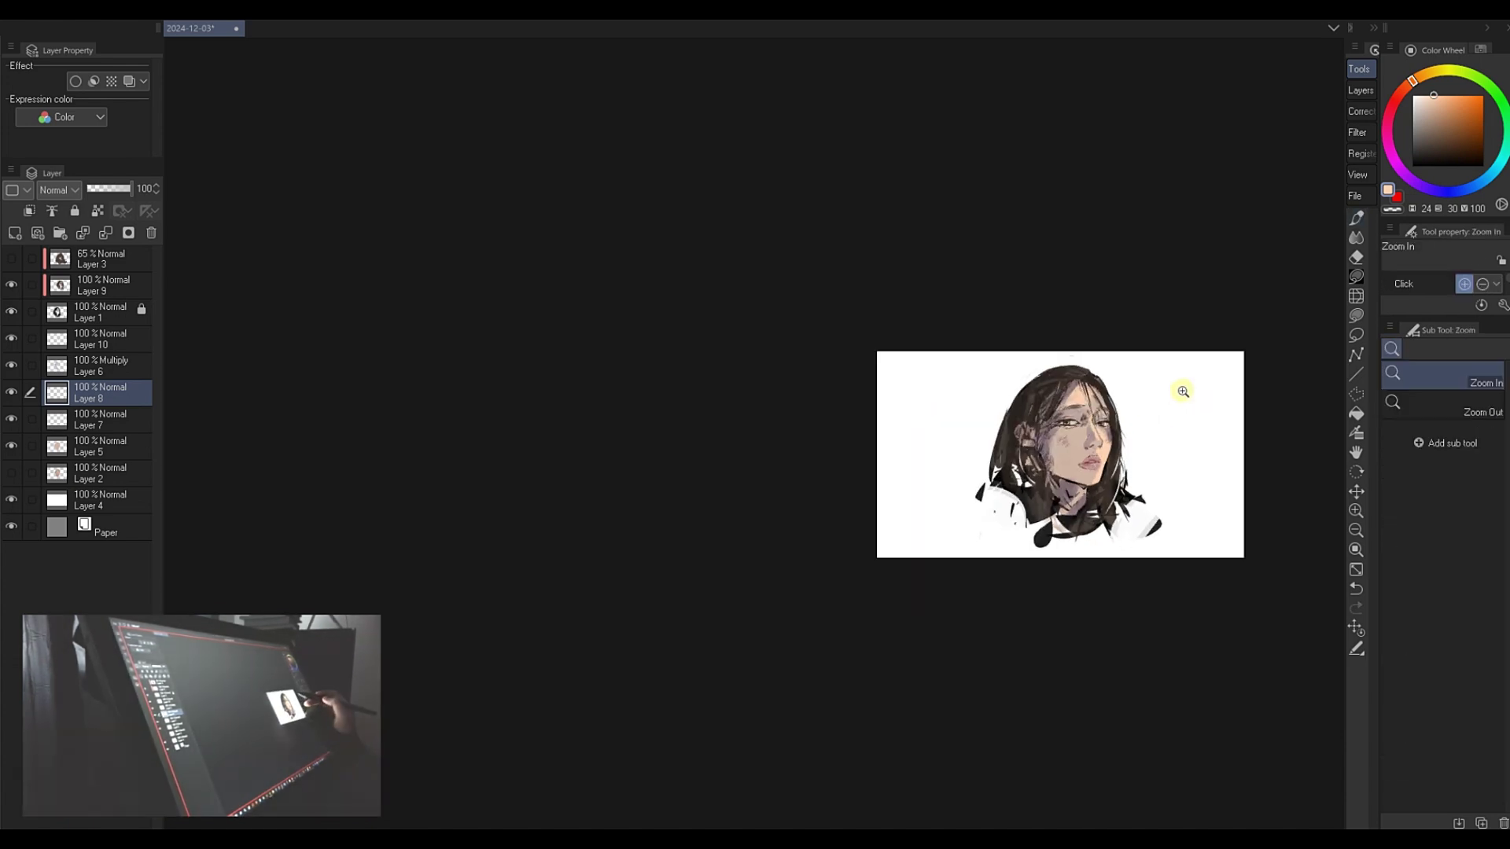
mouse_move(1121, 412)
mouse_down()
mouse_move(1188, 386)
mouse_move(1143, 394)
mouse_move(902, 641)
mouse_up()
key(shift+space)
drag(983, 597, 1110, 412)
key(ctrl+space)
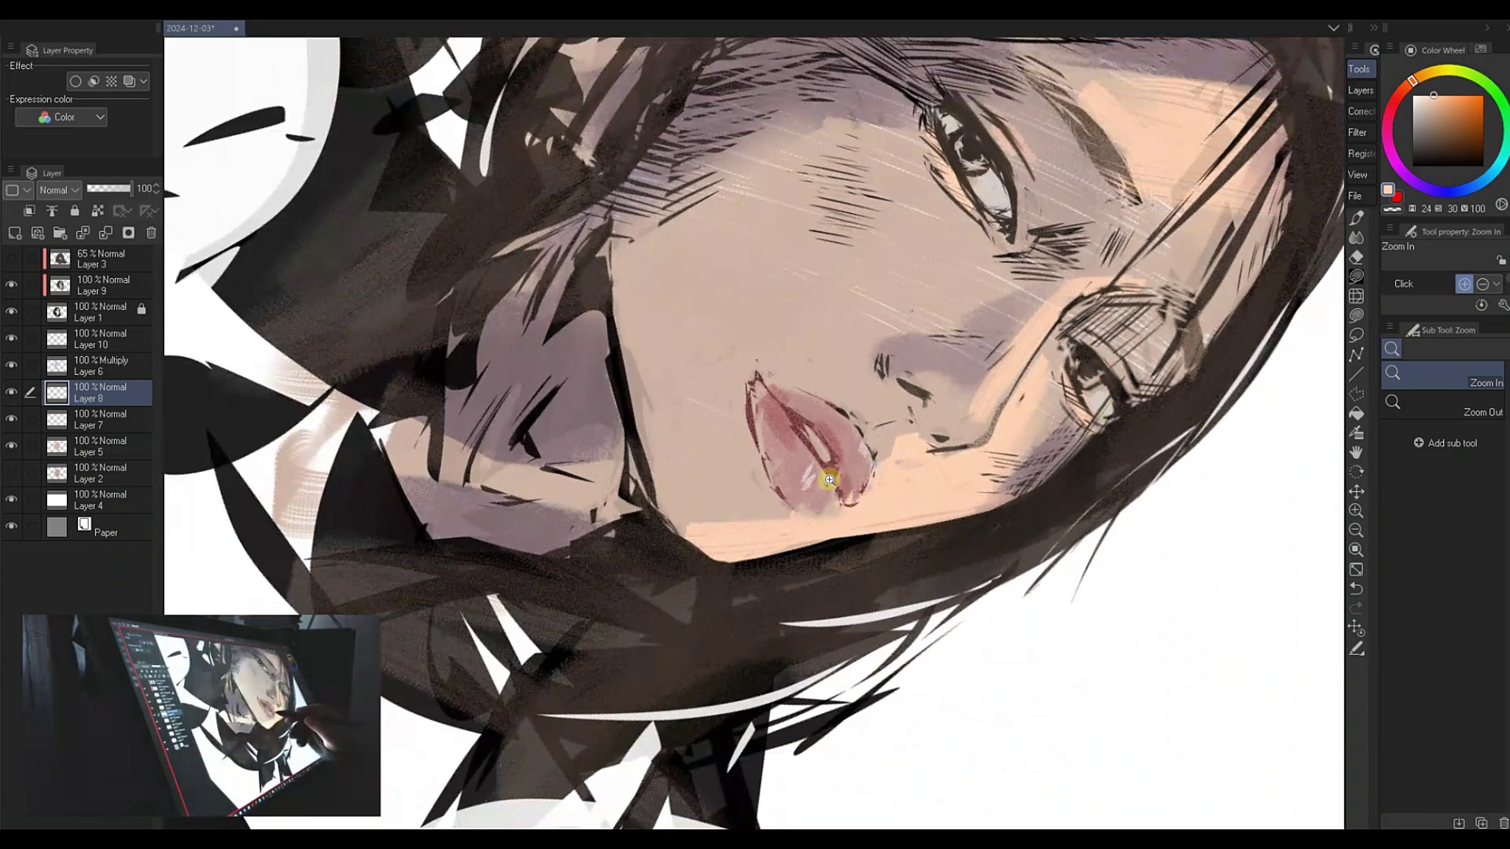
mouse_move(829, 467)
mouse_down()
mouse_move(914, 402)
mouse_move(956, 464)
mouse_move(983, 421)
mouse_move(1040, 411)
mouse_up()
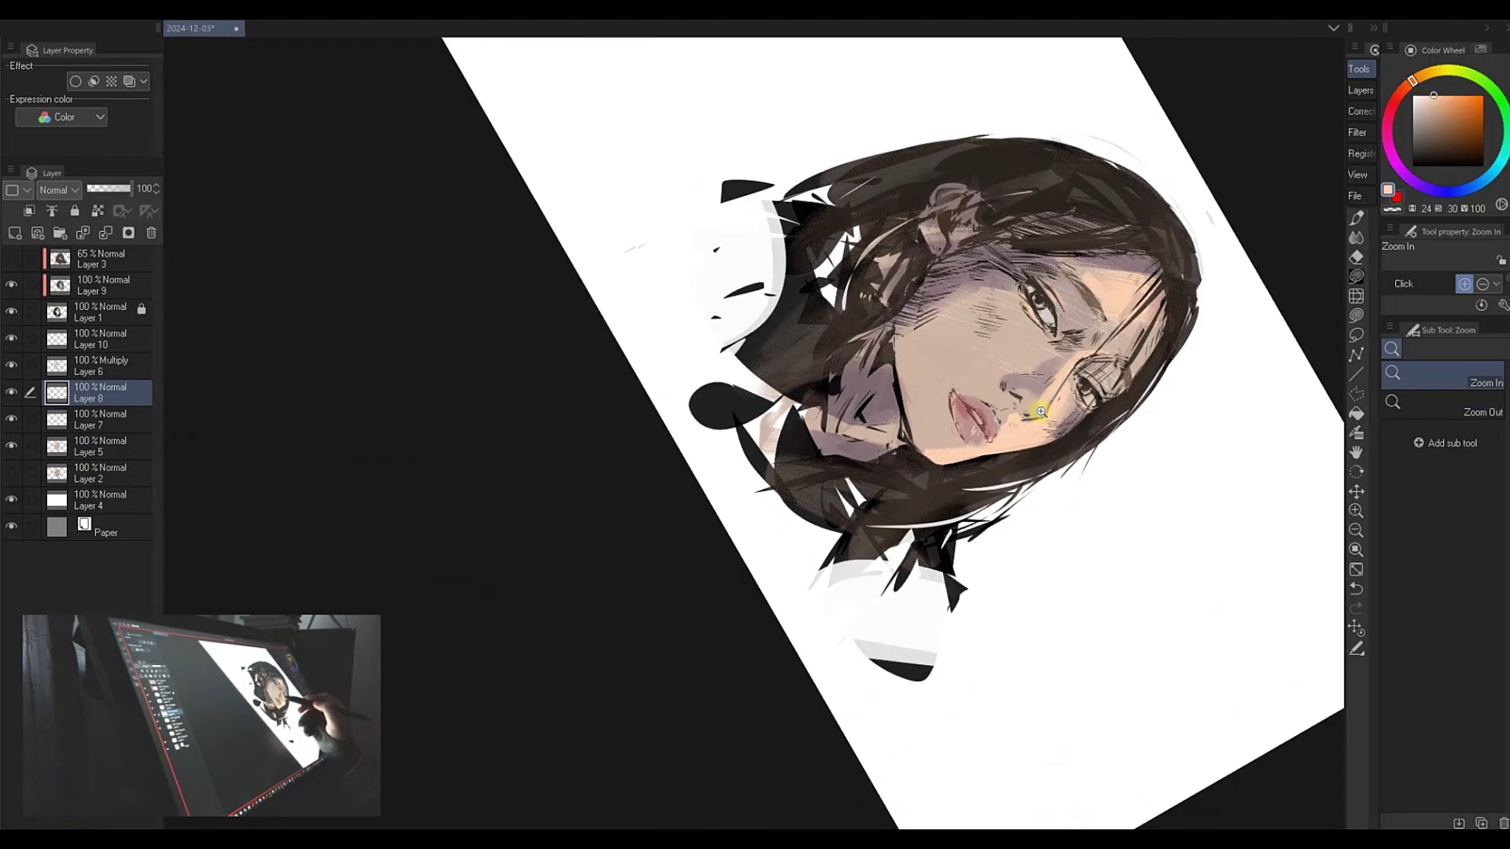
key(r)
drag(953, 543, 818, 659)
drag(787, 167, 582, 360)
key(p)
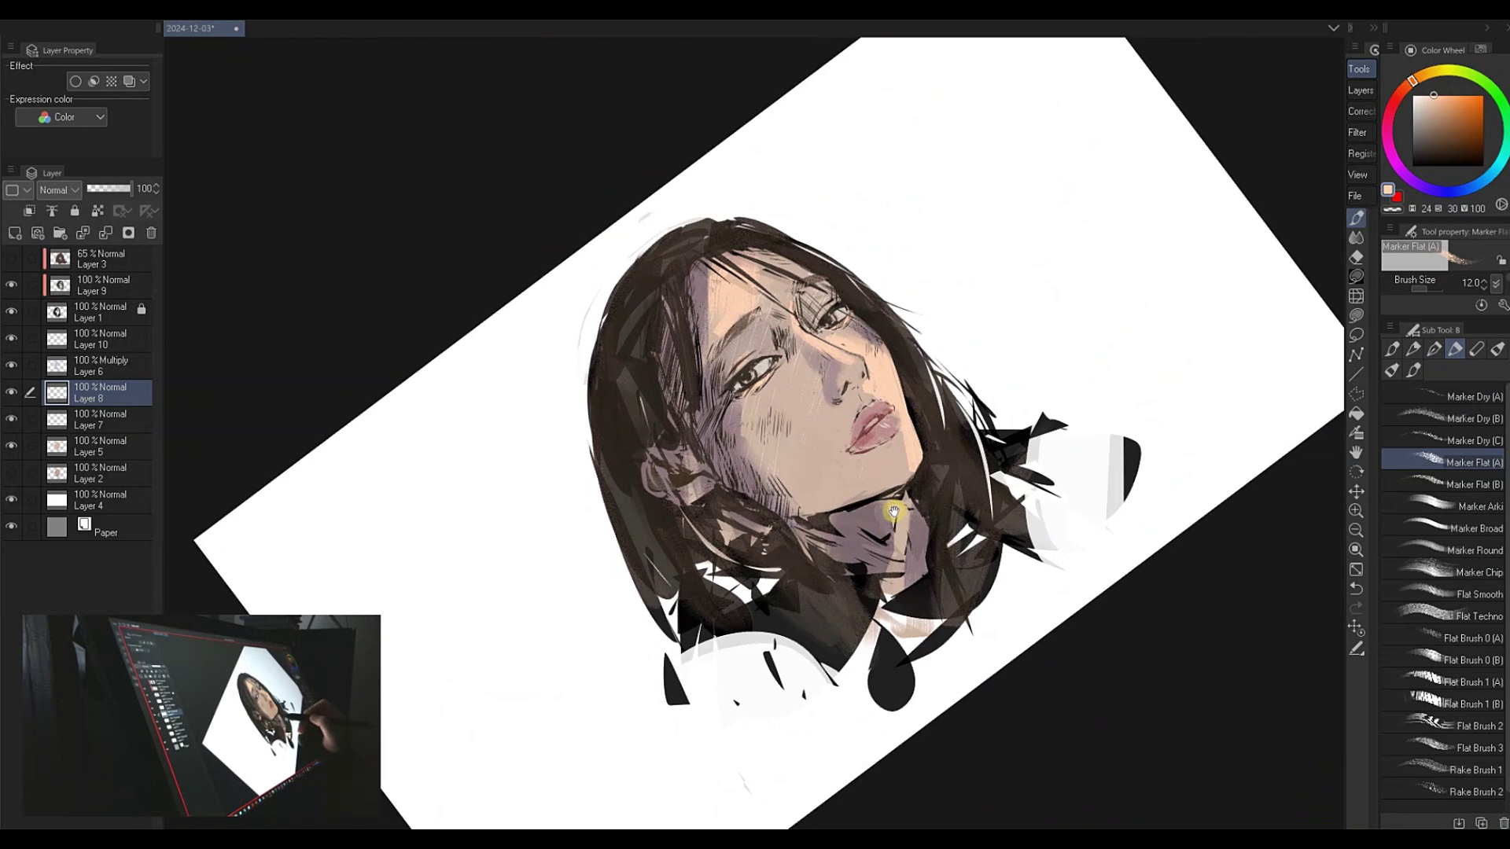
key(r)
drag(994, 385, 1035, 570)
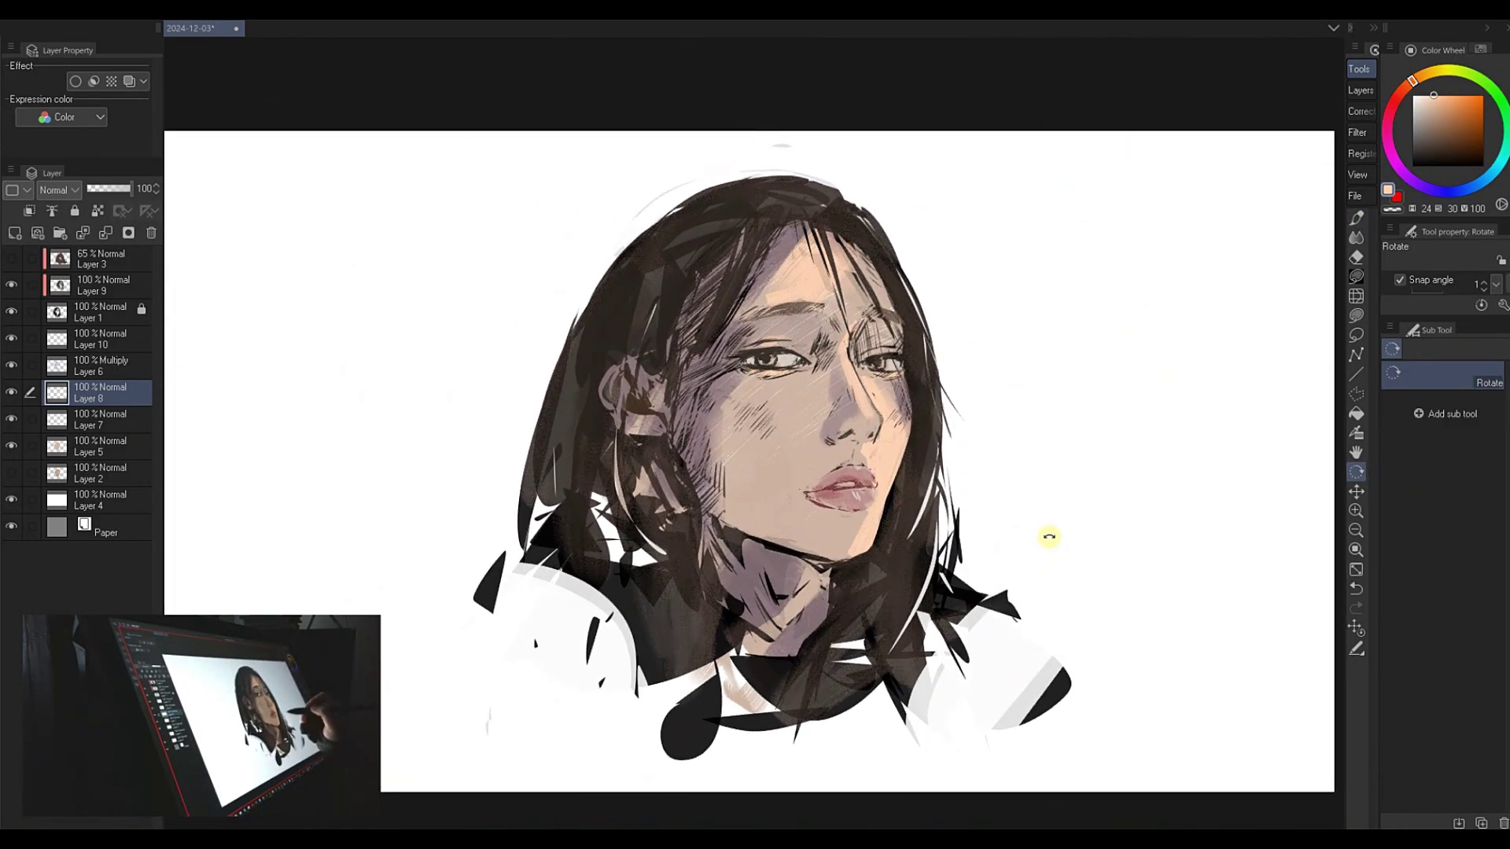
key(space)
mouse_move(984, 472)
mouse_down()
mouse_move(1048, 458)
mouse_move(1061, 431)
mouse_up()
key(ctrl+space)
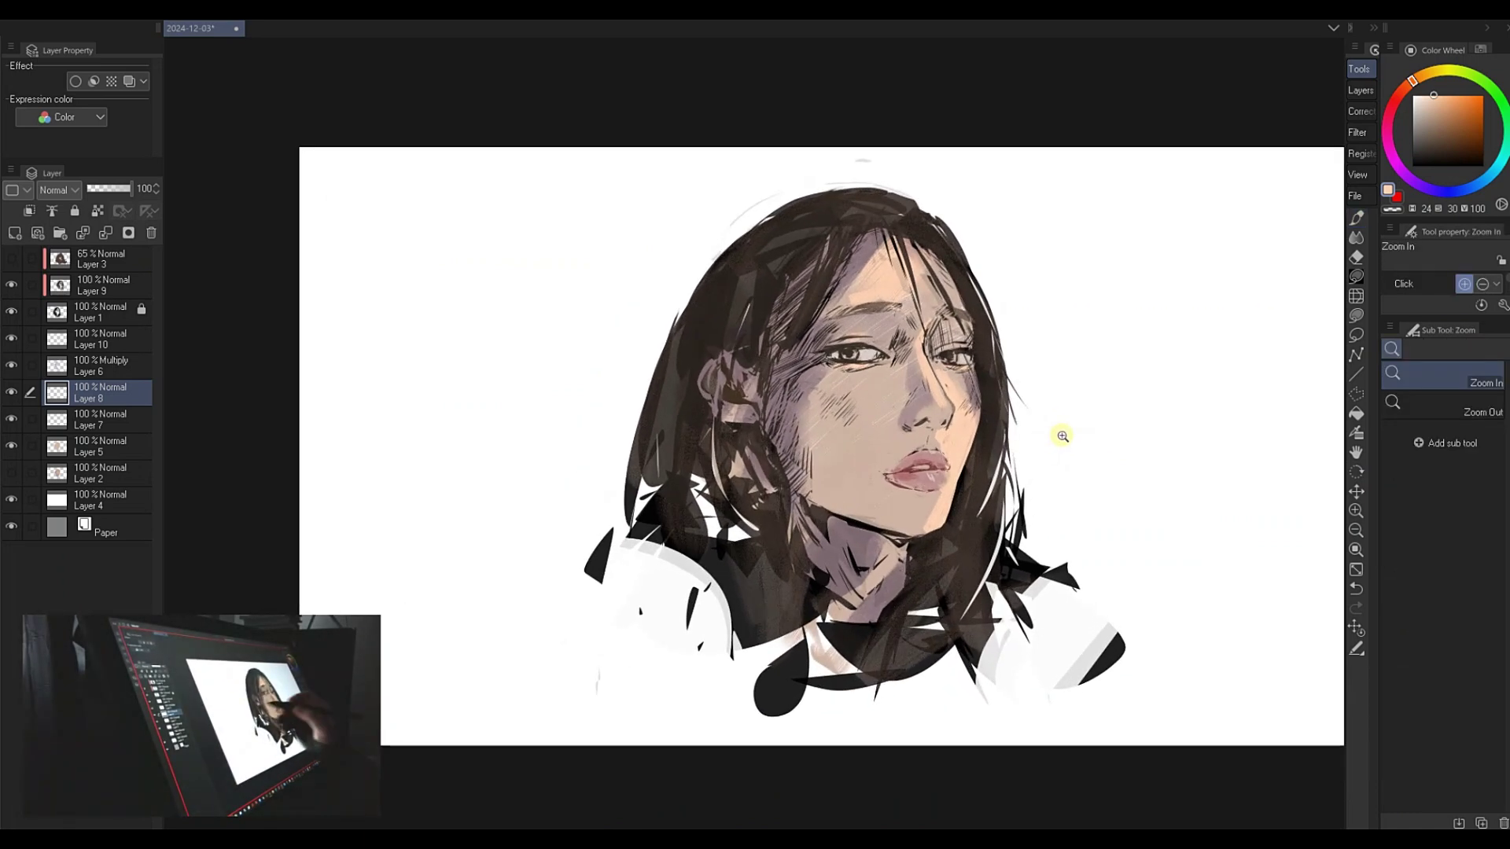
- Delete the hidden 65% opacity layer and add a new empty layer above all the others
key(p)
click(101, 259)
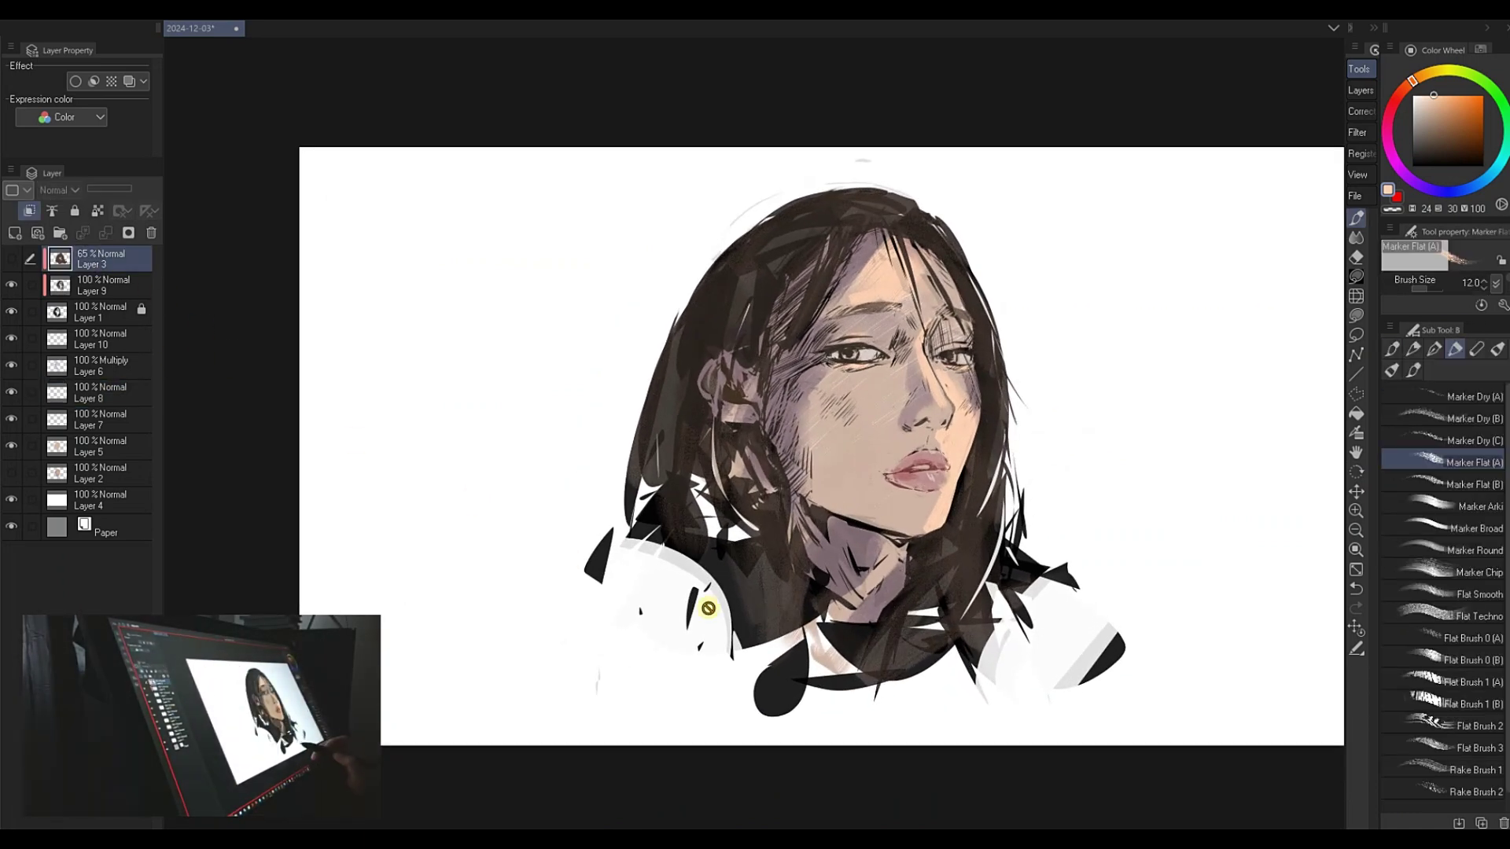
click(151, 233)
key(ctrl+shift+n)
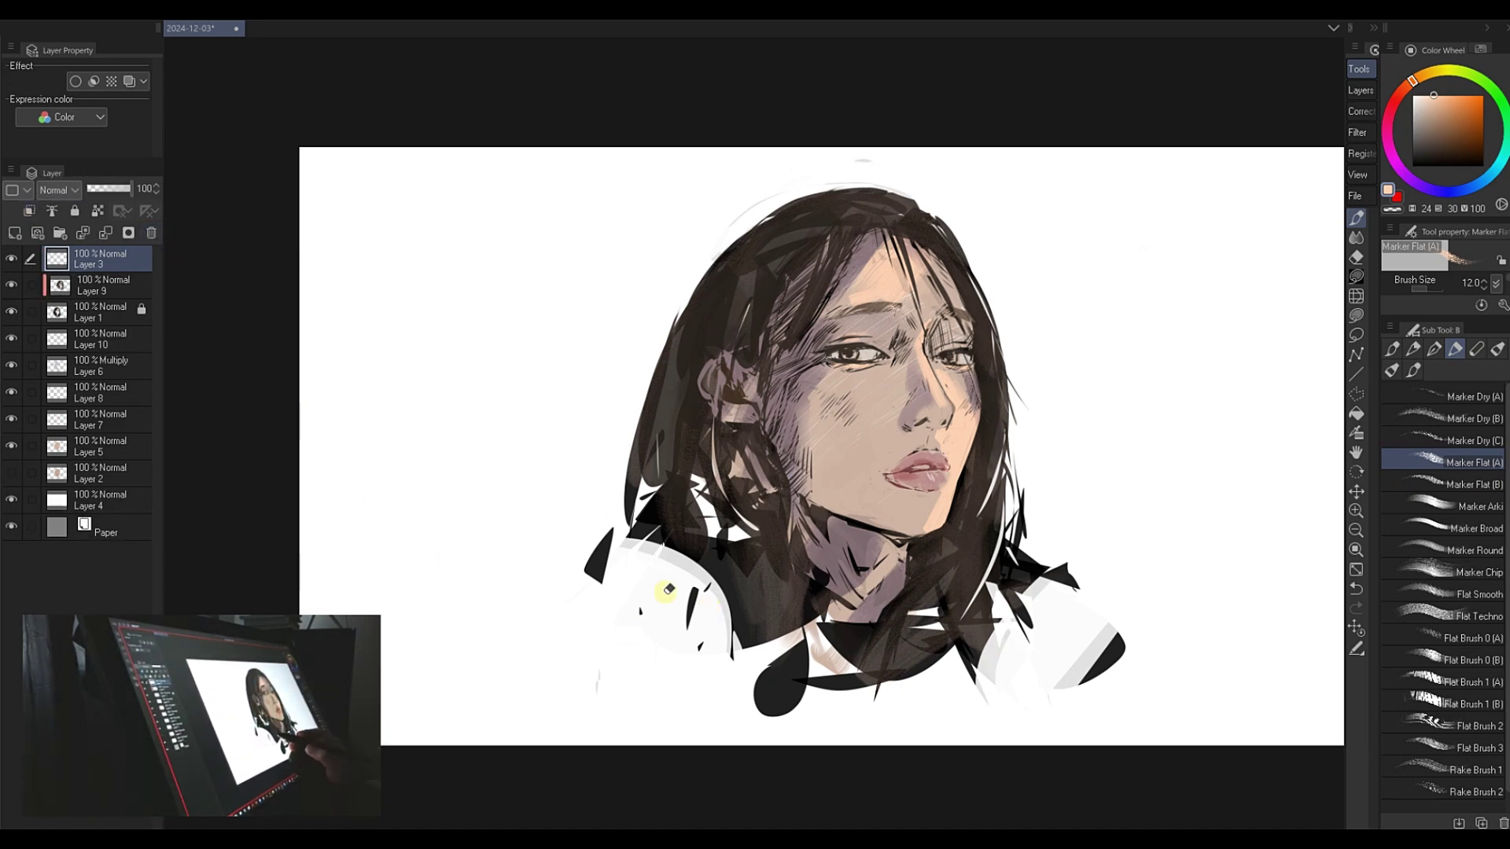
key(e)
key(p)
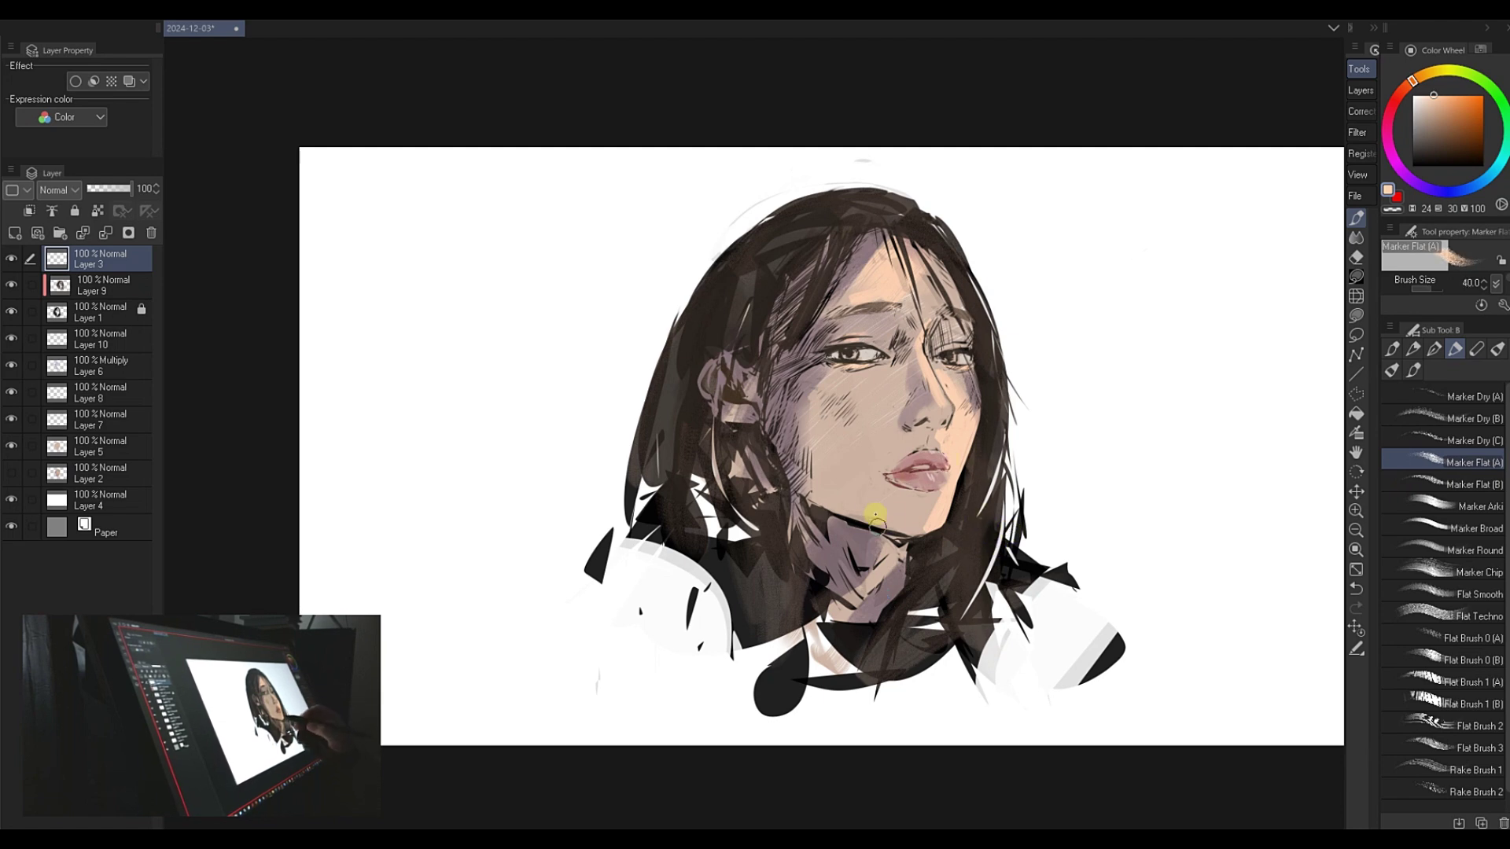
- Sample the dark brown hair colour and test the Bristle Round (Rough 1) brush beside the hair, undoing the large scribble
alt+click(765, 298)
key(bracketright)
drag(815, 339, 834, 326)
key(ctrl+z)
drag(904, 420, 918, 444)
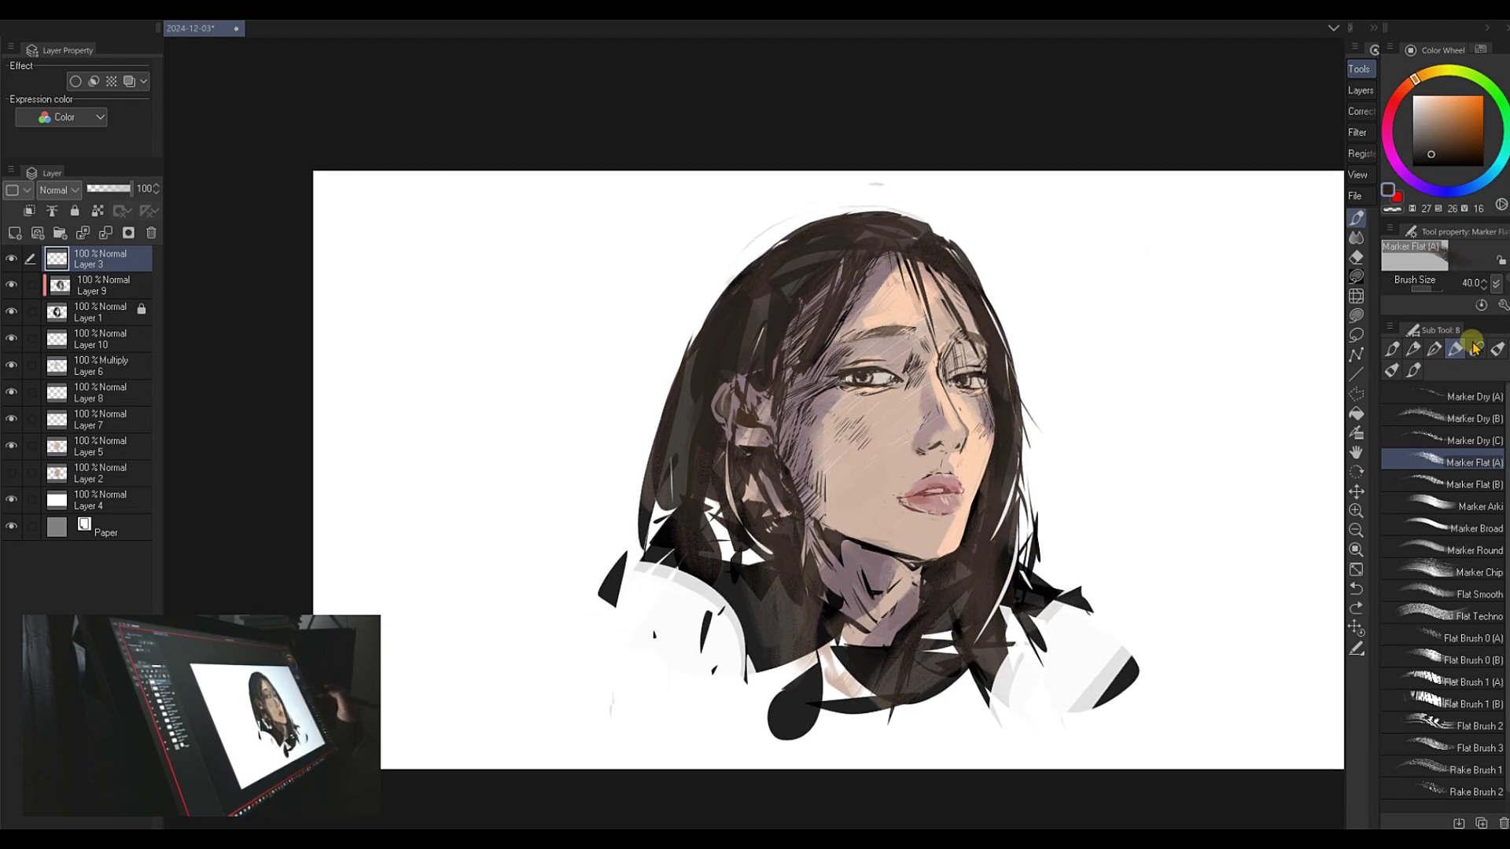
click(1497, 349)
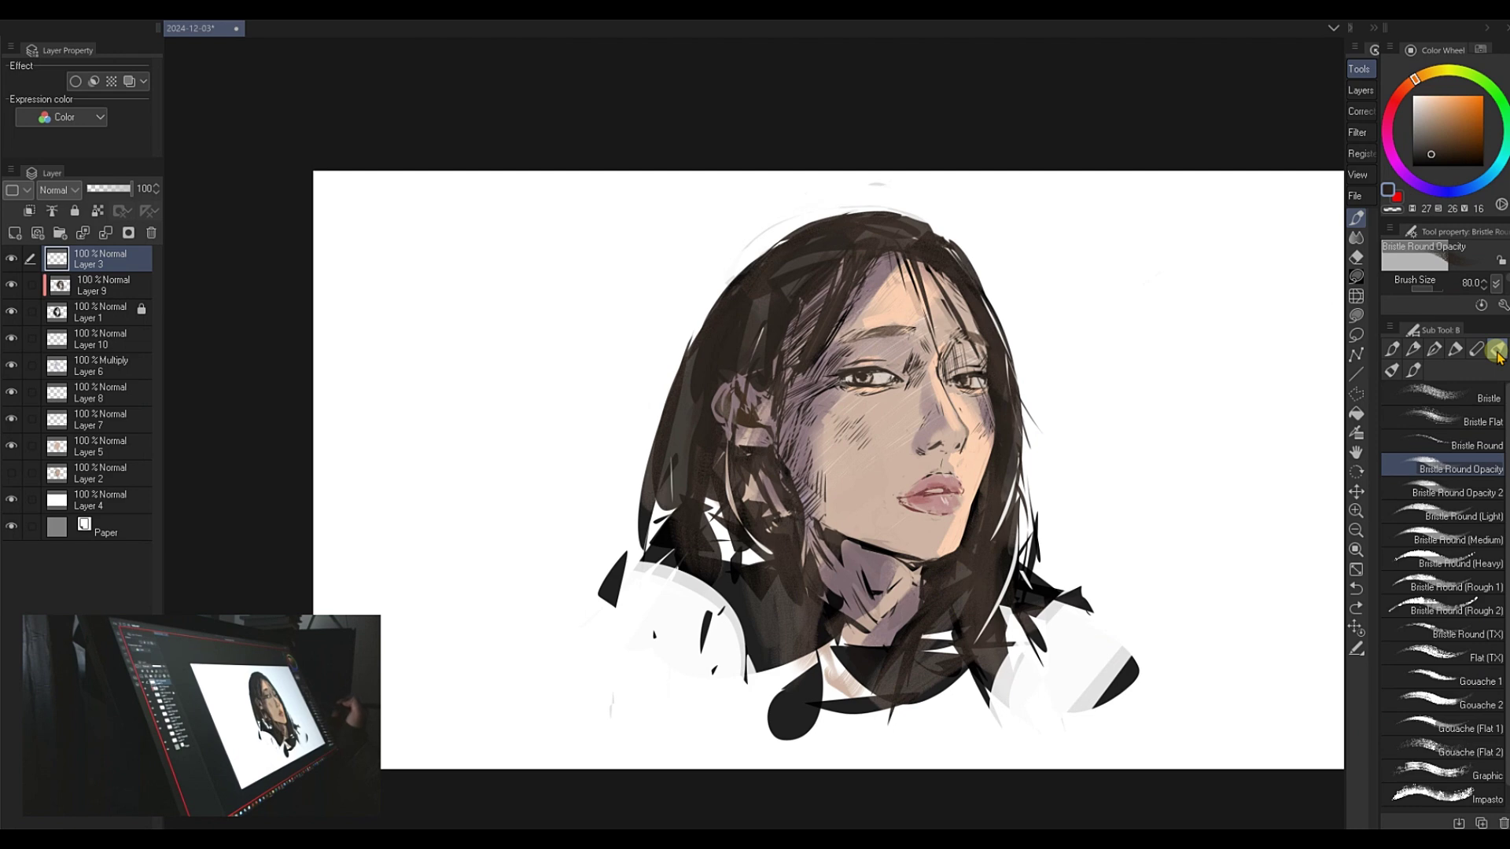
click(1465, 563)
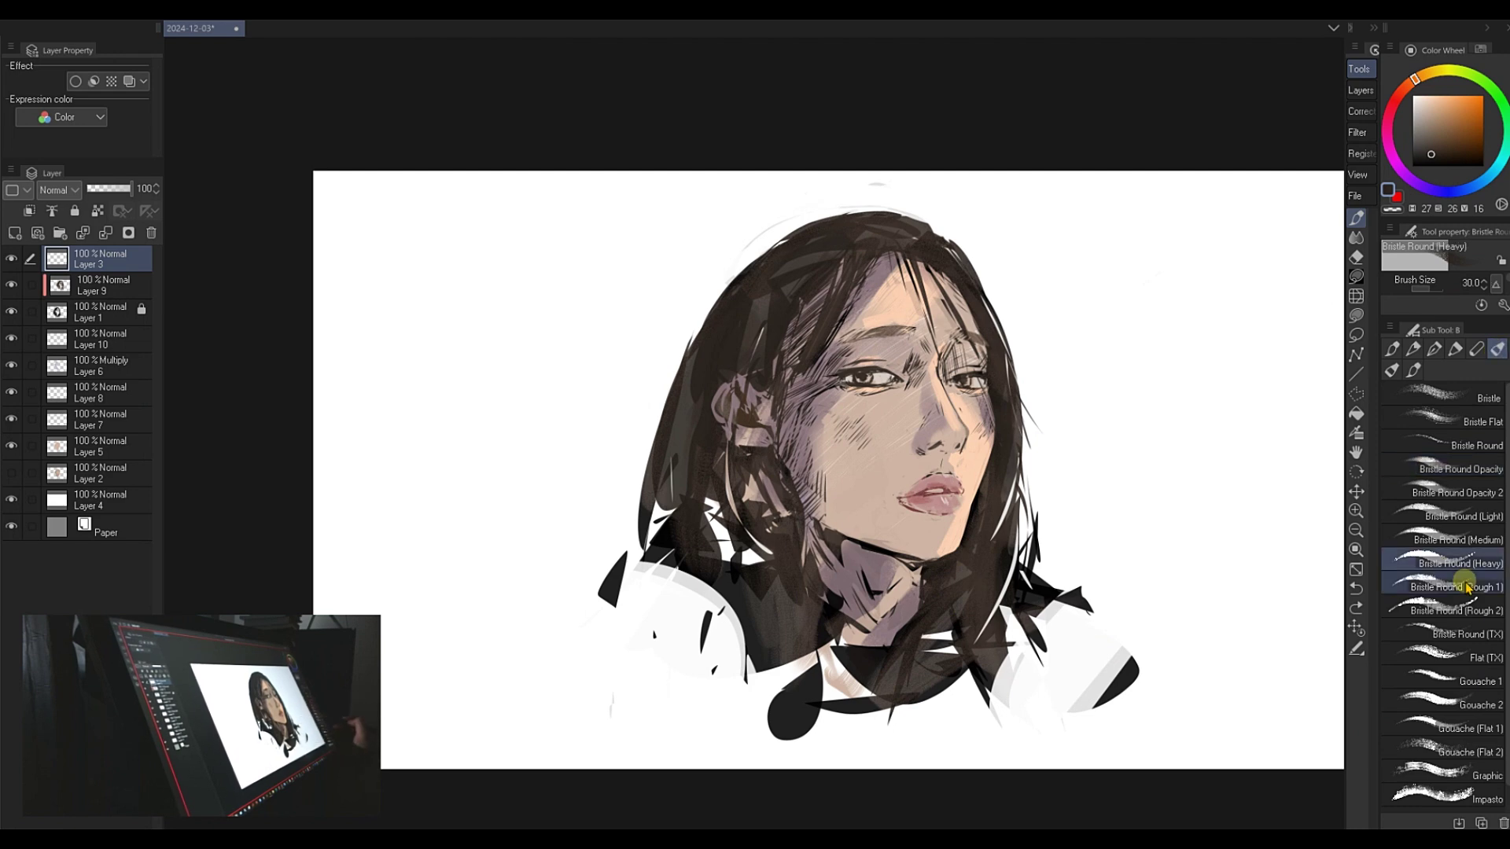
click(1467, 587)
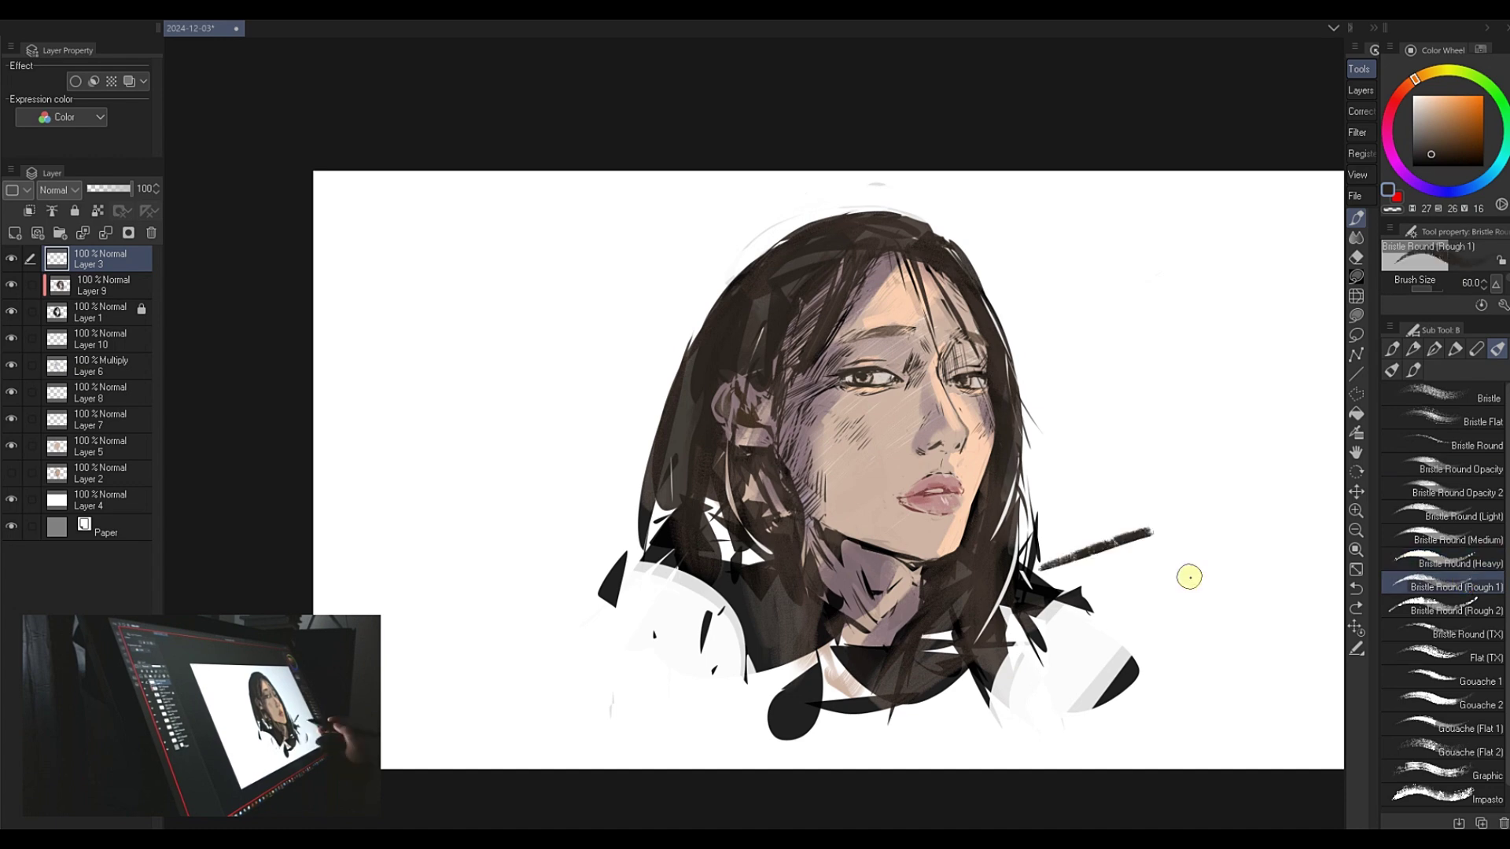
mouse_move(1031, 504)
mouse_down()
mouse_move(1138, 515)
mouse_move(1093, 594)
mouse_up()
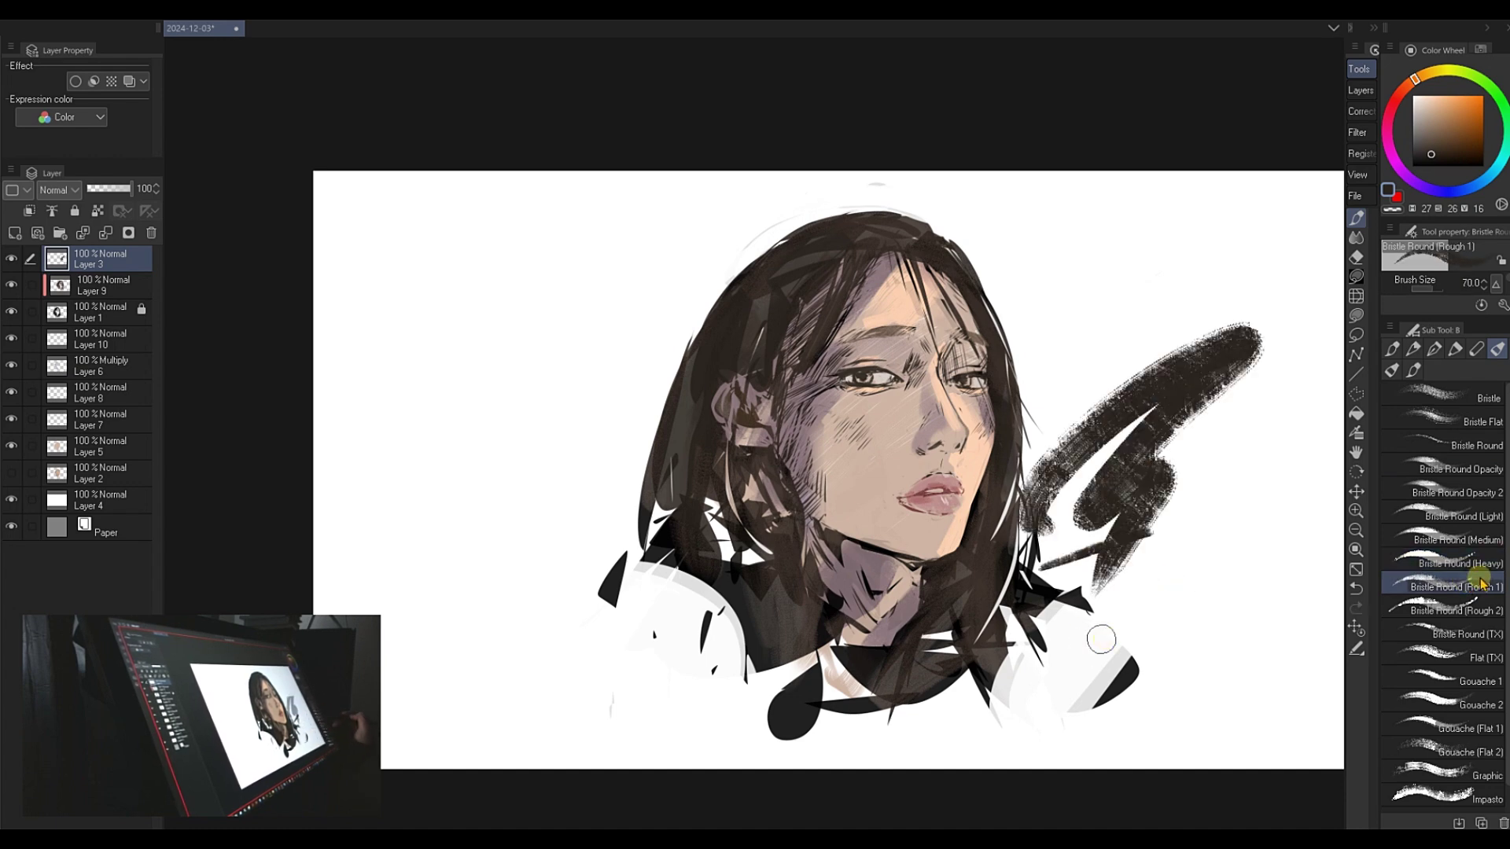
key(ctrl+z)
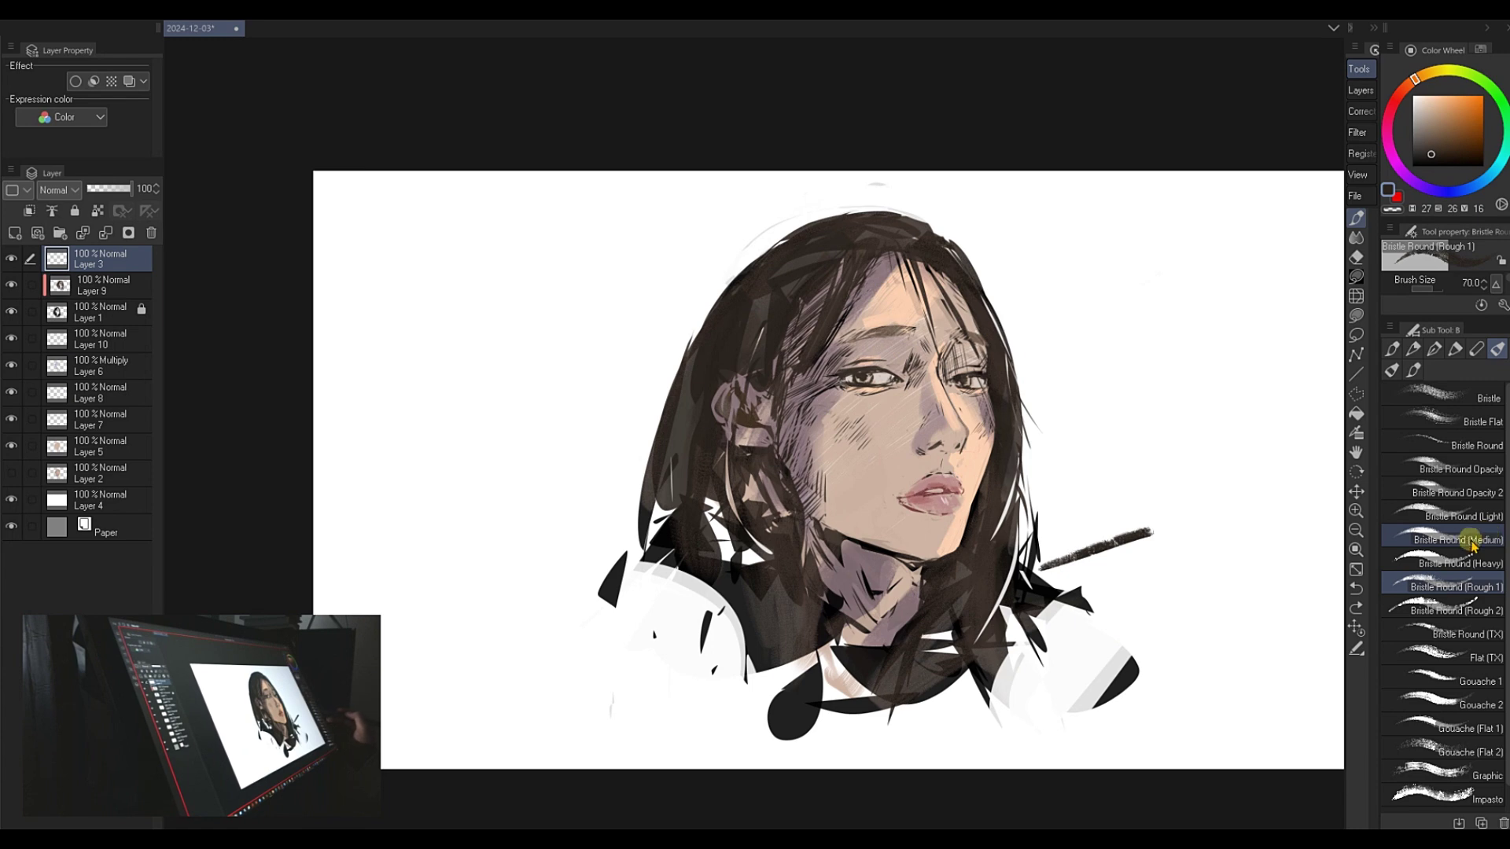
- Switch to the Bristle Round Opacity brush and paint a curved dark test stroke beside the shoulder
click(1467, 542)
click(1427, 516)
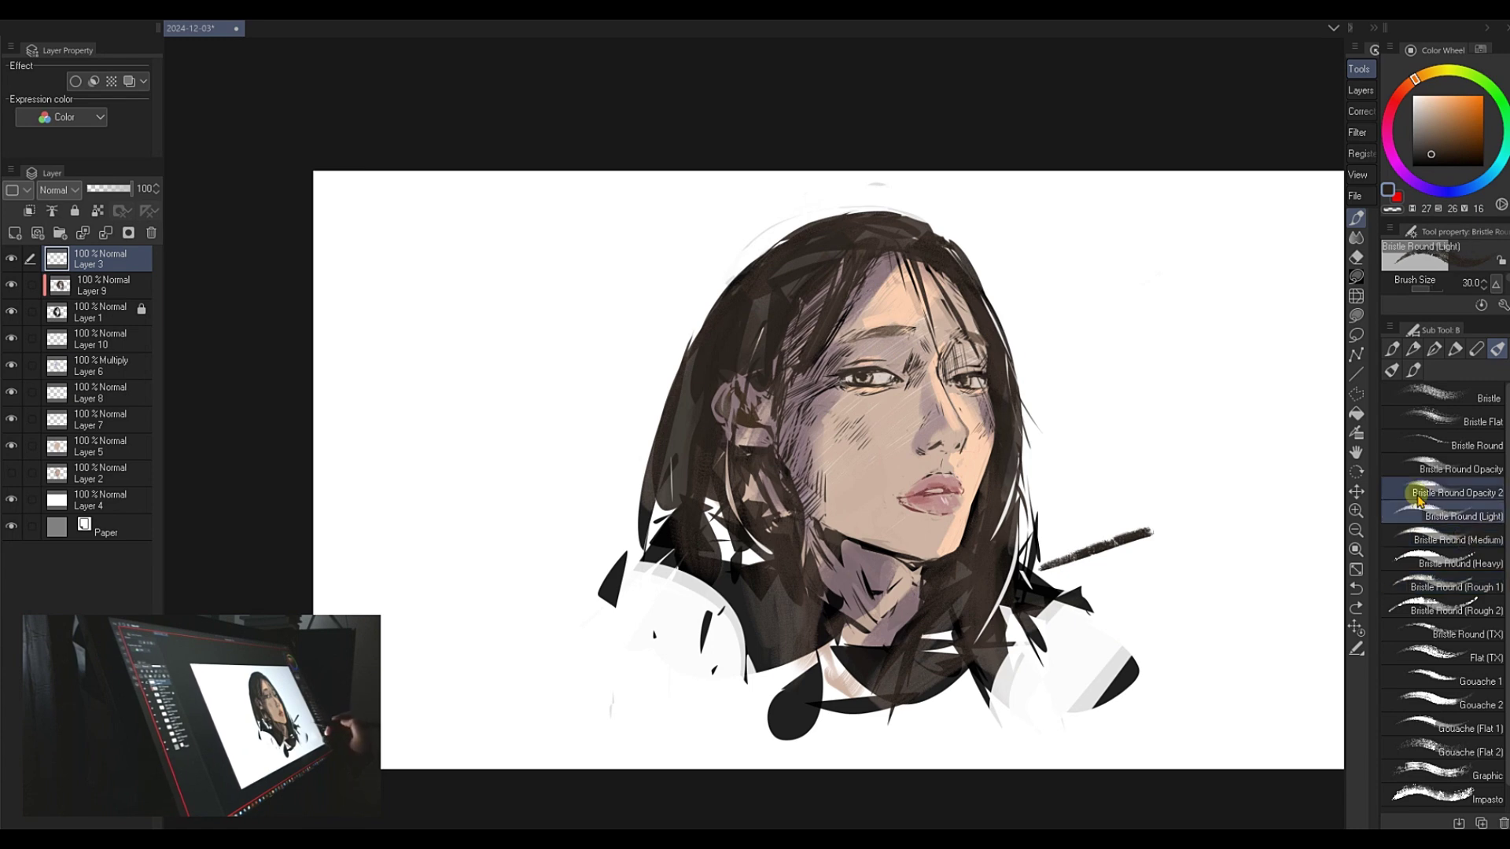
click(1433, 470)
mouse_move(1117, 661)
mouse_down()
mouse_move(1136, 610)
mouse_move(1246, 538)
mouse_up()
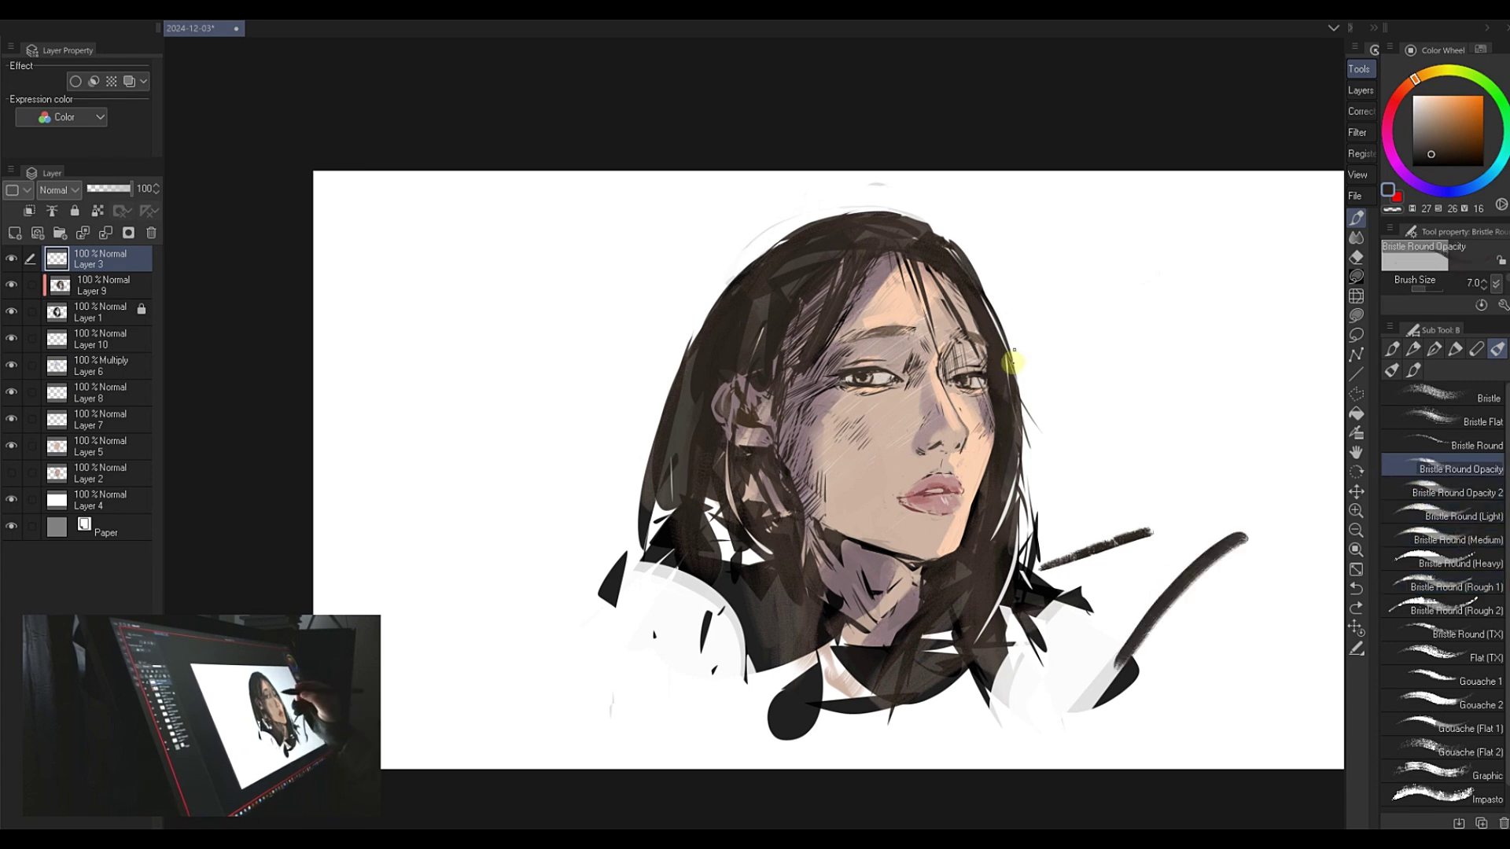
- Paint an orange rim light down the outer edge of the hair beside the lit cheek, enlarging the brush to size 15
alt+click(1004, 347)
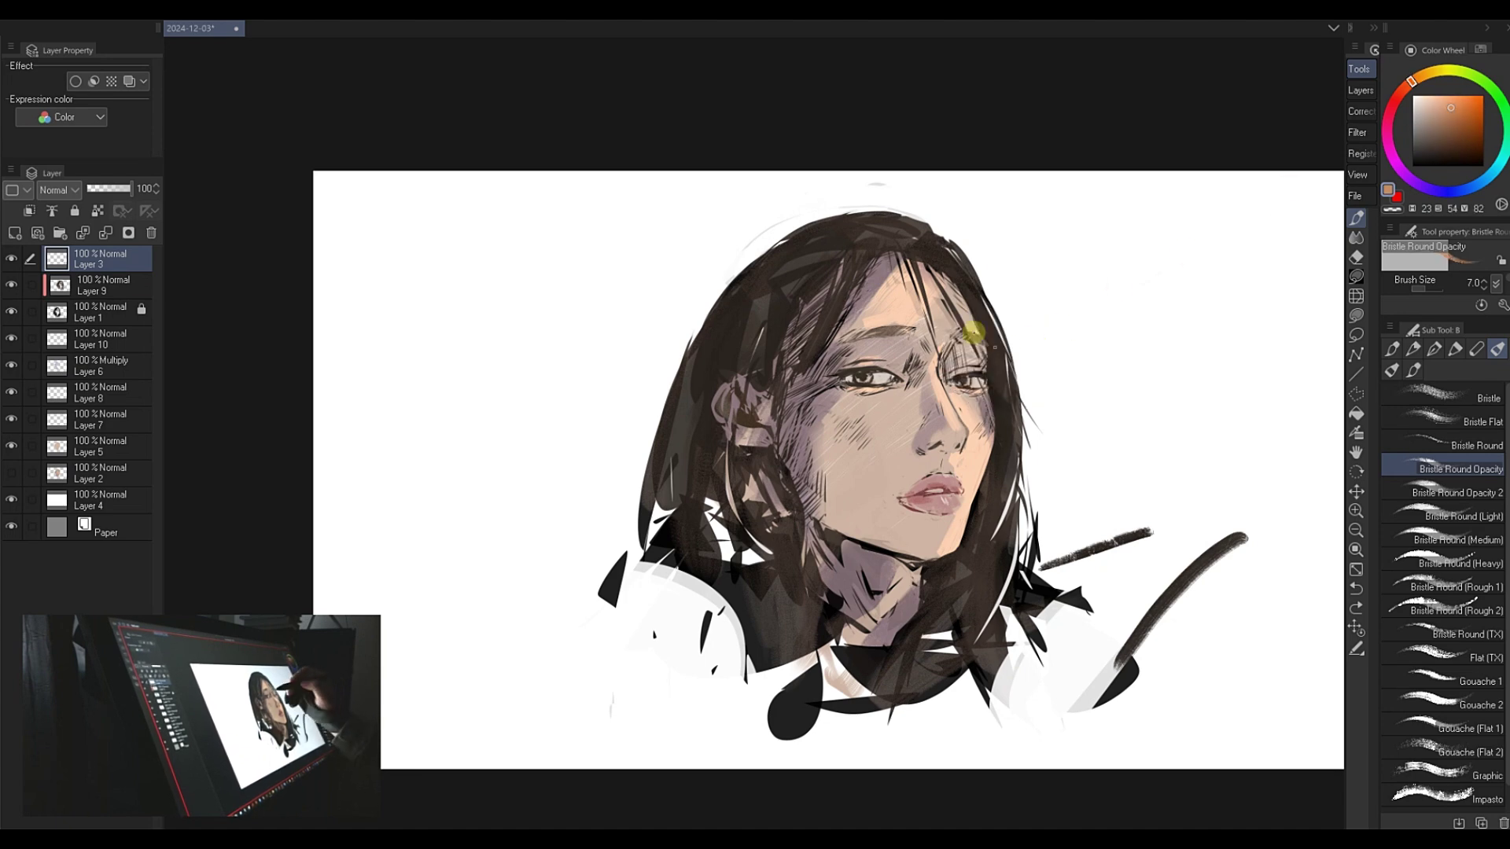
drag(1009, 311, 1022, 494)
key(bracketright)
key(bracketright)
key(bracketright)
key(bracketright)
drag(1011, 377, 1023, 586)
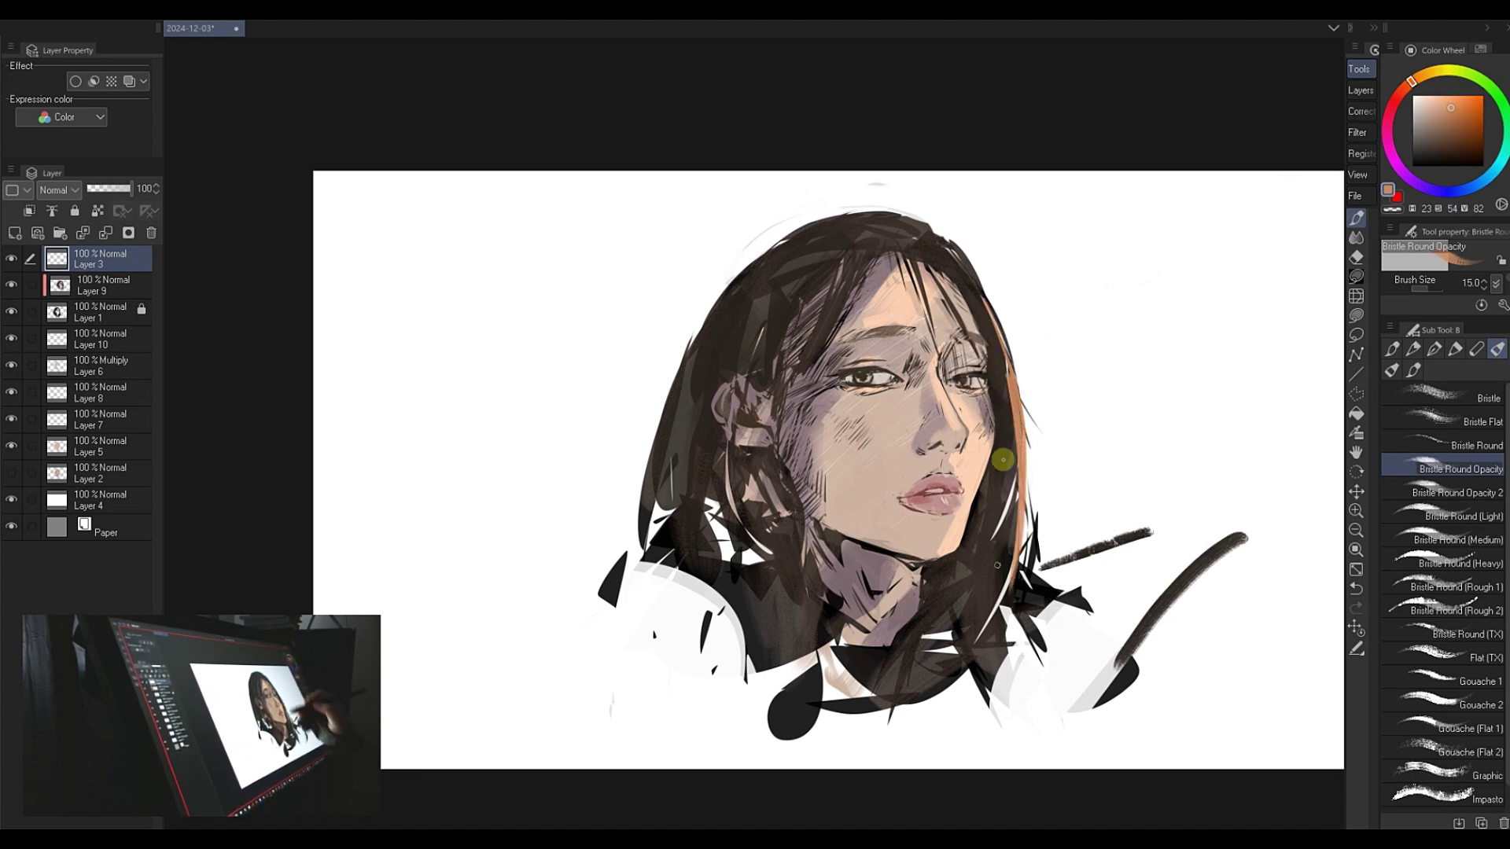
drag(969, 263, 1009, 363)
- Layer pale peach and yellow highlights over the hair's rim light and paint an orange strand curving onto the shoulder
click(1429, 95)
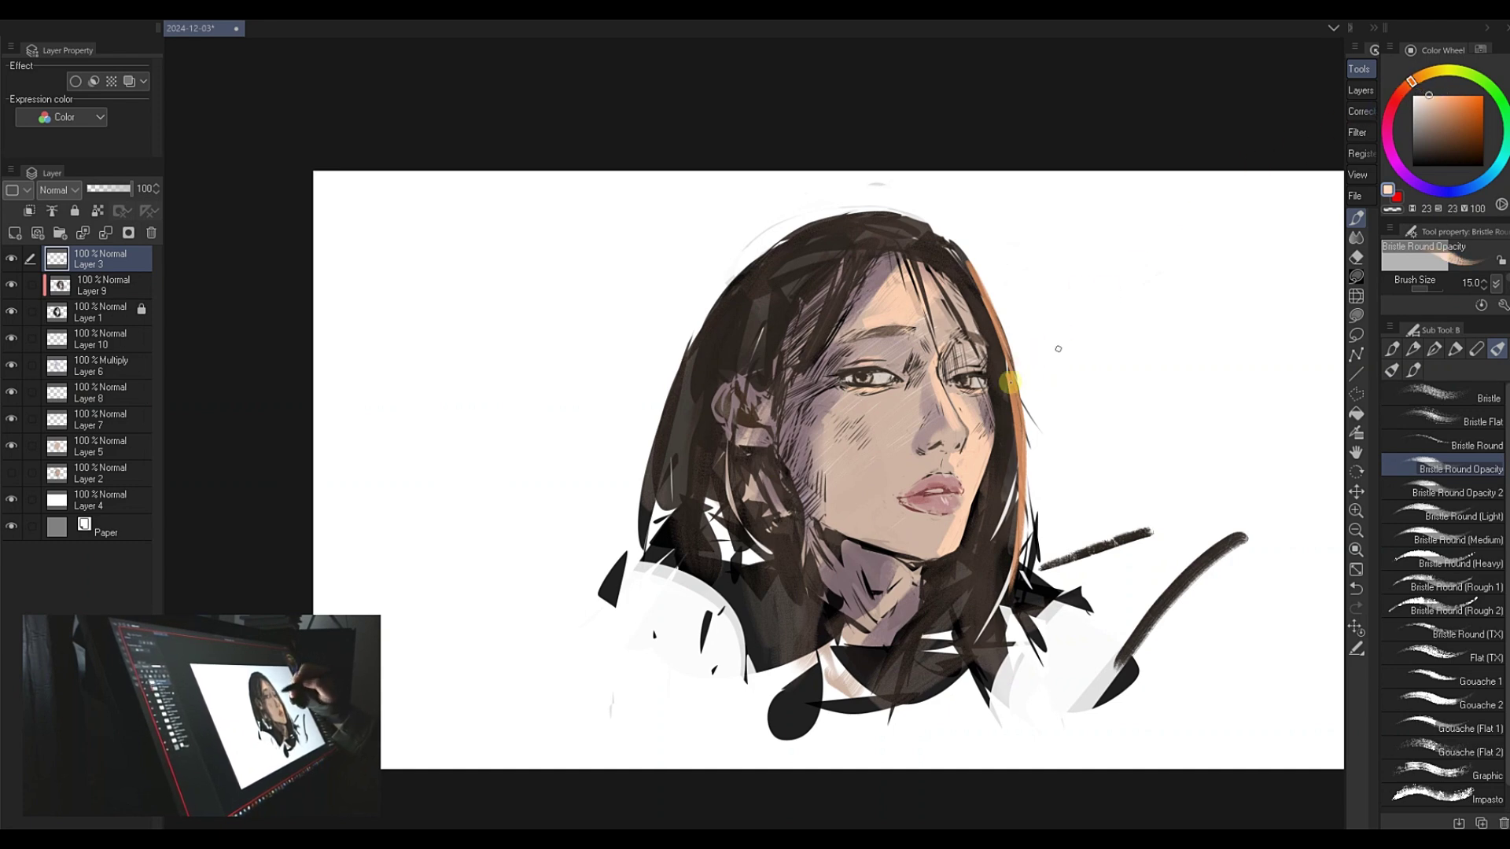
drag(1001, 330, 1022, 448)
drag(1428, 77, 1428, 72)
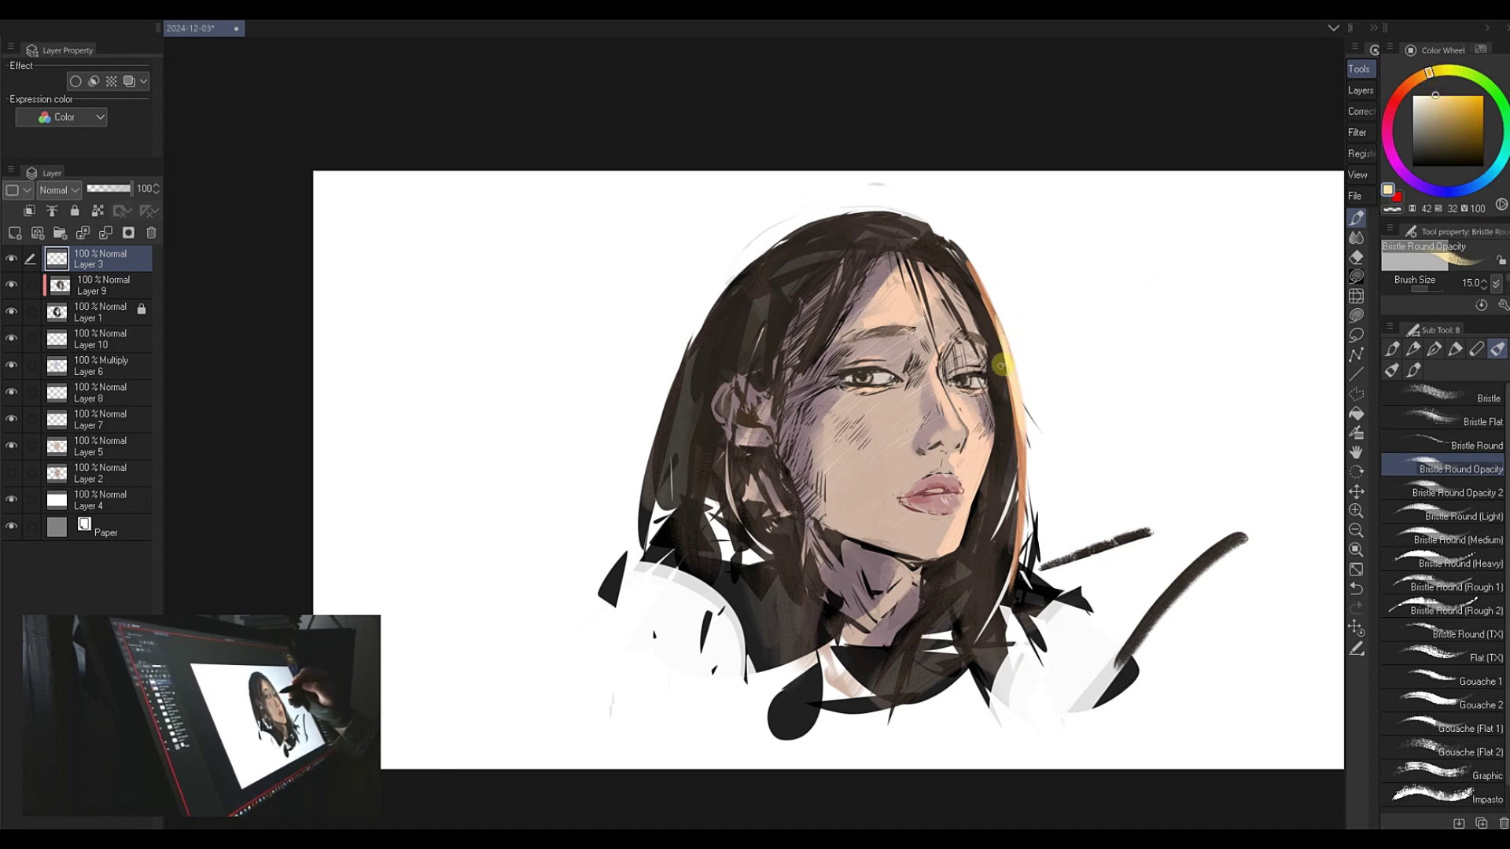
alt+click(1003, 362)
alt+click(1003, 344)
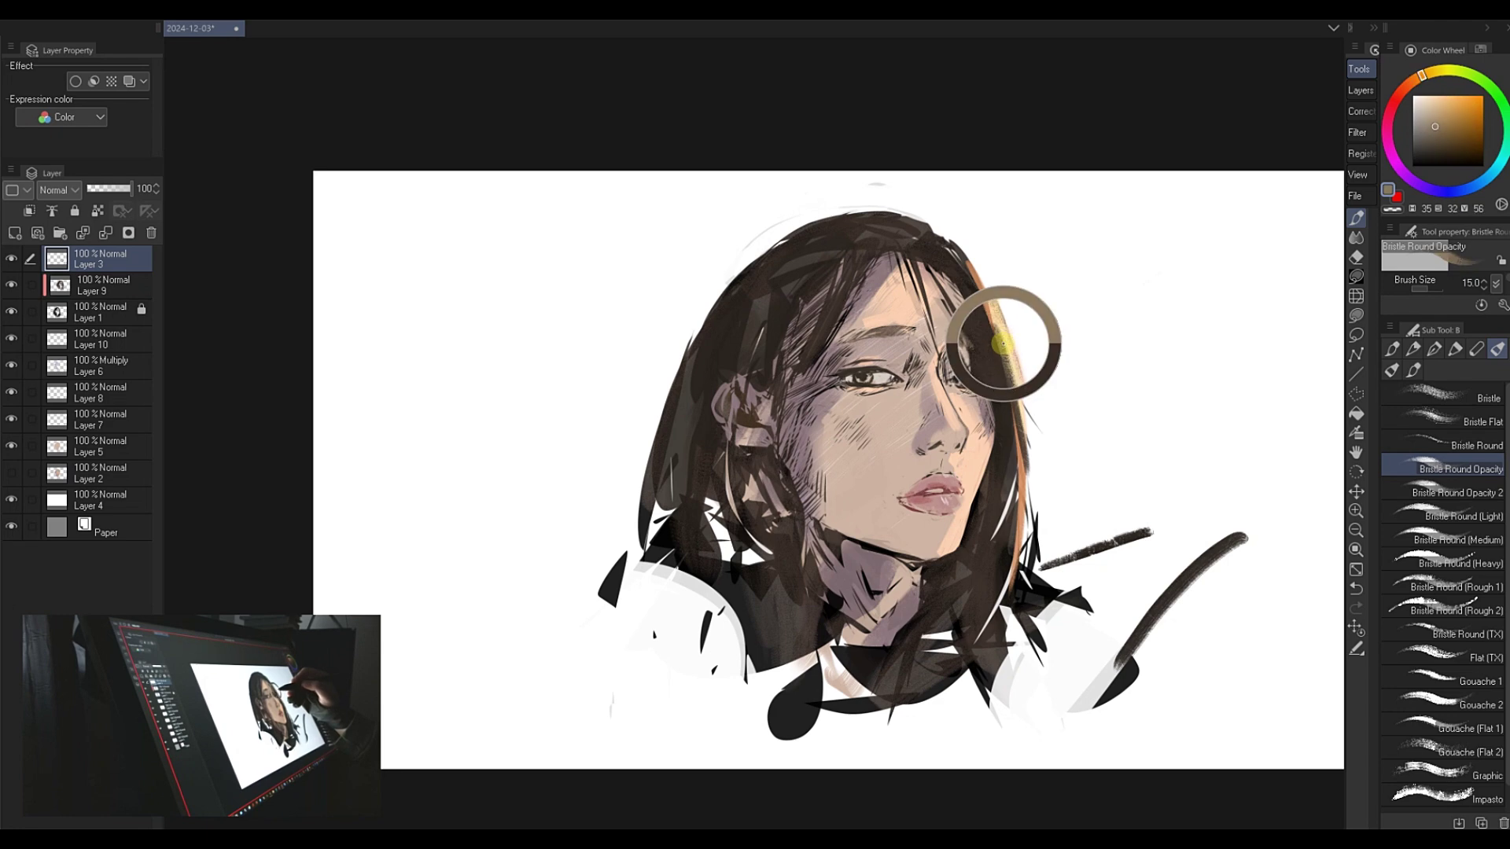
mouse_move(1002, 343)
mouse_down()
mouse_move(1018, 461)
mouse_move(1009, 386)
mouse_up()
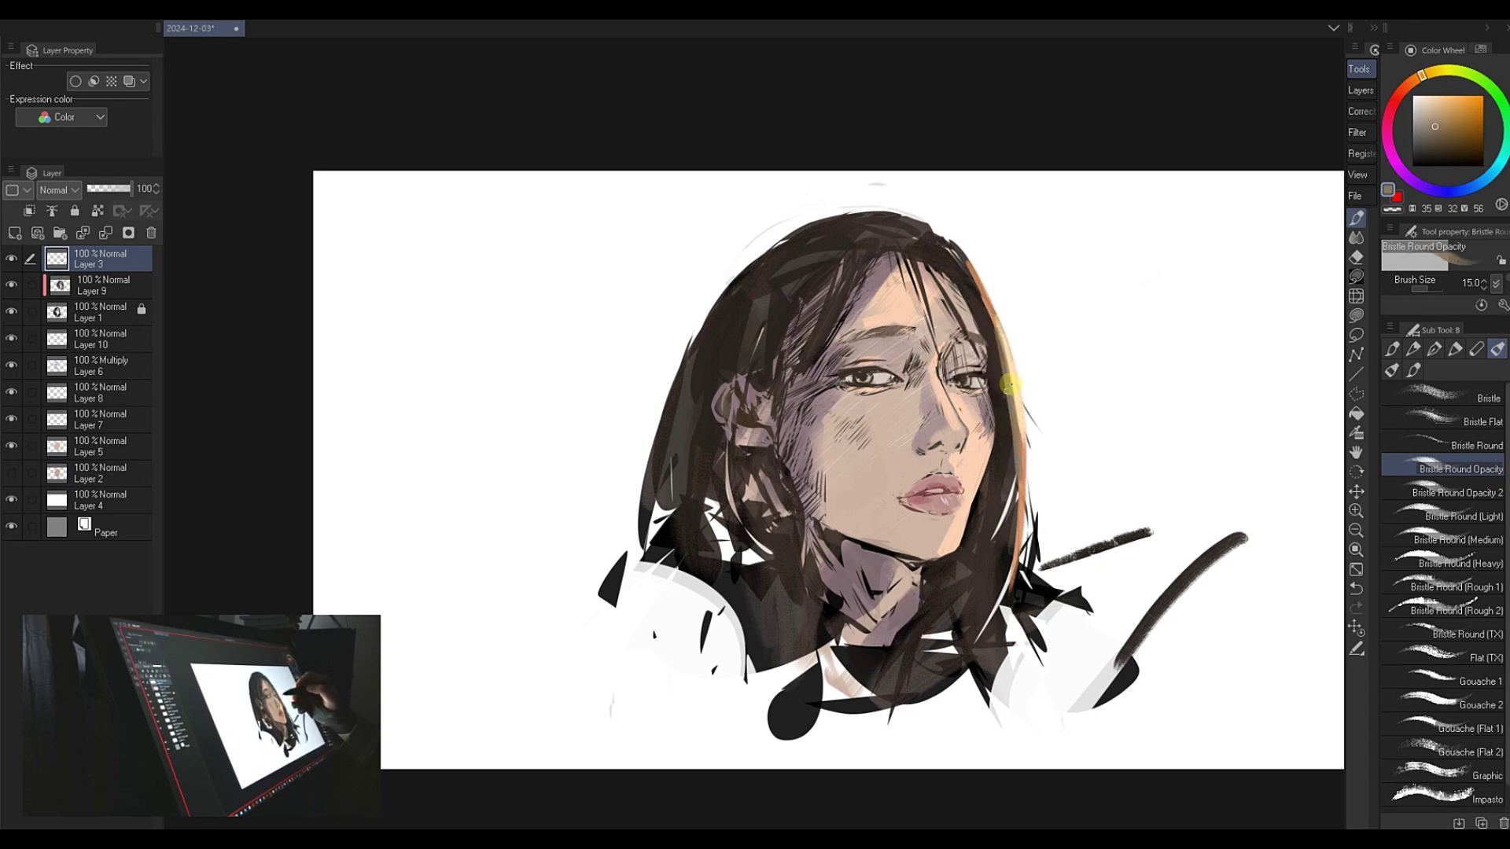
alt+click(1020, 500)
drag(1054, 689, 1028, 640)
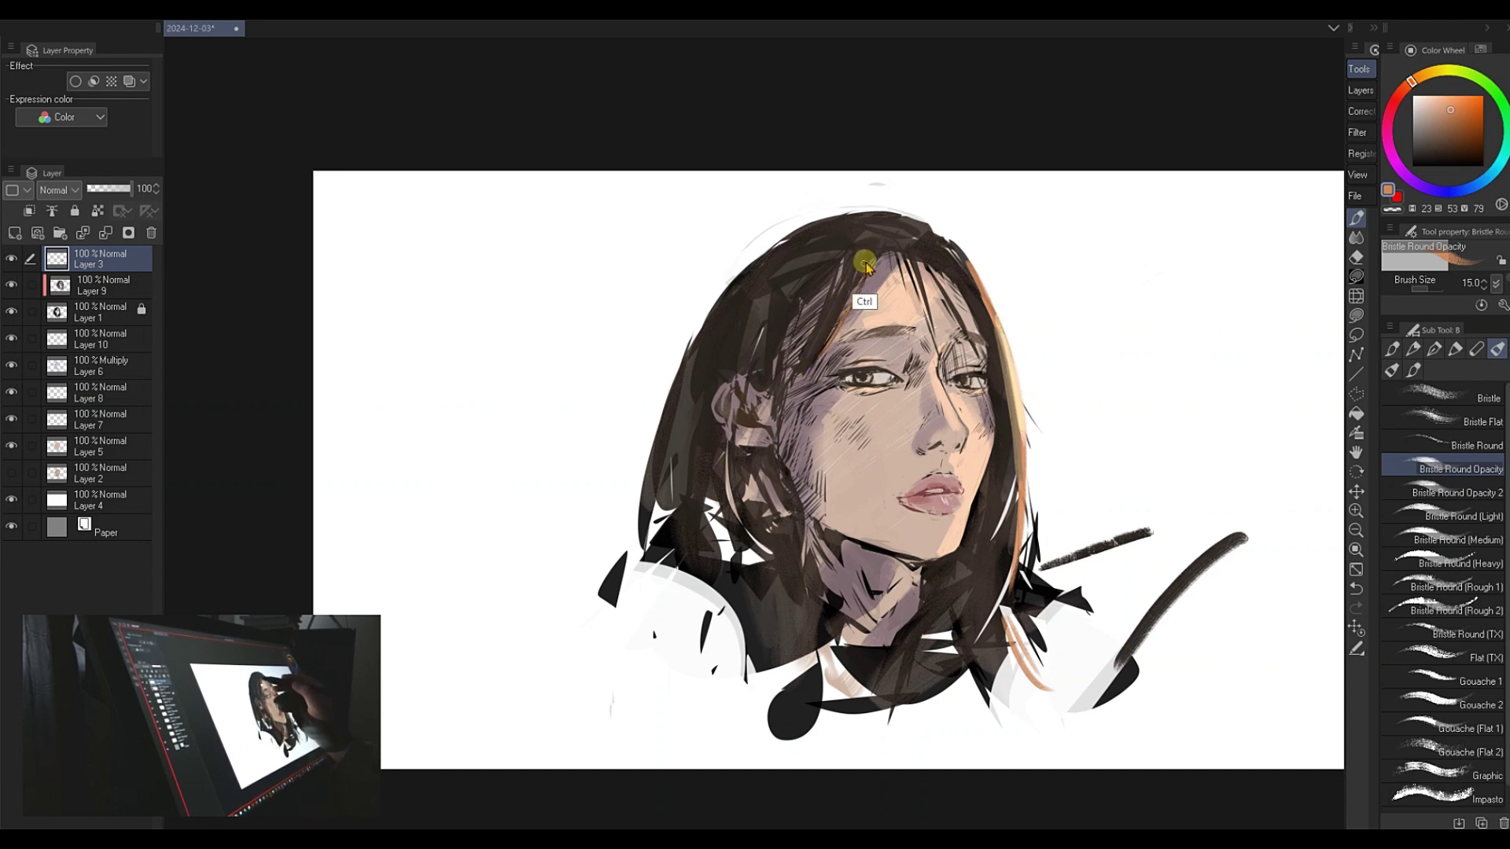
- Sample dark browns and blacks from the hair and touch up the strands below the ear, undoing the last size 25 stroke
ctrl+click(851, 293)
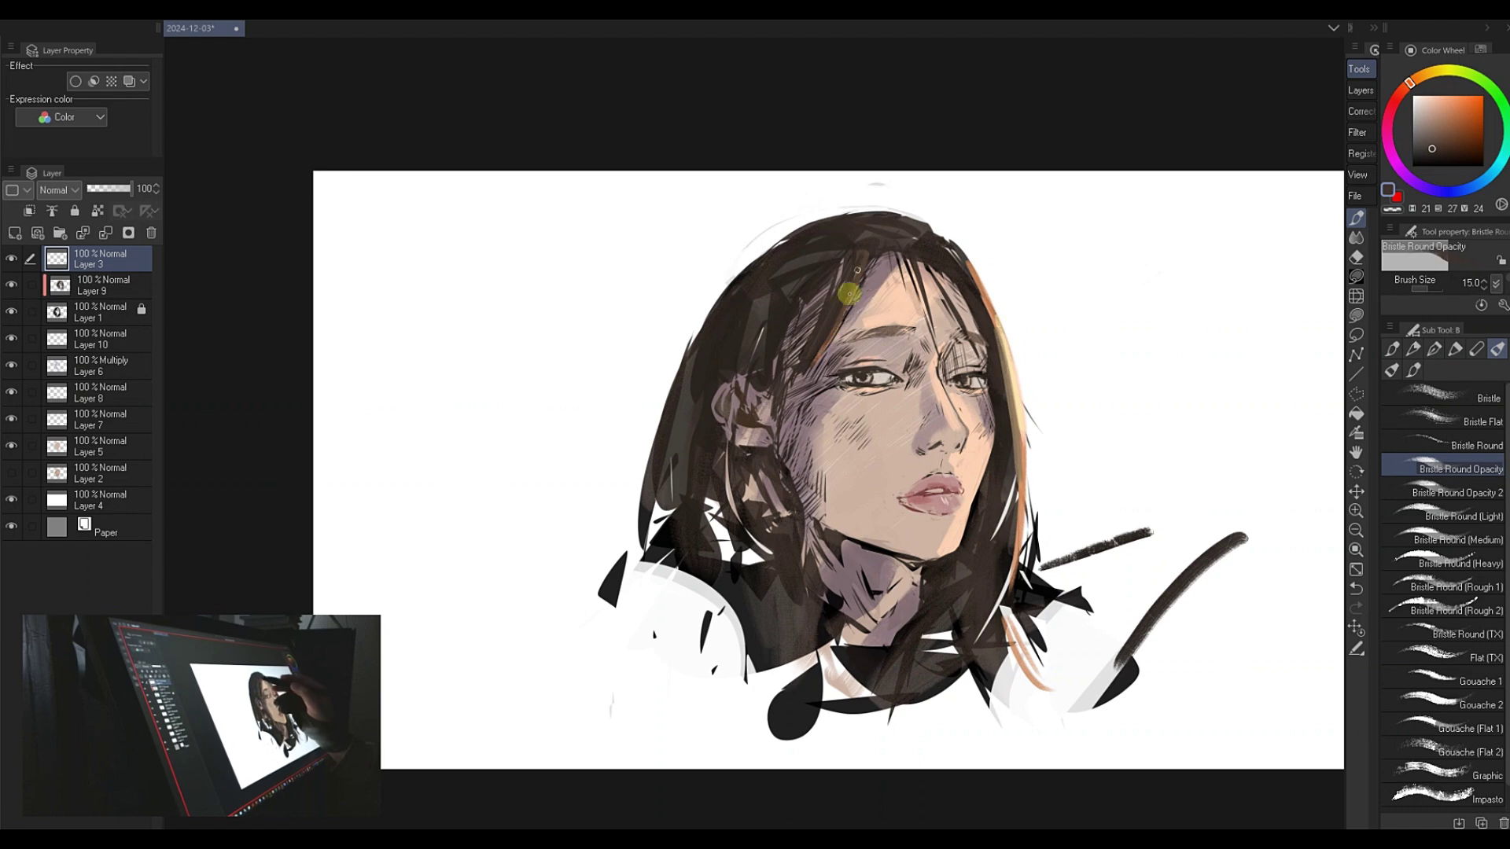
alt+click(1005, 333)
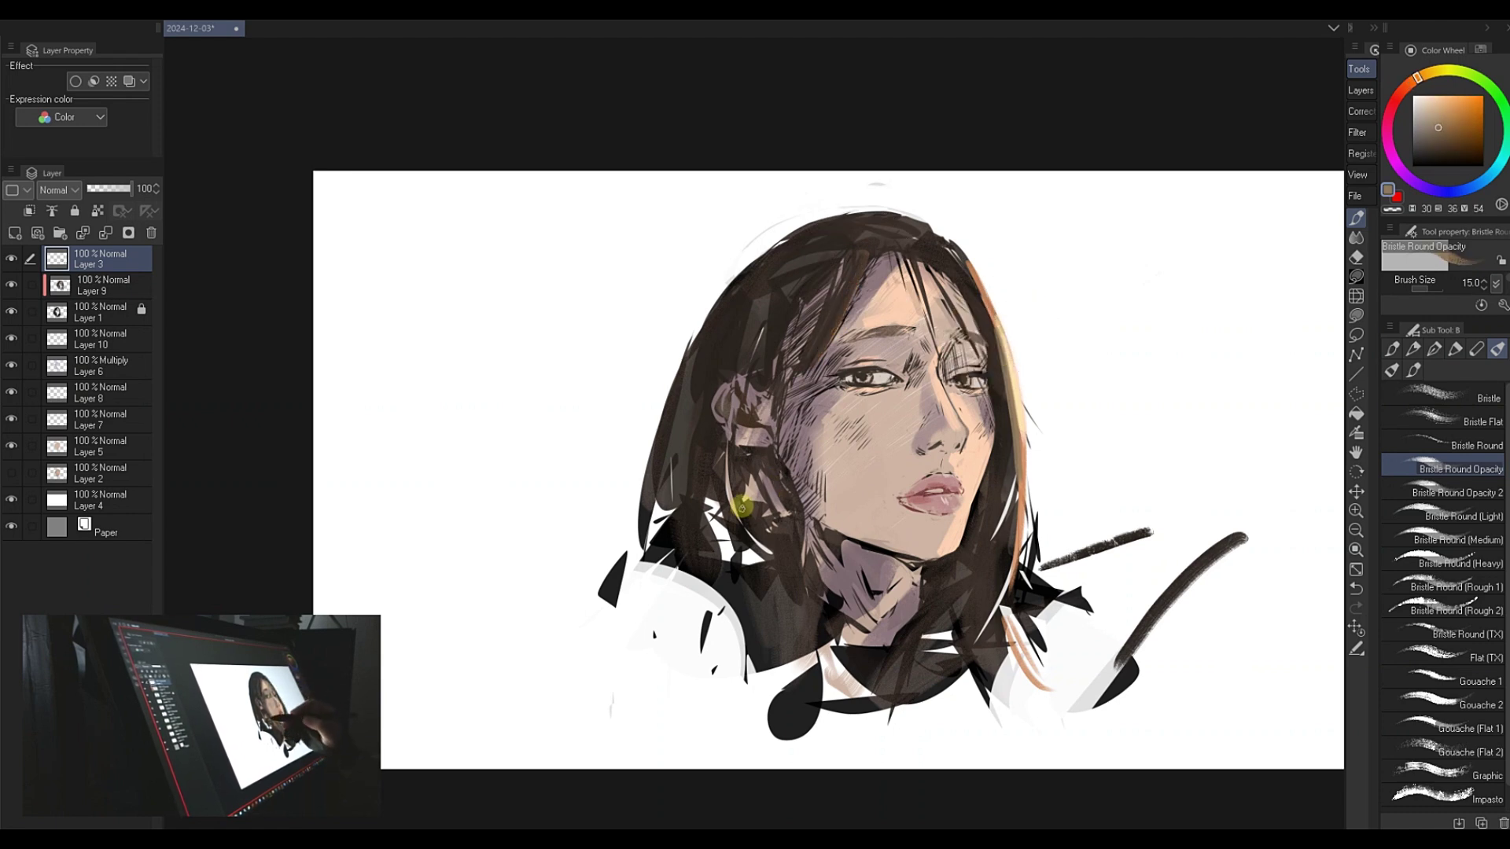
alt+click(715, 464)
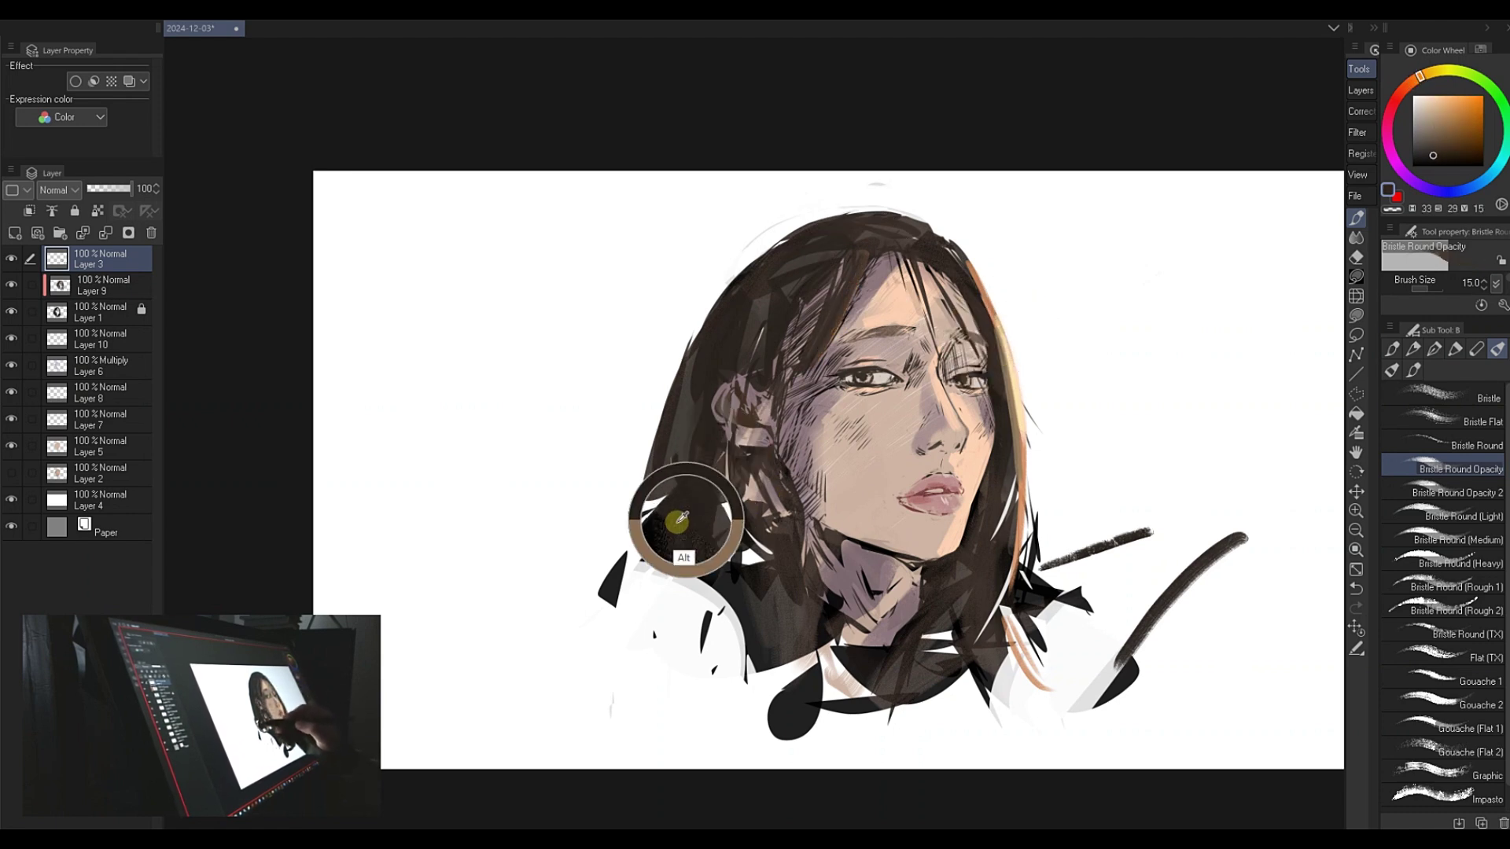
mouse_move(718, 472)
mouse_down()
mouse_move(718, 429)
mouse_move(736, 429)
mouse_move(738, 490)
mouse_move(791, 469)
mouse_up()
key(bracketright)
key(bracketright)
key(bracketright)
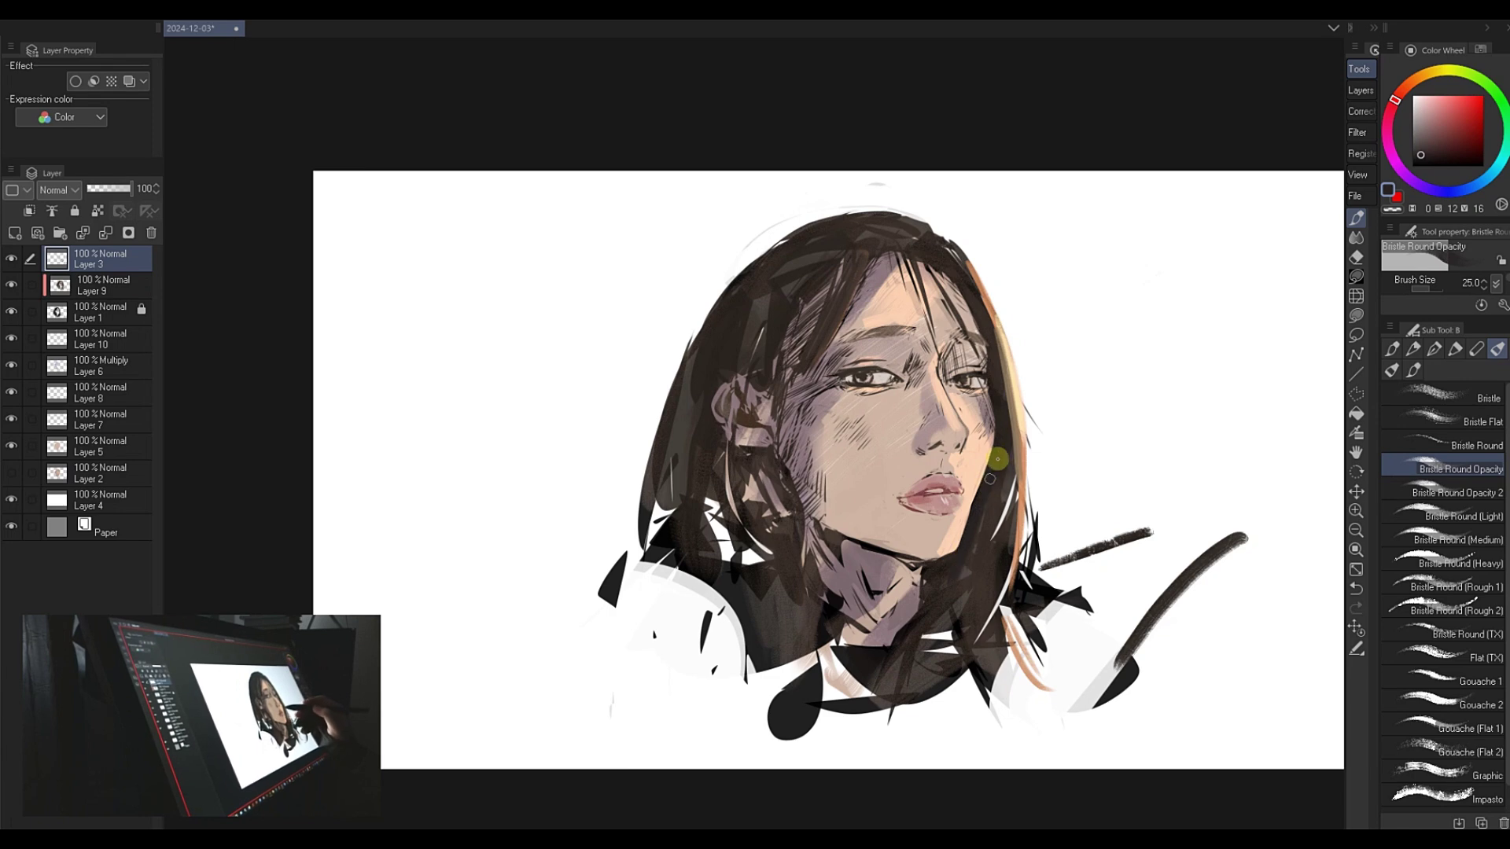
alt+click(674, 524)
mouse_move(708, 501)
mouse_down()
mouse_move(725, 465)
mouse_move(707, 424)
mouse_move(711, 488)
mouse_up()
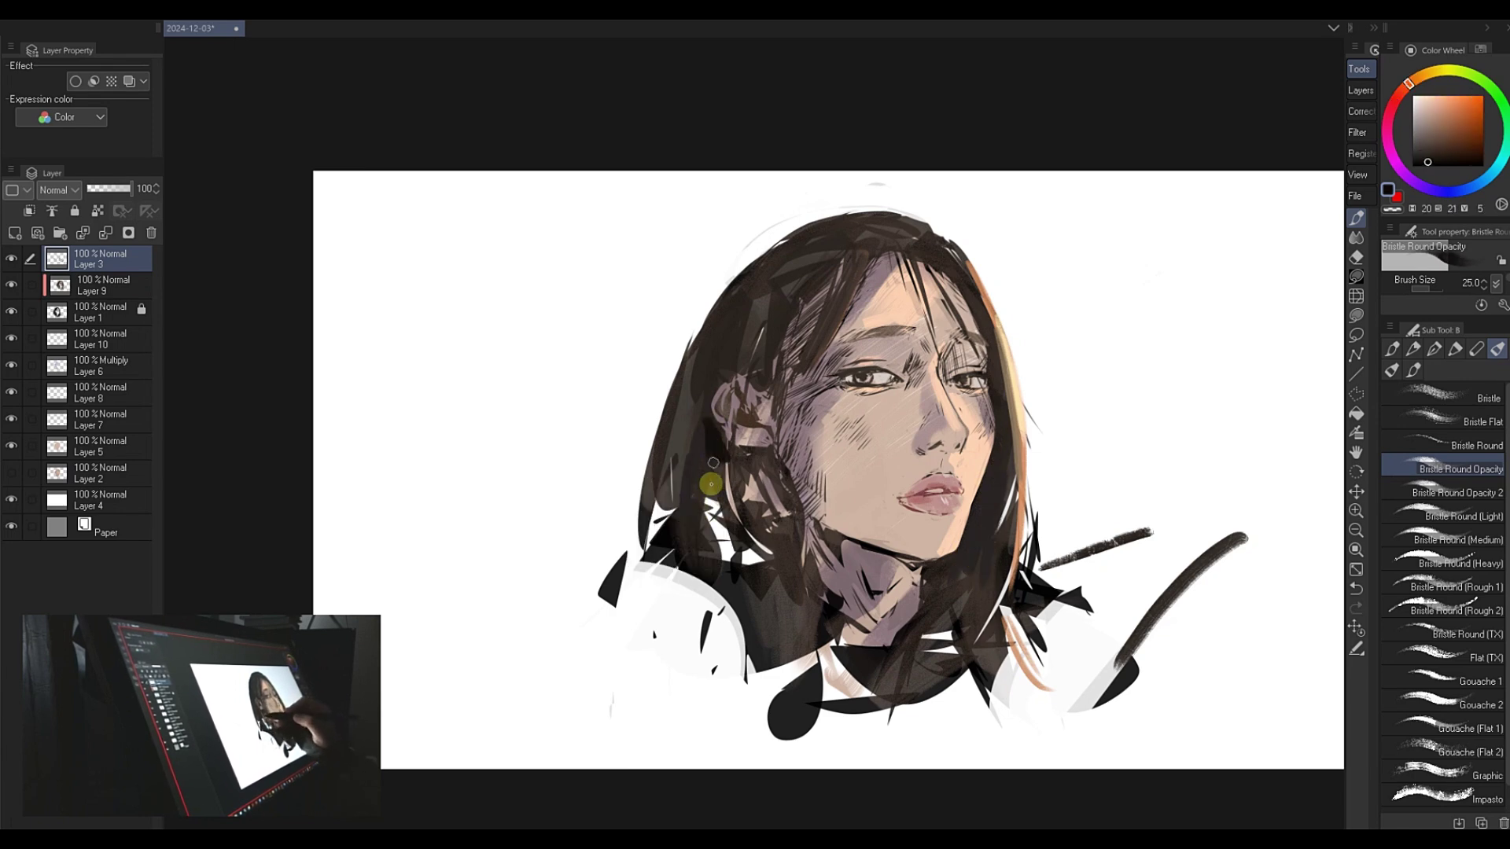
key(ctrl+z)
- Darken the outer hair behind the ear with long sampled dark brown strokes, using the brush at size 70
alt+click(700, 460)
key(bracketright)
key(bracketright)
key(bracketright)
key(bracketright)
key(bracketright)
drag(696, 429, 671, 513)
drag(705, 369, 651, 525)
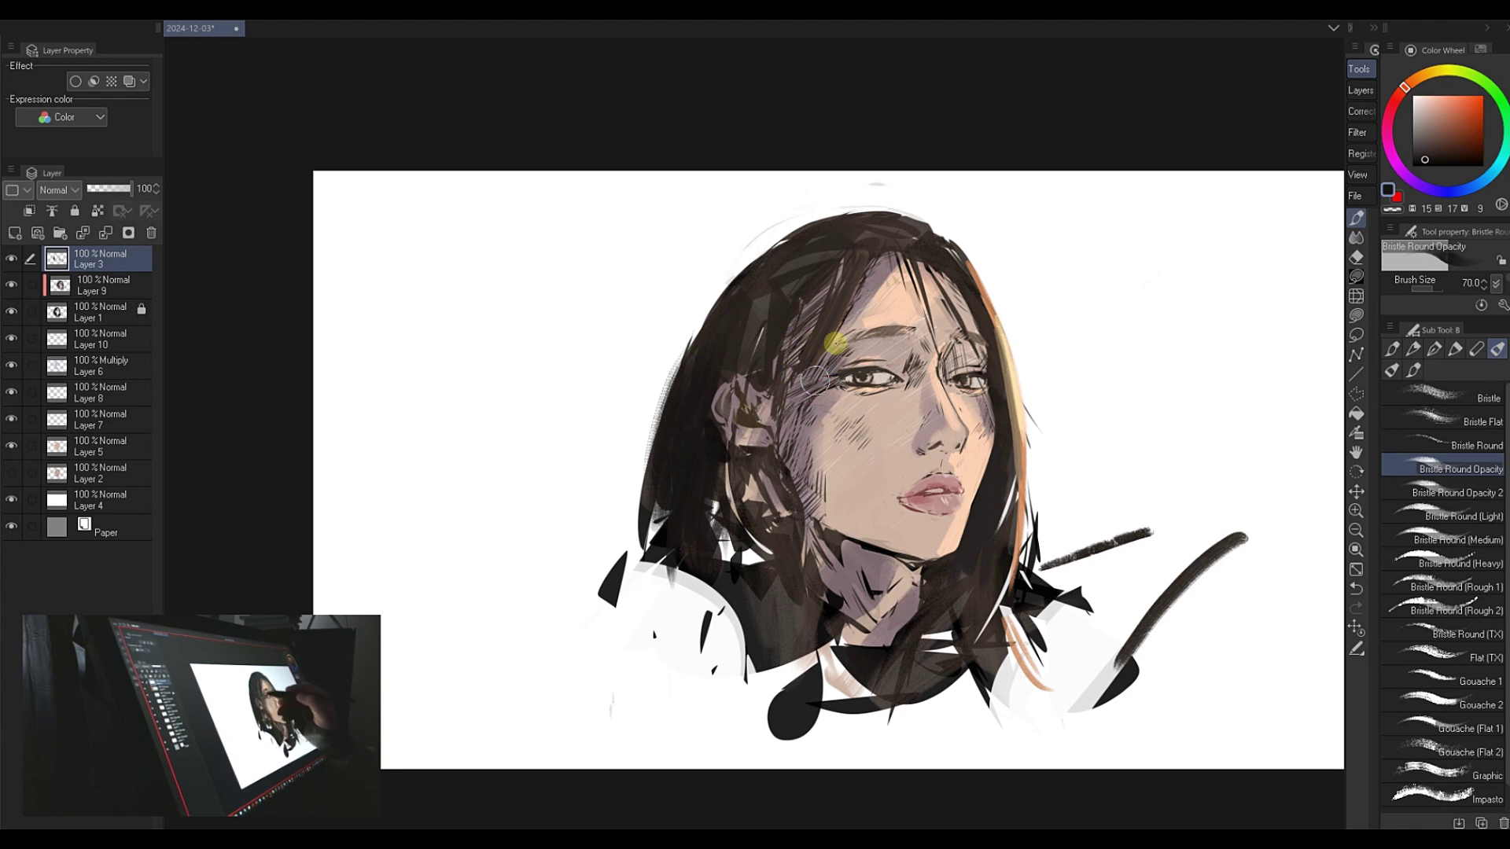
- Glaze the crown hair above the ear with a dark, muted reddish brown at size 70, undoing the brighter test strokes
alt+click(730, 321)
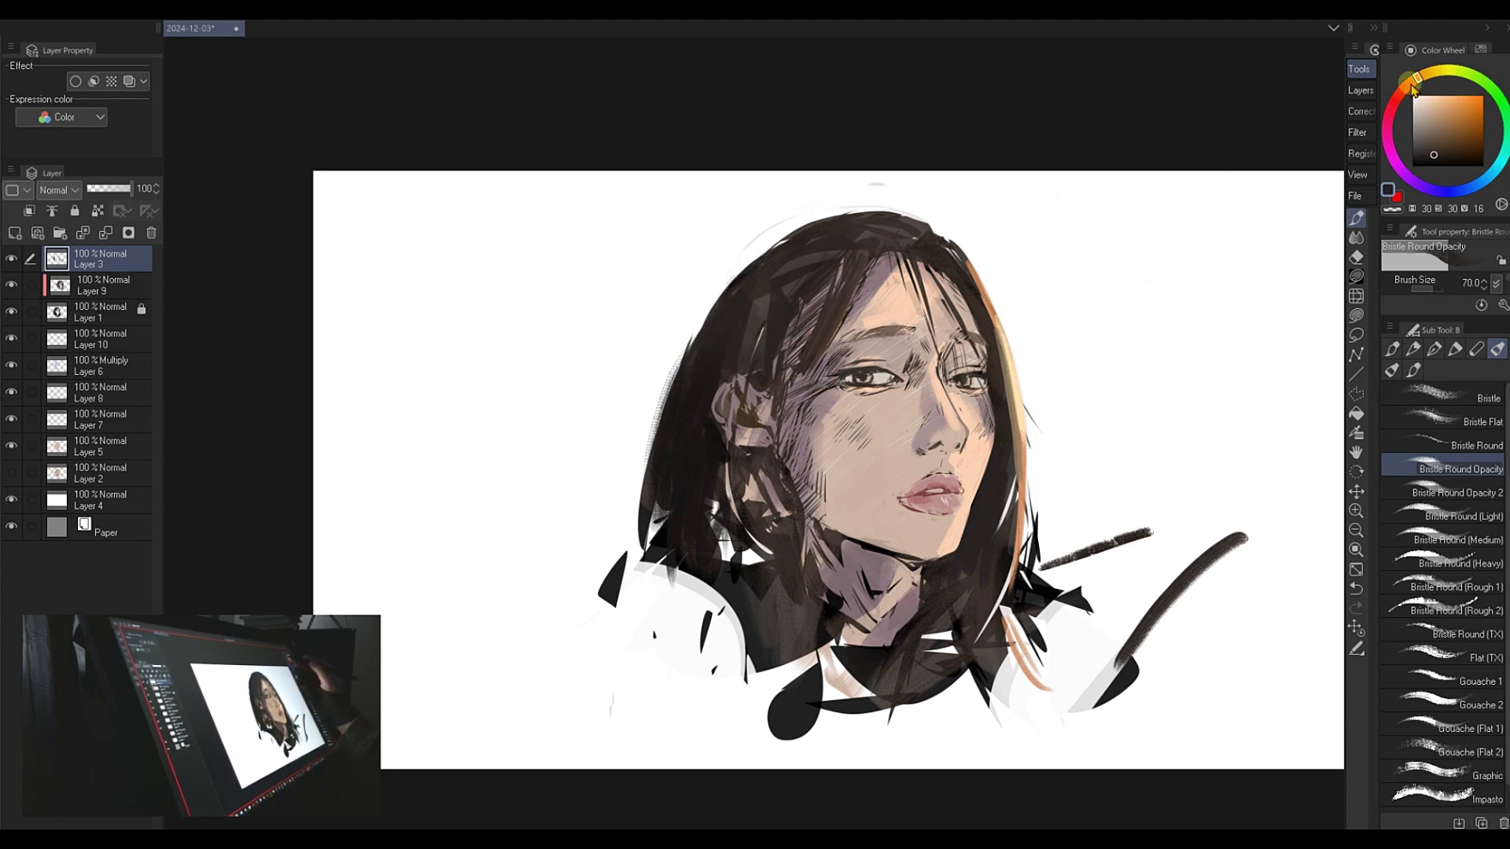
drag(1412, 83, 1401, 92)
click(1438, 126)
click(1443, 124)
drag(706, 383, 818, 239)
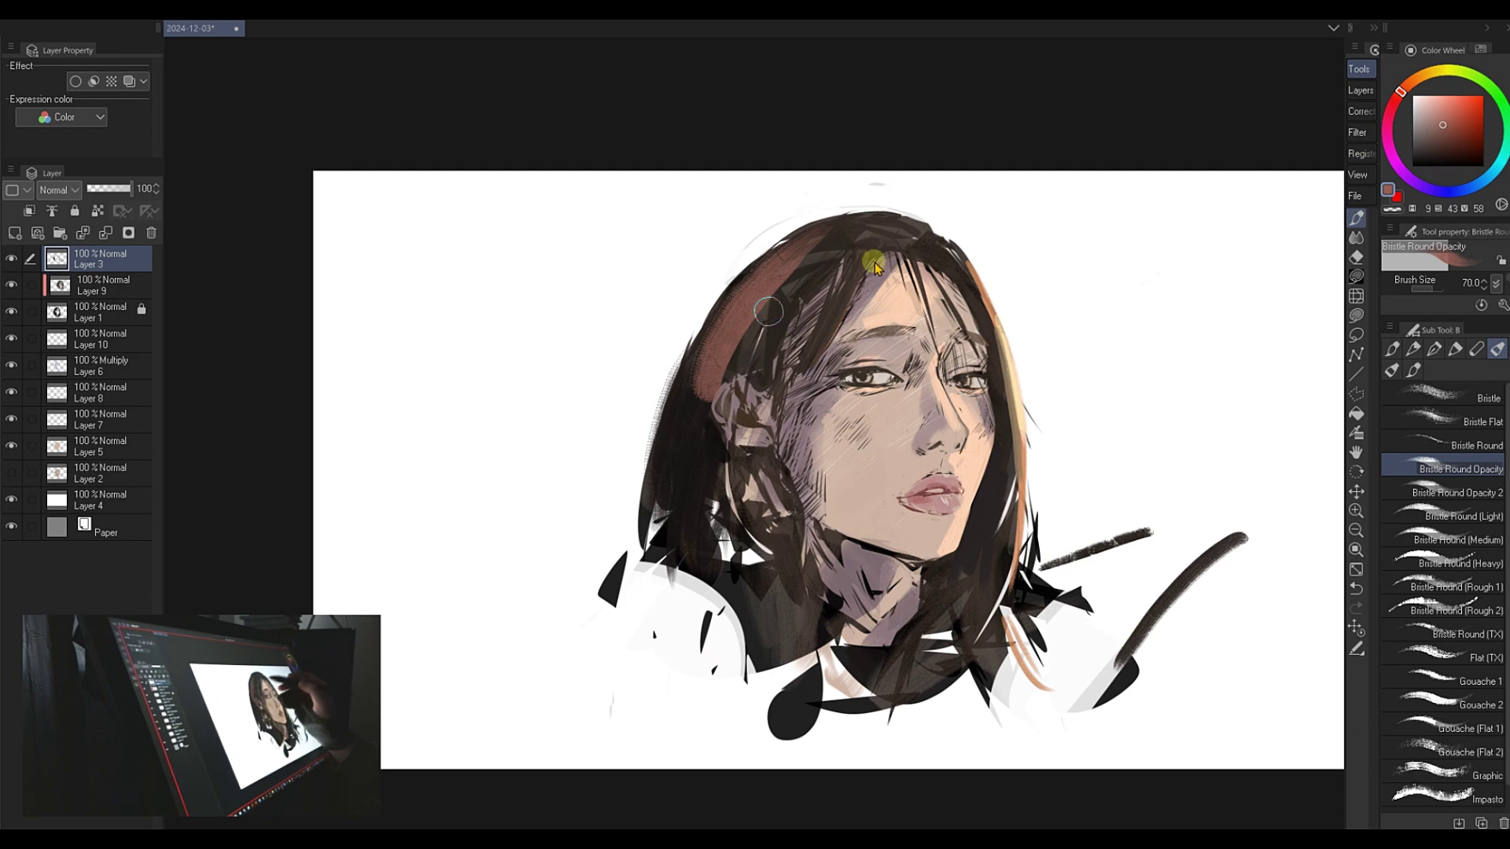
key(ctrl+z)
click(1431, 140)
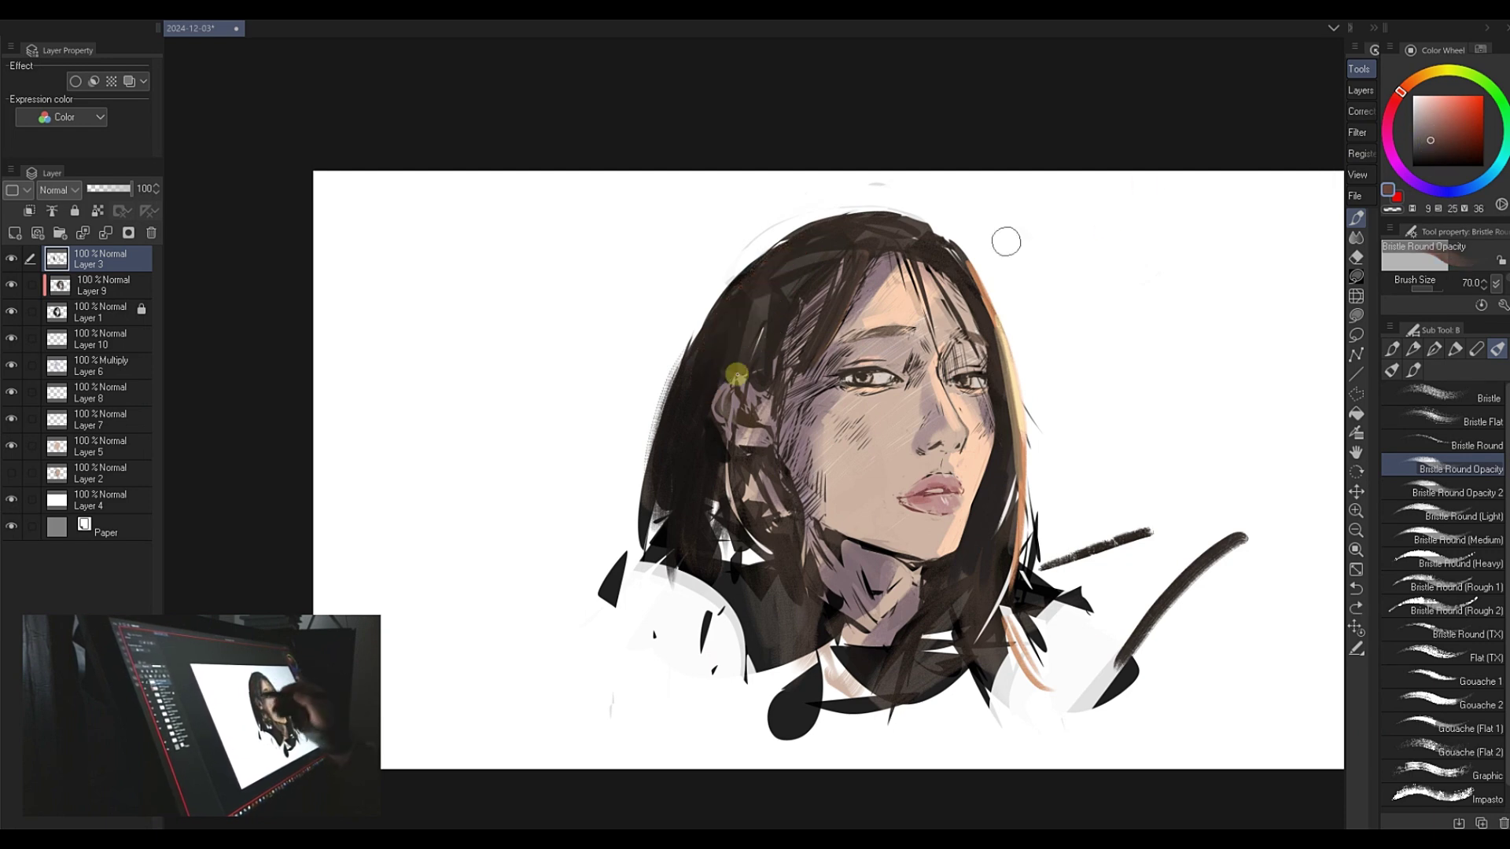
mouse_move(697, 385)
mouse_down()
mouse_move(843, 219)
mouse_move(821, 251)
mouse_up()
key(ctrl+z)
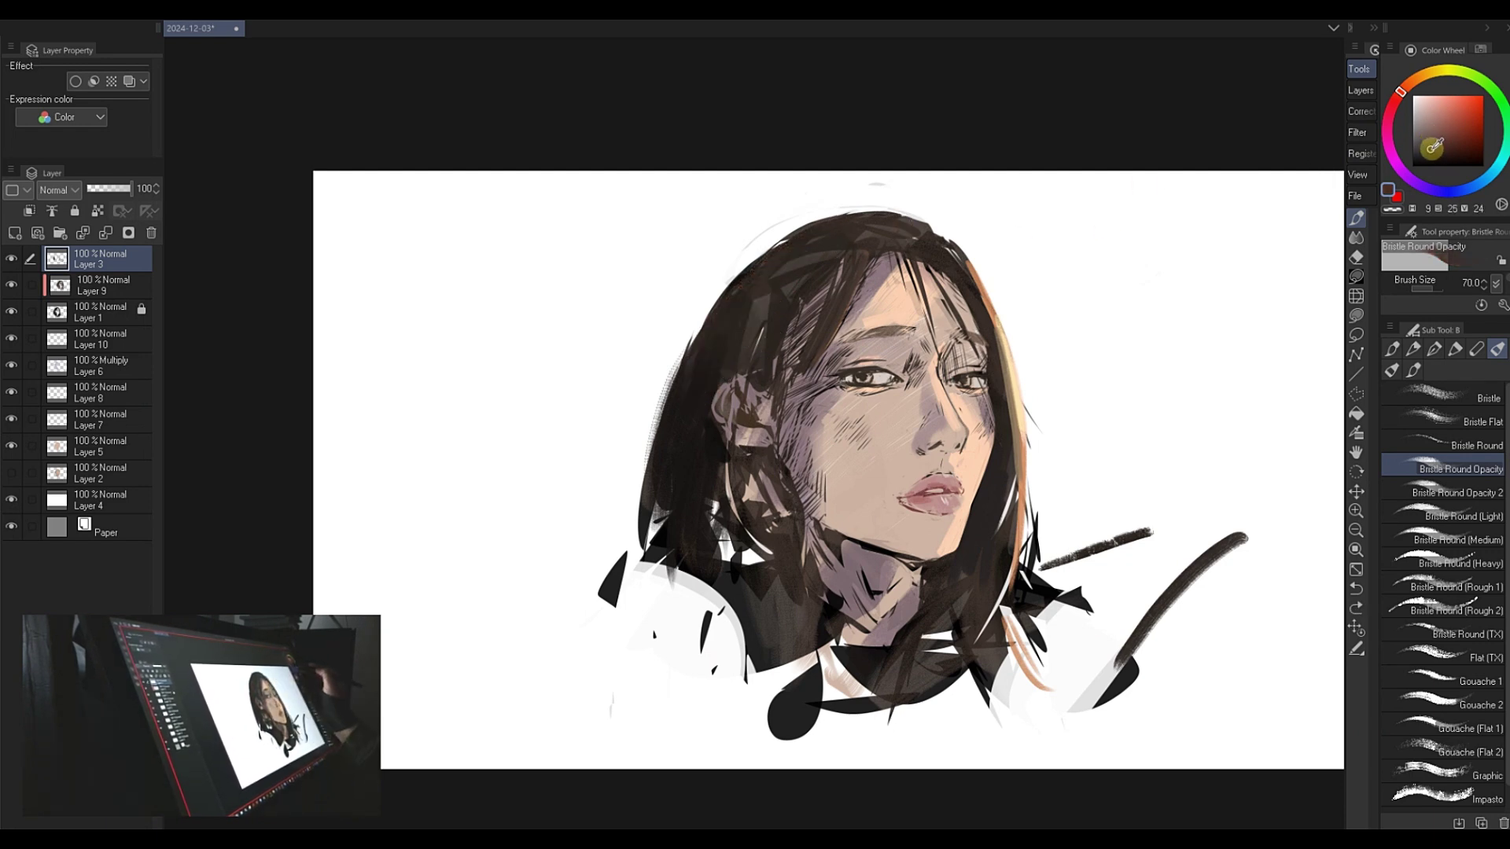
drag(697, 378, 829, 243)
- Reduce the brush to size 7 and add thin stray strands and a pale yellow highlight along the hair's lit edge
alt+click(834, 252)
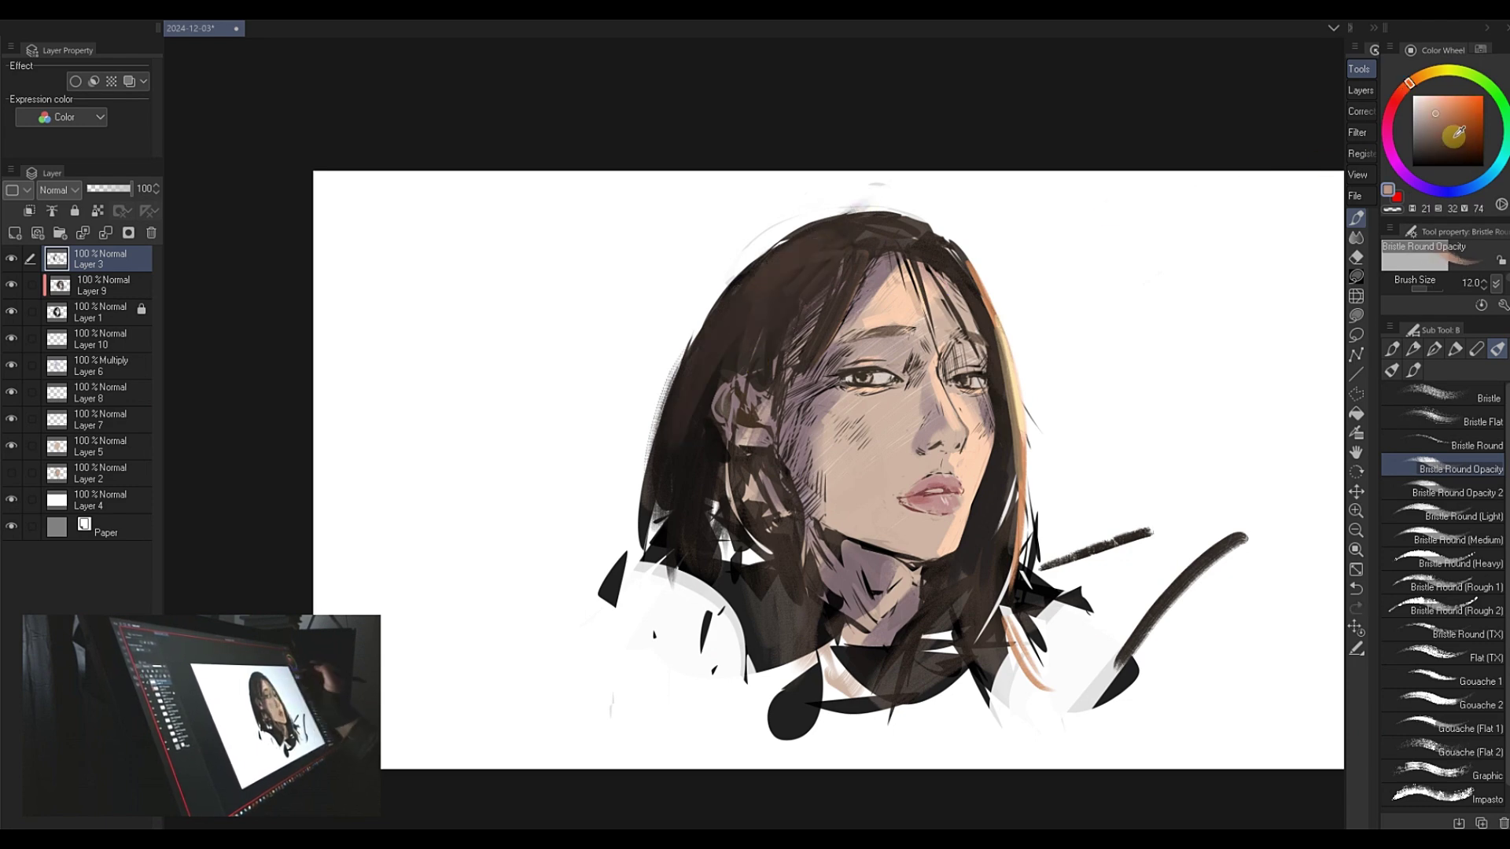
drag(1459, 131, 1427, 128)
key(bracketleft)
key(bracketleft)
key(bracketleft)
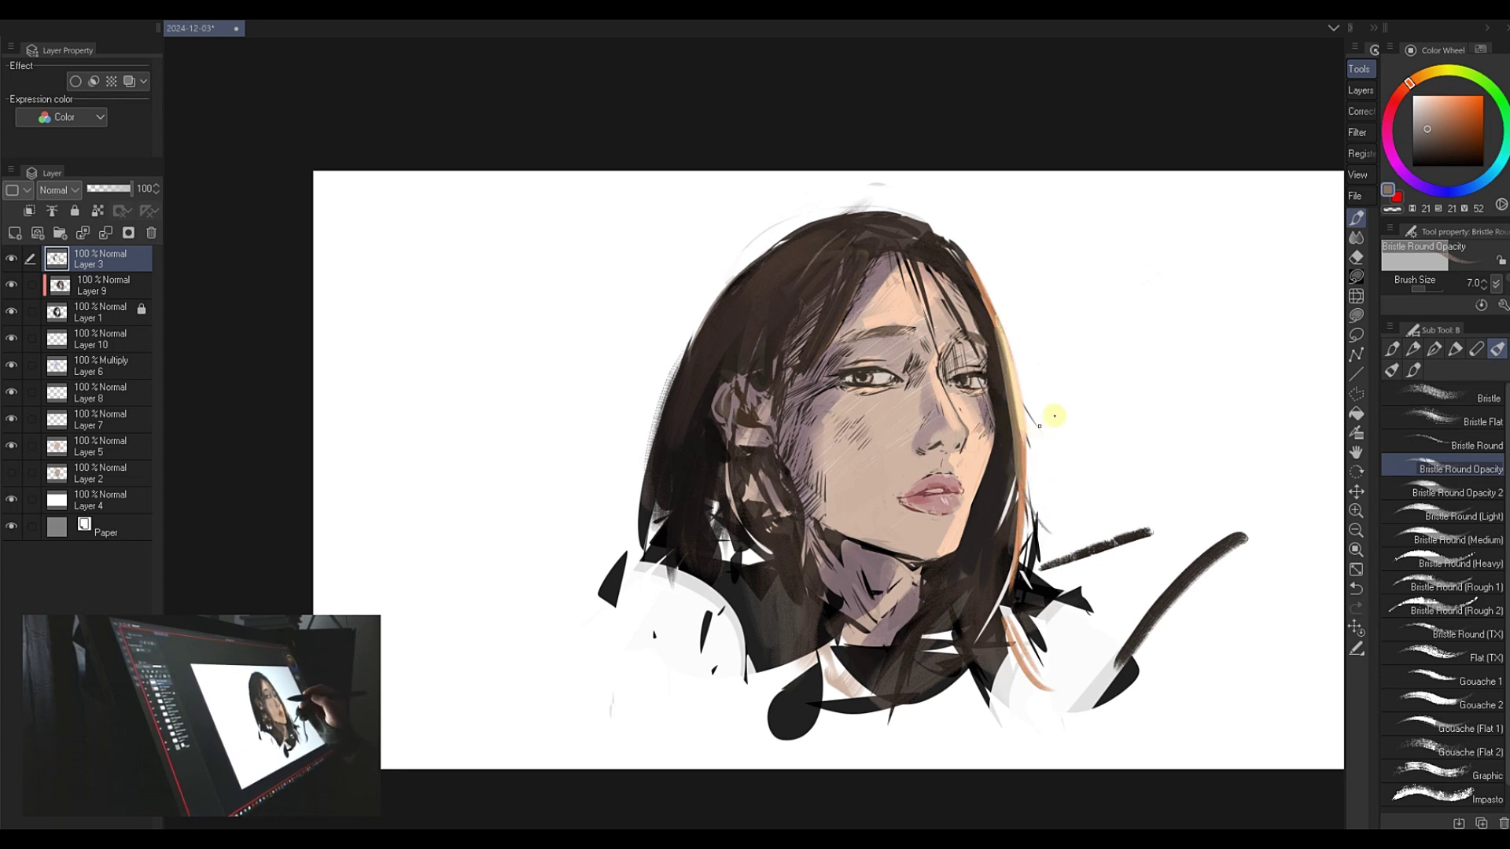
alt+click(1018, 442)
drag(1023, 483, 1029, 516)
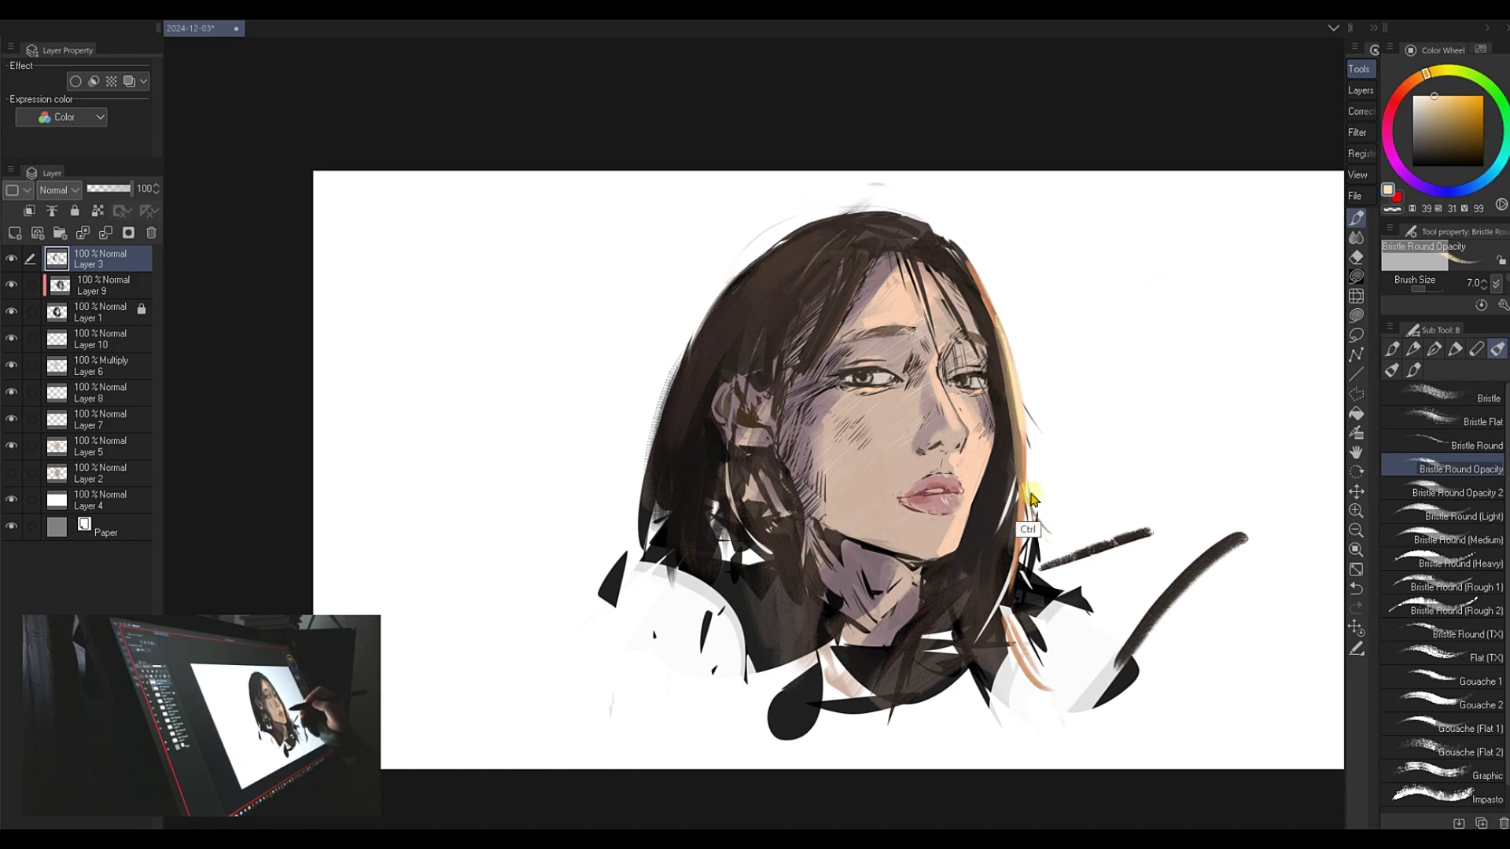
- Paint sampled skin tones over the neck and under the chin to soften the jawline, enlarging the brush to size 17
alt+click(919, 588)
drag(919, 588, 887, 637)
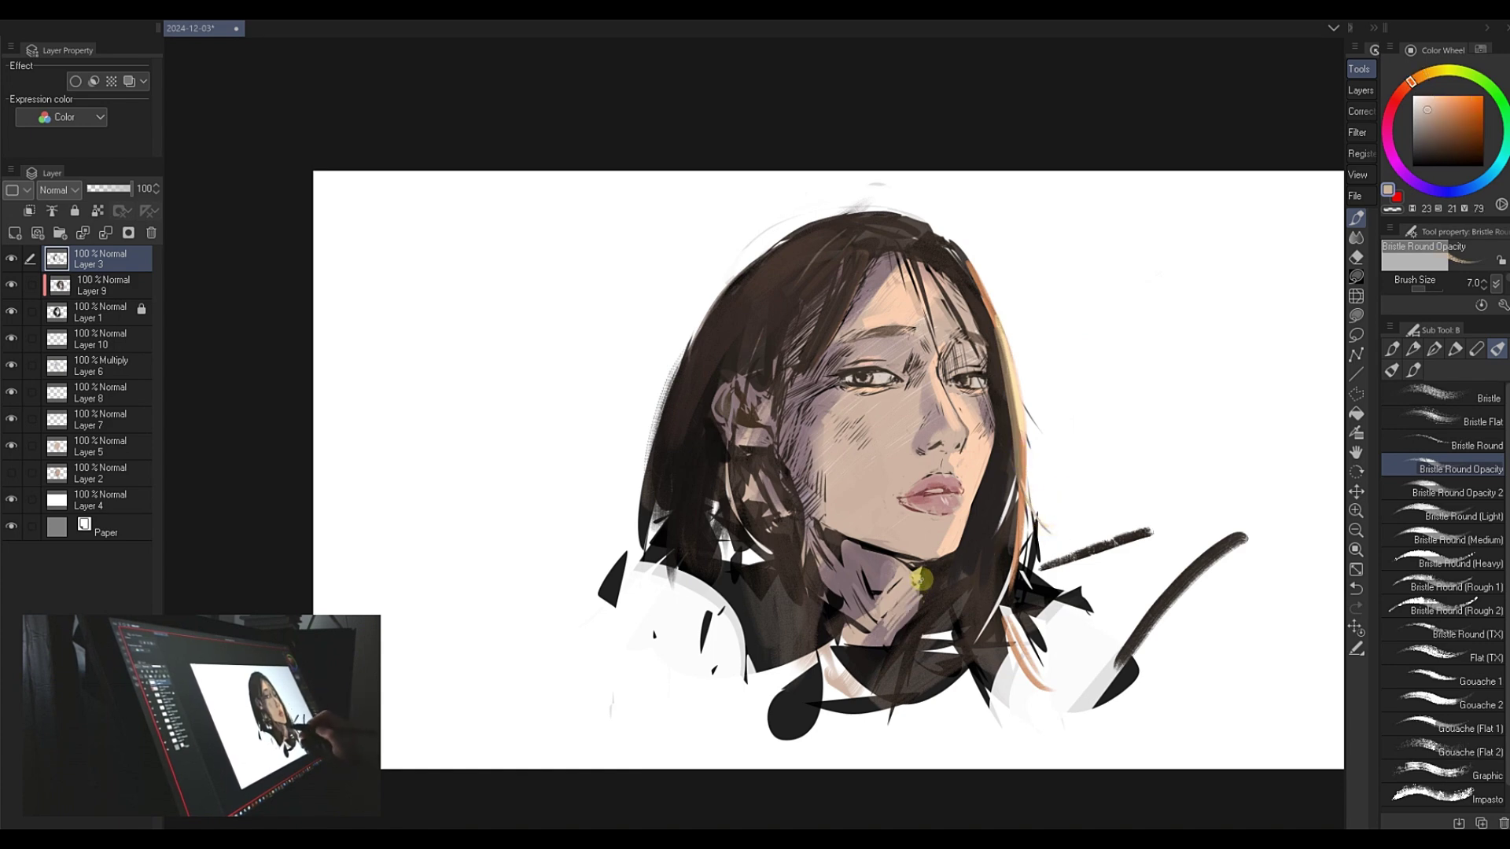
alt+click(917, 563)
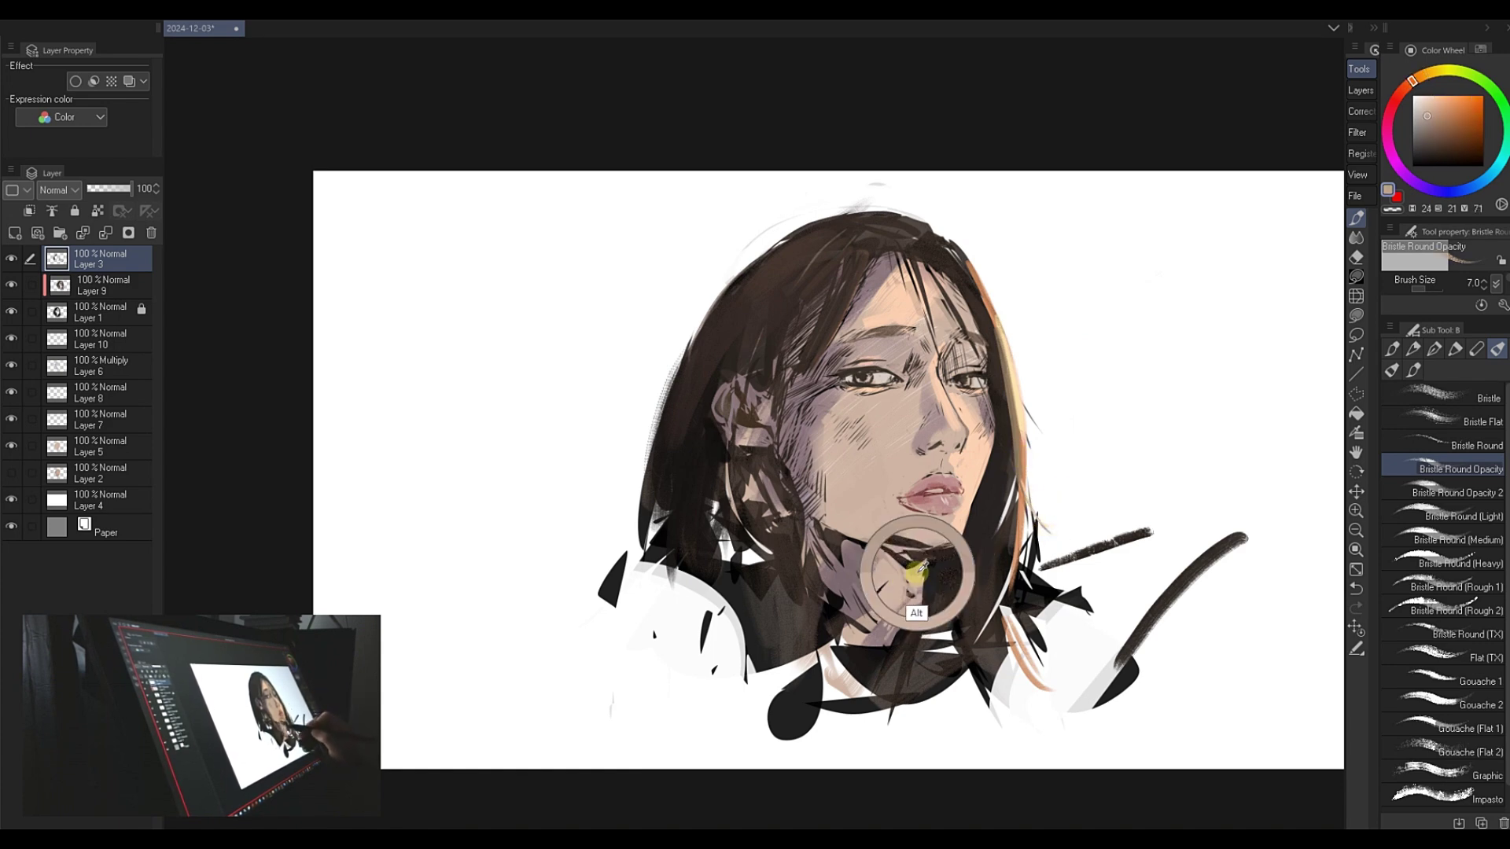
alt+click(918, 563)
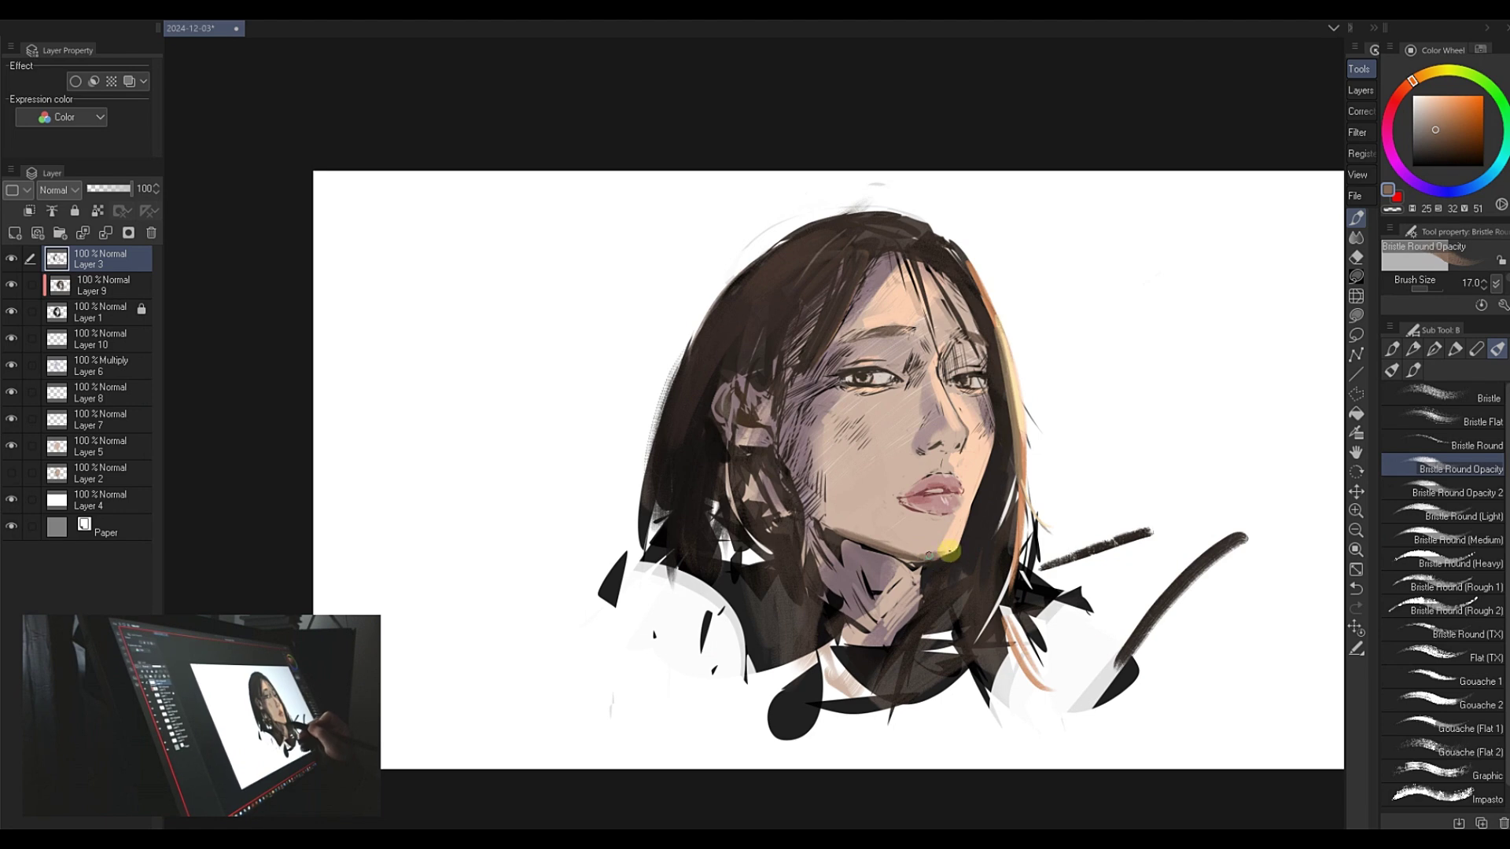
alt+click(920, 550)
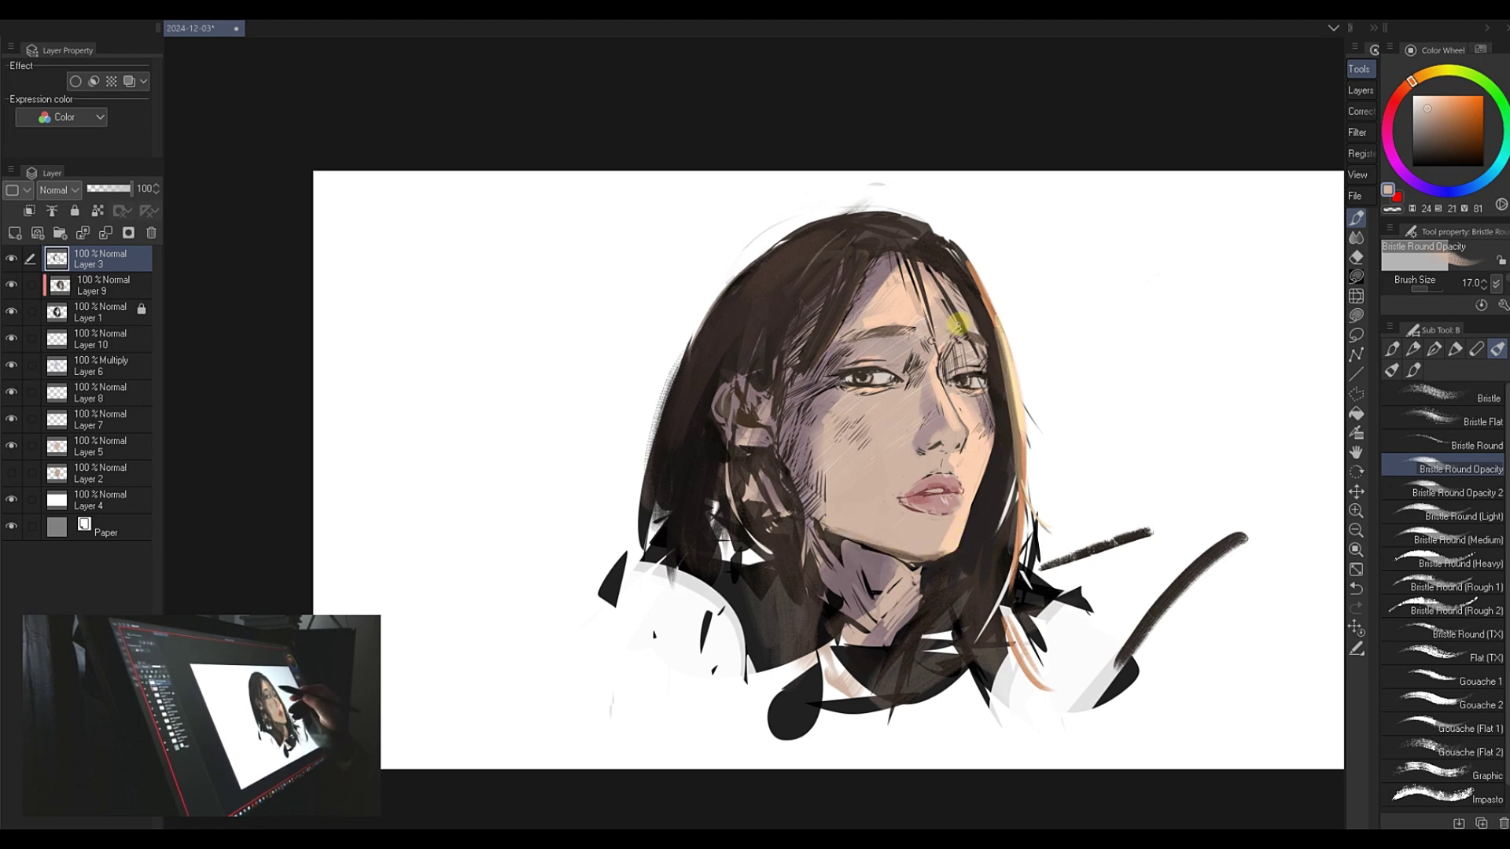
- Blend sampled skin tones along the nose bridge and around the eyes, reducing the brush to size 10
alt+click(920, 403)
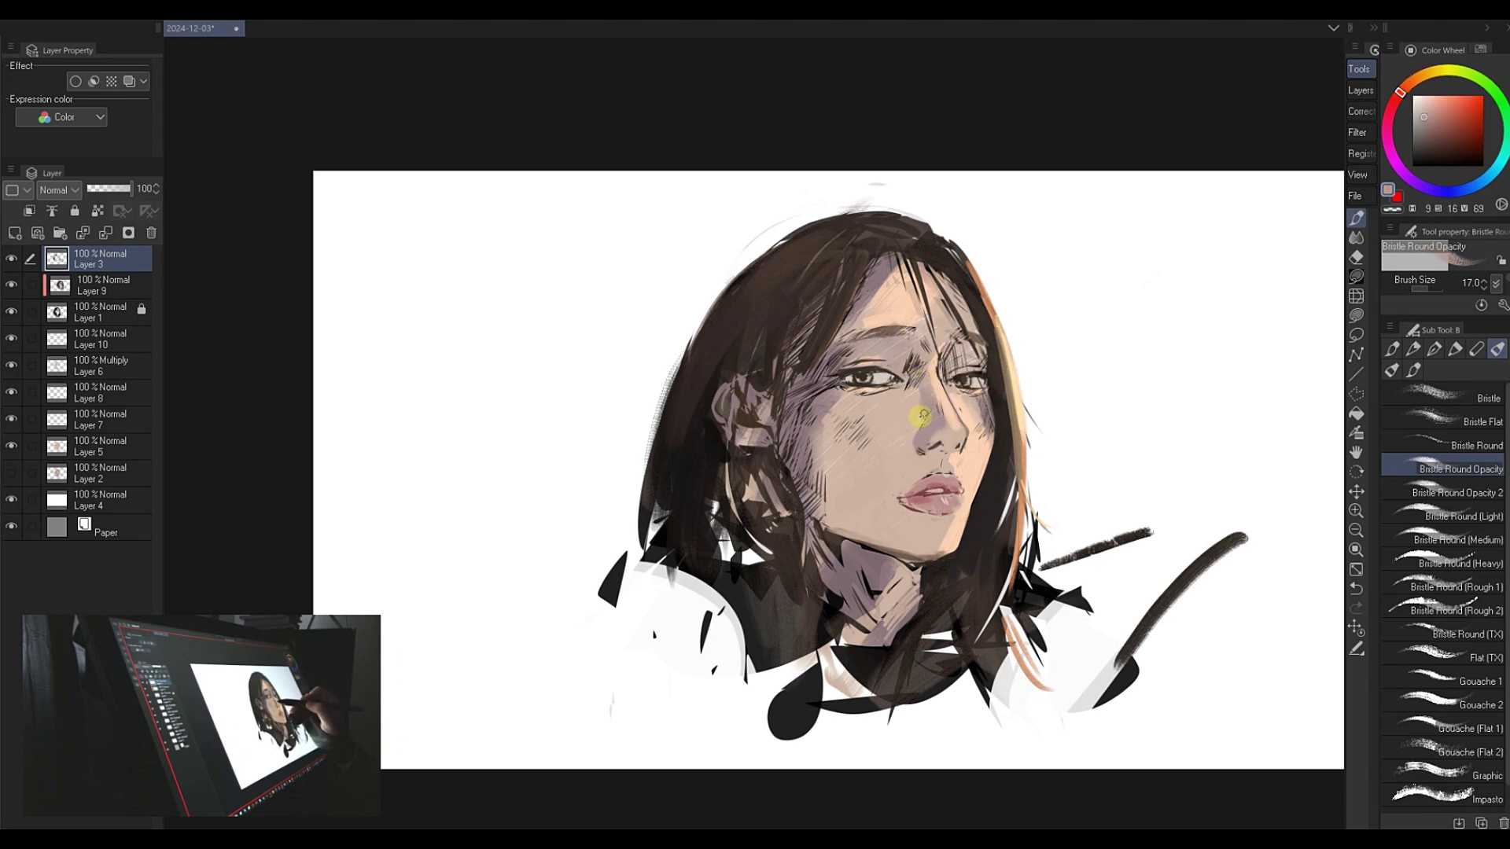
alt+click(920, 405)
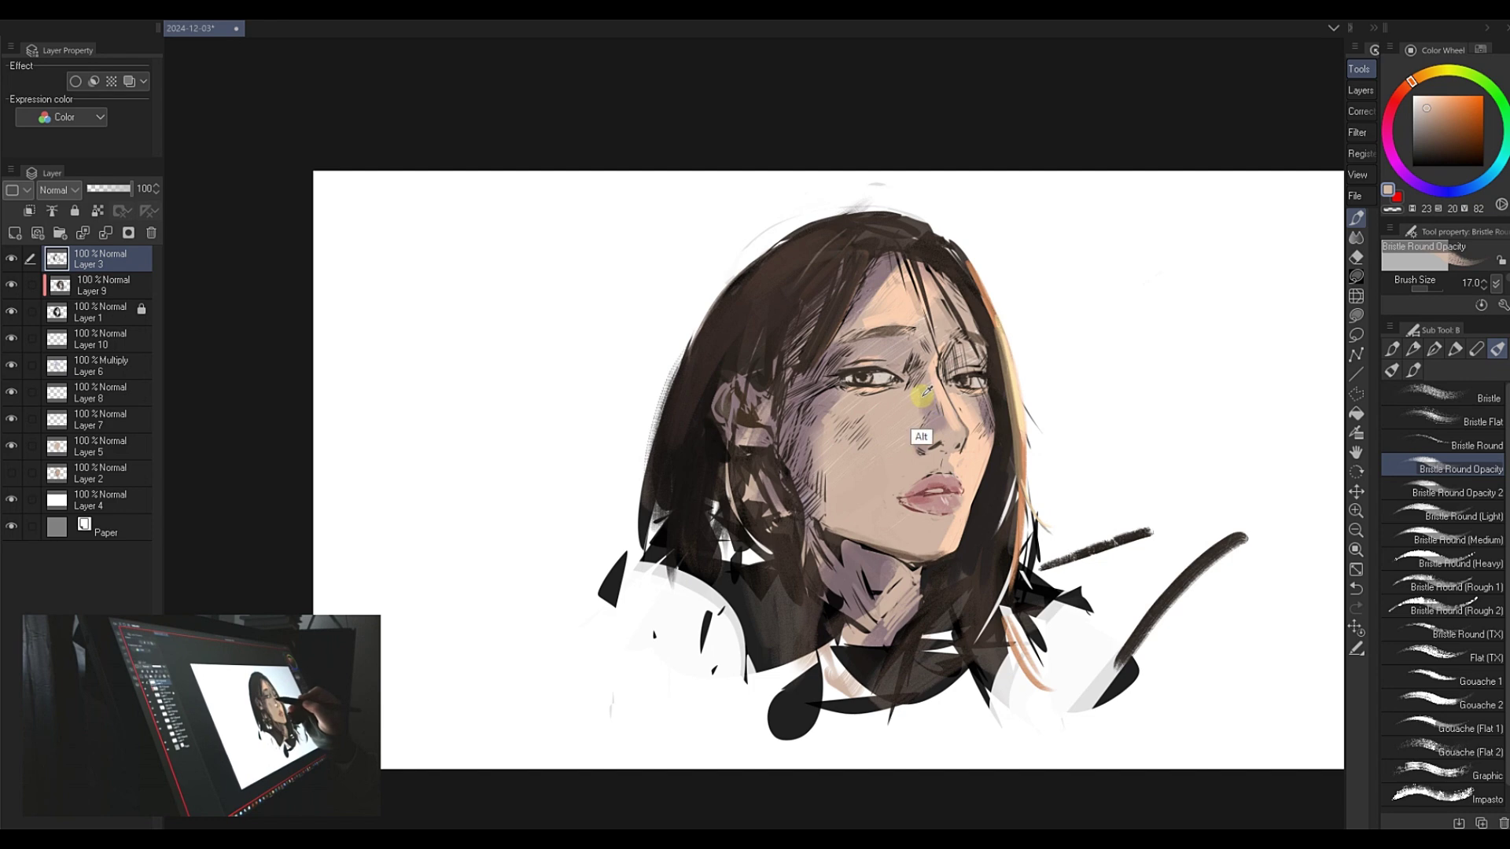
alt+click(925, 391)
alt+click(894, 343)
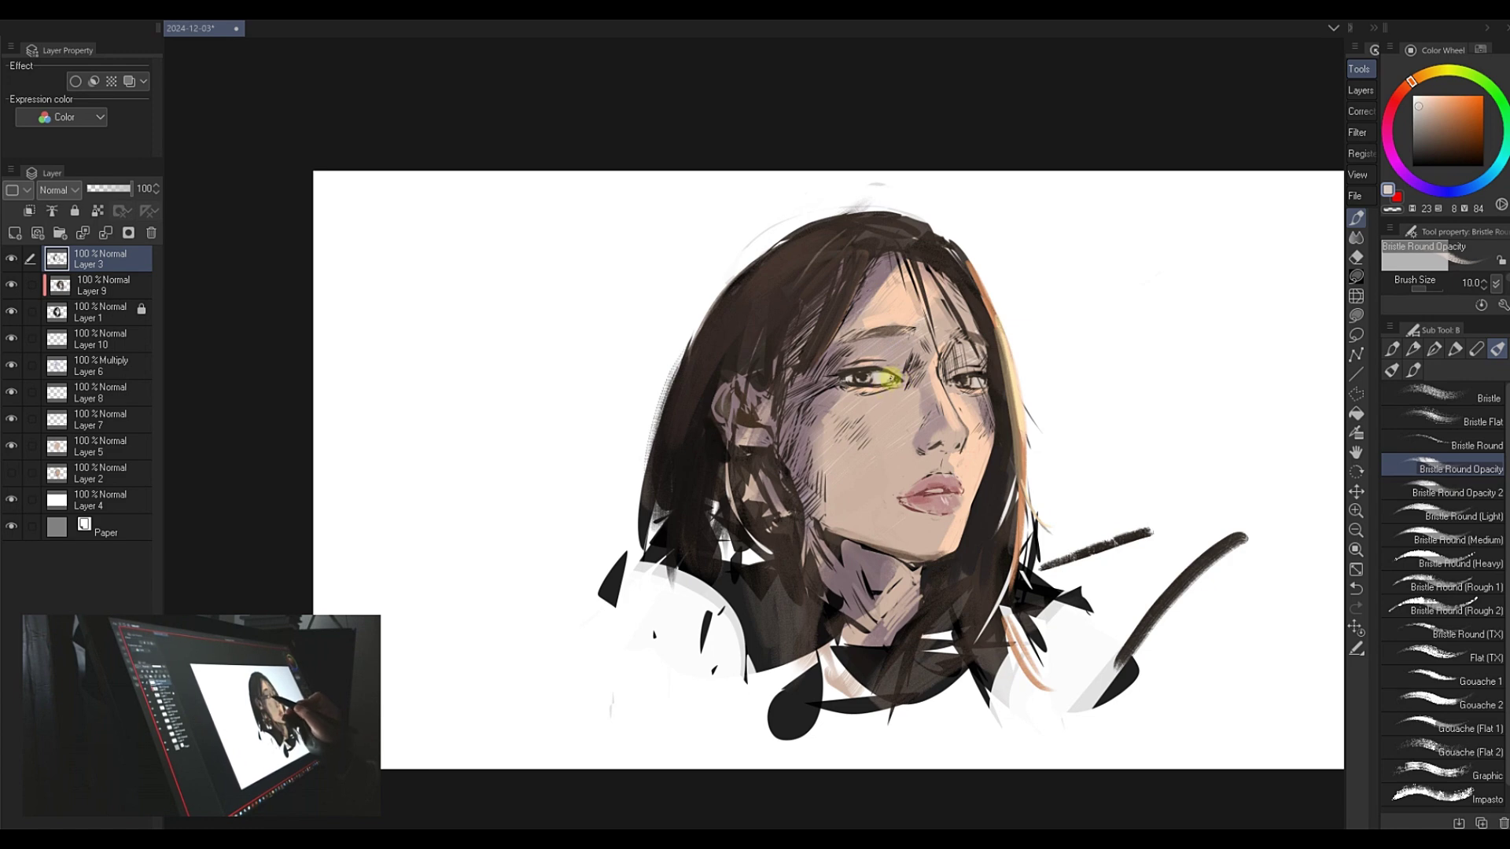
- Try tan and salmon strokes along the shadow-side eye and its upper lid at size 10, and undo them
alt+click(910, 425)
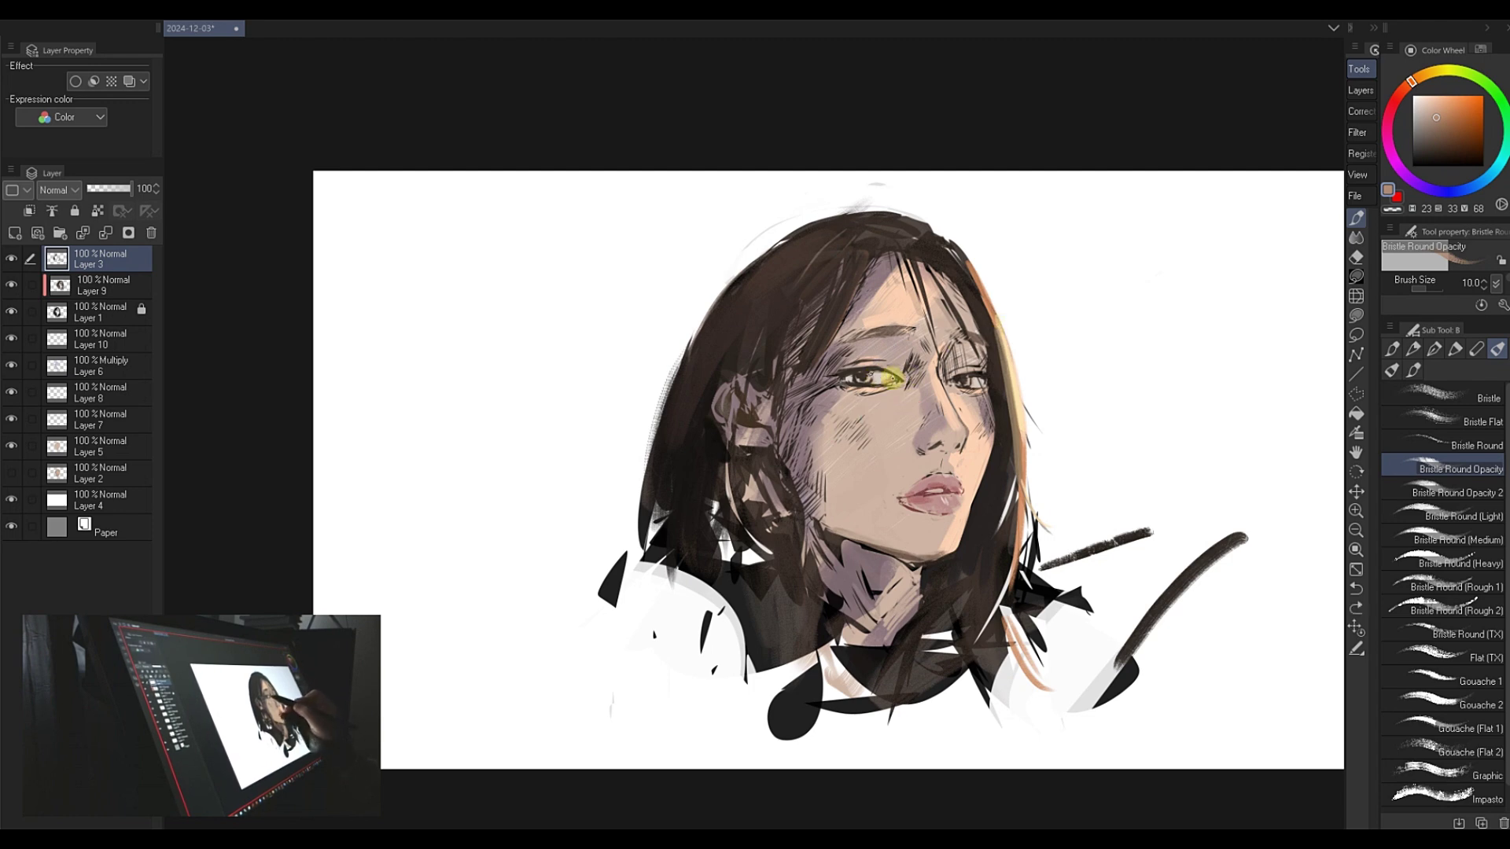
drag(897, 379, 861, 375)
key(ctrl+z)
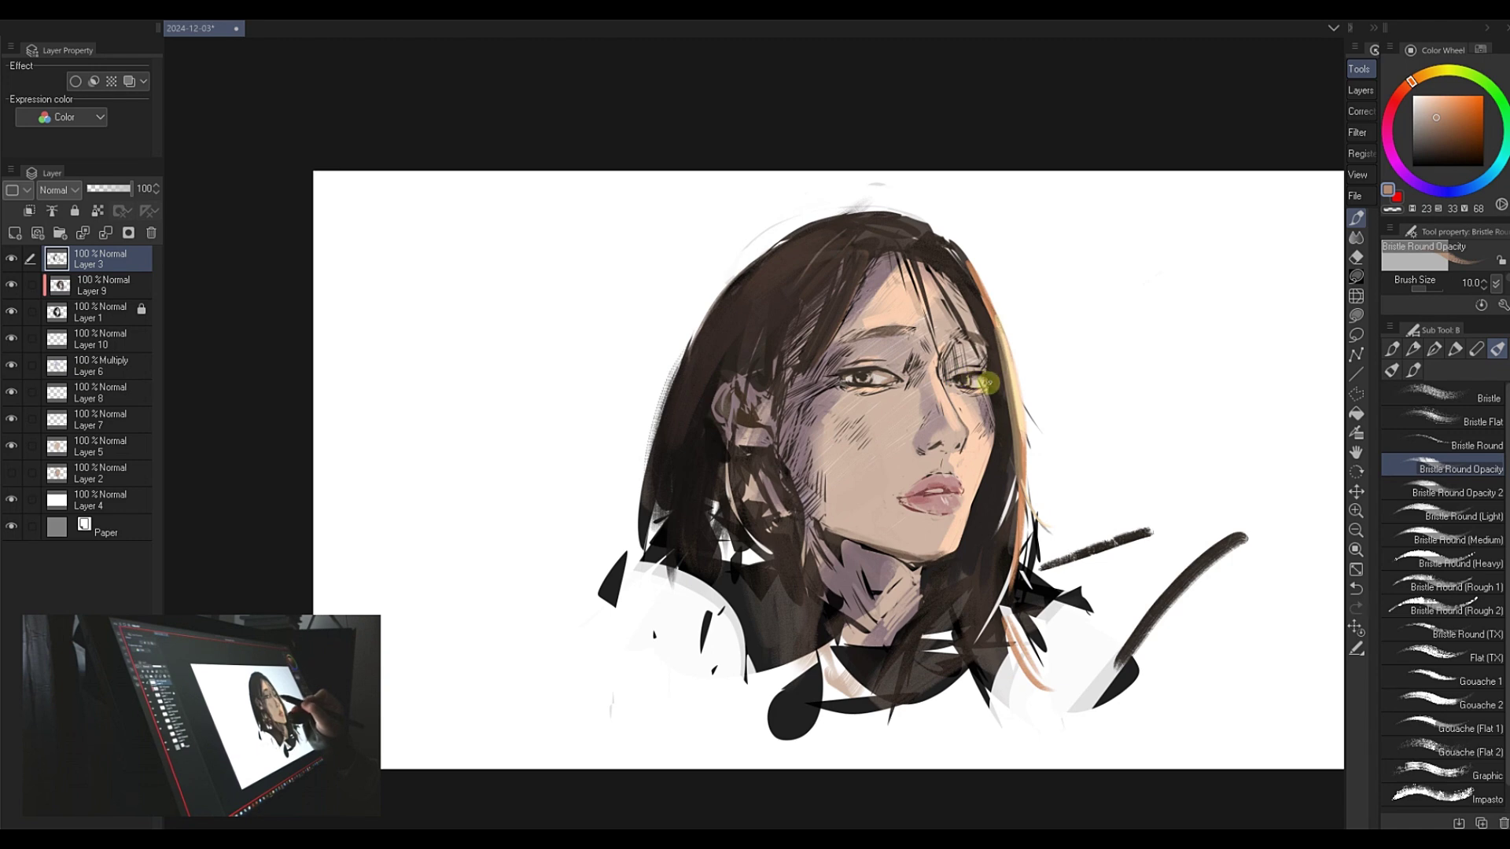
key(ctrl+z)
key(ctrl+z)
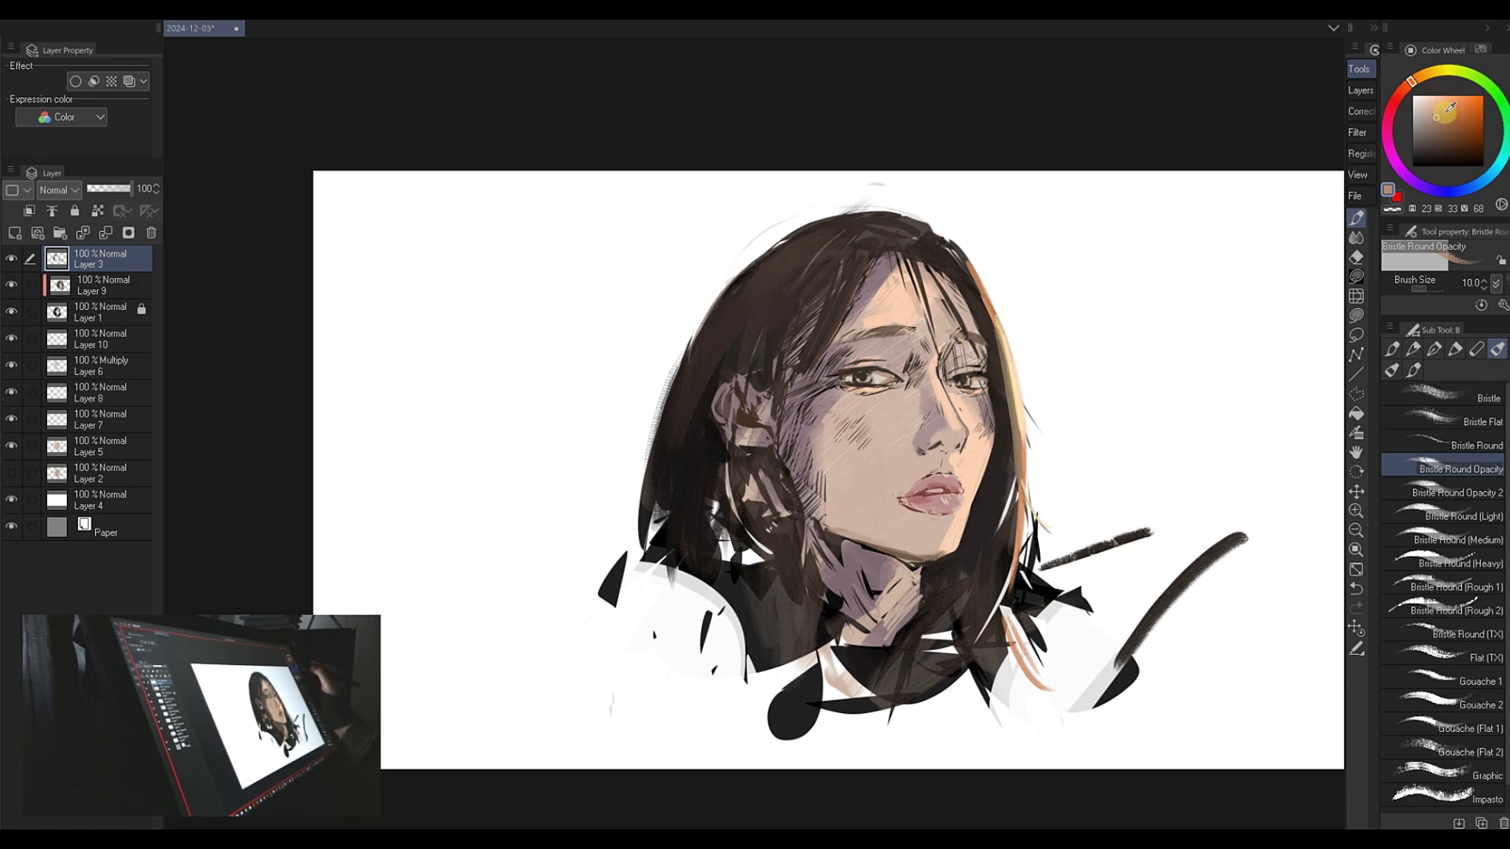
click(1403, 89)
click(1447, 112)
drag(878, 362, 849, 368)
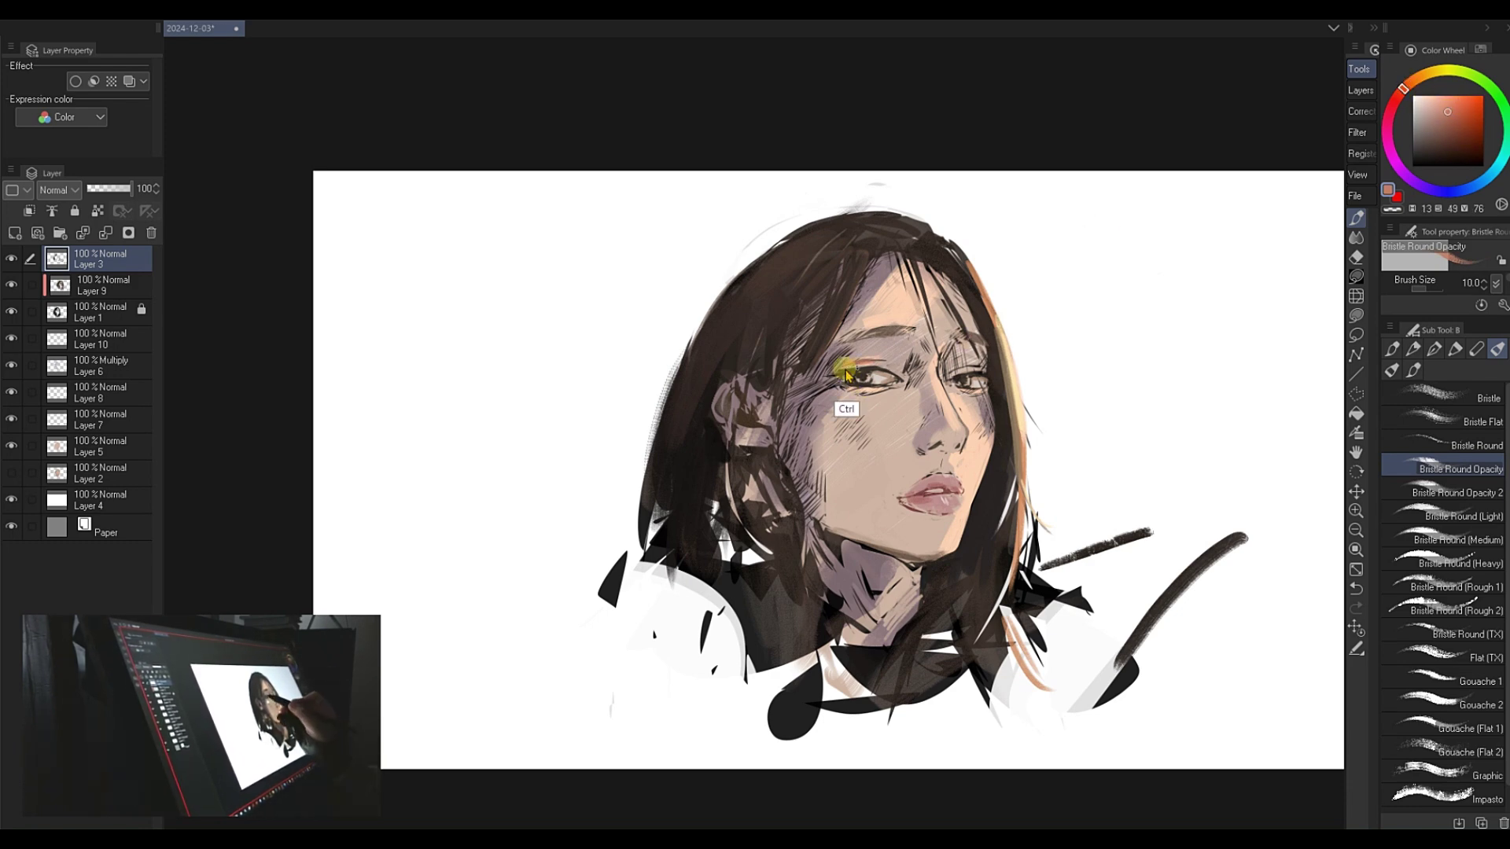
key(ctrl+z)
- Tint the upper eyelid on the shadow side with a muted red, using the brush at size 12
click(1456, 120)
drag(1407, 87, 1397, 95)
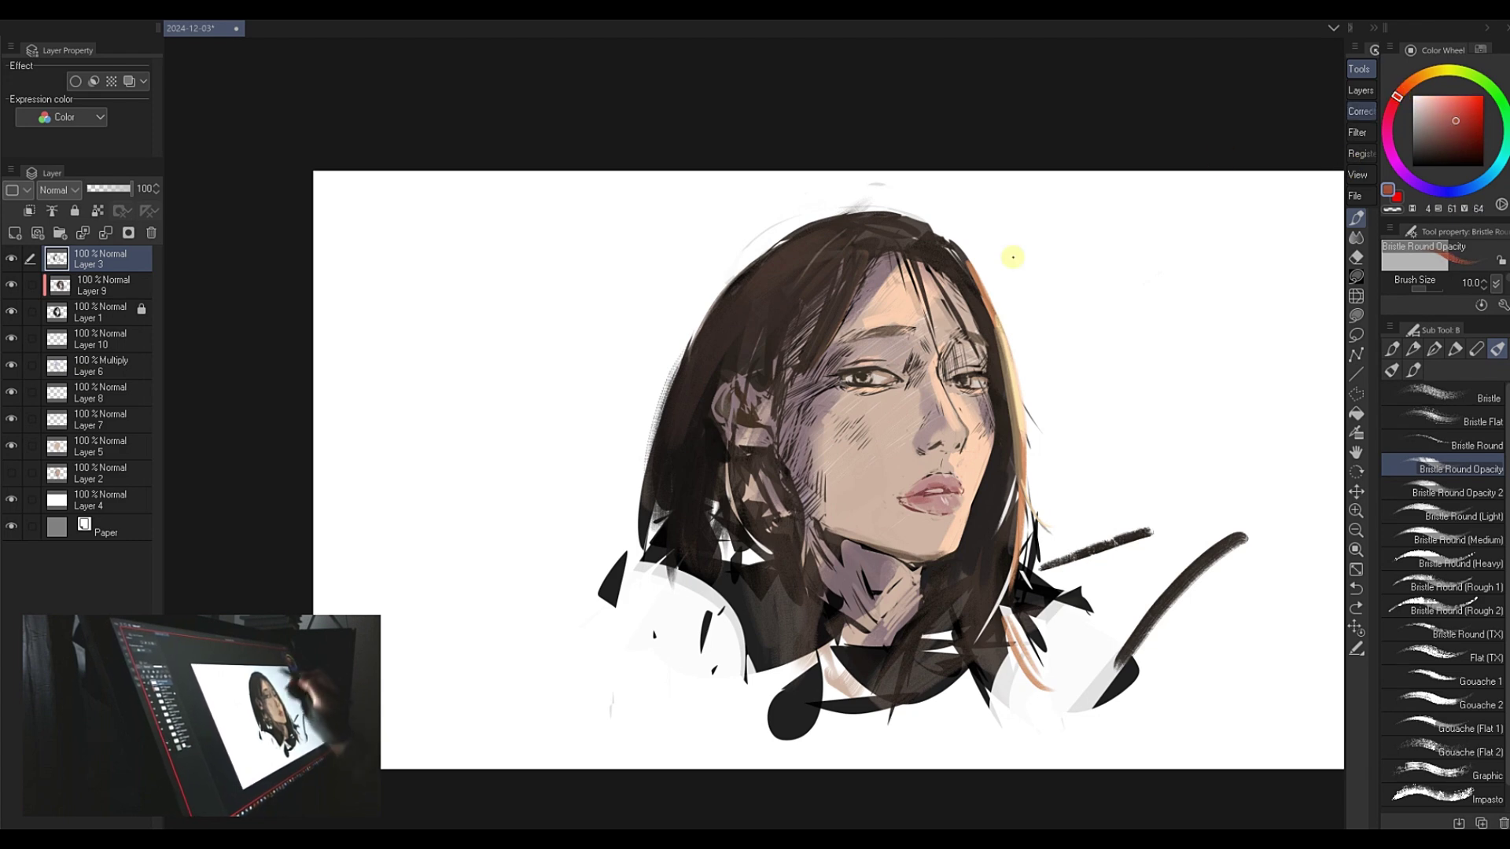
drag(844, 371, 896, 363)
click(1436, 125)
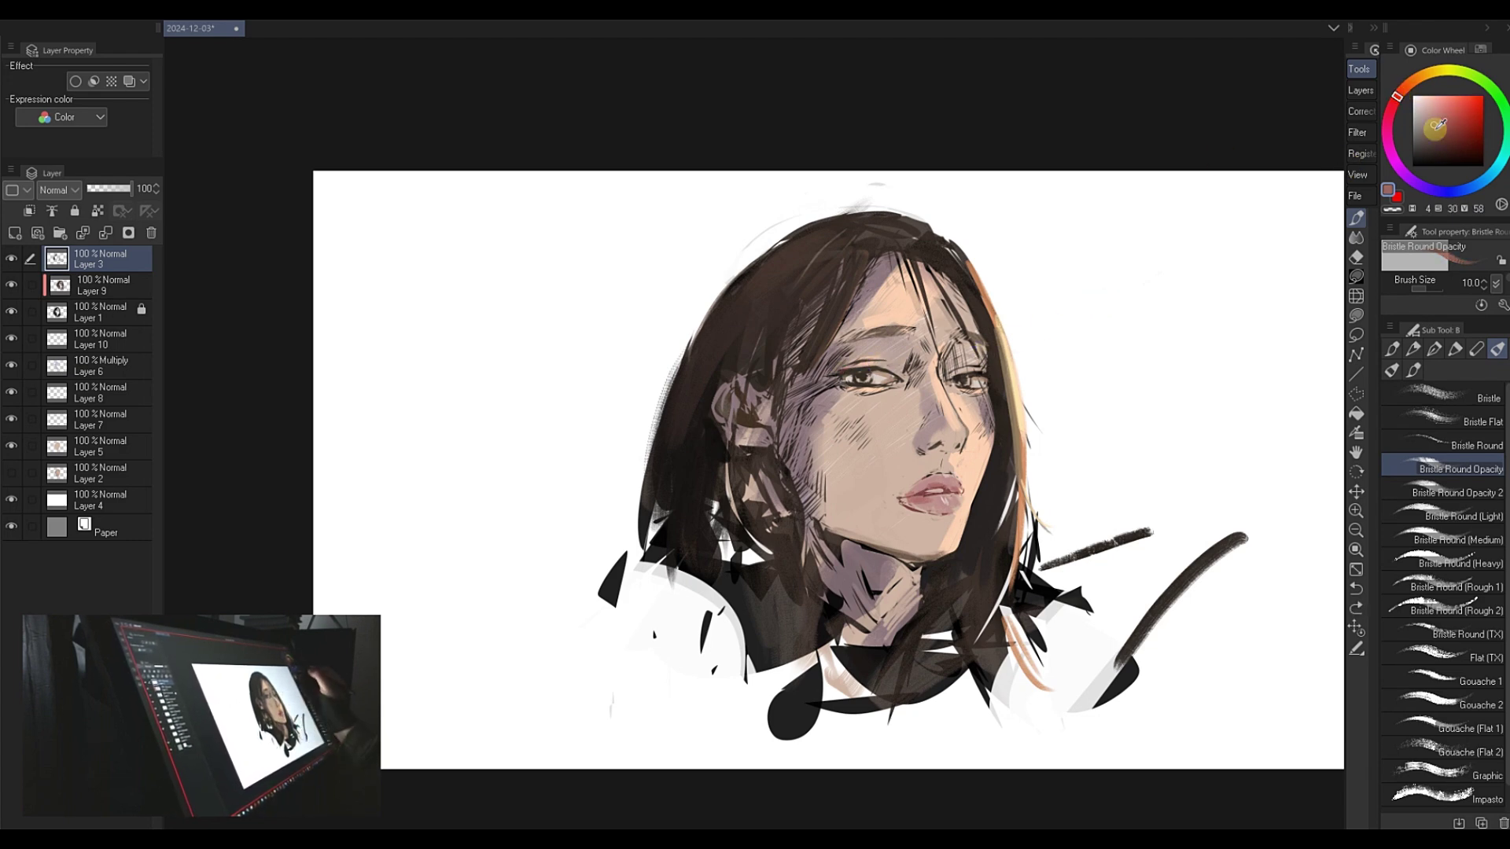
alt+click(845, 372)
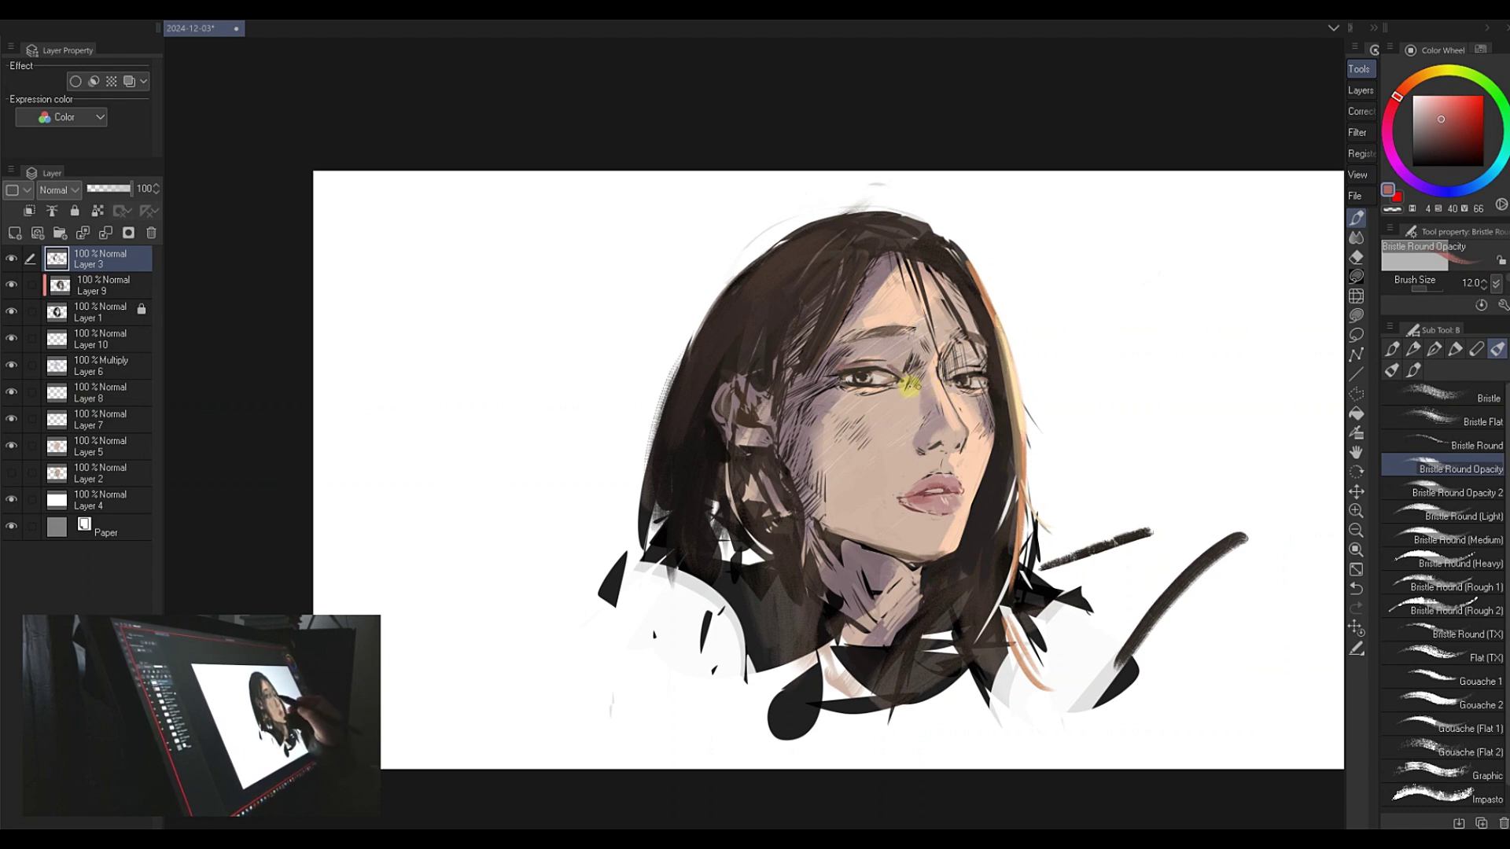
- Try a pink blush on the shadowed cheek and beside the far eye with the brush at size 40, and undo it
alt+click(963, 370)
key(bracketright)
key(bracketright)
drag(839, 417, 859, 482)
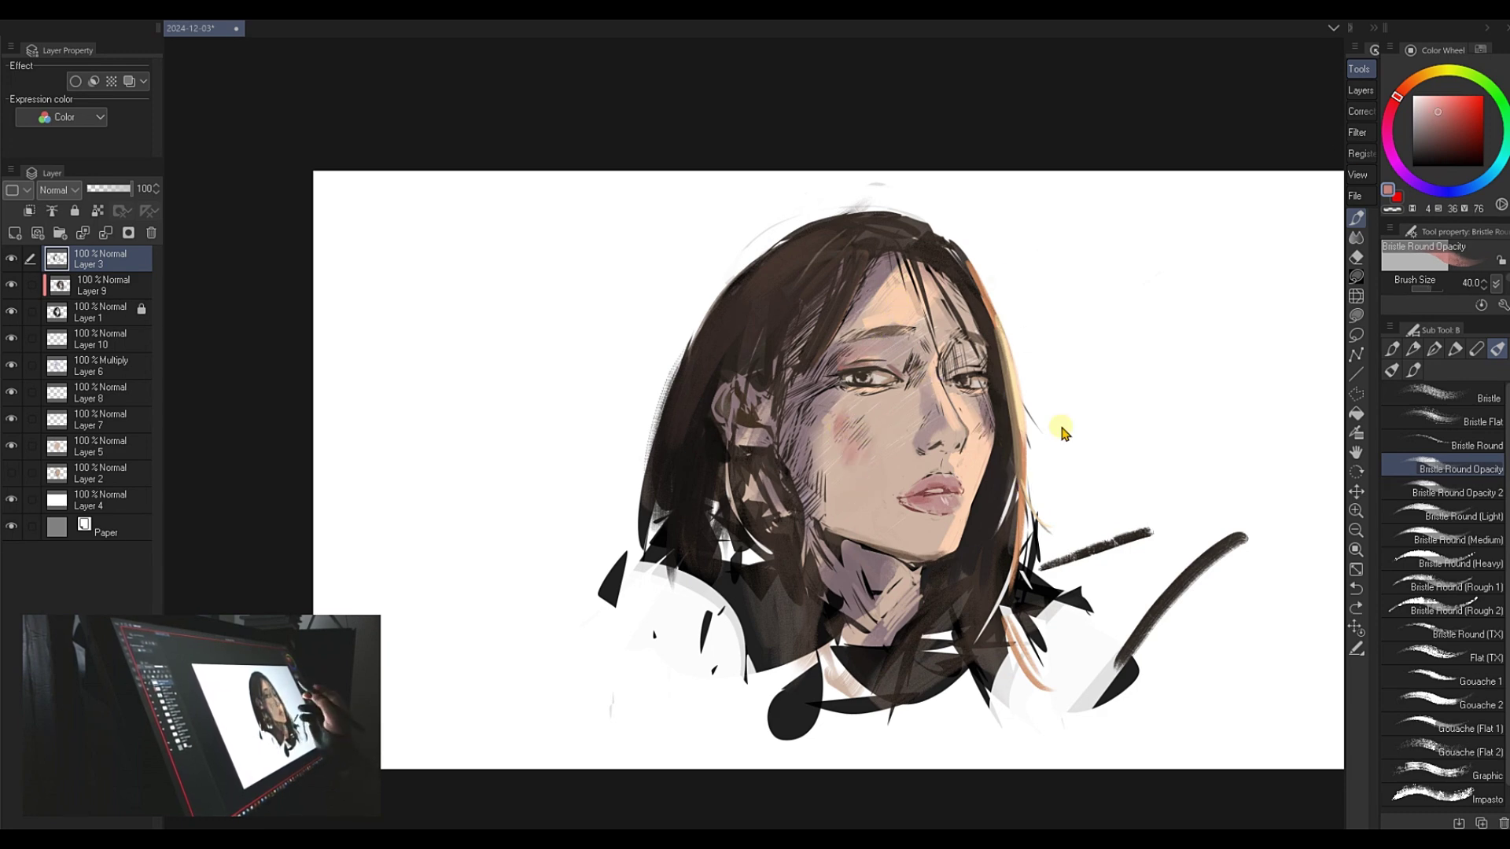
key(ctrl)
mouse_move(978, 368)
mouse_down()
mouse_move(988, 384)
mouse_move(993, 359)
mouse_up()
key(ctrl+z)
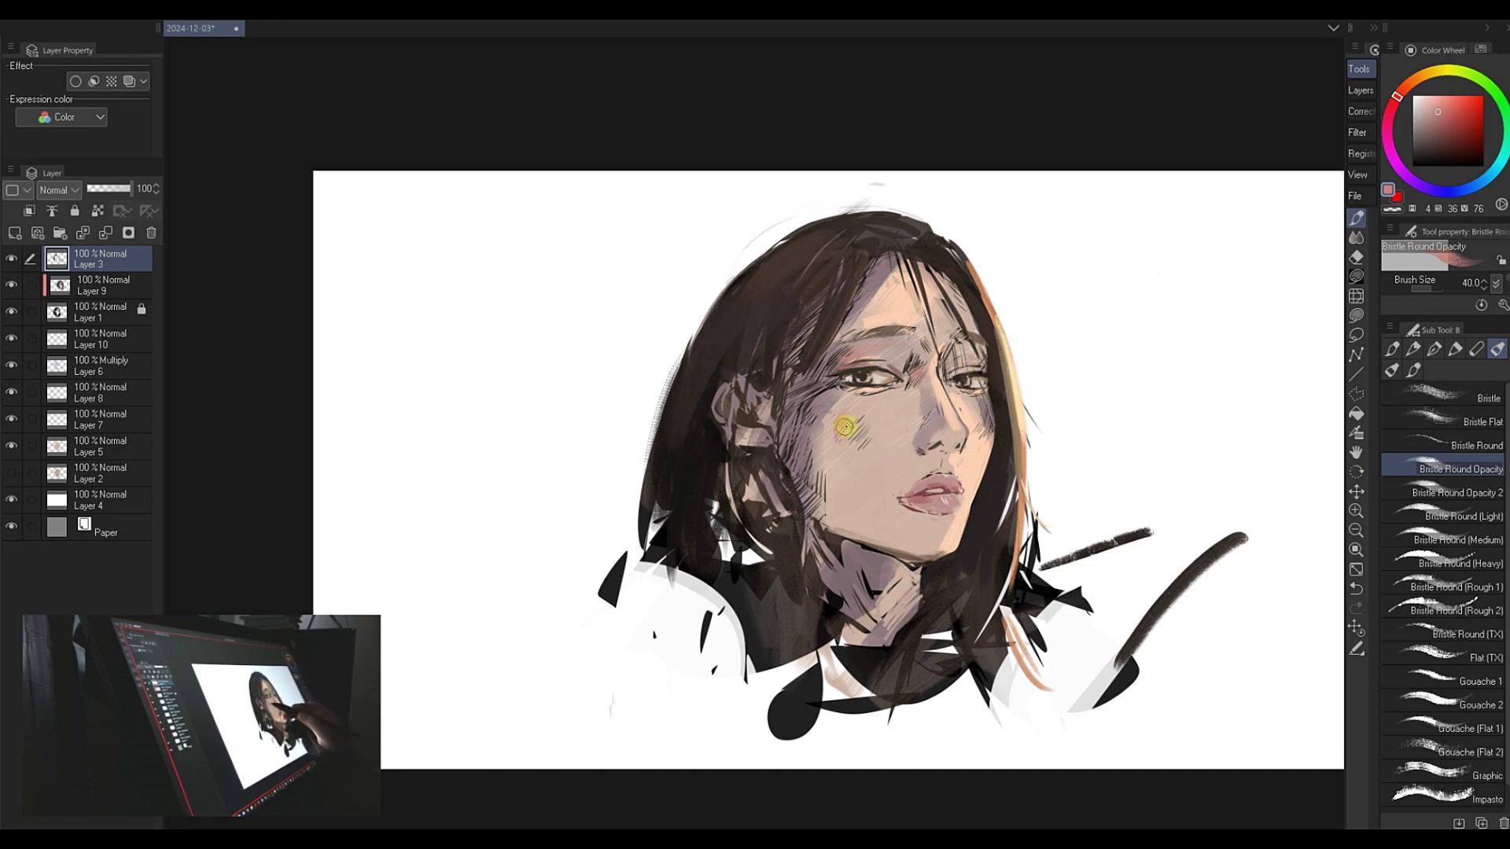
key(ctrl+z)
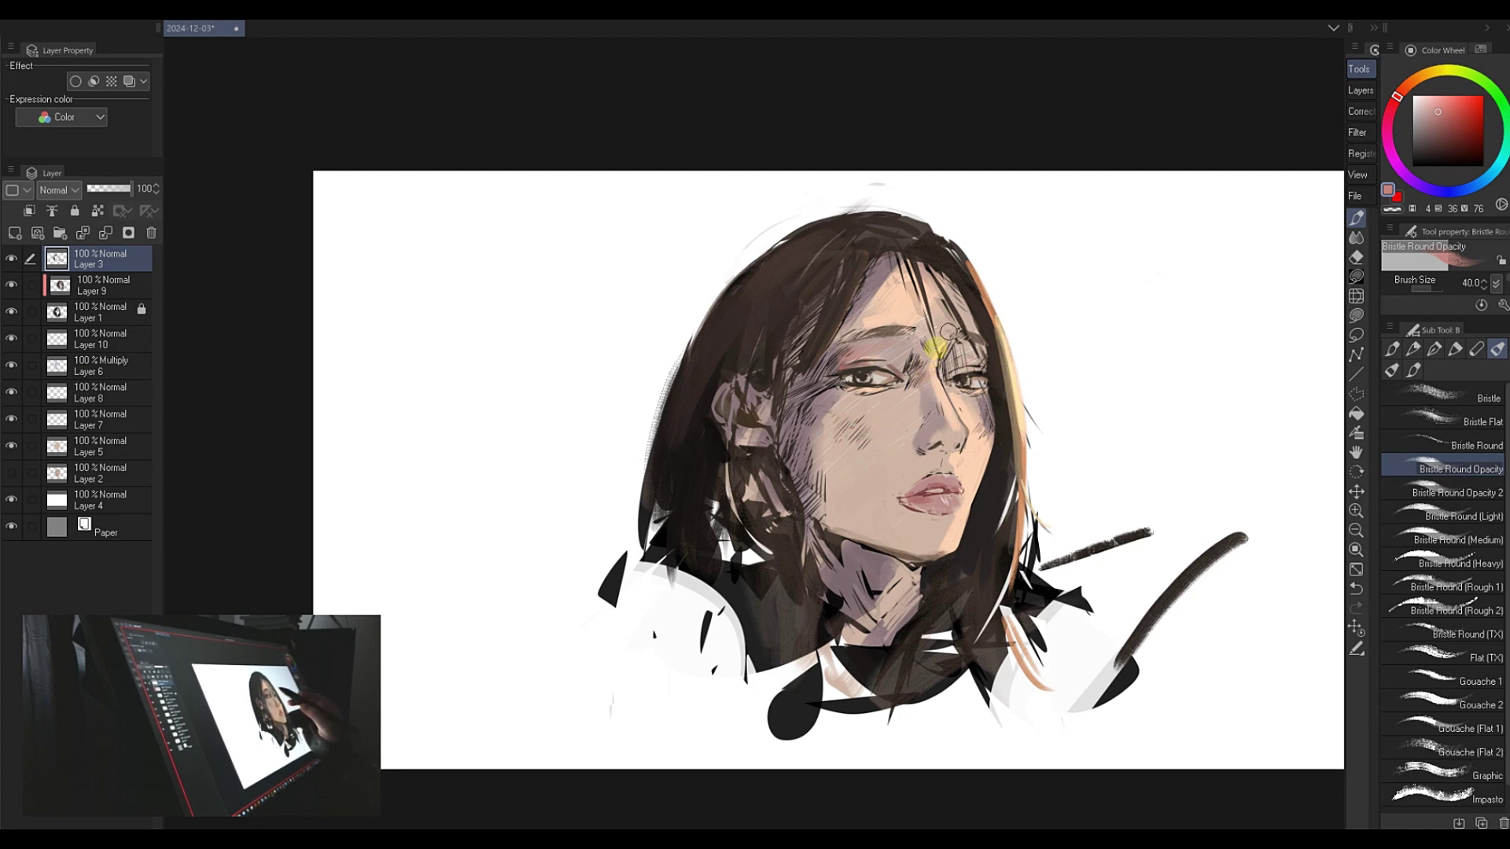
- Sample the pale peach of the forehead and brighten the skin just below the hairline
alt+click(887, 277)
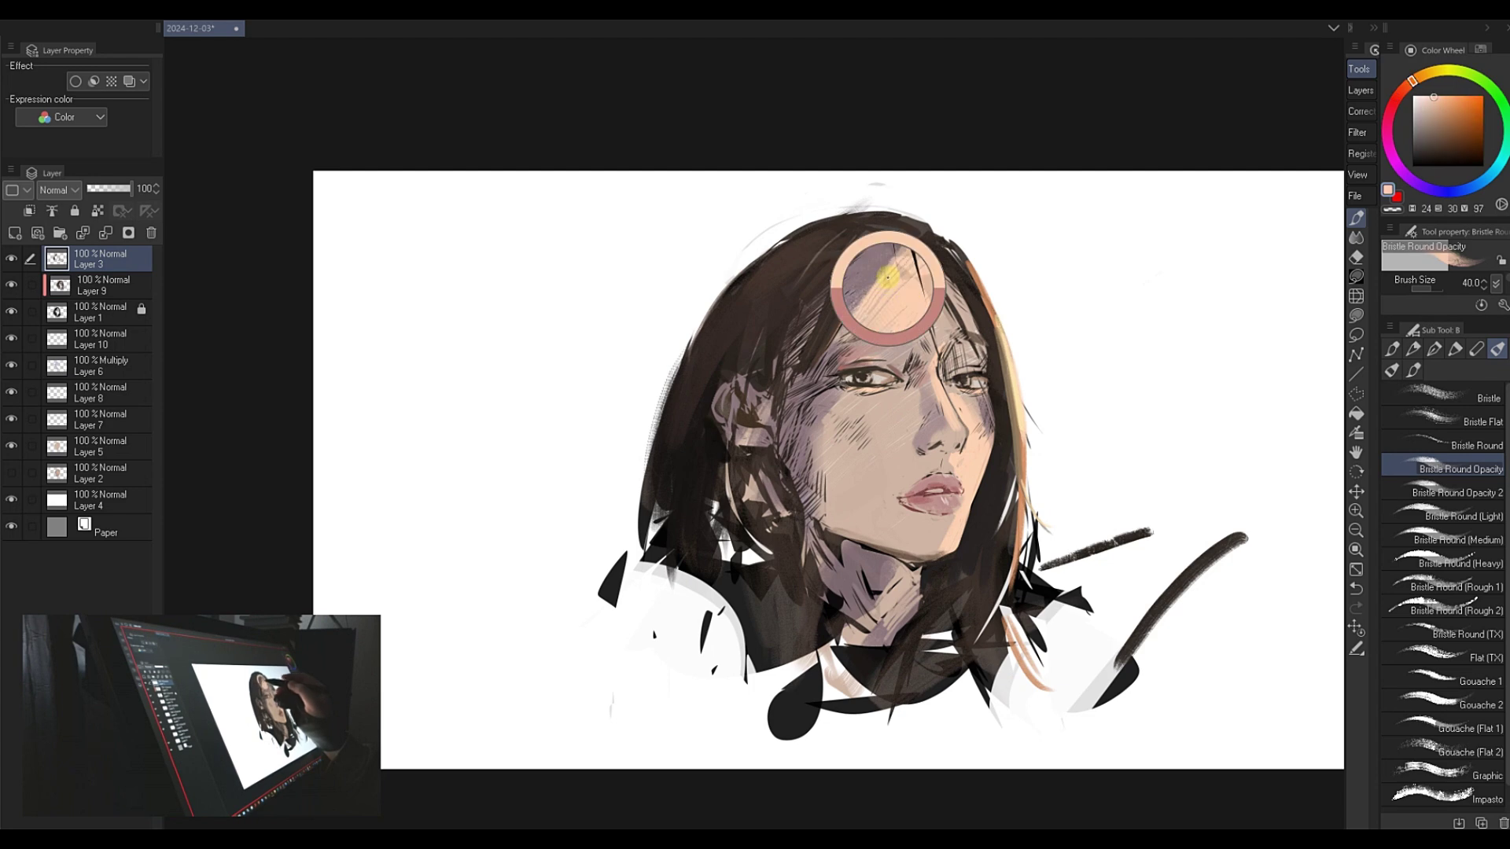
mouse_move(889, 268)
mouse_down()
mouse_move(848, 334)
mouse_move(859, 315)
mouse_up()
- Sample a muted brown near the lit hair edge and paint it along the hair beside the forehead with the brush at size 20
alt+click(1018, 487)
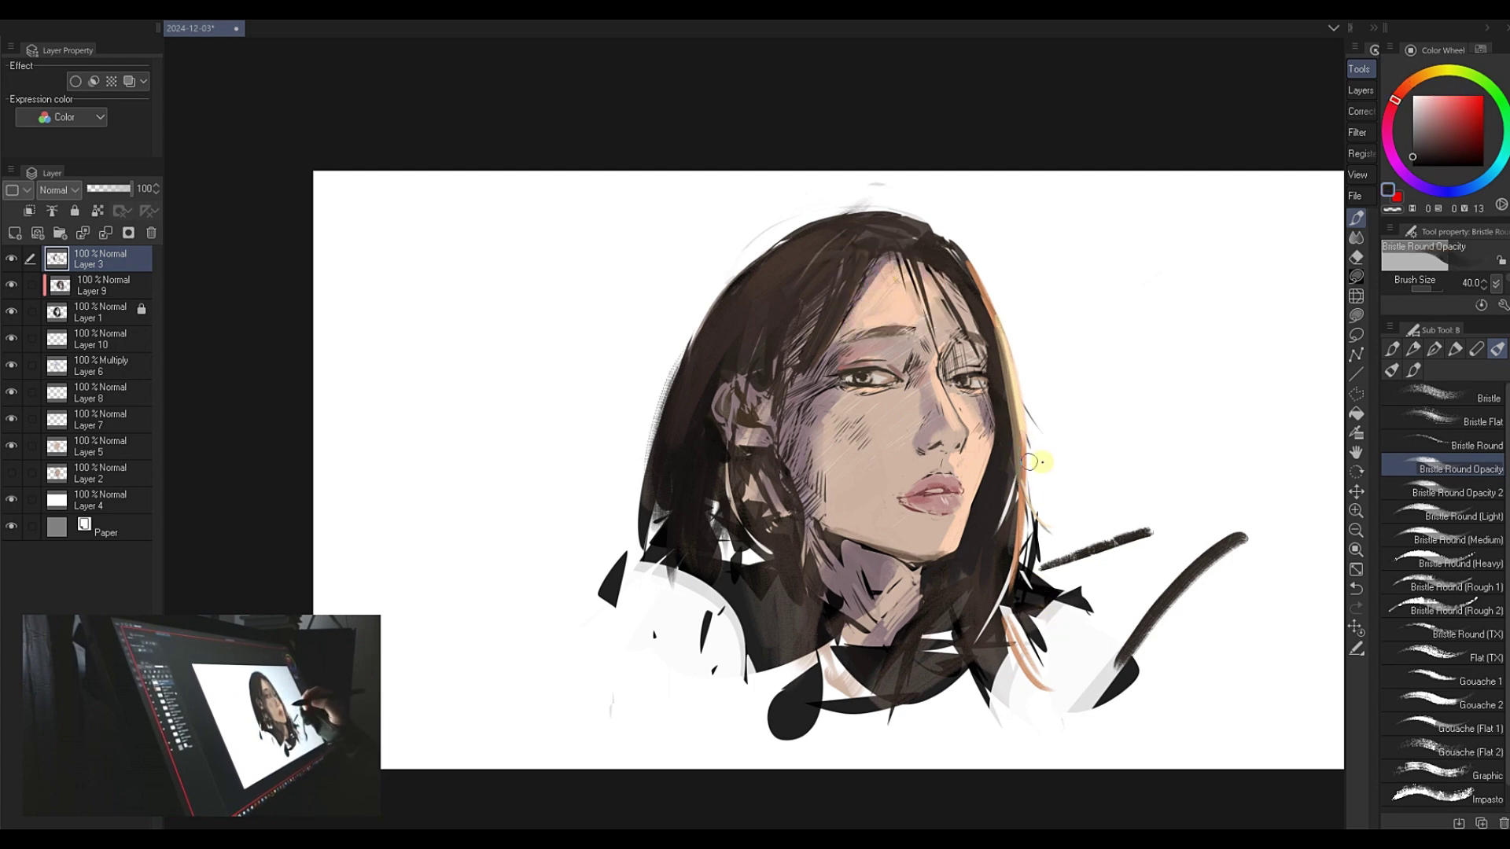
alt+click(992, 314)
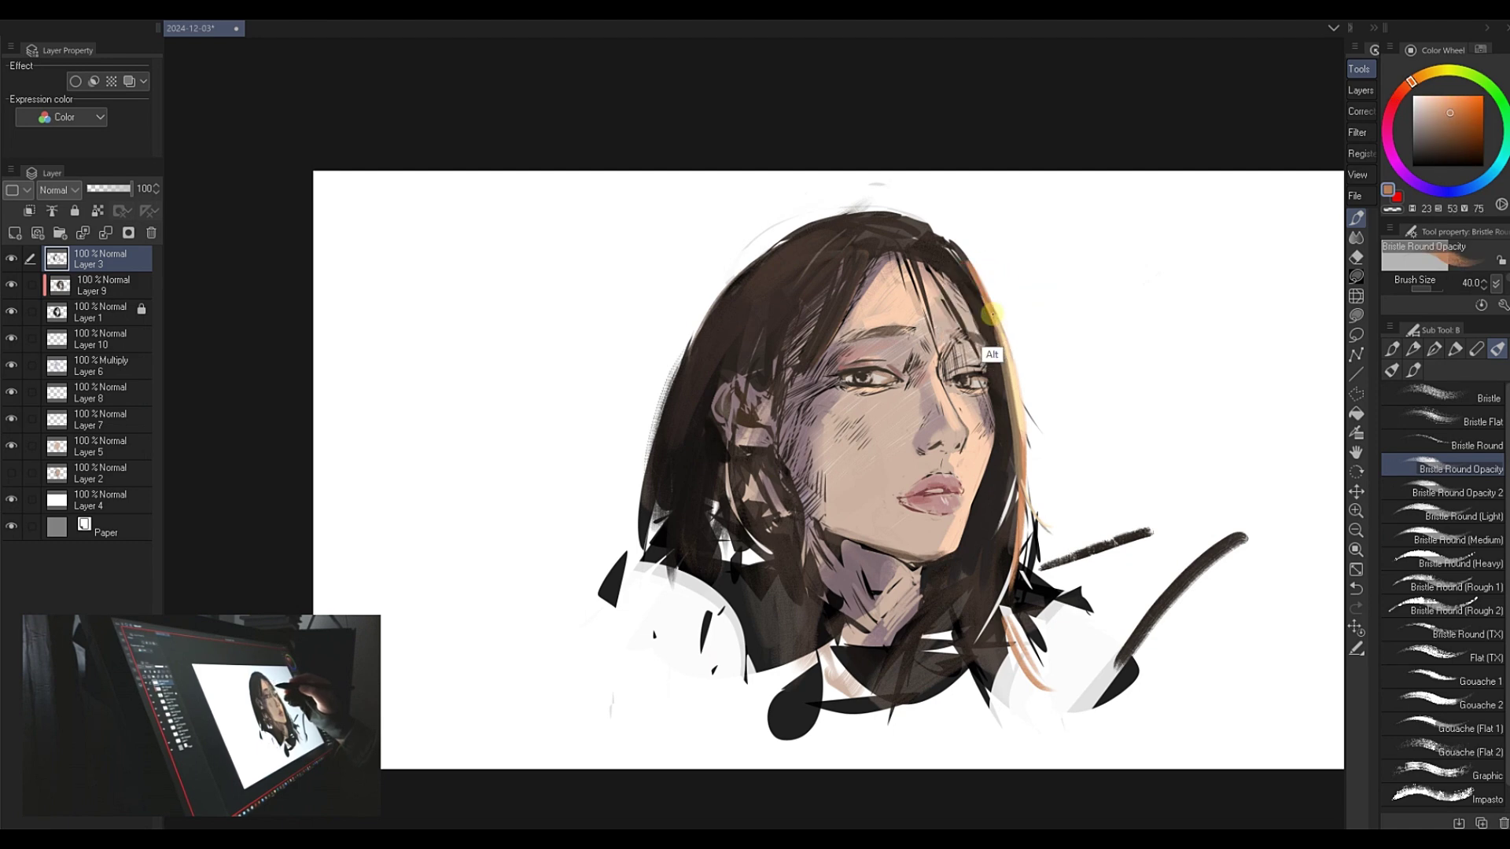
alt+click(1146, 239)
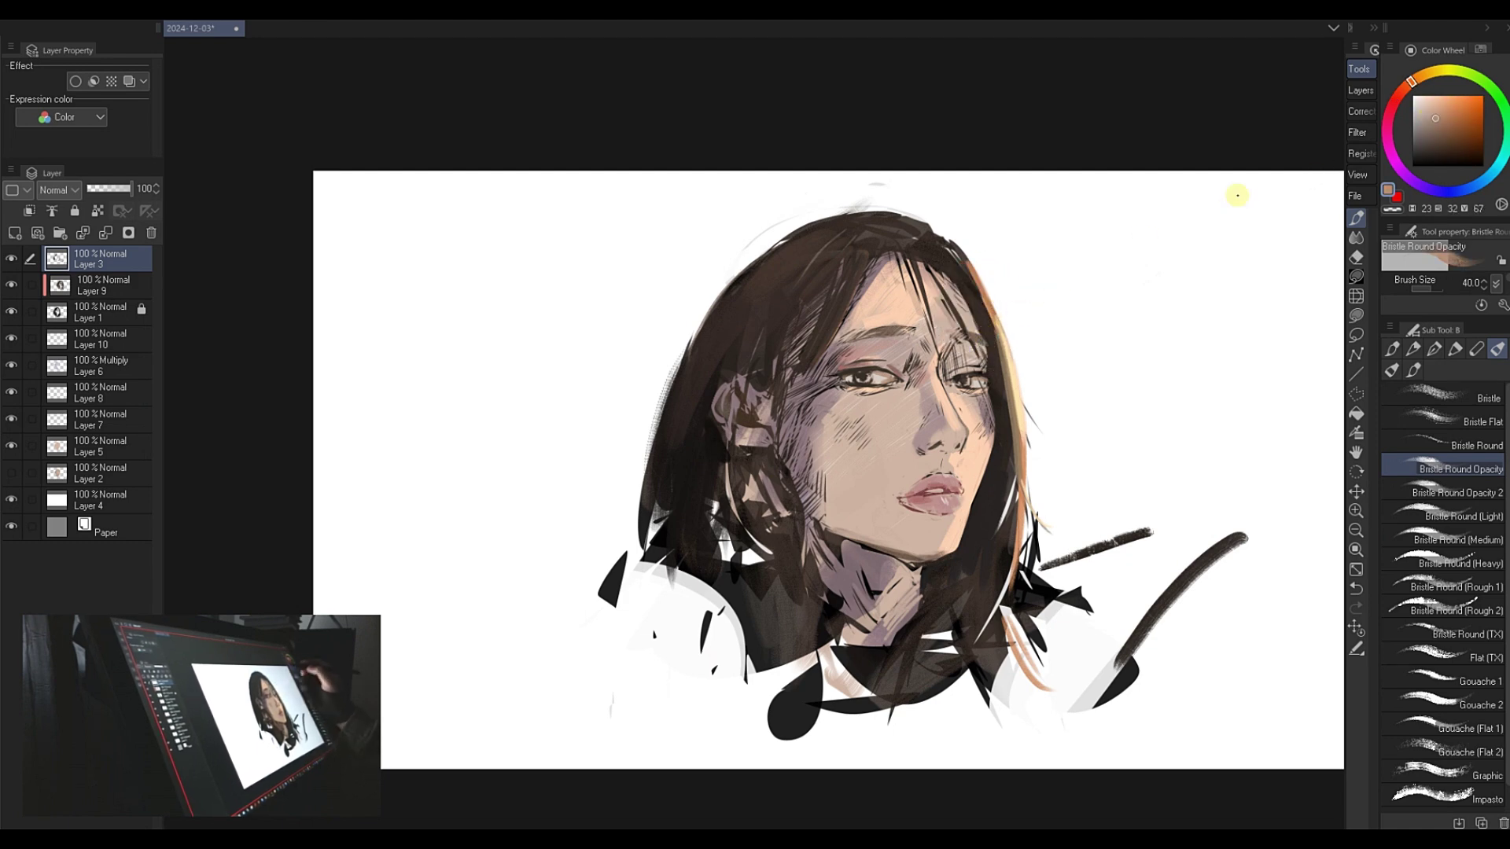
key([)
key([)
key(bracketright)
key(bracketright)
key(bracketright)
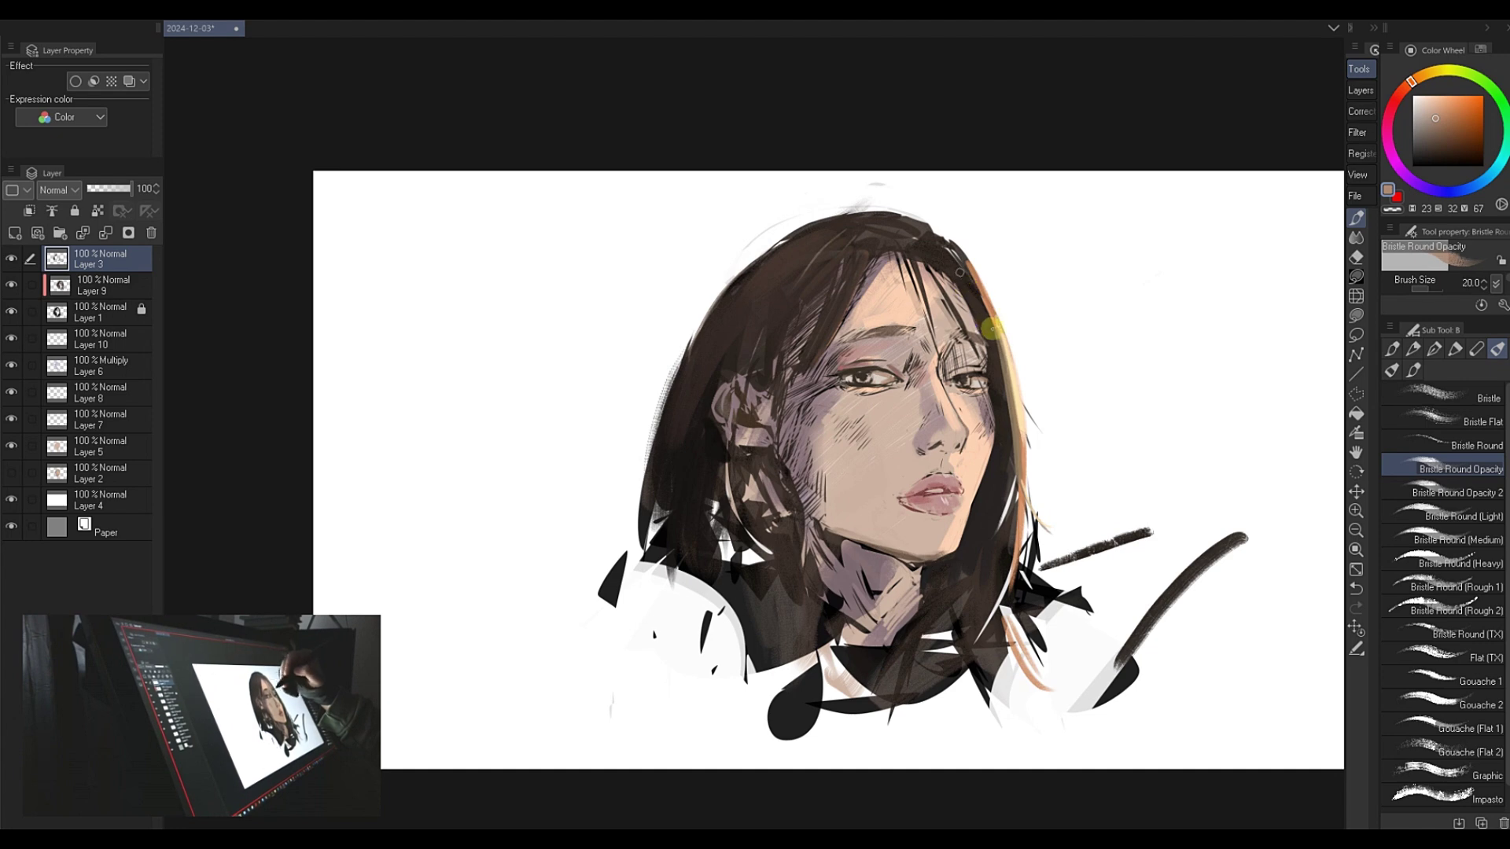
drag(971, 275, 1000, 352)
- Pick a brighter orange and paint a thin rim-light stroke along the hair edge beside the far eye
key(bracketleft)
key(bracketleft)
key(bracketleft)
key(bracketleft)
key(bracketleft)
key(bracketleft)
key(bracketleft)
key(bracketleft)
key(bracketleft)
key(bracketleft)
key(bracketleft)
key(bracketleft)
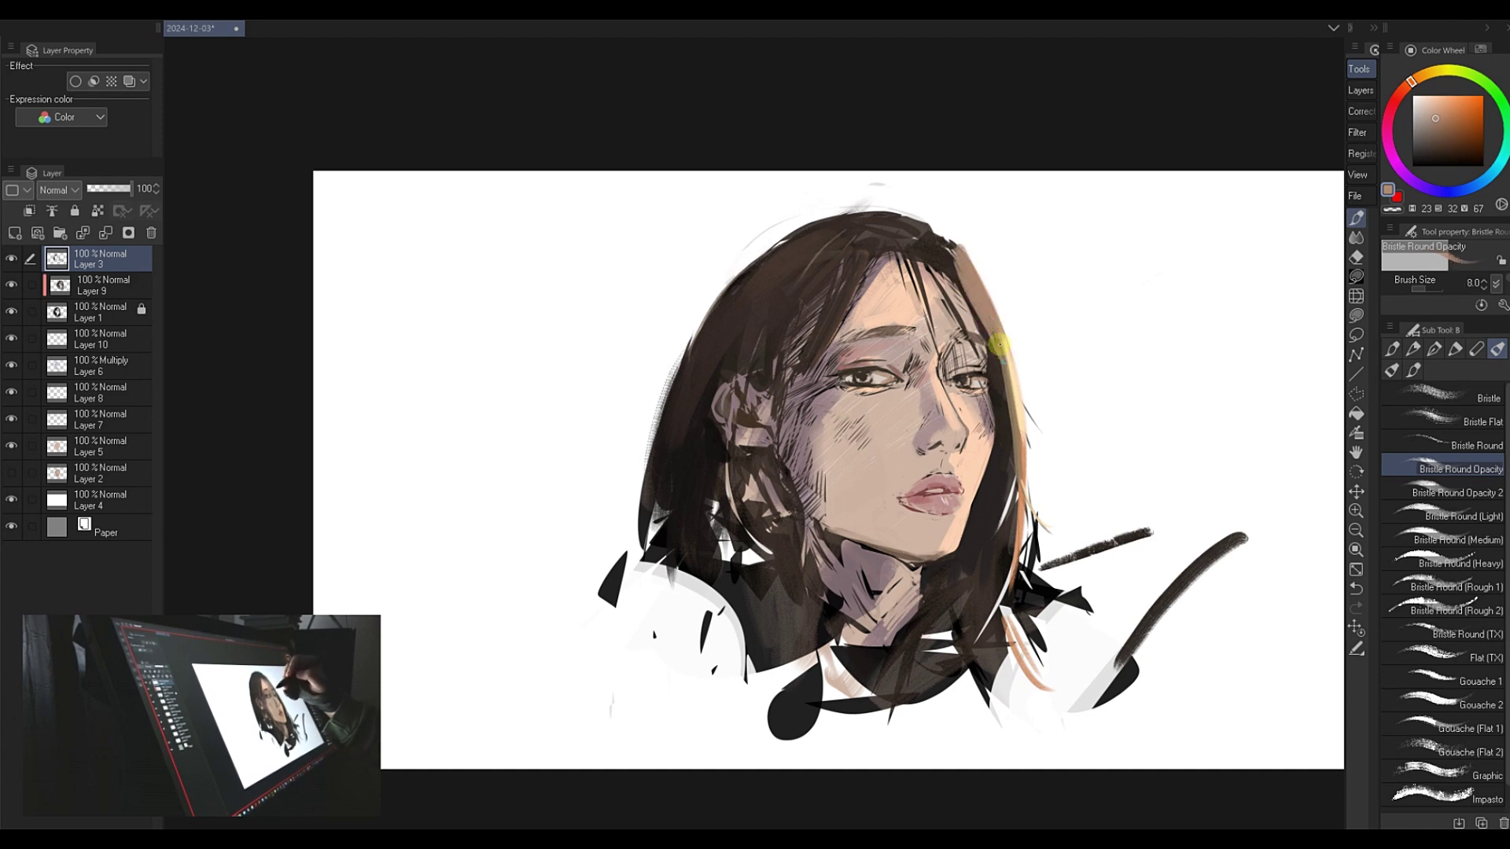
key(bracketleft)
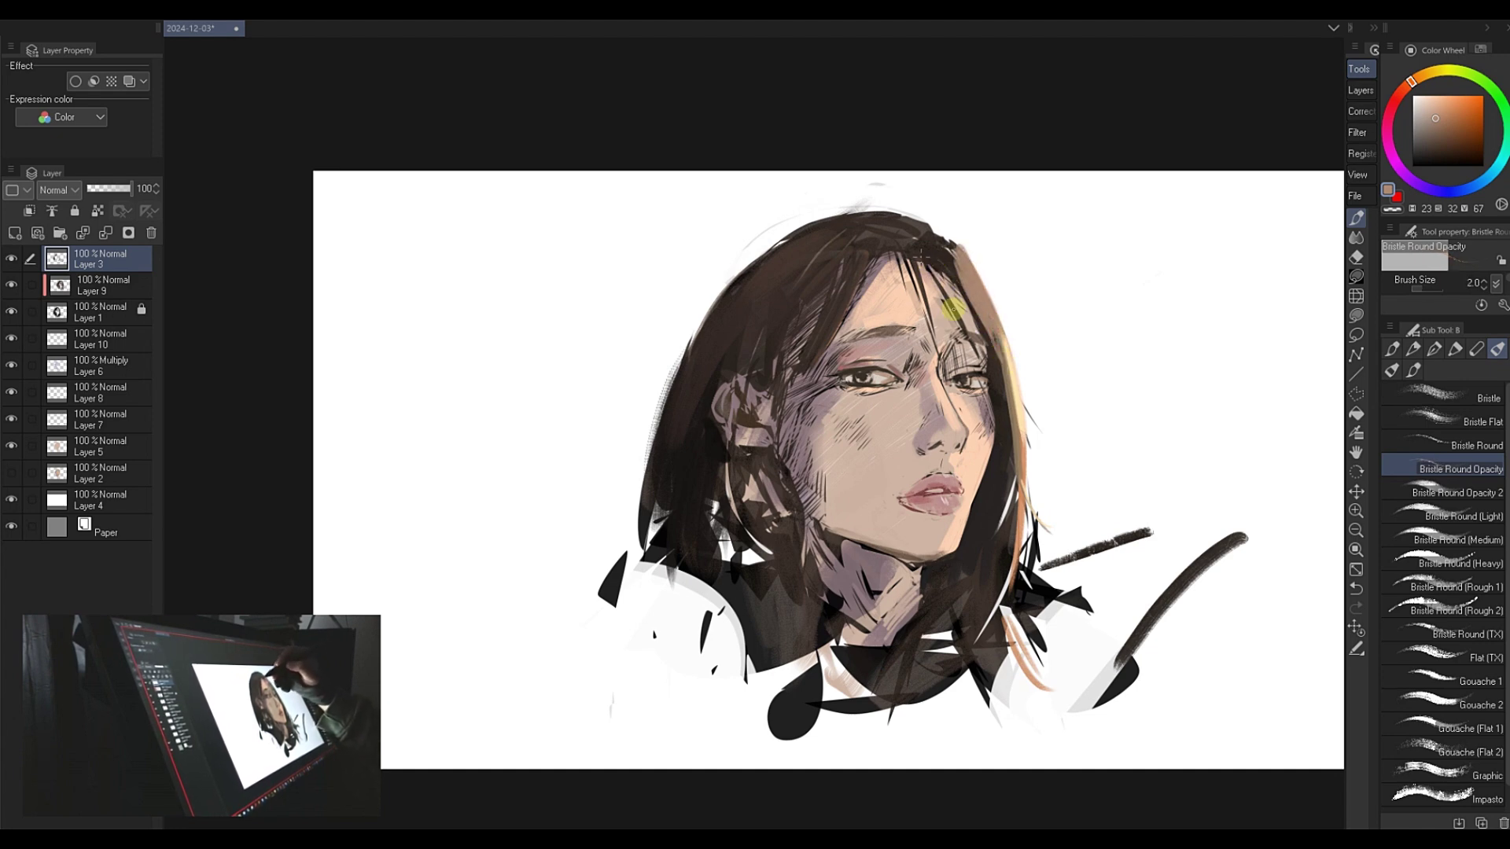
key(bracketright)
key(bracketright)
key(bracketright)
key(bracketright)
click(1449, 98)
mouse_move(985, 331)
mouse_down()
mouse_move(1012, 402)
mouse_move(1012, 360)
mouse_up()
- Strengthen the orange rim light on the hair beside the lit forehead with the brush at size 17
key(bracketright)
key(bracketright)
key(bracketright)
key(bracketright)
key(bracketright)
drag(974, 272, 988, 300)
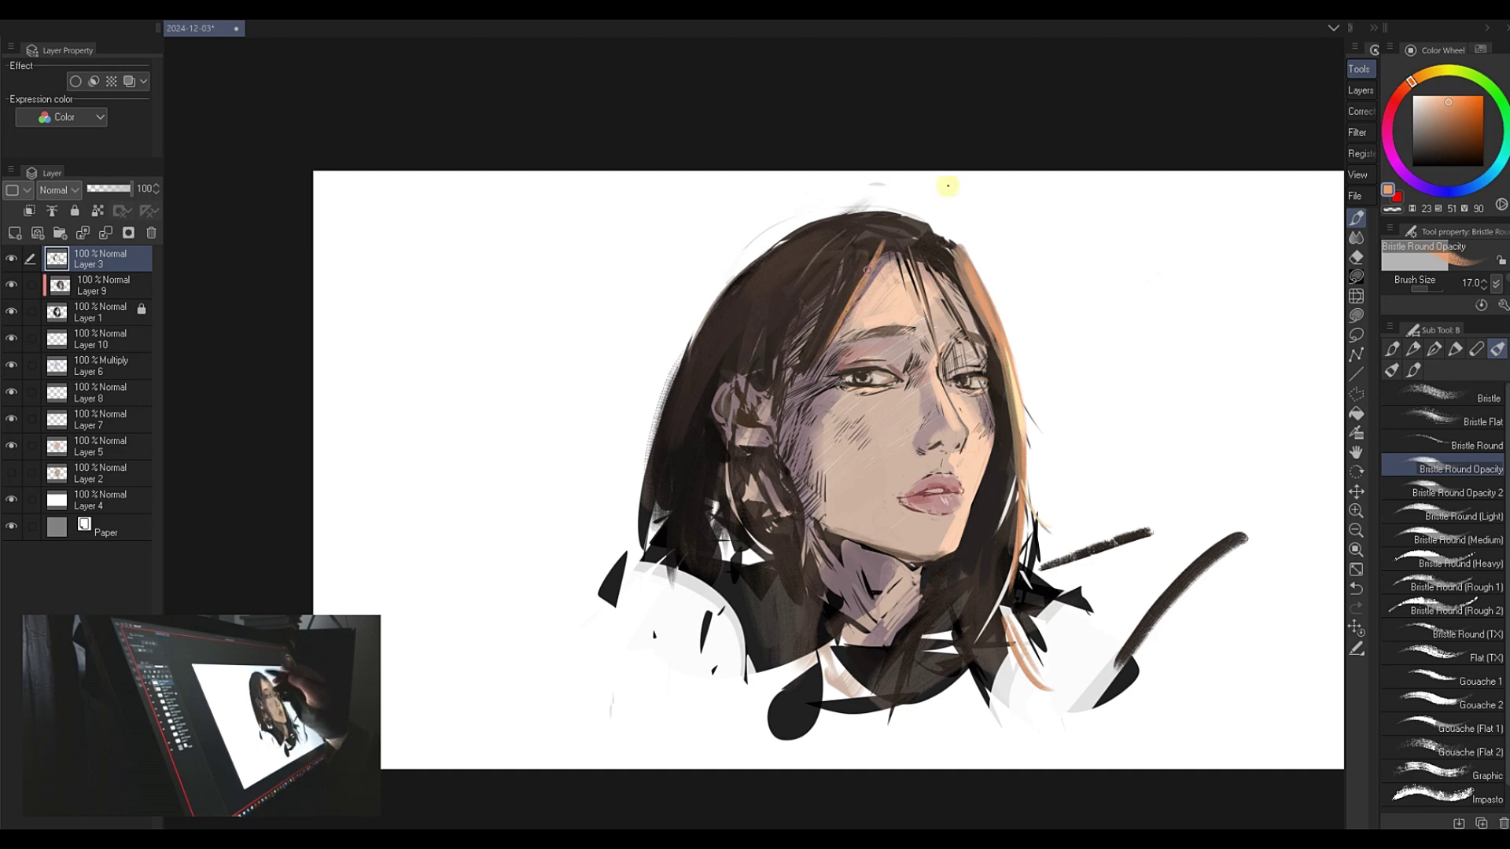
- Paint an orange strand down the shadow-side hairline and blend it with a muted brown sampled from the hair
drag(869, 252, 847, 309)
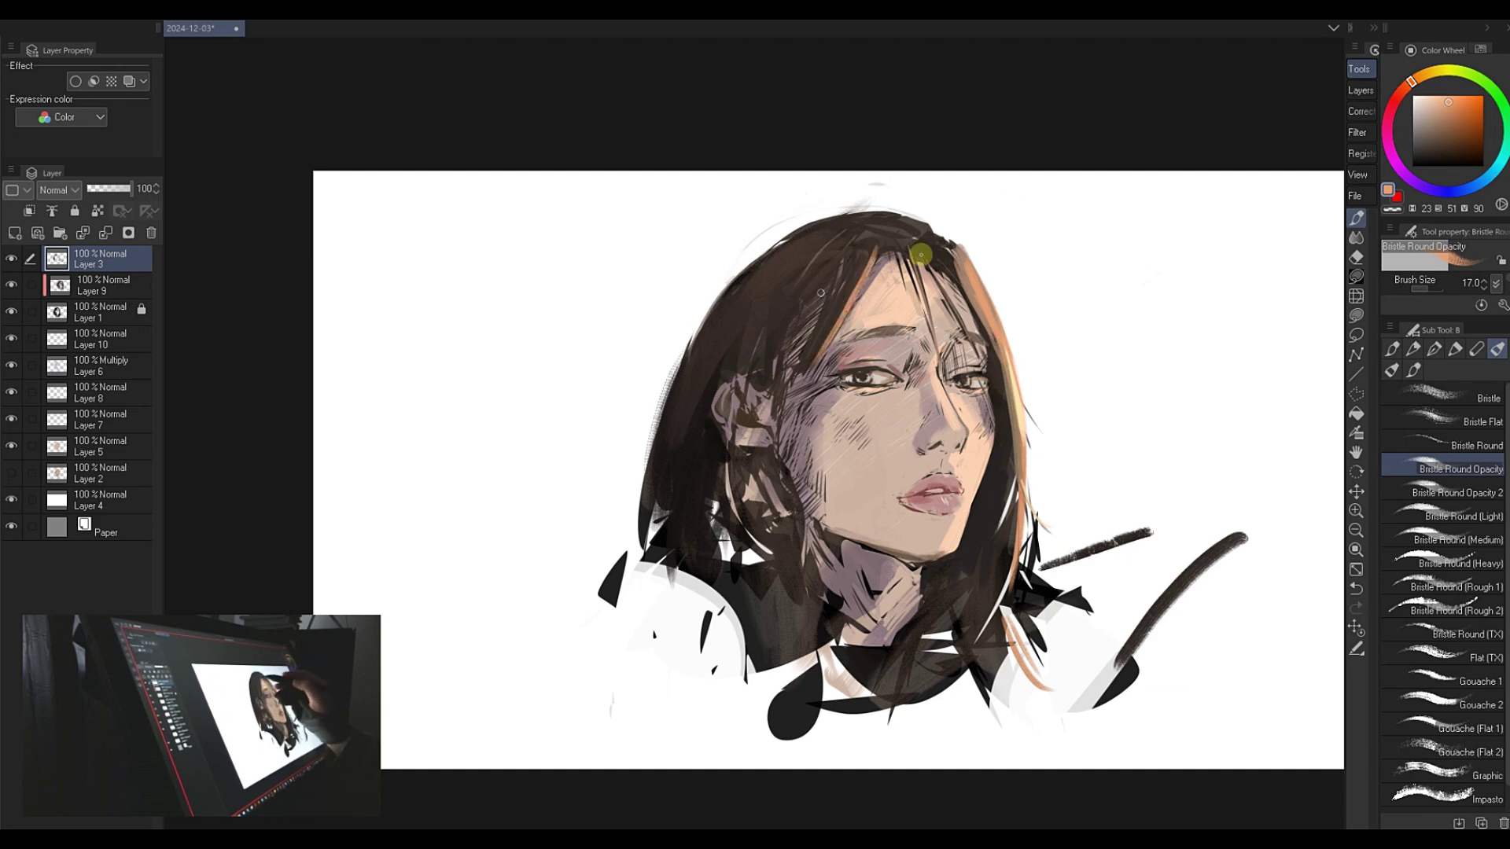
alt+click(958, 249)
alt+click(859, 236)
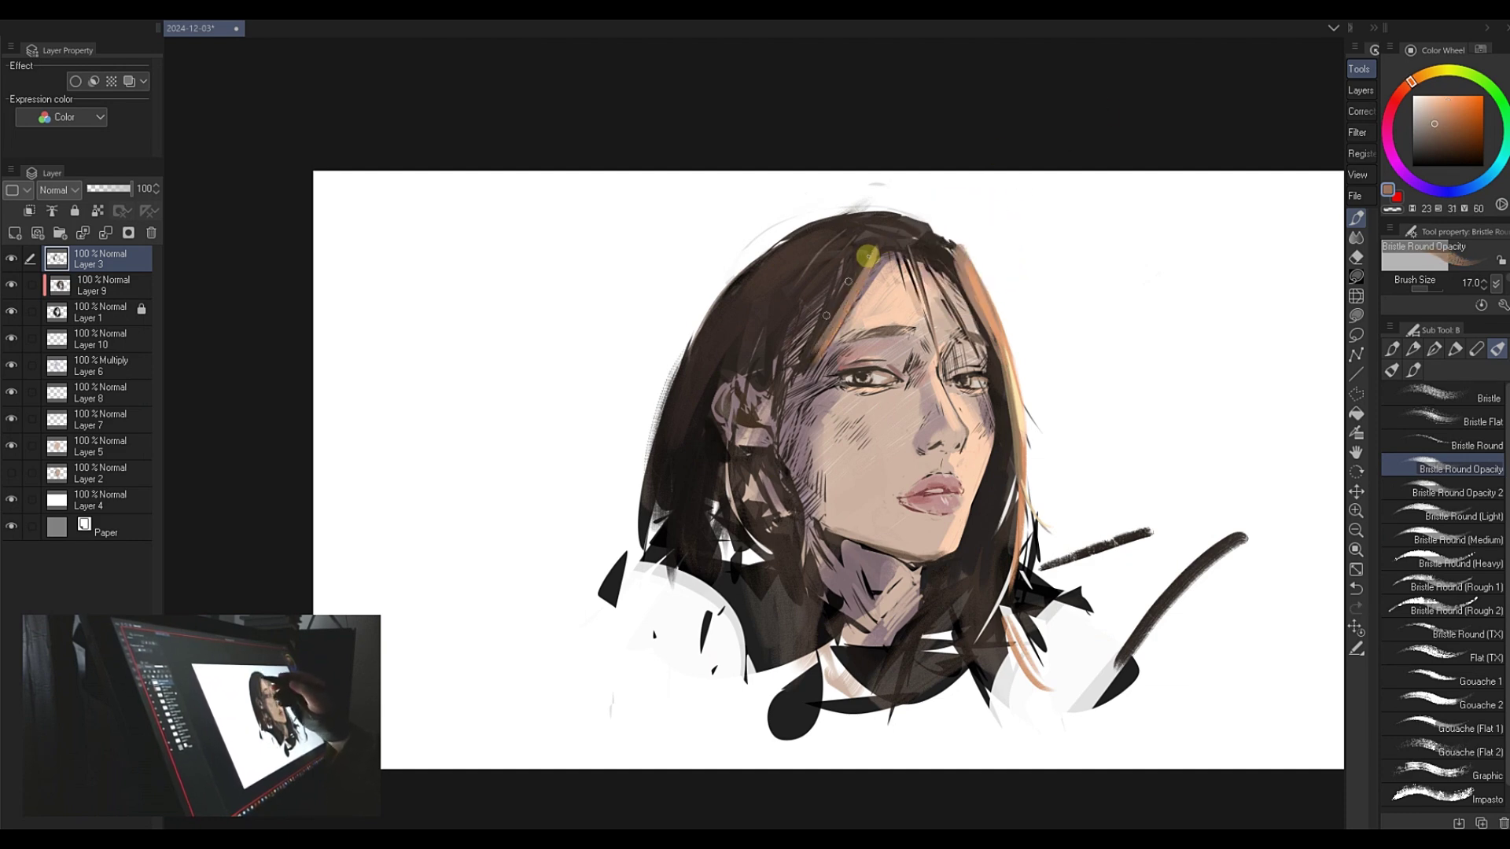
drag(860, 236, 802, 377)
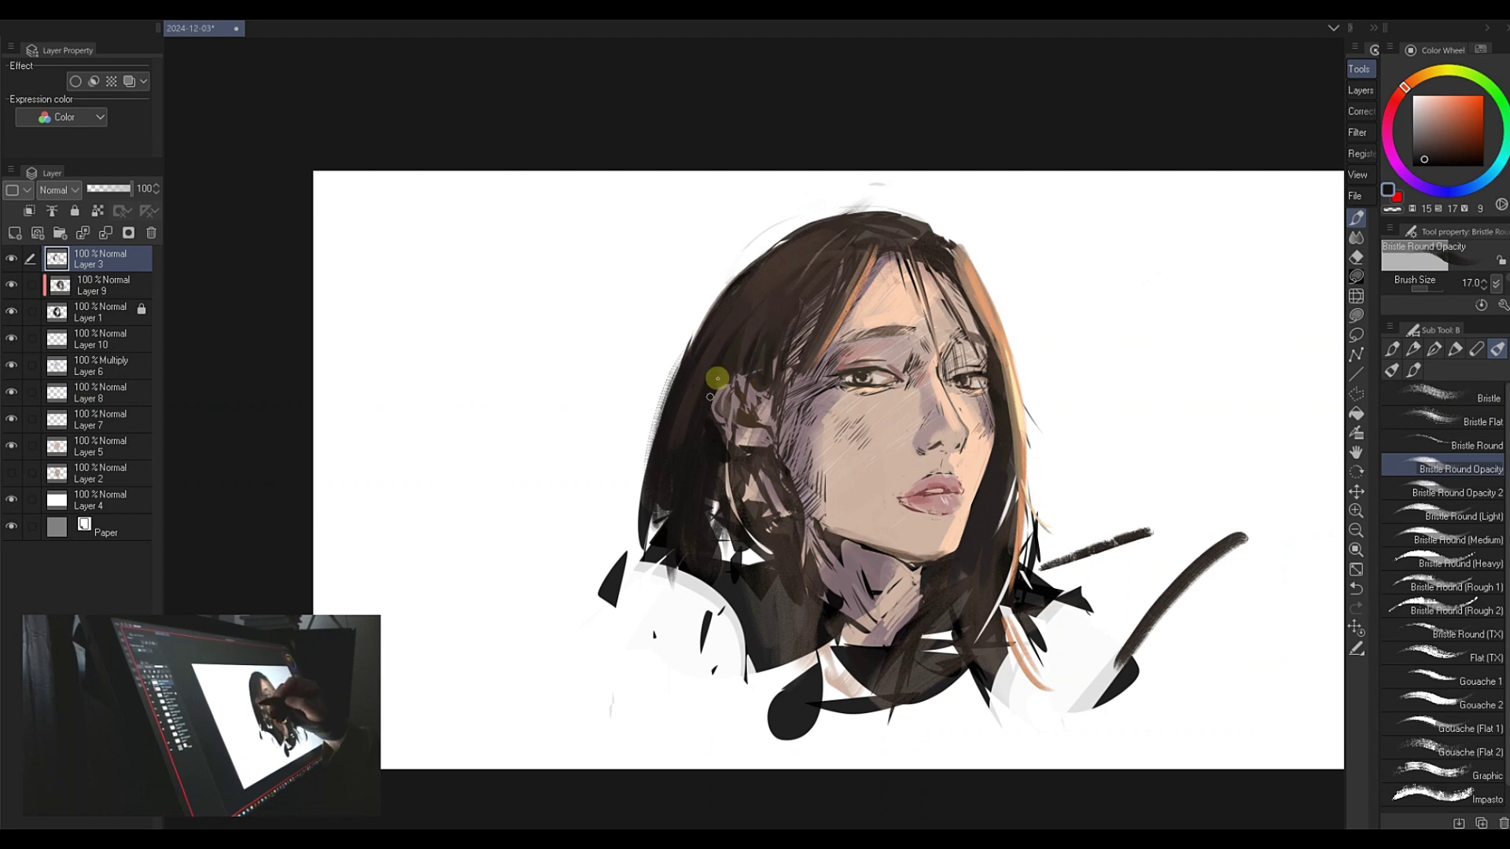
- Sample warm browns and paint strands through the lit-side hair down to its ends beside the neck
alt+click(747, 314)
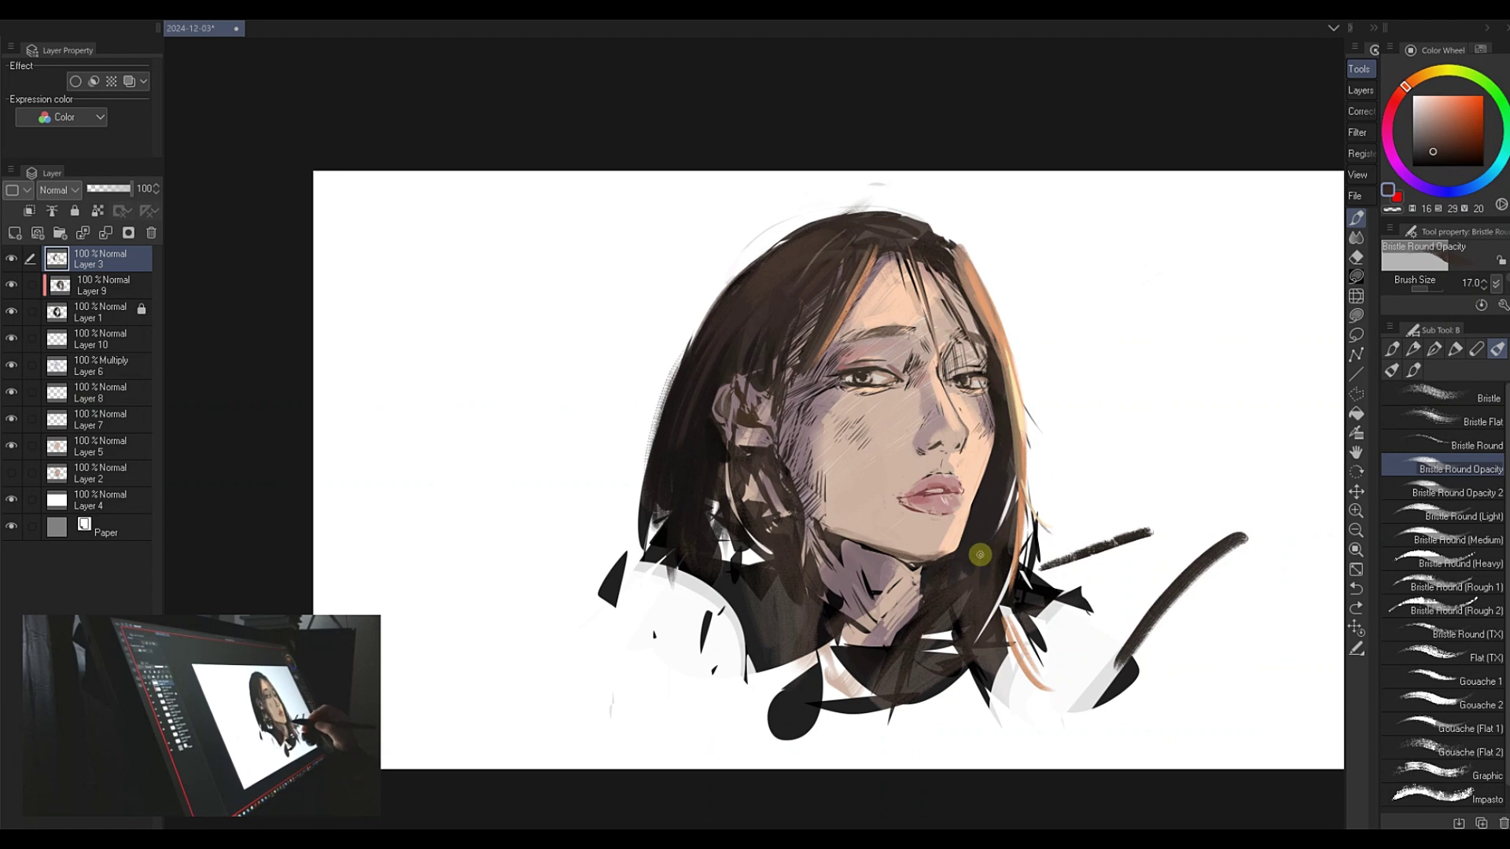
alt+click(994, 623)
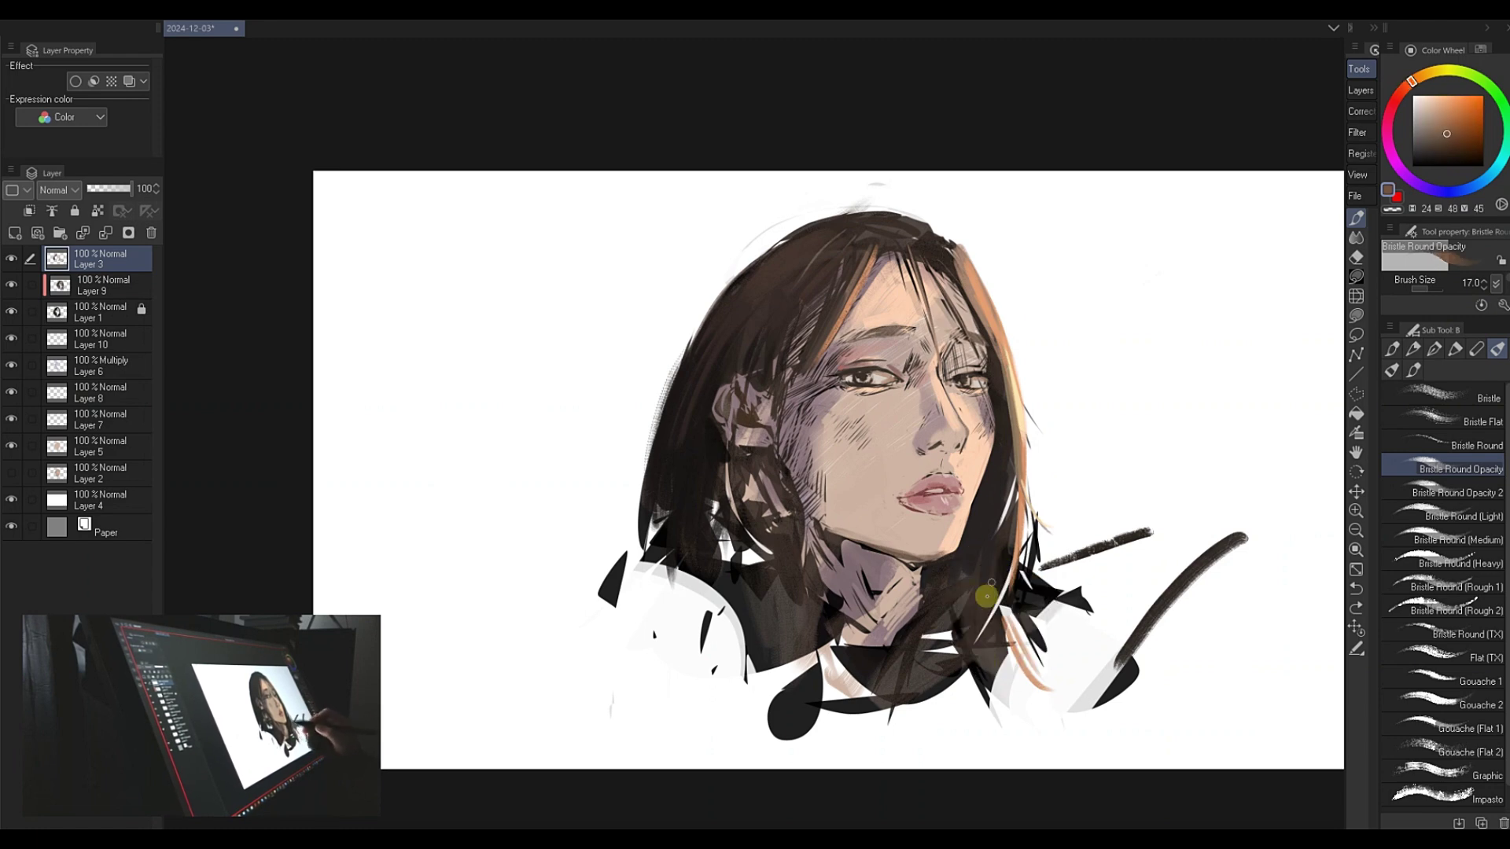
mouse_move(1007, 555)
mouse_down()
mouse_move(987, 660)
mouse_move(964, 661)
mouse_up()
drag(1006, 582, 960, 649)
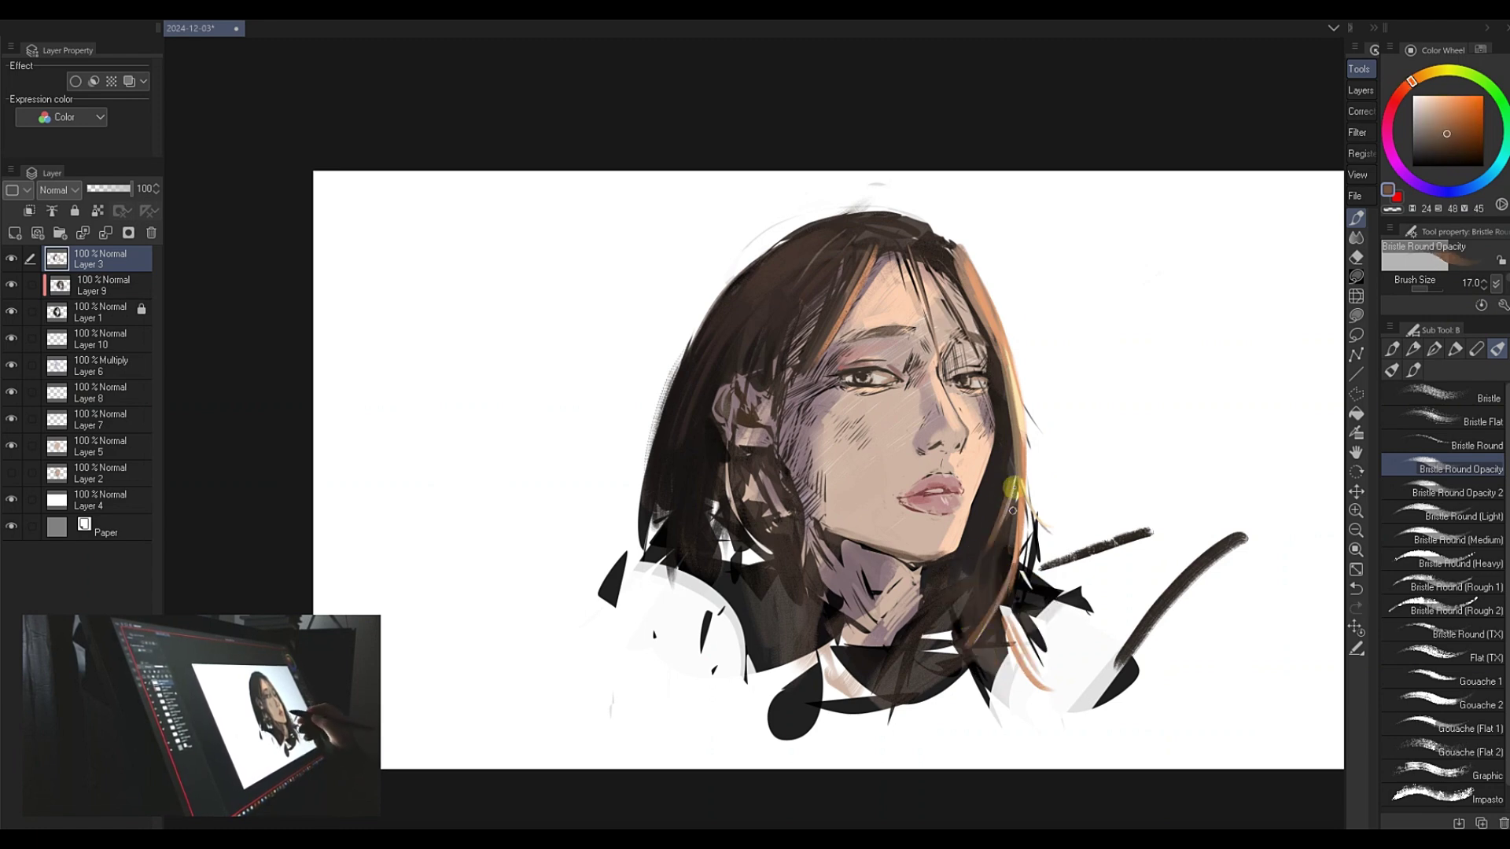
alt+click(1009, 559)
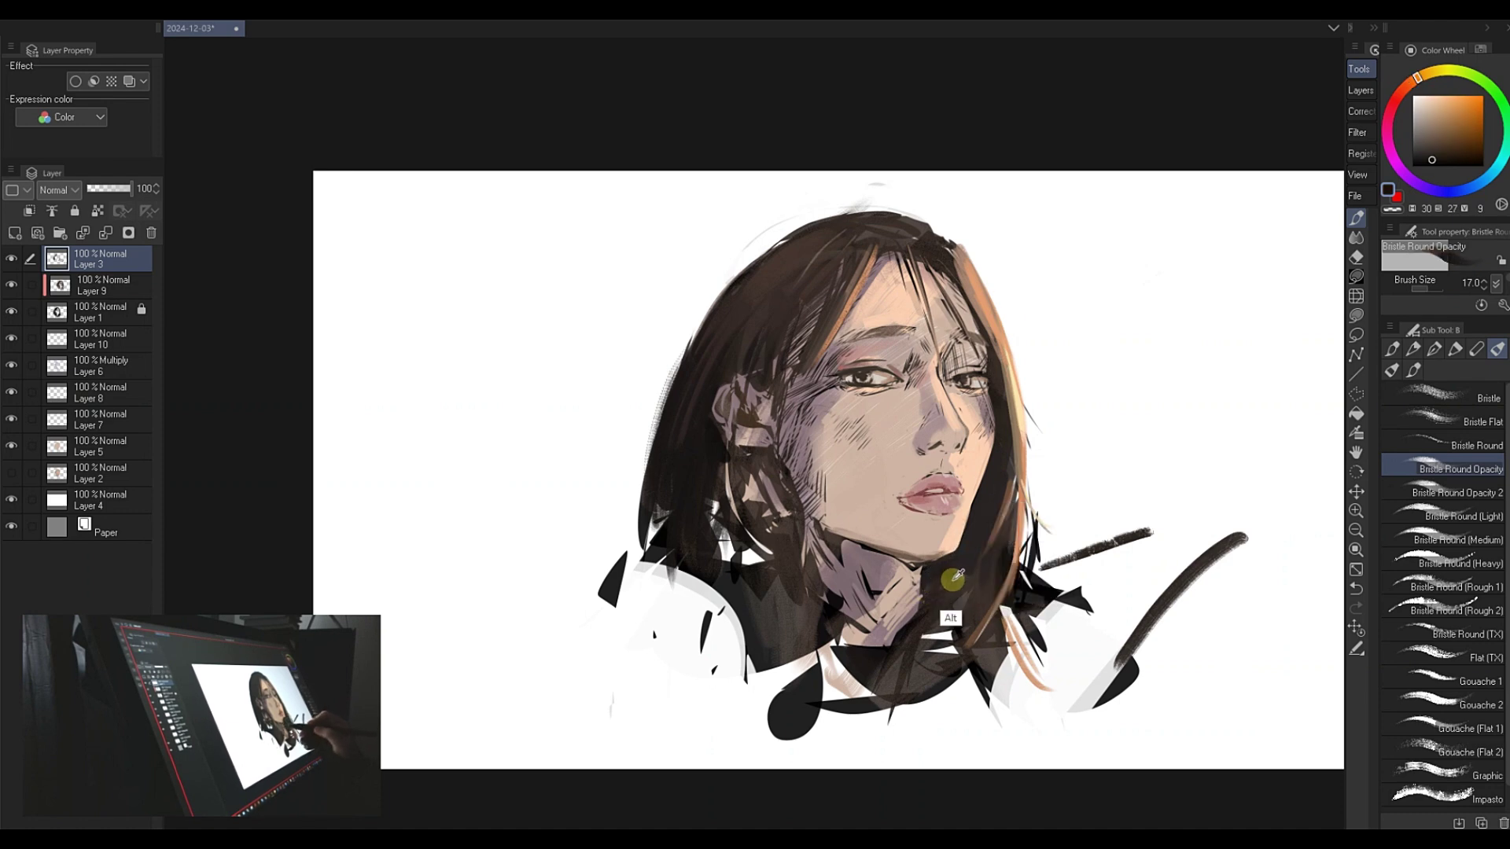
- Fill in the hair below the chin on the lit side with a near-black brown, enlarging the brush from size 17
alt+click(953, 580)
click(1421, 159)
drag(978, 552, 911, 683)
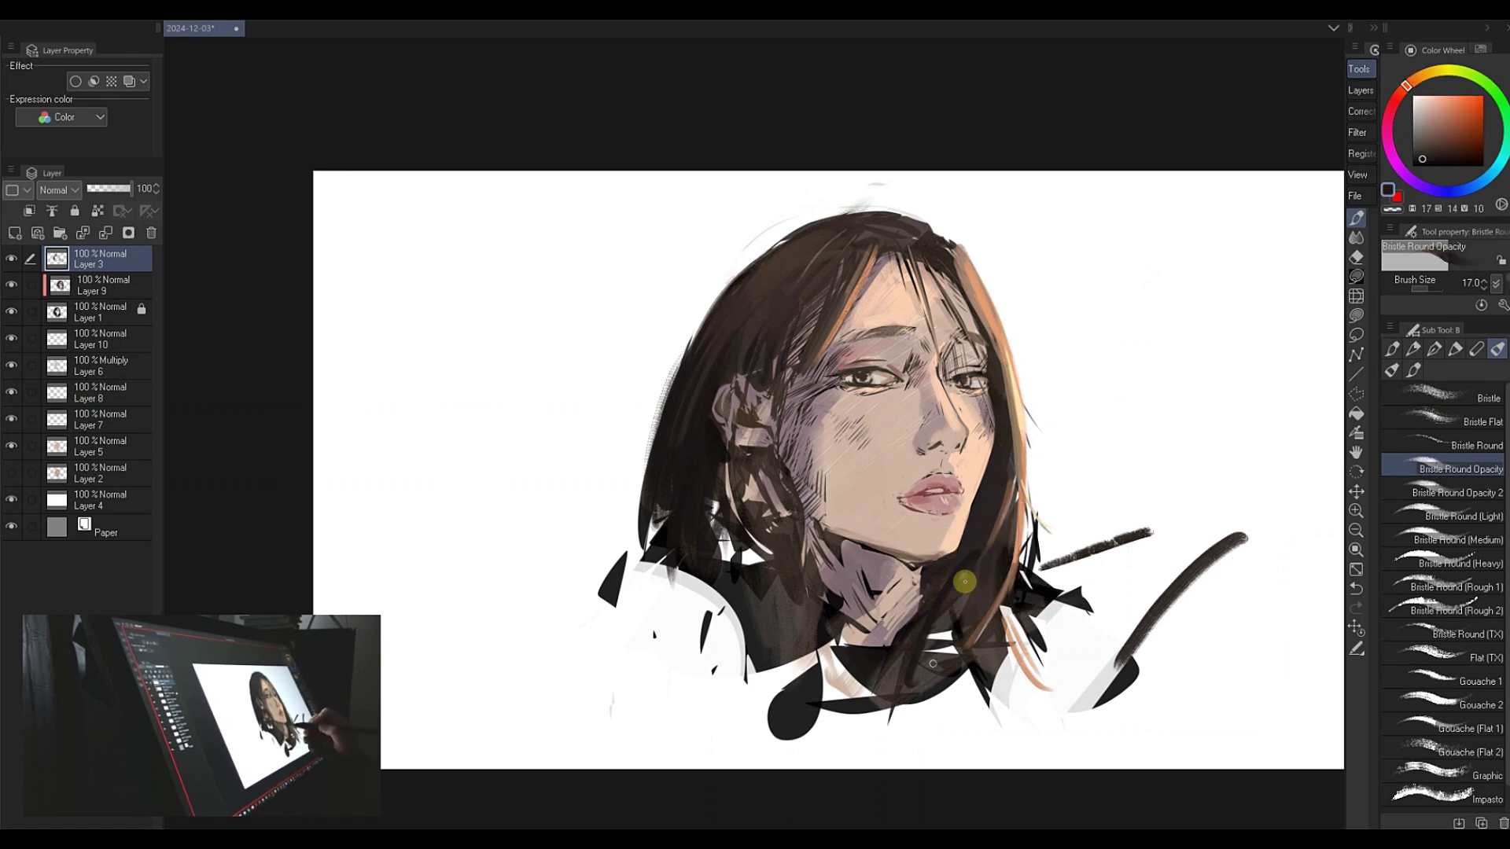
key(ctrl+z)
key(bracketright)
key(bracketright)
key(bracketright)
key(bracketright)
key(bracketright)
key(bracketright)
key(bracketright)
key(bracketright)
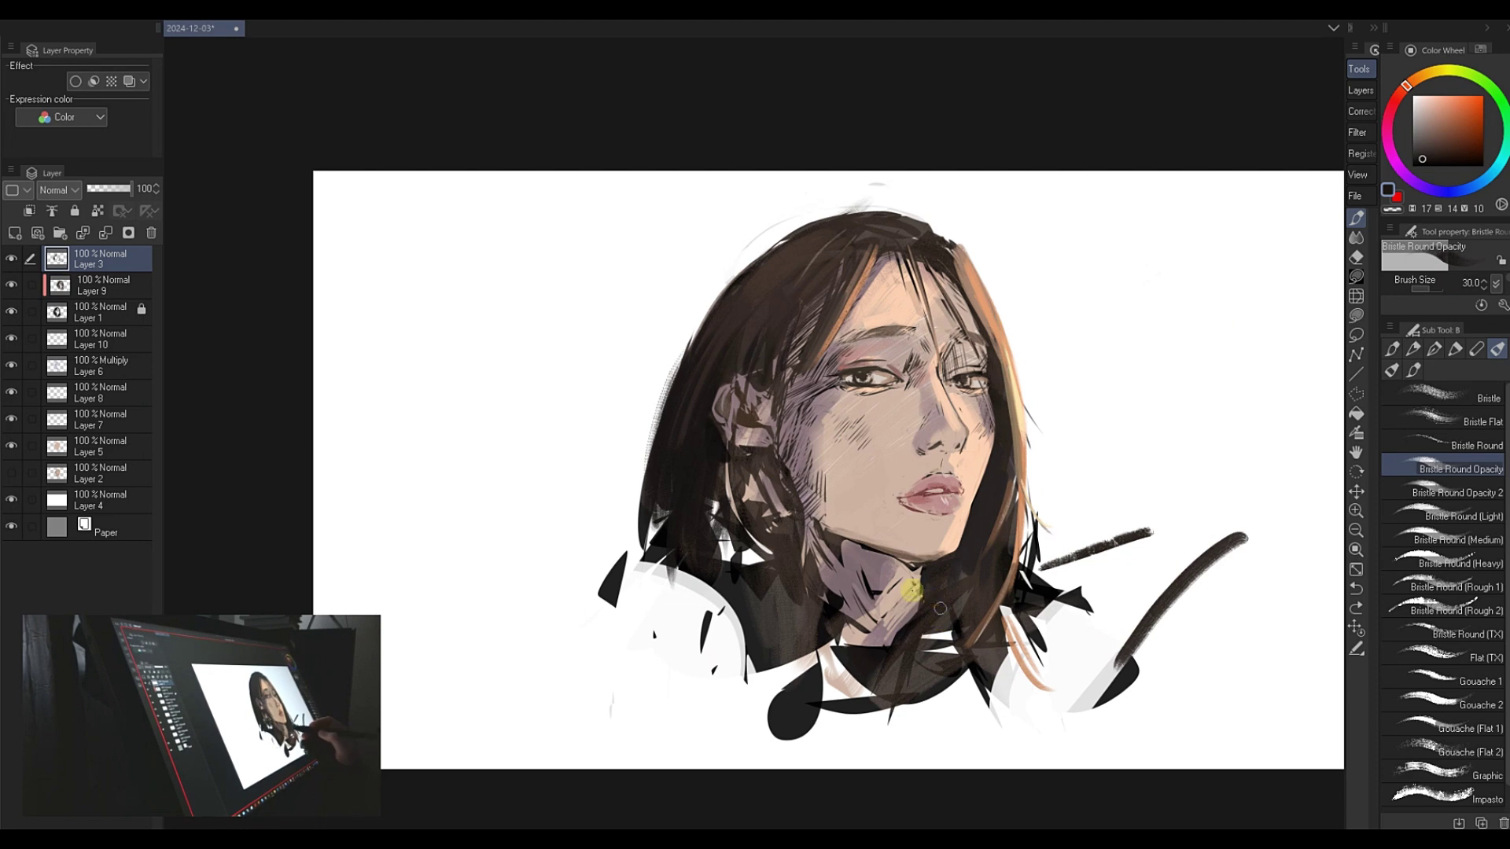
mouse_move(936, 586)
mouse_down()
mouse_move(982, 675)
mouse_move(1038, 621)
mouse_up()
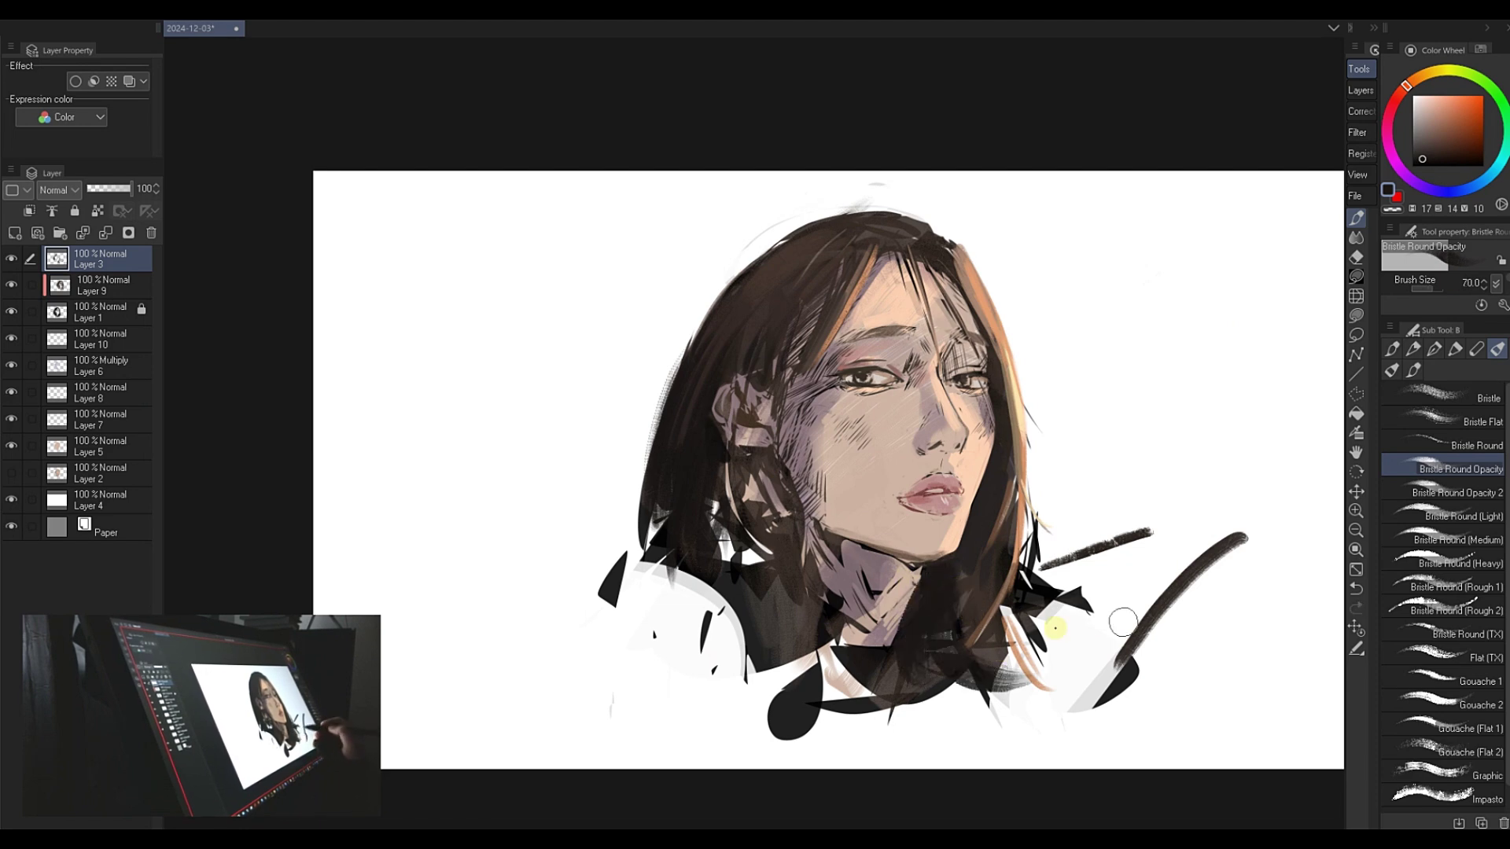
- Try a broad dark stroke sweeping from the collar across the lit-side shoulder, and undo it
key(bracketleft)
drag(904, 643, 1104, 629)
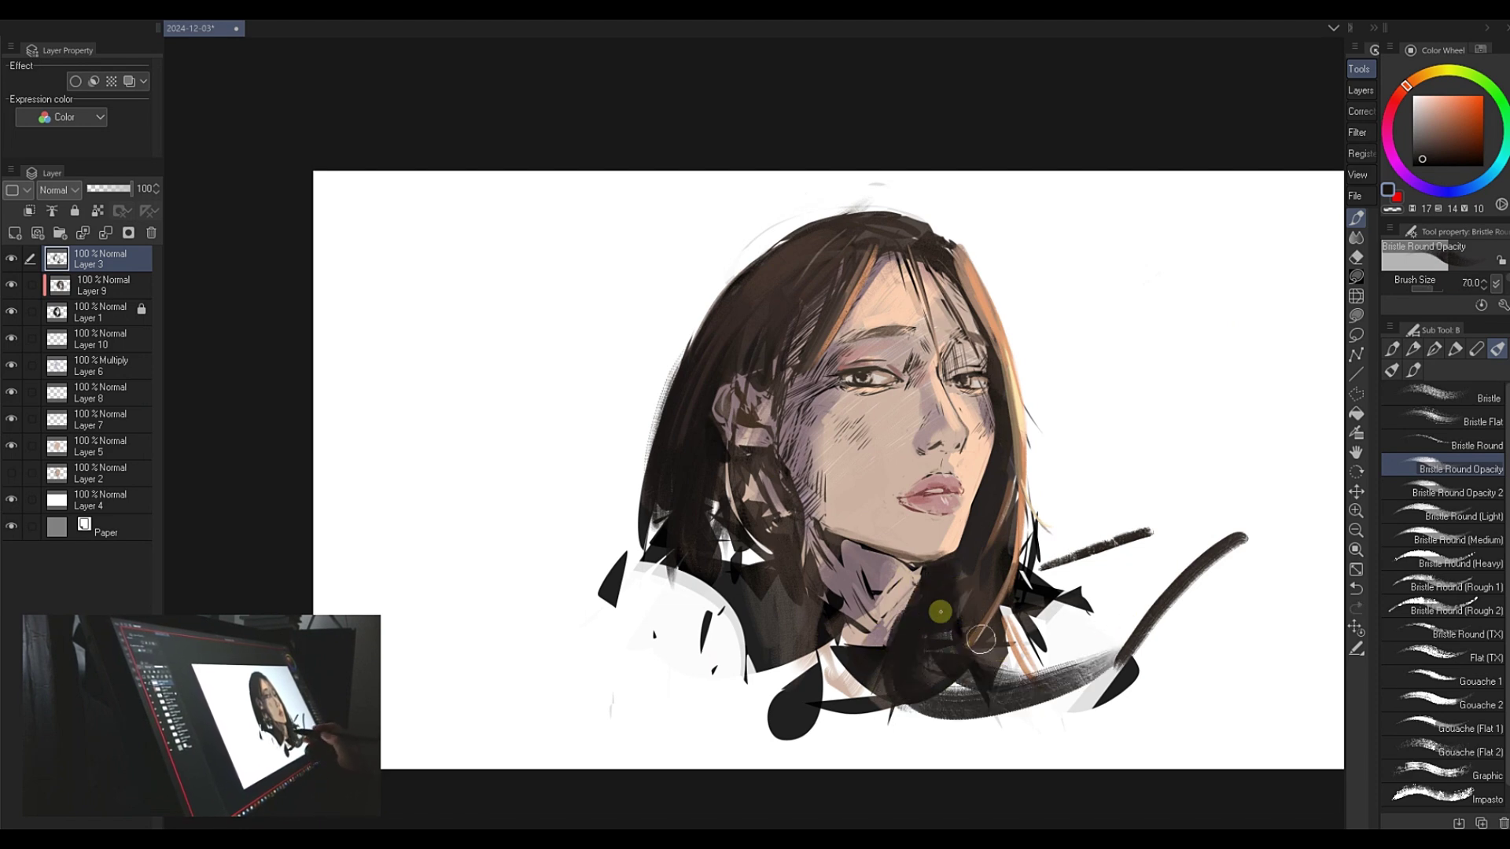
key(ctrl+z)
- Mix a dark reddish brown and sweep the lit-side hair ends outward over the shoulder with the brush at size 70
drag(941, 621, 1015, 692)
click(1429, 157)
drag(1407, 86, 1400, 93)
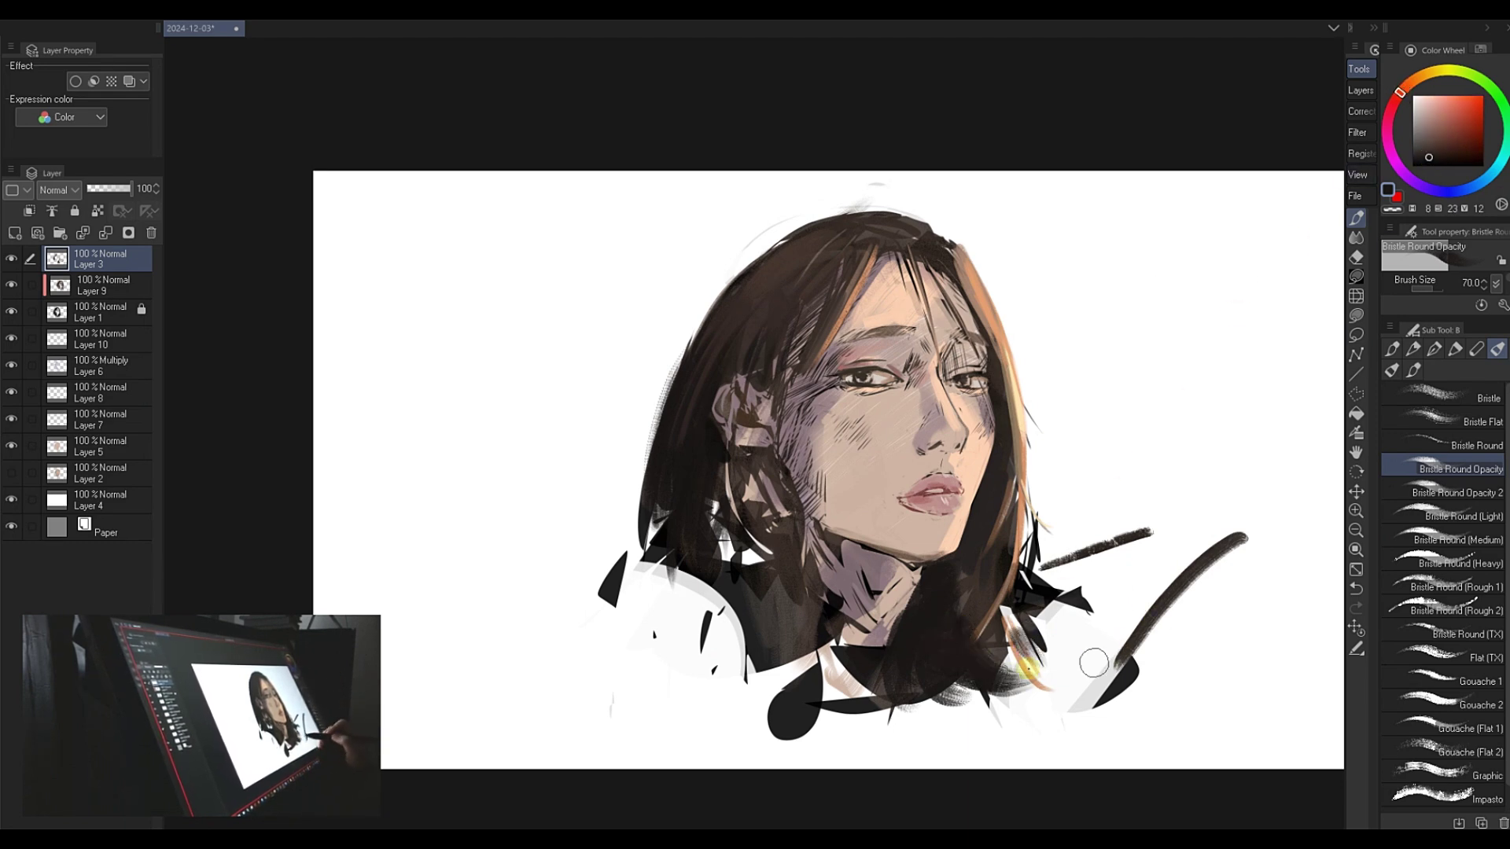
drag(998, 673, 1136, 629)
- Sample the white background and paint over the two loose dark strokes beside the lit-side shoulder at size 70
alt+click(1171, 531)
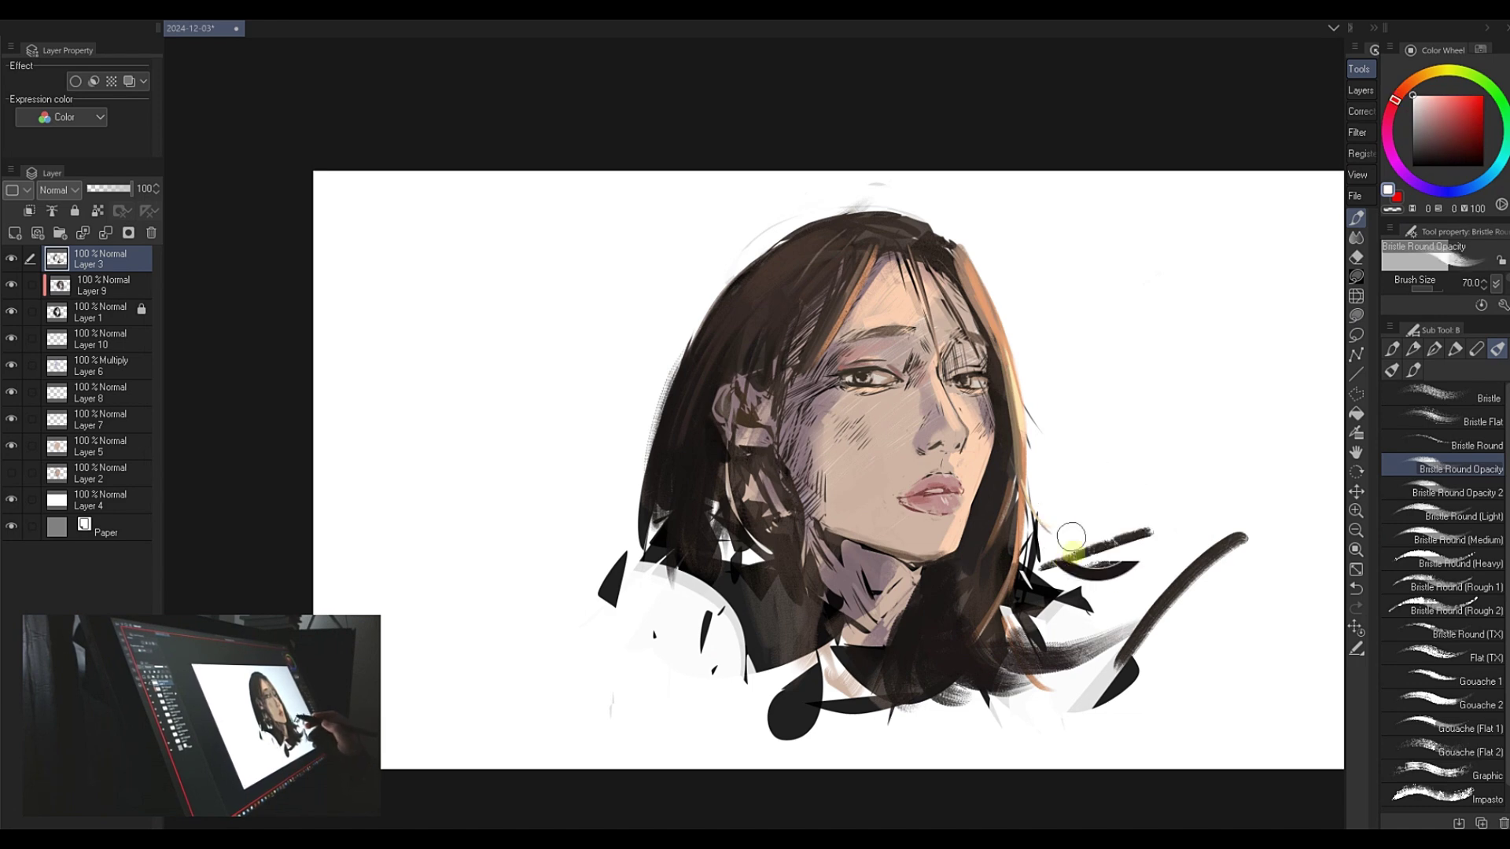
drag(1152, 534, 1042, 565)
mouse_move(1246, 539)
mouse_down()
mouse_move(1104, 692)
mouse_move(1130, 668)
mouse_up()
- Cover the black marks around the shadow-side shoulder with white, redoing the first attempt with the brush at size 50
mouse_move(622, 555)
mouse_down()
mouse_move(658, 657)
mouse_move(715, 692)
mouse_move(590, 631)
mouse_up()
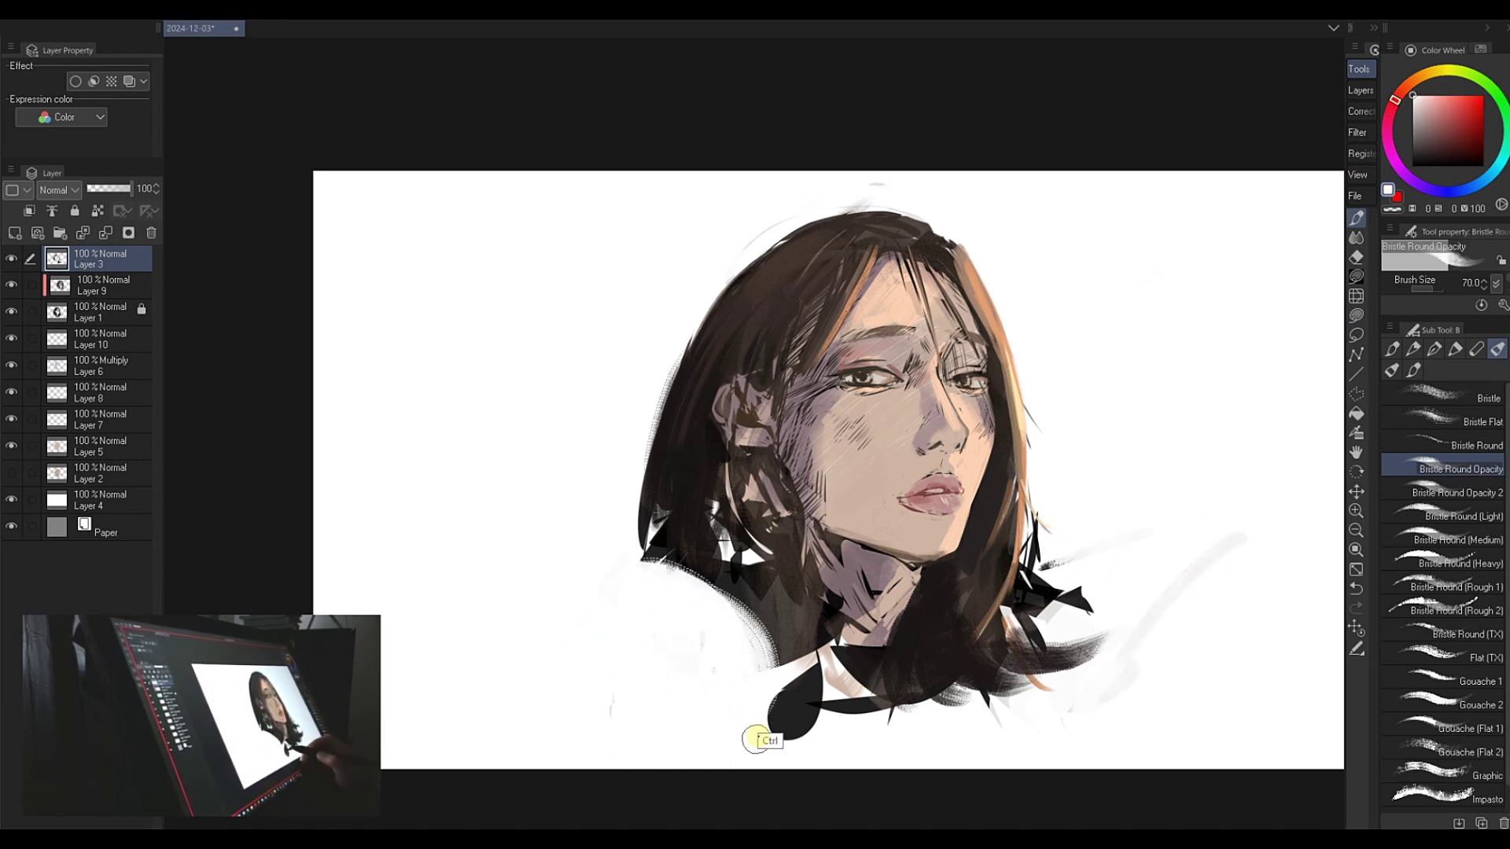
key(ctrl+z)
key(bracketleft)
key(bracketleft)
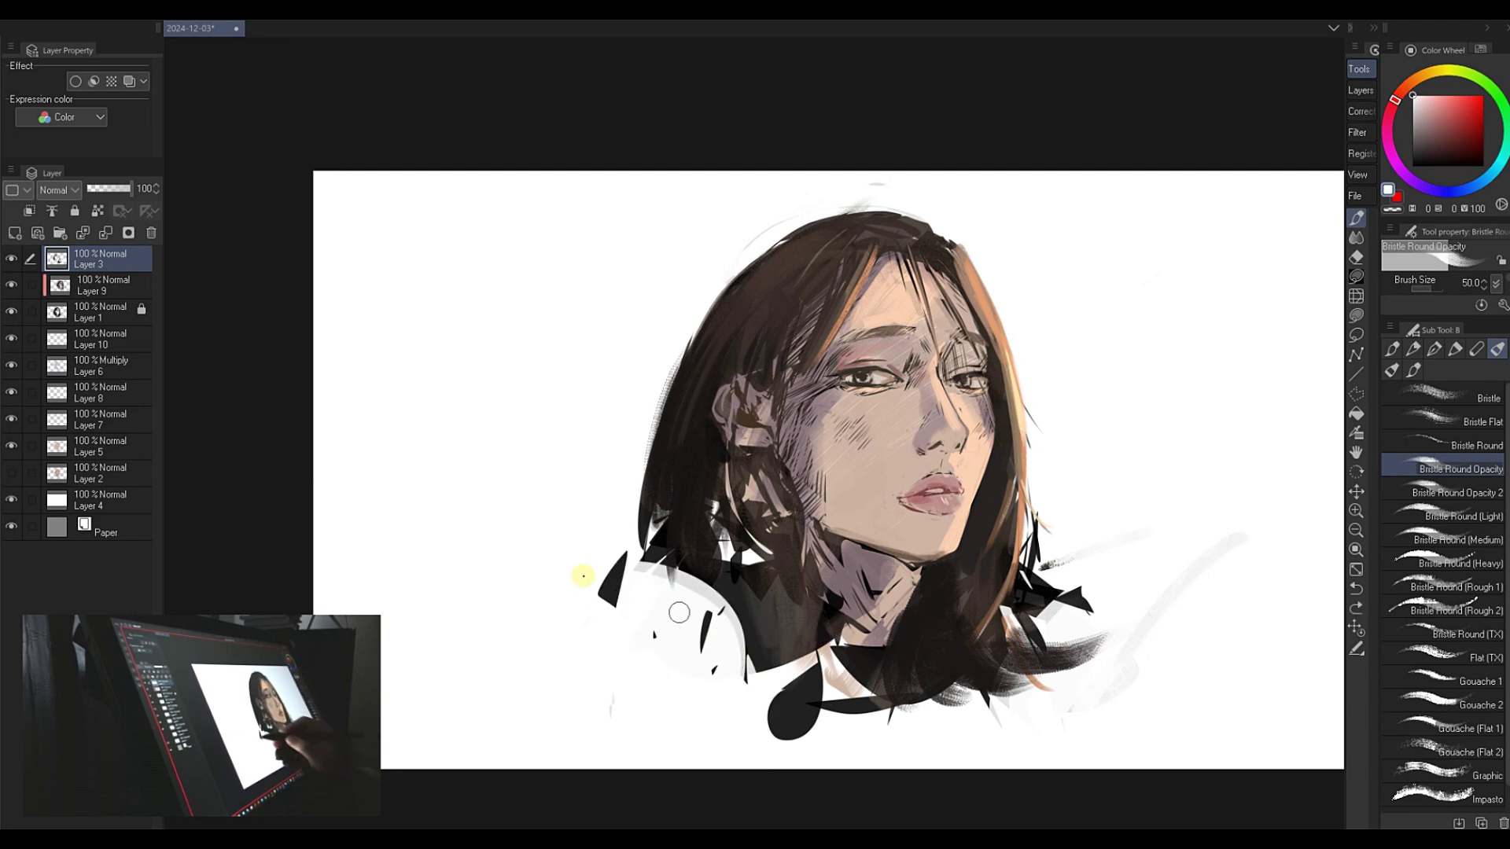
mouse_move(598, 586)
mouse_down()
mouse_move(618, 566)
mouse_move(635, 624)
mouse_move(708, 668)
mouse_up()
- Paint out the faint smudges beside the shoulder and the sketch lines above the head in white, reducing the brush to size 20
key(bracketleft)
key(bracketleft)
key(bracketleft)
key(bracketleft)
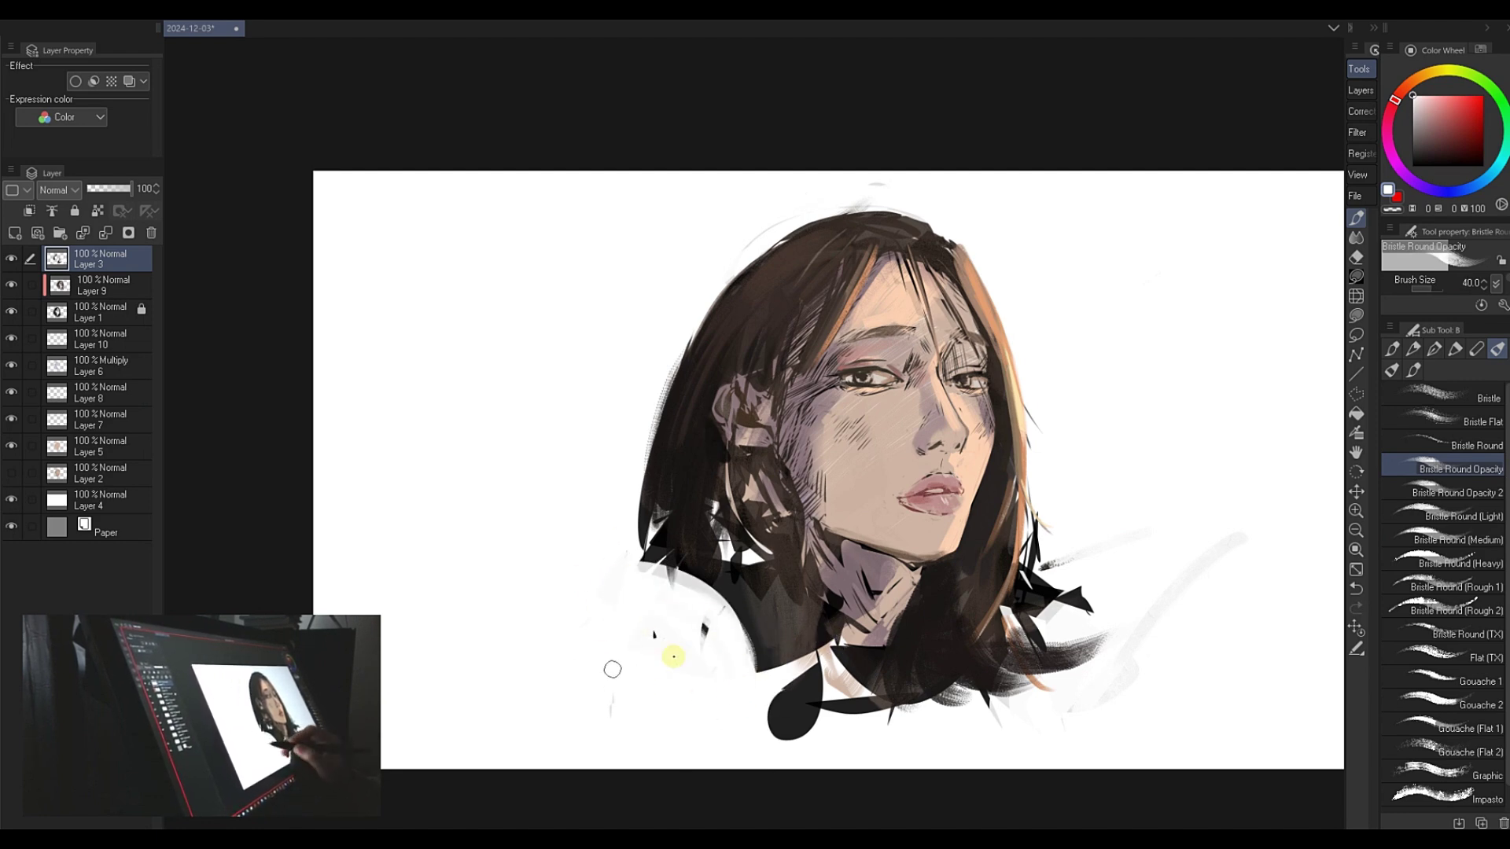
drag(1119, 635, 1243, 539)
drag(869, 202, 718, 258)
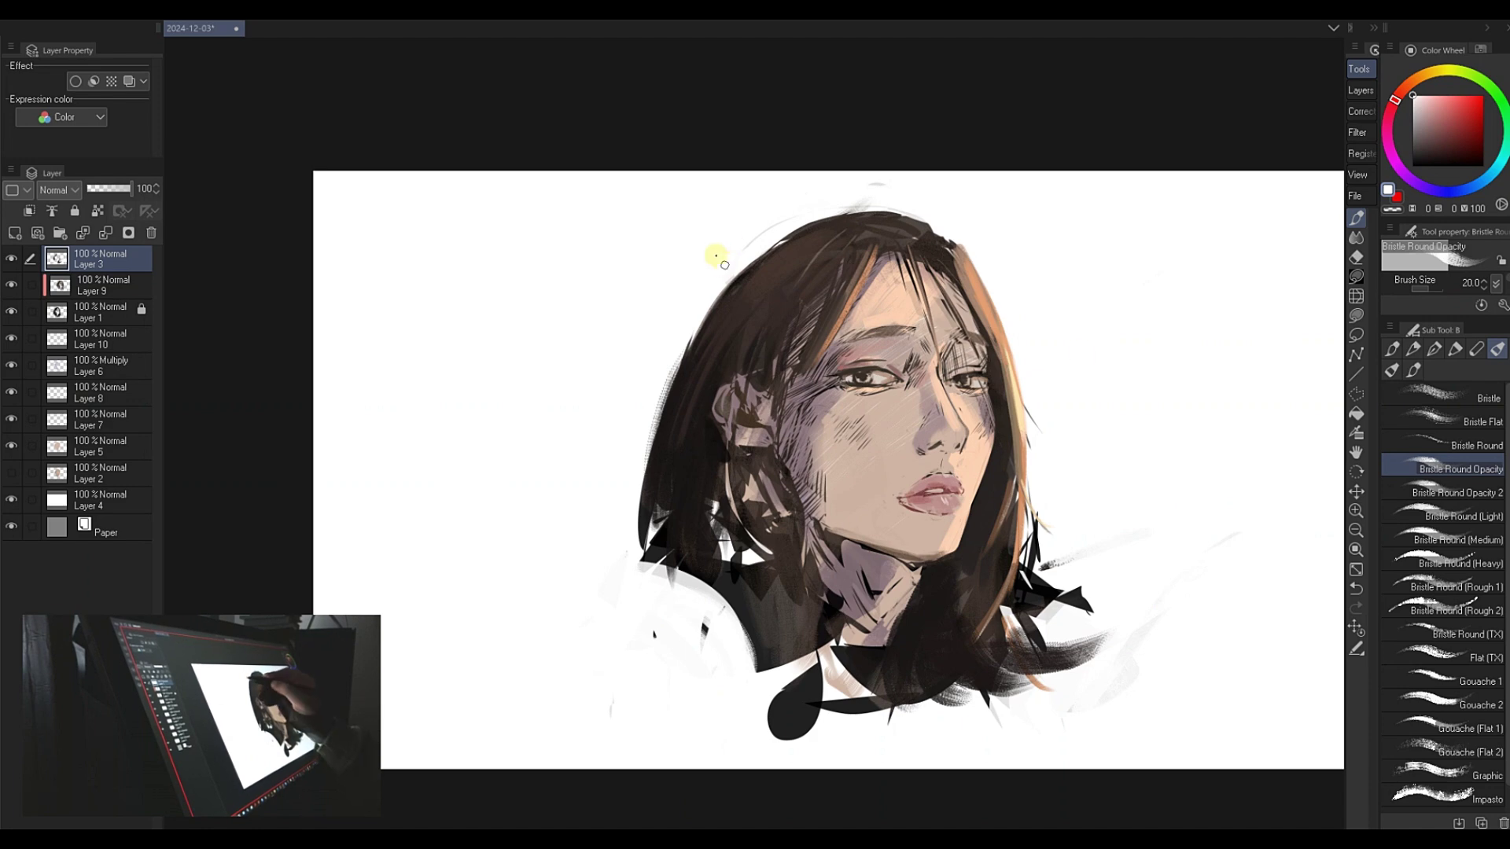
- Tone down the orange strand along the shadow-side hairline with a dark brown sampled from the hair
alt+click(829, 323)
drag(877, 236, 829, 323)
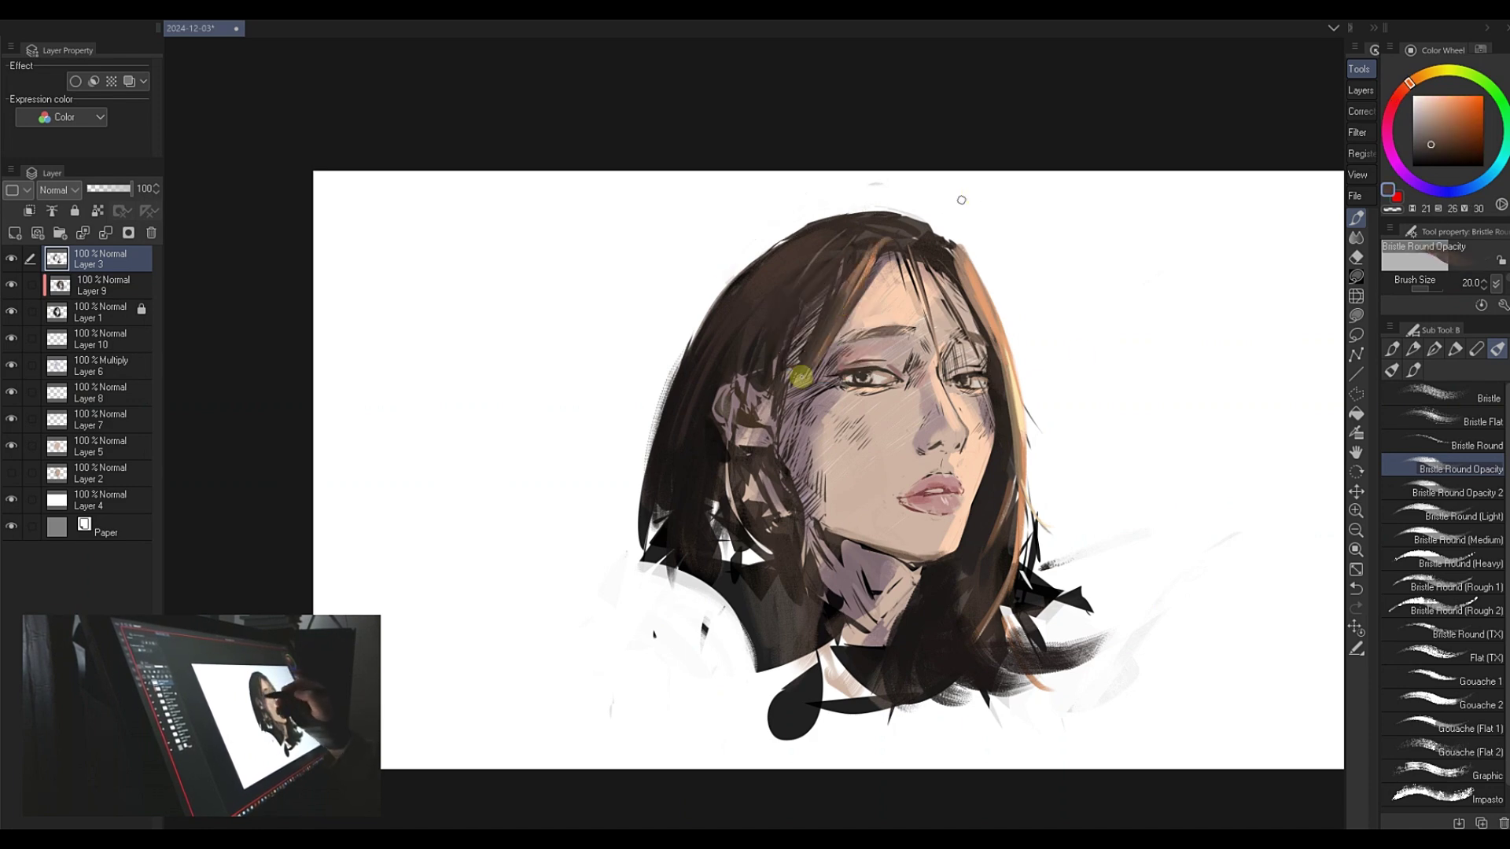
- Sample skin tones from the face and touch up the skin near the shadow-side jaw with the brush at size 17
alt+click(904, 315)
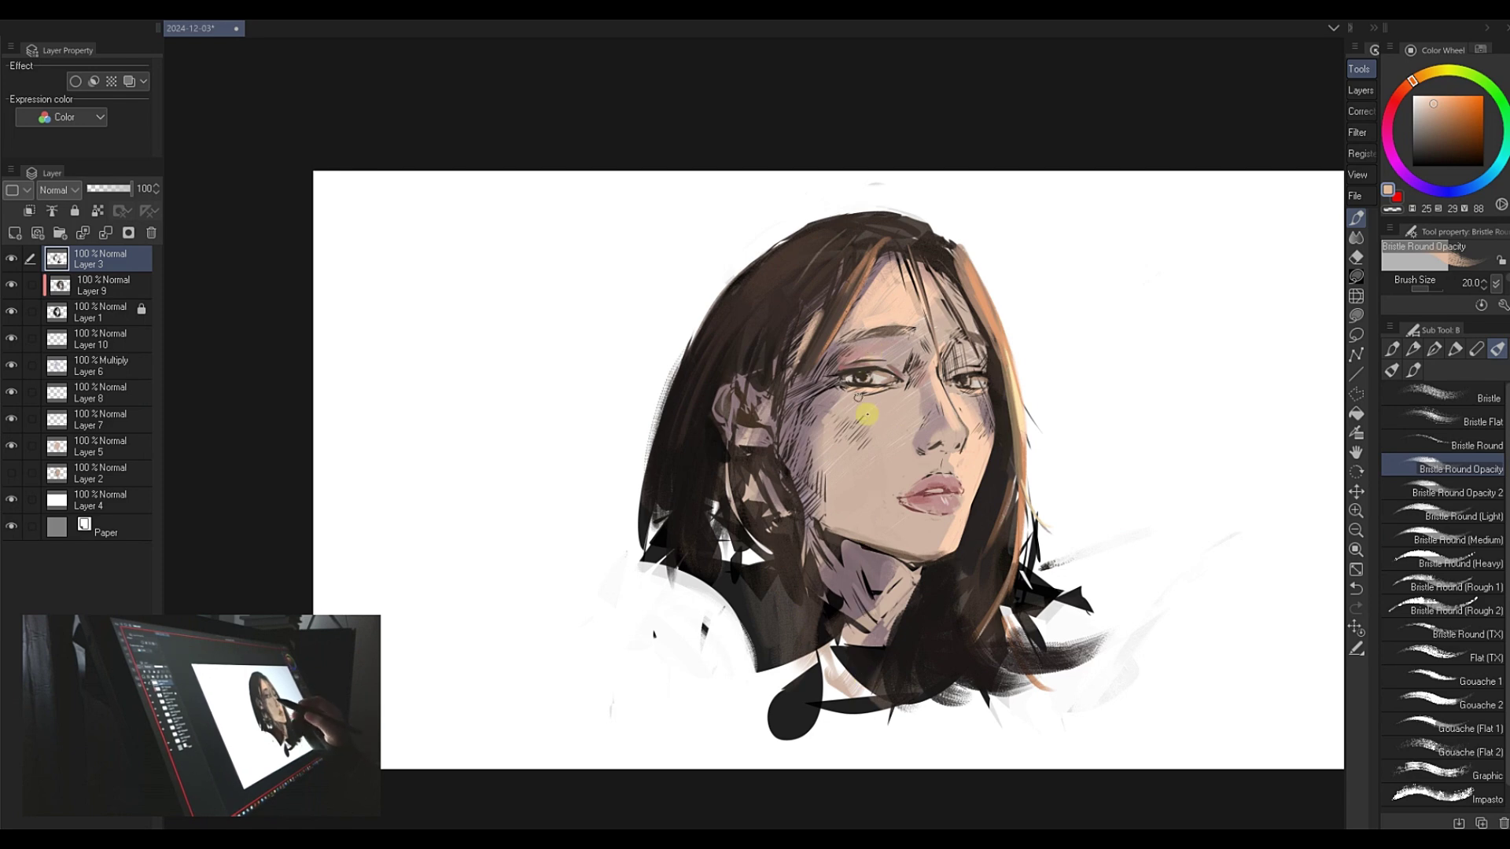
alt+click(832, 458)
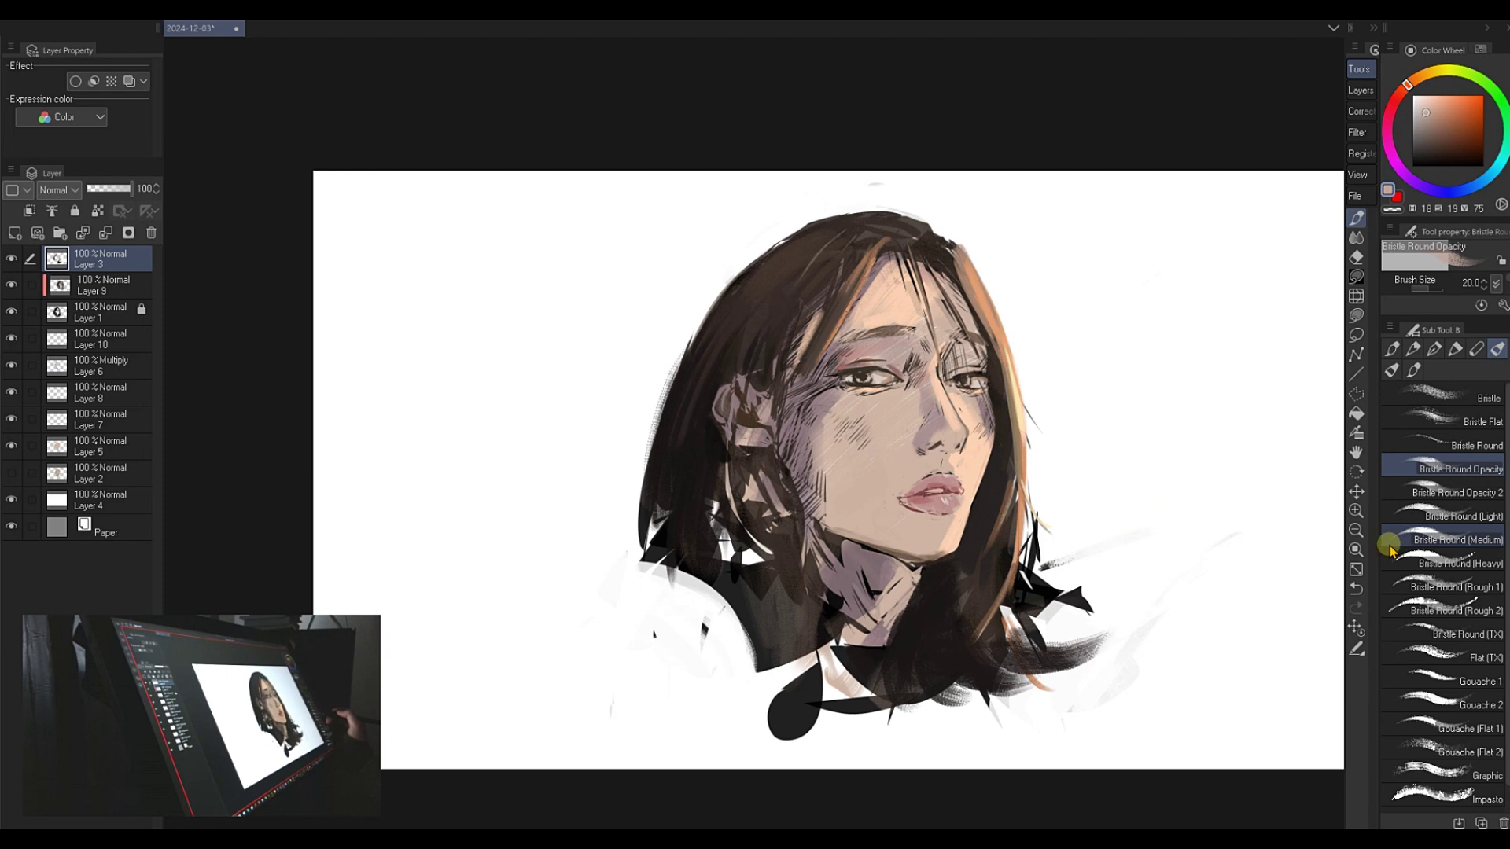
key(bracketleft)
alt+click(960, 441)
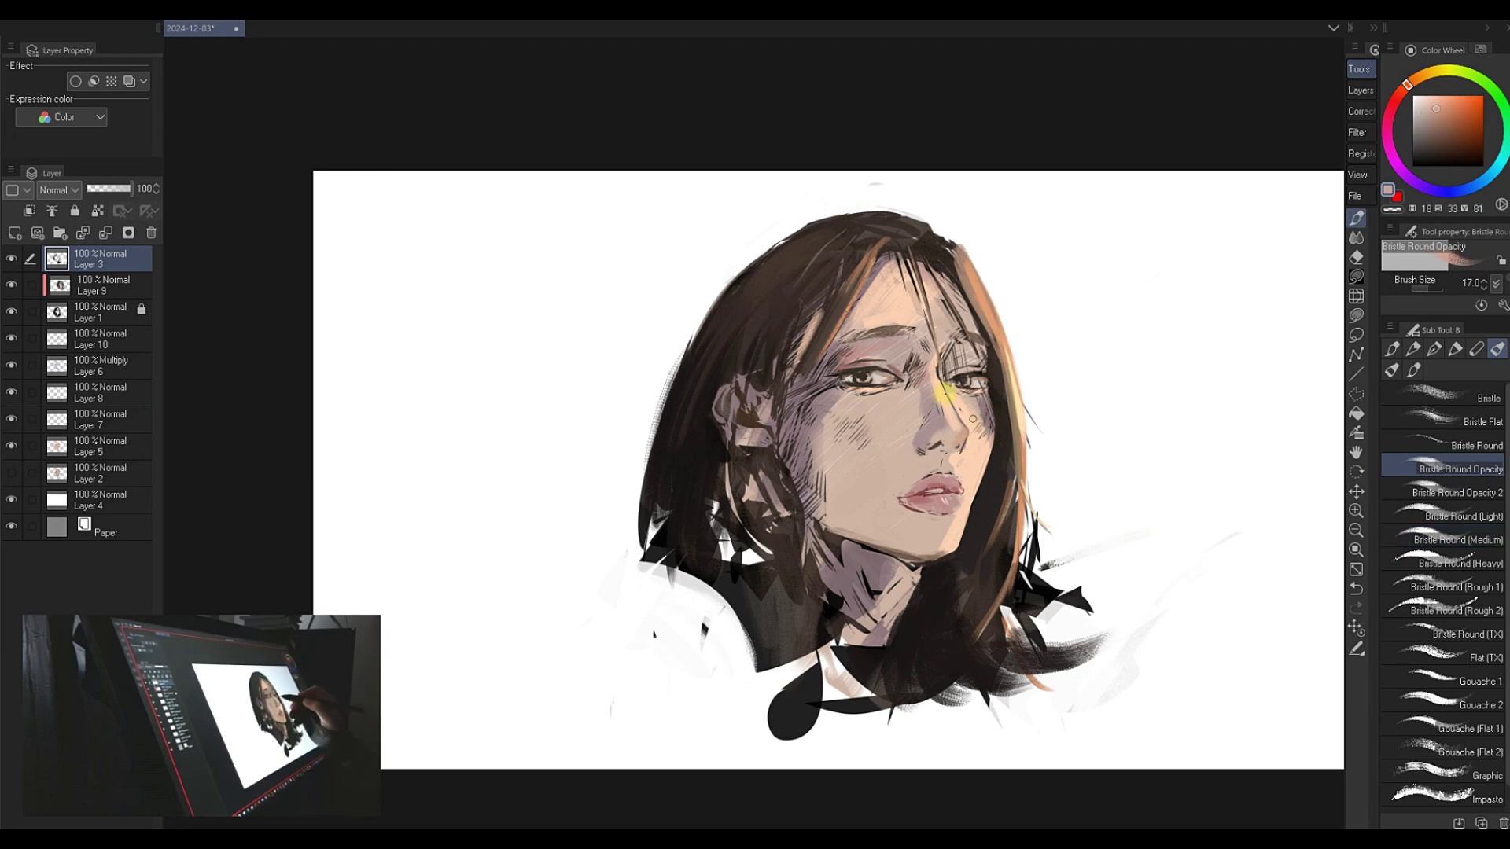
drag(858, 513, 867, 534)
- Mix a soft pink and brush a blush over the shadowed cheek with the brush at size 70
click(1398, 95)
click(1438, 103)
key(bracketright)
key(bracketright)
key(bracketright)
key(bracketright)
key(bracketright)
key(bracketright)
key(bracketright)
mouse_move(828, 430)
mouse_down()
mouse_move(834, 471)
mouse_move(819, 465)
mouse_move(883, 472)
mouse_move(836, 428)
mouse_move(889, 492)
mouse_up()
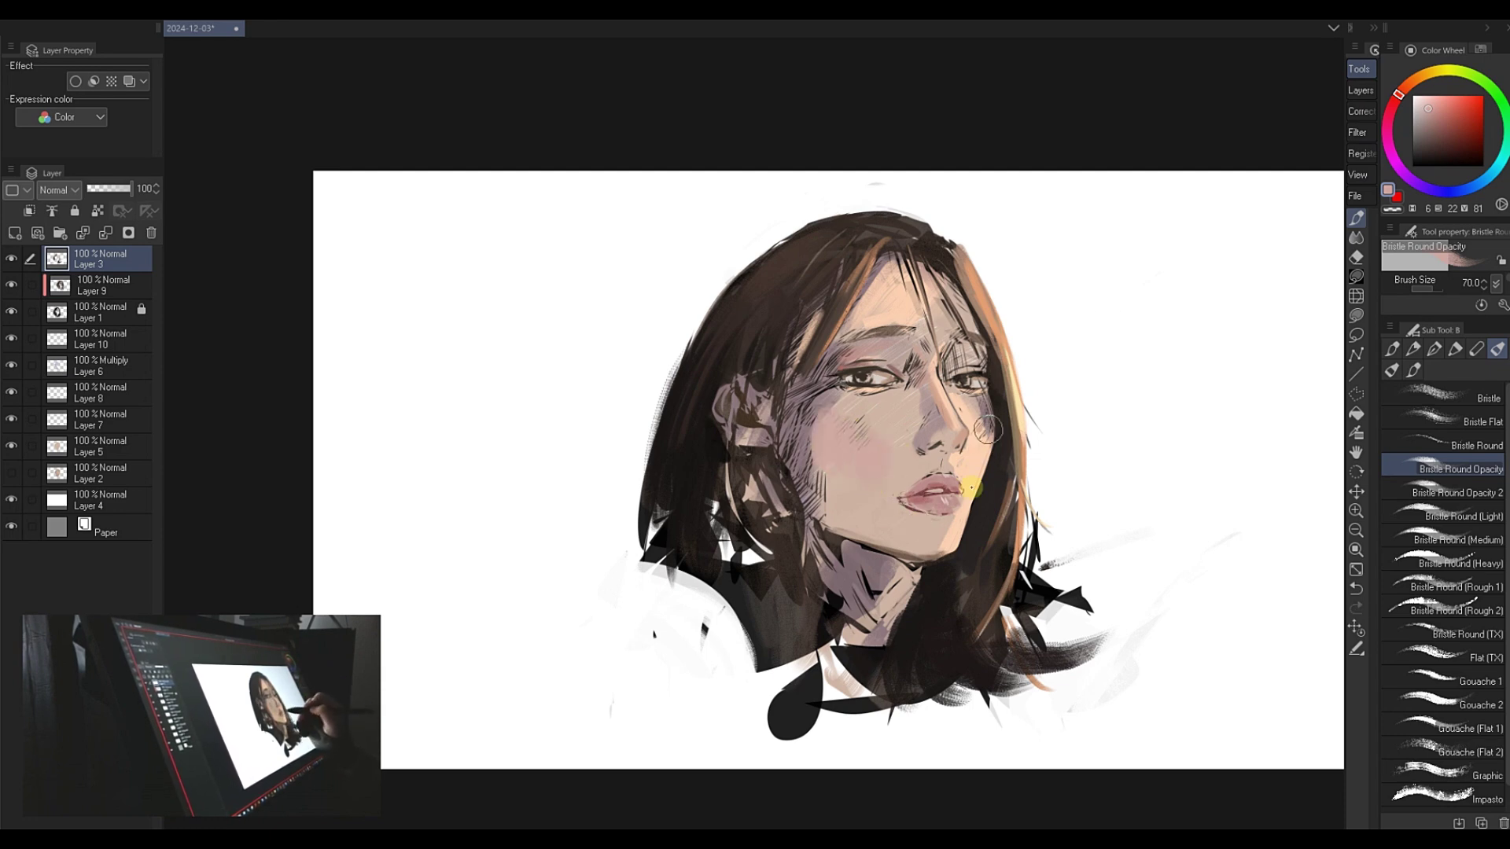
ctrl+click(987, 441)
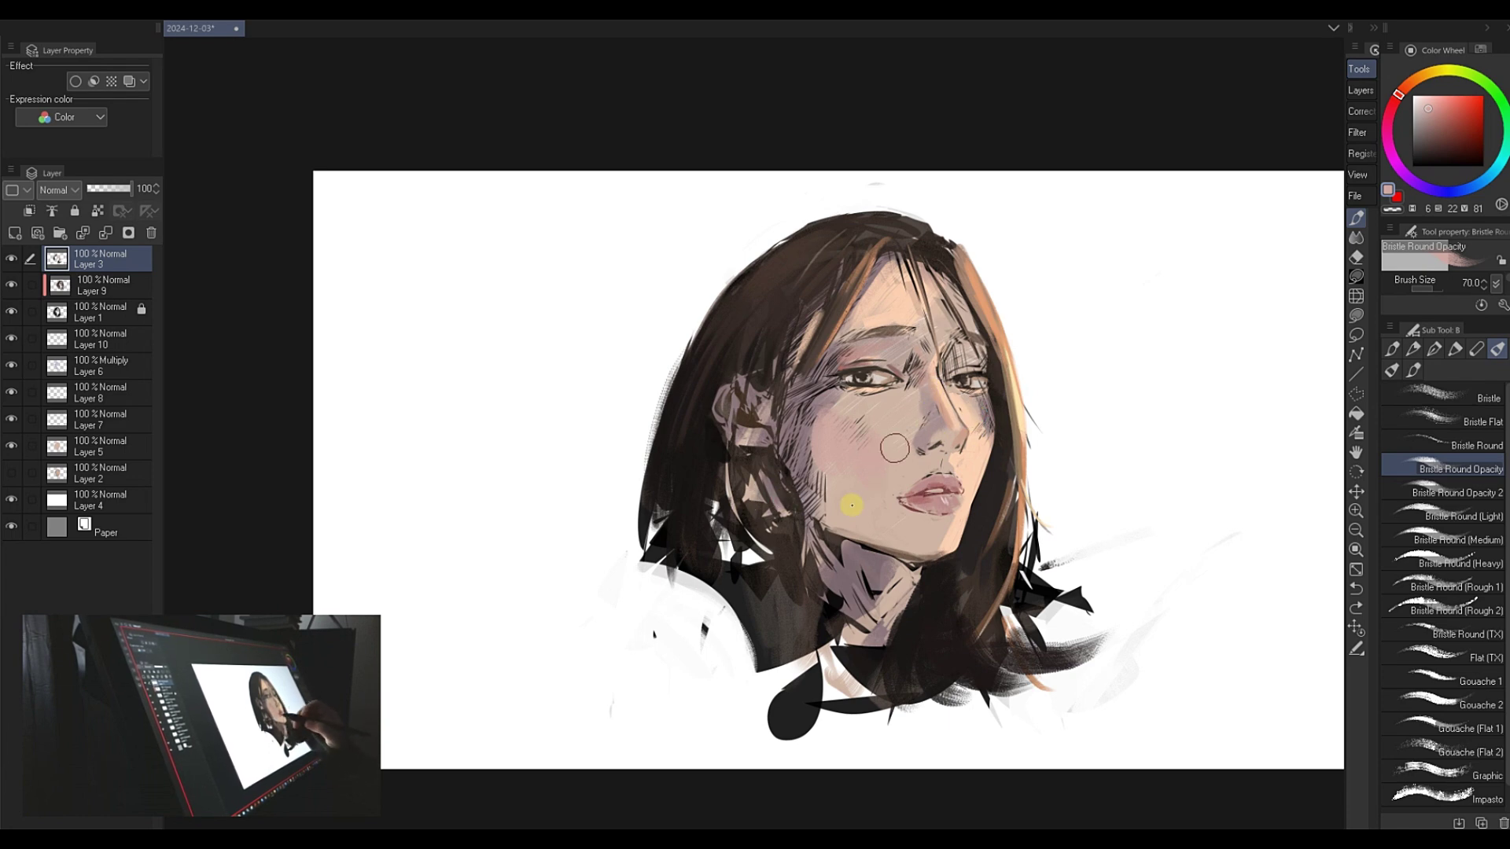
- Carry the same pink onto the skin beside the mouth, the neck and between the brows at sizes 30 and 40
key([)
drag(908, 510, 899, 478)
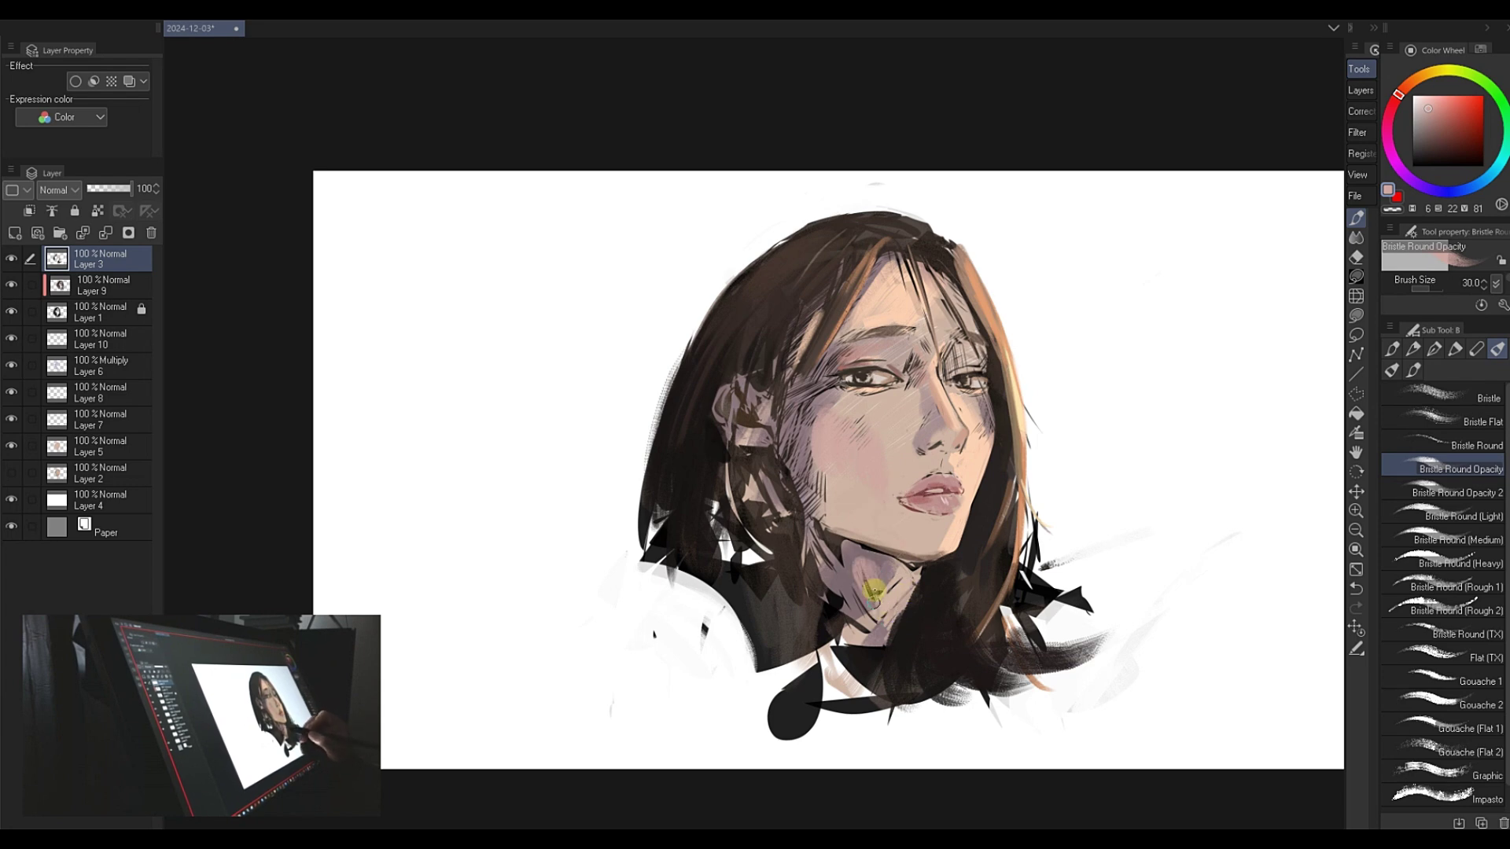
key([)
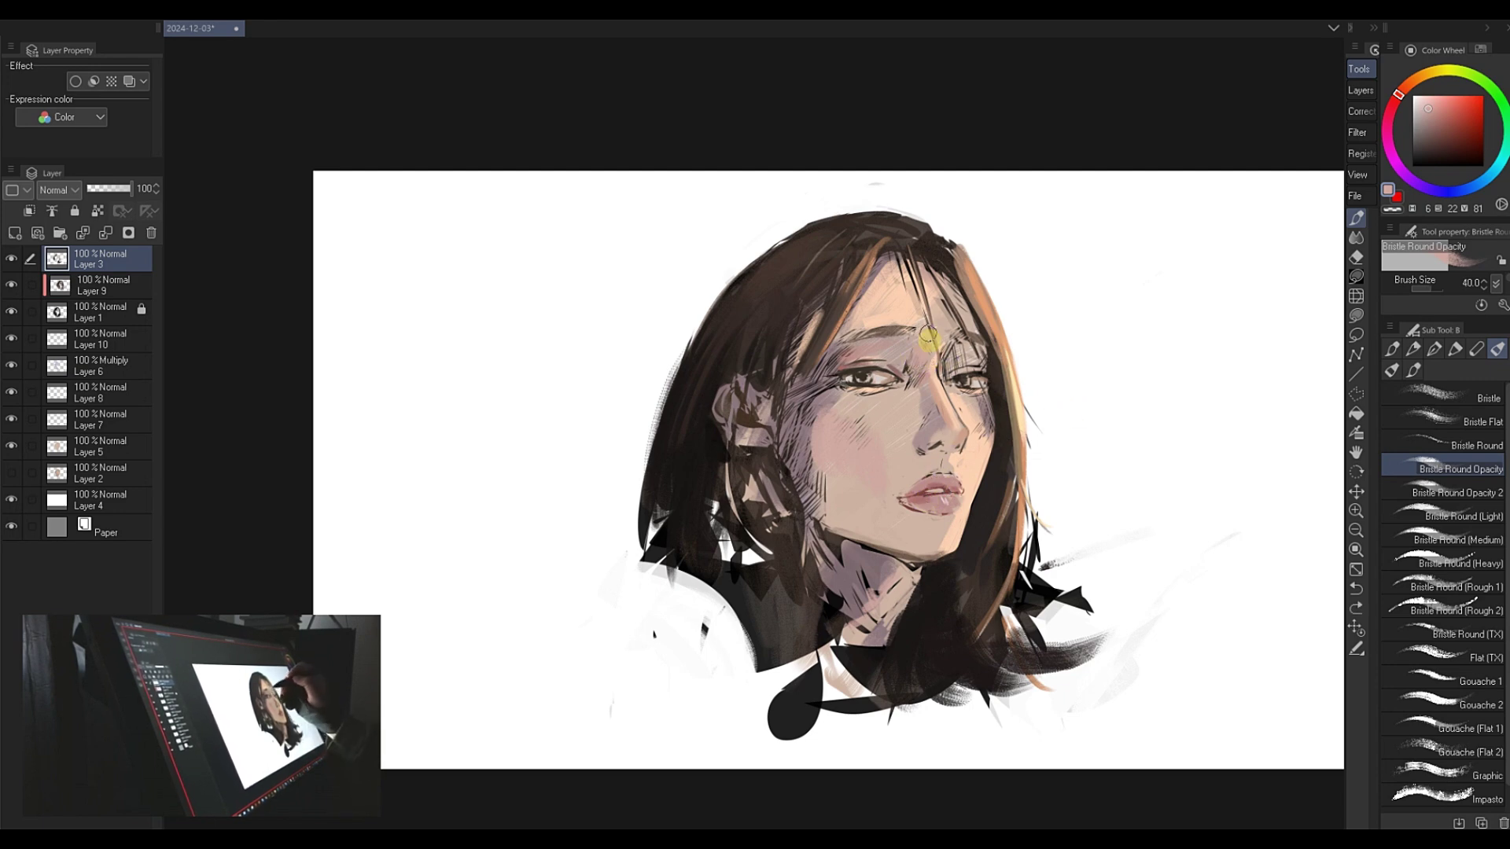
mouse_move(929, 340)
mouse_down()
mouse_move(924, 375)
mouse_move(1001, 252)
mouse_move(926, 360)
mouse_up()
key(ctrl+z)
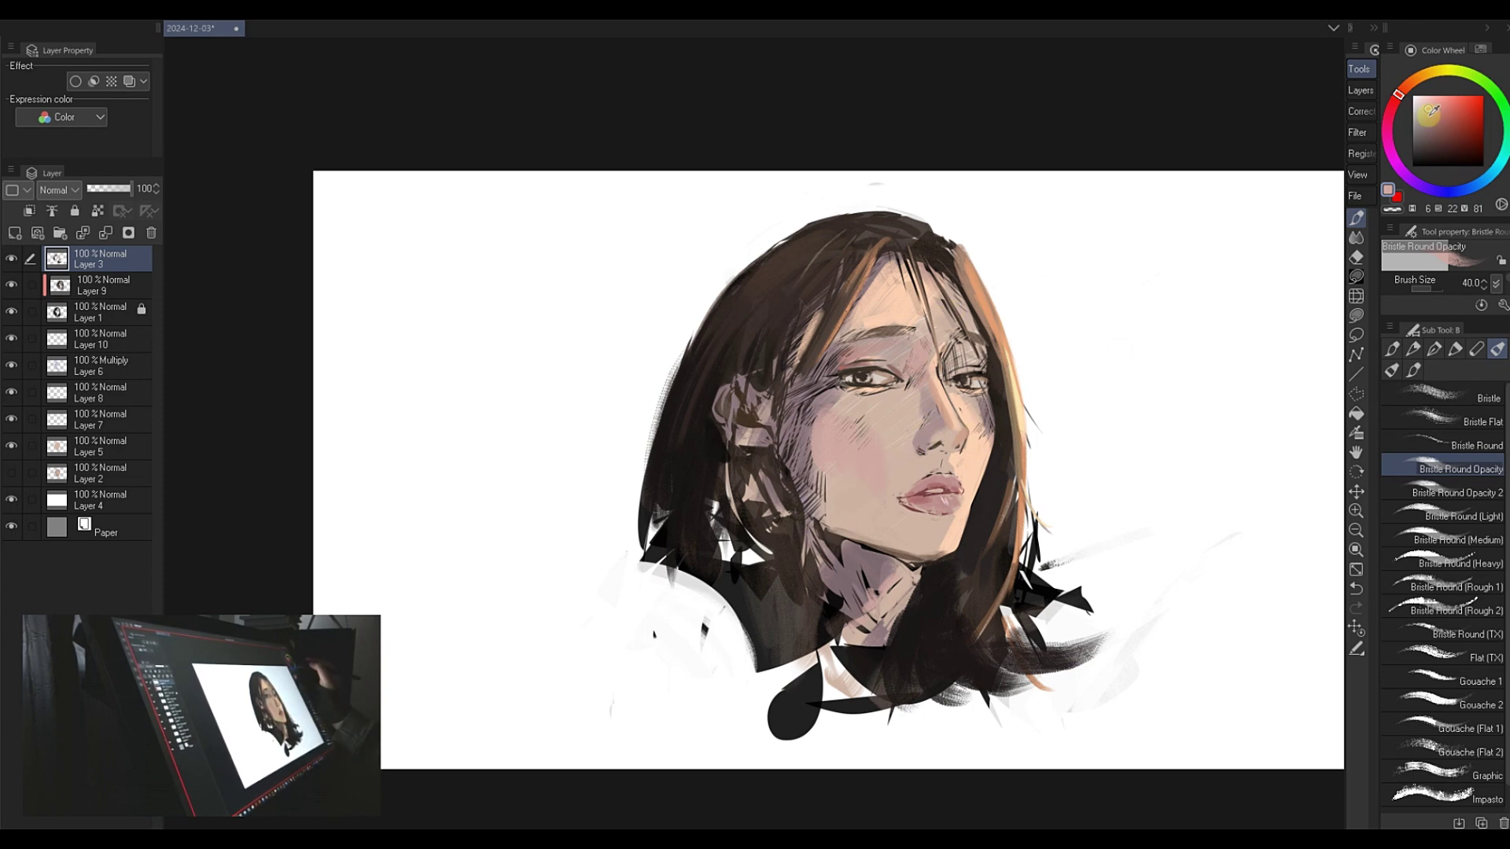
- Pick a muted grey-blue, lighten it, and tint the eyes with the brush at size 8
click(1486, 179)
drag(1425, 114, 1422, 126)
key([)
key([)
key([)
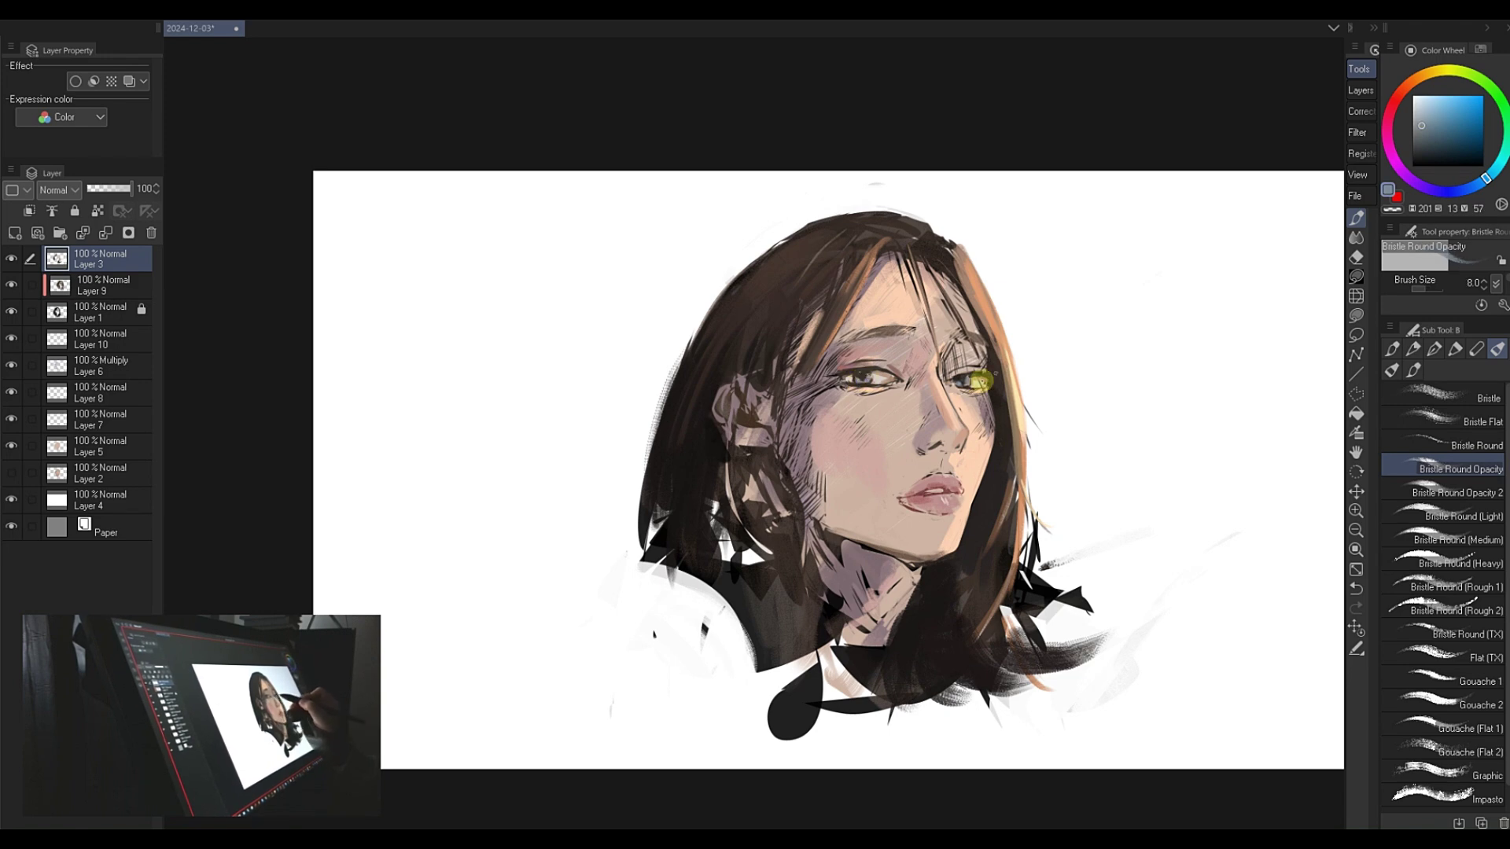
click(1427, 110)
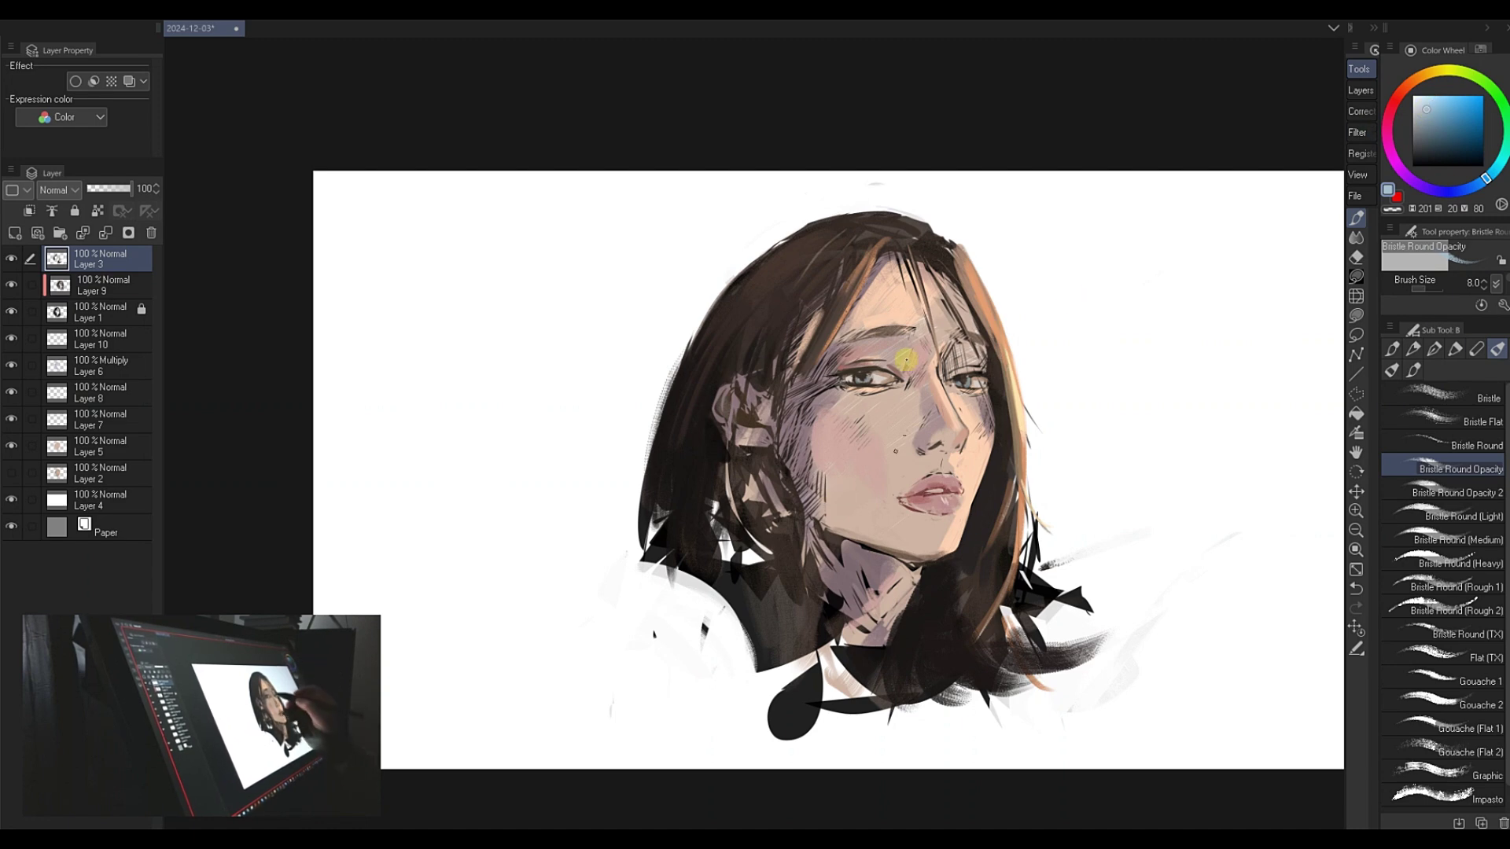
- Reduce the brush to size 5, lighten the grey-blue, and add small light accents to the eyes
key(bracketleft)
key(bracketleft)
key(bracketleft)
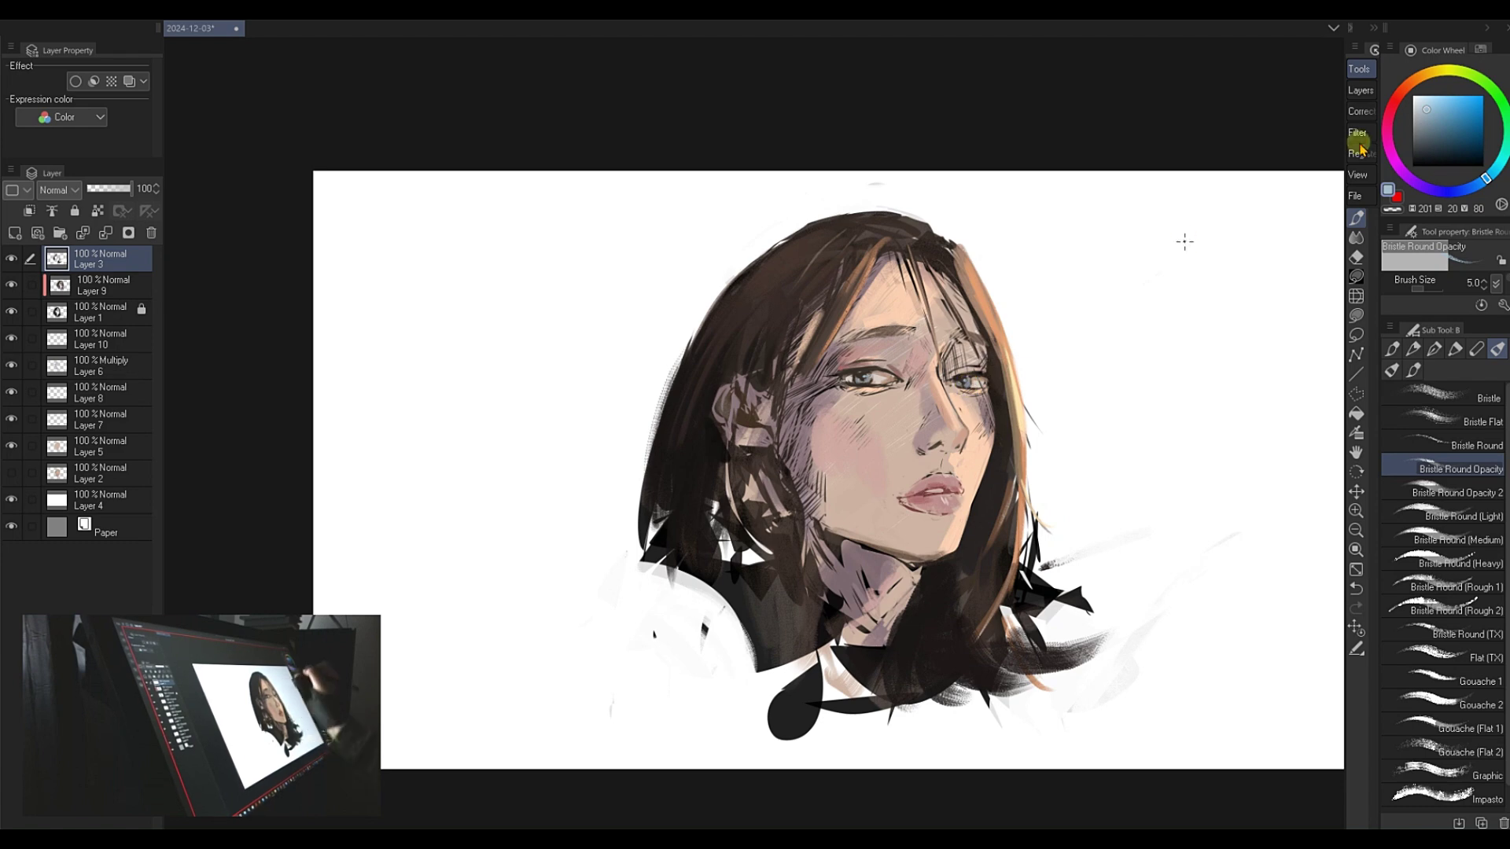
click(1424, 97)
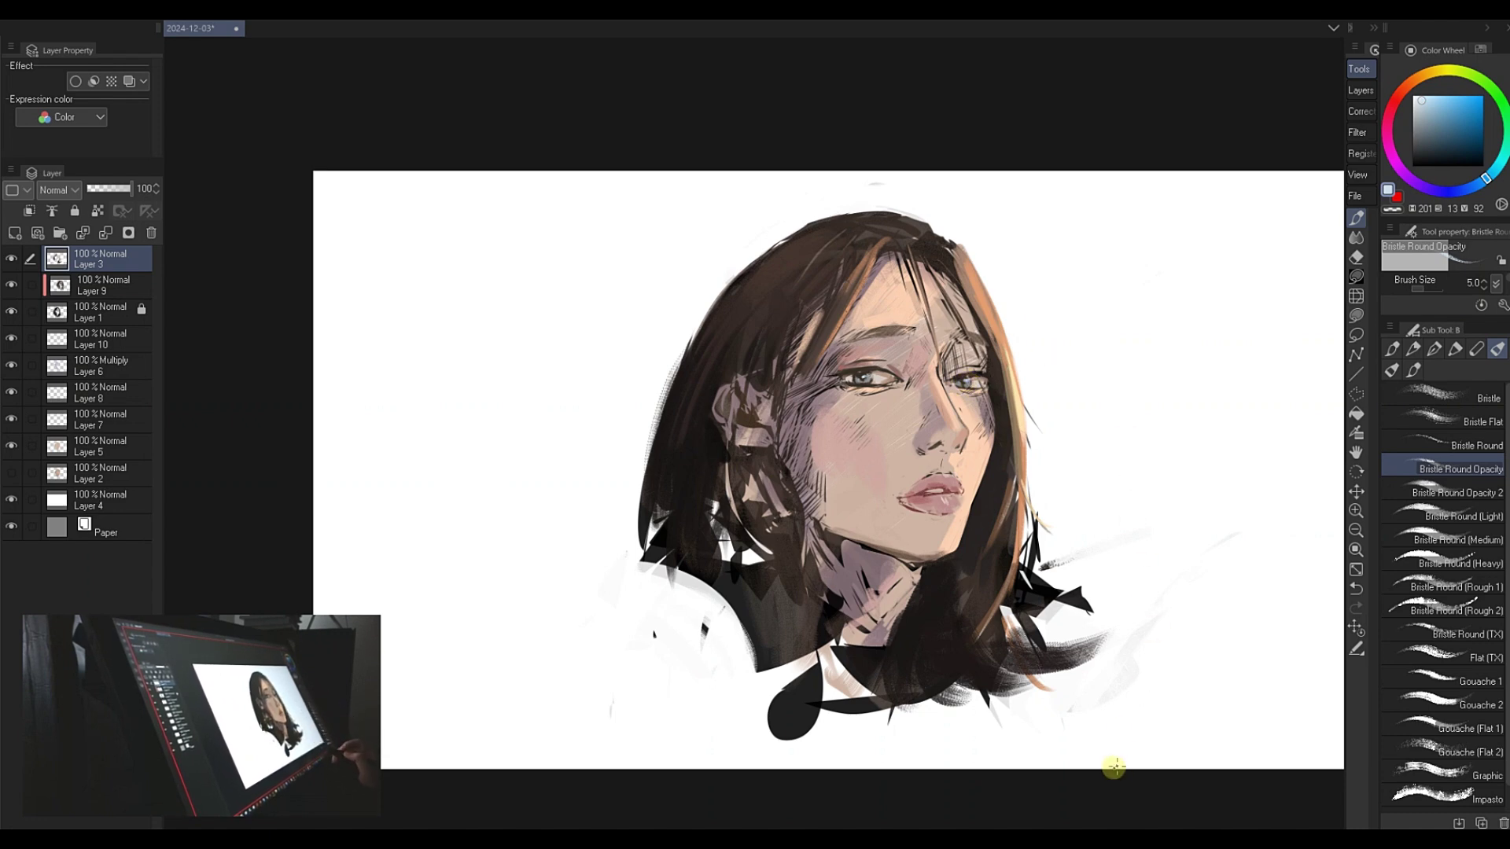
- Examine the whole portrait at reduced size, rotated and mirrored, to check the drawing and the colour balance
key(ctrl+space)
drag(1010, 524, 944, 511)
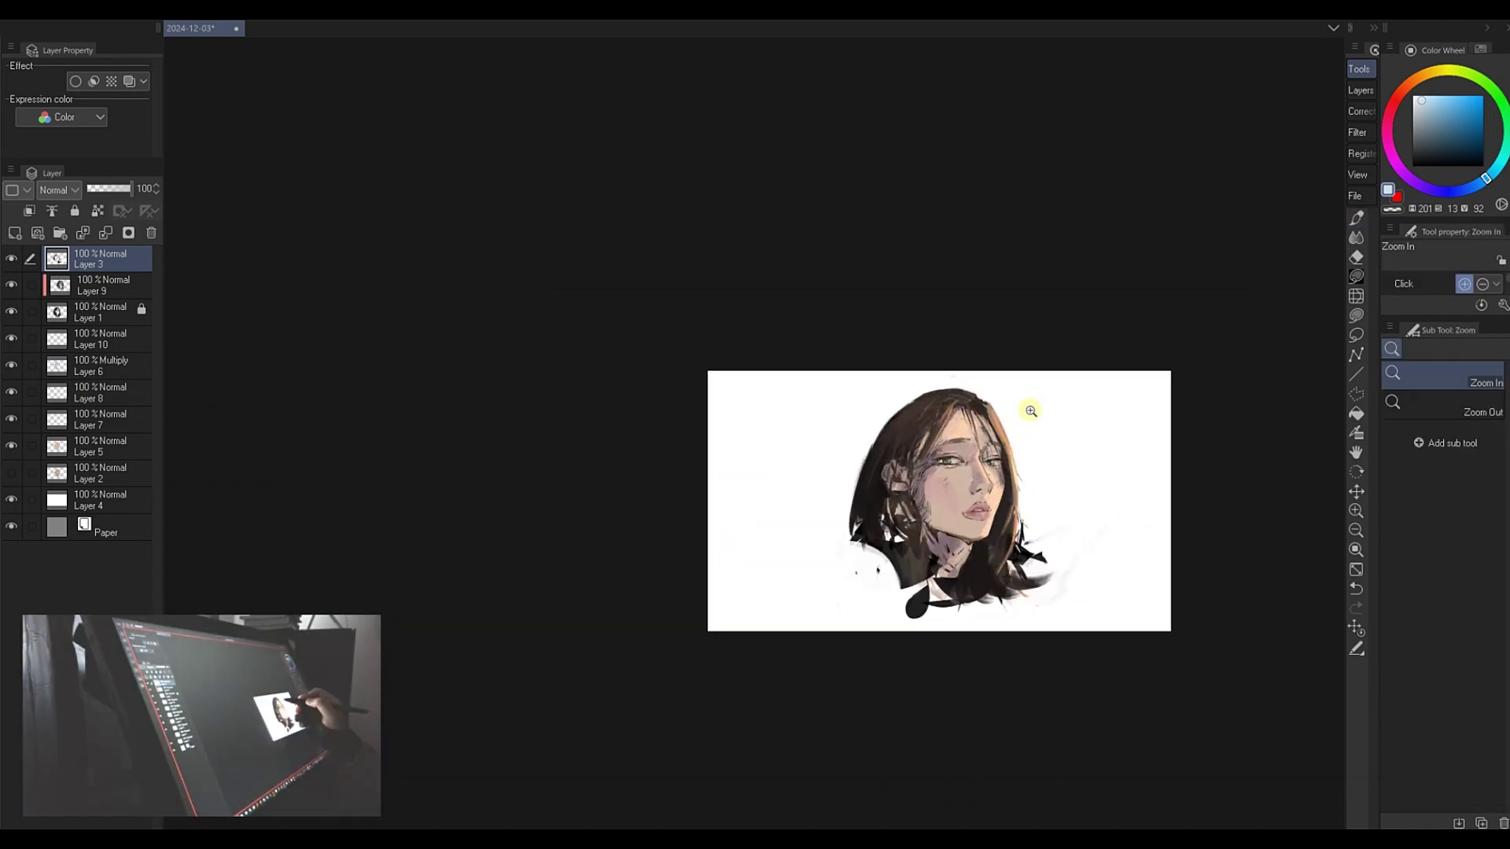
drag(1016, 419, 1051, 380)
key(shift+space)
drag(790, 629, 895, 224)
scroll(849, 324, down, 5)
scroll(849, 325, up, 5)
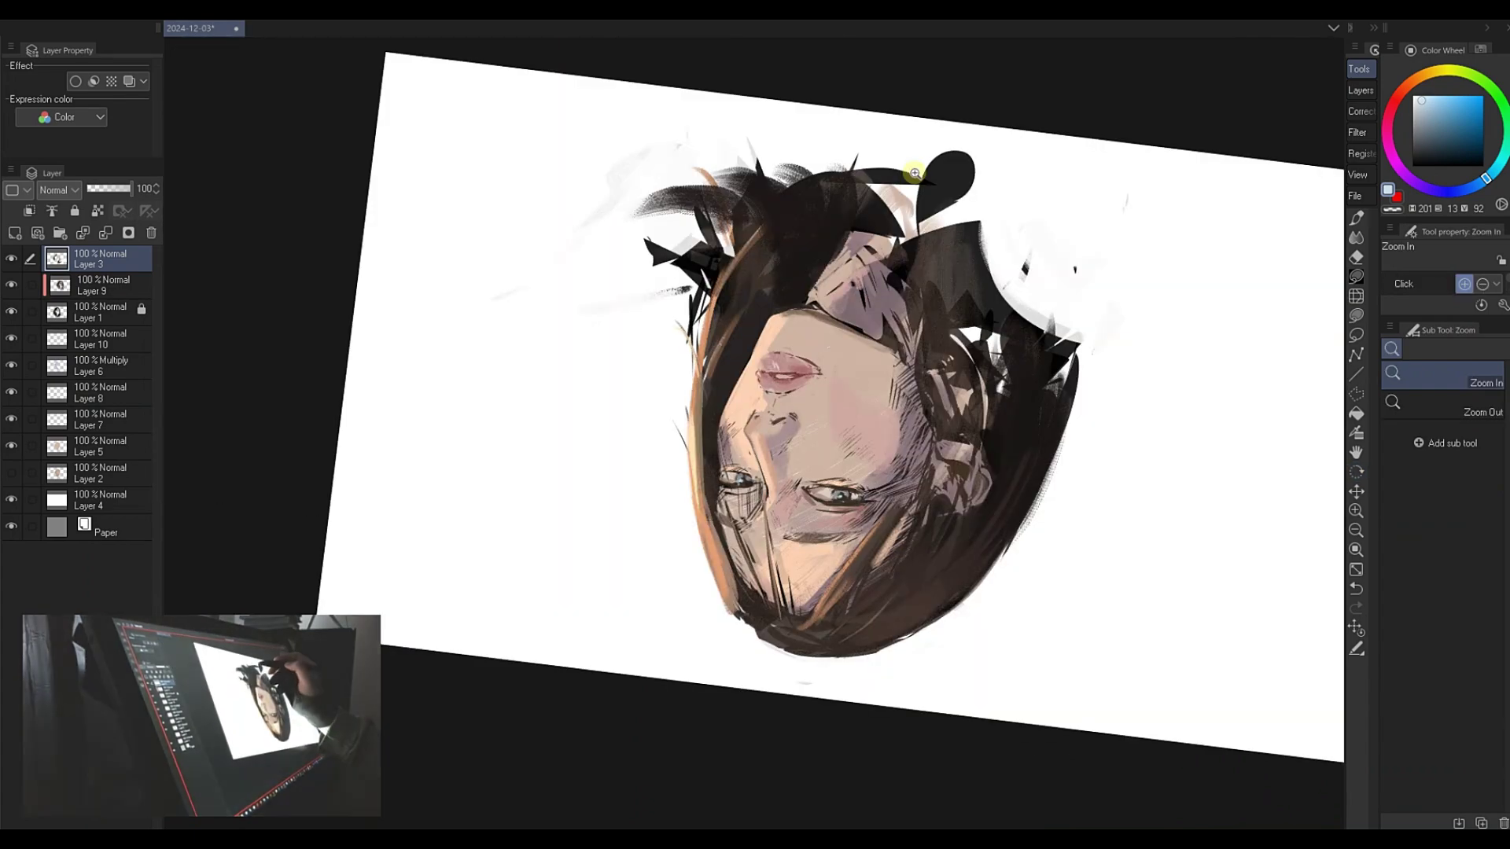
drag(850, 325, 900, 589)
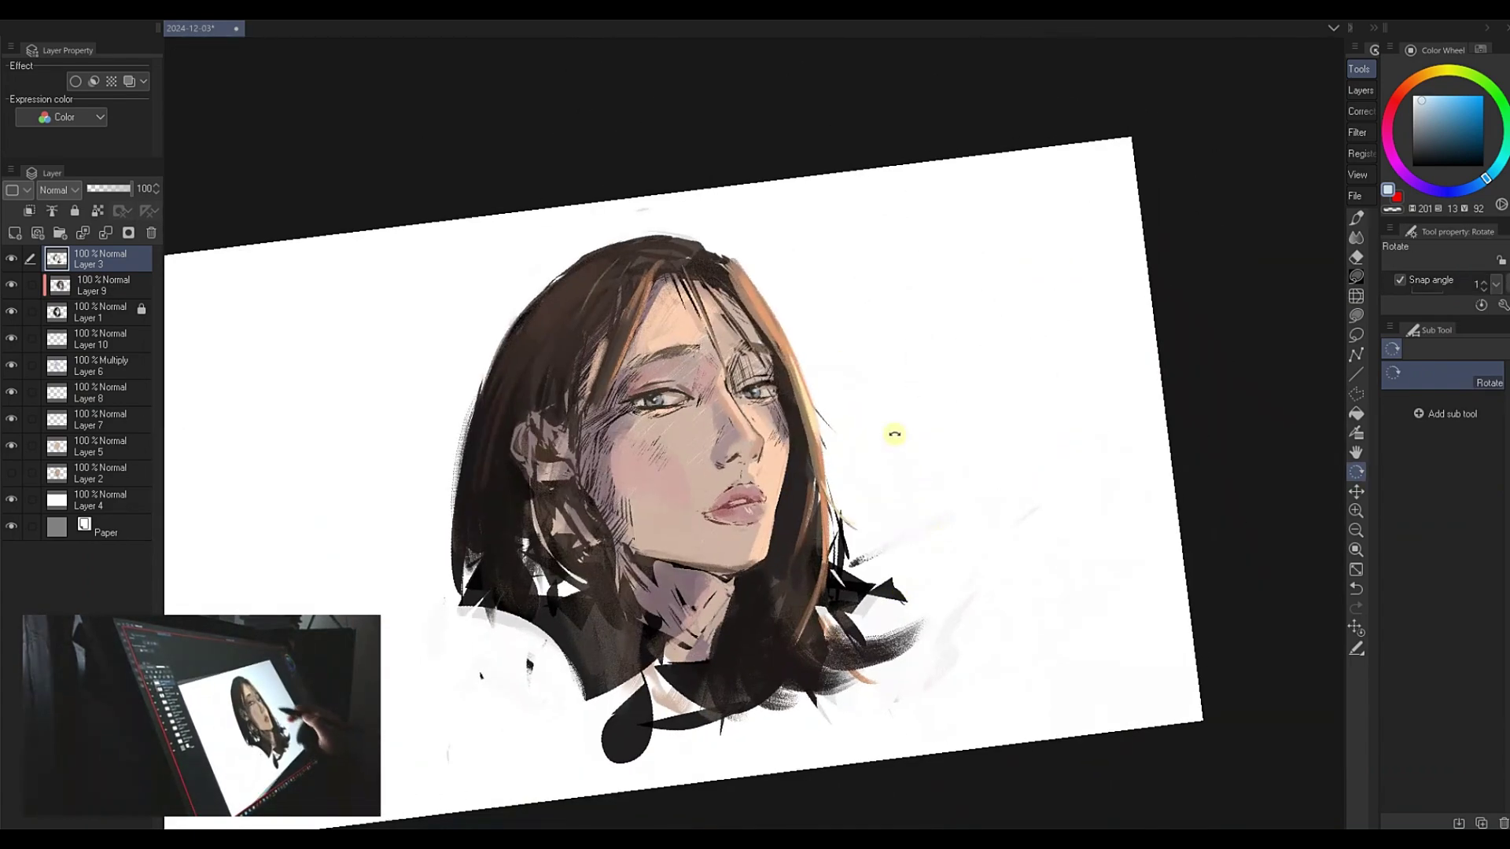
drag(894, 434, 856, 432)
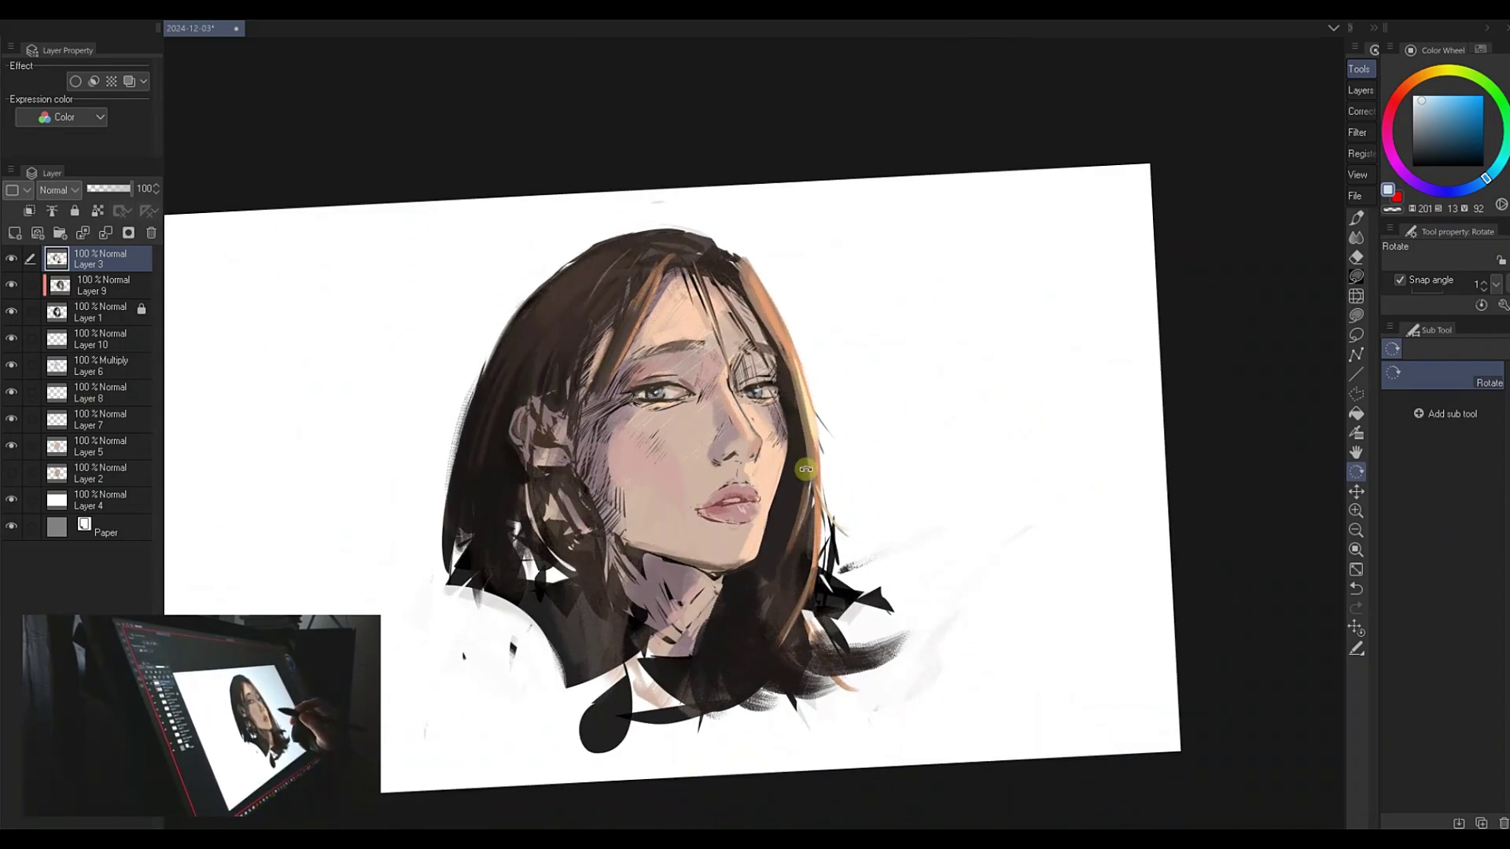
drag(936, 386, 946, 410)
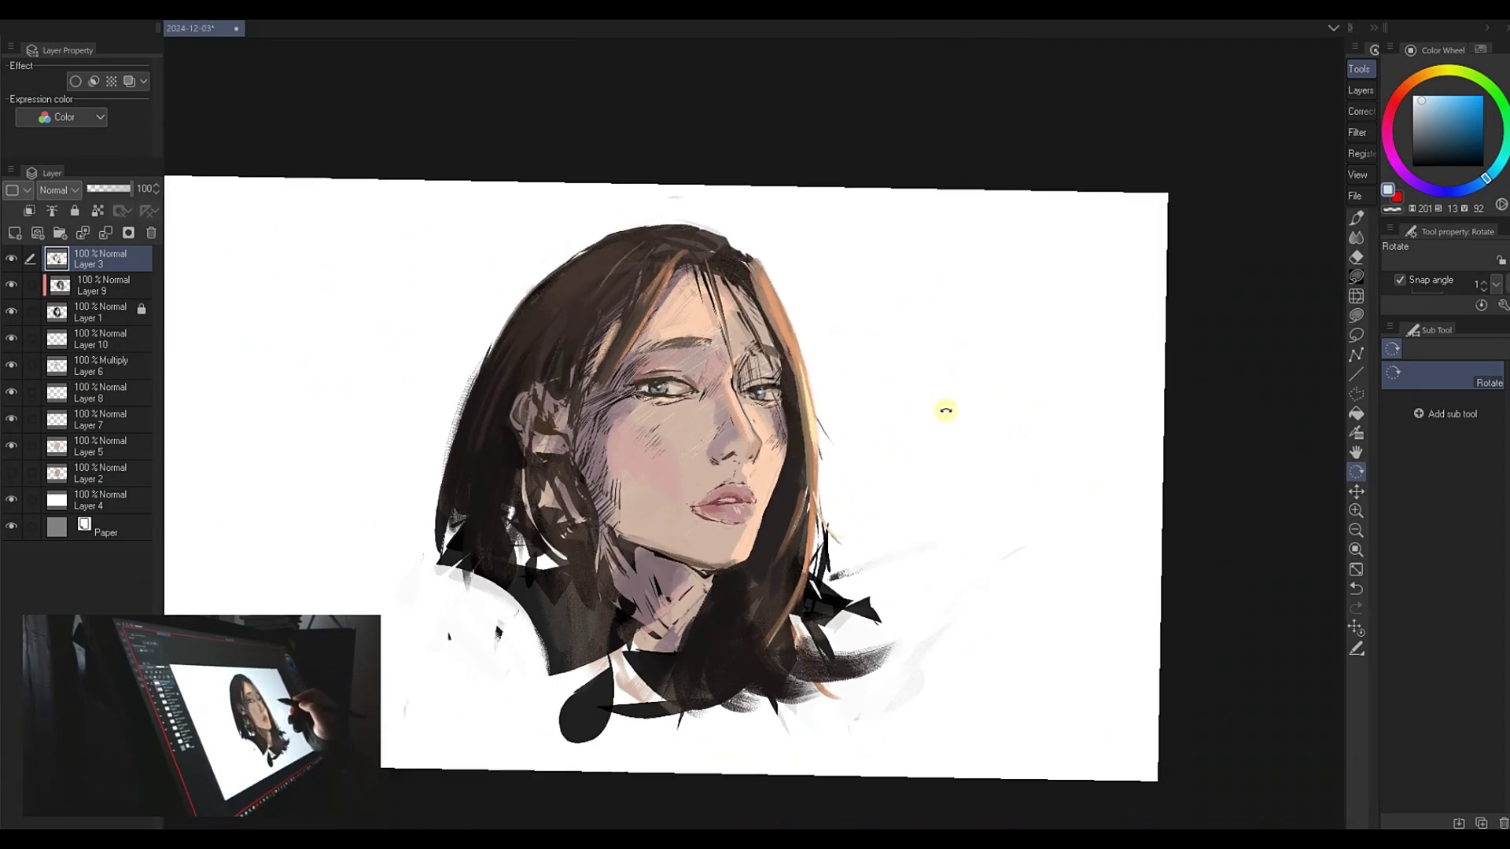
mouse_move(727, 547)
mouse_down()
mouse_move(930, 518)
mouse_move(956, 533)
mouse_up()
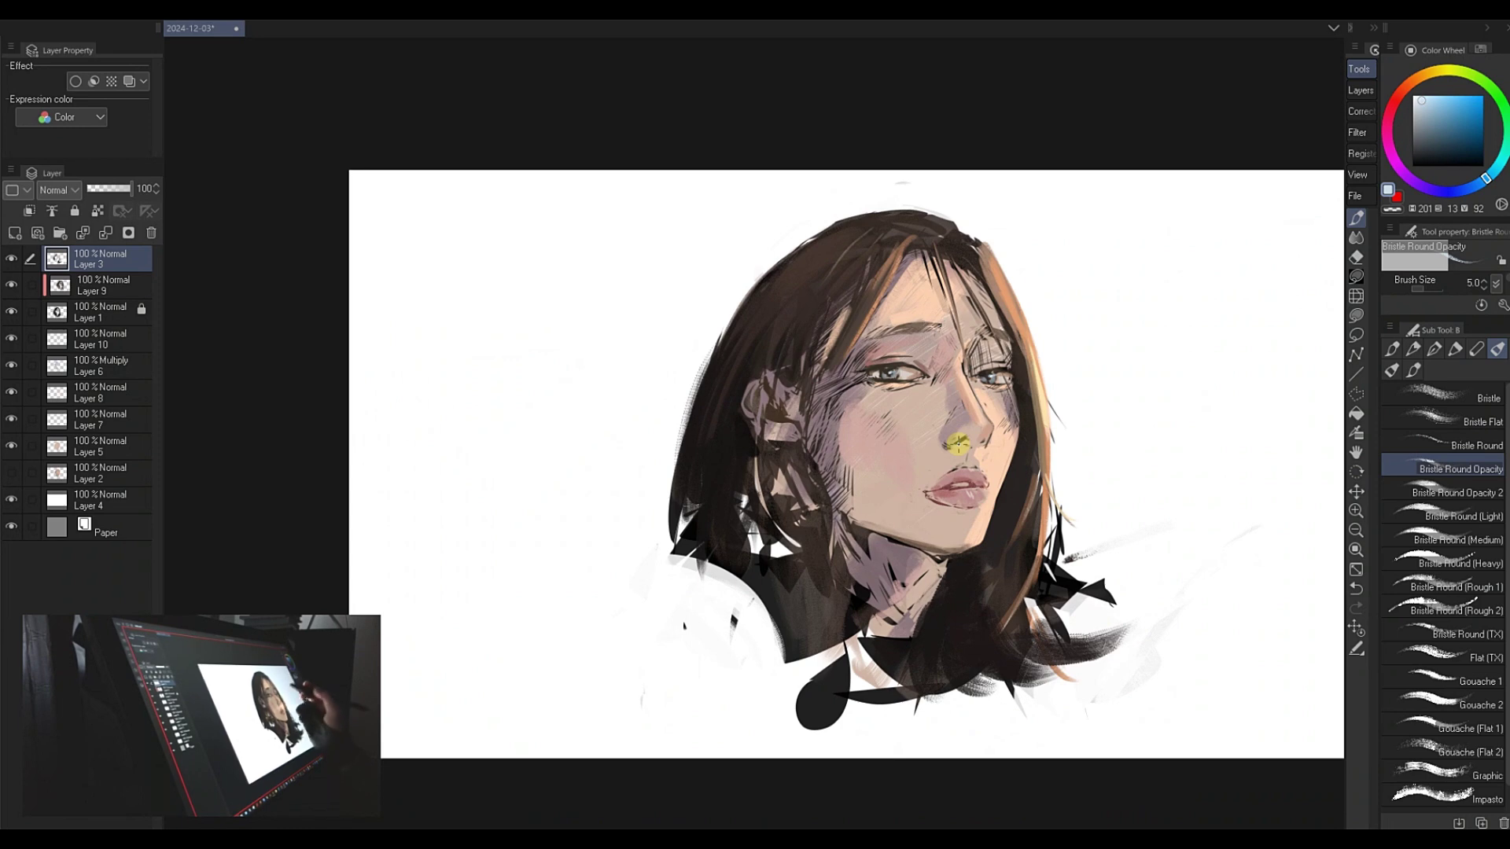
key(h)
drag(809, 422, 934, 415)
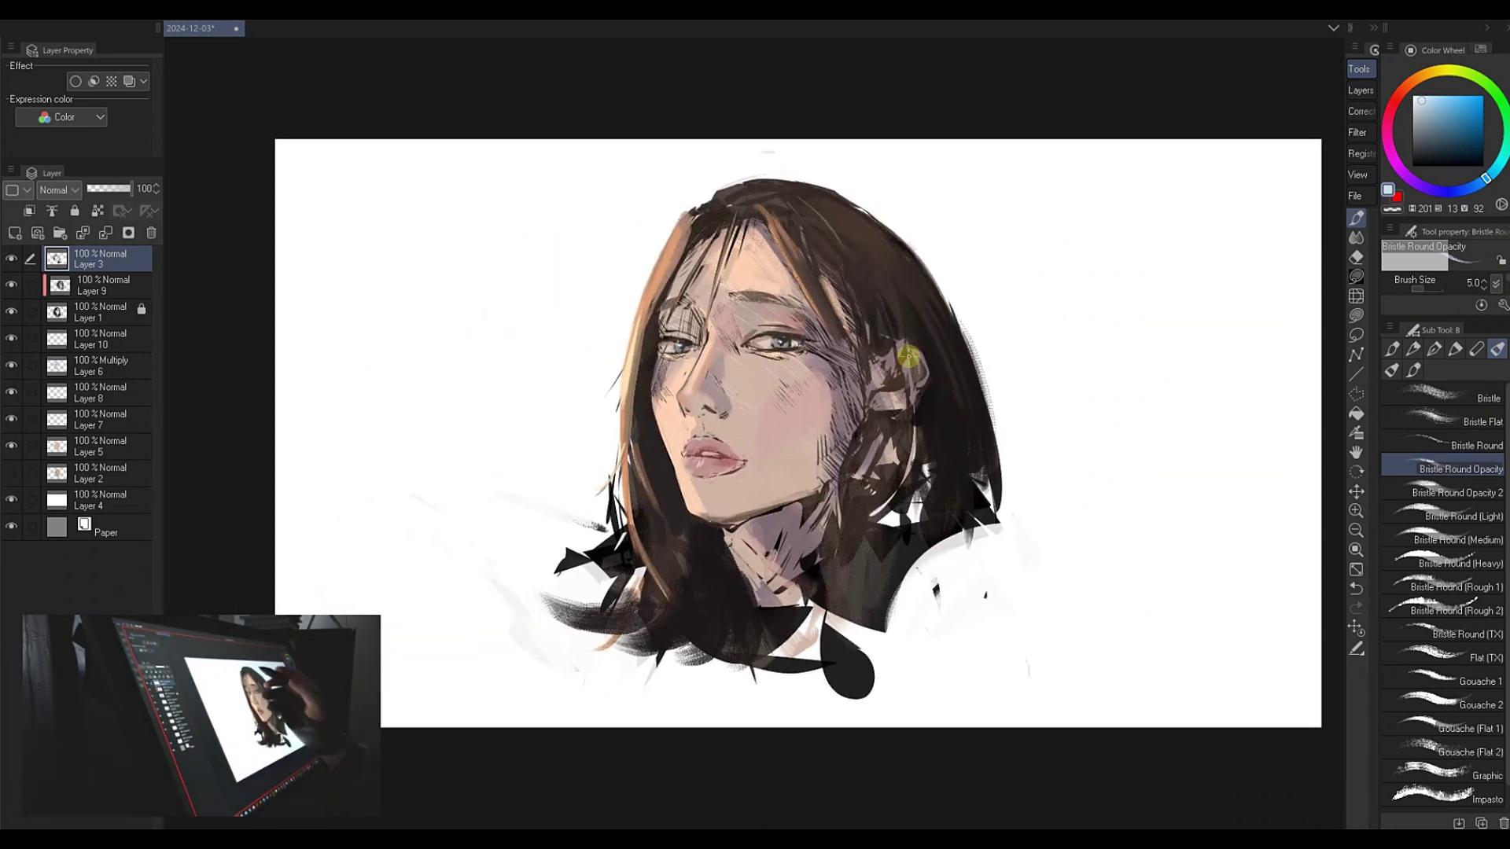
drag(857, 341, 891, 354)
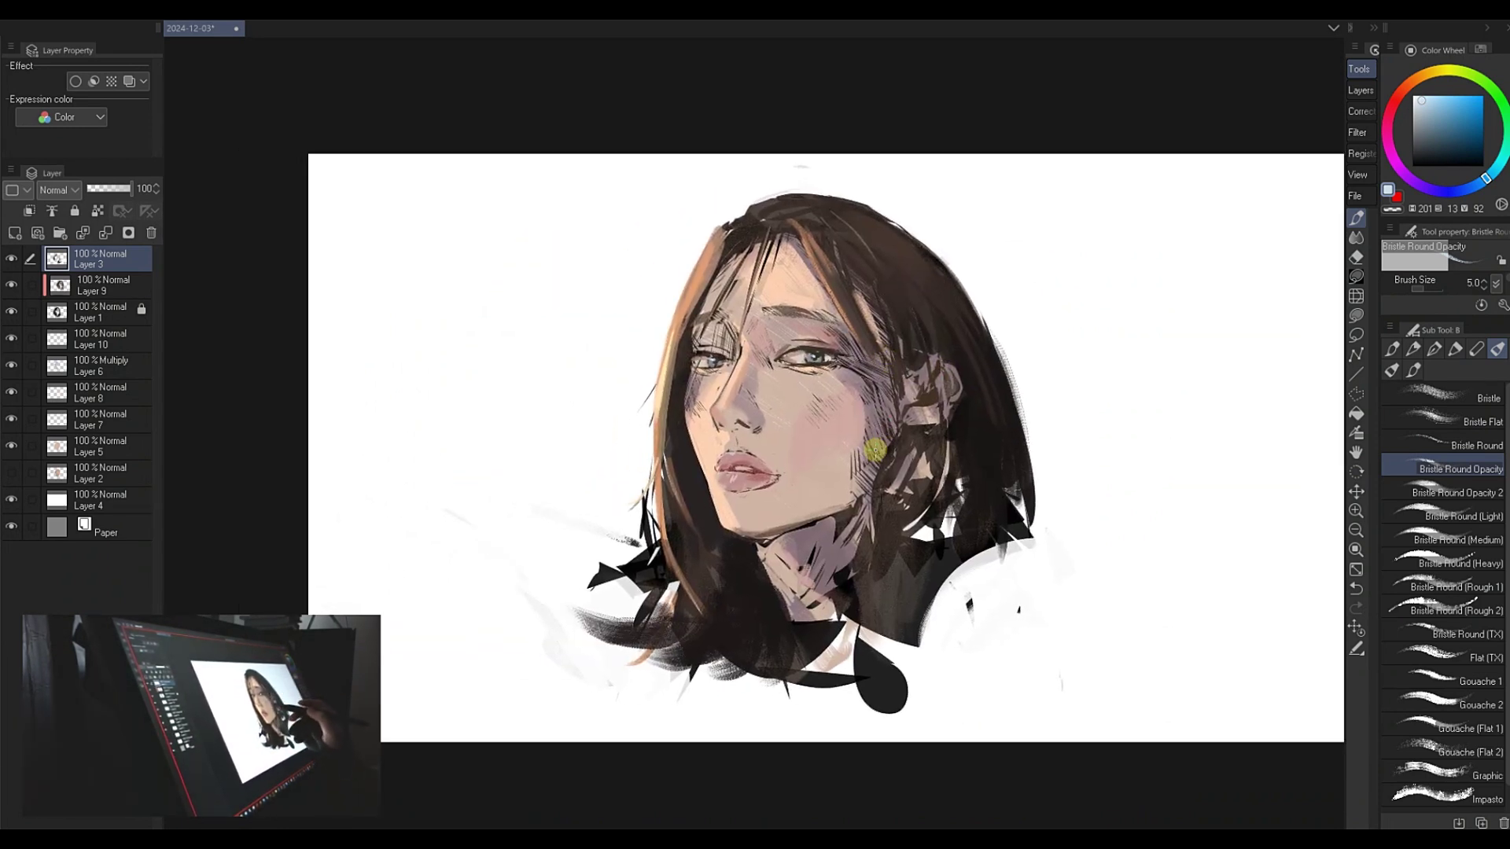
key(h)
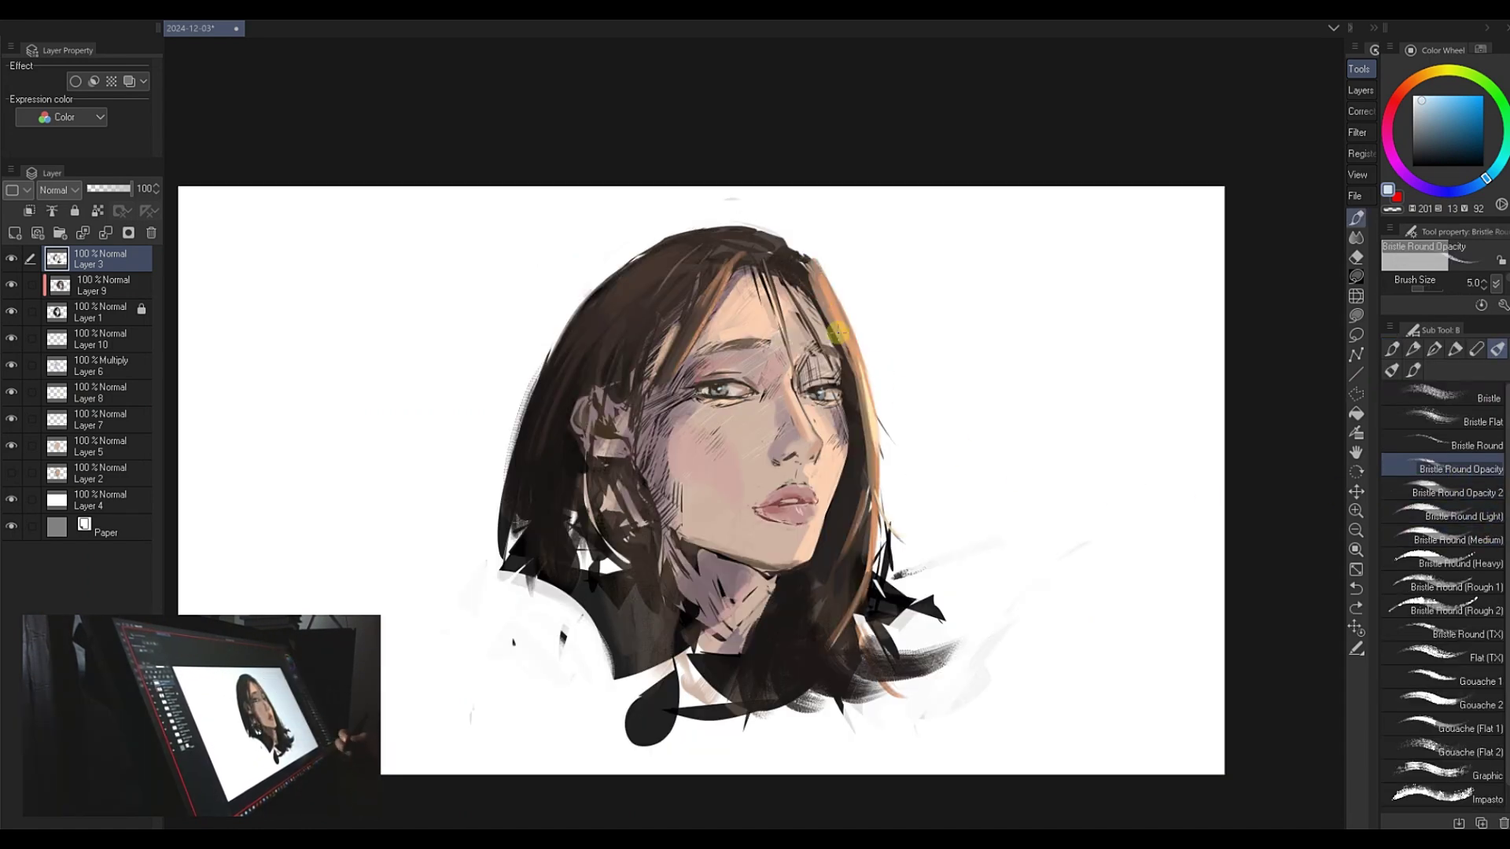
- Sample the muted orange-brown at the hair edge above the forehead and soften that patch with the brush at size 40
key(bracketright)
key(bracketright)
key(bracketright)
key(bracketright)
key(bracketright)
key(bracketright)
key(bracketright)
key(bracketright)
key(bracketright)
key(bracketright)
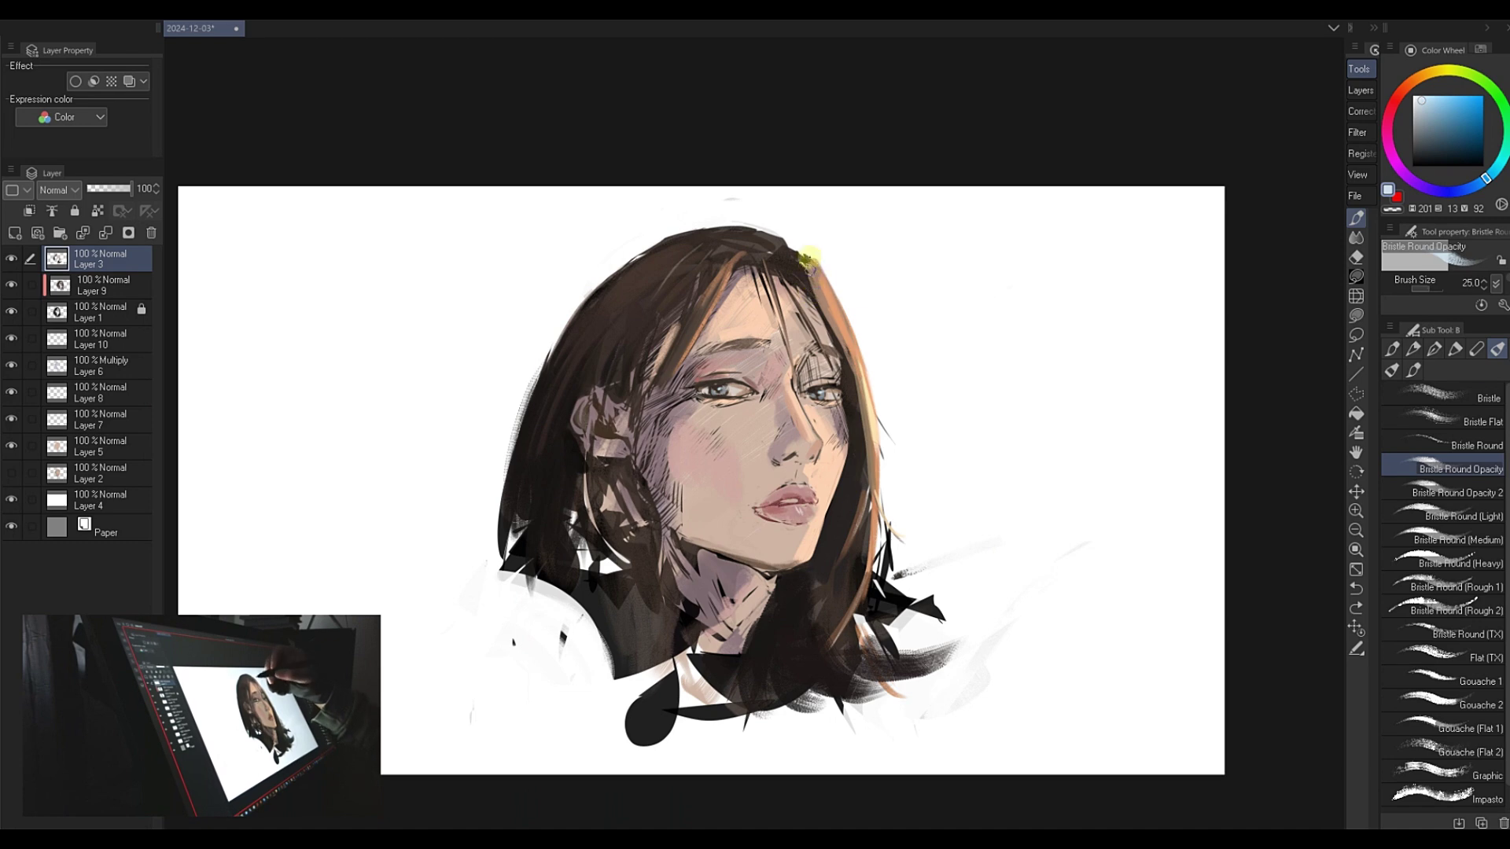
key(bracketright)
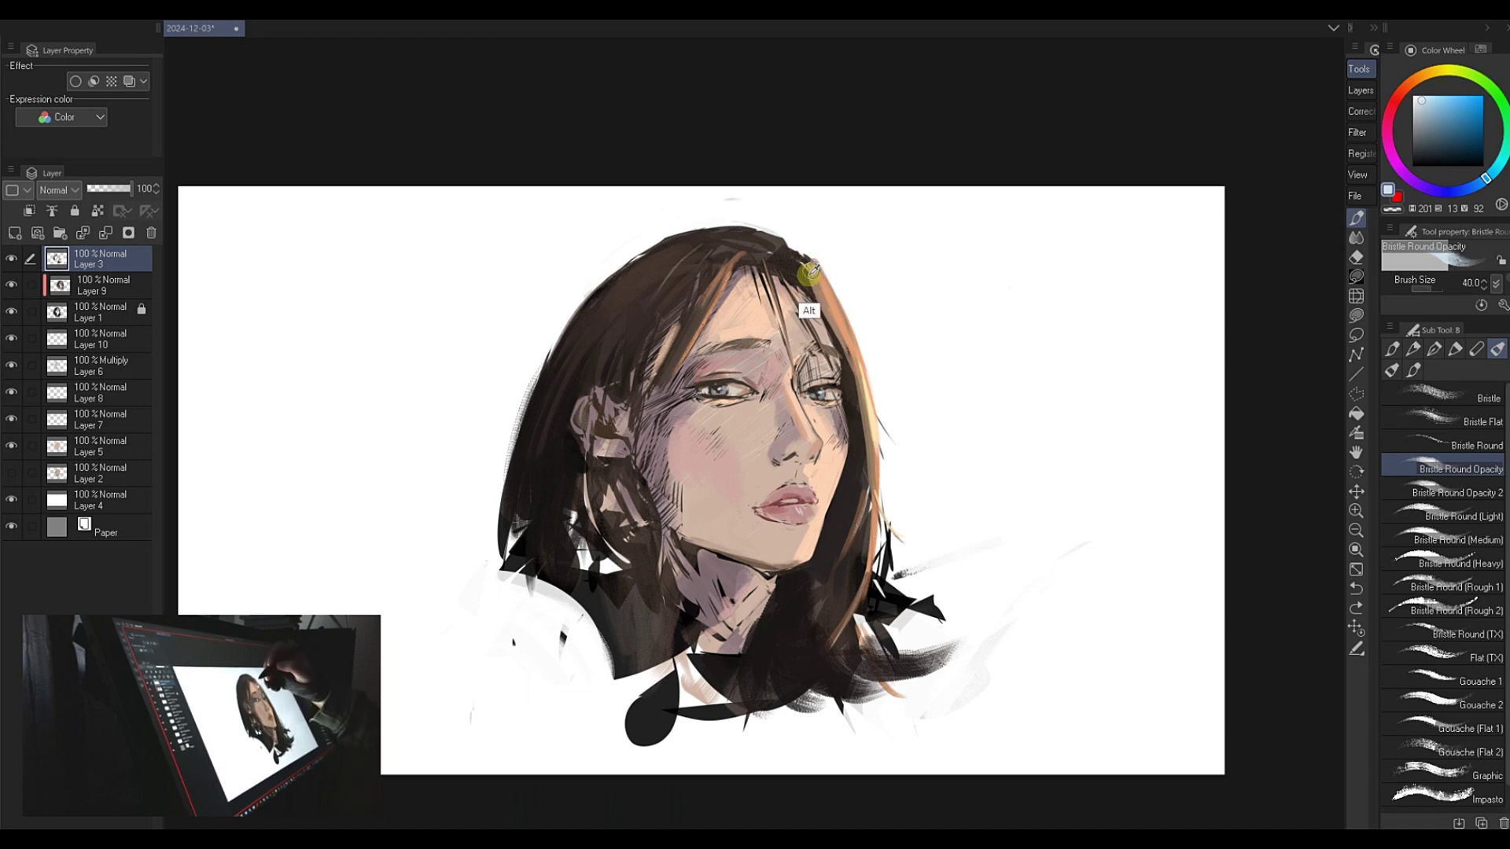
alt+click(818, 279)
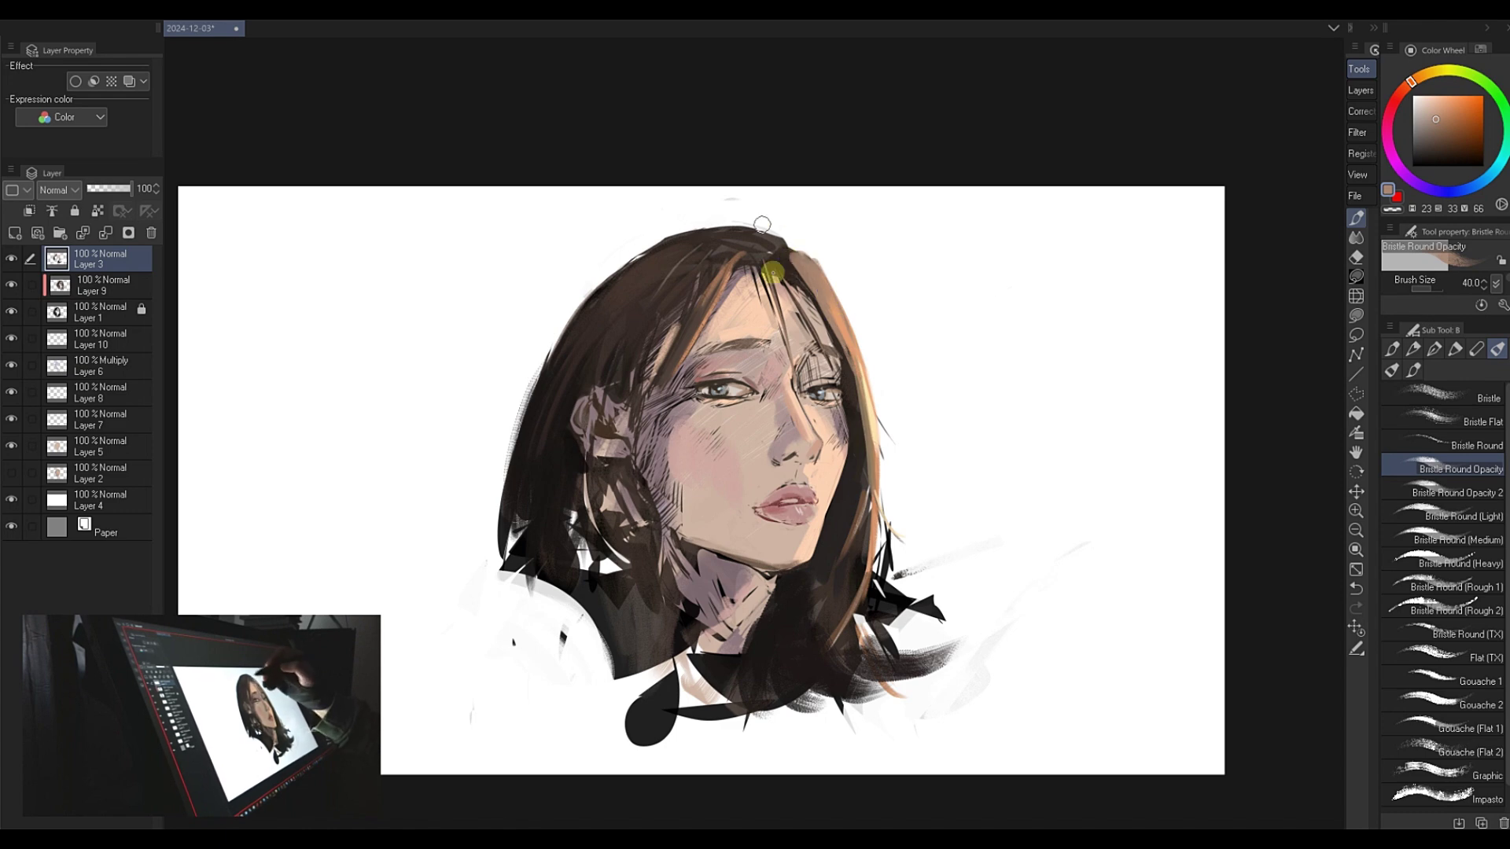
- Try a thin muted-orange hair strand falling over the forehead with the brush at size 8
key(bracketleft)
key(bracketleft)
key(bracketleft)
key(bracketleft)
key(bracketleft)
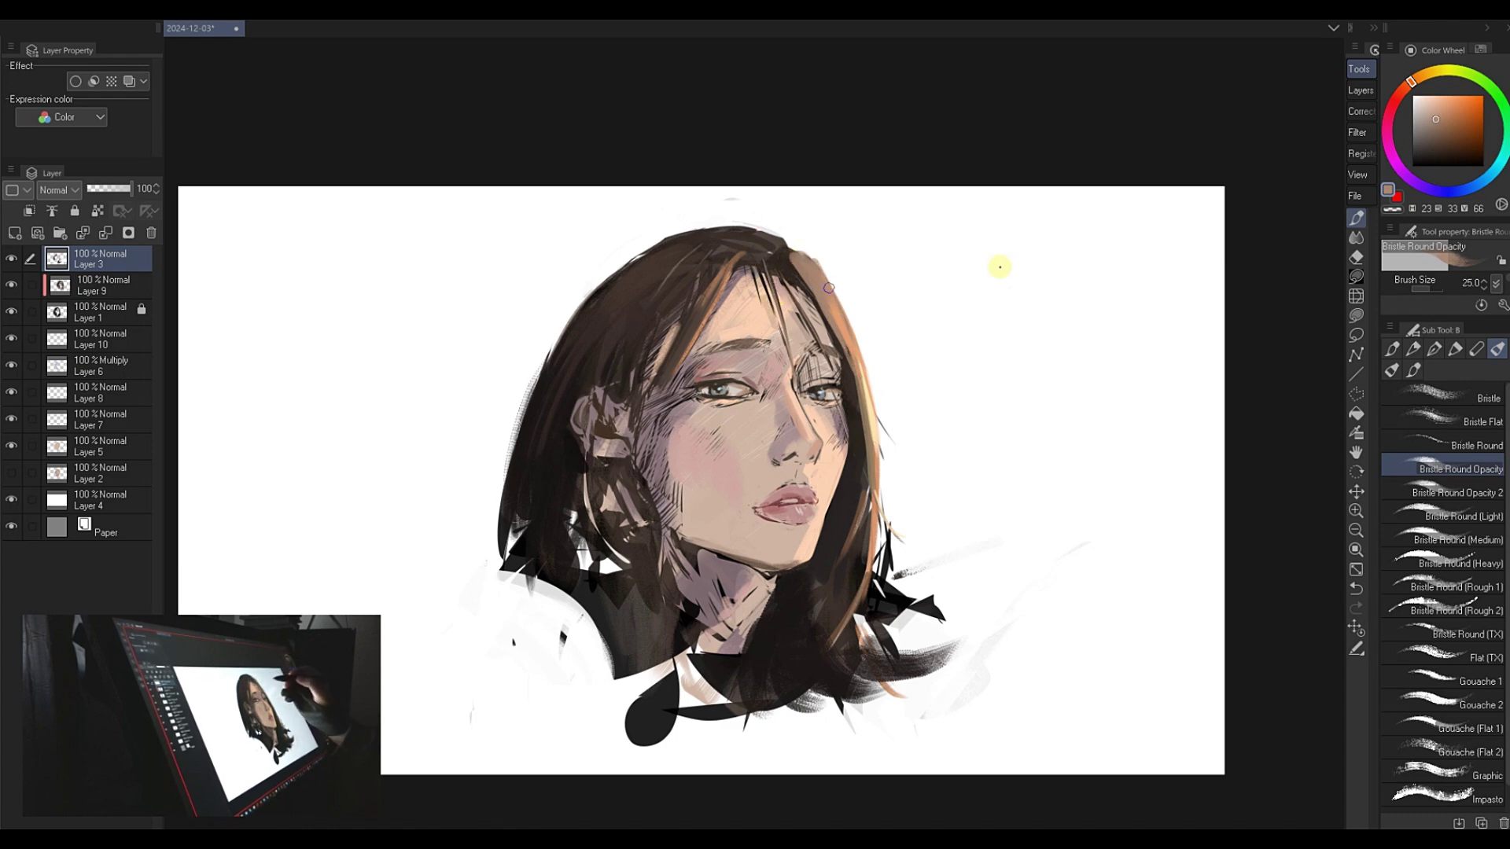
click(1447, 108)
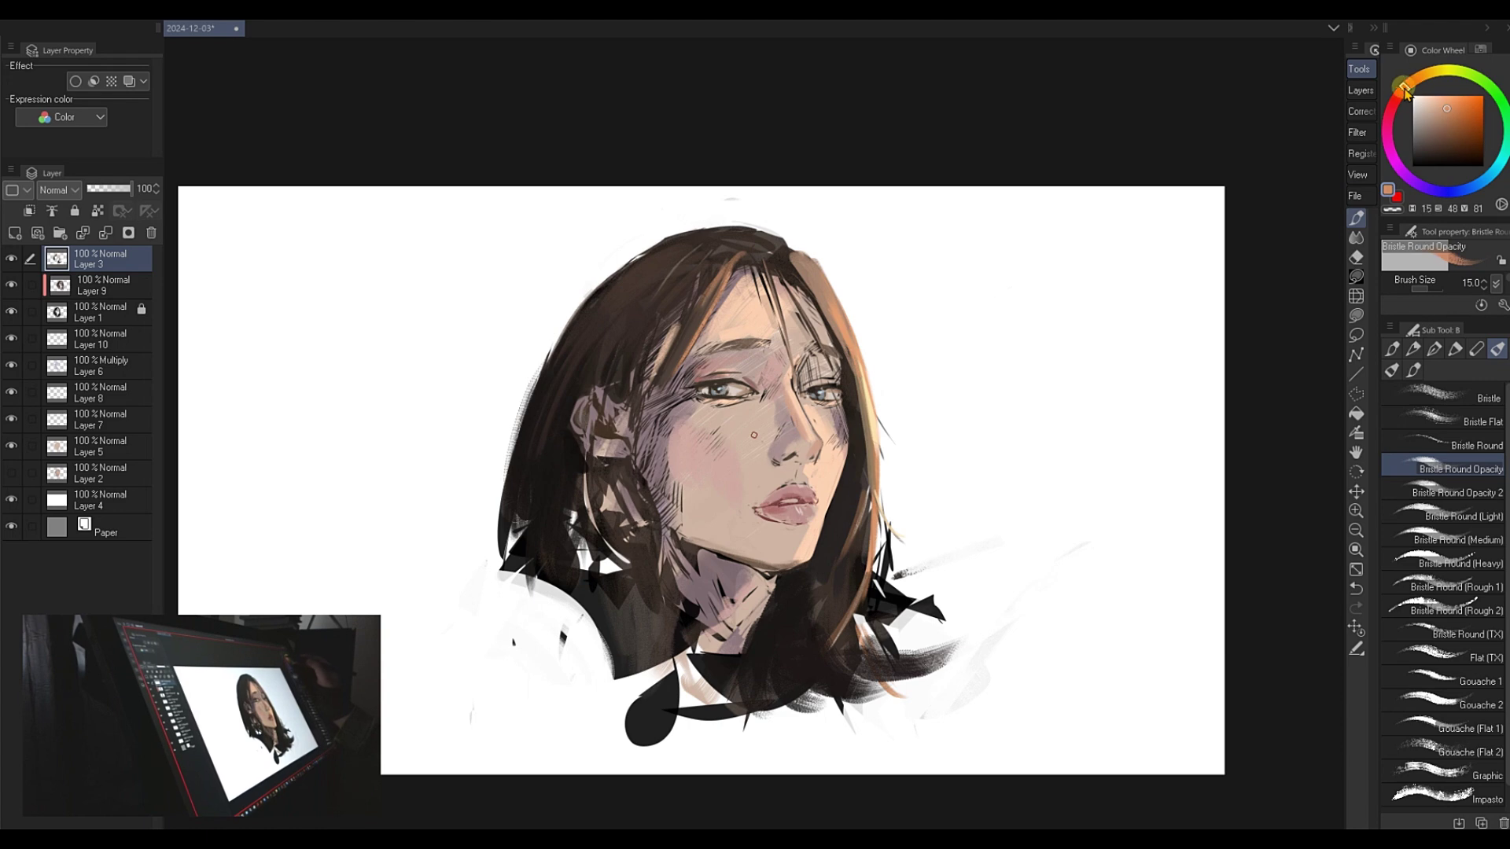
click(1406, 89)
key(bracketleft)
key(bracketleft)
key(bracketleft)
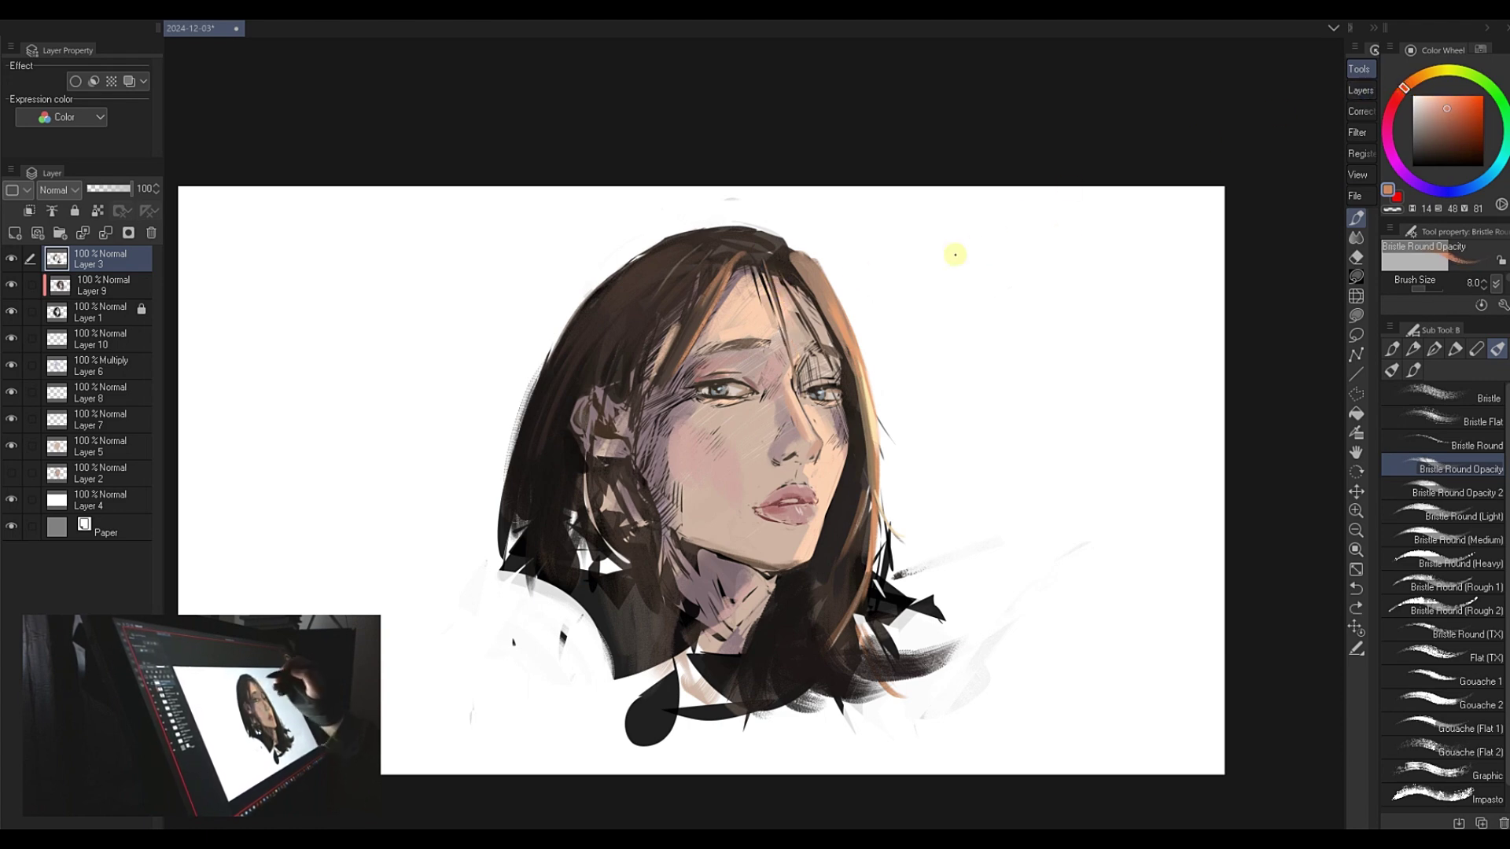
click(1410, 82)
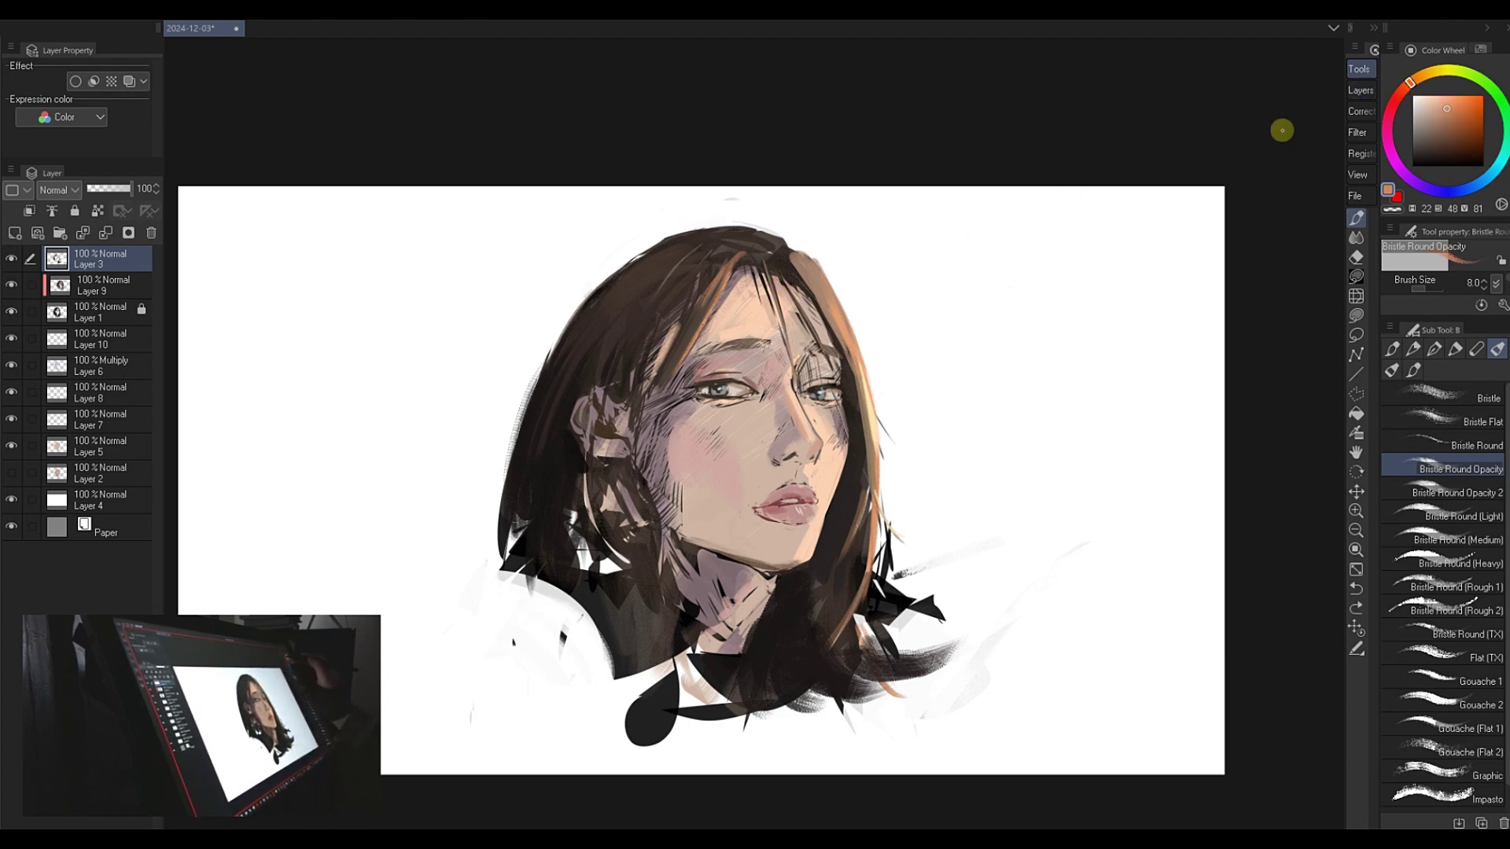
click(1445, 120)
drag(773, 269, 795, 365)
key(ctrl+z)
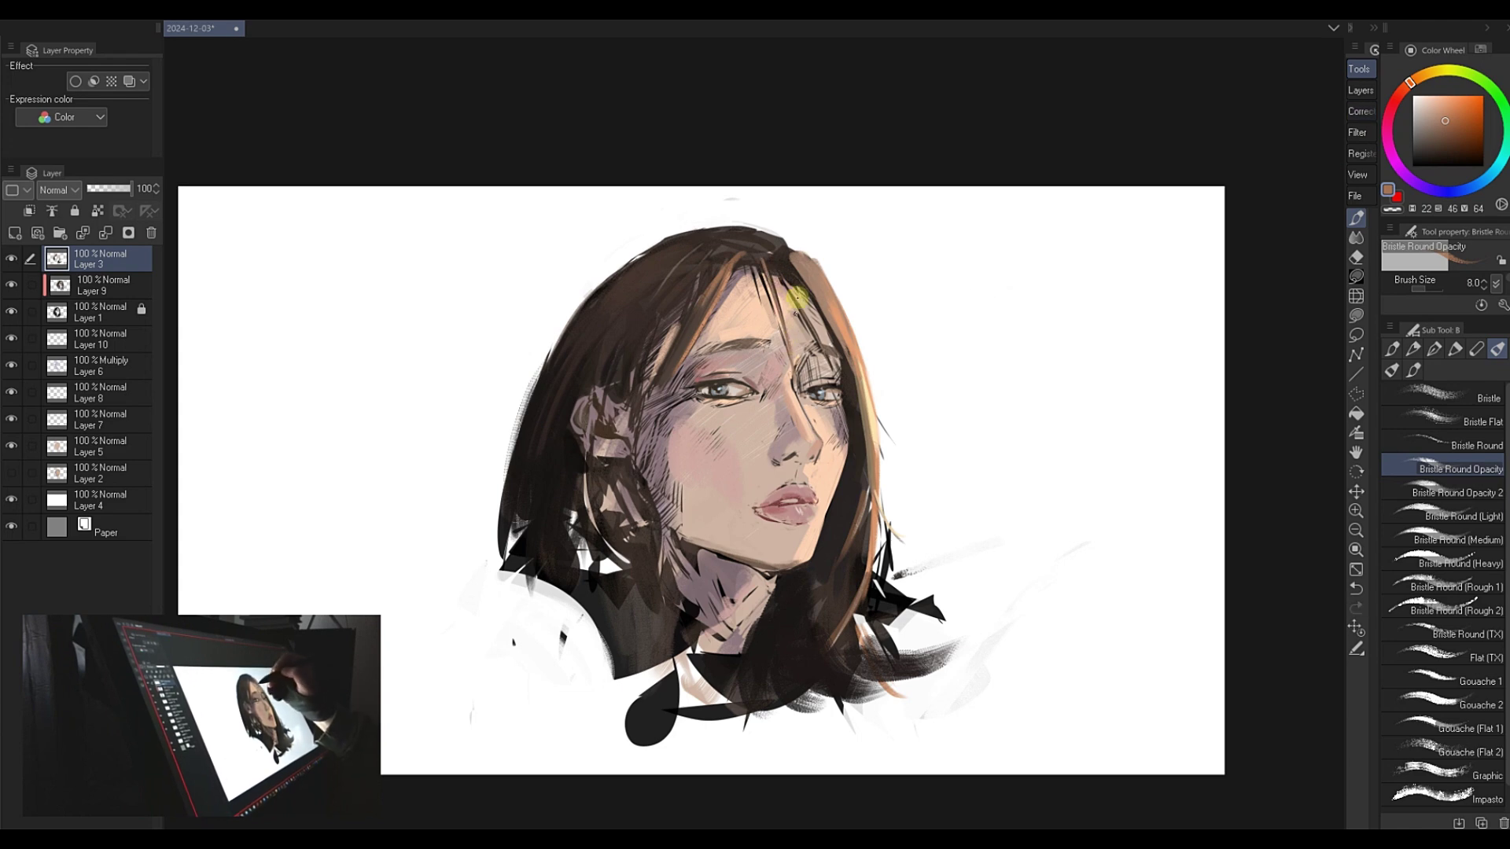
- Try a fine reddish-brown strand in the hair beside the temple with the brush at size 3
click(1453, 124)
click(1400, 91)
drag(672, 364, 687, 295)
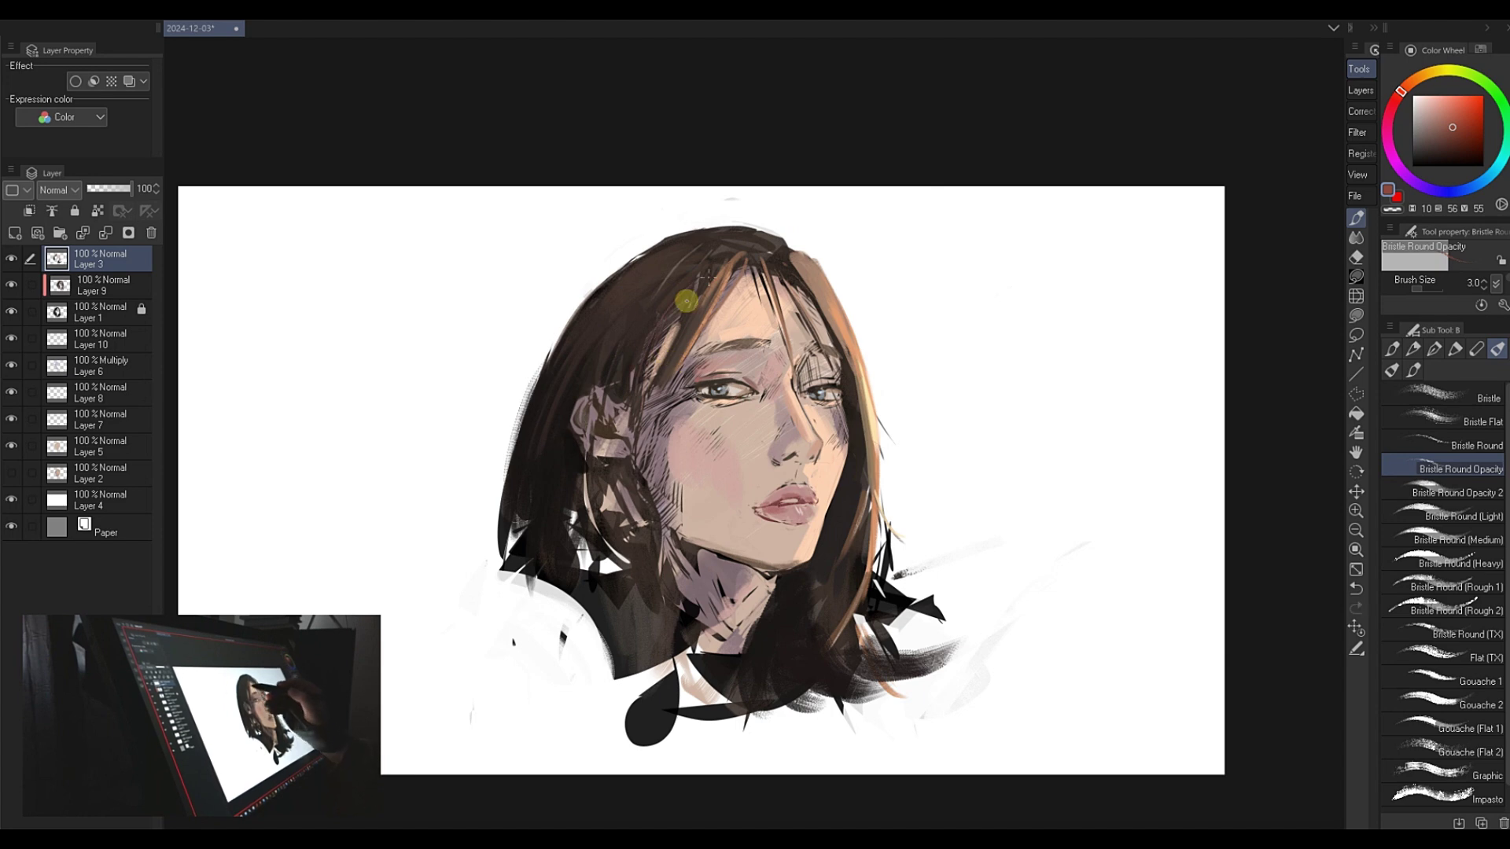
key(ctrl+z)
- Mix a muted orange-brown and draw fine flyaway strands off the rim-lit hair at brush size 3
click(1448, 124)
drag(1401, 91, 1406, 86)
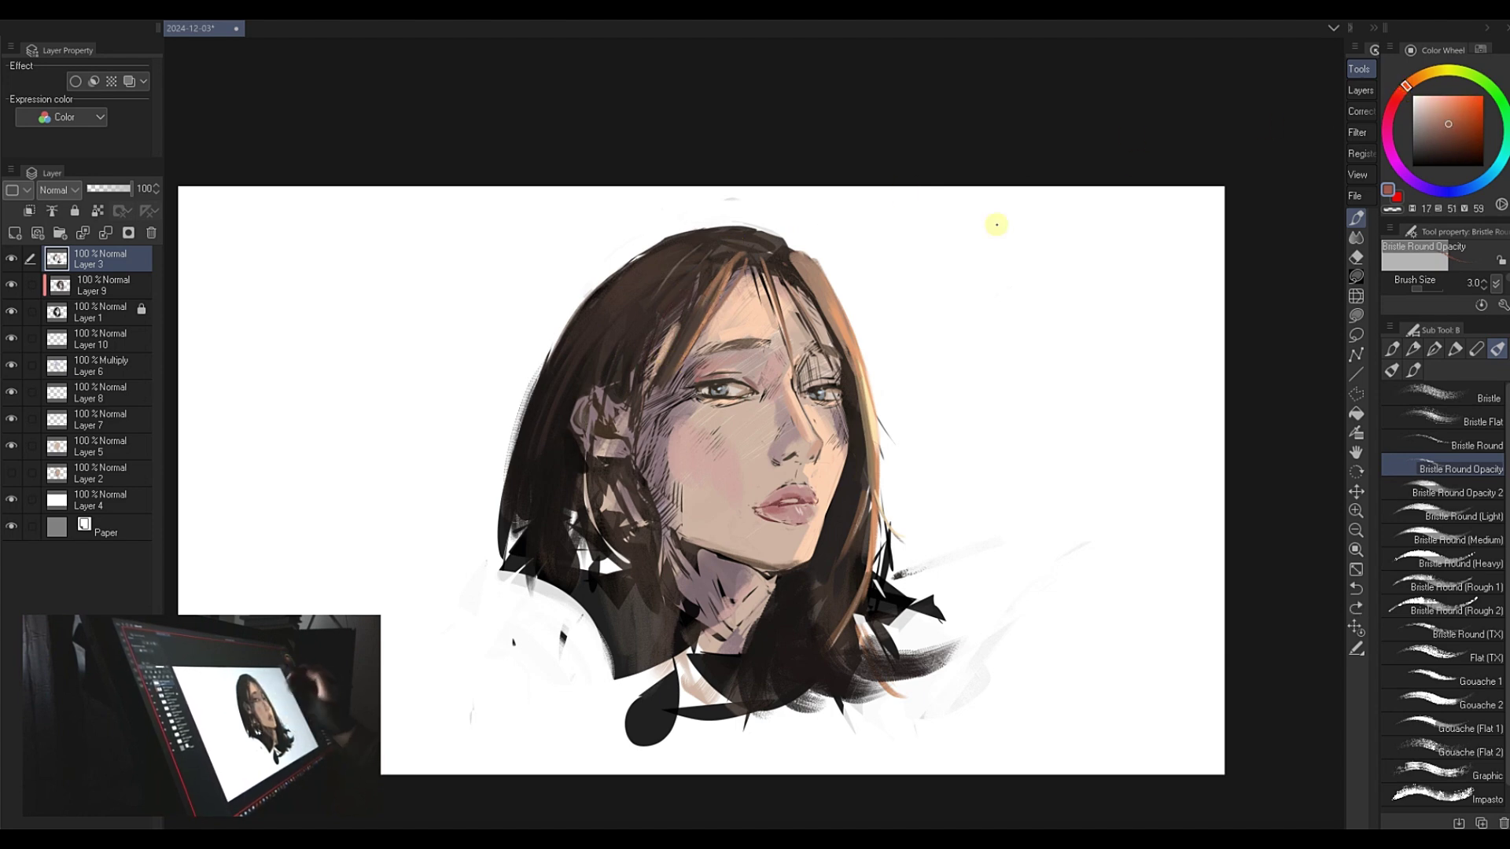
mouse_move(871, 508)
mouse_down()
mouse_move(886, 431)
mouse_move(912, 481)
mouse_up()
- Pick a warm yellow, lighten it to a pale cream, and add thin highlights along the rim-lit hair
click(1429, 72)
click(1449, 100)
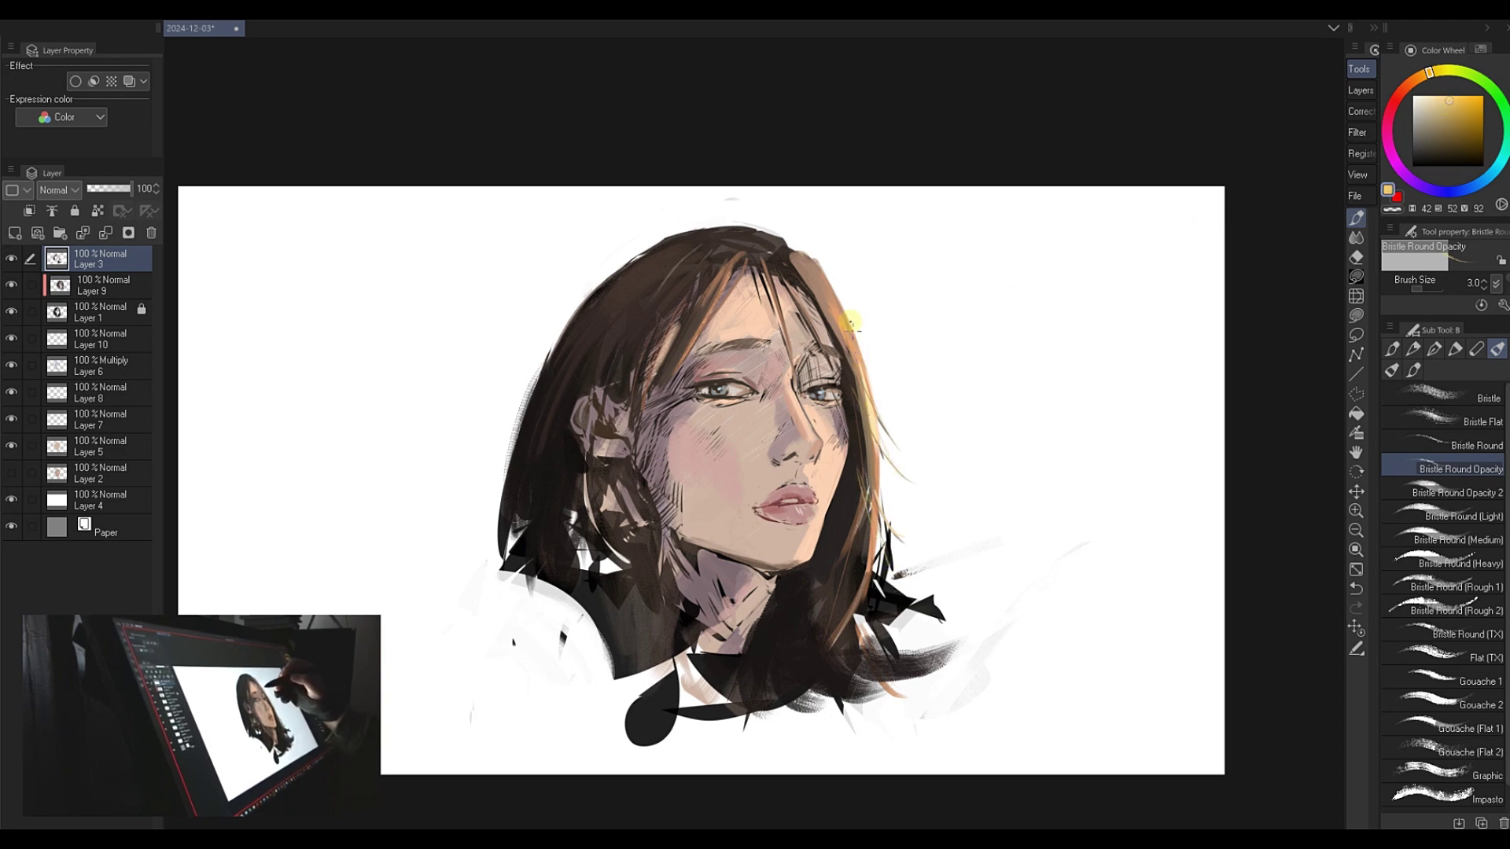
click(1428, 95)
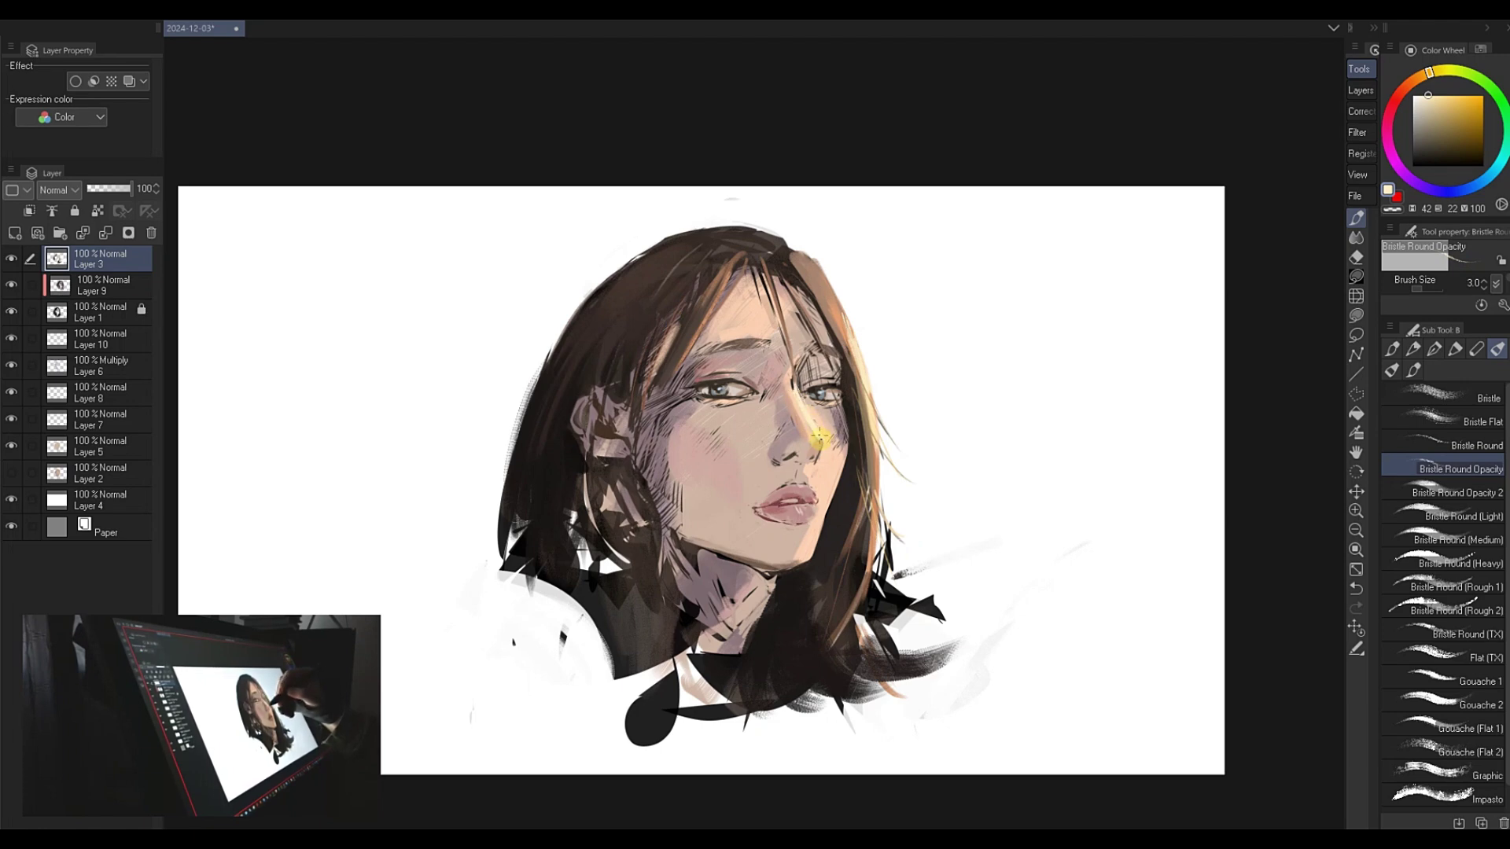
- Sample tones around the nose, mix a pale skin colour, and refine the nose and lit cheek at brush size 3
alt+click(817, 439)
alt+click(812, 454)
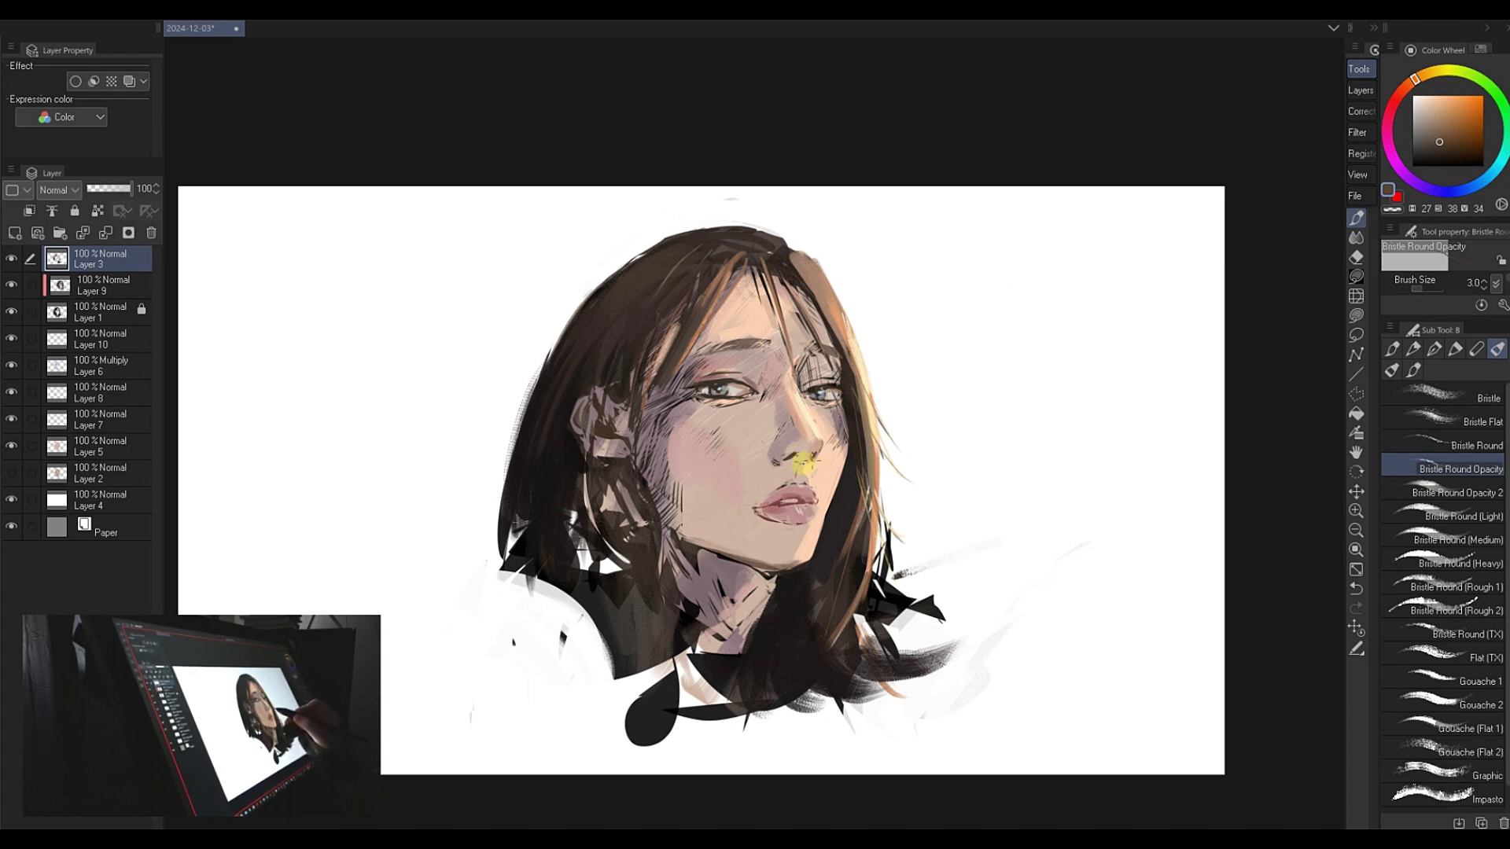
alt+click(819, 445)
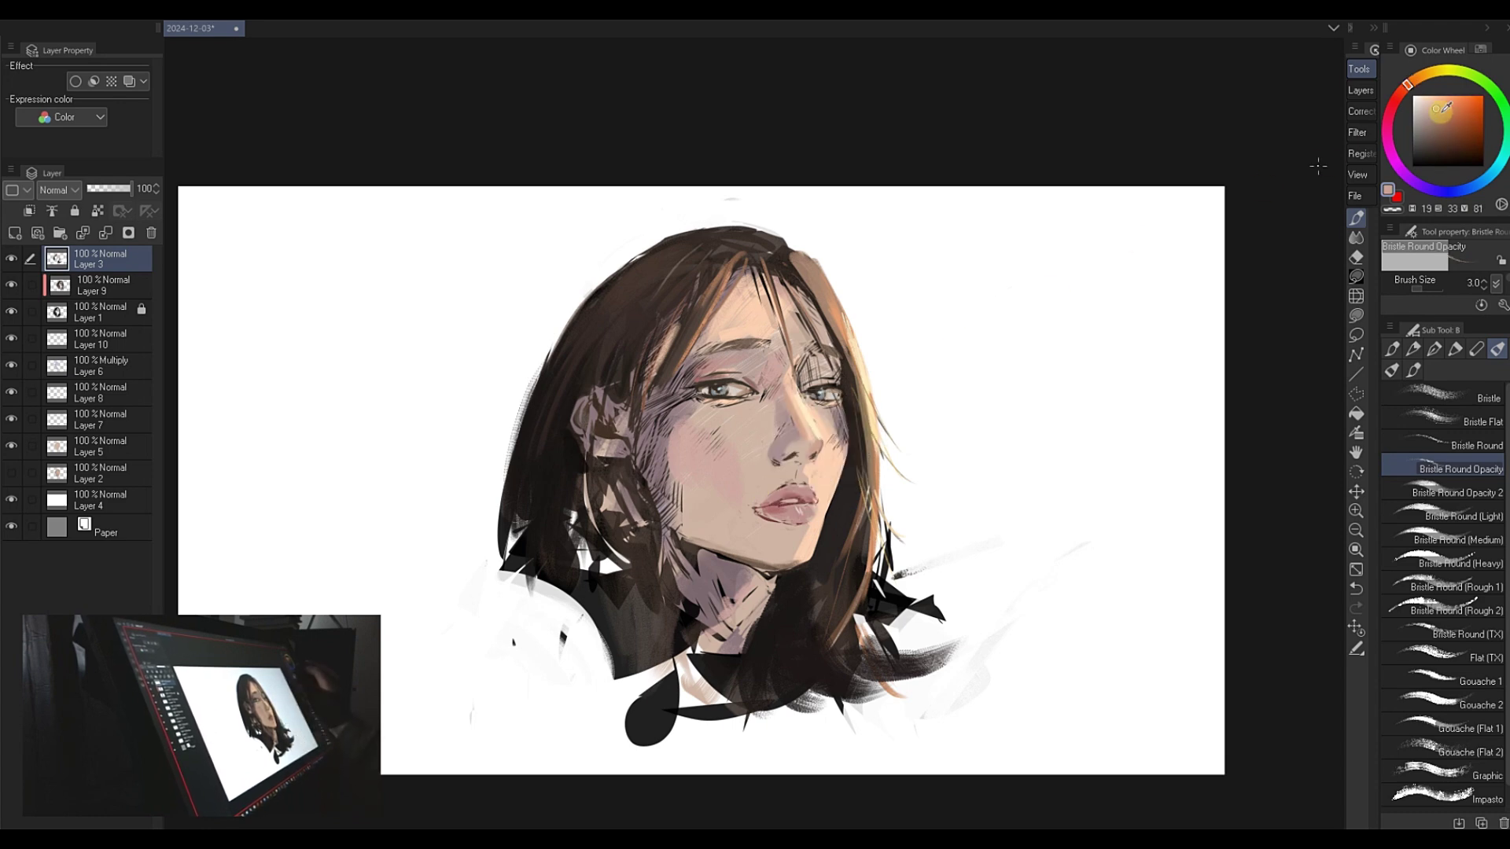
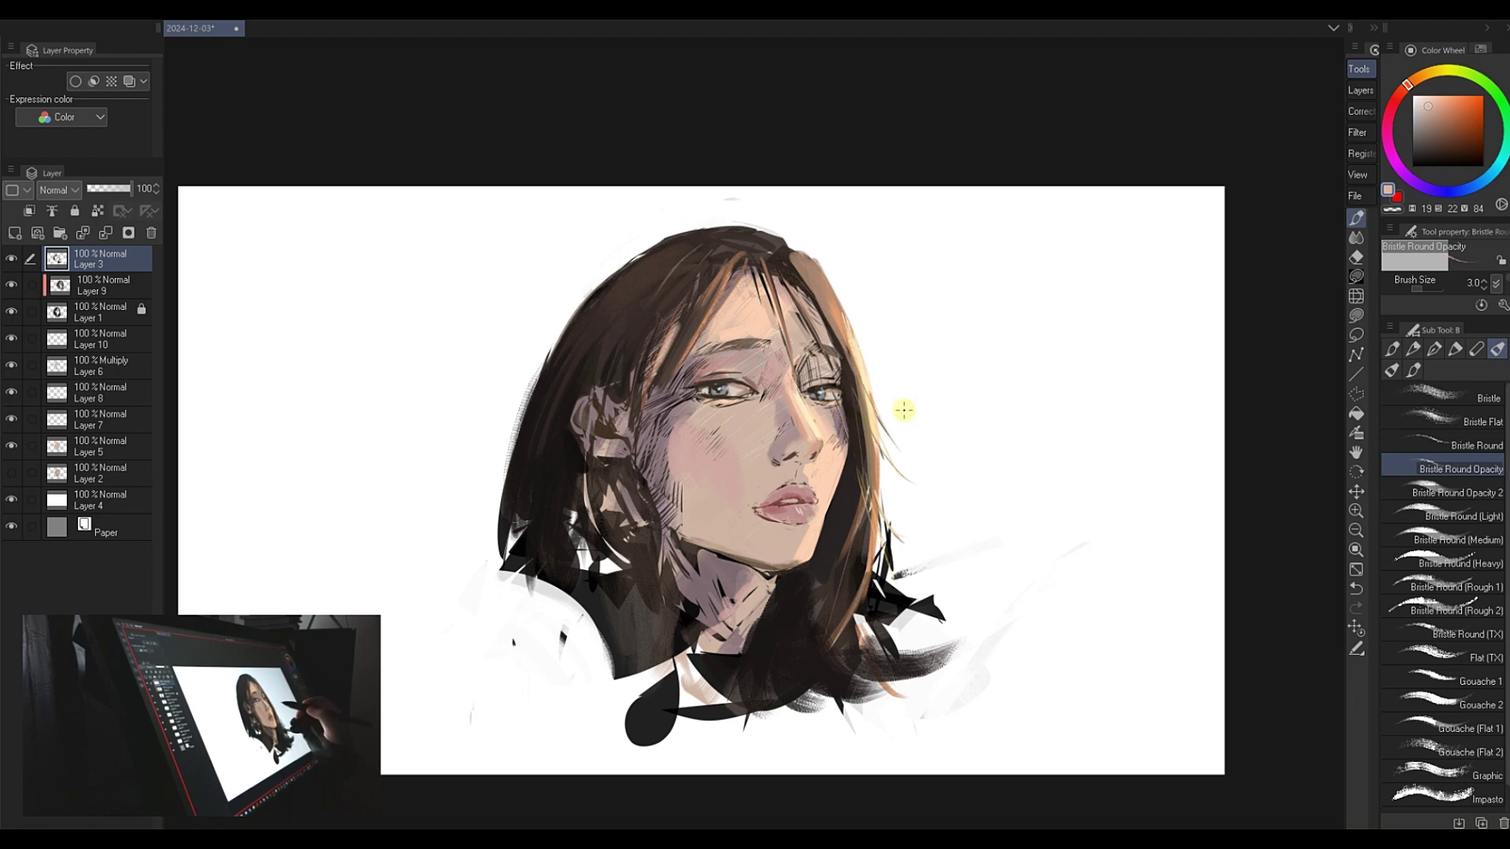
drag(860, 448, 822, 456)
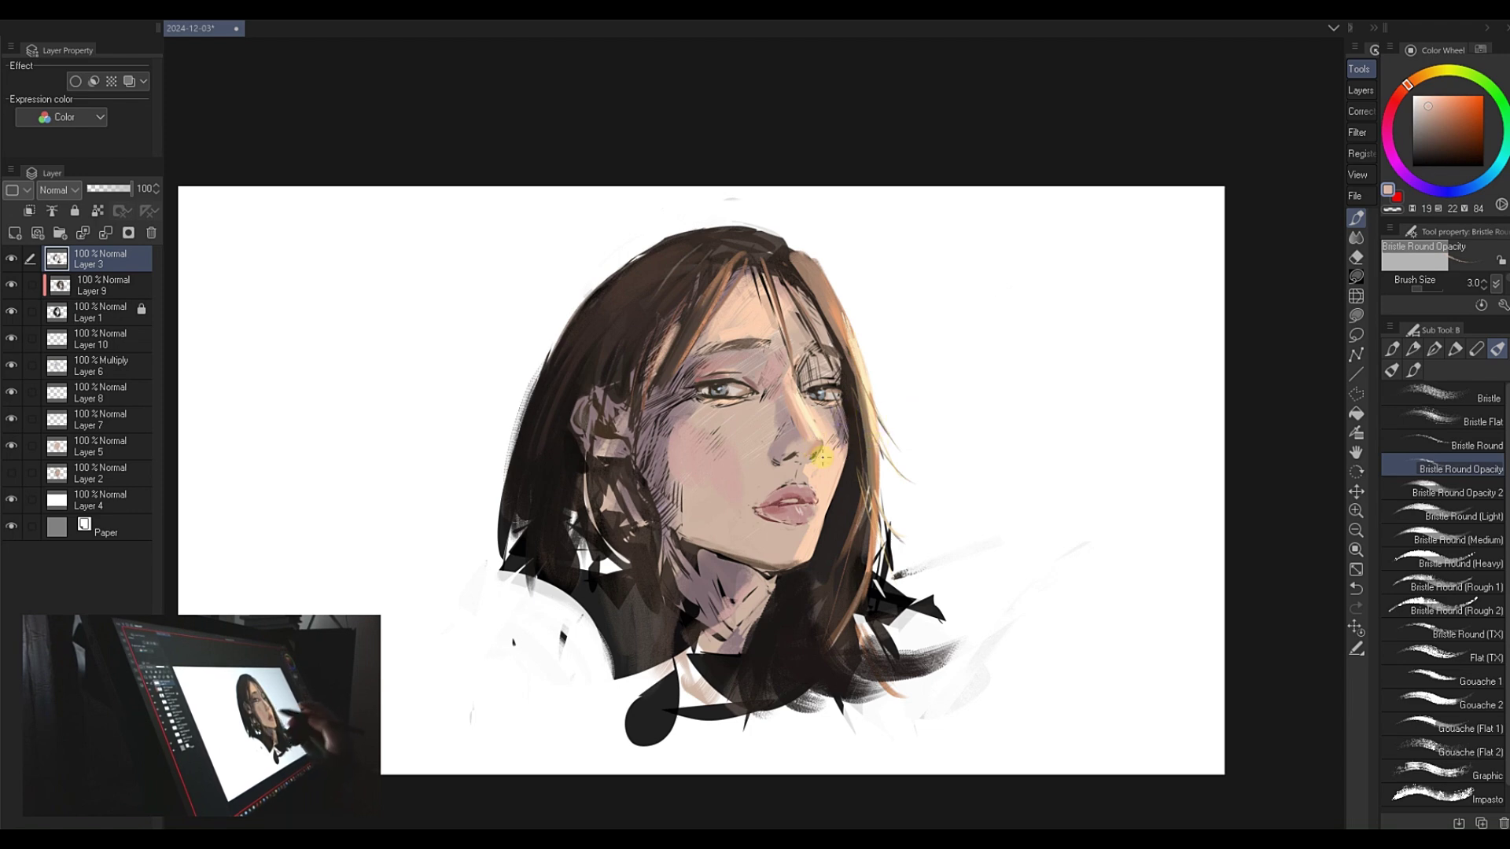
- Sample the pale skin on the lit cheek and touch up the lit side of the face at brush sizes 3, 30 and 10
alt+click(835, 462)
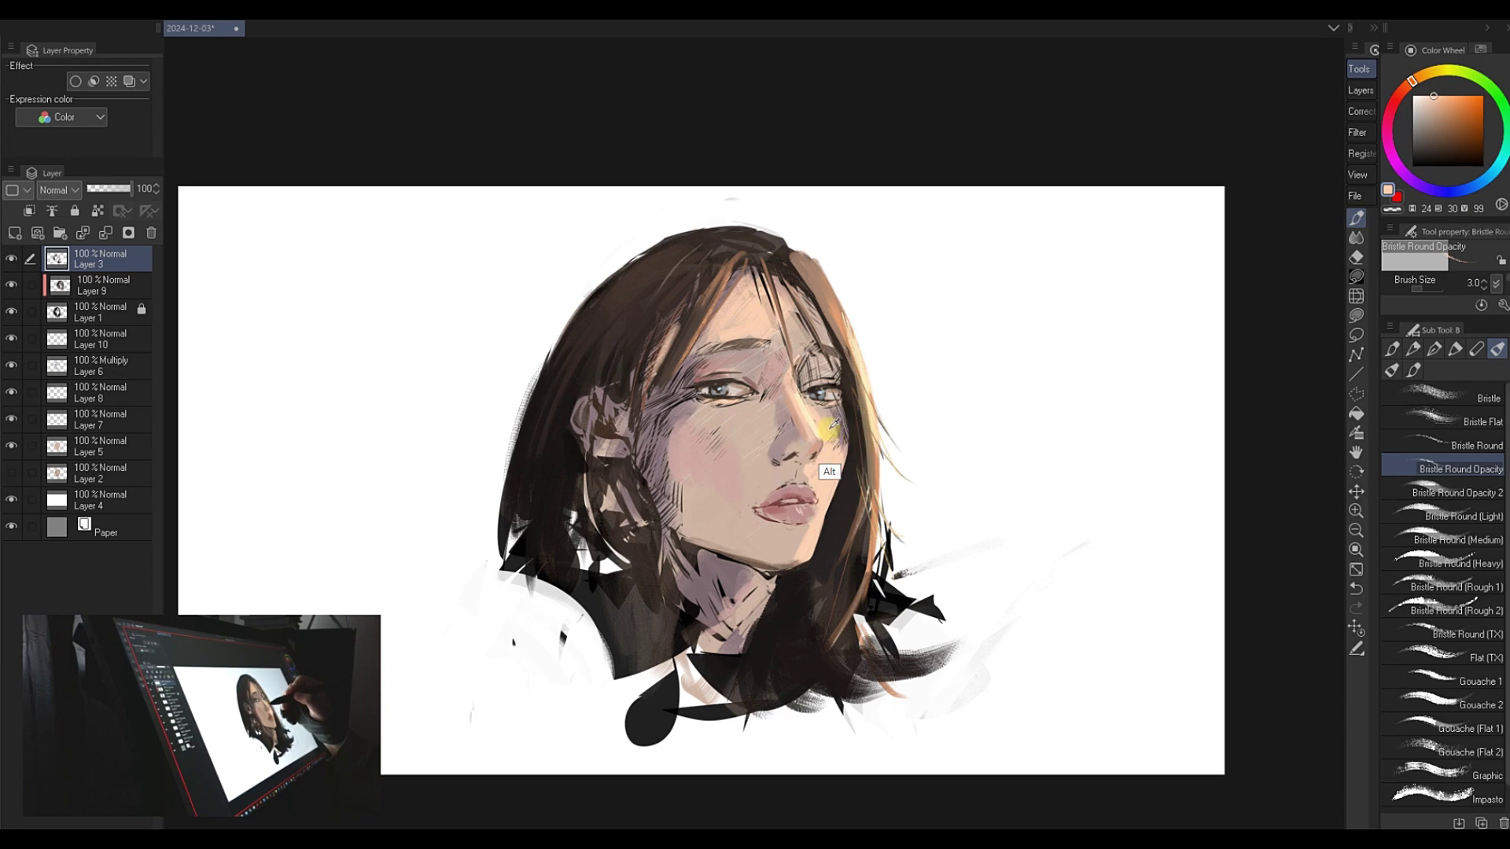
alt+click(832, 434)
alt+click(837, 441)
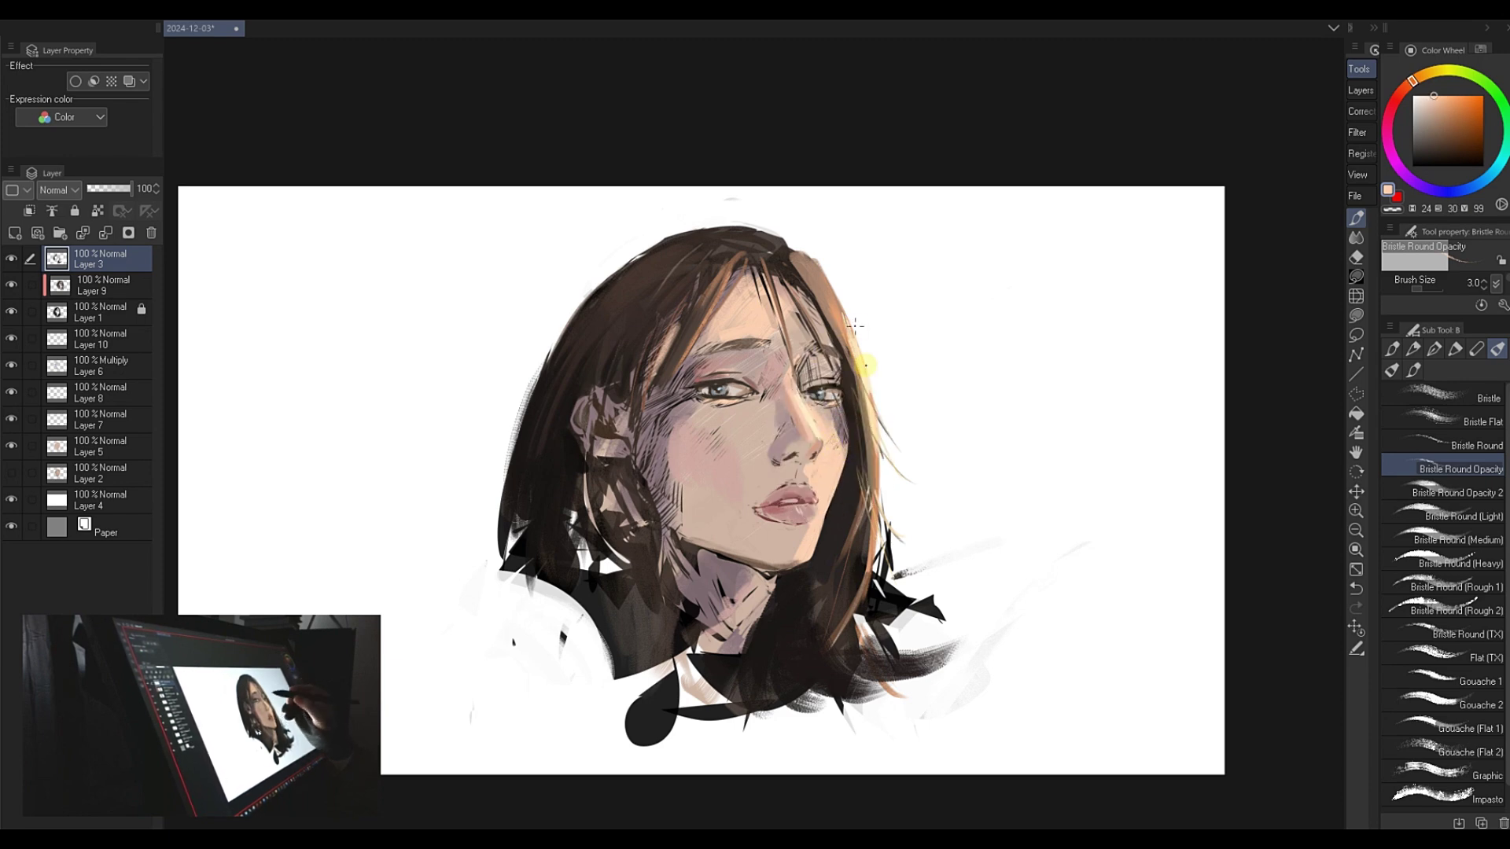
mouse_move(868, 405)
mouse_down()
mouse_move(852, 370)
mouse_move(837, 399)
mouse_up()
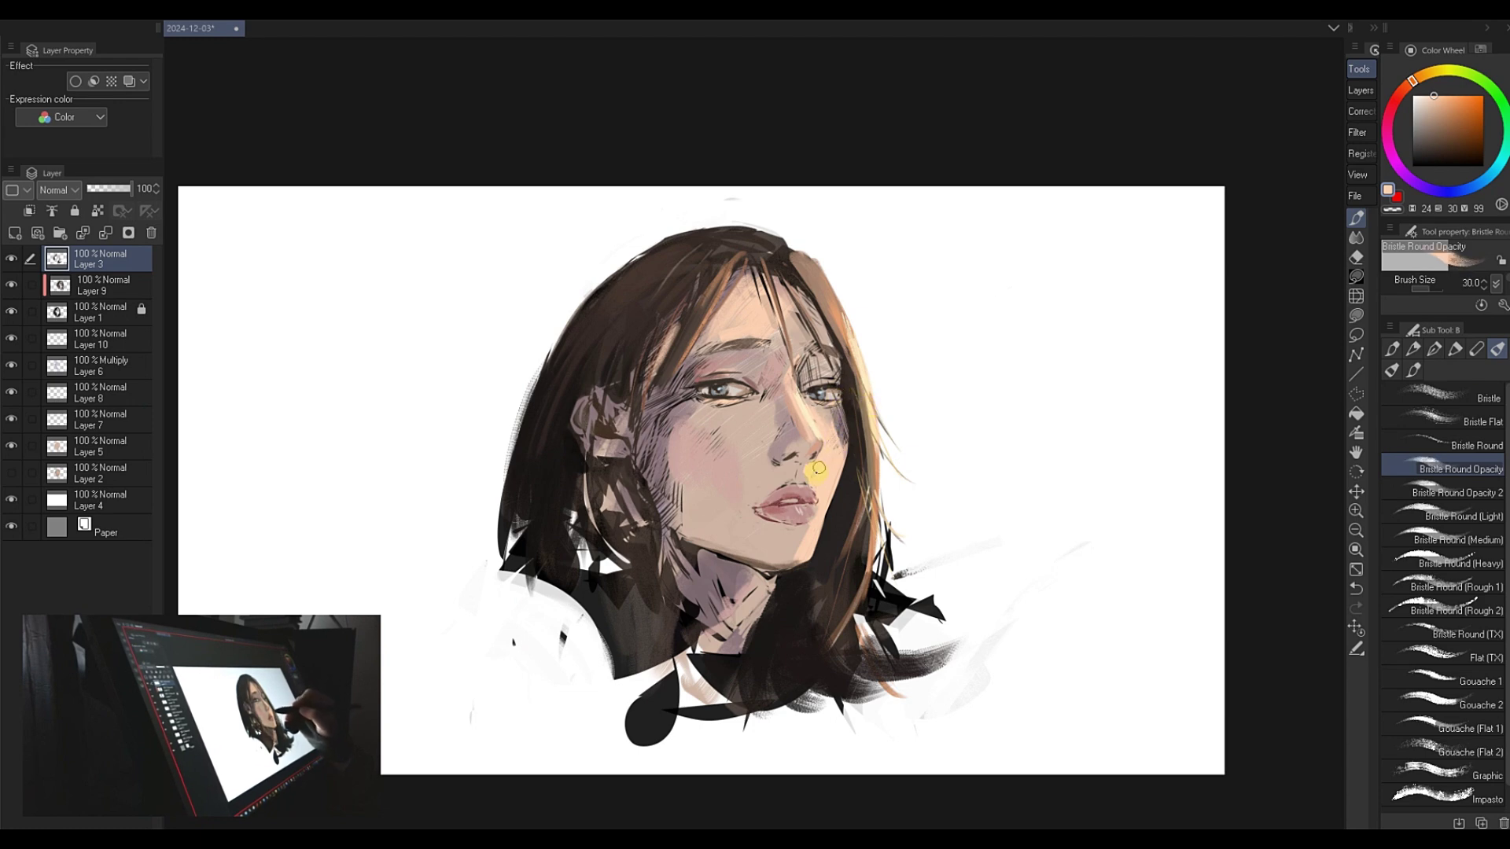
drag(813, 386, 808, 363)
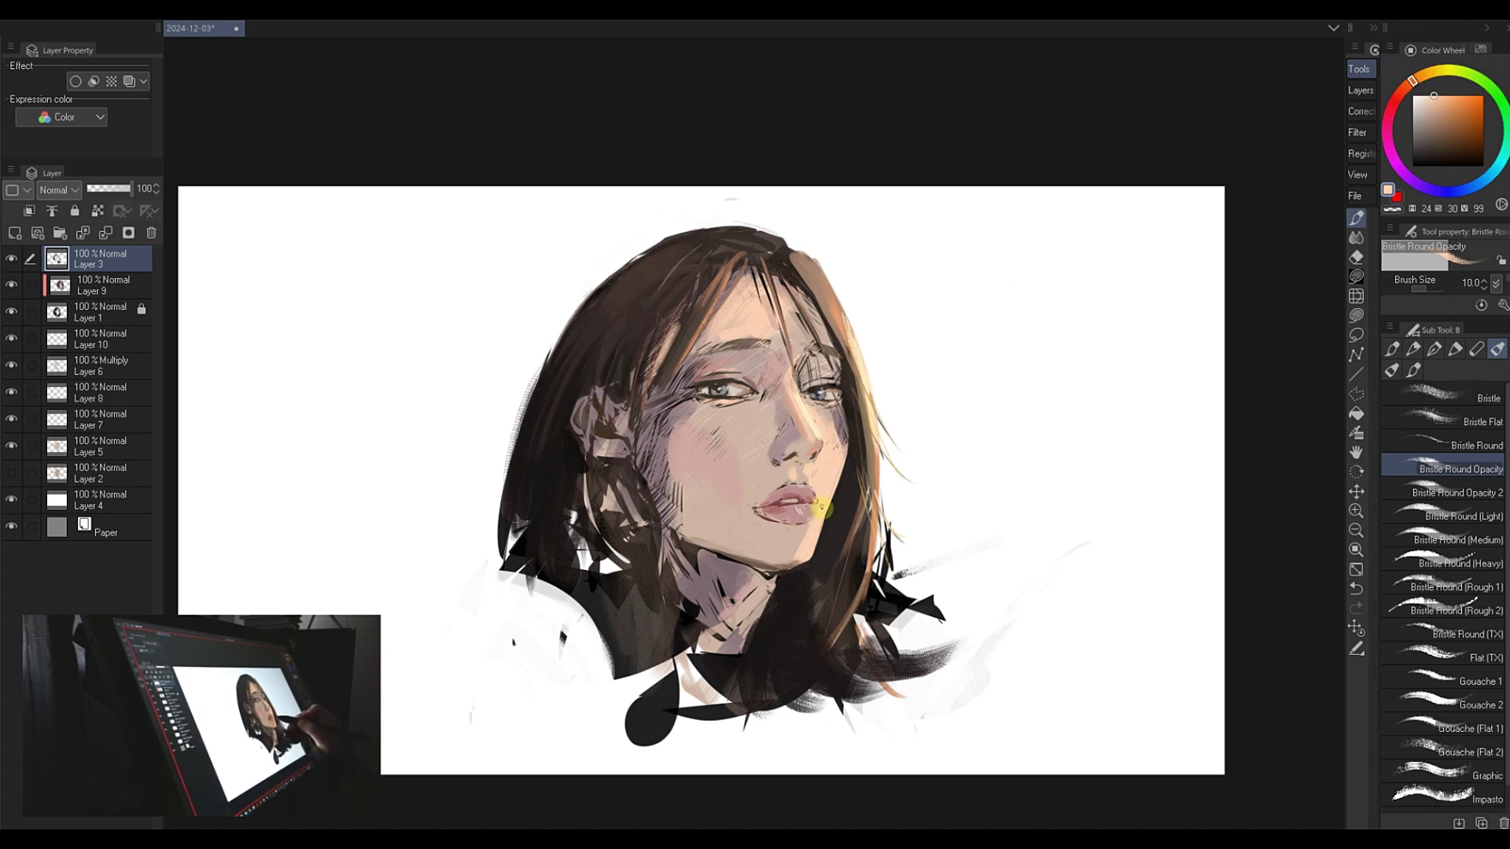
- Sample the lower lip's pinks, shift the hue towards orange, and refine the colour of the lips at brush size 10
alt+click(811, 511)
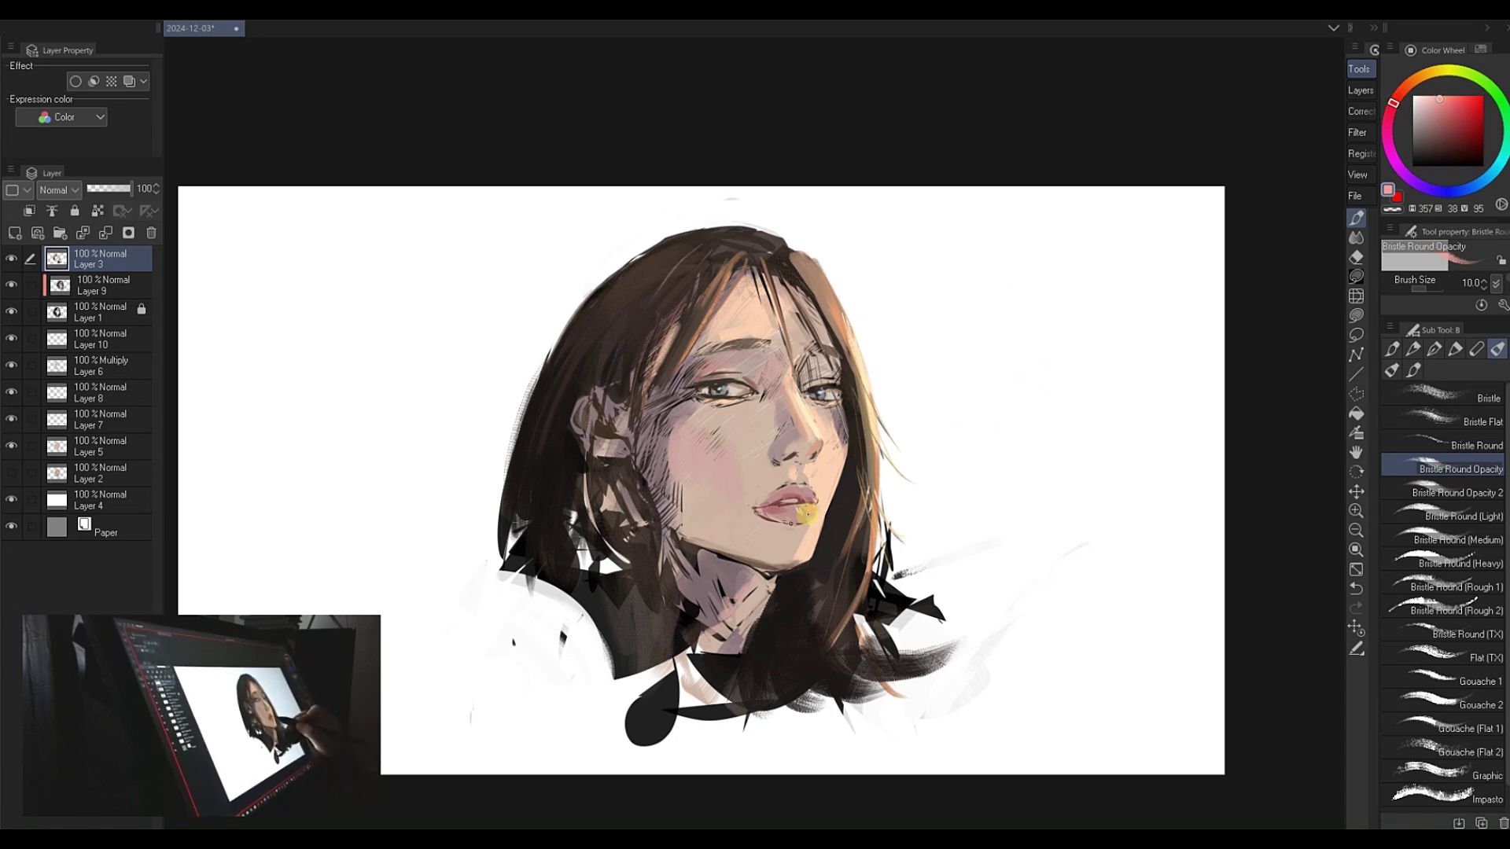
click(1408, 85)
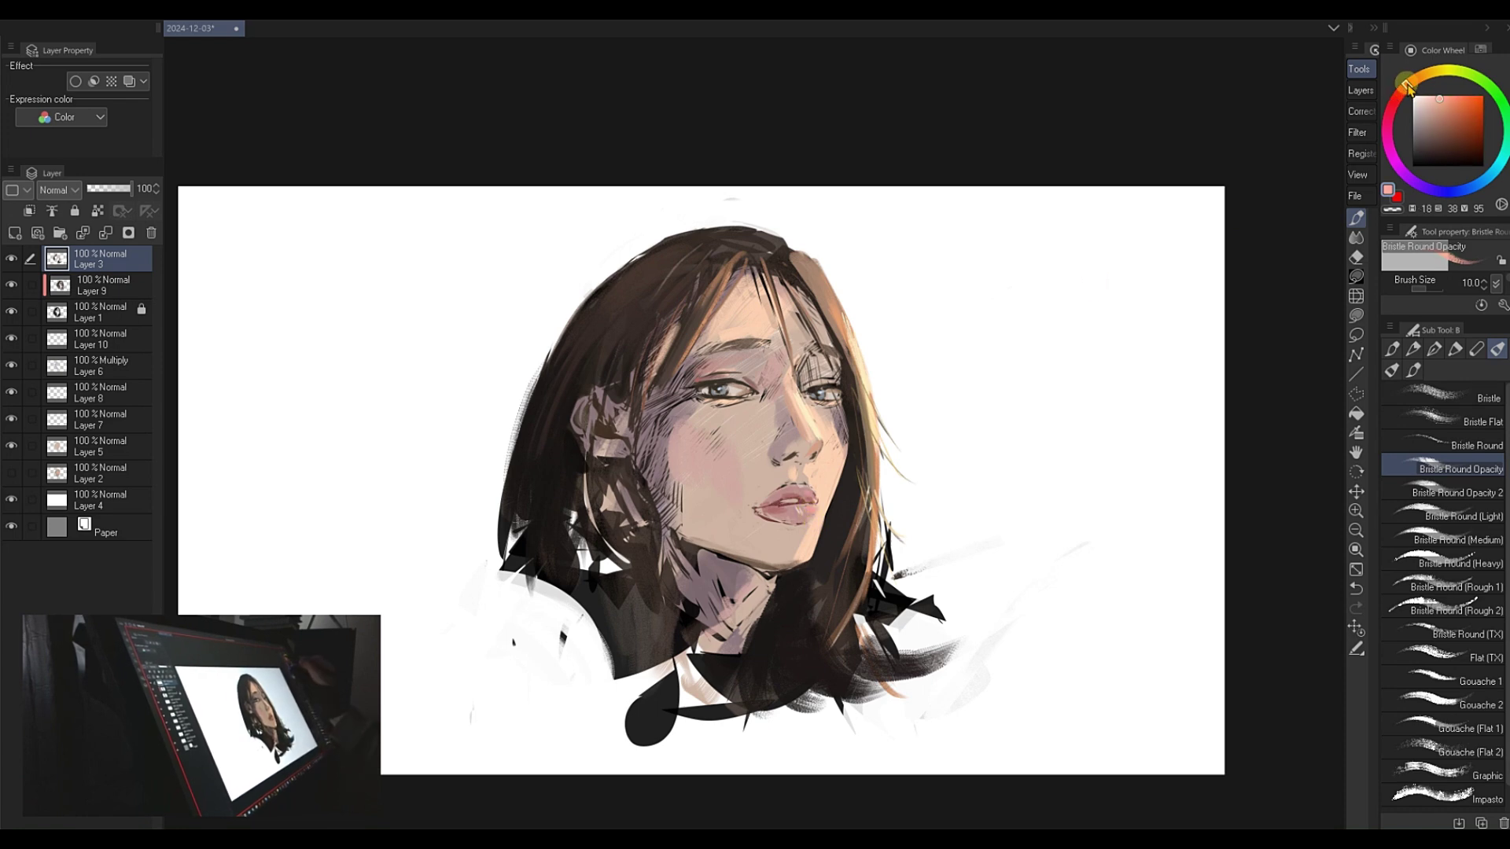
drag(1408, 85, 1401, 91)
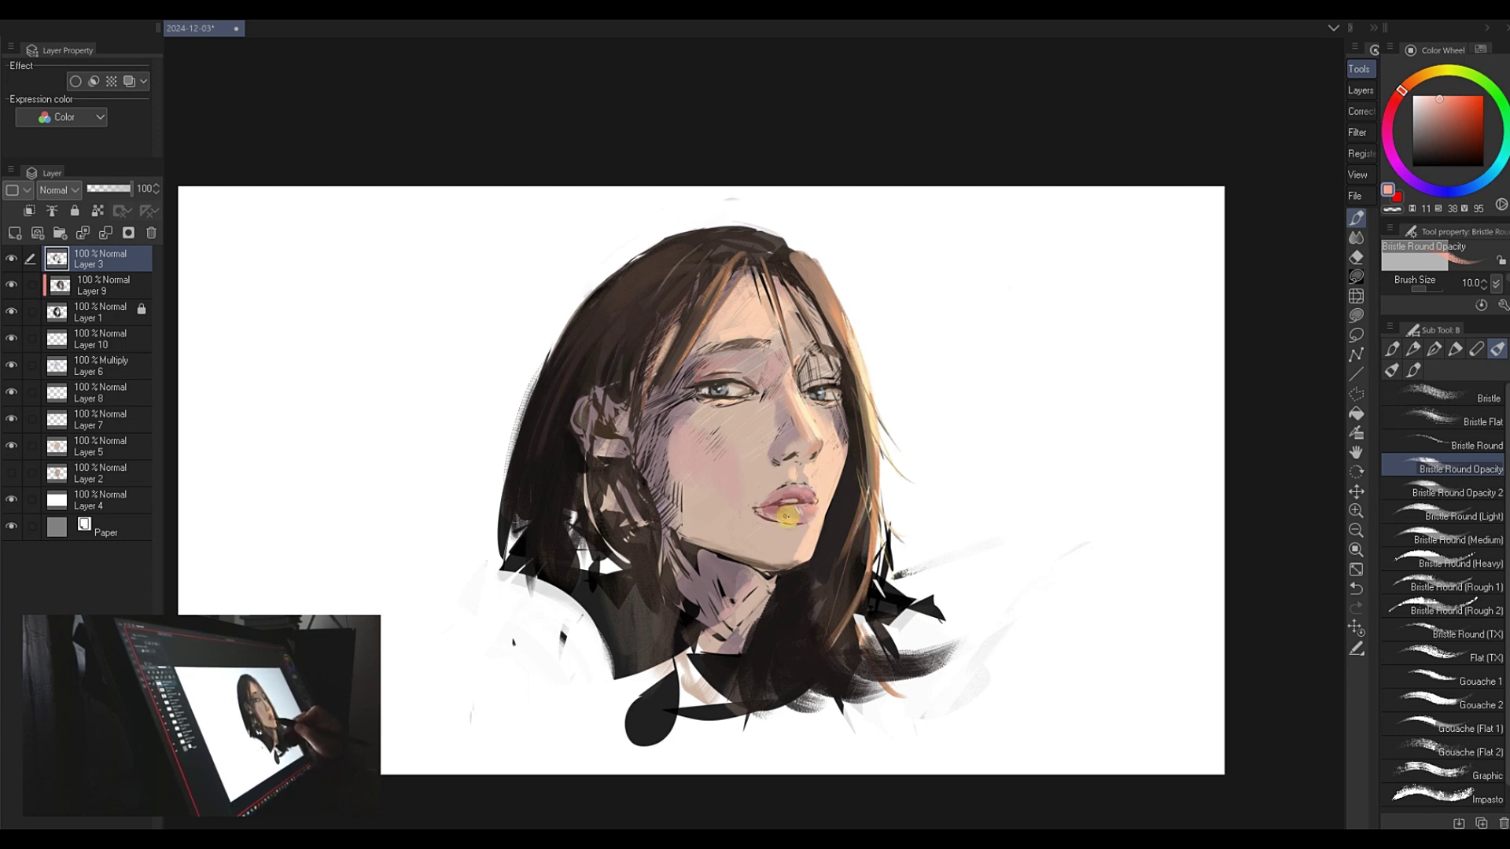
alt+click(784, 510)
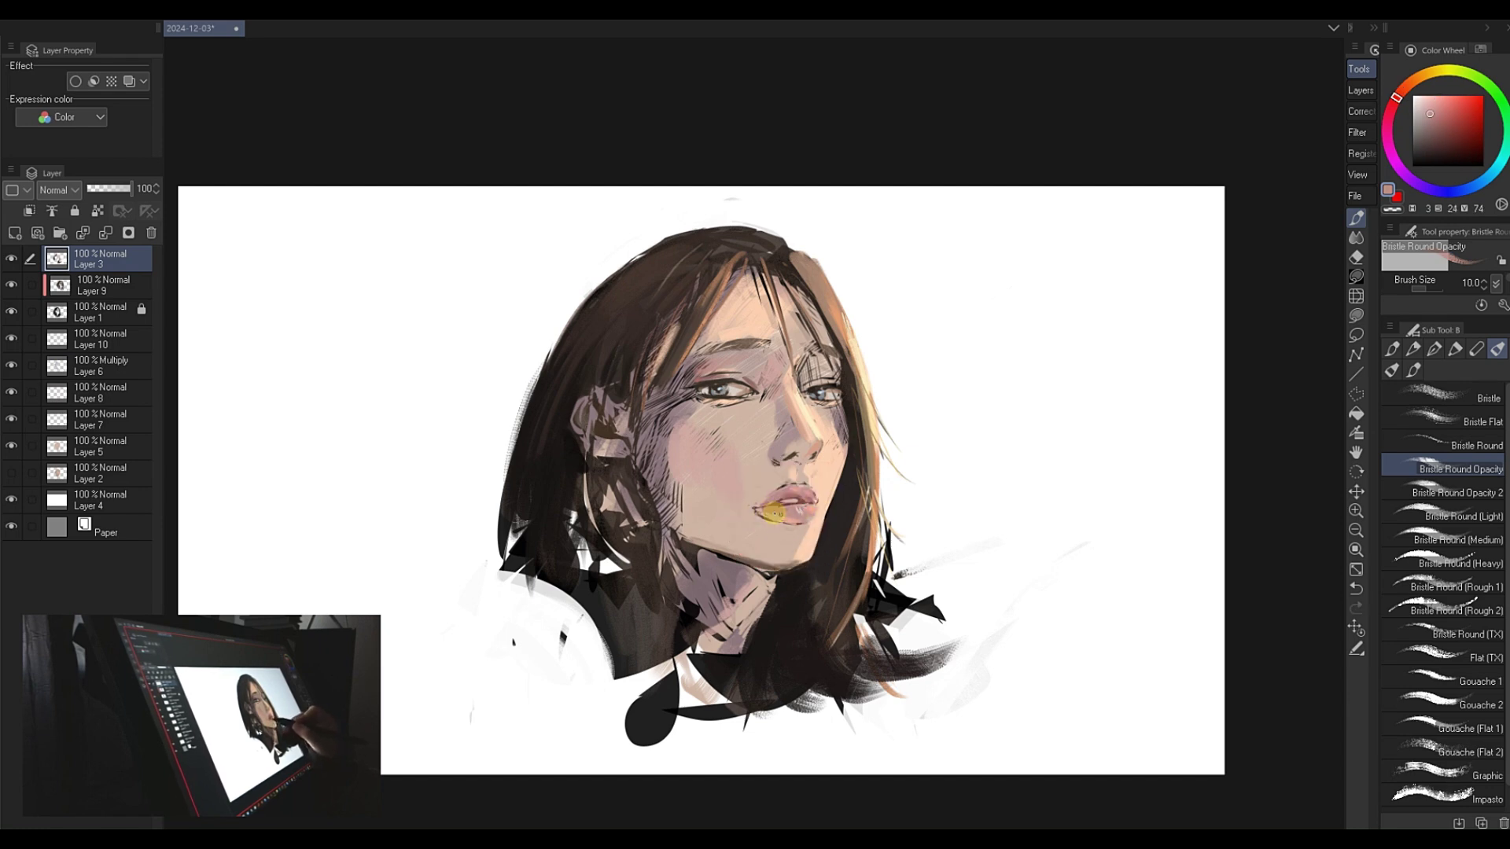
alt+click(772, 511)
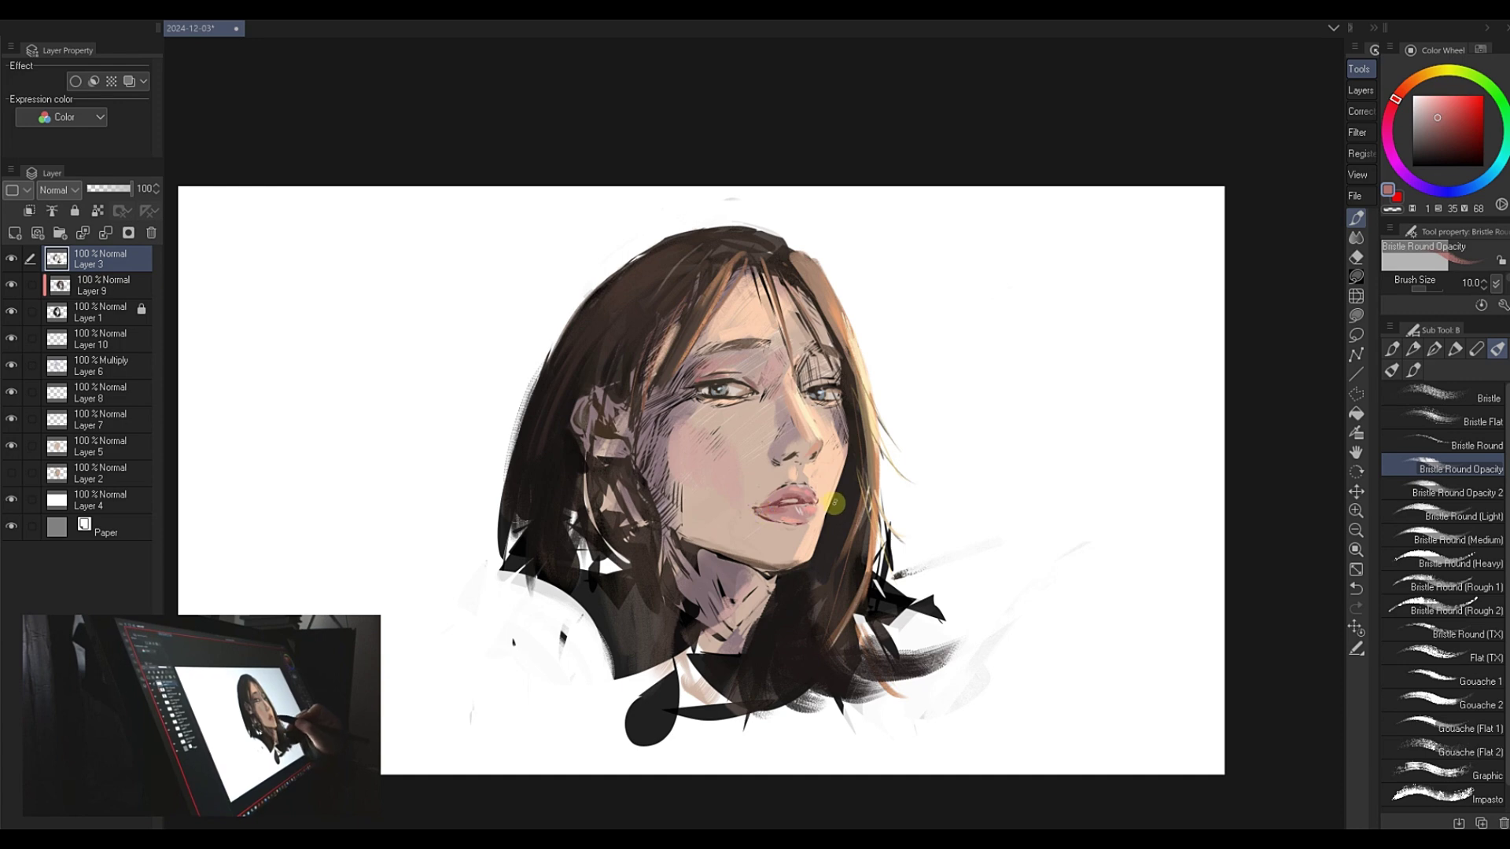
- Sample skin and orange rim-light tones, and paint a warm tan over the lit cheek at brush size 40
alt+click(869, 586)
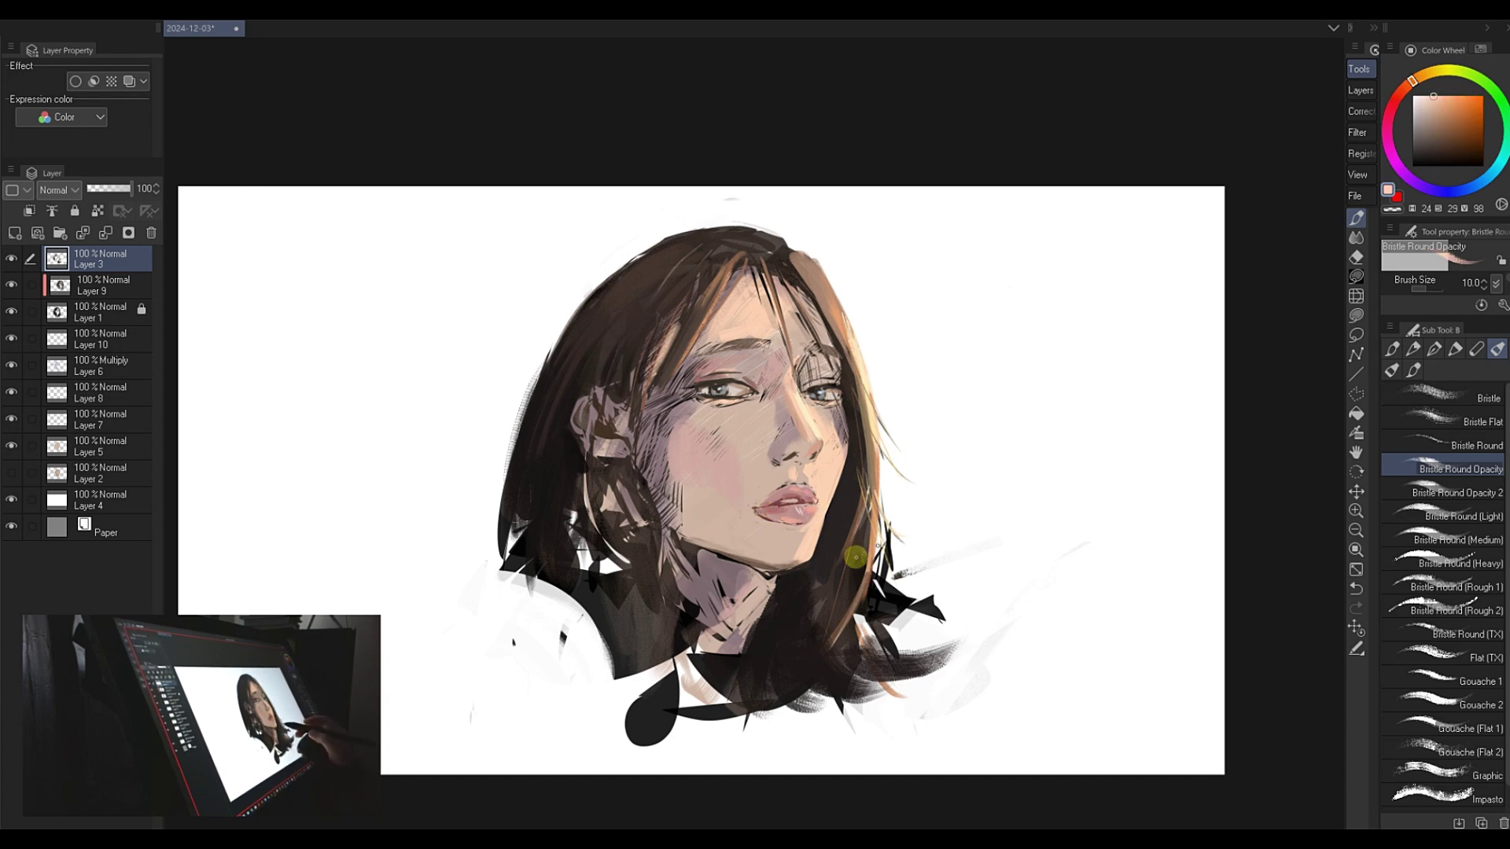
alt+click(847, 433)
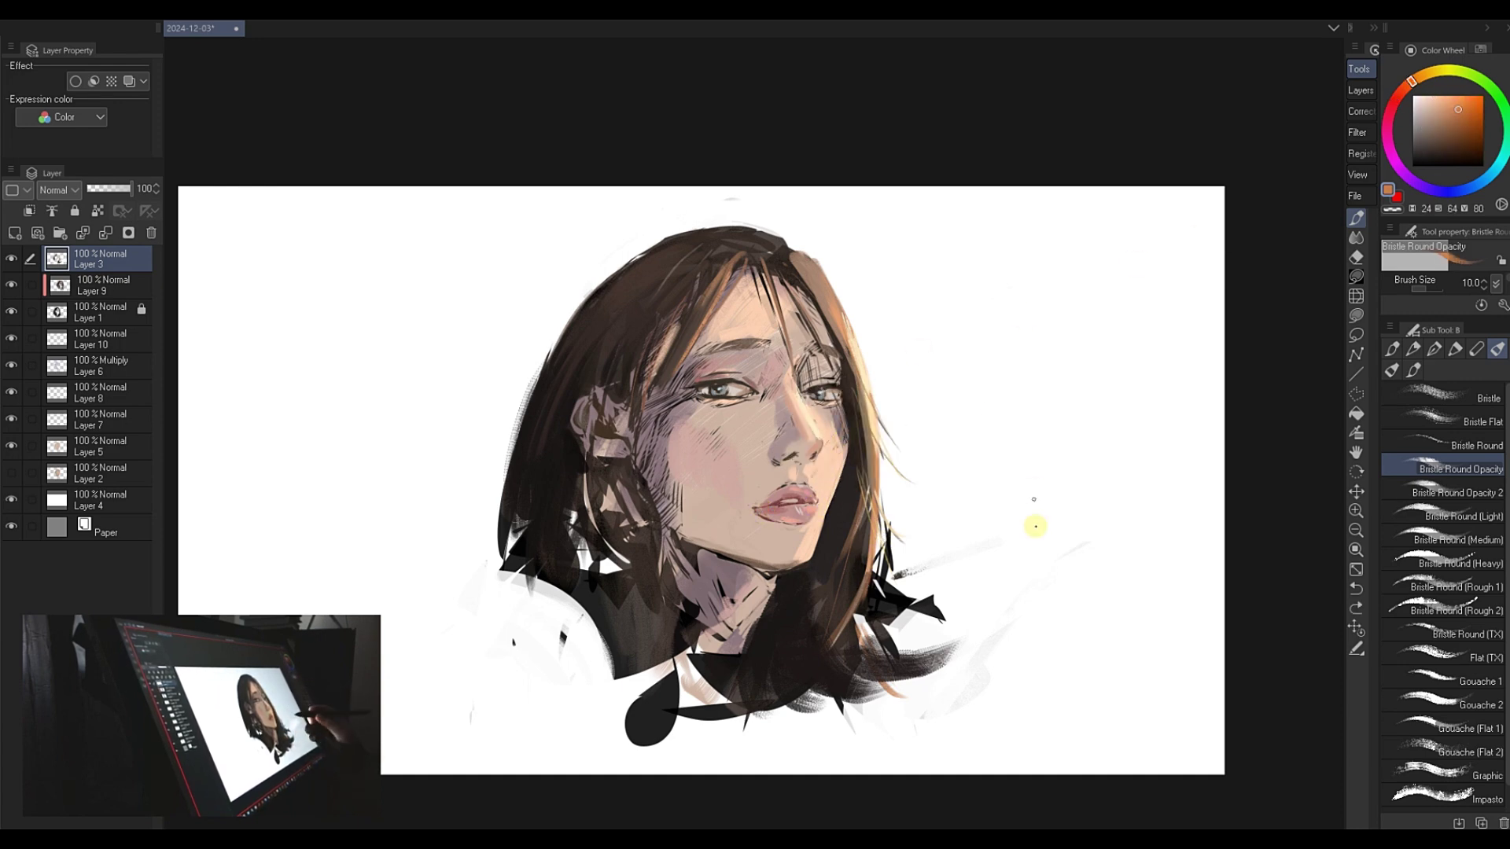
key(bracketright)
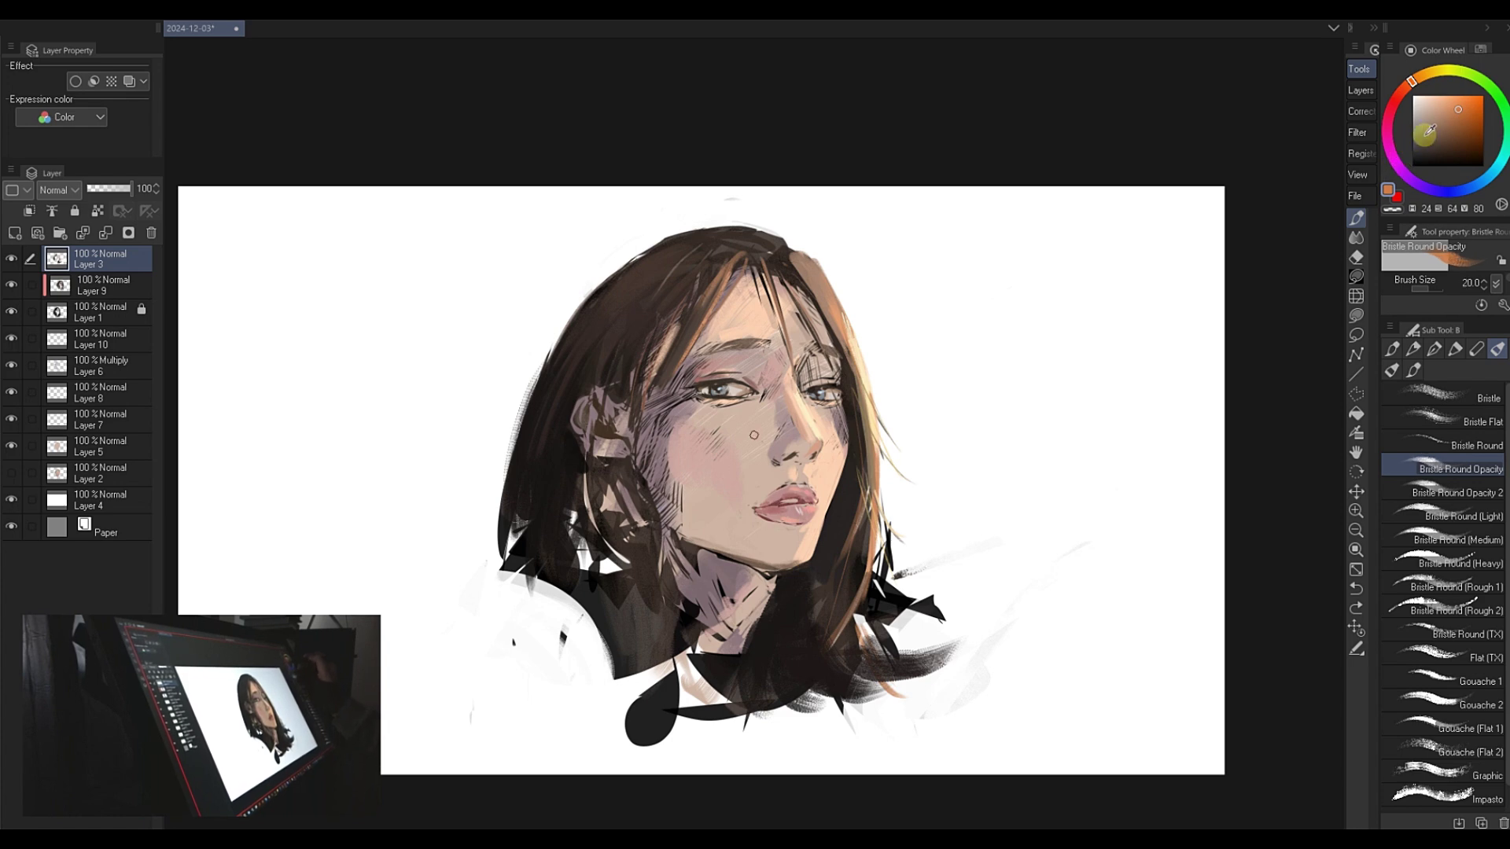
alt+click(902, 421)
key(bracketright)
key(bracketright)
key(bracketright)
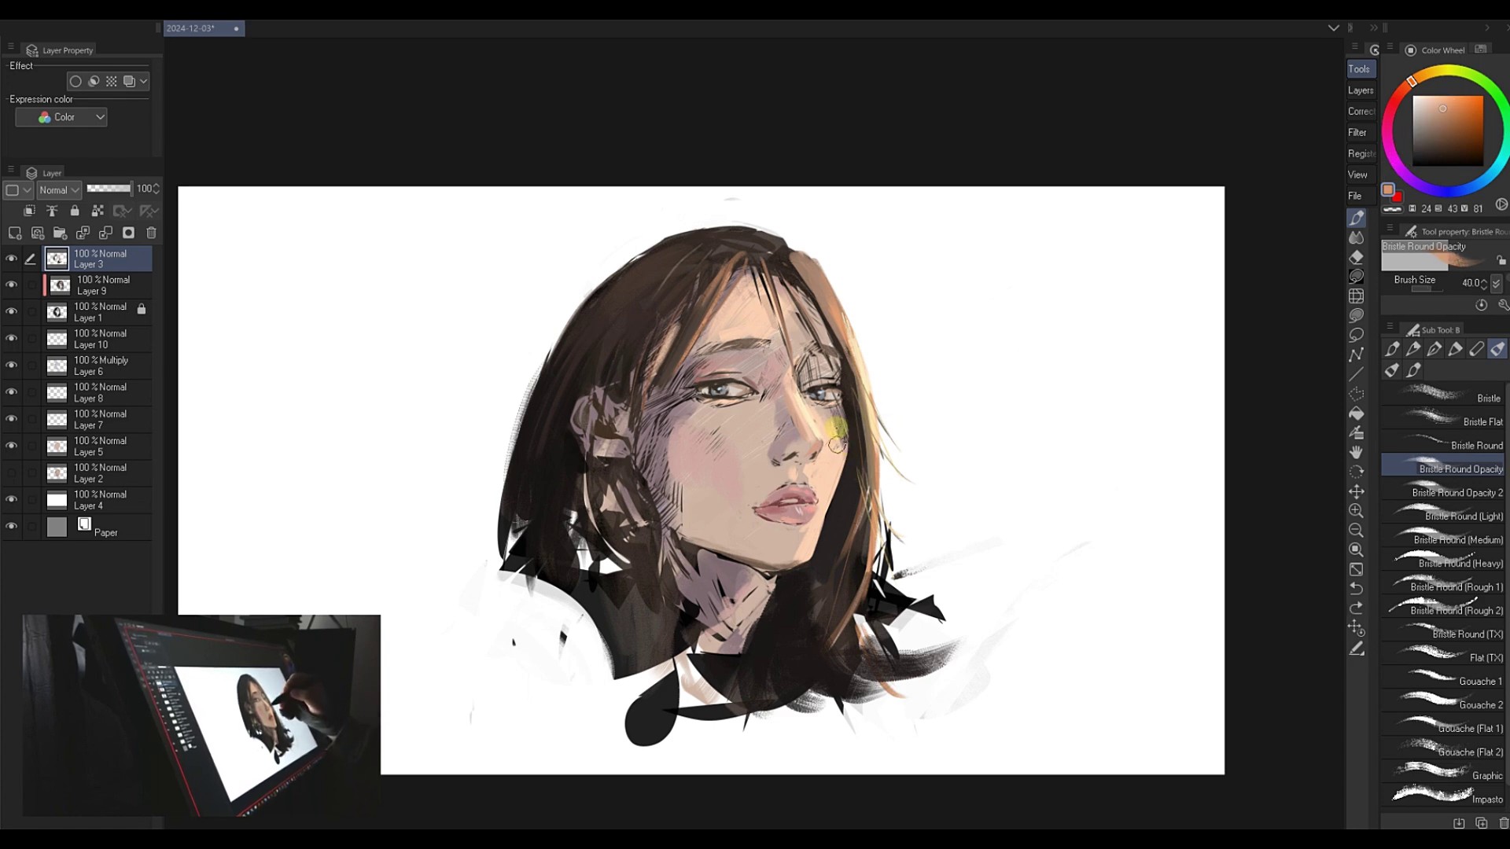
alt+click(839, 449)
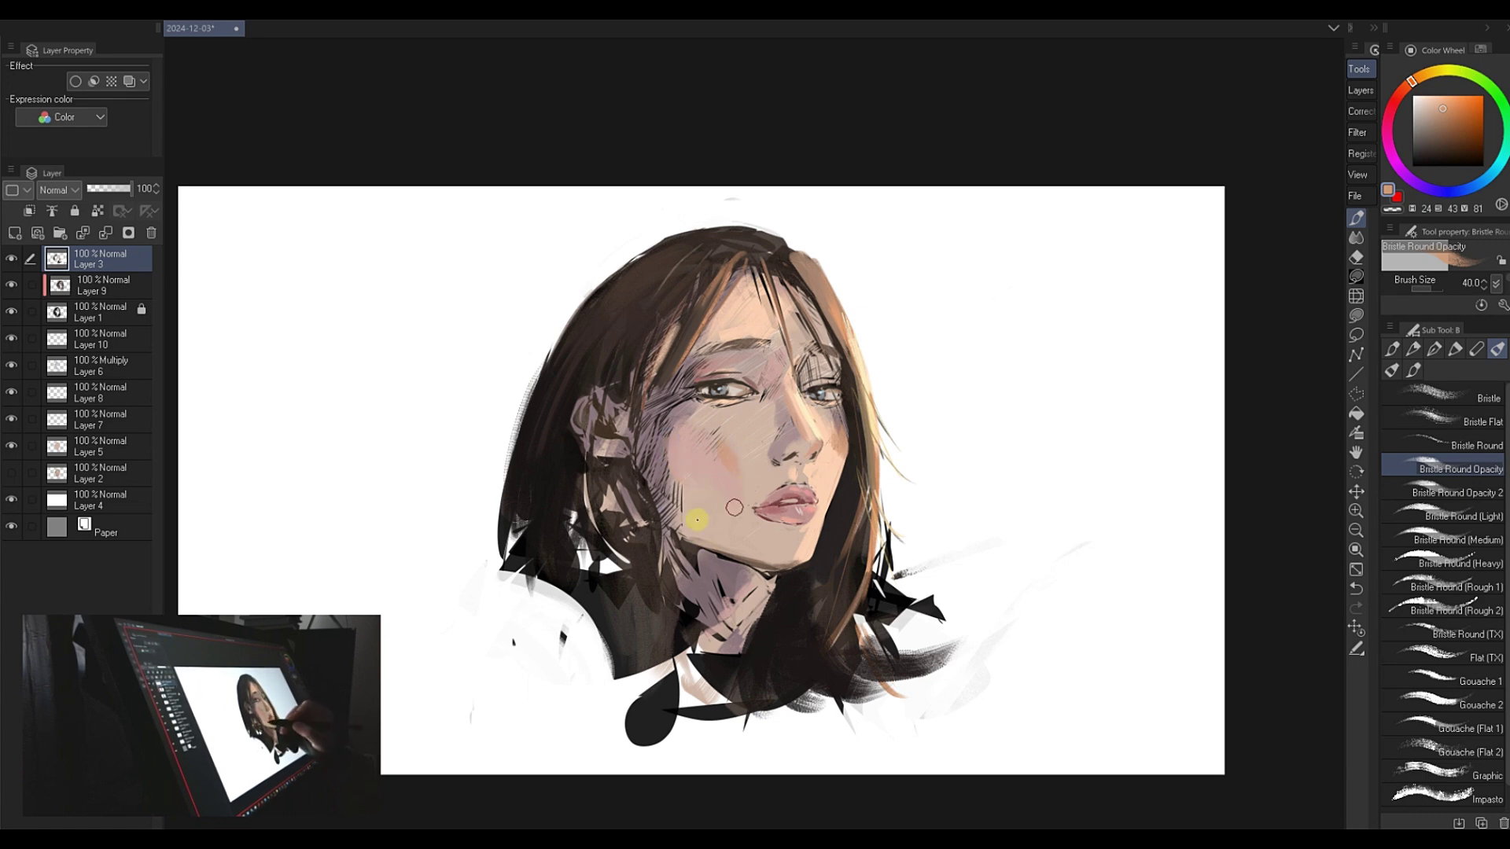
- Shade the neck with a darker brown, and paint over the hair below the chin with sampled dark browns at brush size 40
click(1444, 128)
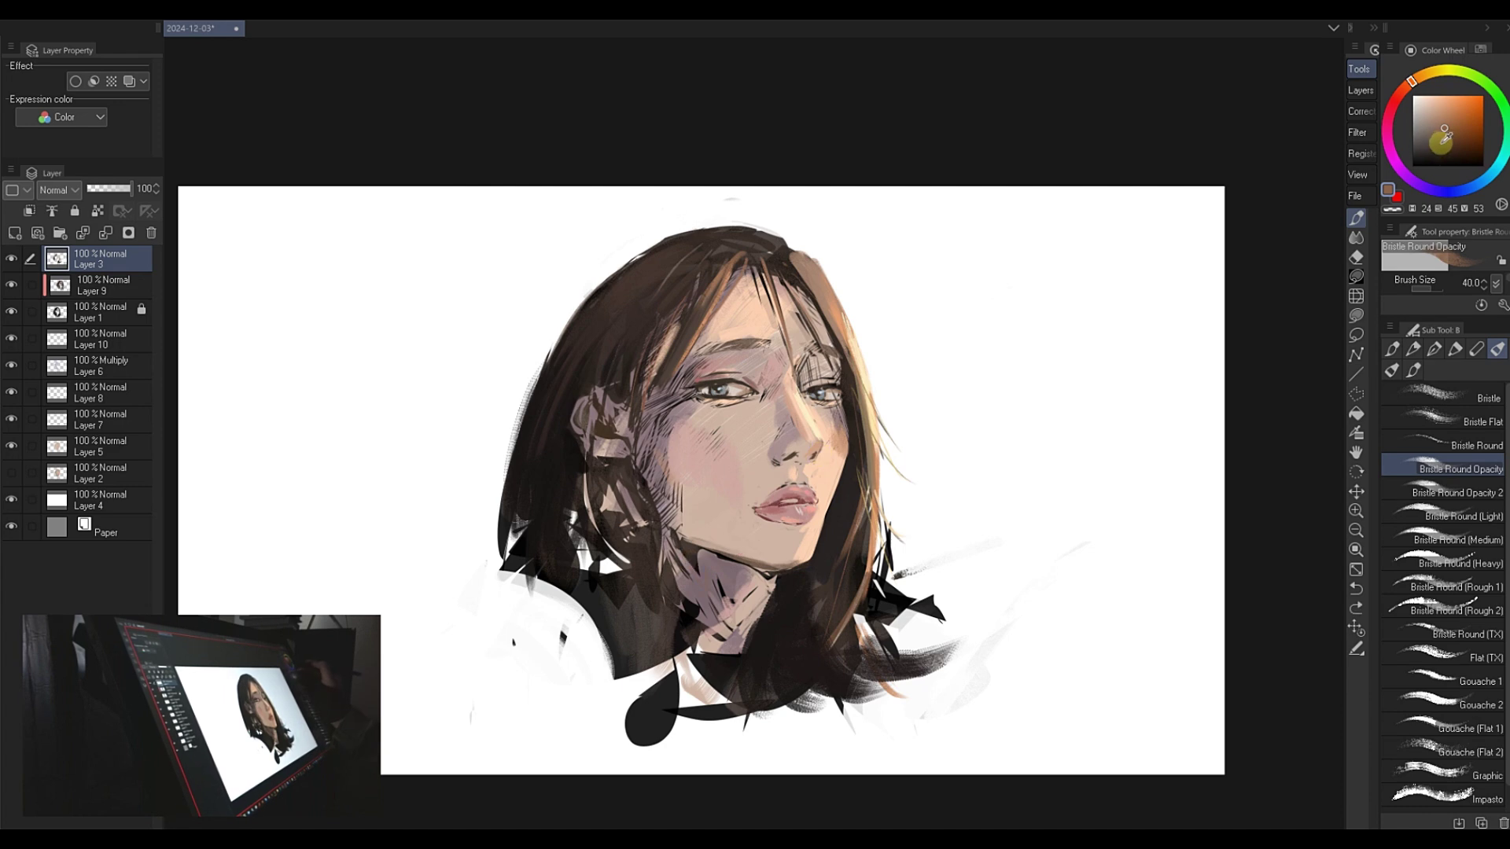
alt+click(686, 624)
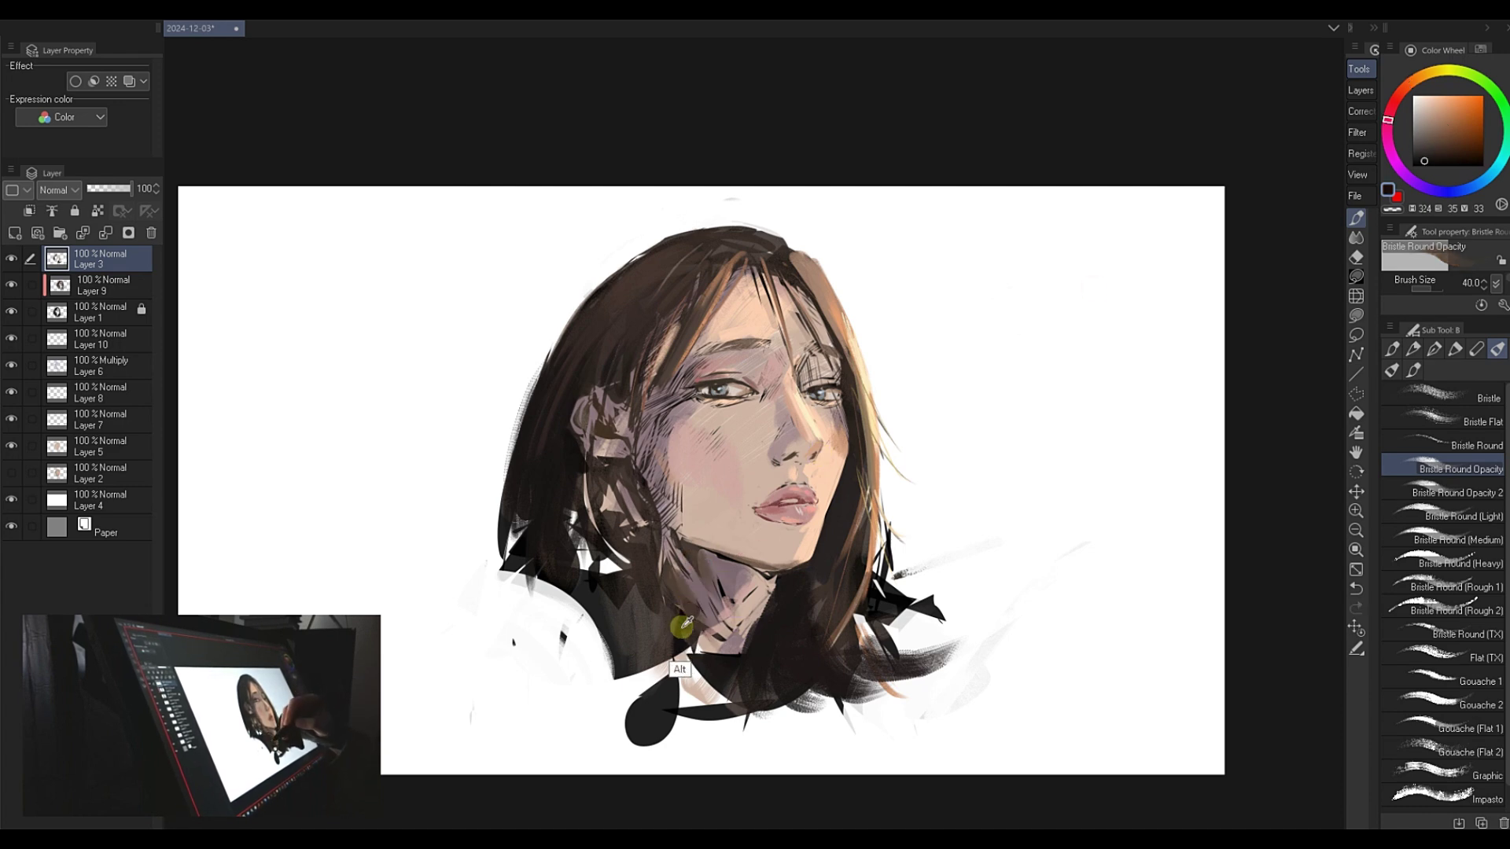
alt+click(677, 629)
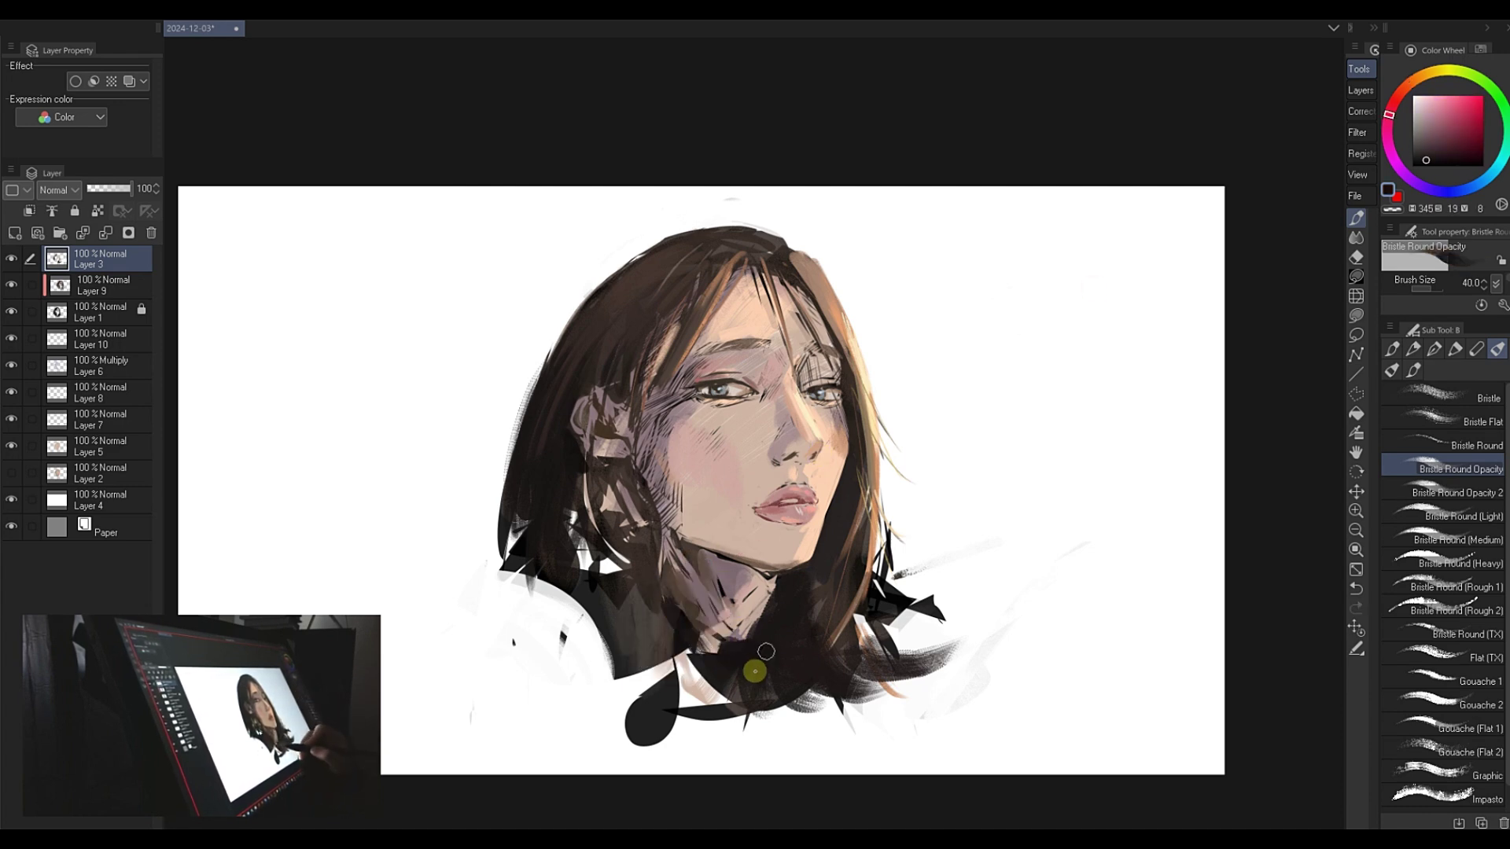
alt+click(787, 625)
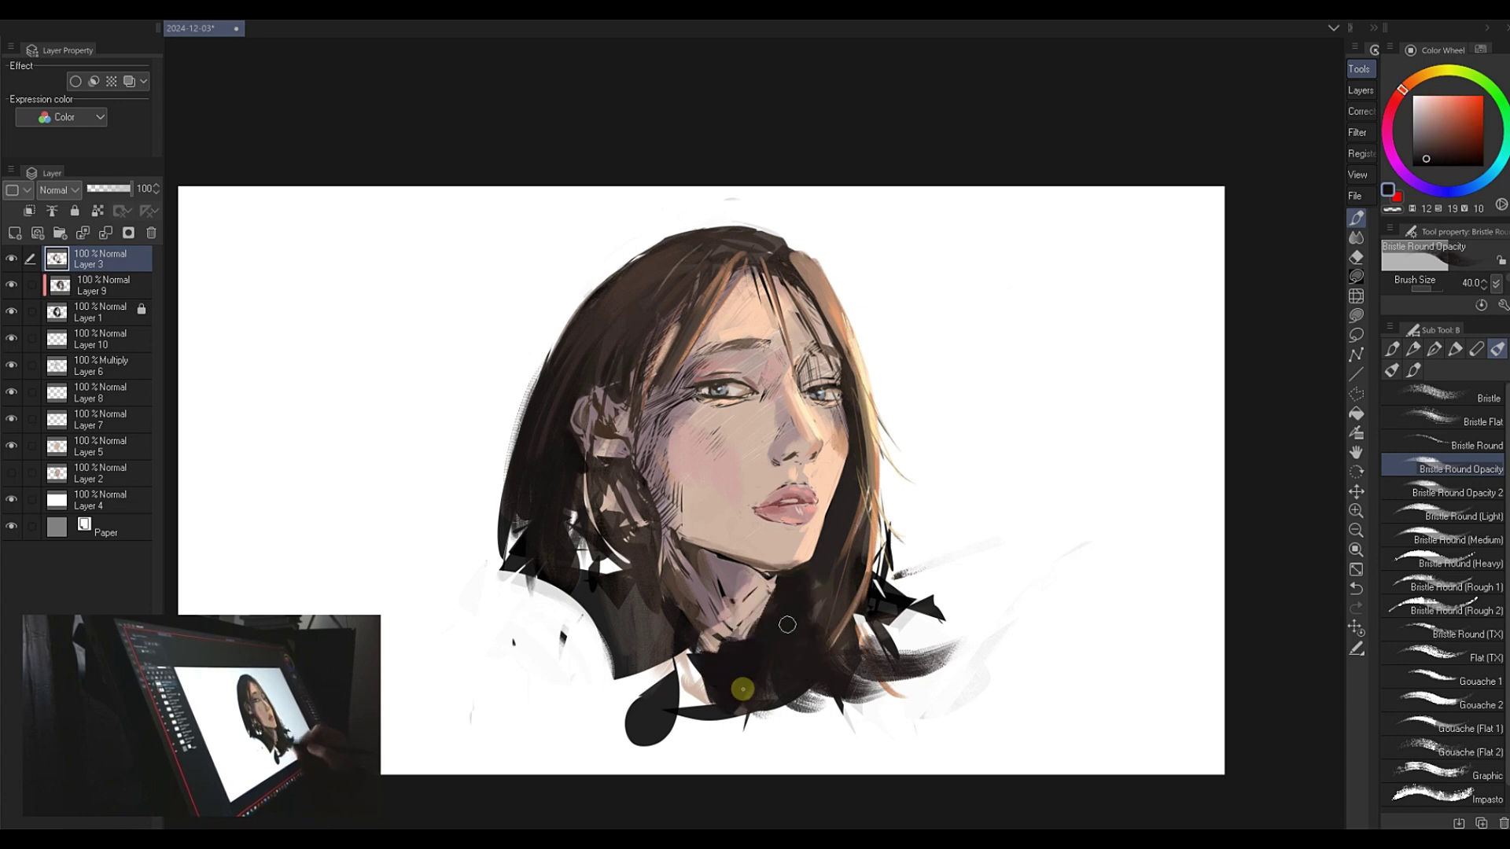
alt+click(826, 620)
drag(810, 598, 747, 684)
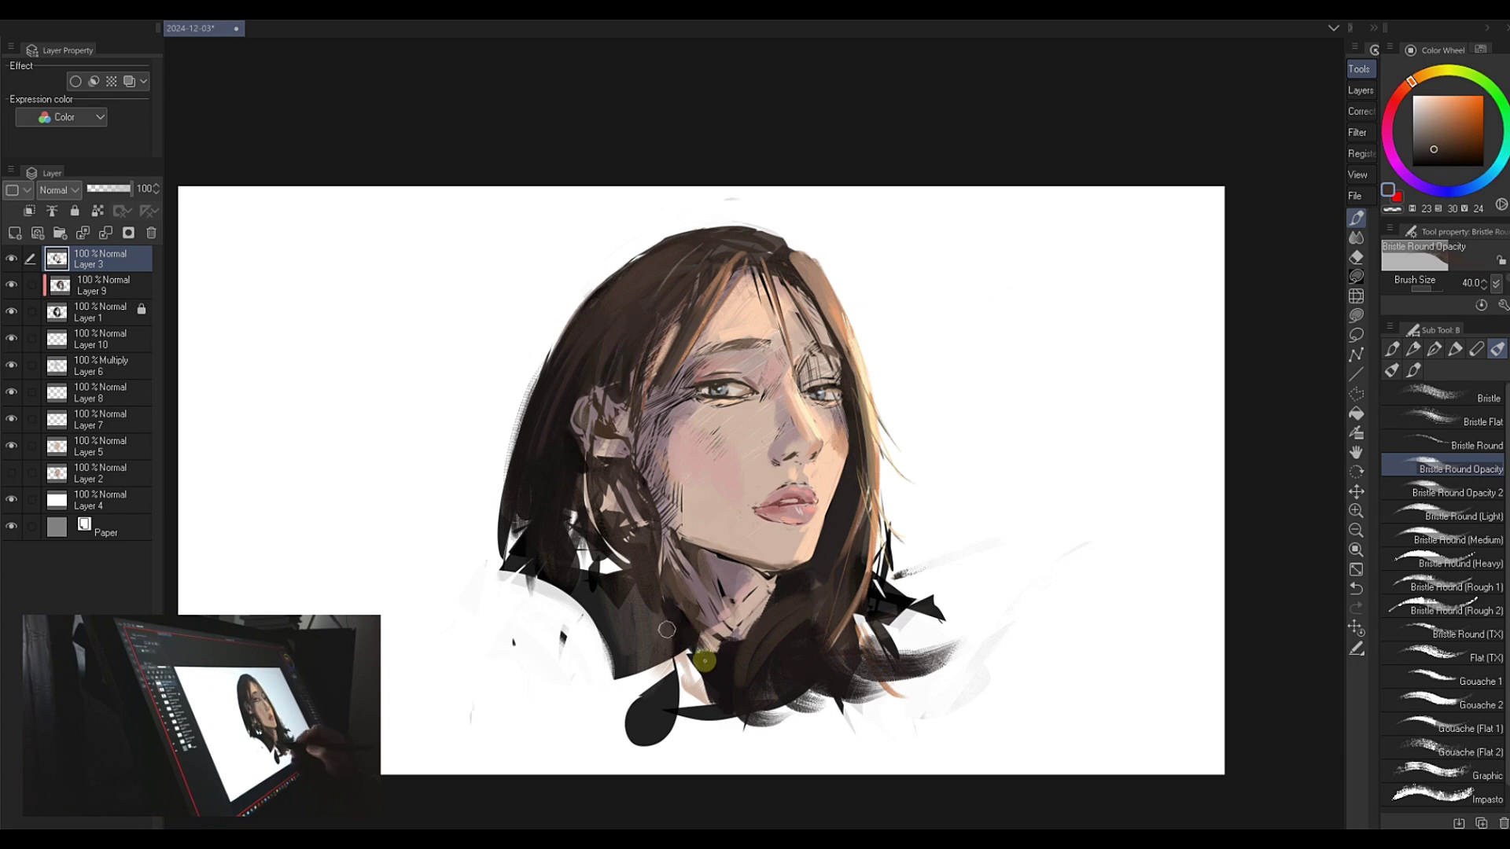
- Sample brow and dark hair tones, and touch up the eyebrow and the front hair strands at brush size 20
key(ctrl+space)
drag(915, 562, 883, 588)
drag(929, 470, 952, 444)
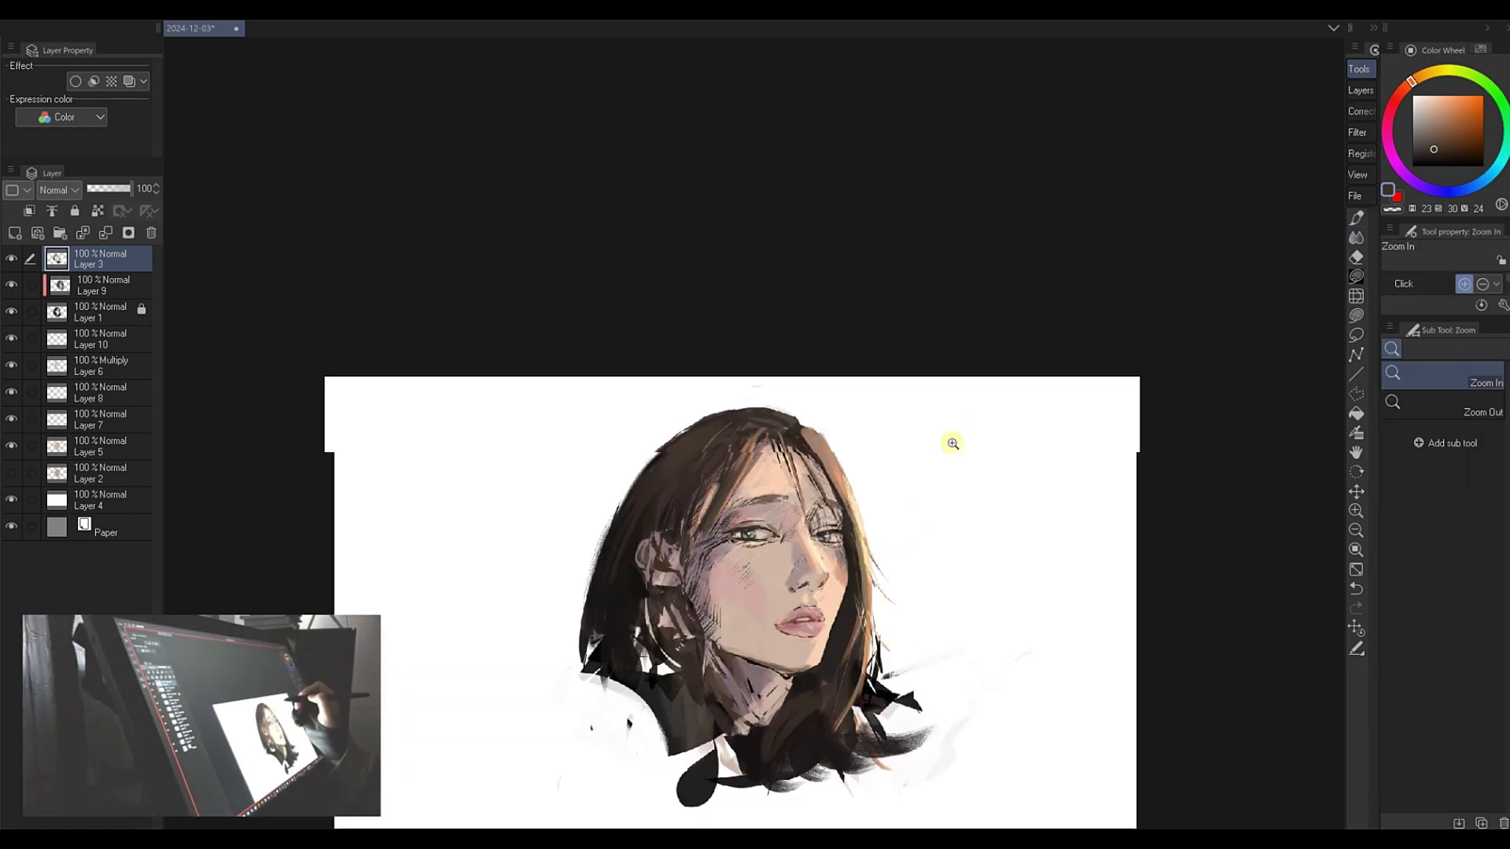
drag(888, 547, 846, 528)
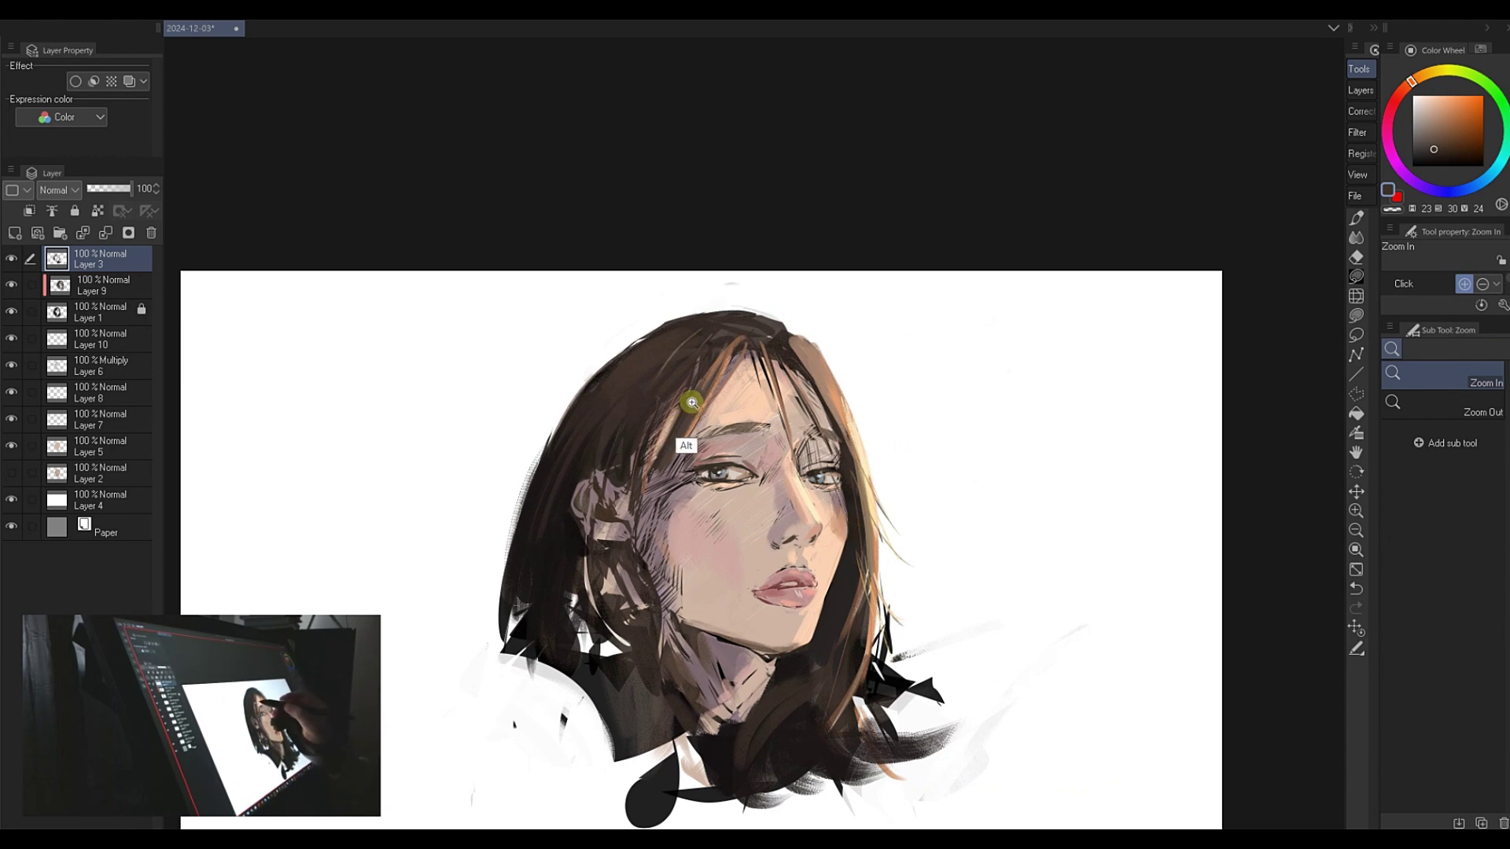
key(b)
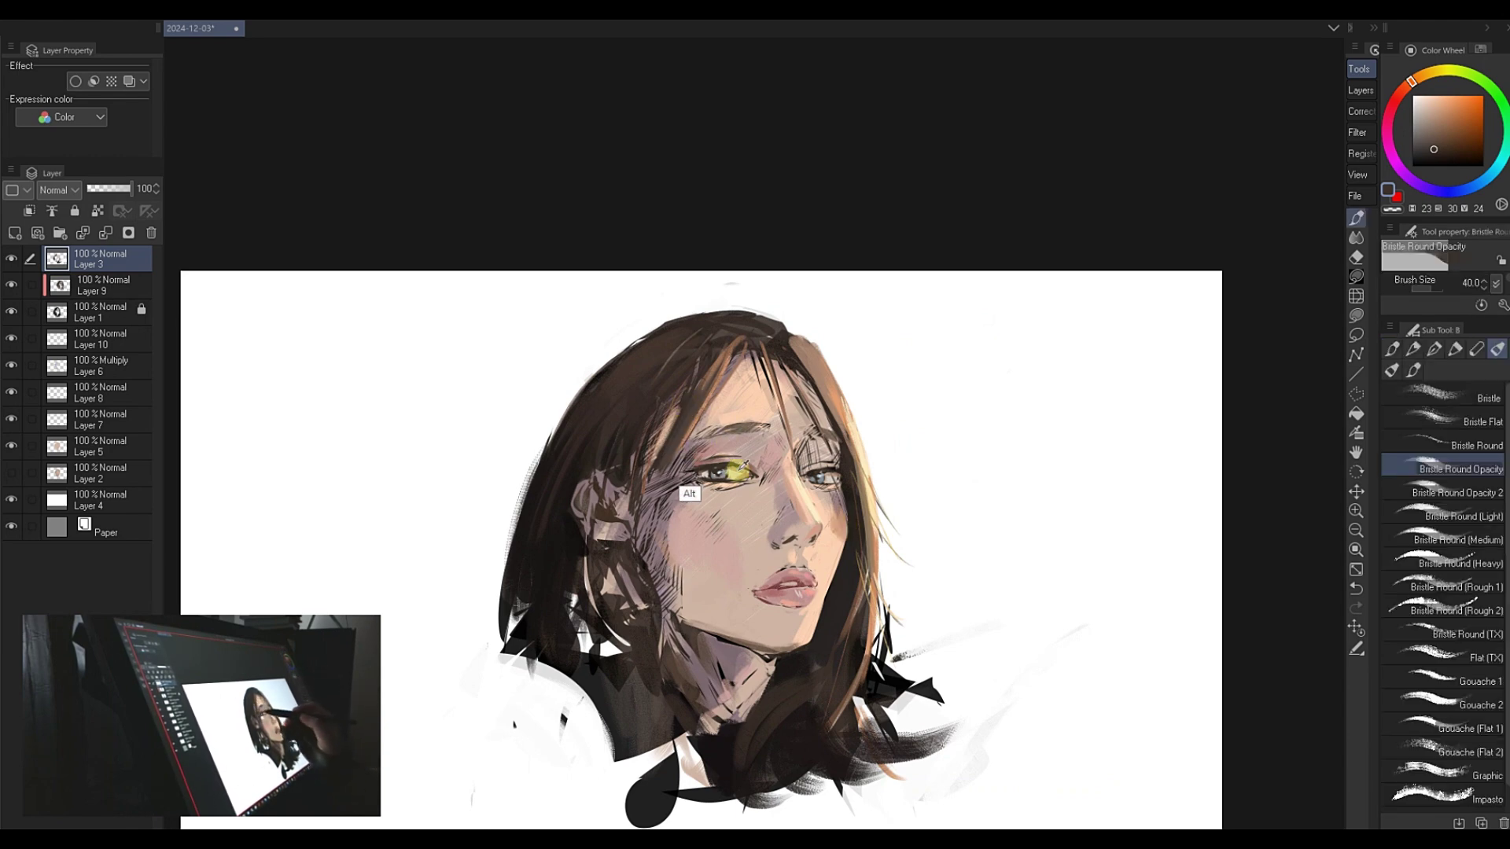
alt+click(724, 424)
key(bracketleft)
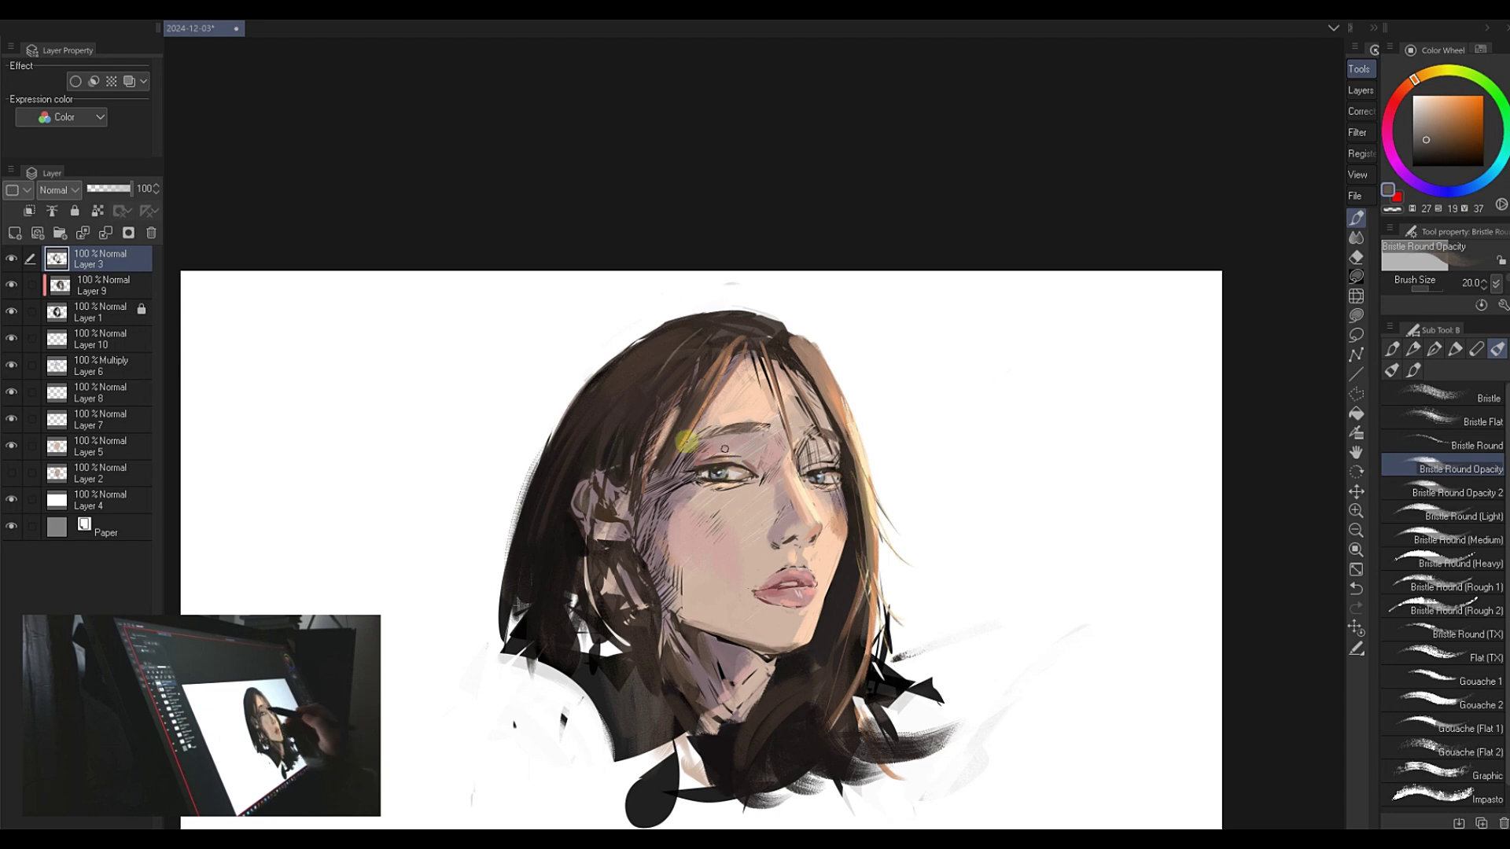
alt+click(682, 407)
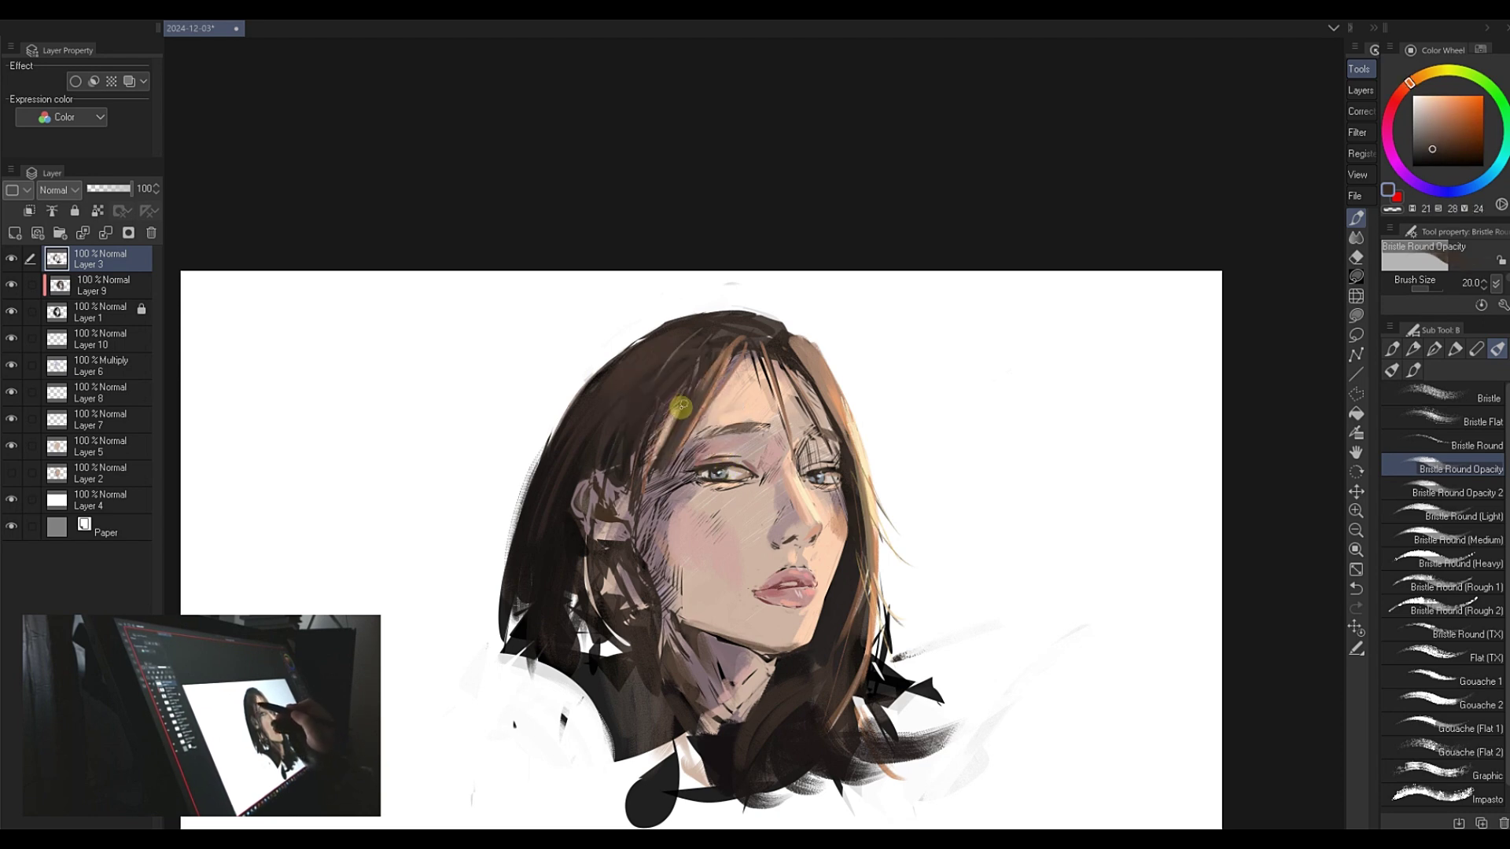
alt+click(681, 410)
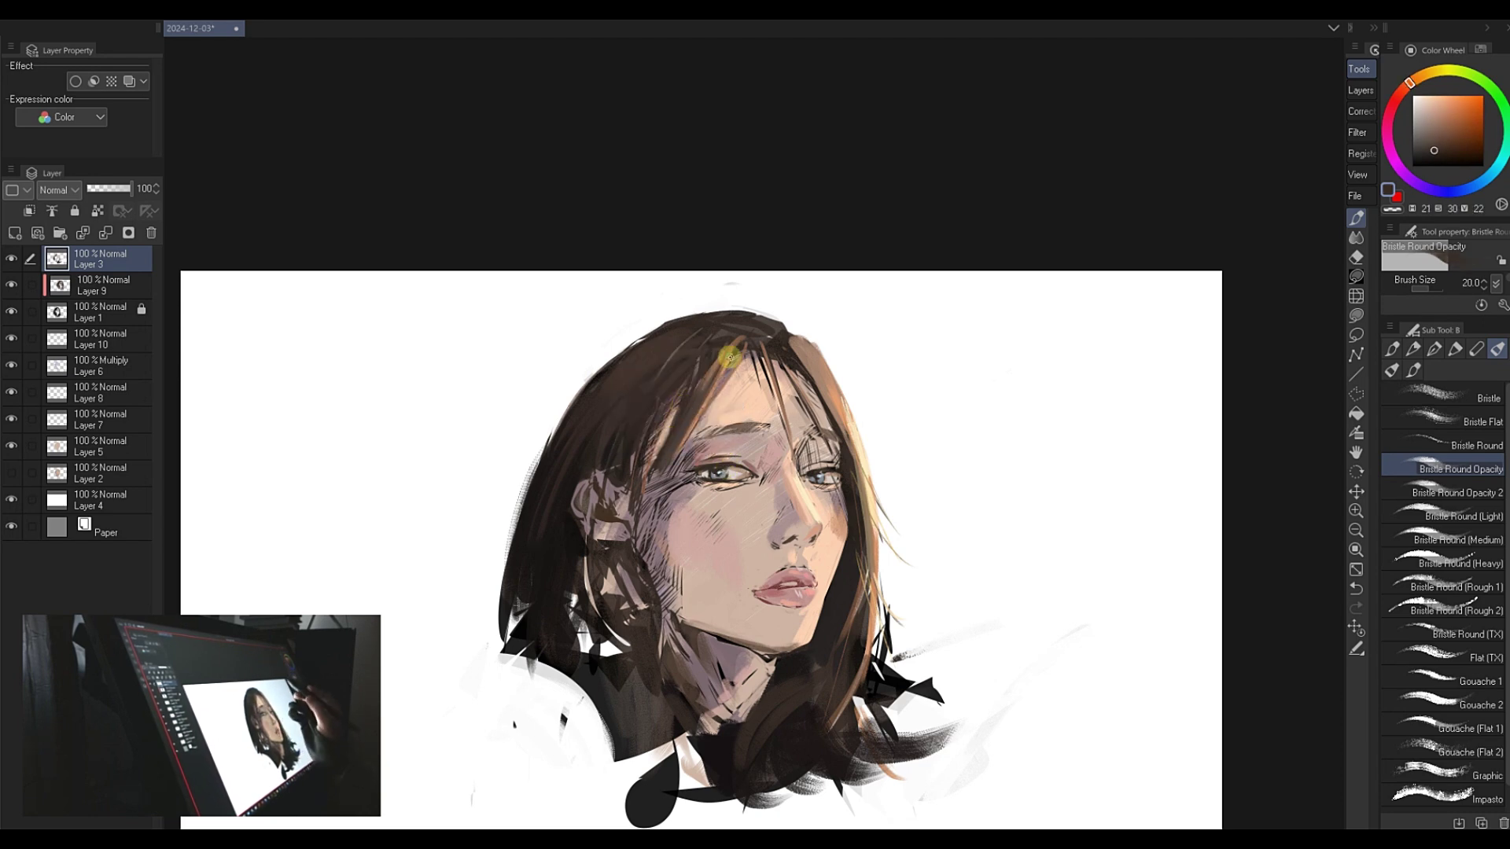
- Check the portrait mirrored, and paint out the stray black shapes around the shoulders with canvas white at brush size 70
drag(844, 559, 755, 567)
mouse_move(922, 520)
mouse_down()
mouse_move(1174, 379)
mouse_move(977, 141)
mouse_move(1207, 121)
mouse_move(1088, 81)
mouse_move(718, 40)
mouse_move(1098, 529)
mouse_move(967, 674)
mouse_move(1082, 627)
mouse_move(1102, 537)
mouse_move(1078, 546)
mouse_move(1088, 488)
mouse_move(1023, 368)
mouse_up()
key(h)
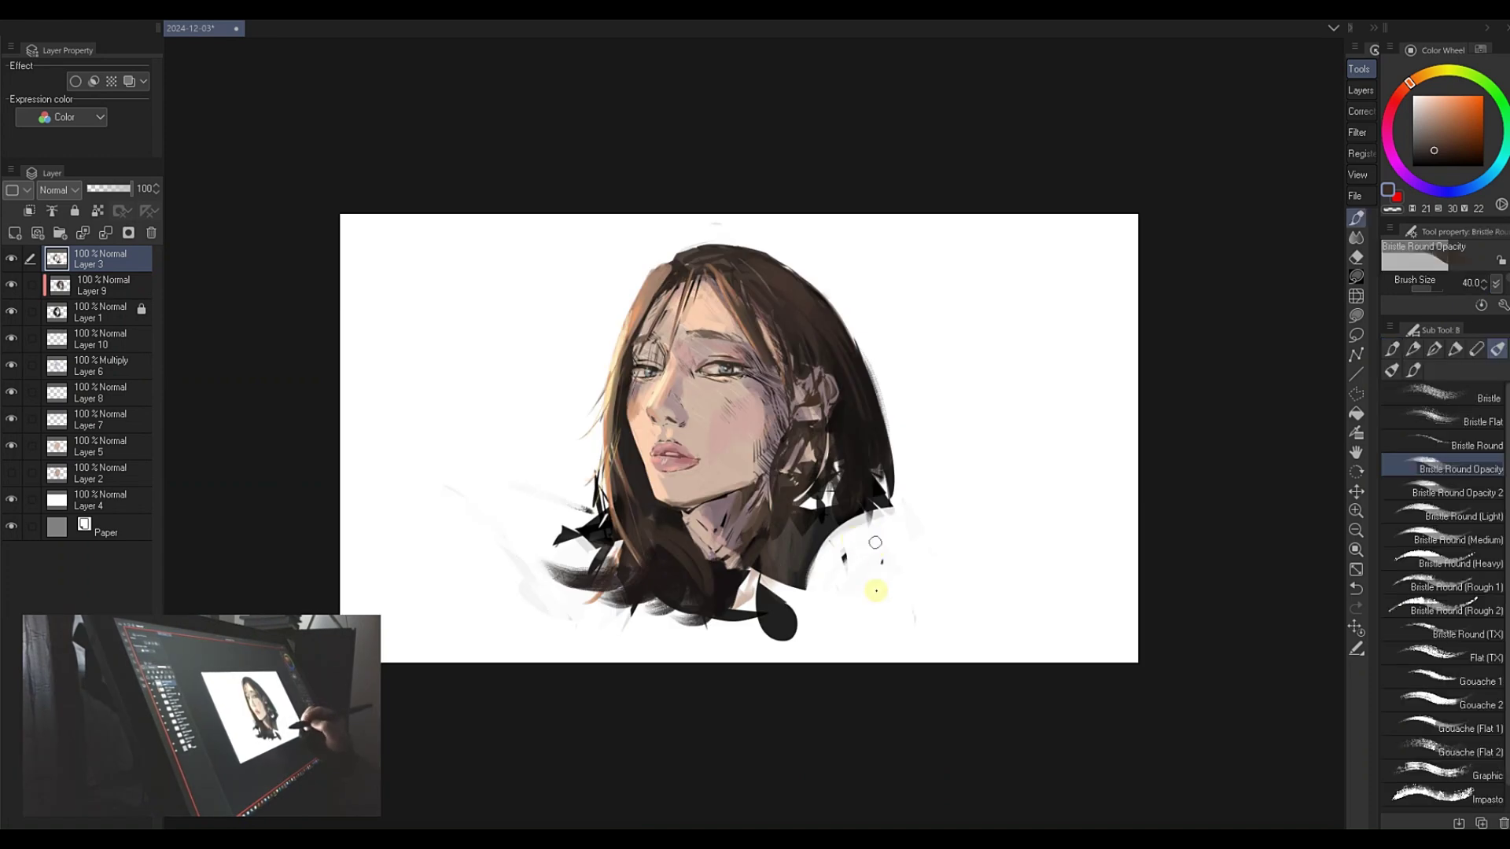
key(bracketright)
key(bracketright)
key(bracketright)
alt+click(897, 551)
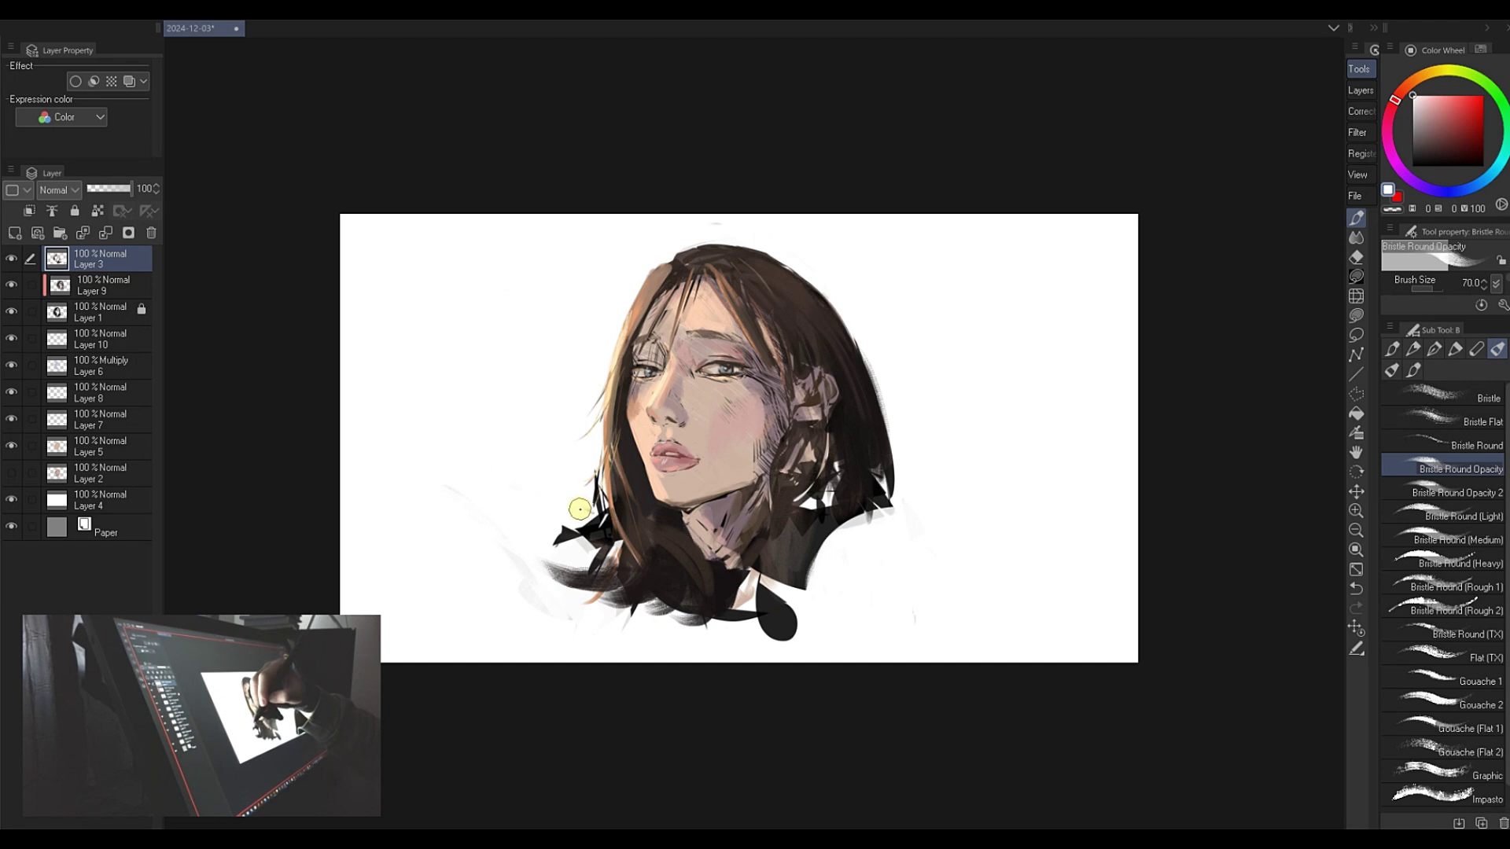
drag(890, 515, 802, 594)
drag(763, 586, 786, 633)
key(h)
drag(916, 535, 955, 570)
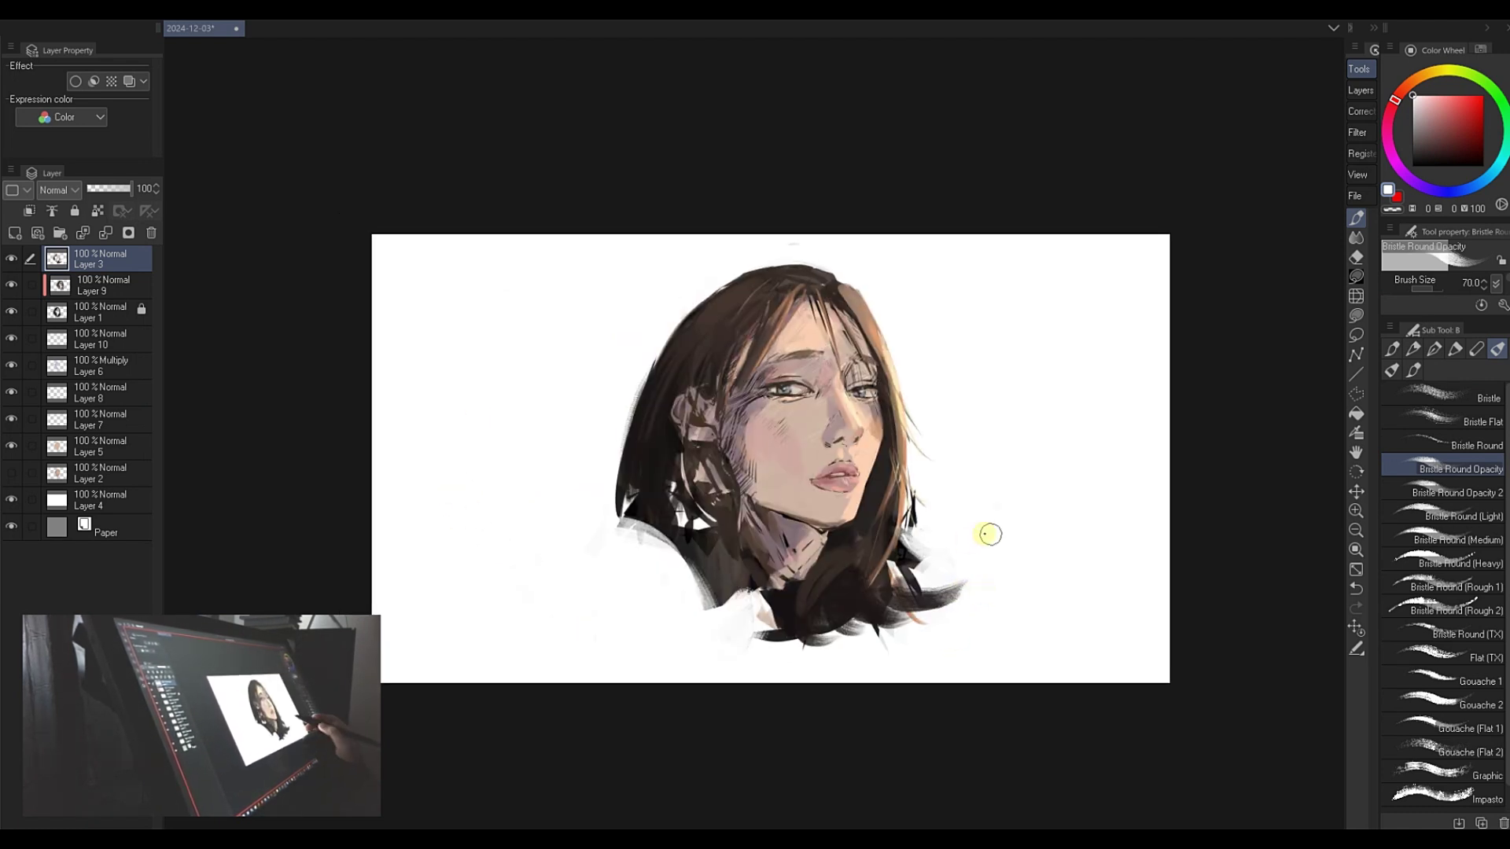
- Copy the whole visible image and paste it as two merged layers above the painting
key(ctrl+a)
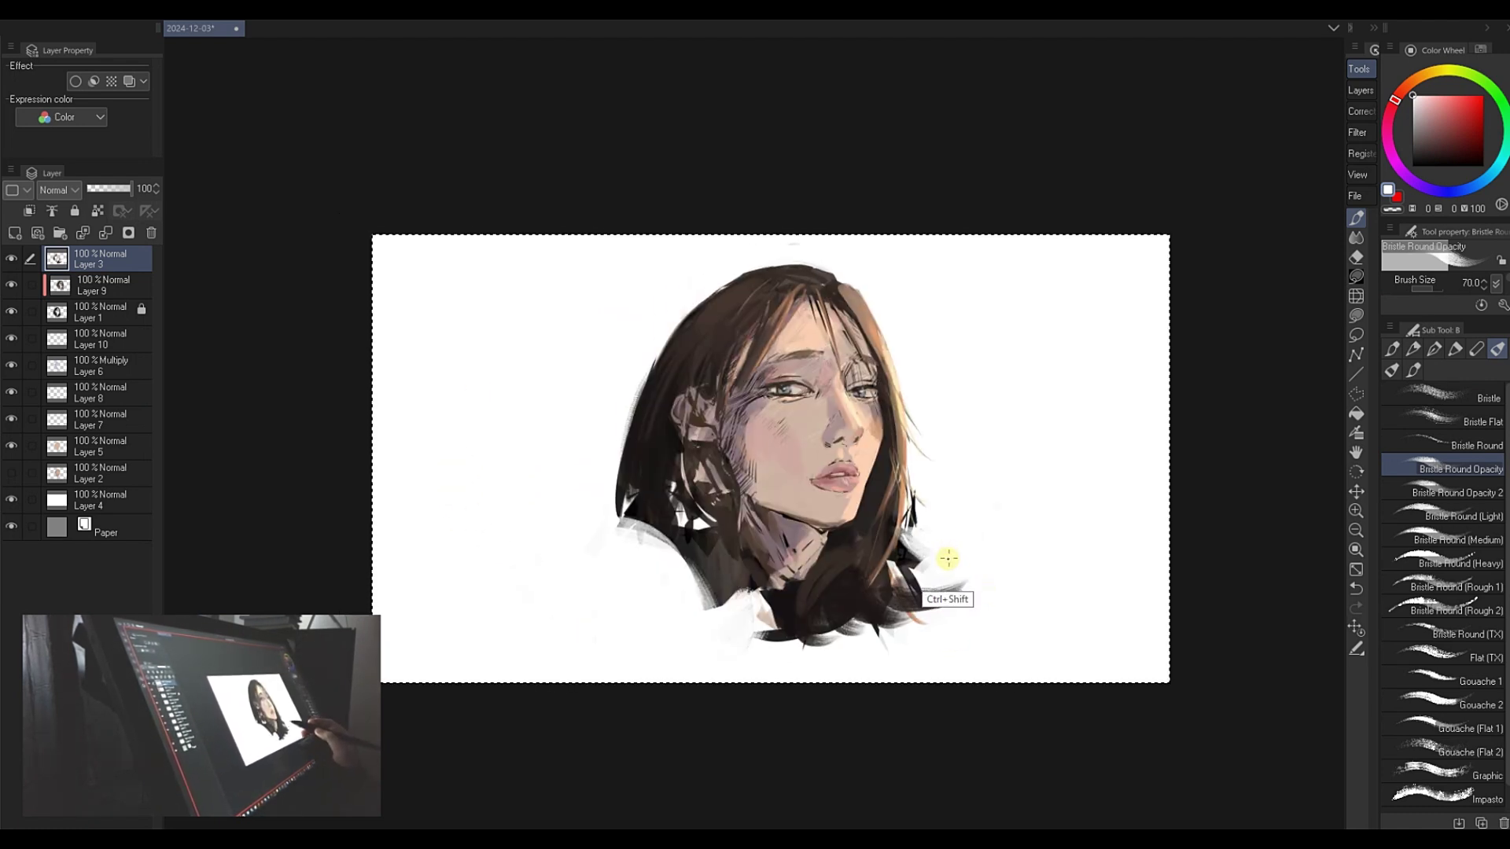
key(ctrl+c)
key(ctrl+v)
key(m)
key(ctrl+d)
key(ctrl+v)
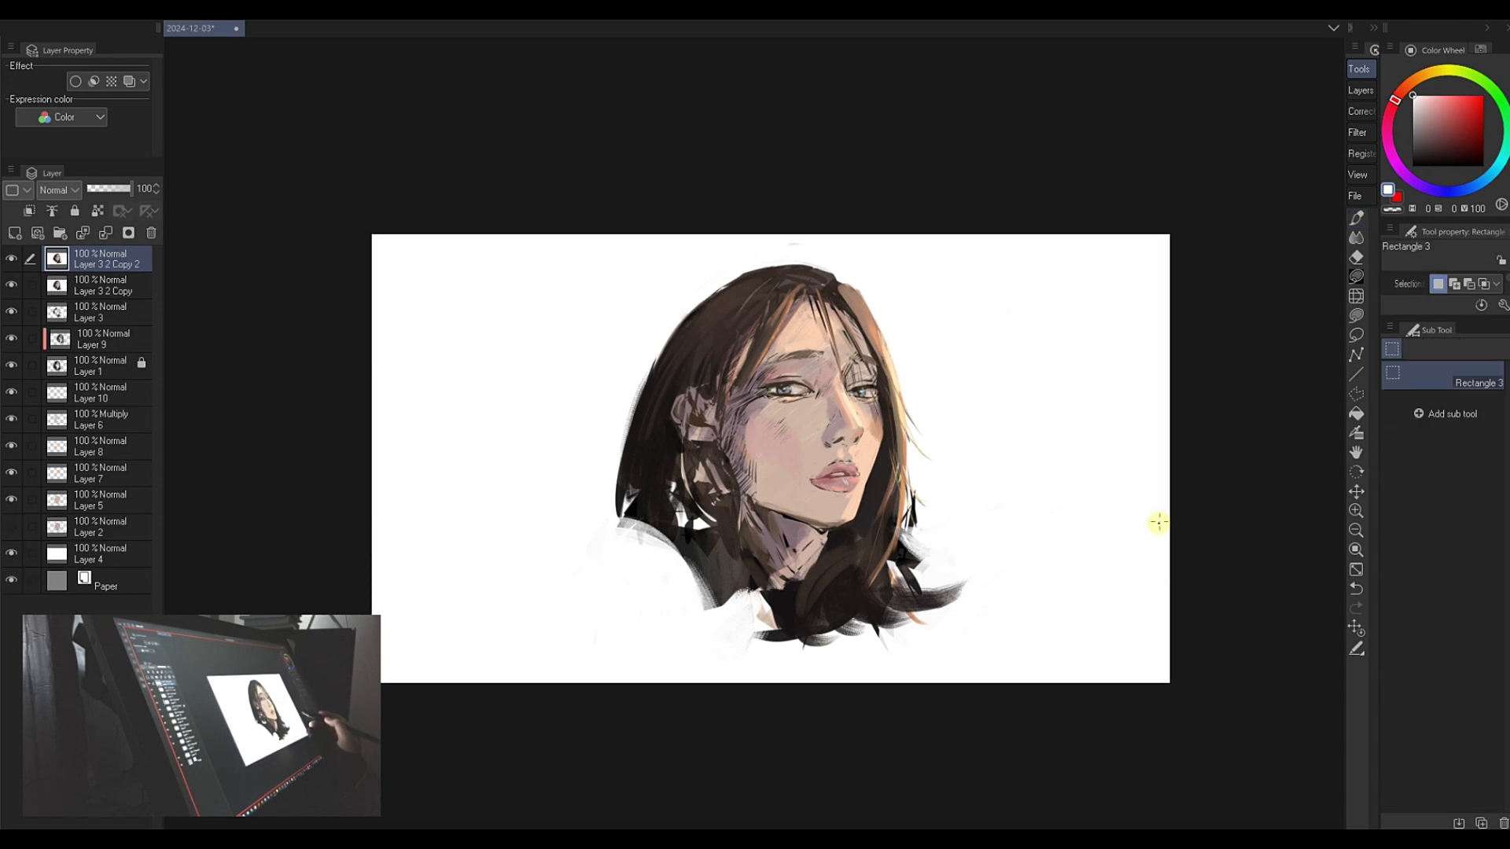
- Try blending the merged portrait with a blending brush, and undo the strokes
key(h)
key(j)
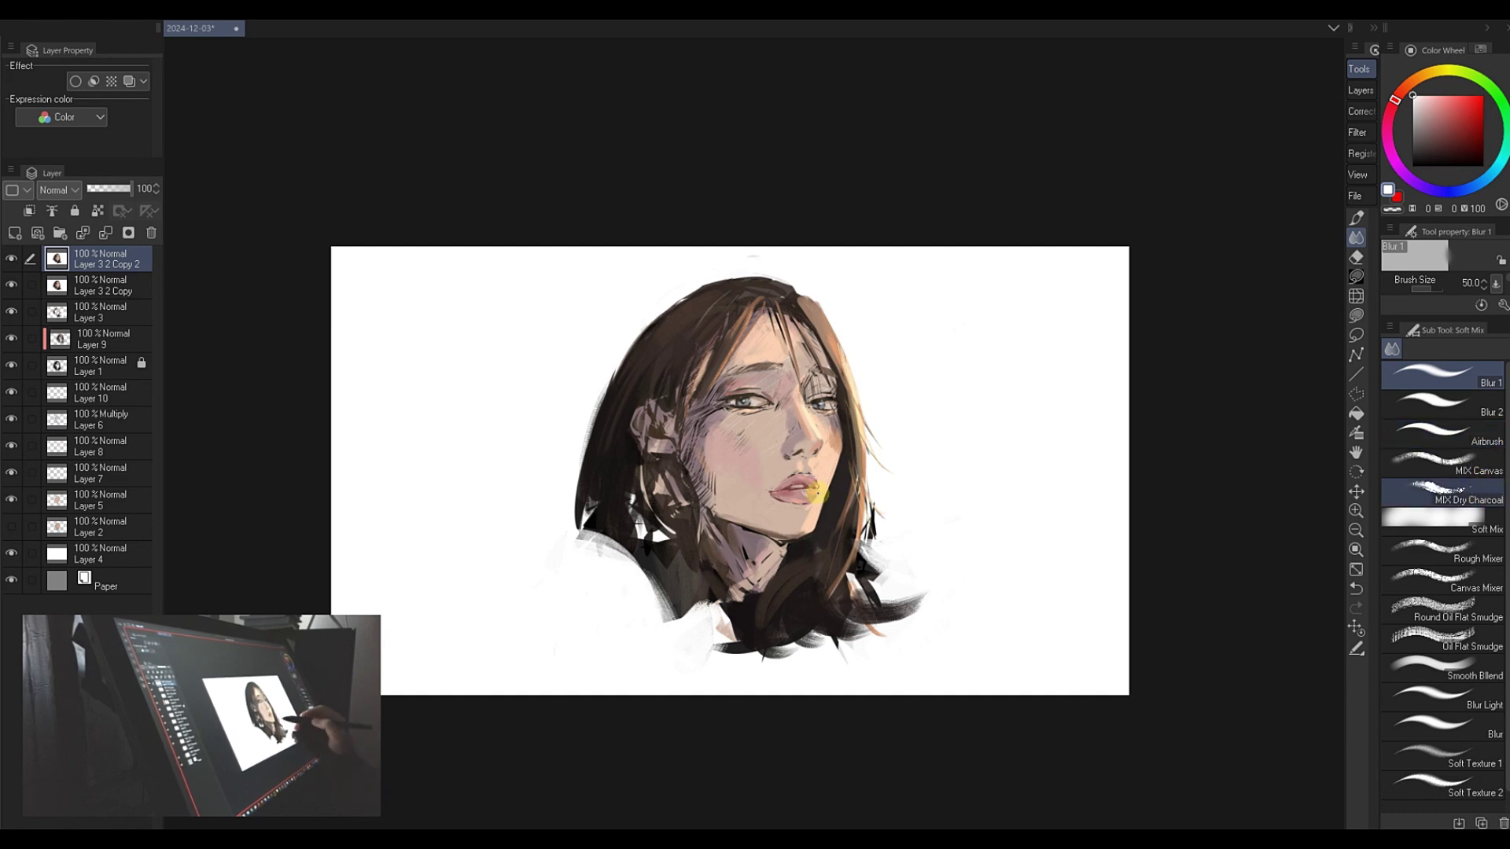
key(ctrl+z)
drag(849, 552, 854, 532)
key(ctrl+space)
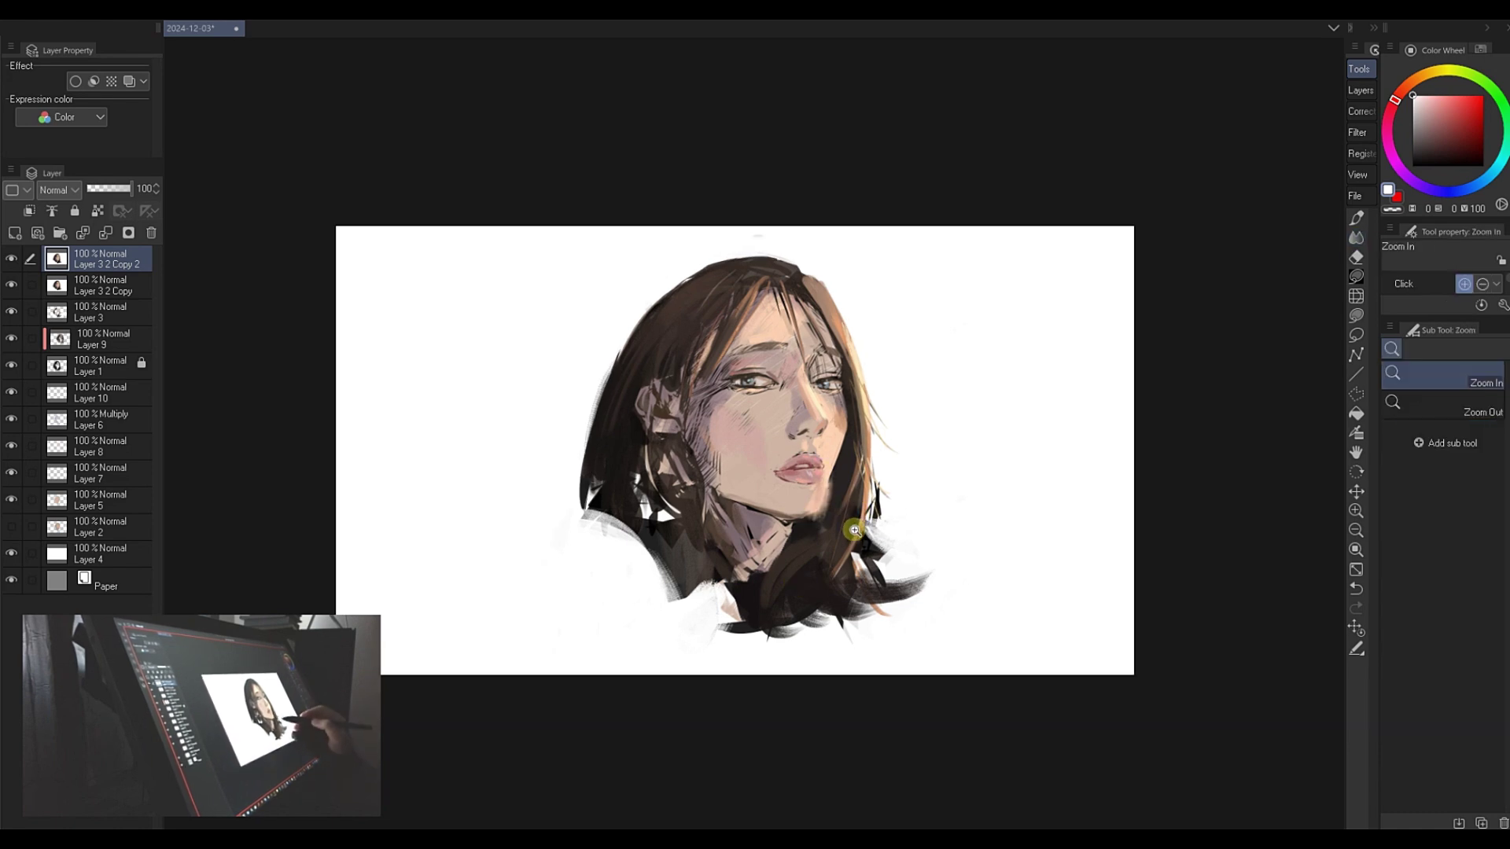
click(846, 483)
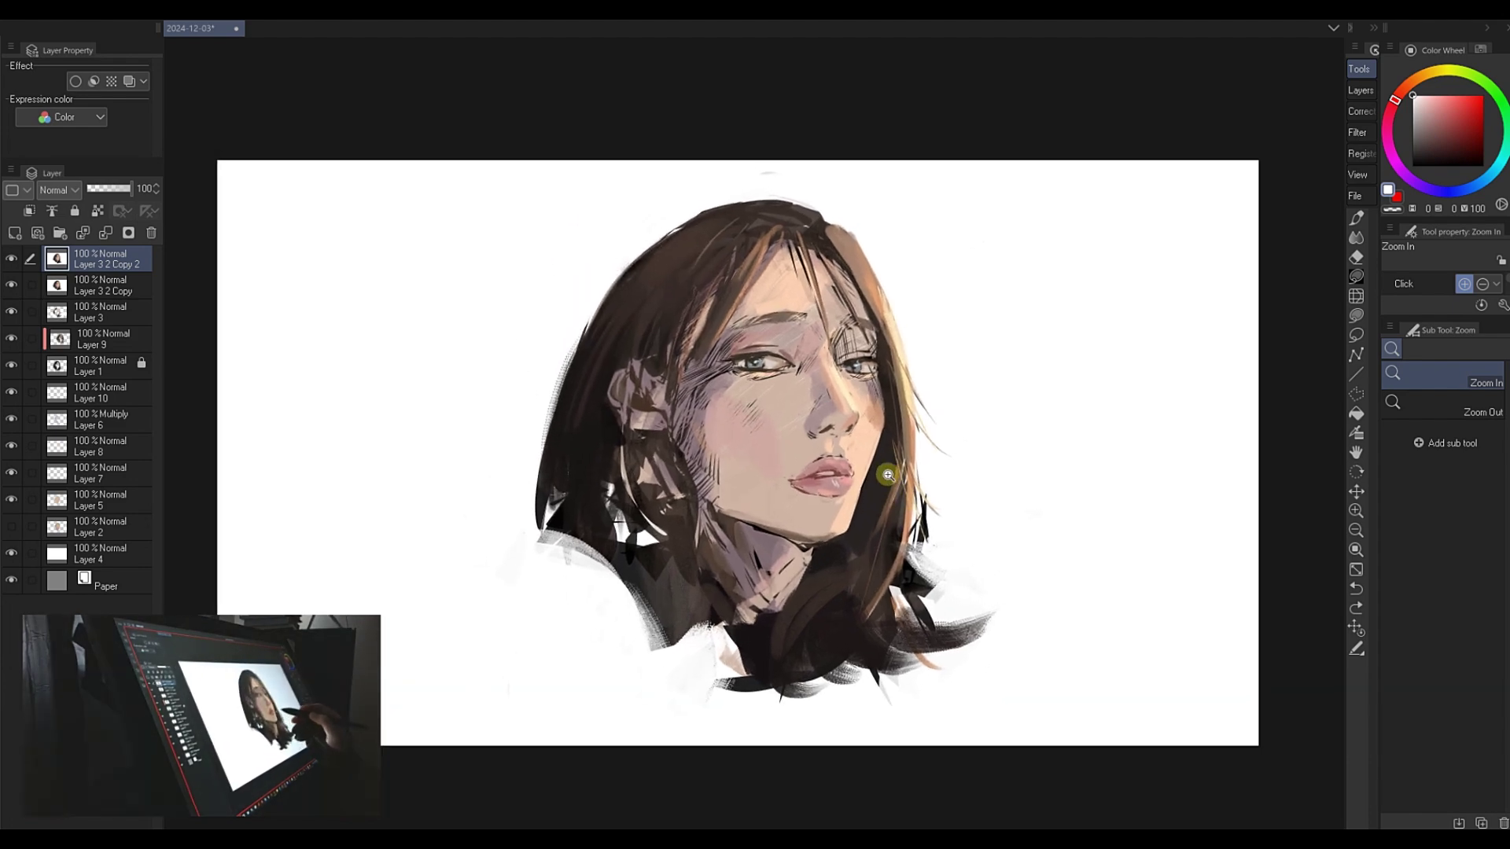
- Blend the hatching on the cheek, forehead, neck and lower hair with the MIX Canvas brush at sizes 80 and 60
click(1357, 237)
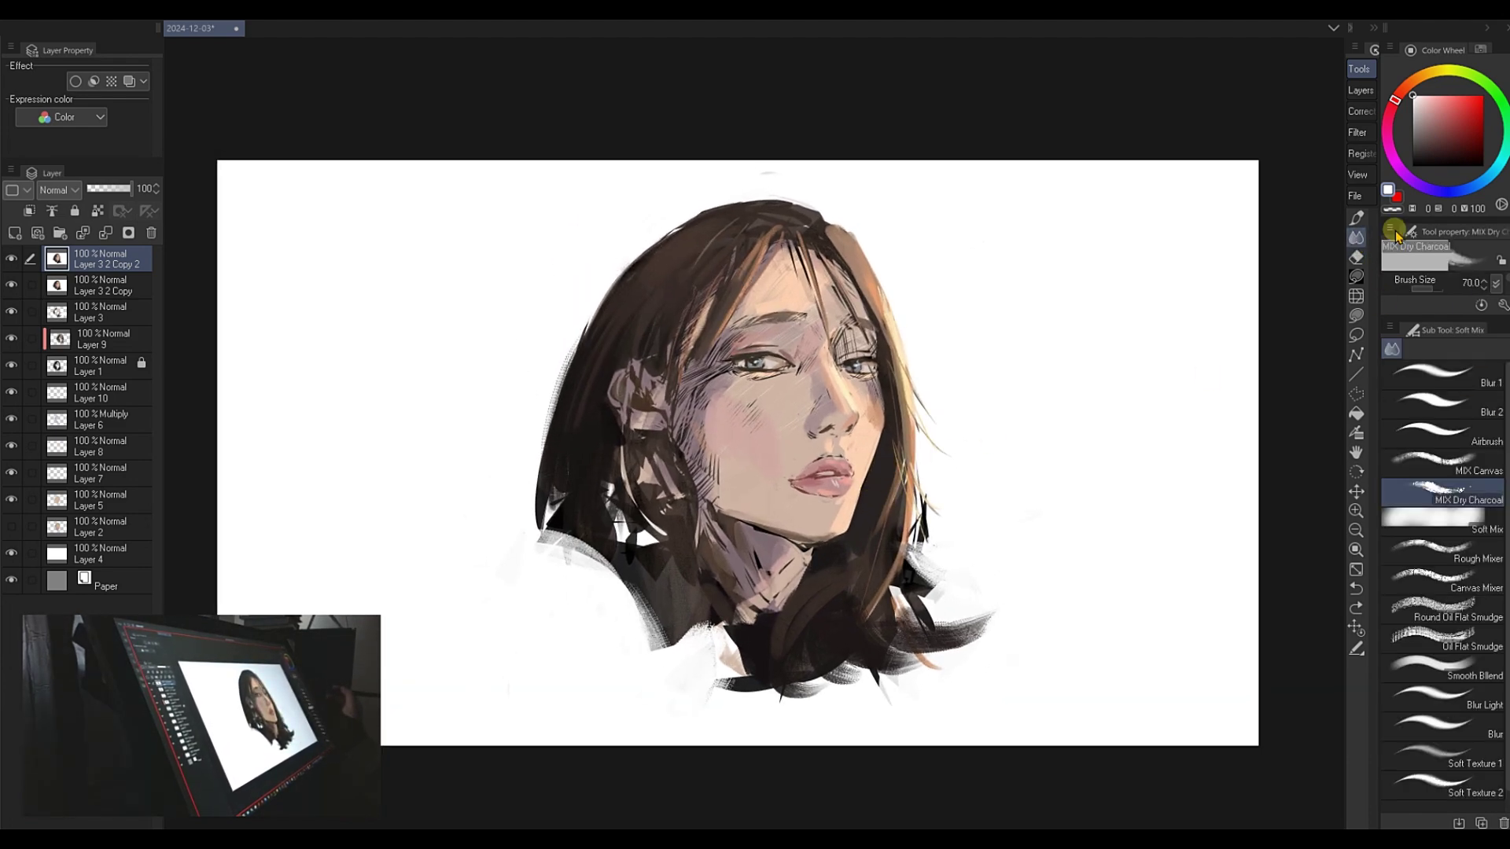
click(1475, 470)
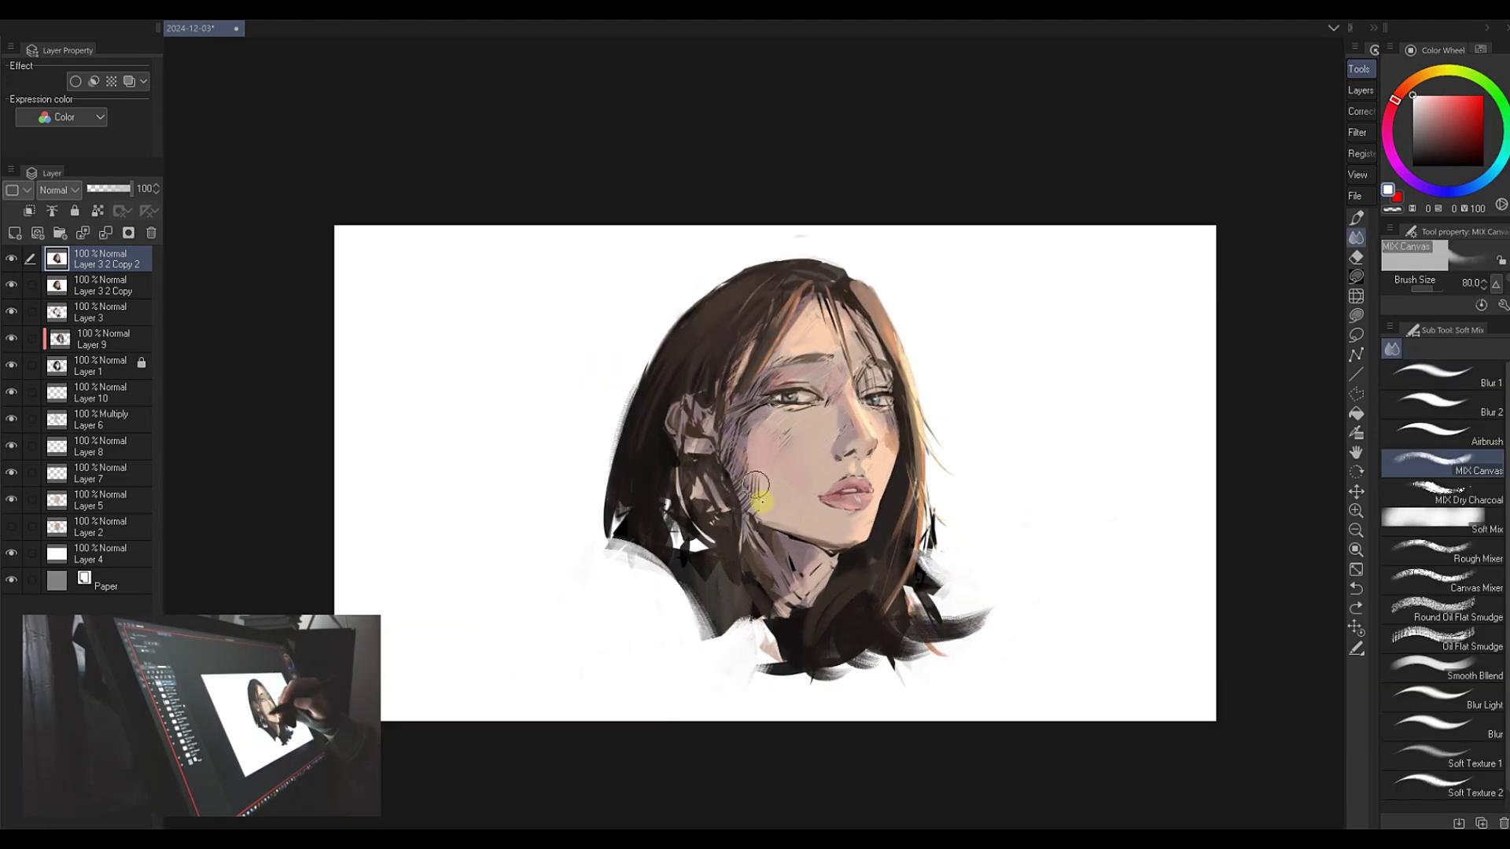
drag(756, 487, 751, 515)
drag(810, 457, 786, 435)
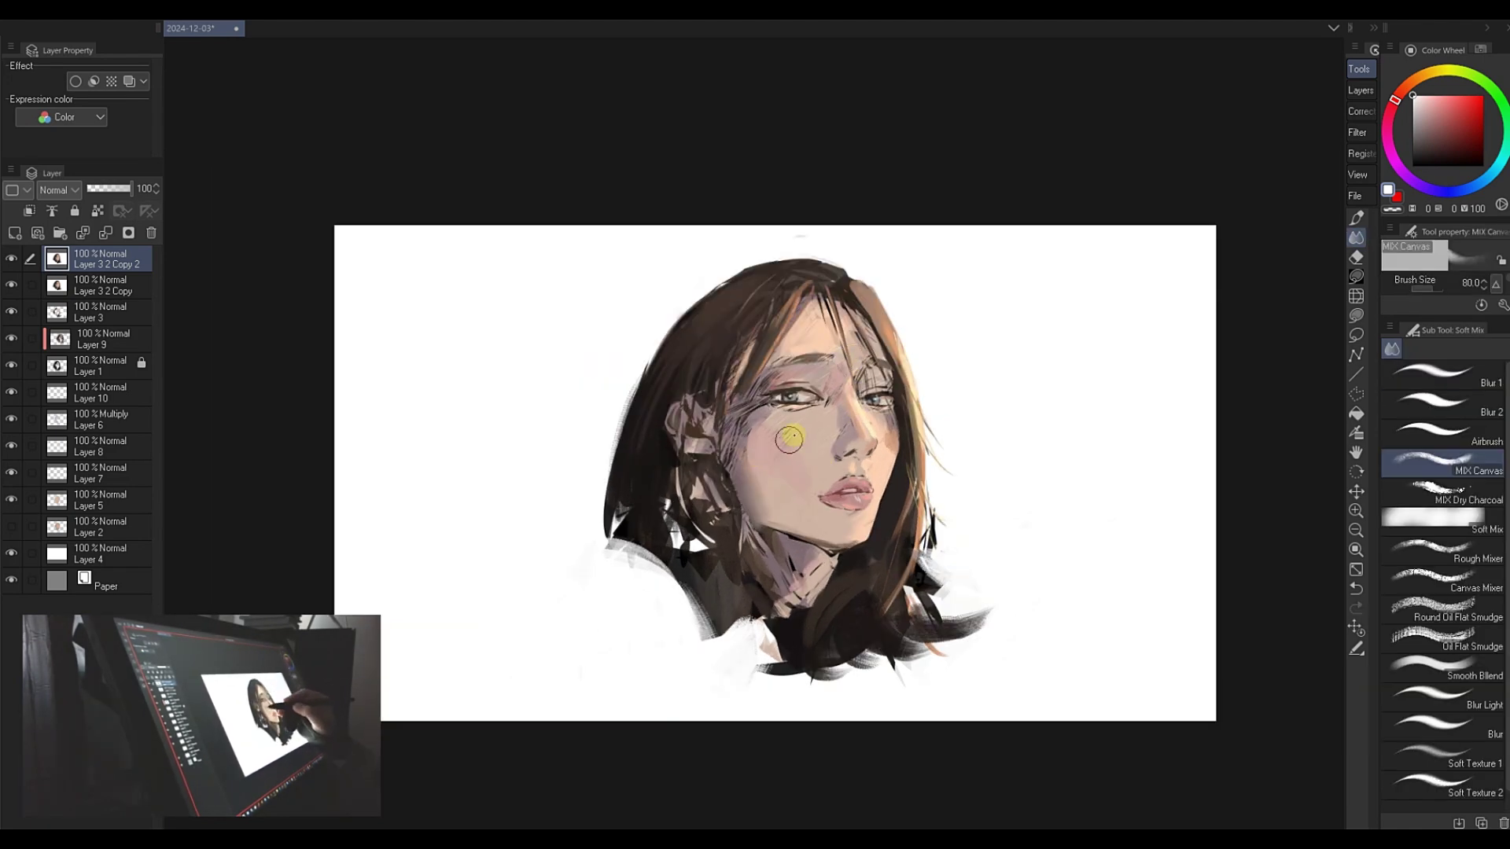
mouse_move(818, 357)
mouse_down()
mouse_move(804, 320)
mouse_move(746, 347)
mouse_up()
drag(808, 560, 812, 566)
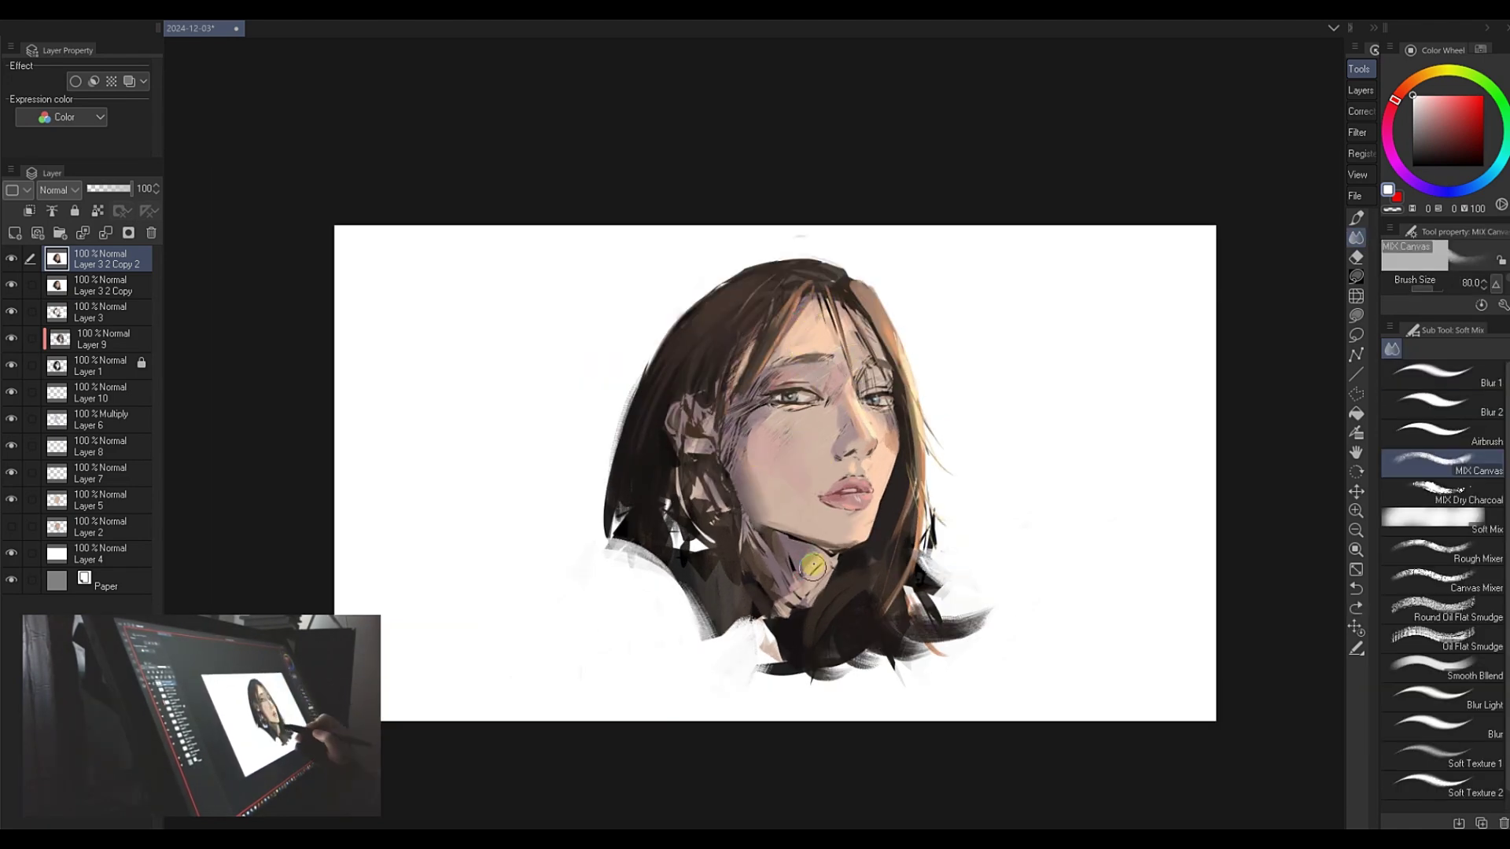
mouse_move(918, 493)
mouse_down()
mouse_move(866, 521)
mouse_move(789, 534)
mouse_move(861, 532)
mouse_up()
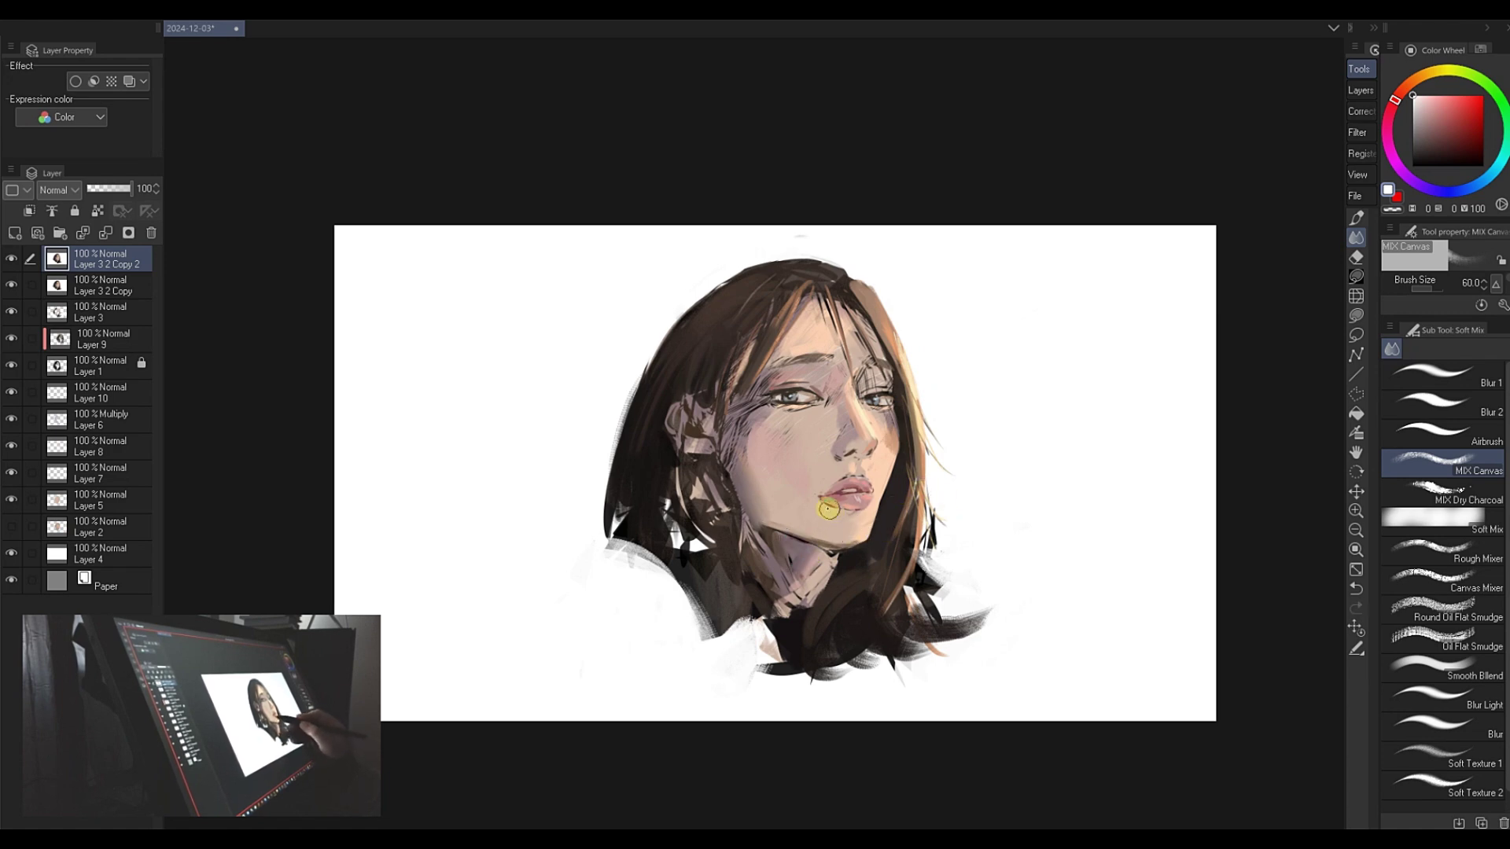
key(m)
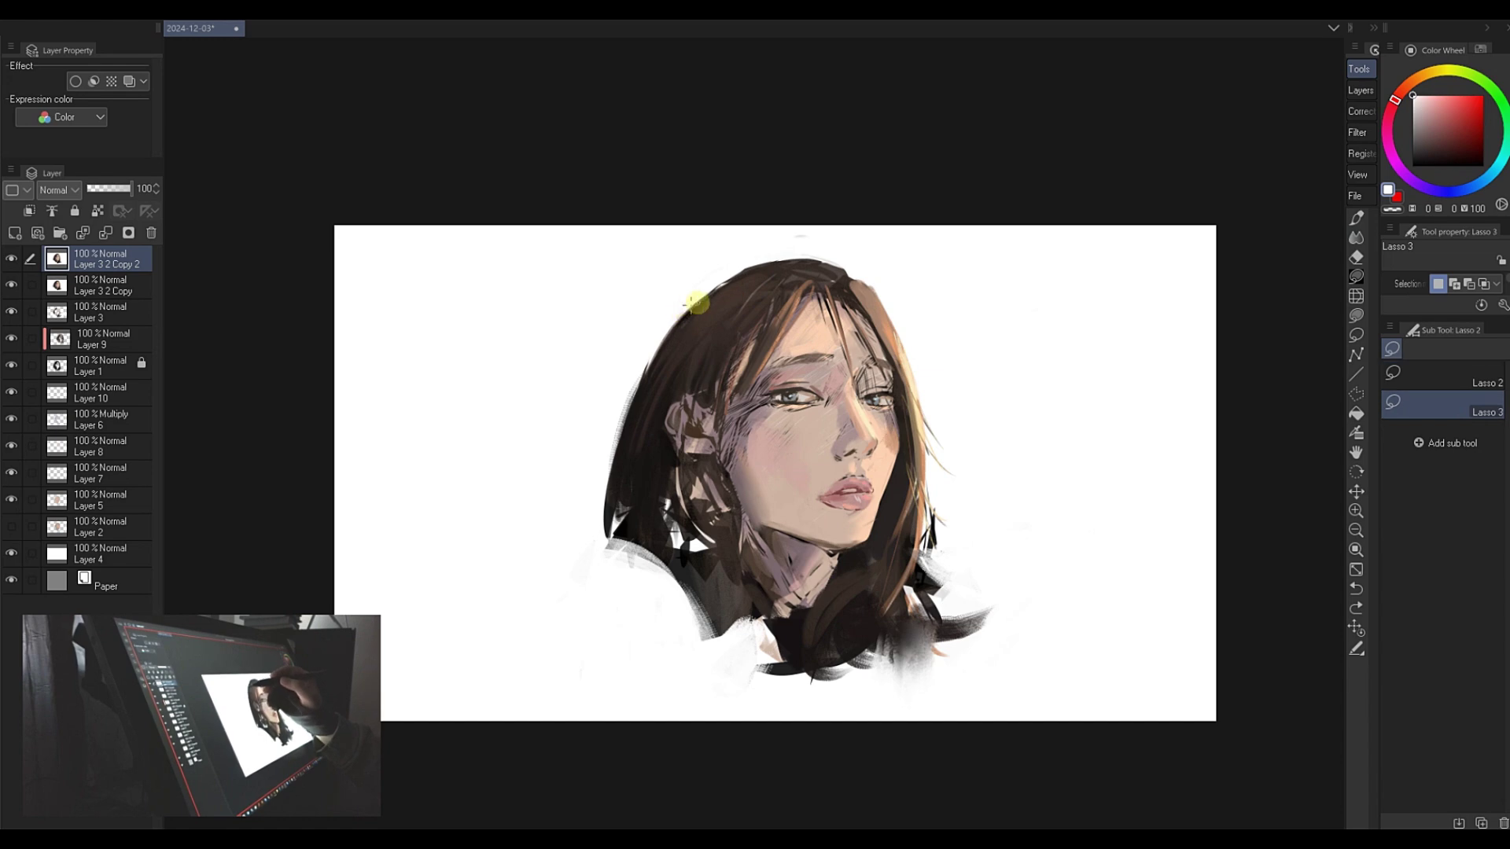
- Blend the hair edges and facial shading with the MIX Canvas brush at sizes 100, 120 and 70, undoing unwanted strokes
click(1357, 237)
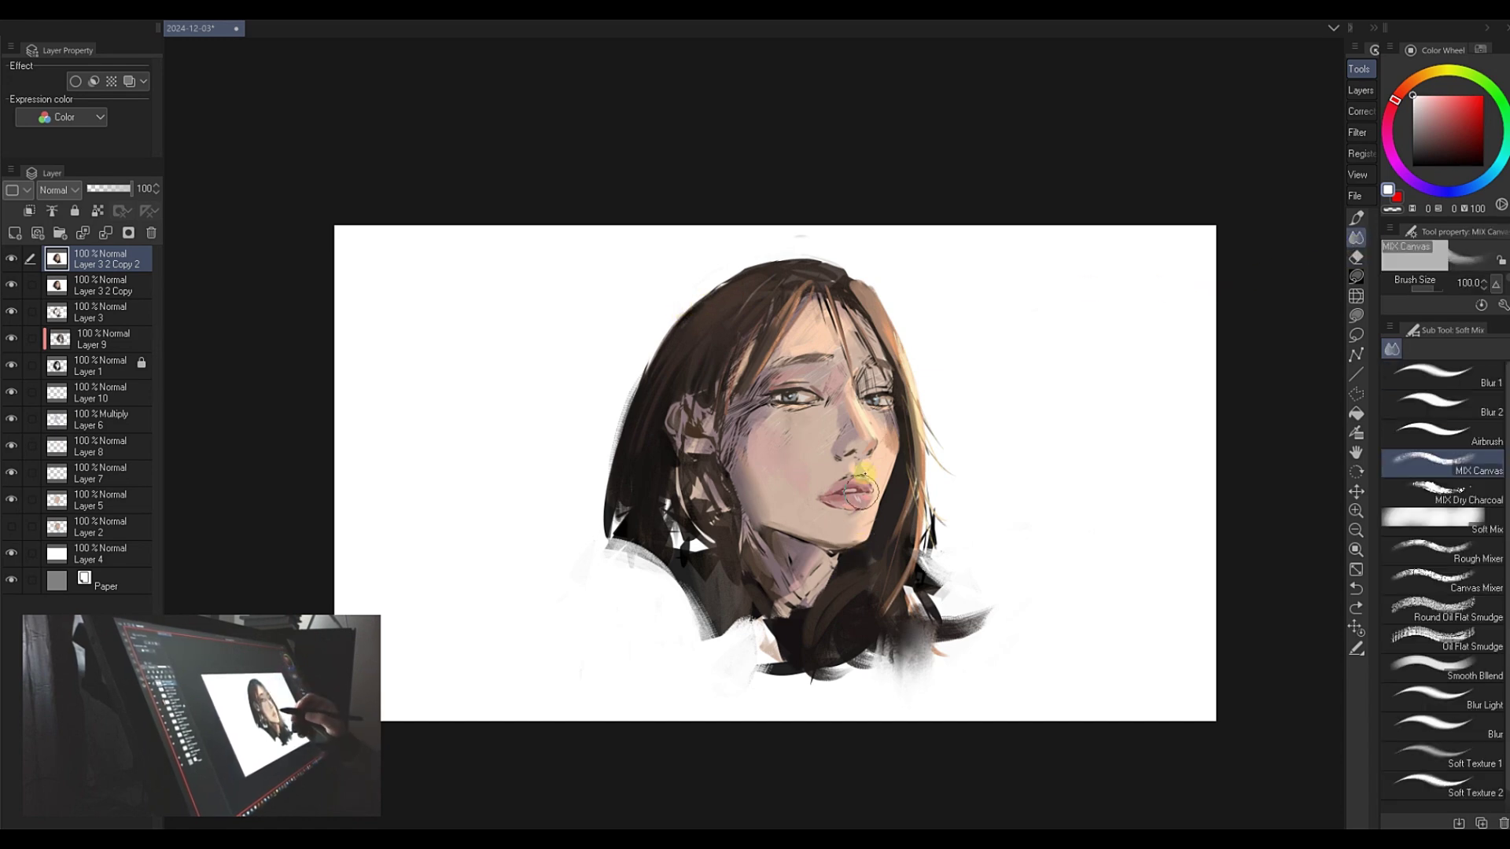
mouse_move(834, 448)
mouse_down()
mouse_move(926, 458)
mouse_move(889, 436)
mouse_move(895, 488)
mouse_move(901, 453)
mouse_move(698, 575)
mouse_move(693, 595)
mouse_move(705, 576)
mouse_move(647, 549)
mouse_move(645, 573)
mouse_move(685, 607)
mouse_move(864, 618)
mouse_move(879, 606)
mouse_move(736, 614)
mouse_move(662, 566)
mouse_move(650, 640)
mouse_up()
key(bracketright)
key(bracketright)
key(ctrl+z)
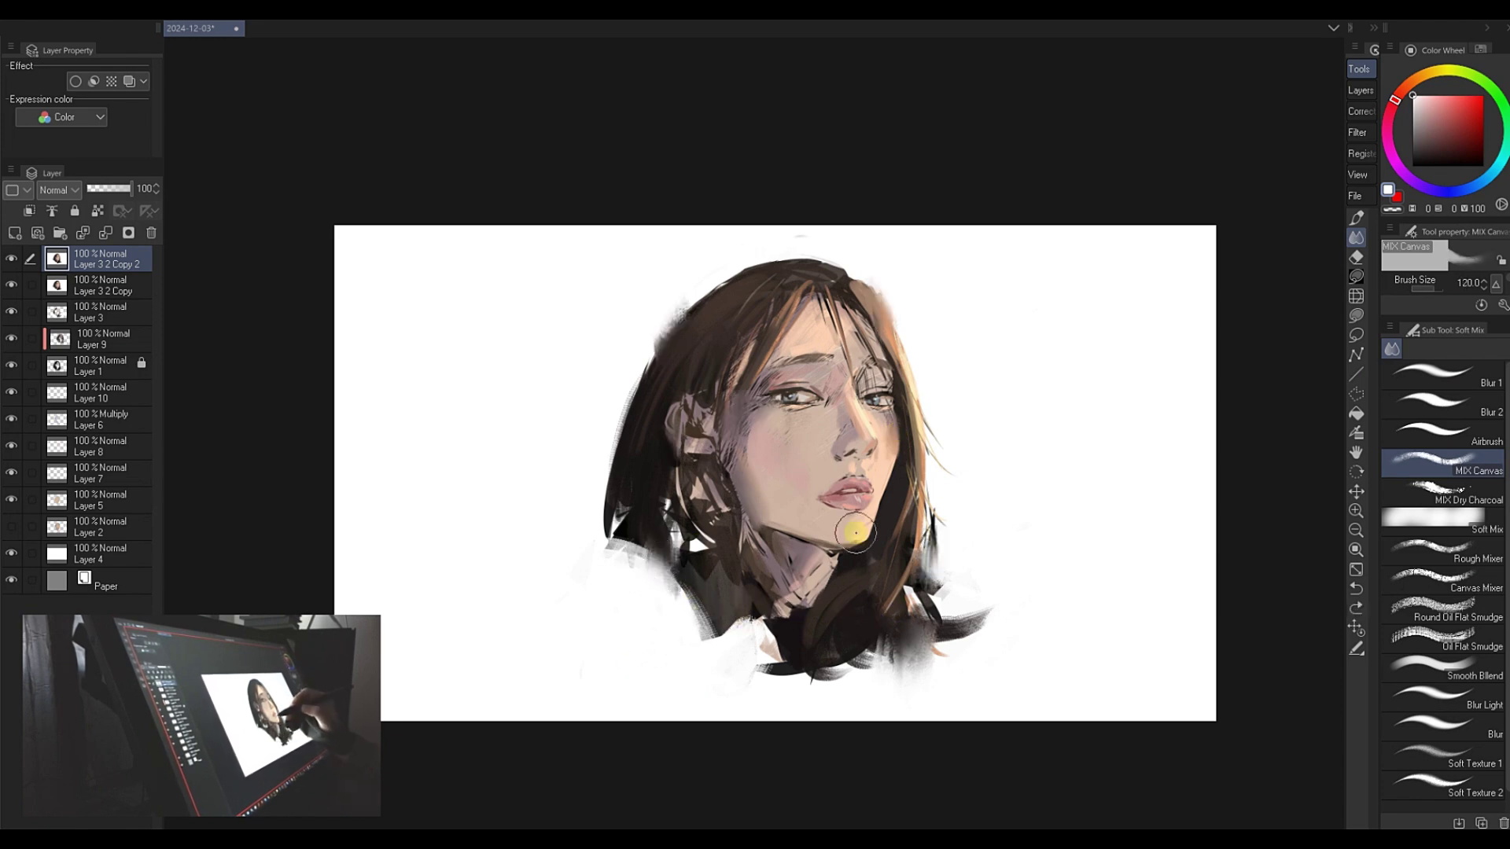
key(bracketleft)
key(bracketleft)
key(bracketleft)
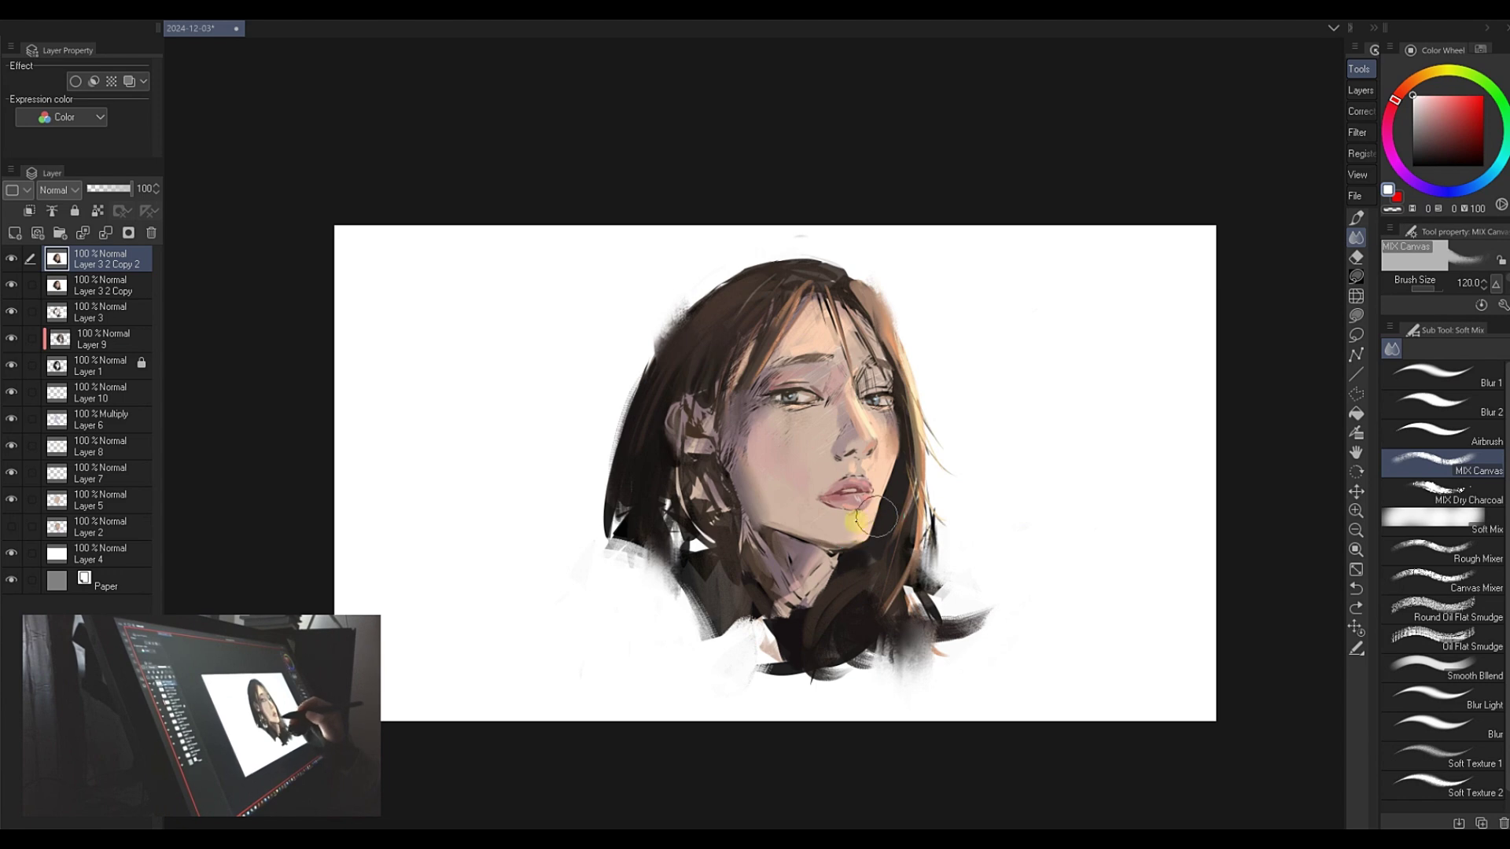
mouse_move(856, 535)
mouse_down()
mouse_move(826, 503)
mouse_move(833, 542)
mouse_move(851, 542)
mouse_move(889, 506)
mouse_move(873, 495)
mouse_move(882, 525)
mouse_move(886, 469)
mouse_move(891, 536)
mouse_move(895, 457)
mouse_move(875, 525)
mouse_move(886, 402)
mouse_move(874, 441)
mouse_move(851, 413)
mouse_move(879, 301)
mouse_move(825, 436)
mouse_up()
key(ctrl+z)
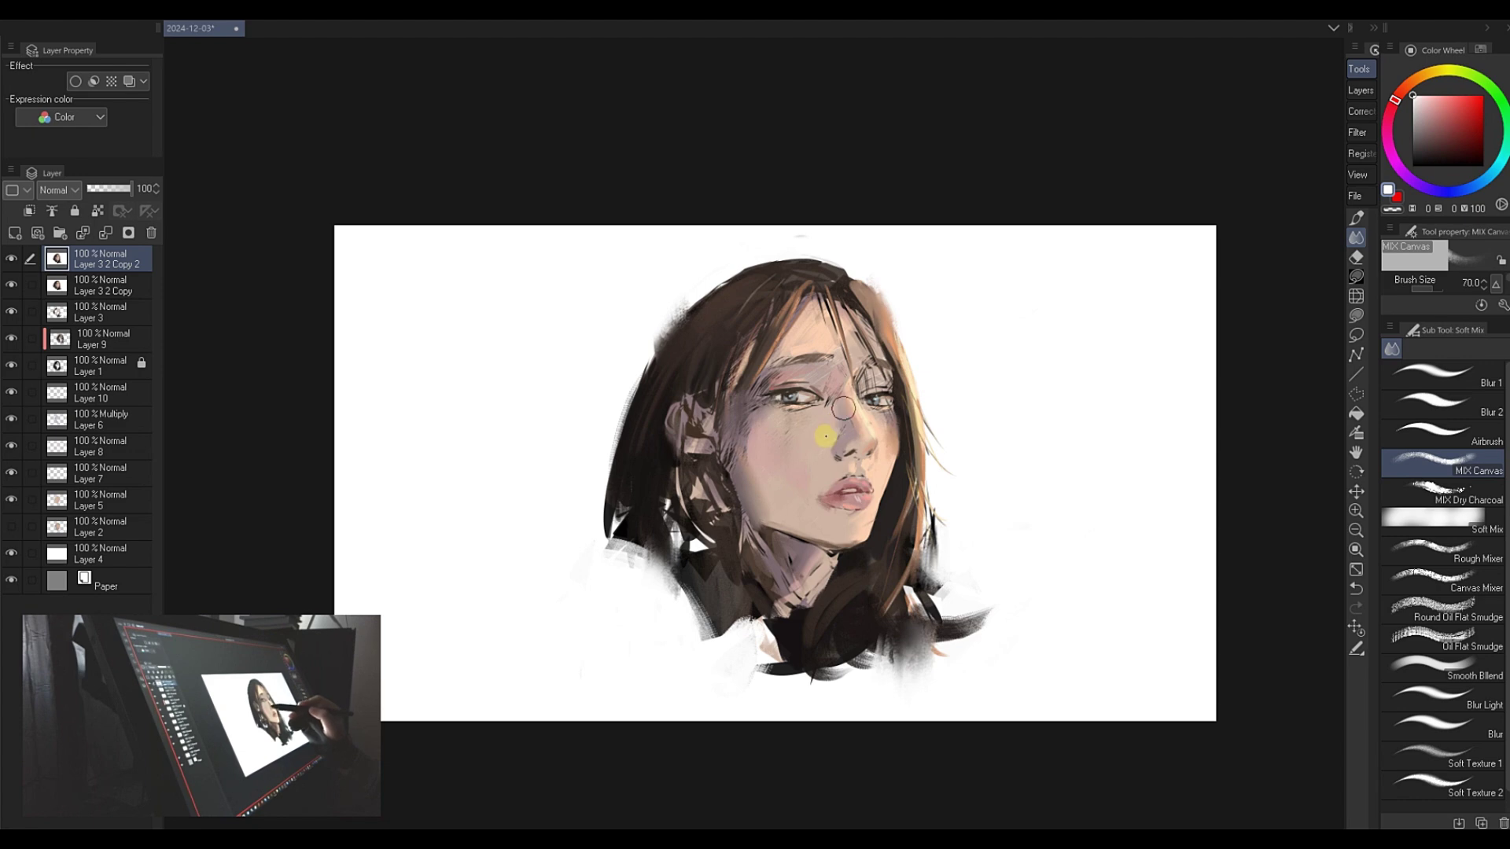
- Check the portrait mirrored, and brush over the hair beside the forehead
key(h)
key(h)
key(b)
mouse_move(869, 305)
mouse_down()
mouse_move(902, 342)
mouse_move(861, 361)
mouse_up()
key(e)
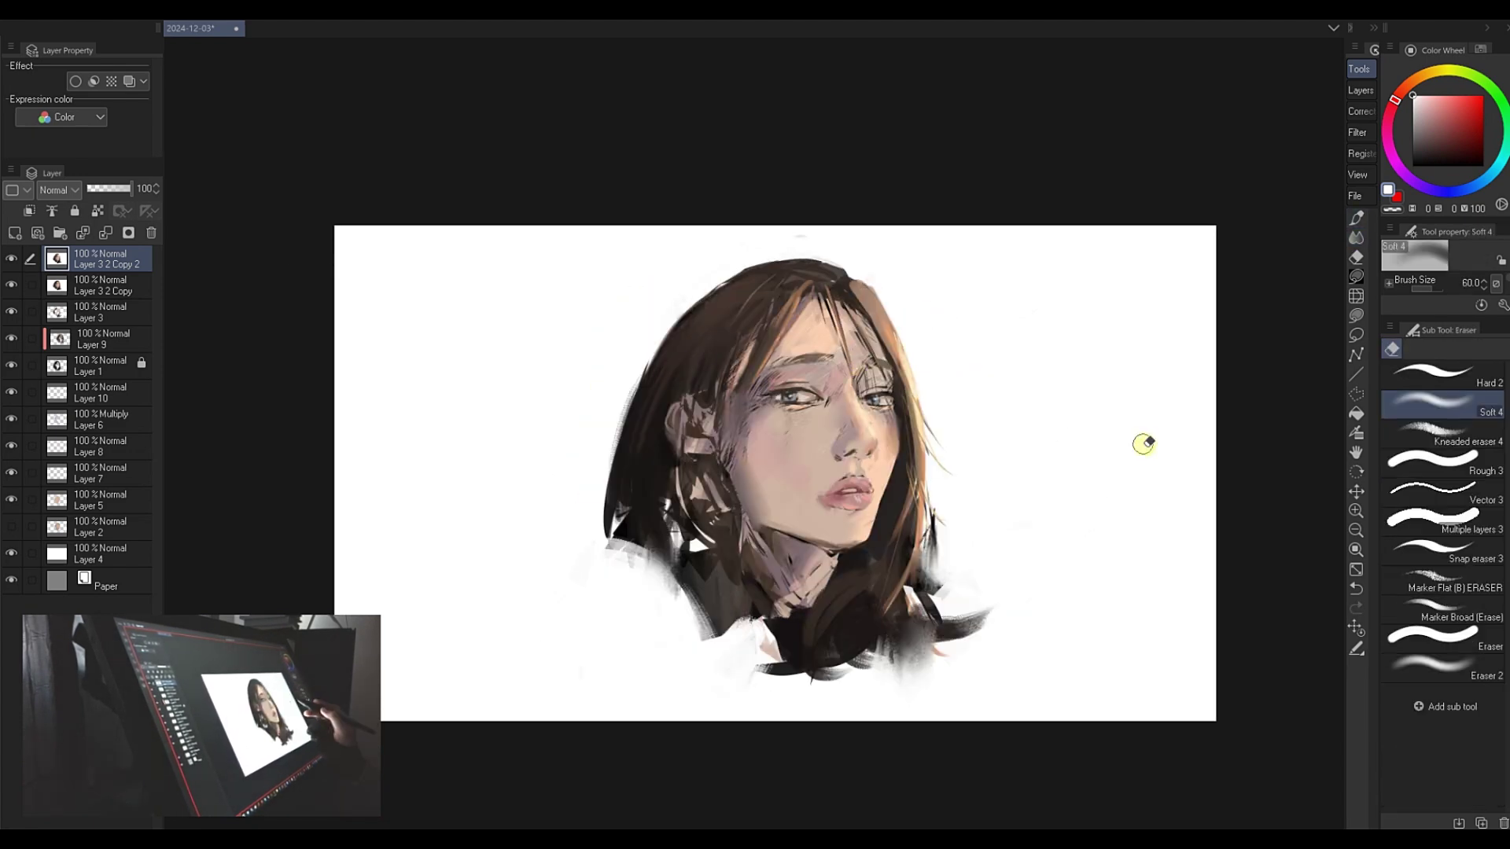
- Compare the portrait before and after blending, and examine it mirrored and at different zoom levels
key(ctrl+comma)
key(ctrl+comma)
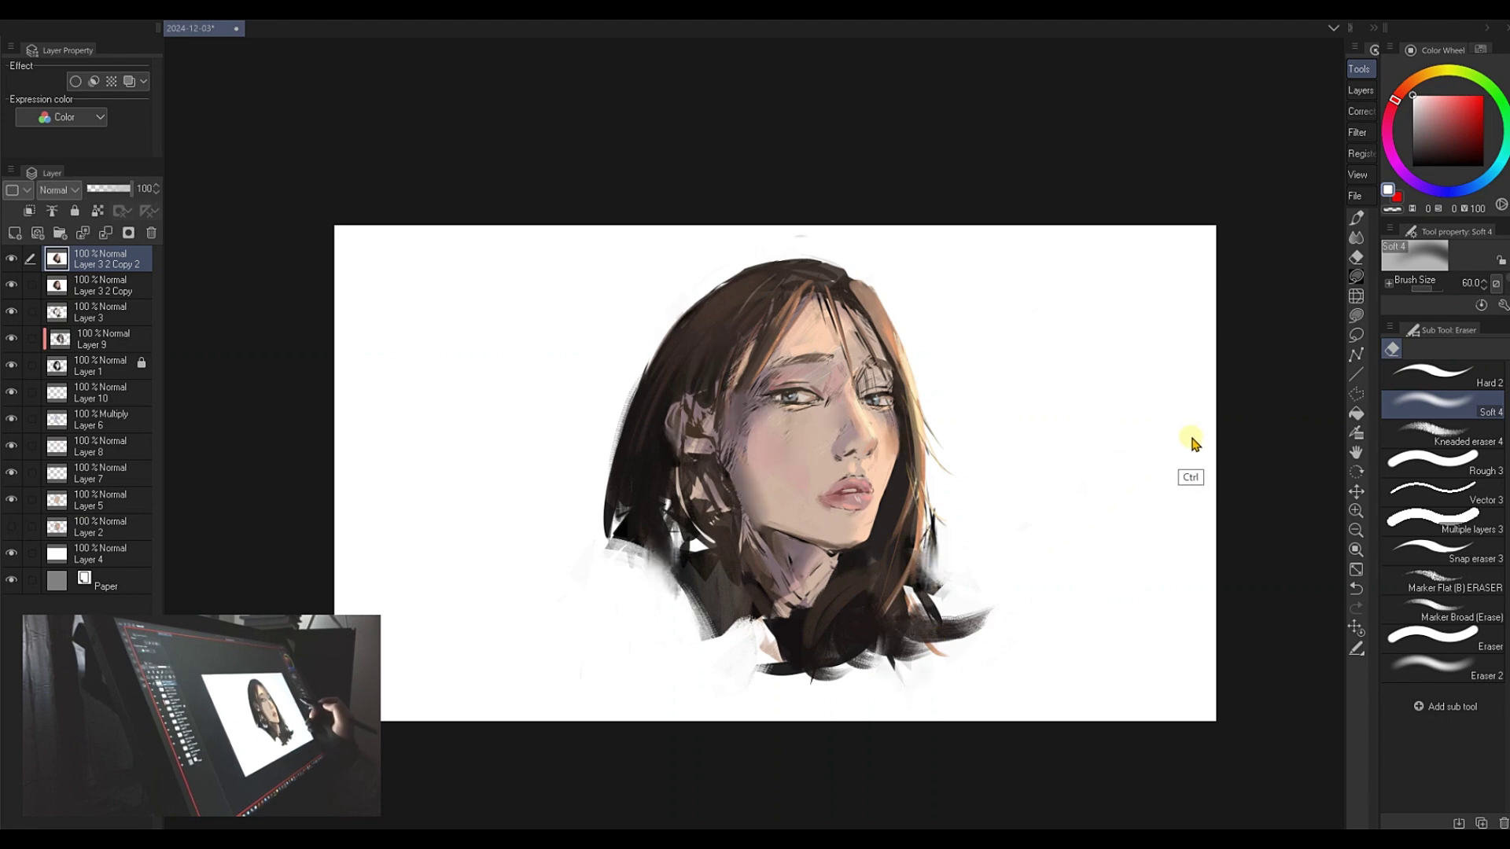
key(ctrl+comma)
key(ctrl+comma)
scroll(1156, 441, down, 1)
key(h)
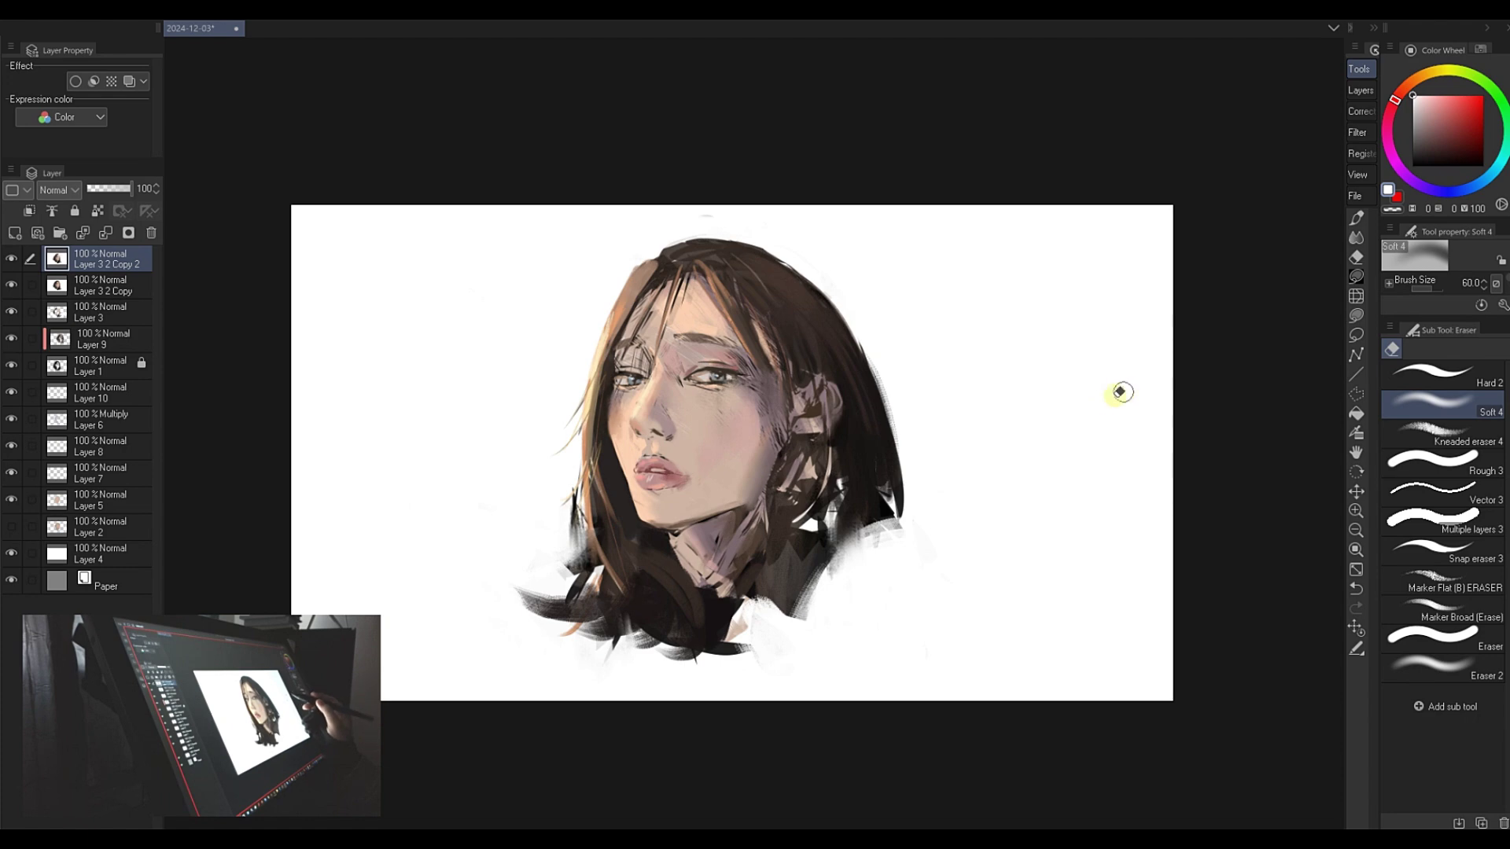
key(h)
key(ctrl+space)
mouse_move(1021, 527)
mouse_down()
mouse_move(979, 534)
mouse_move(1021, 523)
mouse_up()
key(shift+space)
drag(1061, 463, 1102, 427)
key(ctrl+space)
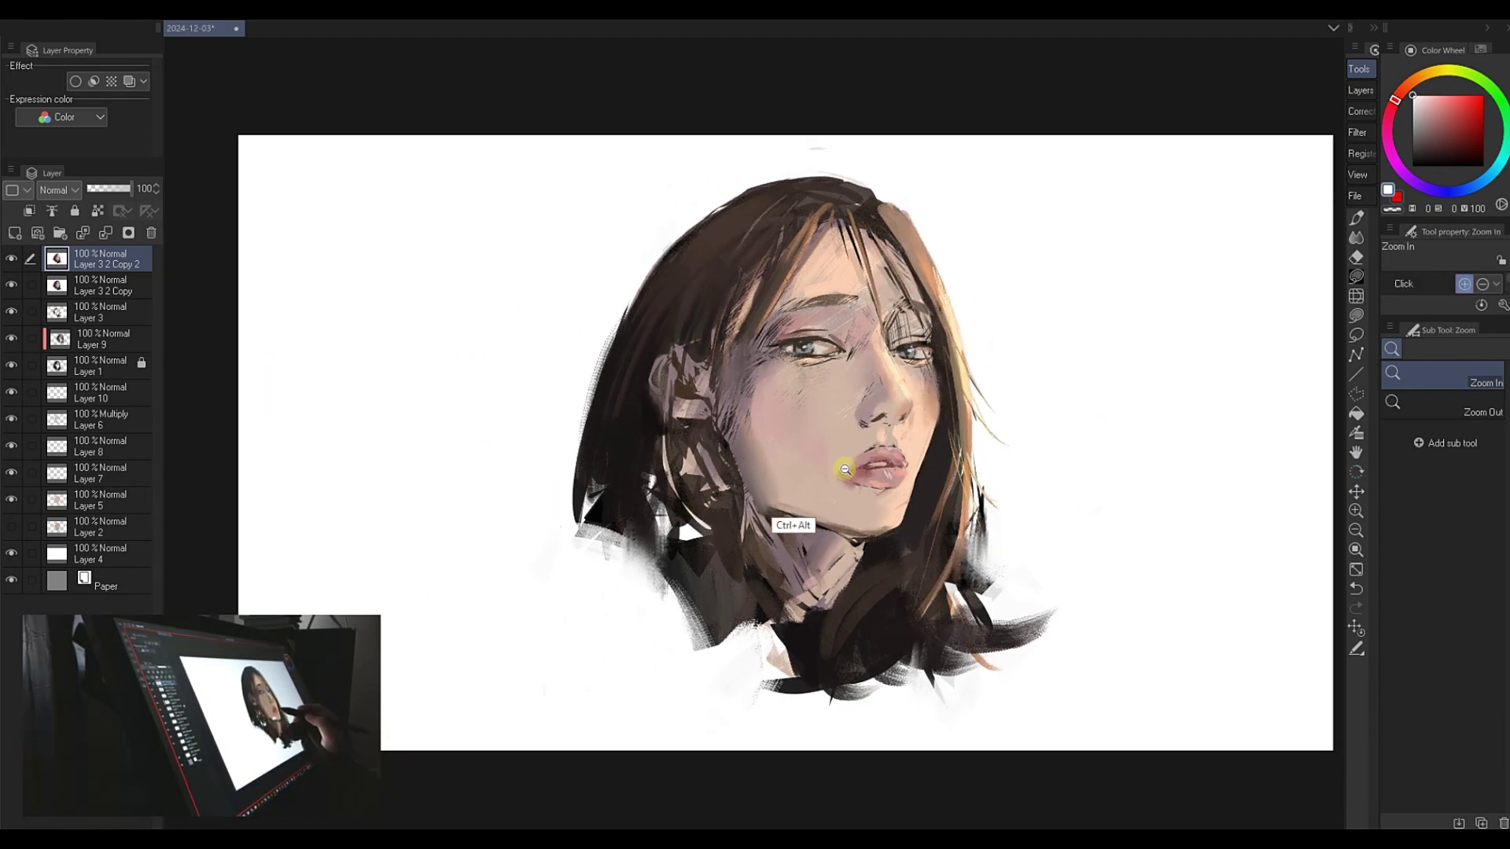
- Add a new layer and touch up the nose and eye areas with sampled skin tones using Bristle Round Opacity at size 6
key(ctrl+shift+n)
key(b)
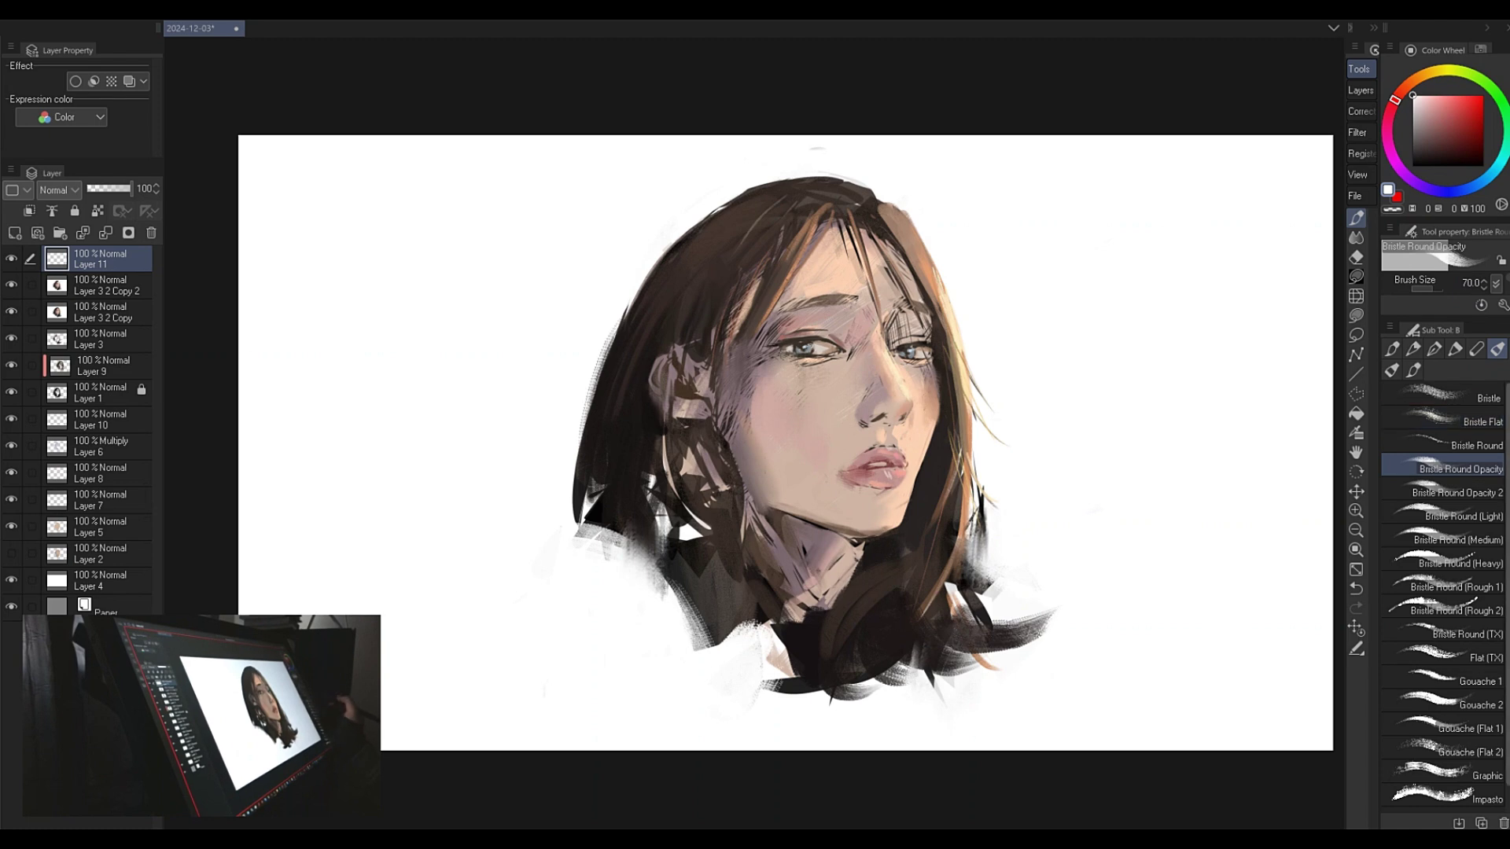
drag(871, 476, 873, 406)
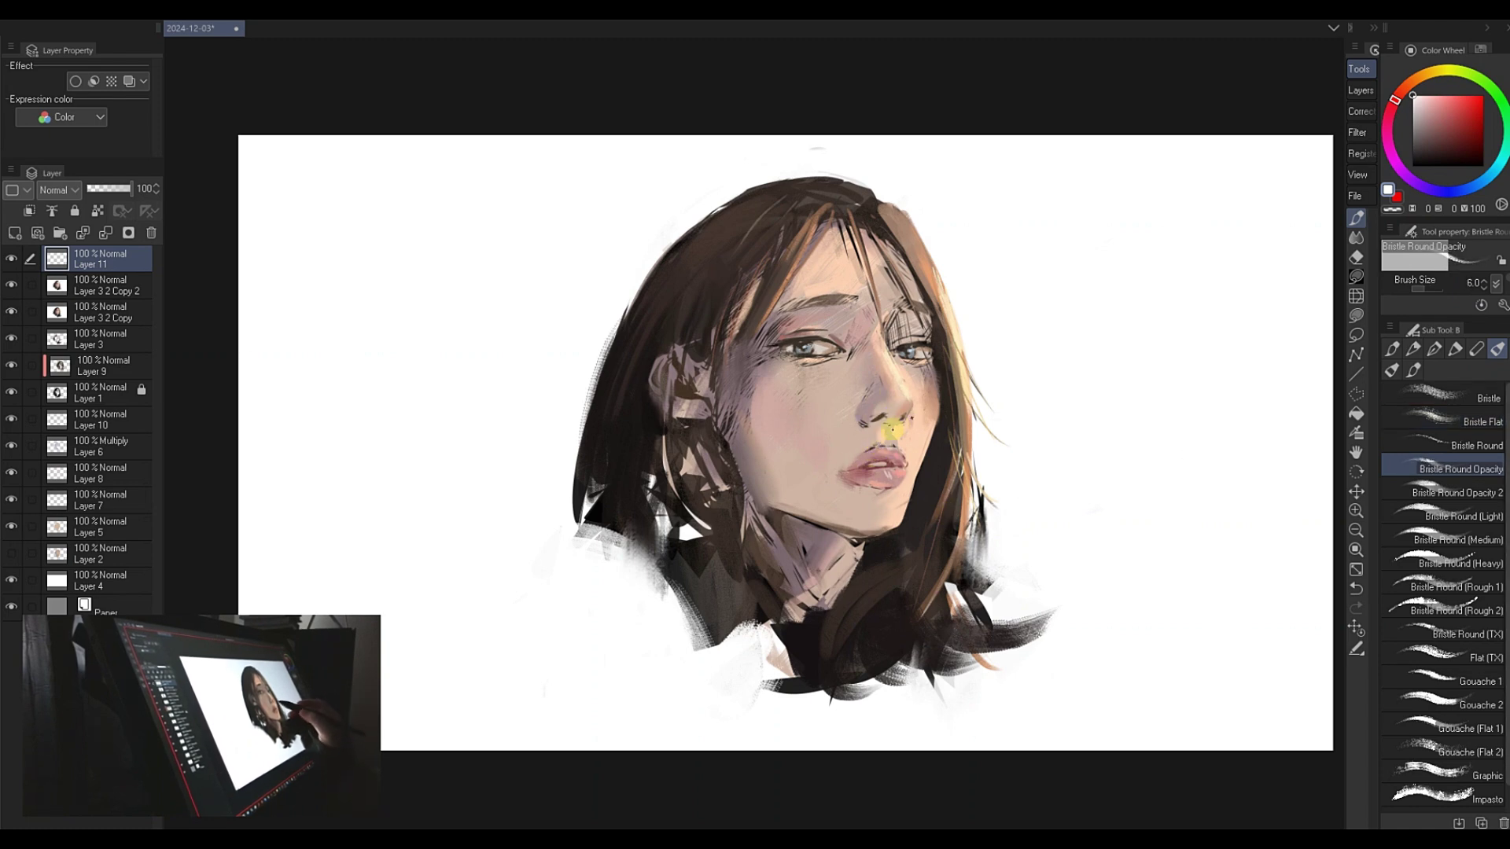
alt+click(868, 448)
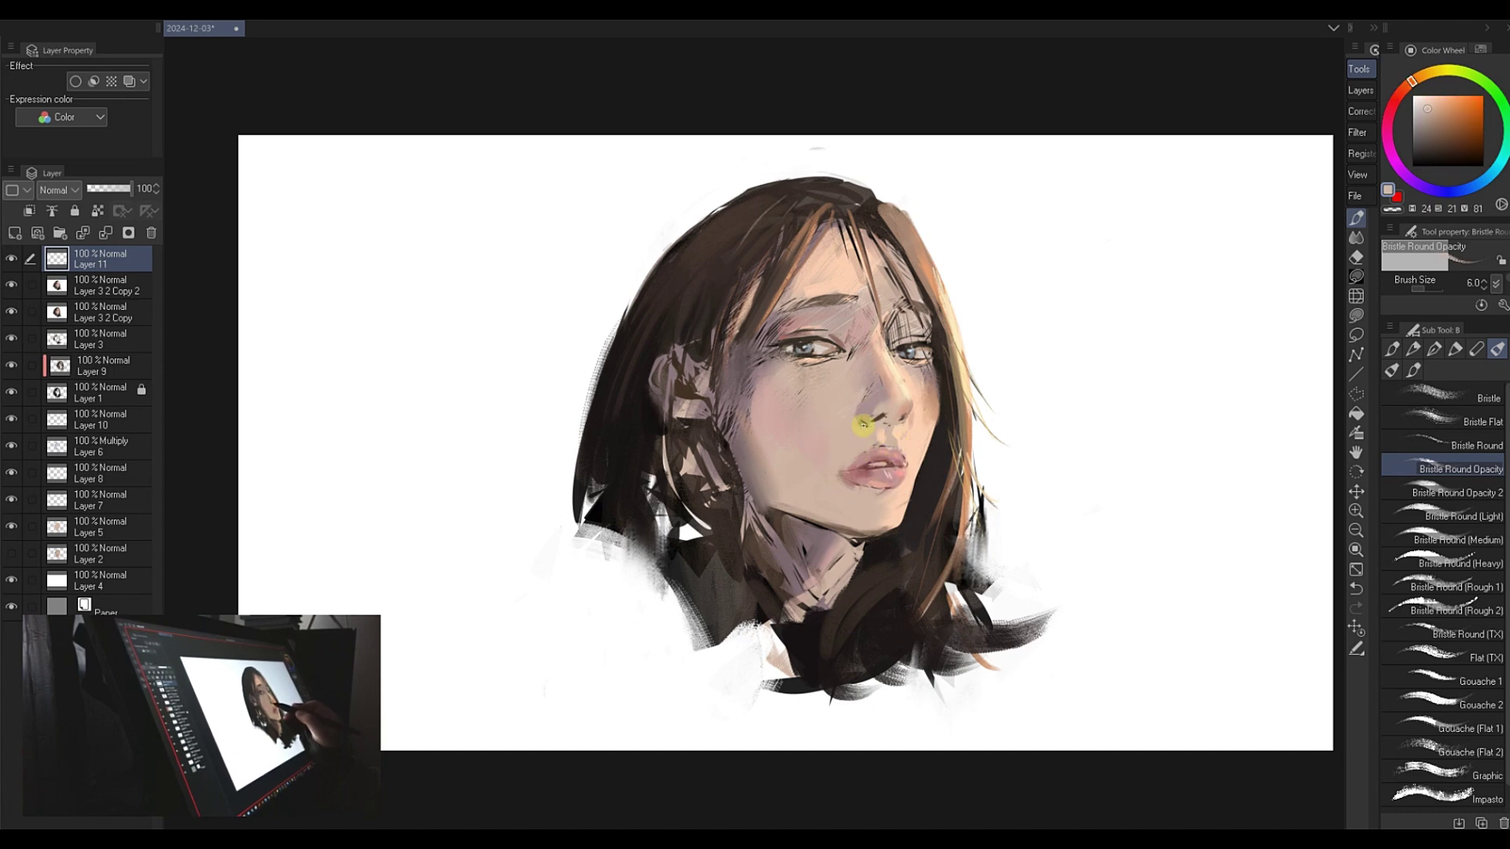
alt+click(908, 337)
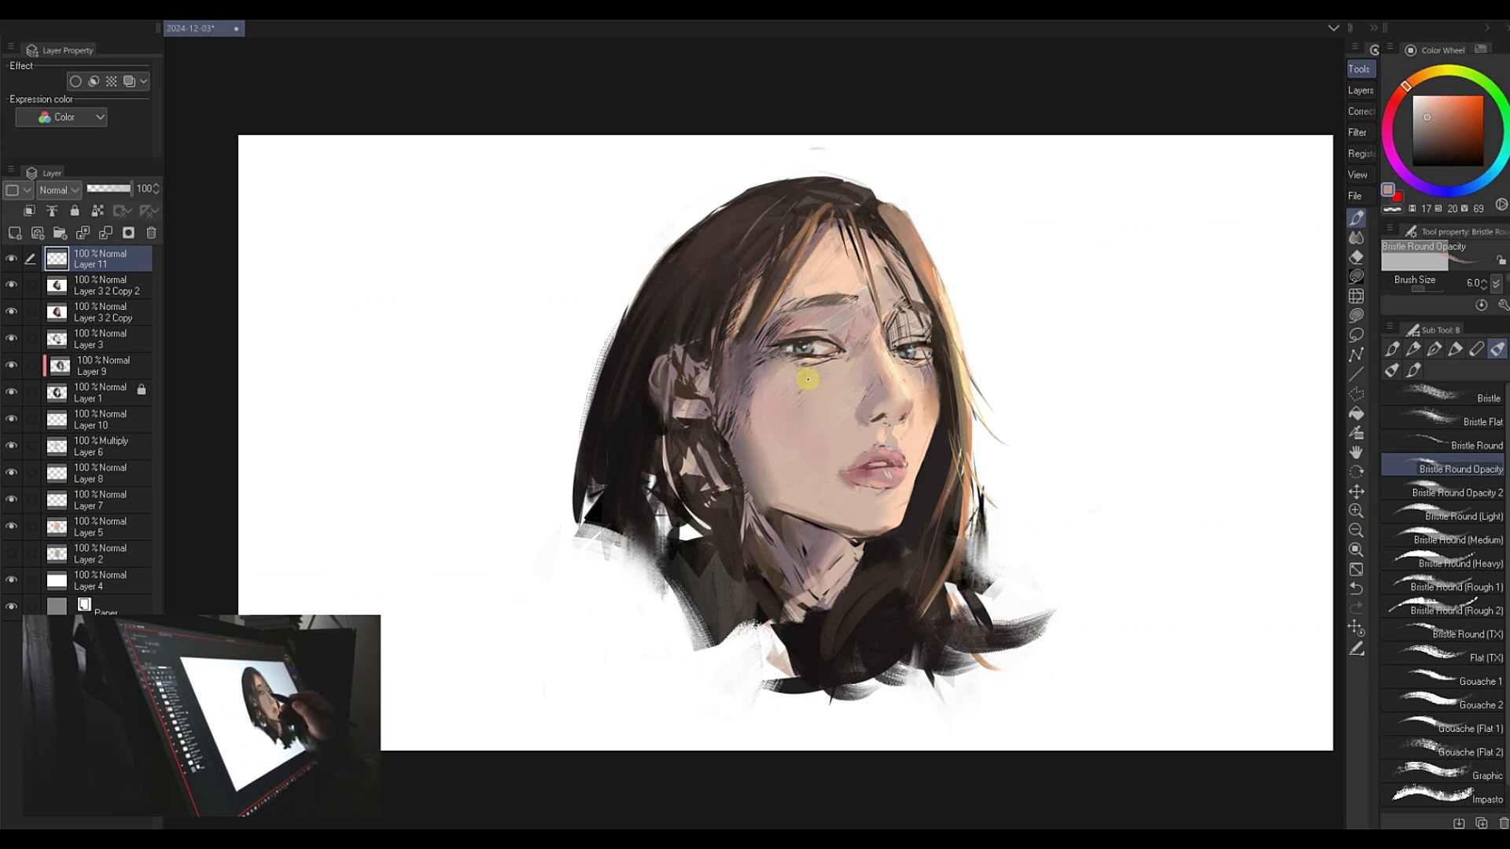
alt+click(804, 391)
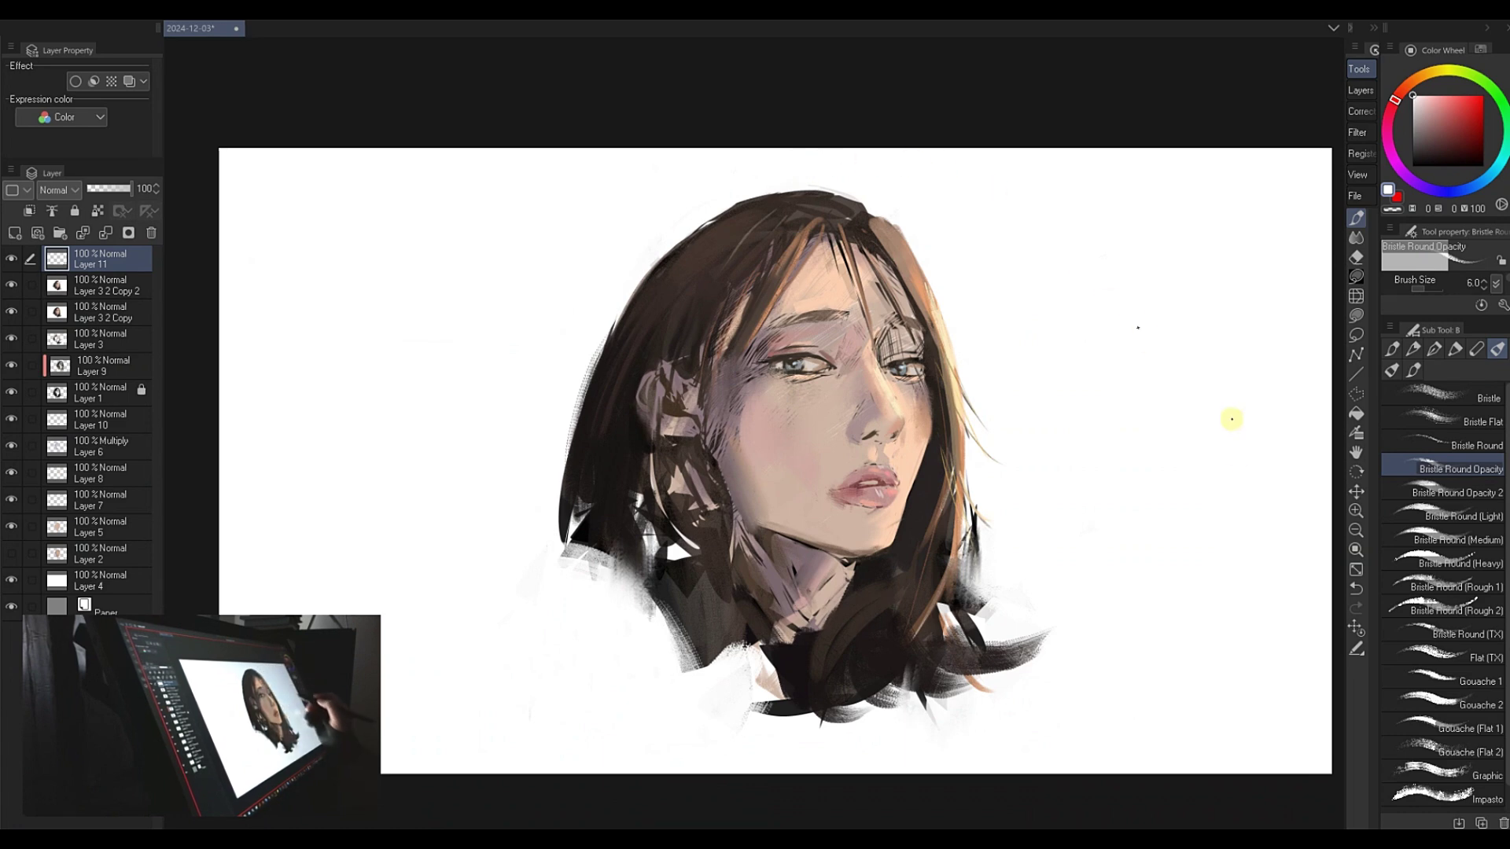
- Tidy the outer hair outline with thin white strokes at brush size 6, sample the dark brown hair colour, and check the portrait mirrored
key(/)
alt+click(1140, 589)
click(1139, 590)
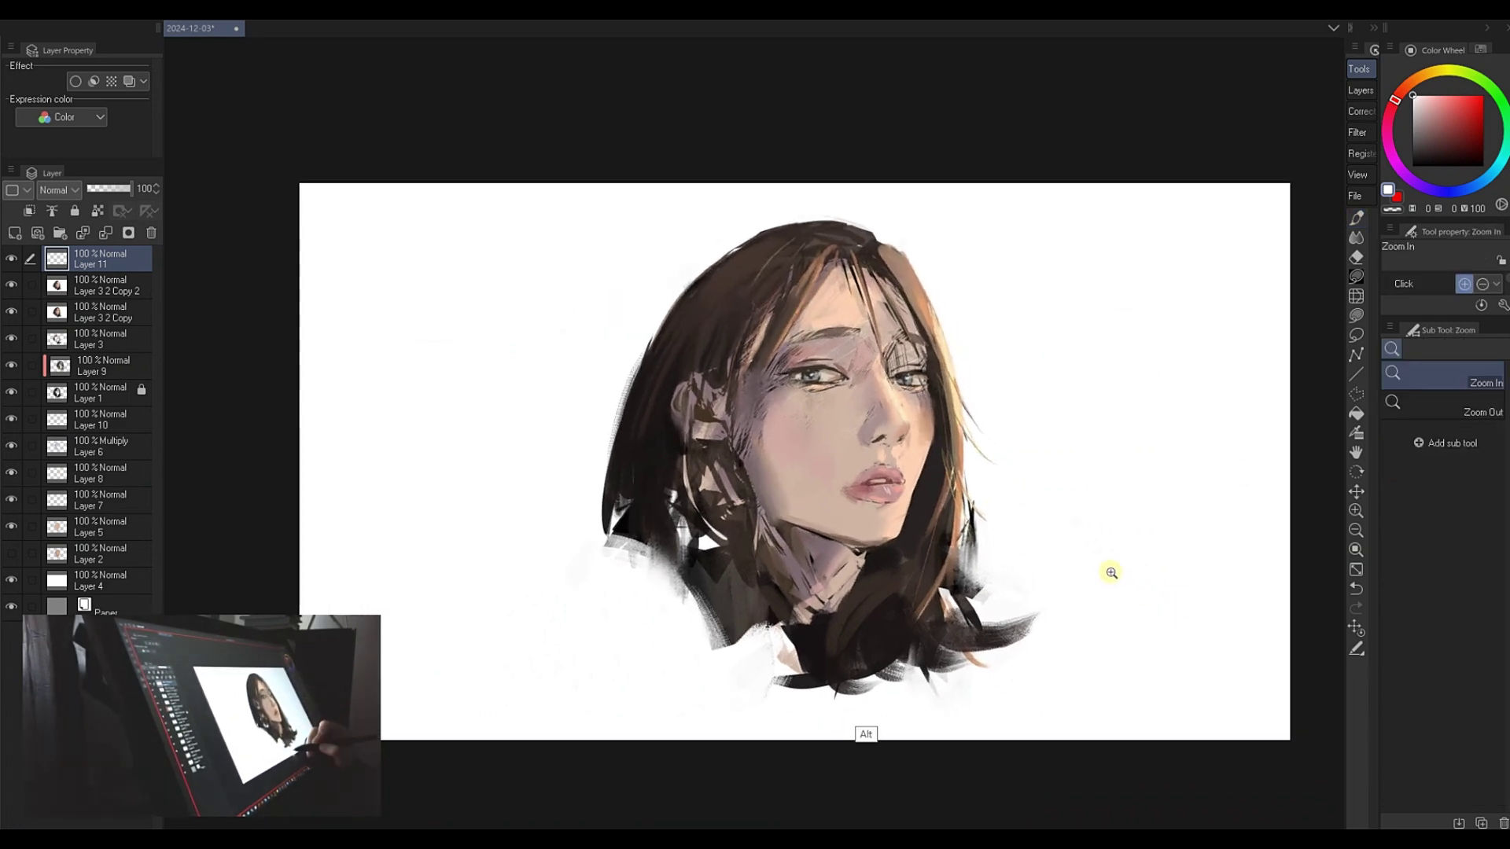
key(b)
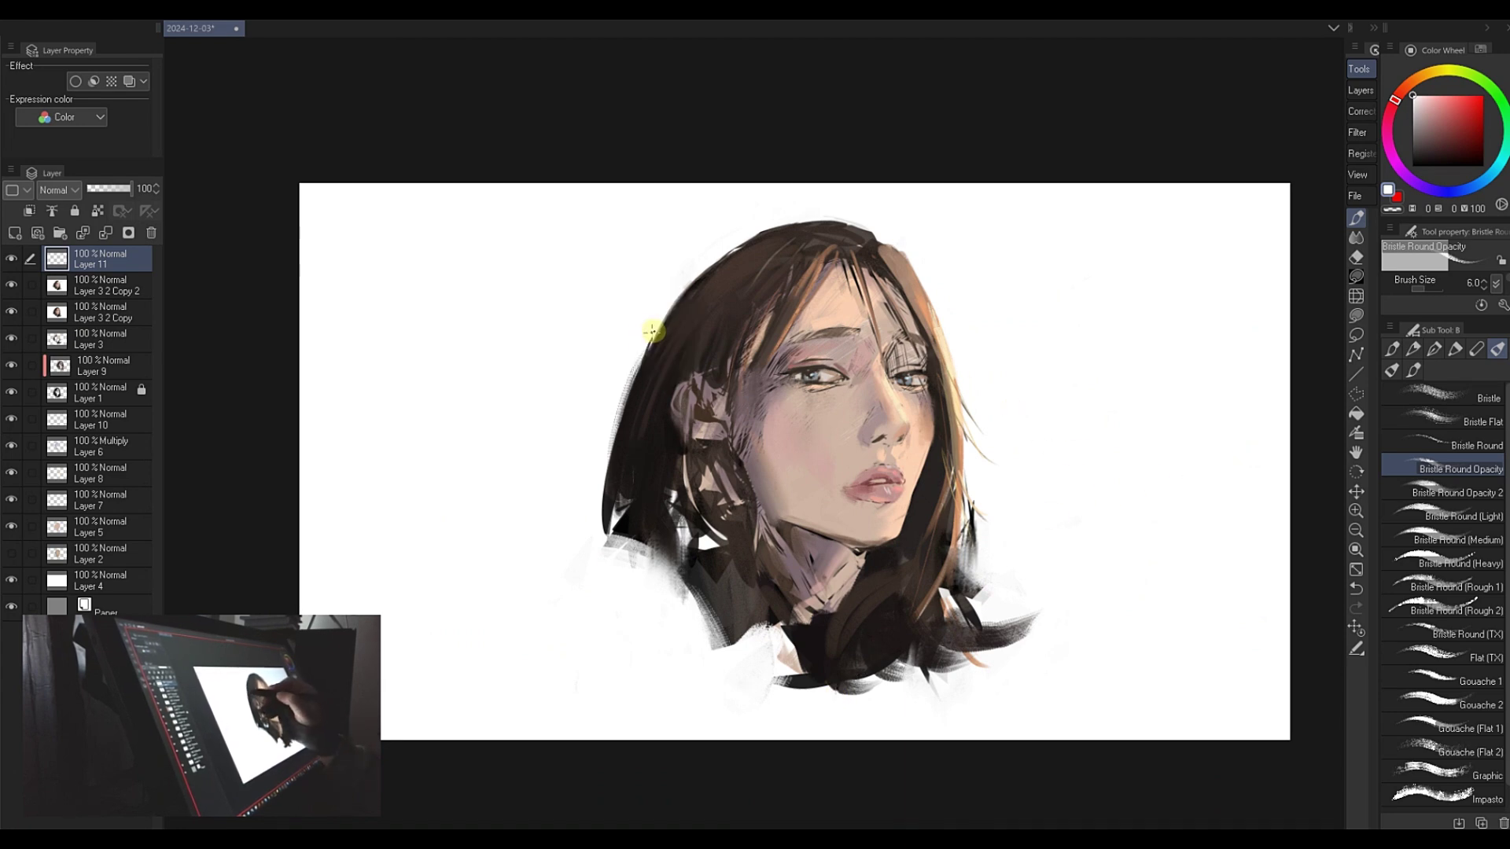
drag(663, 324, 643, 344)
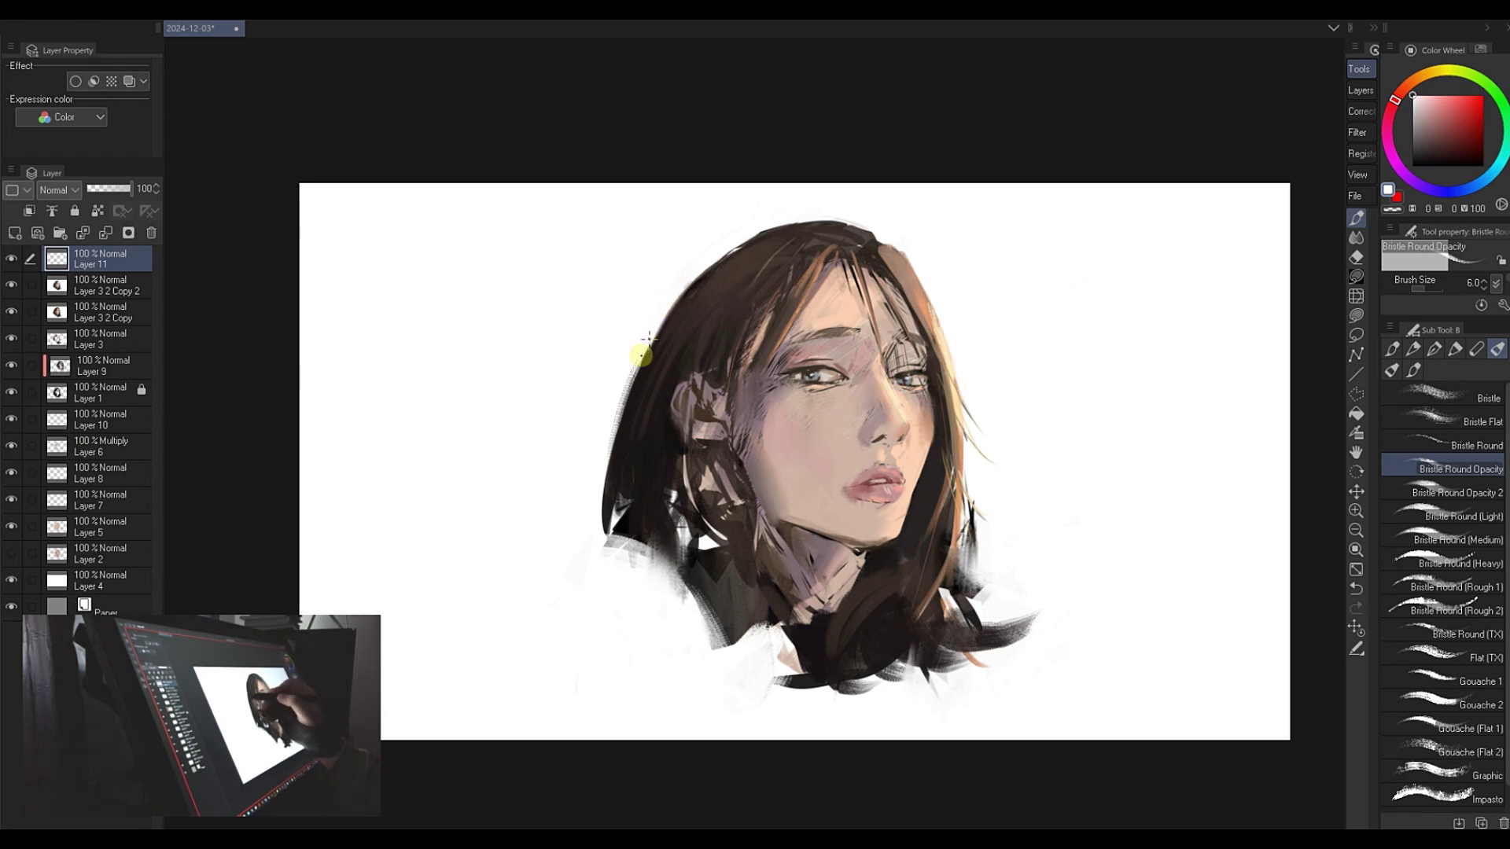
mouse_move(643, 344)
mouse_down()
mouse_move(610, 451)
mouse_move(637, 365)
mouse_move(616, 430)
mouse_move(640, 363)
mouse_move(708, 279)
mouse_move(645, 352)
mouse_move(610, 439)
mouse_up()
ctrl+click(703, 281)
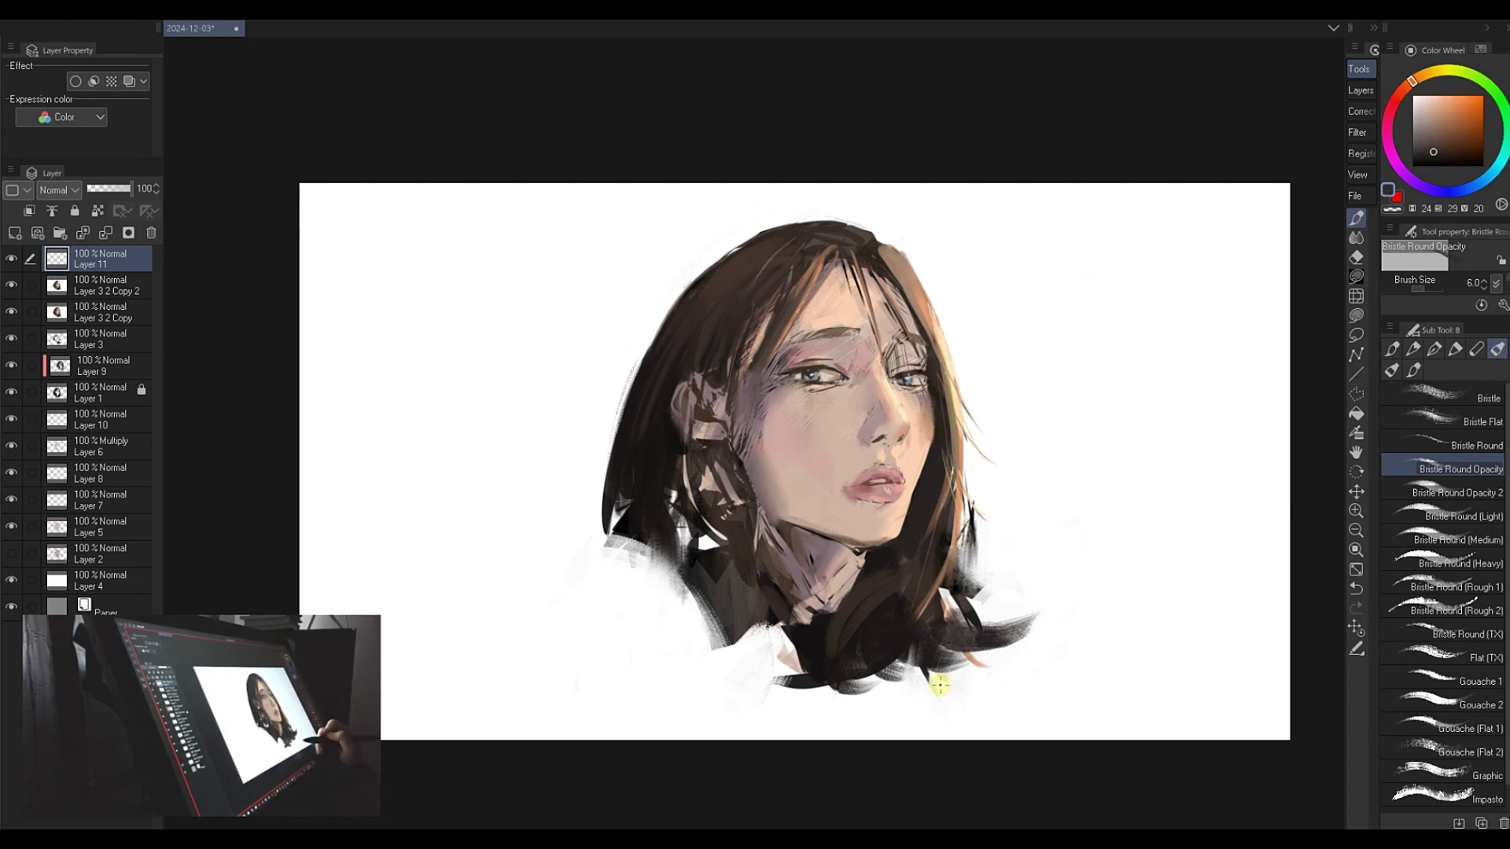
key(h)
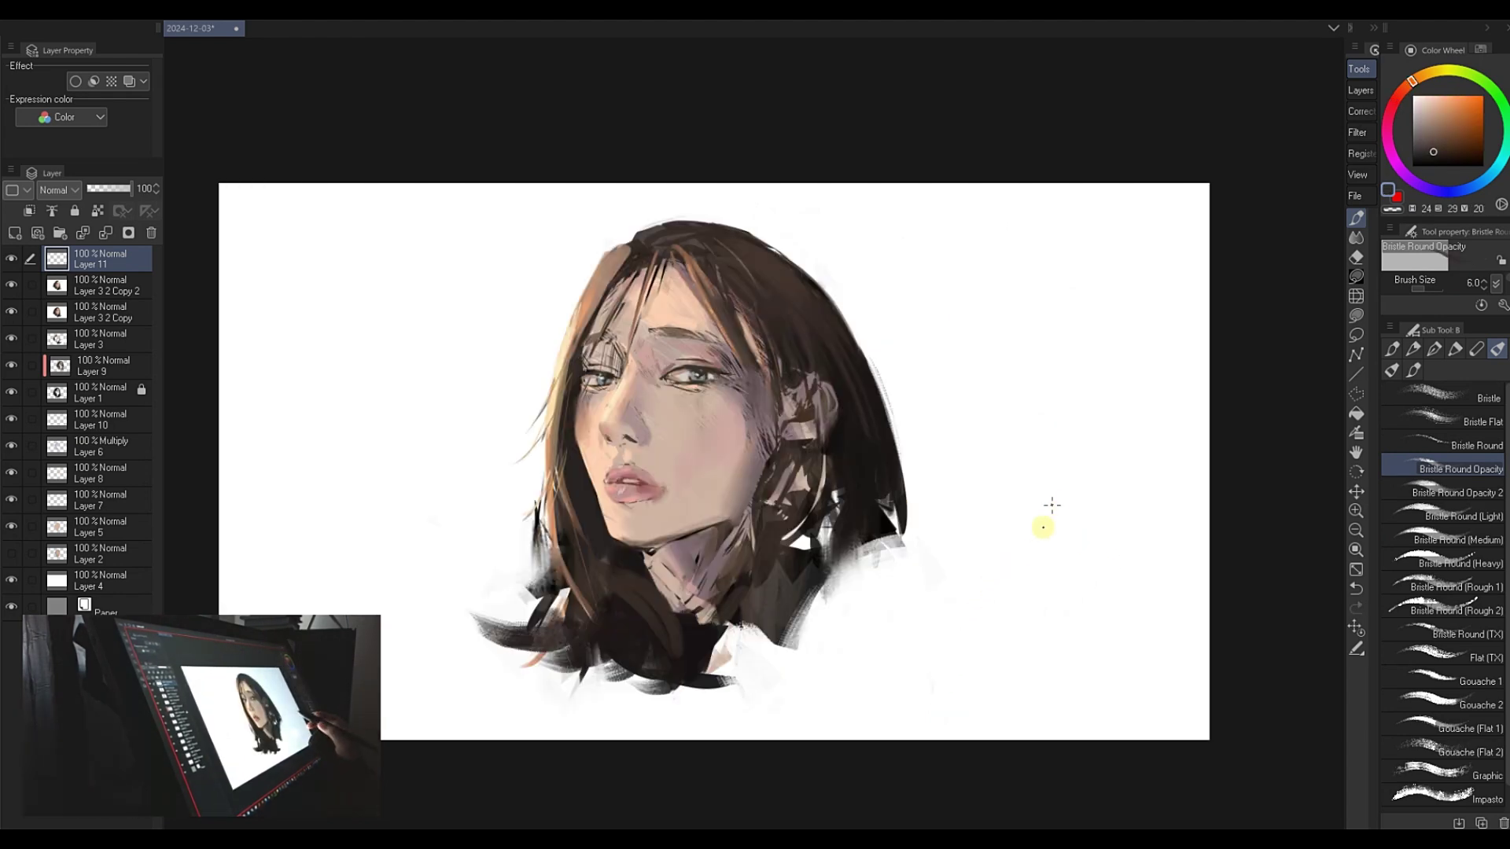
key(h)
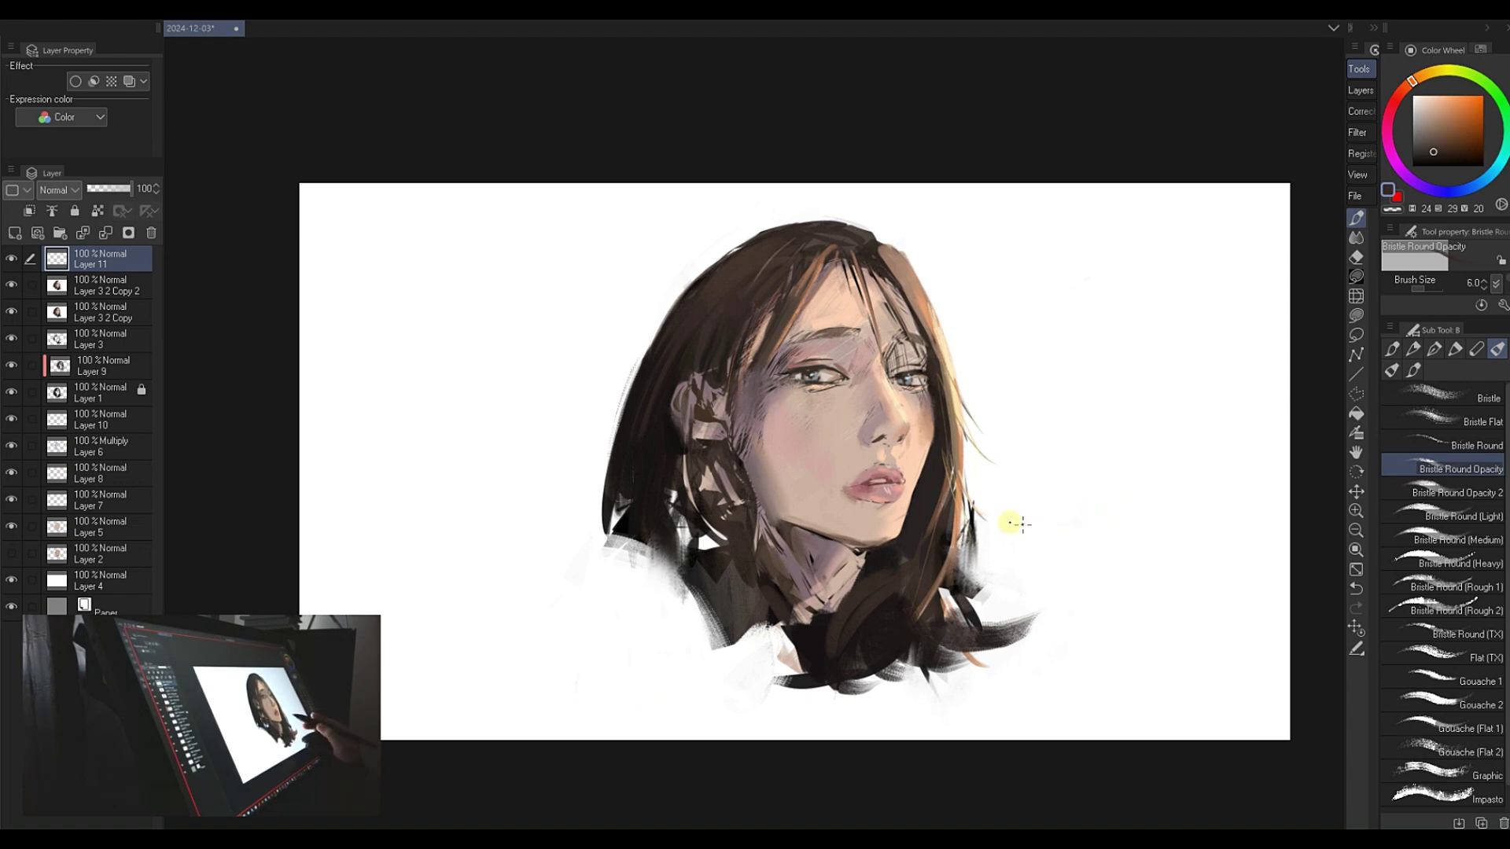
- Clean up the skin around the mouth with sampled skin and lip colours at brush size 6, and undo the last stroke
alt+click(871, 512)
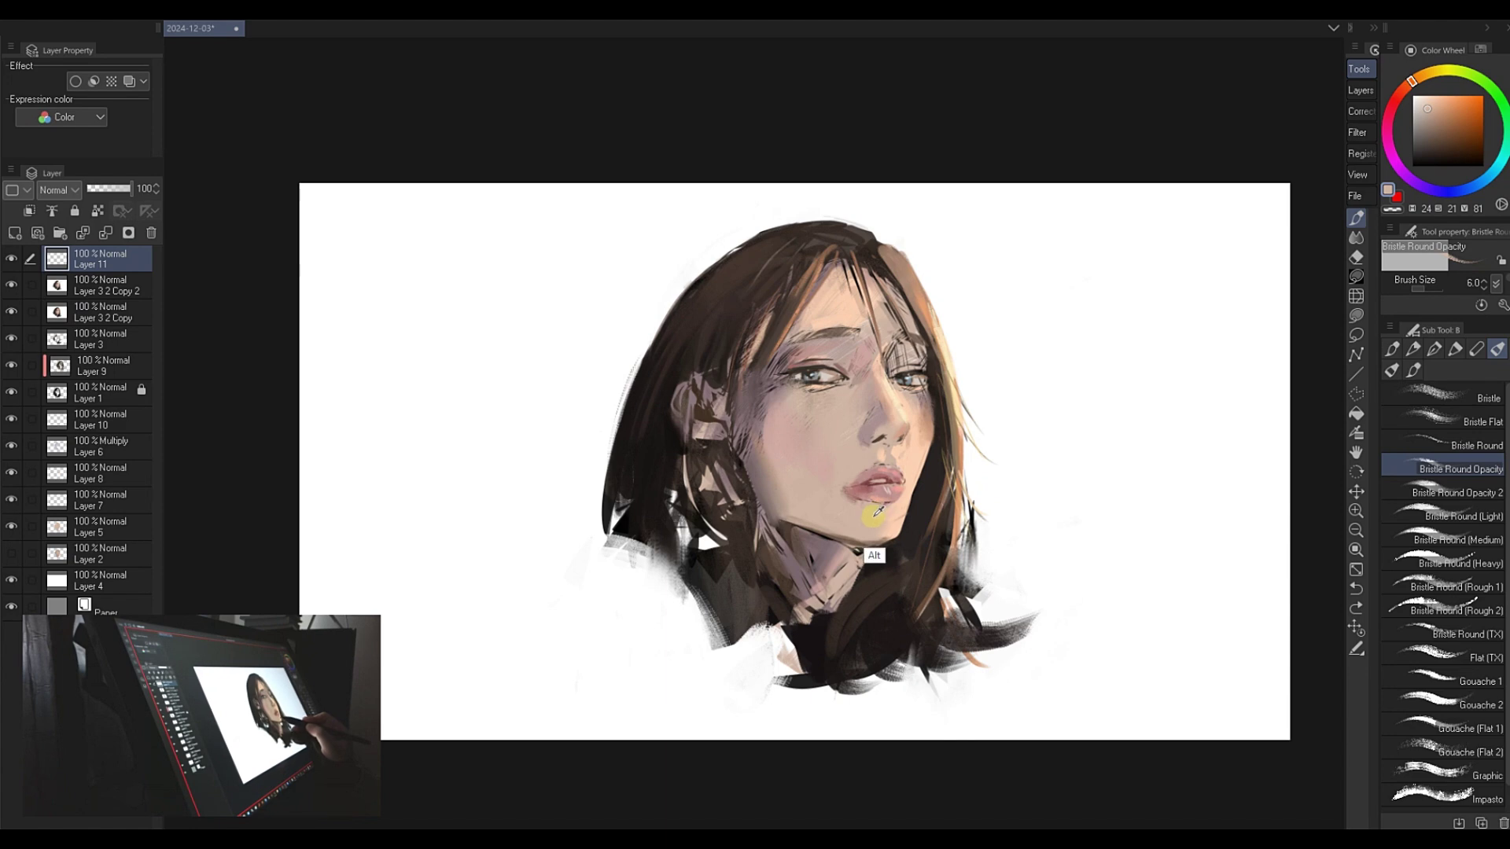
alt+click(901, 477)
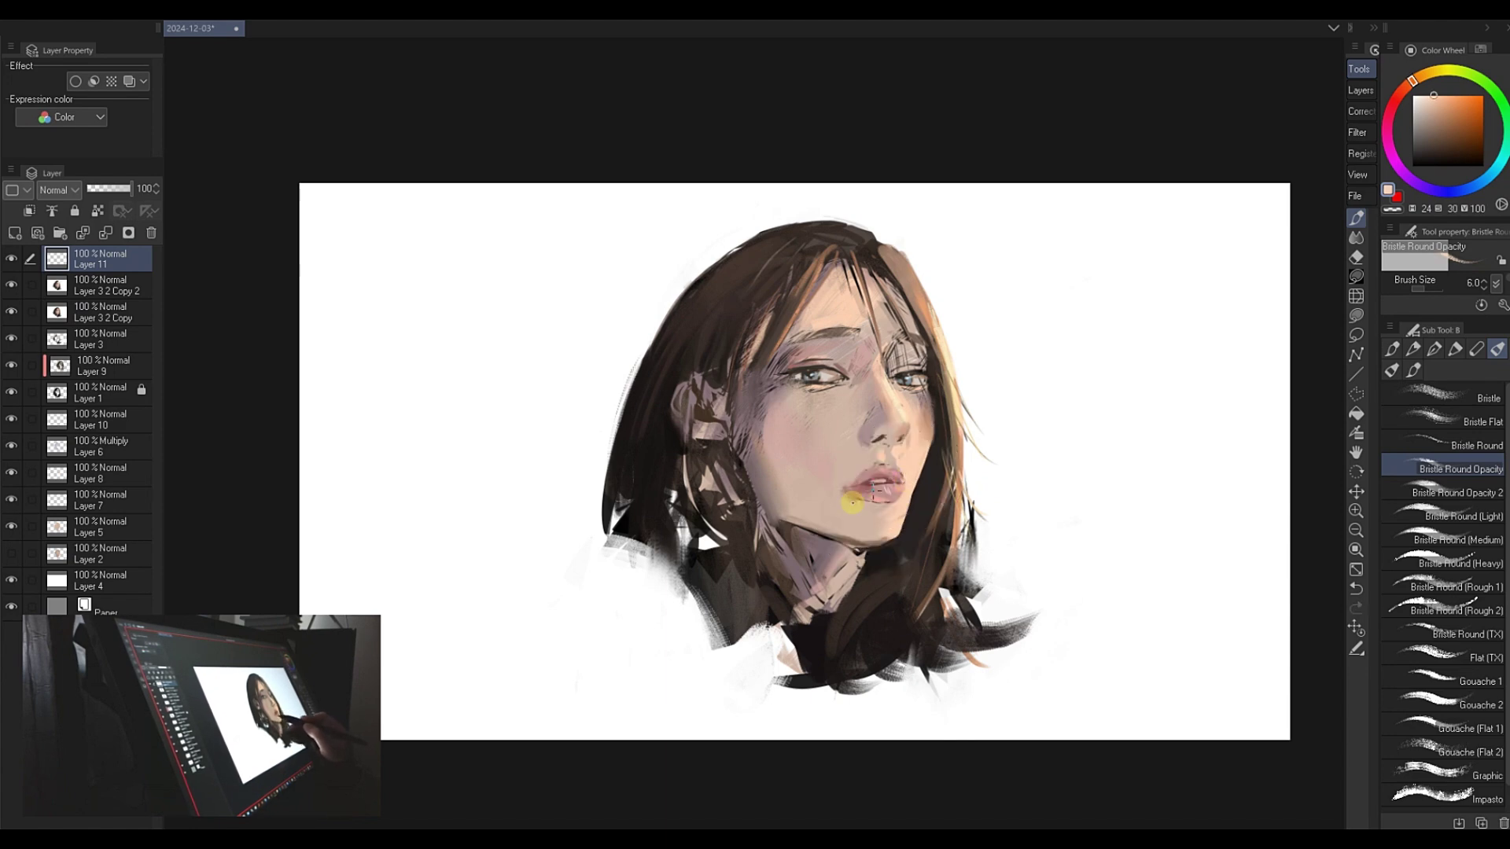
alt+click(843, 503)
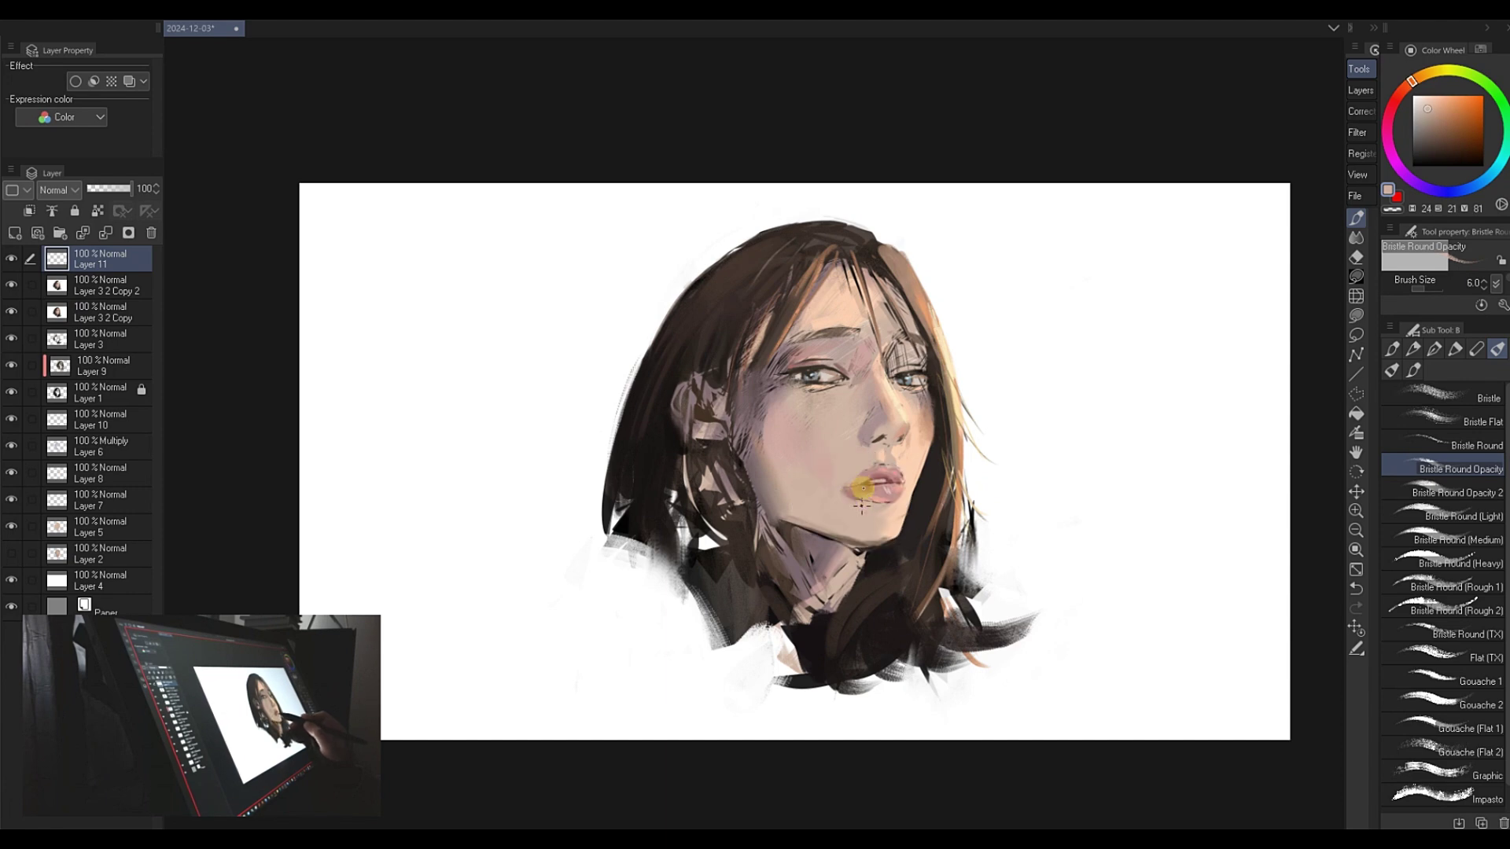
alt+click(848, 483)
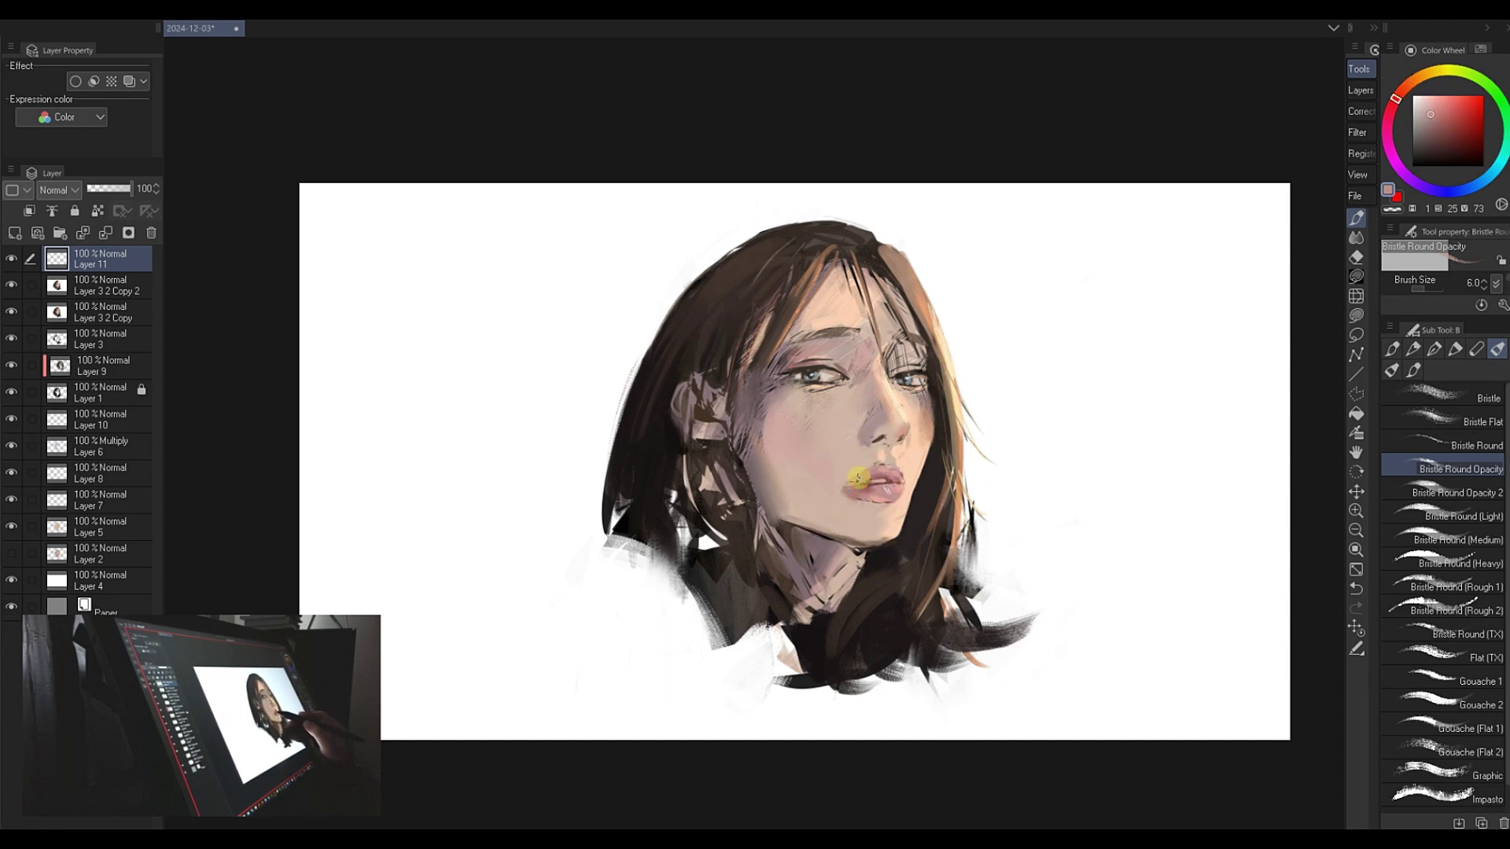
key(ctrl+z)
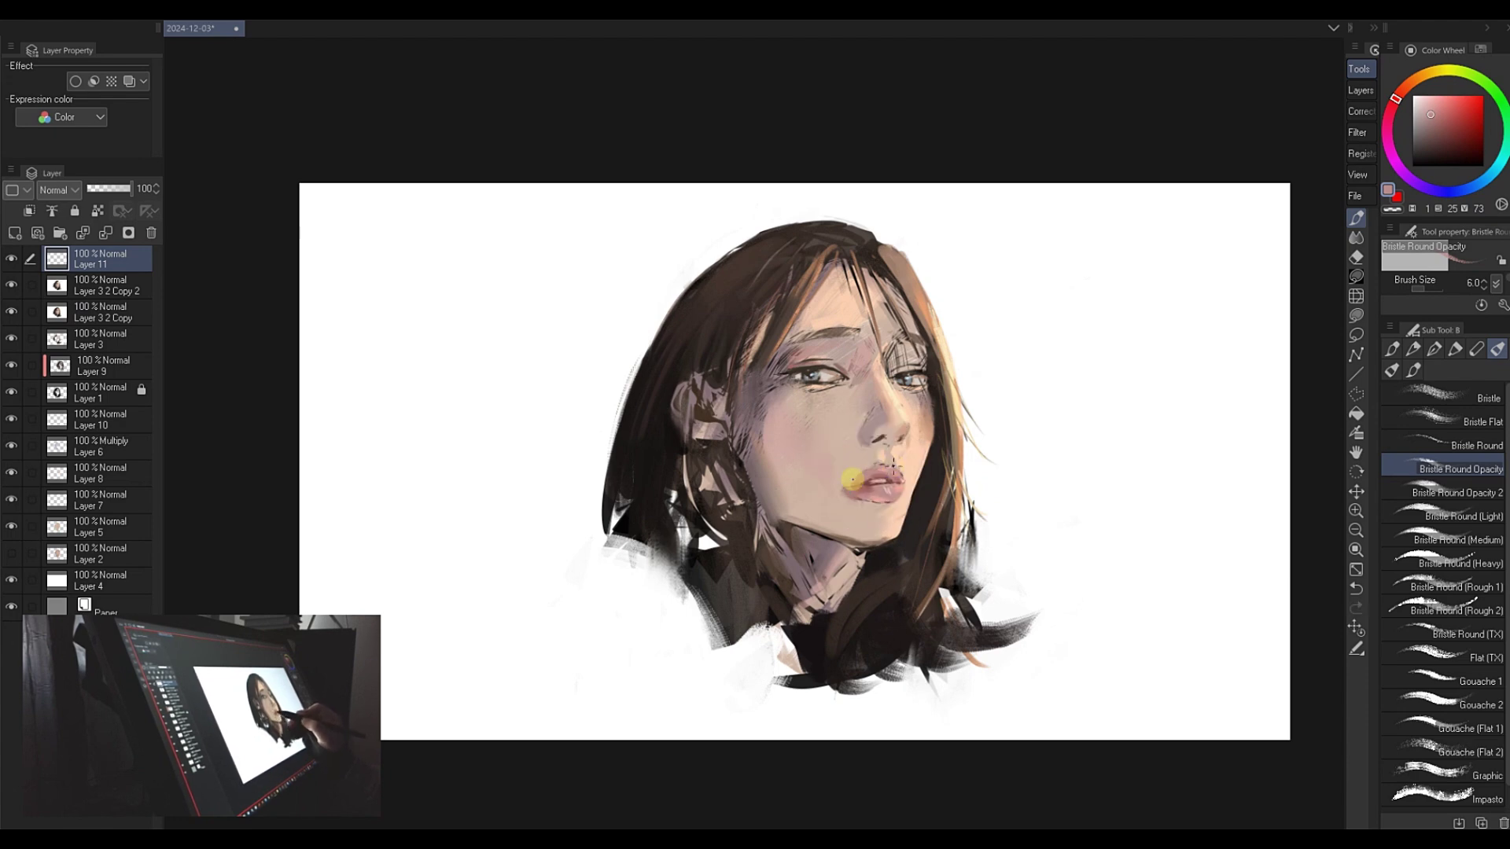
- Refine the upper lip and mouth corners with sampled muted pinks, and check the portrait mirrored
alt+click(860, 475)
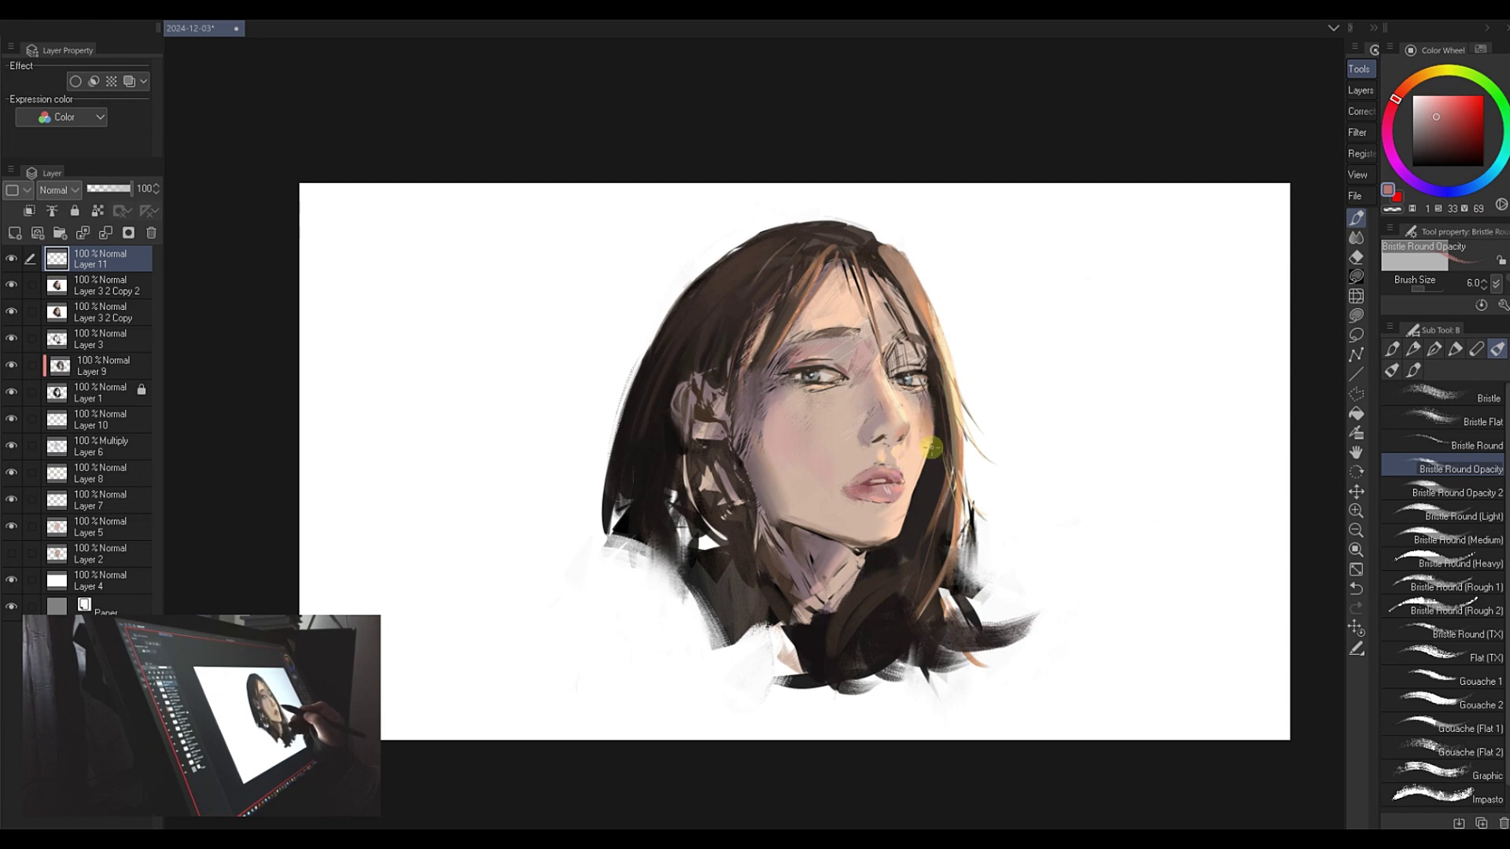
alt+click(861, 473)
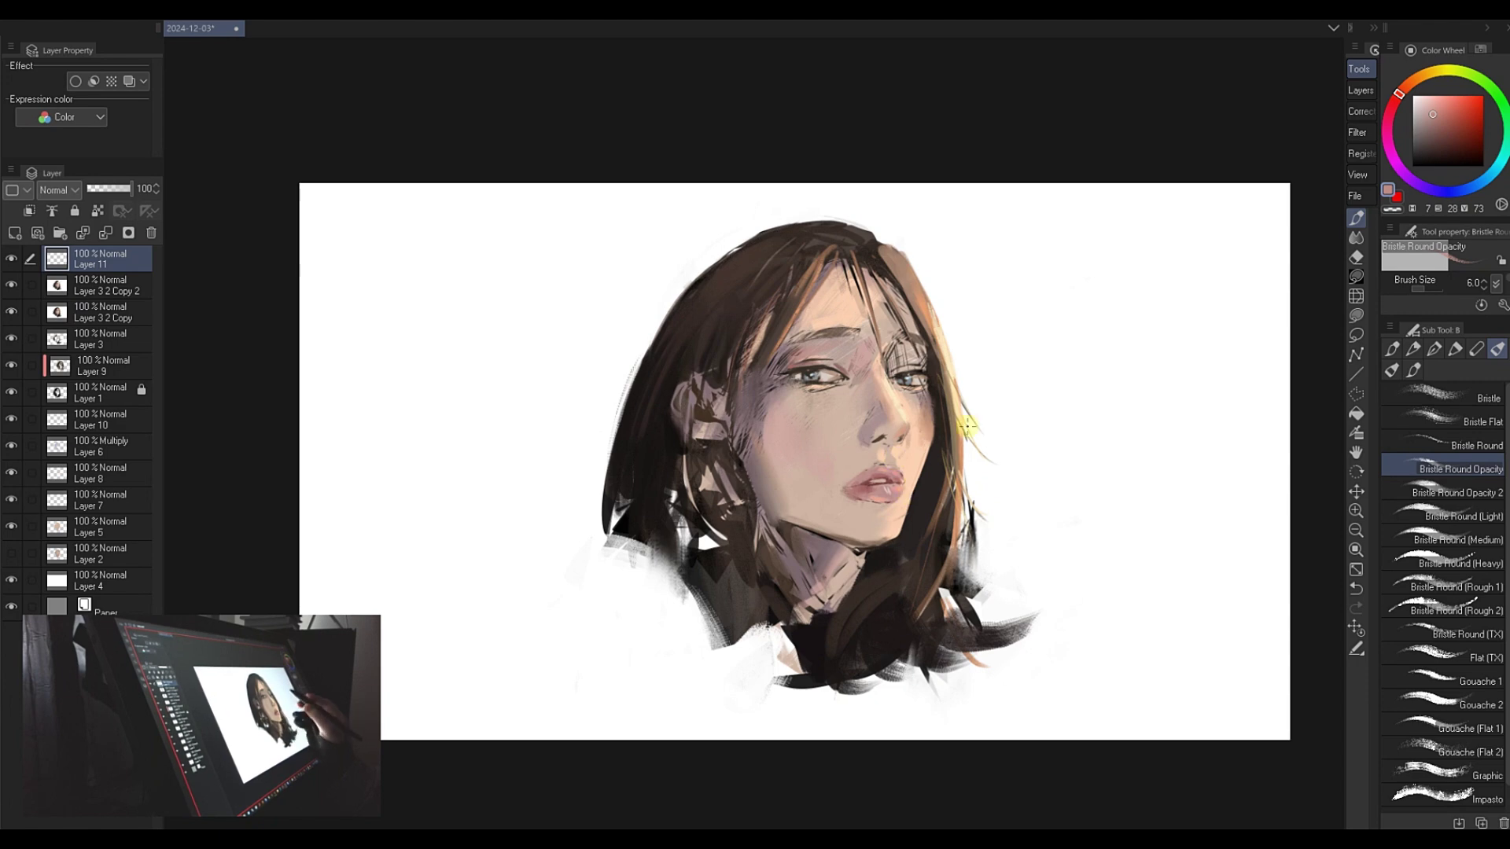
alt+click(906, 472)
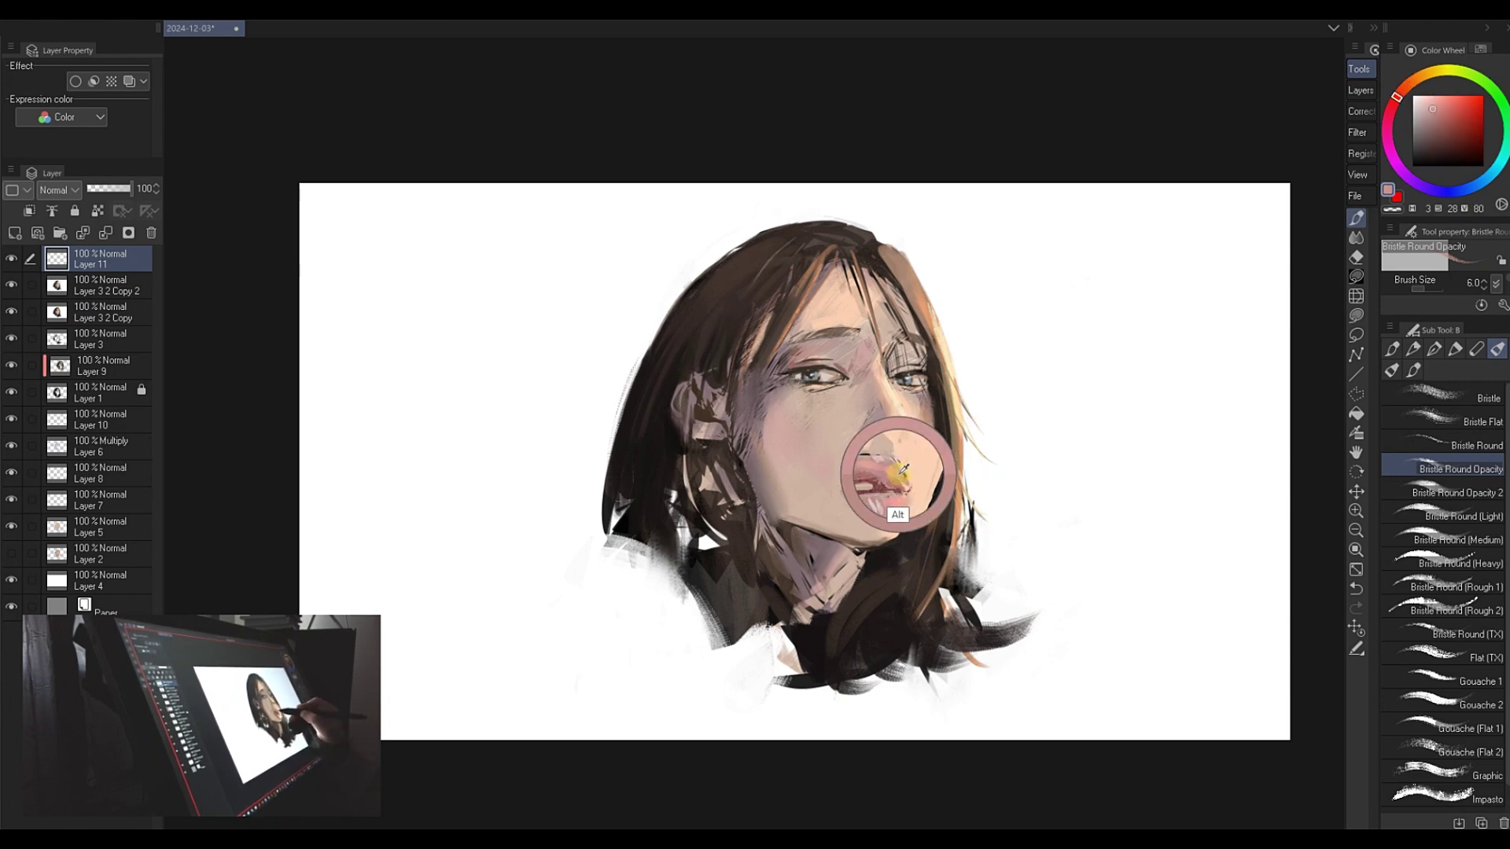
key(h)
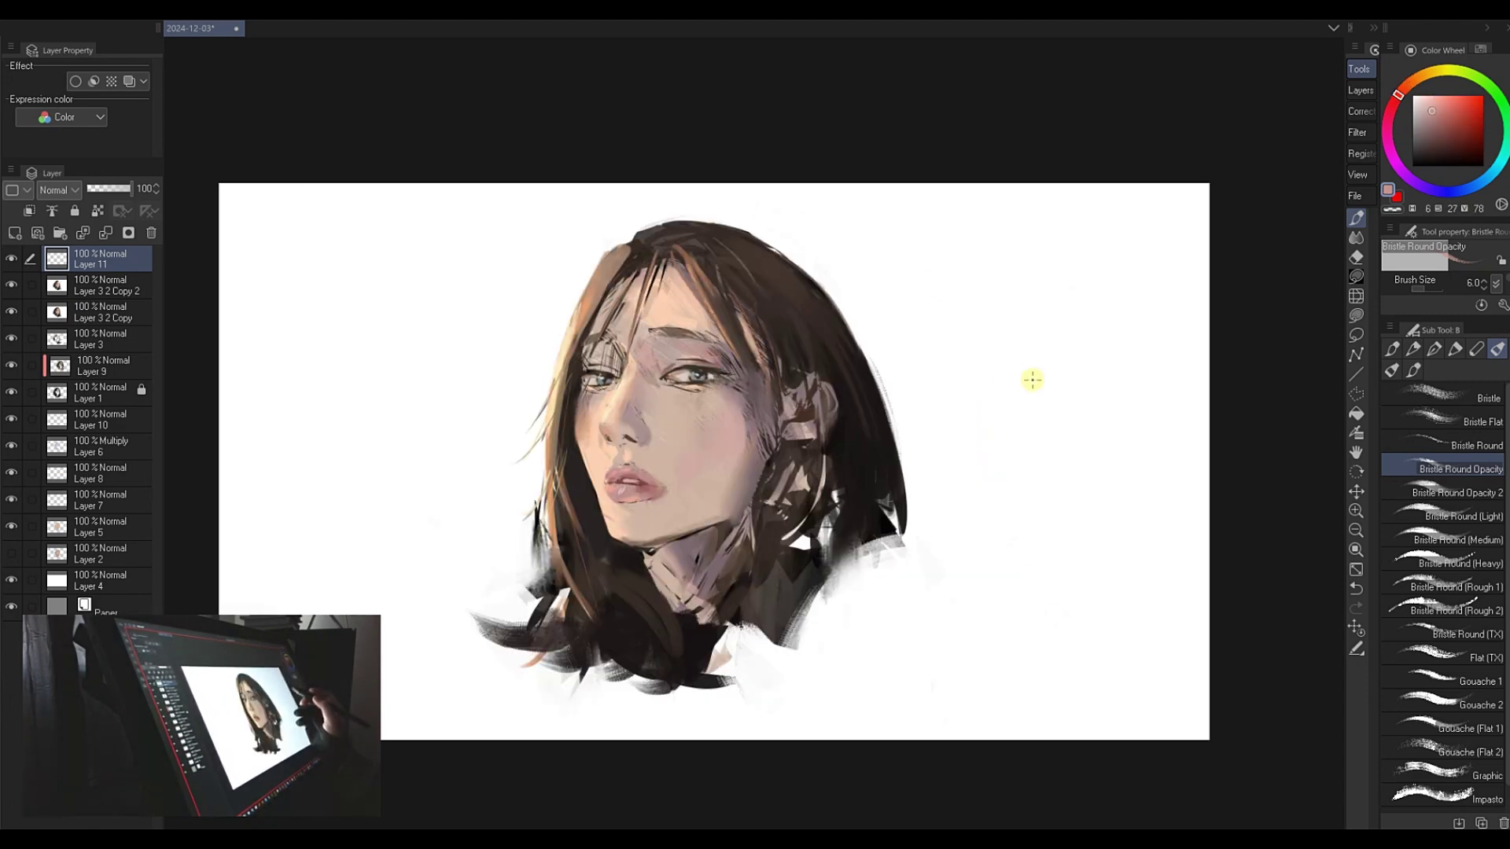
key(h)
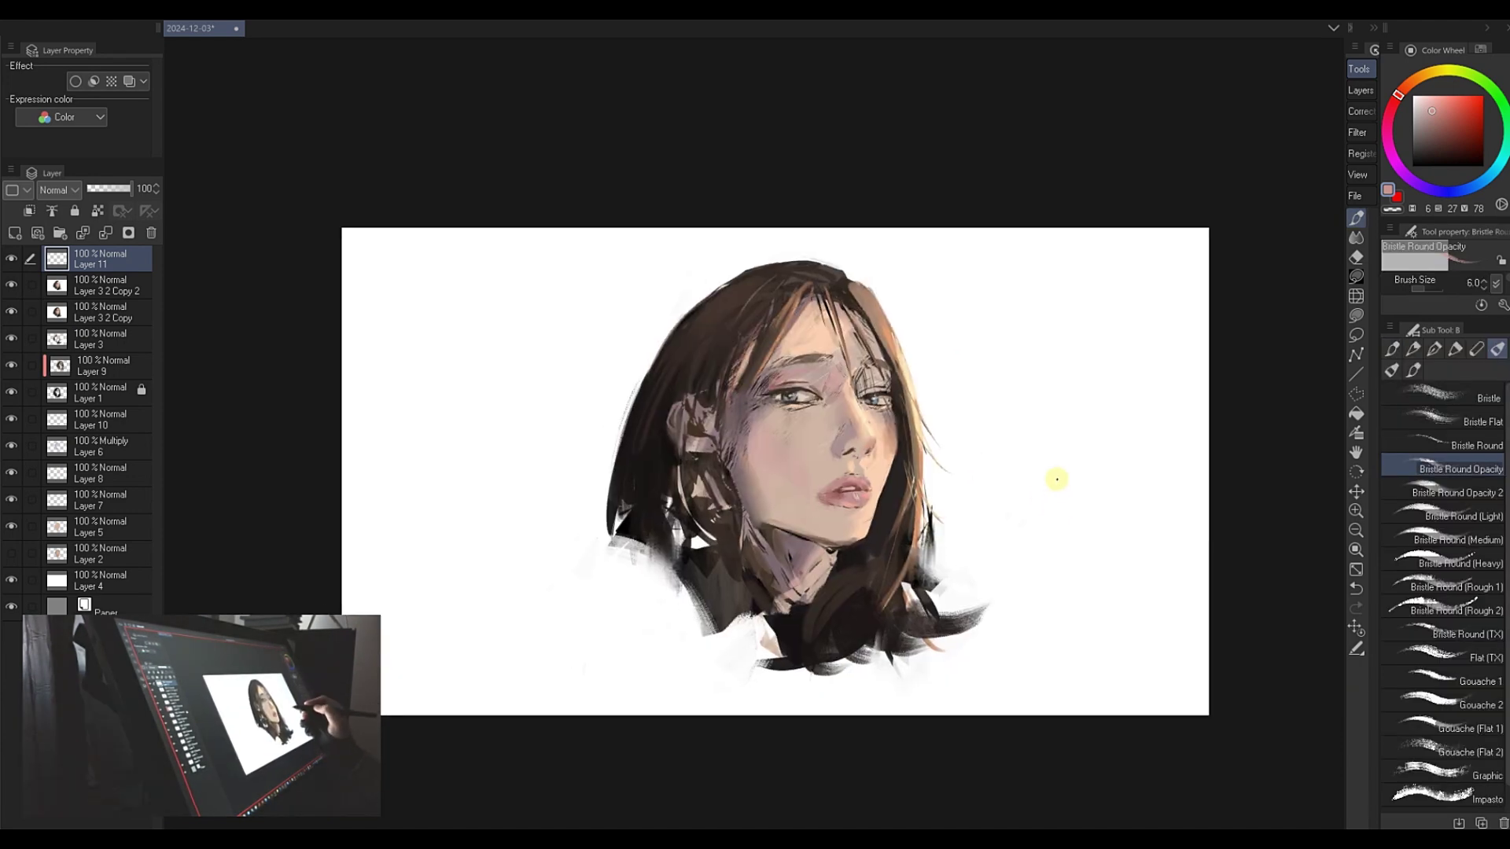
- Copy the whole visible image and paste it as a merged layer above the touch-up layer
key(ctrl+a)
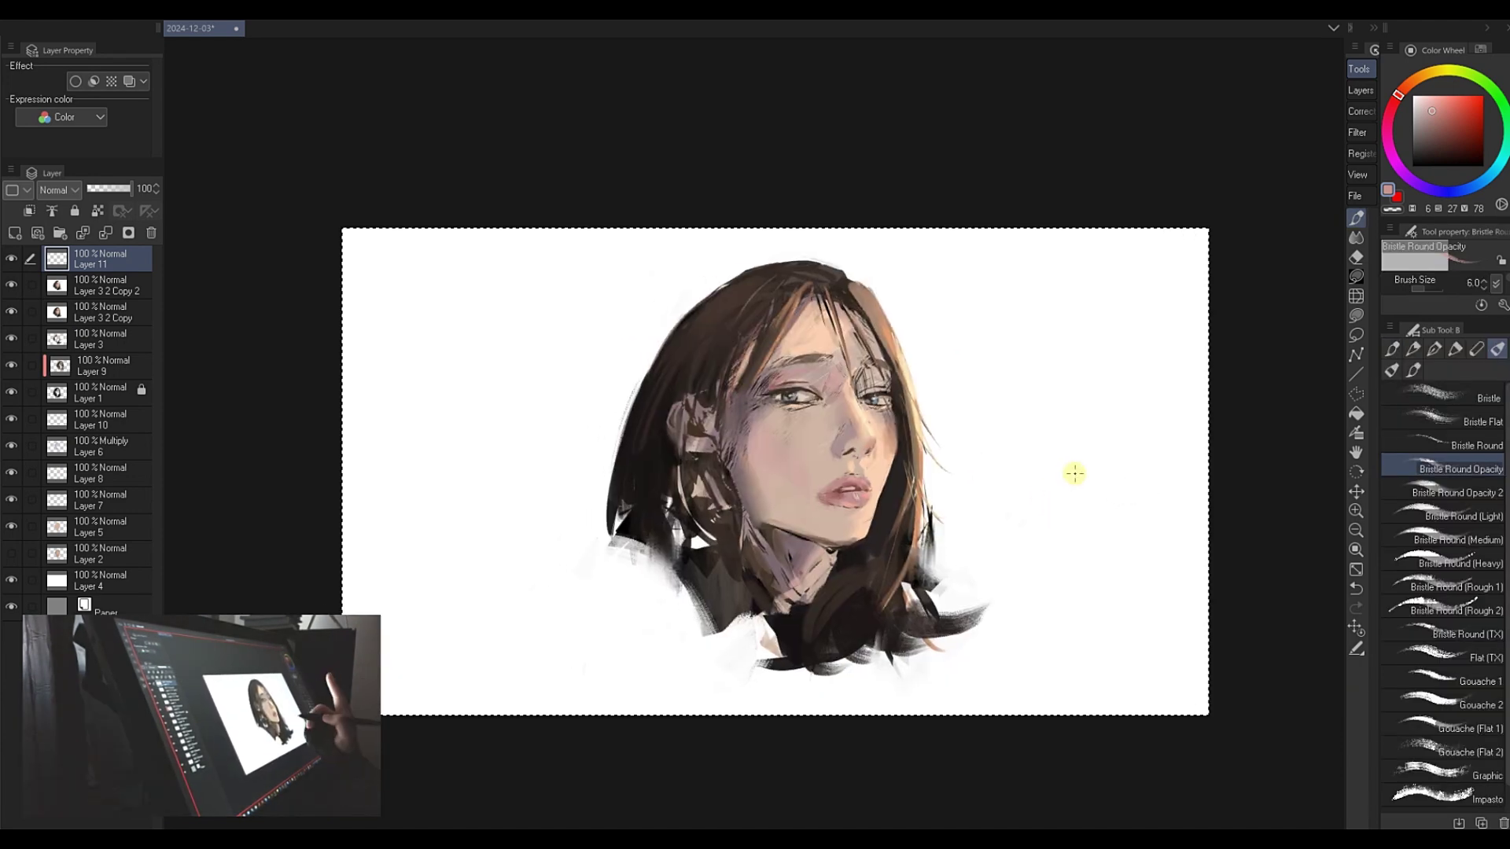
key(ctrl+c)
key(ctrl+v)
key(m)
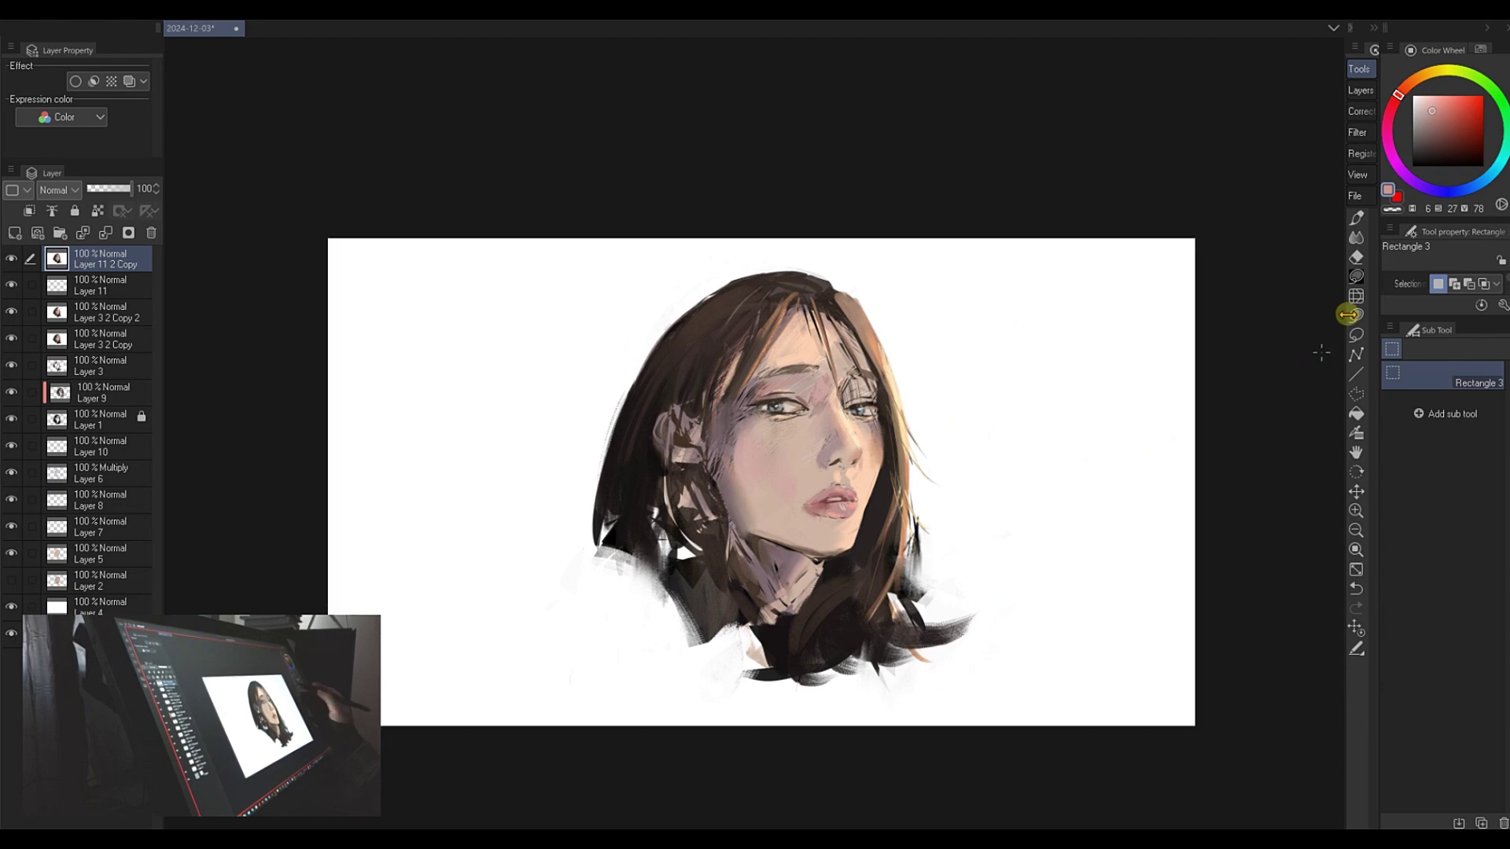
- Reshape the mouth and chin on the merged layer with Liquify Push at brush sizes 170 and 120
click(1357, 296)
mouse_move(924, 495)
mouse_down()
mouse_move(871, 508)
mouse_move(881, 519)
mouse_move(850, 550)
mouse_up()
key(bracketleft)
key(bracketleft)
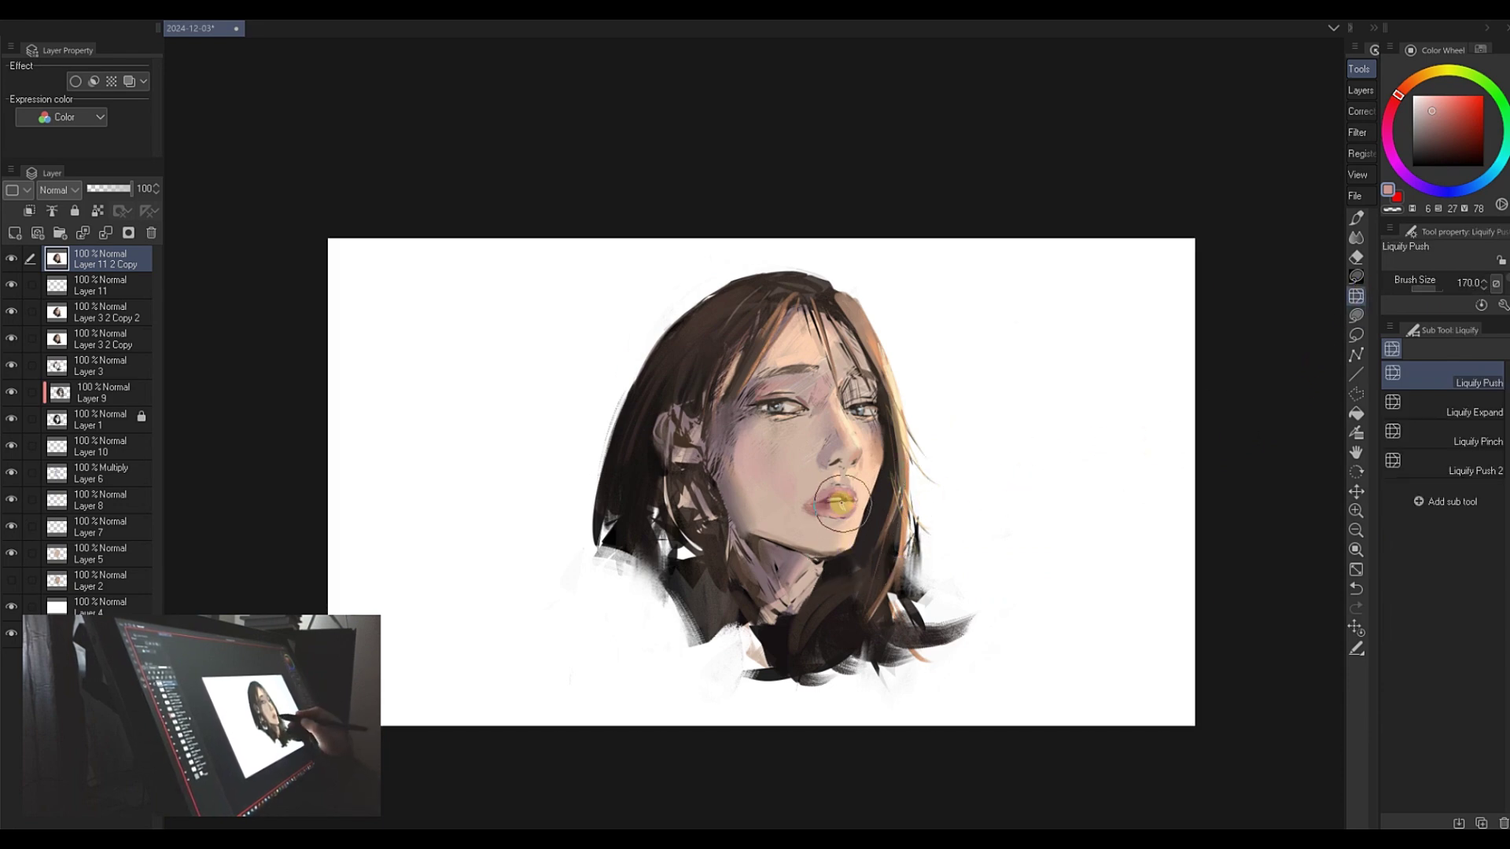
key(bracketleft)
key(bracketleft)
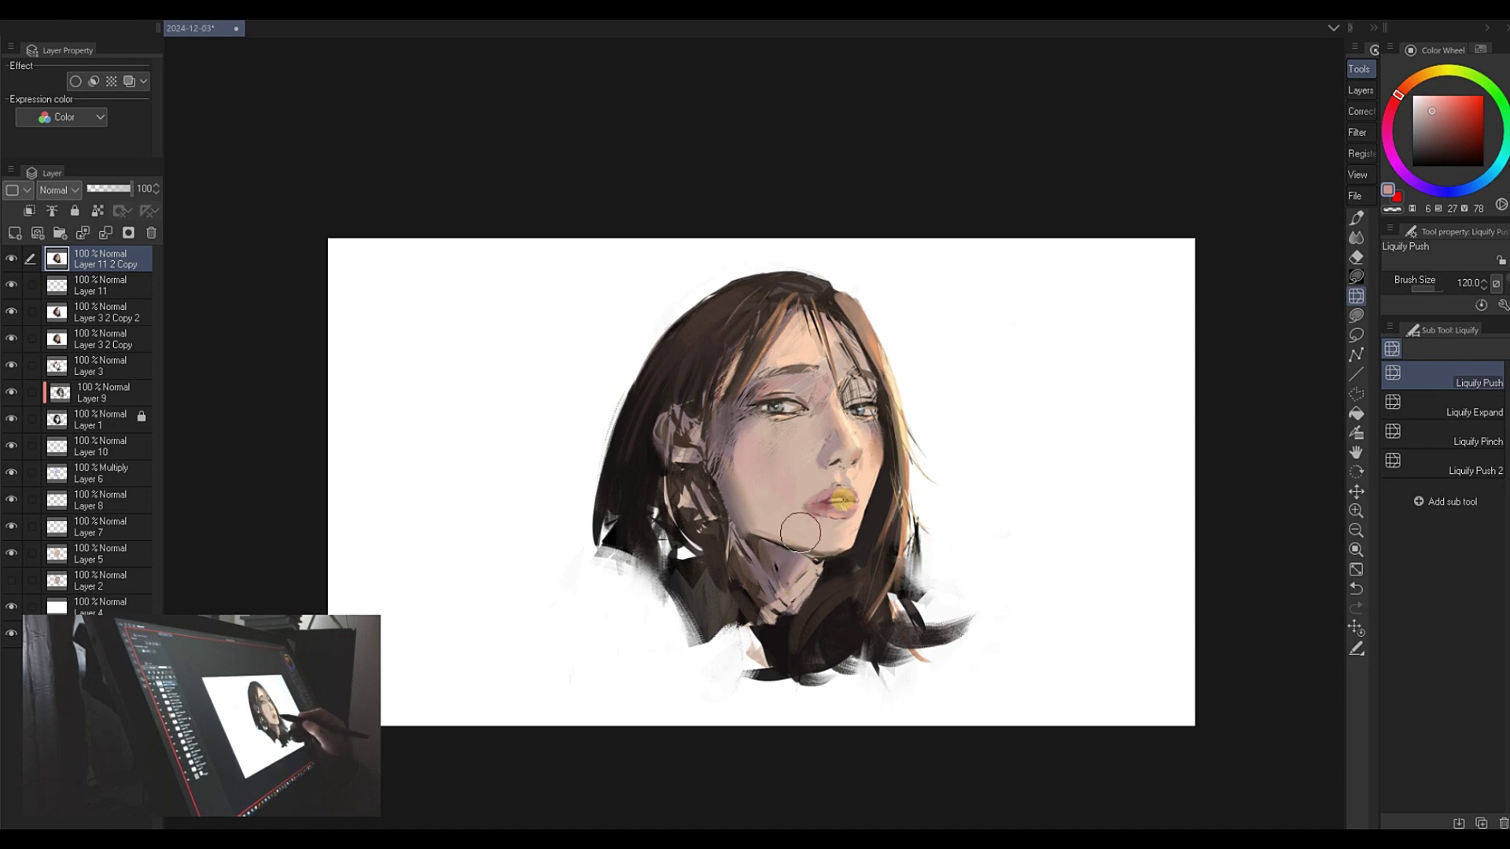
drag(840, 515, 844, 499)
- Try enlarging the lips on the merged layer with Liquify Expand at brush sizes 60 and 70 in the mirrored view
key(h)
click(1432, 411)
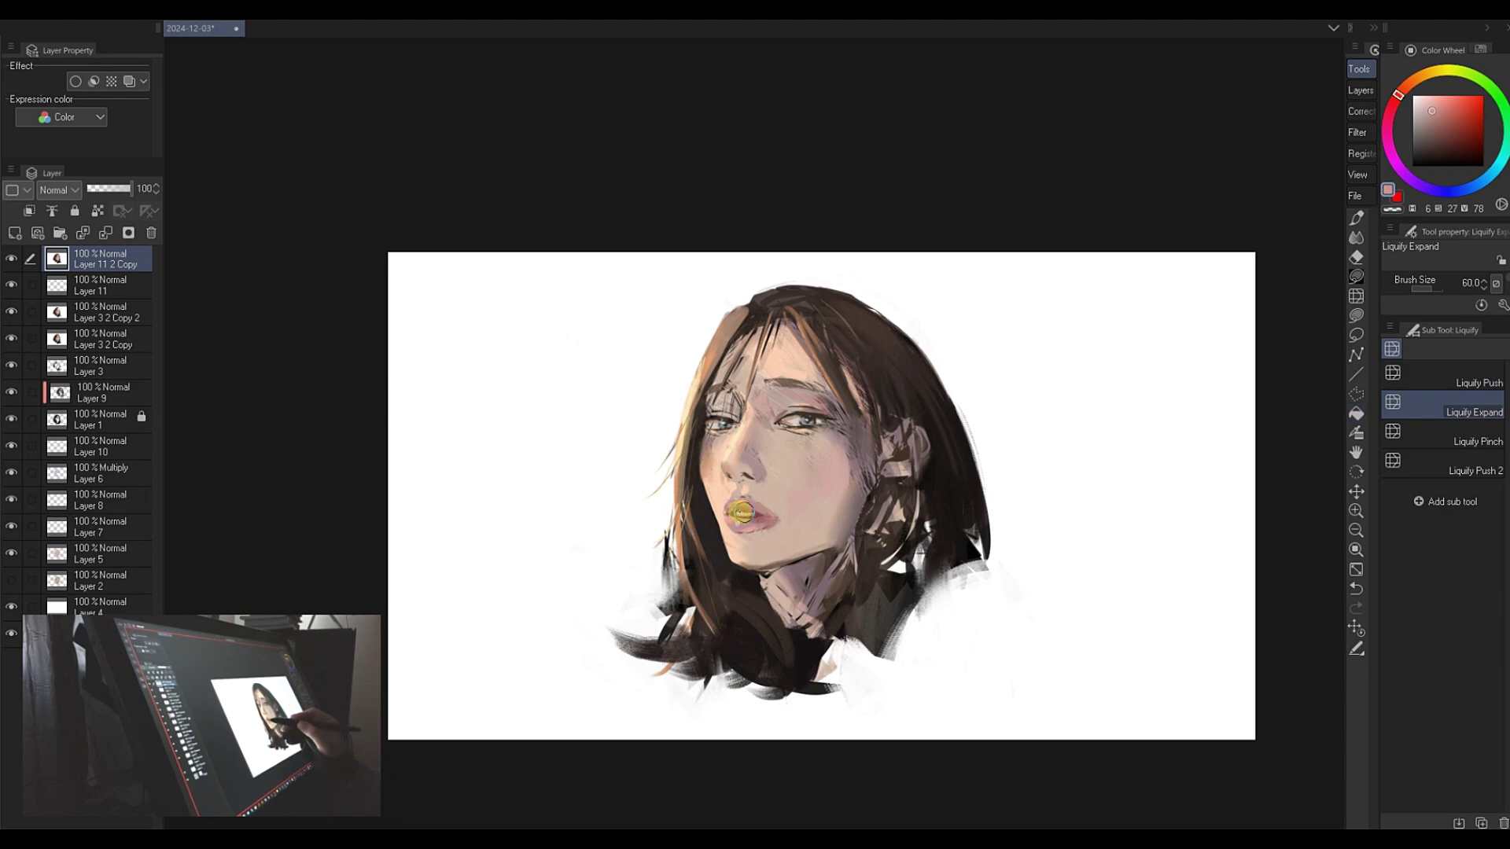
key(bracketright)
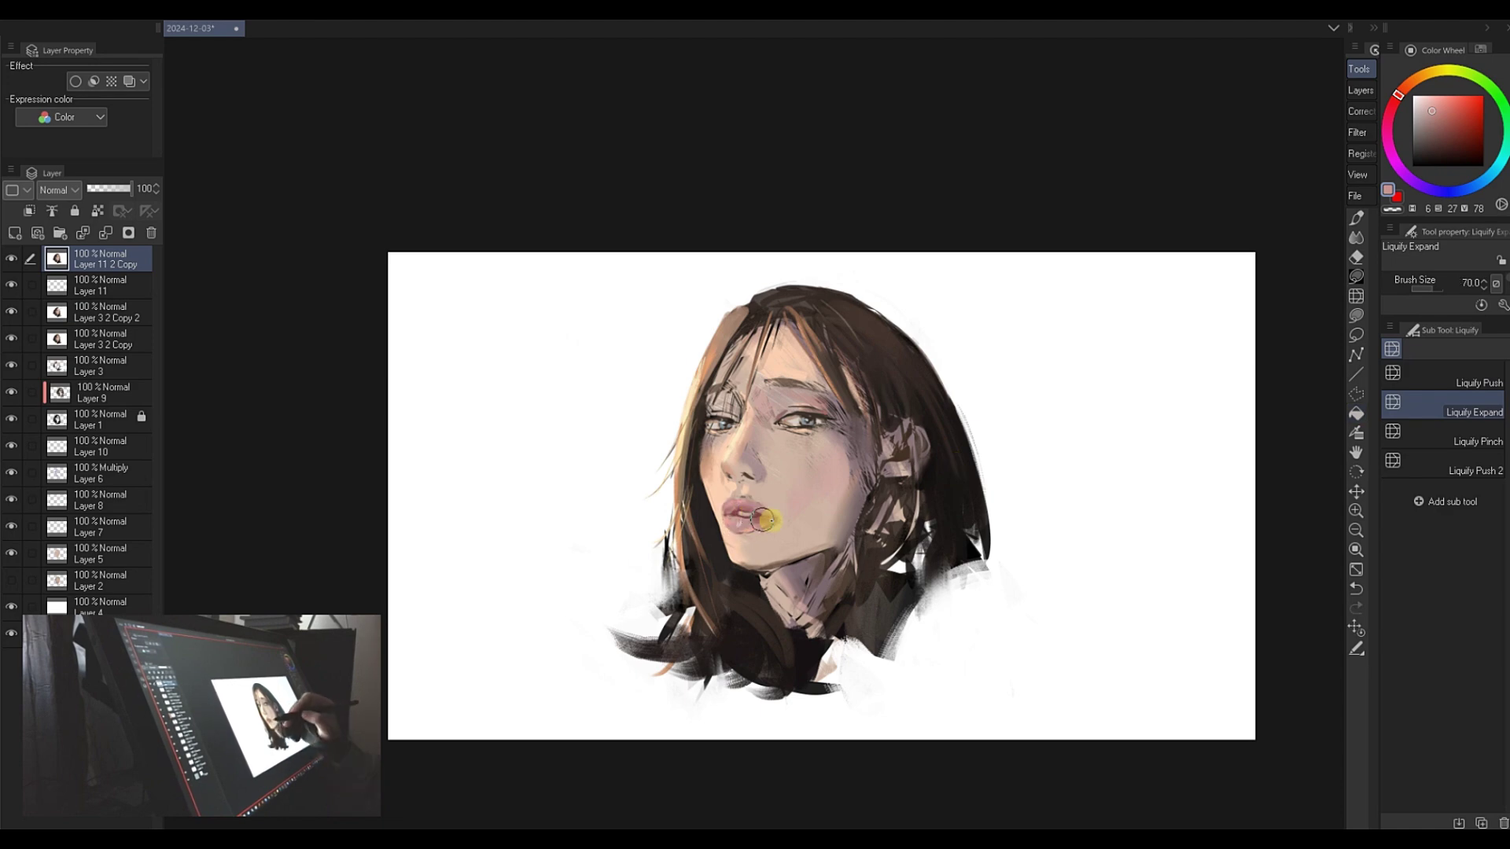
key(h)
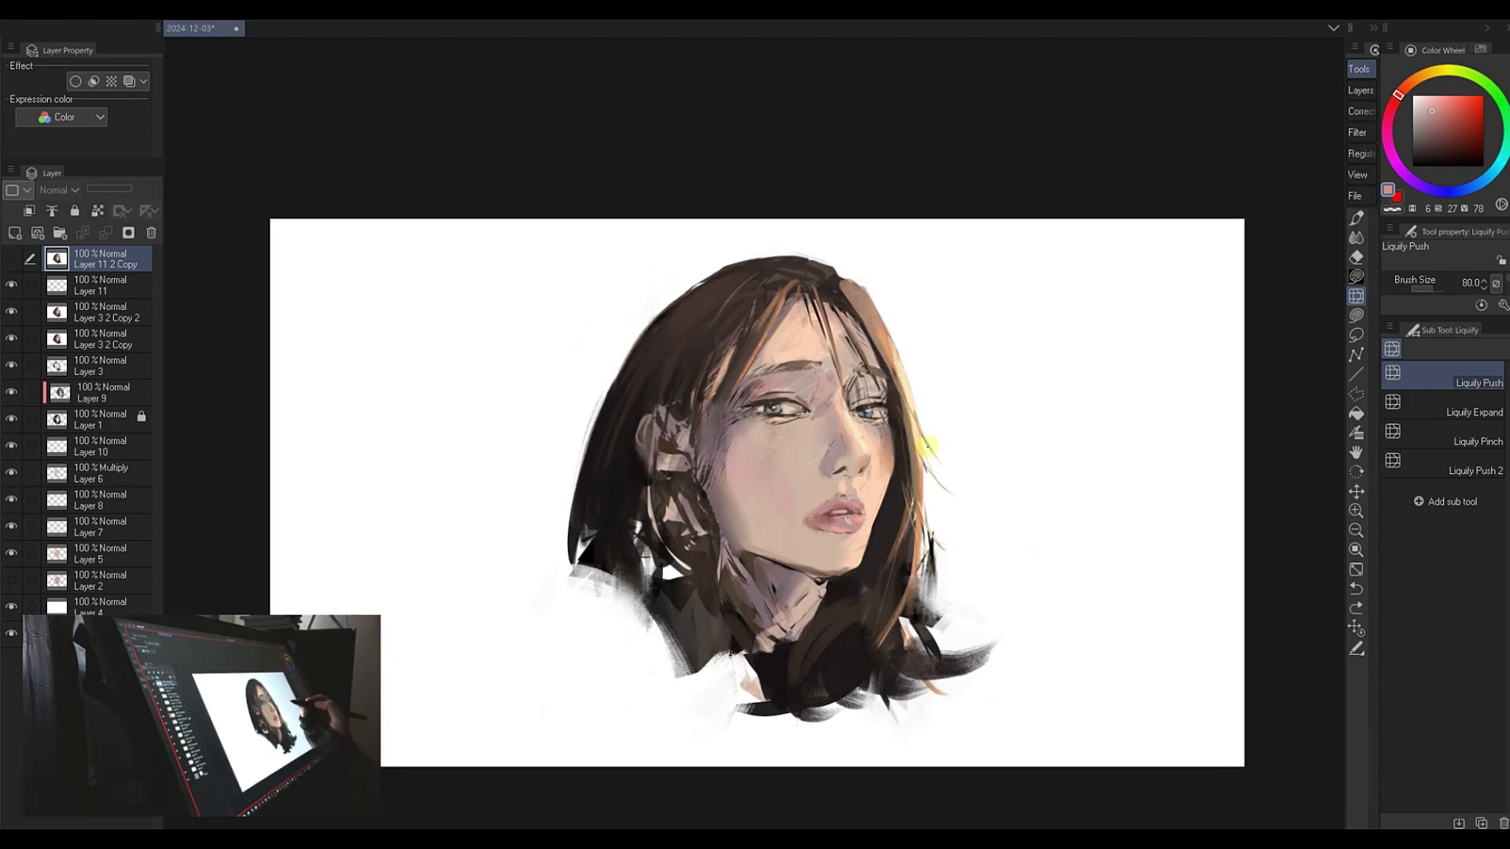
- Delete the liquified merged layer and paste a fresh merged copy of the whole visible image above Layer 11
click(151, 233)
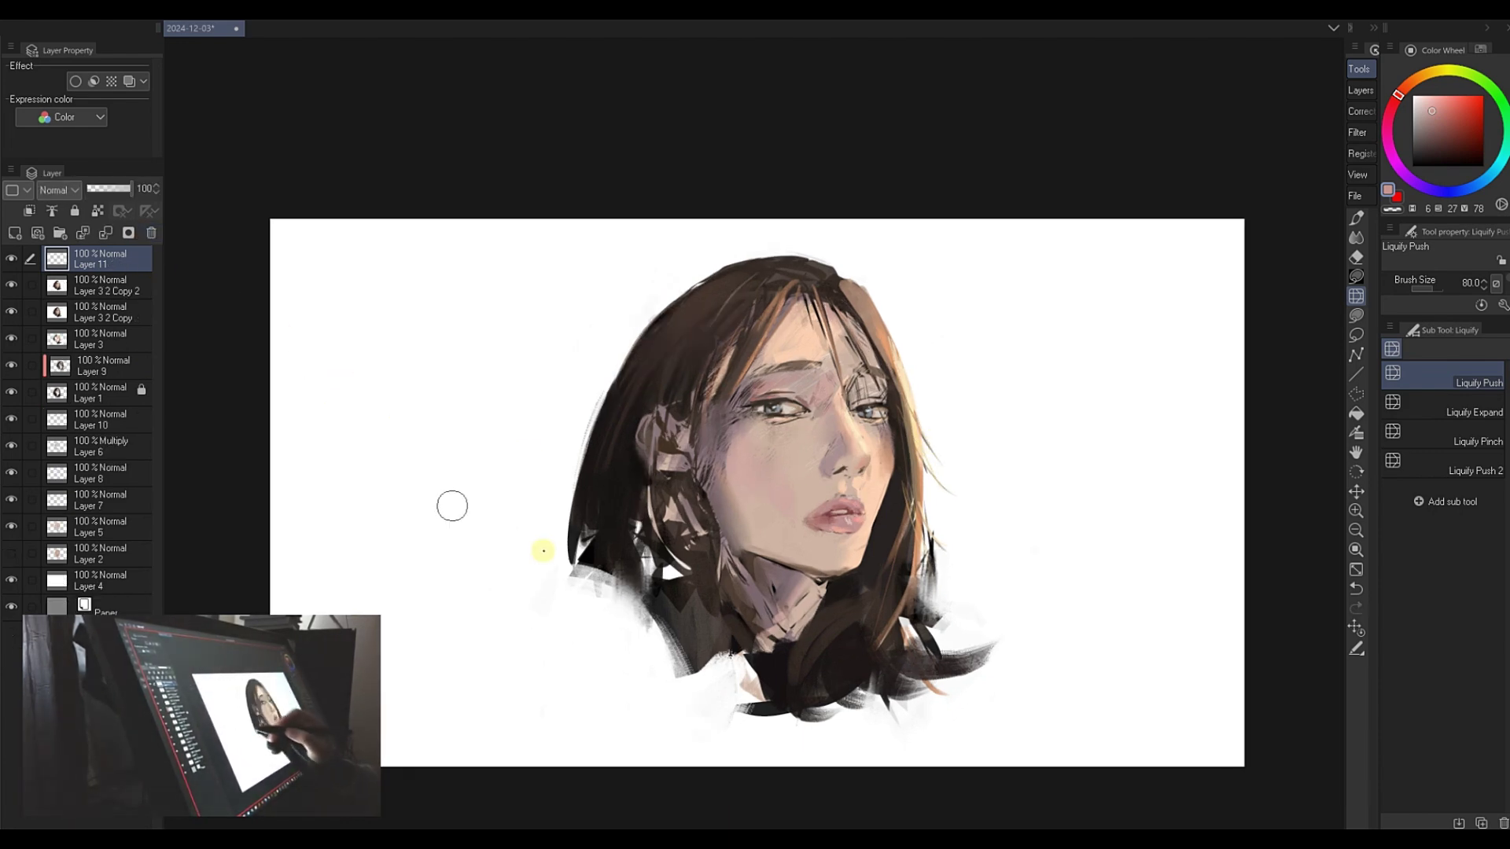
key(ctrl+a)
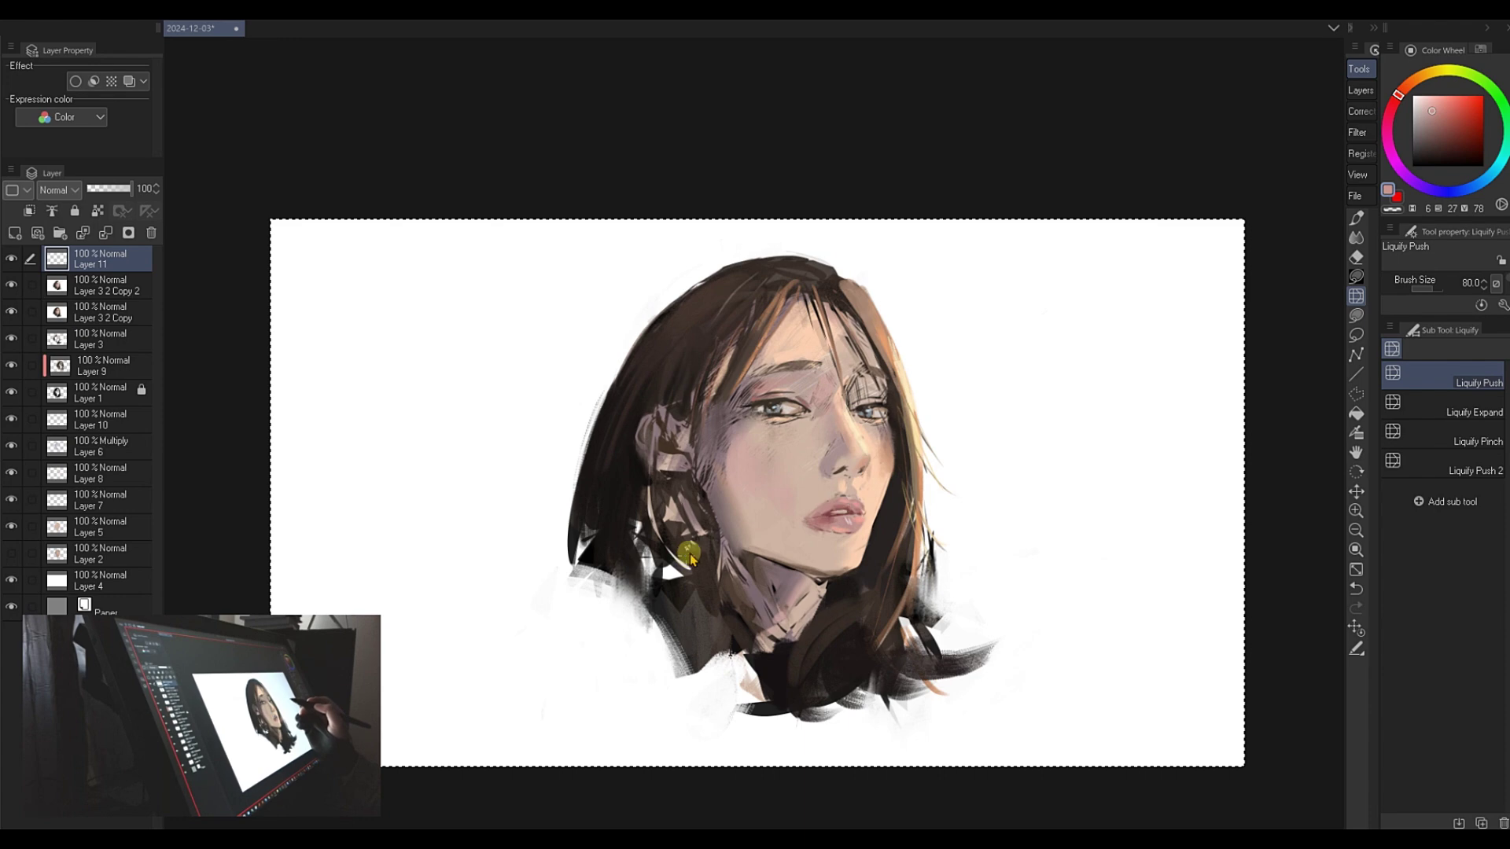
key(ctrl+c)
key(ctrl+v)
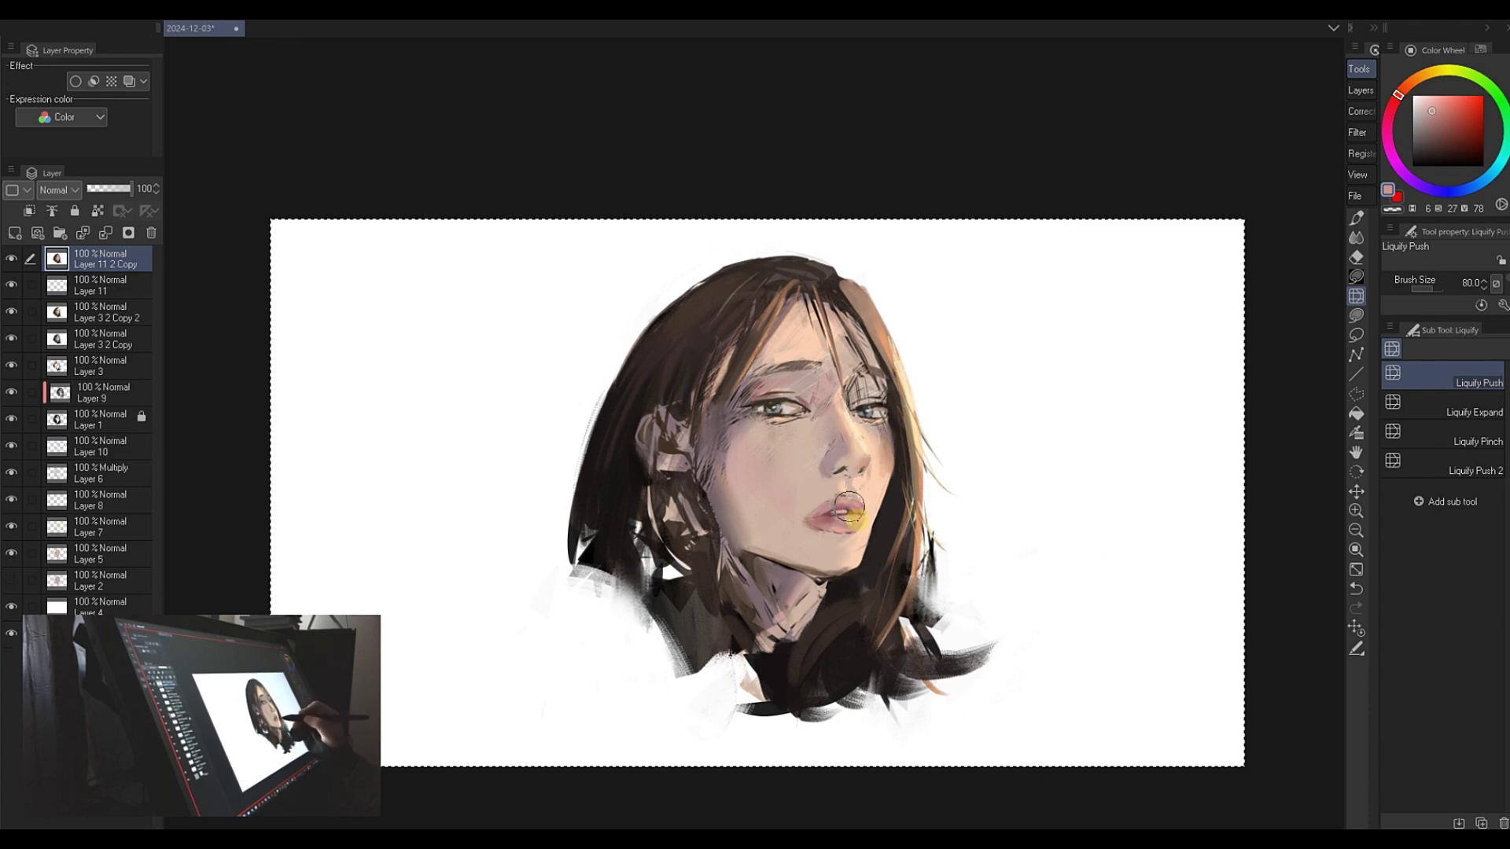
- Reshape the lips on the new merged layer with Liquify Push at brush sizes 80 and 60, and clear the selection
drag(849, 508, 858, 506)
key(ctrl+d)
key(m)
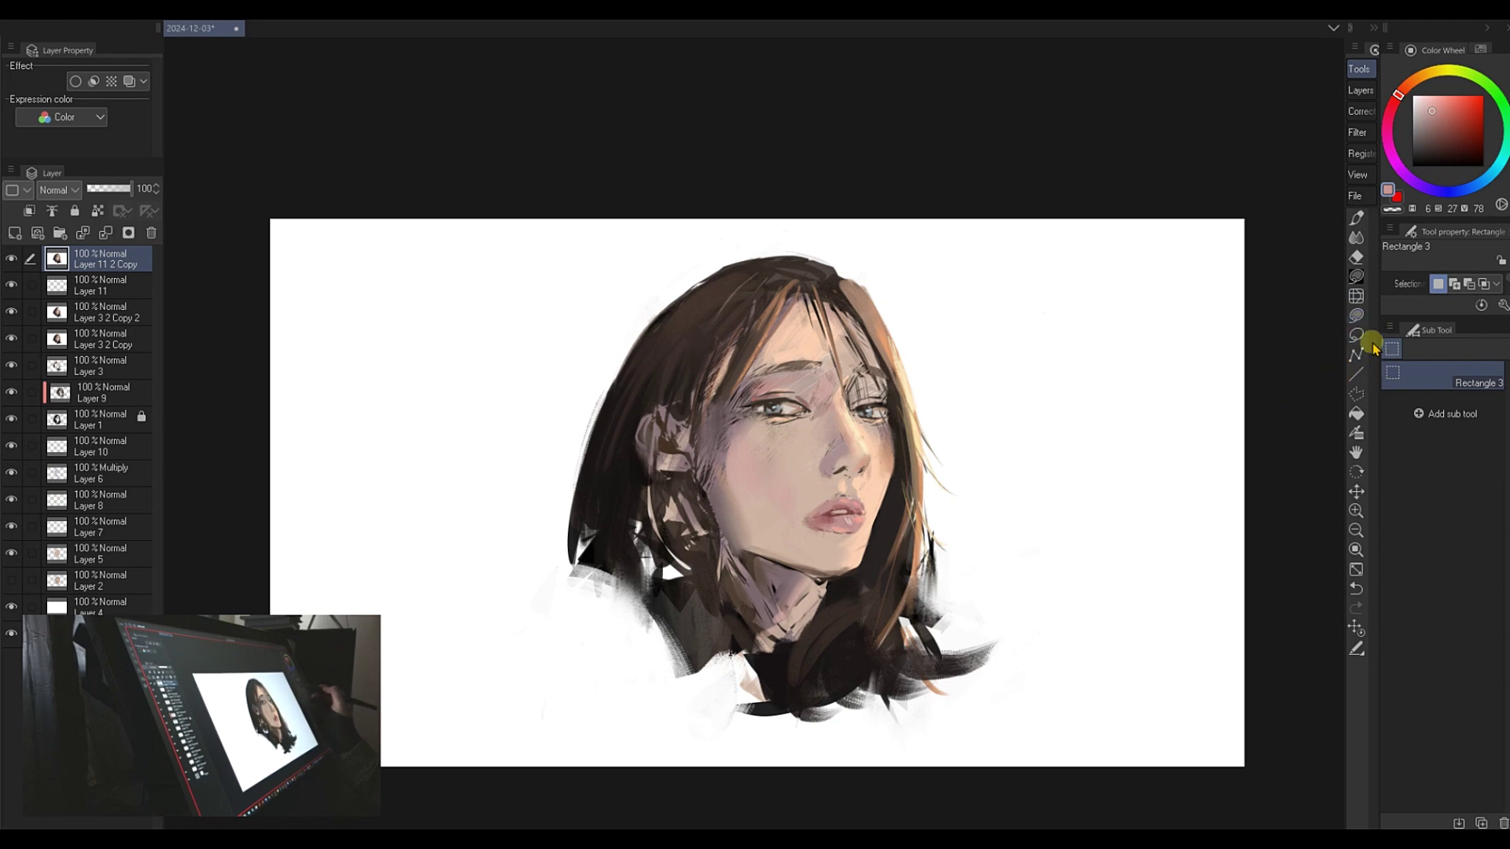
key(j)
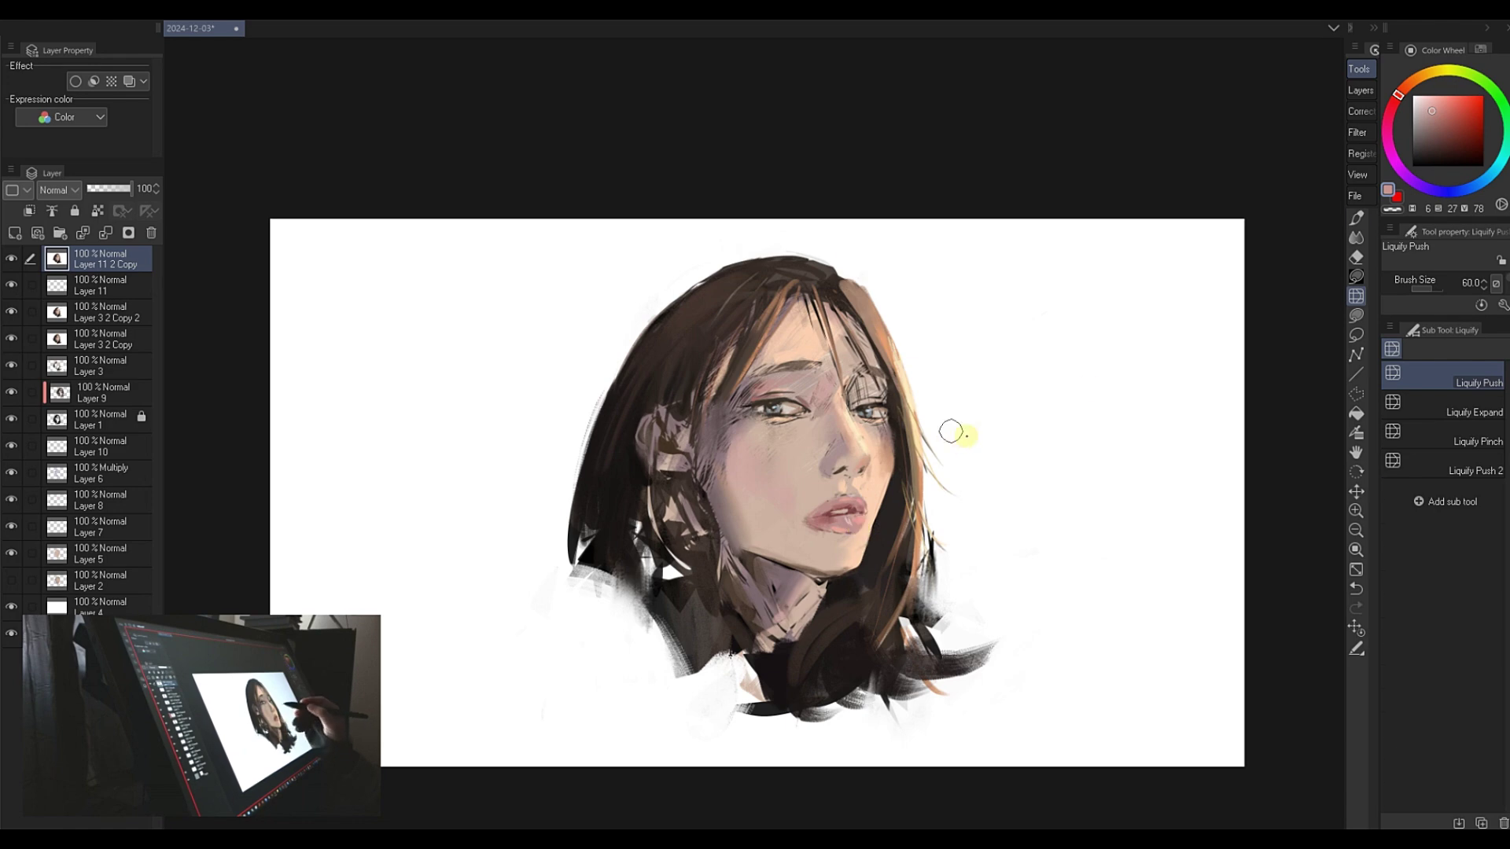
- Touch up the lips on a new 64% opacity layer using Bristle Round Opacity at size 6, and select it together with the merged layer below
click(1356, 218)
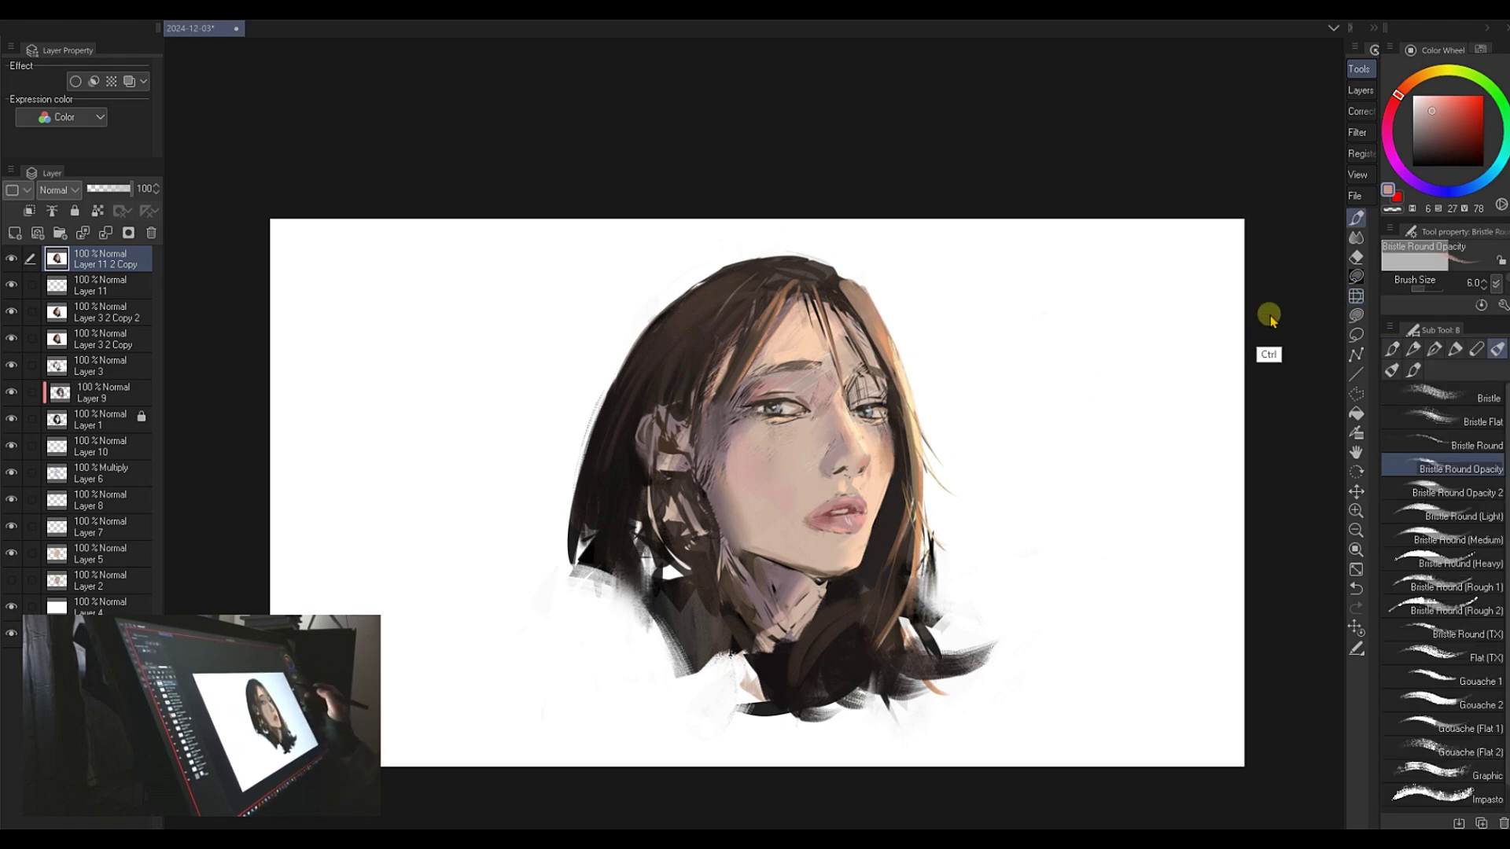
key(ctrl+shift+n)
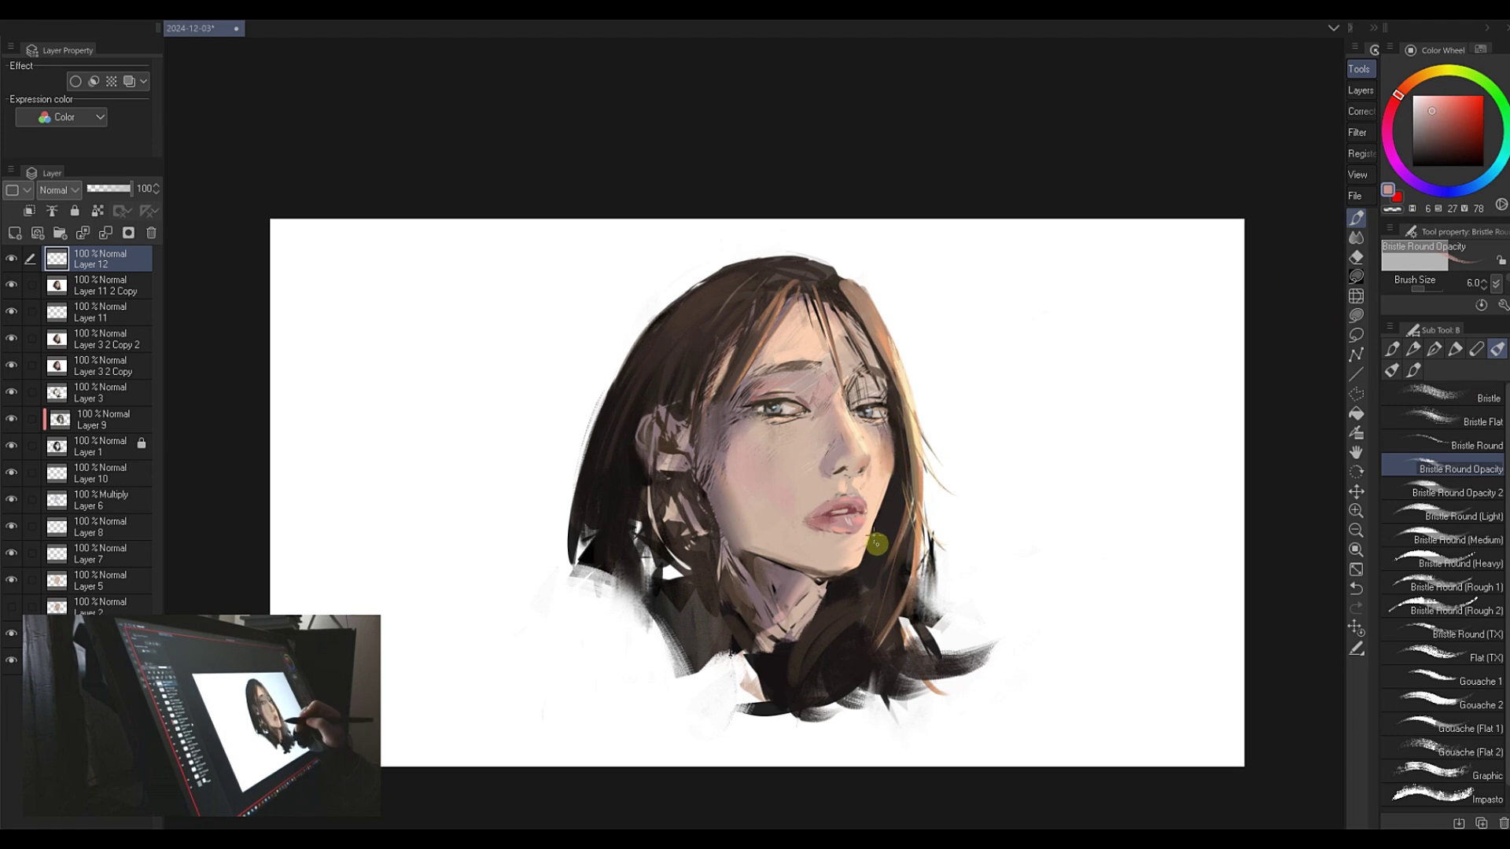
alt+click(870, 600)
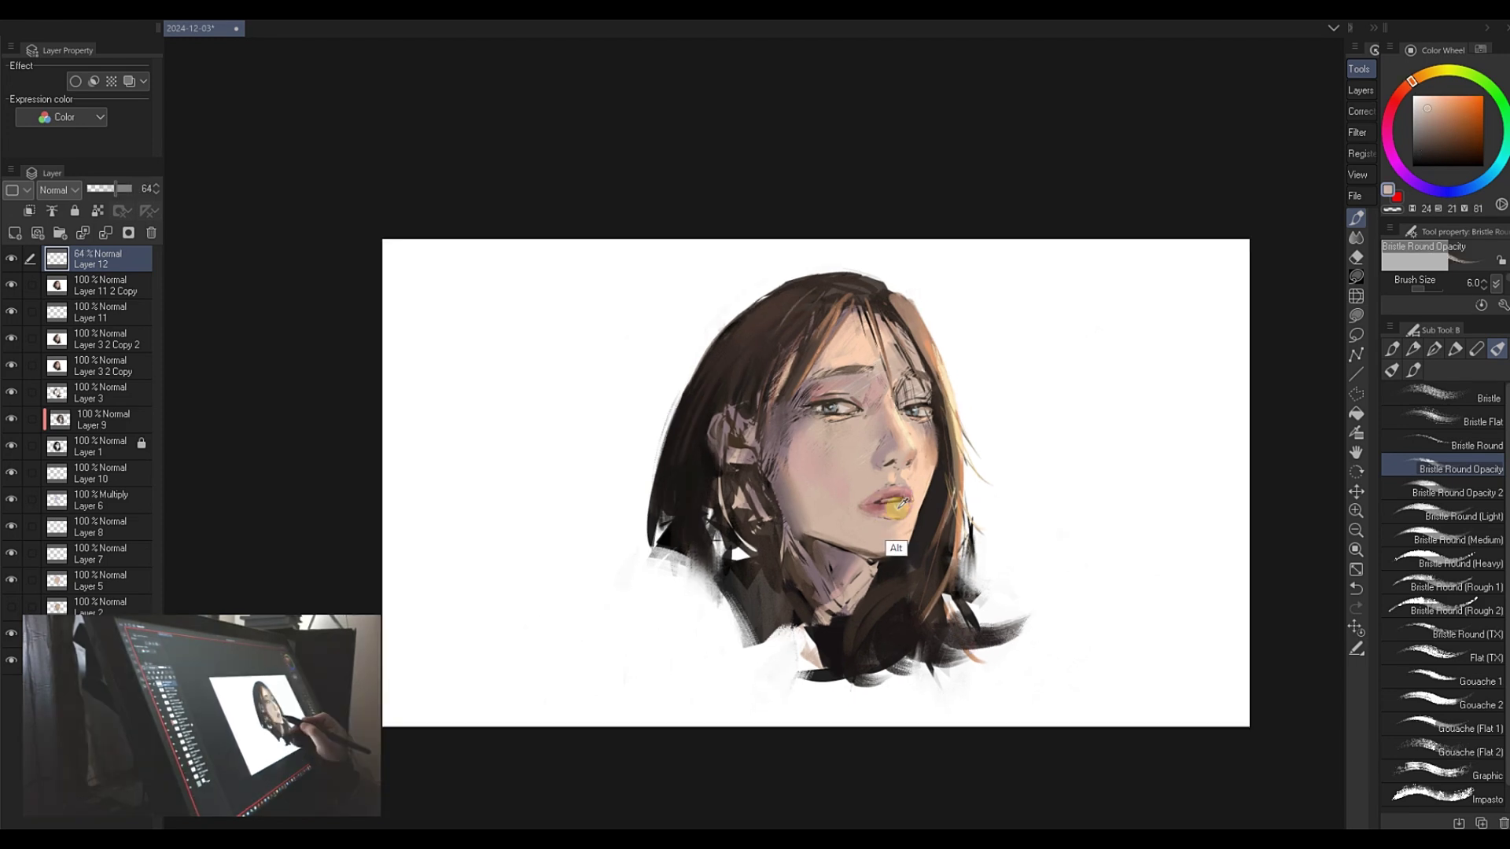
alt+click(890, 507)
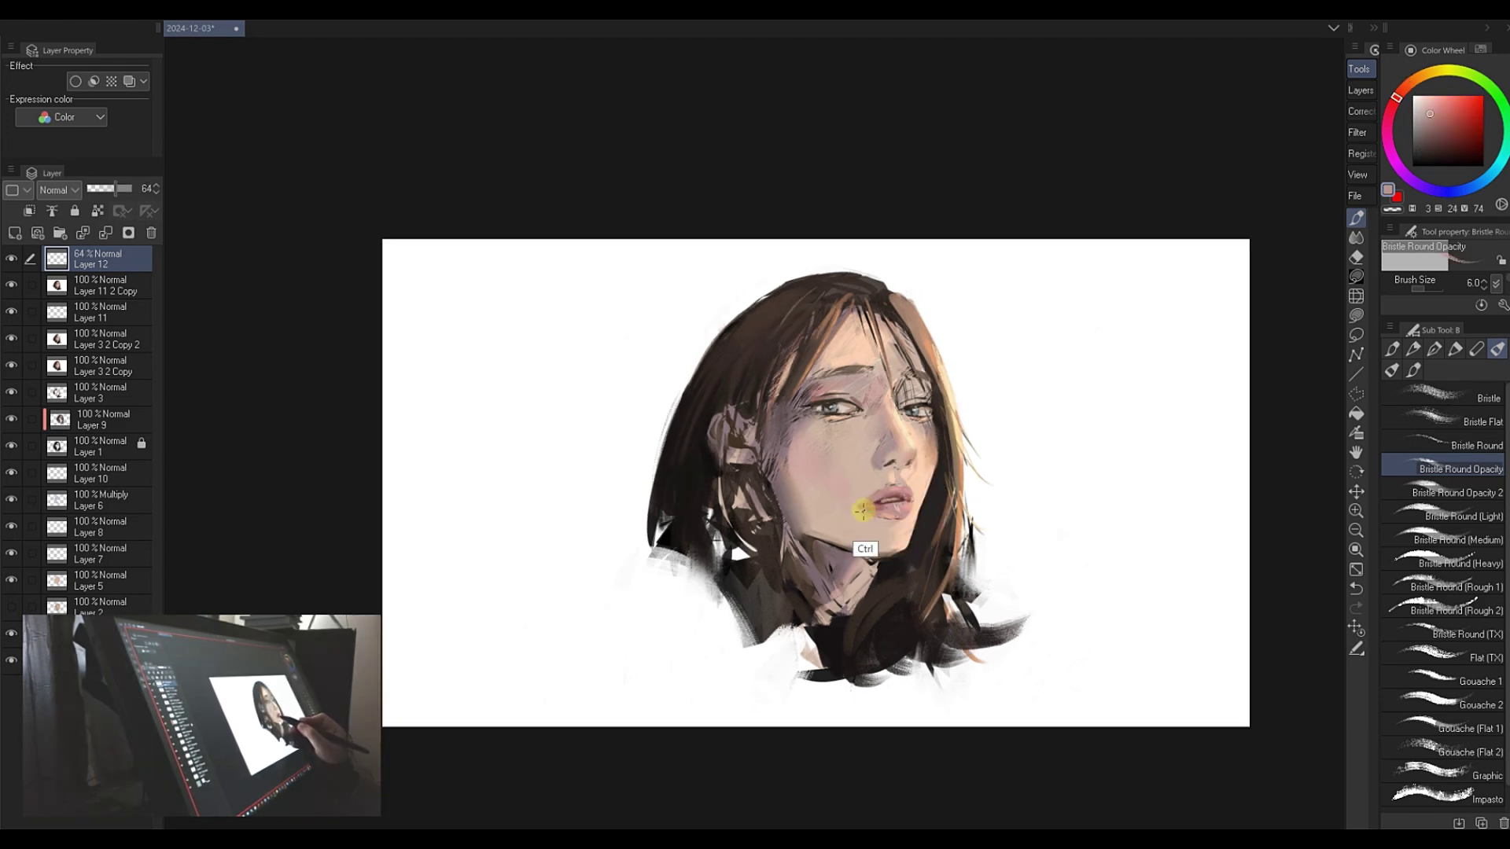
shift+click(117, 285)
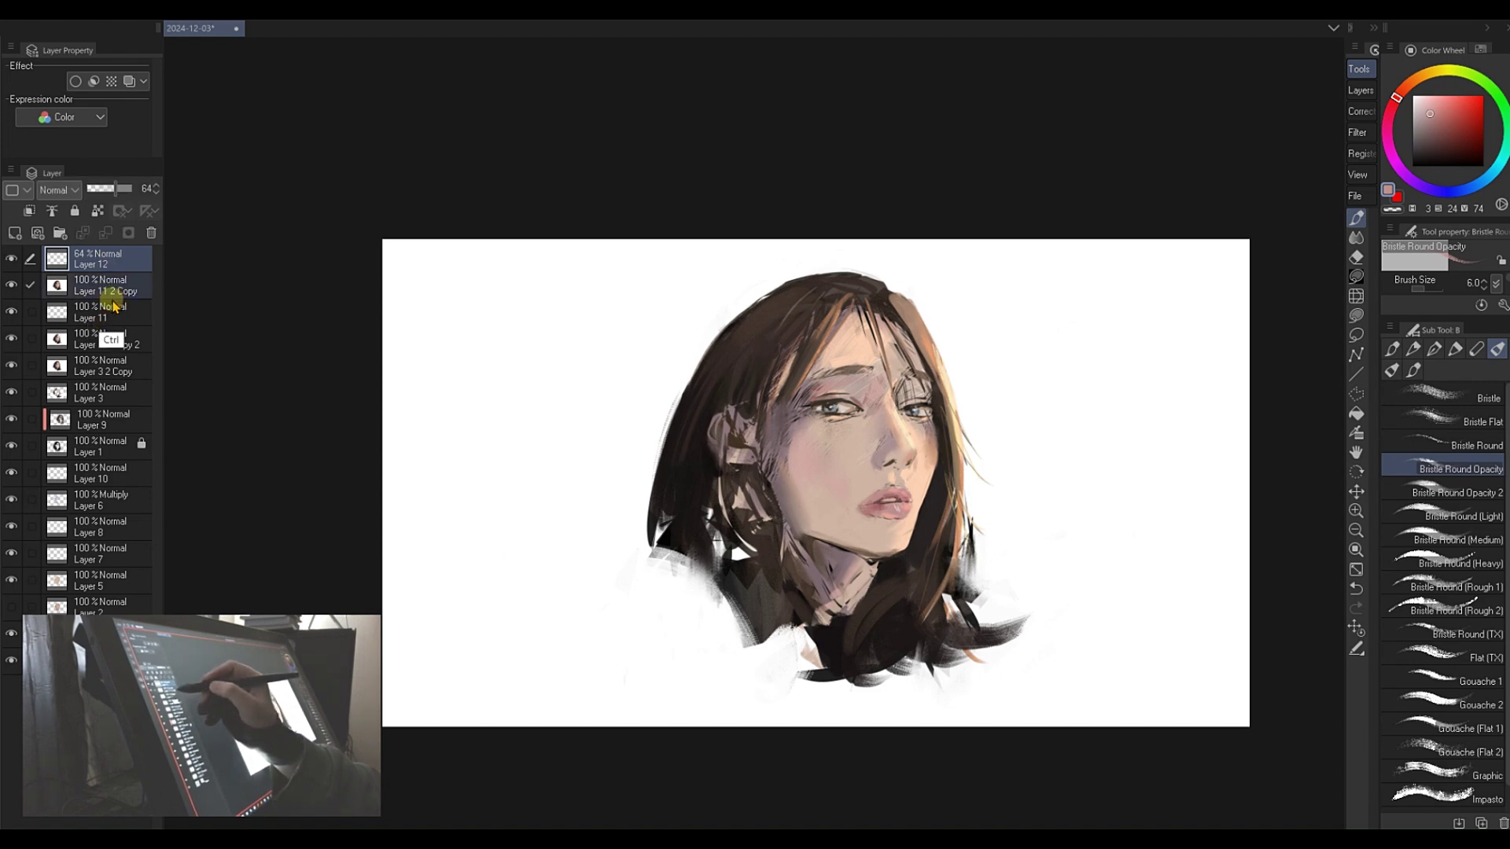
key(h)
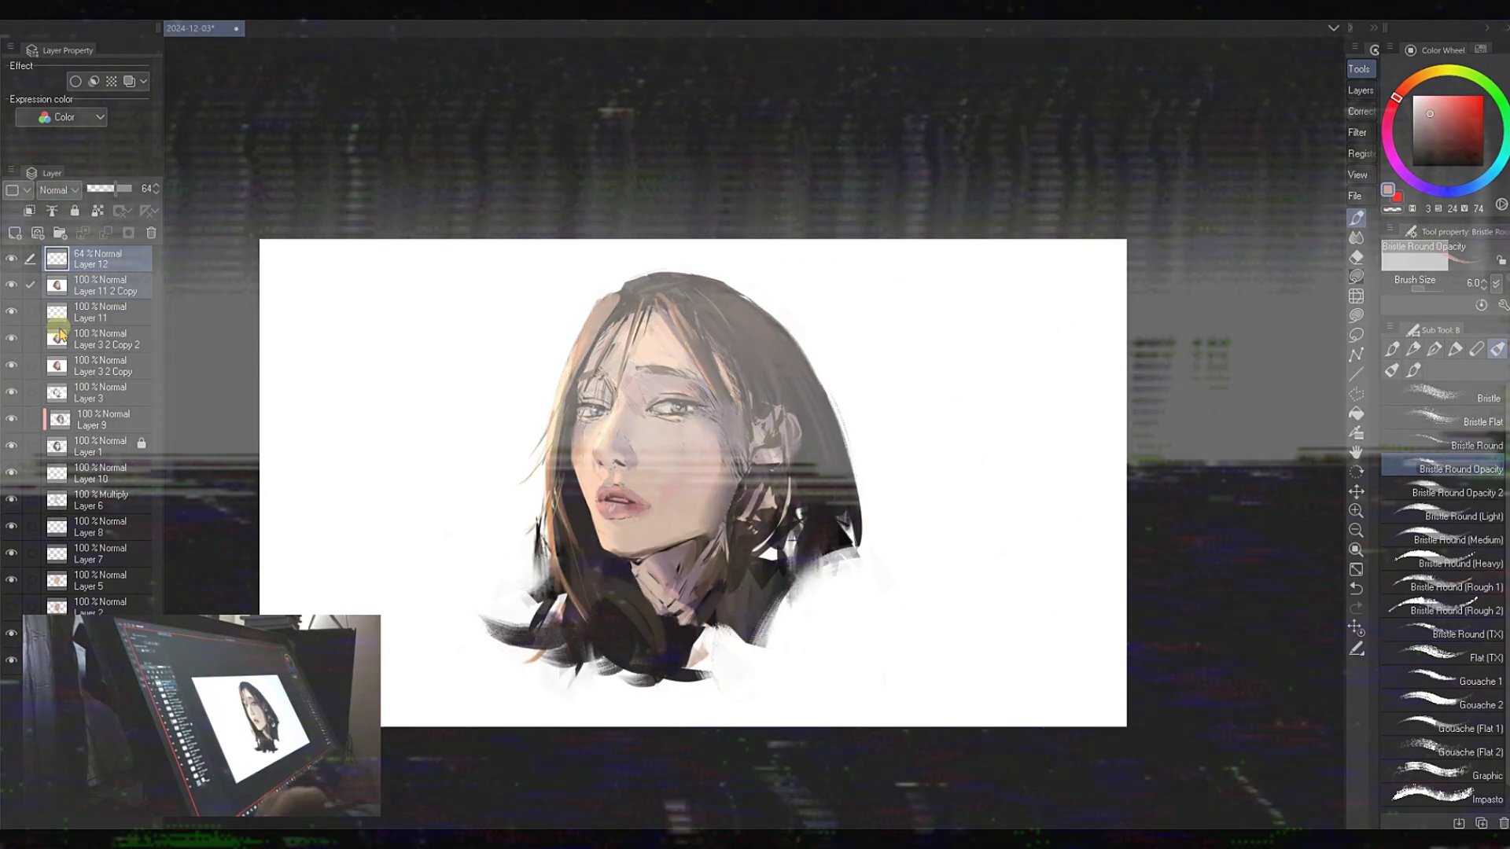